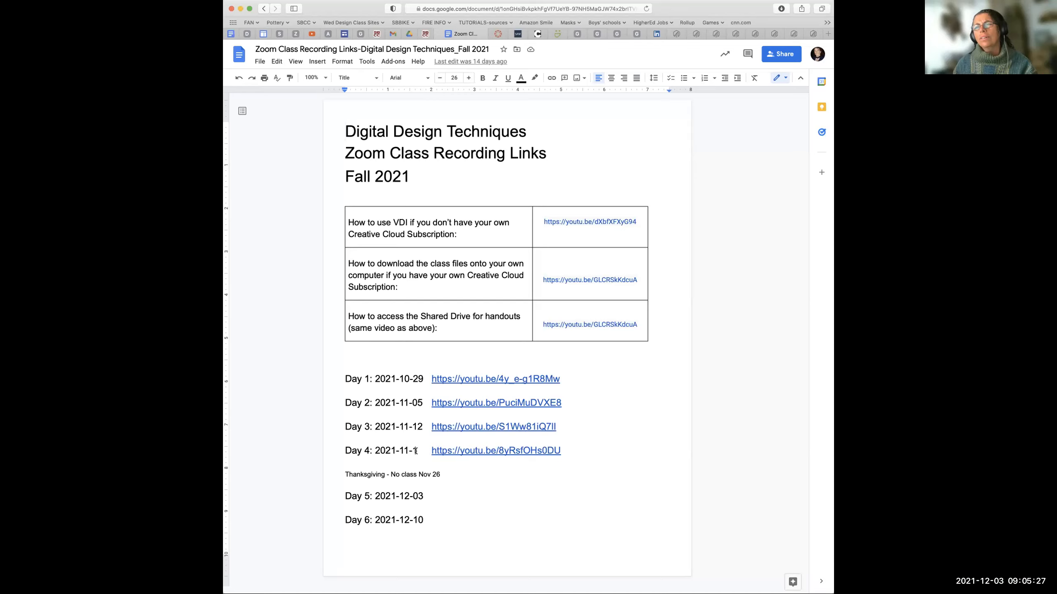
# Complete the Day 4 date in the recording links document so it reads 2021-11-18.
pyautogui.click(415, 450)
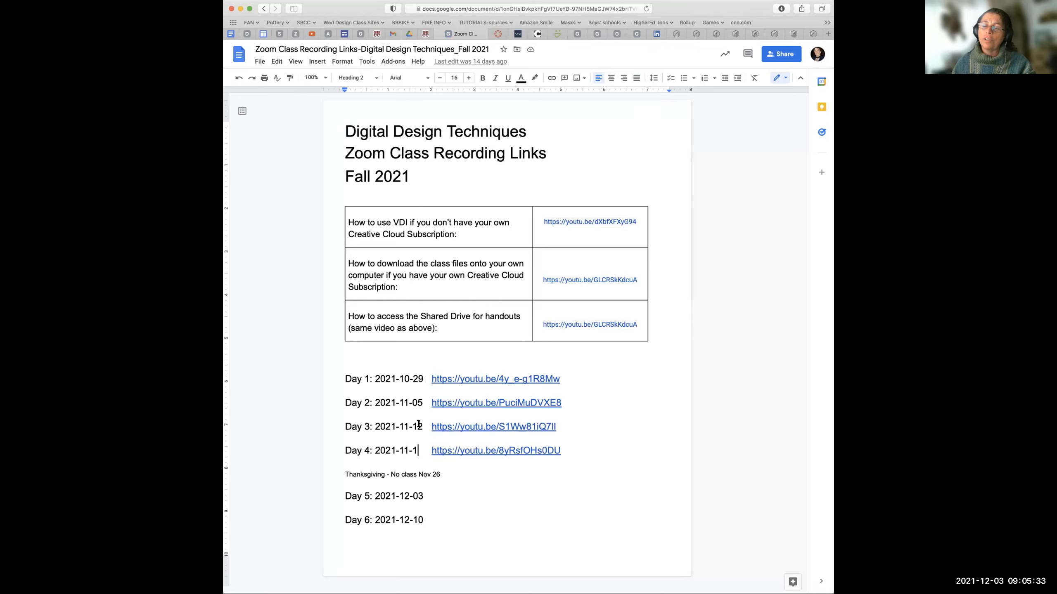
pyautogui.write('8')
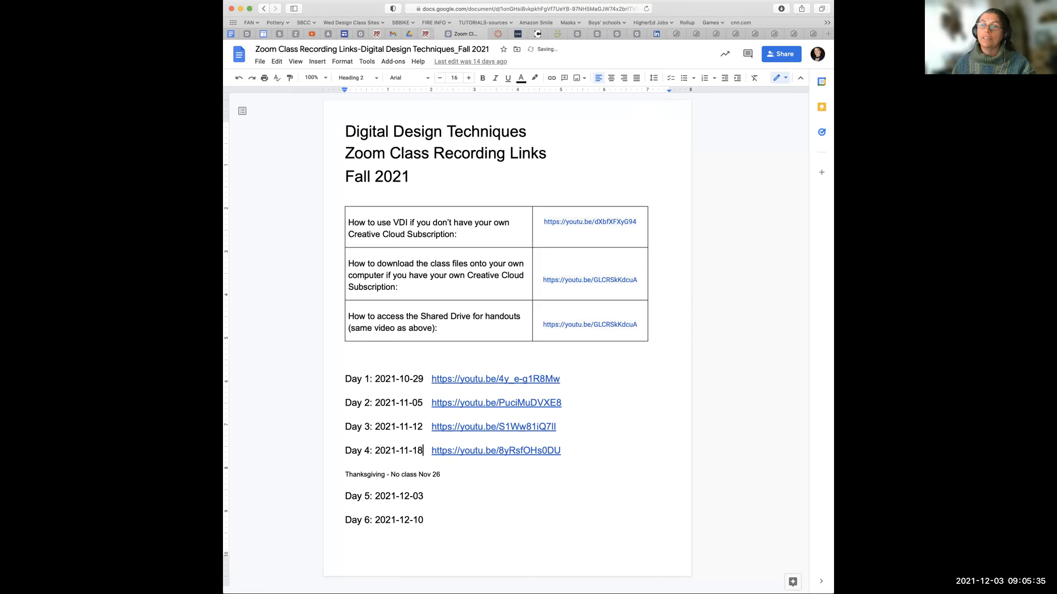
pyautogui.press('Down')
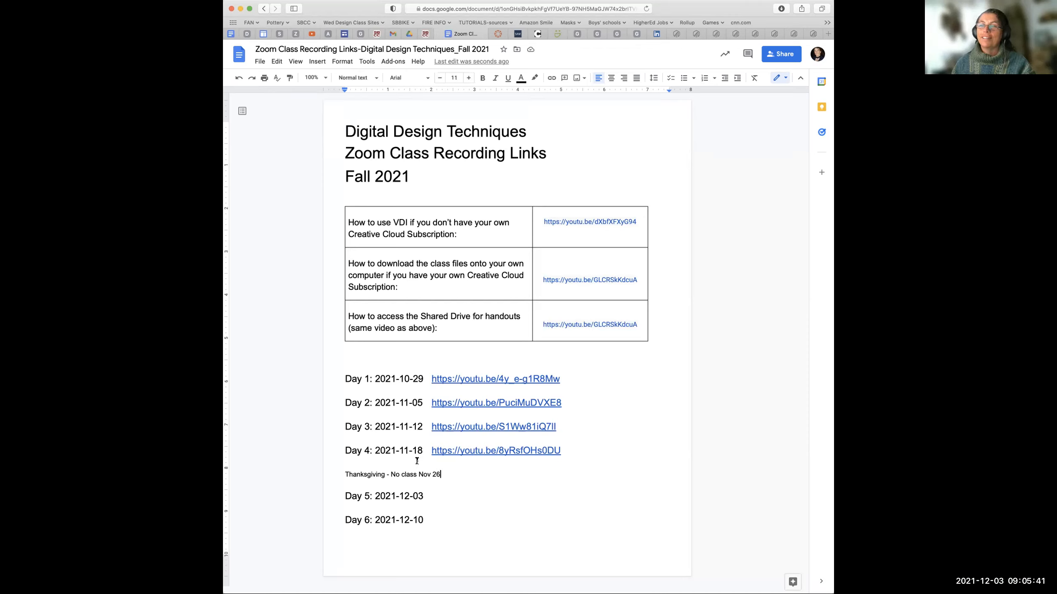
pyautogui.click(425, 496)
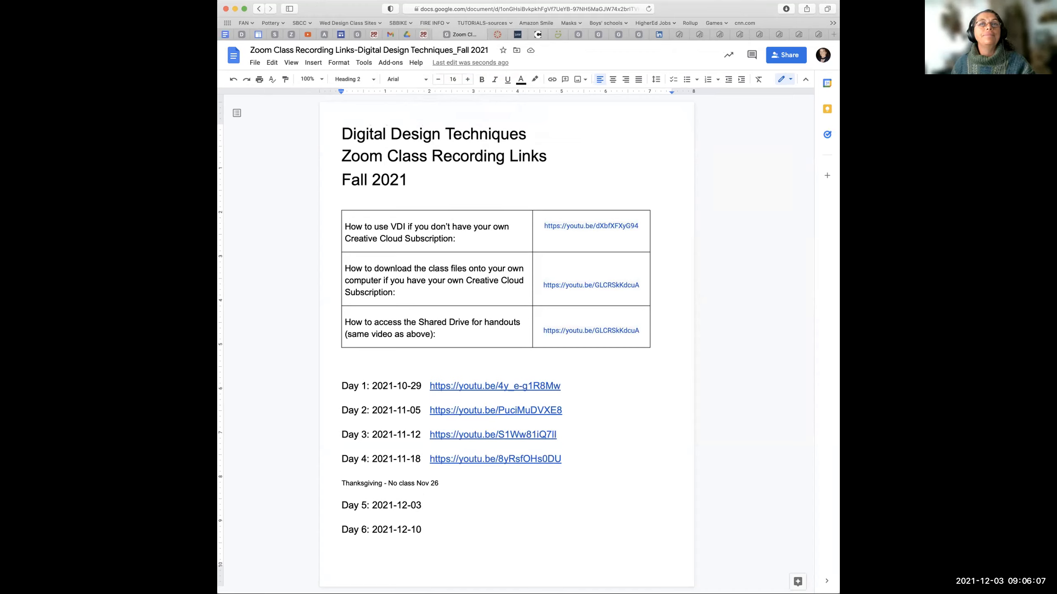
# Open the Digital Design Techniques Class files_Fall 2021 folder in the Google Drive shared drive and look through its files.
pyautogui.press('super+Tab')
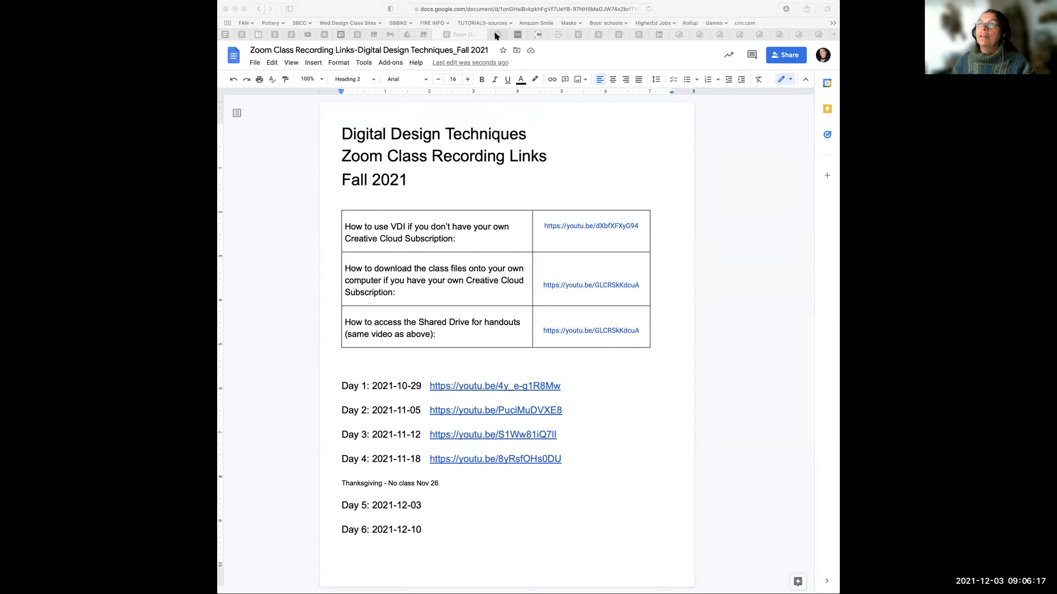
pyautogui.click(406, 34)
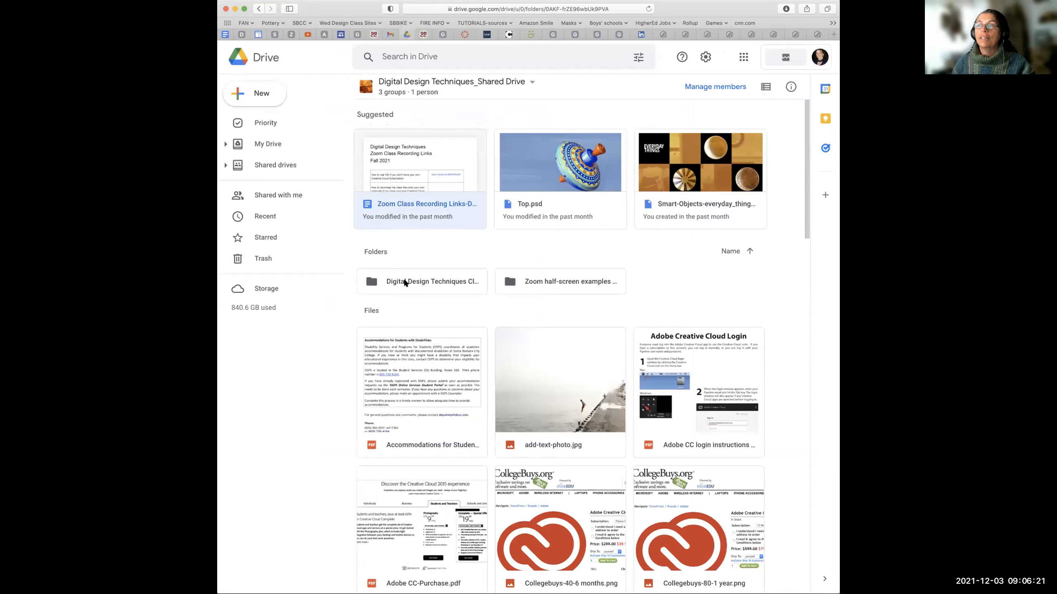
pyautogui.click(371, 282)
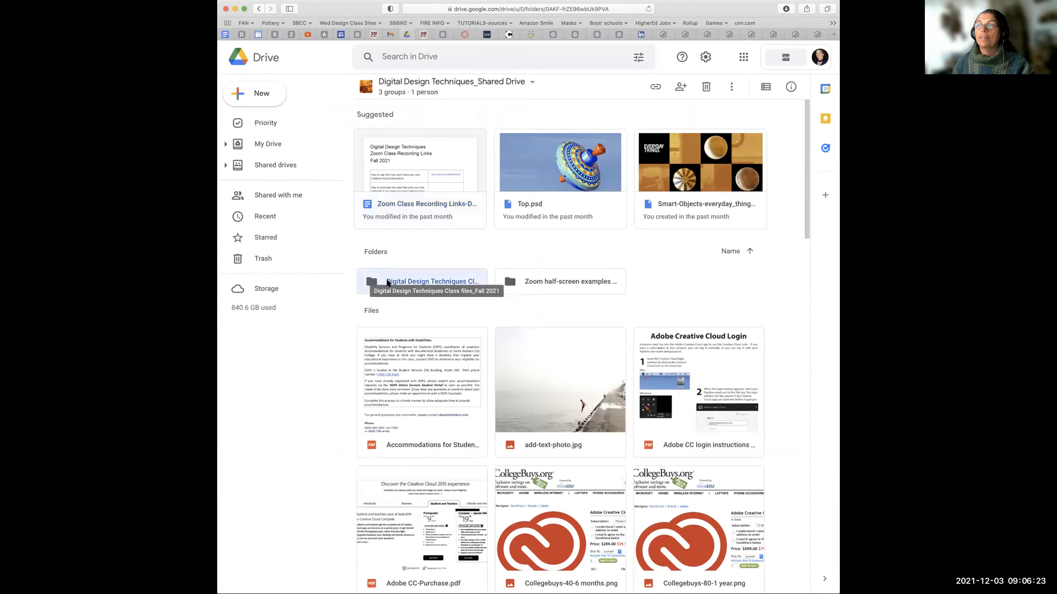
pyautogui.doubleClick(372, 283)
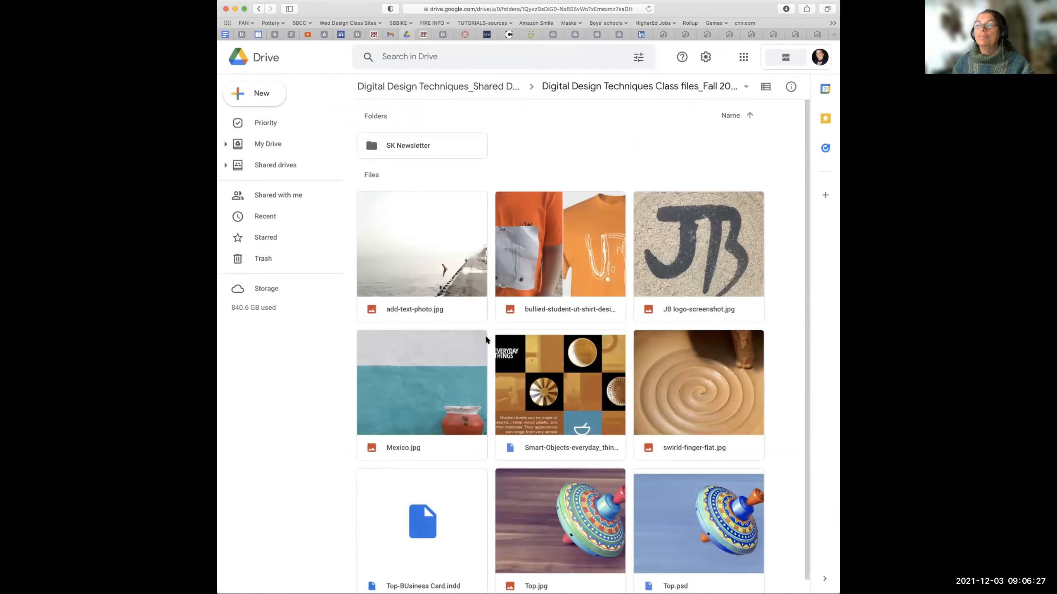
pyautogui.scroll(-1, 486, 336)
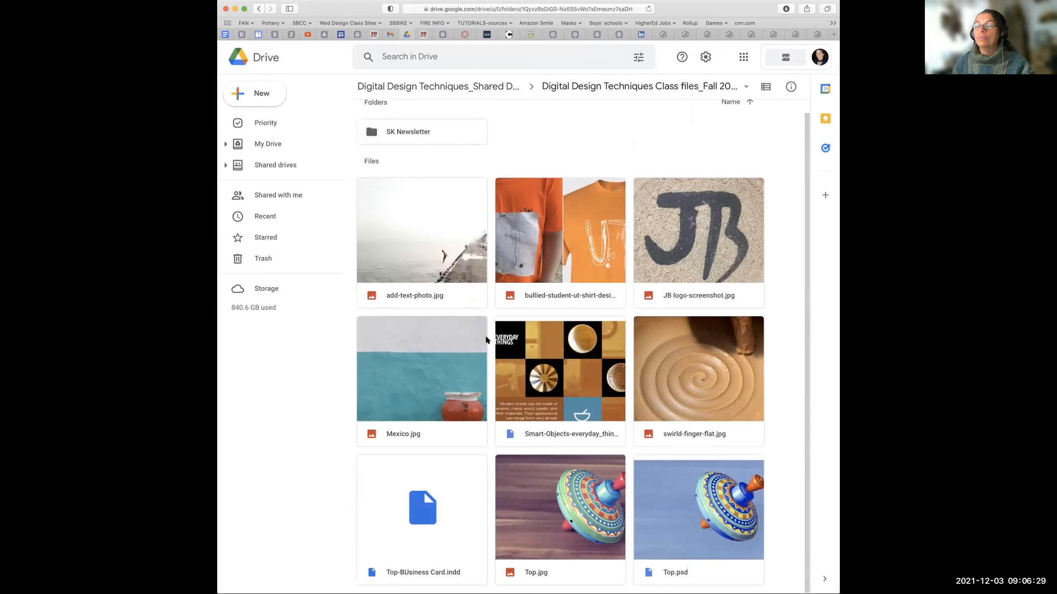
pyautogui.scroll(1, 485, 336)
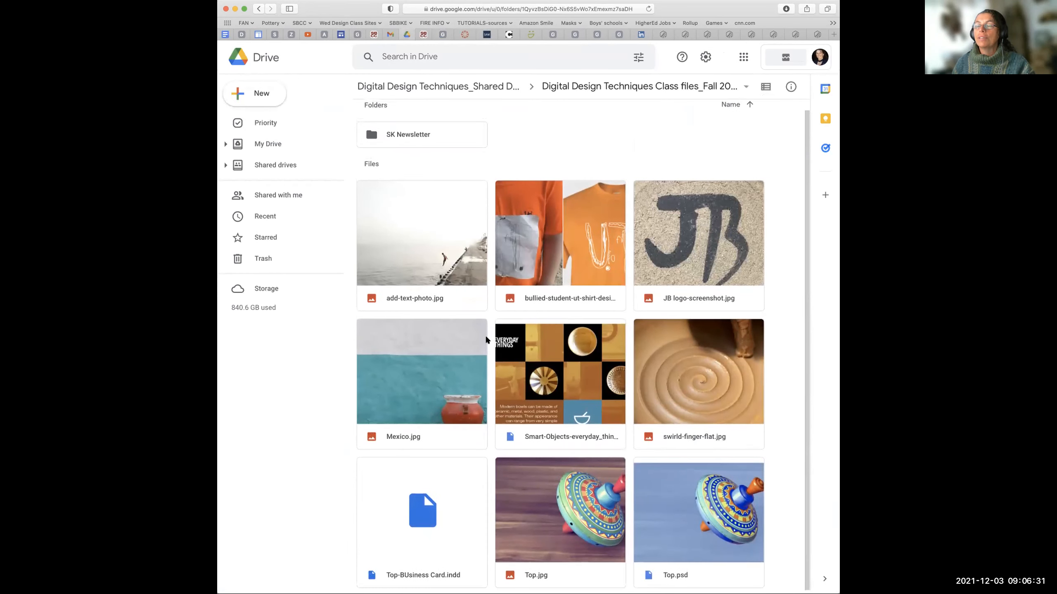
pyautogui.scroll(1, 485, 335)
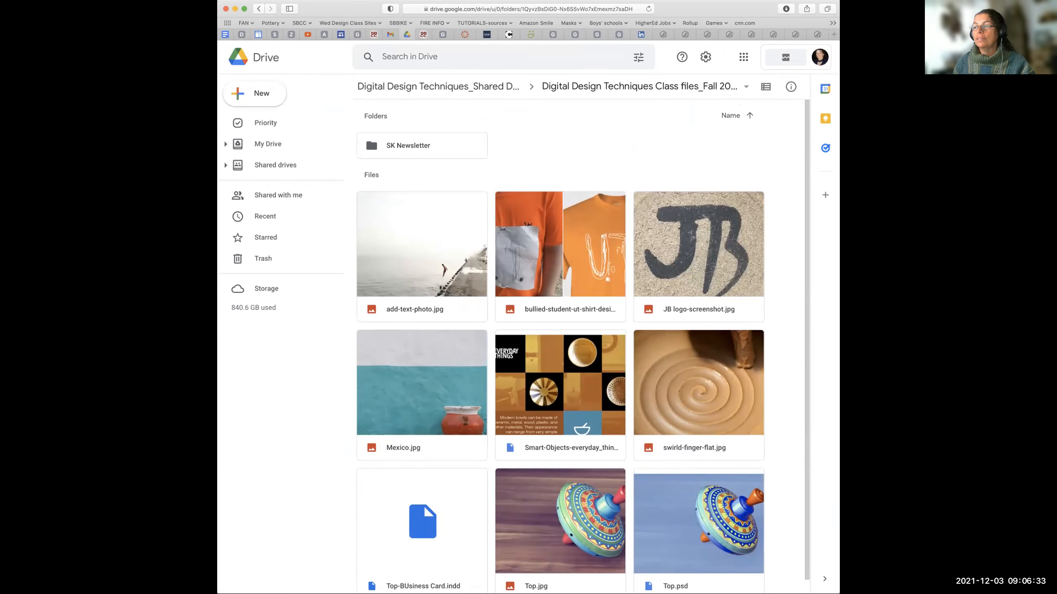
# Narrow the browser window and switch to the Shapes.ai artwork in Adobe Illustrator.
pyautogui.moveTo(839, 336); pyautogui.dragTo(812, 336)
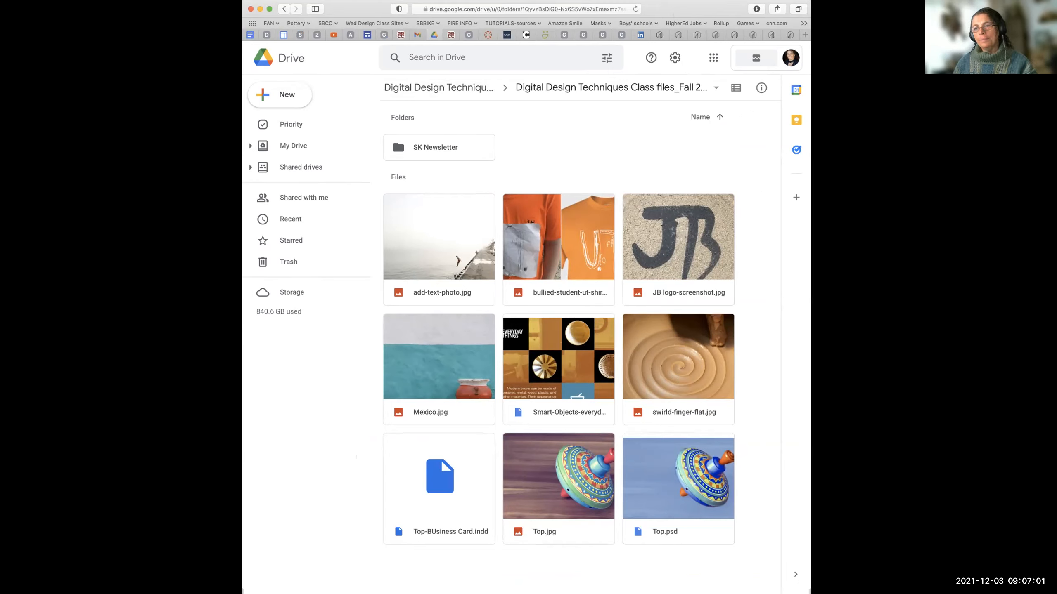
pyautogui.press('super+Tab')
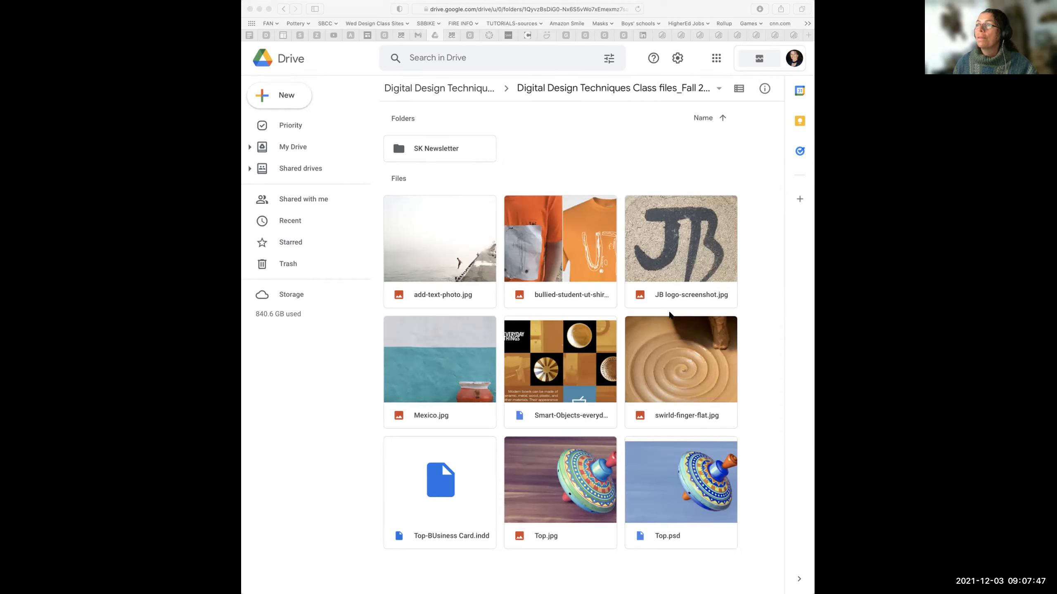
pyautogui.click(594, 290)
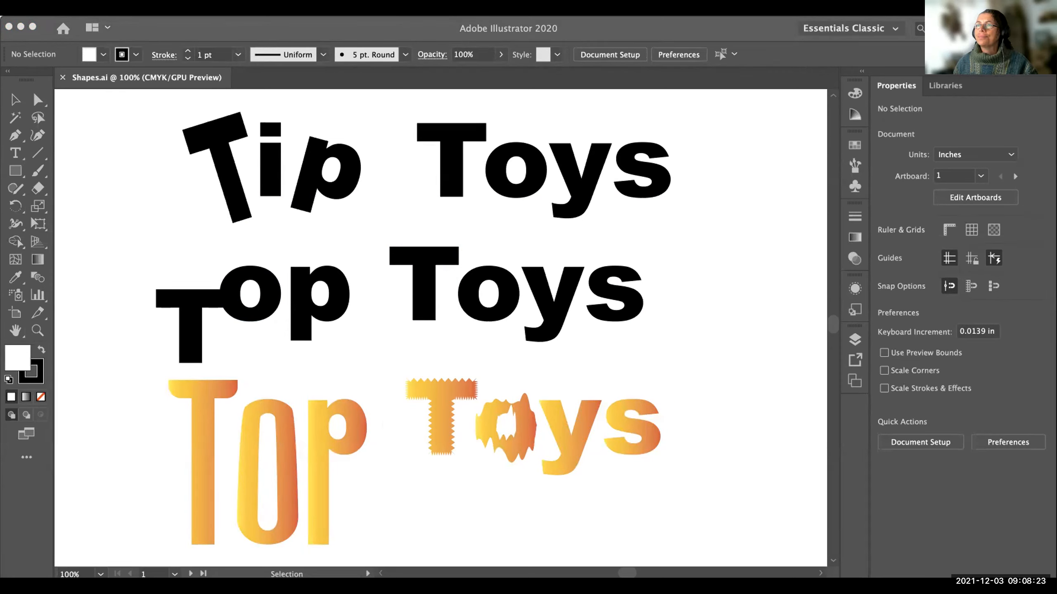
# Examine the Tip Toys and Top Toys lettering and the star and polygon shapes on the neighbouring artboard.
pyautogui.click(14, 172)
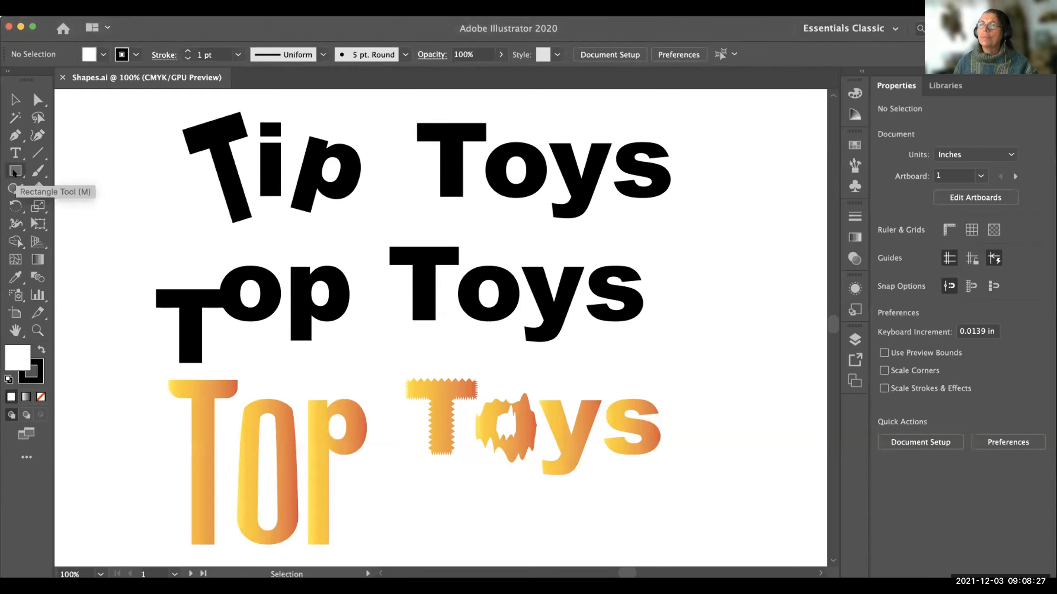
pyautogui.click(123, 193)
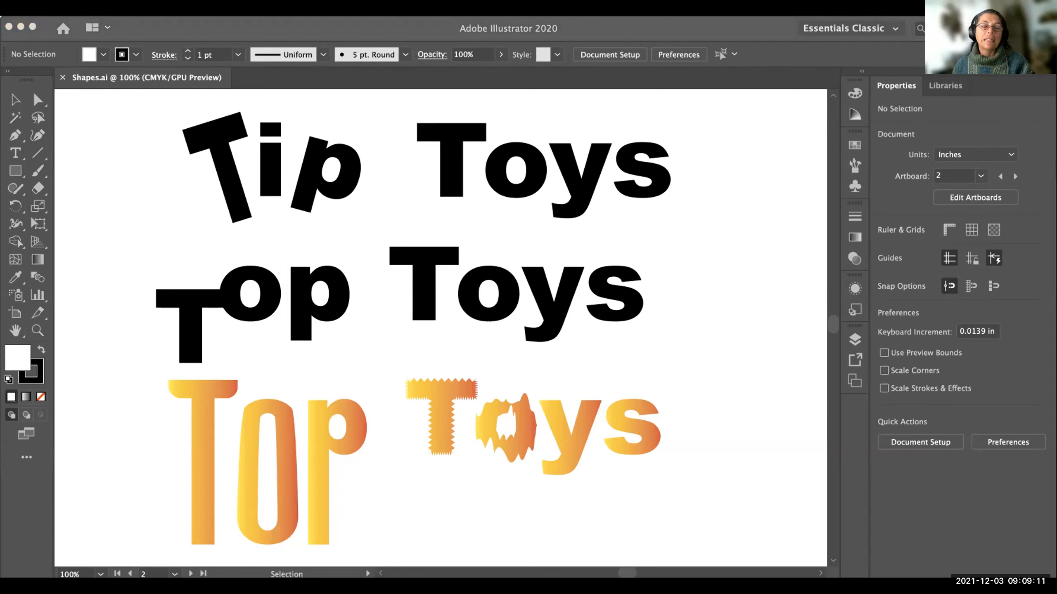
pyautogui.hscroll(-5, 313, 423)
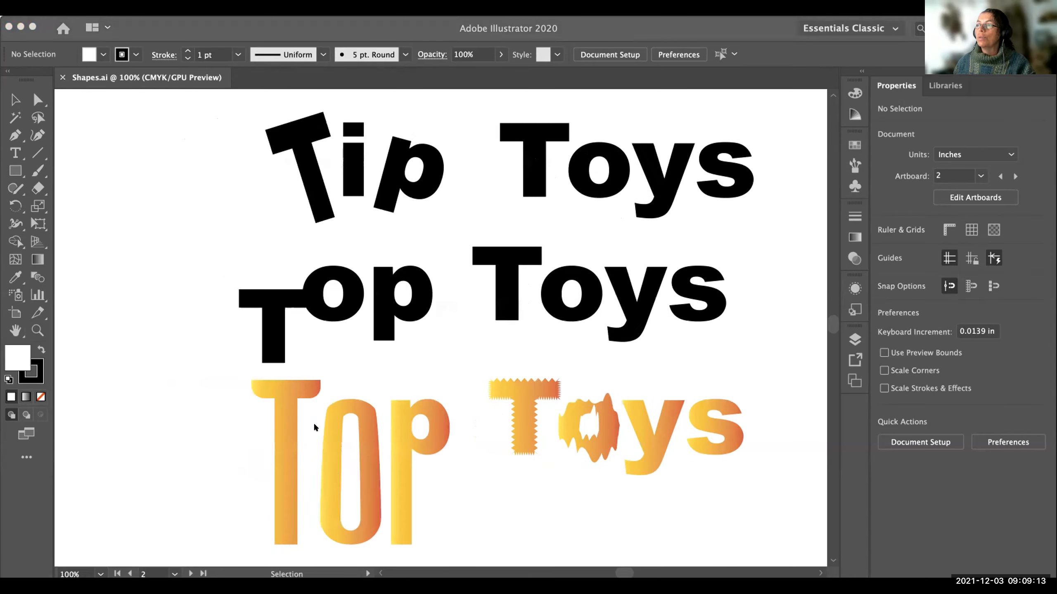
pyautogui.hscroll(-10, 367, 425)
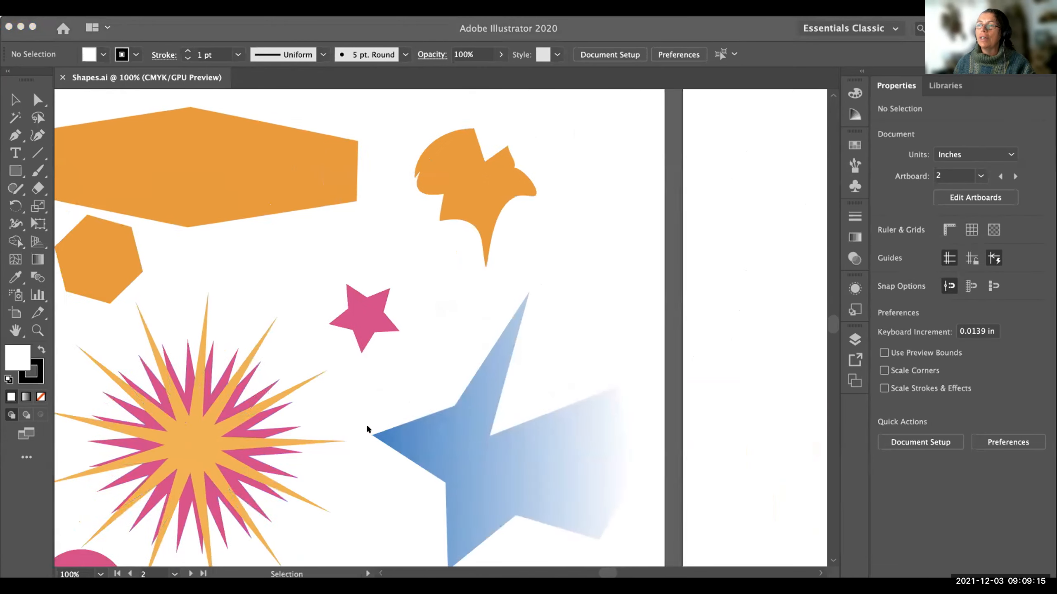
pyautogui.scroll(-4, 367, 425)
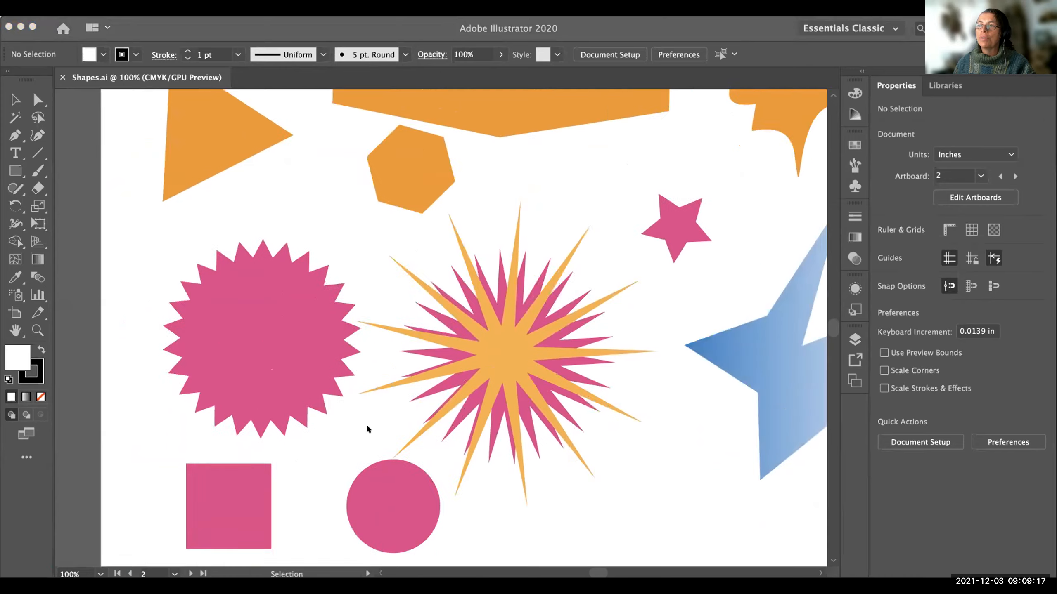
pyautogui.hscroll(10, 367, 425)
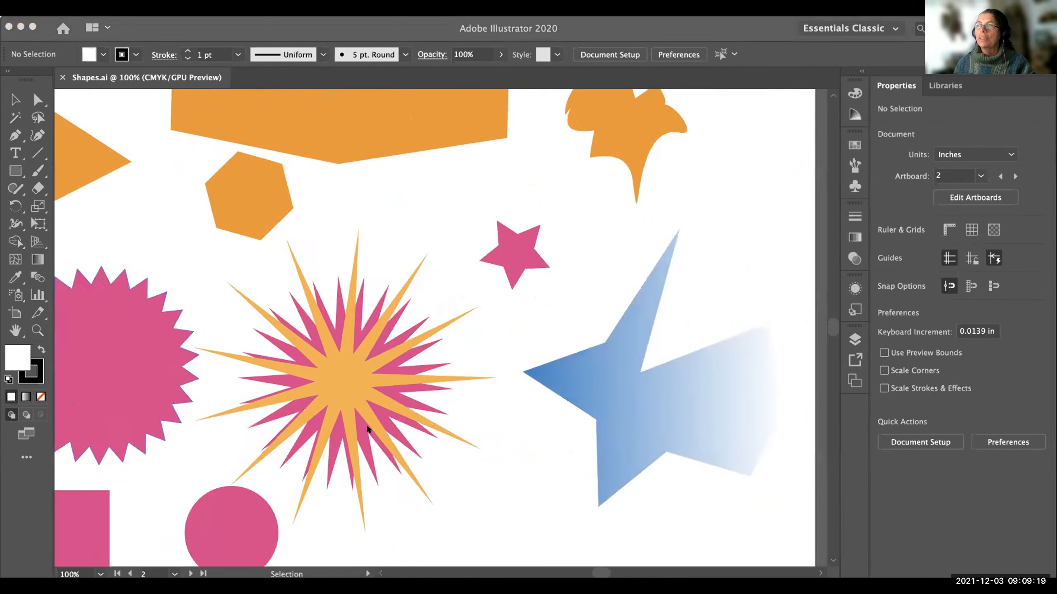
pyautogui.hscroll(20, 367, 425)
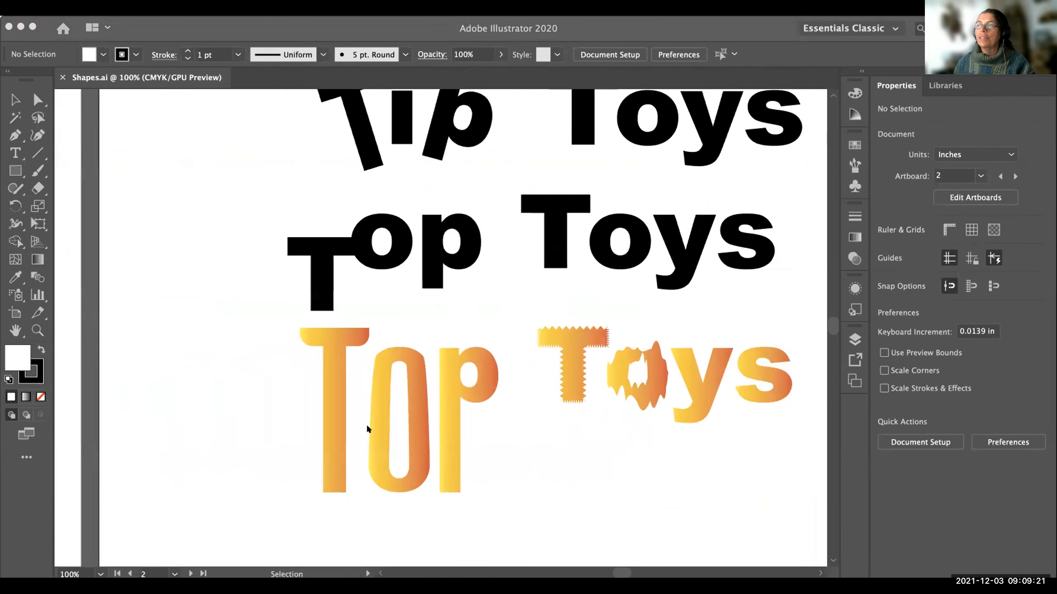
pyautogui.scroll(3, 367, 425)
pyautogui.hscroll(2, 366, 424)
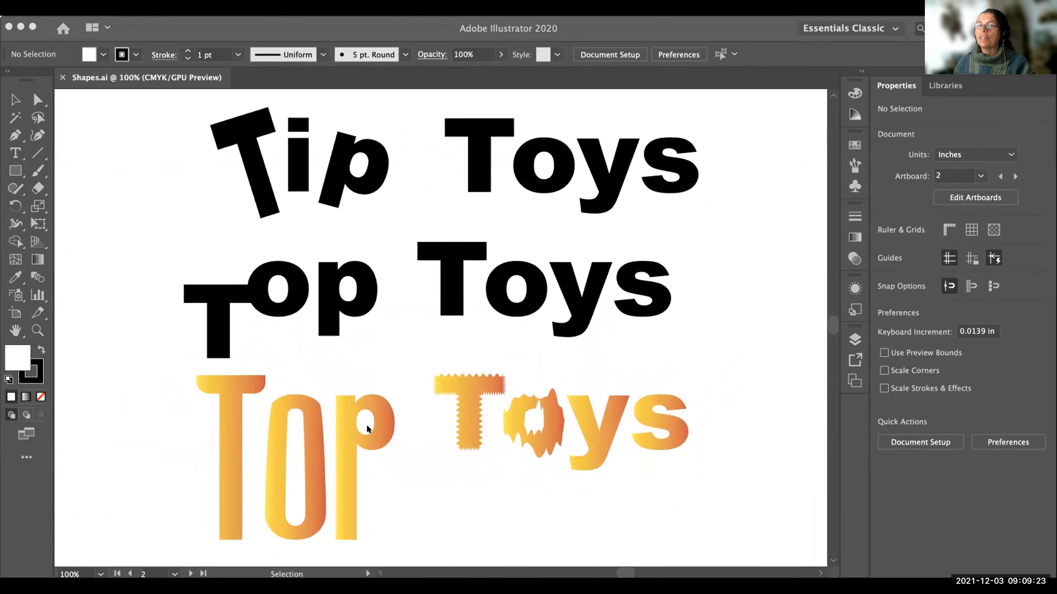
pyautogui.hscroll(-1, 391, 490)
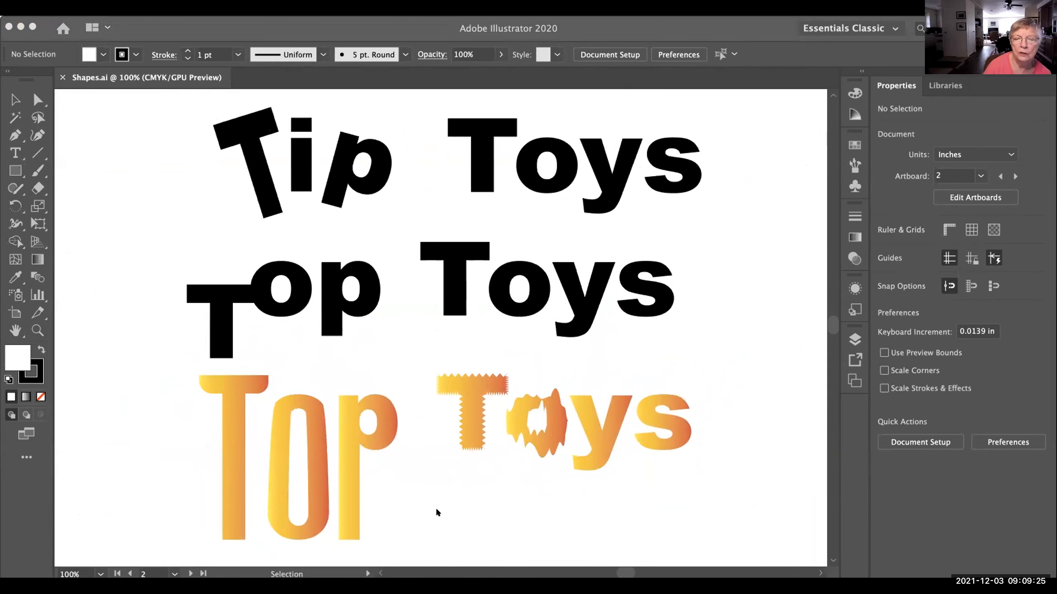
pyautogui.hscroll(-2, 423, 507)
pyautogui.hscroll(3, 430, 503)
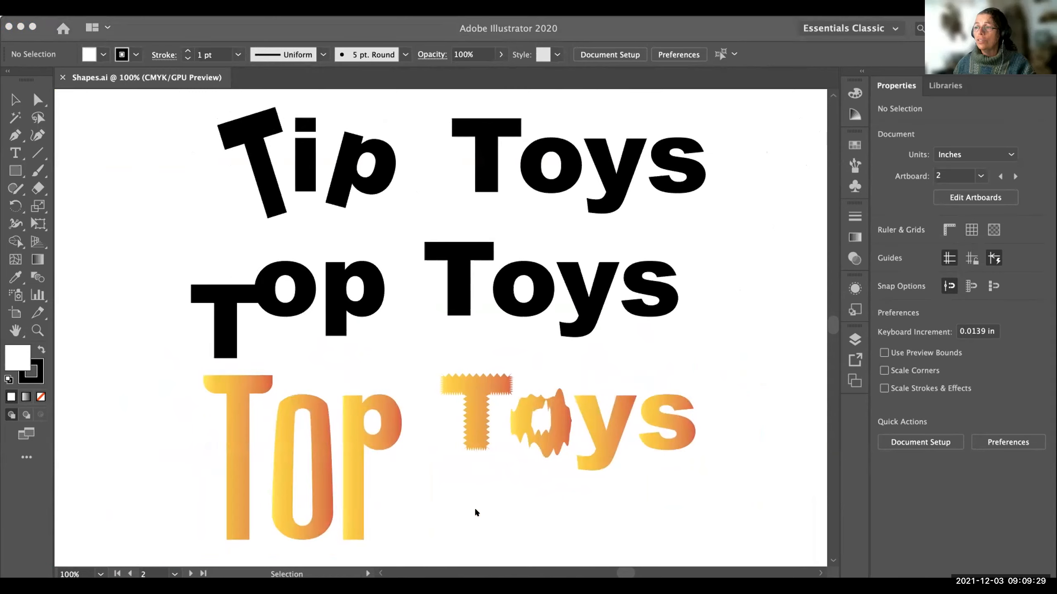
# Zoom out to 50% and position the view to show the shapes artboard beside the lettering artboard.
pyautogui.click(486, 513)
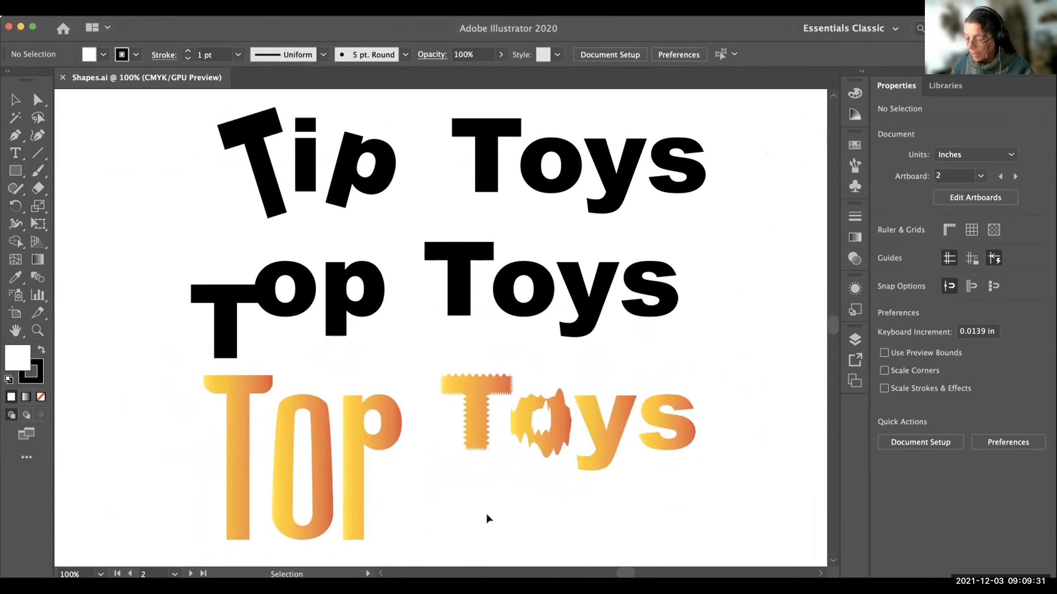
pyautogui.press('a')
pyautogui.press('super+minus')
pyautogui.press('super+minus')
pyautogui.press('h')
pyautogui.moveTo(209, 391); pyautogui.dragTo(528, 384)
pyautogui.press('v')
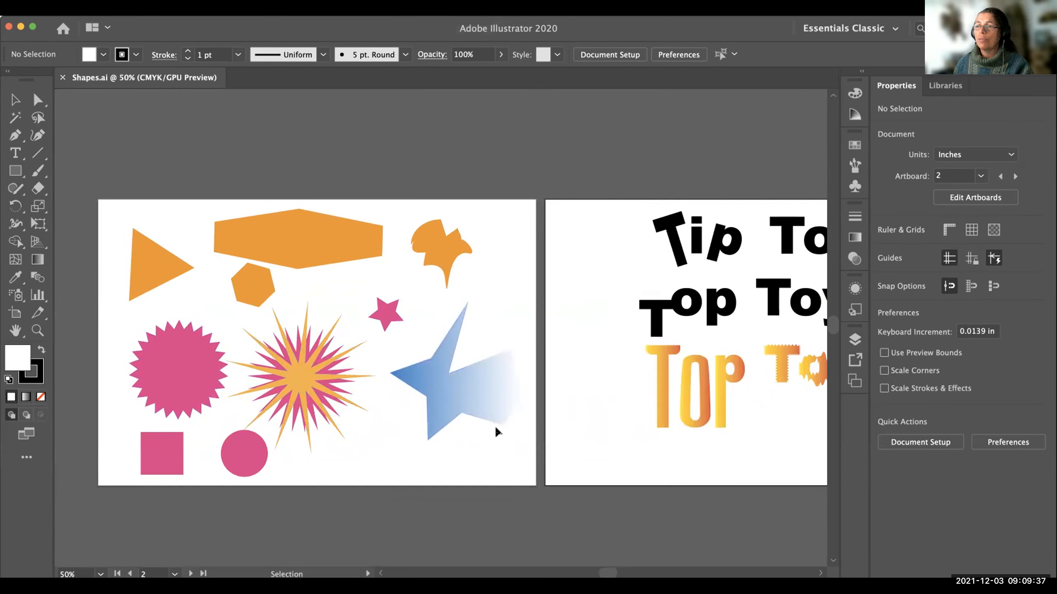
pyautogui.hscroll(3, 611, 454)
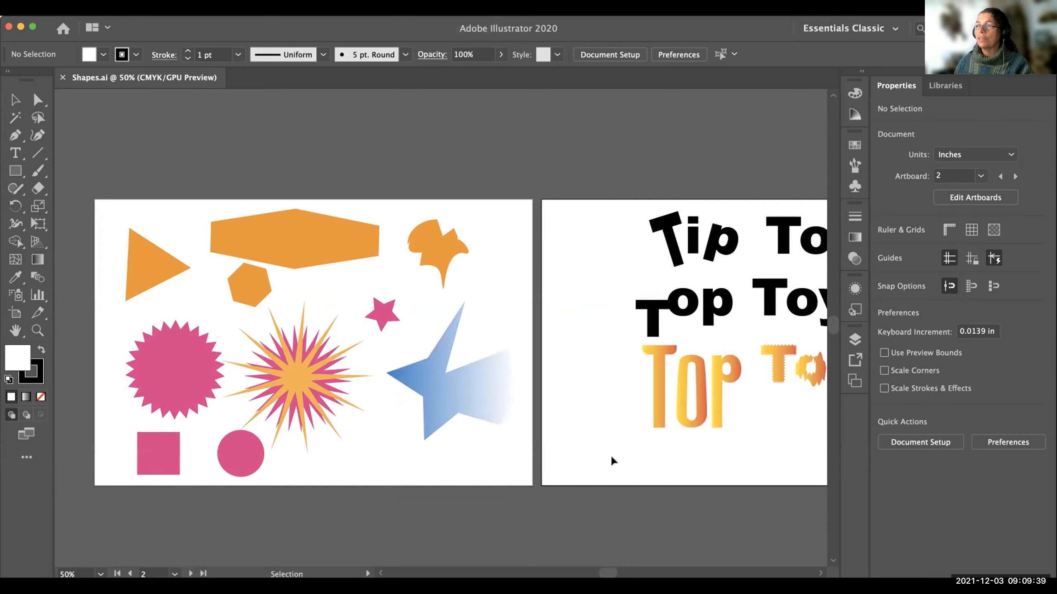
pyautogui.hscroll(-3, 609, 454)
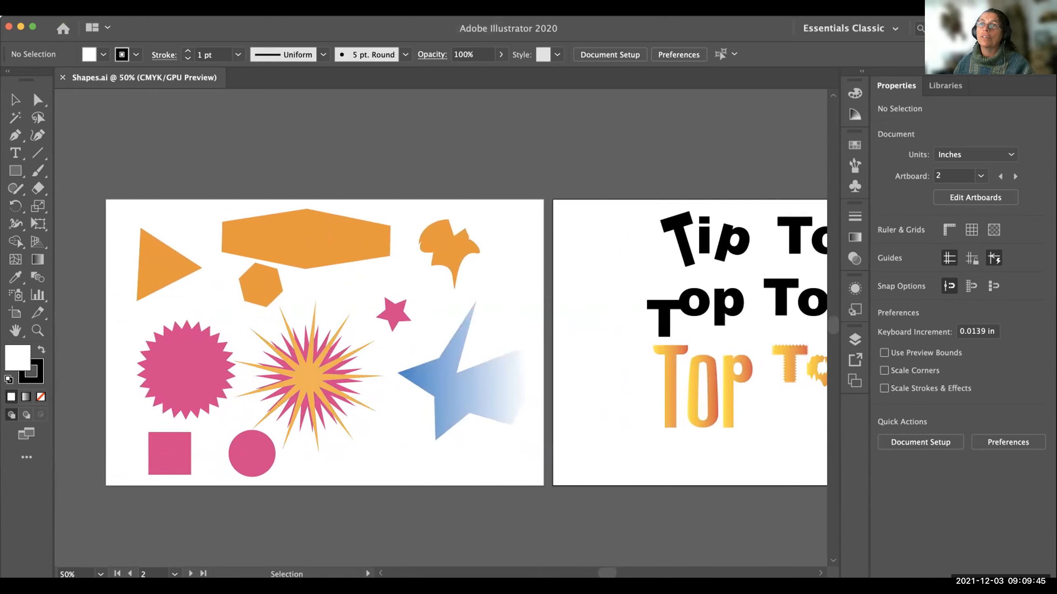
# Check the recent files list and the Save As location of Shapes.ai without saving a copy.
pyautogui.click(86, 8)
pyautogui.moveTo(109, 58)
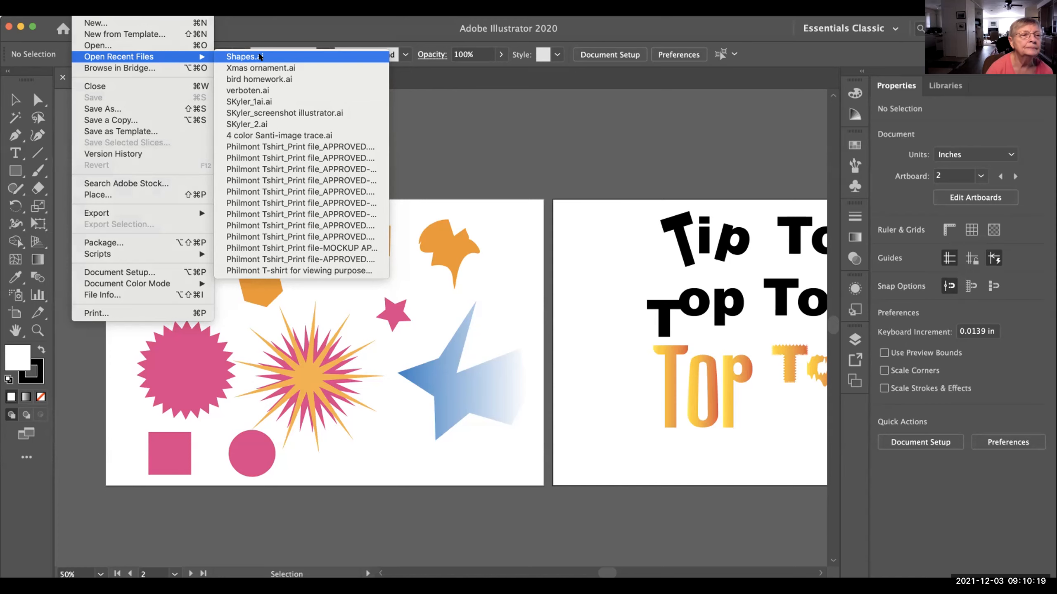
pyautogui.click(260, 57)
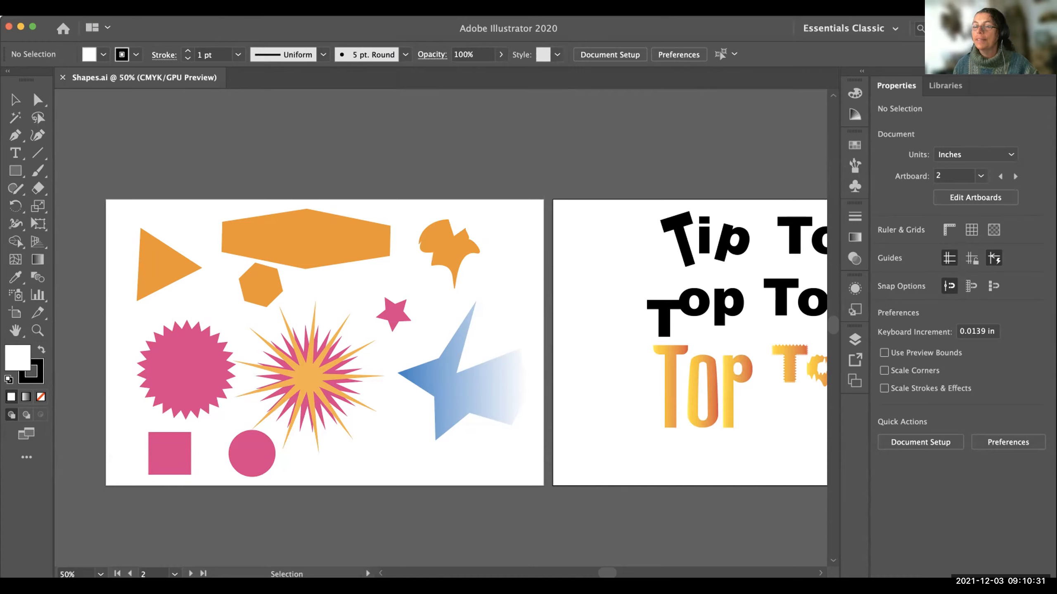
pyautogui.click(70, 20)
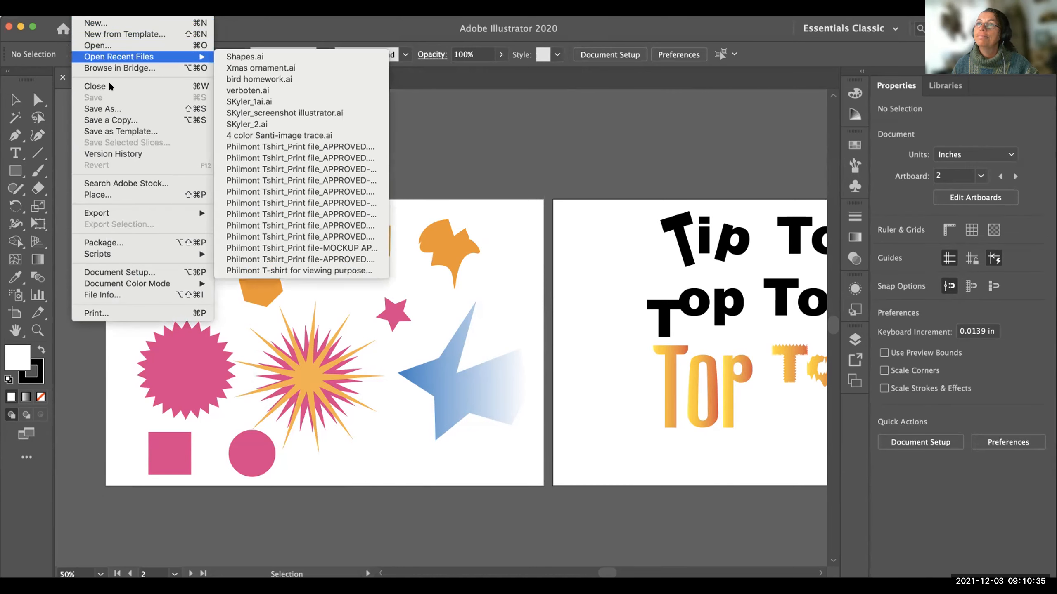
pyautogui.click(111, 109)
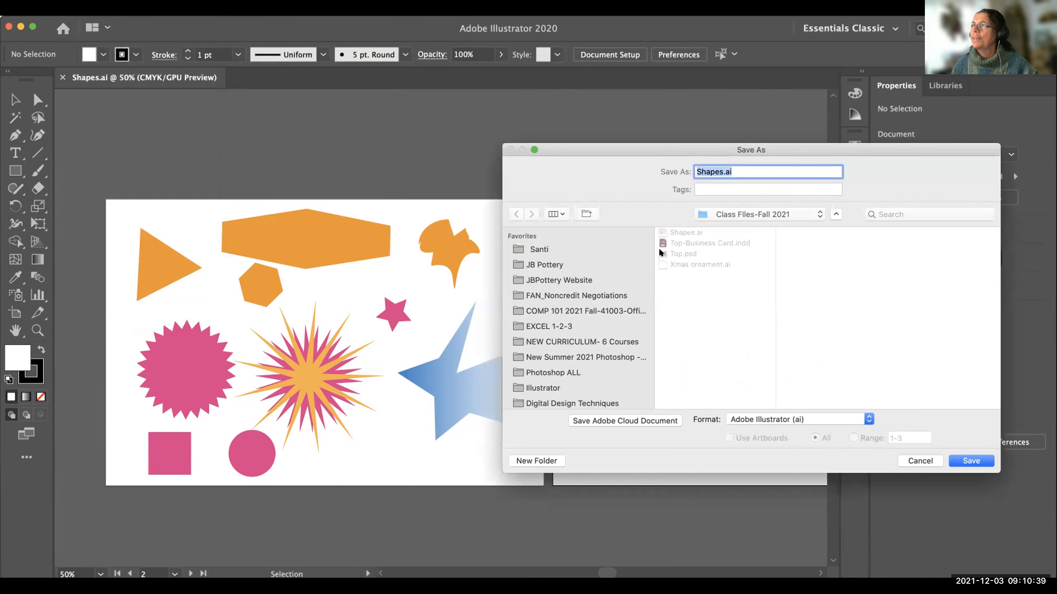
pyautogui.click(915, 464)
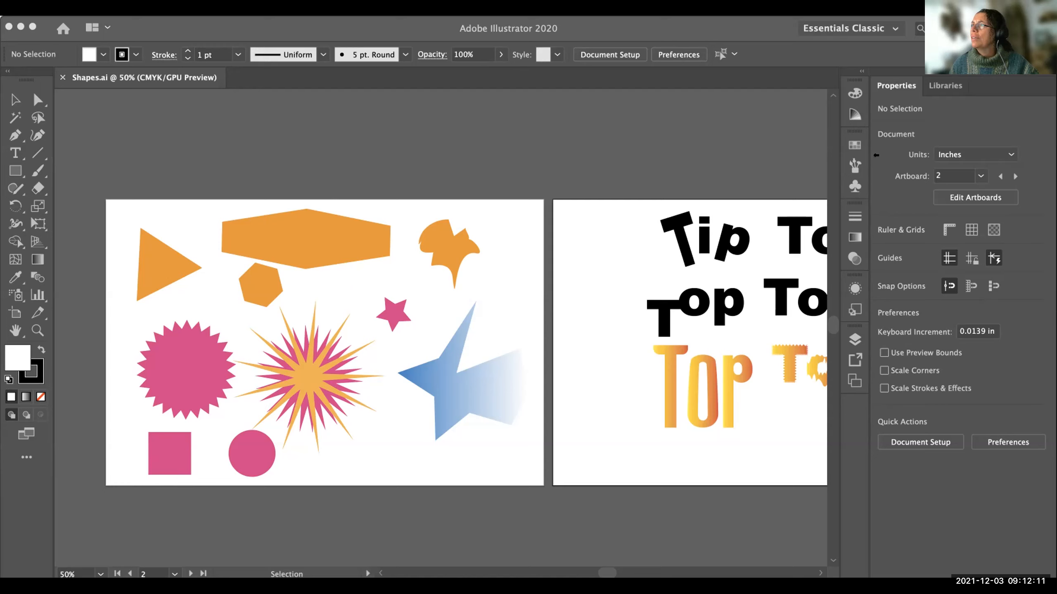
# Bring the whole Tip Toys and Top Toys lettering artboard into view.
pyautogui.hscroll(5, 619, 382)
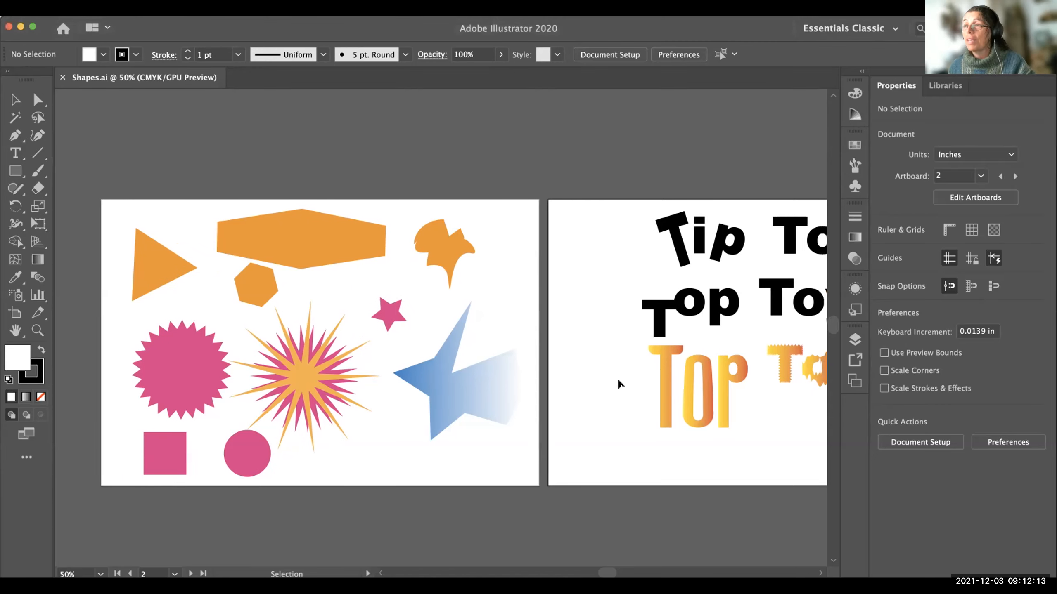
pyautogui.hscroll(6, 655, 382)
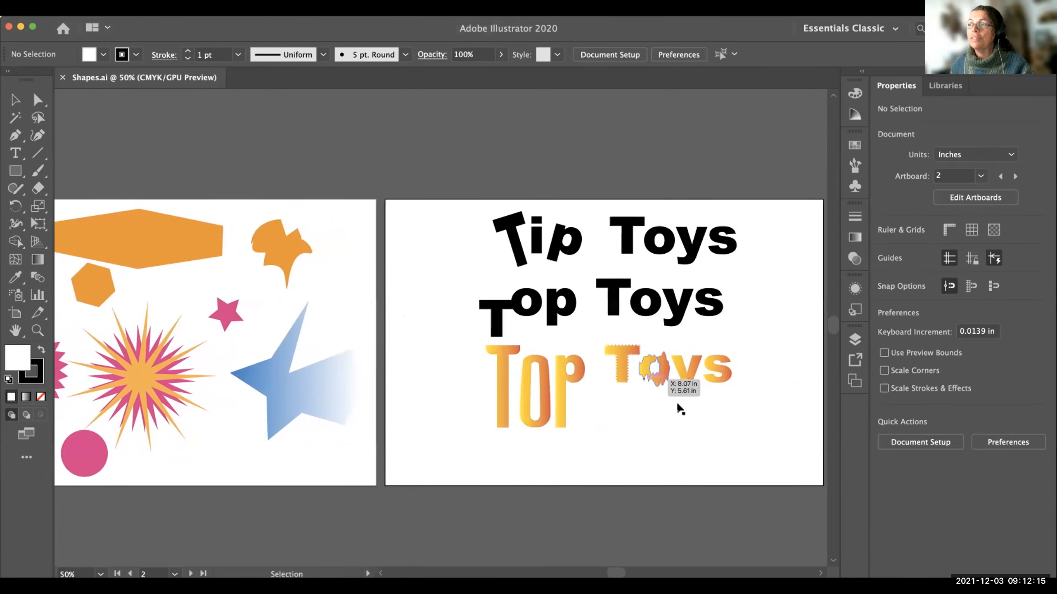
pyautogui.hscroll(11, 593, 392)
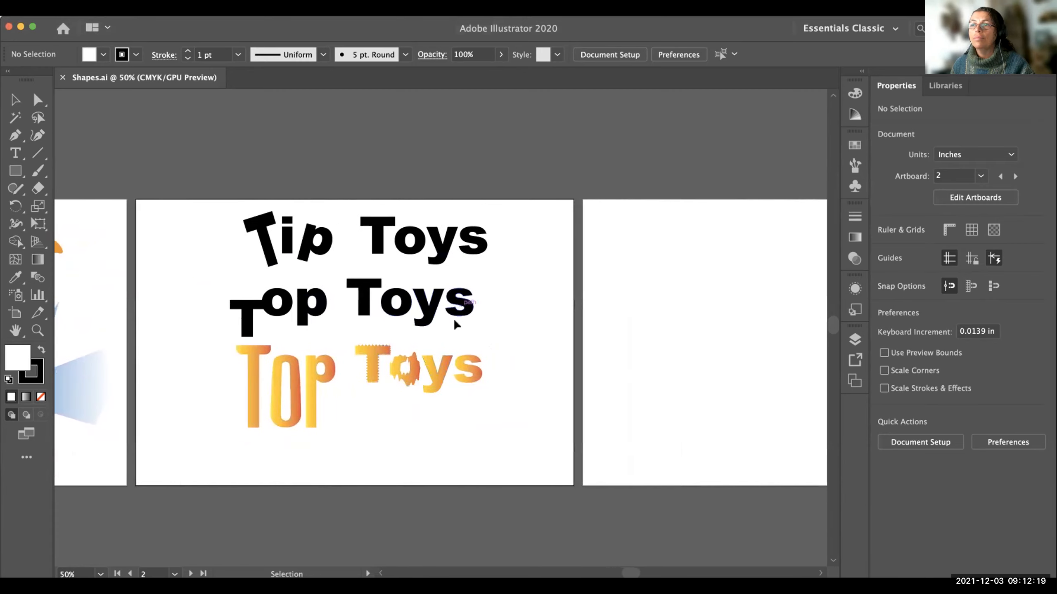
pyautogui.moveTo(419, 419)
pyautogui.mouseDown()
pyautogui.moveTo(417, 460)
pyautogui.moveTo(409, 408)
pyautogui.mouseUp()
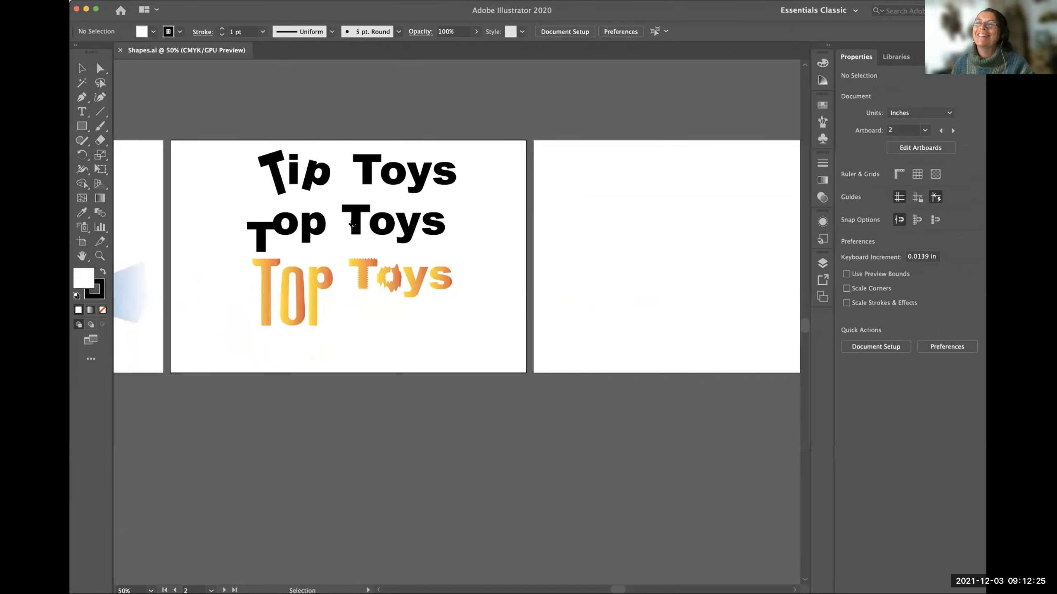
pyautogui.moveTo(343, 348); pyautogui.dragTo(339, 370)
pyautogui.moveTo(345, 287); pyautogui.dragTo(301, 338)
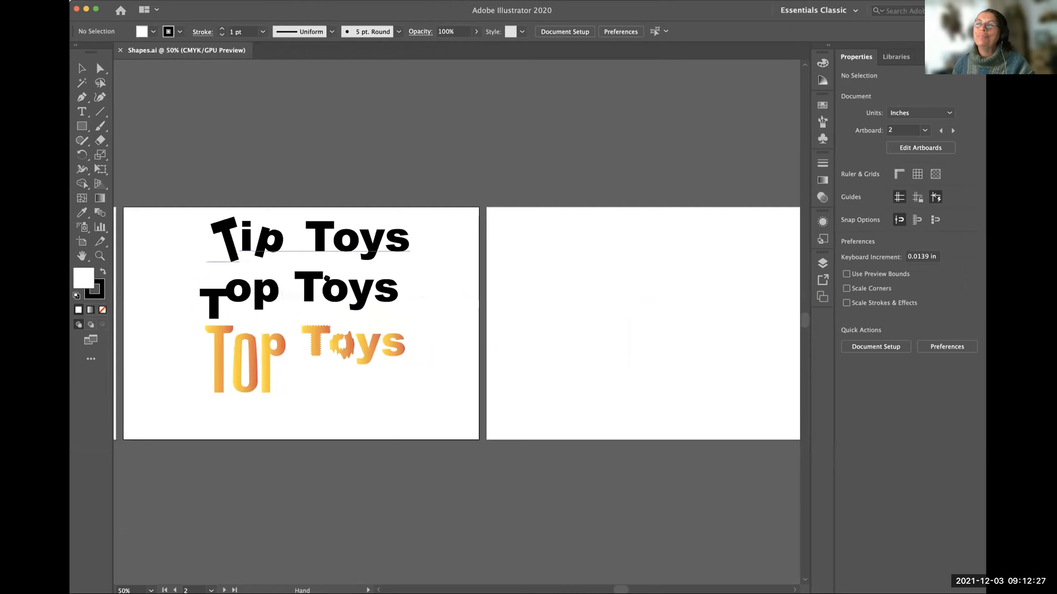
pyautogui.moveTo(326, 279); pyautogui.dragTo(359, 281)
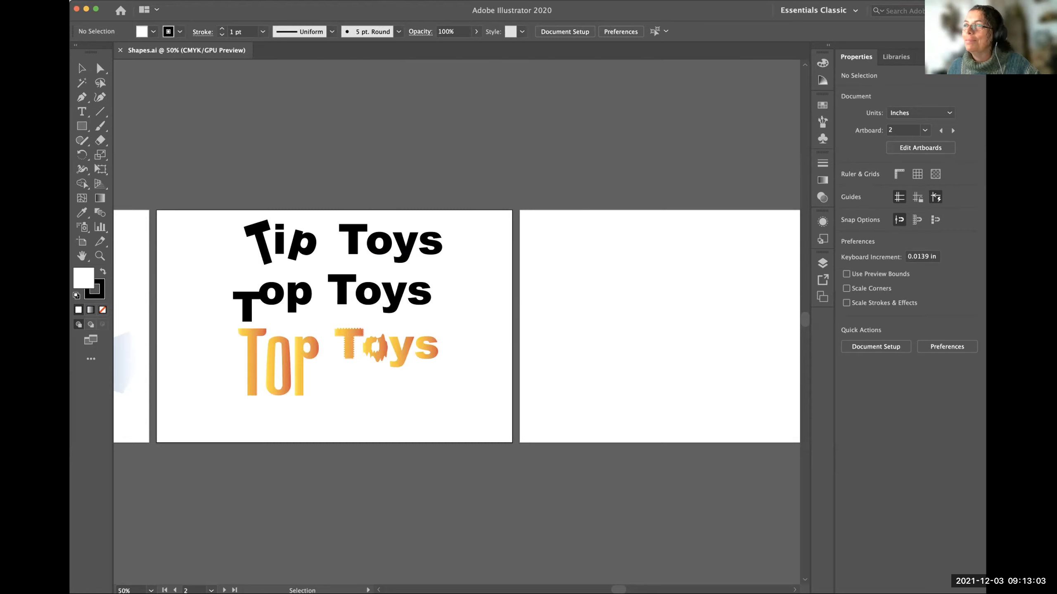
# Select the Tip Toys text line and enlarge the lettering artboard to 100%.
pyautogui.click(308, 255)
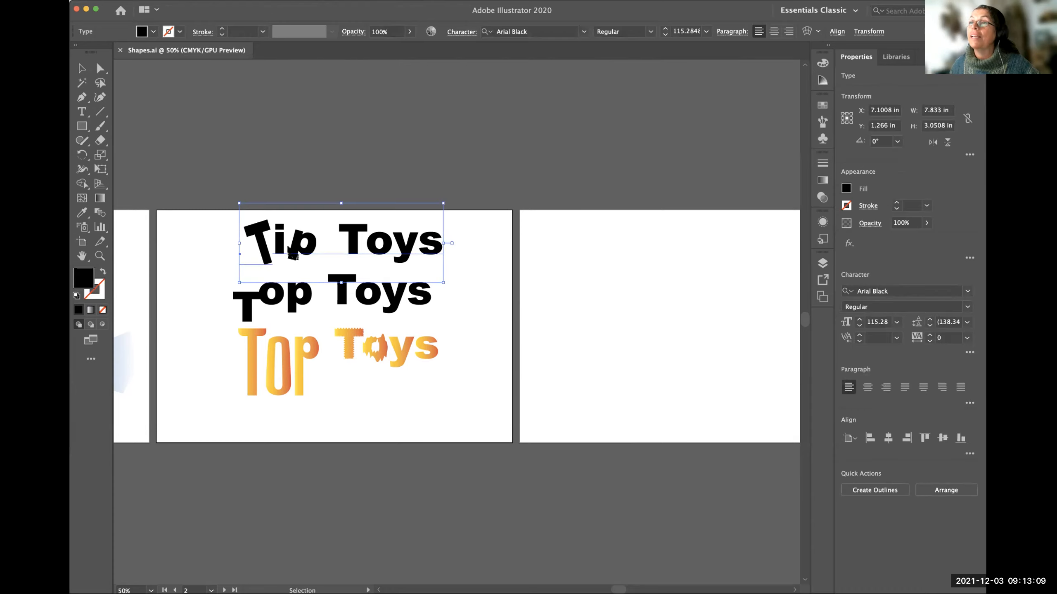
pyautogui.click(232, 262)
pyautogui.click(297, 255)
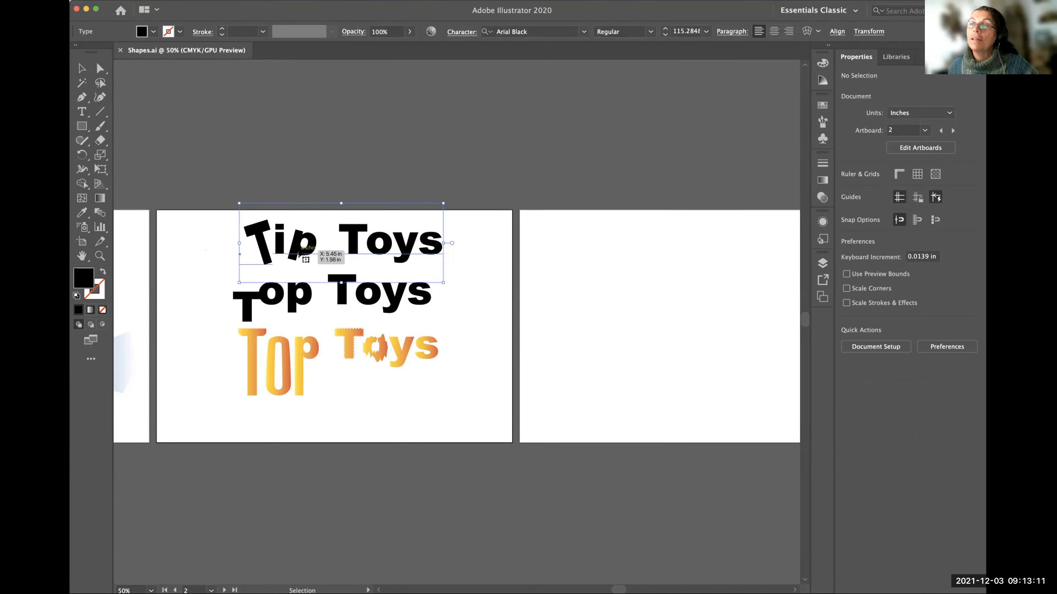
pyautogui.hscroll(-1, 304, 257)
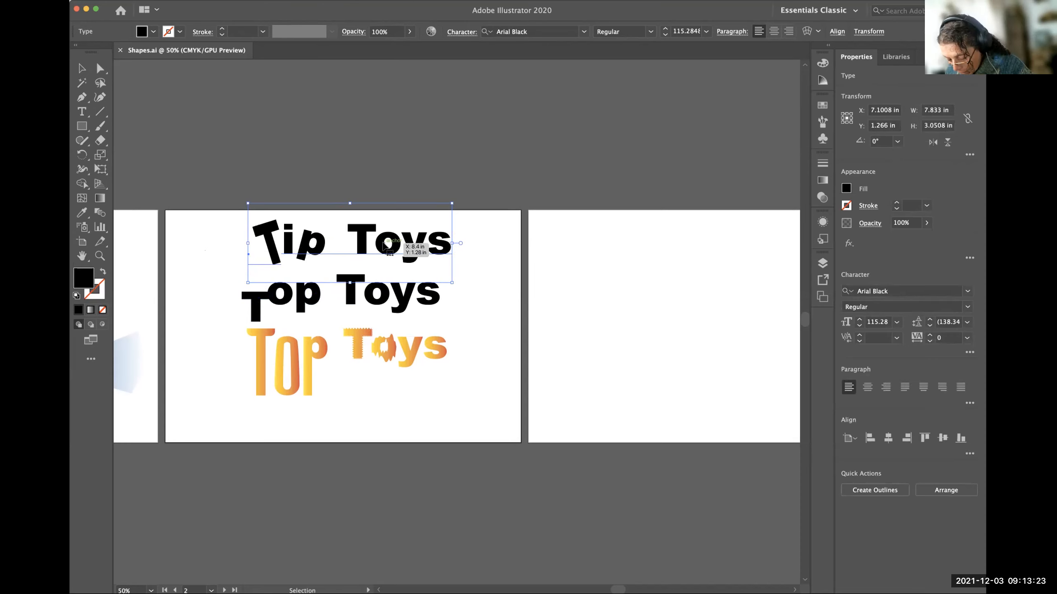
pyautogui.press('super+plus')
pyautogui.press('super+plus')
pyautogui.press('space')
pyautogui.moveTo(407, 335); pyautogui.dragTo(379, 179)
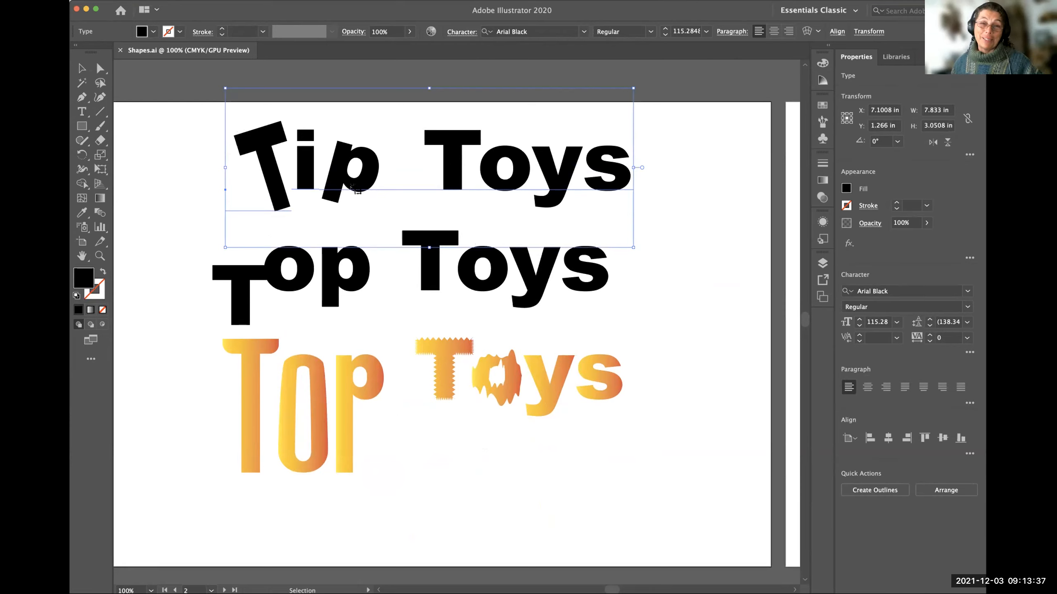
# Select each of the three lettering lines in turn to compare the live Tip Toys text with the black and gradient Top Toys groups.
pyautogui.click(178, 178)
pyautogui.click(277, 200)
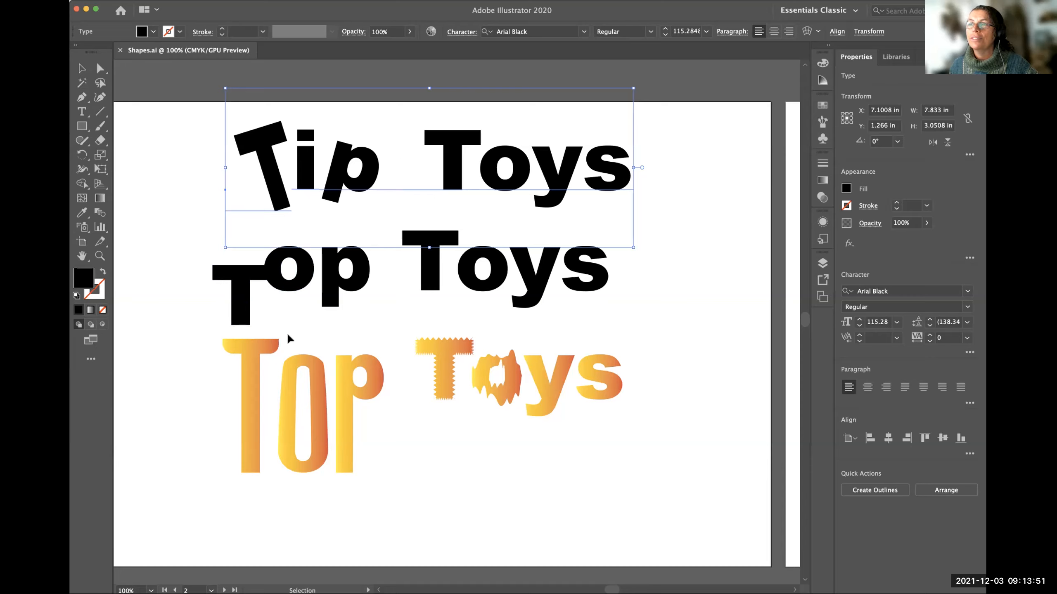
pyautogui.click(244, 321)
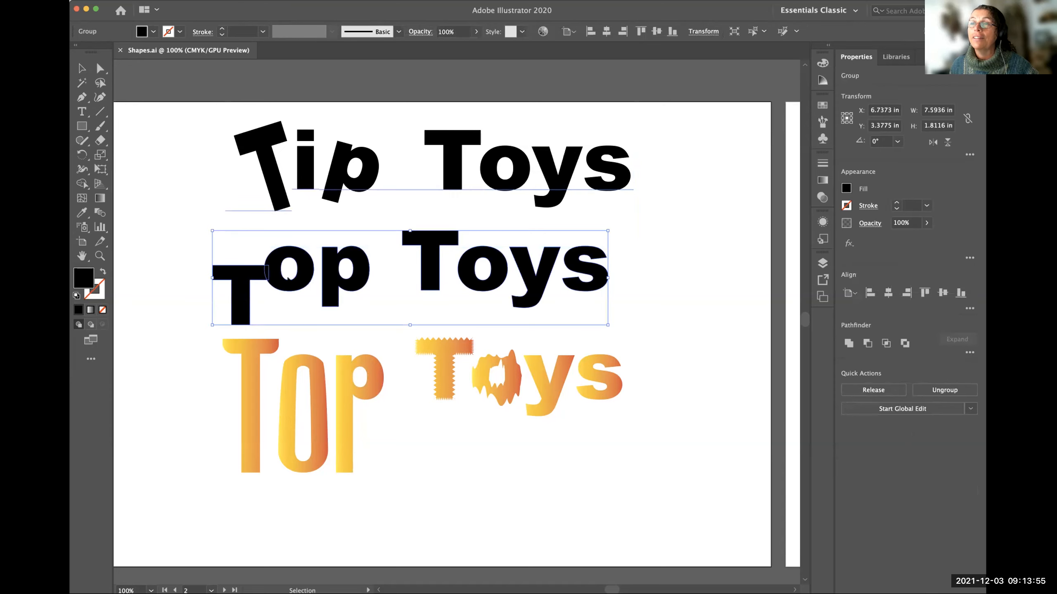
pyautogui.click(247, 376)
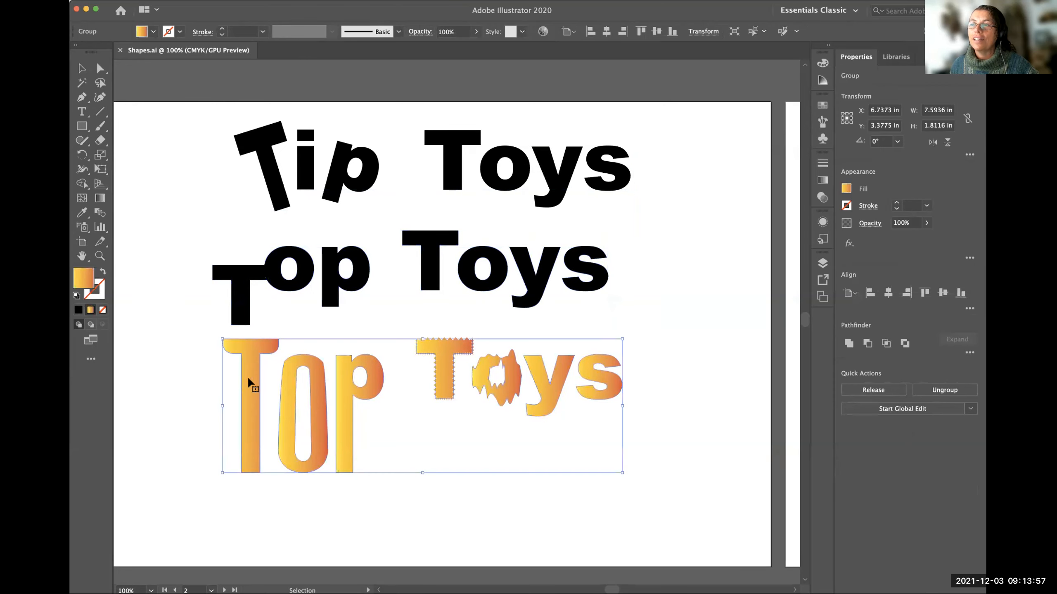
pyautogui.click(335, 292)
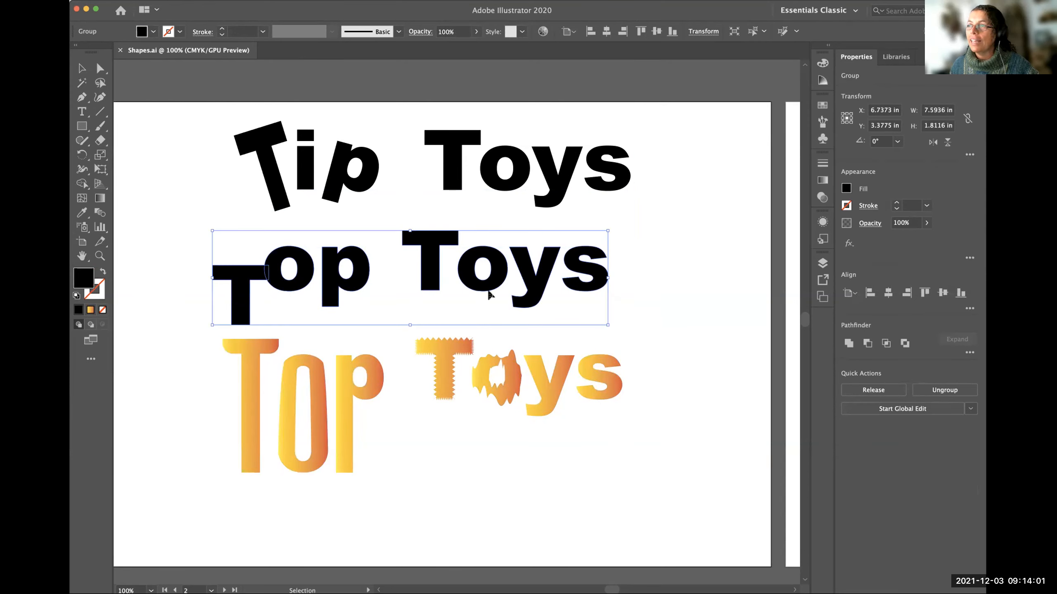
pyautogui.click(346, 413)
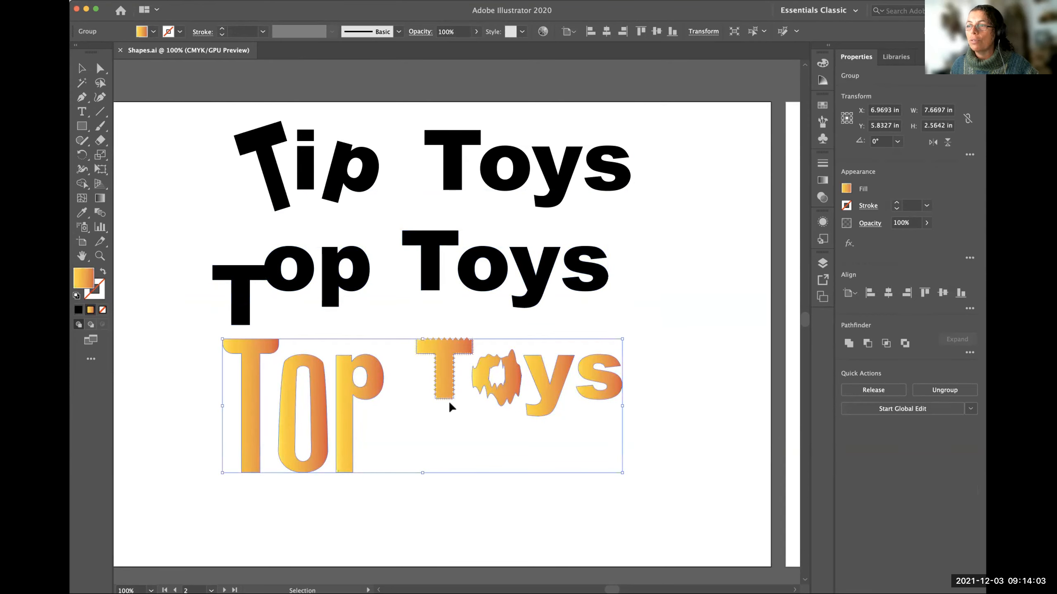
pyautogui.click(335, 306)
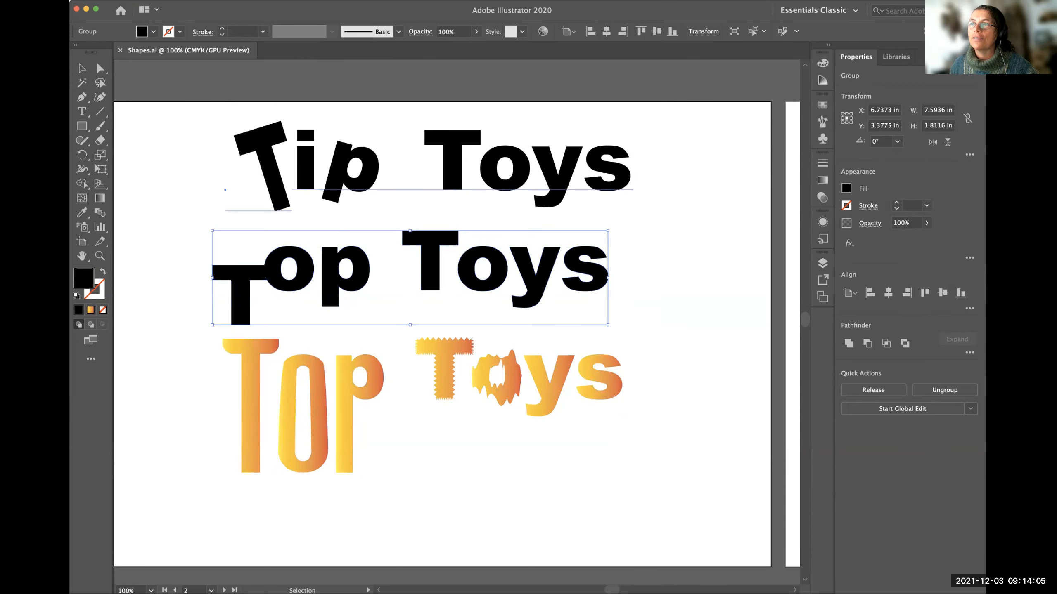
pyautogui.click(423, 190)
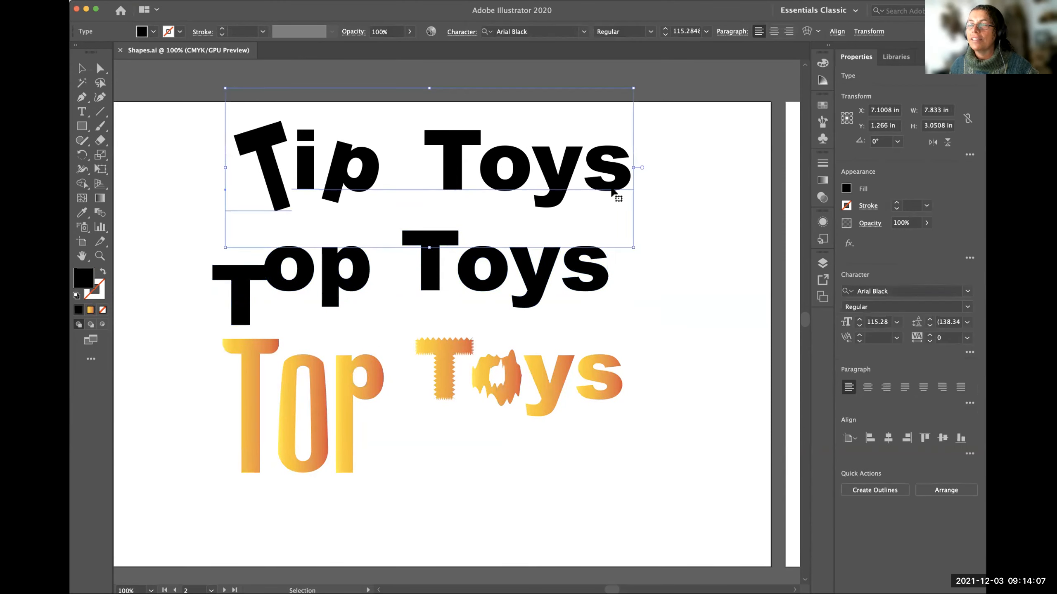
pyautogui.click(170, 226)
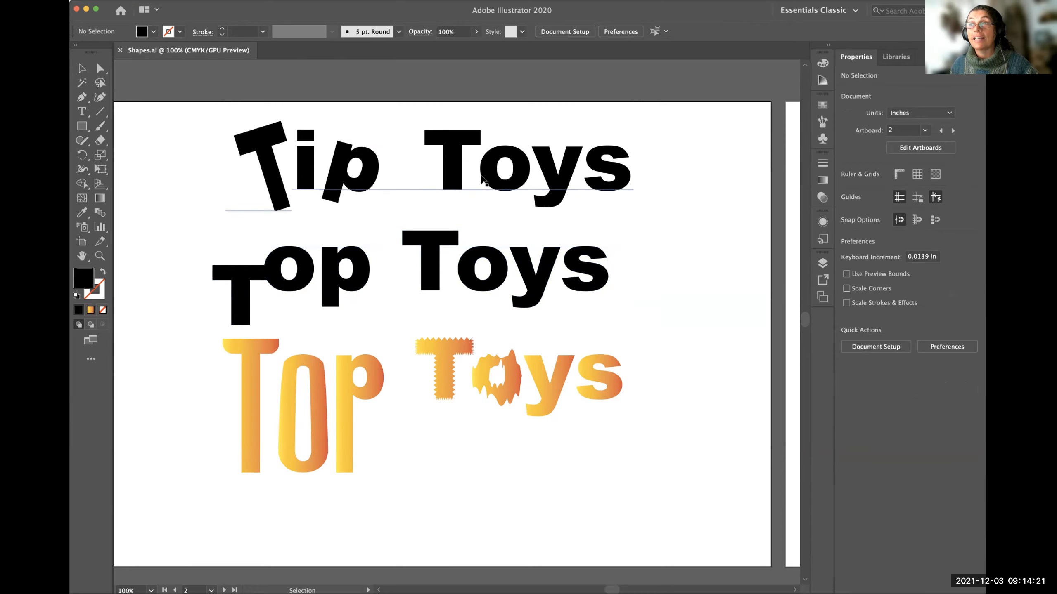
# Replace the i in the live Tip Toys text with an o so the line reads Top Toys.
pyautogui.click(82, 112)
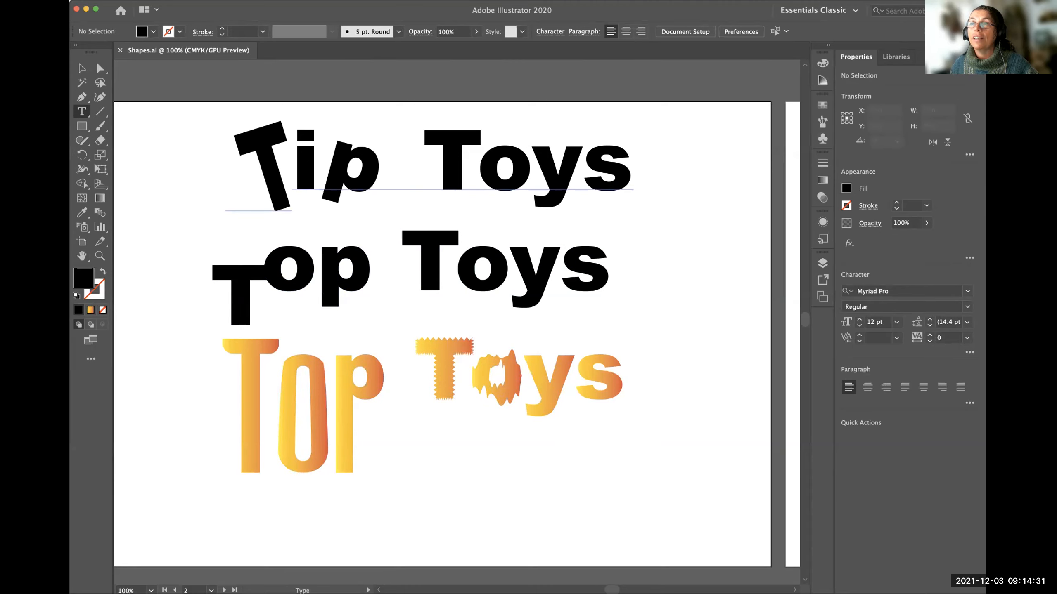
pyautogui.click(312, 159)
pyautogui.scroll(-1, 312, 159)
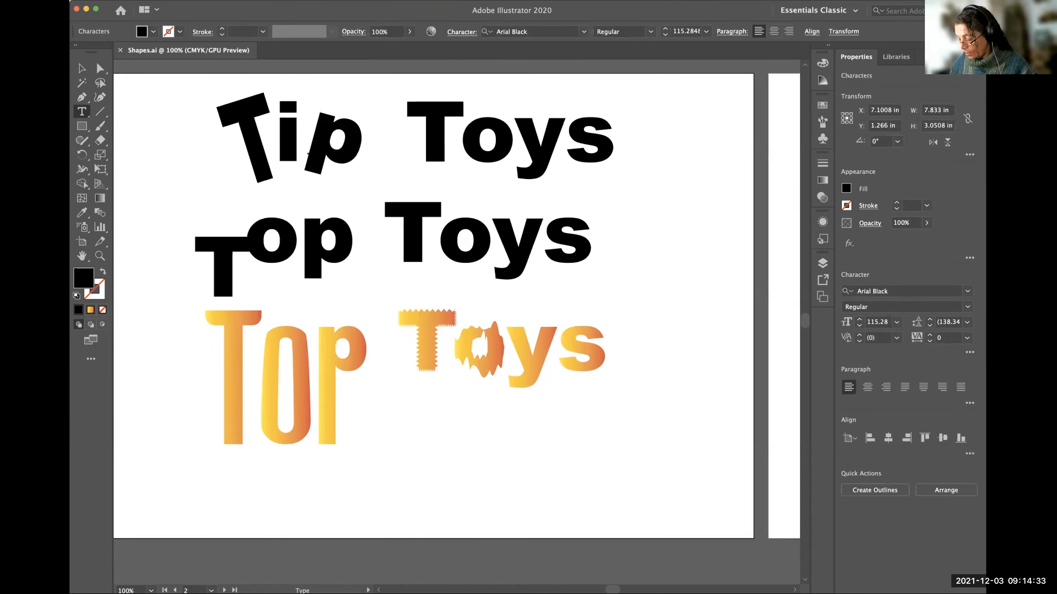
pyautogui.press('BackSpace')
pyautogui.write('o')
pyautogui.click(81, 67)
# Space out and roughly align the three Top Toys lines by moving the middle and gradient groups down and nudging the live text.
pyautogui.moveTo(305, 143); pyautogui.dragTo(312, 144)
pyautogui.click(338, 260)
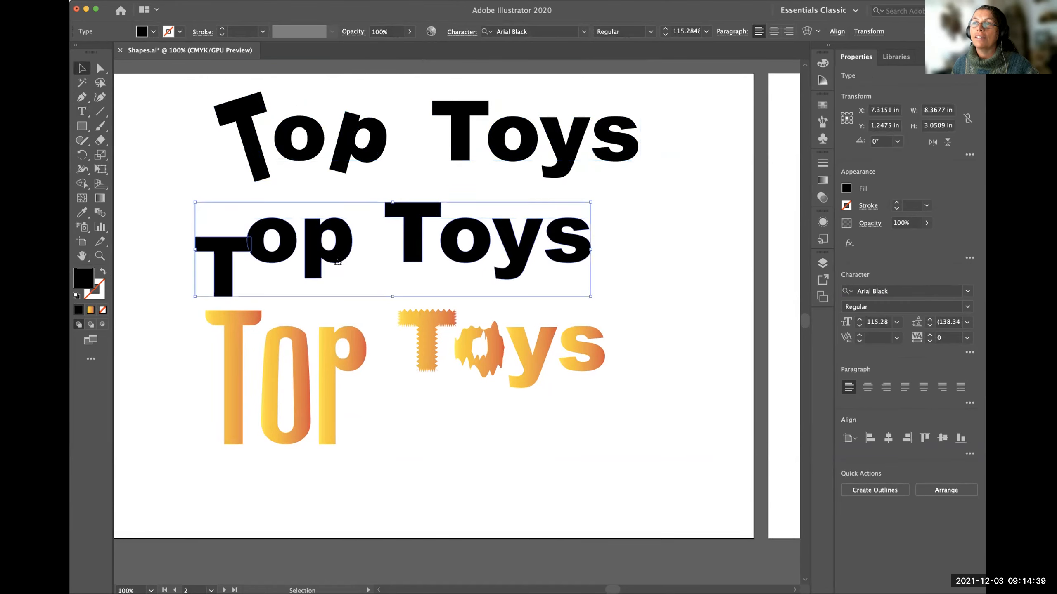
pyautogui.moveTo(339, 260); pyautogui.dragTo(358, 283)
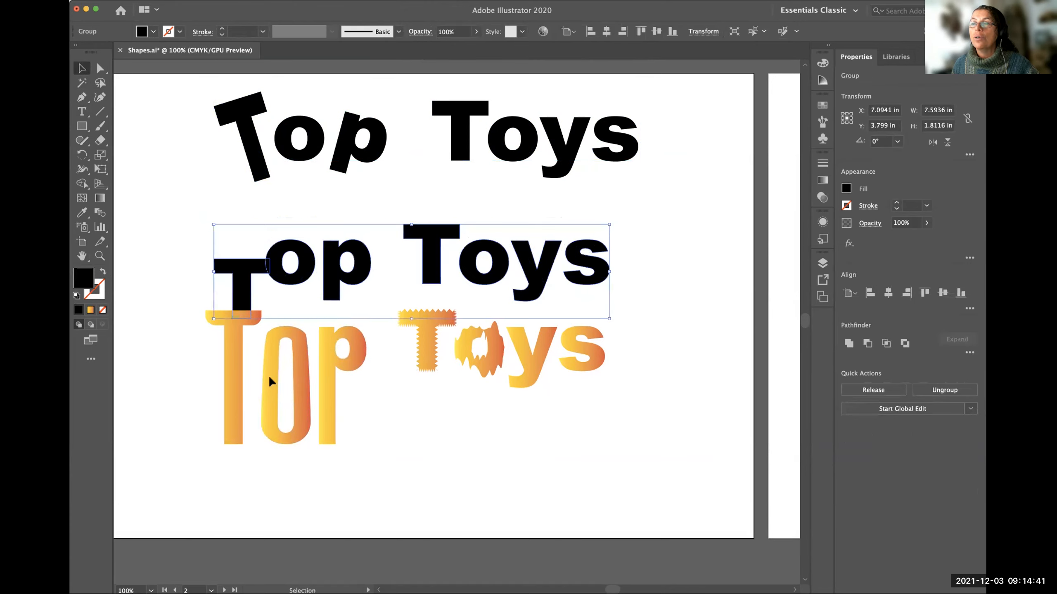
pyautogui.moveTo(535, 352); pyautogui.dragTo(574, 379)
pyautogui.click(587, 289)
pyautogui.moveTo(254, 139); pyautogui.dragTo(252, 146)
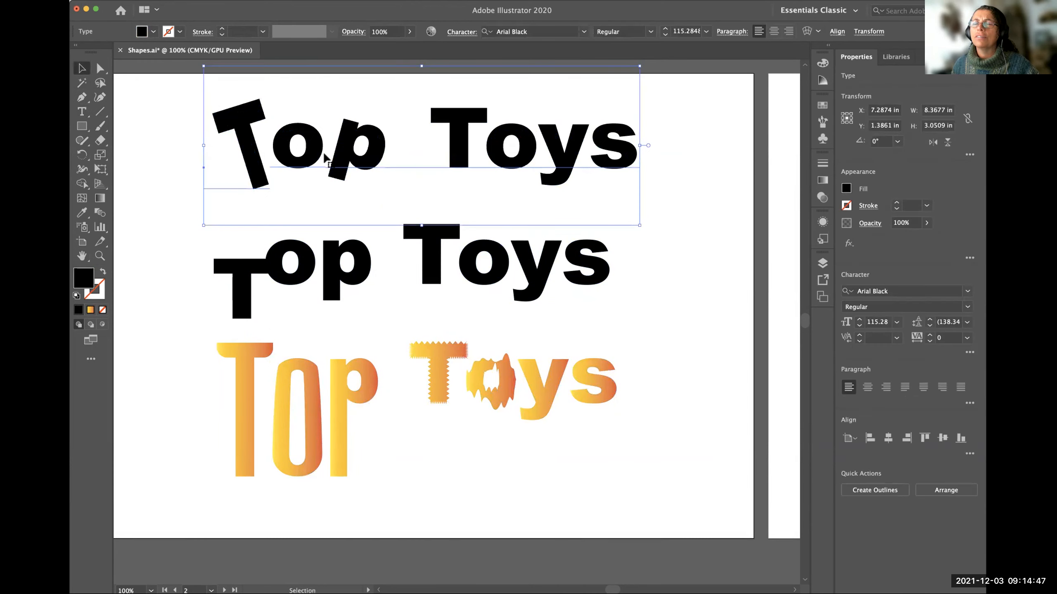
pyautogui.click(177, 162)
# Switch the workspace to Essentials and return it to Essentials Classic.
pyautogui.click(823, 9)
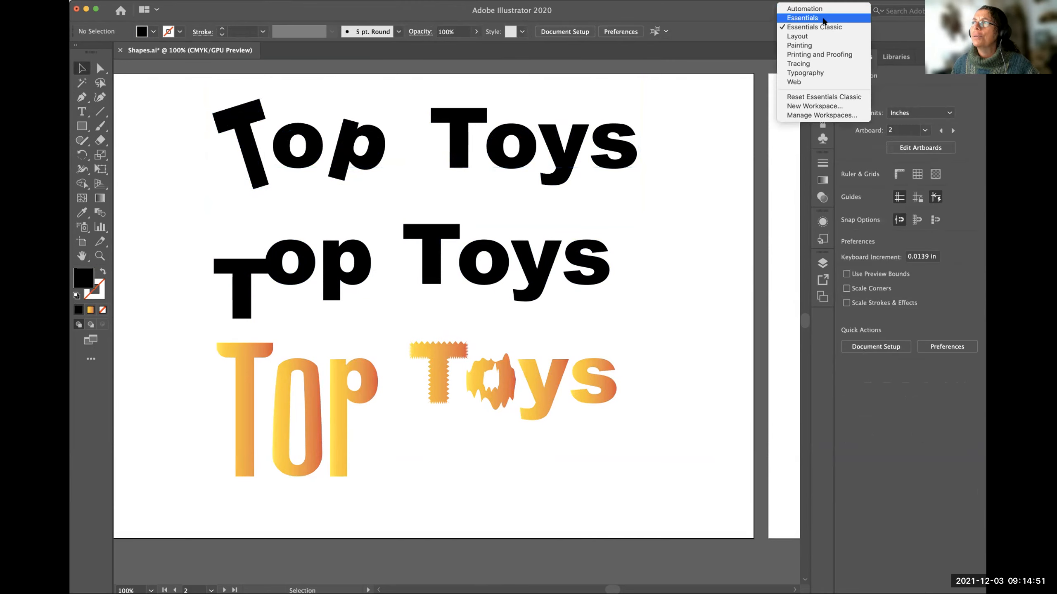
pyautogui.click(823, 22)
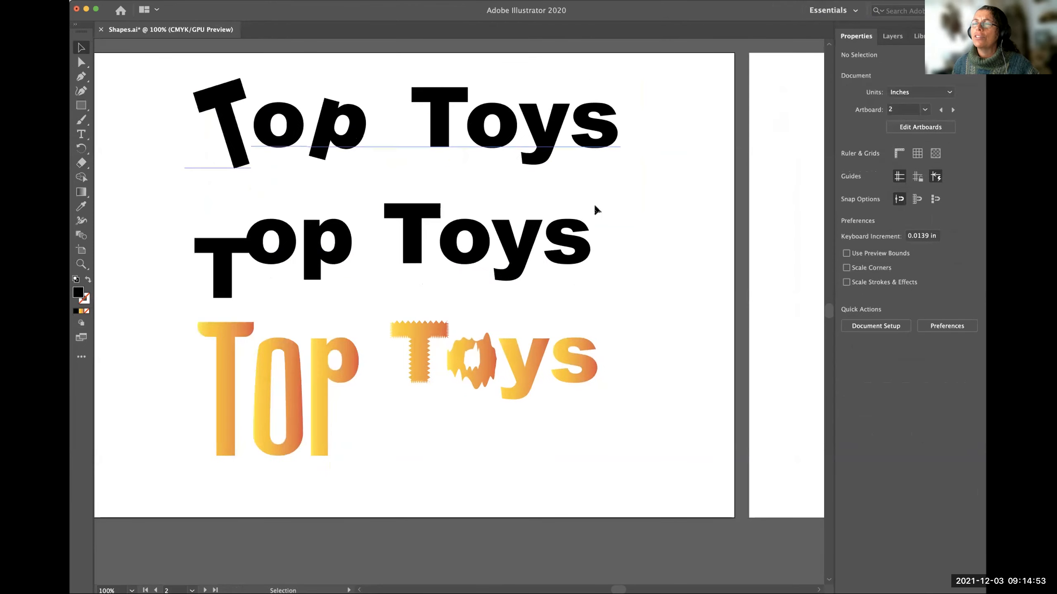
pyautogui.click(856, 11)
pyautogui.click(831, 28)
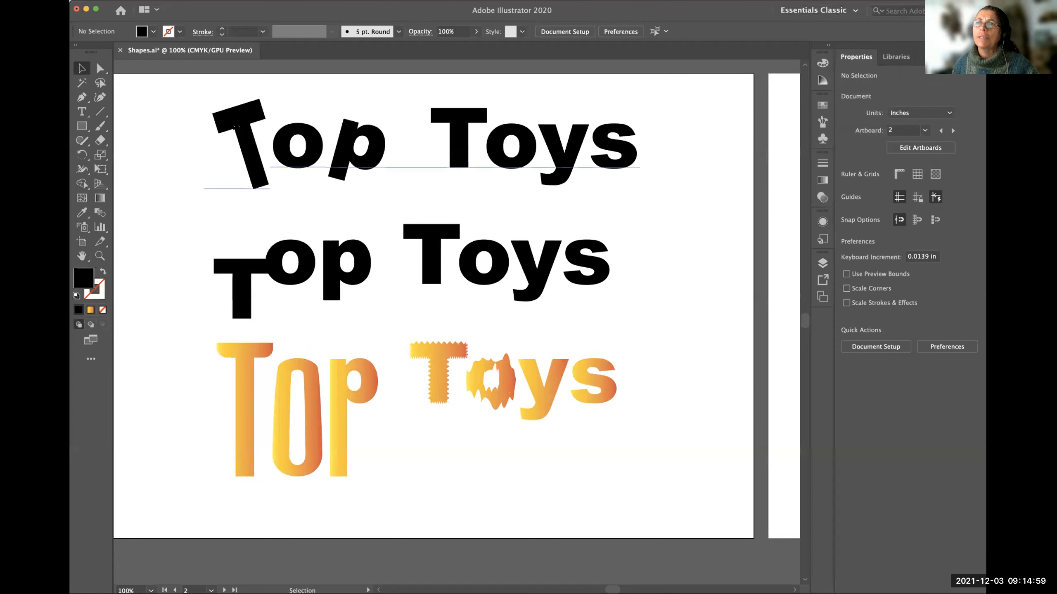
# Tilt the y of Toys in the live text clockwise and lower it between the o and s with the Touch Type tool.
pyautogui.click(82, 111)
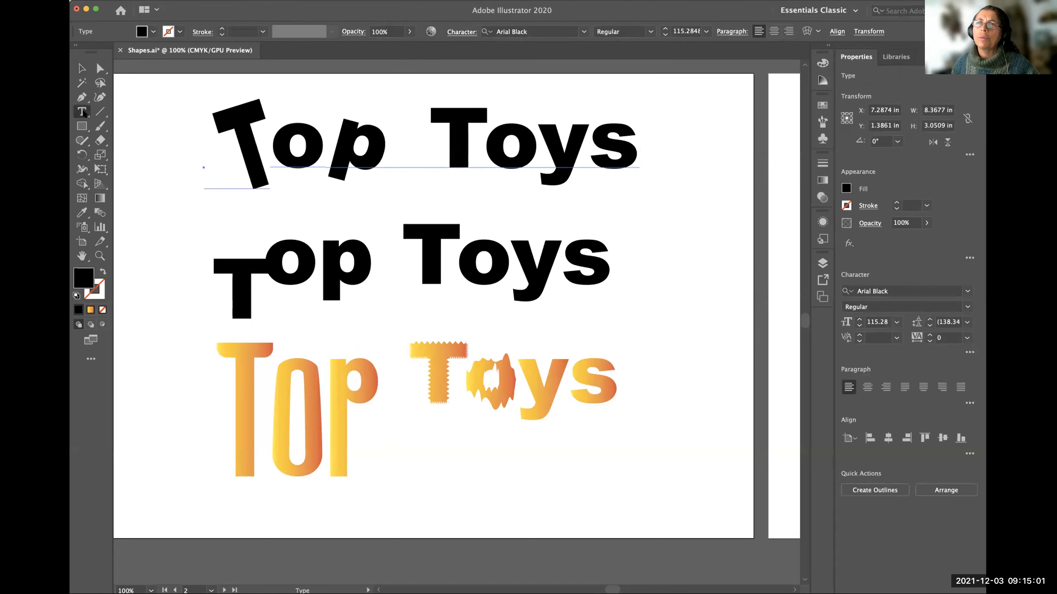
pyautogui.click(83, 113)
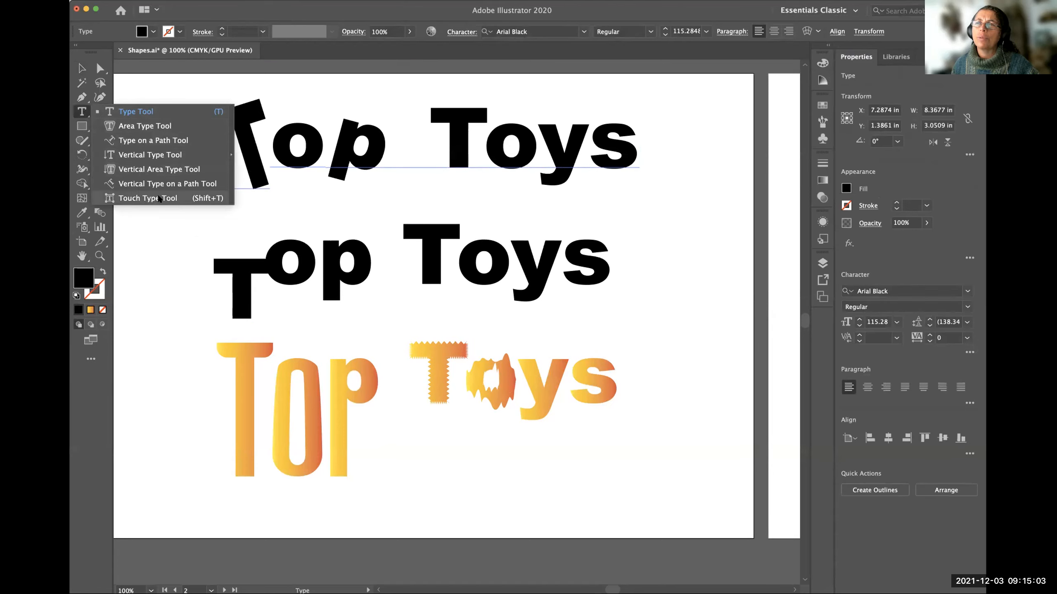
pyautogui.click(172, 199)
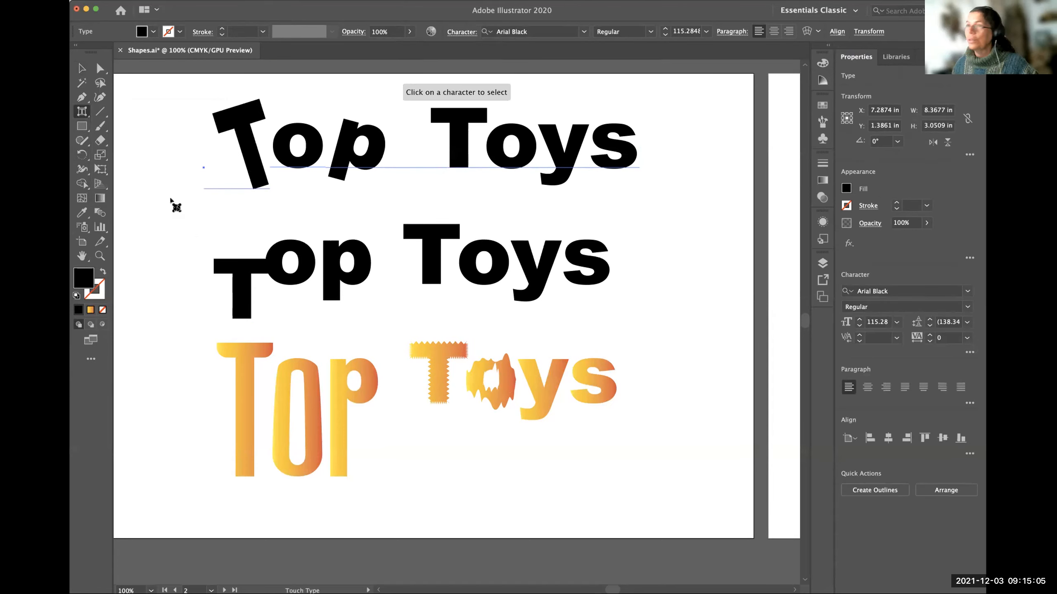
pyautogui.click(474, 135)
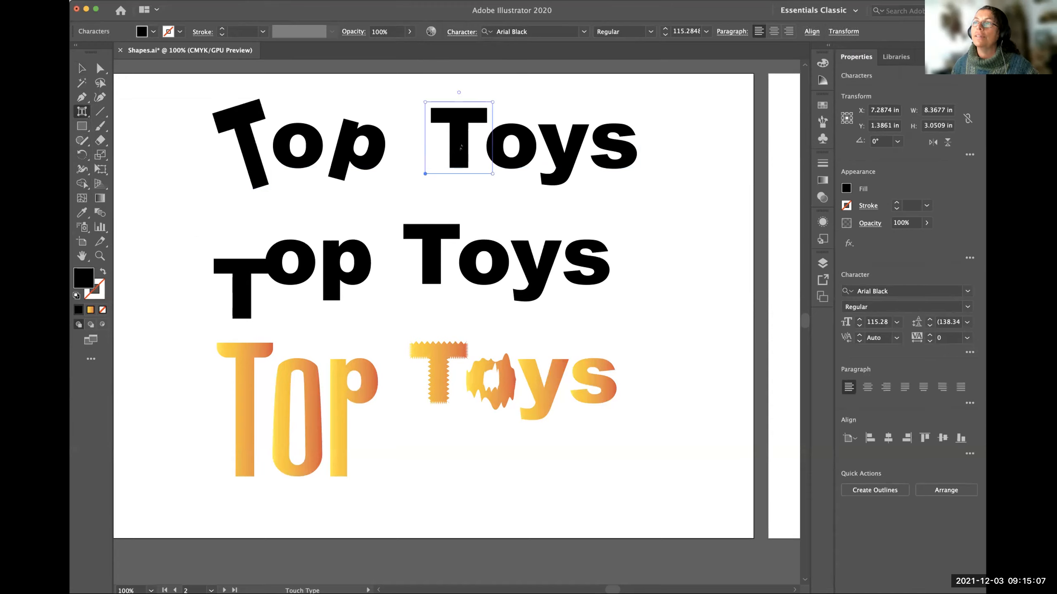
pyautogui.click(509, 137)
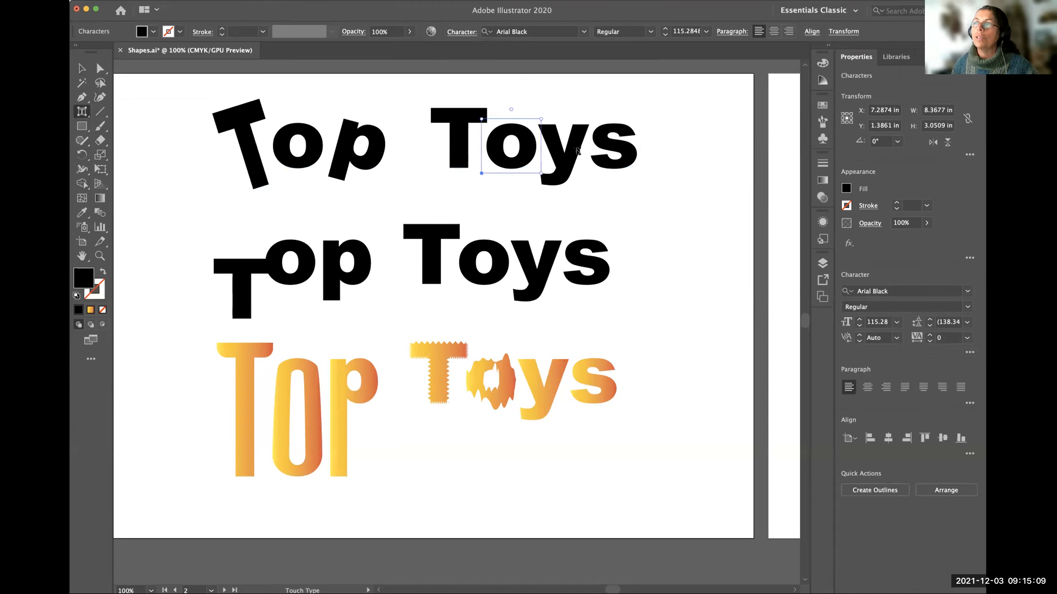
pyautogui.click(570, 185)
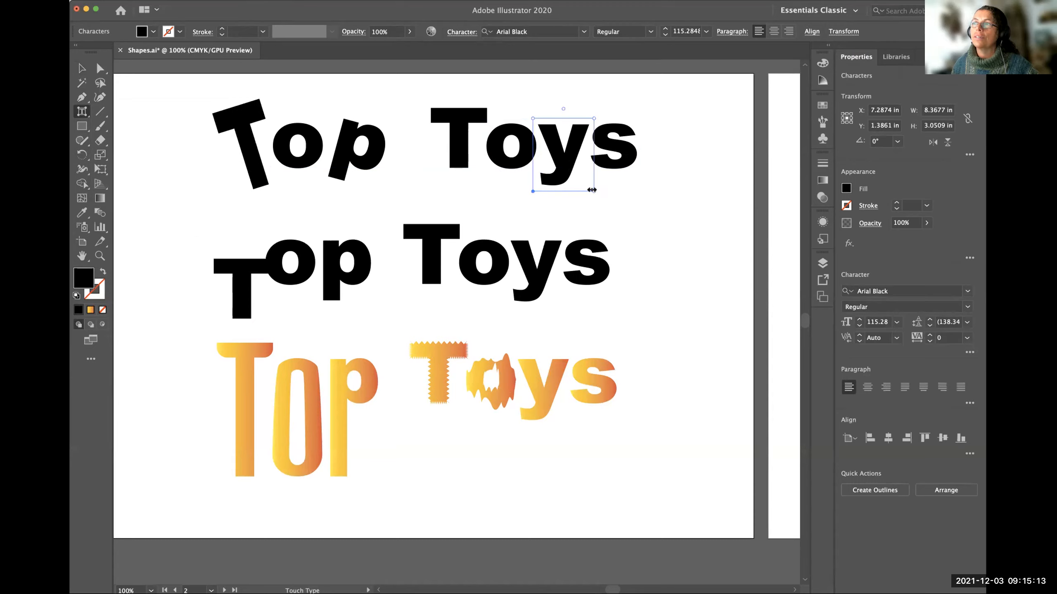
pyautogui.moveTo(593, 191); pyautogui.dragTo(546, 194)
pyautogui.moveTo(543, 119); pyautogui.dragTo(592, 105)
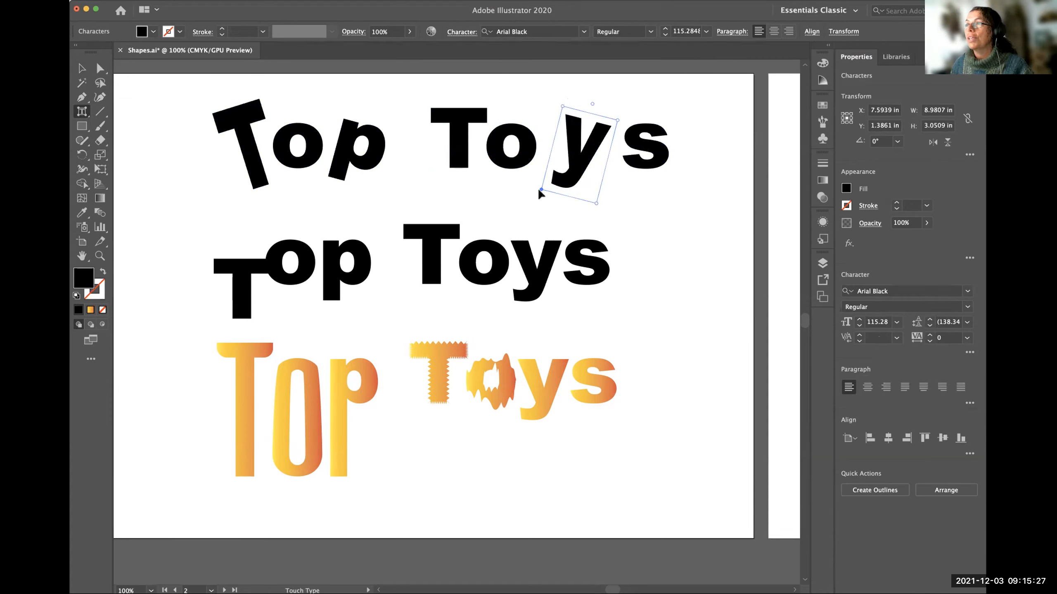
pyautogui.moveTo(543, 189); pyautogui.dragTo(549, 166)
pyautogui.moveTo(624, 153); pyautogui.dragTo(653, 225)
pyautogui.click(653, 225)
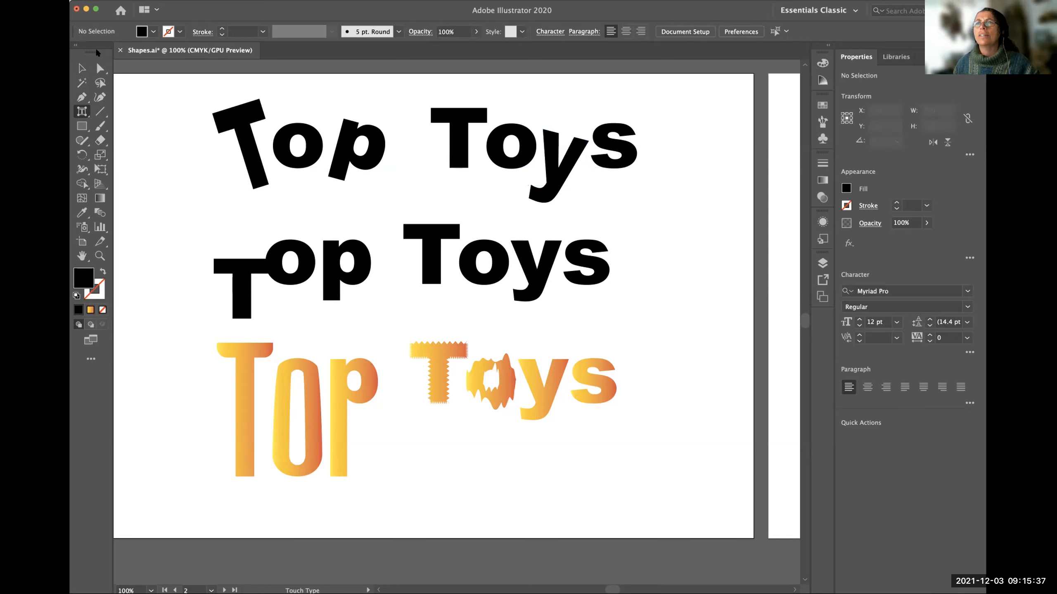
# Select the live Top Toys text and the middle Top Toys group in turn to compare their properties.
pyautogui.click(83, 67)
pyautogui.click(377, 168)
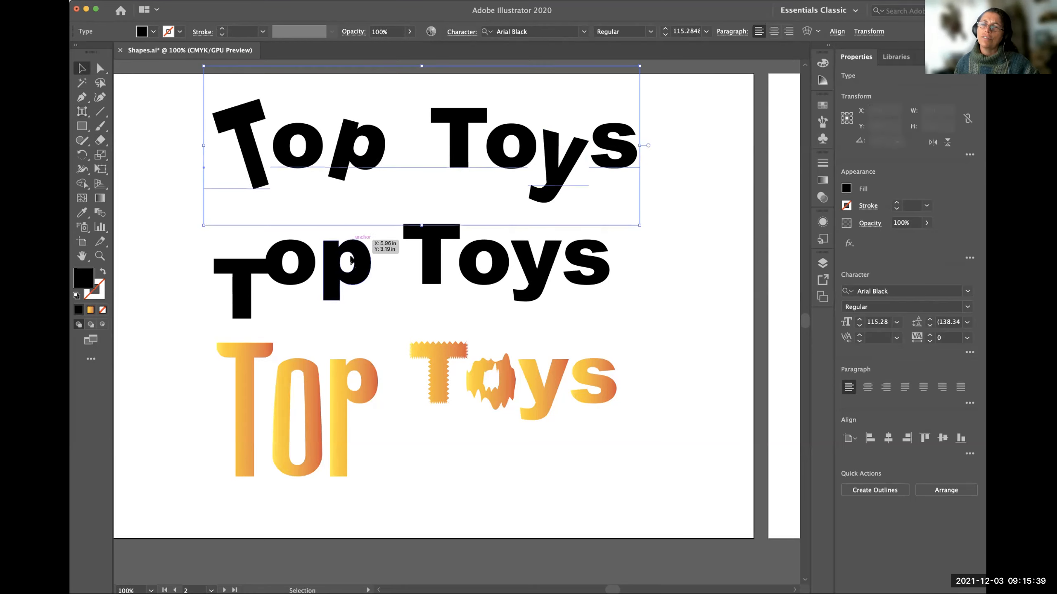
pyautogui.click(372, 265)
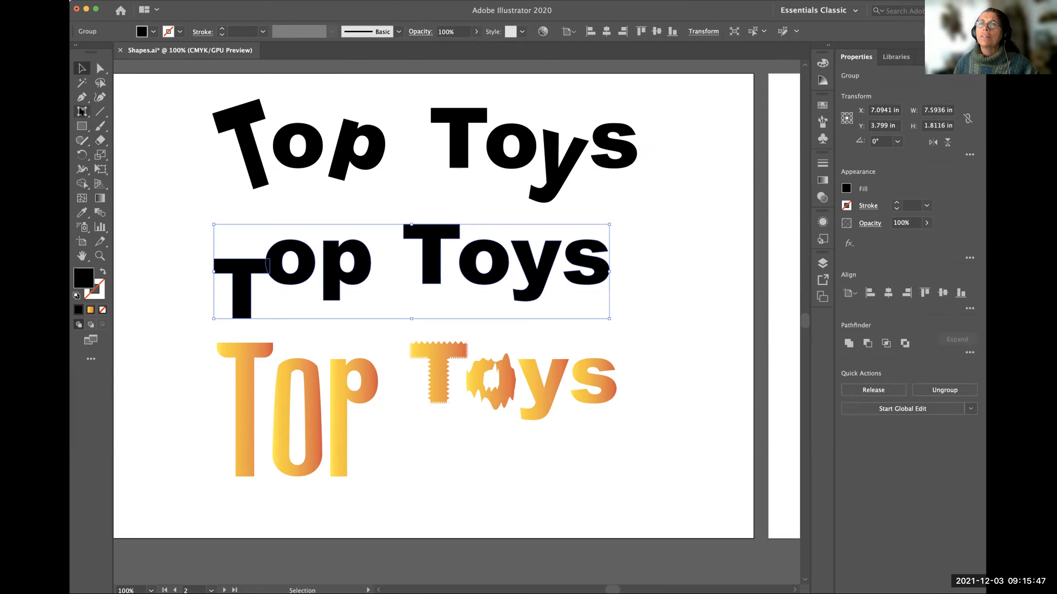
# Replace the Touch Type tool with the regular Type tool as the active type tool, and return to the Selection tool.
pyautogui.click(83, 112)
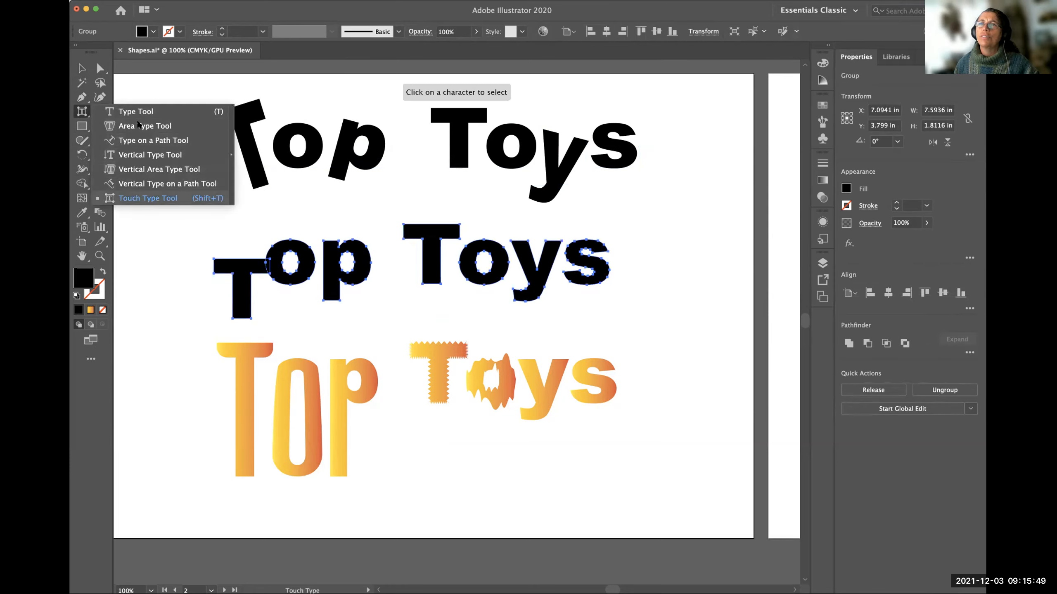
pyautogui.click(135, 111)
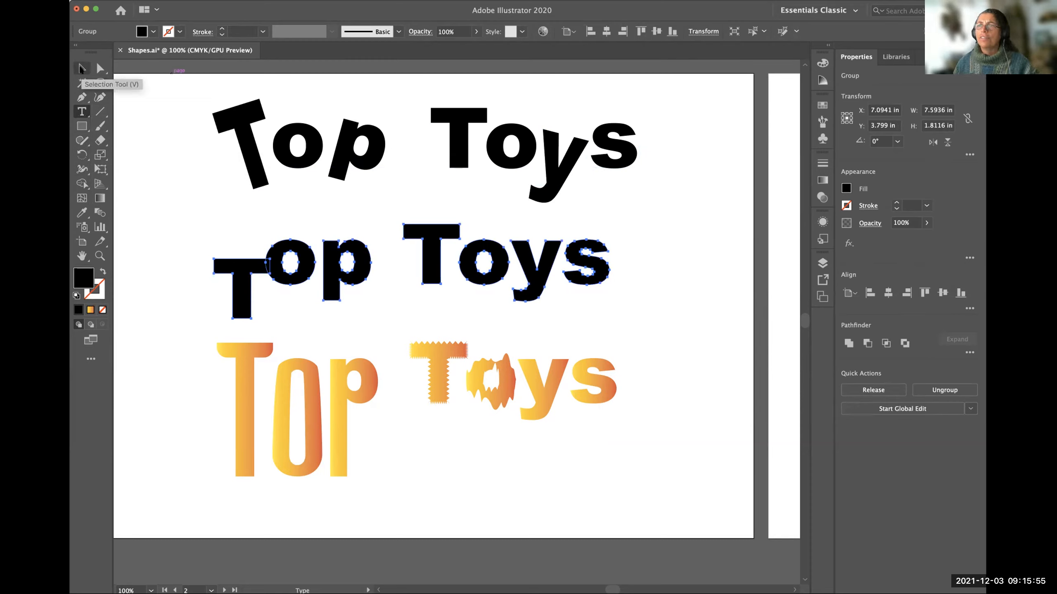
pyautogui.click(82, 68)
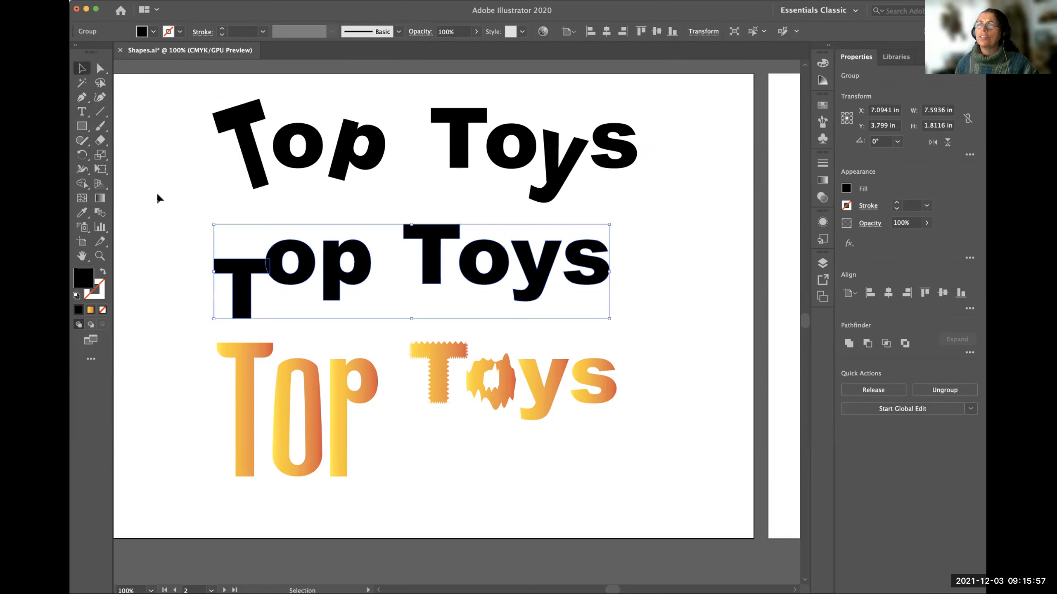
# Examine the middle black group and the gradient group as outlined lettering by selecting each one.
pyautogui.click(189, 339)
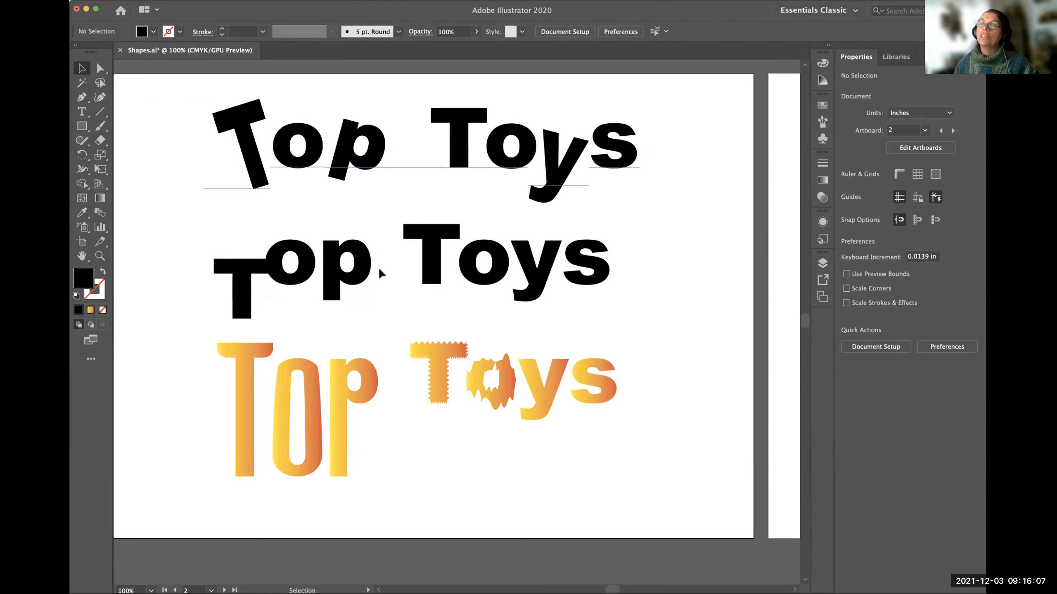
pyautogui.click(287, 275)
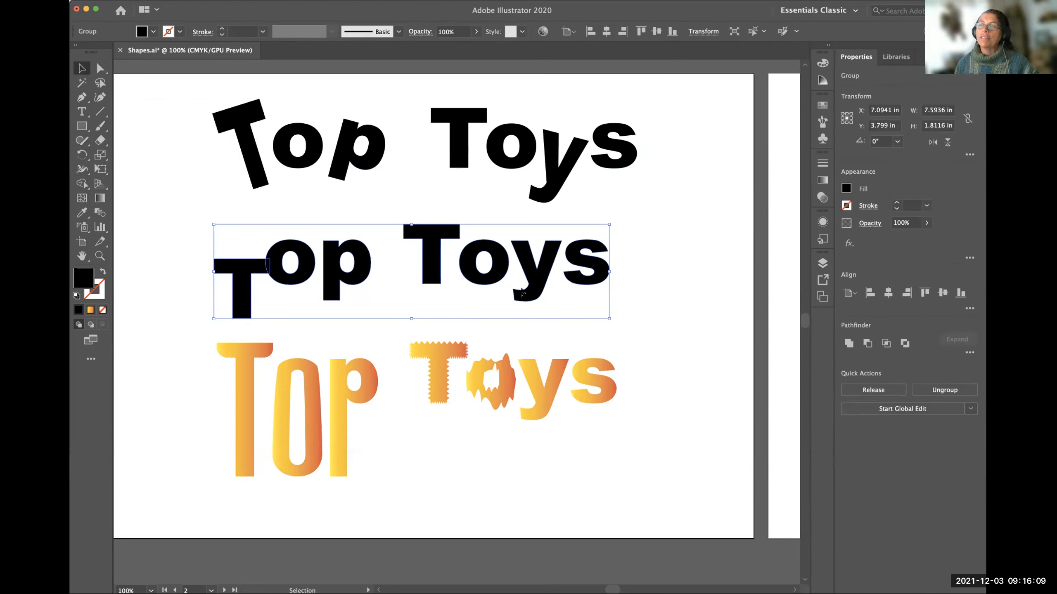
pyautogui.click(385, 374)
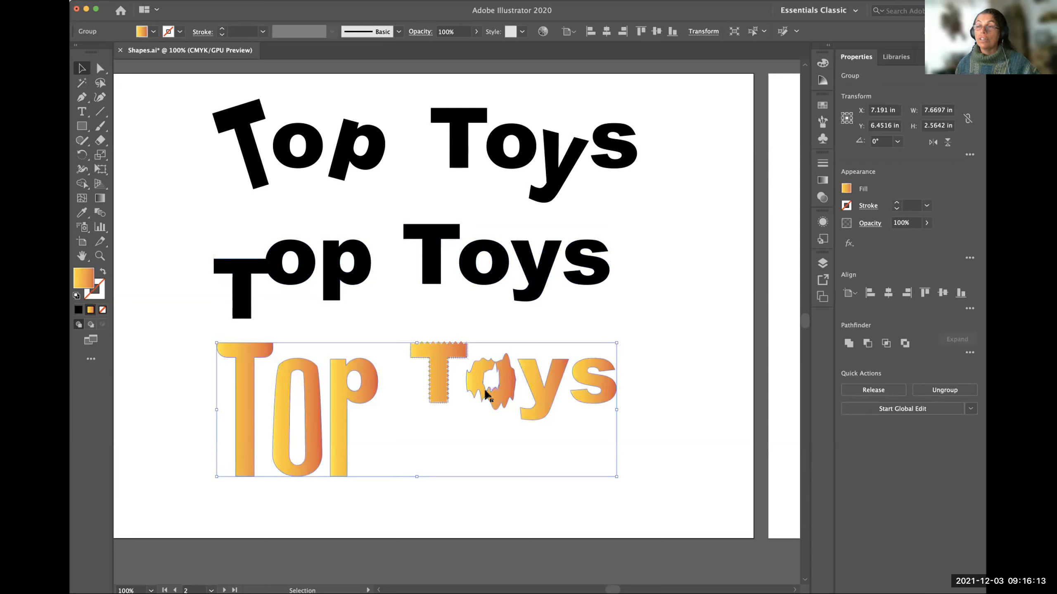
# Duplicate the middle black Top Toys group and place the copy on artboard 3.
pyautogui.click(353, 287)
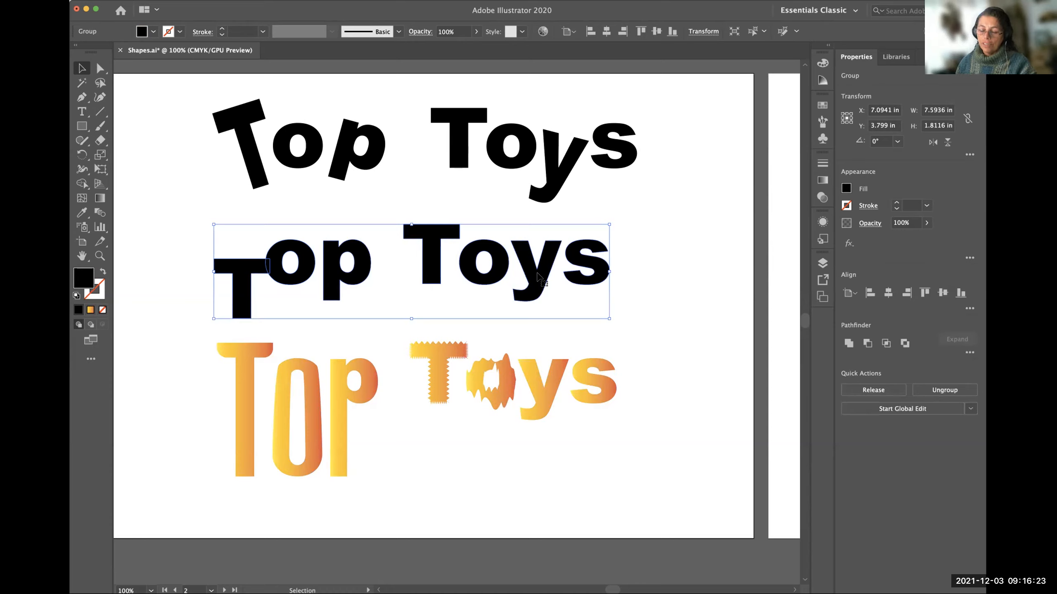
pyautogui.press('super')
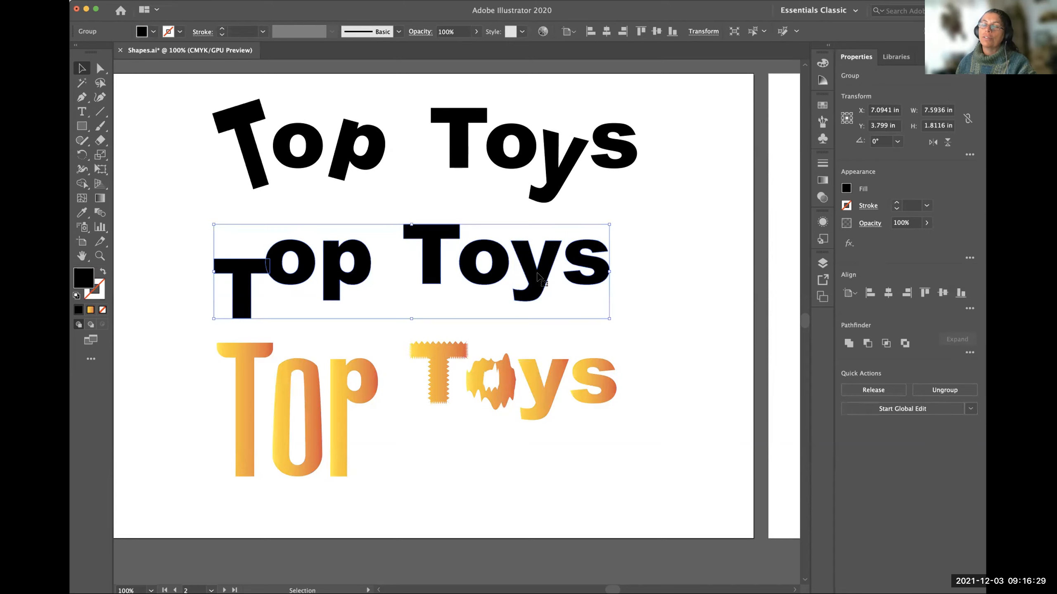
pyautogui.moveTo(679, 302); pyautogui.dragTo(585, 295)
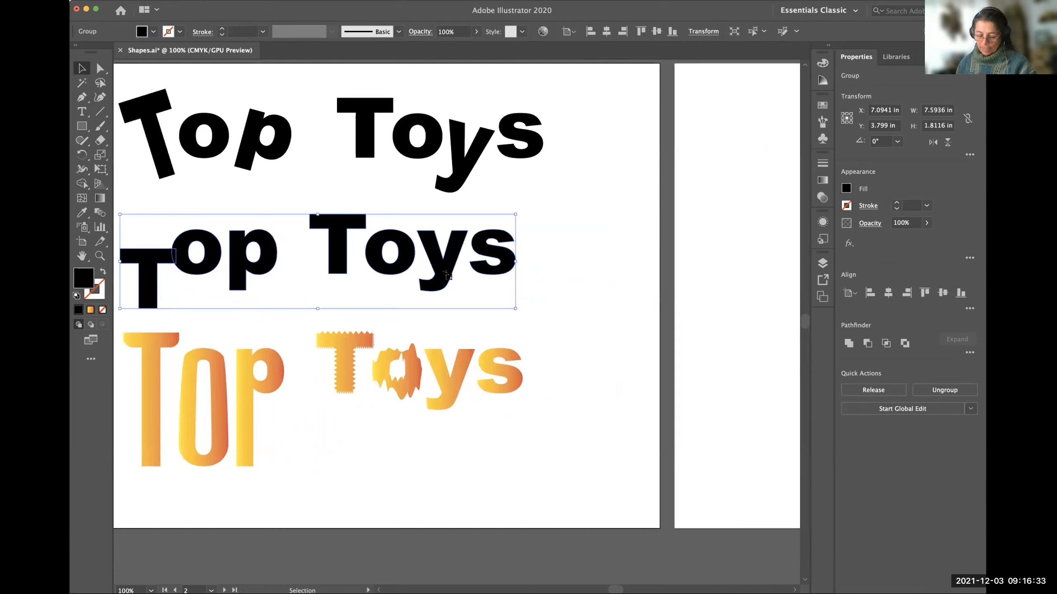
pyautogui.press('super')
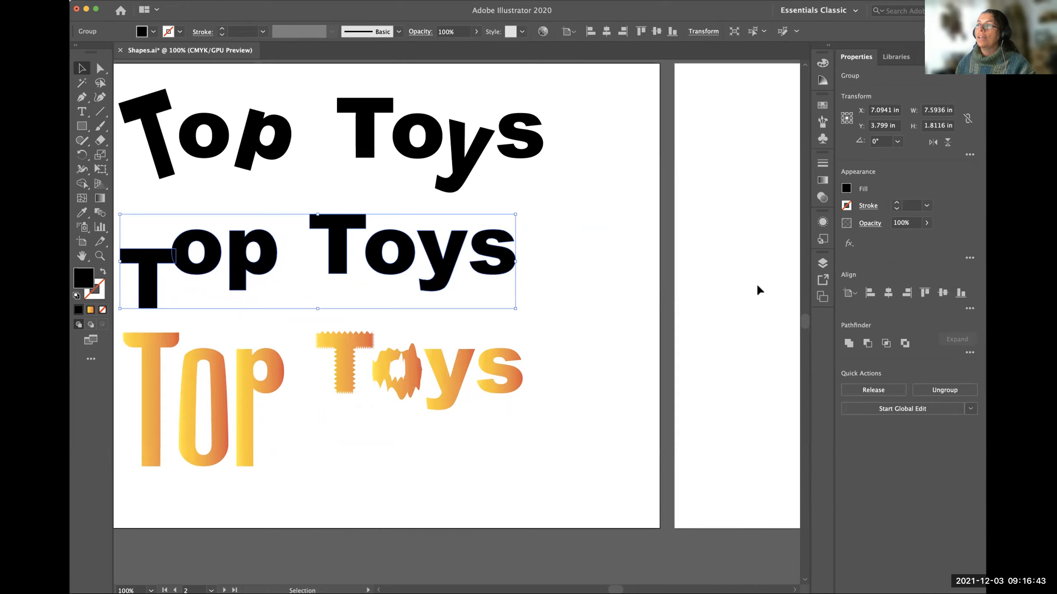
pyautogui.moveTo(441, 270); pyautogui.dragTo(781, 295)
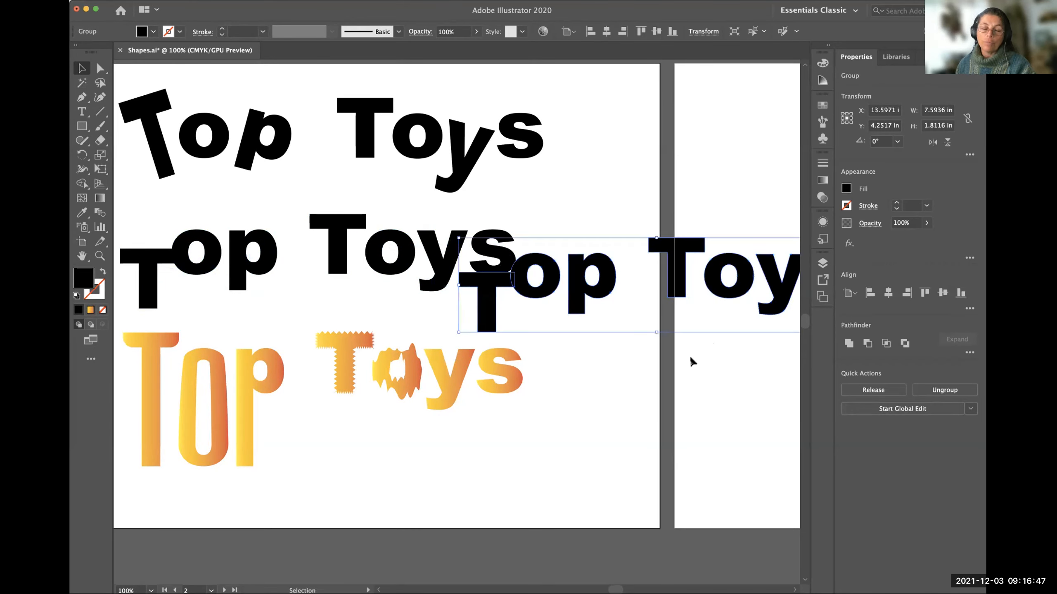
pyautogui.hscroll(10, 690, 362)
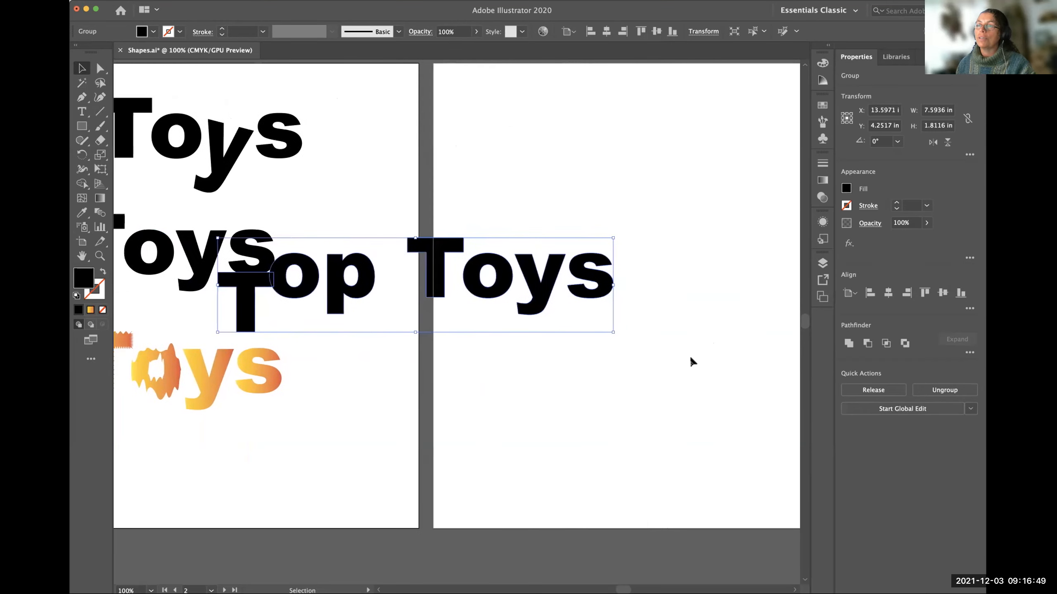
pyautogui.hscroll(4, 691, 362)
pyautogui.moveTo(392, 273); pyautogui.dragTo(648, 253)
pyautogui.hscroll(1, 689, 394)
pyautogui.hscroll(4, 674, 375)
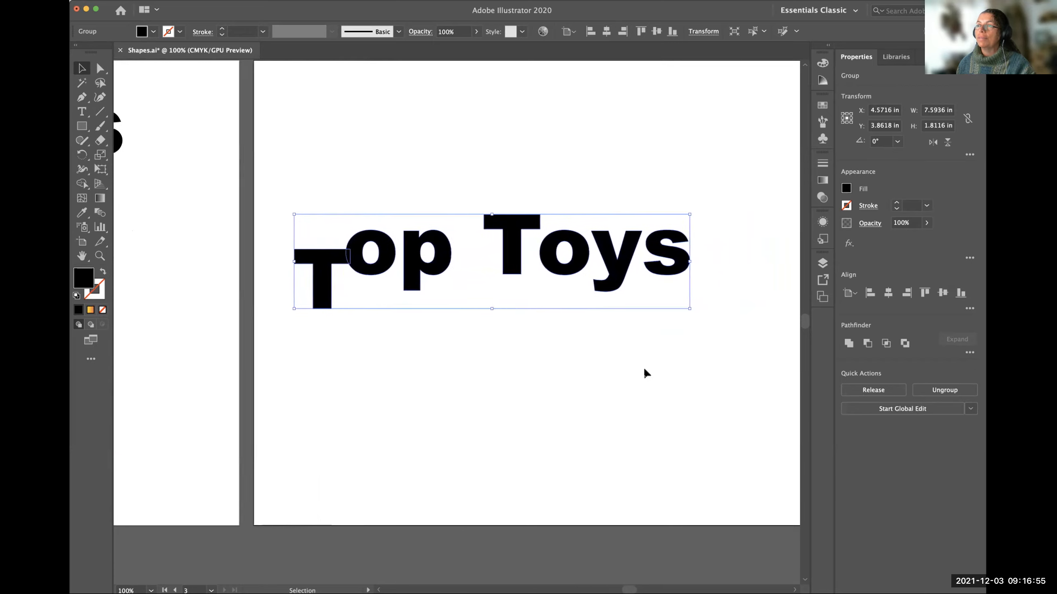
# Move the Top Toys copy toward the upper centre of artboard 3, at about X 6.99 in and Y 2.95 in, and deselect it.
pyautogui.hscroll(5, 645, 373)
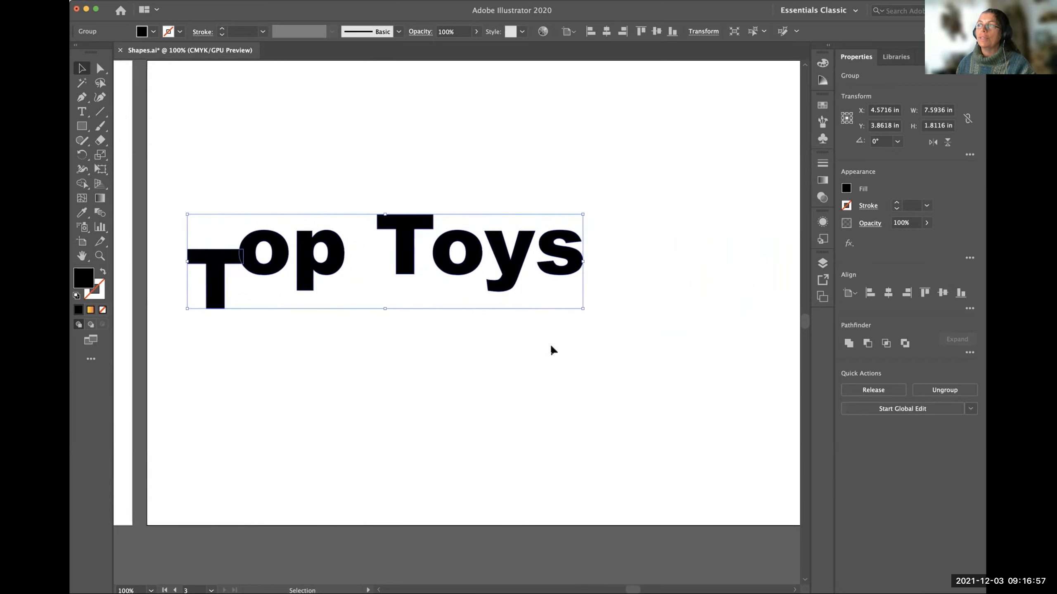
pyautogui.hscroll(2, 551, 349)
pyautogui.hscroll(-3, 528, 273)
pyautogui.hscroll(5, 529, 273)
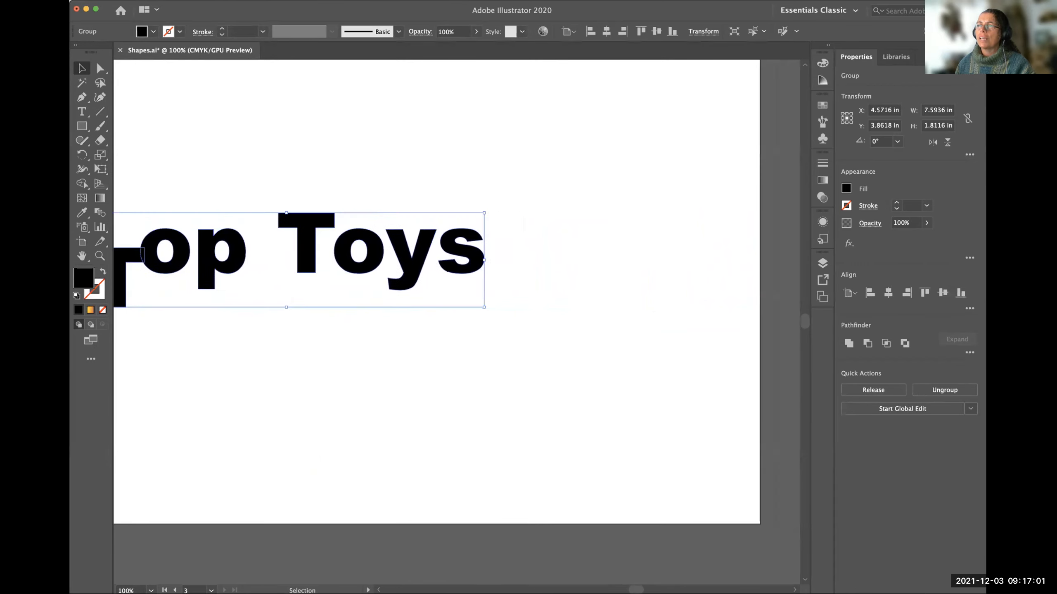
pyautogui.scroll(-2, 632, 293)
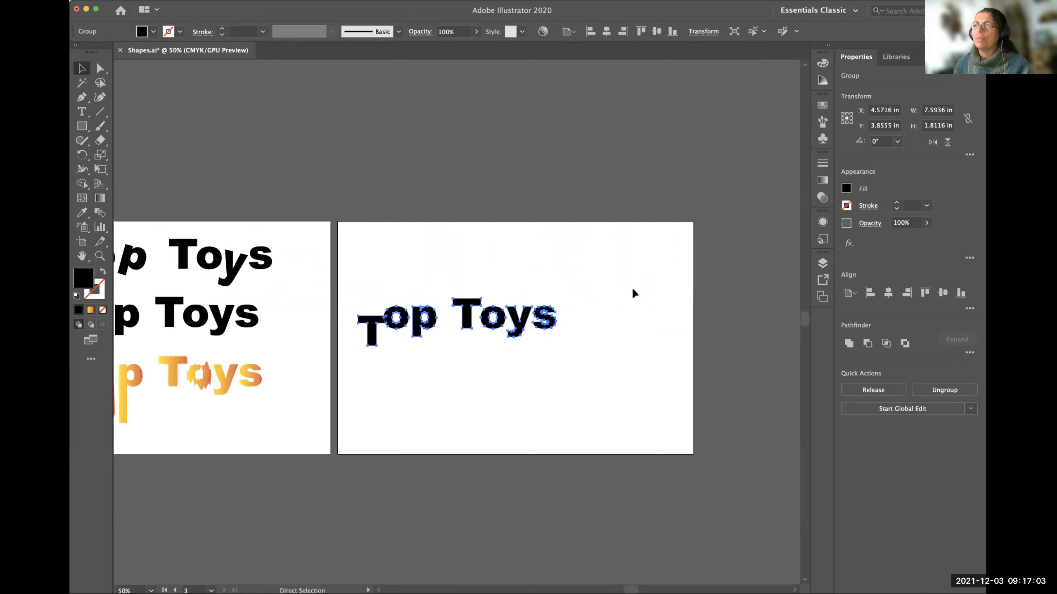
pyautogui.moveTo(490, 315); pyautogui.dragTo(554, 294)
pyautogui.hscroll(-2, 458, 364)
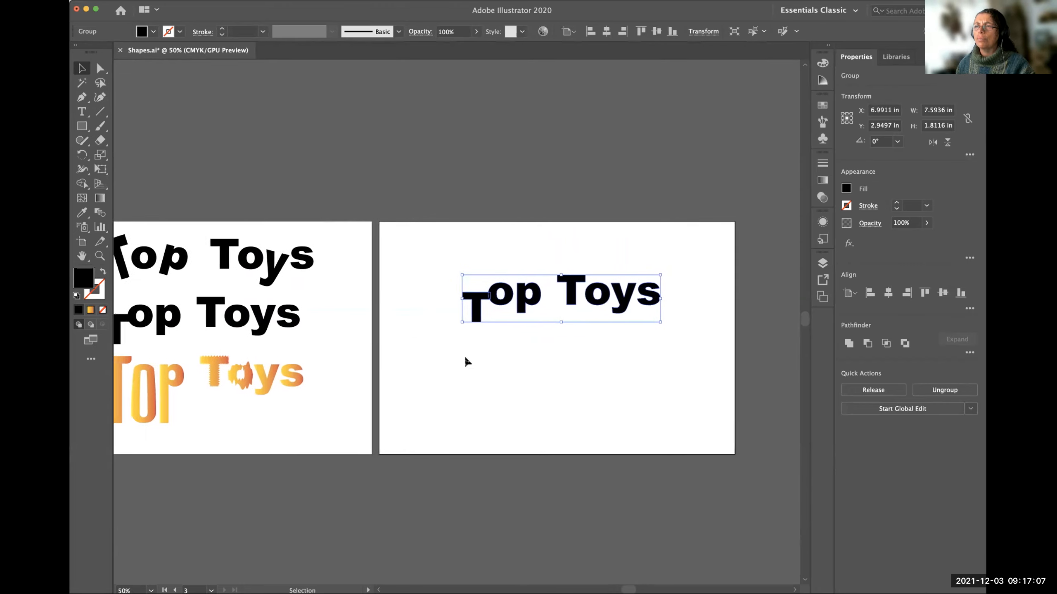
pyautogui.hscroll(-1, 465, 361)
pyautogui.press('space')
pyautogui.moveTo(276, 359)
pyautogui.mouseDown()
pyautogui.moveTo(690, 361)
pyautogui.moveTo(505, 368)
pyautogui.moveTo(289, 353)
pyautogui.mouseUp()
pyautogui.moveTo(593, 367); pyautogui.dragTo(531, 392)
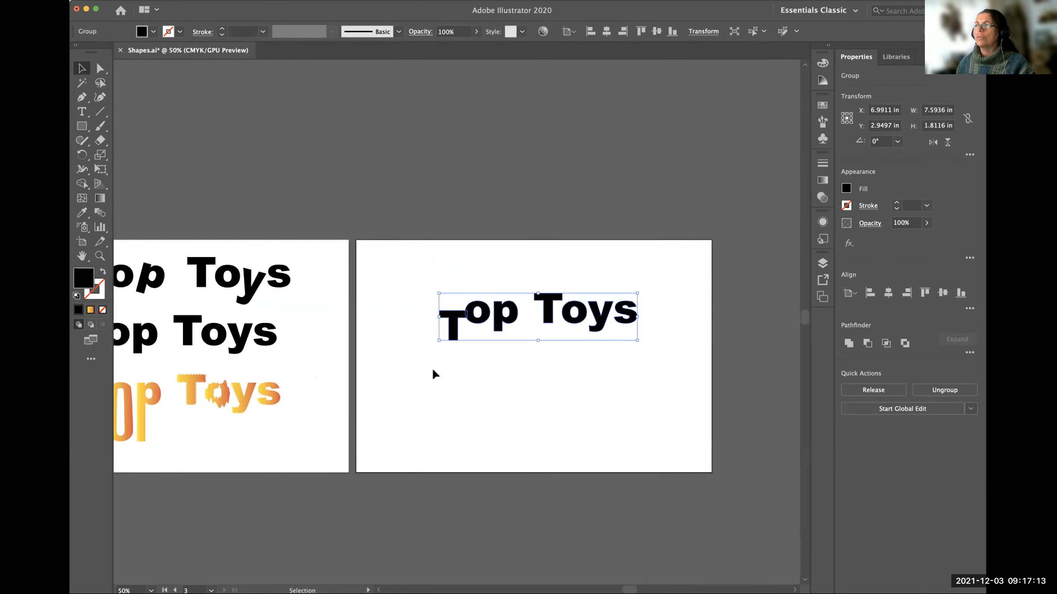
pyautogui.click(572, 393)
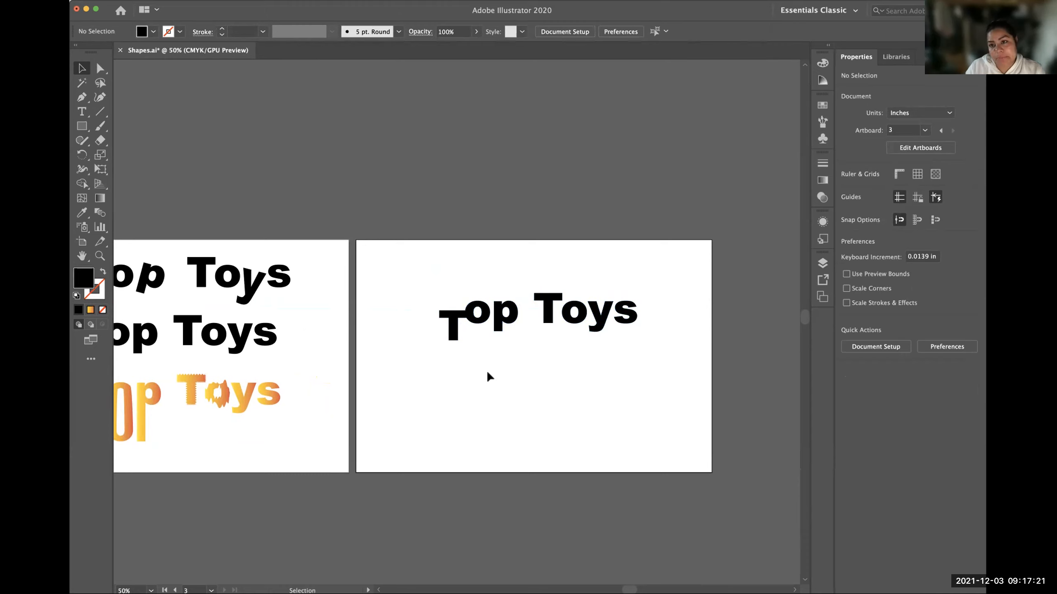
# Select the black Top Toys copy on artboard 3.
pyautogui.hscroll(-1, 497, 352)
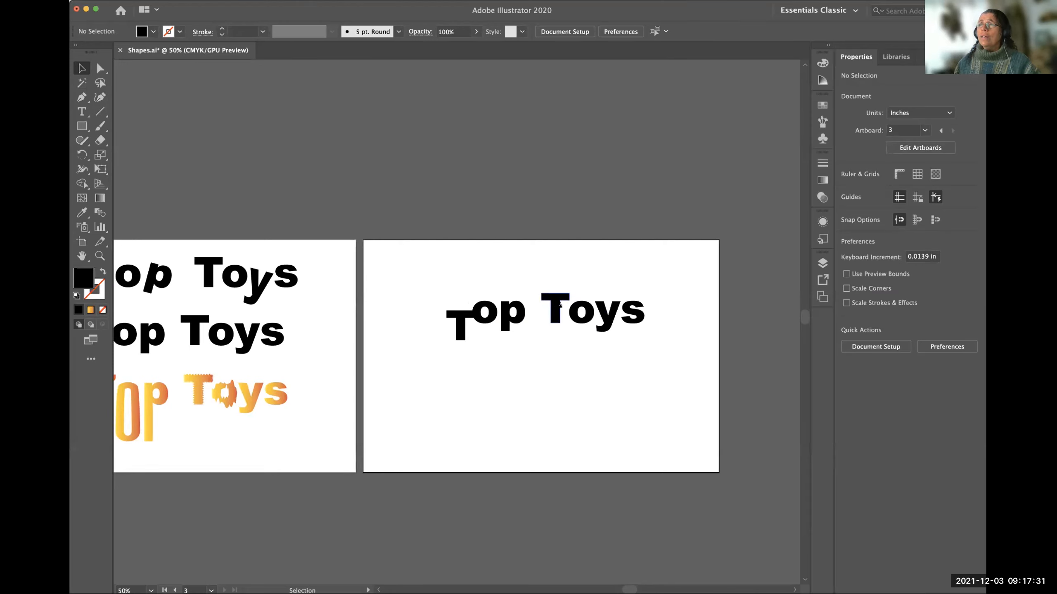
pyautogui.click(562, 307)
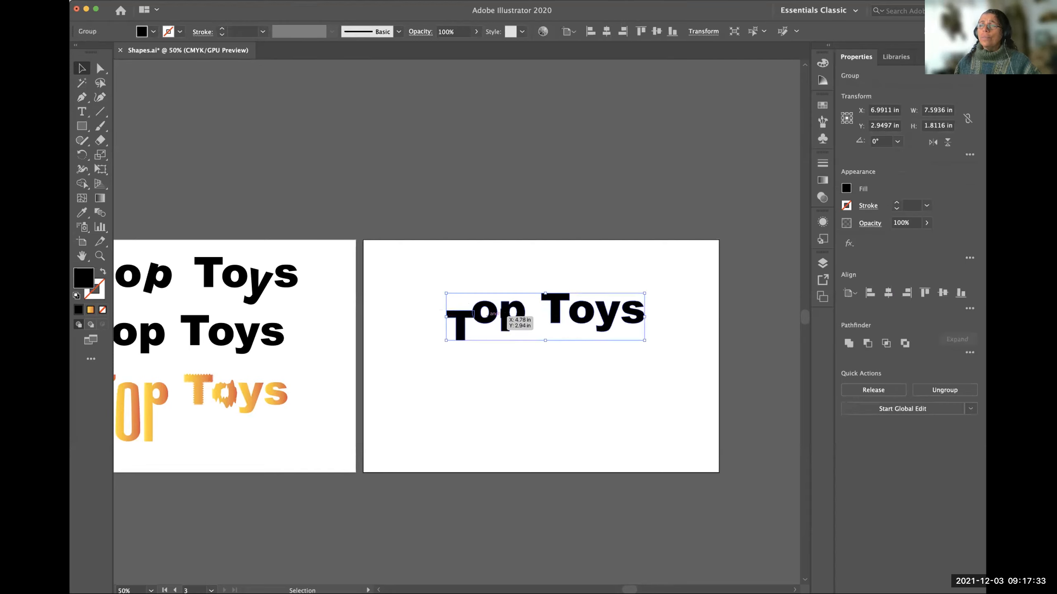
pyautogui.click(558, 366)
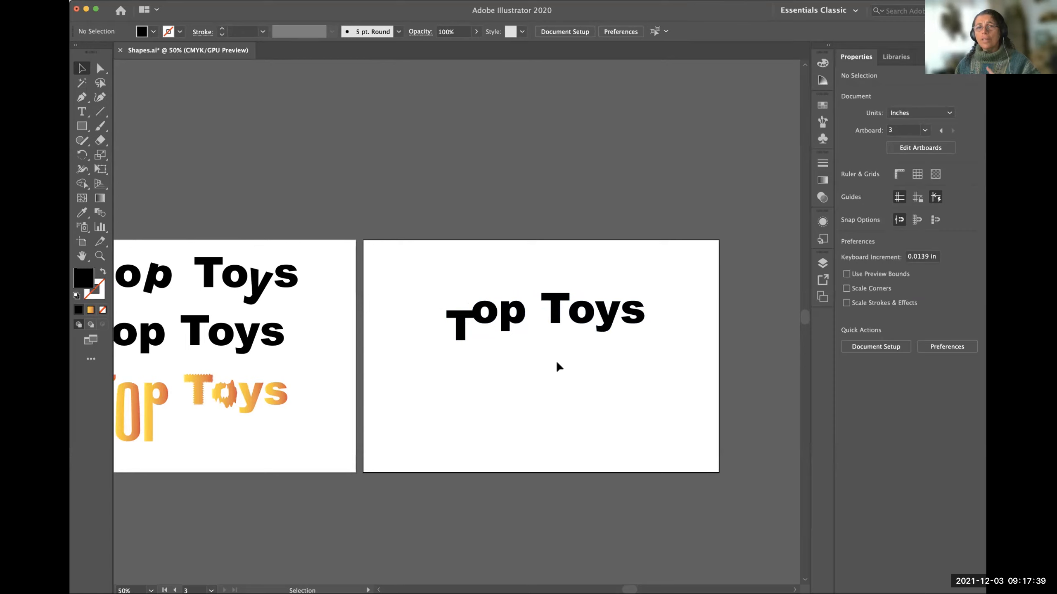
pyautogui.click(517, 318)
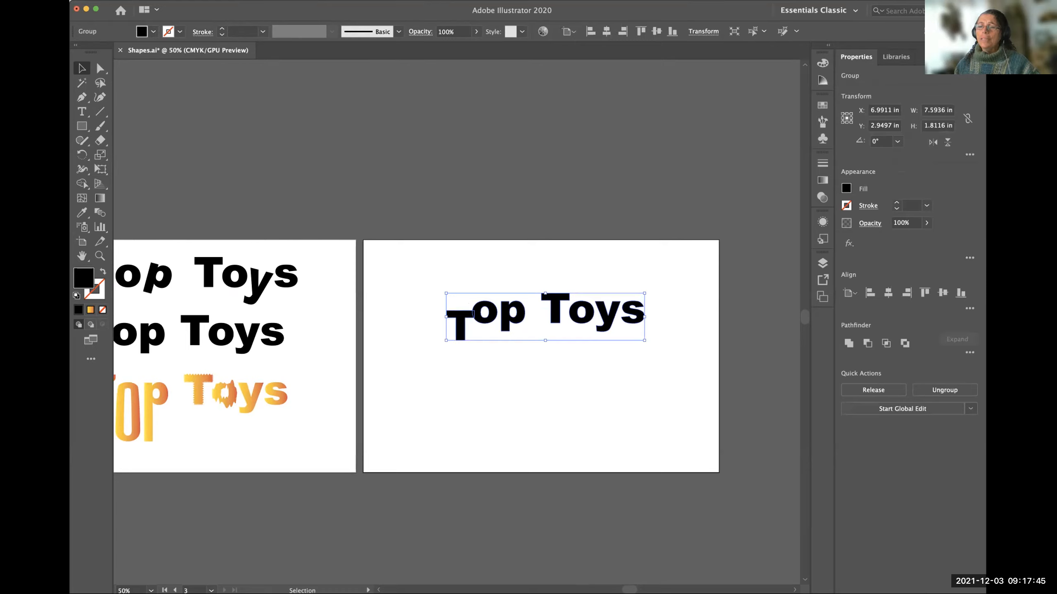
# Switch to Photoshop and examine the spinning top image in Top.psd.
pyautogui.click(411, 573)
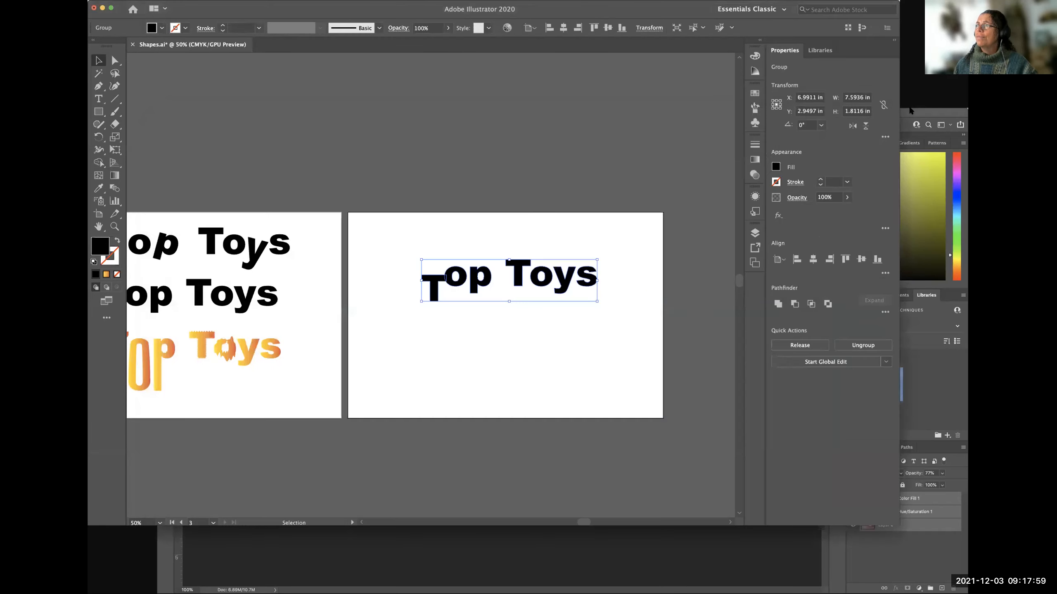
pyautogui.click(909, 111)
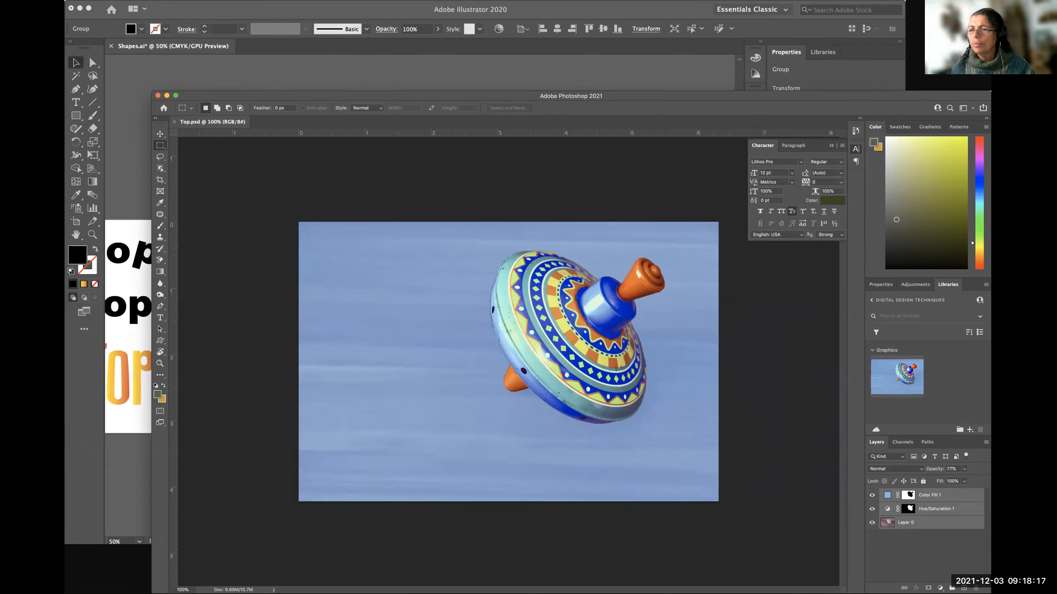
pyautogui.press('super+Tab')
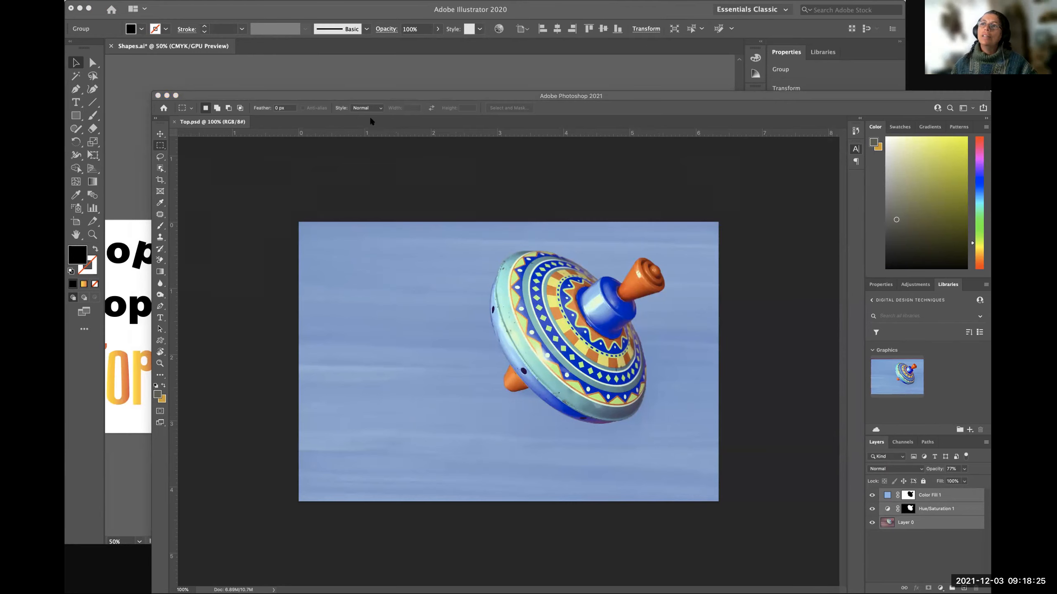
pyautogui.click(470, 244)
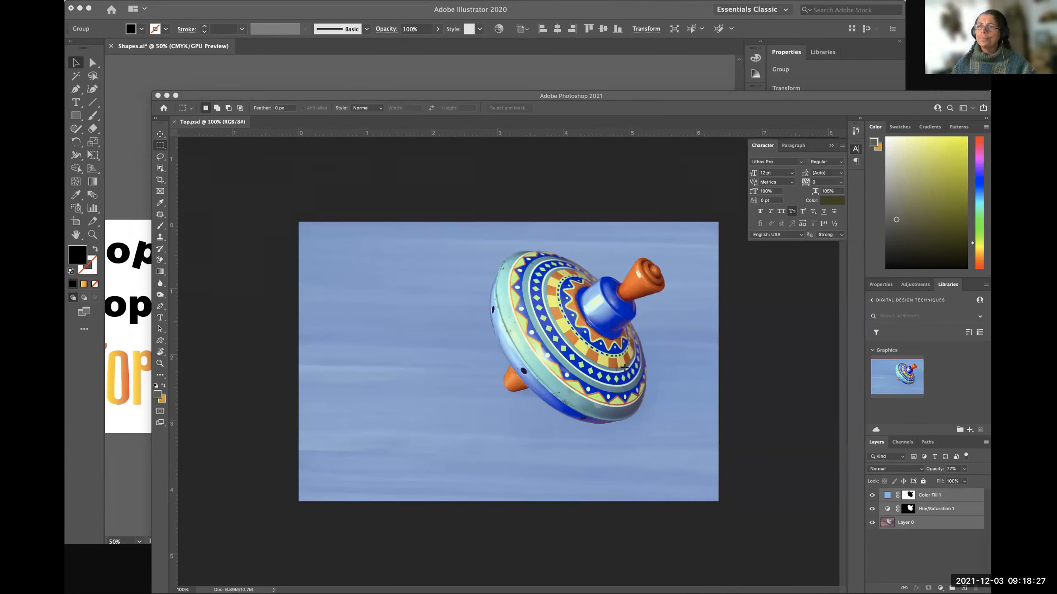
pyautogui.click(299, 12)
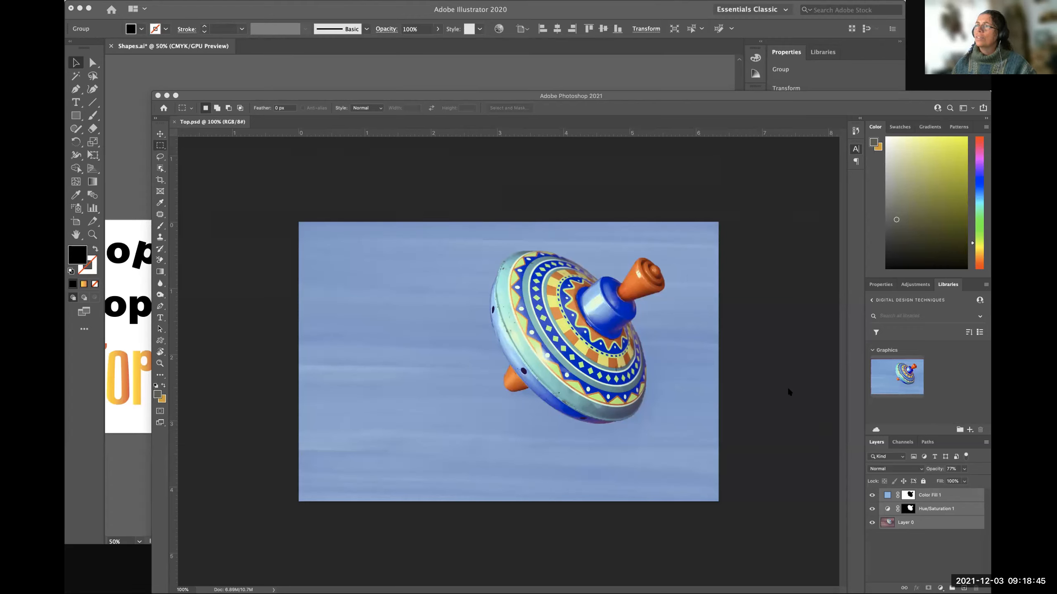
# Return to Illustrator, lower its window to expose the InDesign document behind it, and bring the Photoshop window forward.
pyautogui.press('super+Tab')
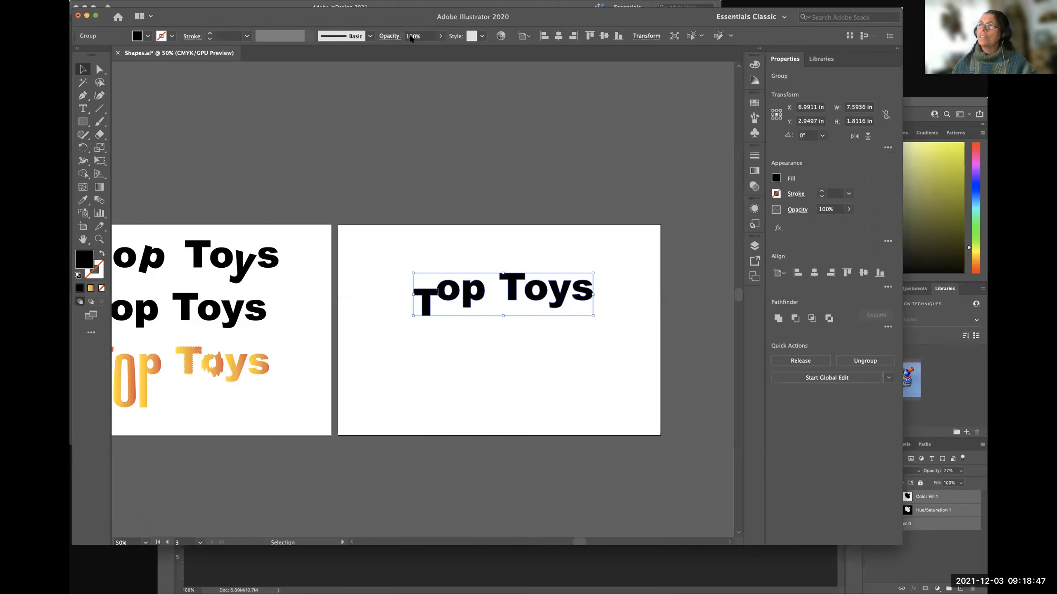
pyautogui.moveTo(378, 19); pyautogui.dragTo(401, 84)
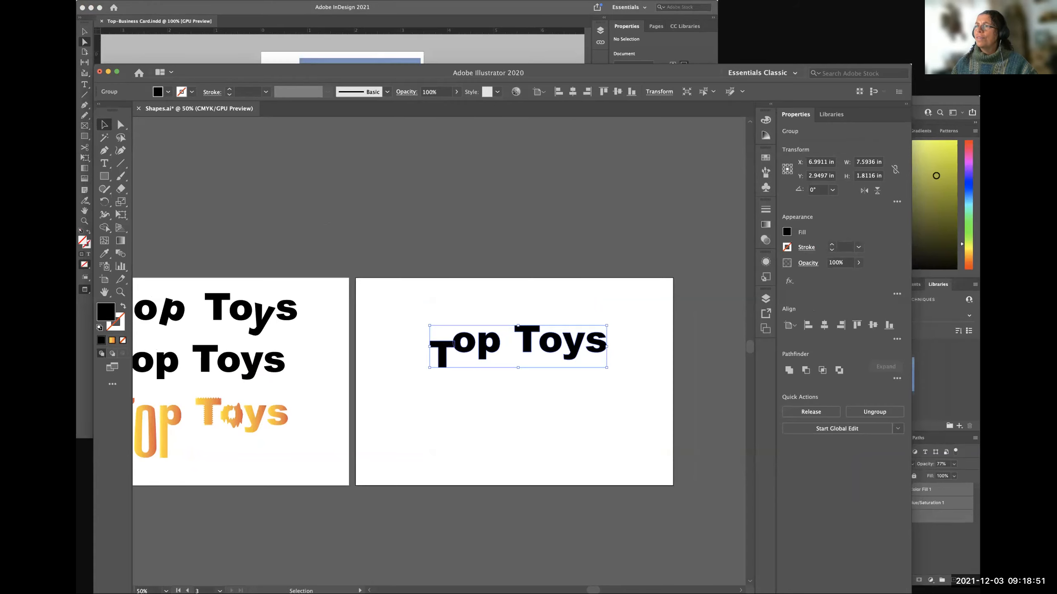
pyautogui.click(938, 176)
# Switch to InDesign's Top-Business Card.indd, move its window clear of the Photoshop panels, and enlarge the window slightly.
pyautogui.click(474, 53)
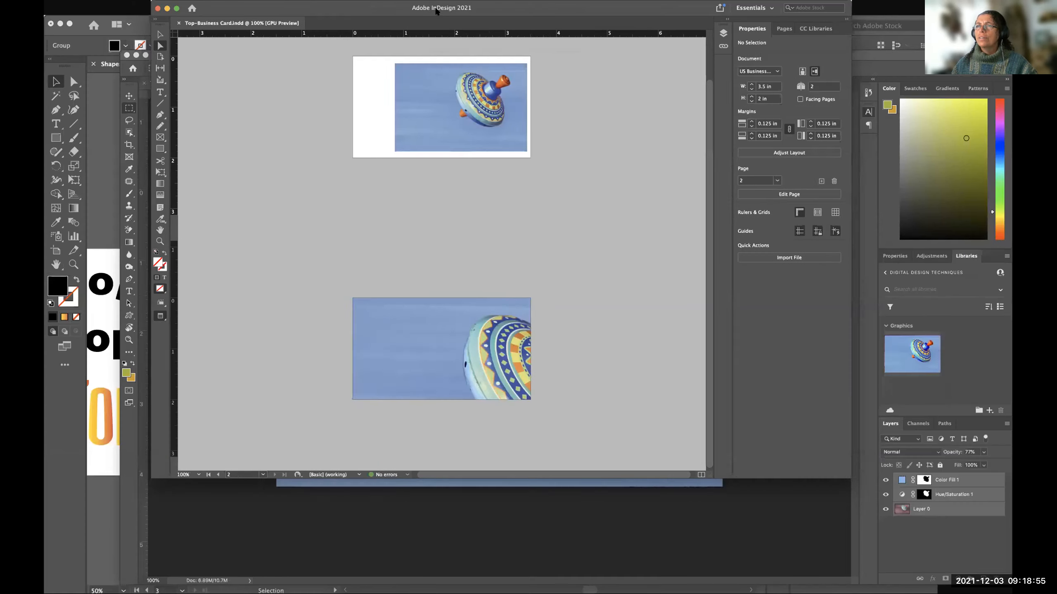
pyautogui.moveTo(556, 8); pyautogui.dragTo(429, 8)
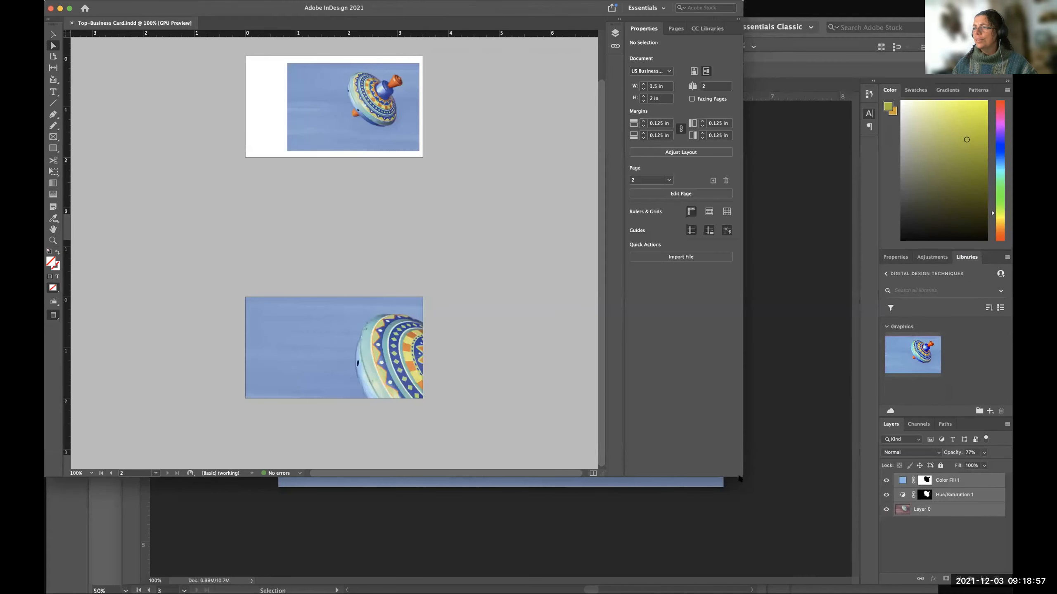
pyautogui.moveTo(777, 495); pyautogui.dragTo(784, 498)
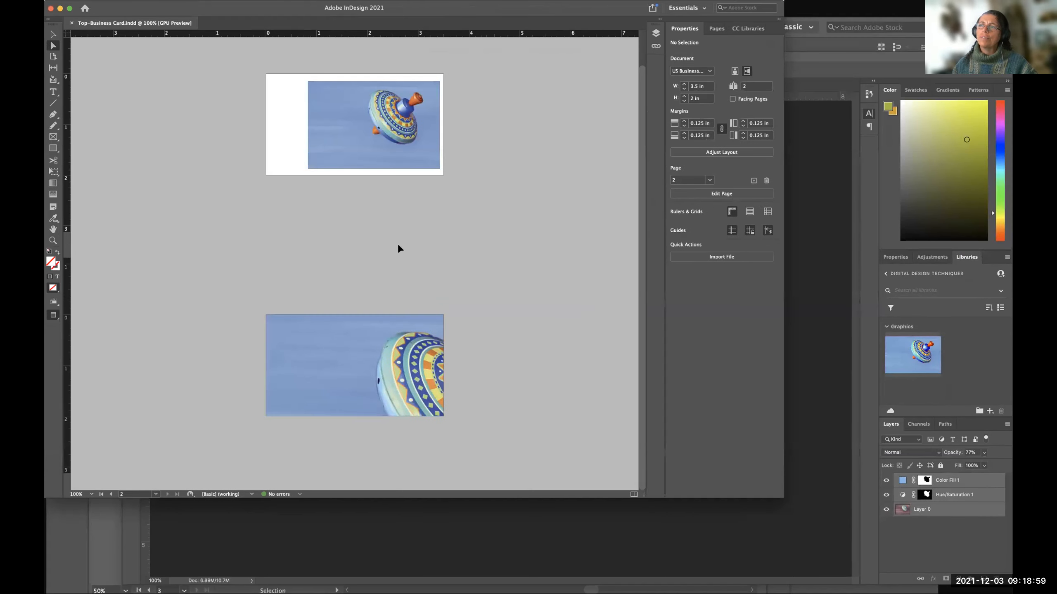
# Examine both pages of the Top Toys business card and reduce the view to 75% so both fit.
pyautogui.scroll(2, 488, 258)
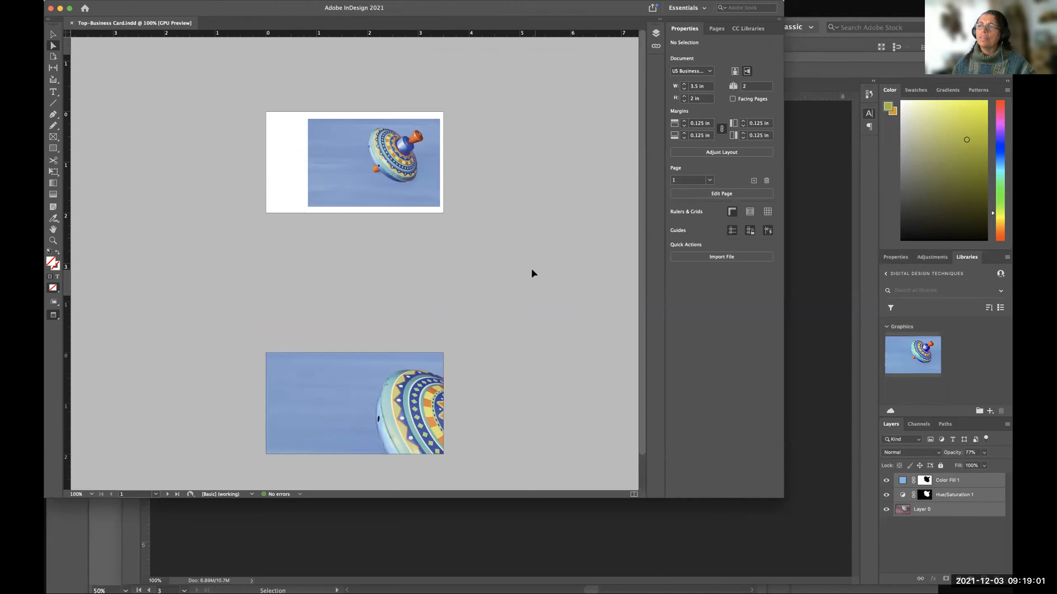
pyautogui.scroll(-1, 531, 267)
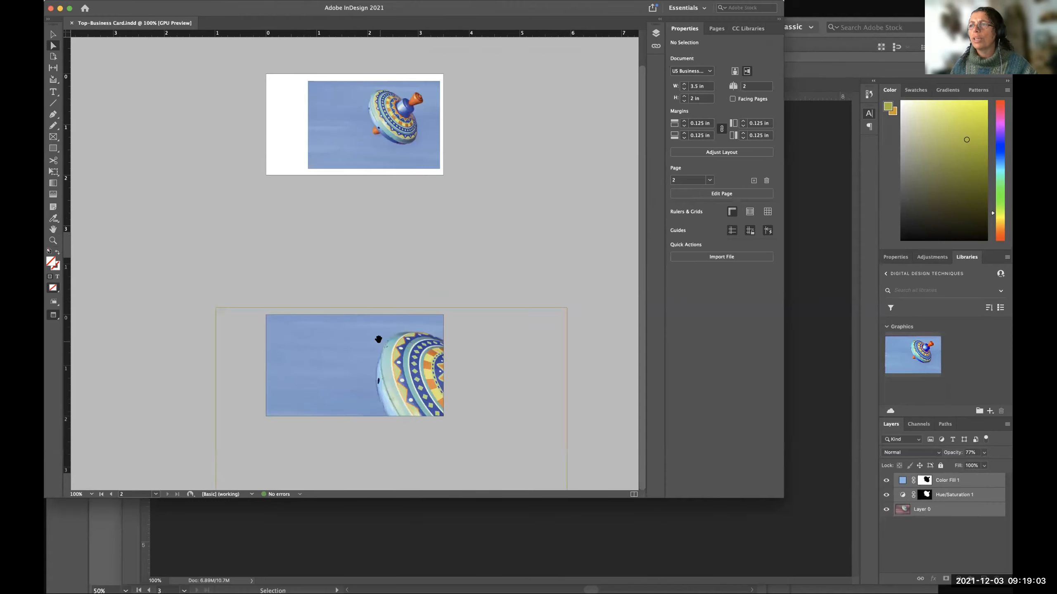
pyautogui.moveTo(640, 130); pyautogui.dragTo(639, 273)
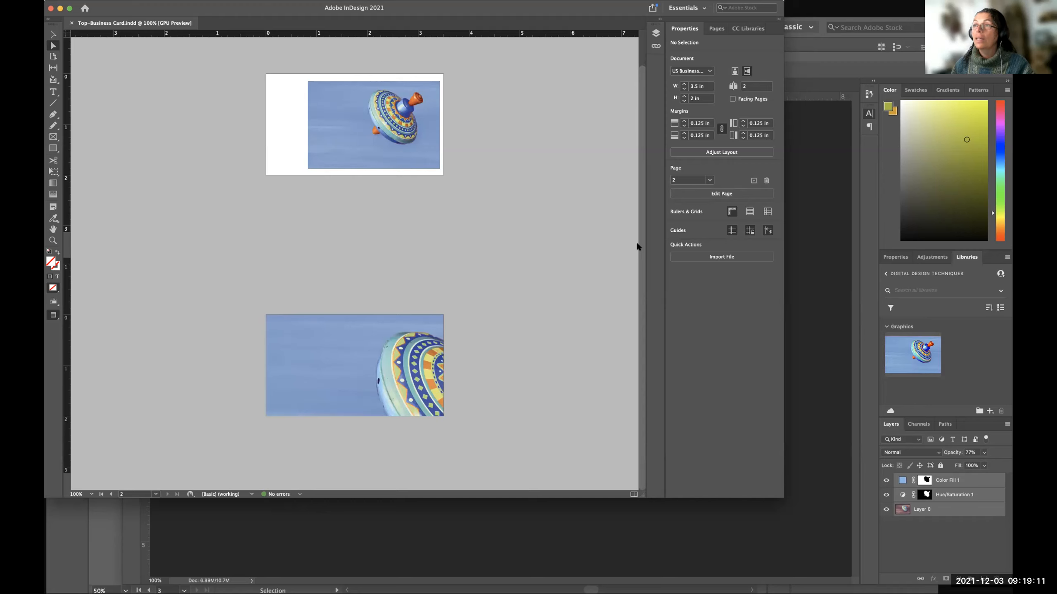
pyautogui.press('super+minus')
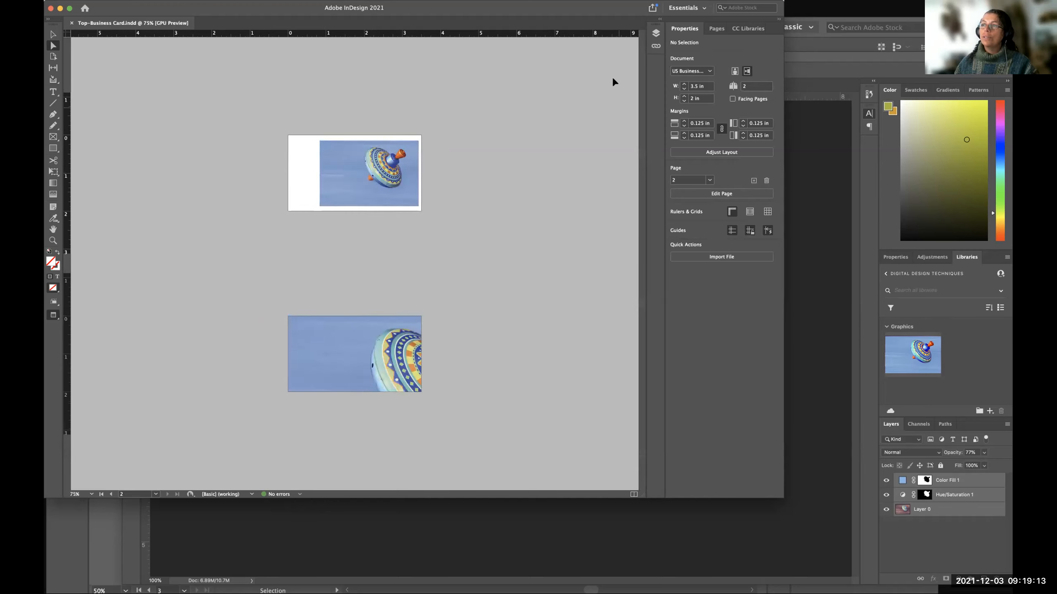
# Switch to Photoshop's Top.psd, back to InDesign, over to Illustrator's Shapes.ai, and return to the InDesign business card.
pyautogui.click(835, 54)
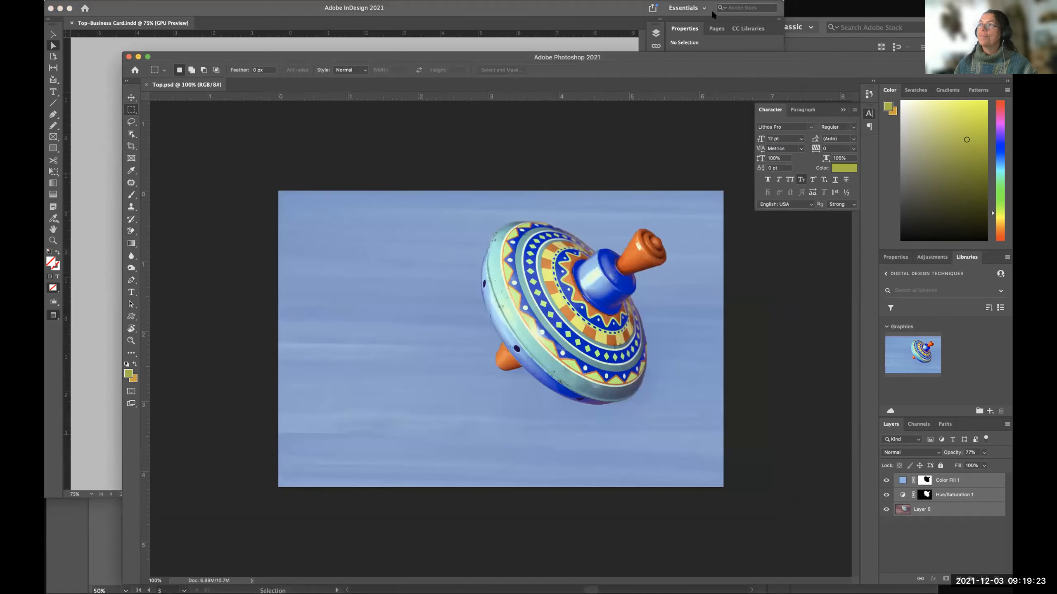
pyautogui.click(603, 10)
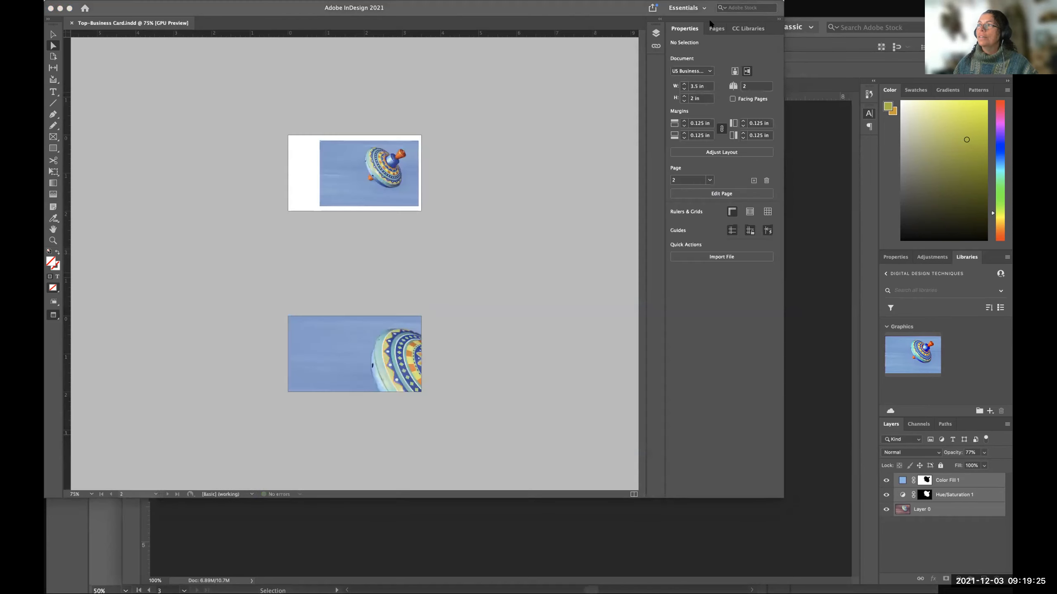
pyautogui.click(826, 46)
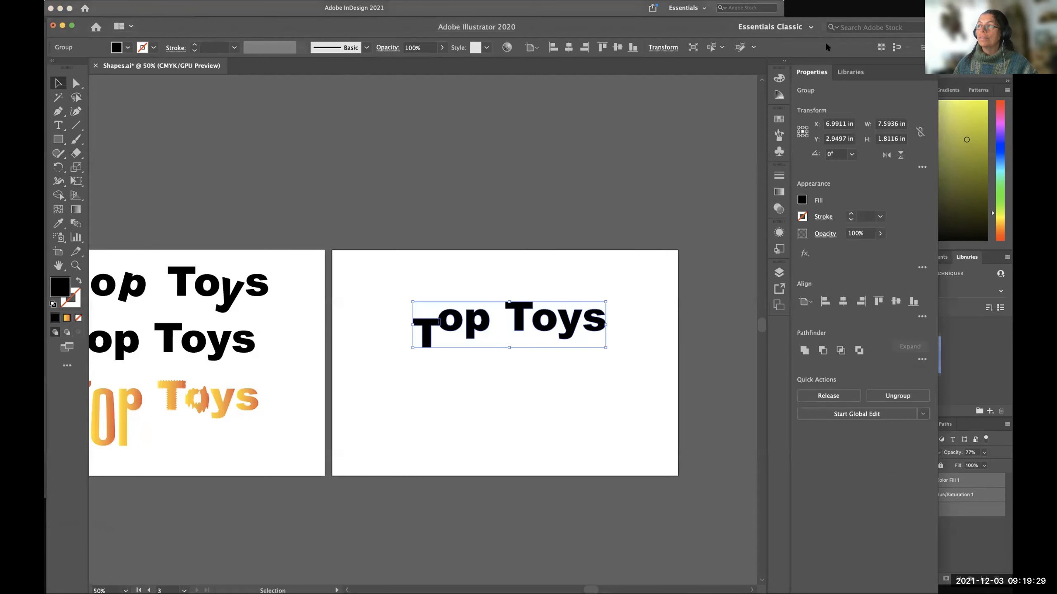
pyautogui.click(604, 6)
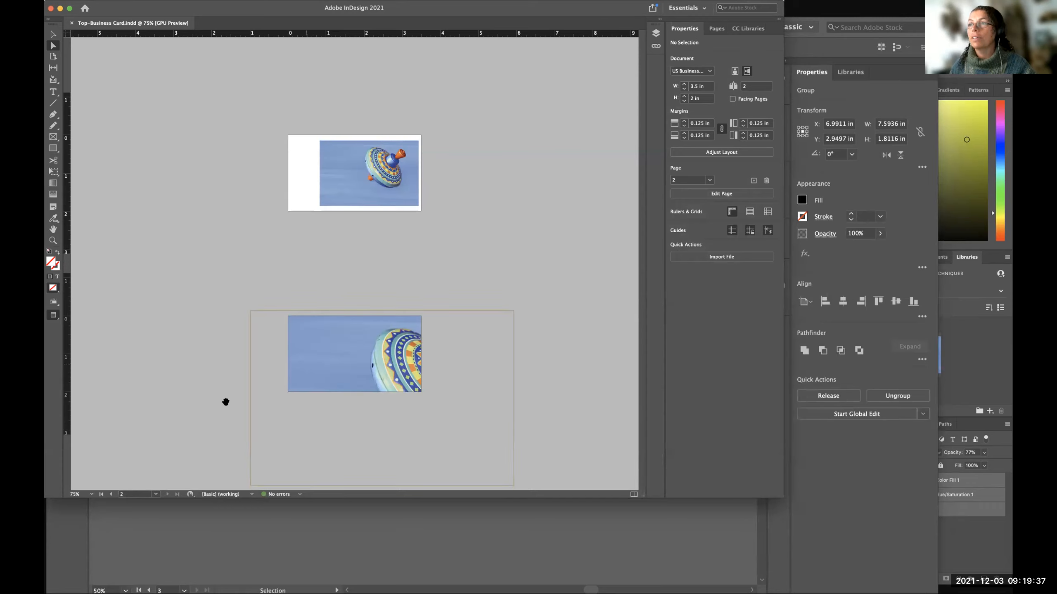
# Examine the spinning top images on both business card pages at magnifications up to 150%.
pyautogui.press('super+equal')
pyautogui.press('super+equal')
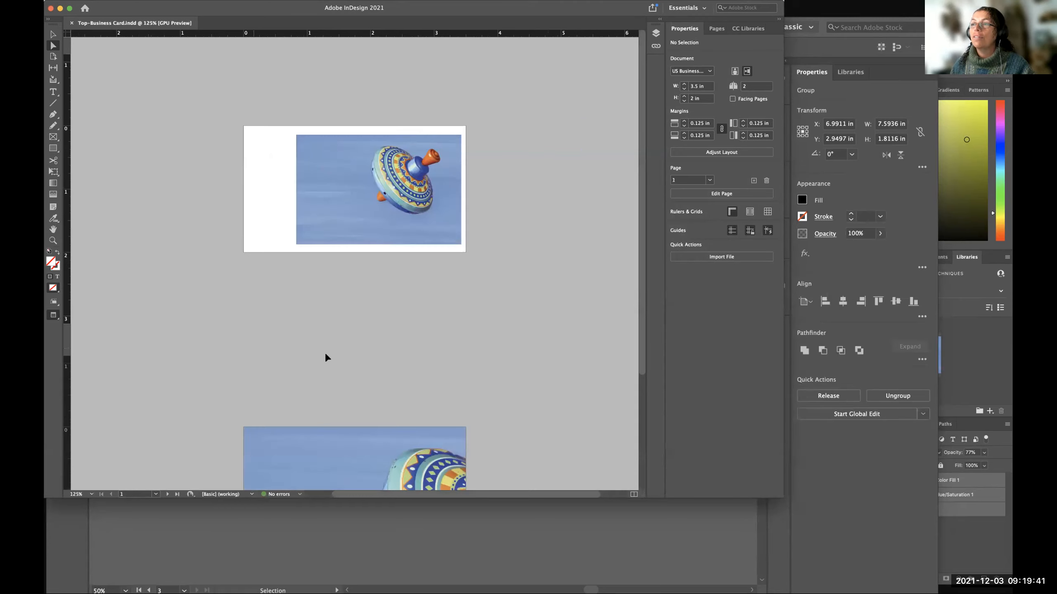
pyautogui.scroll(-4, 335, 370)
pyautogui.scroll(4, 335, 370)
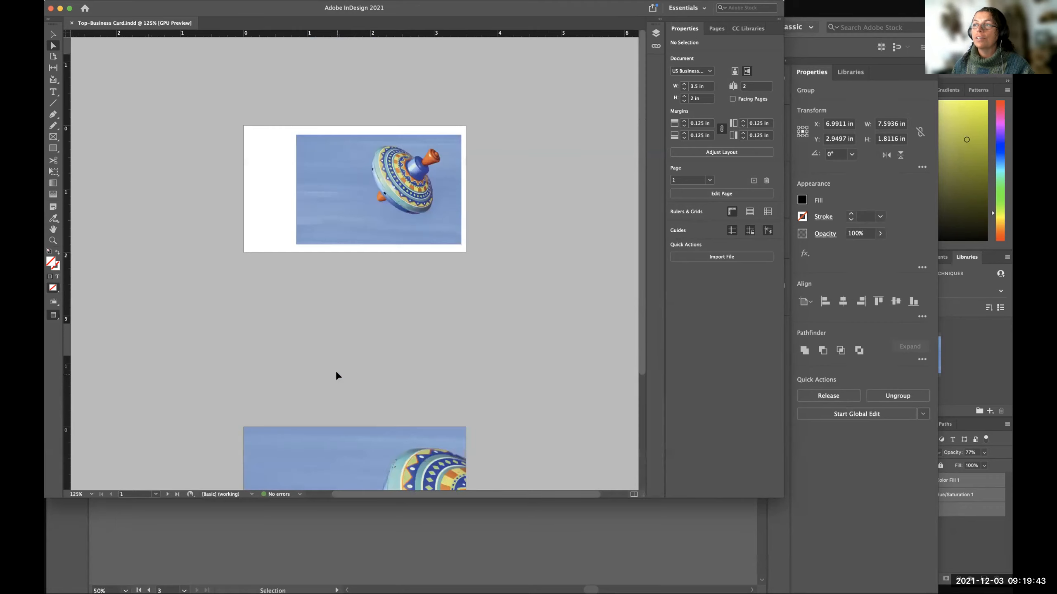
pyautogui.scroll(-4, 335, 370)
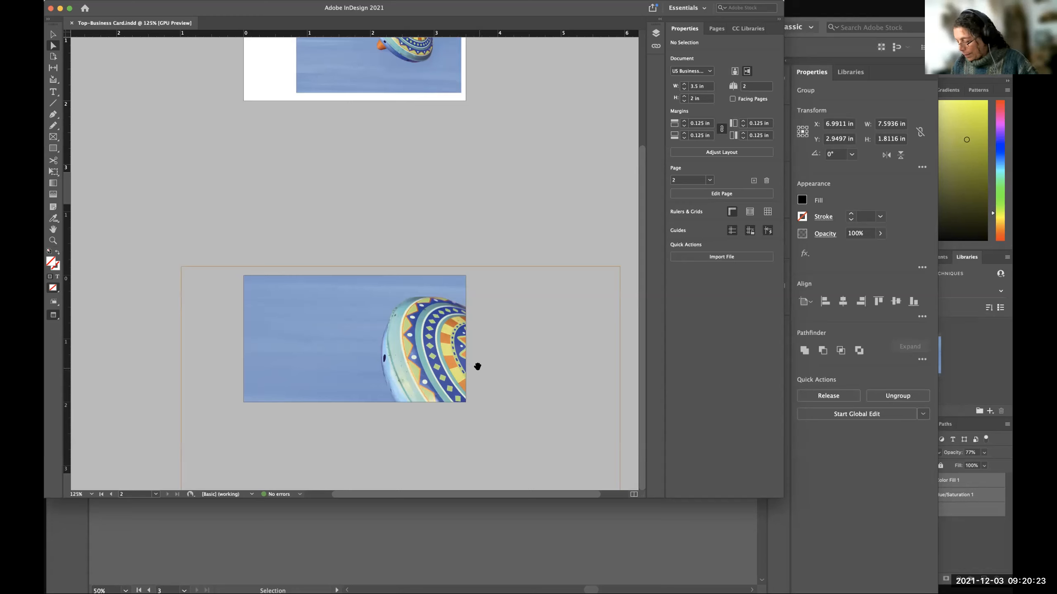
pyautogui.press('super+equal')
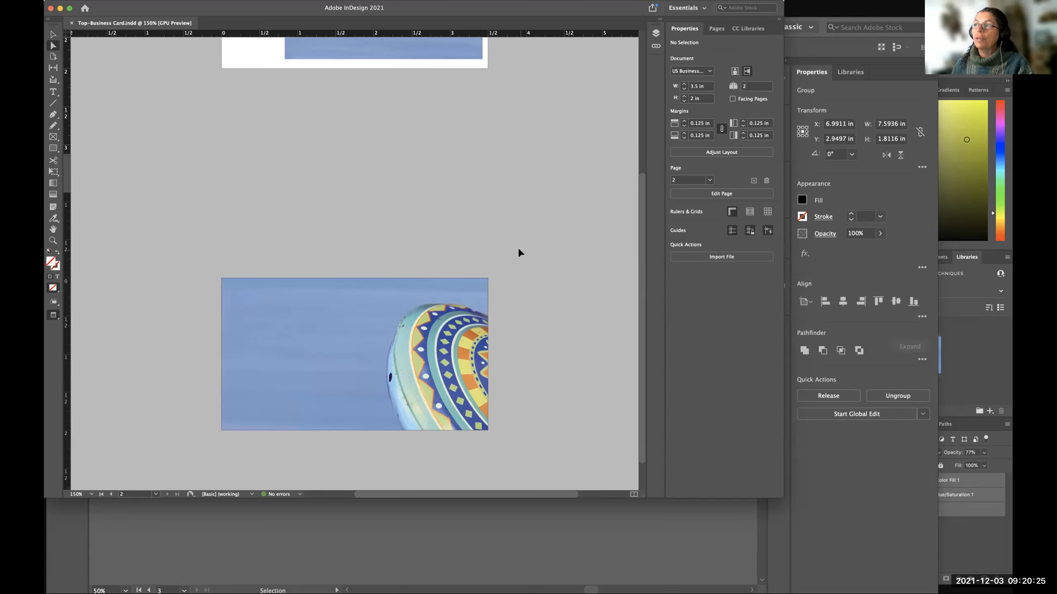
pyautogui.moveTo(639, 197); pyautogui.dragTo(630, 51)
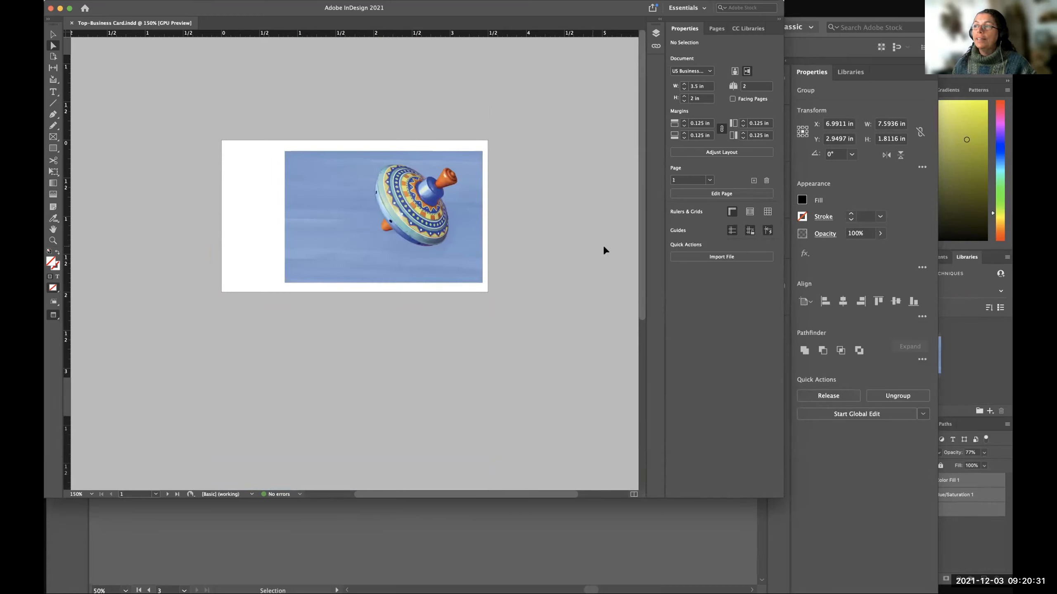
pyautogui.scroll(-3, 637, 239)
pyautogui.scroll(-5, 618, 399)
pyautogui.scroll(8, 637, 253)
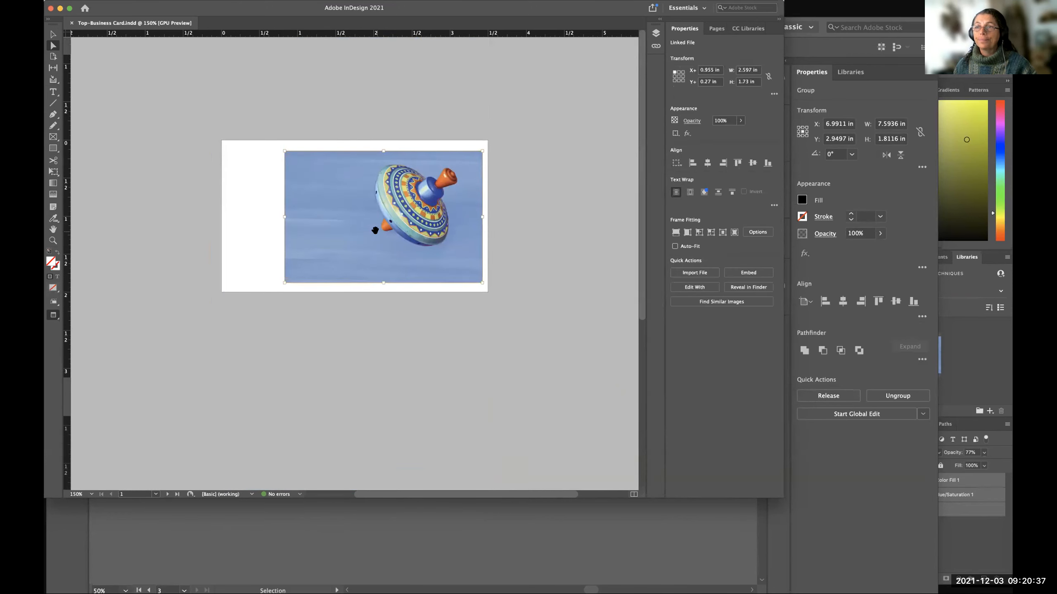
# Select the frame of the spinning top image on page 1 with the Selection tool.
pyautogui.click(53, 34)
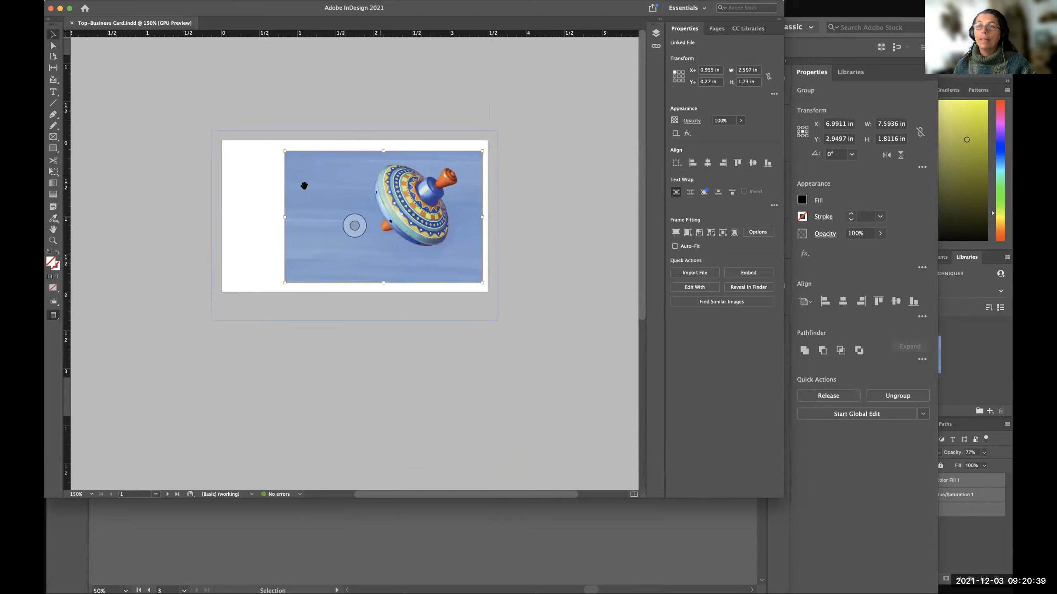
pyautogui.click(533, 245)
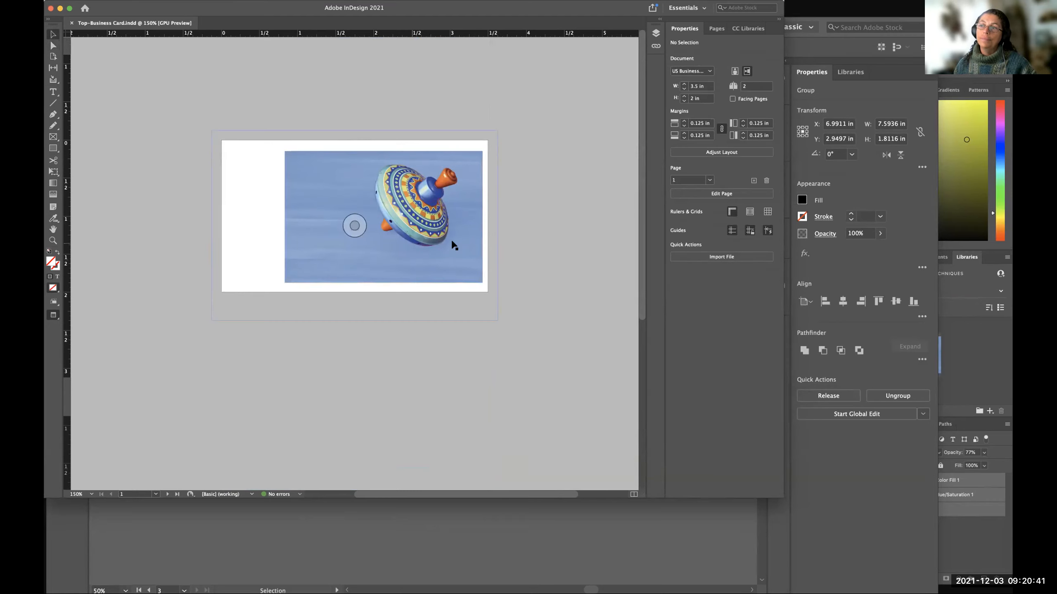
pyautogui.click(325, 217)
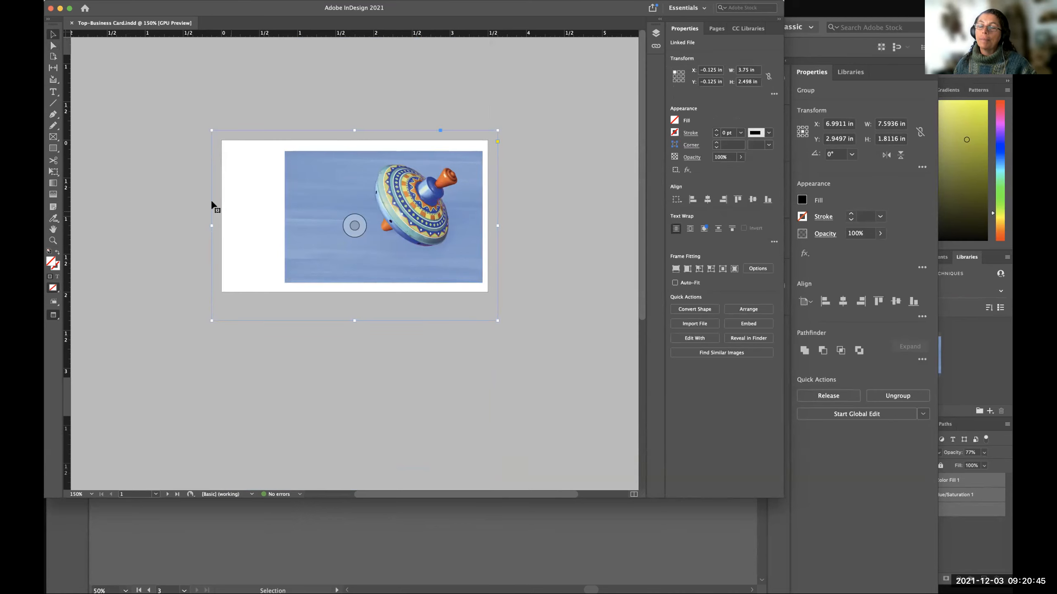
# Crop the page 2 image frame inward from its upper-left corner, and extend it back past the page edges to about 4.53 × 2.97 in.
pyautogui.moveTo(639, 138); pyautogui.dragTo(636, 375)
pyautogui.click(291, 292)
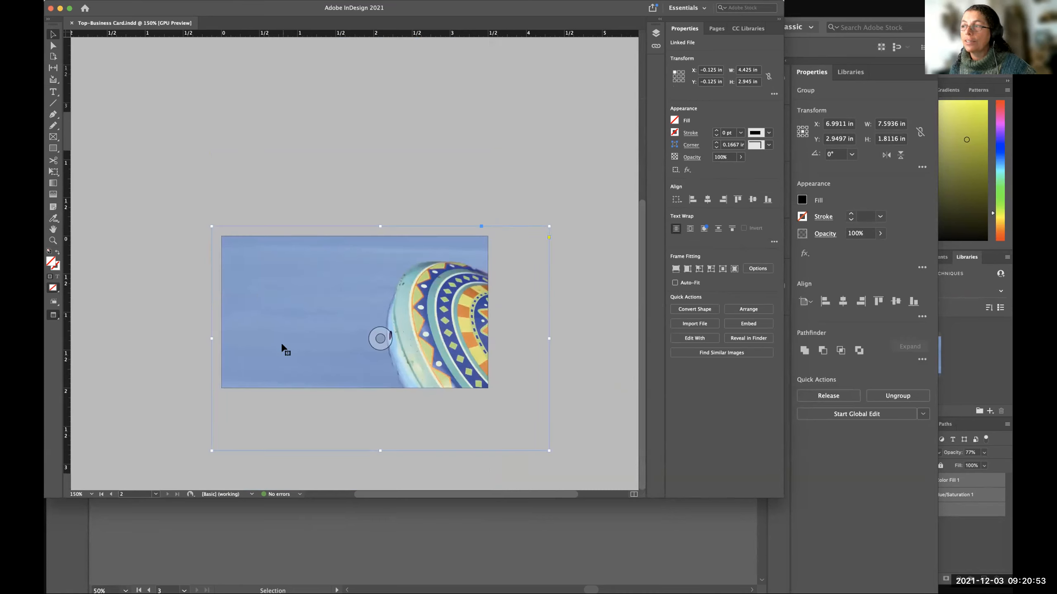
pyautogui.click(590, 235)
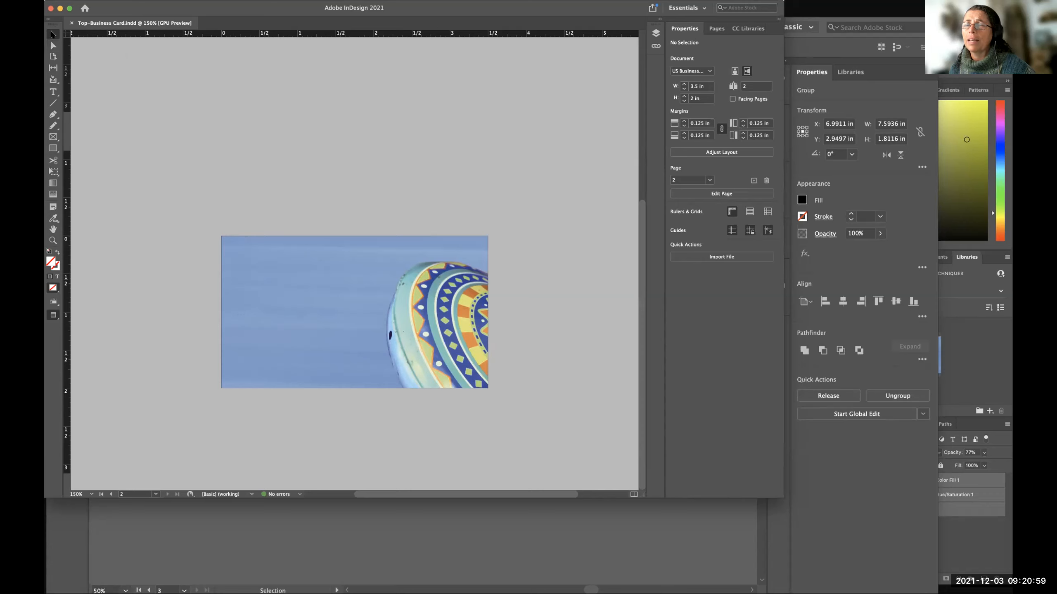
pyautogui.click(296, 271)
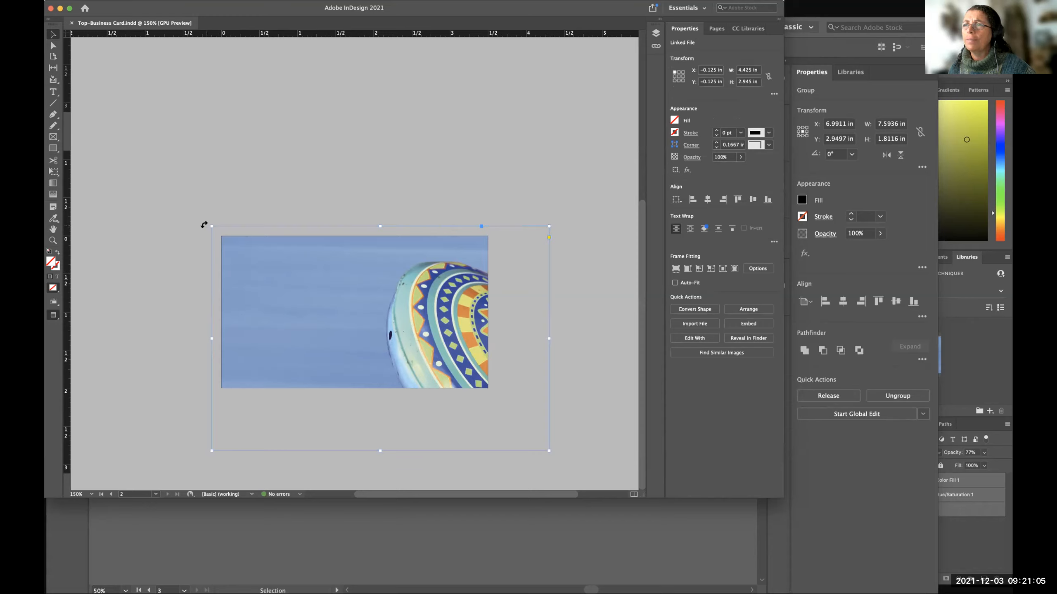
pyautogui.moveTo(212, 227); pyautogui.dragTo(338, 279)
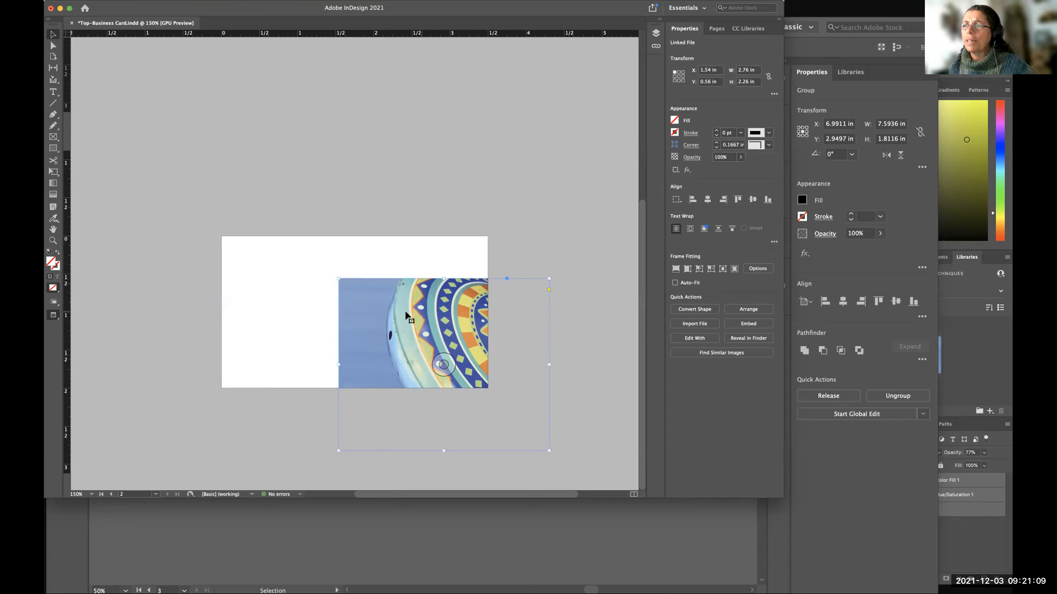
pyautogui.moveTo(338, 278); pyautogui.dragTo(203, 223)
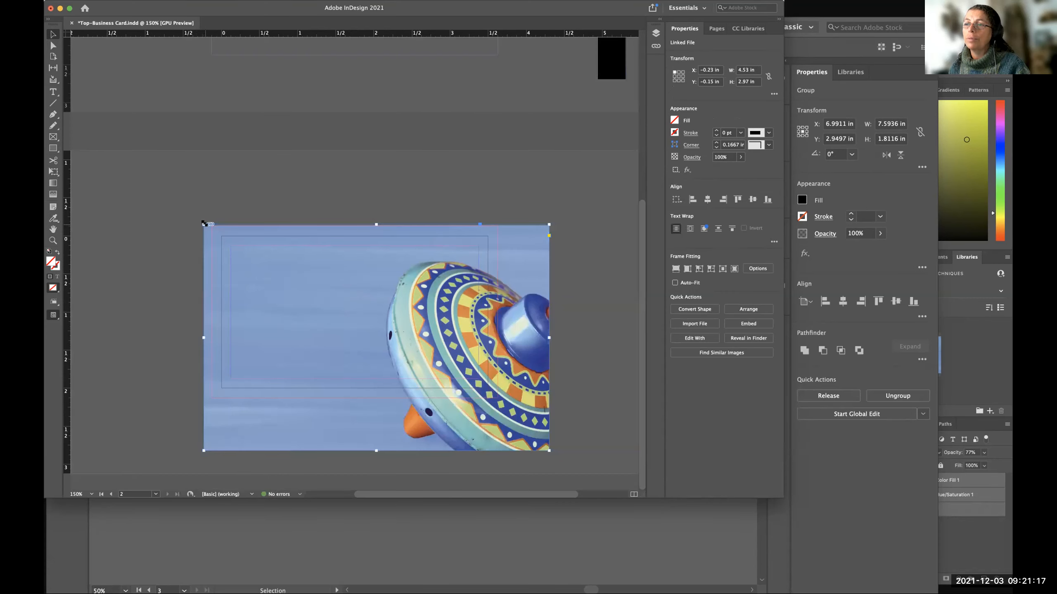
# Compare the page 2 image in Preview and Normal screen modes to examine what extends beyond the page.
pyautogui.press('w')
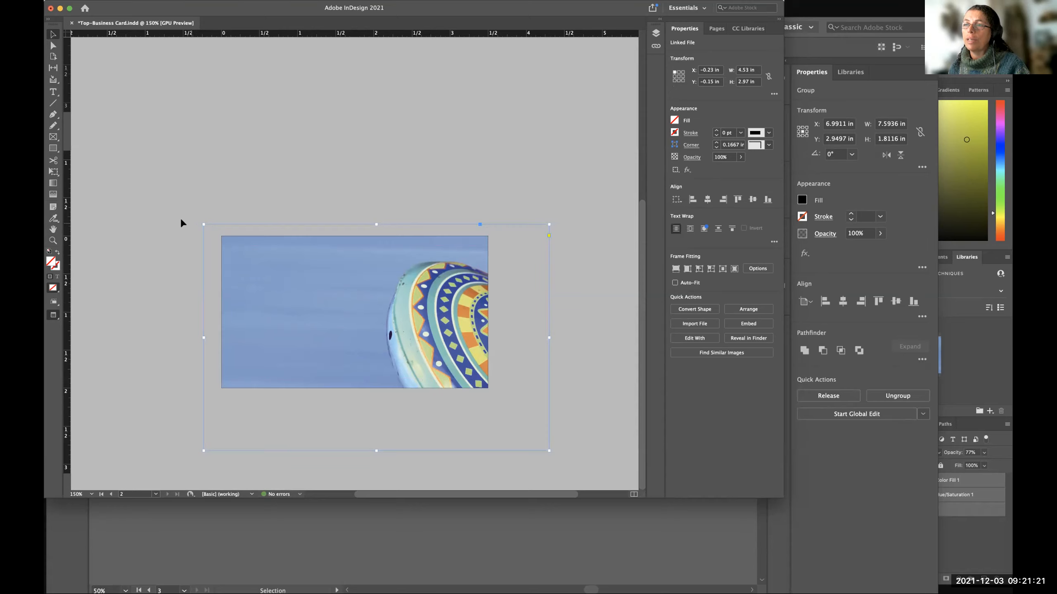
pyautogui.press('w')
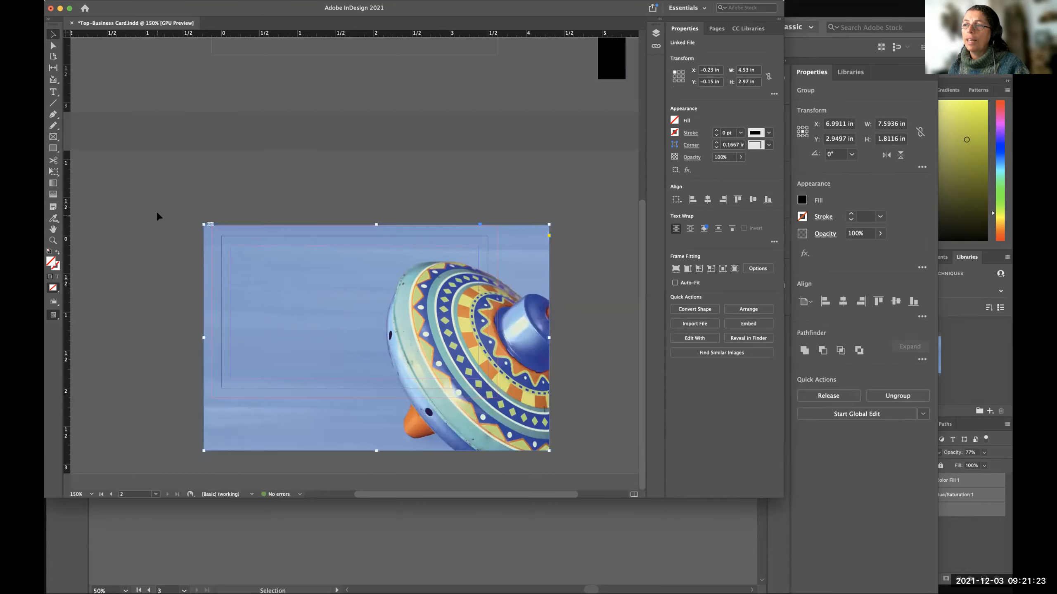
pyautogui.press('w')
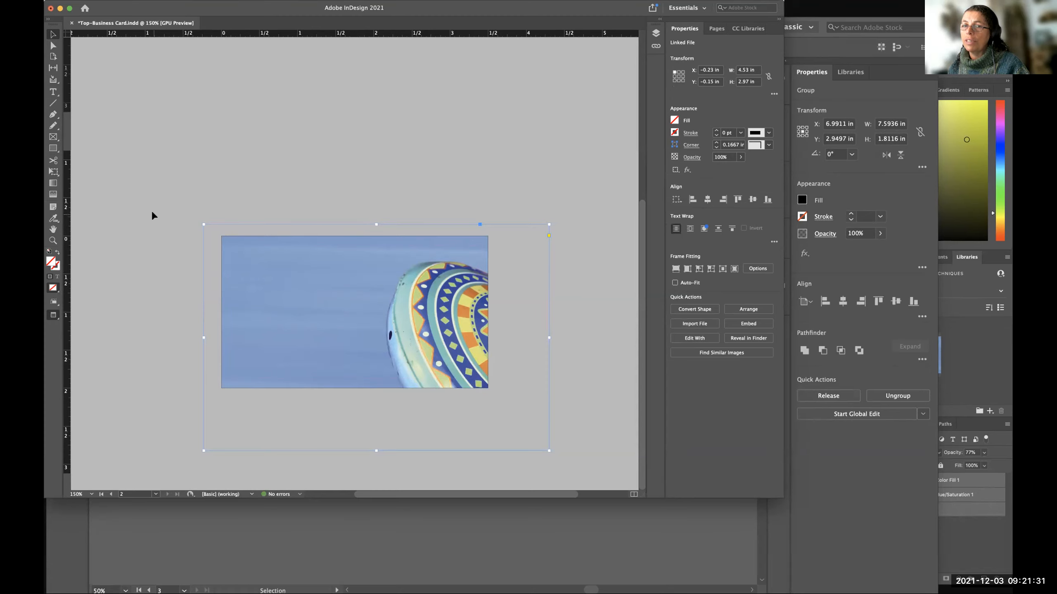
pyautogui.press('w')
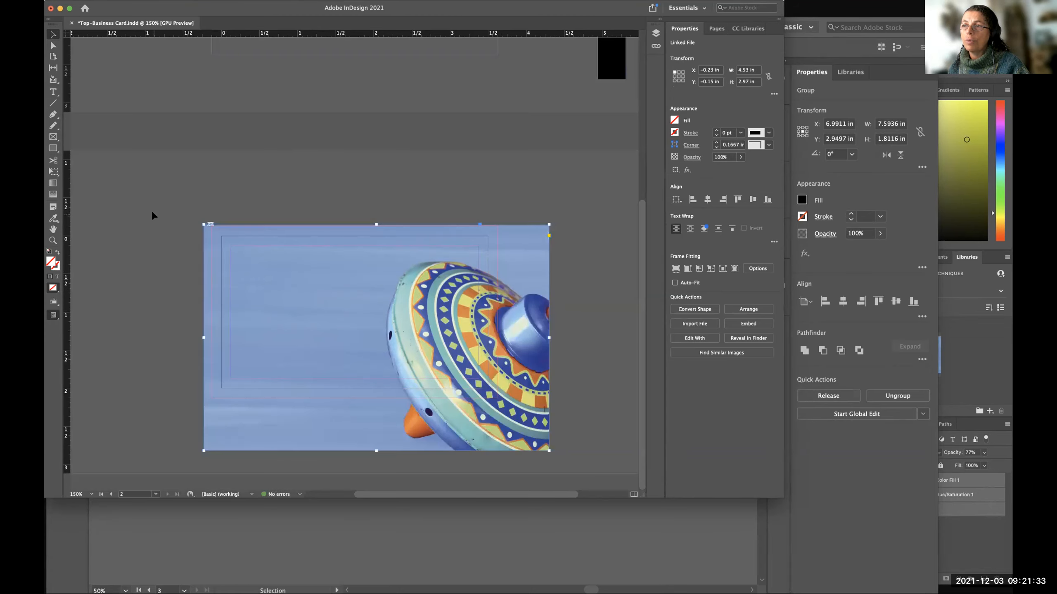
pyautogui.press('w')
pyautogui.press('w')
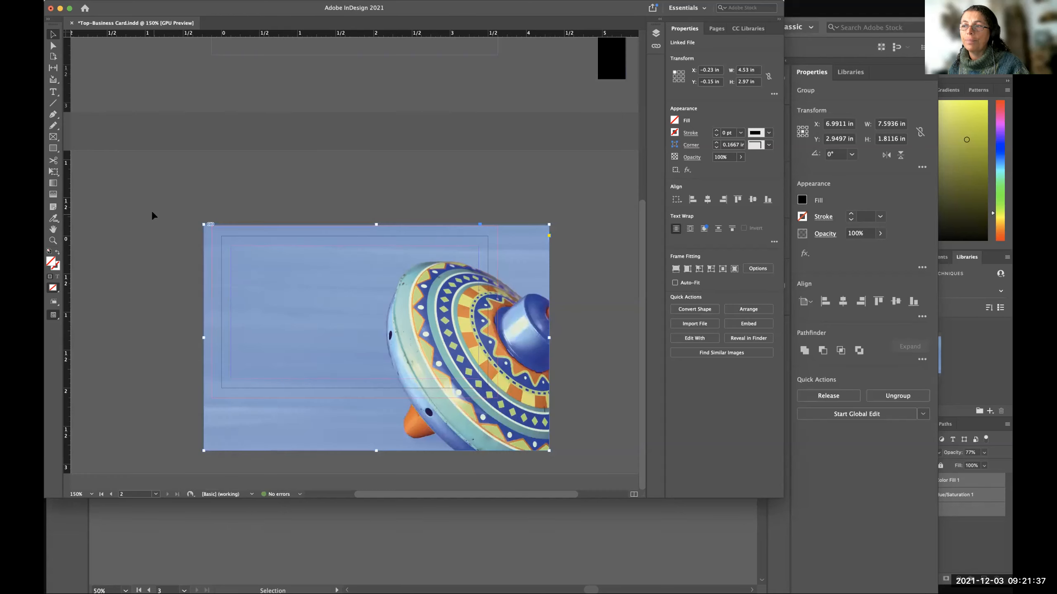
# Compare page 1 in Normal and Preview modes, deselect the image frame, and return to page 2 in Normal mode.
pyautogui.press('w')
pyautogui.hotkey('shift', 'pageup')
pyautogui.press('w')
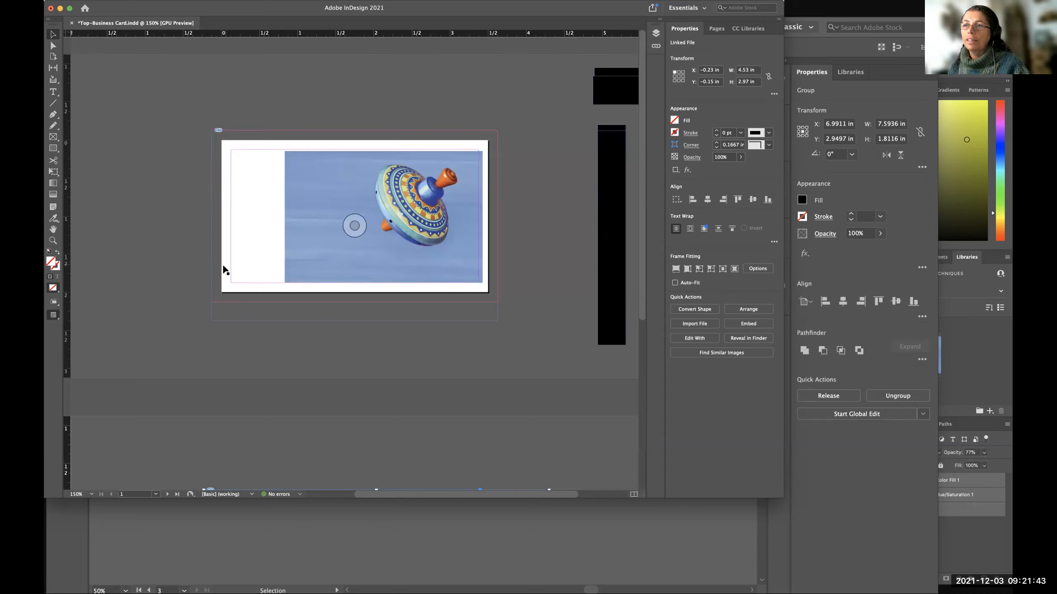
pyautogui.press('w')
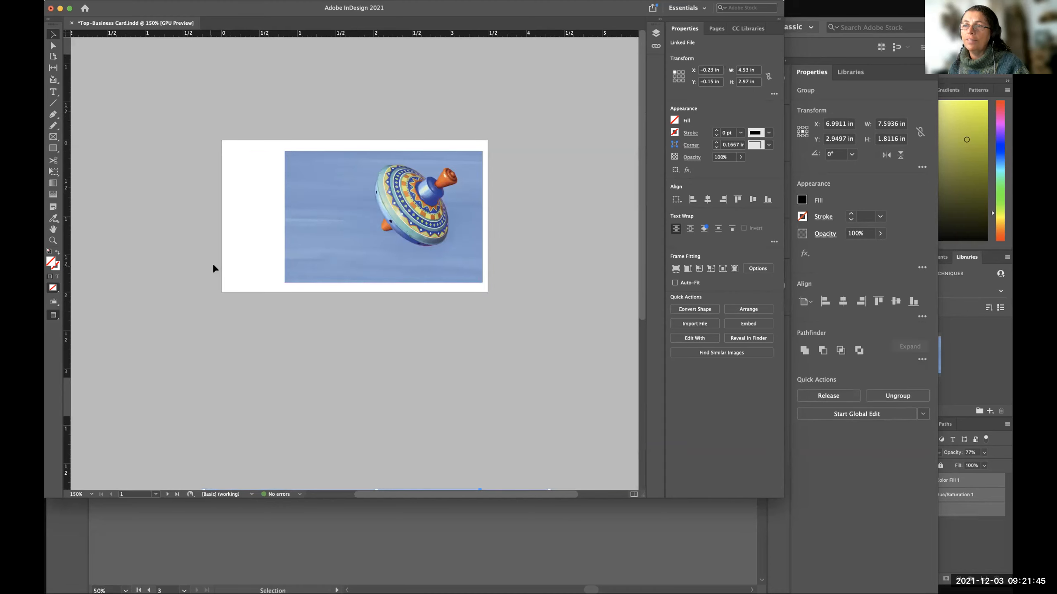
pyautogui.click(145, 246)
pyautogui.hotkey('shift', 'pagedown')
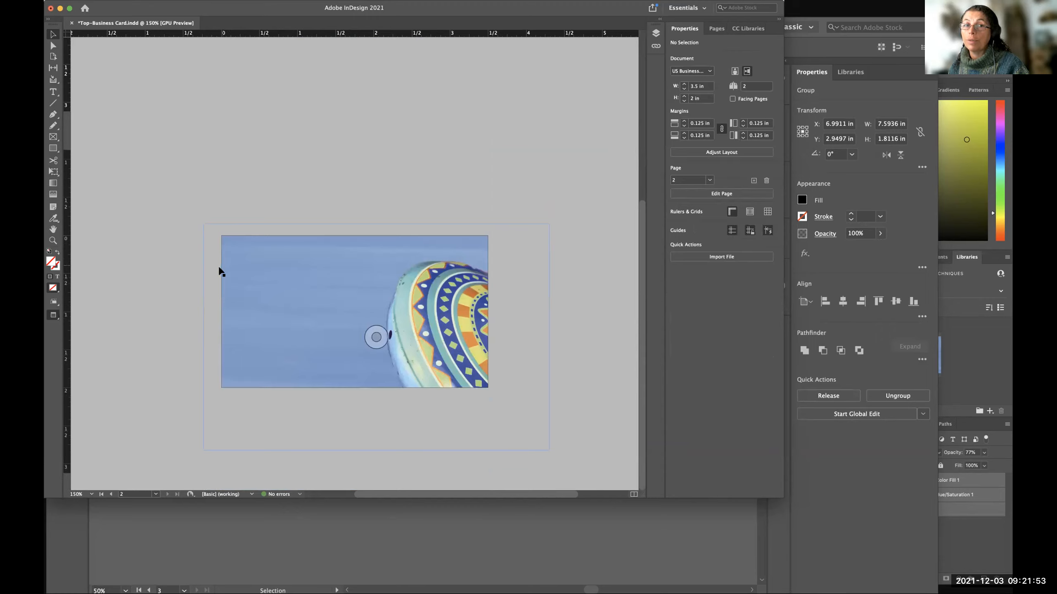
pyautogui.press('w')
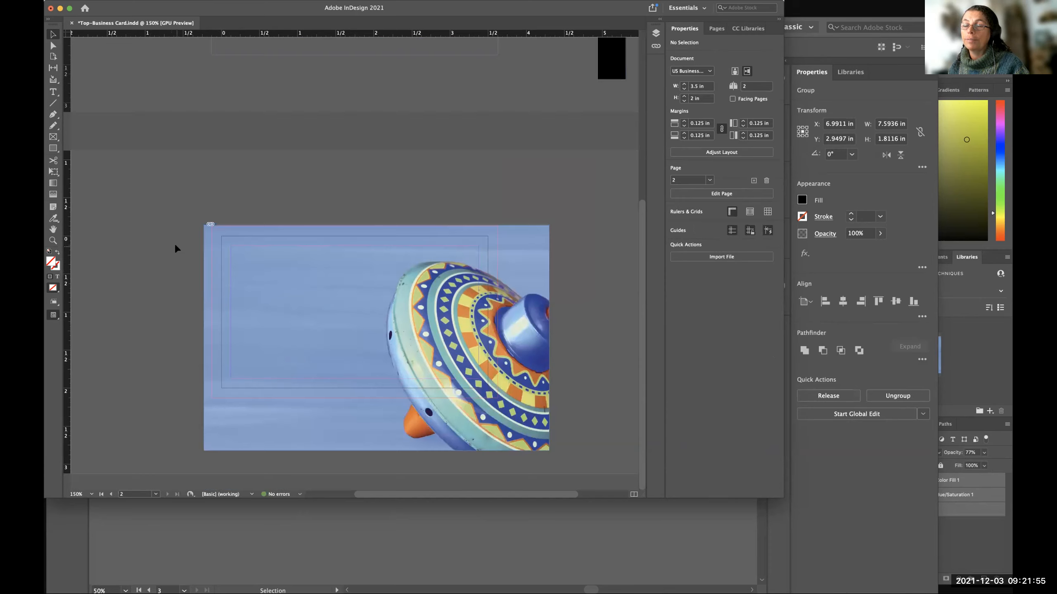
# Tighten the page 1 image frame around the visible picture by moving its upper-right and lower-left corners inward.
pyautogui.scroll(5, 174, 242)
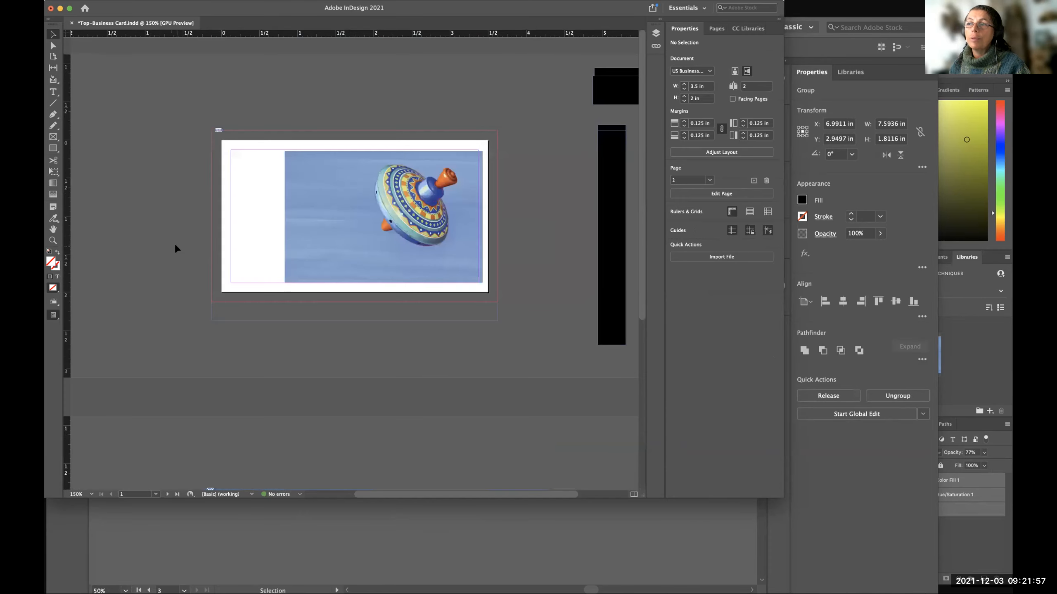
pyautogui.click(310, 231)
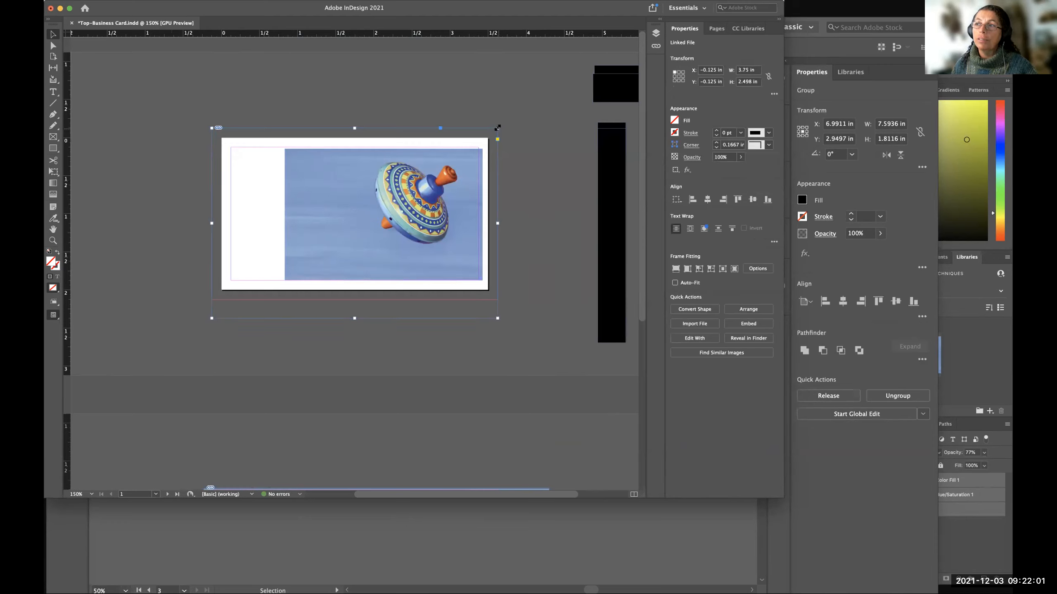
pyautogui.moveTo(496, 127); pyautogui.dragTo(481, 148)
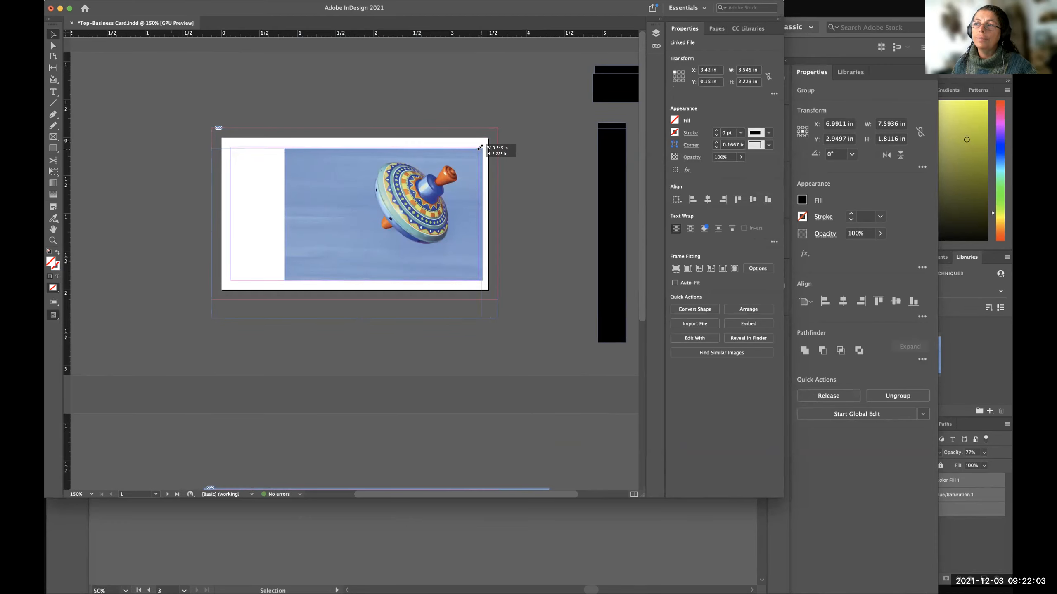
pyautogui.moveTo(212, 318); pyautogui.dragTo(281, 278)
pyautogui.moveTo(284, 287); pyautogui.dragTo(281, 287)
# Examine the page 2 and page 1 images in turn, leaving no frame selected, and return to page 2.
pyautogui.scroll(-10, 292, 381)
pyautogui.click(282, 442)
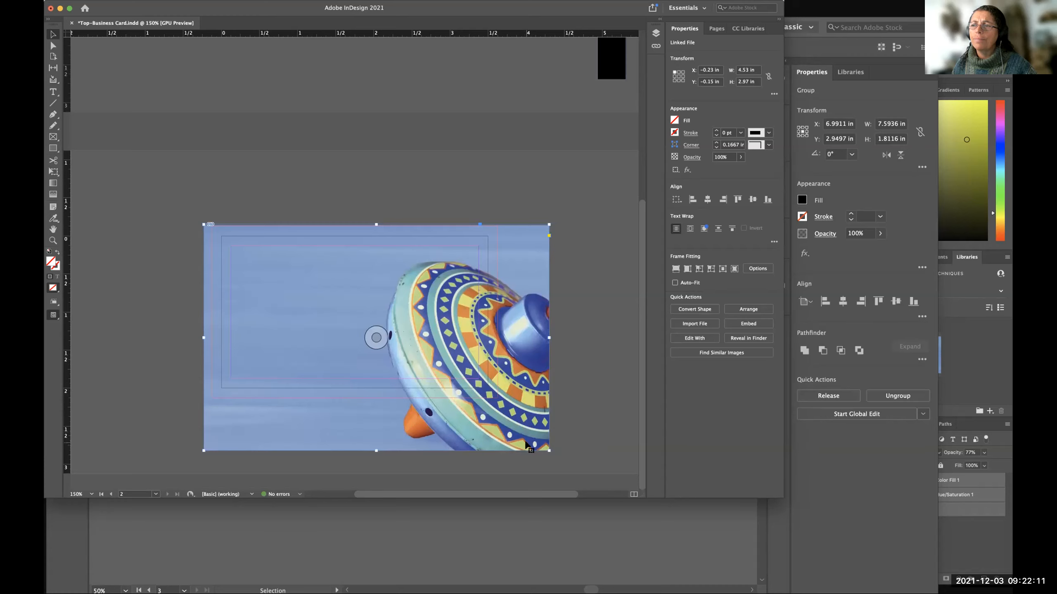
pyautogui.scroll(5, 594, 281)
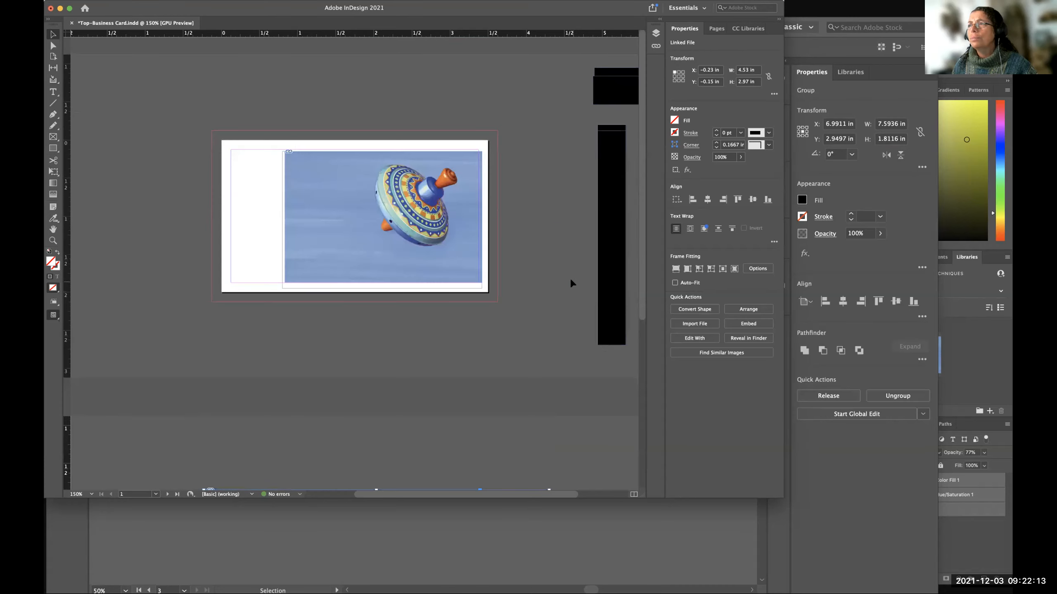
pyautogui.click(554, 283)
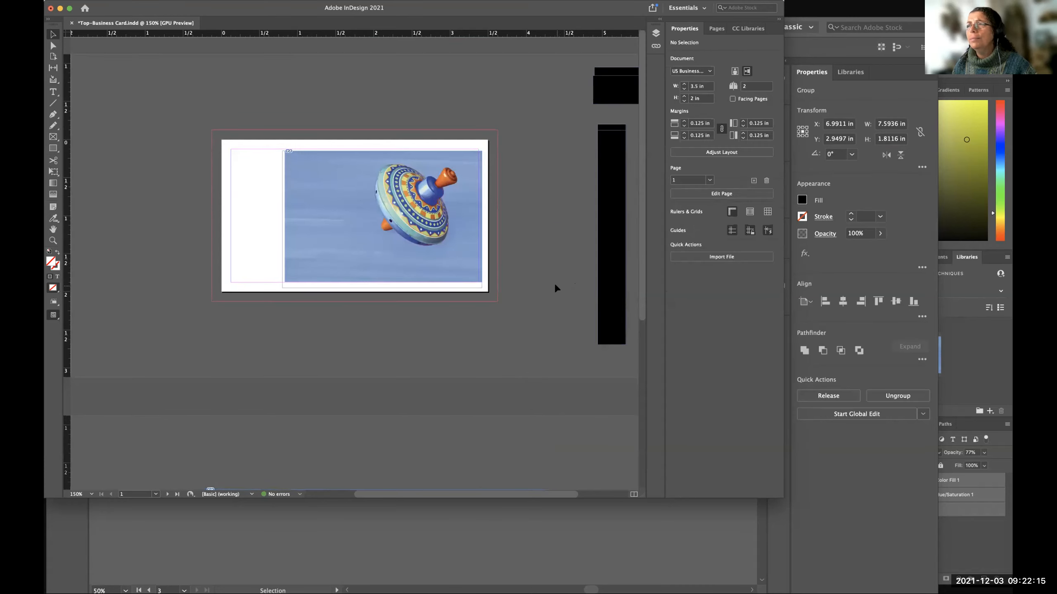
pyautogui.hscroll(2, 572, 196)
pyautogui.hscroll(-5, 556, 192)
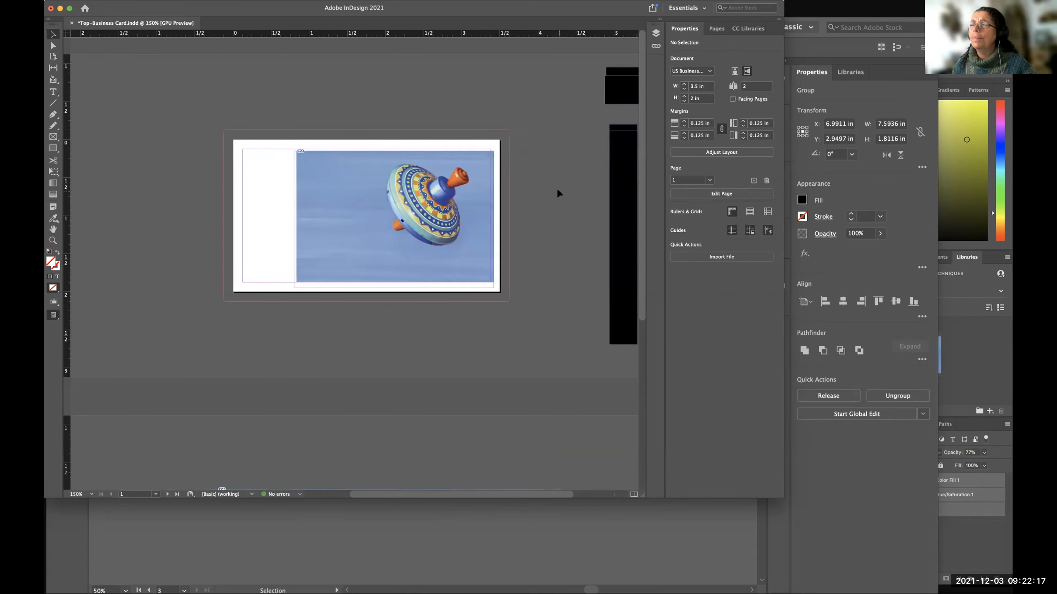
pyautogui.hscroll(3, 551, 320)
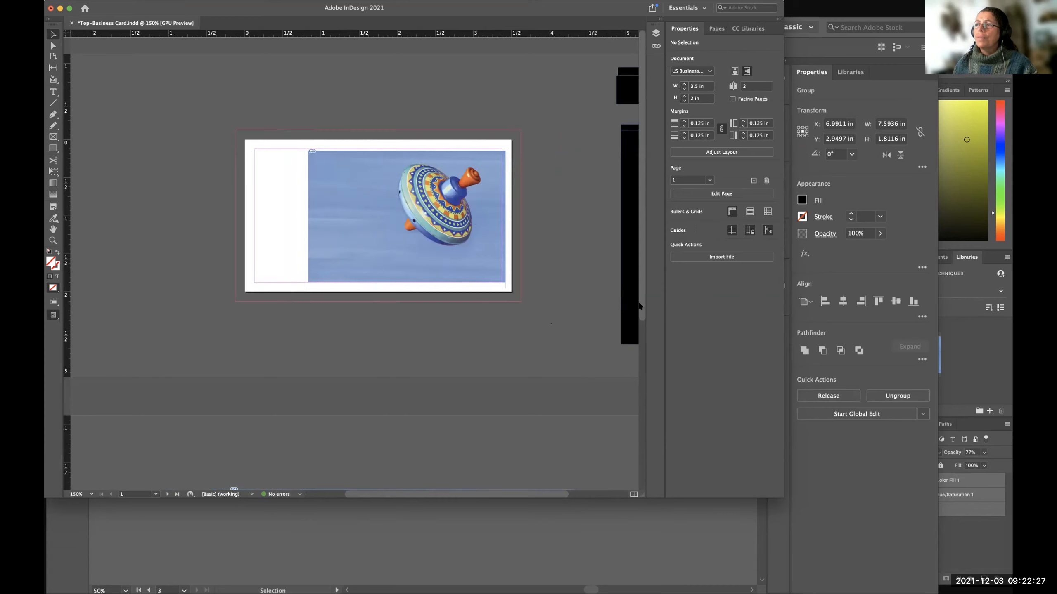
pyautogui.moveTo(639, 306); pyautogui.dragTo(637, 472)
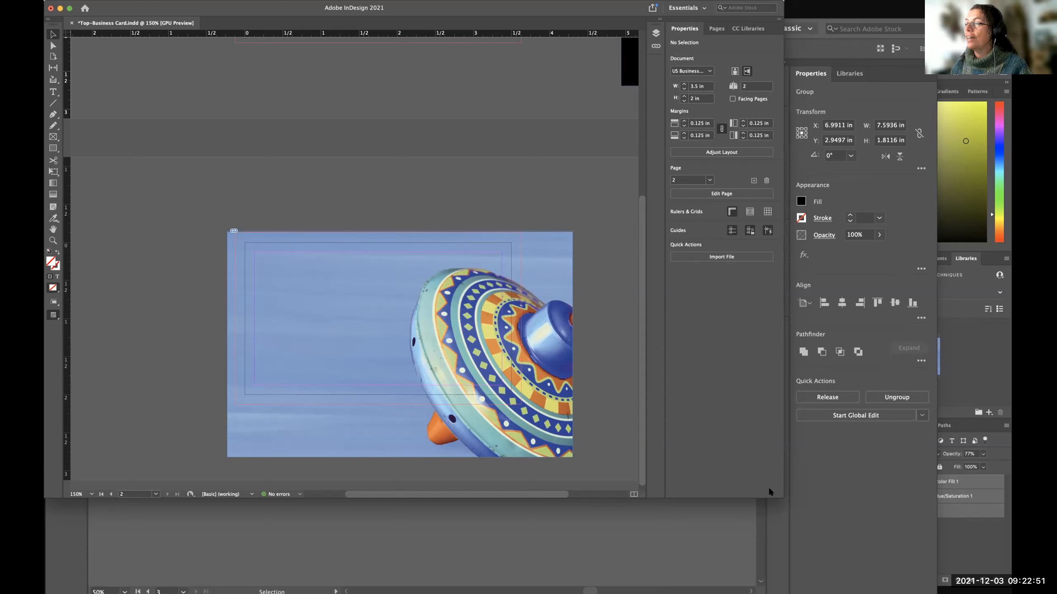
# Enlarge the InDesign window slightly and view the original top image in Photoshop before returning to InDesign.
pyautogui.moveTo(777, 494); pyautogui.dragTo(789, 507)
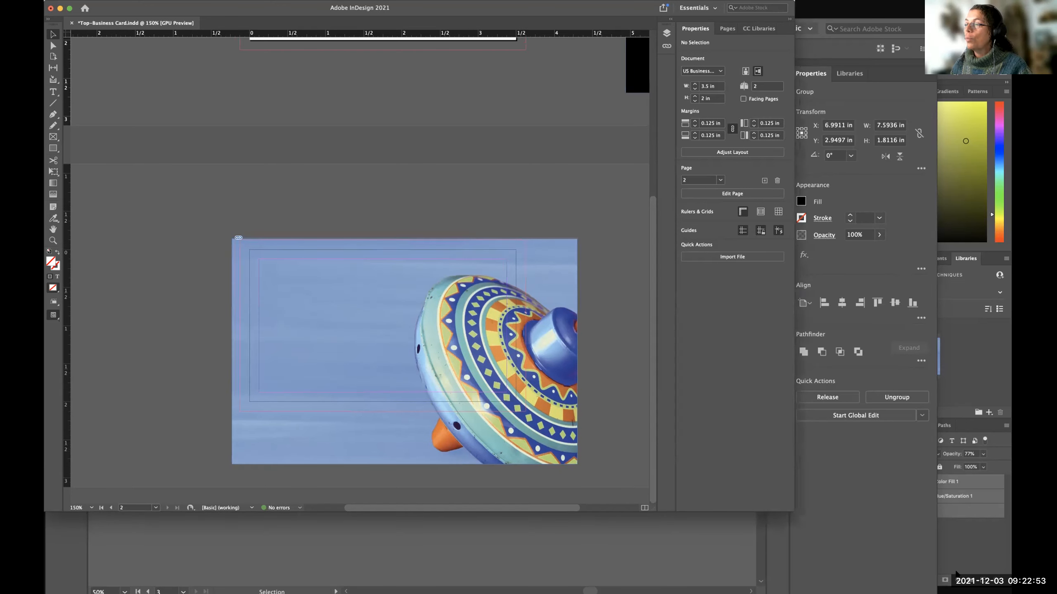
pyautogui.click(957, 548)
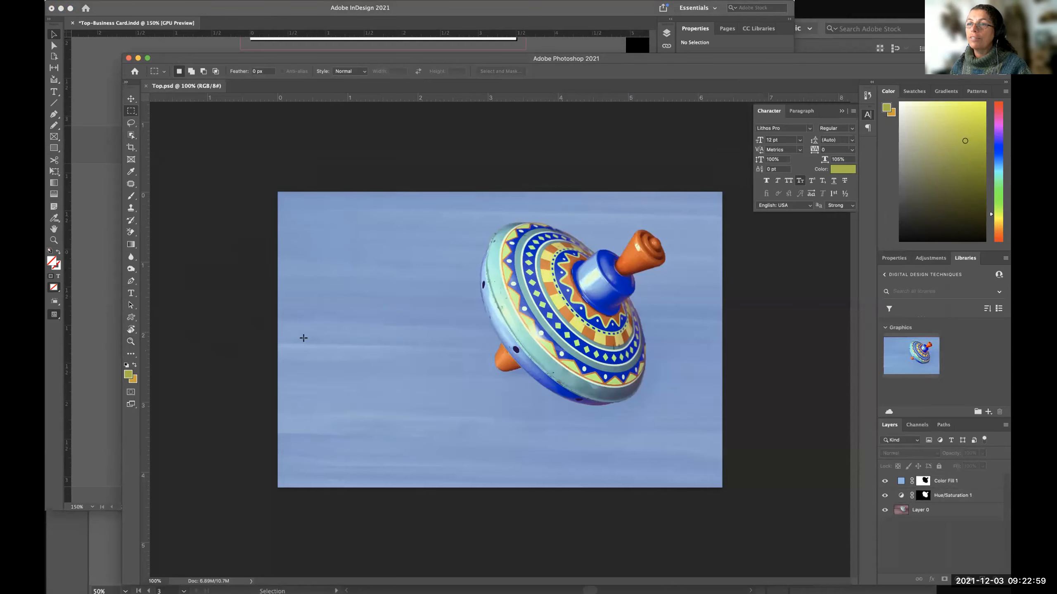
pyautogui.click(97, 446)
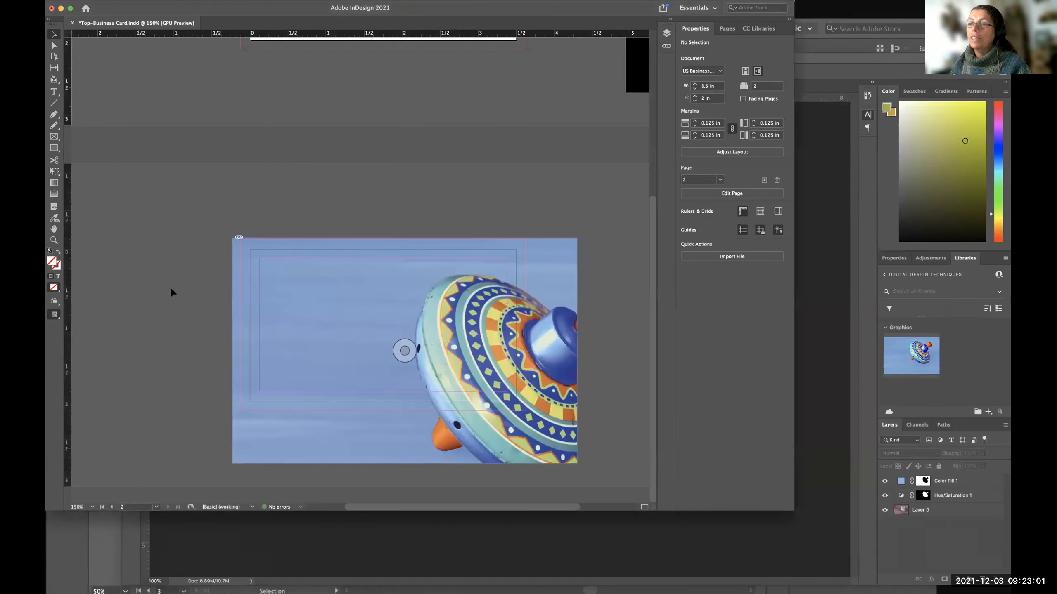
# Switch to Illustrator to view the Top Toys lettering on artboard 3, and widen the Illustrator window slightly.
pyautogui.click(824, 46)
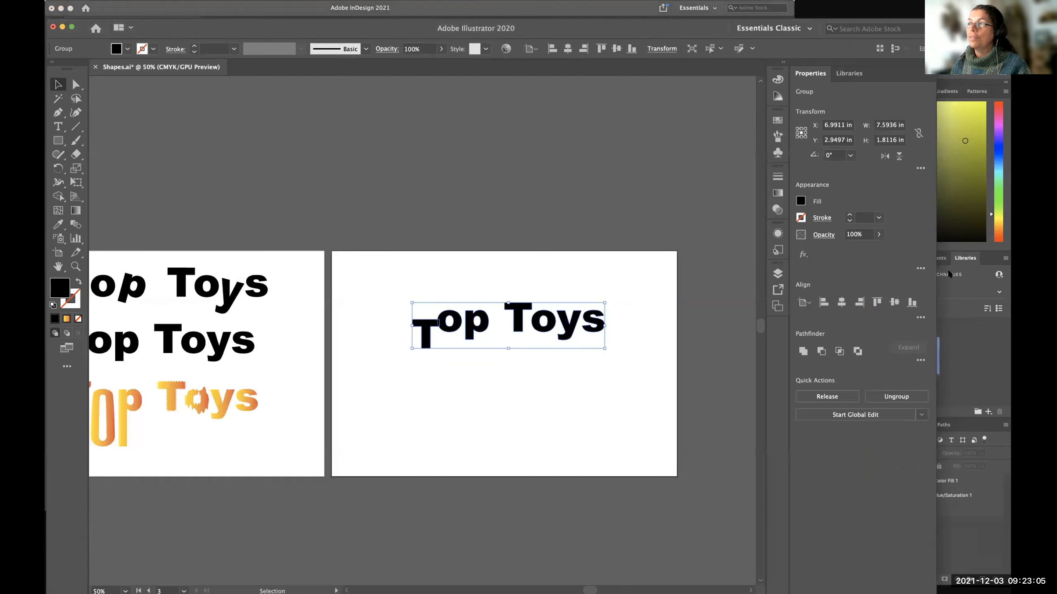
pyautogui.hscroll(-1, 526, 201)
pyautogui.hscroll(2, 525, 201)
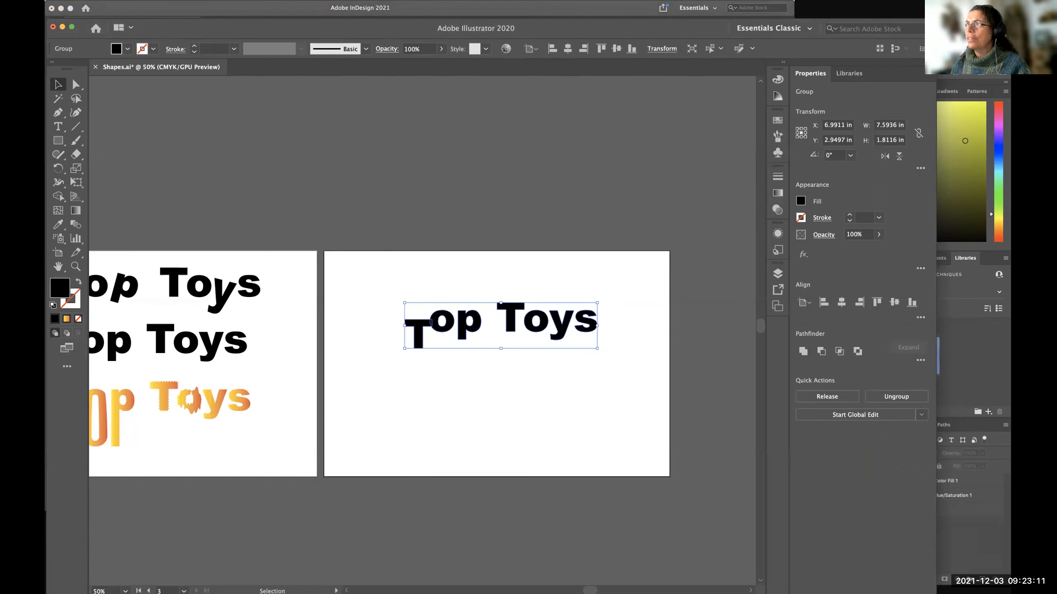
pyautogui.moveTo(947, 94); pyautogui.dragTo(944, 94)
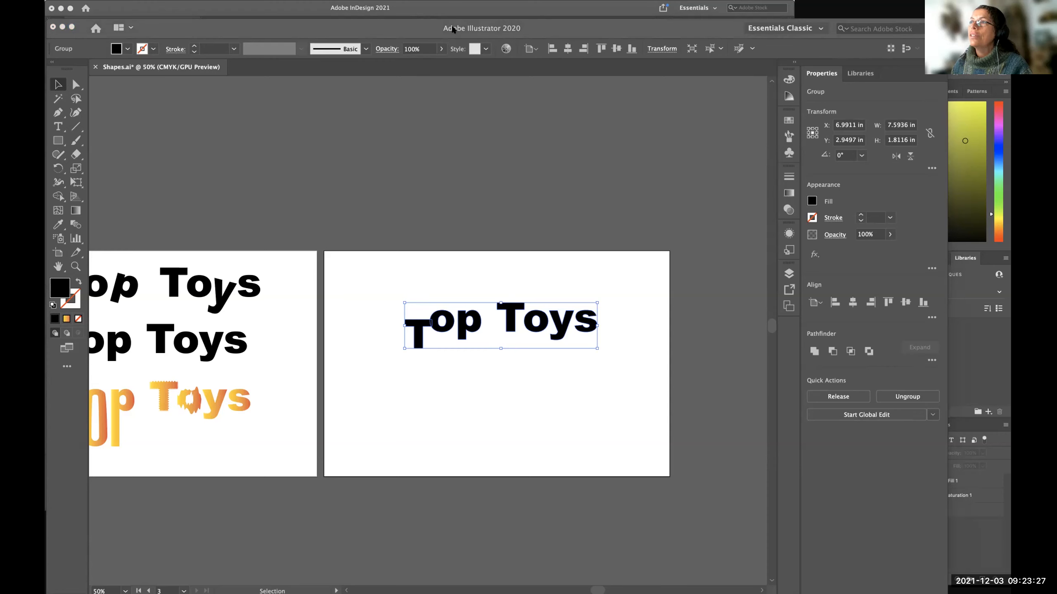
# Switch back to InDesign and compare the page 1 and page 2 images in Preview and Normal screen modes.
pyautogui.click(578, 7)
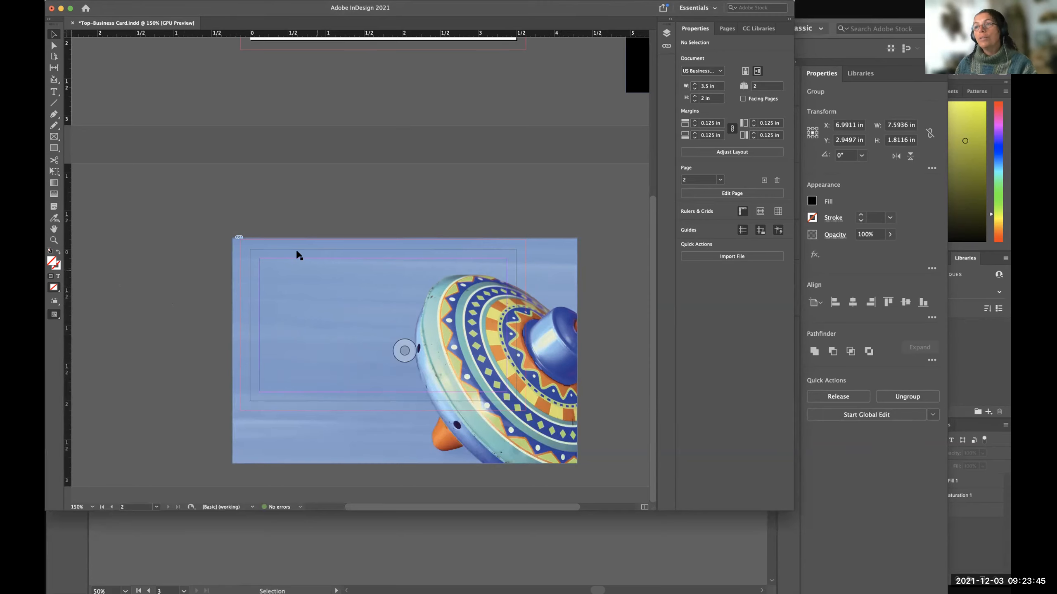
pyautogui.press('w')
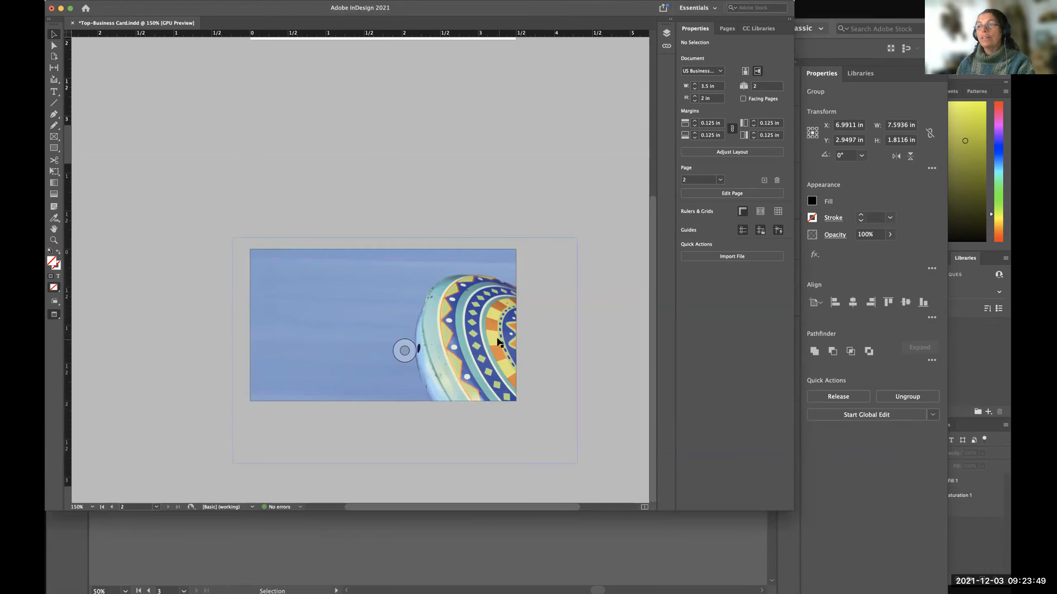
pyautogui.scroll(5, 289, 229)
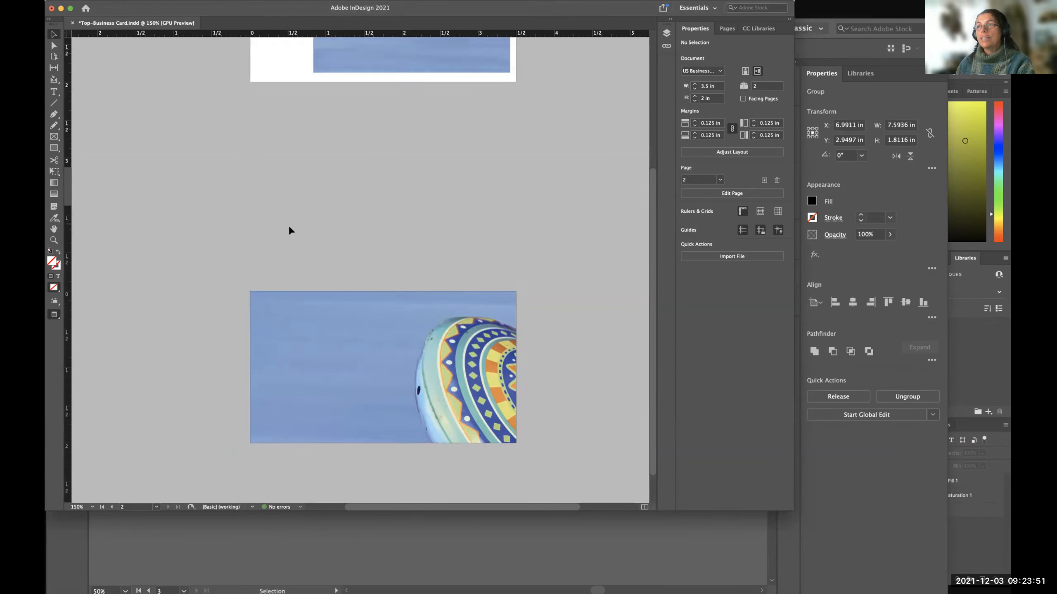
pyautogui.press('w')
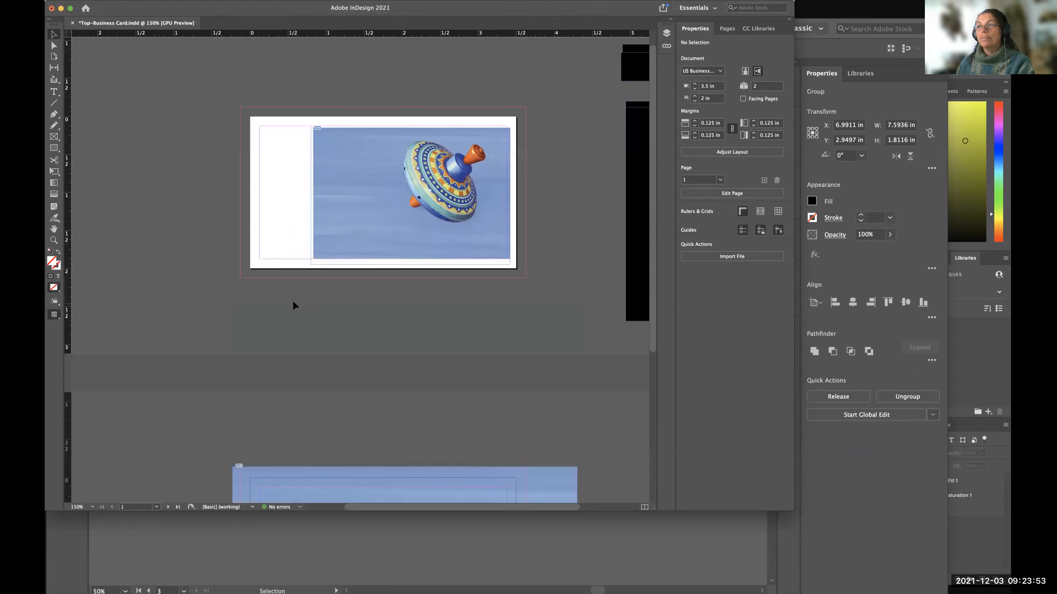
pyautogui.scroll(-5, 293, 306)
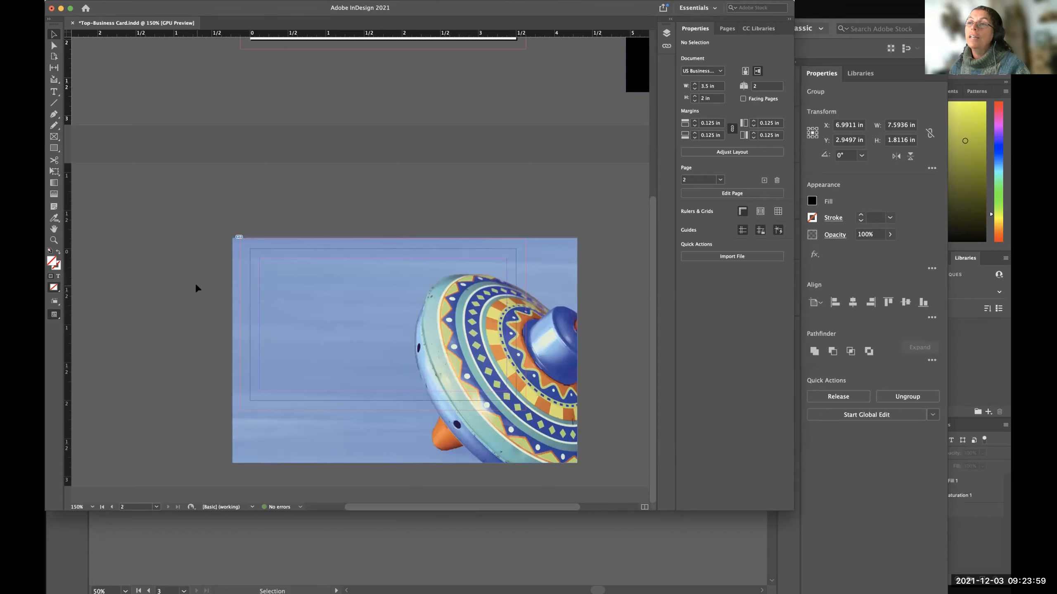
pyautogui.scroll(5, 356, 316)
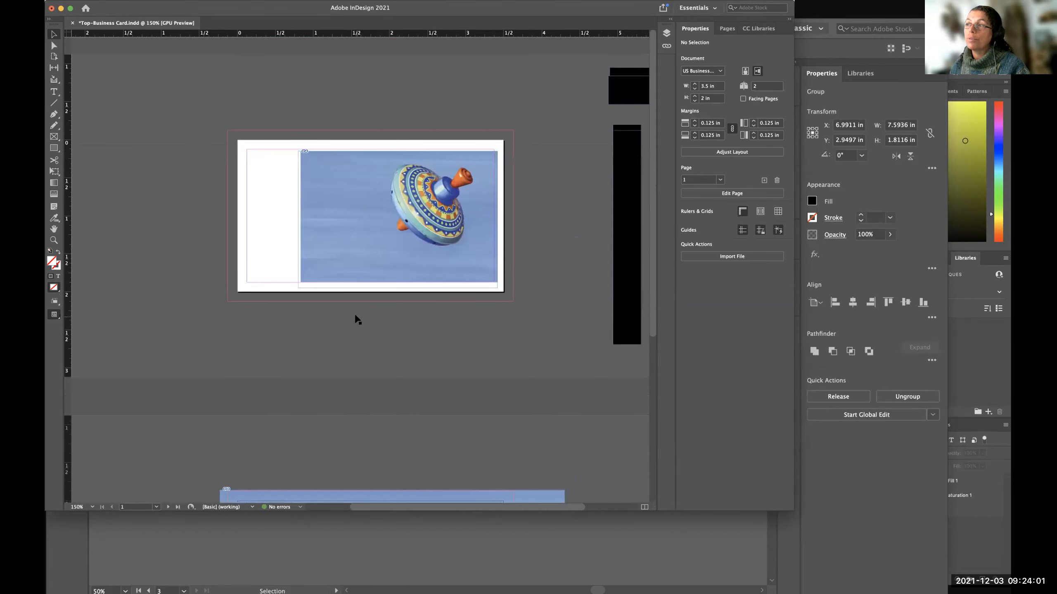
pyautogui.scroll(-5, 358, 320)
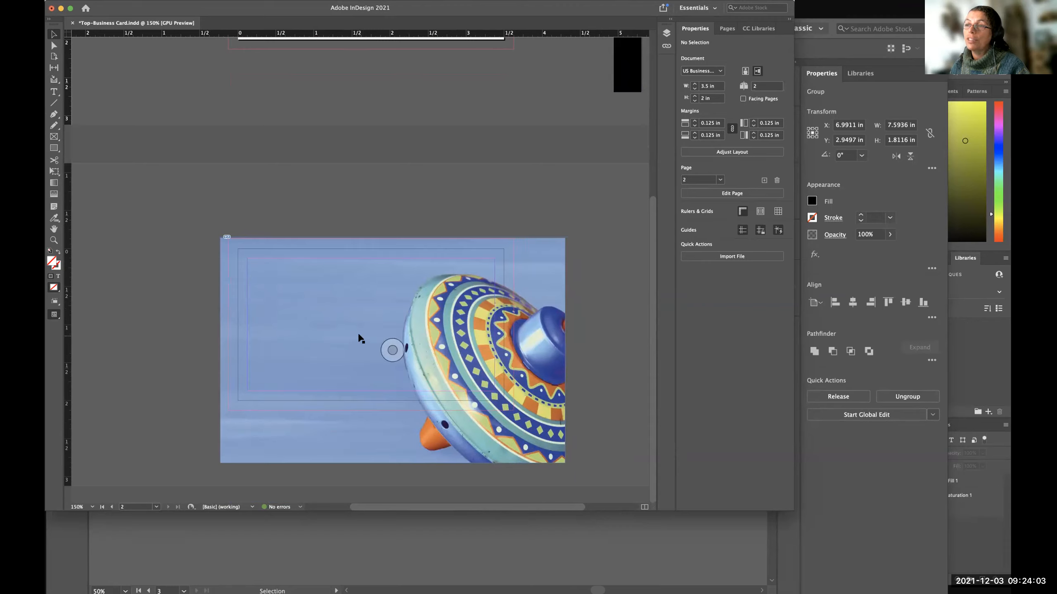
pyautogui.press('w')
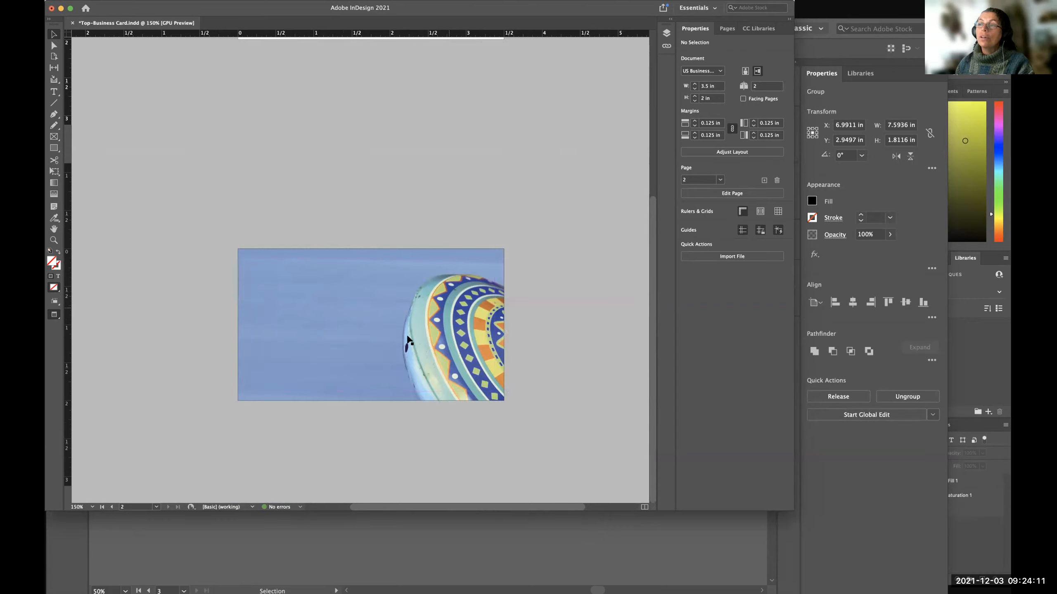
pyautogui.press('w')
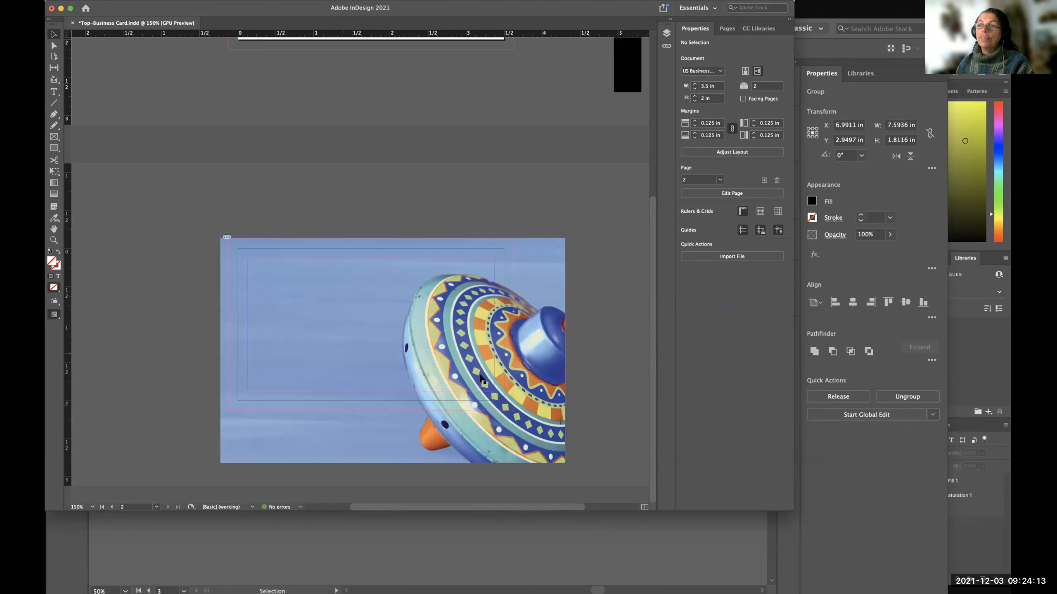
# Select the page 2 image frame, examine its extent beyond the card in Preview mode, and deselect it.
pyautogui.click(533, 424)
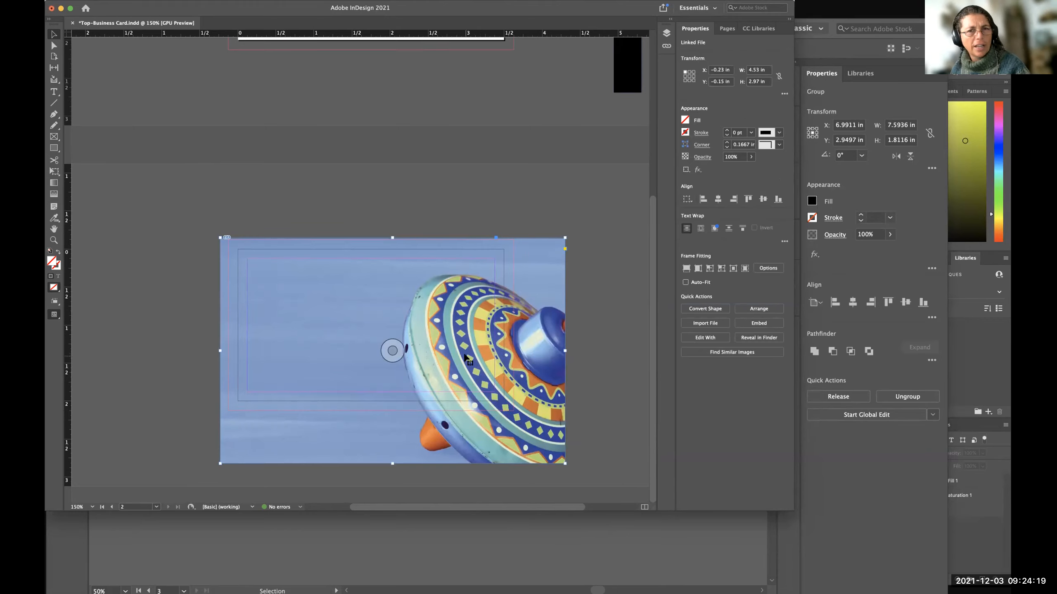
pyautogui.press('w')
pyautogui.scroll(10, 425, 309)
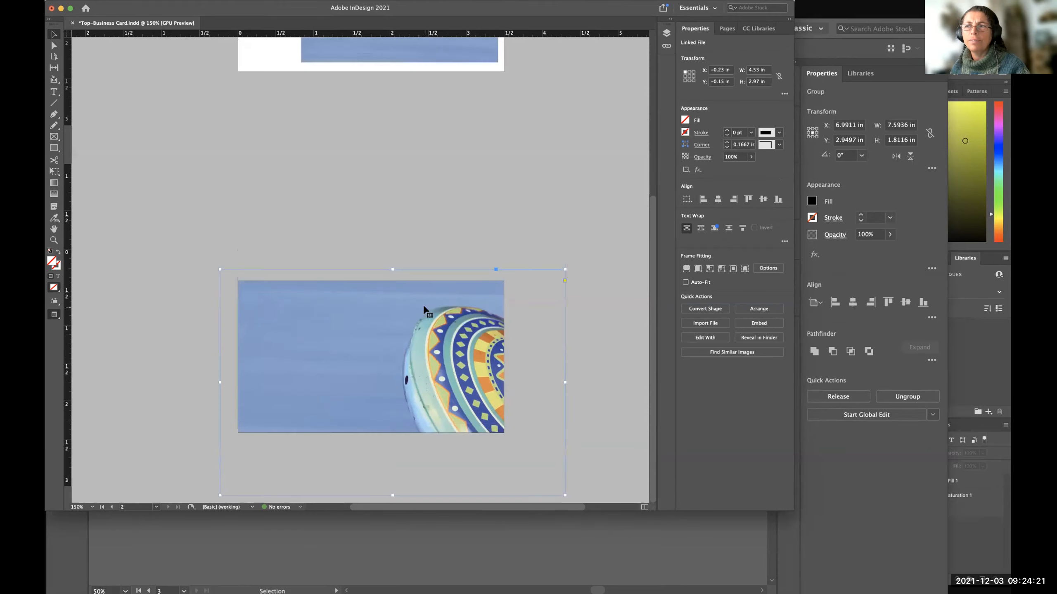
pyautogui.scroll(-6, 423, 303)
pyautogui.scroll(6, 423, 304)
pyautogui.scroll(-6, 424, 305)
pyautogui.scroll(-1, 424, 305)
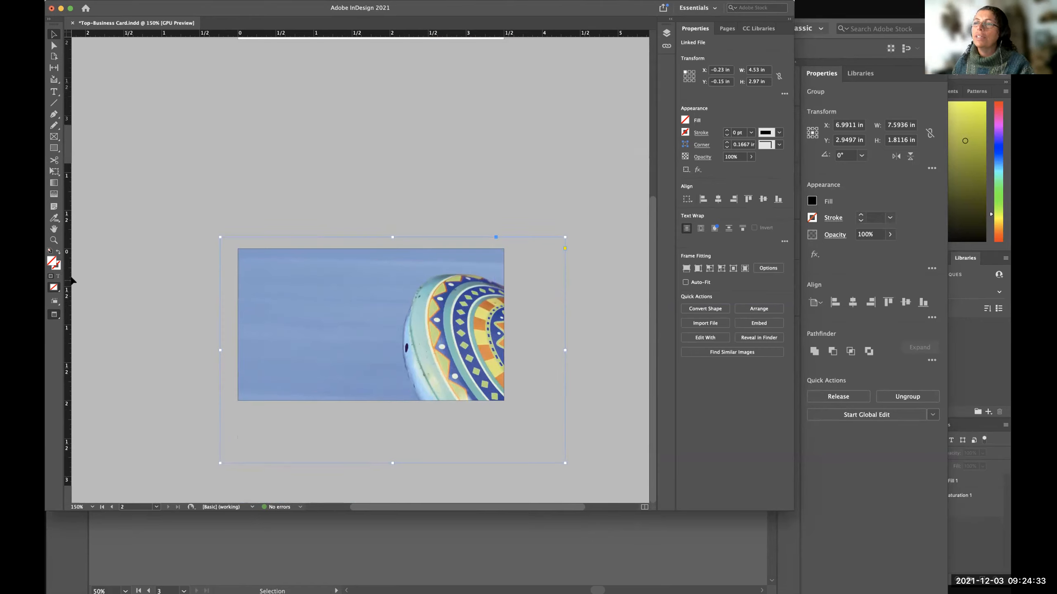
pyautogui.click(141, 318)
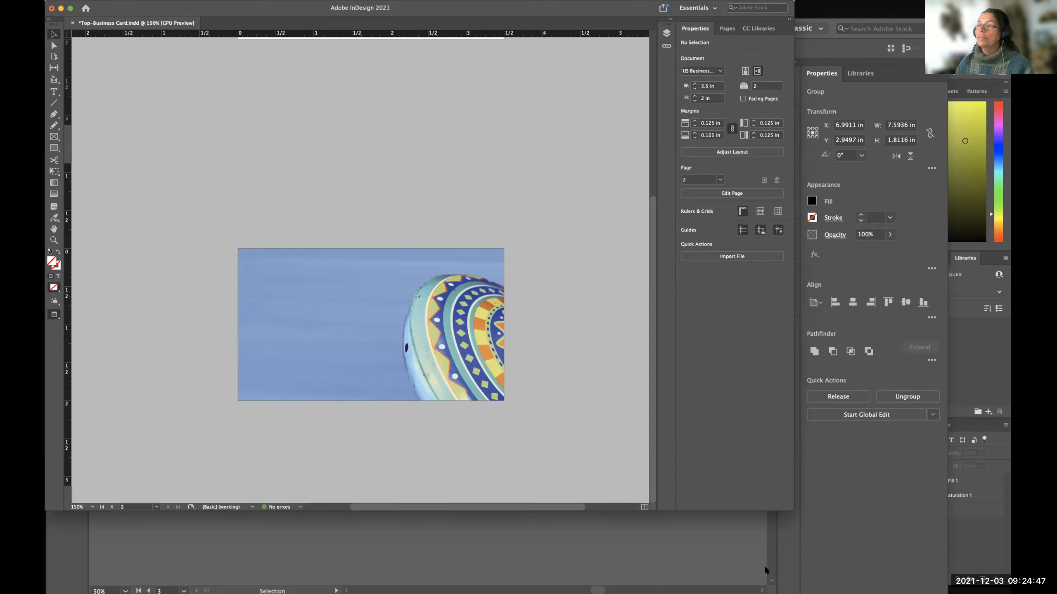
# Deselect the Top Toys lettering in Illustrator and check it against page 2 of the InDesign card.
pyautogui.click(730, 557)
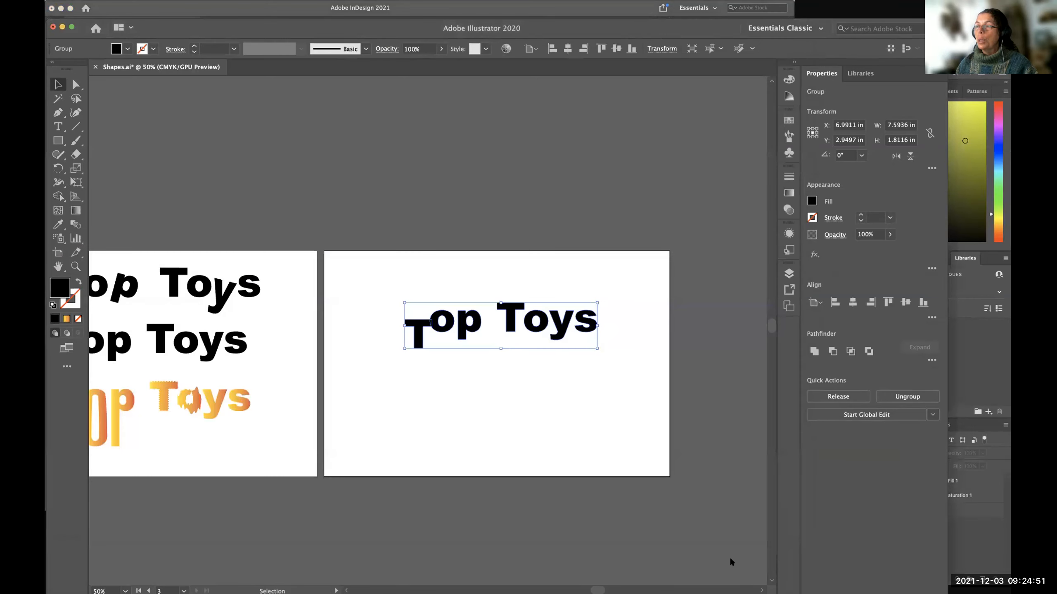
pyautogui.click(501, 400)
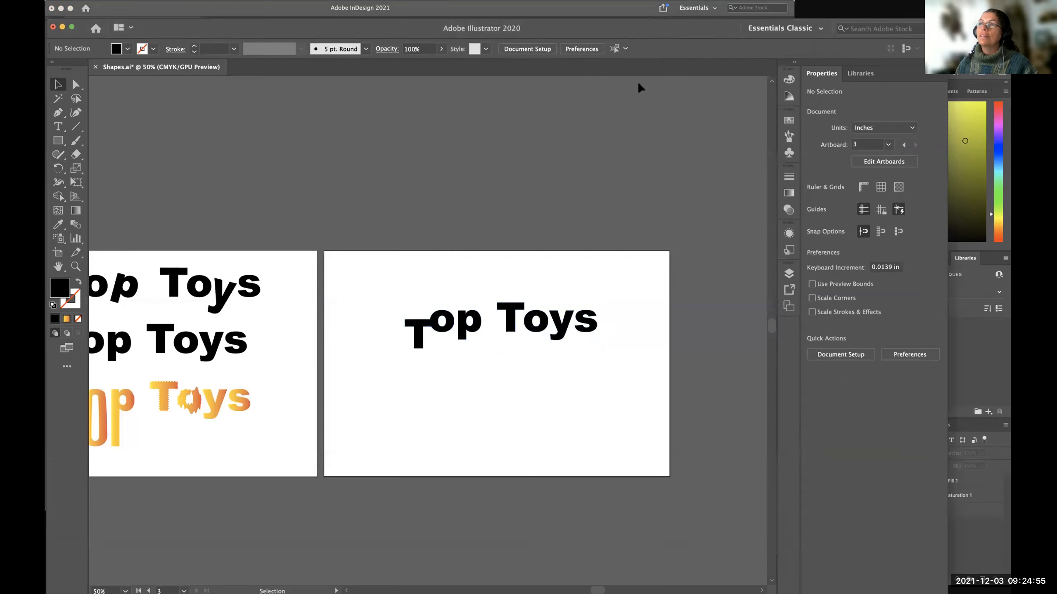
pyautogui.click(546, 2)
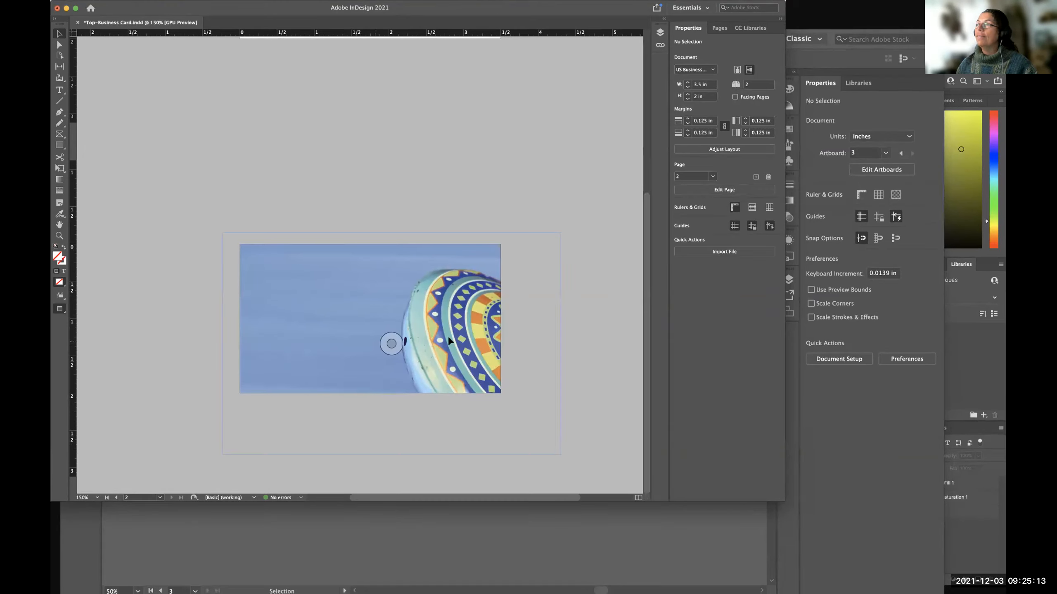
pyautogui.click(807, 53)
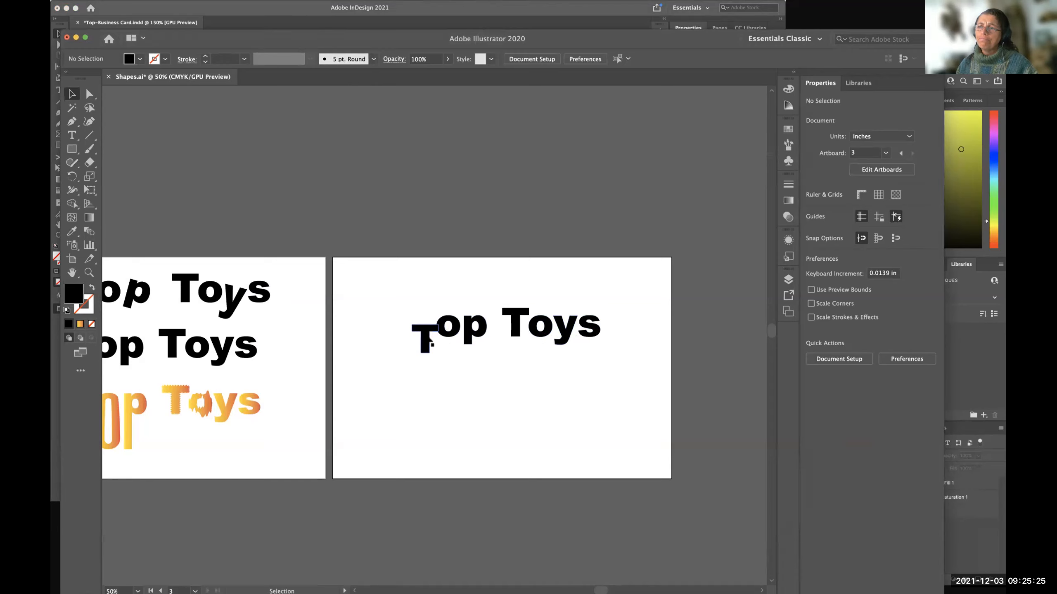
# Move the Top Toys lettering in Illustrator slightly down and right, to about X 7.15, Y 3.05 in, and deselect it.
pyautogui.click(432, 346)
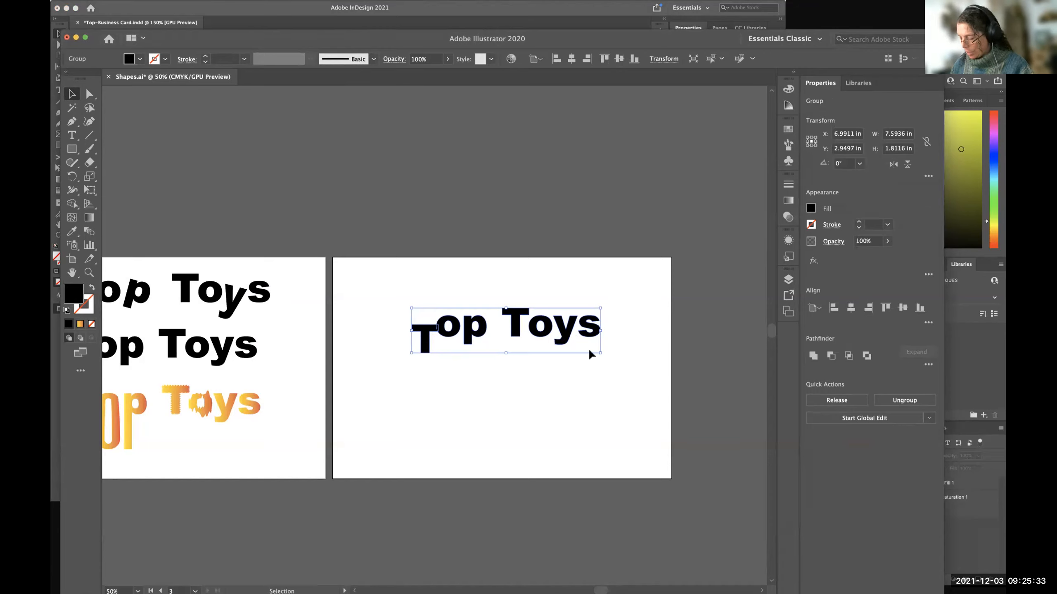
pyautogui.scroll(2, 591, 353)
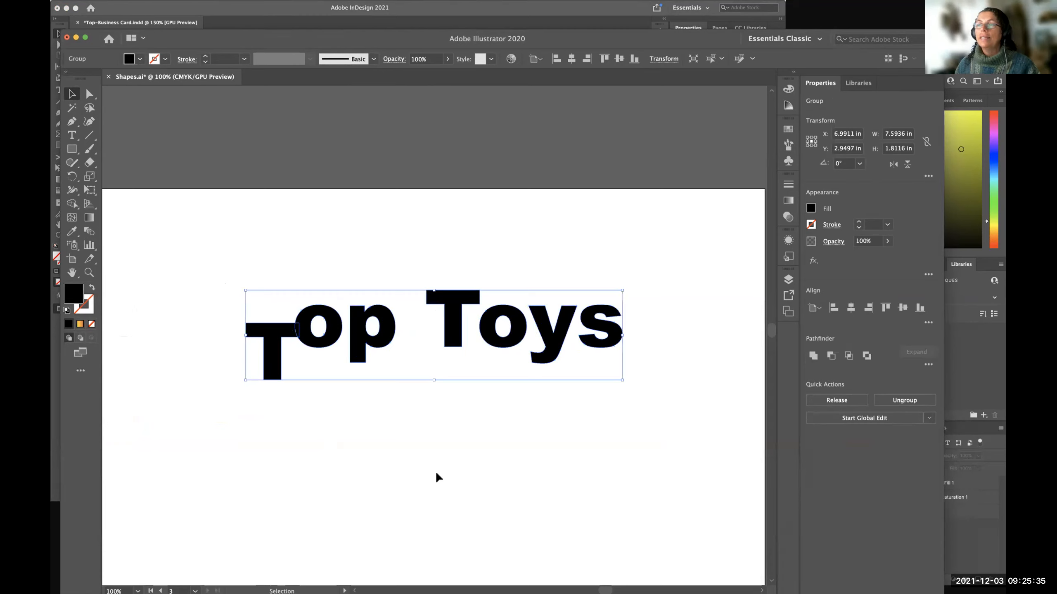
pyautogui.click(436, 476)
pyautogui.moveTo(364, 323); pyautogui.dragTo(366, 356)
pyautogui.click(370, 420)
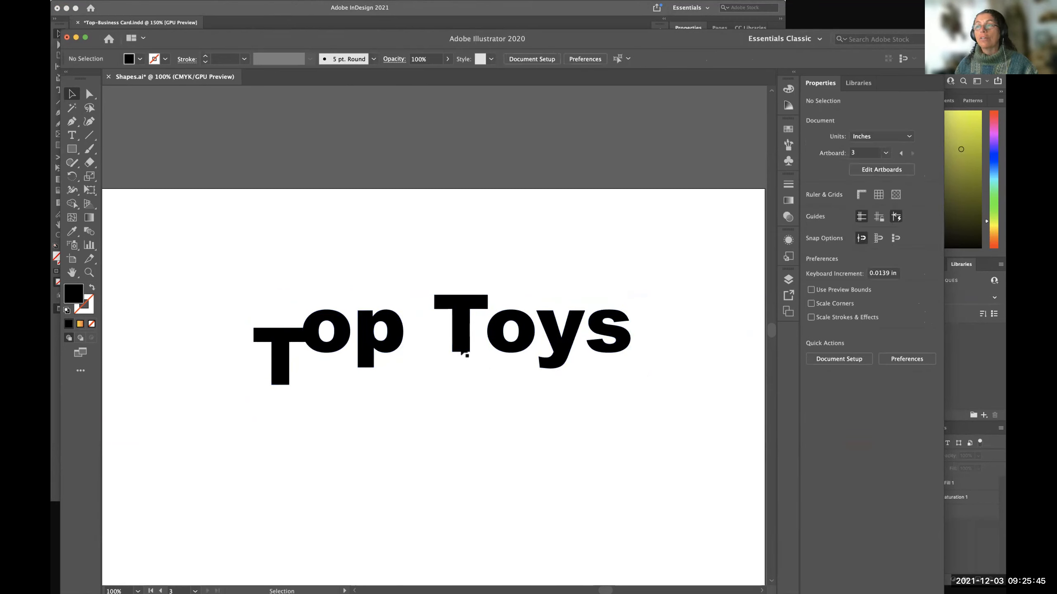
# Select the Top Toys lettering and move it slightly up and left, to about X 7.10, Y 2.92 in.
pyautogui.click(395, 352)
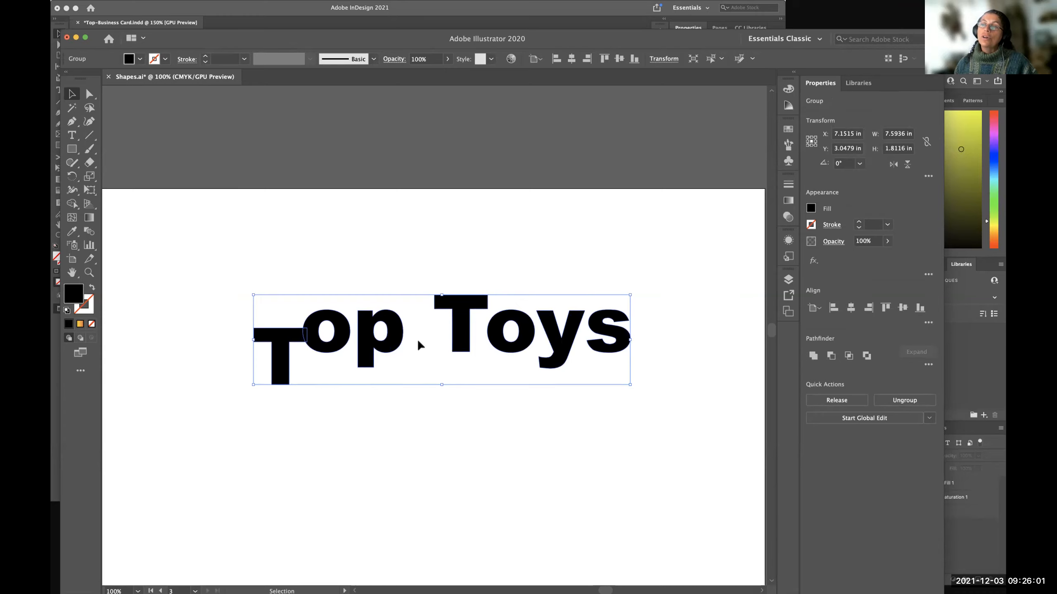
pyautogui.scroll(-2, 412, 345)
pyautogui.hscroll(-2, 412, 345)
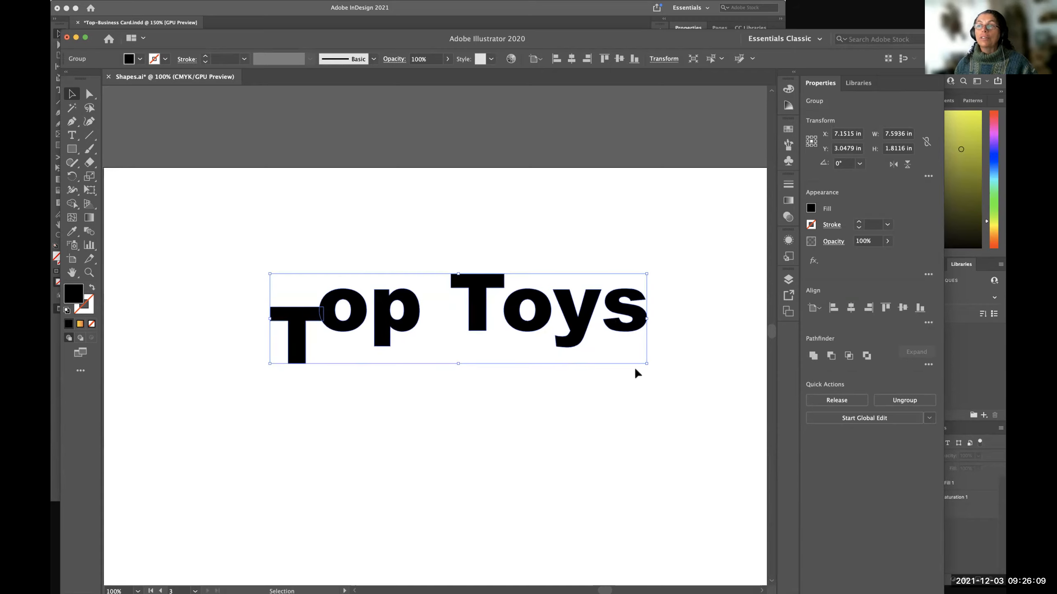
pyautogui.moveTo(418, 320)
pyautogui.mouseDown()
pyautogui.moveTo(419, 370)
pyautogui.moveTo(416, 308)
pyautogui.mouseUp()
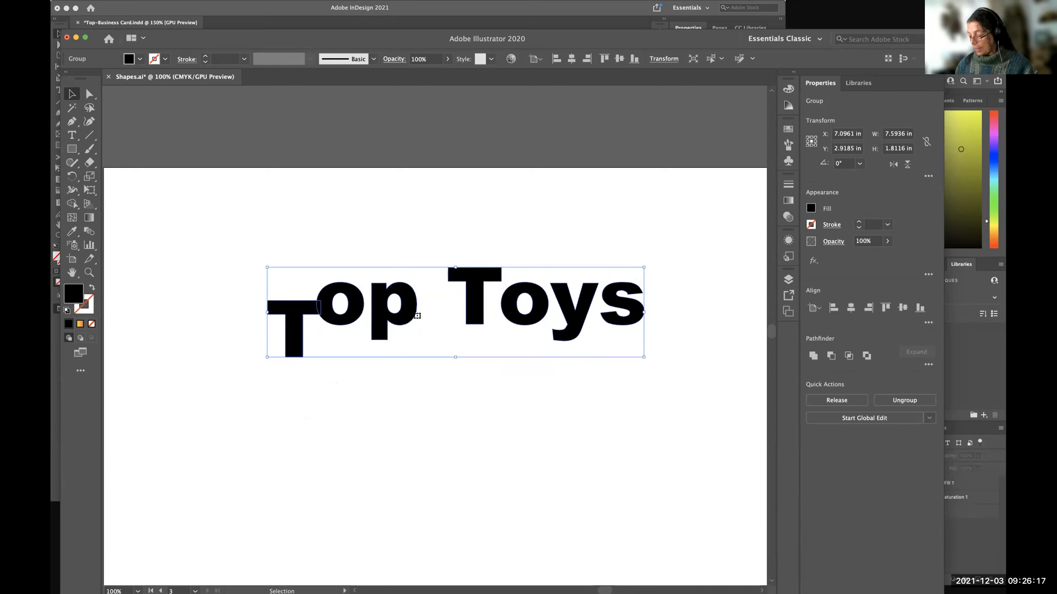
# Examine the extent of the grouped Top Toys lettering by deselecting it, selecting it again and deselecting it.
pyautogui.hscroll(5, 418, 315)
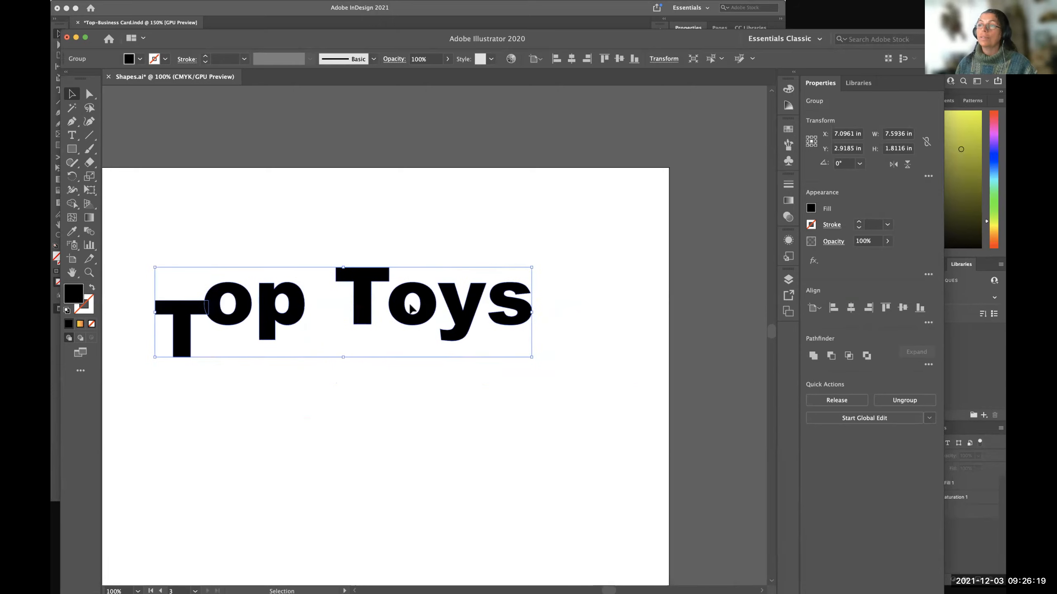
pyautogui.press('super+equal')
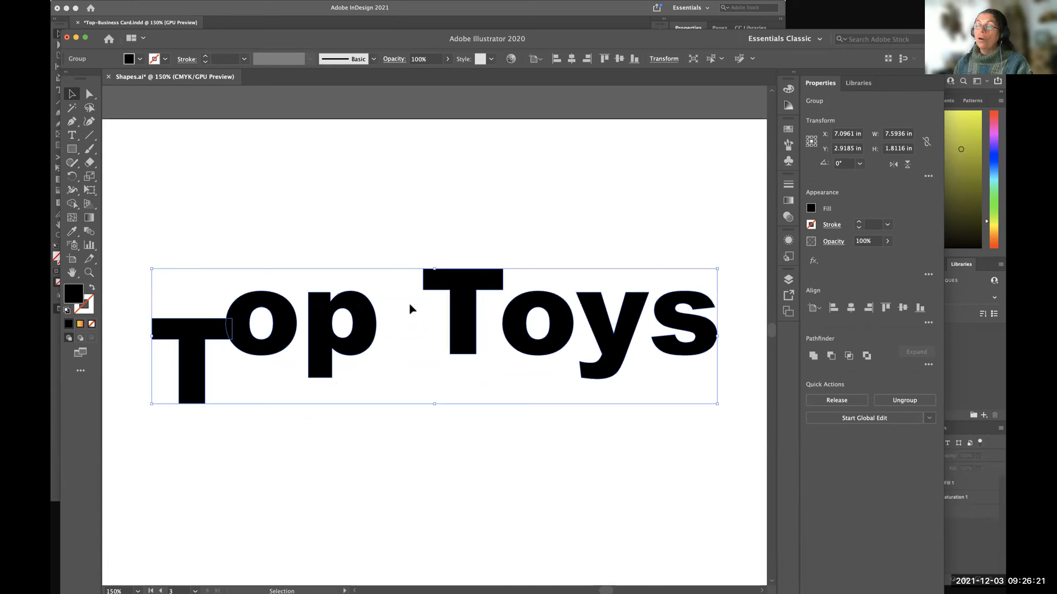
pyautogui.click(278, 456)
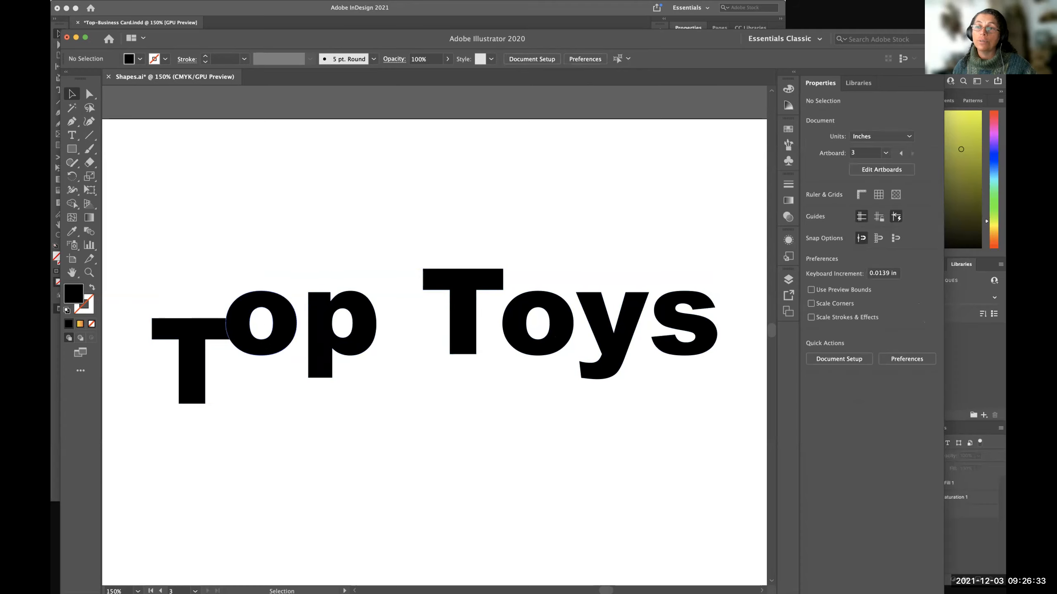
pyautogui.click(276, 353)
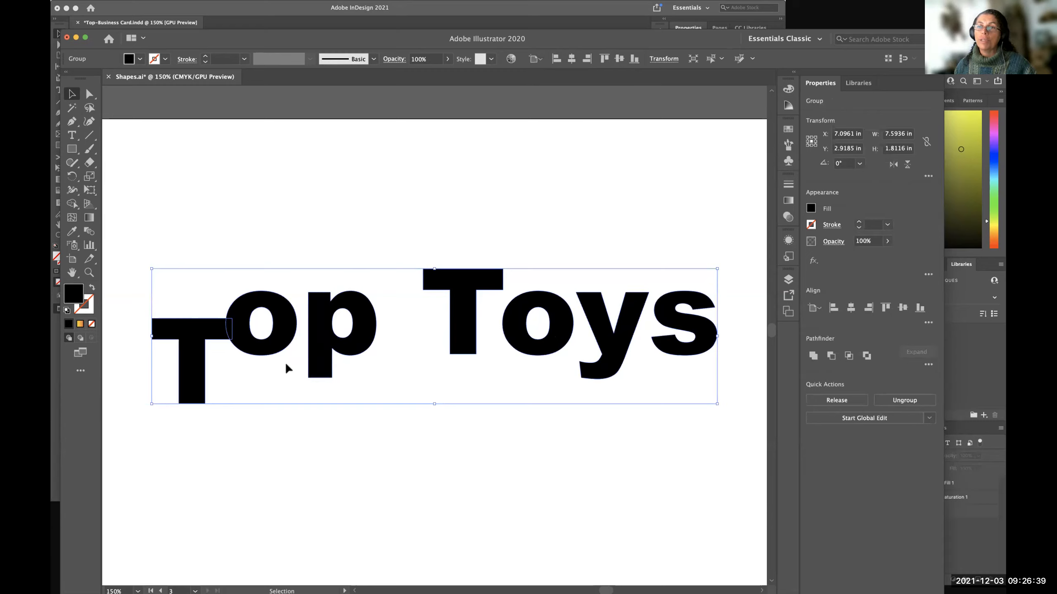
pyautogui.click(204, 150)
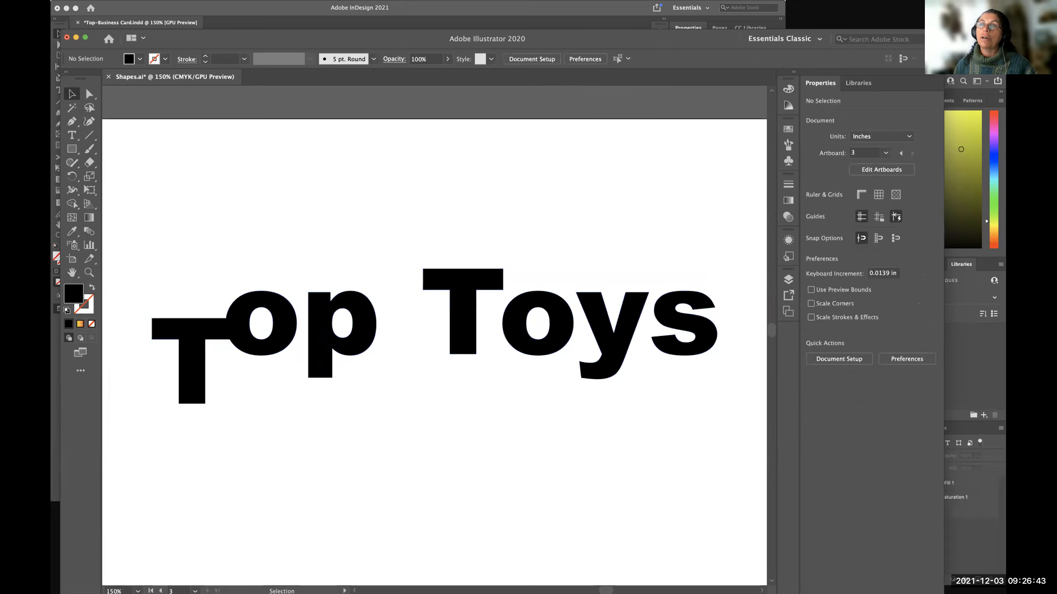
# Check page 2 of the InDesign business card, return to Illustrator and move its window higher on the screen.
pyautogui.click(216, 9)
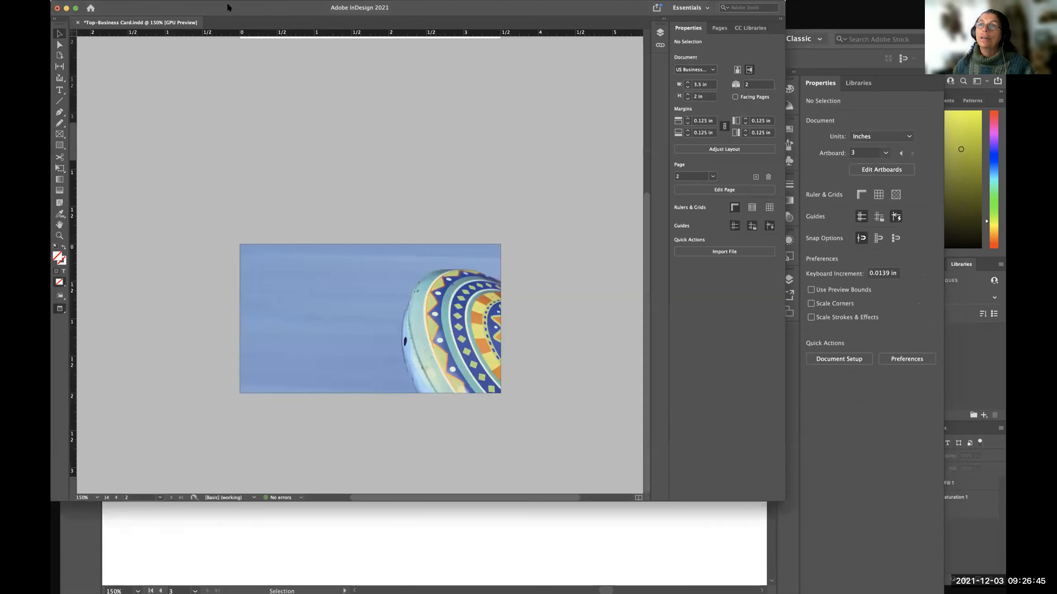
pyautogui.click(544, 536)
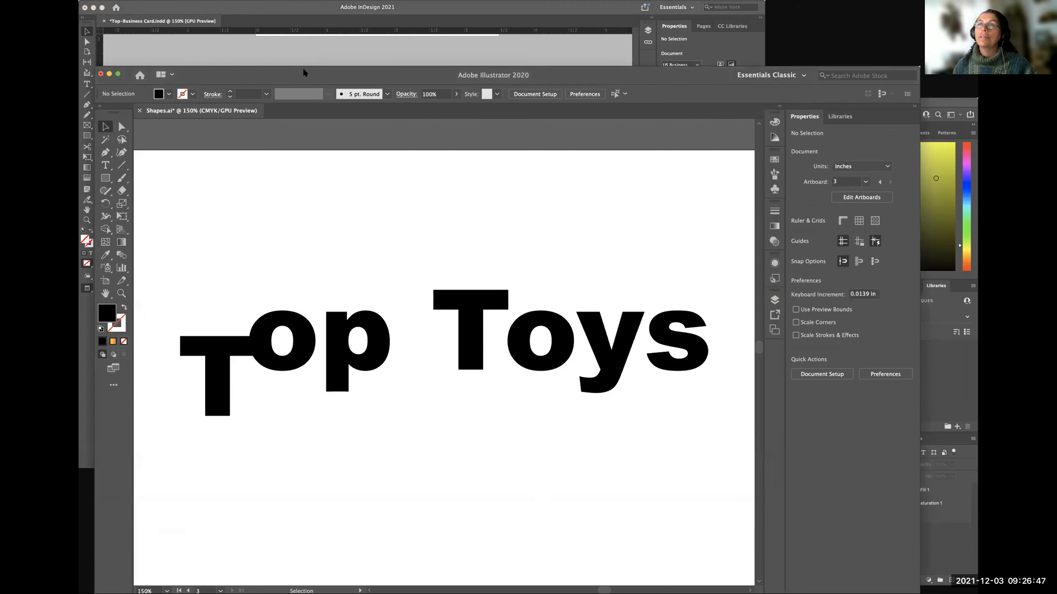
pyautogui.moveTo(305, 73); pyautogui.dragTo(289, 8)
# Select the grouped Top Toys lettering and ungroup it into separate letters.
pyautogui.click(175, 1)
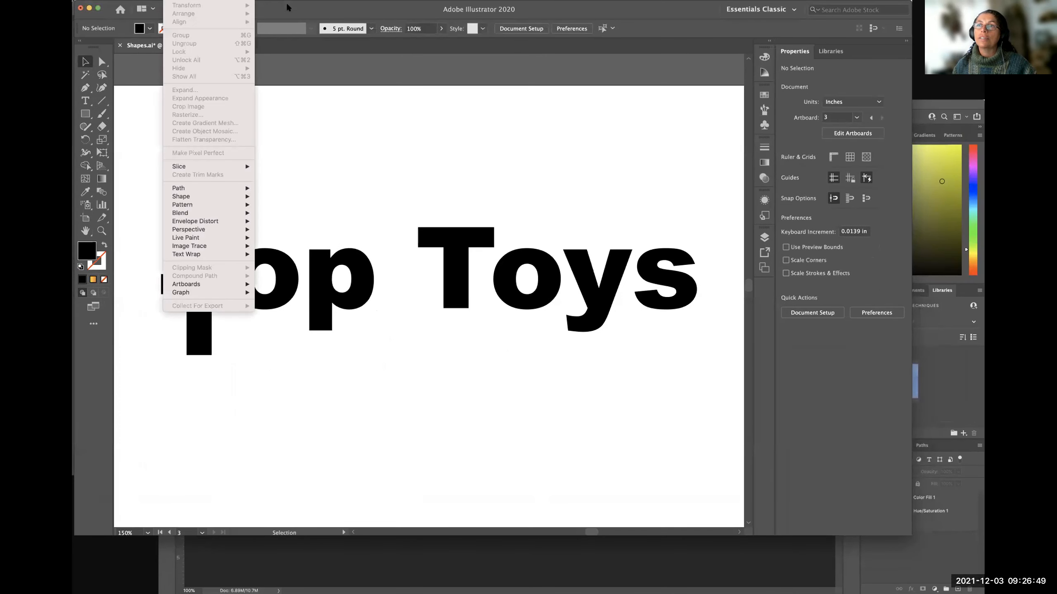
pyautogui.click(417, 125)
pyautogui.click(439, 261)
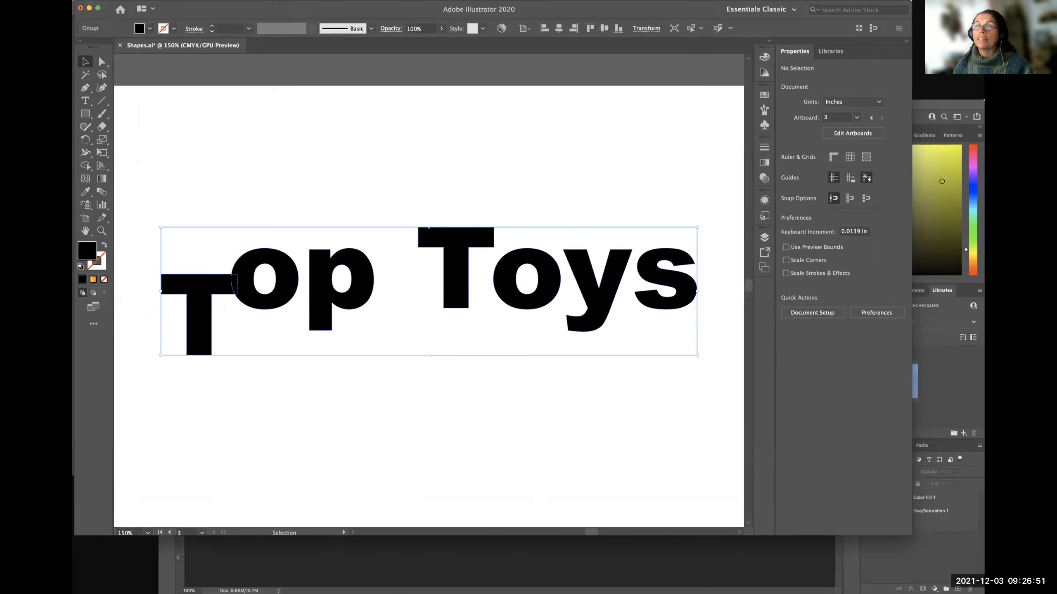
pyautogui.click(181, 2)
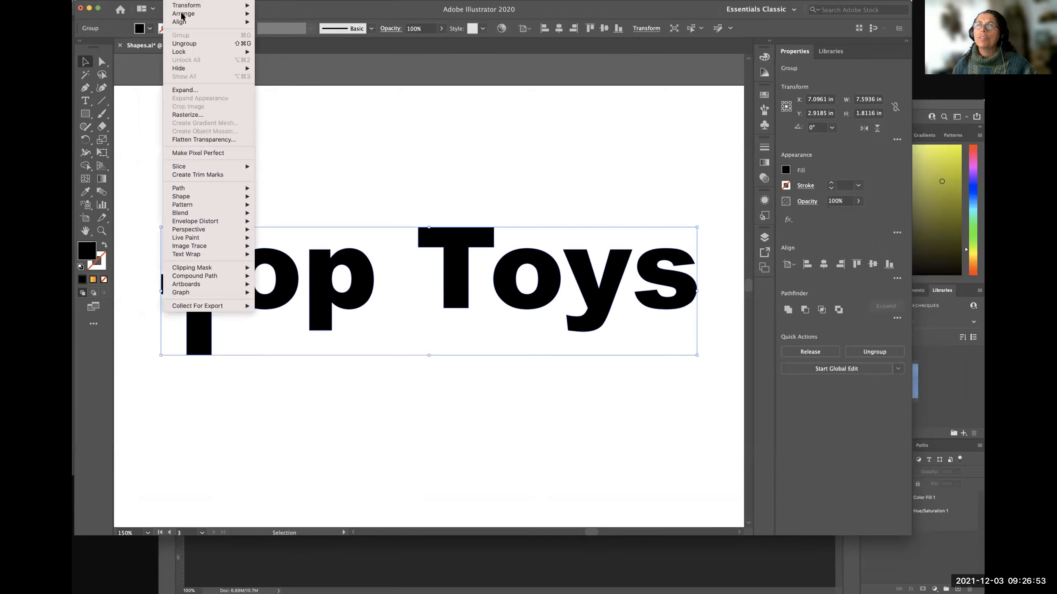
pyautogui.click(187, 44)
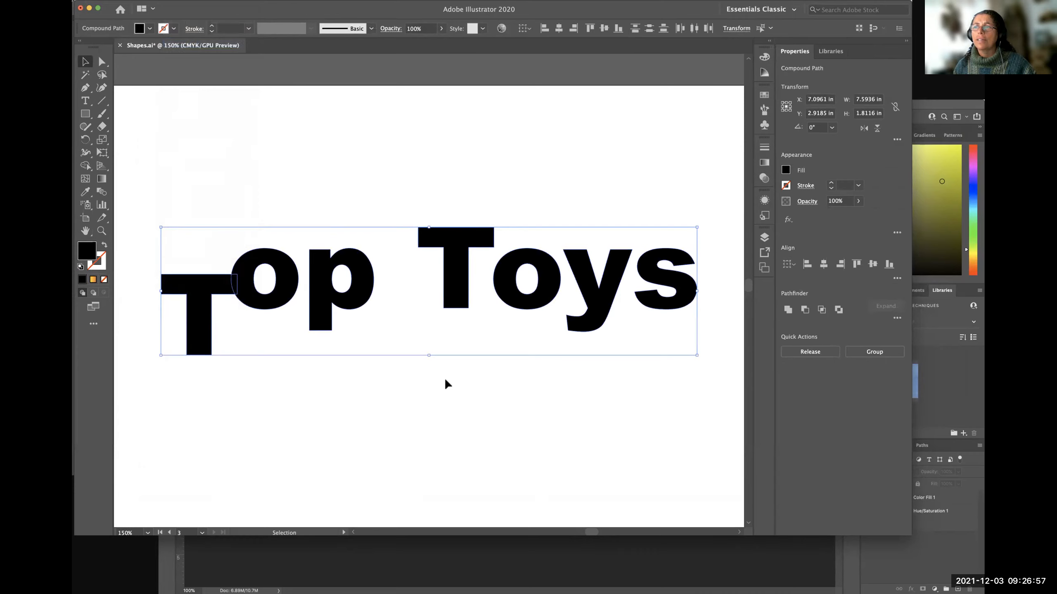
# Select several ungrouped letters one at a time, try moving the p to about X 6.18, Y 3.88 in, and undo that move.
pyautogui.click(414, 420)
pyautogui.click(464, 291)
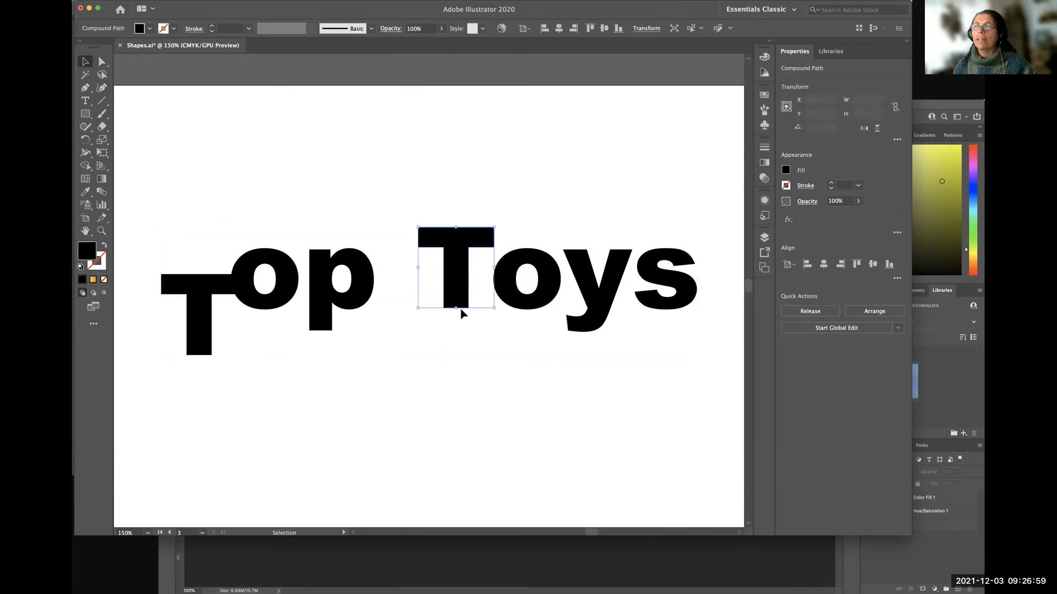
pyautogui.click(521, 288)
pyautogui.click(597, 297)
pyautogui.click(511, 299)
pyautogui.click(369, 300)
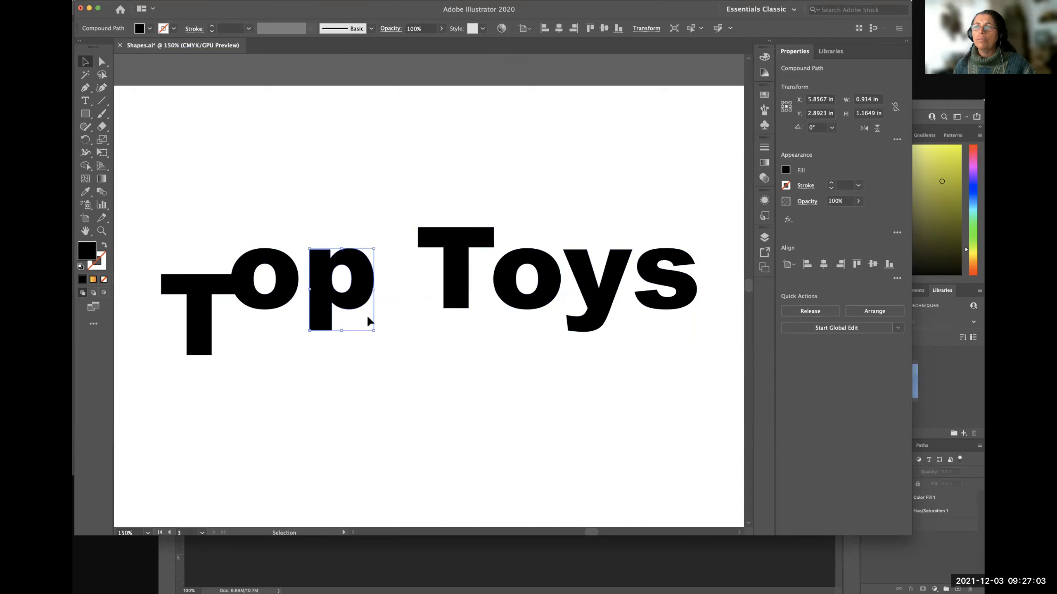
pyautogui.moveTo(368, 319); pyautogui.dragTo(391, 388)
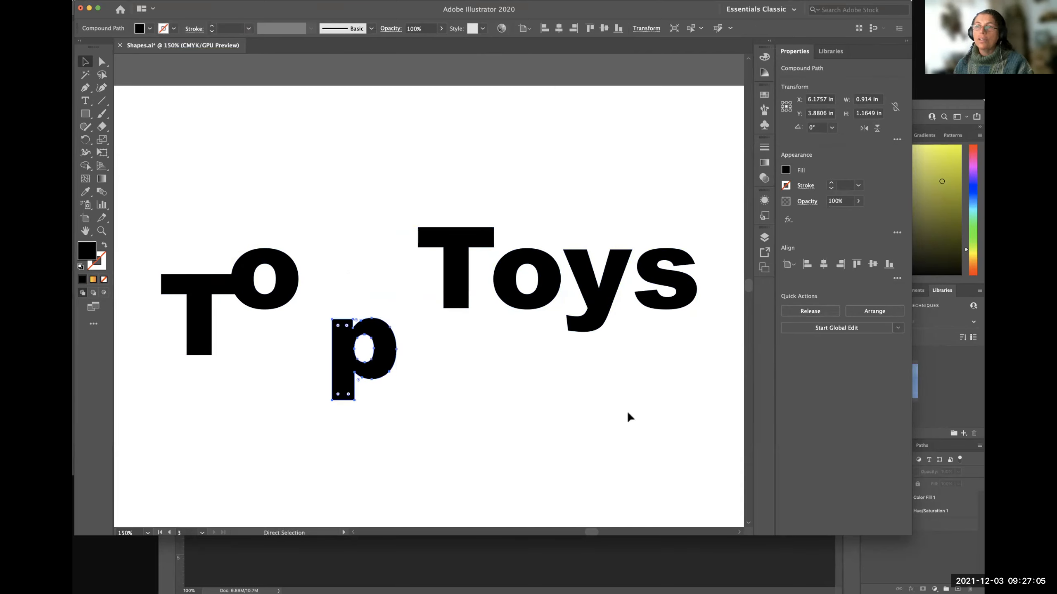
pyautogui.press('super+z')
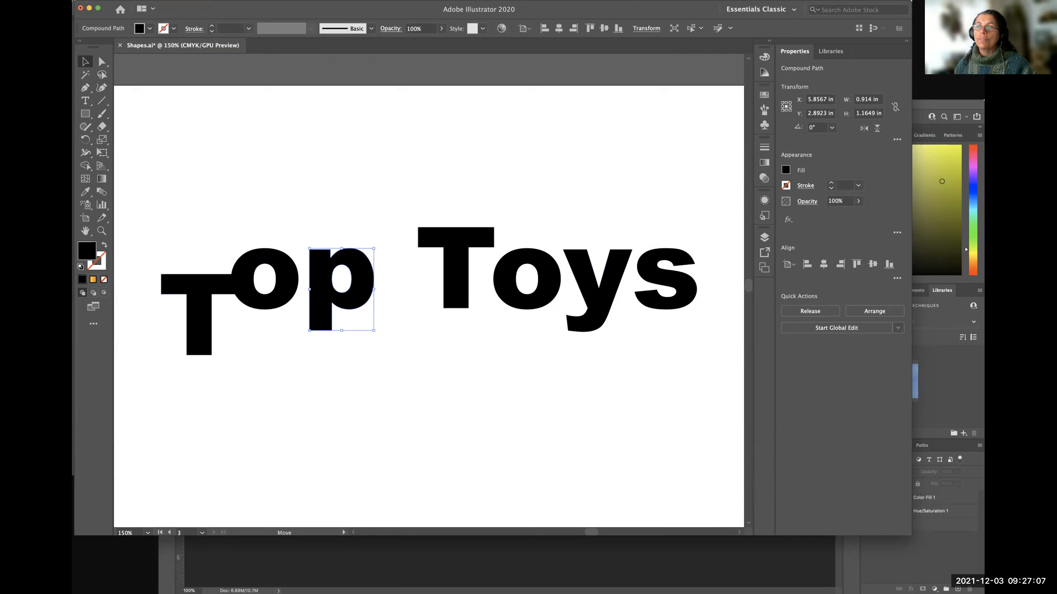
# Nudge the p of Top slightly left, shift the T of Toys slightly right, and deselect the letters.
pyautogui.press('Left')
pyautogui.press('Left')
pyautogui.press('Left')
pyautogui.press('Left')
pyautogui.moveTo(462, 284); pyautogui.dragTo(465, 284)
pyautogui.click(669, 361)
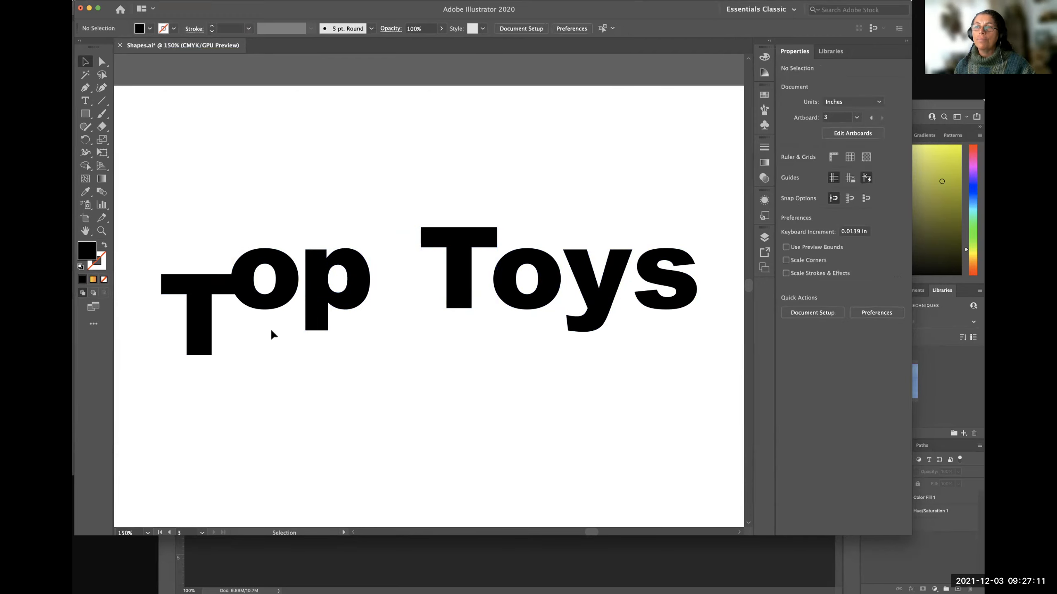
# Try moving the first T slightly up and the p down against the o, and undo both moves.
pyautogui.moveTo(200, 289)
pyautogui.mouseDown()
pyautogui.moveTo(199, 211)
pyautogui.moveTo(201, 284)
pyautogui.mouseUp()
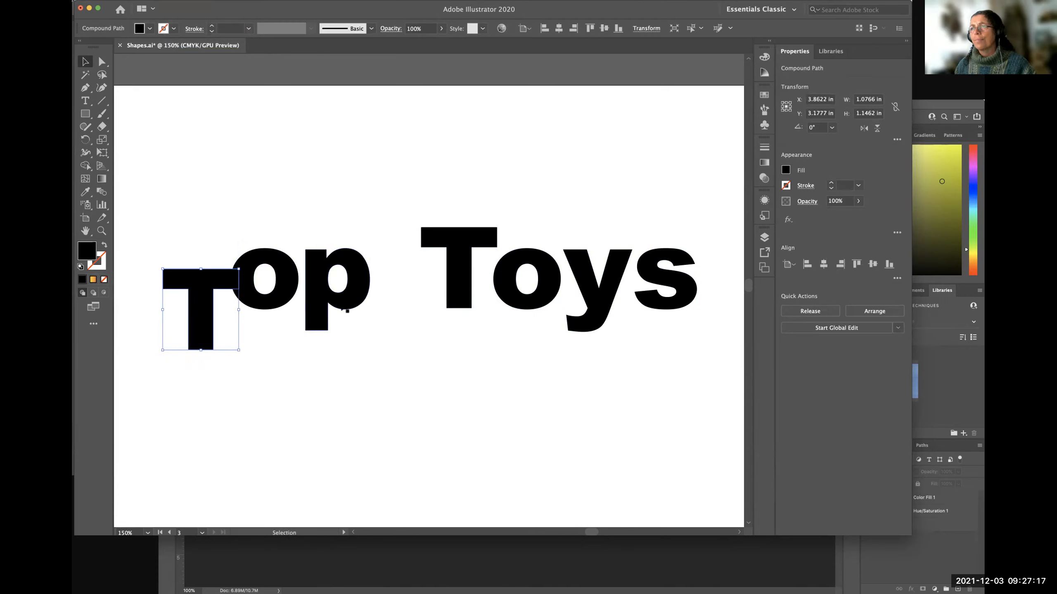
pyautogui.moveTo(339, 313); pyautogui.dragTo(326, 339)
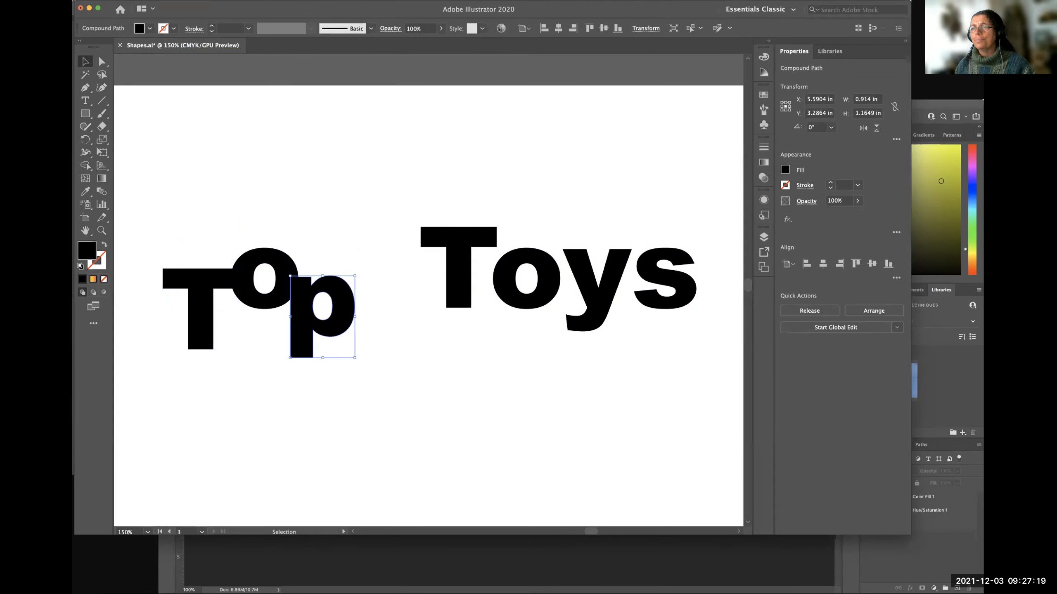
pyautogui.click(483, 377)
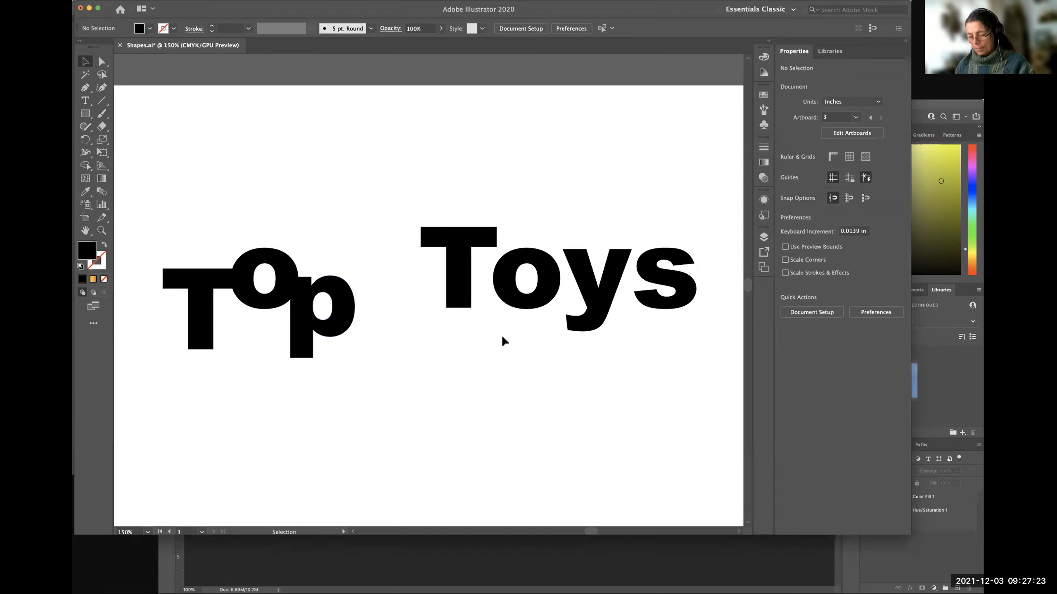
pyautogui.press('super+z')
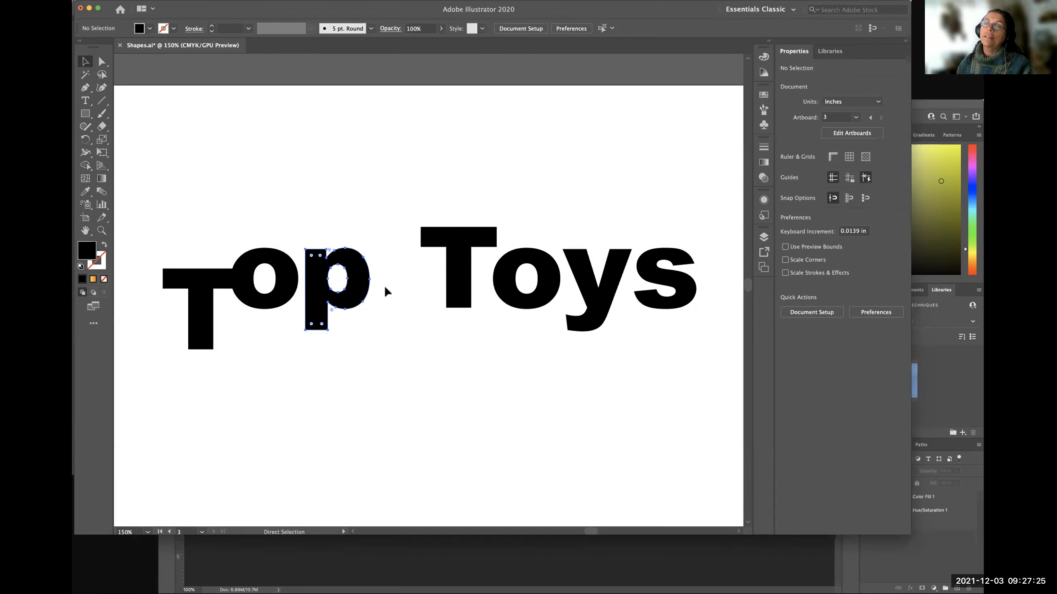
pyautogui.press('super+z')
pyautogui.press('super+z')
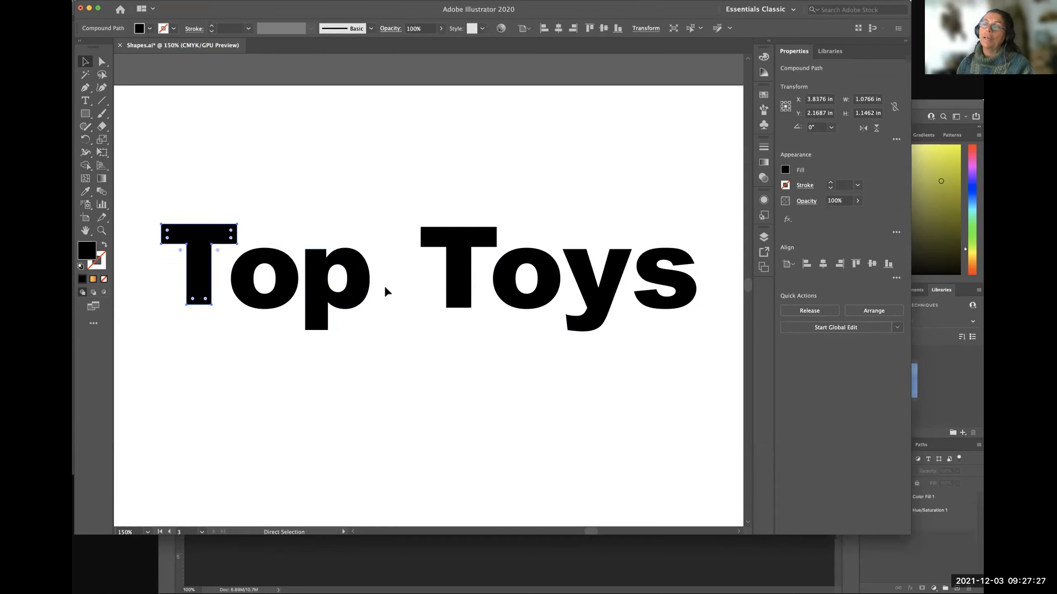
pyautogui.press('super+shift+z')
pyautogui.click(511, 400)
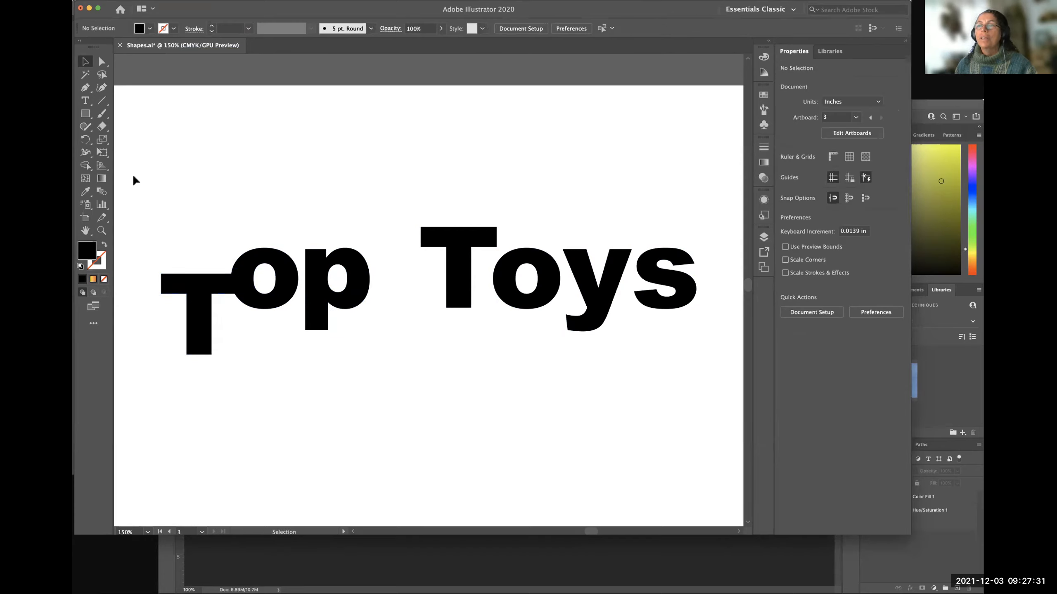
# Demonstrate marquee selection around the lettering, including the first T and the o of Top individually, and clear the selection.
pyautogui.moveTo(143, 184); pyautogui.dragTo(688, 405)
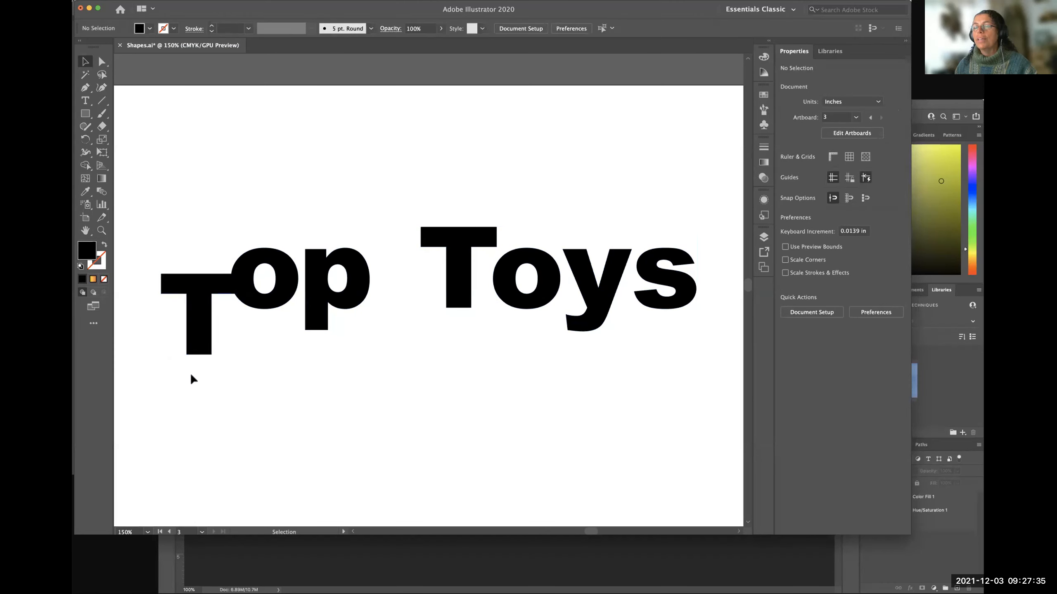
pyautogui.moveTo(186, 360); pyautogui.dragTo(194, 352)
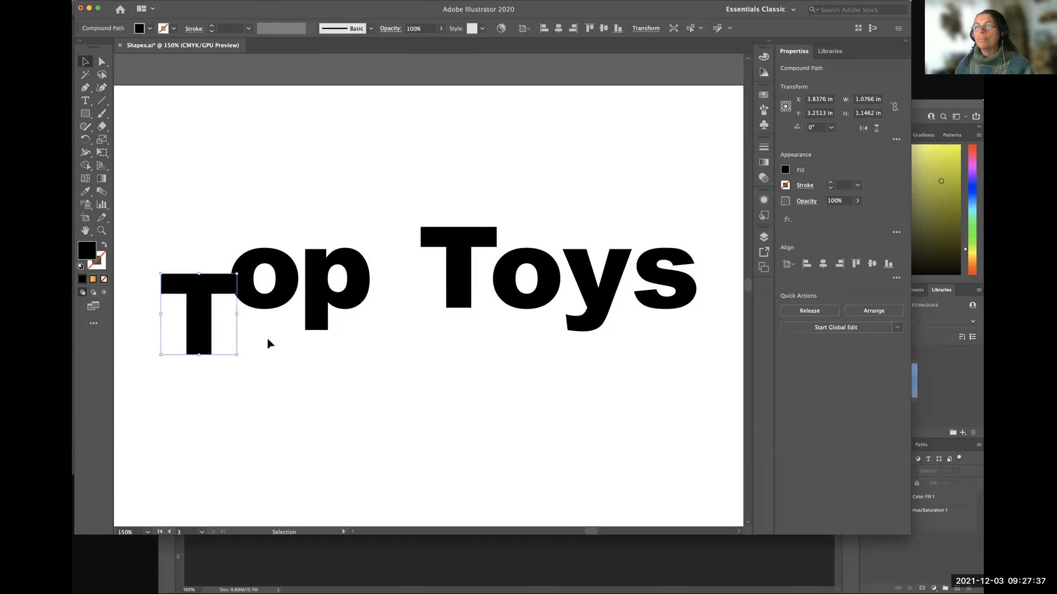
pyautogui.moveTo(307, 331); pyautogui.dragTo(270, 307)
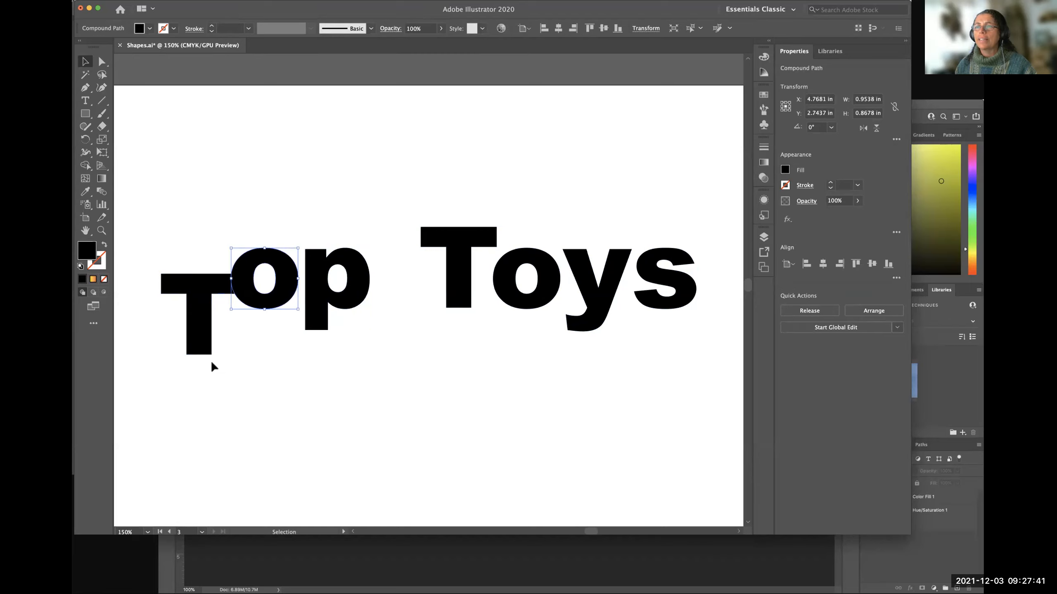
pyautogui.moveTo(206, 360); pyautogui.dragTo(310, 303)
pyautogui.click(314, 406)
# Marquee-select the o and p, the whole word Top, and the full row of letters in turn, deselecting each time.
pyautogui.moveTo(205, 363); pyautogui.dragTo(278, 359)
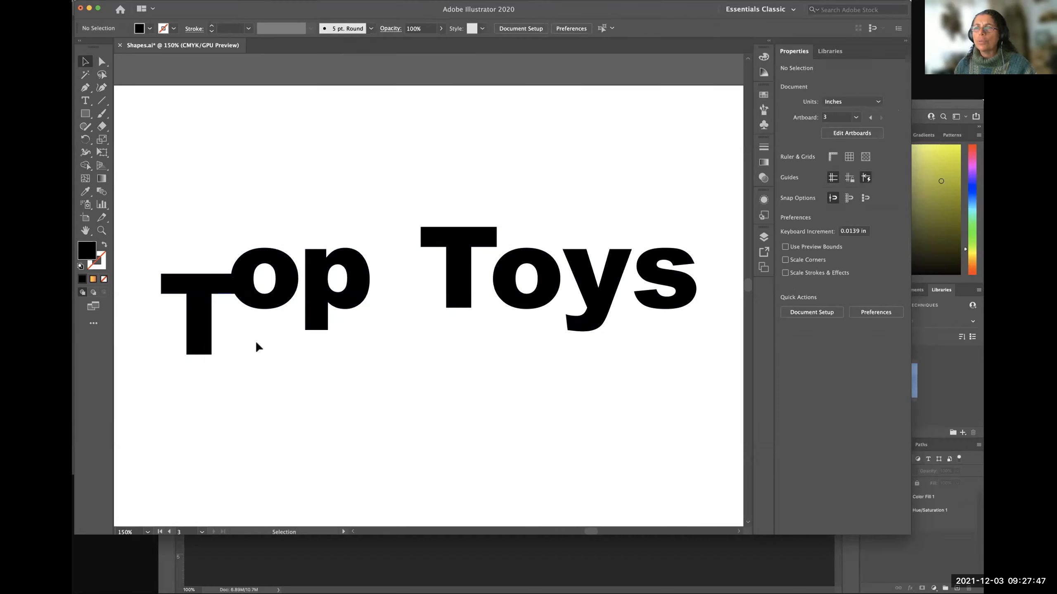
pyautogui.moveTo(227, 299); pyautogui.dragTo(313, 333)
pyautogui.click(299, 360)
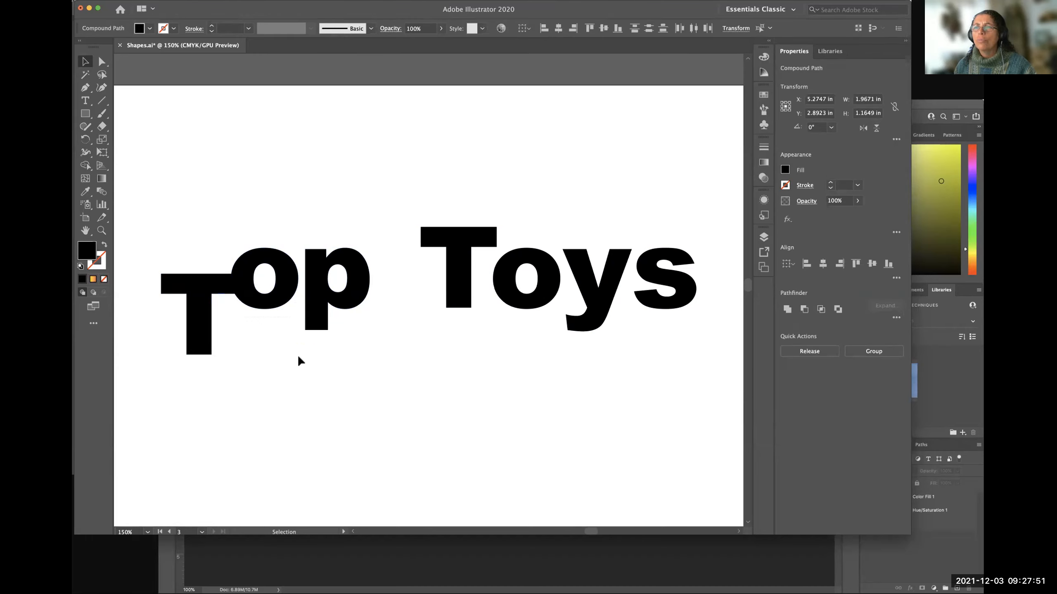
pyautogui.moveTo(236, 297); pyautogui.dragTo(226, 296)
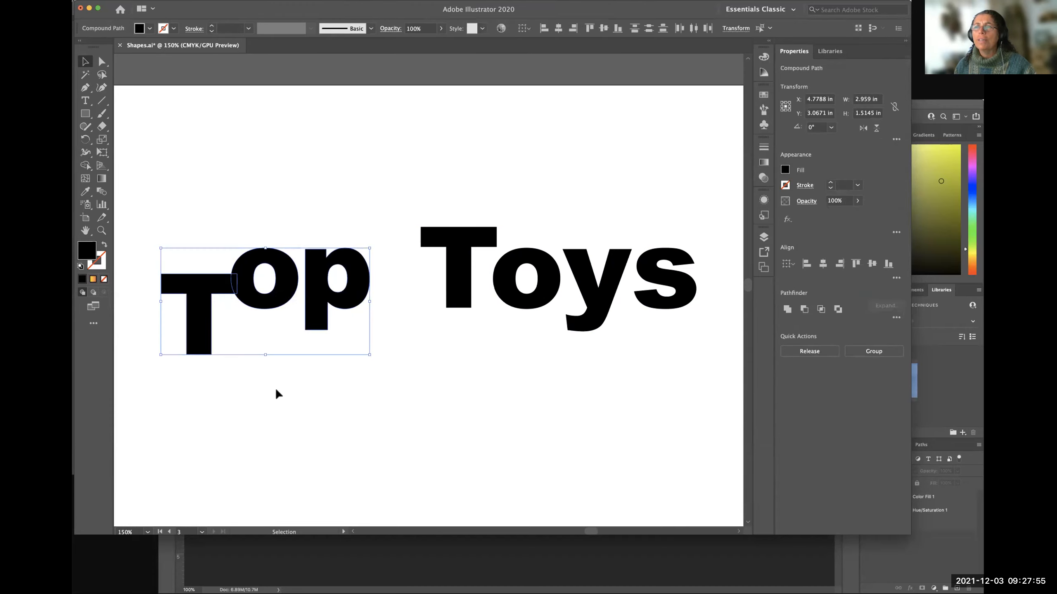
pyautogui.click(278, 394)
pyautogui.moveTo(137, 316); pyautogui.dragTo(714, 288)
pyautogui.click(542, 420)
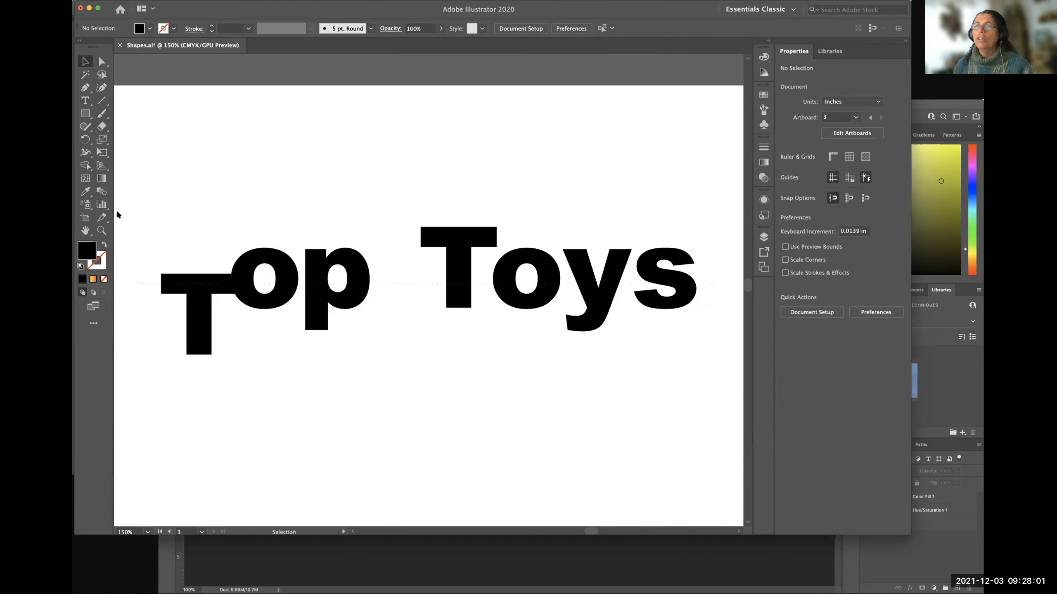
# Select all the Top Toys letters, group them into one object, and deselect the group.
pyautogui.moveTo(133, 177); pyautogui.dragTo(712, 413)
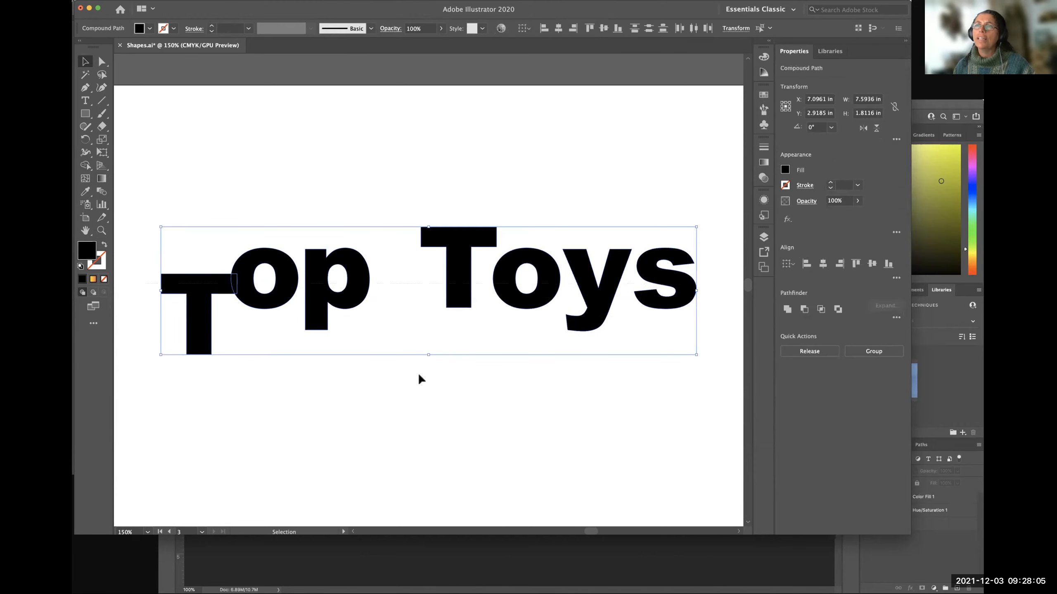
pyautogui.click(175, 0)
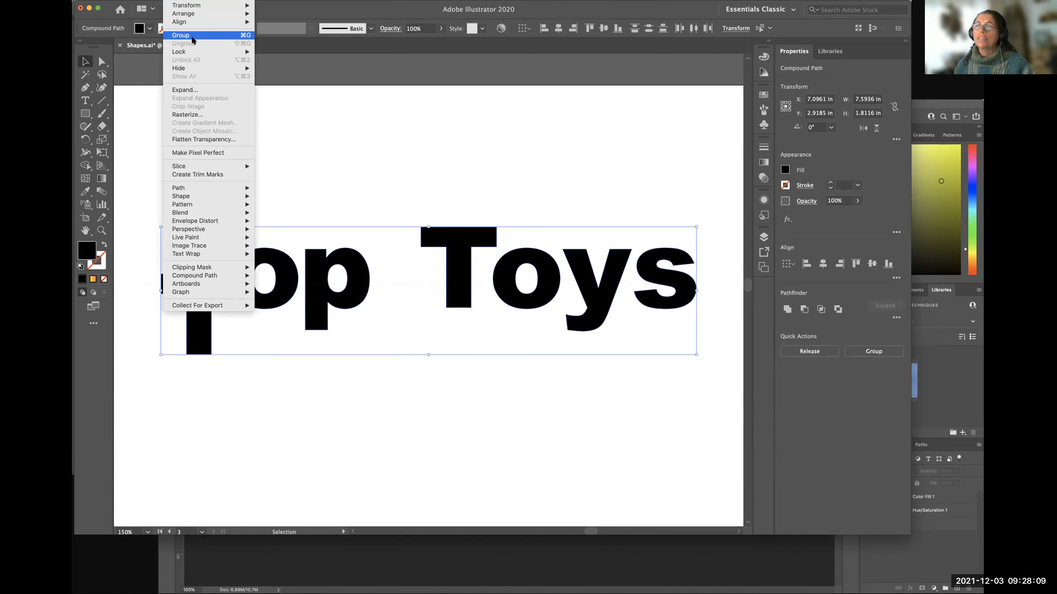
pyautogui.click(192, 36)
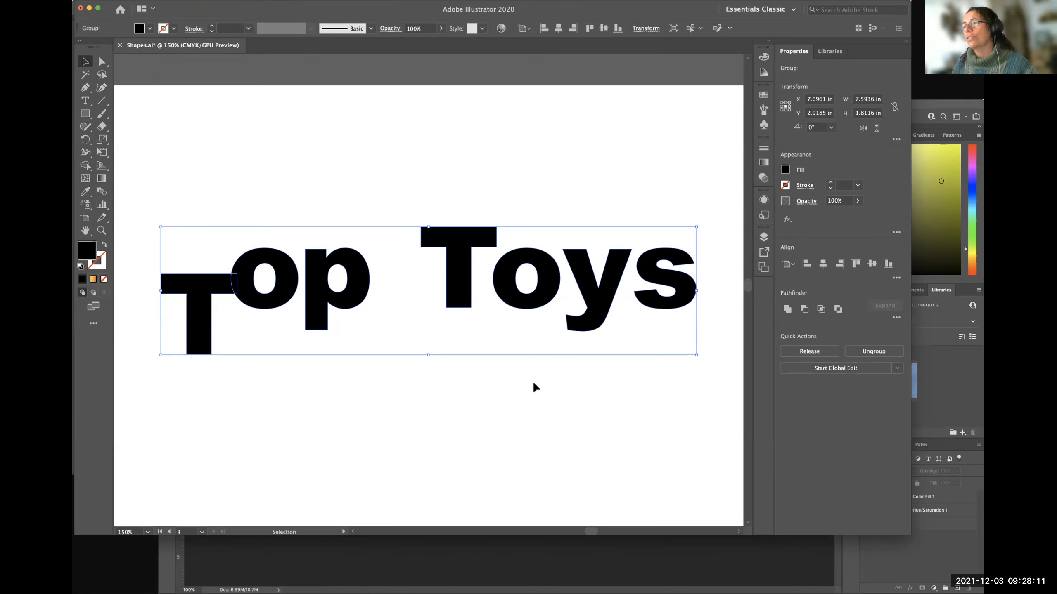
pyautogui.click(373, 411)
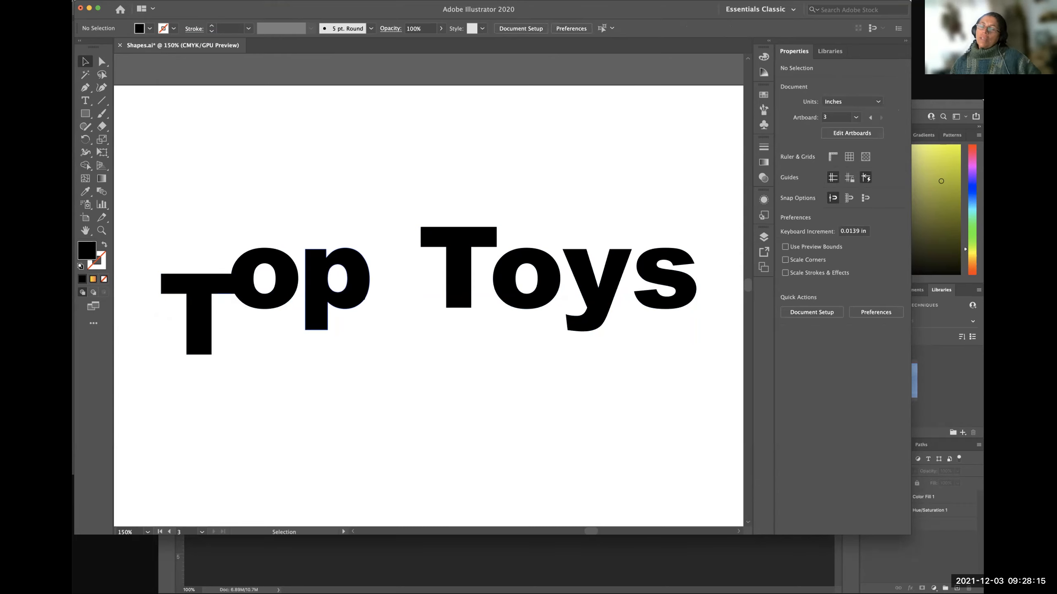
# Move the Top Toys group slightly right and up and nudge it down, to about X 7.18, Y 2.85 in.
pyautogui.moveTo(361, 293)
pyautogui.mouseDown()
pyautogui.moveTo(391, 250)
pyautogui.moveTo(367, 257)
pyautogui.moveTo(363, 293)
pyautogui.mouseUp()
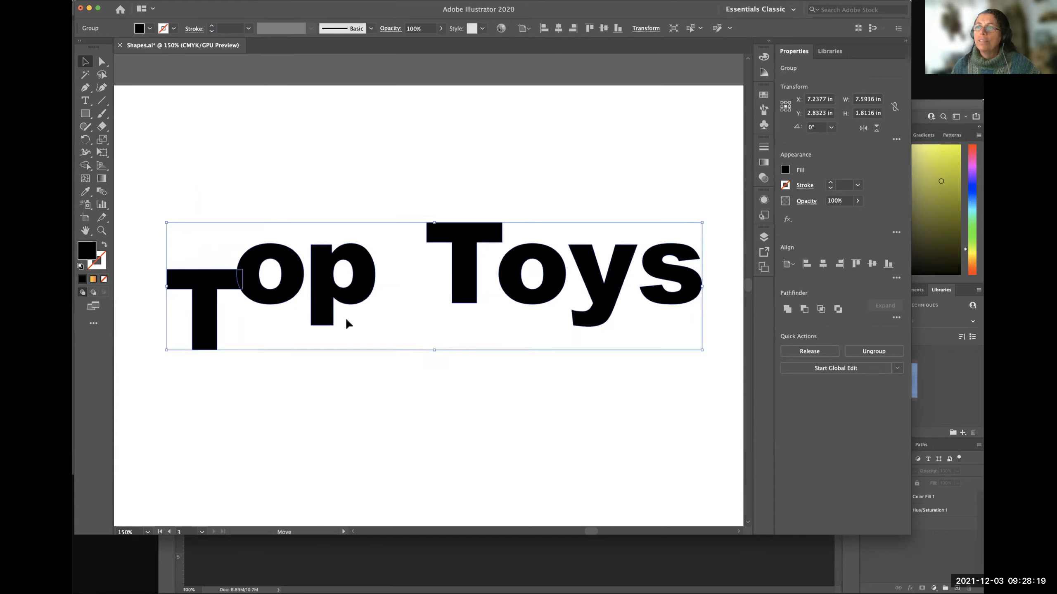
pyautogui.press('Down')
pyautogui.press('Down')
pyautogui.press('Down')
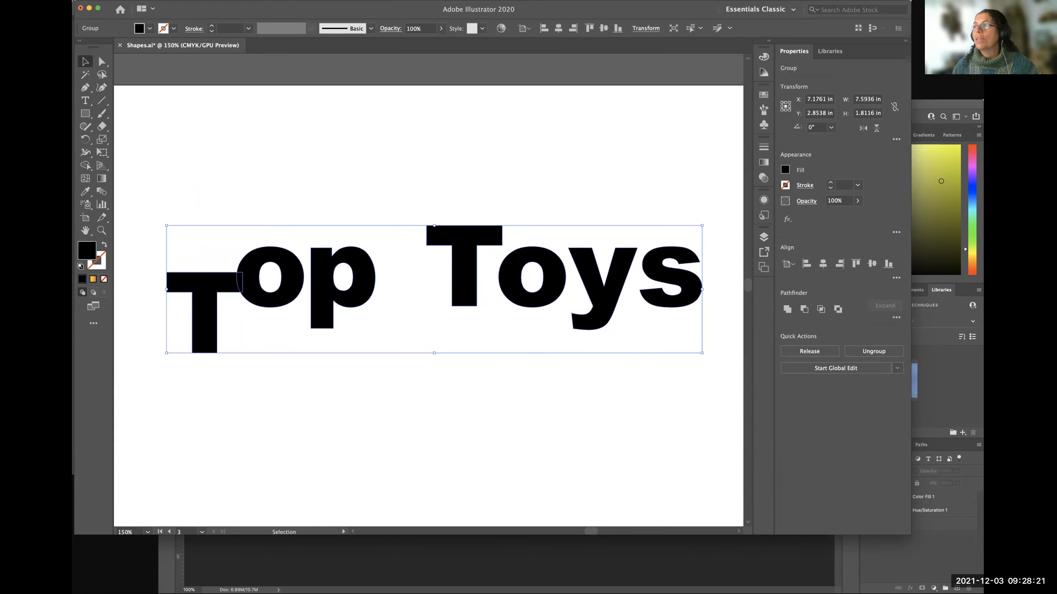
# Try CMYK Magenta, orange, teal, dark green and light green fills on the whole Top Toys group, settling on purple.
pyautogui.click(785, 169)
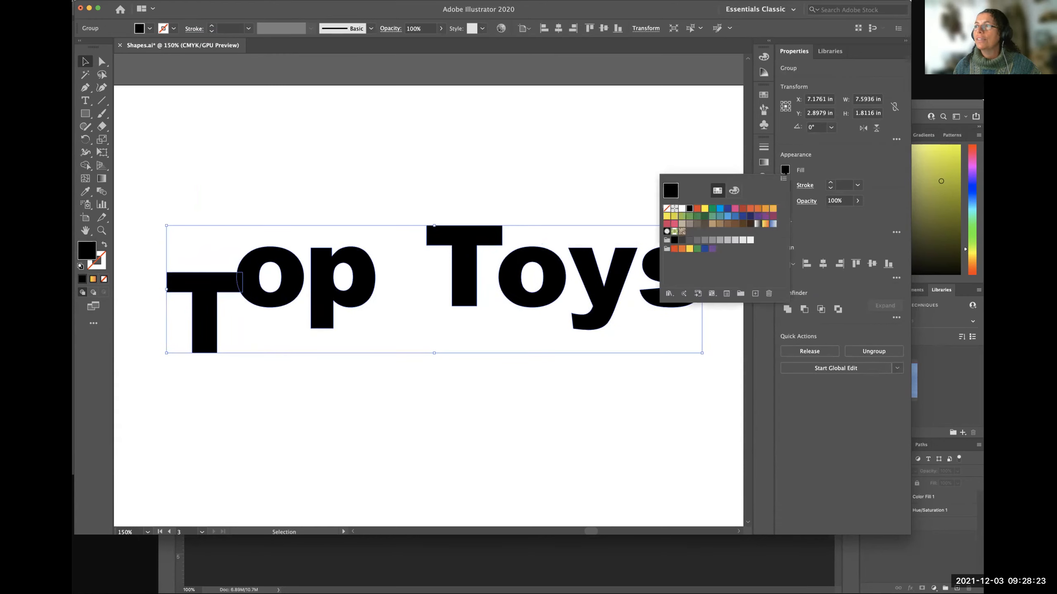
pyautogui.click(734, 209)
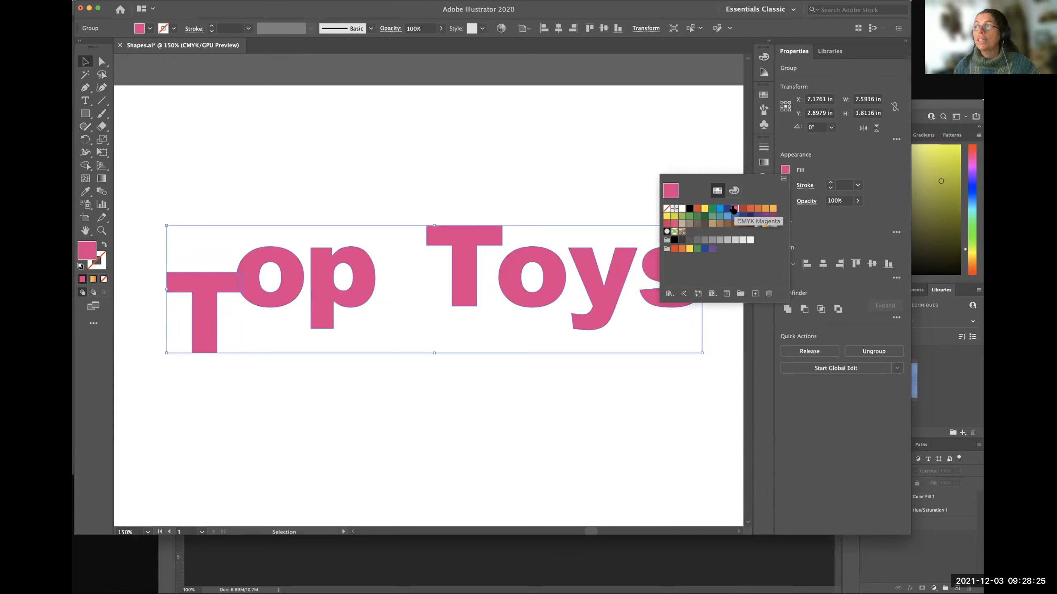
pyautogui.click(757, 209)
pyautogui.click(720, 216)
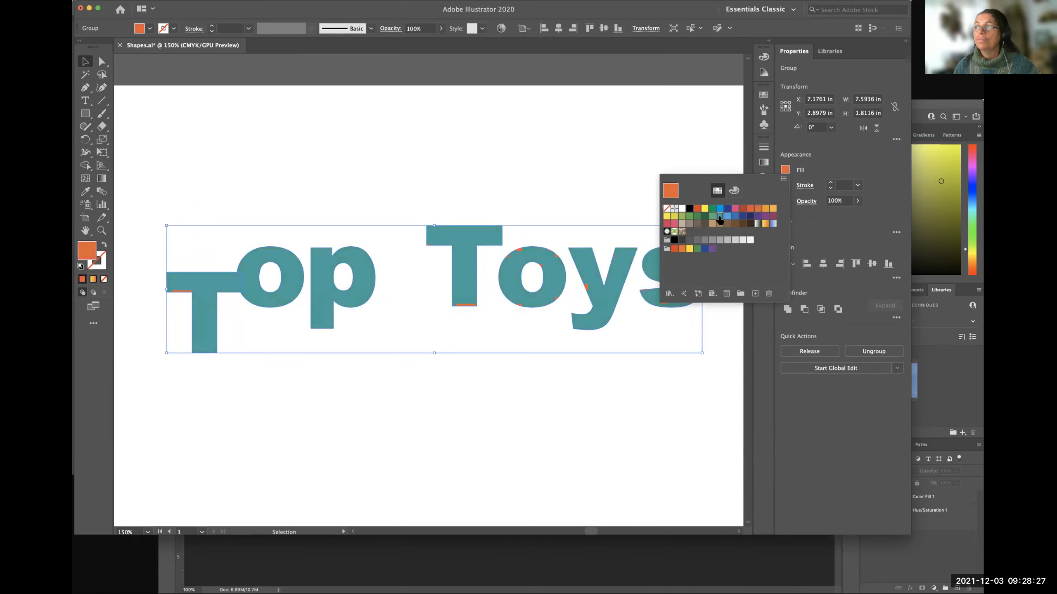
pyautogui.click(704, 216)
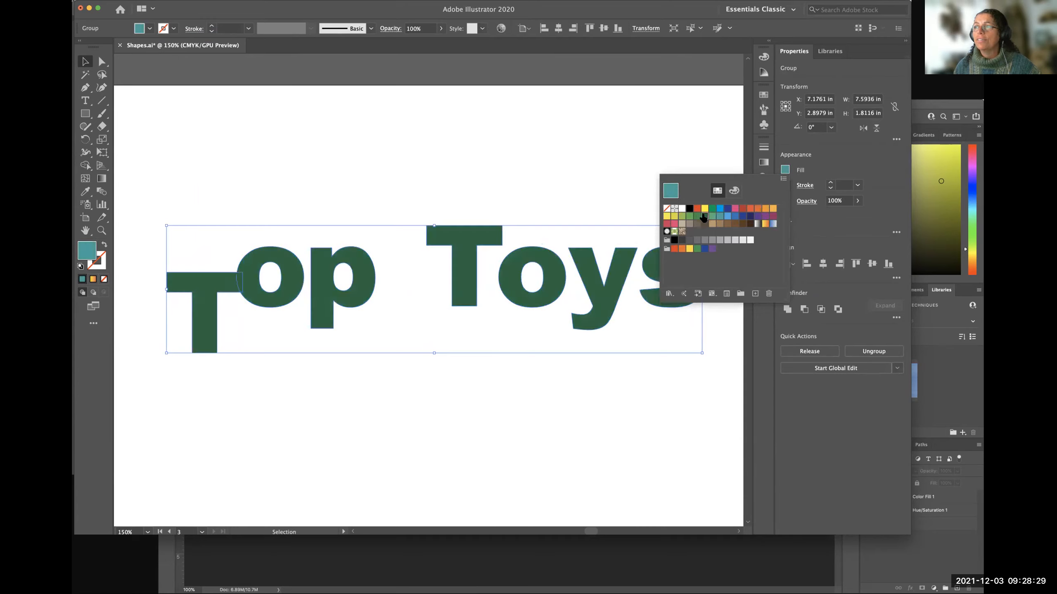
pyautogui.click(682, 216)
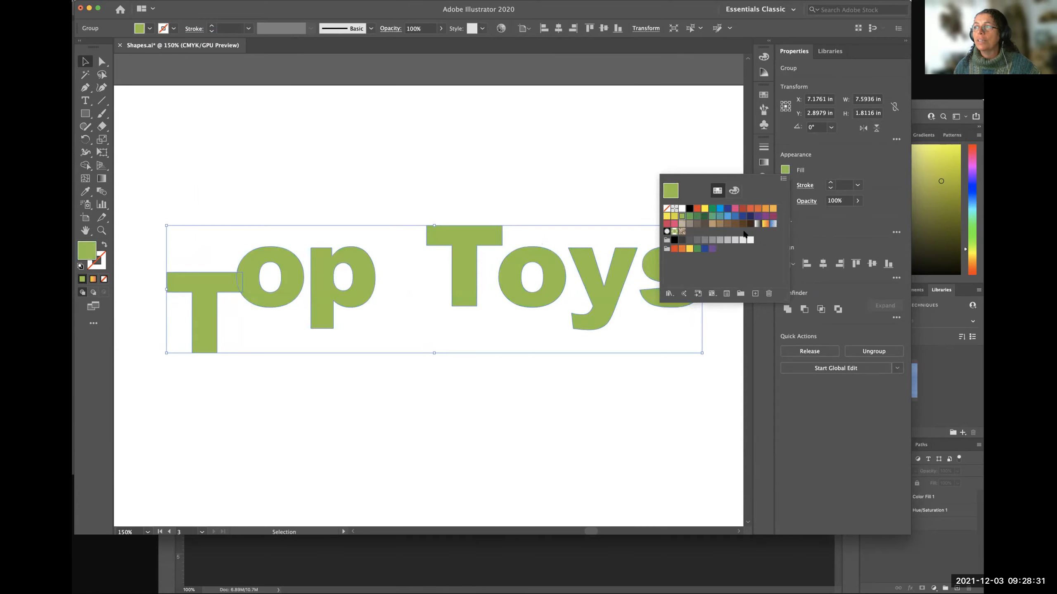
pyautogui.click(764, 215)
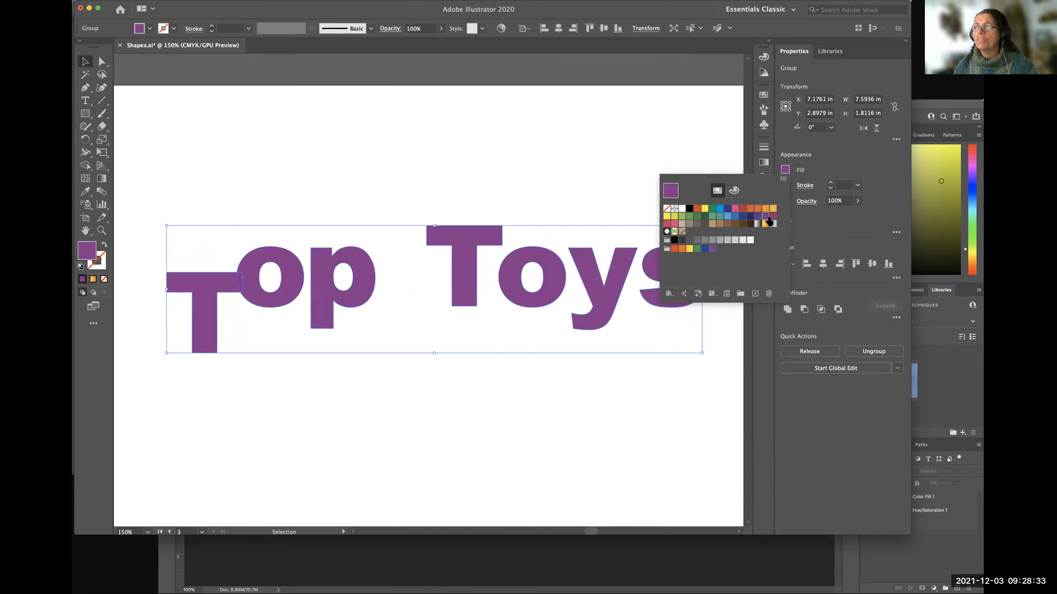
pyautogui.click(594, 185)
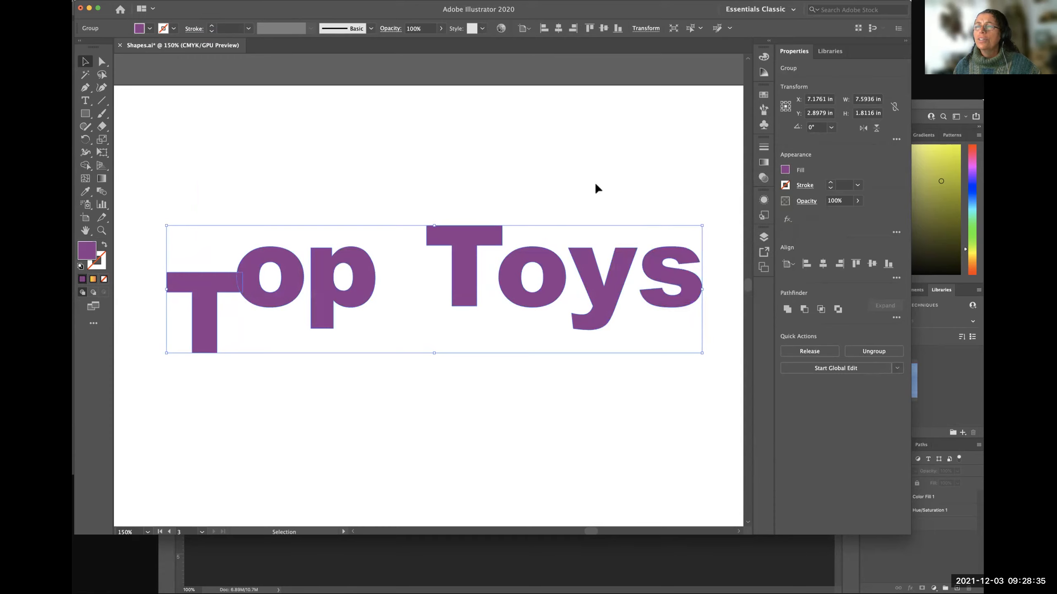
# Isolate the first T inside the group and move it slightly right and up, to about X 4.00, Y 3.16 in.
pyautogui.click(441, 383)
pyautogui.click(204, 291)
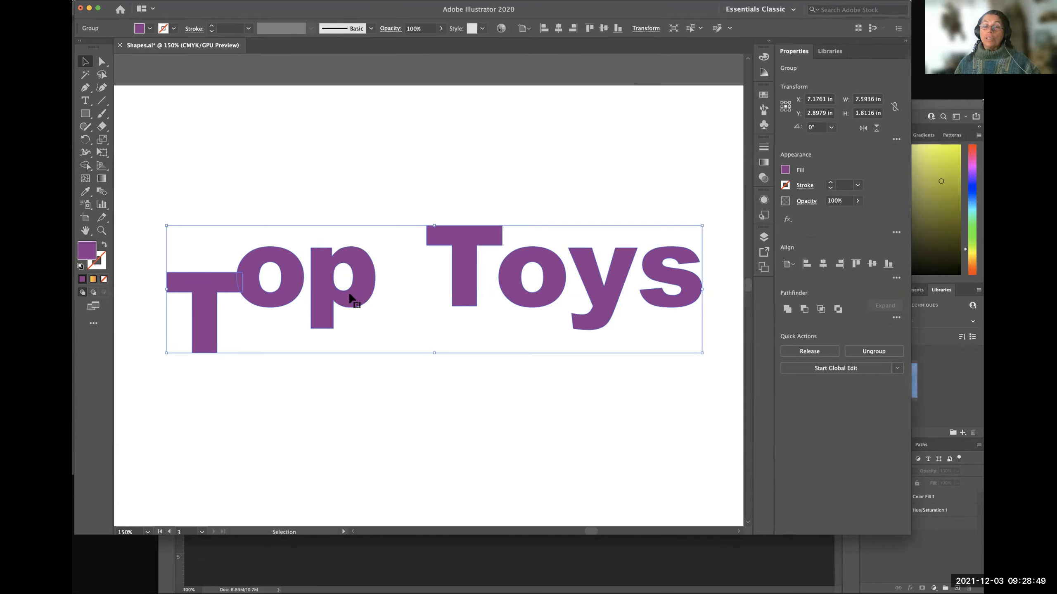
pyautogui.doubleClick(209, 285)
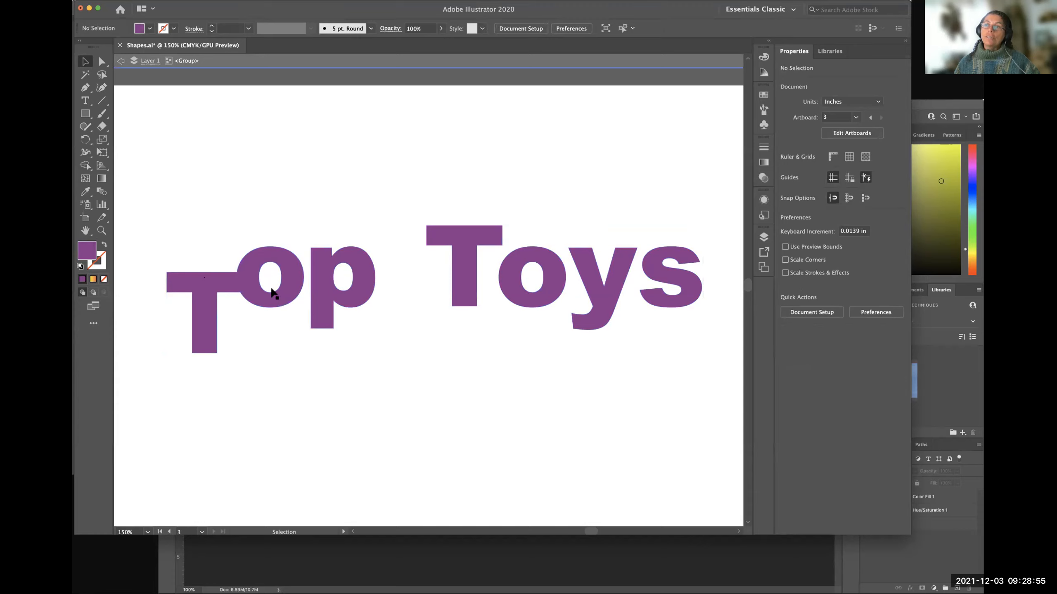
pyautogui.doubleClick(203, 288)
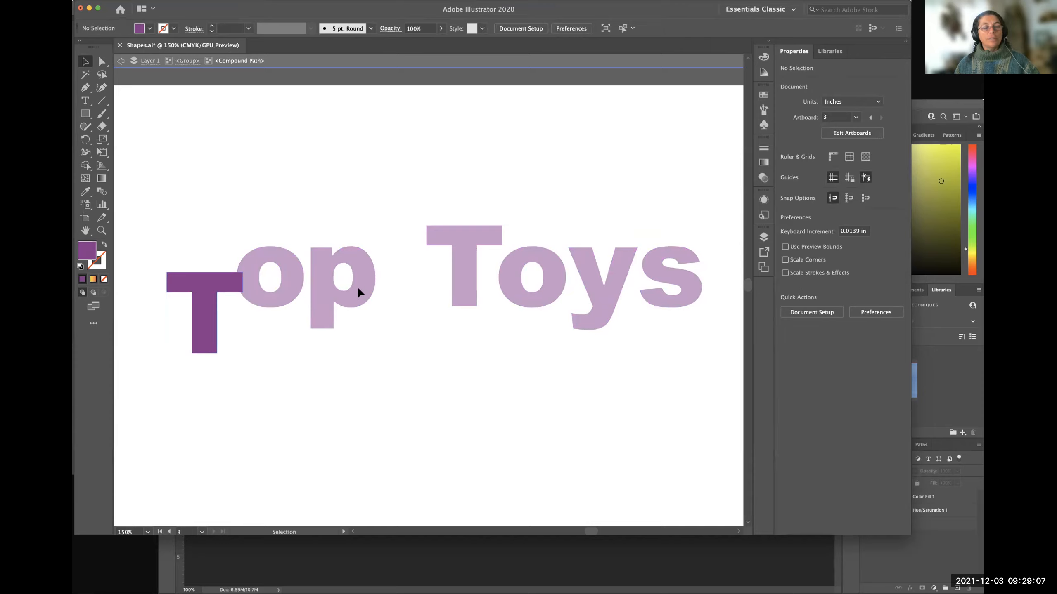
pyautogui.moveTo(197, 292); pyautogui.dragTo(215, 280)
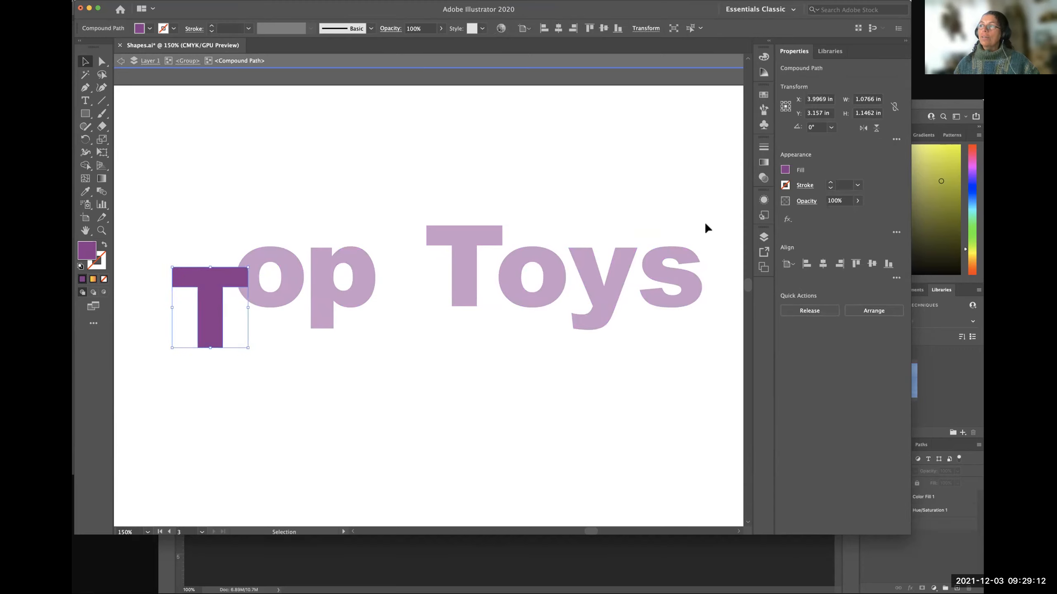
# Try violet and blue fills on the isolated T, settle on medium green, and exit isolation mode.
pyautogui.click(784, 170)
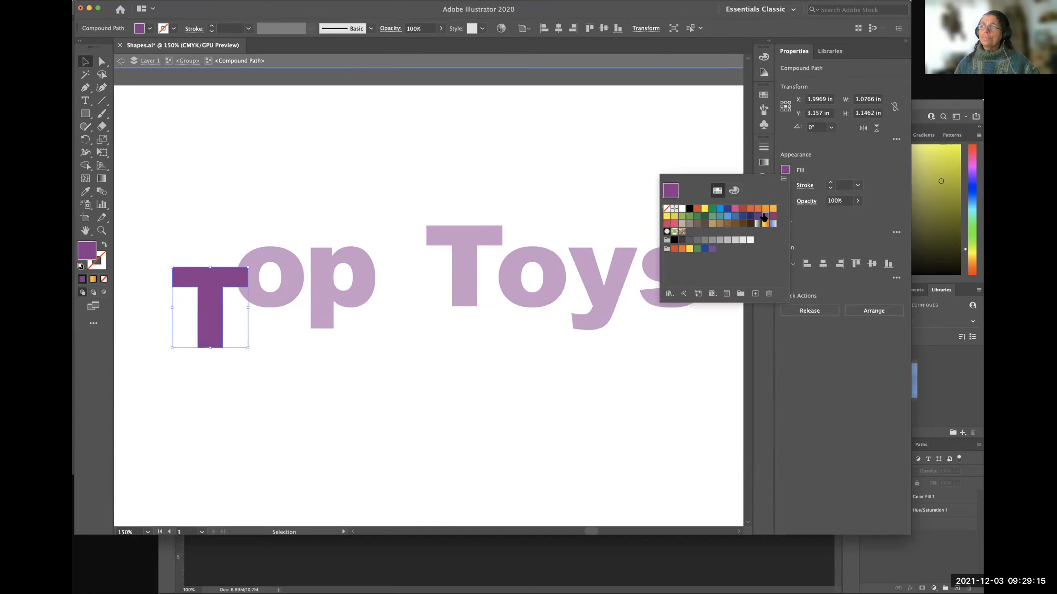
pyautogui.click(756, 217)
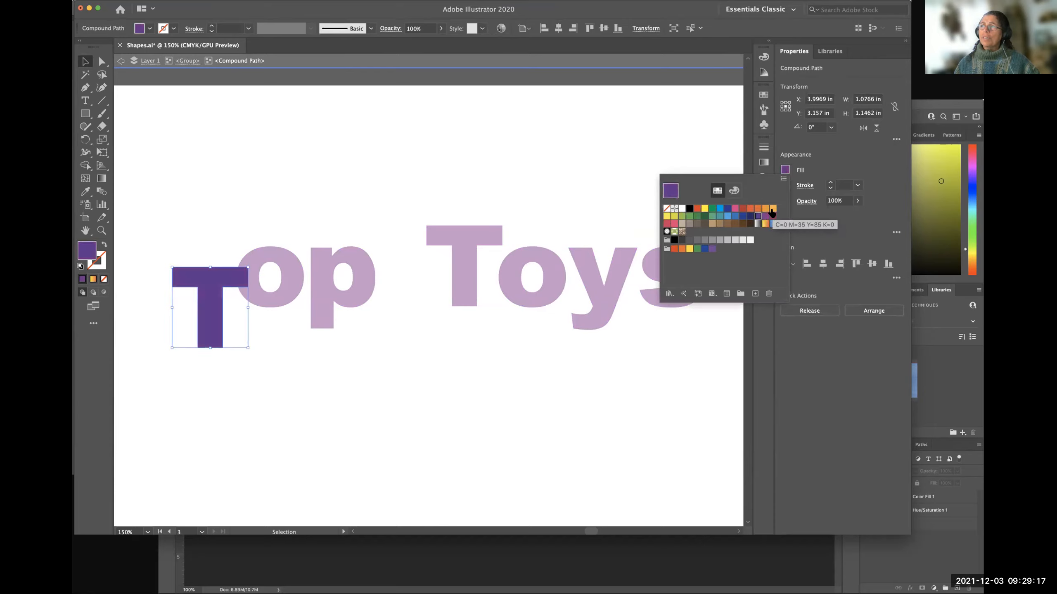
pyautogui.click(734, 216)
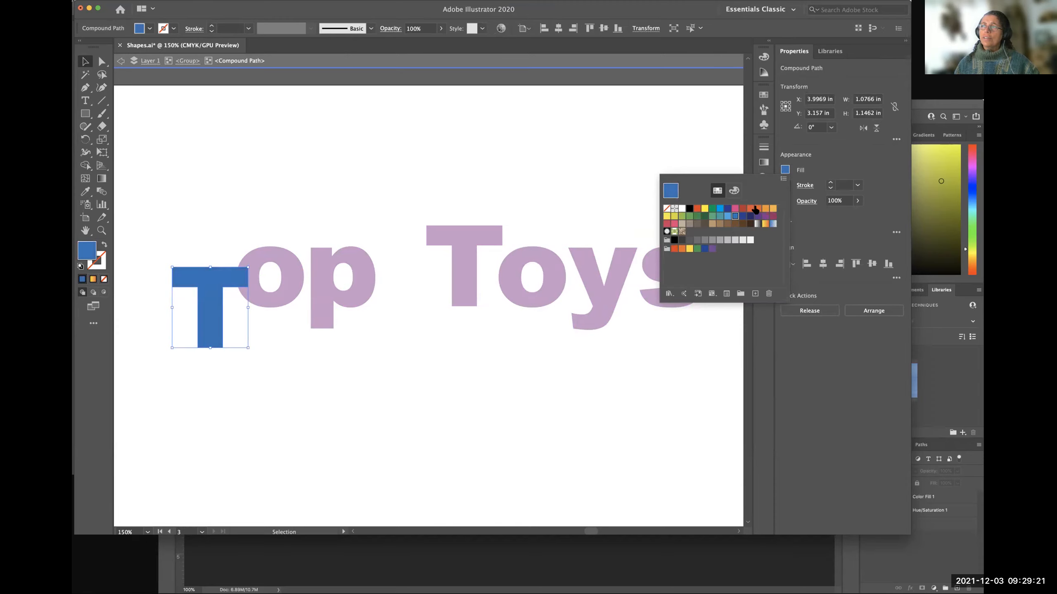
pyautogui.click(689, 217)
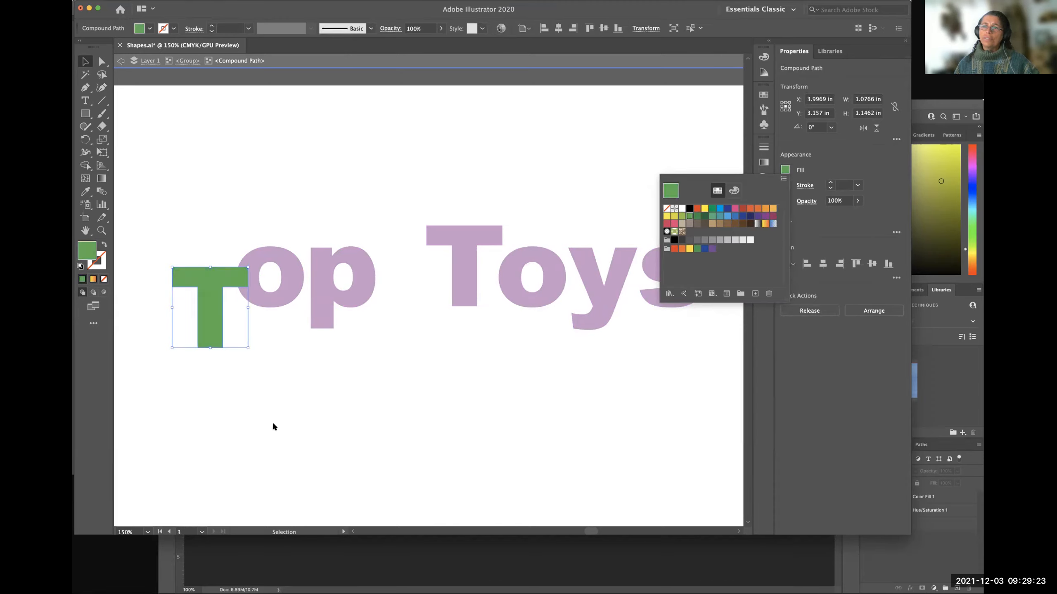
pyautogui.click(289, 295)
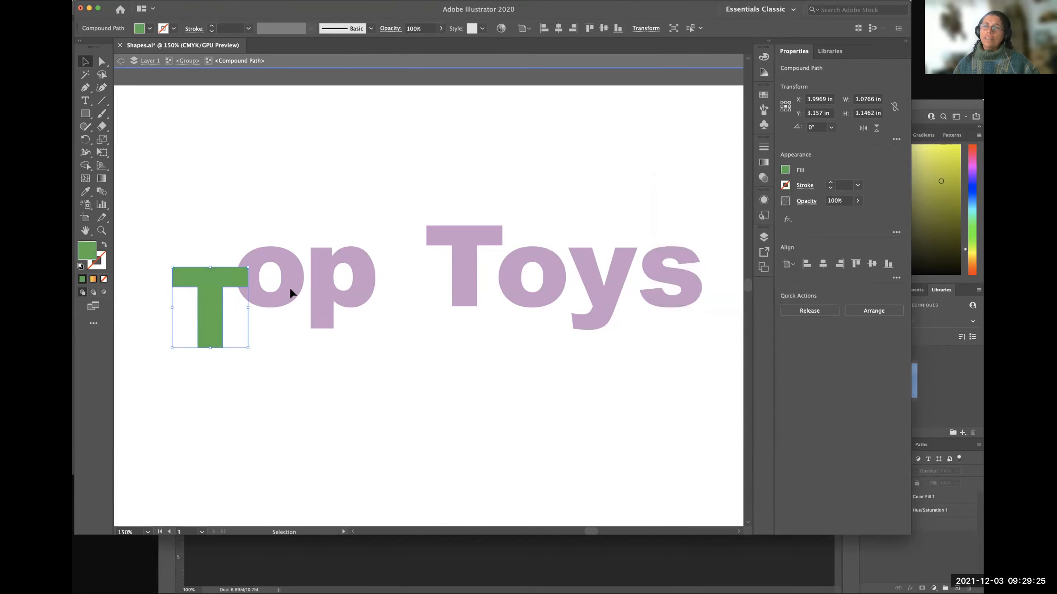
pyautogui.doubleClick(288, 283)
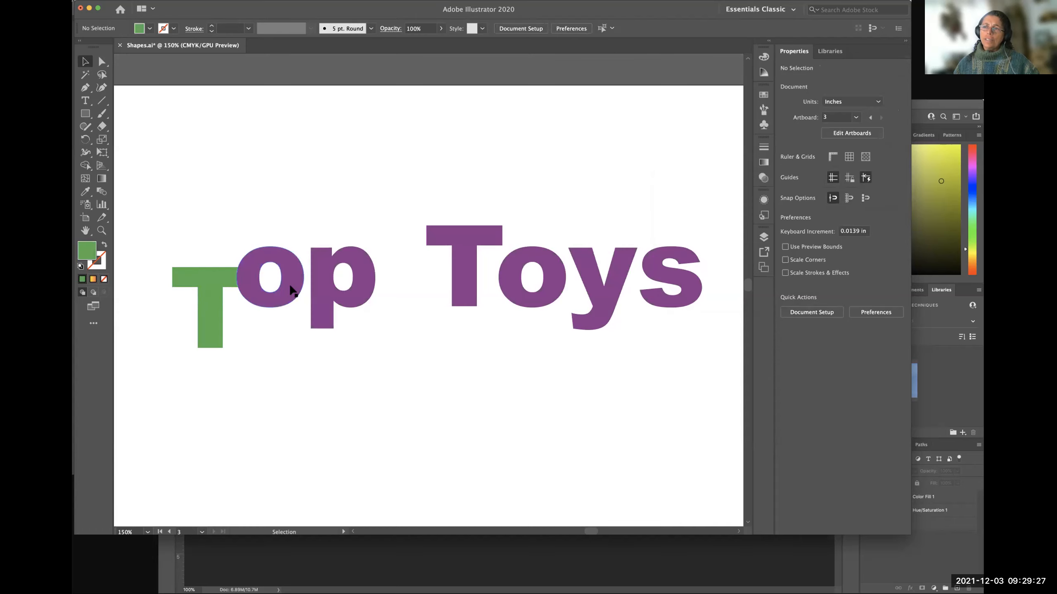
# Isolate the o of Top within the group, fill it with orange, and exit isolation mode.
pyautogui.doubleClick(288, 279)
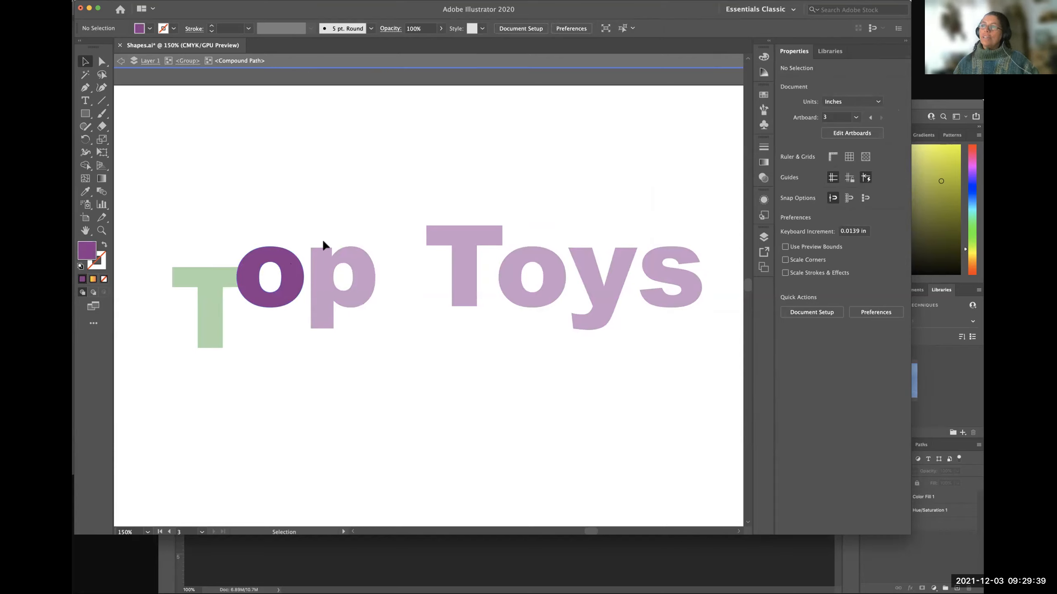
pyautogui.click(266, 271)
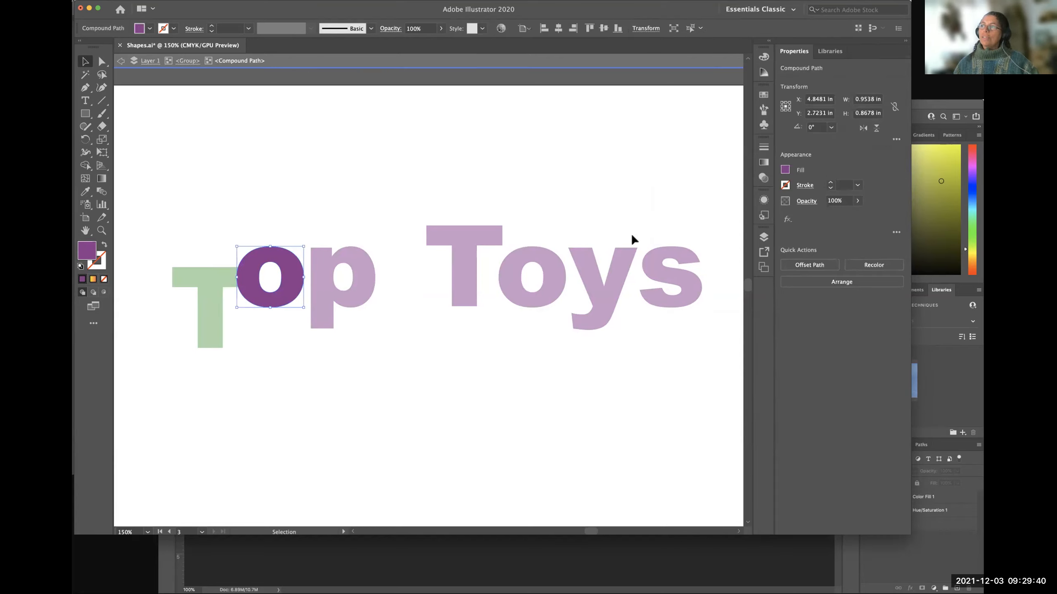
pyautogui.click(784, 170)
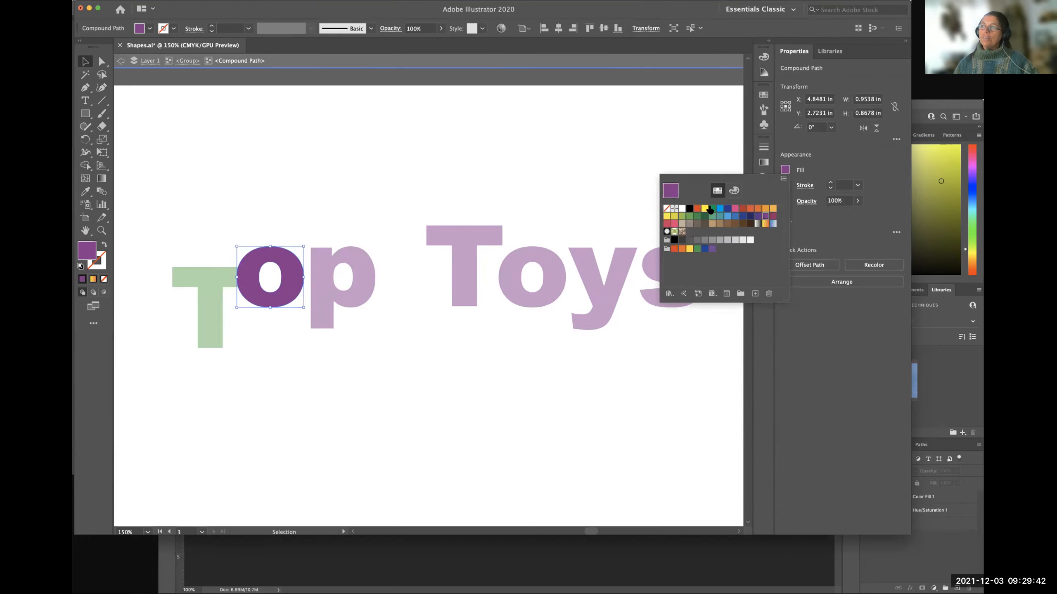
pyautogui.click(756, 208)
pyautogui.click(360, 299)
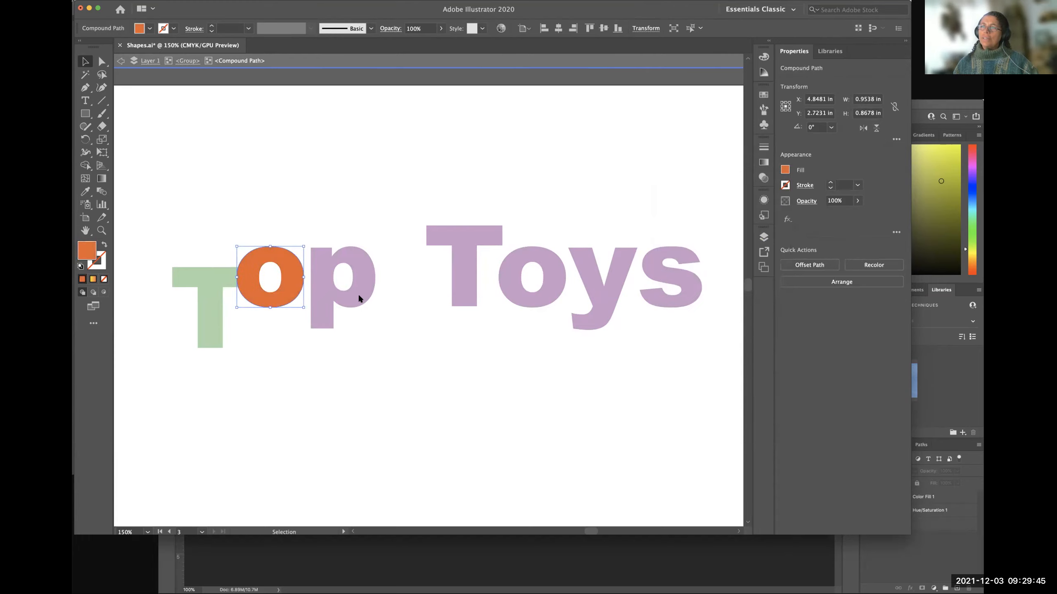
pyautogui.press('Escape')
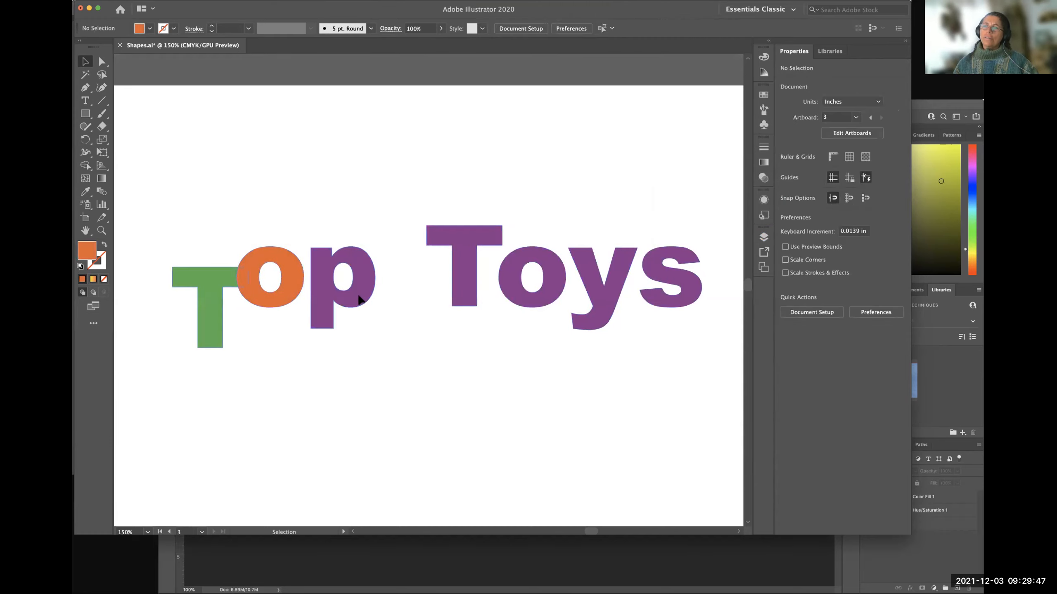
# Isolate the p of Top, show its entry in the layer list, and reselect the letter.
pyautogui.doubleClick(358, 299)
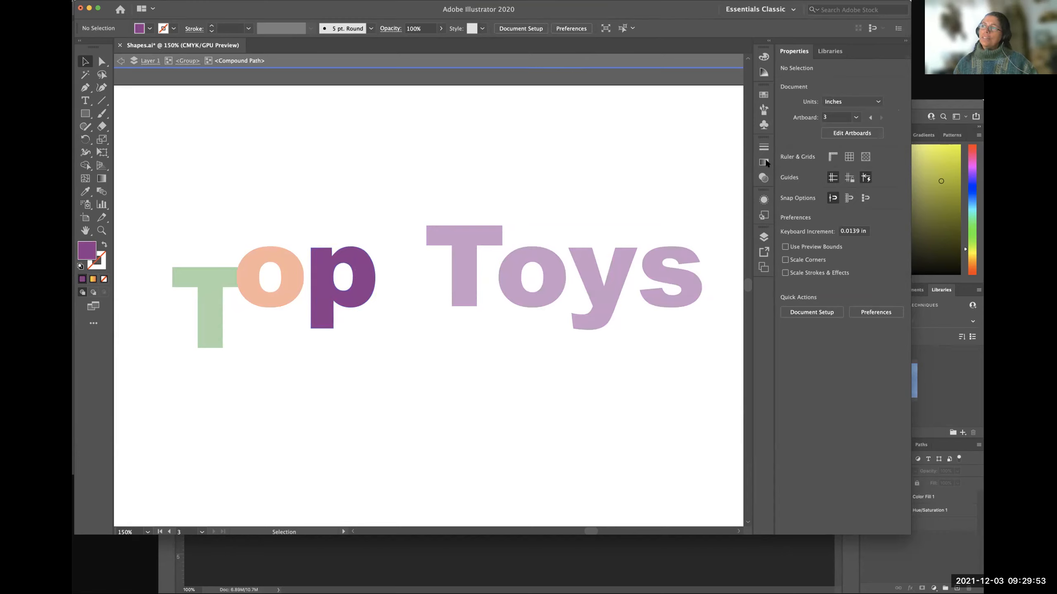
pyautogui.click(363, 270)
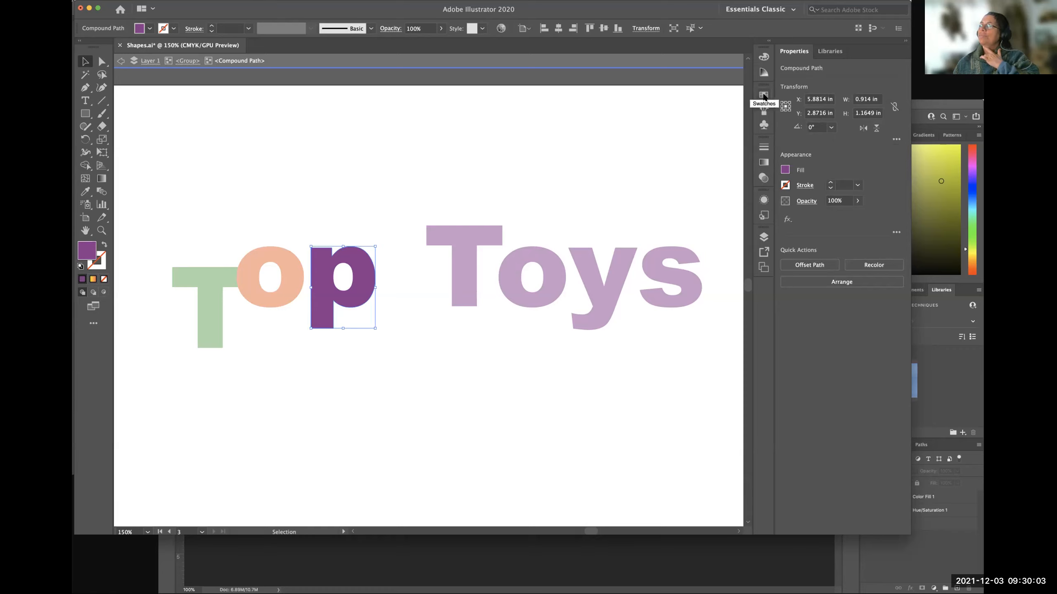
pyautogui.click(763, 236)
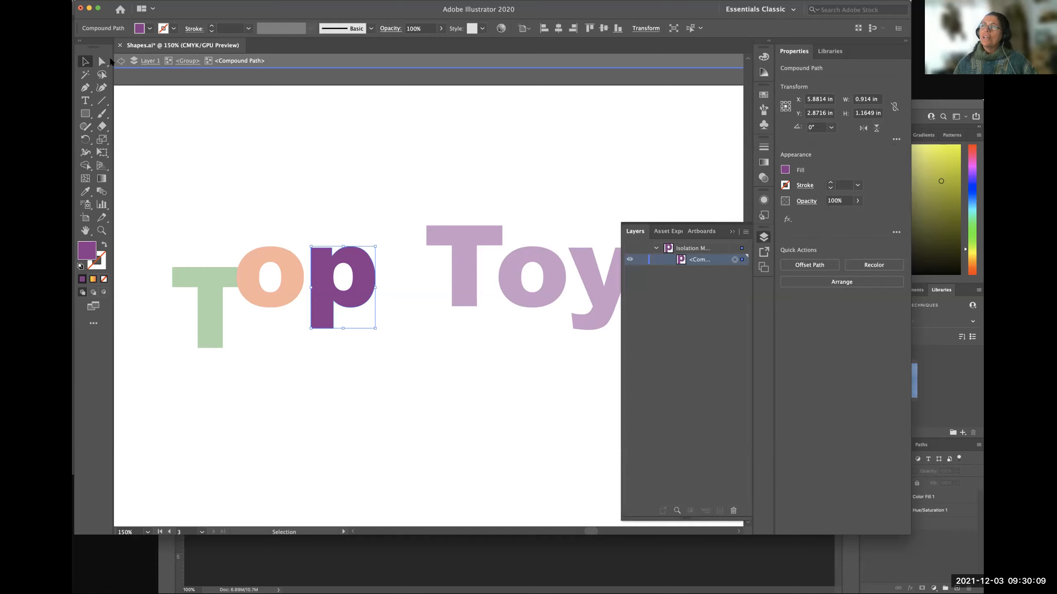
pyautogui.click(384, 262)
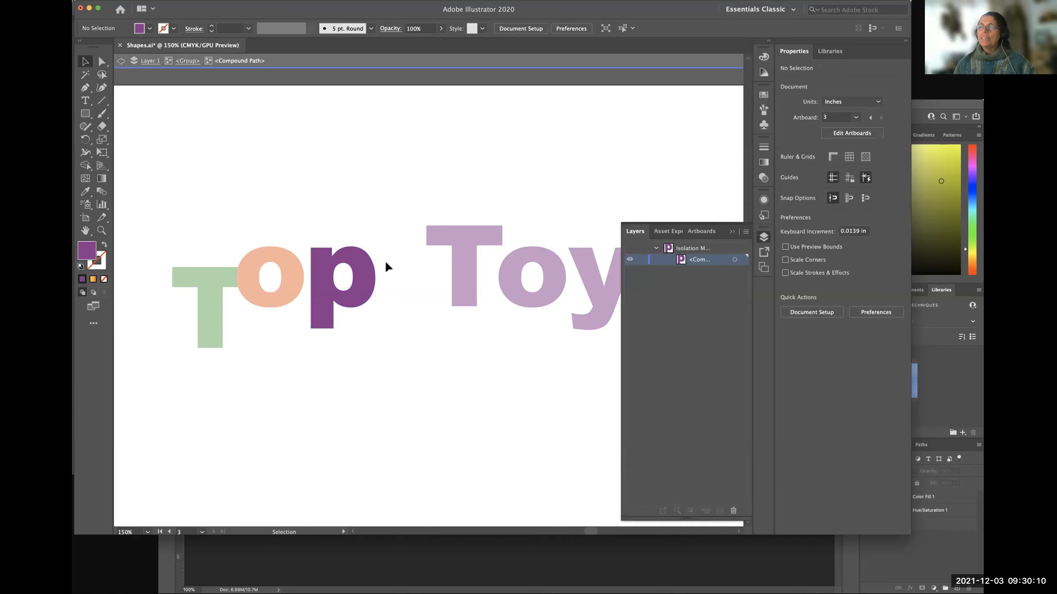
pyautogui.click(362, 271)
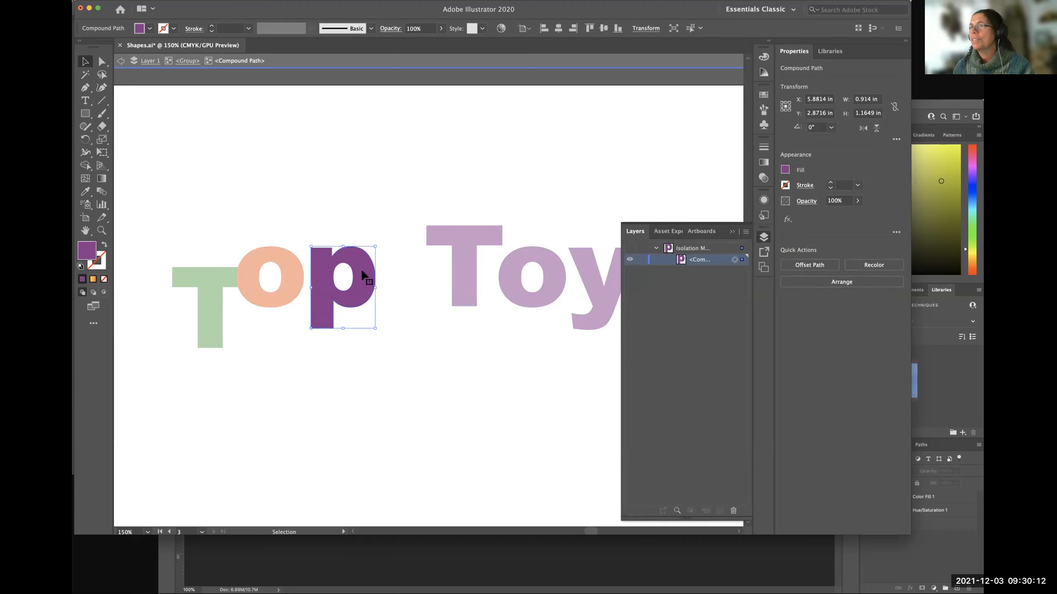
# Fill the isolated p with bright blue, hide the layer list, and exit isolation mode.
pyautogui.click(786, 170)
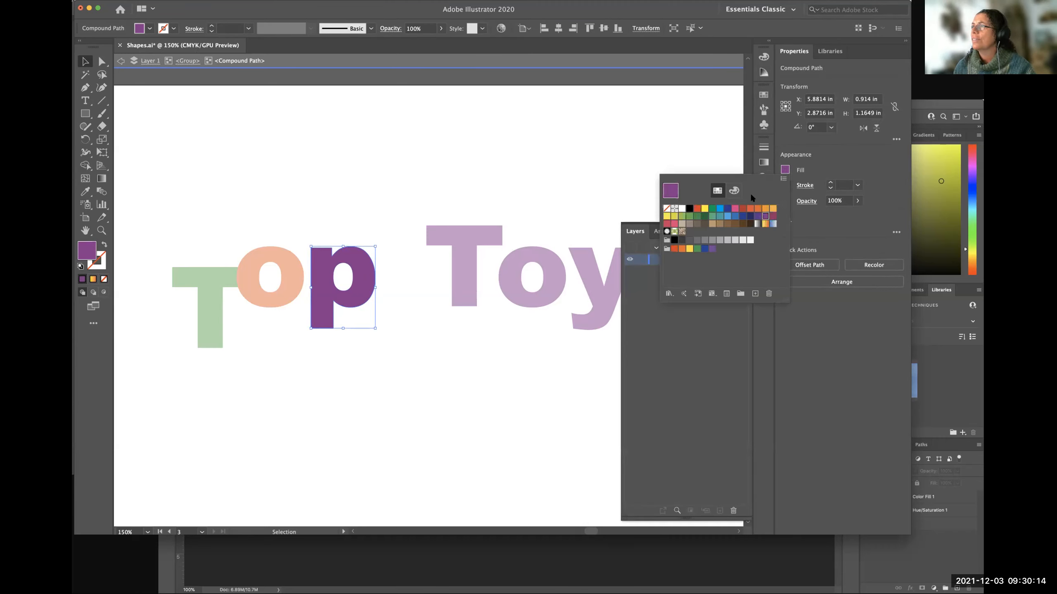
pyautogui.click(718, 209)
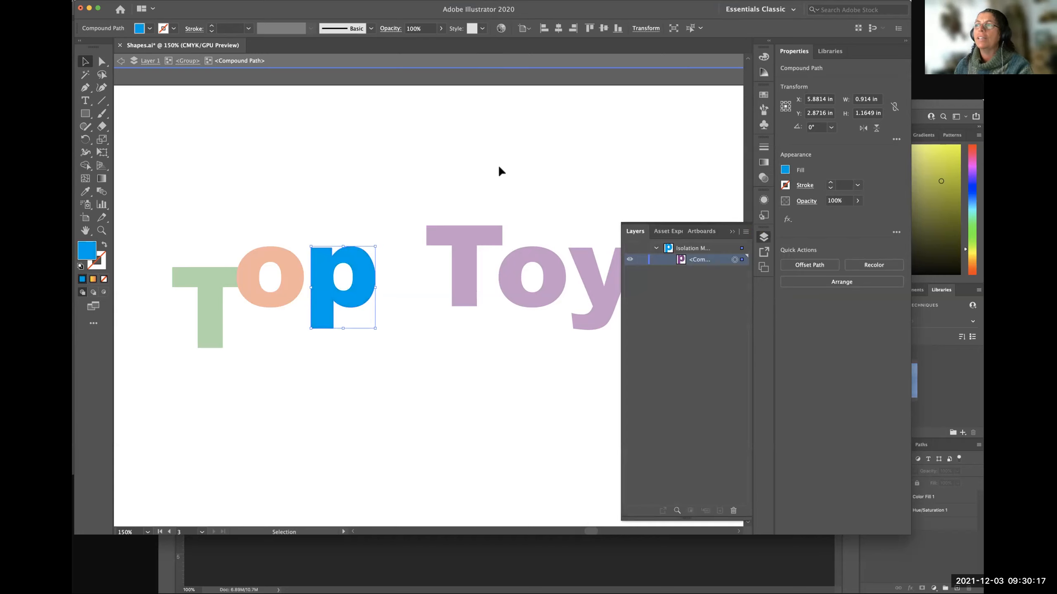
pyautogui.click(731, 231)
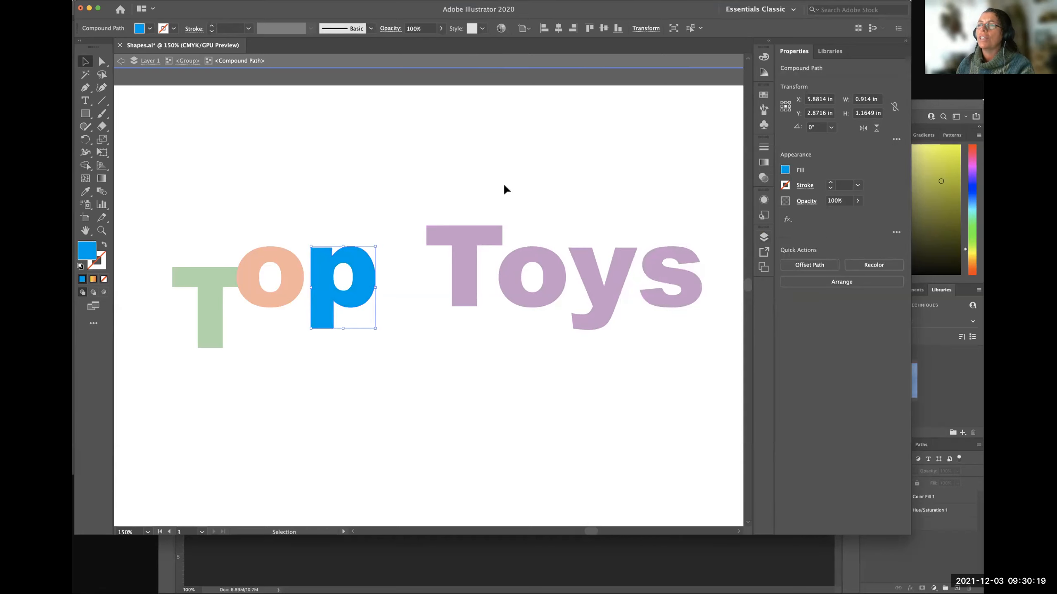
pyautogui.doubleClick(503, 183)
pyautogui.click(427, 401)
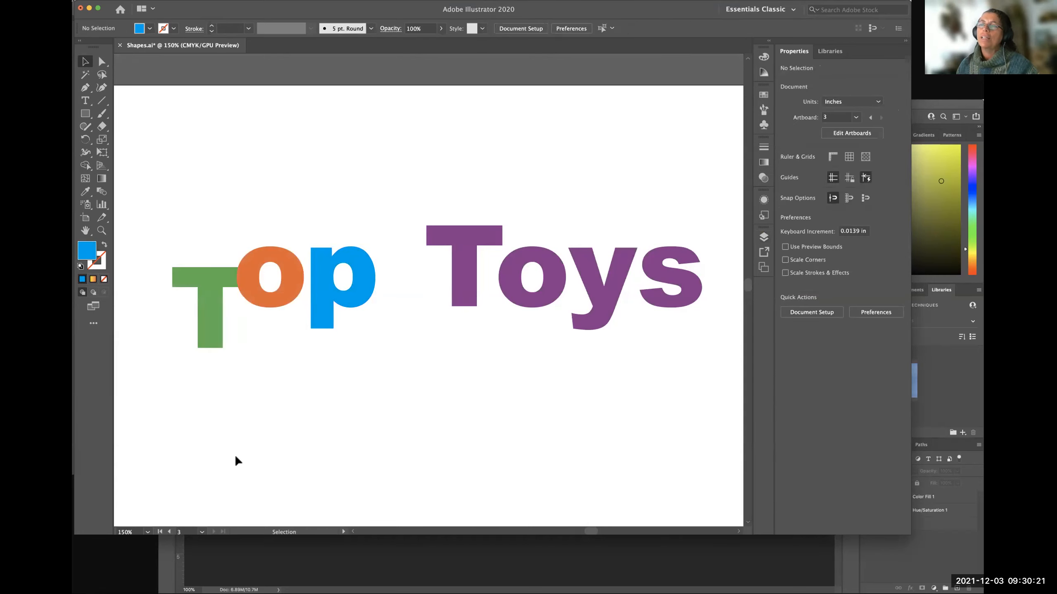
# Move the multicoloured Top Toys group as one object left and slightly up, to about X 6.80, Y 2.72 in.
pyautogui.moveTo(359, 286); pyautogui.dragTo(364, 329)
pyautogui.press('super+z')
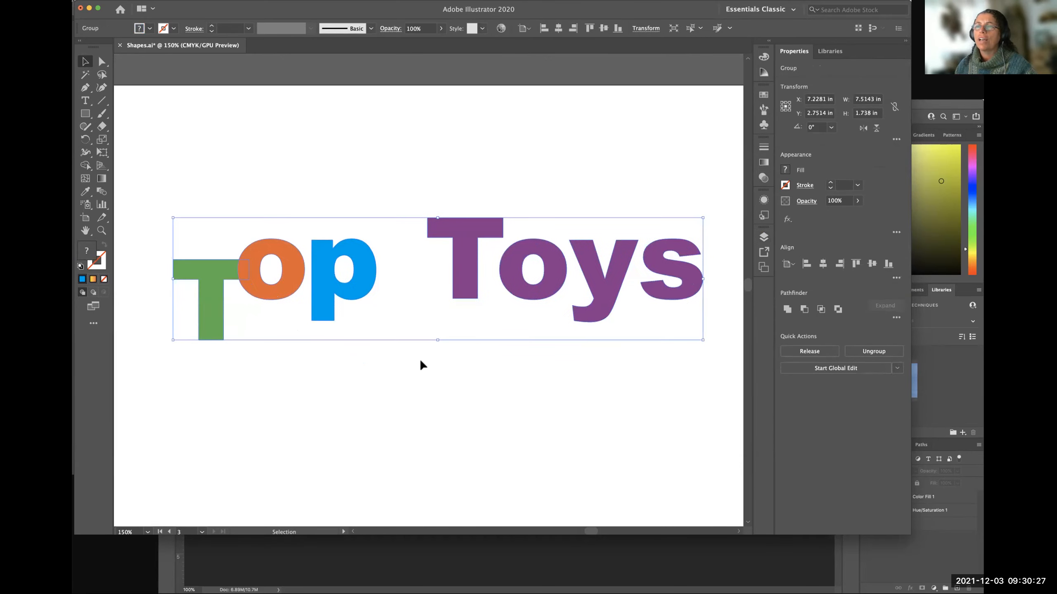
pyautogui.click(380, 376)
pyautogui.click(359, 285)
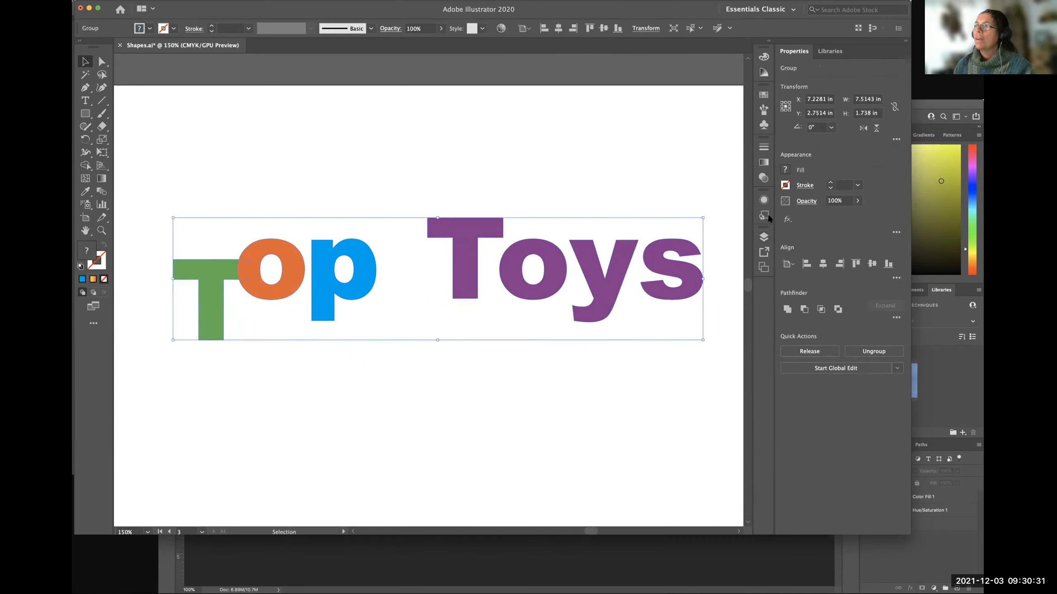
pyautogui.moveTo(651, 247); pyautogui.dragTo(628, 247)
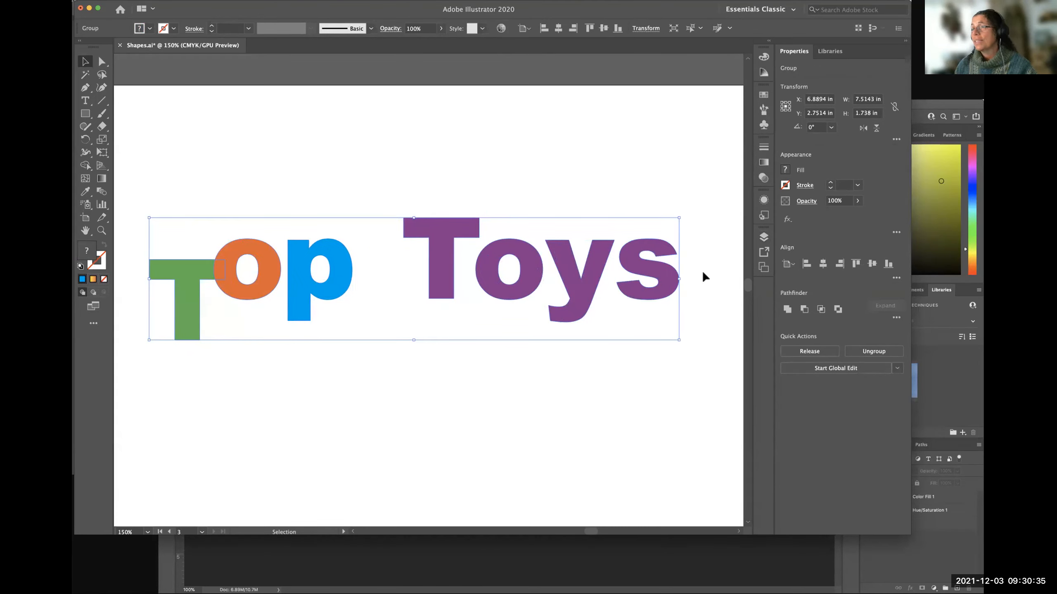
pyautogui.click(701, 270)
pyautogui.moveTo(343, 278); pyautogui.dragTo(336, 275)
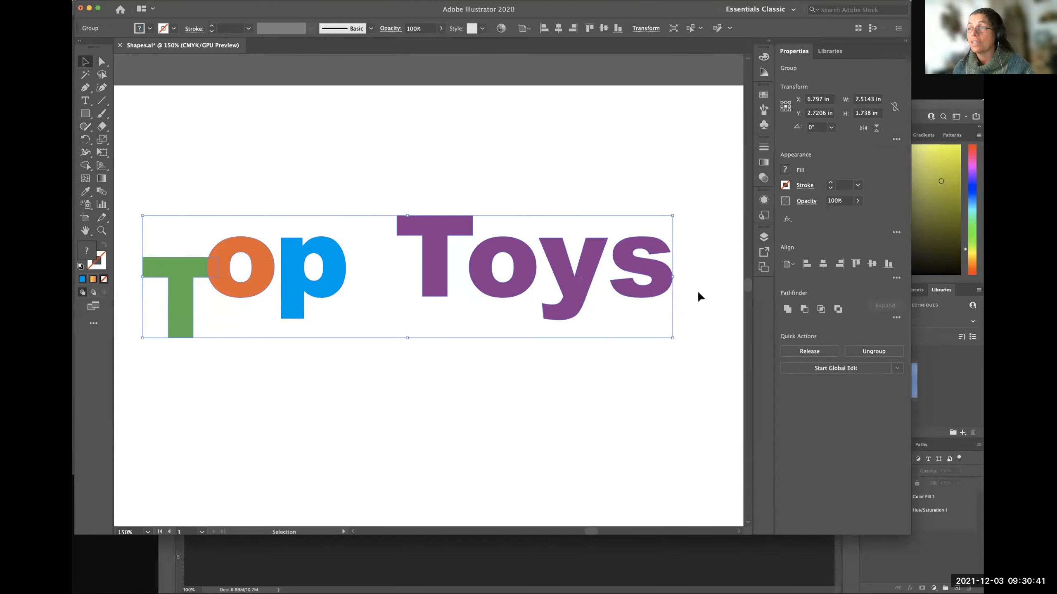
# Move the Top Toys group slightly upward, deselect it, and briefly show and hide the layer list.
pyautogui.moveTo(657, 271); pyautogui.dragTo(660, 251)
pyautogui.click(711, 314)
pyautogui.click(763, 238)
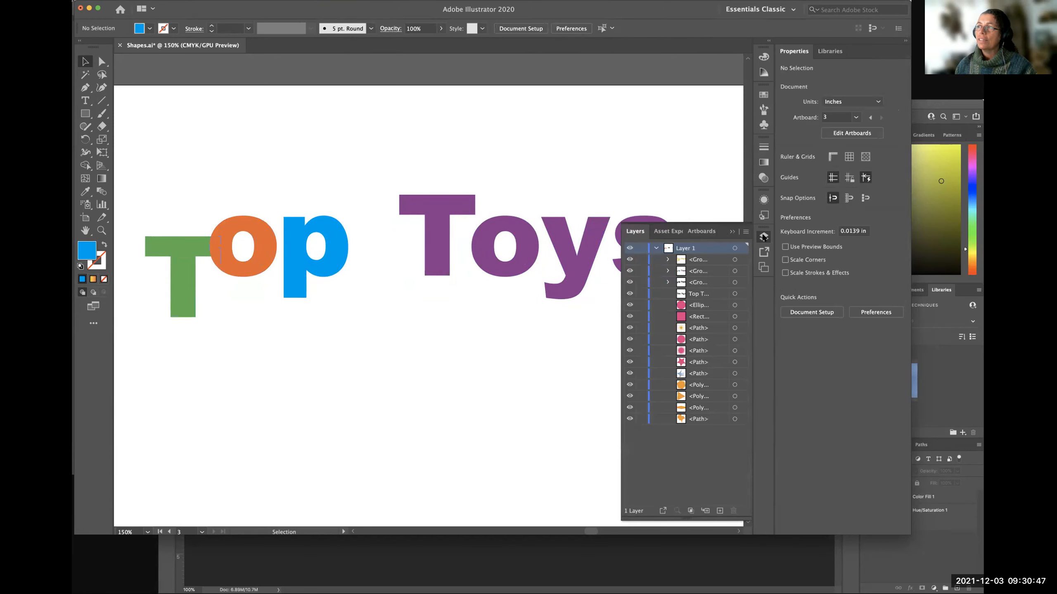
pyautogui.click(764, 237)
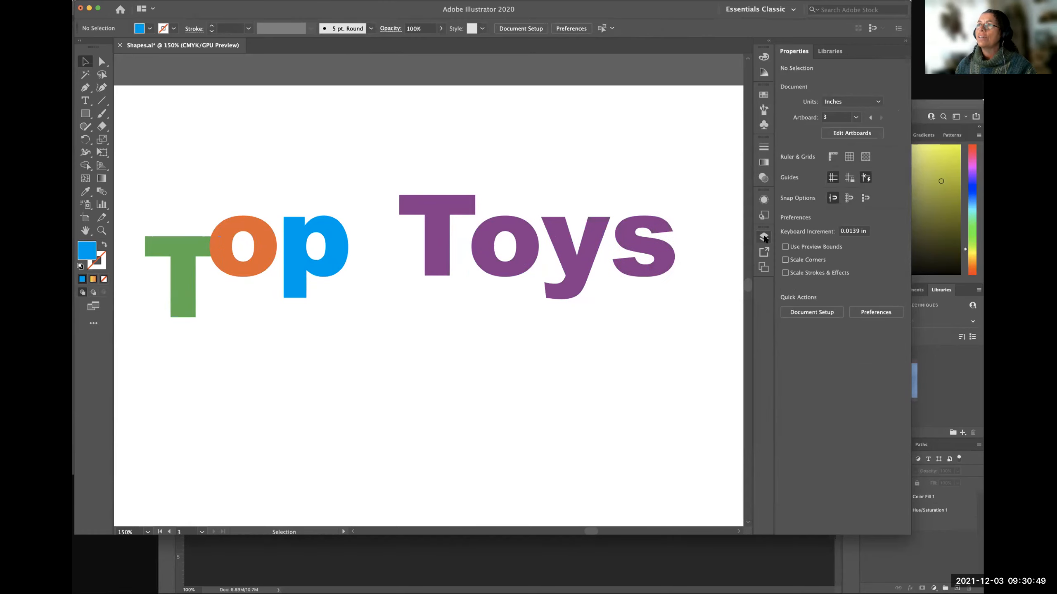
# Show the layer list again and check that Layers is enabled among the available windows.
pyautogui.click(298, 1)
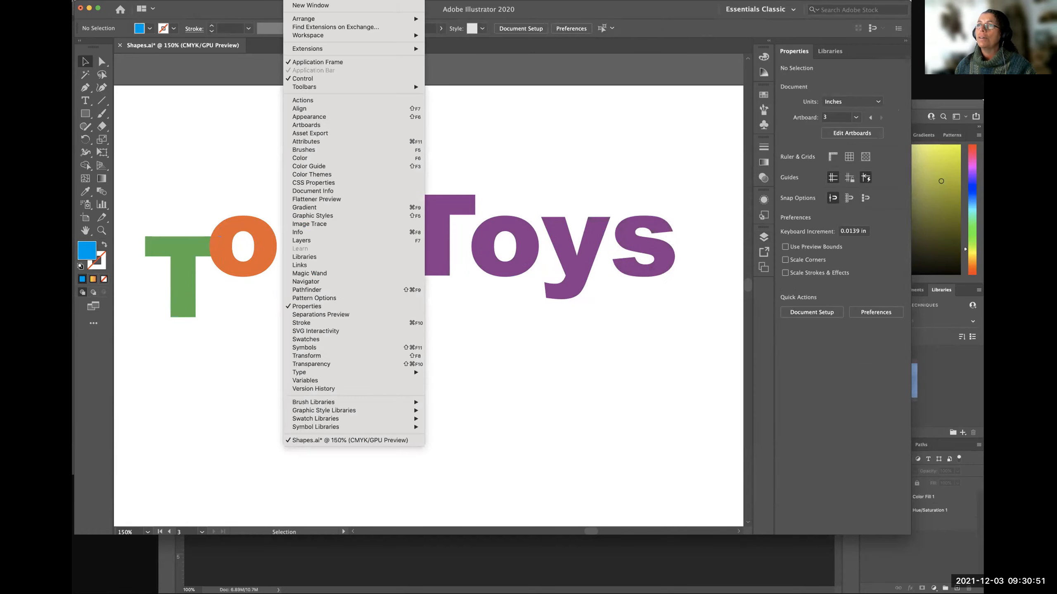
pyautogui.click(316, 241)
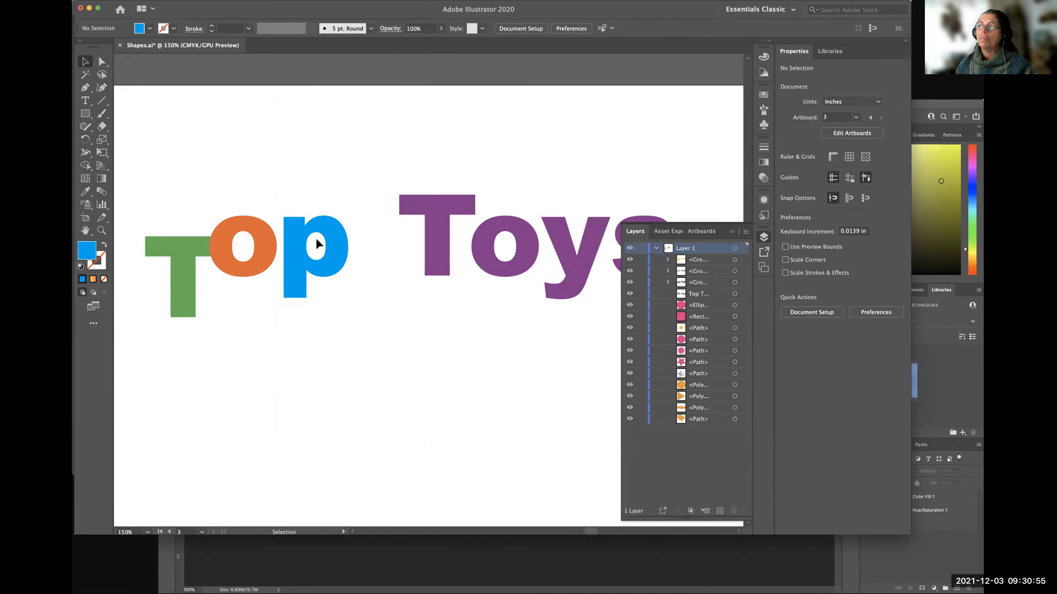
pyautogui.click(300, 3)
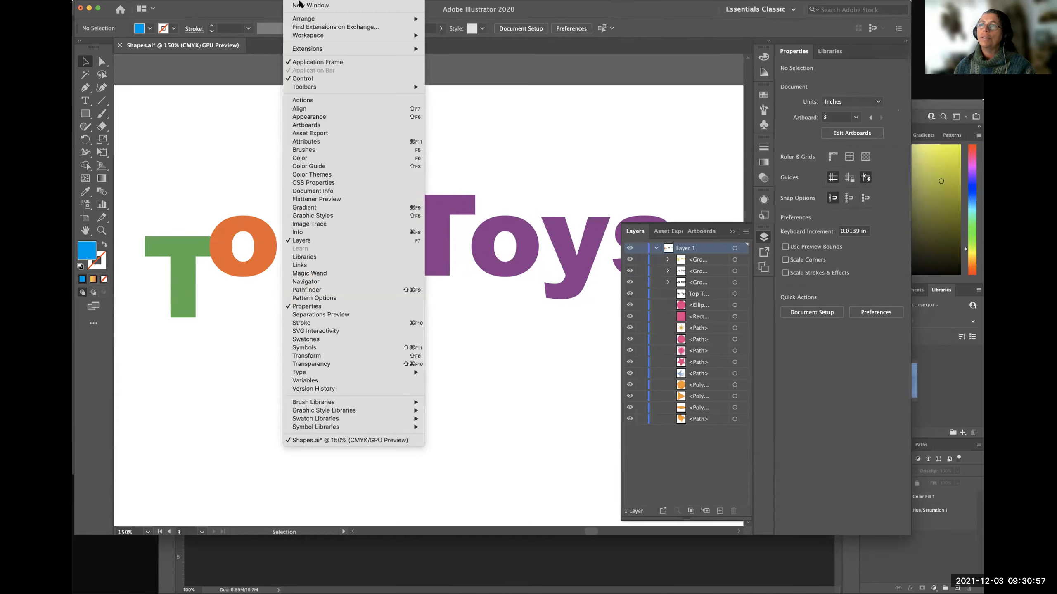
pyautogui.click(743, 244)
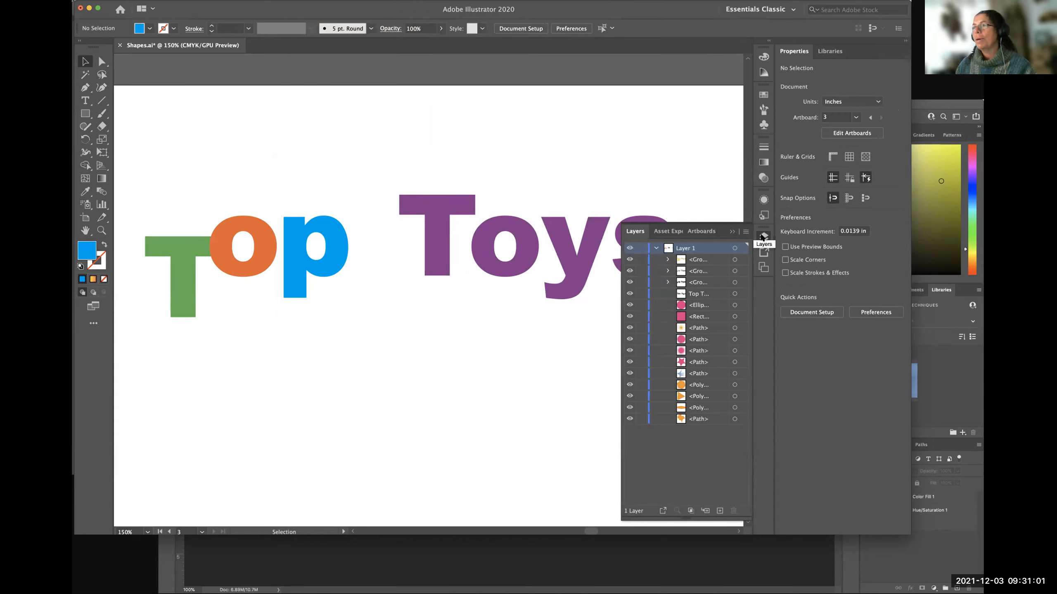
# Try the Essentials workspace and return to Essentials Classic.
pyautogui.click(792, 10)
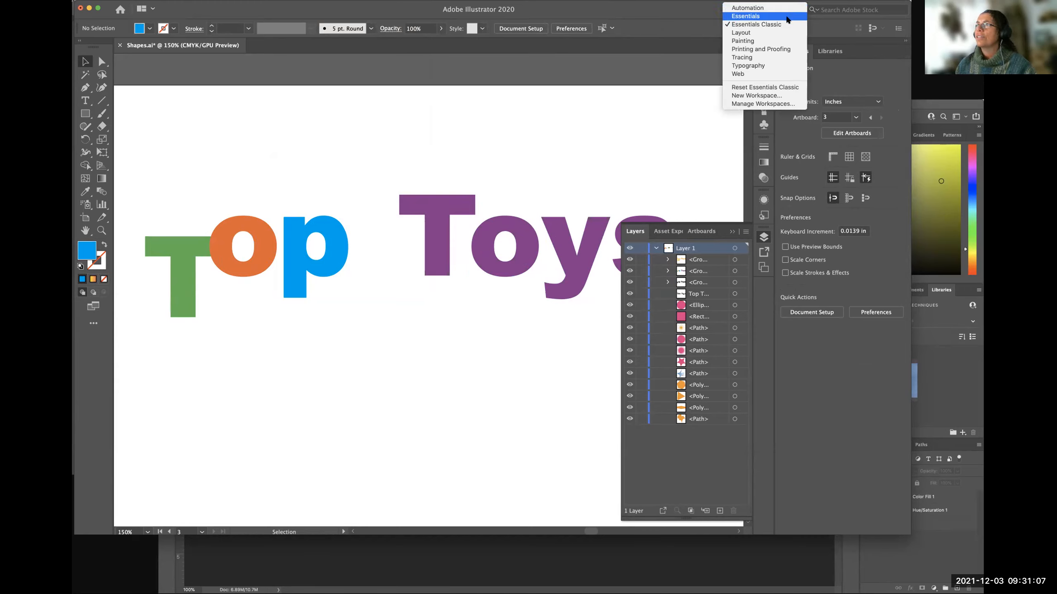
pyautogui.click(786, 16)
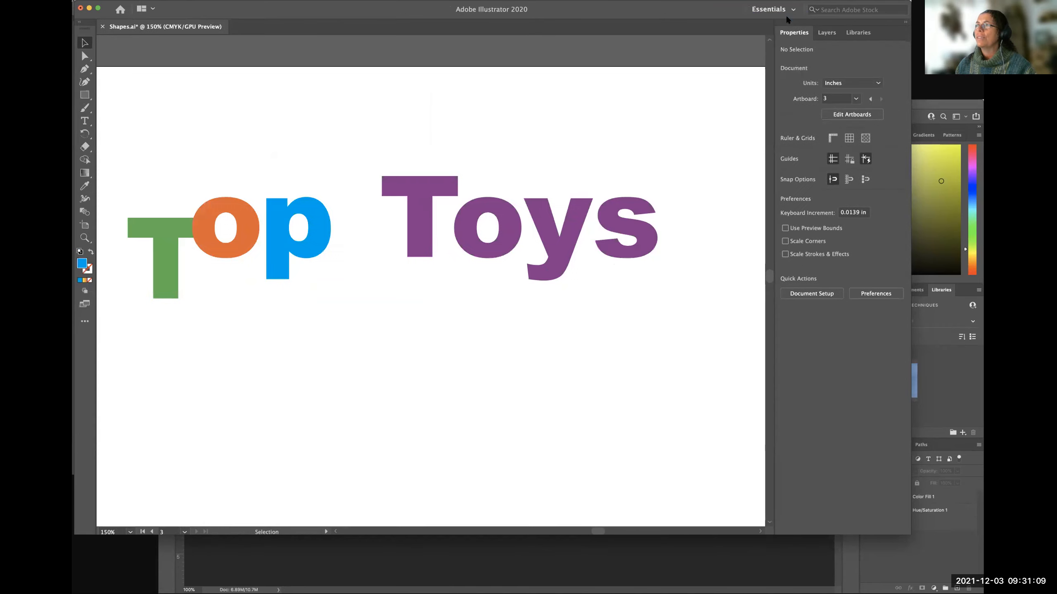
pyautogui.click(788, 10)
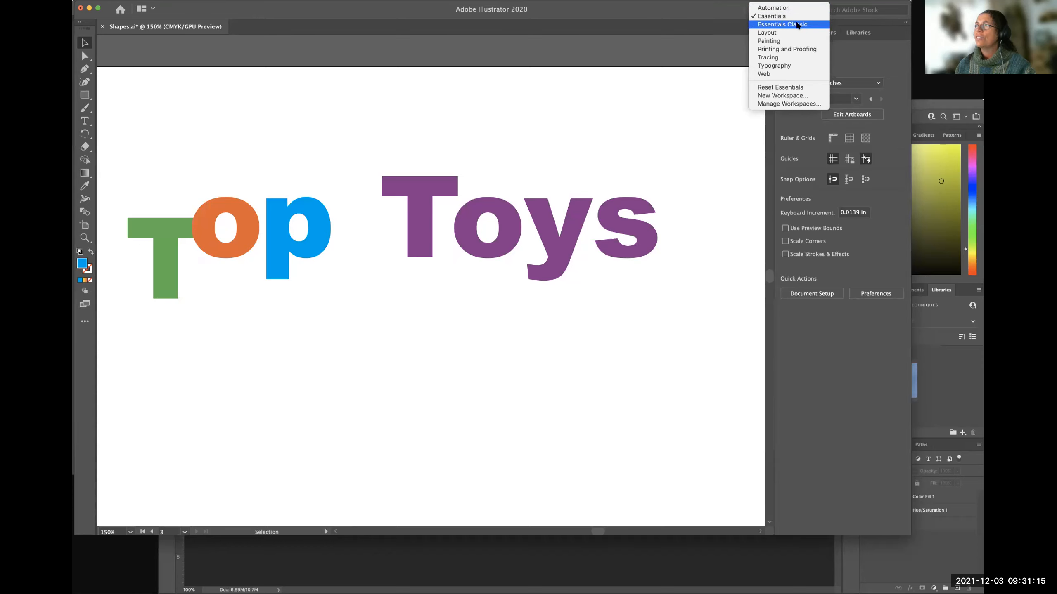
pyautogui.click(782, 24)
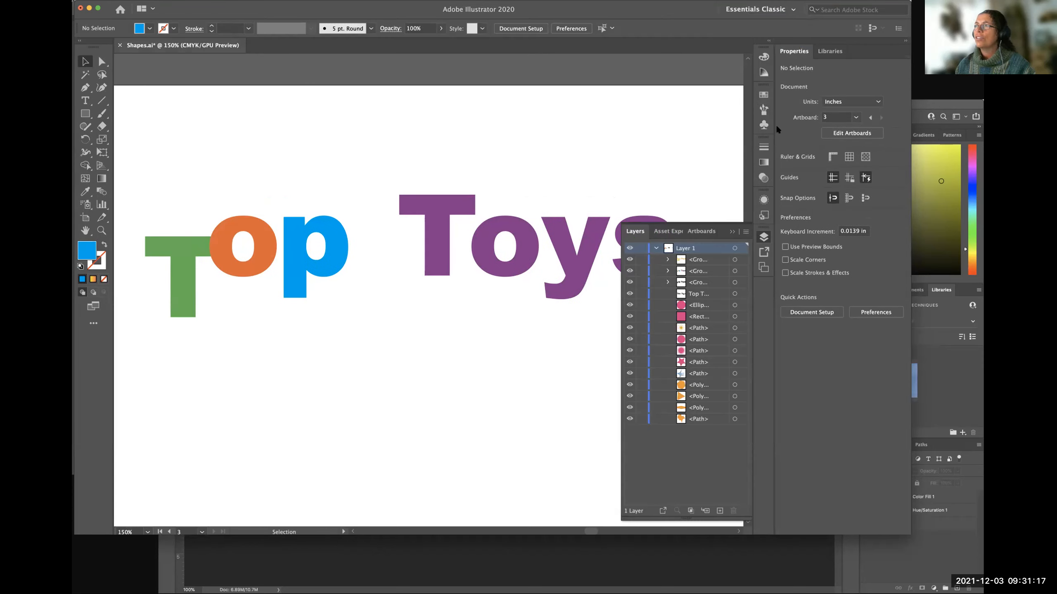
# View the layer list in the Essentials workspace, then restore the Essentials Classic workspace.
pyautogui.click(793, 13)
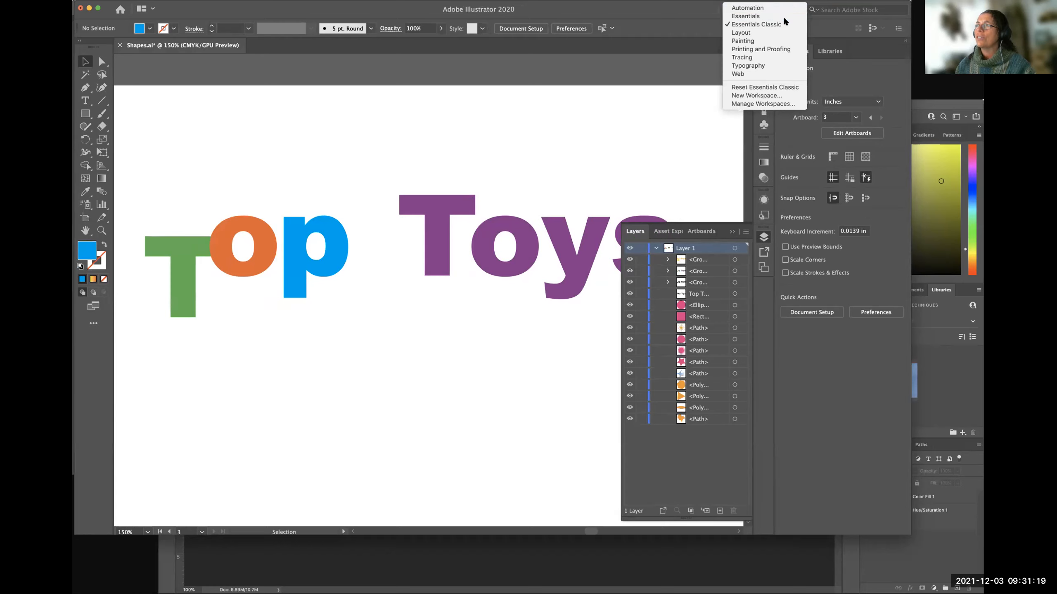
pyautogui.click(783, 17)
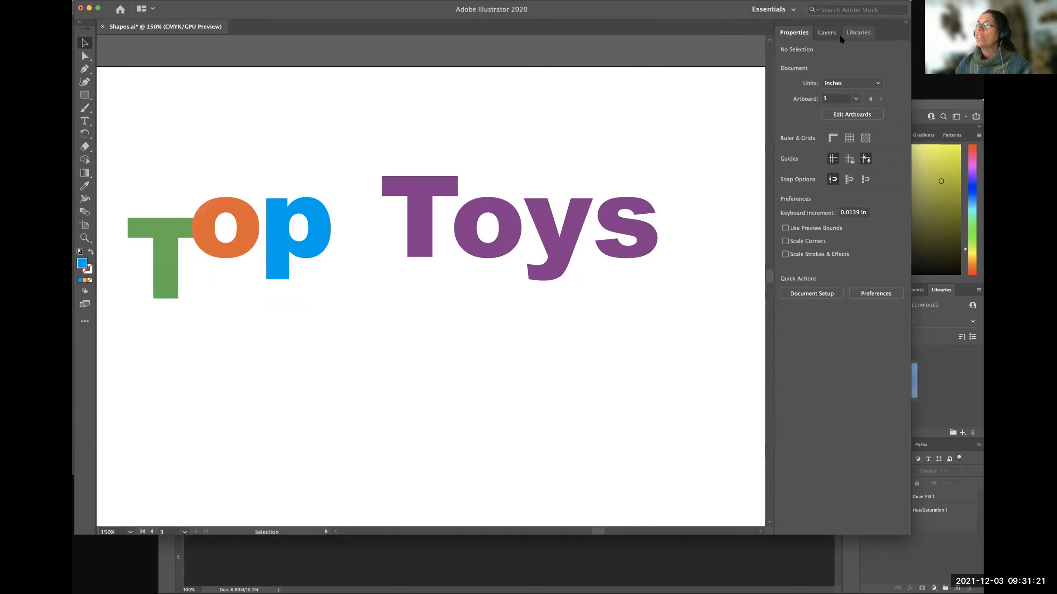
pyautogui.click(826, 33)
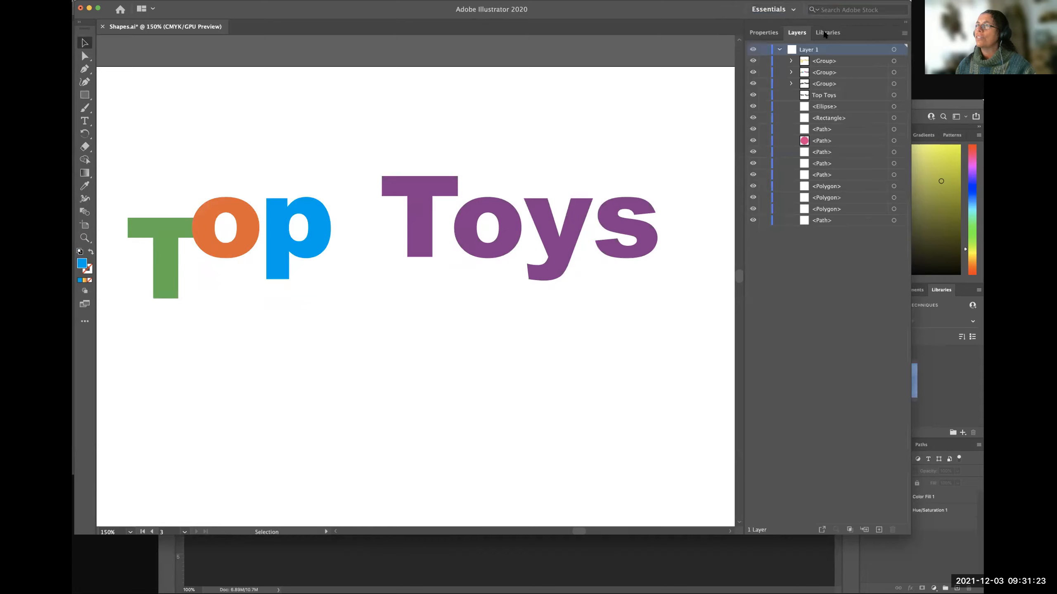
pyautogui.click(784, 10)
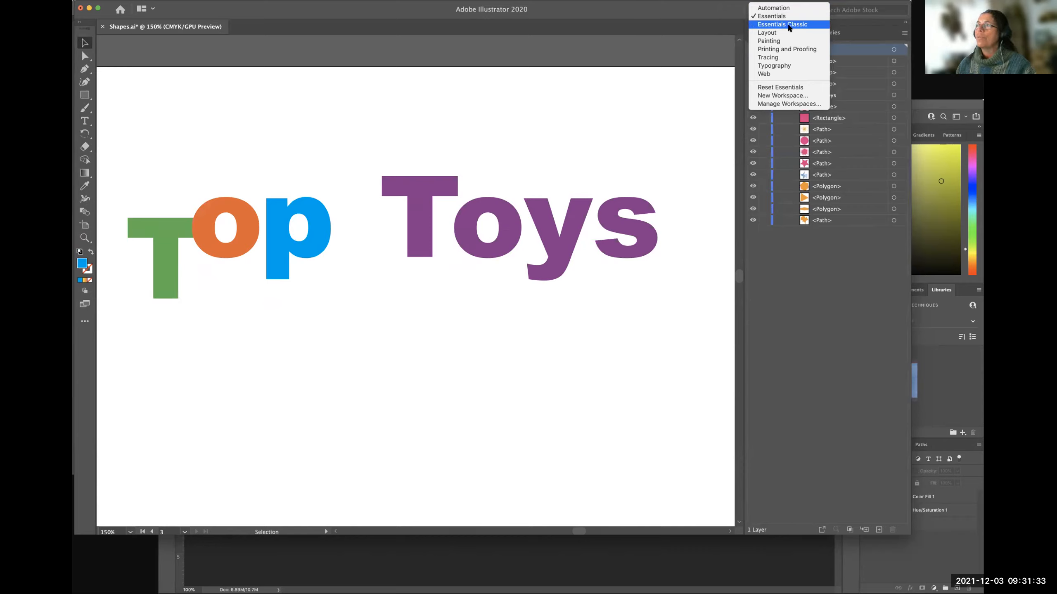
pyautogui.click(724, 22)
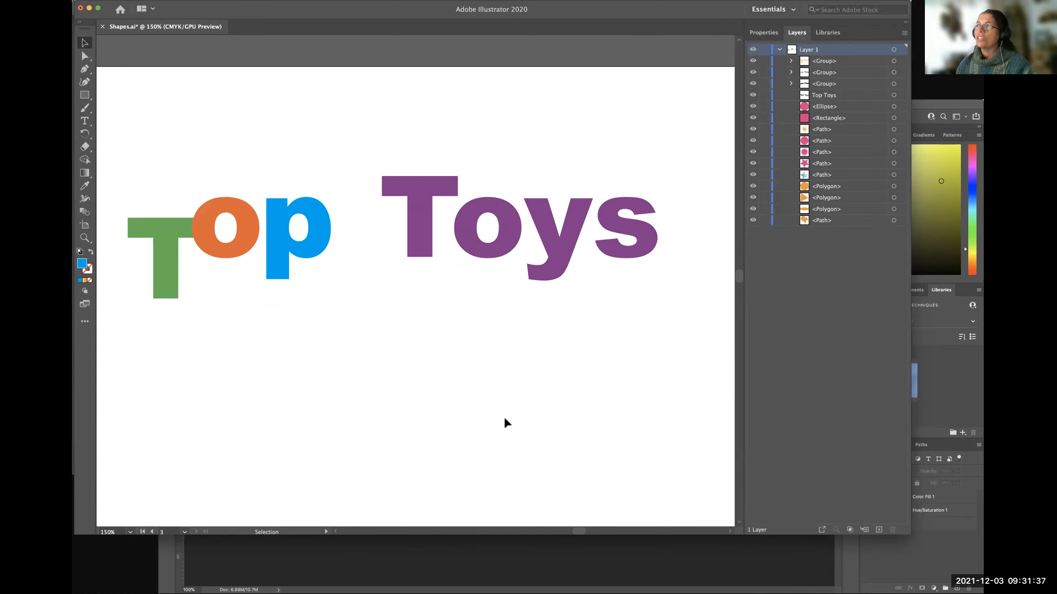
pyautogui.click(773, 9)
pyautogui.click(782, 25)
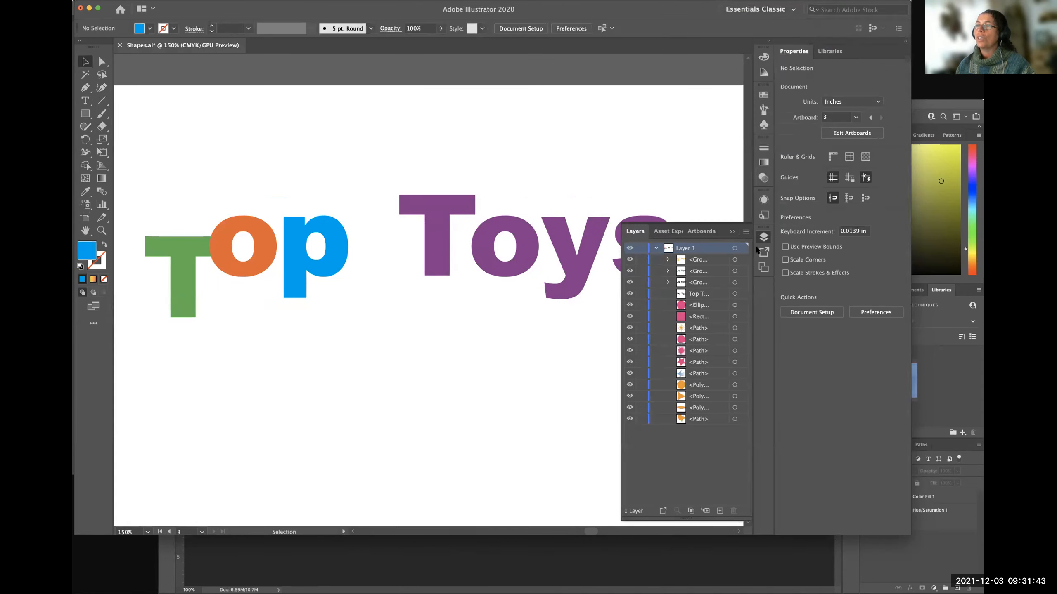
pyautogui.click(85, 100)
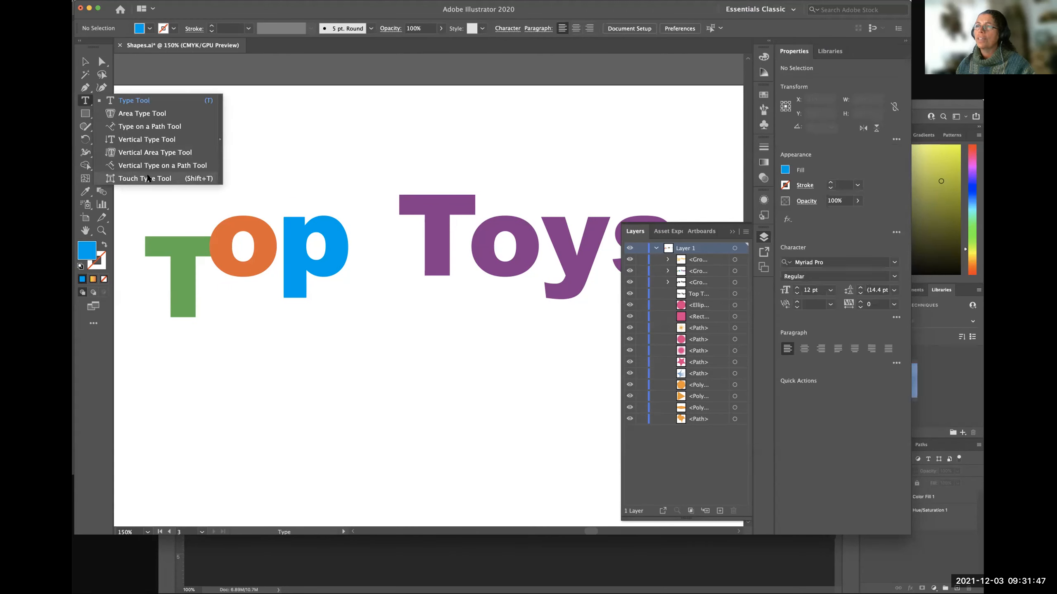
pyautogui.click(370, 89)
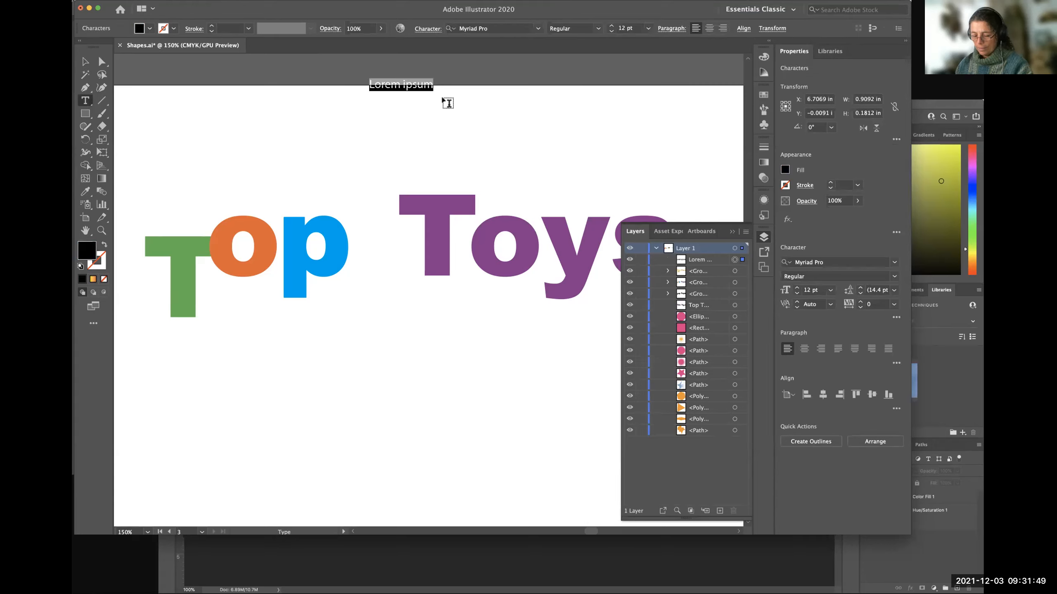
pyautogui.press('super+z')
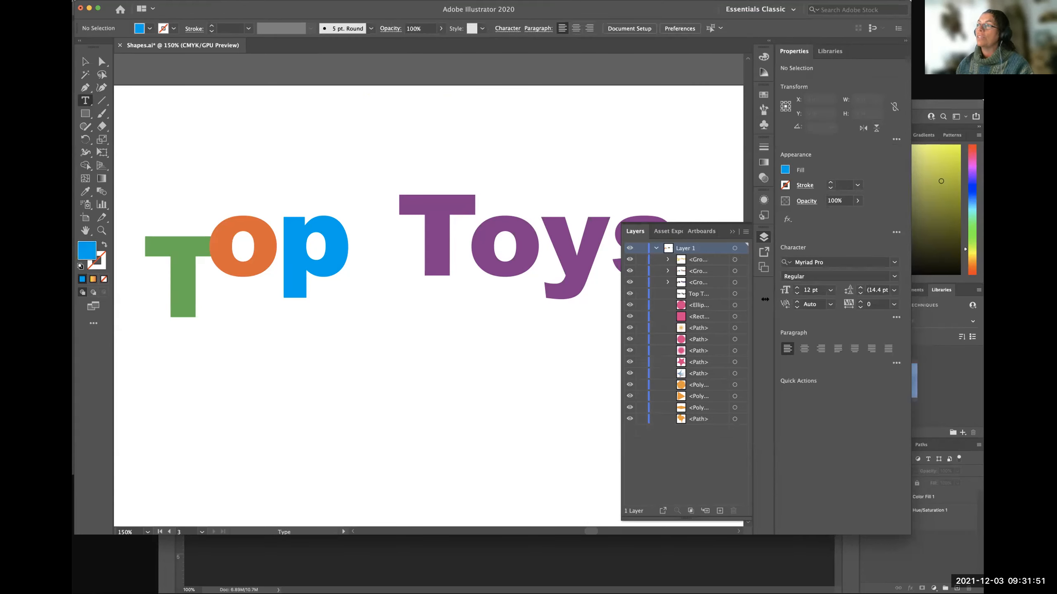
# Switch to the Essentials workspace and compare its object properties view with its layer list, leaving the layer list shown.
pyautogui.click(778, 12)
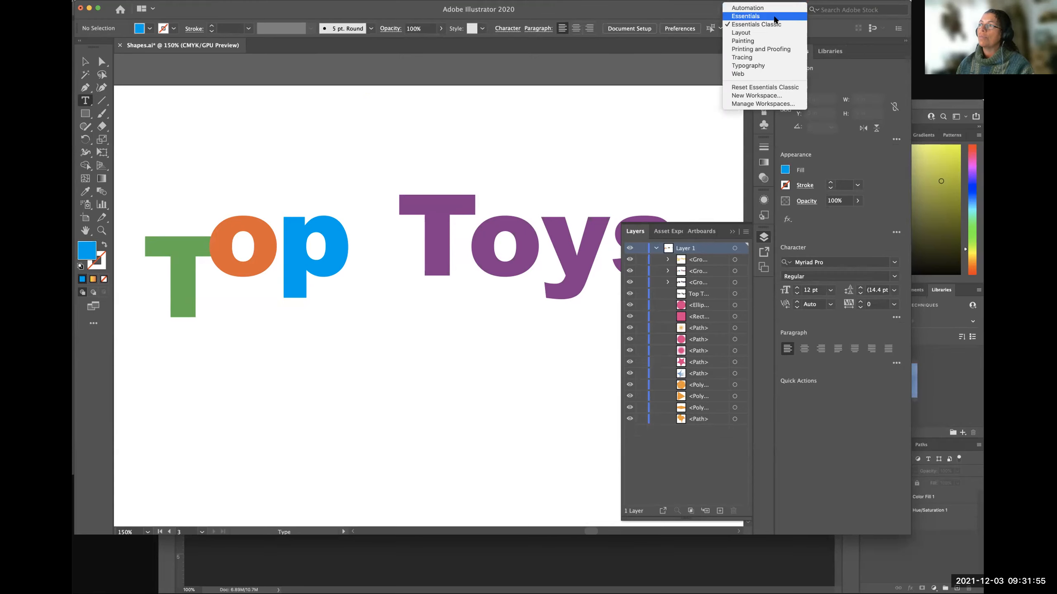
pyautogui.click(774, 16)
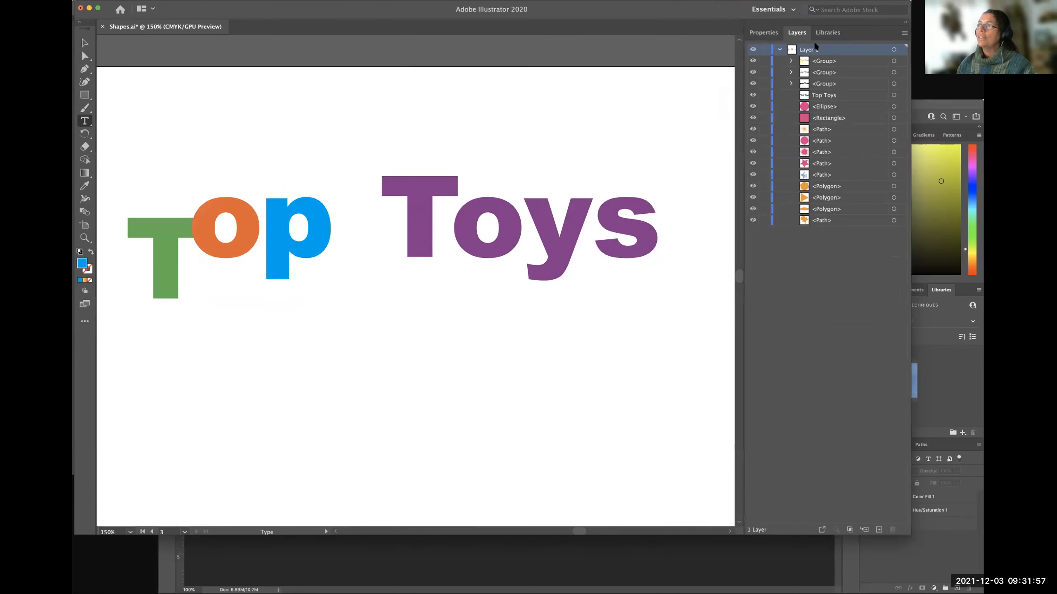
pyautogui.click(763, 32)
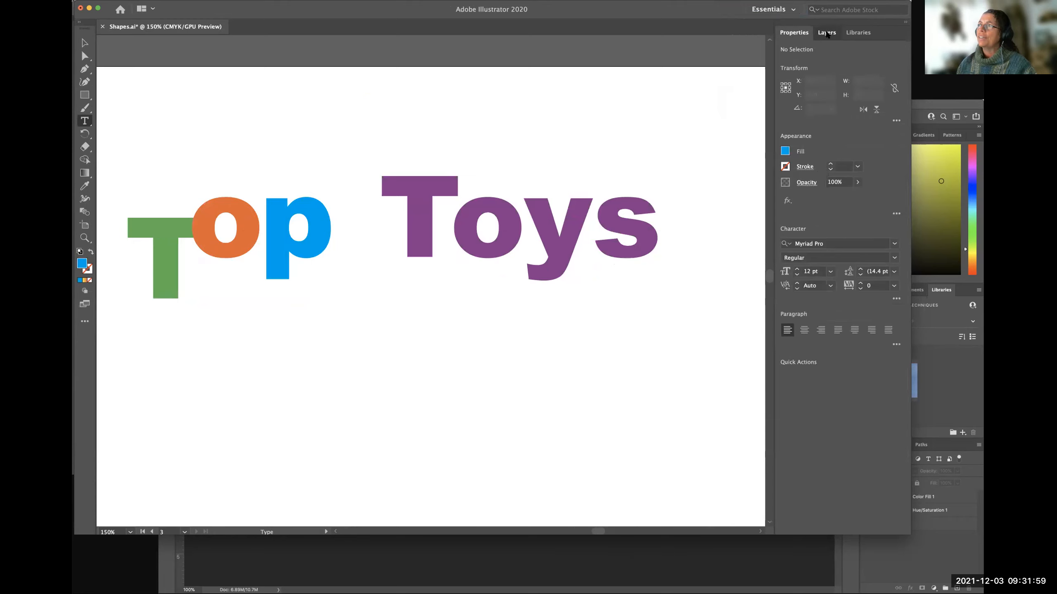
pyautogui.click(797, 33)
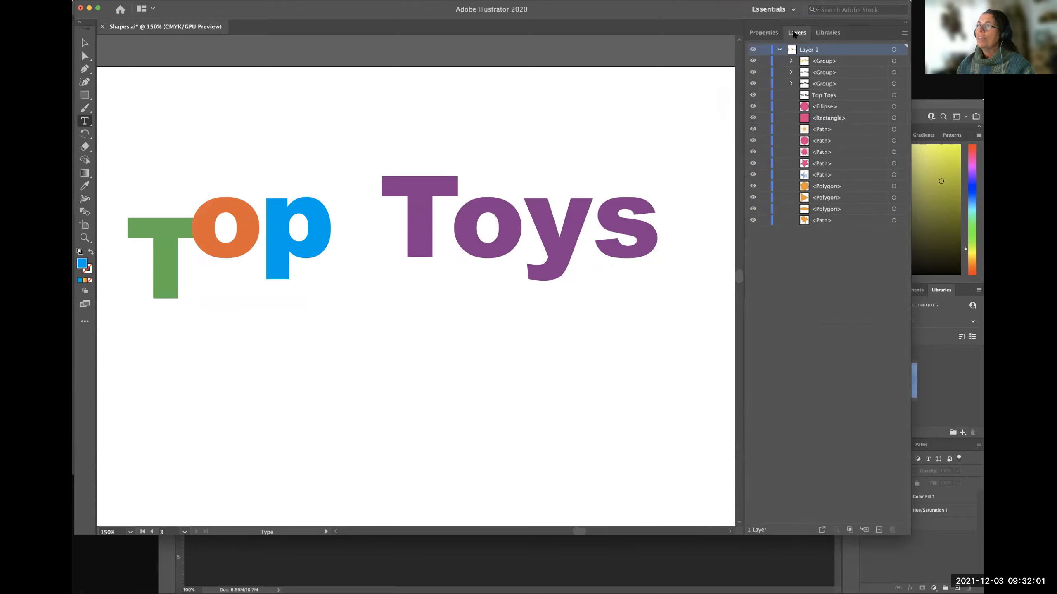
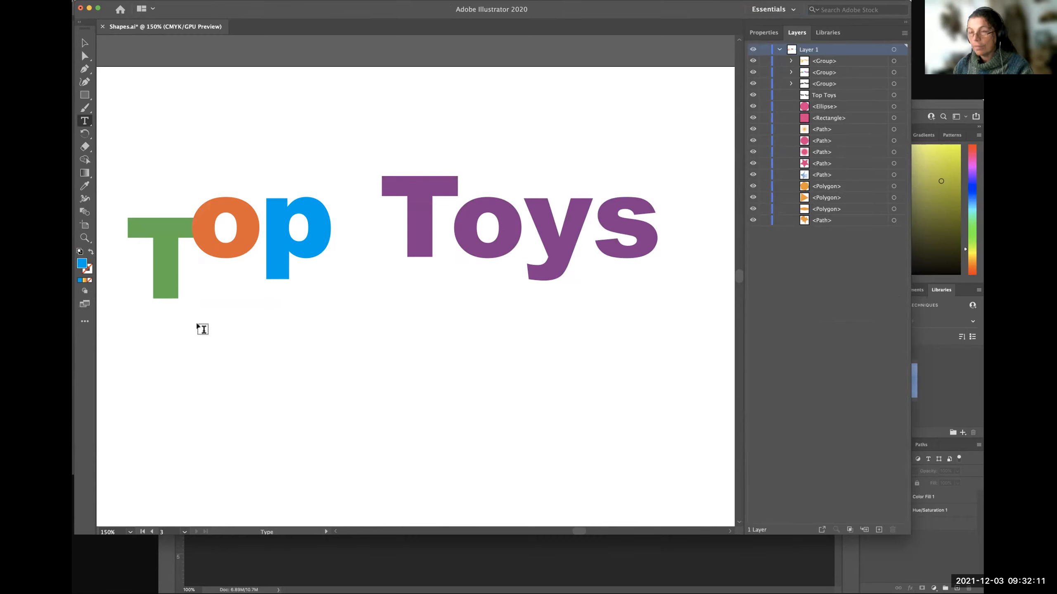
# On the first artboard, move the pink starburst onto the orange triangle and reposition the irregular orange shape so the two overlap.
pyautogui.press('super+minus')
pyautogui.press('super+minus')
pyautogui.press('super+minus')
pyautogui.hscroll(-10, 198, 335)
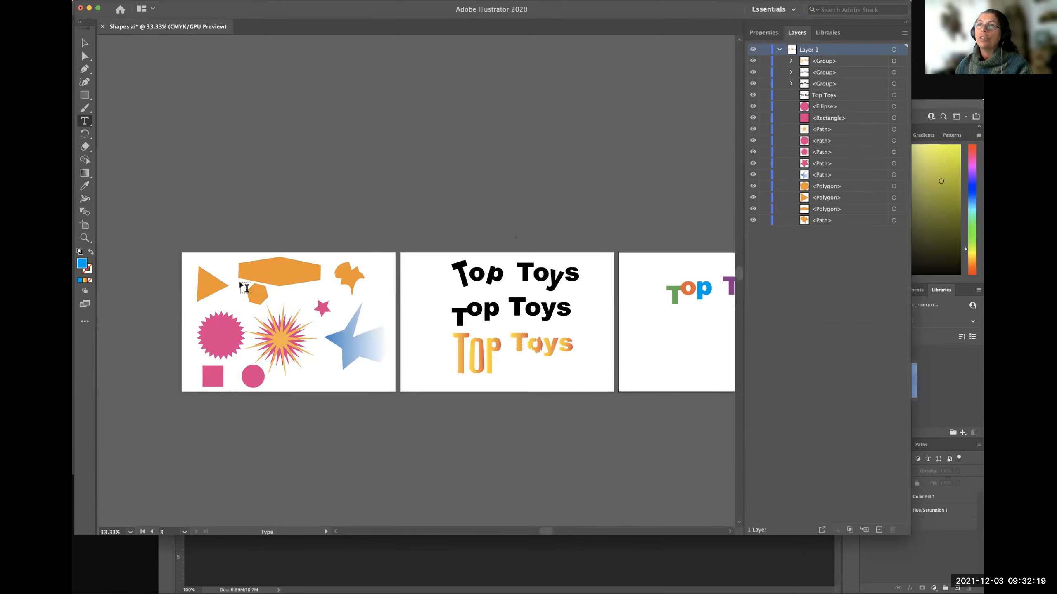
pyautogui.click(84, 42)
pyautogui.moveTo(213, 334); pyautogui.dragTo(215, 298)
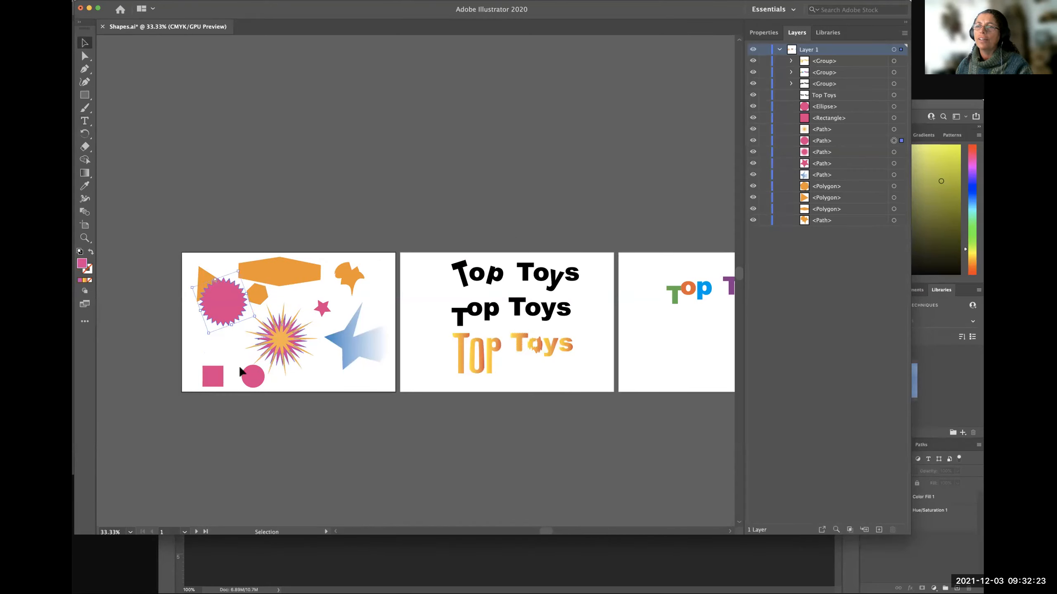
pyautogui.moveTo(345, 273); pyautogui.dragTo(214, 274)
pyautogui.moveTo(217, 279); pyautogui.dragTo(219, 312)
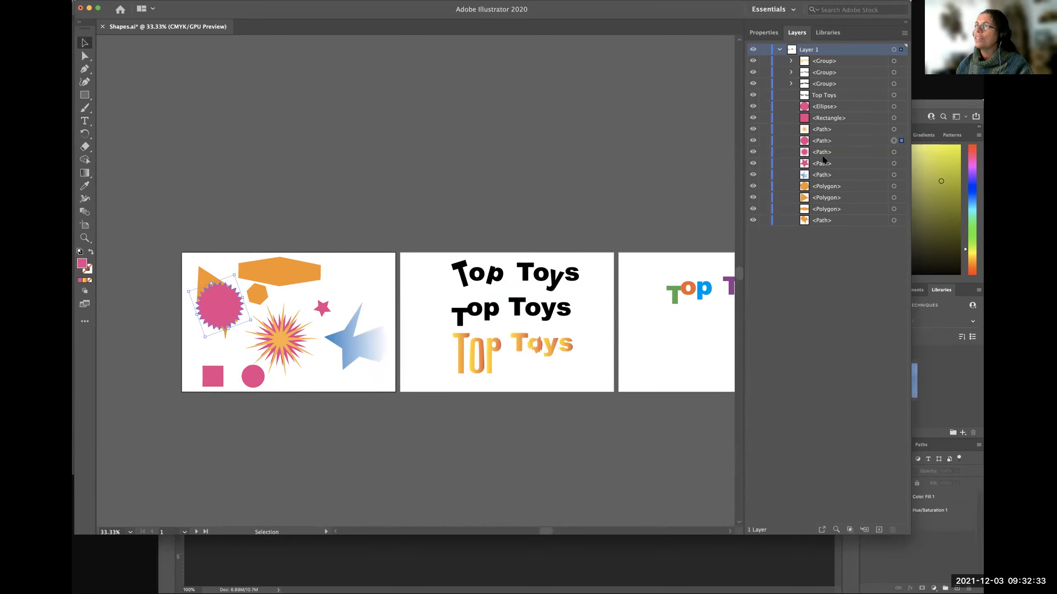
# Raise the pink starburst one level in the stacking order, and bring the irregular orange shape directly above it.
pyautogui.click(819, 141)
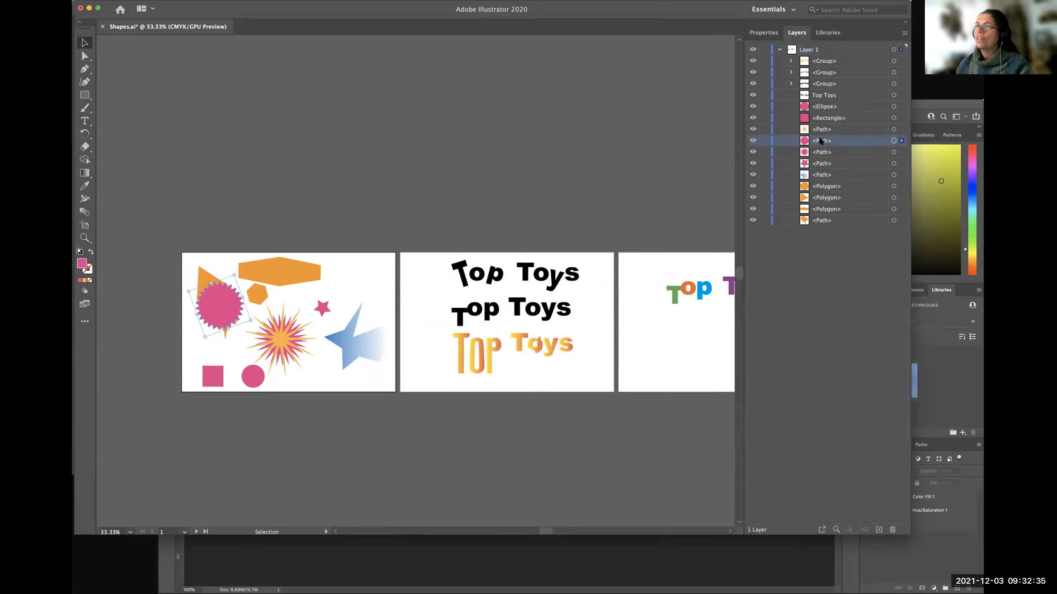
pyautogui.moveTo(819, 139); pyautogui.dragTo(818, 125)
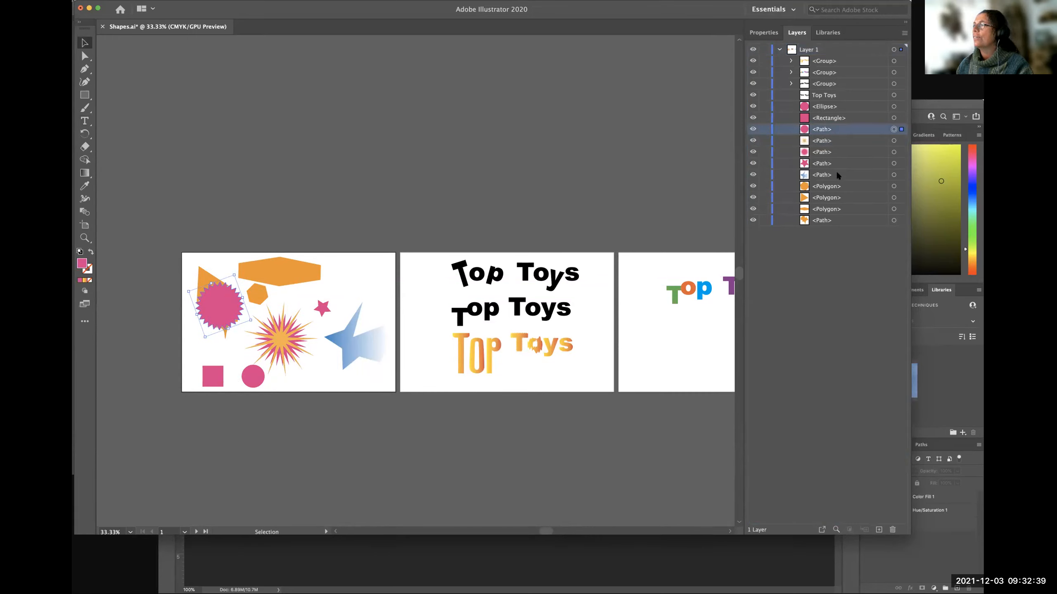
pyautogui.moveTo(834, 220); pyautogui.dragTo(822, 128)
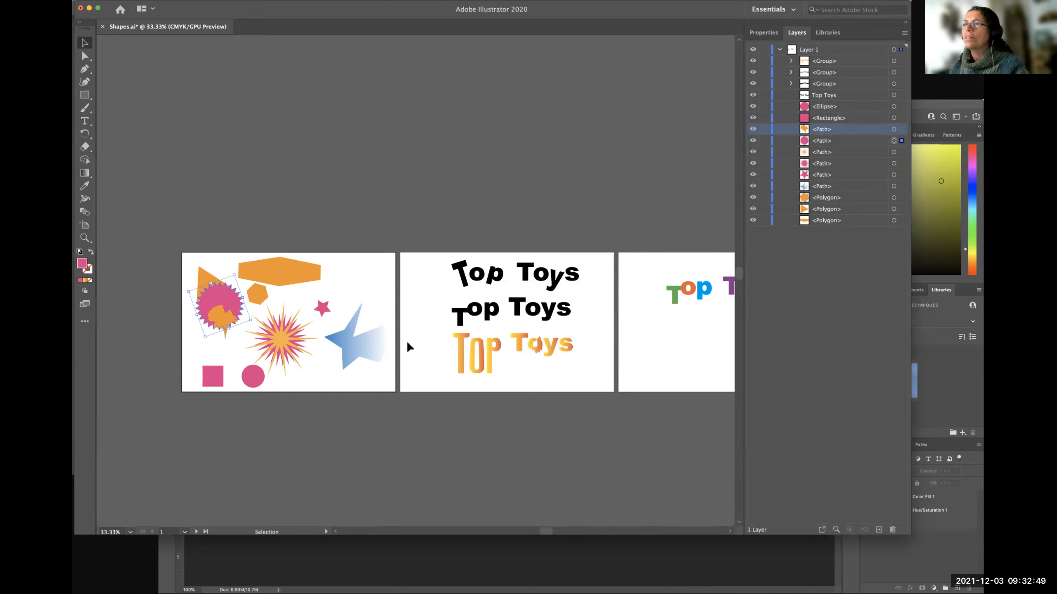
# Lower the orange burst beneath the pink burst in the stacking order, and move it back above.
pyautogui.click(276, 335)
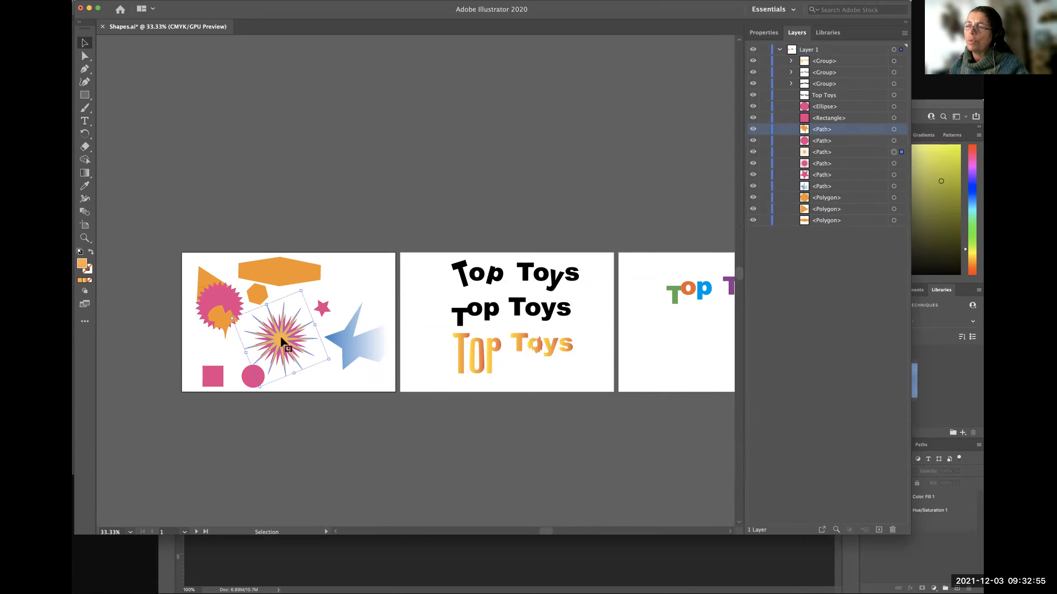
pyautogui.click(825, 154)
pyautogui.moveTo(825, 154); pyautogui.dragTo(823, 166)
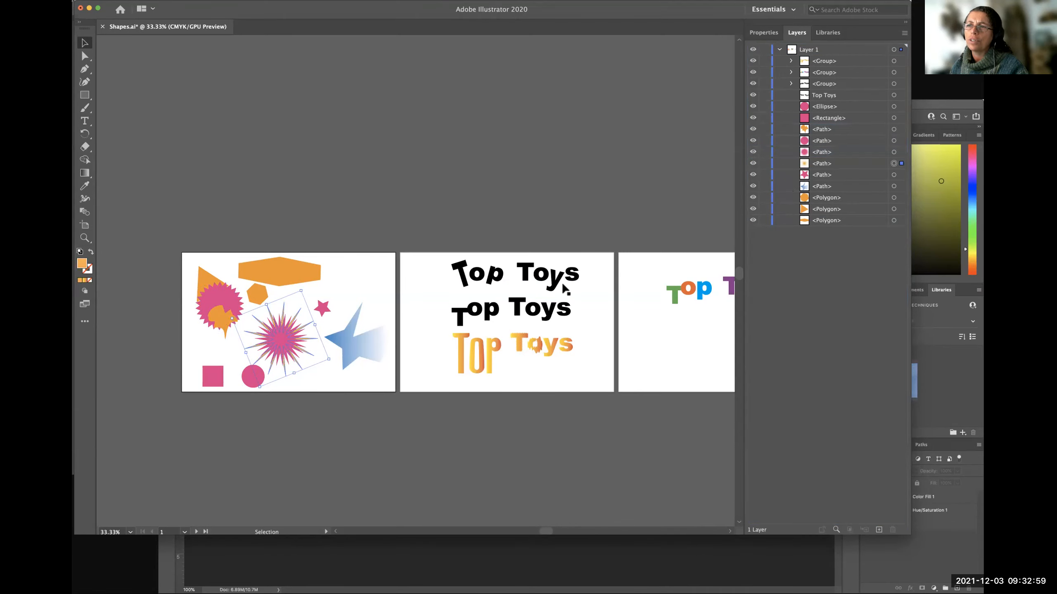
pyautogui.click(323, 335)
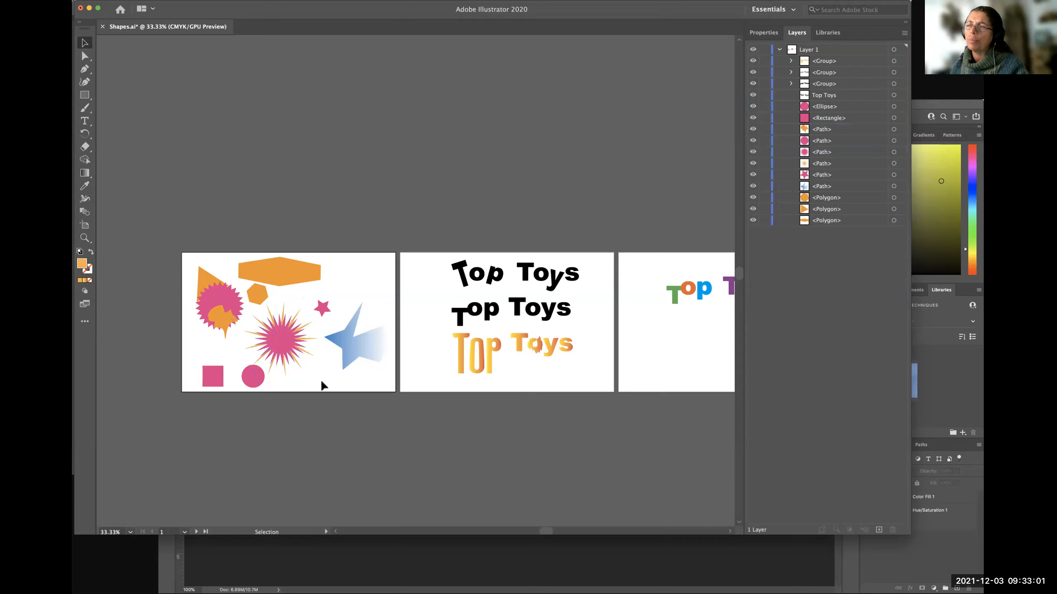
pyautogui.moveTo(834, 163); pyautogui.dragTo(831, 146)
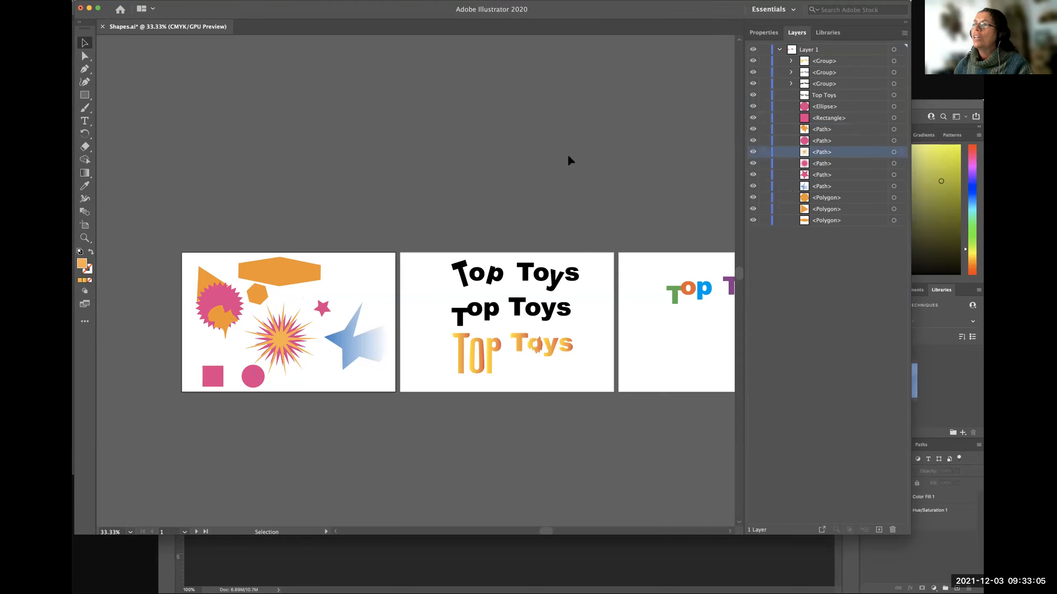
# Hide the uppermost black Top Toys text on the second artboard through the layer list and show it again.
pyautogui.moveTo(660, 328); pyautogui.dragTo(474, 329)
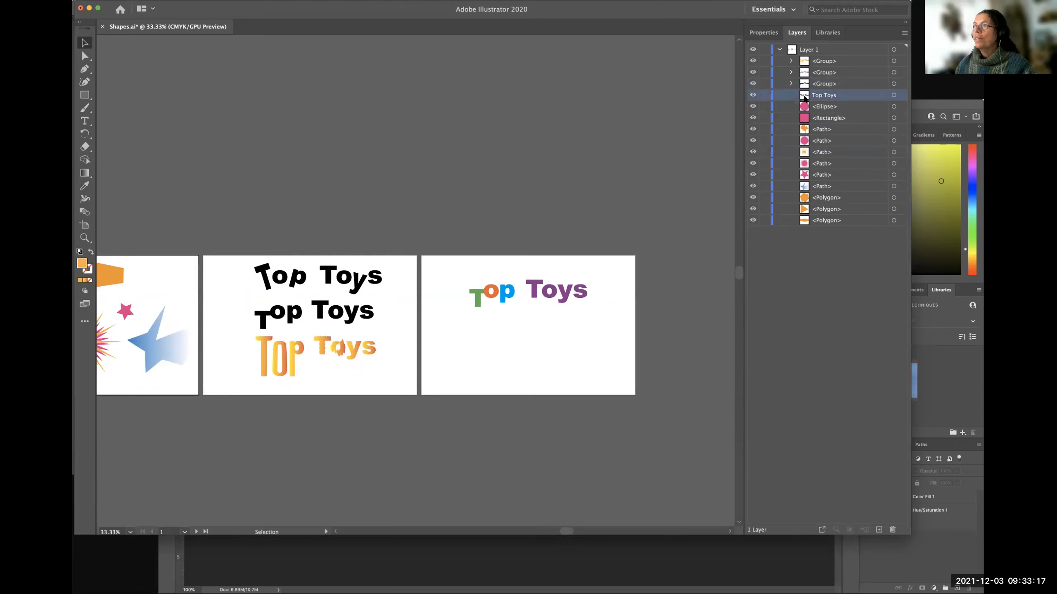
pyautogui.click(296, 285)
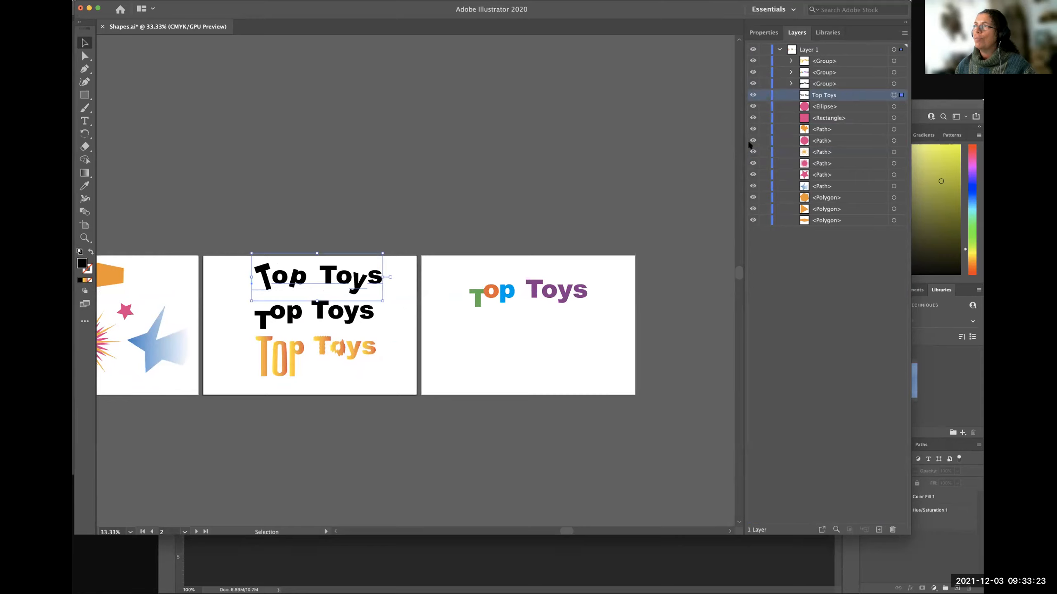
pyautogui.click(752, 95)
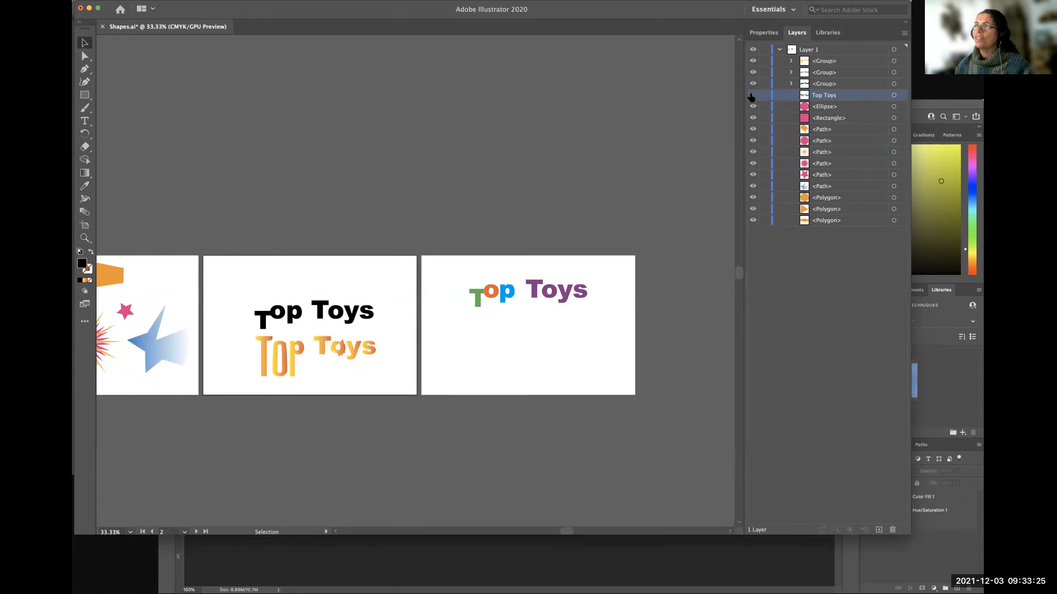
pyautogui.click(752, 96)
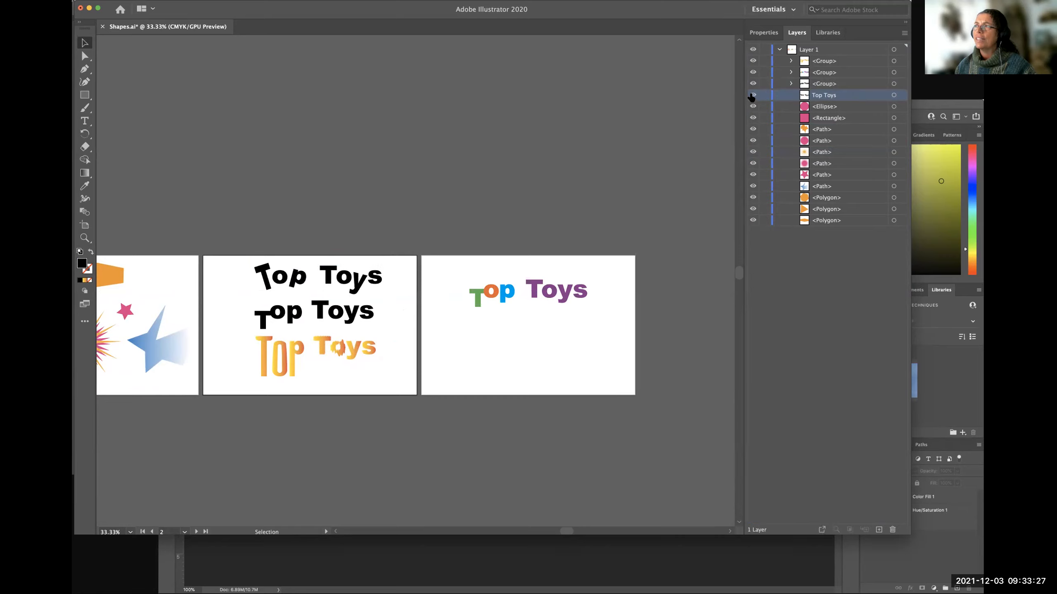
# Target the Top Toys text and each of the three lettering groups to match the list entries with the artwork.
pyautogui.click(893, 96)
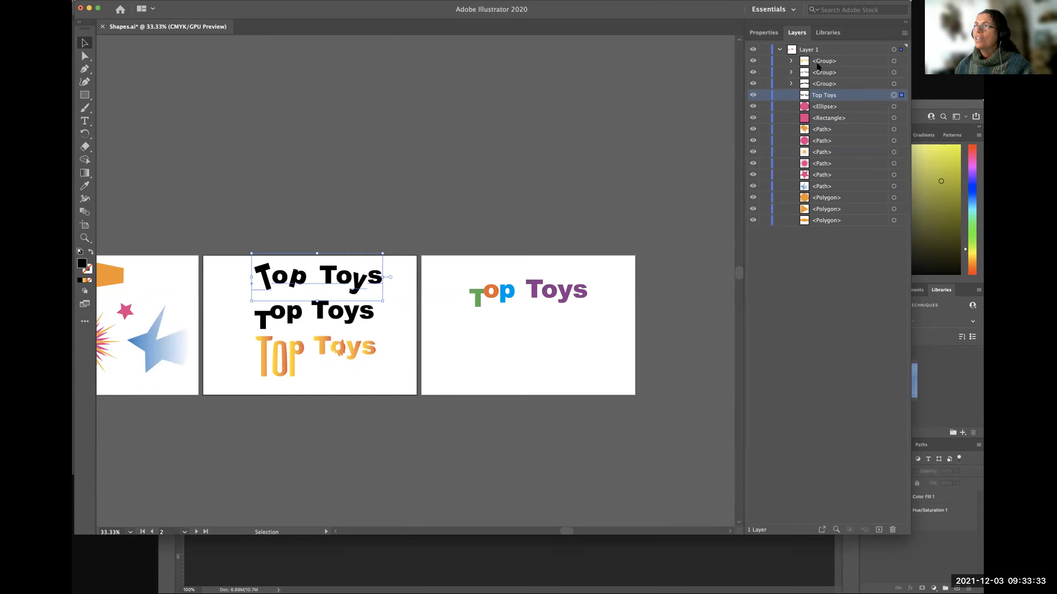
pyautogui.click(893, 85)
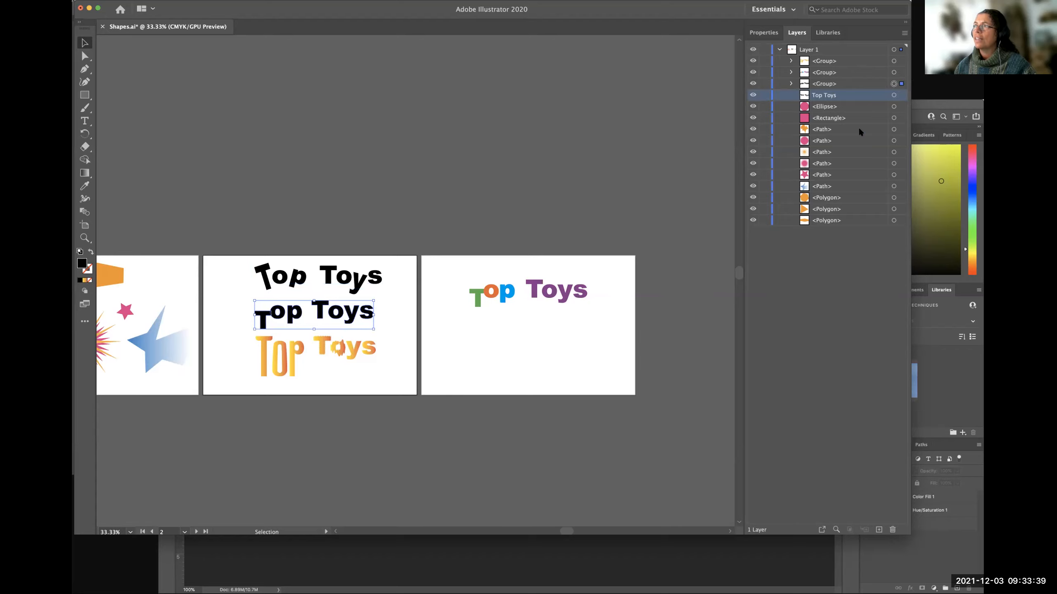
pyautogui.click(894, 73)
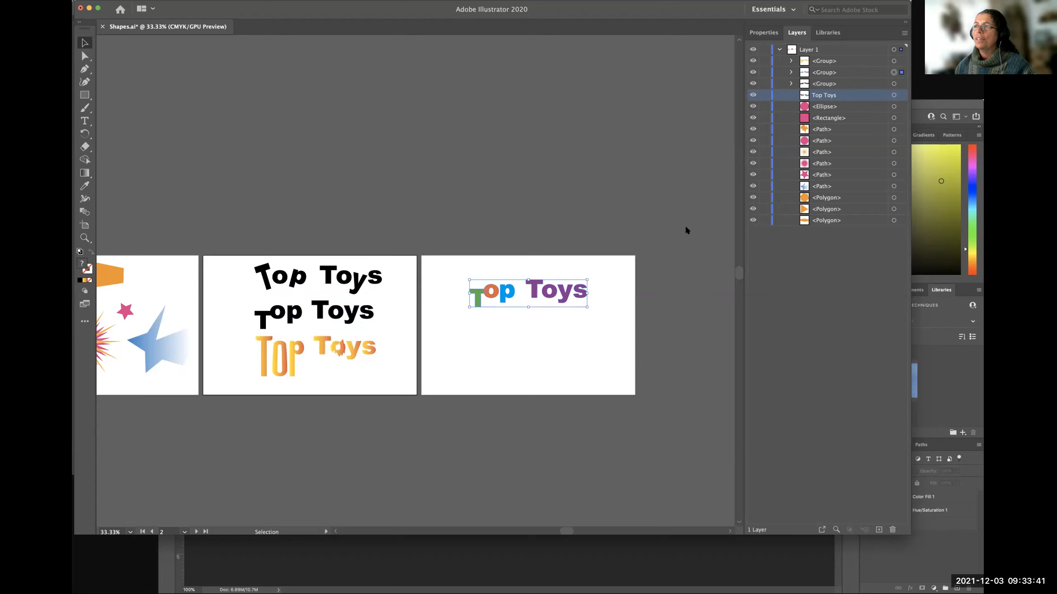
pyautogui.click(894, 61)
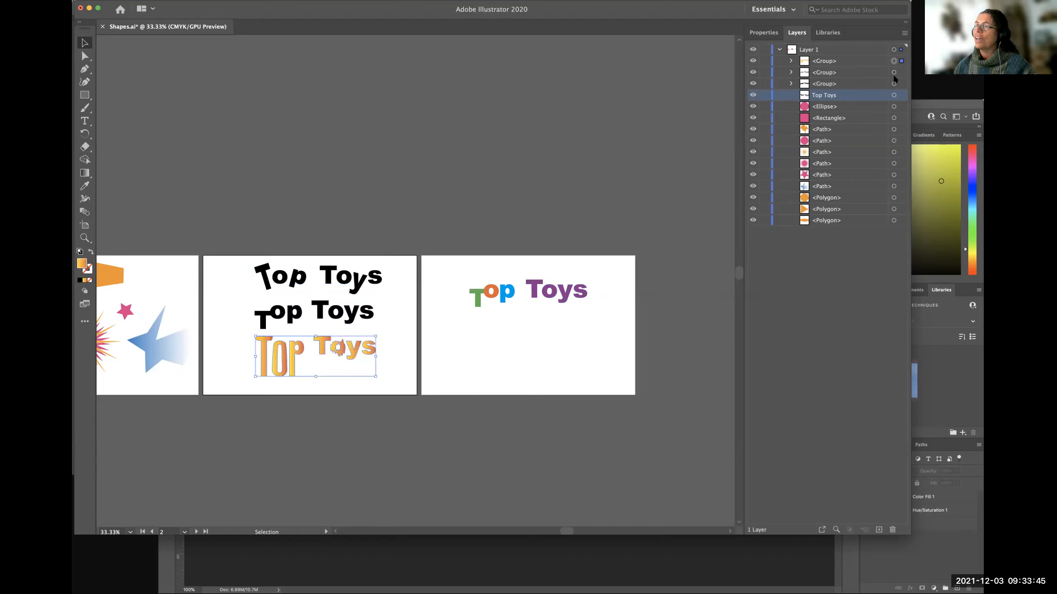
pyautogui.click(476, 299)
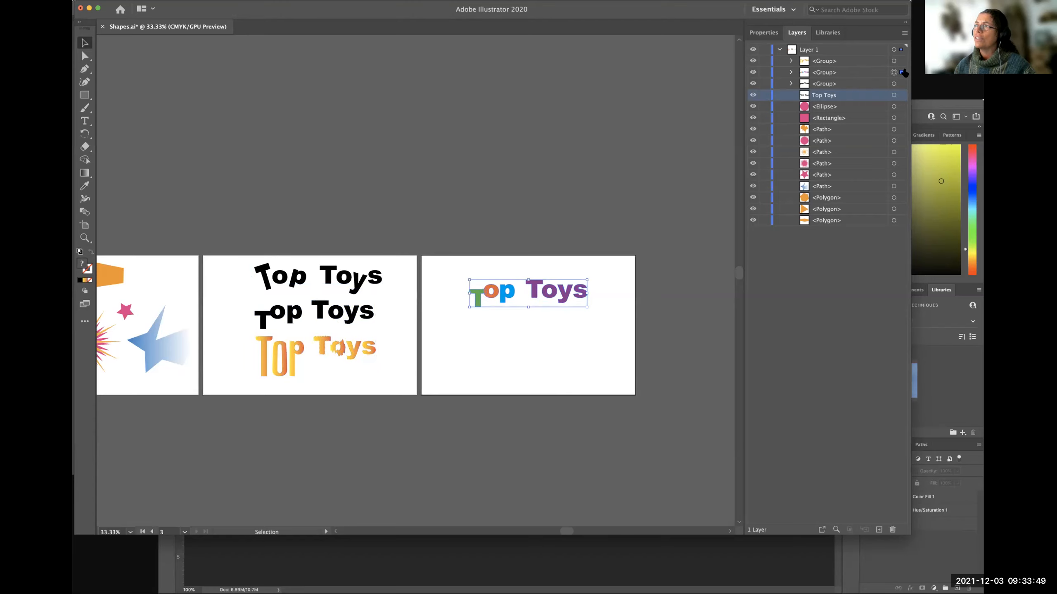
# Expand the black Top Toys group in the layer list and examine its individual letter compound paths.
pyautogui.click(827, 74)
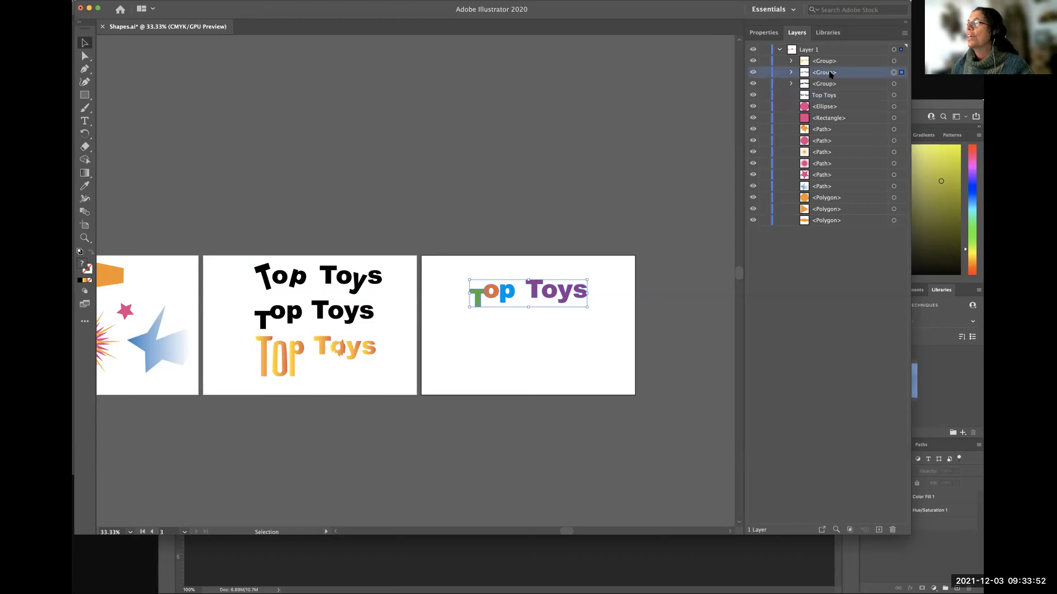
pyautogui.click(806, 96)
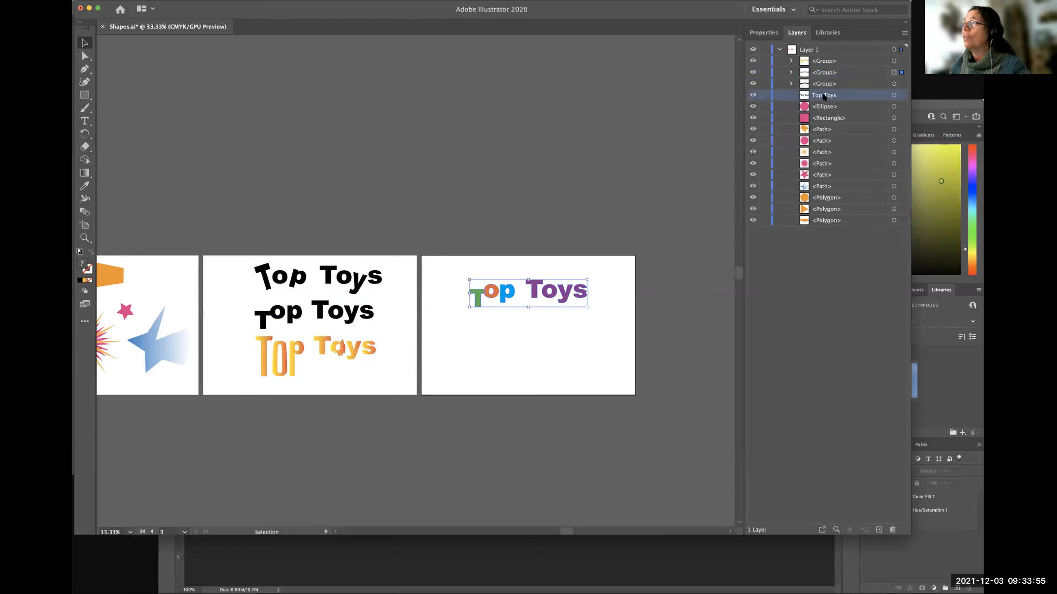
pyautogui.click(790, 83)
pyautogui.click(829, 97)
pyautogui.click(829, 108)
pyautogui.click(831, 118)
pyautogui.click(832, 129)
pyautogui.click(832, 141)
pyautogui.click(833, 152)
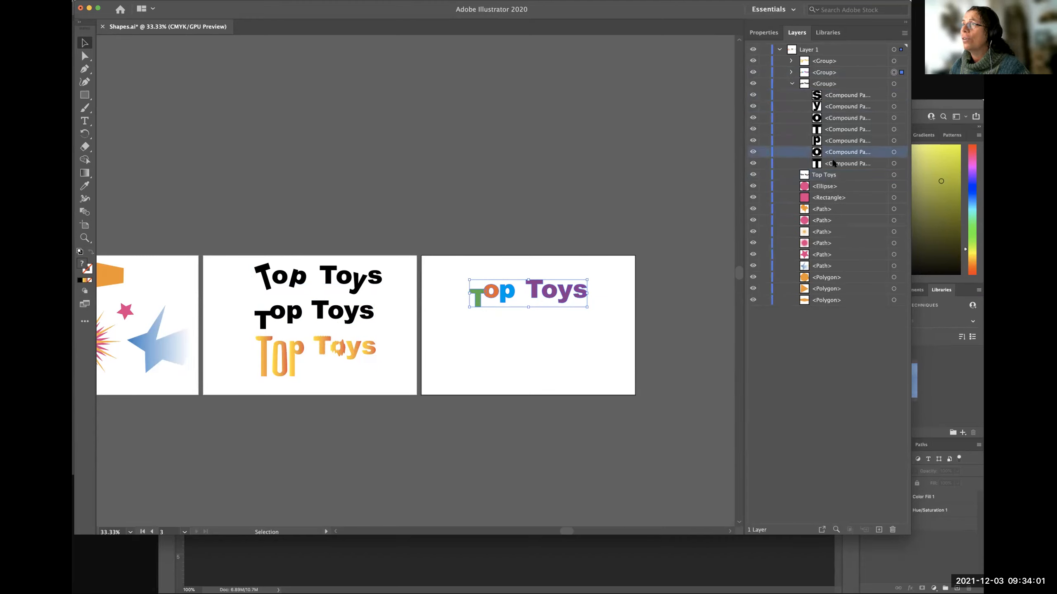
pyautogui.click(833, 163)
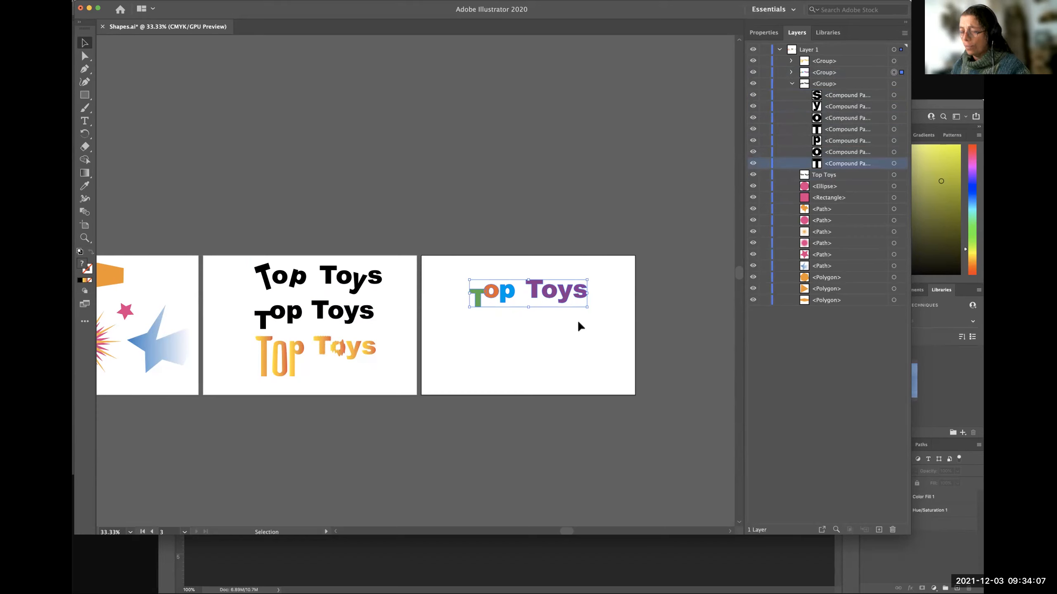
# Collapse the black lettering group and list the letter paths of the multicoloured Top Toys group, viewing that lettering at 150%.
pyautogui.press('super+1')
pyautogui.moveTo(678, 377); pyautogui.dragTo(475, 357)
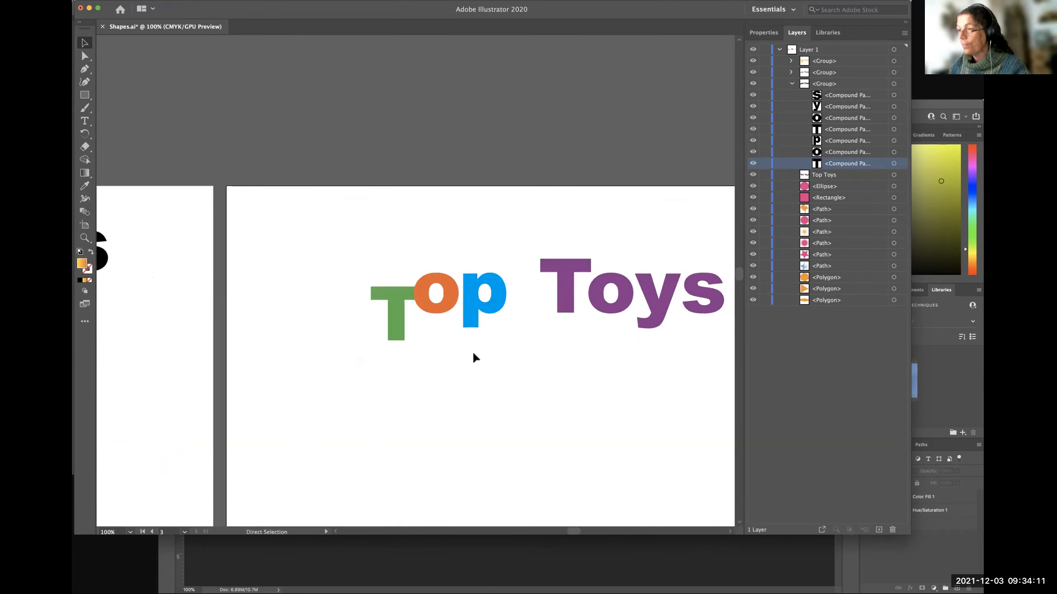
pyautogui.press('super+=')
pyautogui.moveTo(620, 379); pyautogui.dragTo(441, 344)
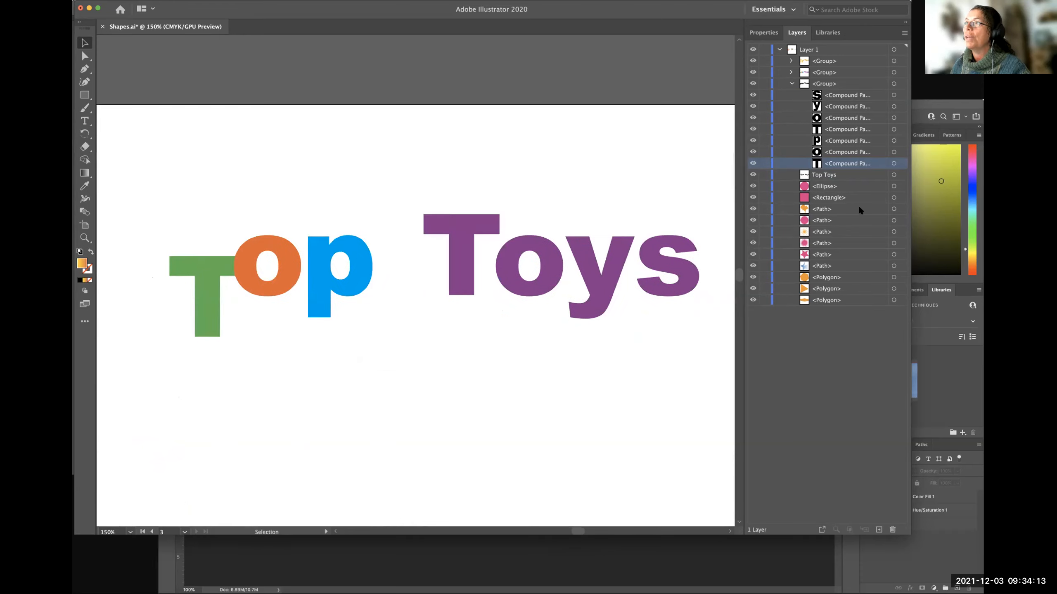
pyautogui.click(790, 84)
pyautogui.click(816, 73)
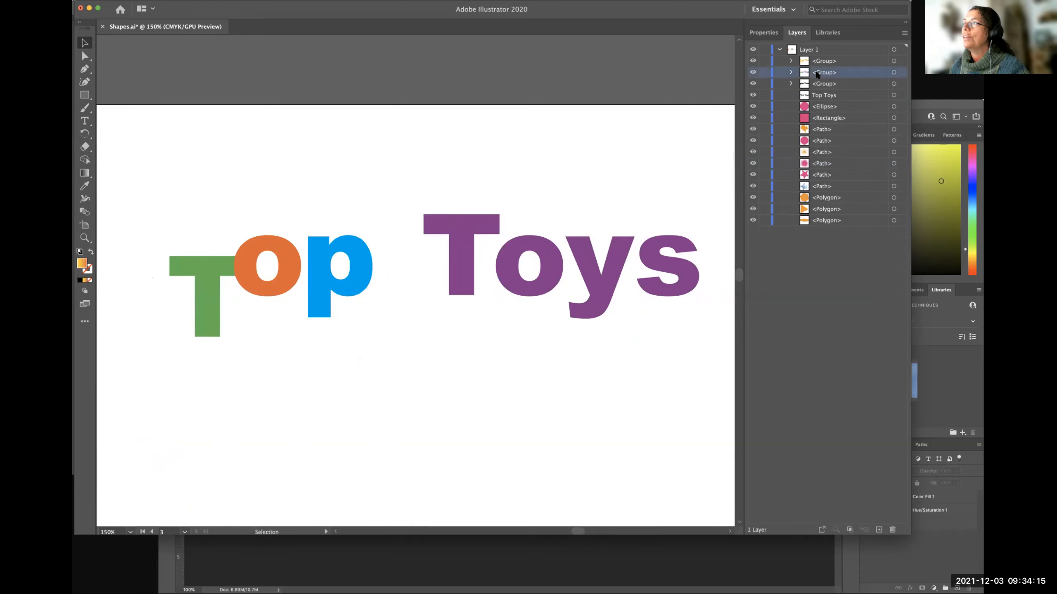
pyautogui.click(790, 72)
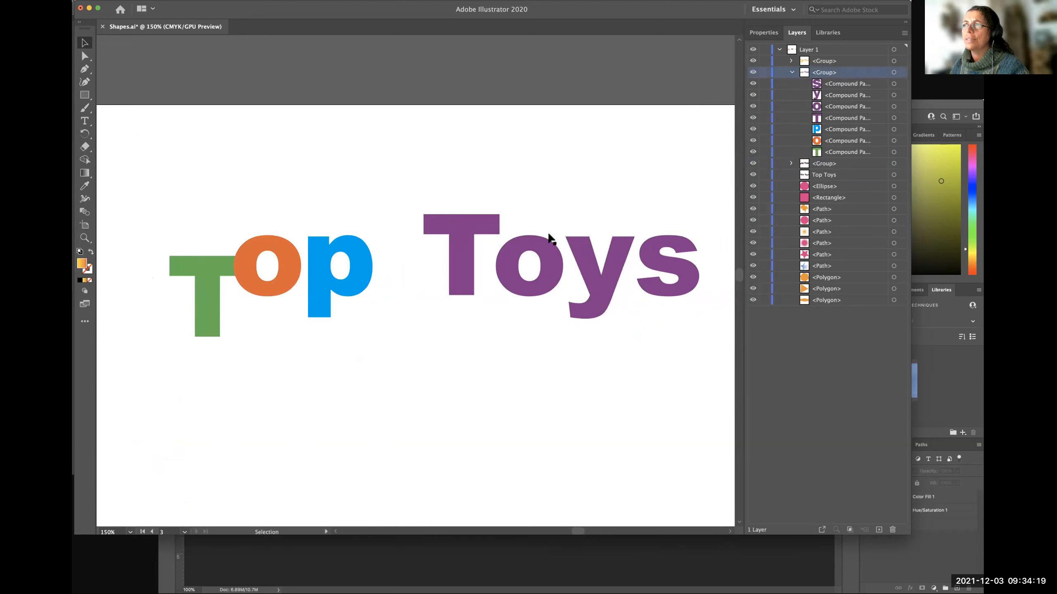
# Isolate the purple T of Toys within the multicoloured group and shift it slightly down and right, overlapping the o.
pyautogui.click(231, 262)
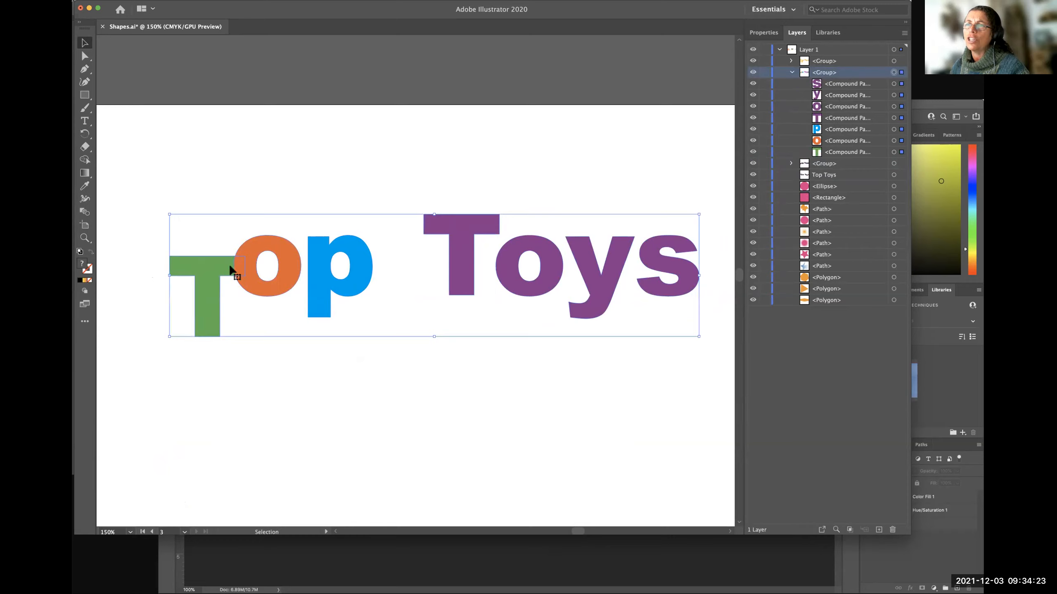
pyautogui.click(258, 376)
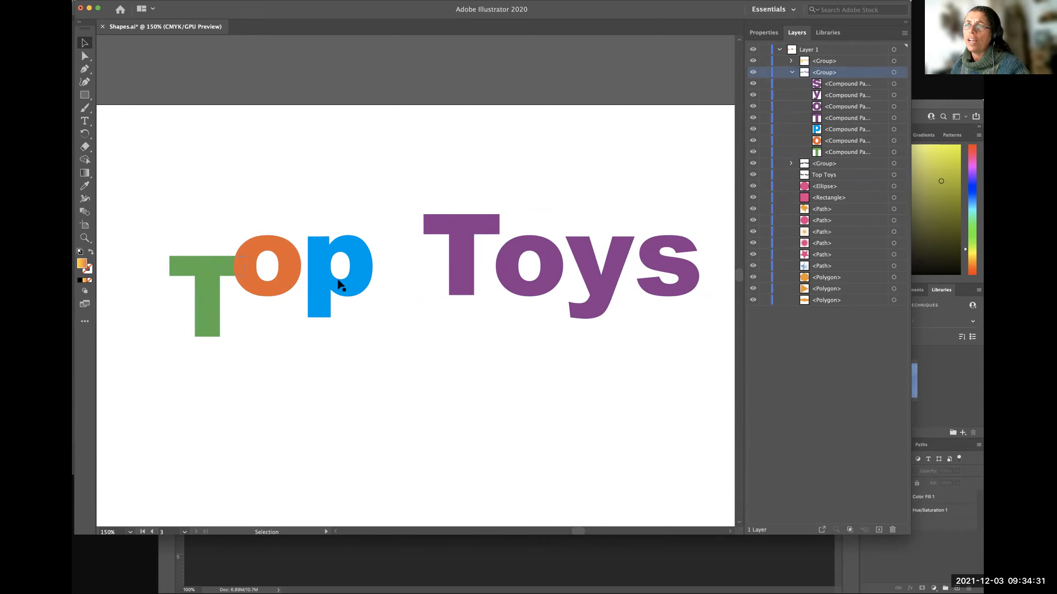
pyautogui.click(286, 269)
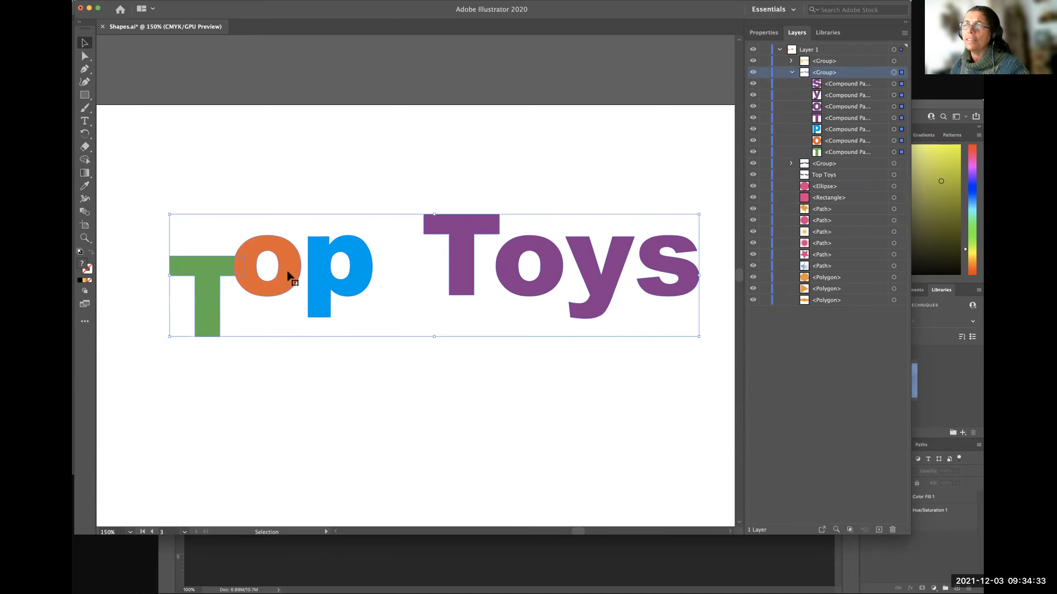
pyautogui.doubleClick(462, 259)
pyautogui.click(461, 261)
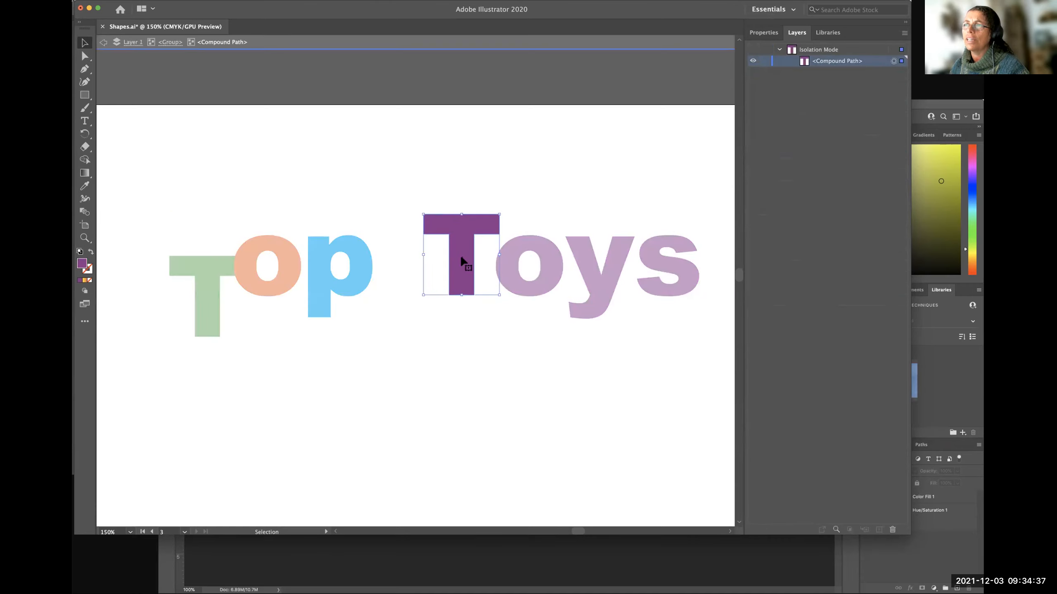
pyautogui.moveTo(461, 259); pyautogui.dragTo(488, 271)
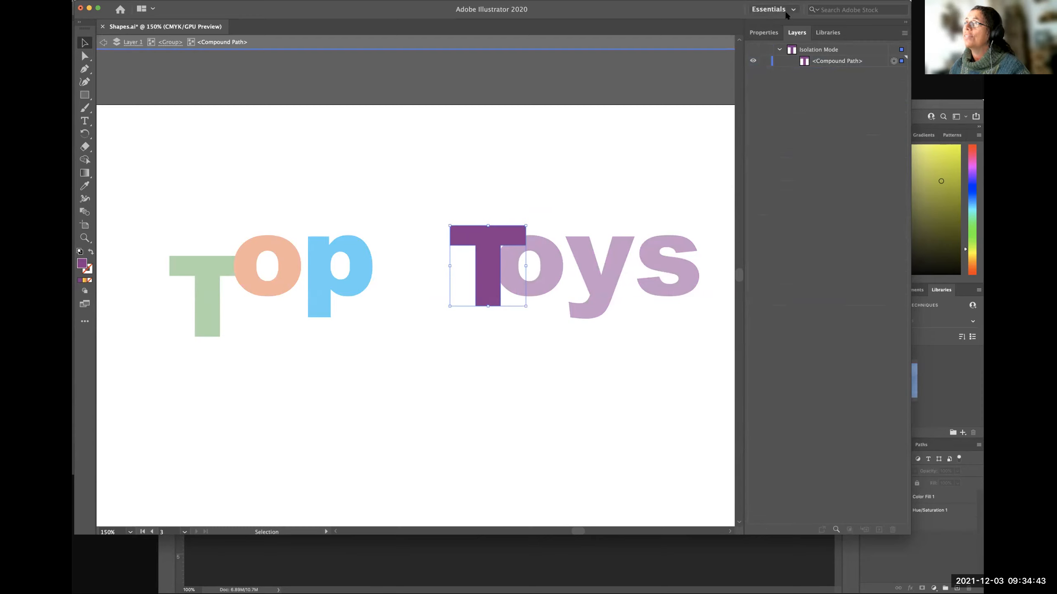
# Change the fill of the isolated T of Toys to the dark blue swatch.
pyautogui.click(763, 32)
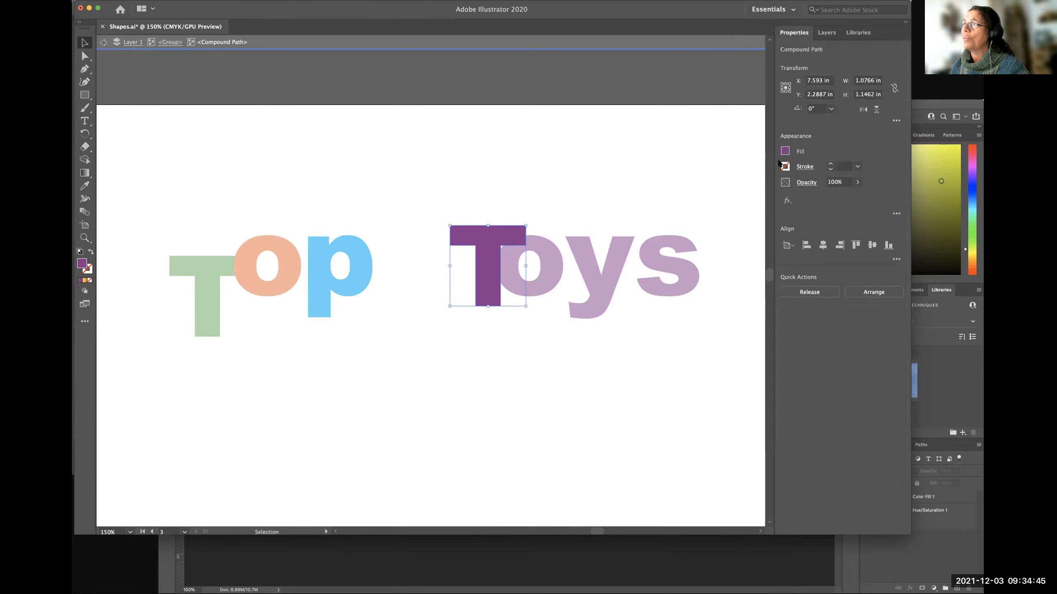
pyautogui.click(785, 151)
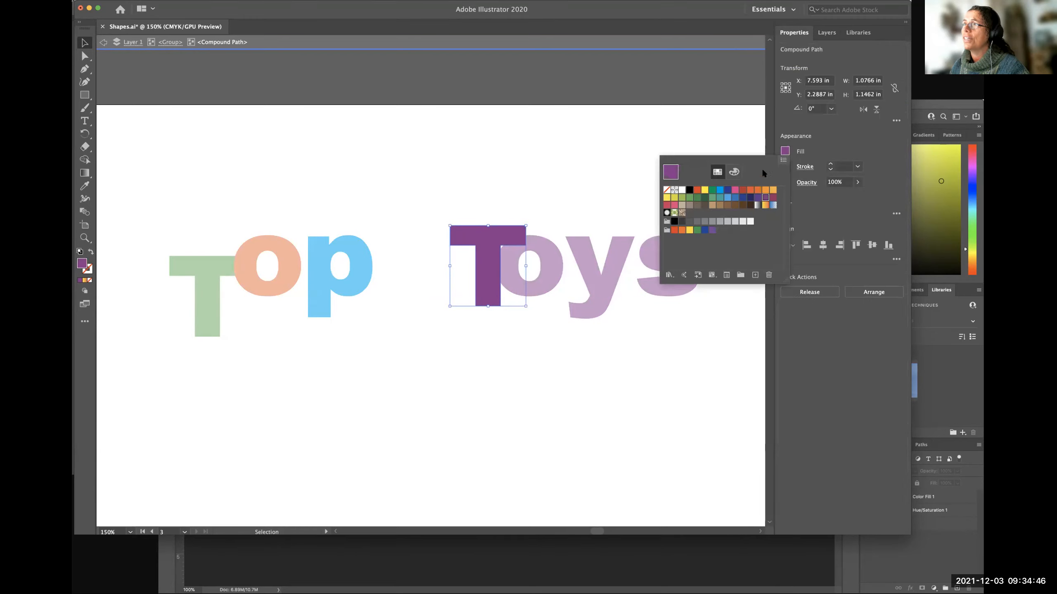
pyautogui.click(726, 191)
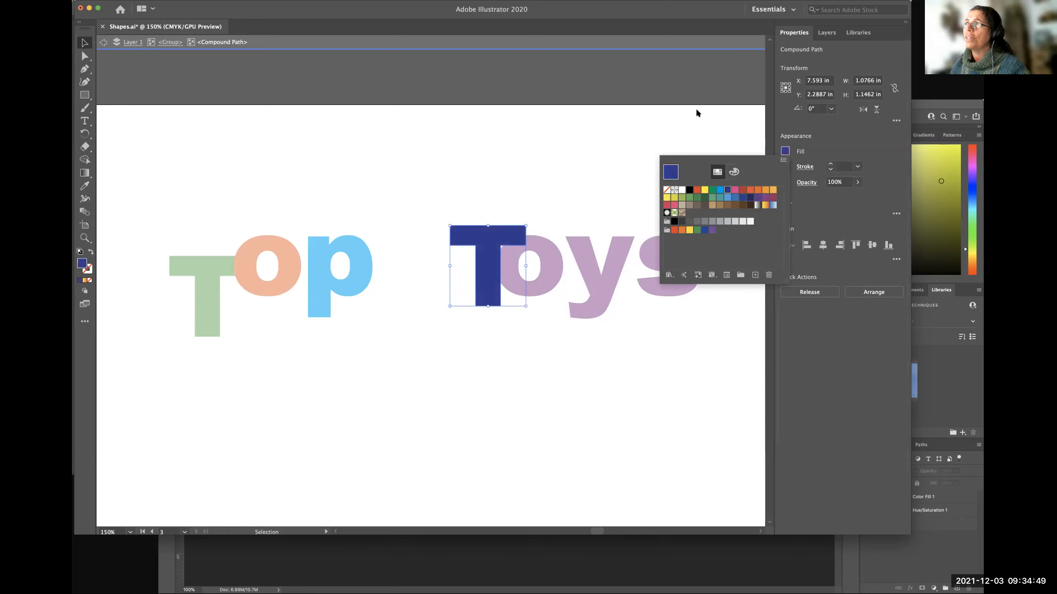
# Leave isolation of the dark blue T, clear the selection and display the document's layer list.
pyautogui.click(695, 68)
pyautogui.press('Escape')
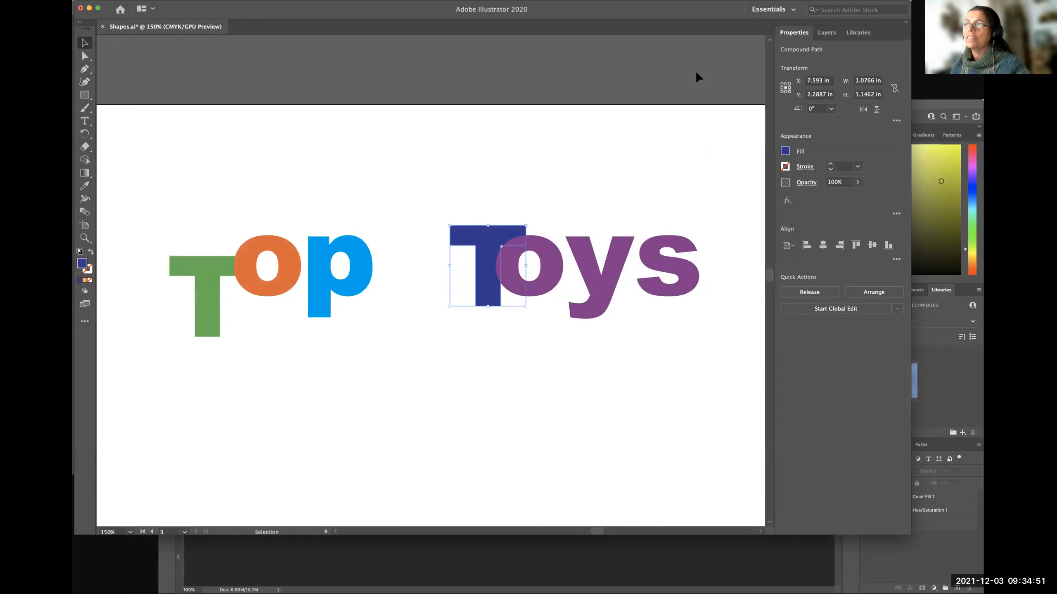
pyautogui.click(699, 78)
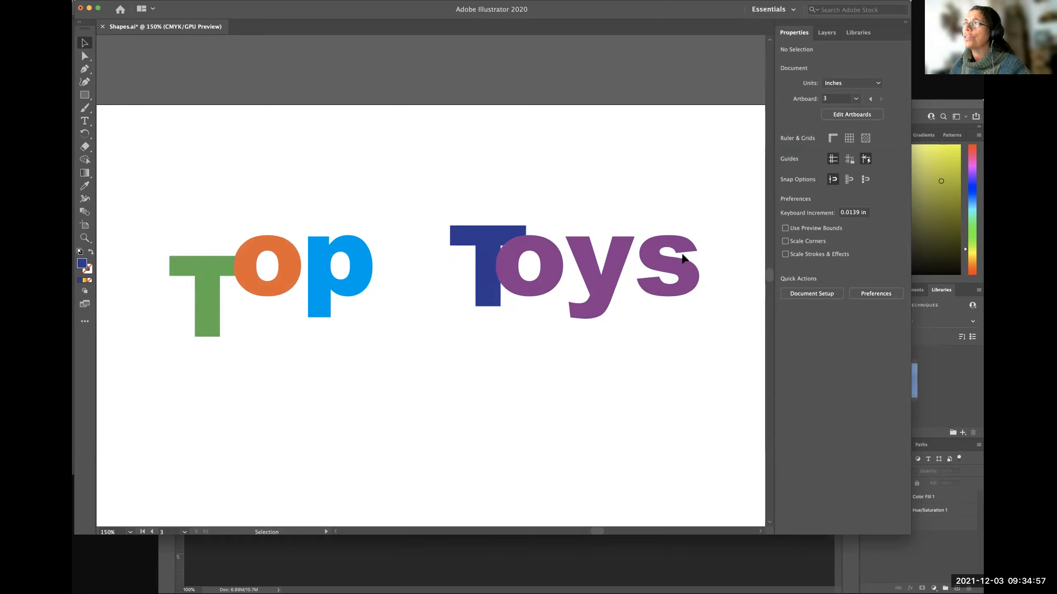
pyautogui.click(821, 33)
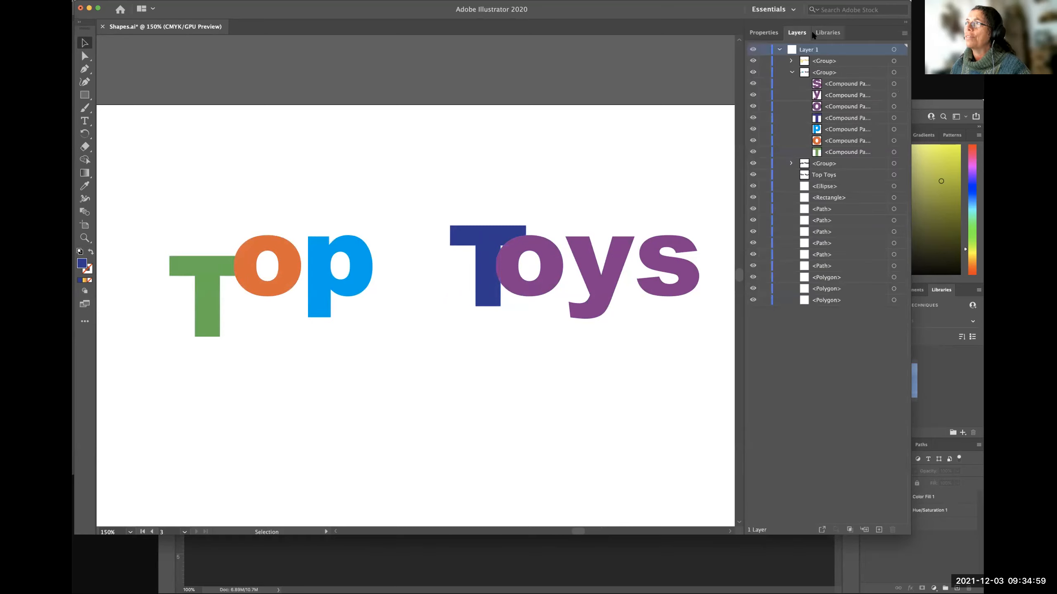
pyautogui.click(764, 33)
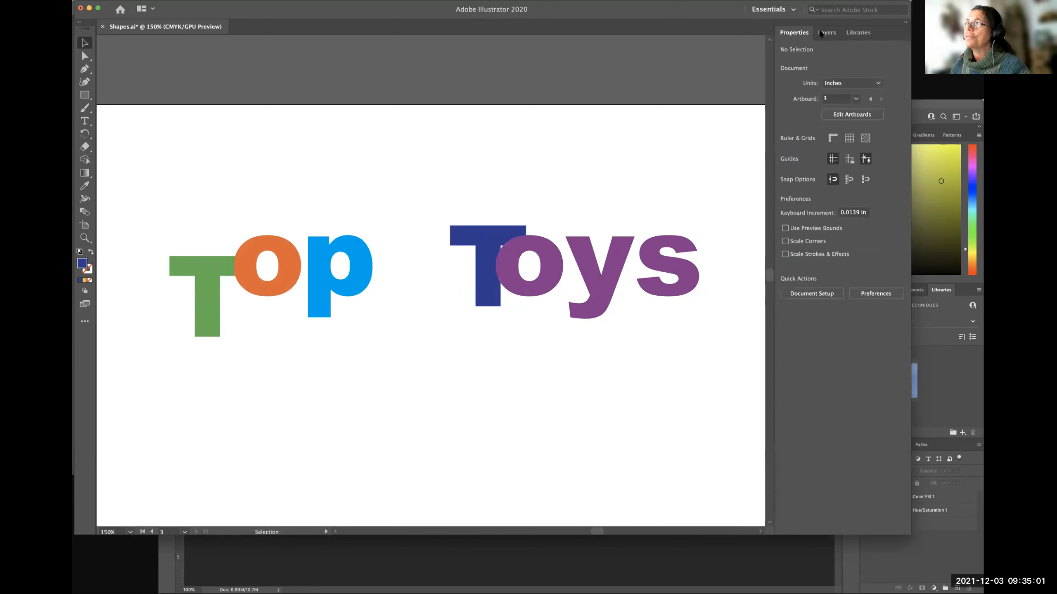
pyautogui.click(826, 33)
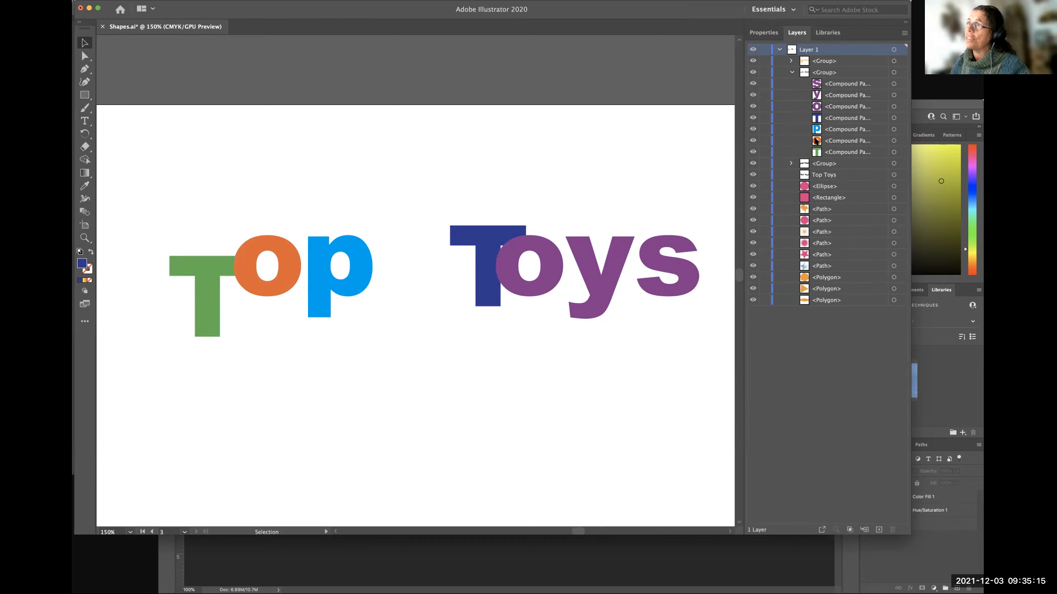
# Move the dark blue T's compound path above the o of Toys in the multicoloured group's stacking order.
pyautogui.click(816, 85)
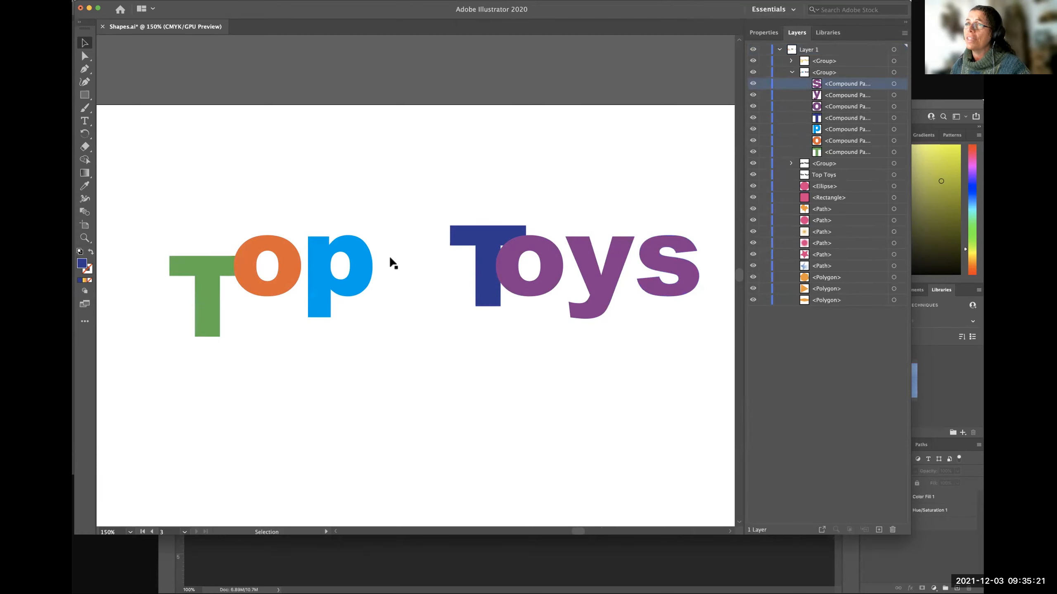
pyautogui.click(211, 276)
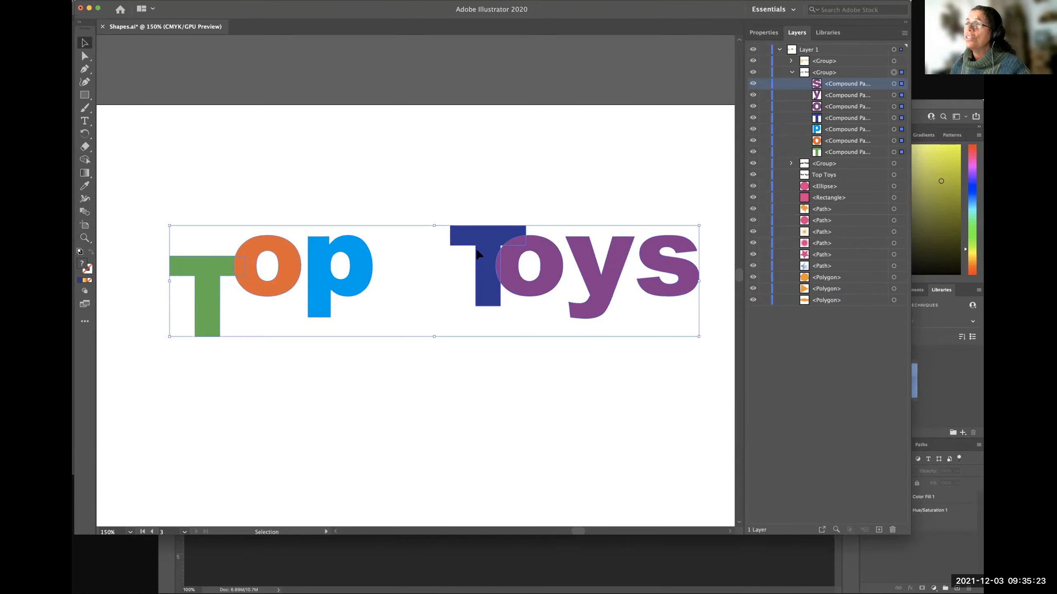
pyautogui.click(523, 392)
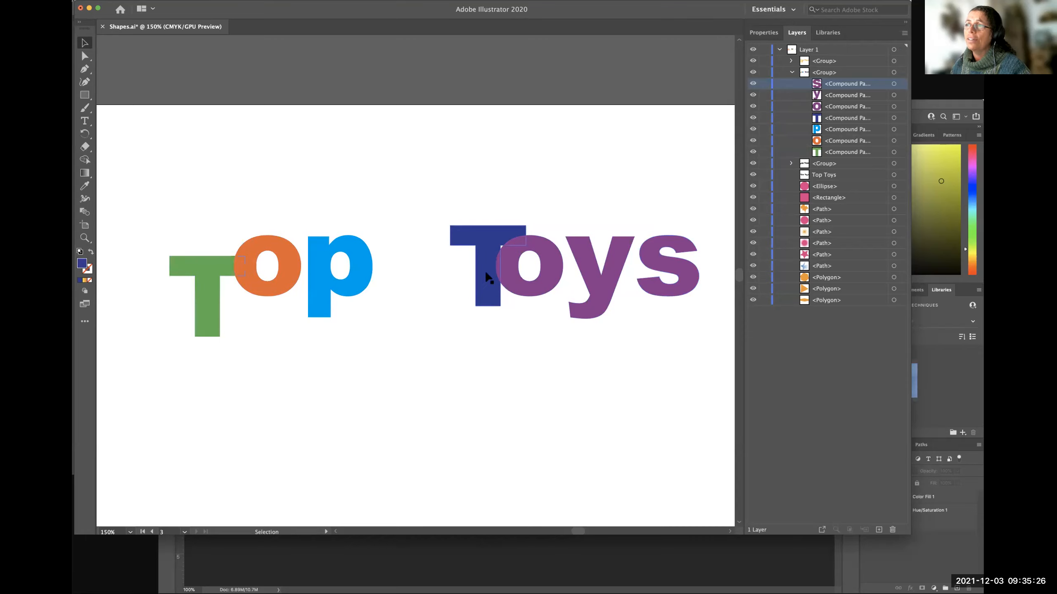
pyautogui.click(828, 118)
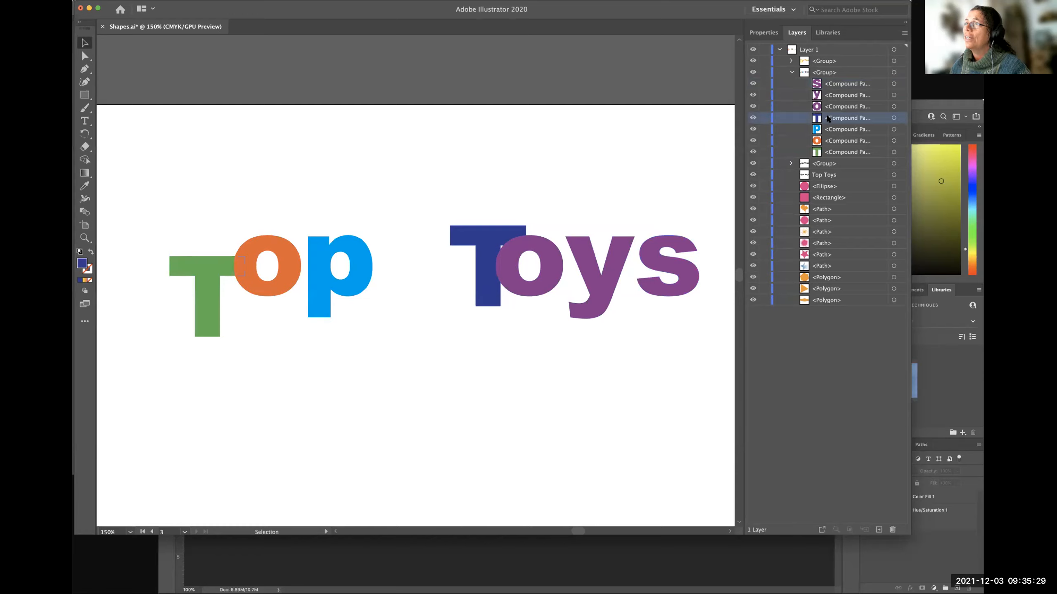
pyautogui.moveTo(833, 118); pyautogui.dragTo(833, 102)
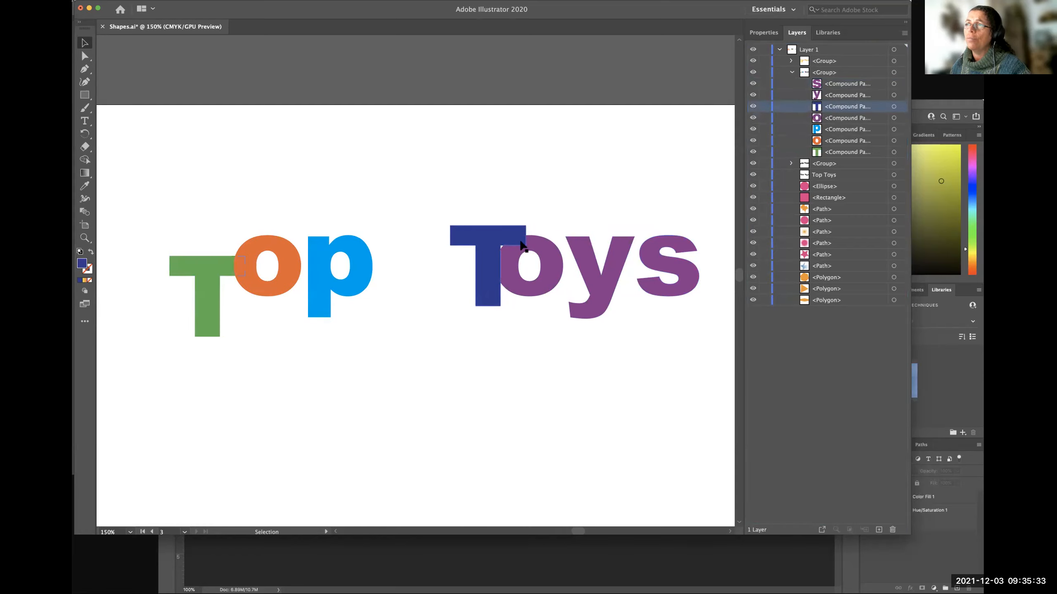
# Isolate the dark blue T of Toys, shift it slightly right and up over the o, and leave isolation.
pyautogui.moveTo(493, 266)
pyautogui.mouseDown()
pyautogui.moveTo(484, 281)
pyautogui.moveTo(483, 273)
pyautogui.moveTo(490, 285)
pyautogui.mouseUp()
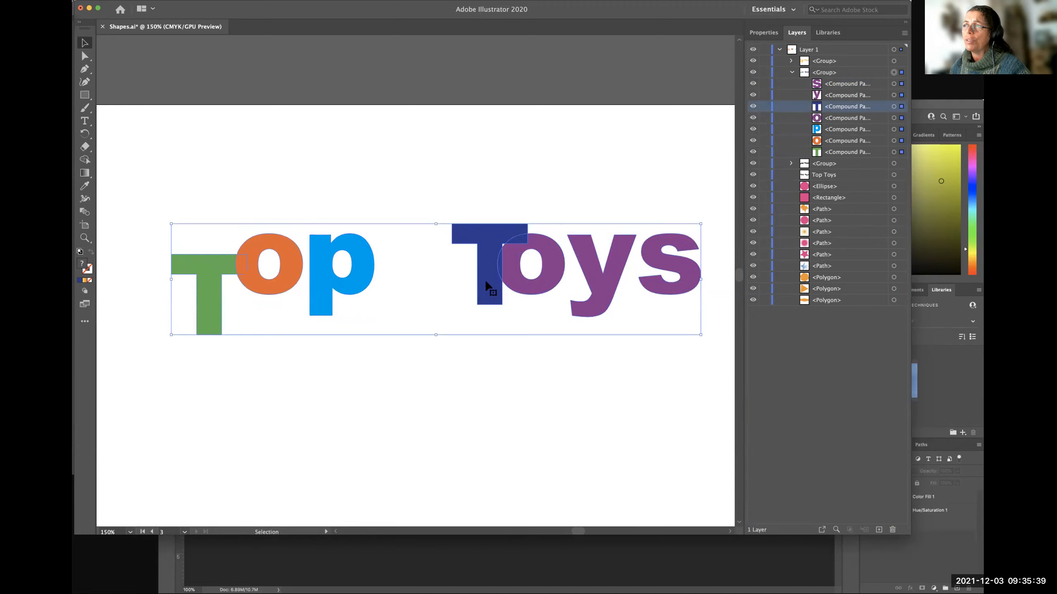
pyautogui.doubleClick(486, 282)
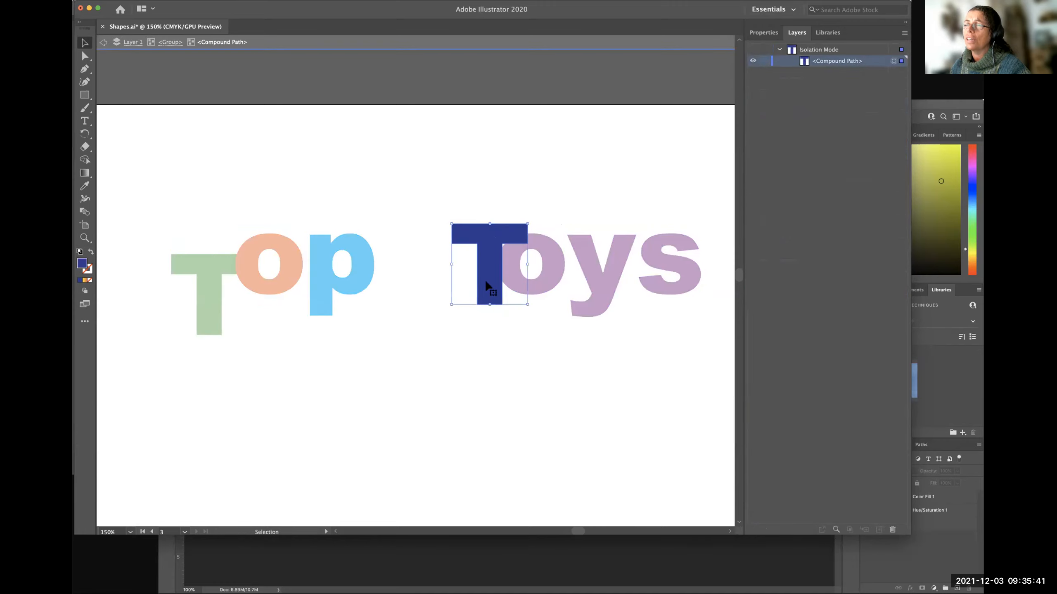
pyautogui.moveTo(491, 280); pyautogui.dragTo(495, 281)
pyautogui.doubleClick(585, 267)
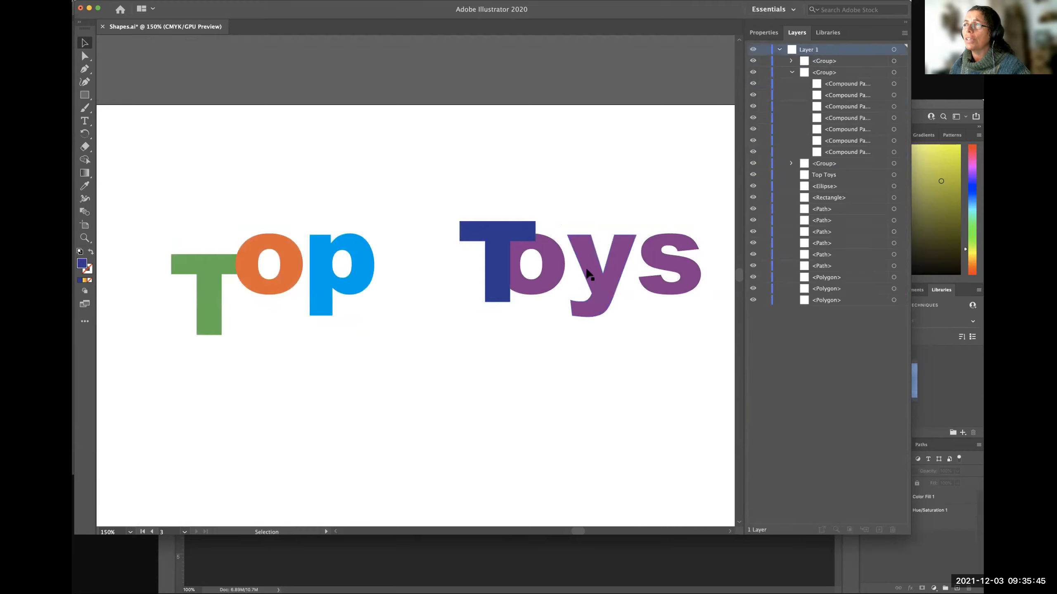
# Within the multicoloured group, move the y of Toys down and left against the o, and the s left against the y.
pyautogui.doubleClick(586, 266)
pyautogui.moveTo(587, 267); pyautogui.dragTo(572, 306)
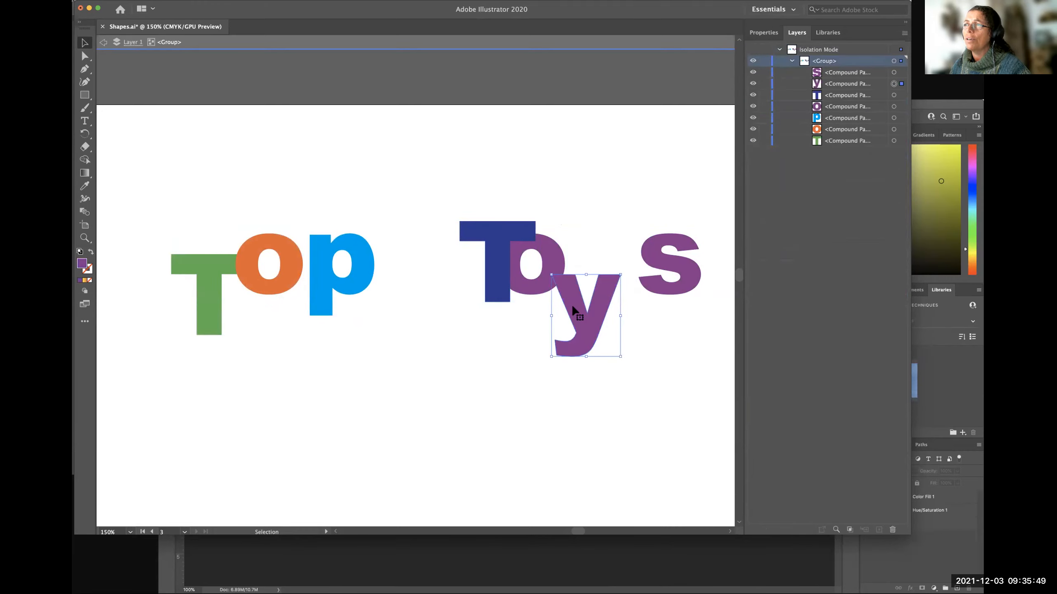
pyautogui.doubleClick(650, 261)
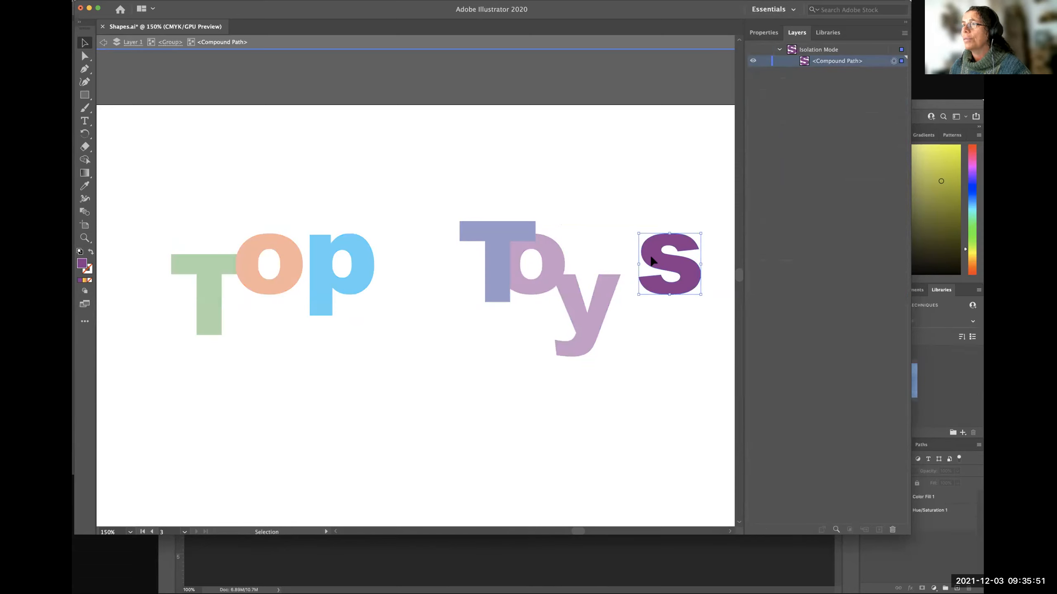
pyautogui.moveTo(651, 258); pyautogui.dragTo(629, 262)
pyautogui.click(633, 359)
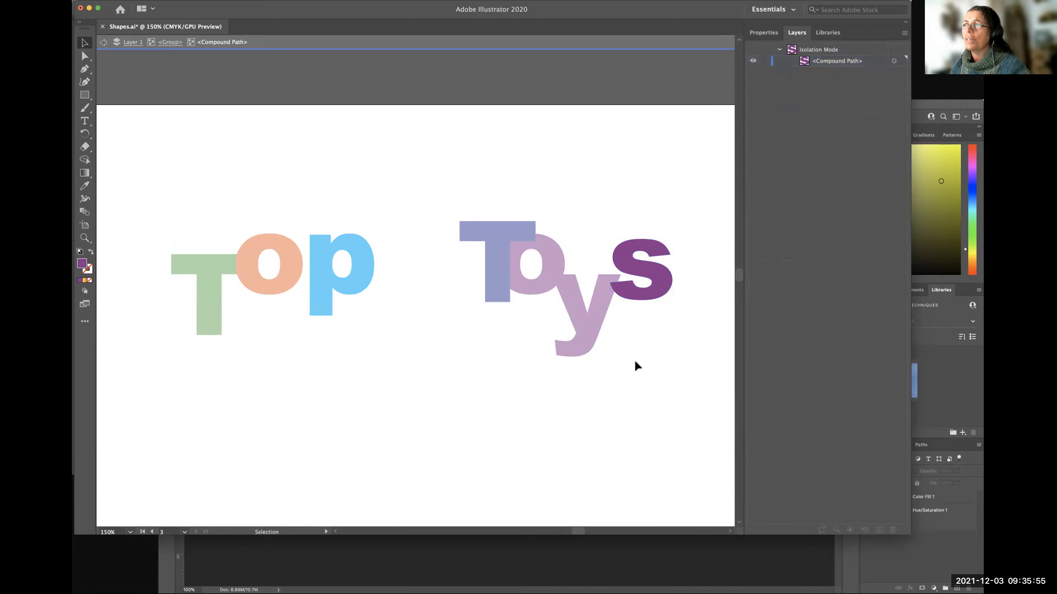
# Move the light blue p of Top down and left within its group so it overlaps the orange o, and deselect it.
pyautogui.doubleClick(318, 283)
pyautogui.click(318, 282)
pyautogui.moveTo(312, 296)
pyautogui.mouseDown()
pyautogui.moveTo(318, 286)
pyautogui.moveTo(305, 307)
pyautogui.mouseUp()
pyautogui.doubleClick(317, 284)
pyautogui.click(318, 286)
pyautogui.click(360, 423)
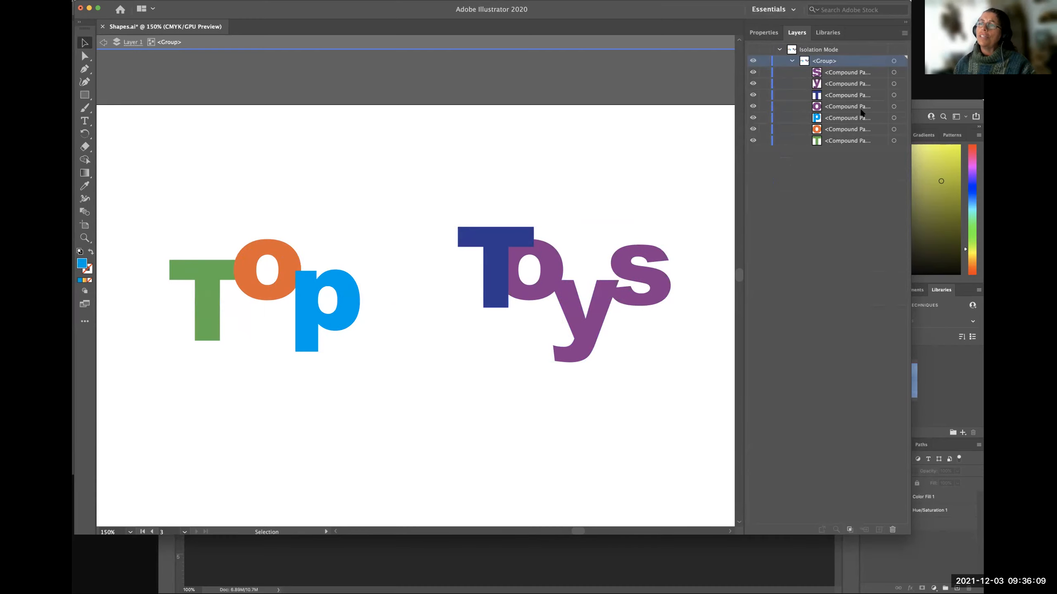
pyautogui.click(201, 269)
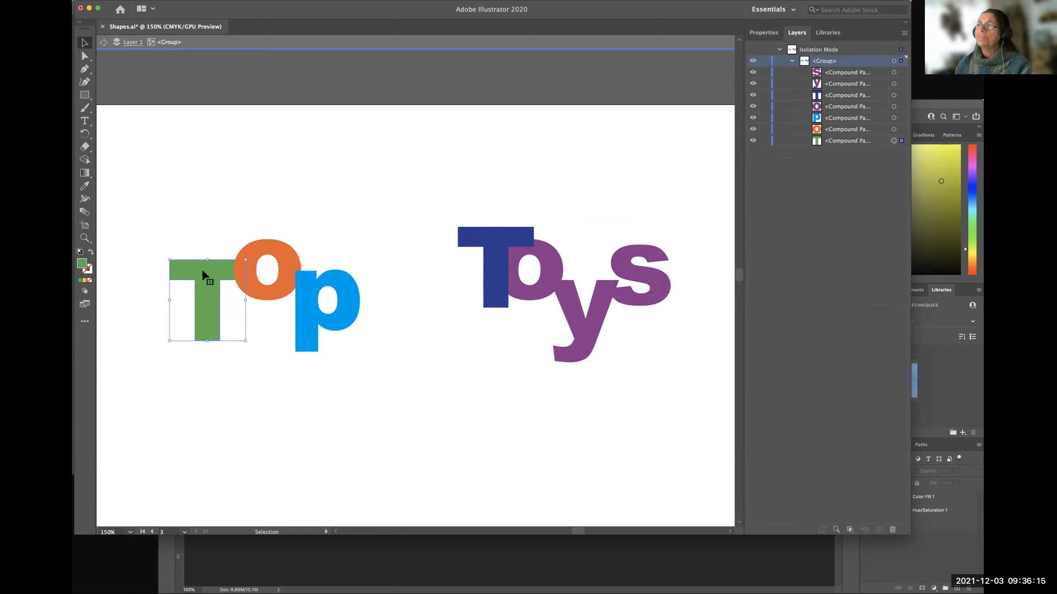
pyautogui.click(504, 233)
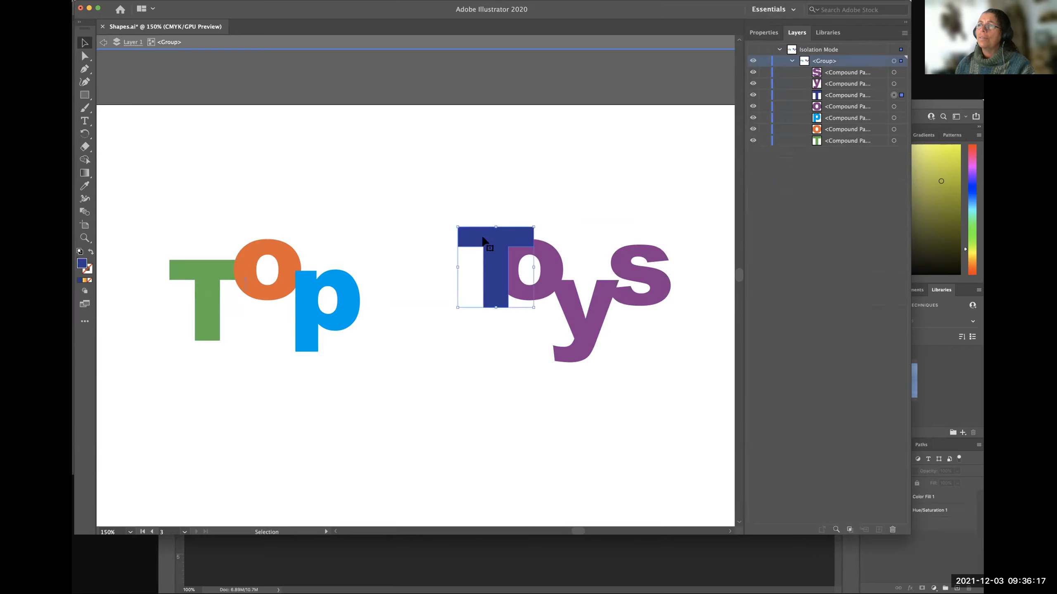
pyautogui.keyDown('shift'); pyautogui.click(544, 268); pyautogui.keyUp('shift')
pyautogui.keyDown('shift'); pyautogui.click(569, 311); pyautogui.keyUp('shift')
pyautogui.keyDown('shift'); pyautogui.click(634, 287); pyautogui.keyUp('shift')
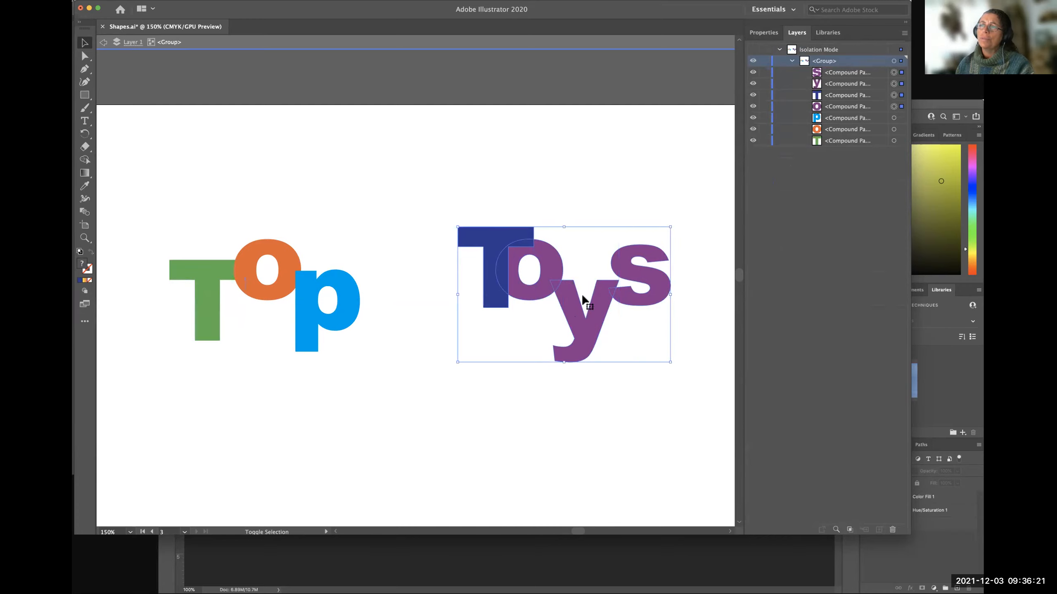
pyautogui.click(534, 383)
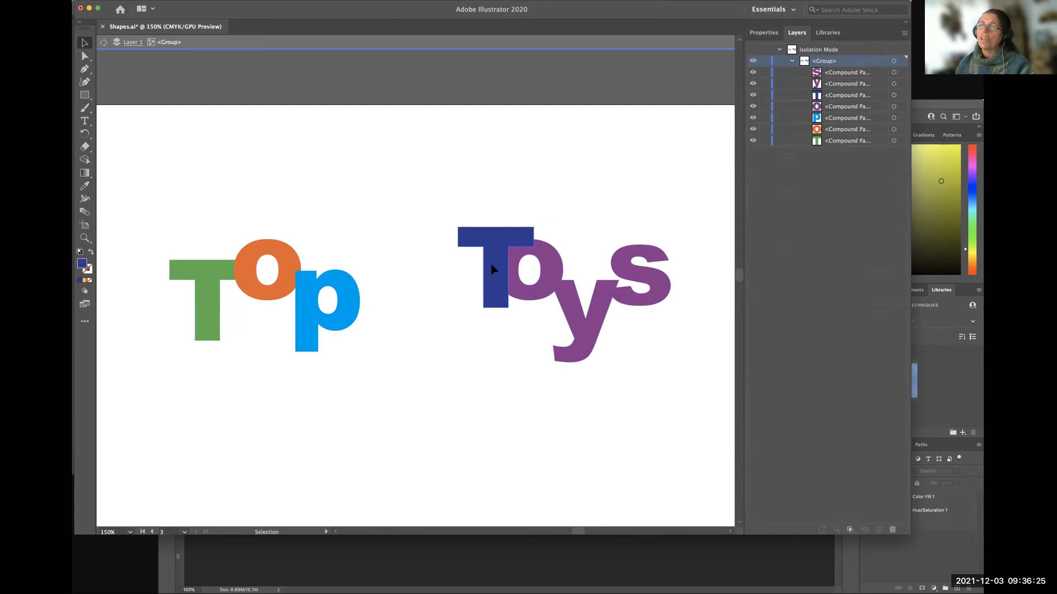
pyautogui.doubleClick(443, 381)
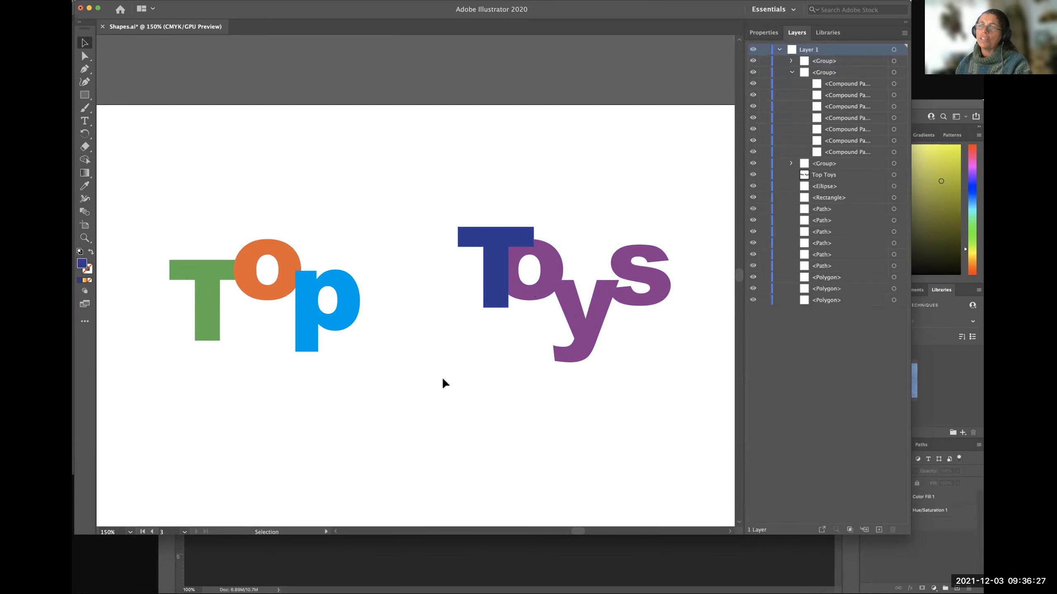
# Isolate the multicoloured group, move the T, o, y and s of Toys together directly beneath Top, and leave isolation.
pyautogui.doubleClick(485, 267)
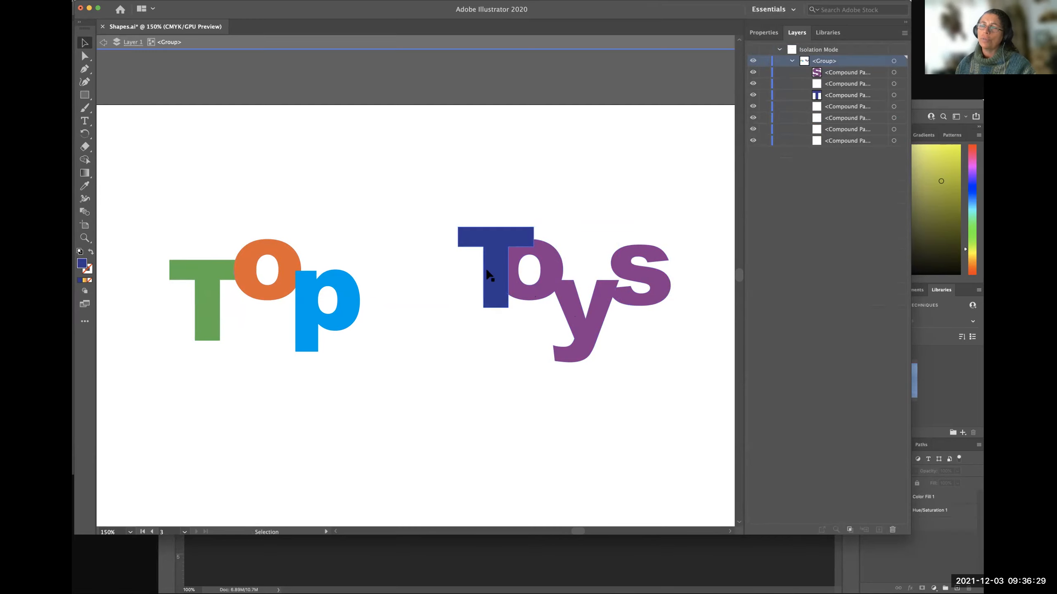
pyautogui.click(490, 267)
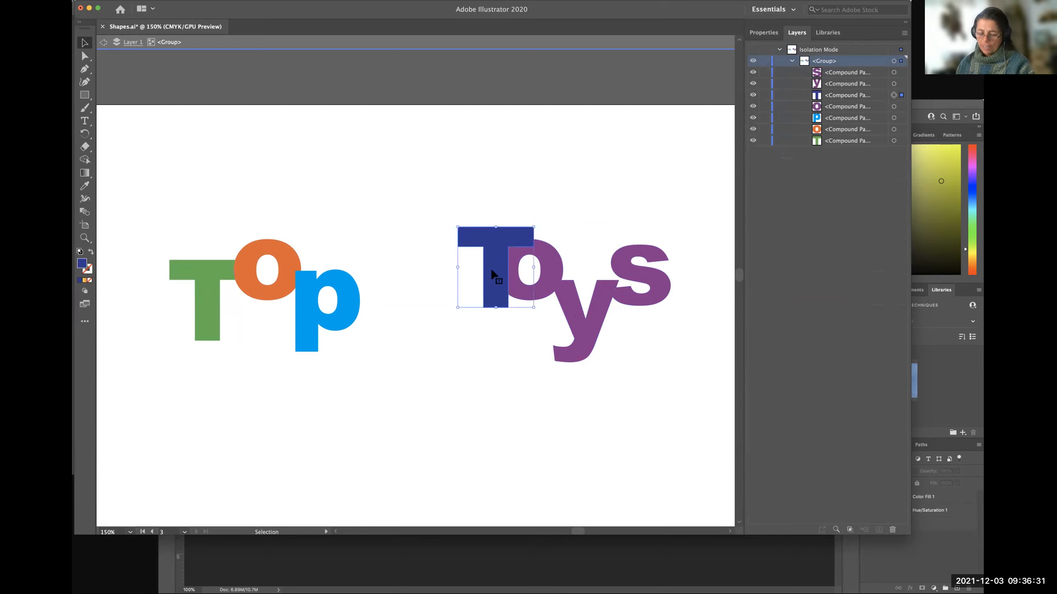
pyautogui.keyDown('shift'); pyautogui.click(547, 277); pyautogui.keyUp('shift')
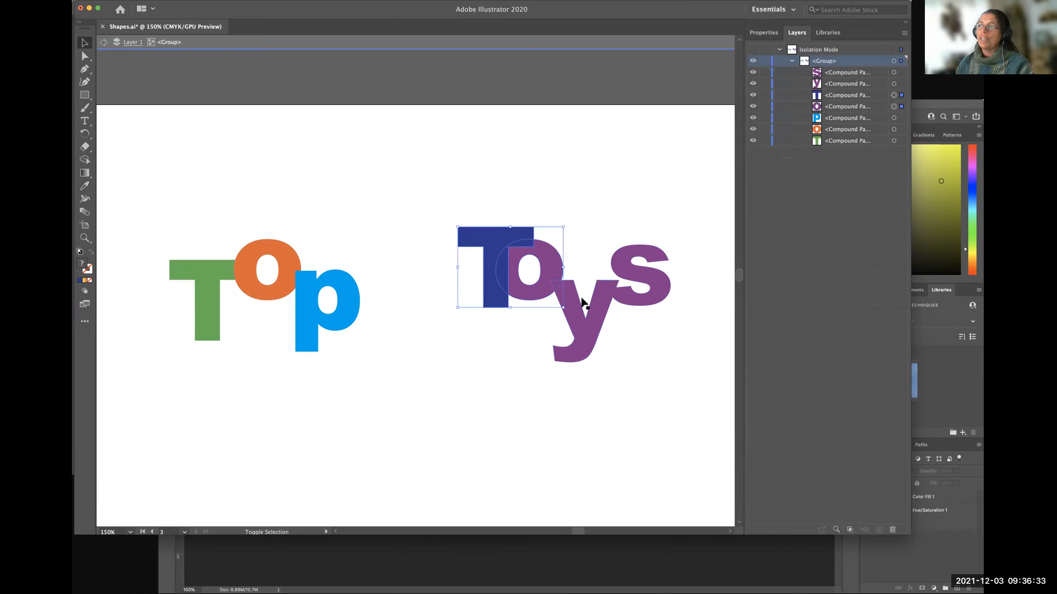
pyautogui.keyDown('shift'); pyautogui.click(610, 290); pyautogui.keyUp('shift')
pyautogui.keyDown('shift'); pyautogui.click(592, 318); pyautogui.keyUp('shift')
pyautogui.moveTo(592, 314); pyautogui.dragTo(320, 442)
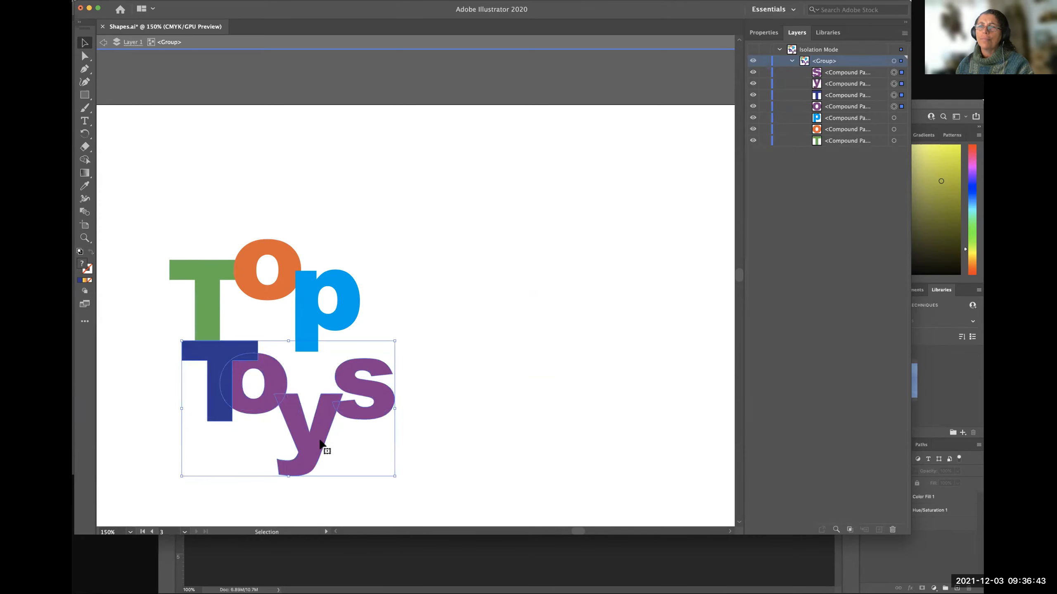
pyautogui.click(510, 436)
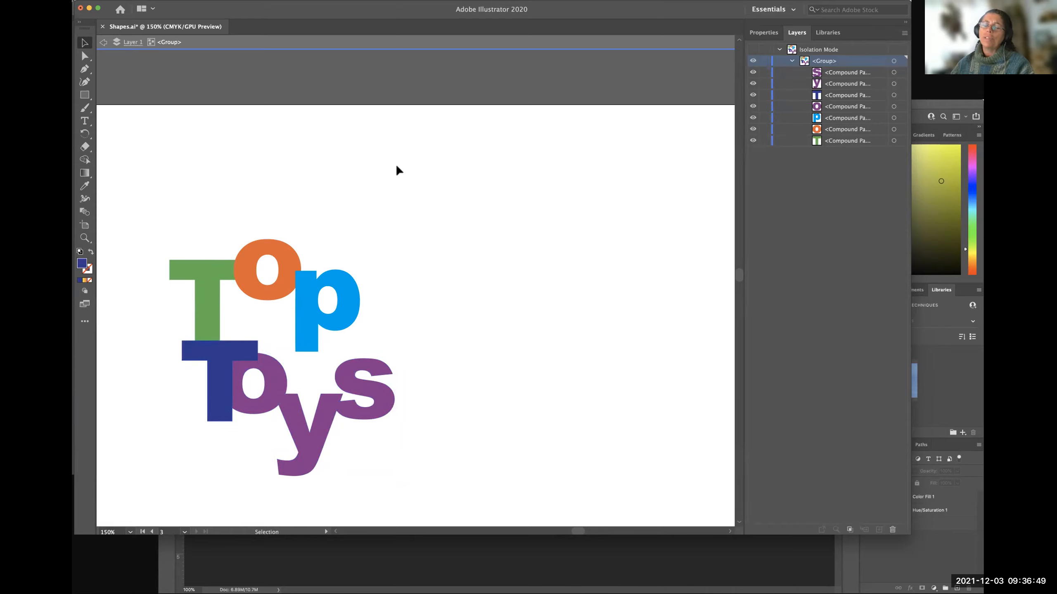
pyautogui.doubleClick(450, 253)
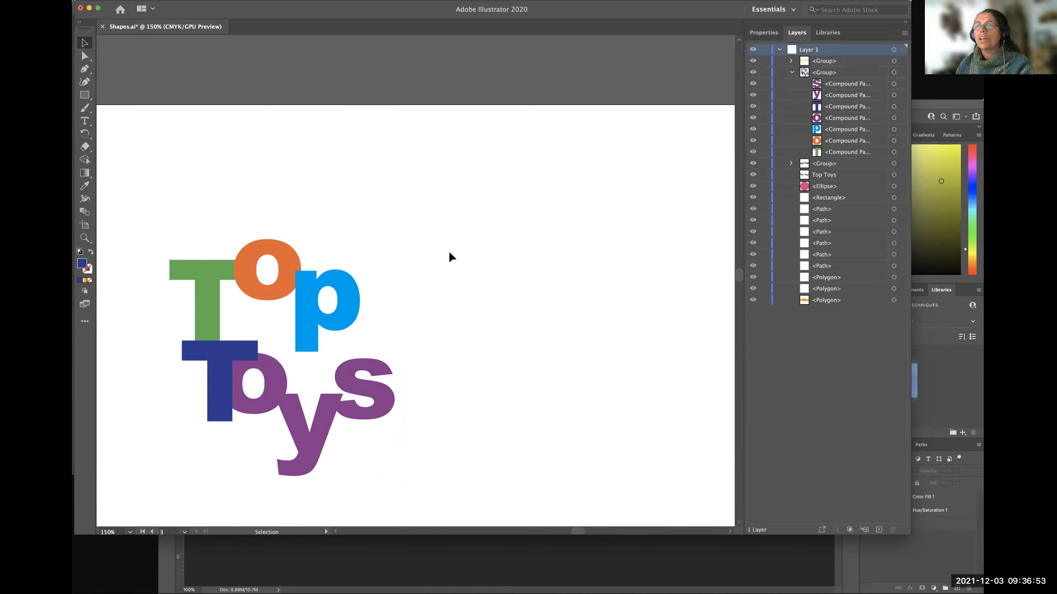
# Move the whole stacked Top Toys group slightly up and right on the artboard.
pyautogui.click(221, 376)
pyautogui.moveTo(220, 376); pyautogui.dragTo(338, 316)
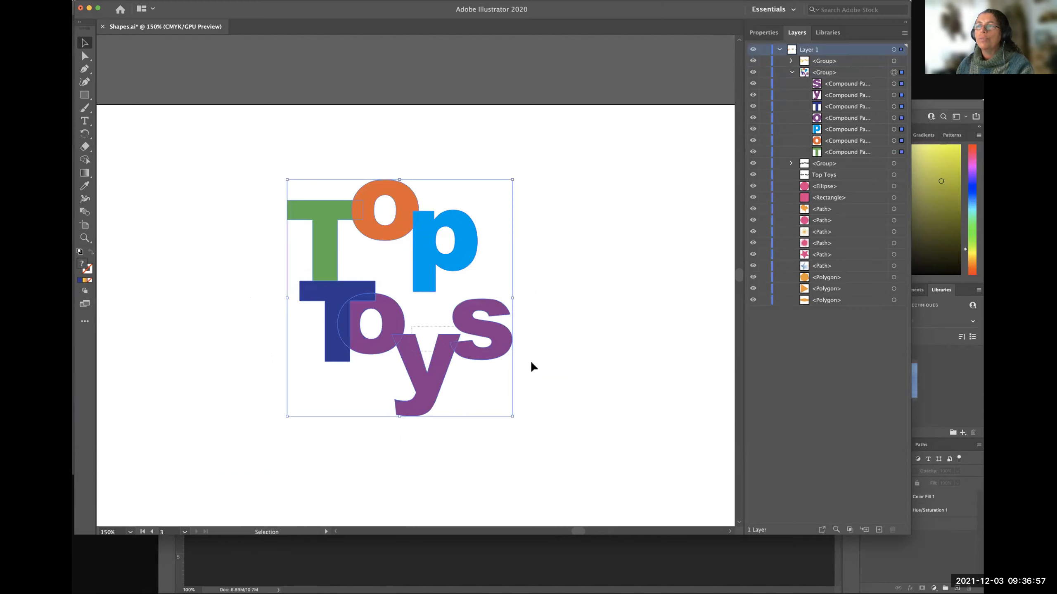
pyautogui.moveTo(442, 366); pyautogui.dragTo(359, 374)
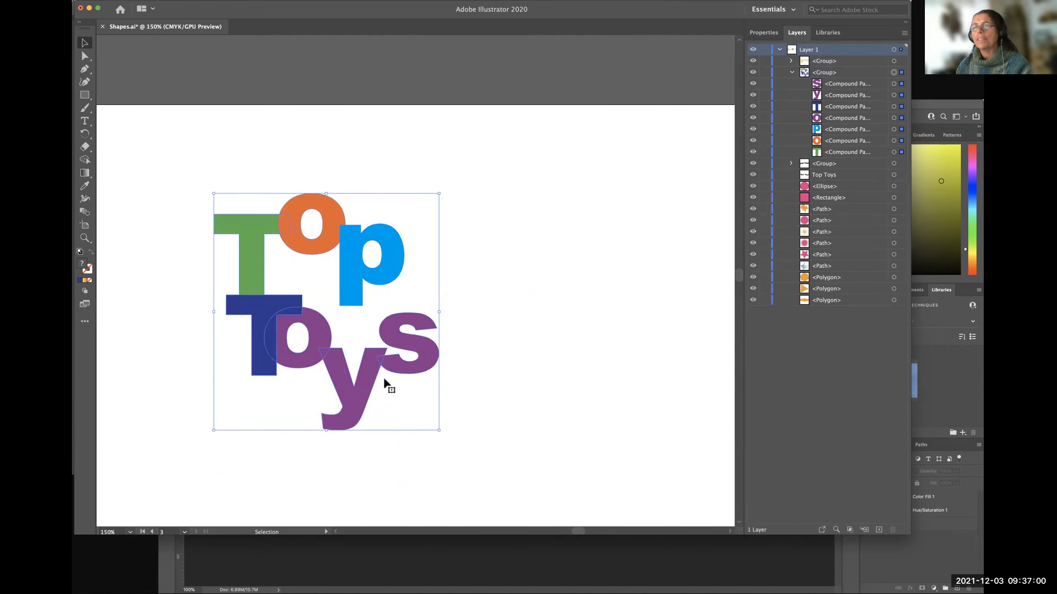
# Isolate the dark blue T of Toys, move it left and slightly up, clear of the o's centre, and leave isolation.
pyautogui.doubleClick(258, 368)
pyautogui.doubleClick(259, 368)
pyautogui.moveTo(259, 336); pyautogui.dragTo(236, 324)
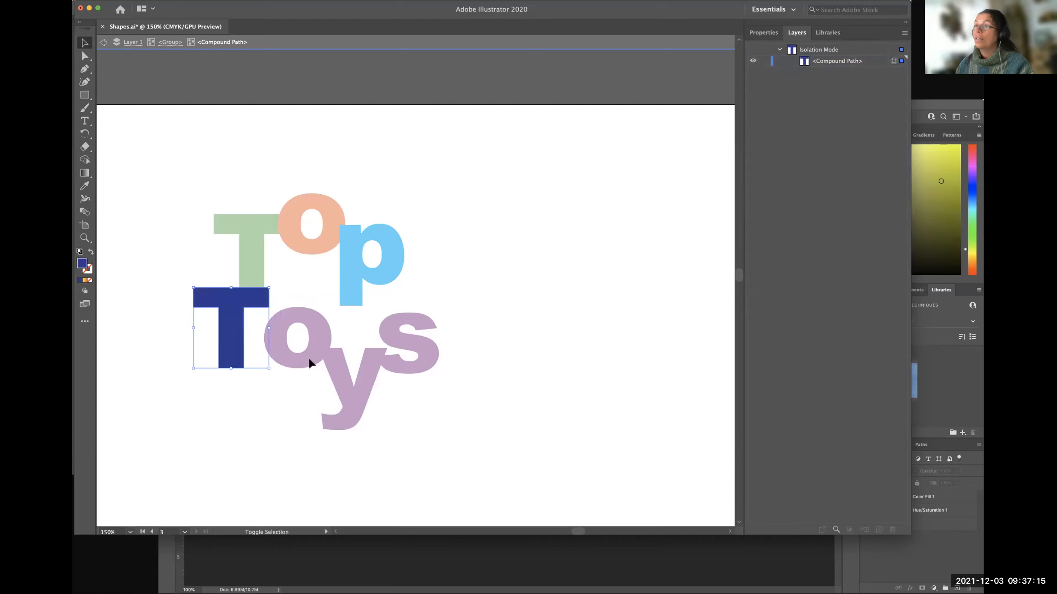
pyautogui.doubleClick(287, 349)
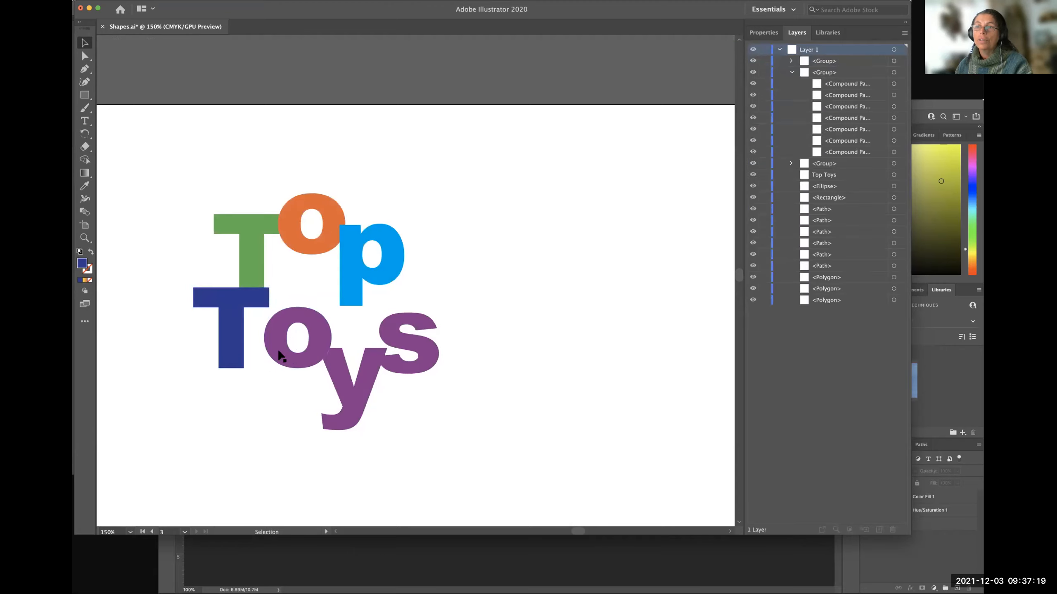
# Isolate the dark blue T's compound path again and try to add the o of Toys to the selection.
pyautogui.doubleClick(230, 345)
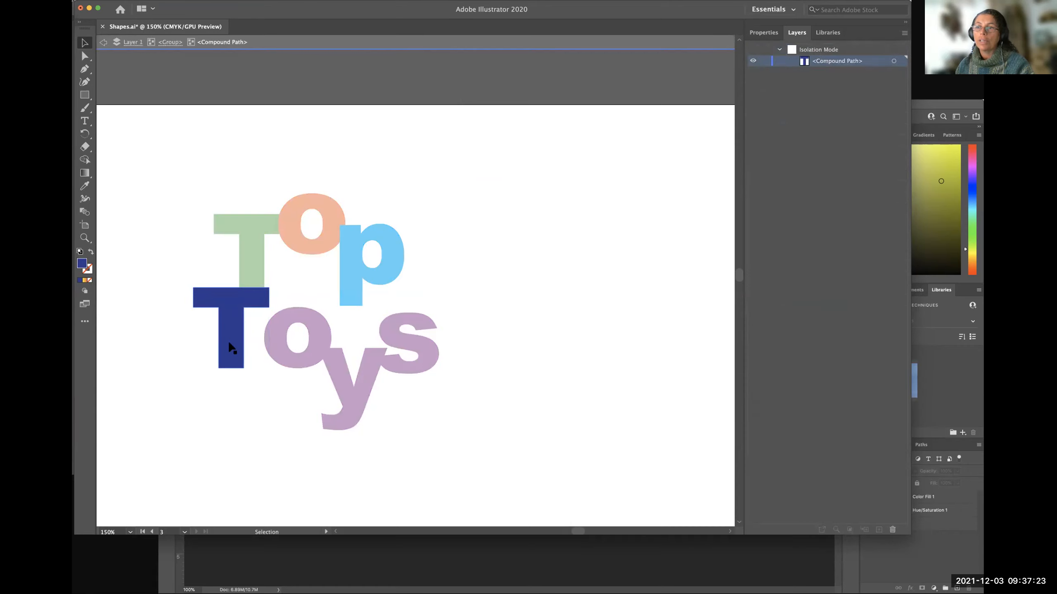
pyautogui.click(229, 343)
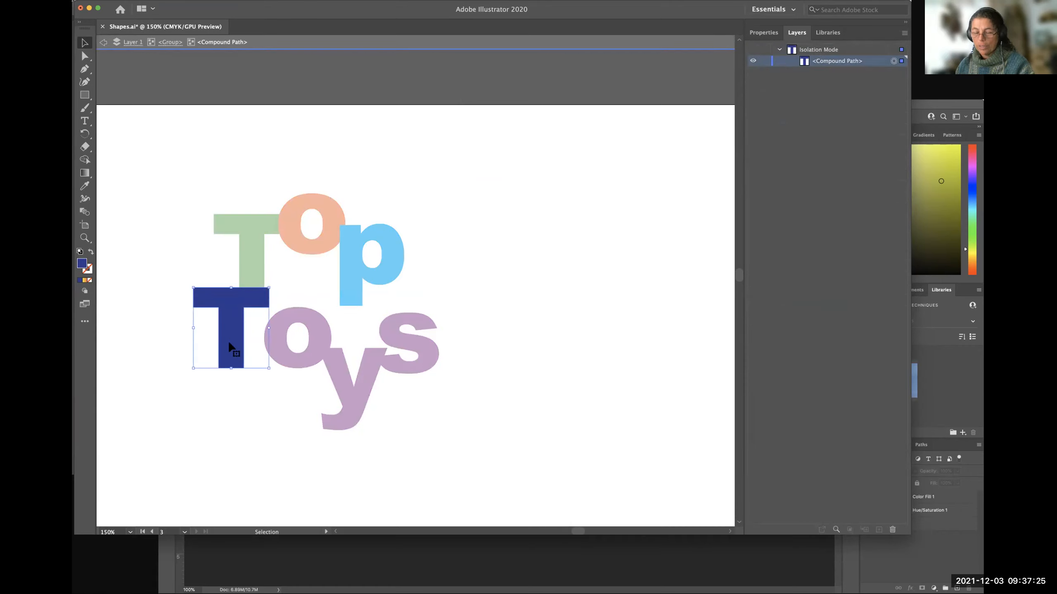
pyautogui.click(277, 347)
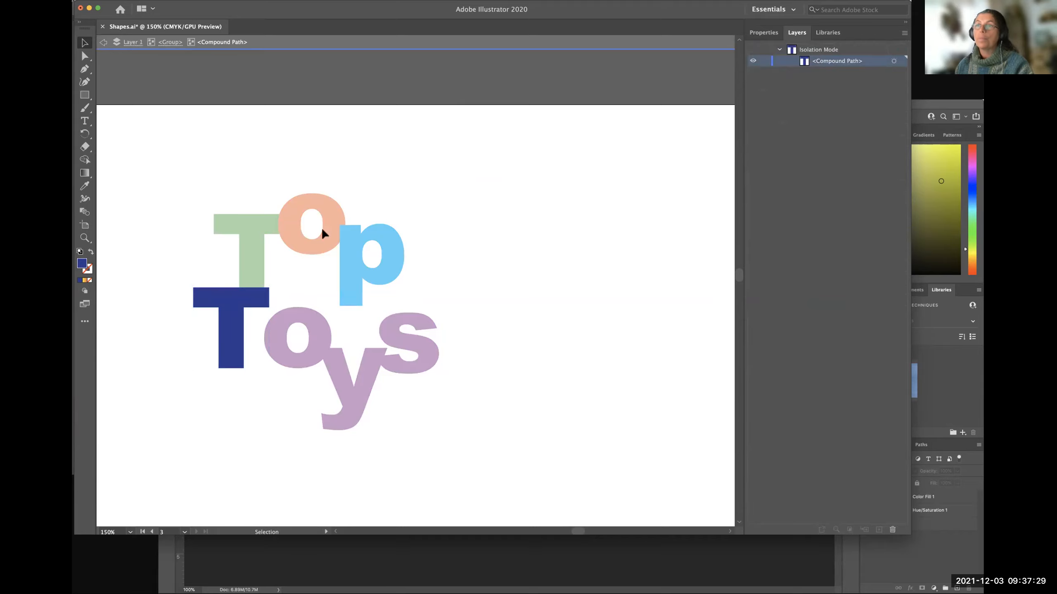
# Return to the group level of isolation and move the o of Toys left and slightly down against the dark blue T's stem.
pyautogui.click(164, 43)
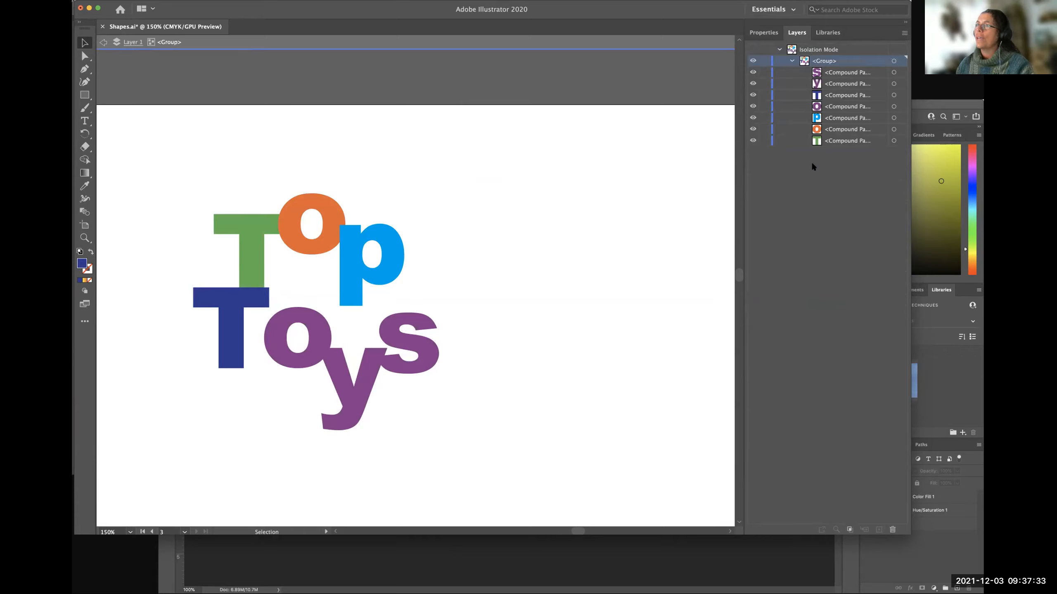
pyautogui.click(893, 106)
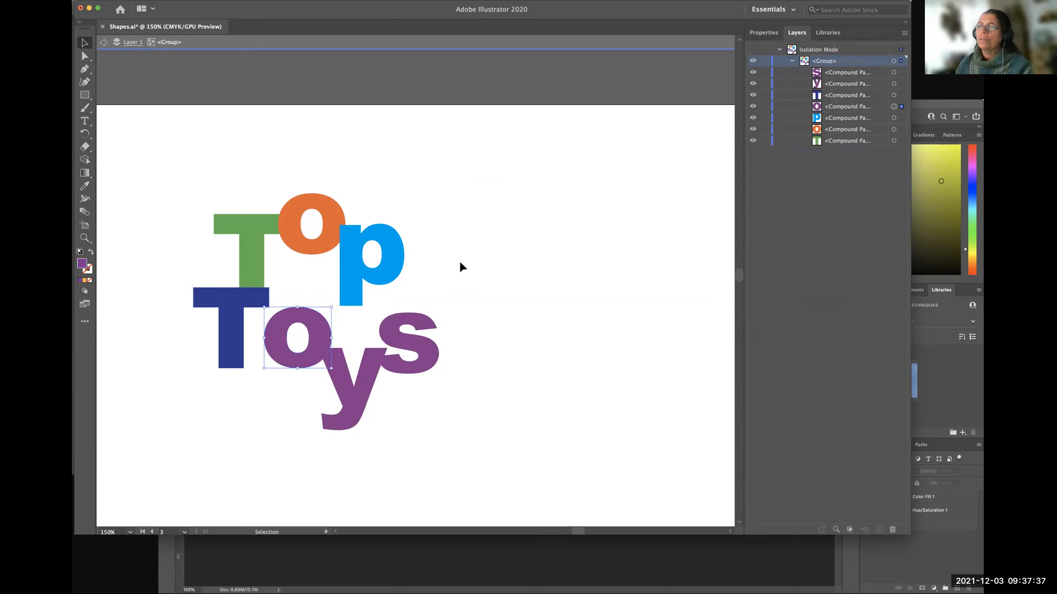
pyautogui.moveTo(319, 318); pyautogui.dragTo(289, 325)
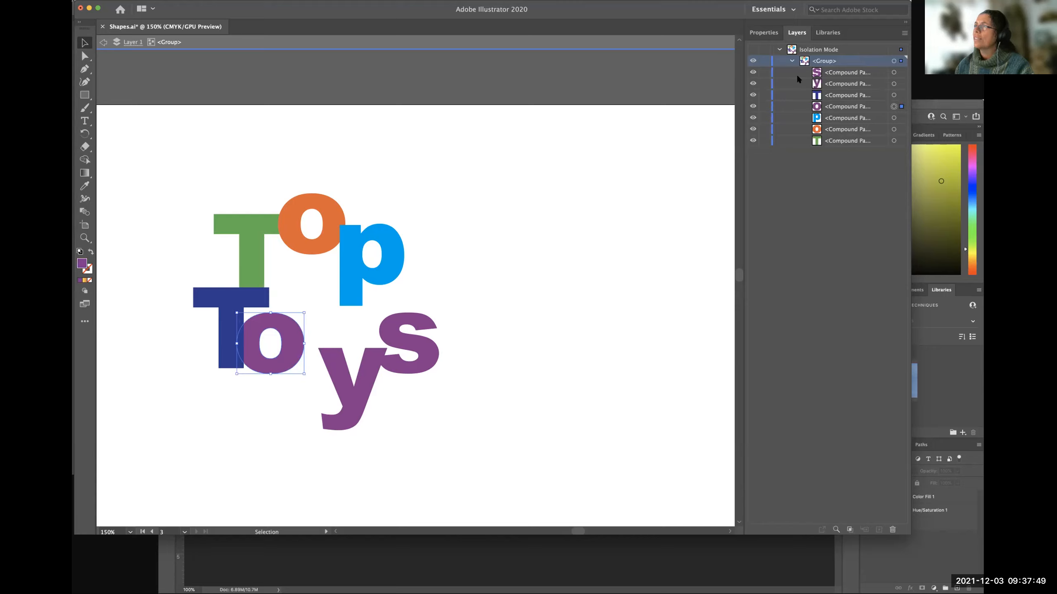
# Move the y of Toys left and slightly up against the o, and the s left and up against the y.
pyautogui.click(893, 85)
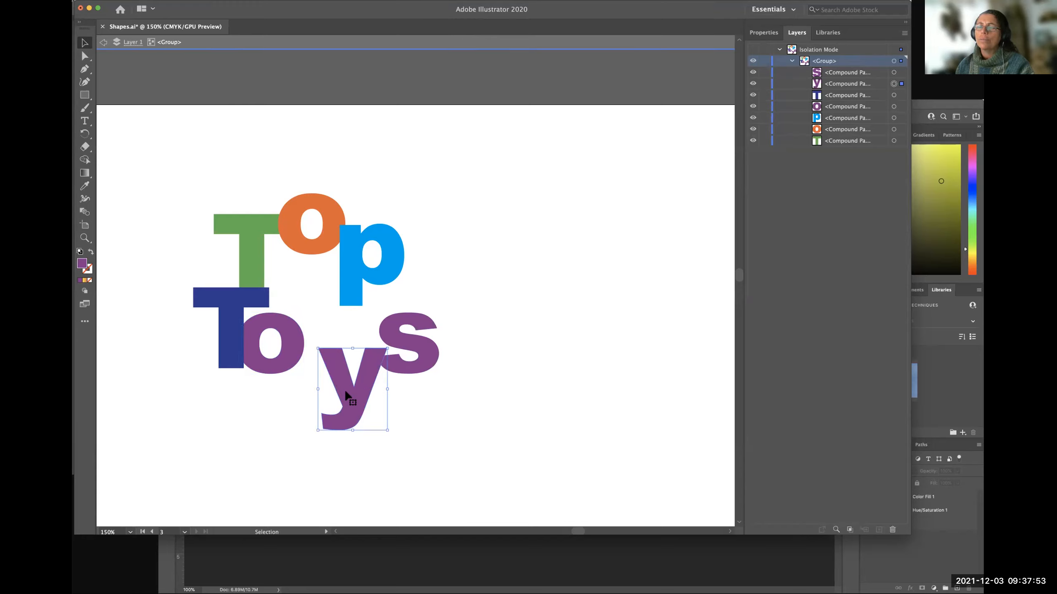
pyautogui.moveTo(351, 394); pyautogui.dragTo(330, 392)
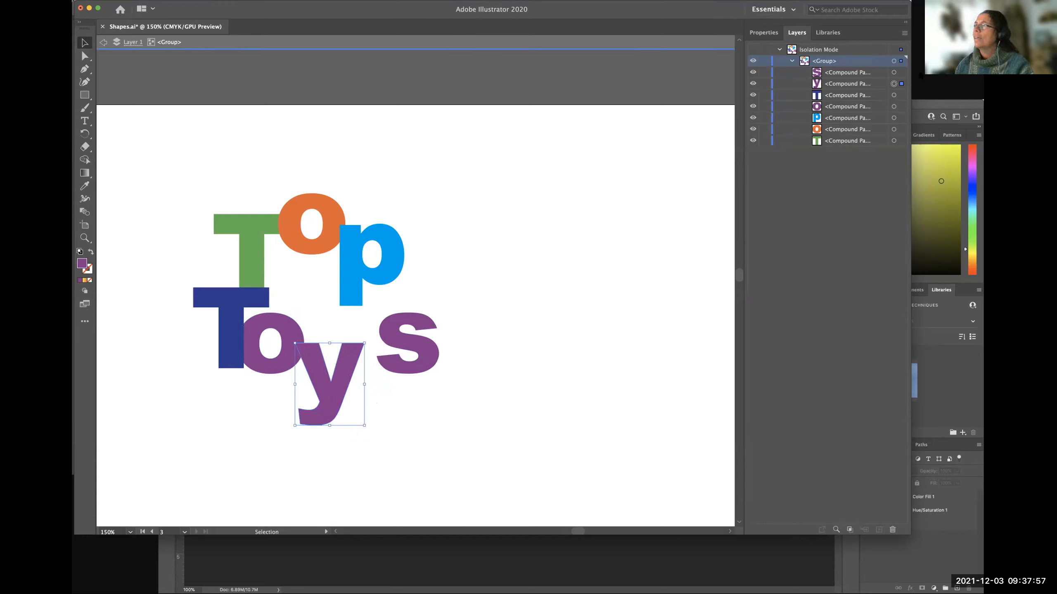
pyautogui.click(893, 73)
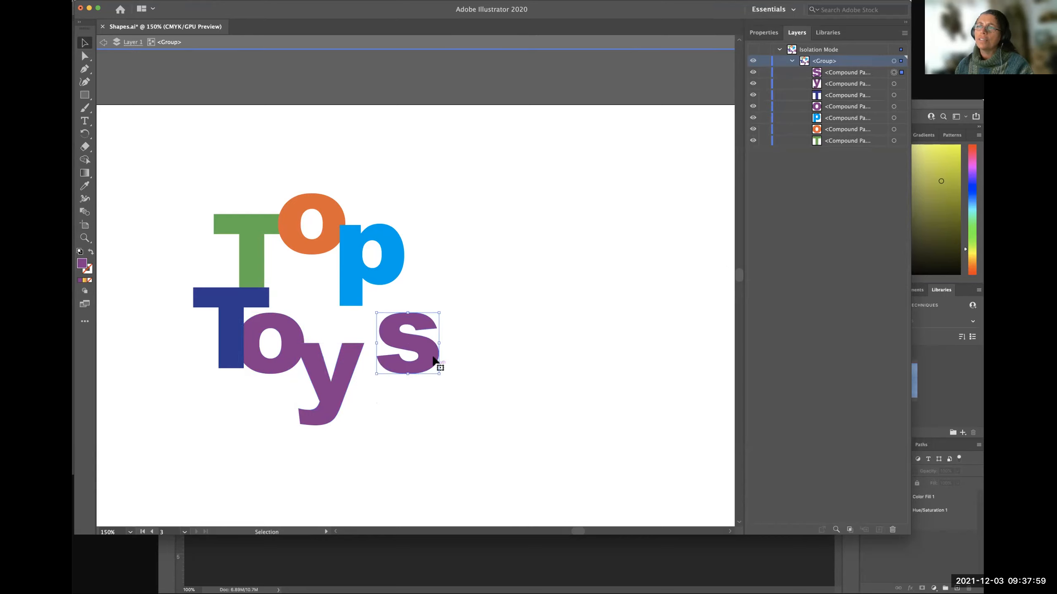
pyautogui.moveTo(392, 341); pyautogui.dragTo(366, 325)
pyautogui.click(466, 362)
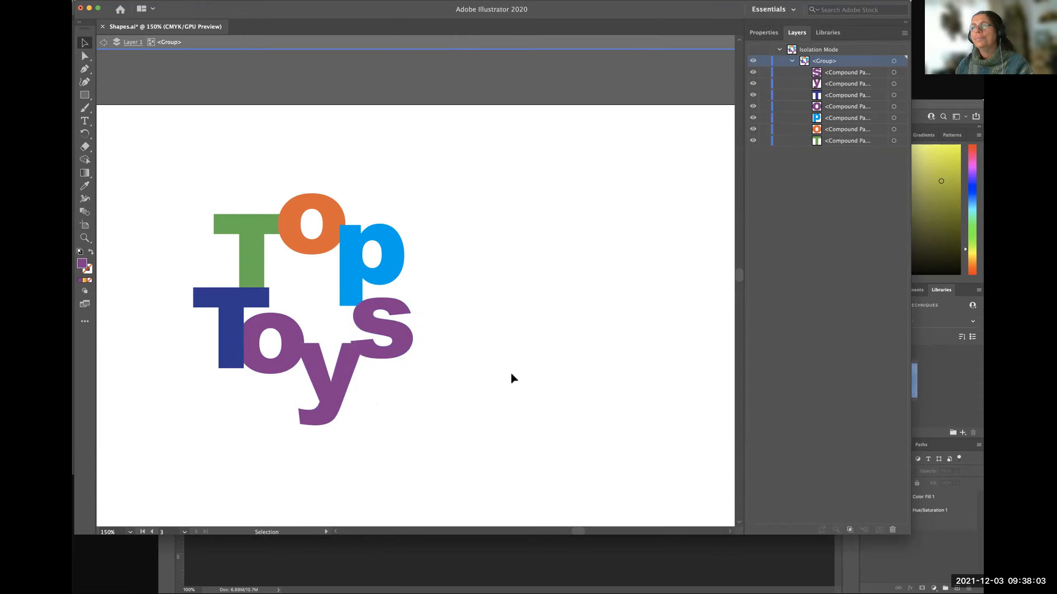
# Tuck the orange o of Top beneath the green T's crossbar, move the blue p left and down beside it, and leave isolation.
pyautogui.click(894, 72)
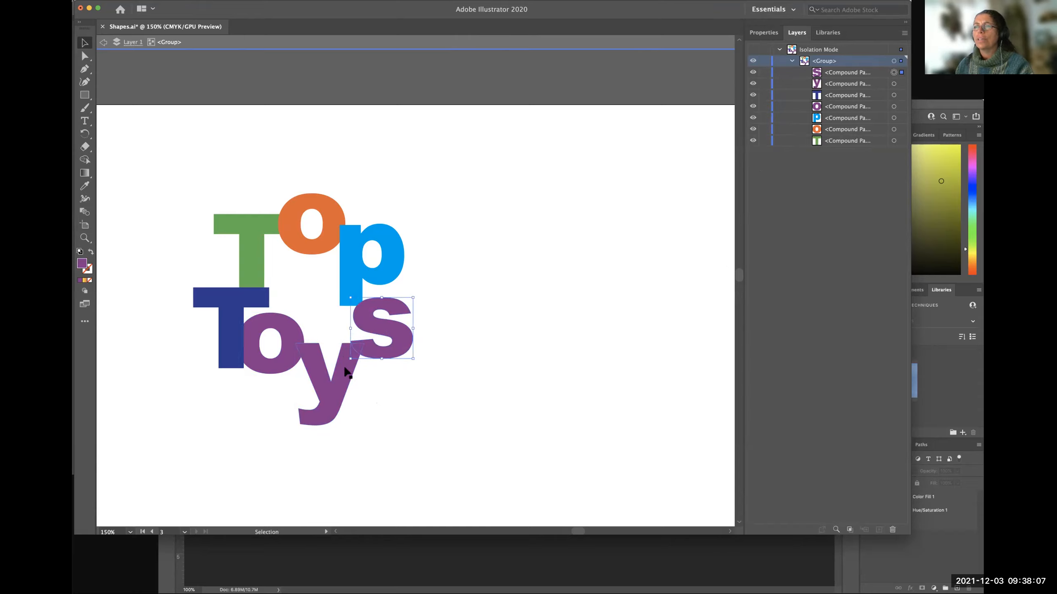
pyautogui.click(437, 363)
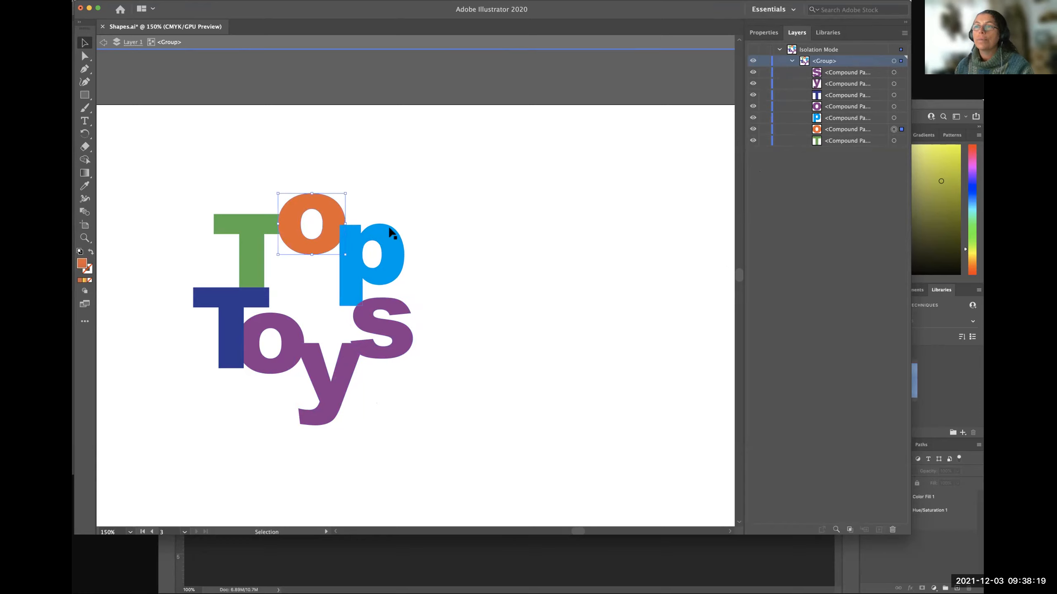
pyautogui.moveTo(310, 244); pyautogui.dragTo(302, 285)
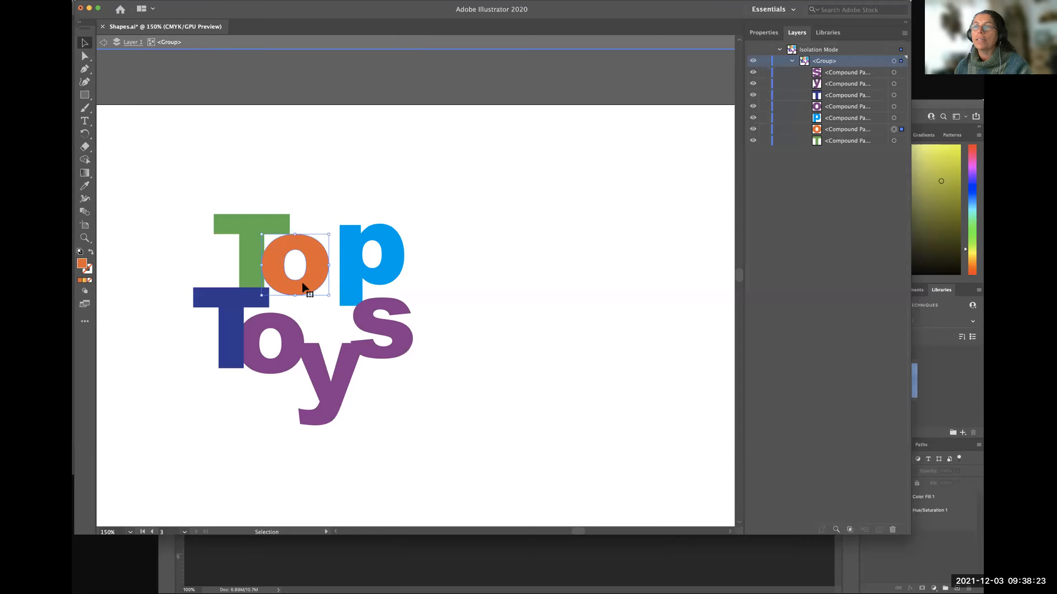
pyautogui.click(351, 270)
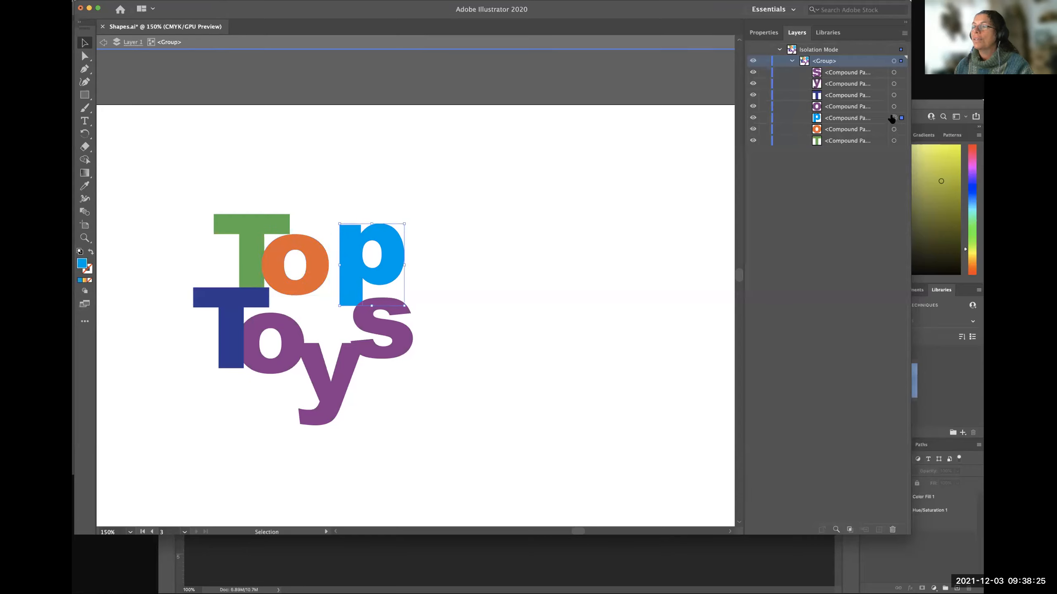
pyautogui.moveTo(351, 263); pyautogui.dragTo(333, 274)
pyautogui.click(588, 353)
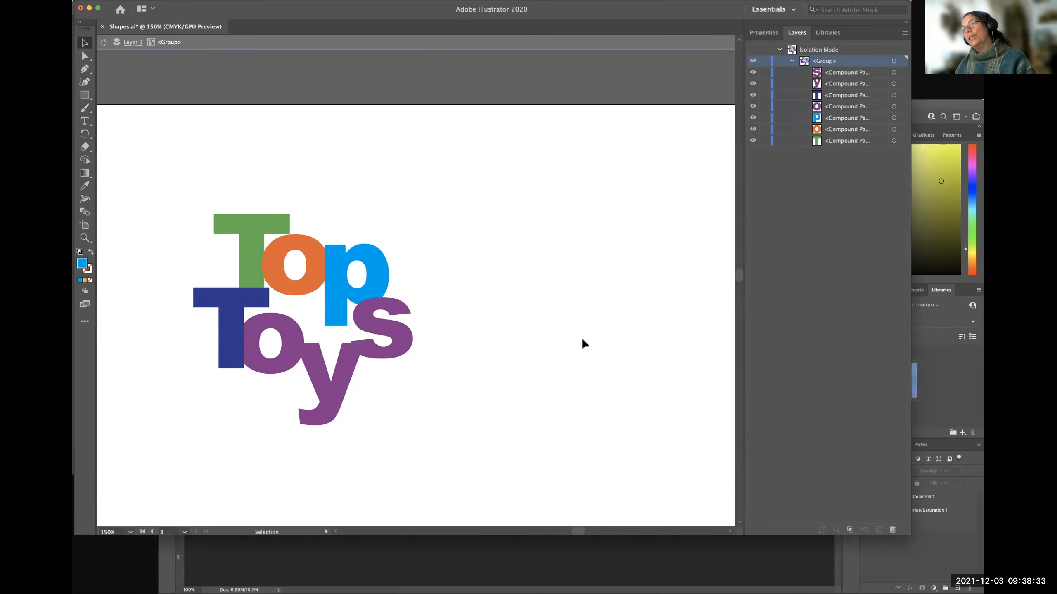
pyautogui.click(695, 50)
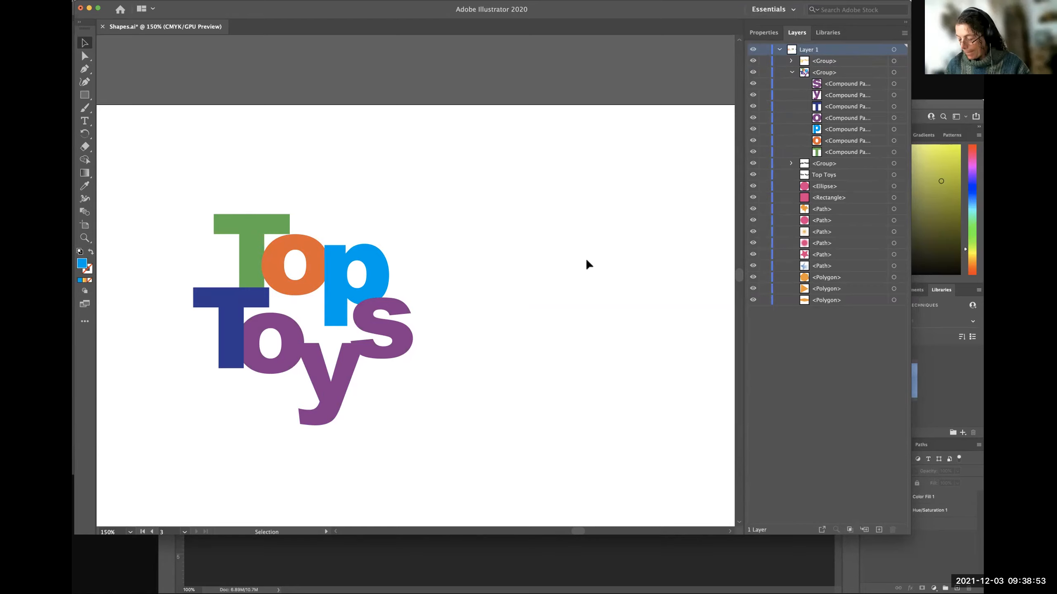
# Select the middle black Top Toys group on the second artboard and examine its anchor points with the Direct Selection tool.
pyautogui.press('super+minus')
pyautogui.press('super+minus')
pyautogui.press('super+minus')
pyautogui.hscroll(-5, 288, 283)
pyautogui.hscroll(-6, 296, 312)
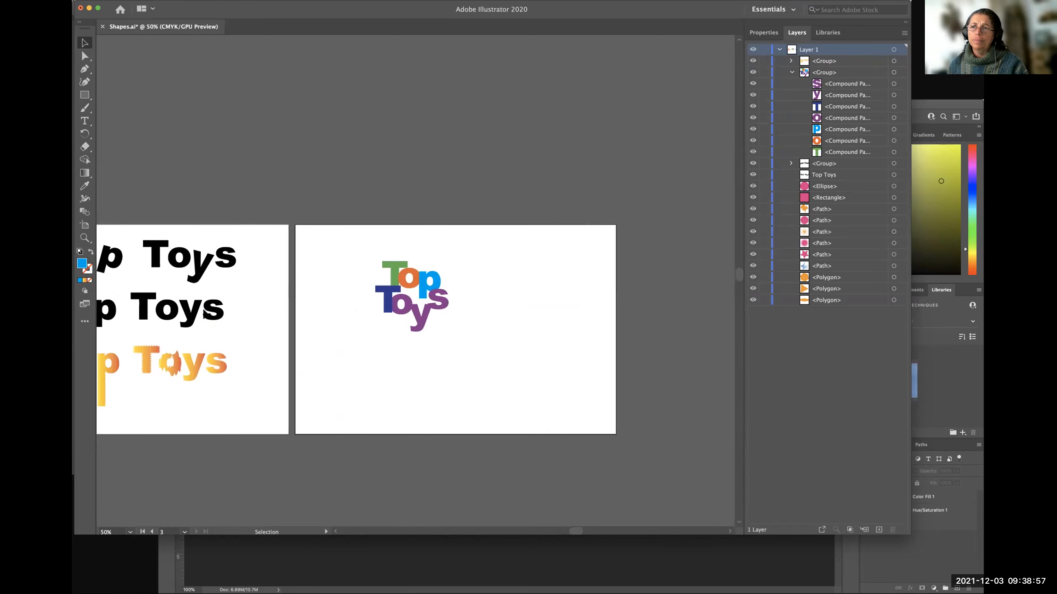
pyautogui.hscroll(-2, 186, 309)
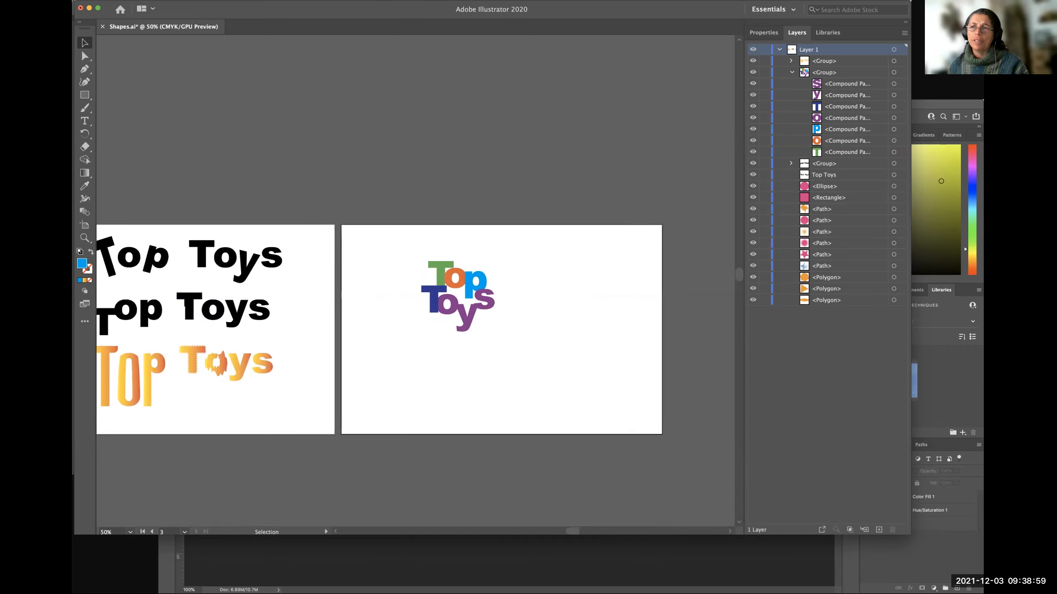
pyautogui.click(196, 309)
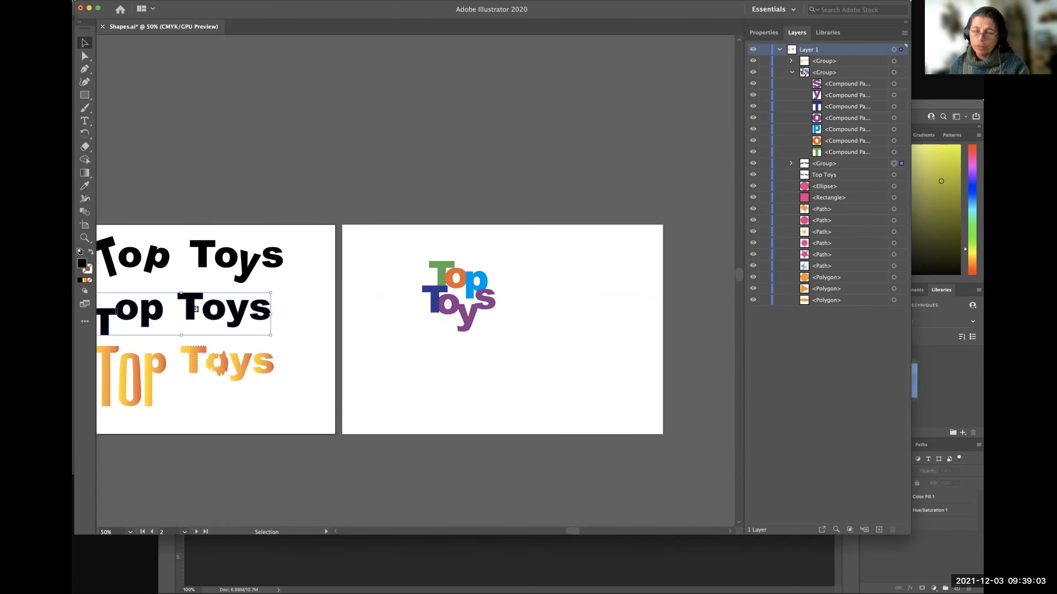
pyautogui.rightClick(197, 308)
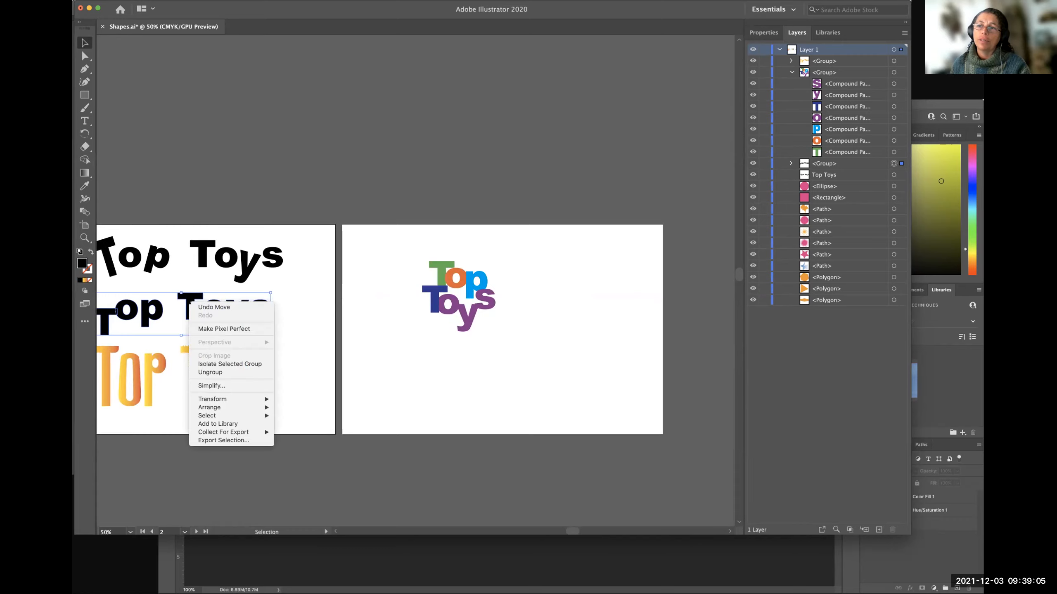
pyautogui.click(179, 440)
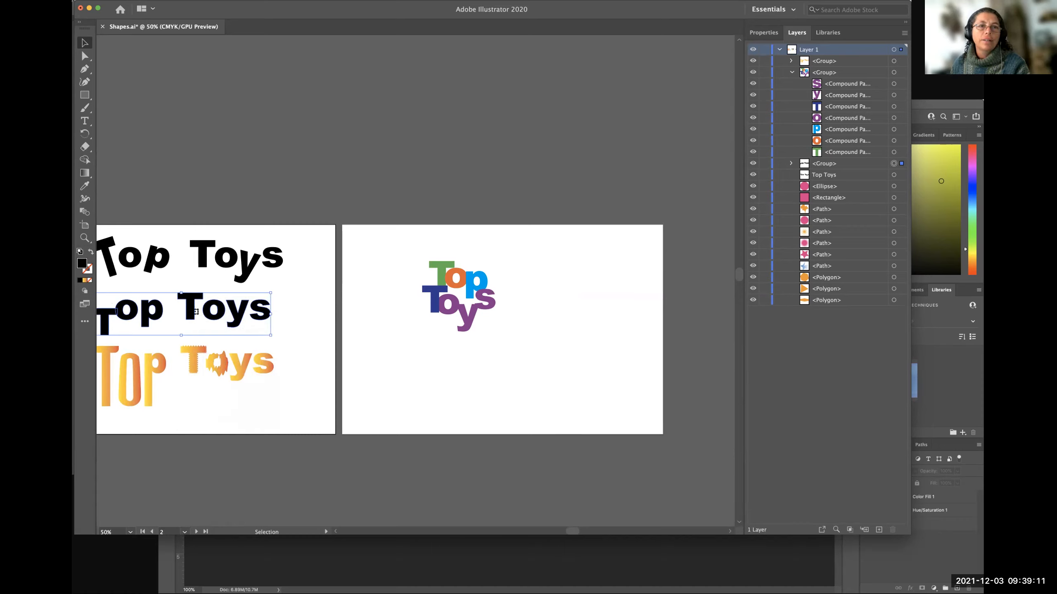
pyautogui.press('a')
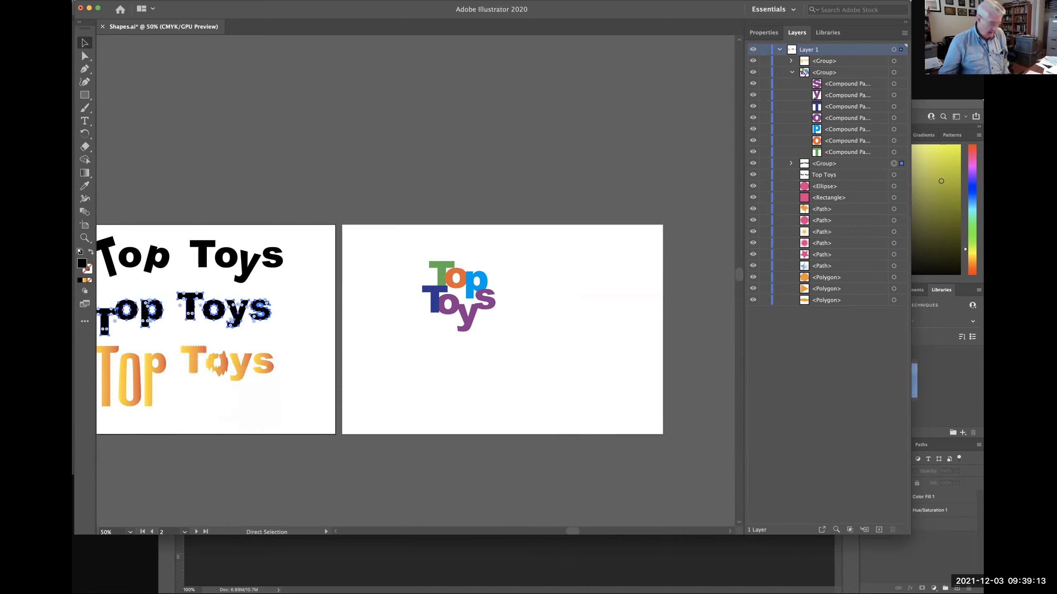
pyautogui.moveTo(197, 311); pyautogui.dragTo(231, 311)
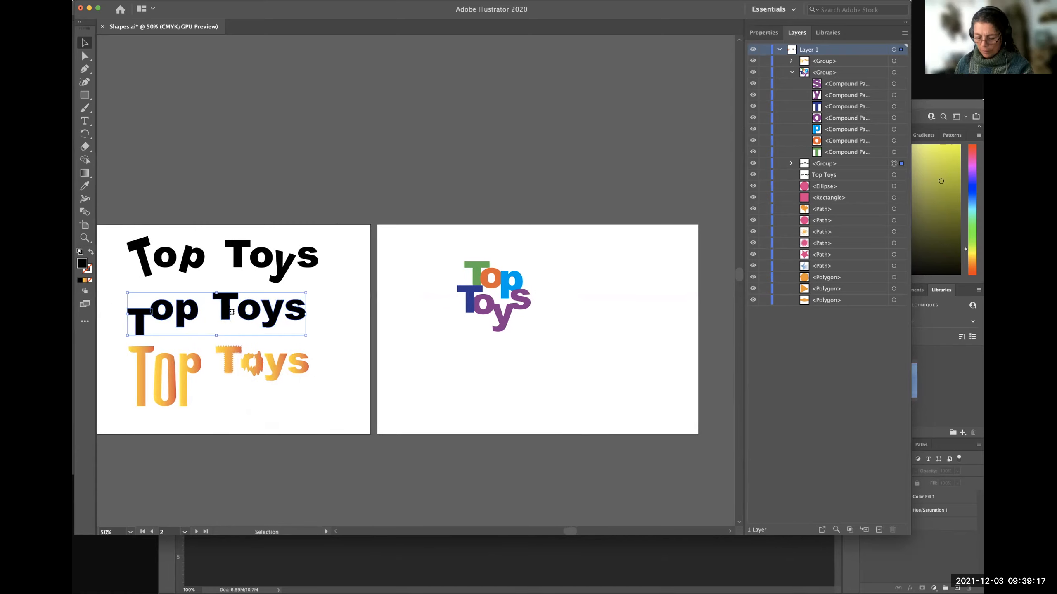
pyautogui.click(239, 419)
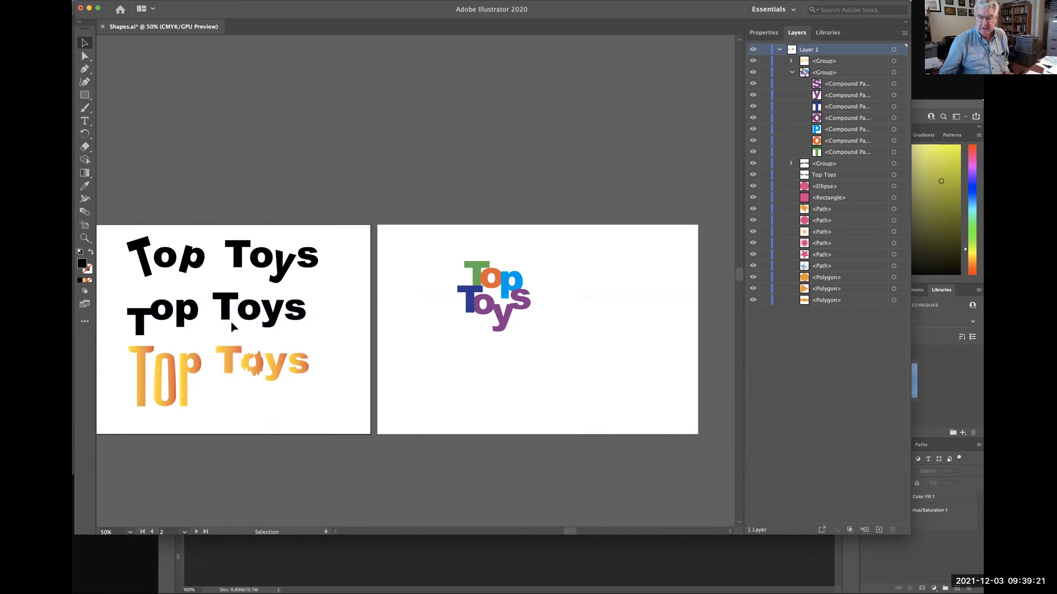
pyautogui.click(225, 316)
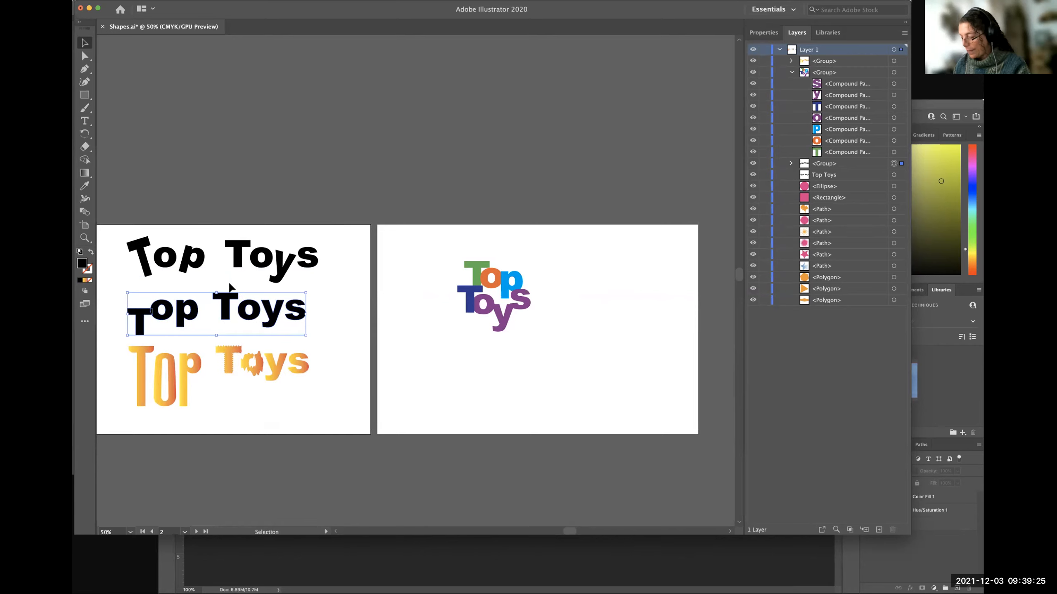
pyautogui.scroll(-5, 229, 285)
pyautogui.scroll(4, 228, 285)
pyautogui.hscroll(-3, 229, 285)
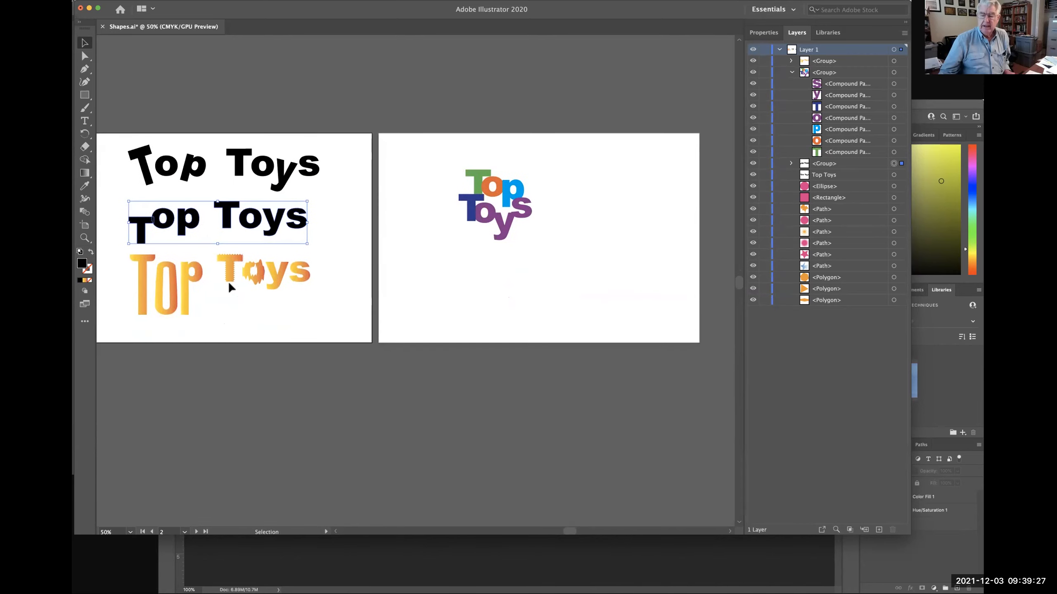
pyautogui.click(276, 420)
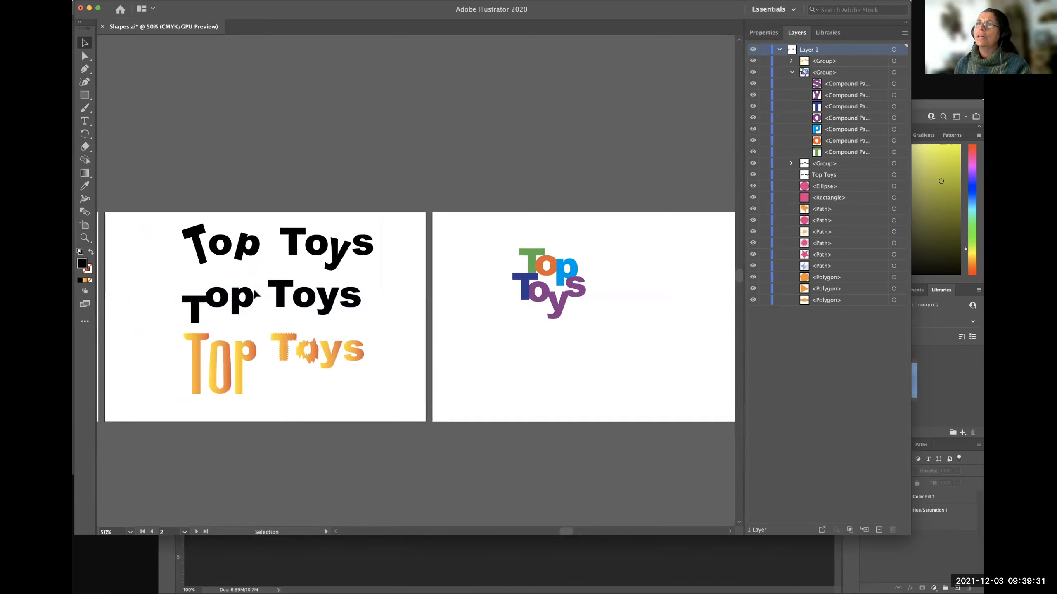
pyautogui.click(244, 307)
pyautogui.click(243, 306)
pyautogui.click(243, 306)
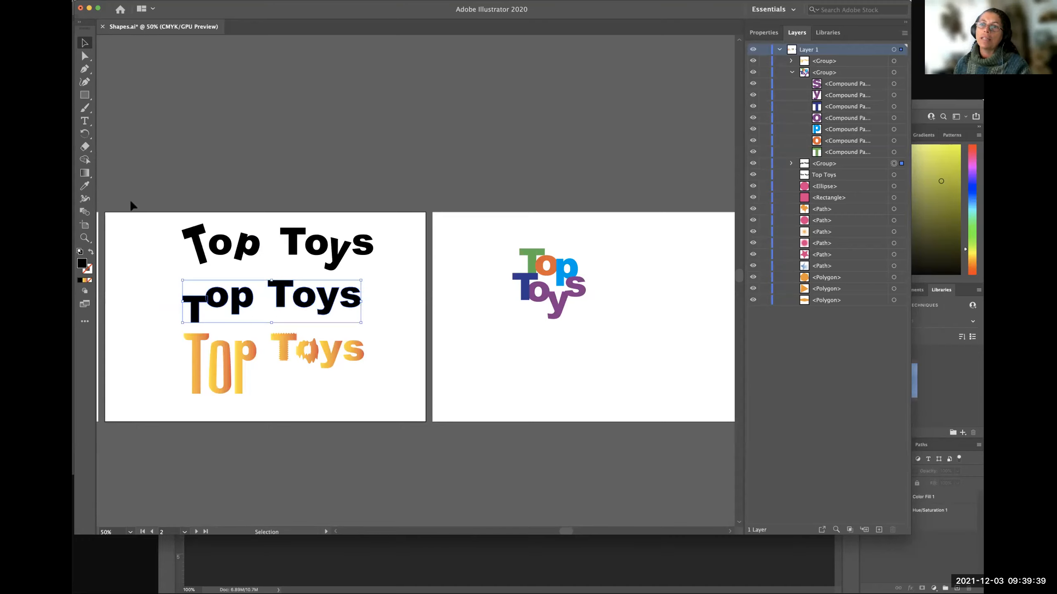
pyautogui.click(111, 163)
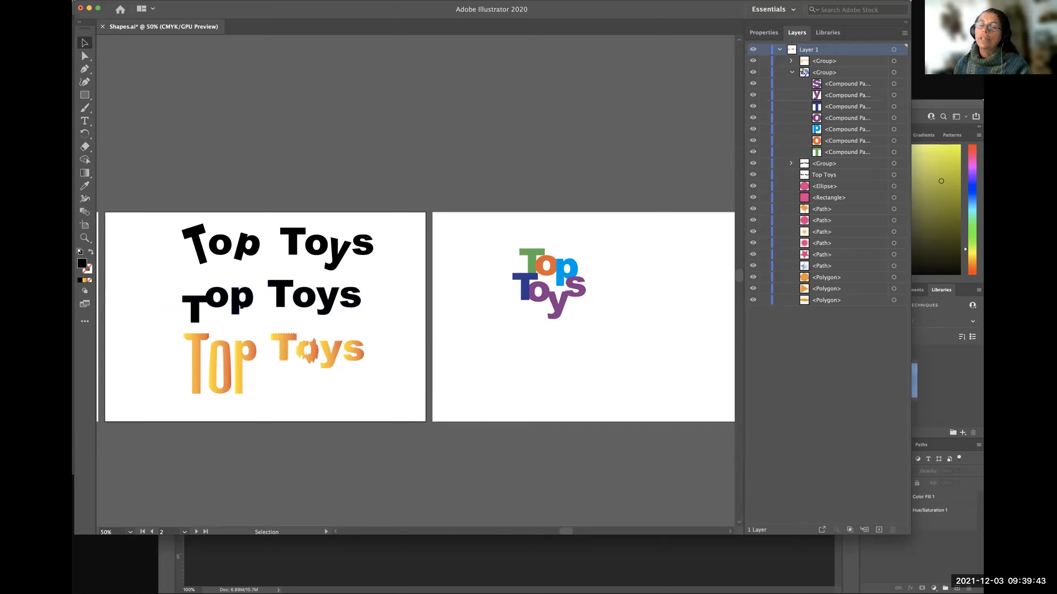
# Reselect the middle black Top Toys group and compare how the Selection and Direct Selection tools display it.
pyautogui.click(232, 299)
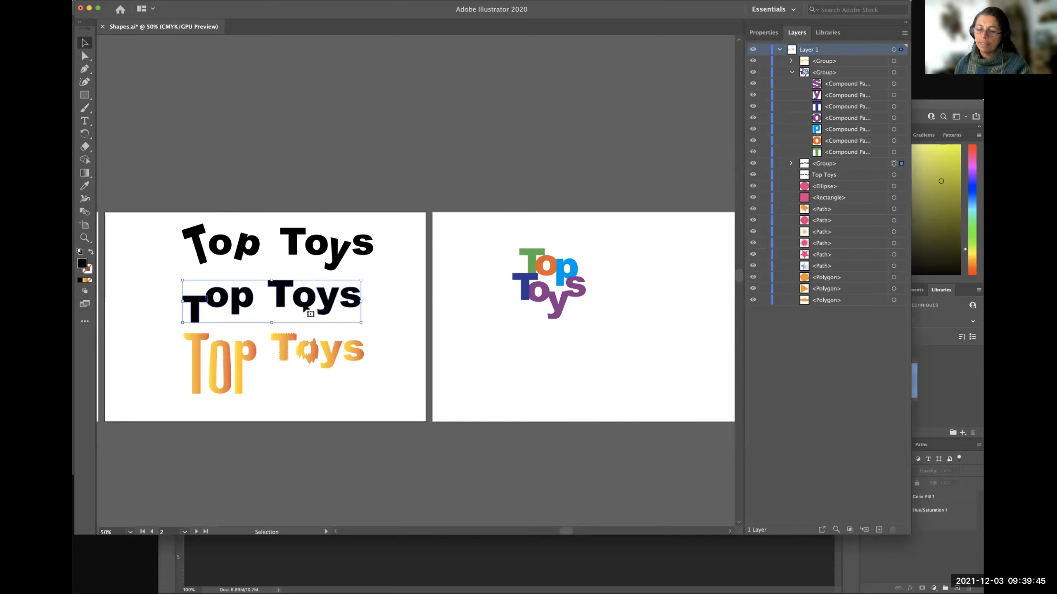
pyautogui.press('a')
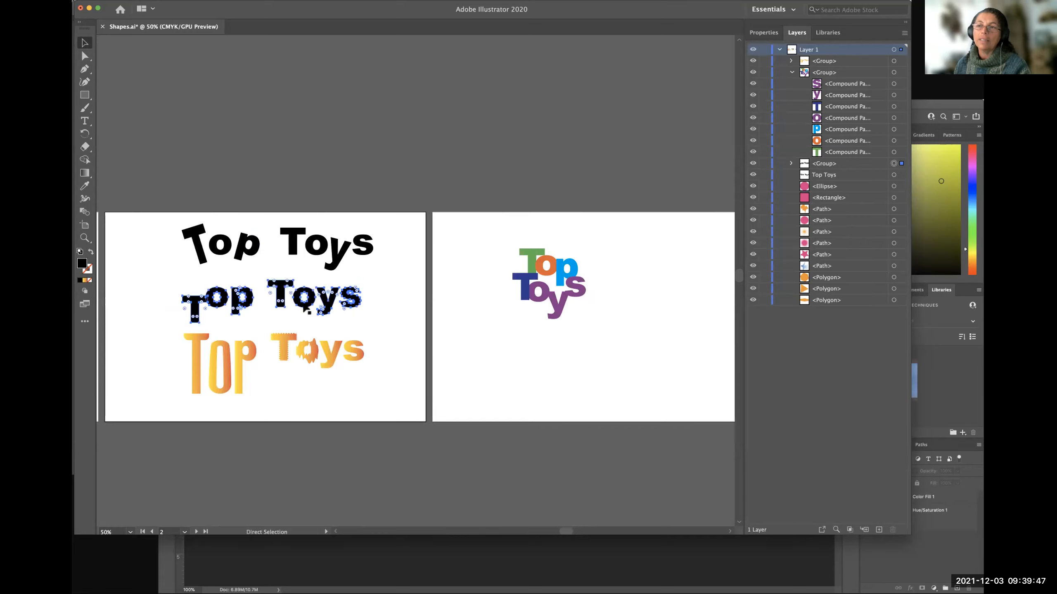
pyautogui.press('v')
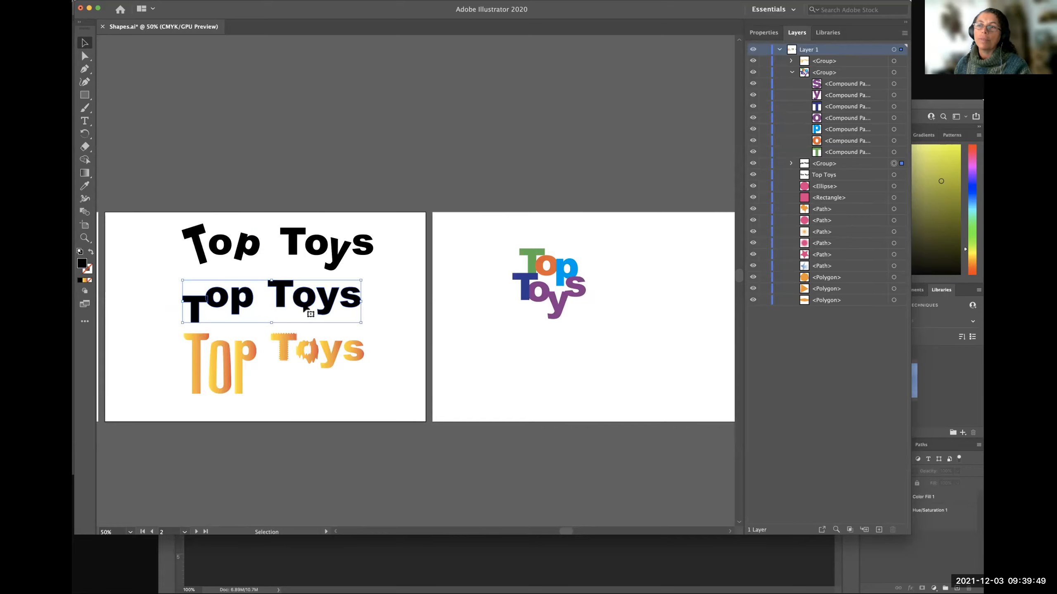
pyautogui.press('a')
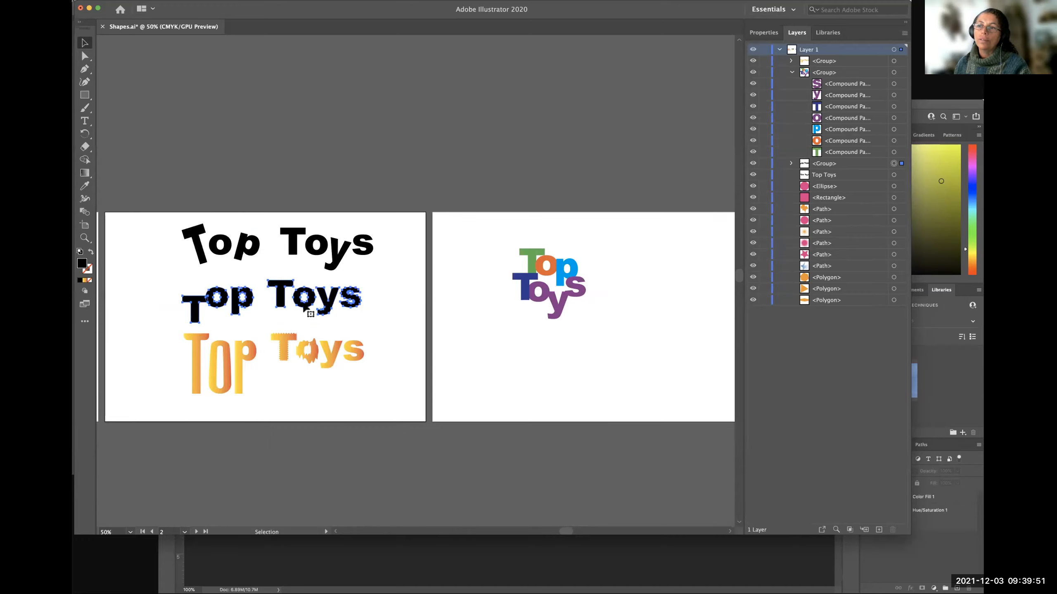
# Try duplicating the middle black Top Toys group below the multicoloured lettering on the third artboard, undo the copy and deselect.
pyautogui.click(308, 310)
pyautogui.press('super')
pyautogui.press('alt')
pyautogui.moveTo(307, 310); pyautogui.dragTo(602, 412)
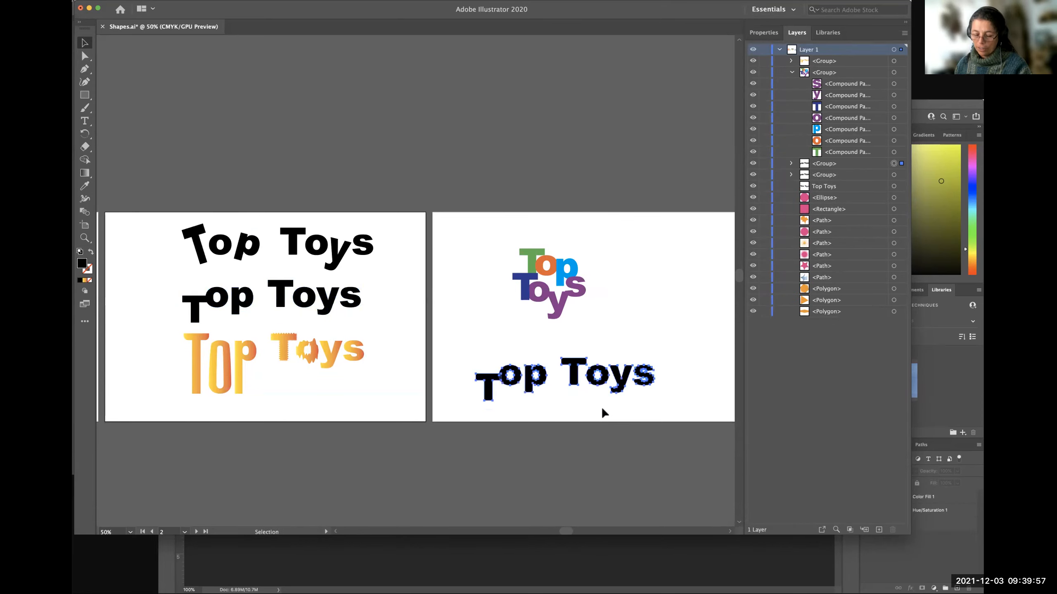
pyautogui.press('super+z')
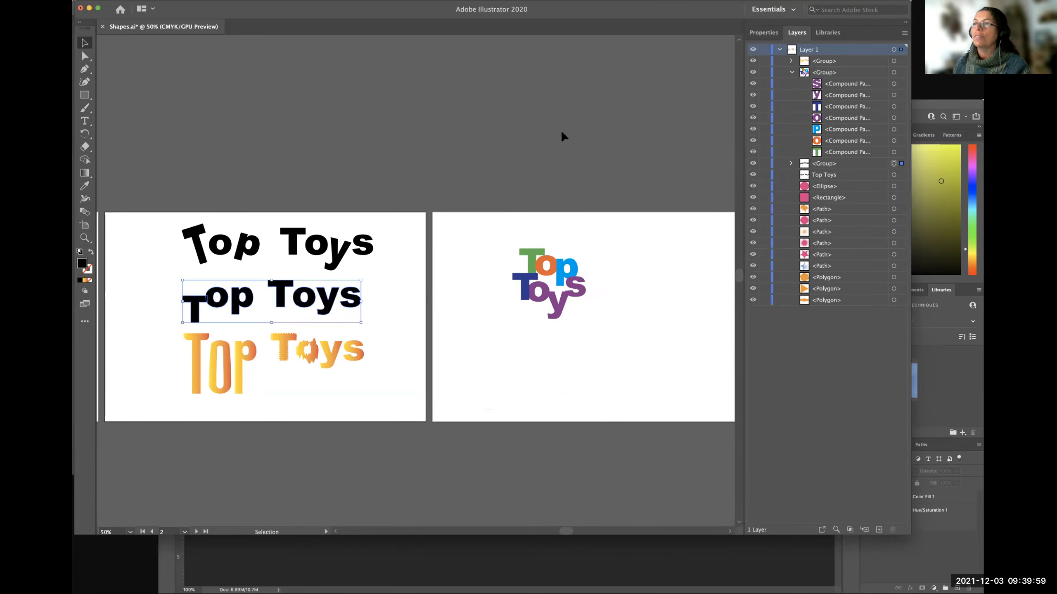
pyautogui.click(427, 331)
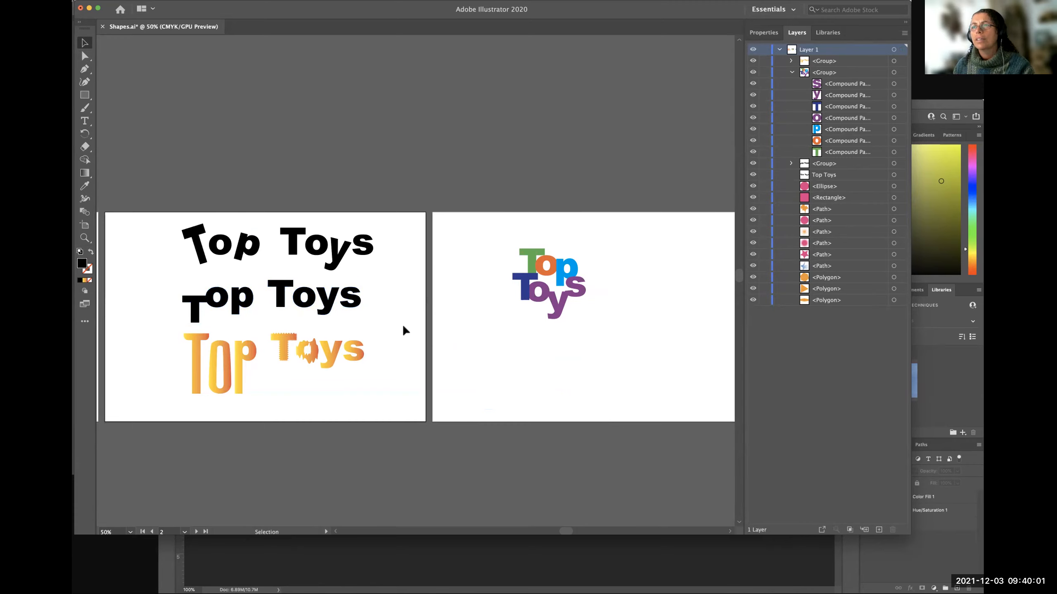
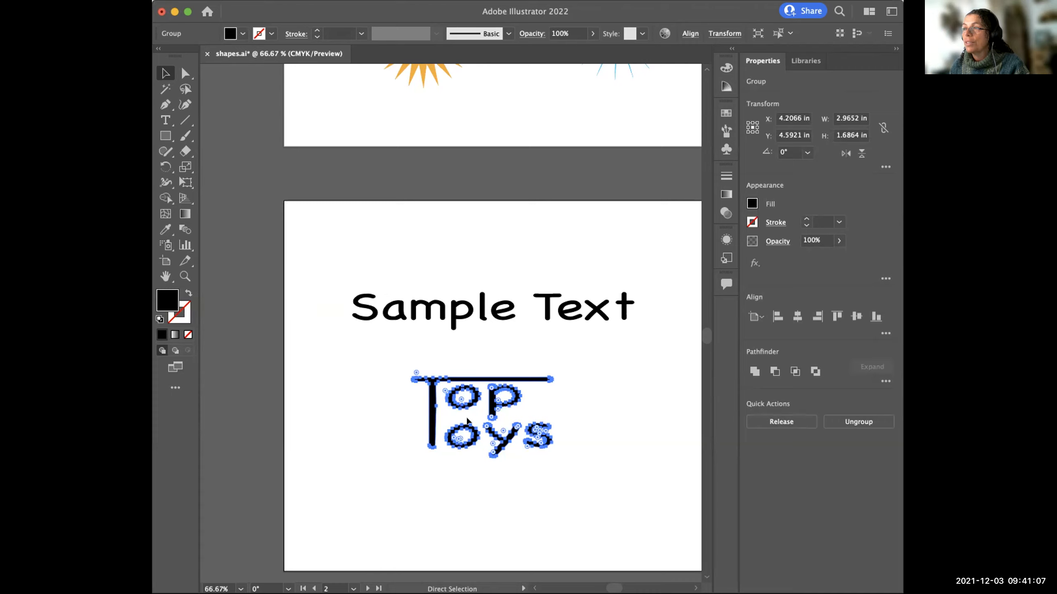
# Compare how the Selection and Direct Selection tools treat the black Top Toys group on the second artboard, and deselect it.
pyautogui.press('v')
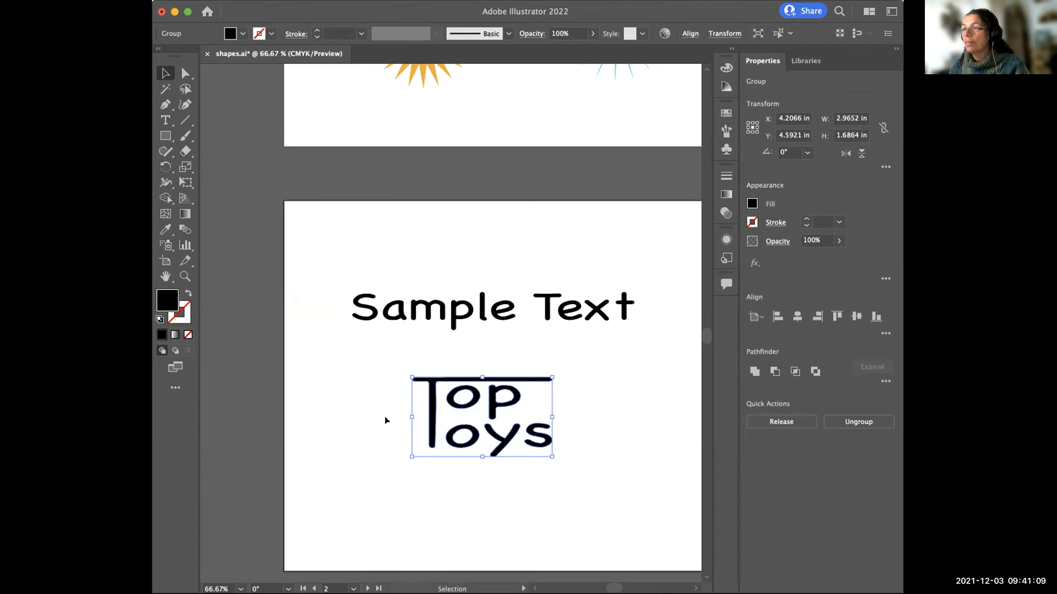
pyautogui.click(385, 420)
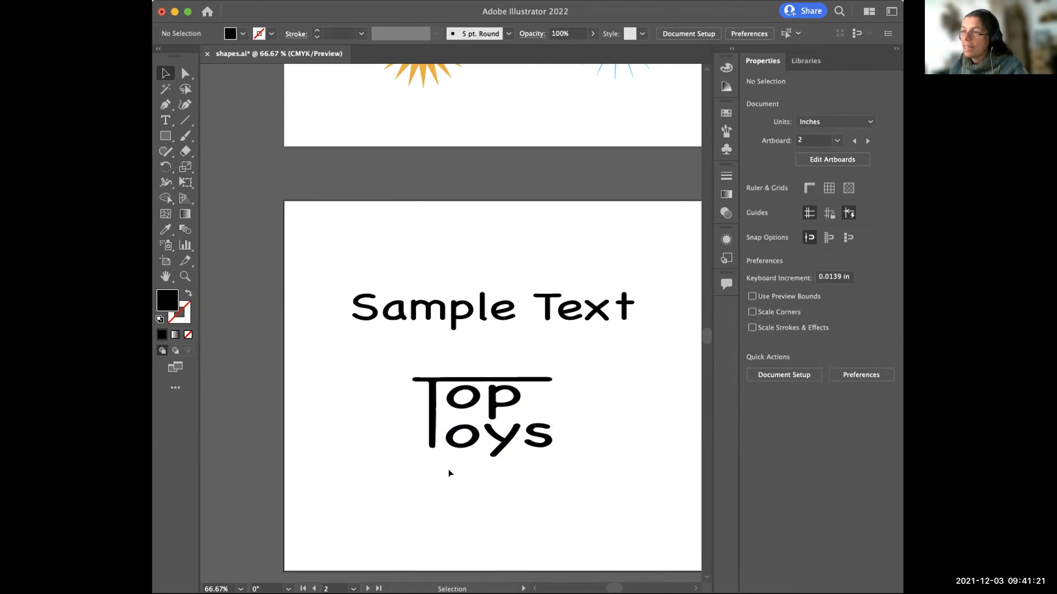
pyautogui.press('a')
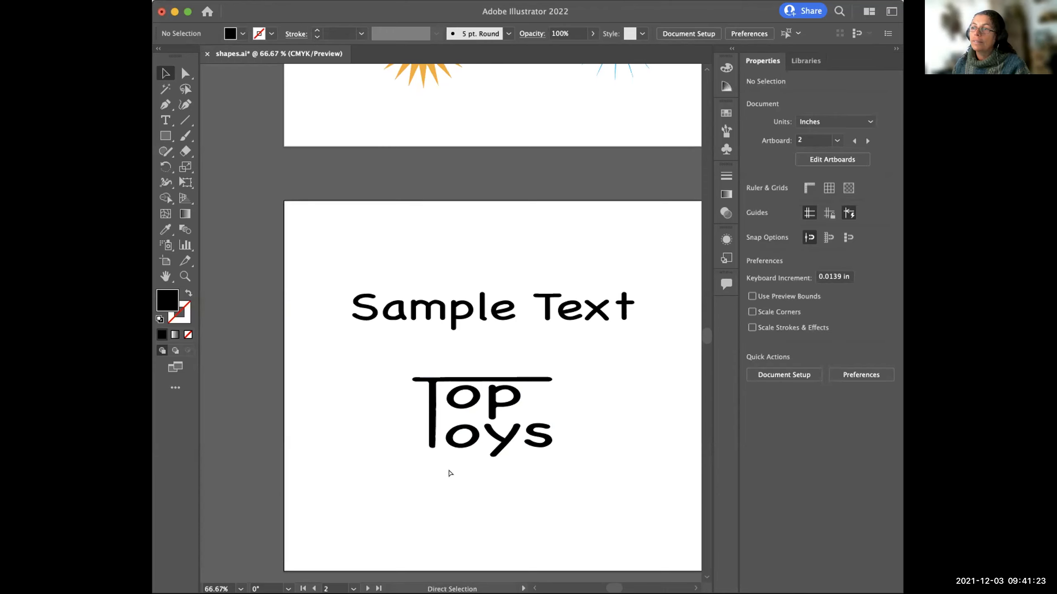
# Add a copy of the black Top Toys group above the original and move Sample Text up to about X 5.25 in, Y 1.13 in.
pyautogui.press('super+v')
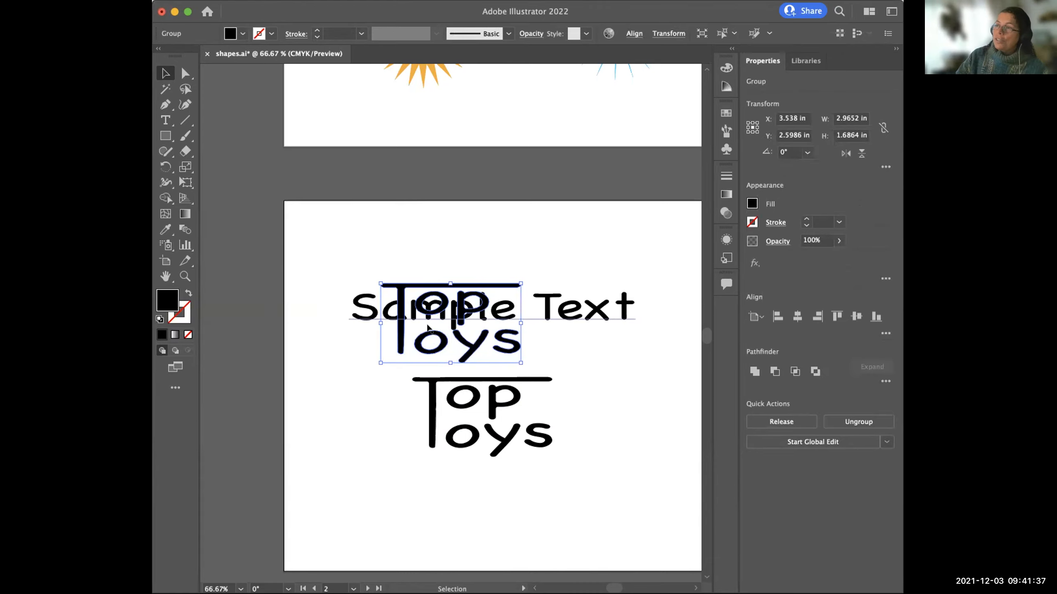
pyautogui.moveTo(427, 327); pyautogui.dragTo(467, 272)
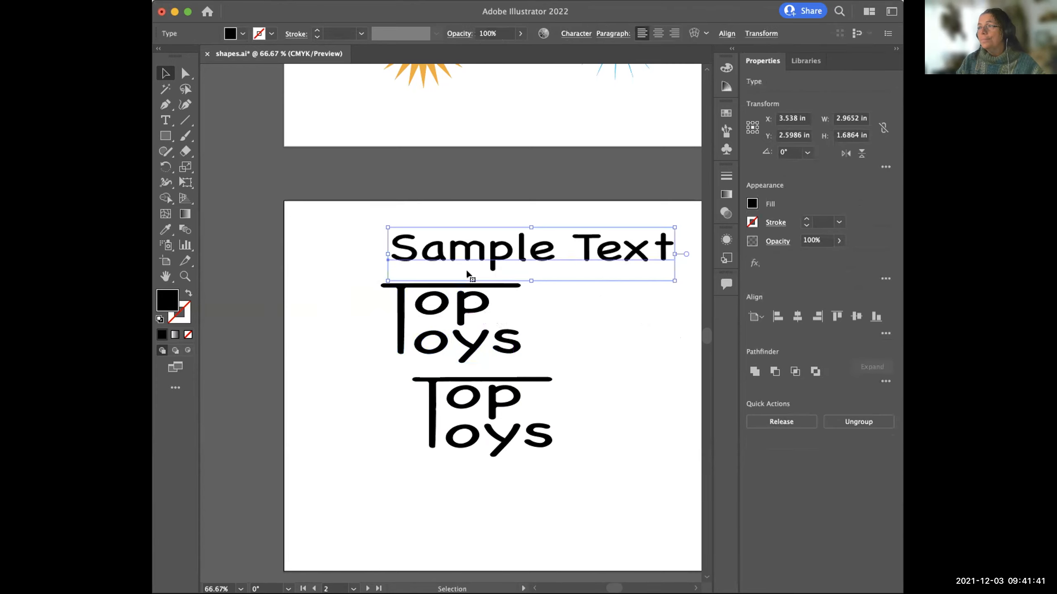
# Examine the upper Top Toys copy's anchor points with Direct Selection, pick out only the p of Top, and deselect.
pyautogui.click(440, 319)
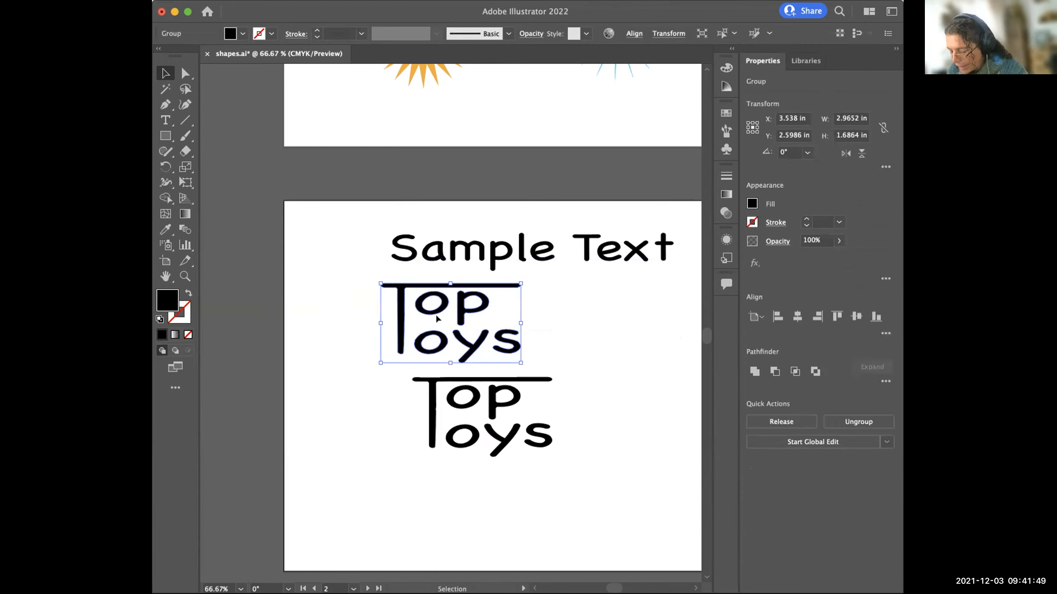
pyautogui.press('a')
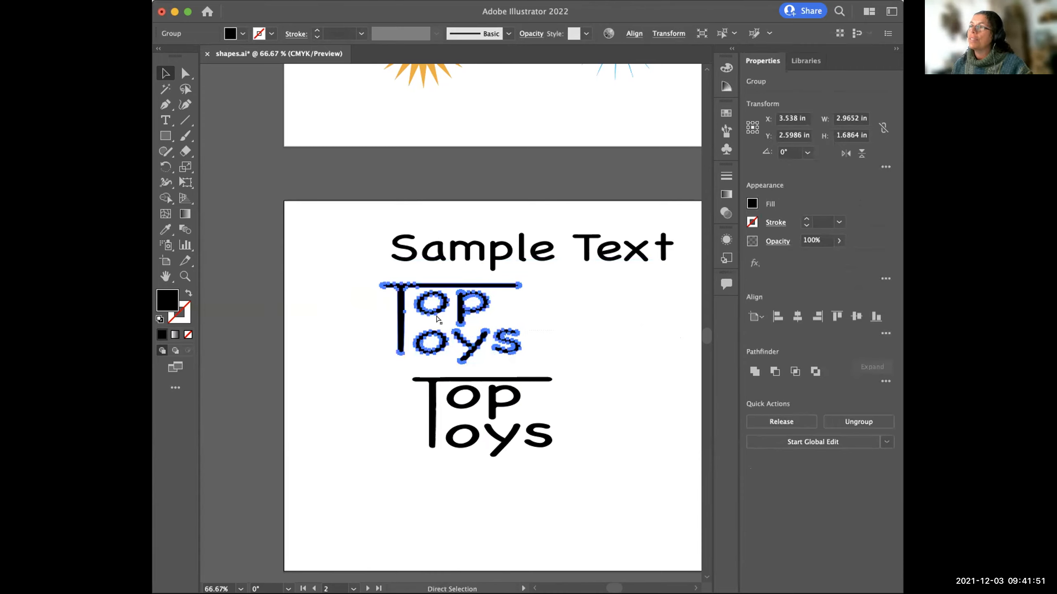
pyautogui.click(437, 319)
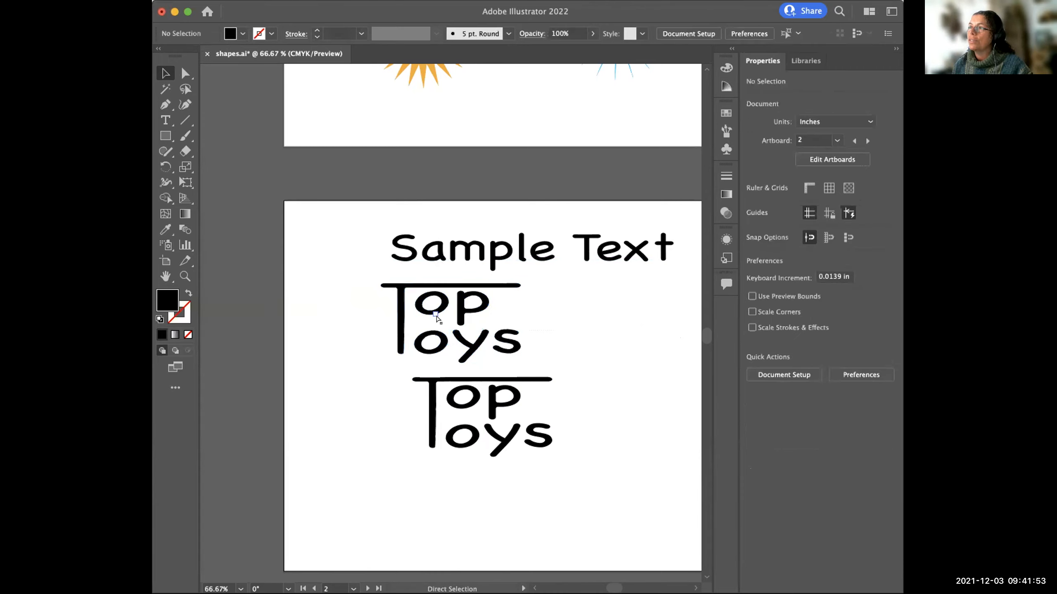
pyautogui.moveTo(439, 318); pyautogui.dragTo(480, 320)
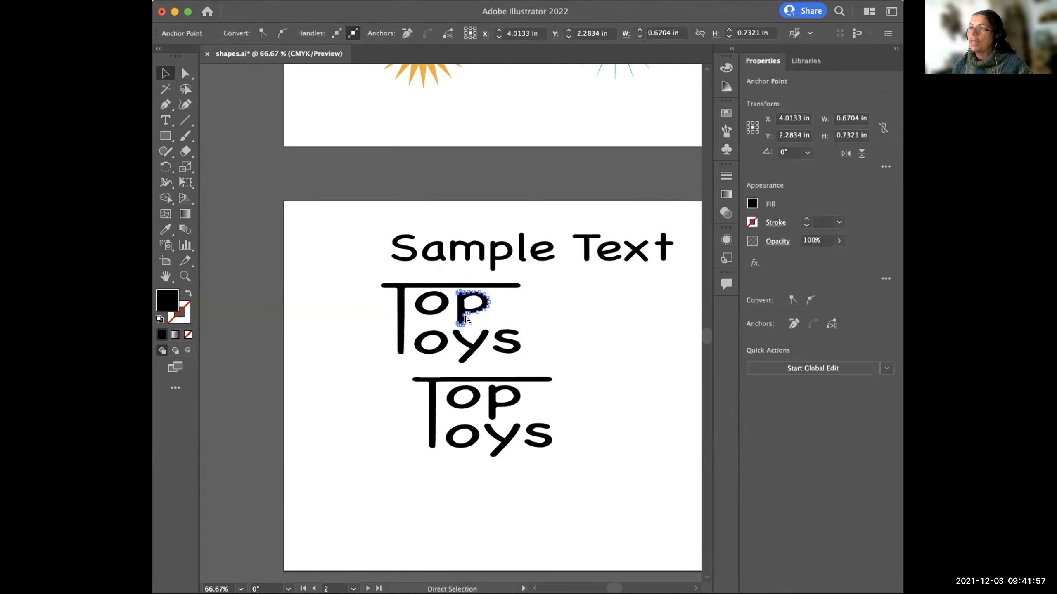
pyautogui.click(564, 308)
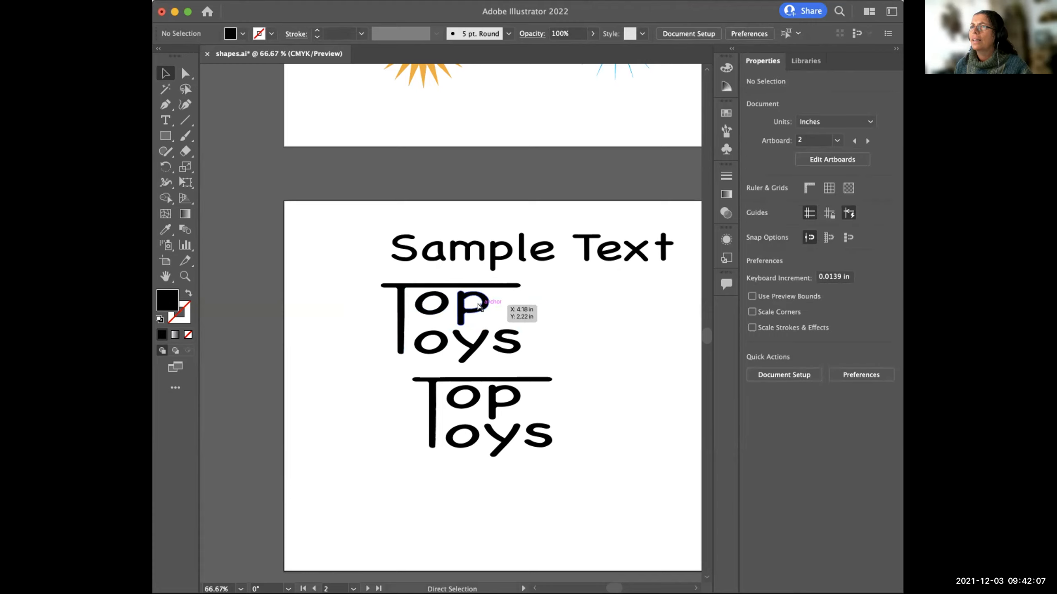
# Move the upper Top Toys copy from the second artboard onto the upper part of the third artboard and deselect it.
pyautogui.press('super+minus')
pyautogui.press('super+minus')
pyautogui.press('super+minus')
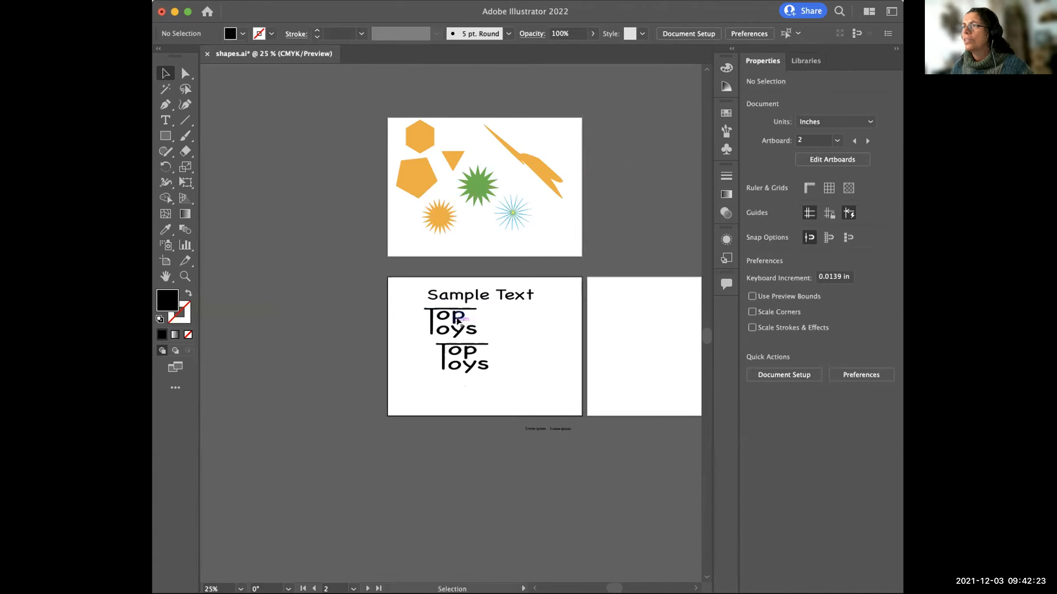
pyautogui.moveTo(447, 317); pyautogui.dragTo(646, 317)
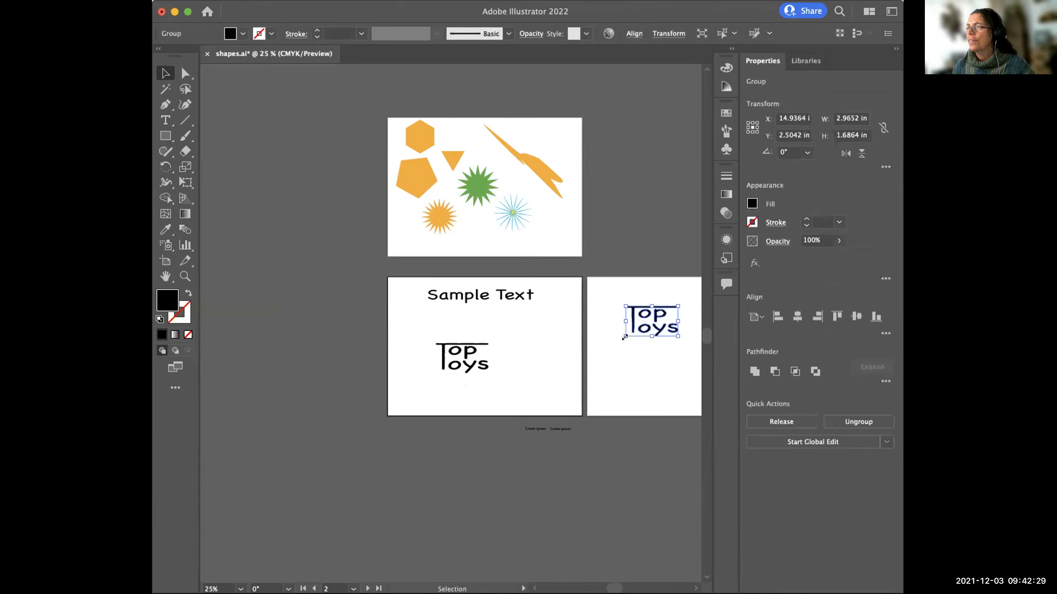
pyautogui.click(612, 357)
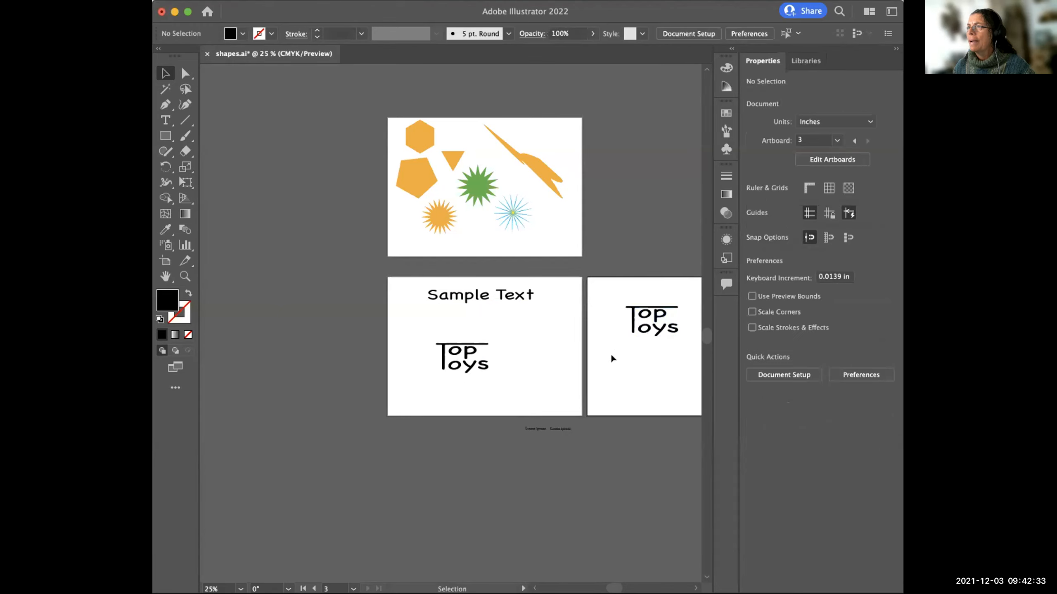
# Examine the Top Toys copy on the third artboard at 100% magnification.
pyautogui.press('a')
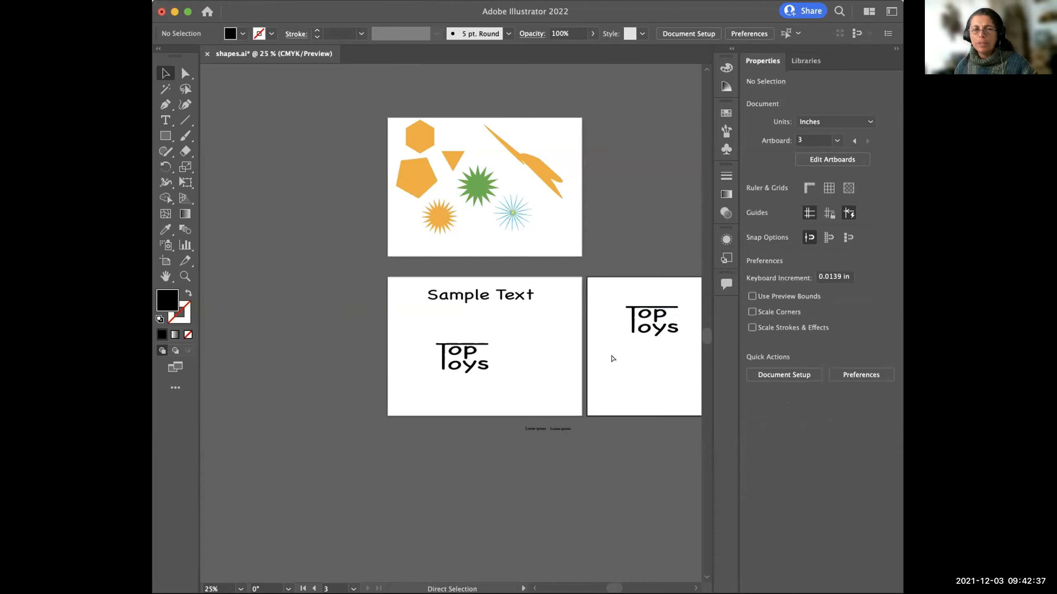
pyautogui.press('super+equal')
pyautogui.press('super+equal')
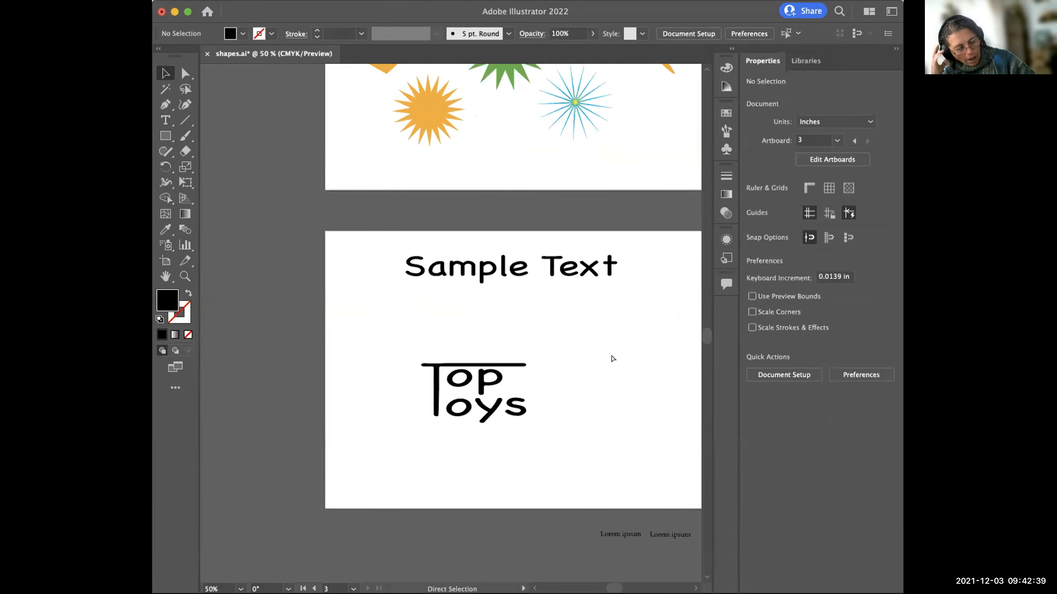
pyautogui.press('super+equal')
pyautogui.press('super+equal')
pyautogui.press('v')
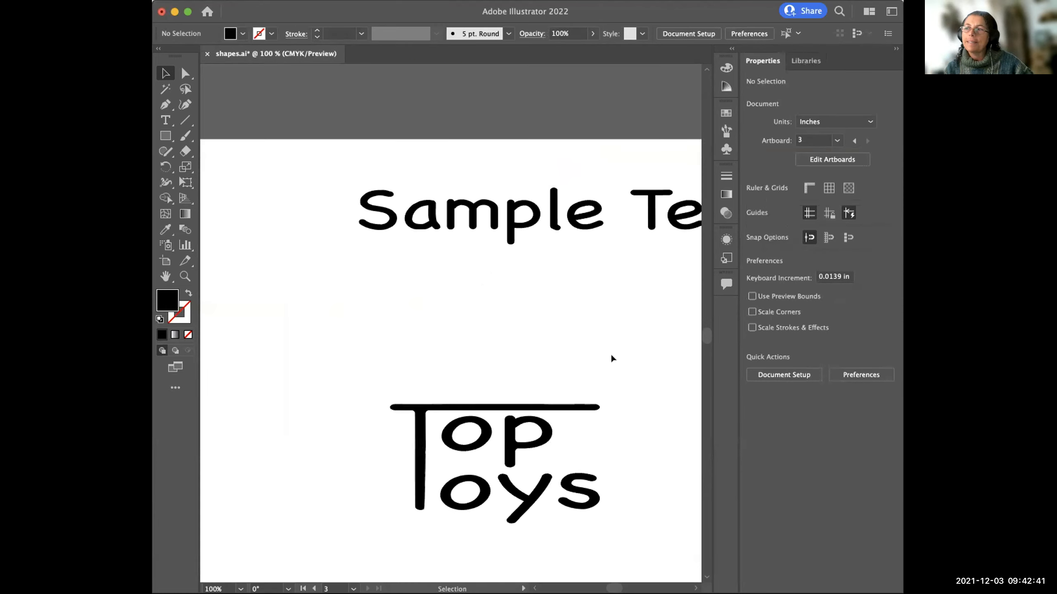
pyautogui.moveTo(596, 337); pyautogui.dragTo(507, 336)
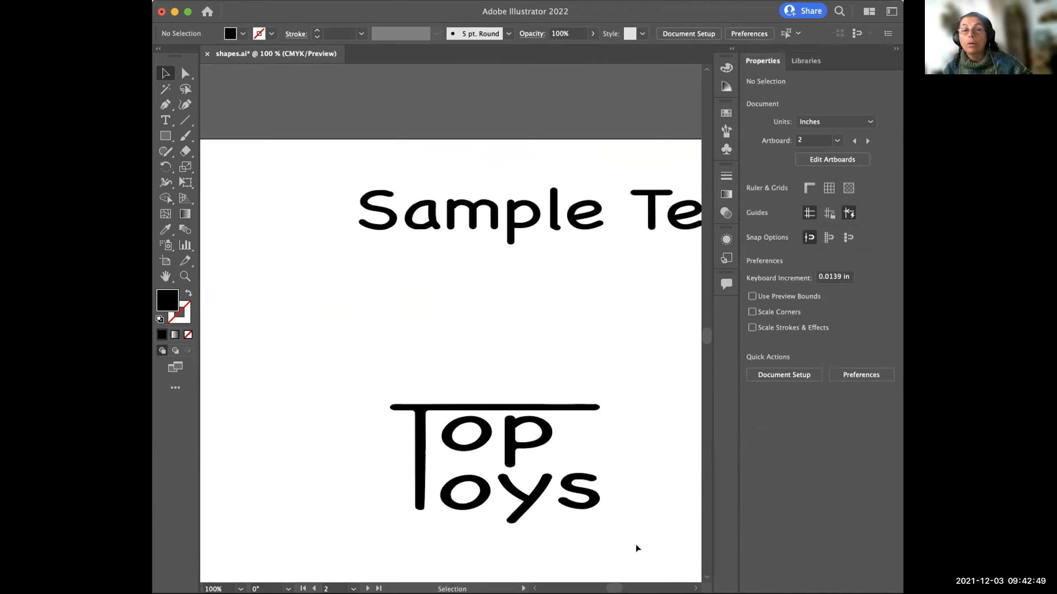
pyautogui.moveTo(615, 588); pyautogui.dragTo(622, 588)
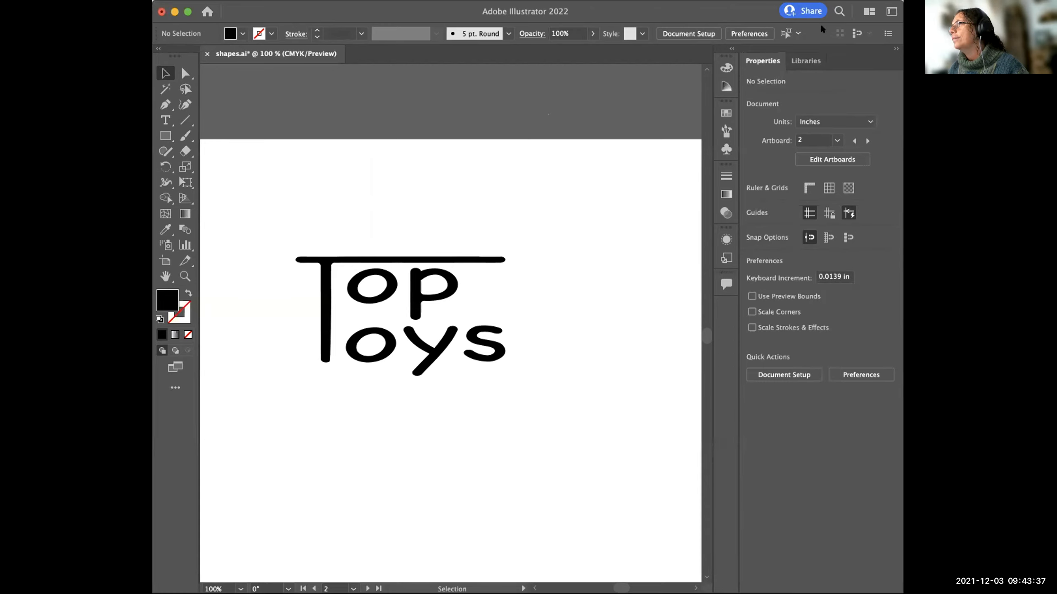
# Switch to the Essentials workspace and select the Top Toys group on the third artboard.
pyautogui.click(889, 10)
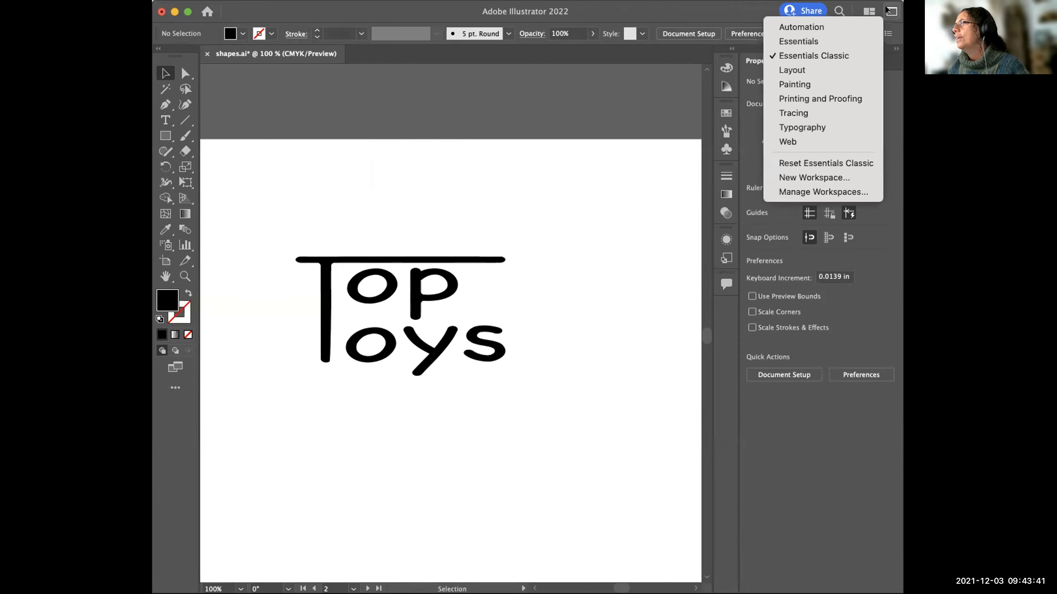
pyautogui.click(799, 40)
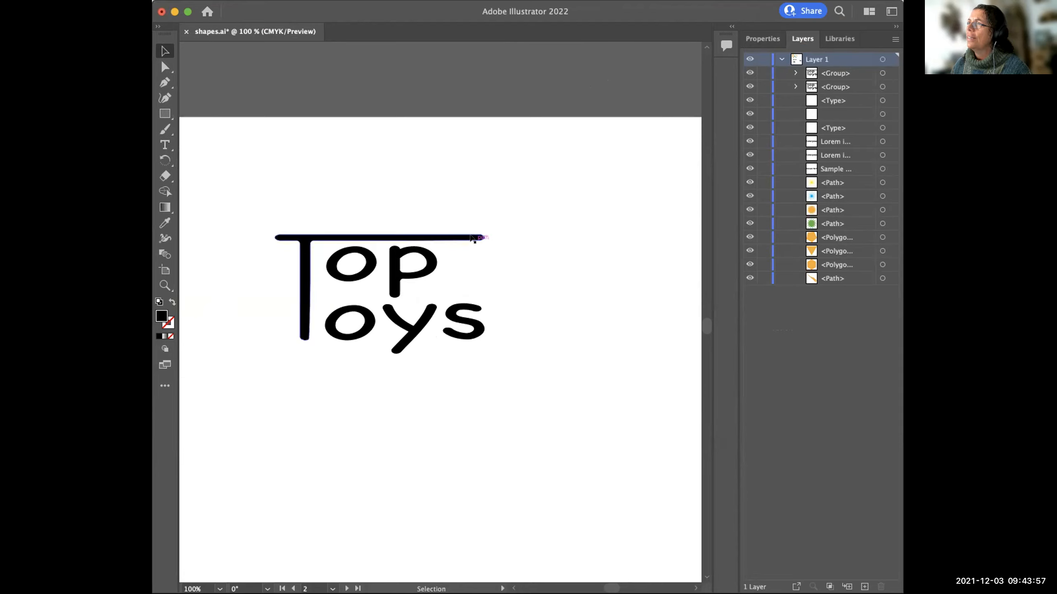
pyautogui.click(458, 235)
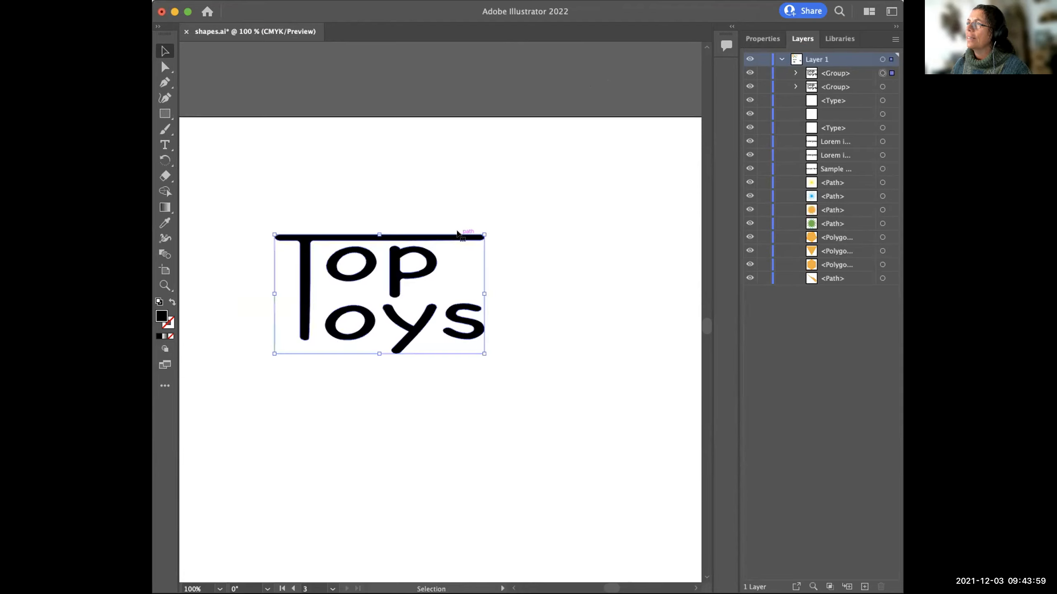
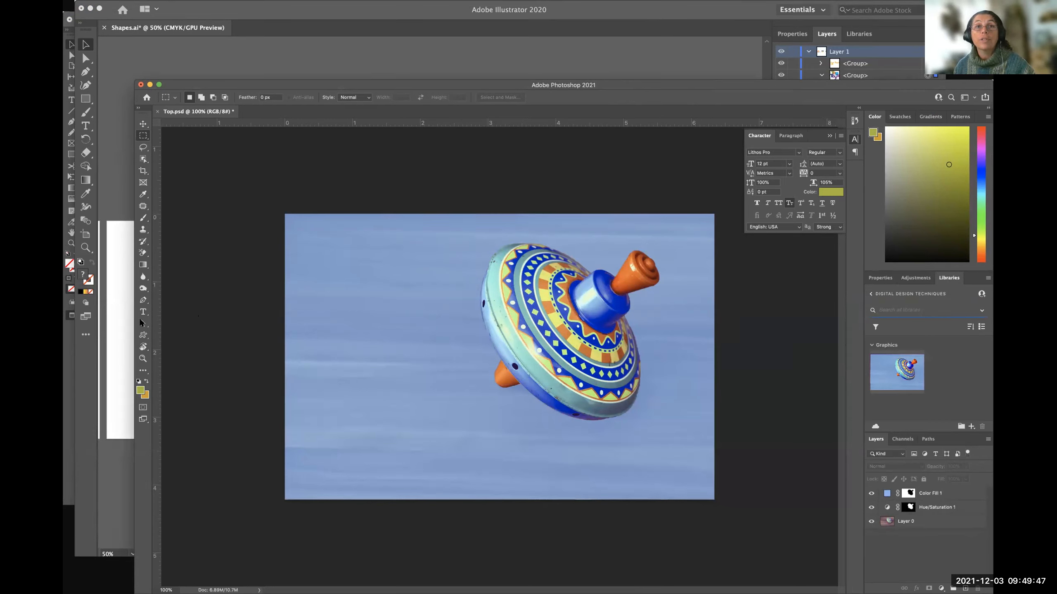
# Activate the Eyedropper tool and sample the blue background beside the spinning top and the pale turquoise of its rim.
pyautogui.click(31, 324)
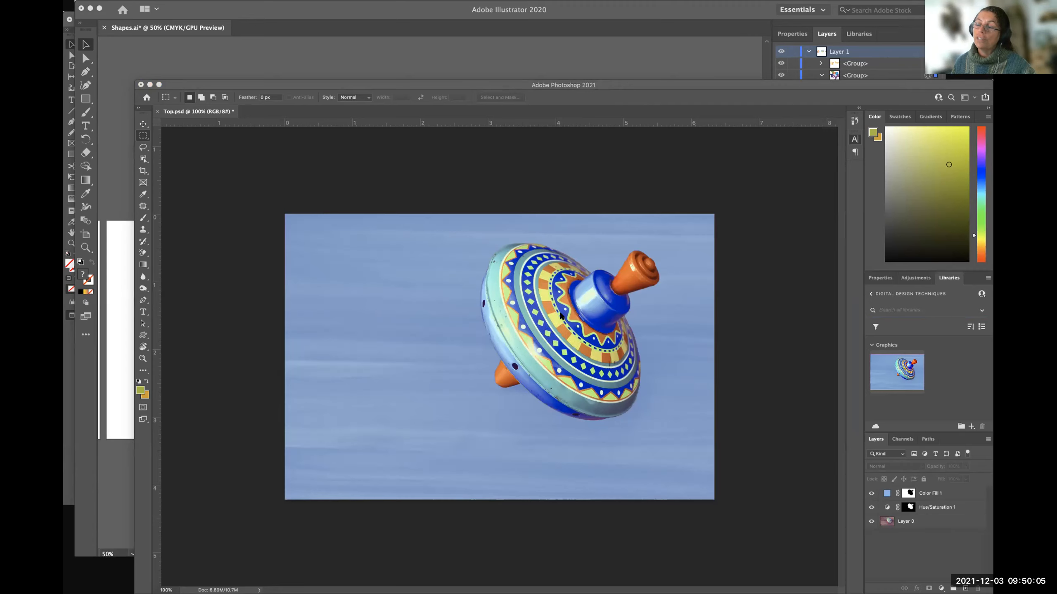
pyautogui.click(142, 194)
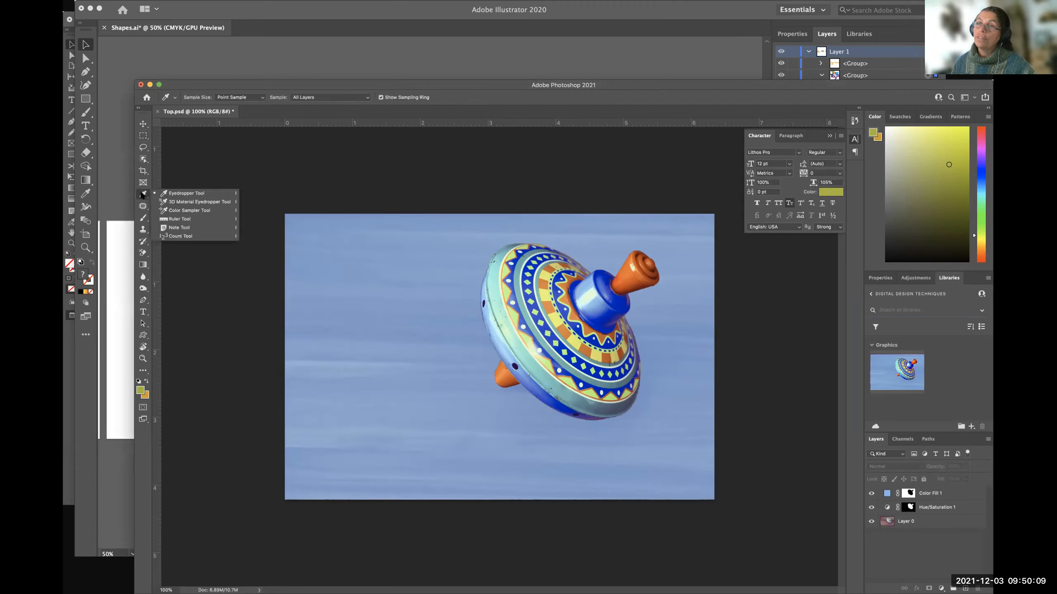
pyautogui.click(143, 196)
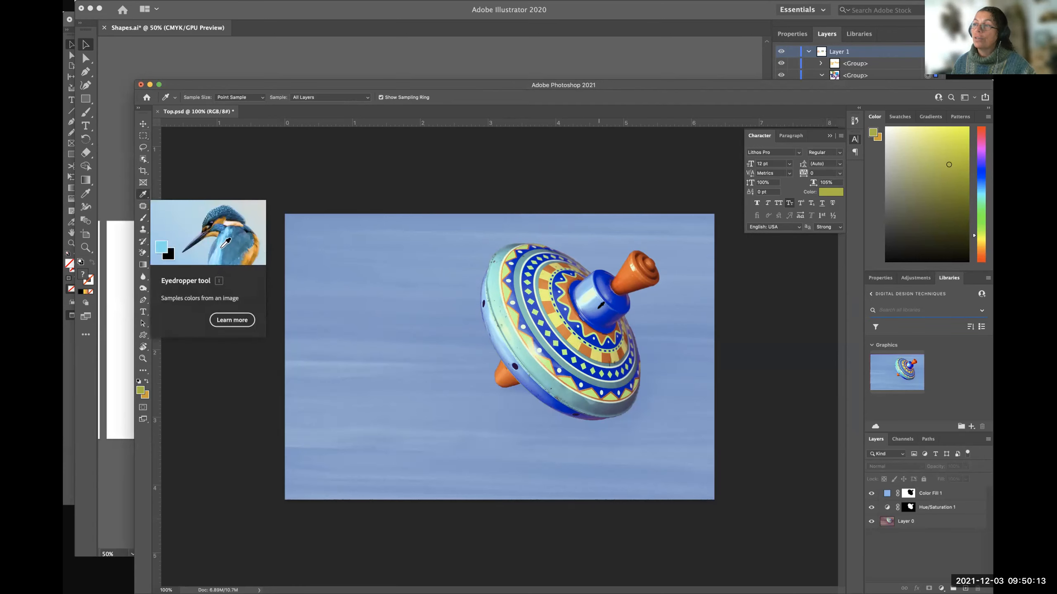
pyautogui.click(462, 301)
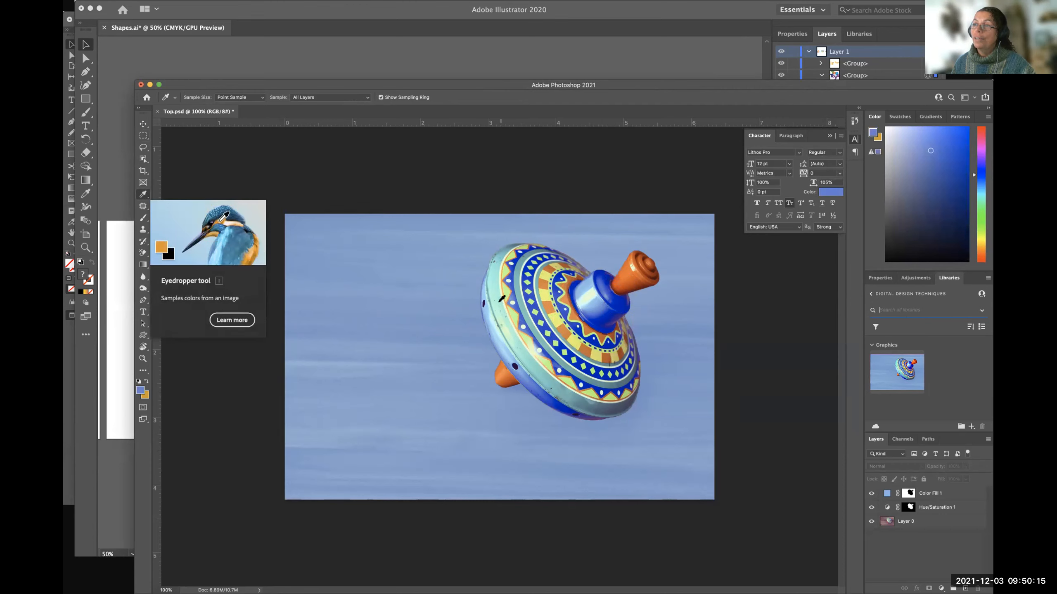
pyautogui.click(495, 266)
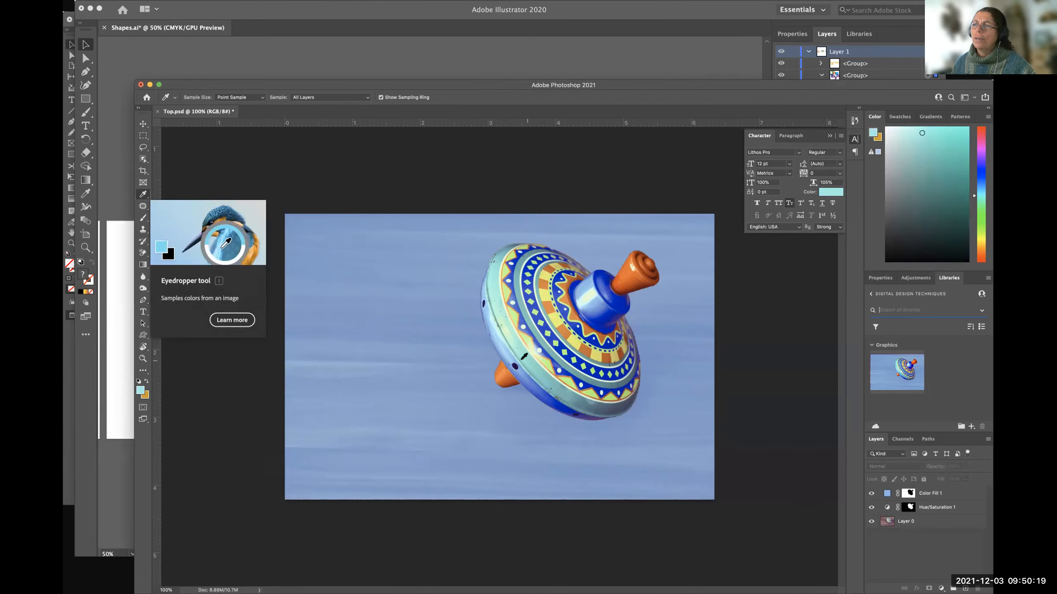
pyautogui.click(504, 374)
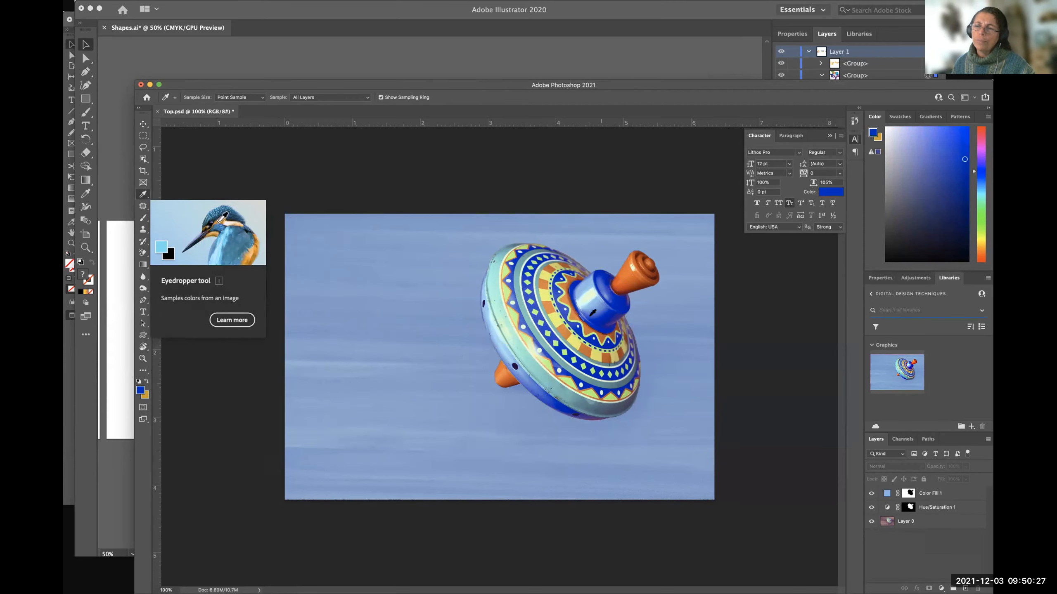
# Sample the top's blue cap, orange handle, yellow band, mint rim, blue underside and the orange zigzag below the cap.
pyautogui.click(599, 306)
pyautogui.click(640, 283)
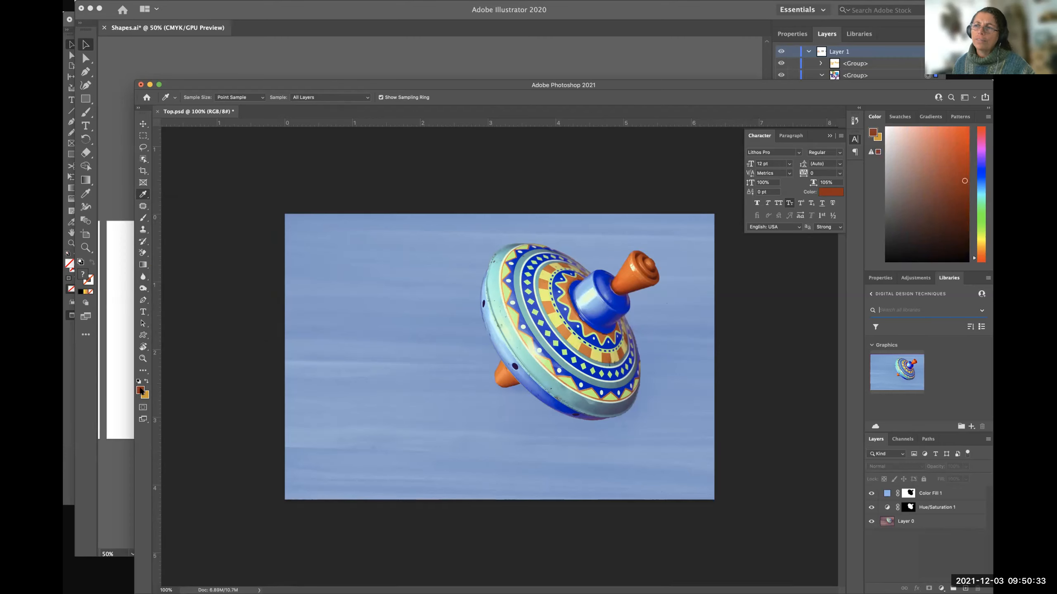
pyautogui.click(558, 317)
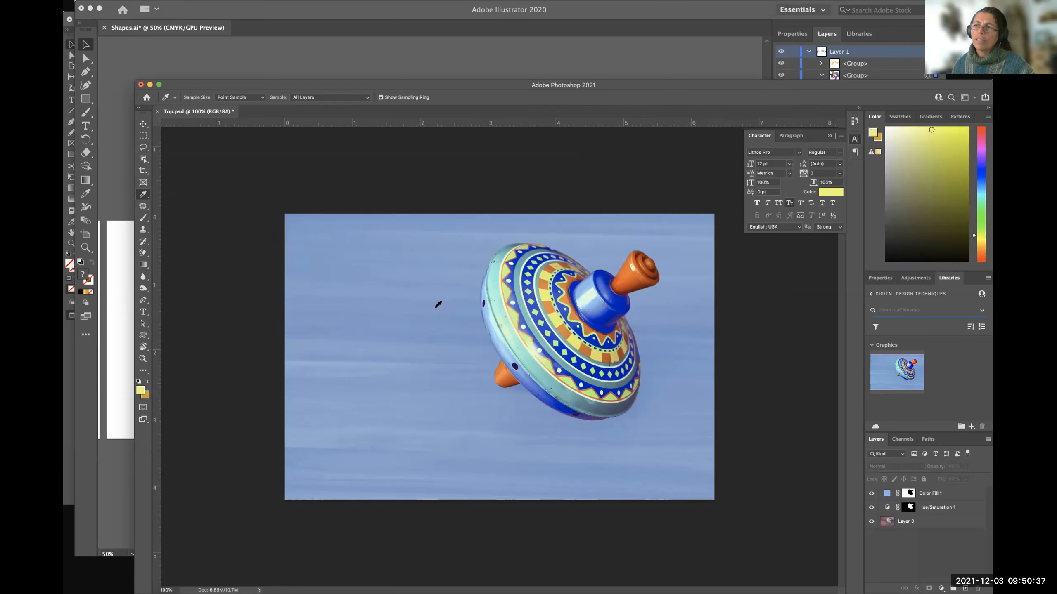
pyautogui.click(501, 312)
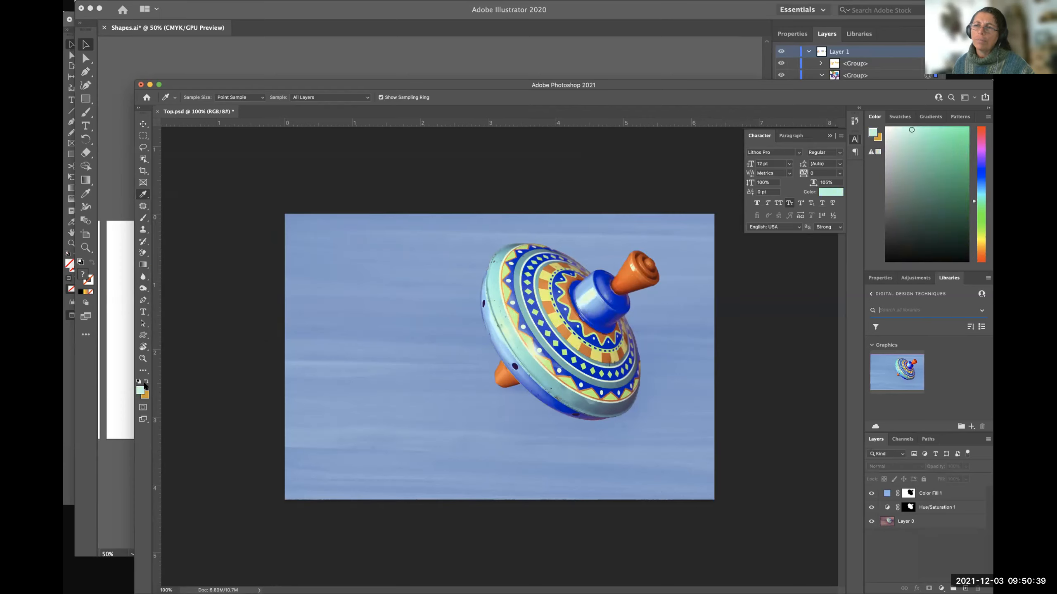
pyautogui.click(537, 383)
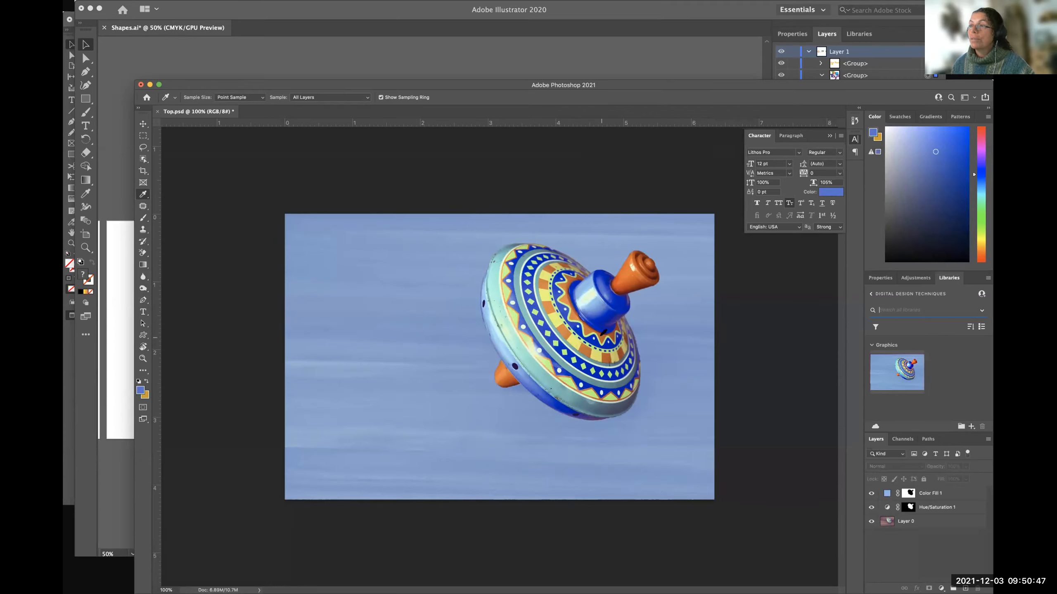
pyautogui.click(603, 332)
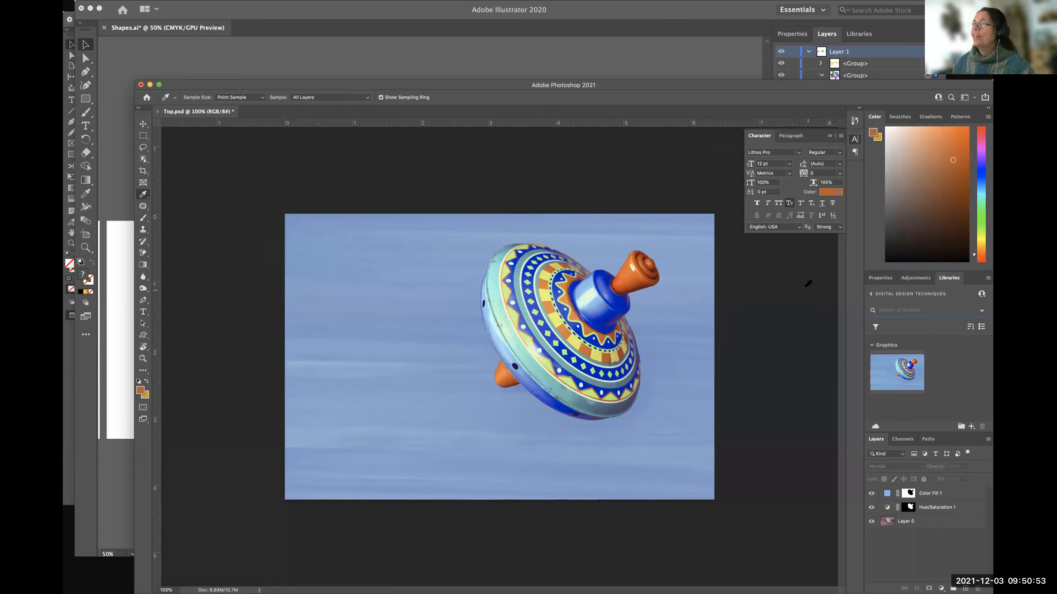
# Review the recently sampled colours among the swatches and return to the colour spectrum display.
pyautogui.click(900, 118)
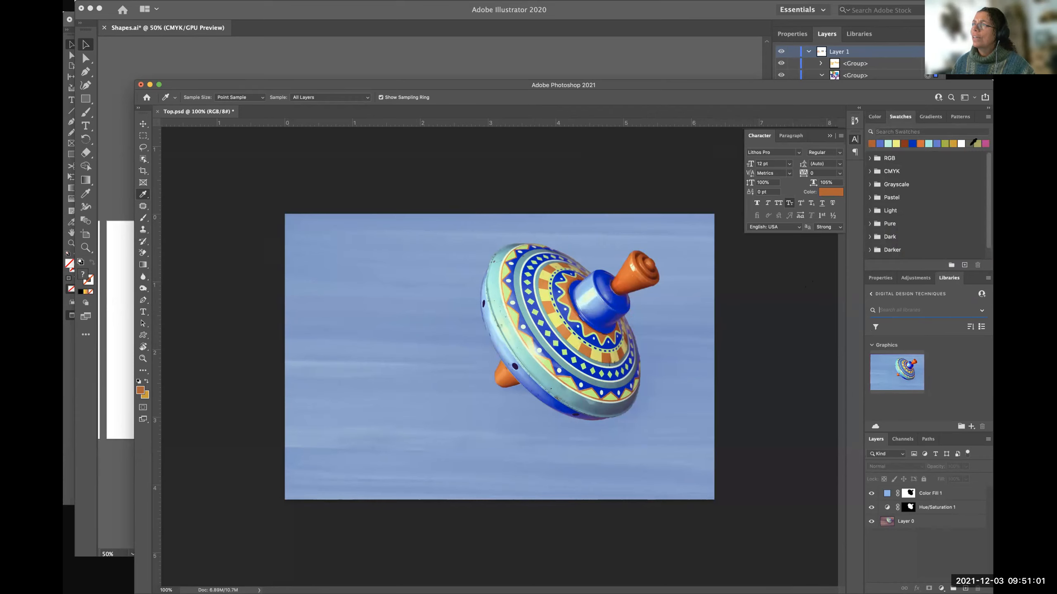
pyautogui.click(874, 116)
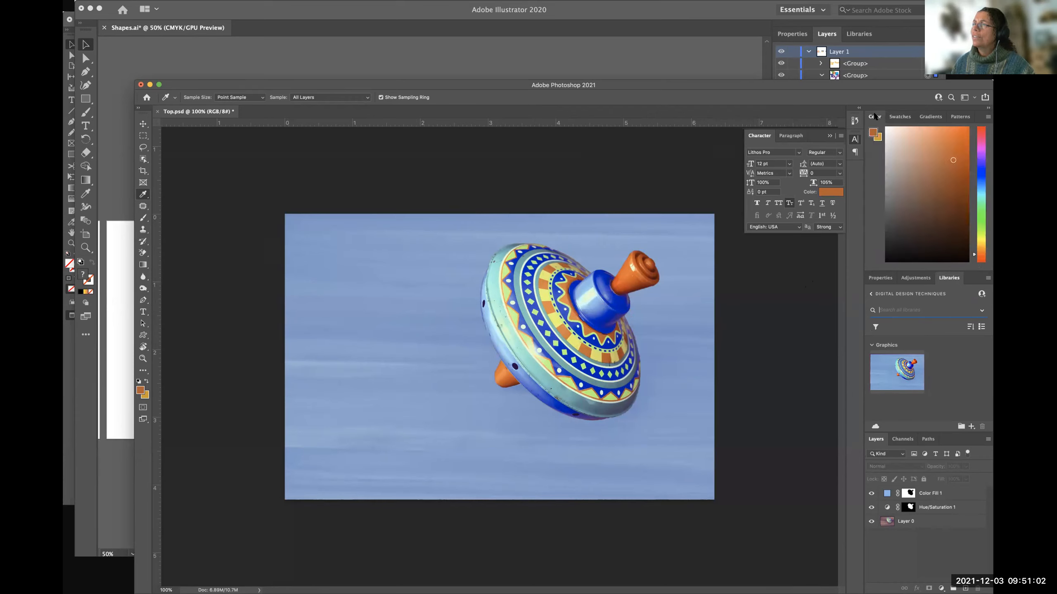
pyautogui.click(967, 99)
pyautogui.click(969, 99)
pyautogui.click(899, 117)
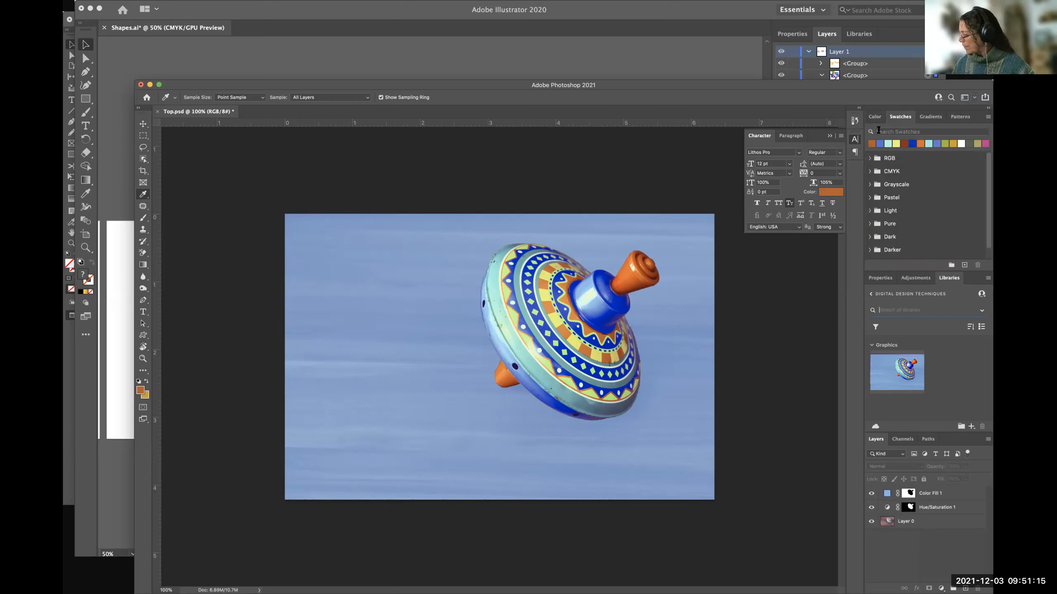
pyautogui.click(875, 117)
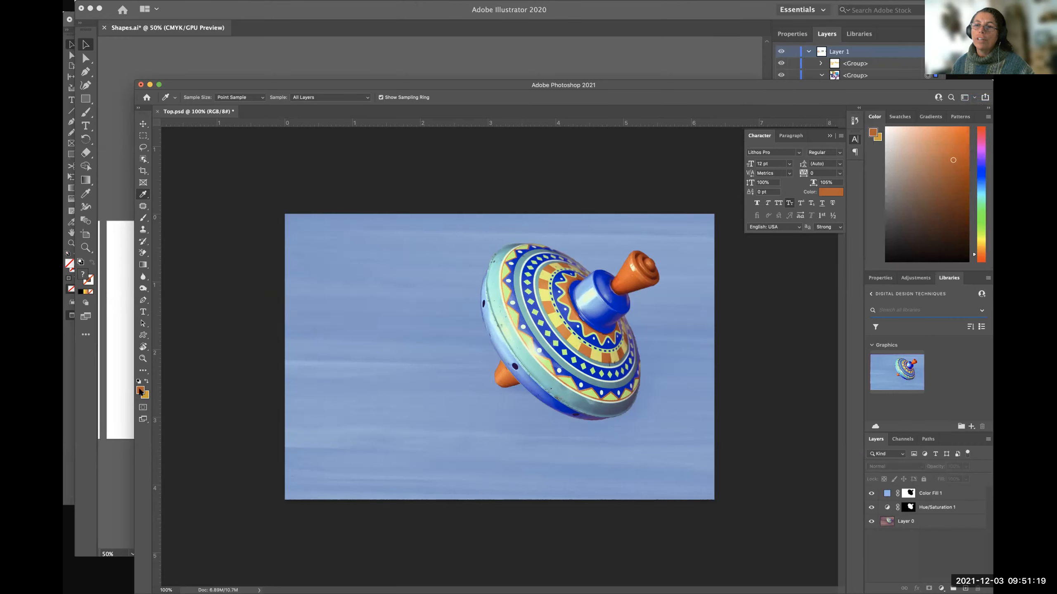
pyautogui.click(140, 392)
pyautogui.moveTo(793, 423); pyautogui.dragTo(414, 306)
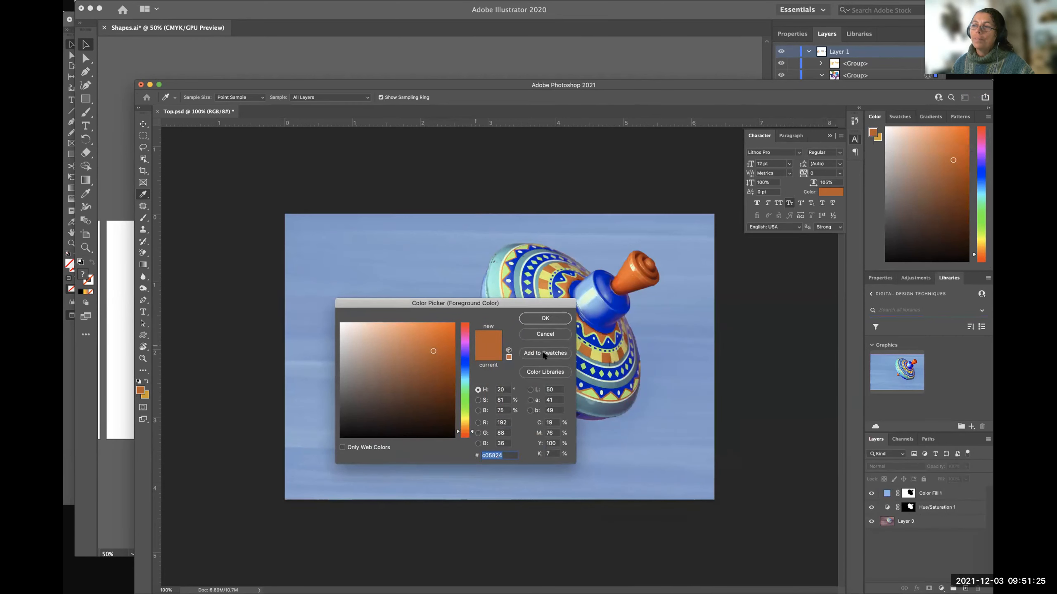
pyautogui.moveTo(511, 300); pyautogui.dragTo(399, 168)
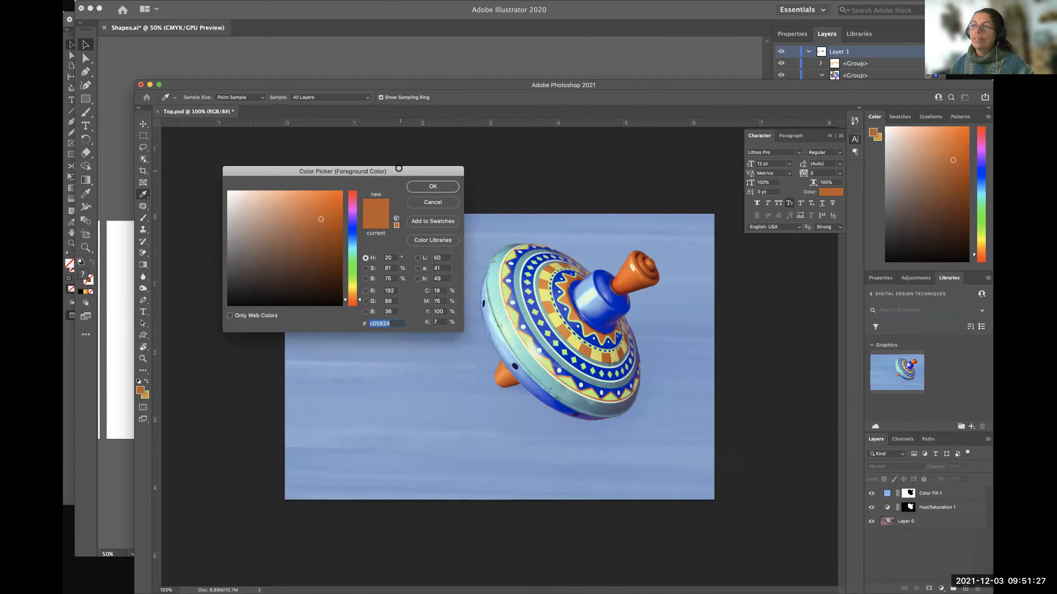
pyautogui.click(434, 203)
# Sample the light blue of the cap, the pale turquoise and darker parts of the rim, and the blue underside.
pyautogui.click(583, 285)
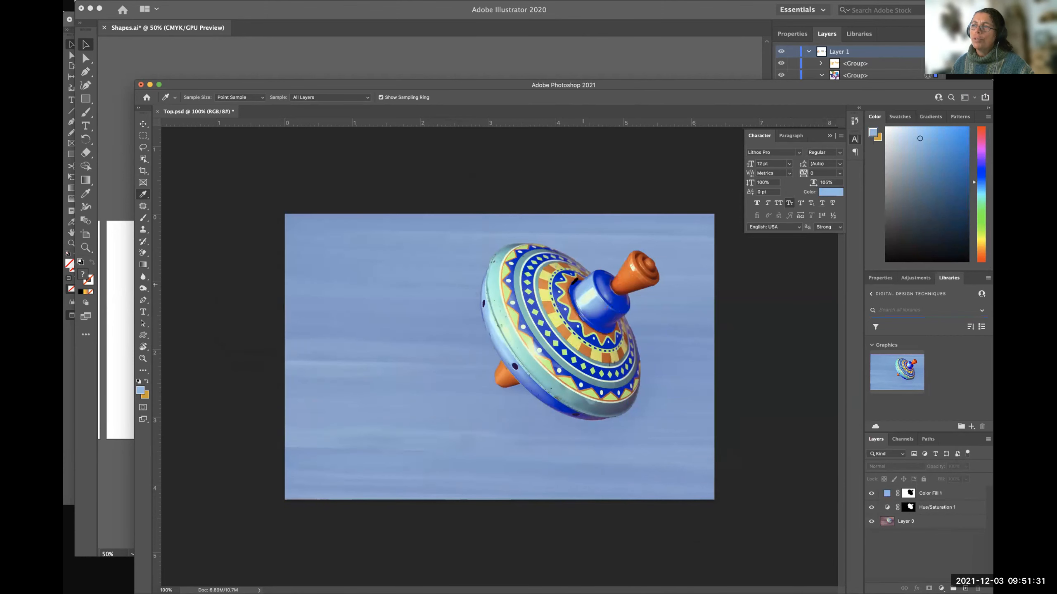
pyautogui.click(573, 286)
pyautogui.click(492, 278)
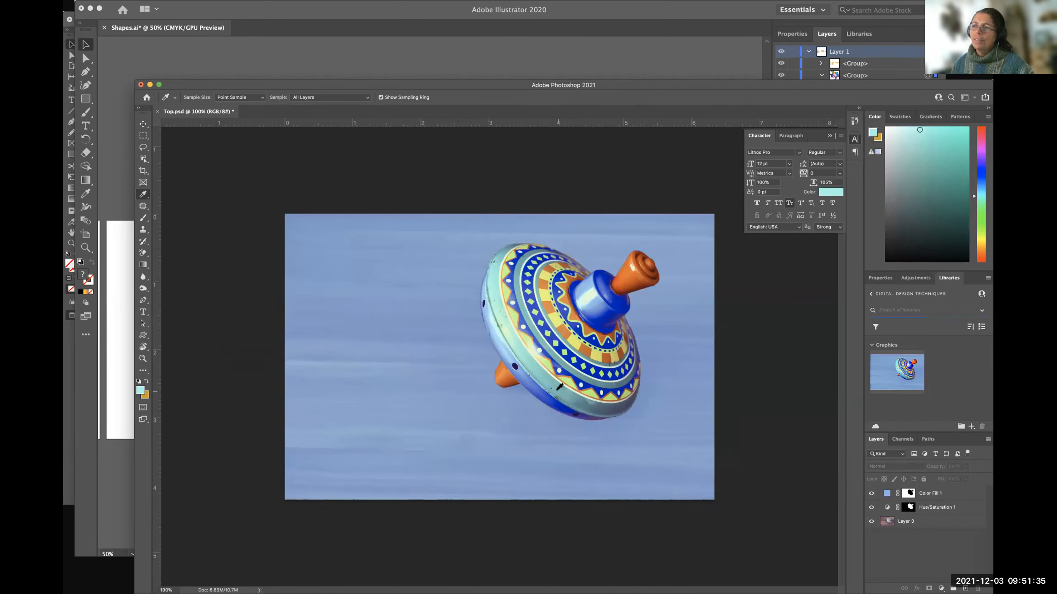
pyautogui.click(582, 400)
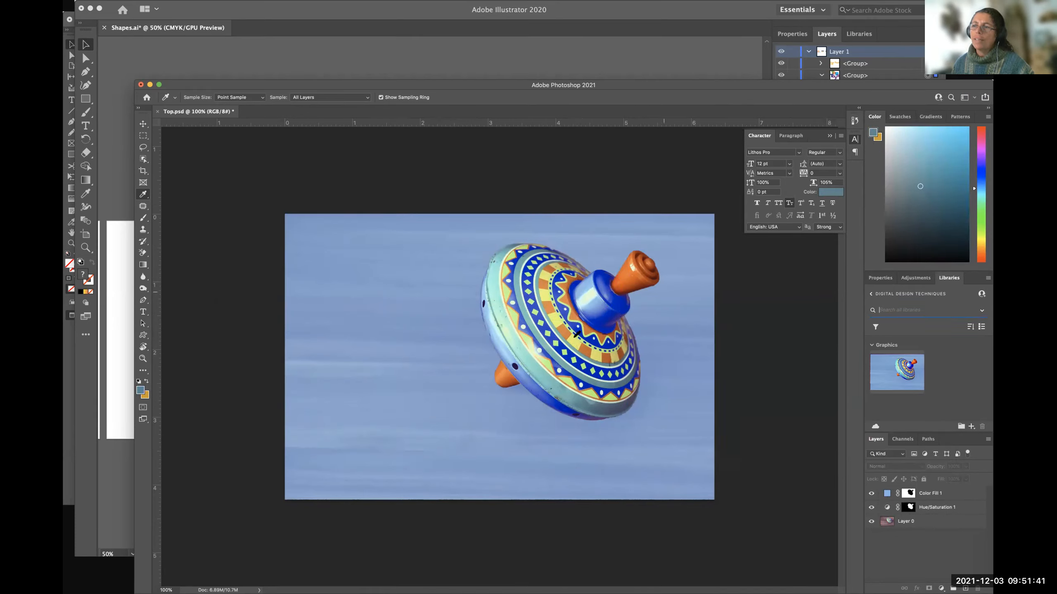
pyautogui.click(537, 384)
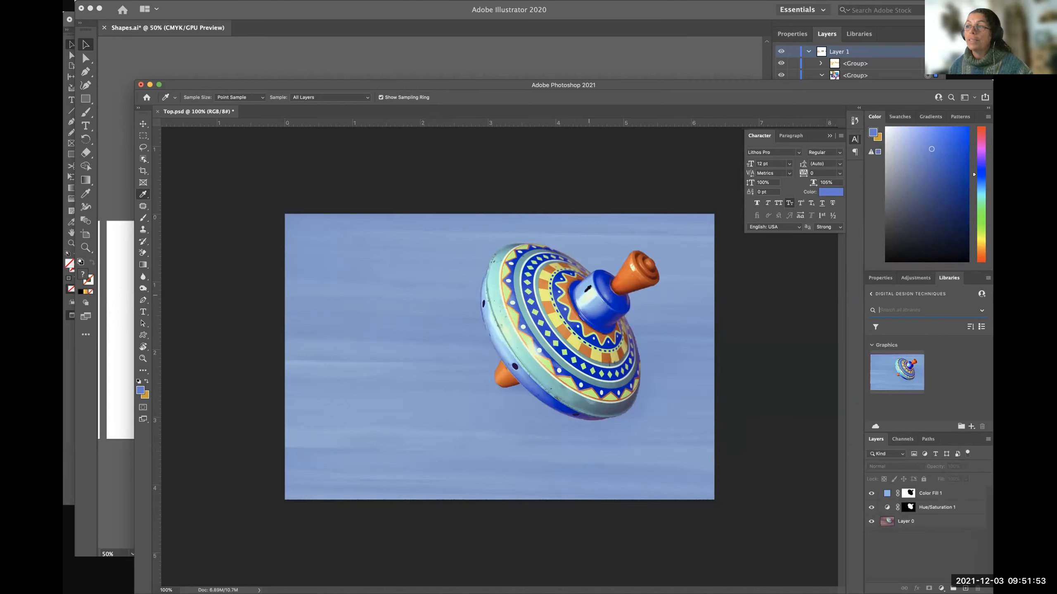
# Try several spots on the top's upper decorated rings and sample a teal as the foreground colour.
pyautogui.click(511, 275)
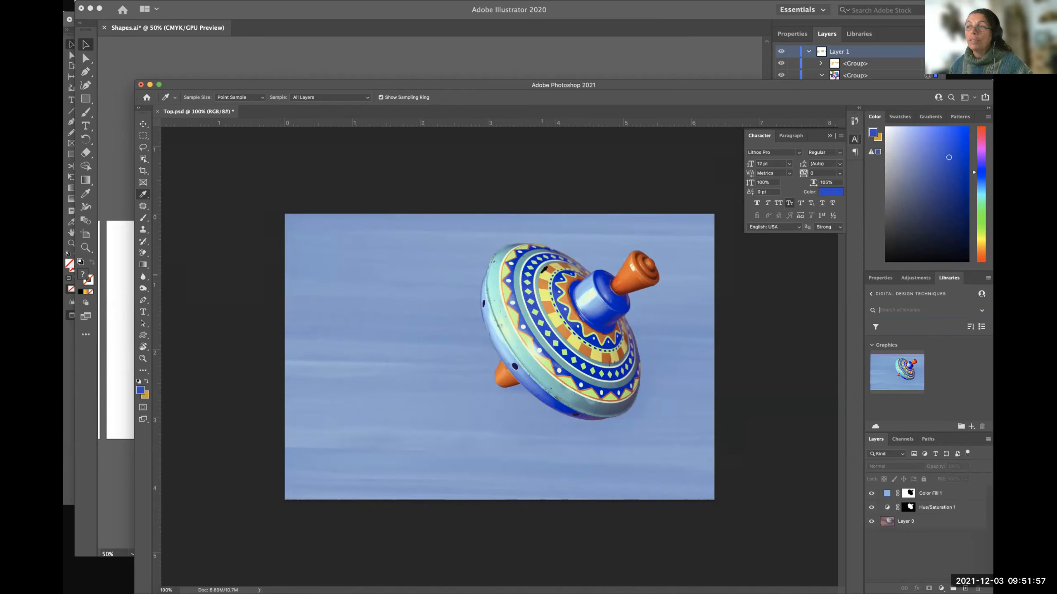
pyautogui.click(521, 260)
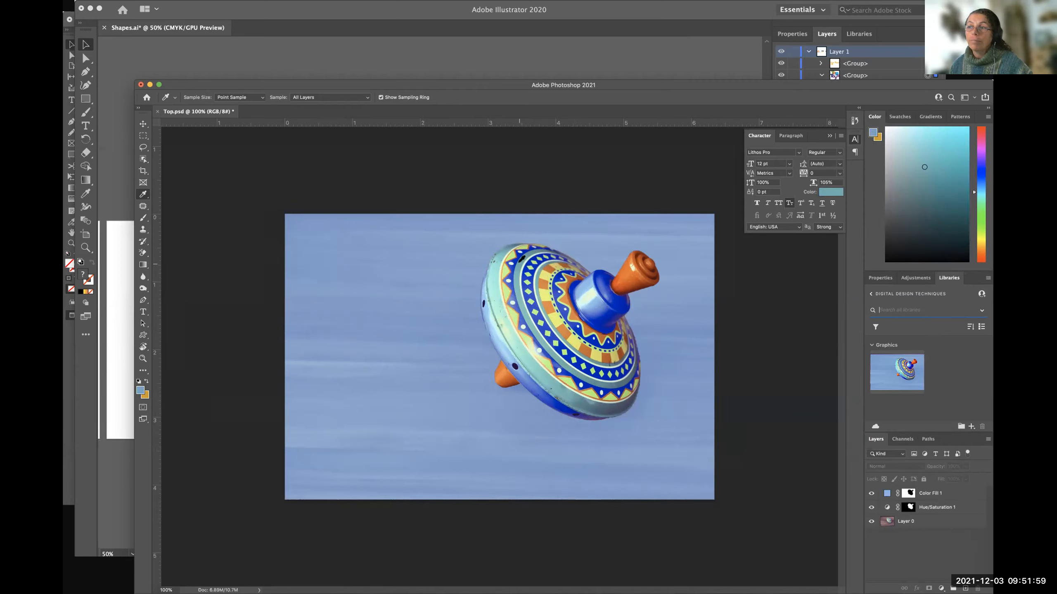
pyautogui.moveTo(521, 262); pyautogui.dragTo(535, 250)
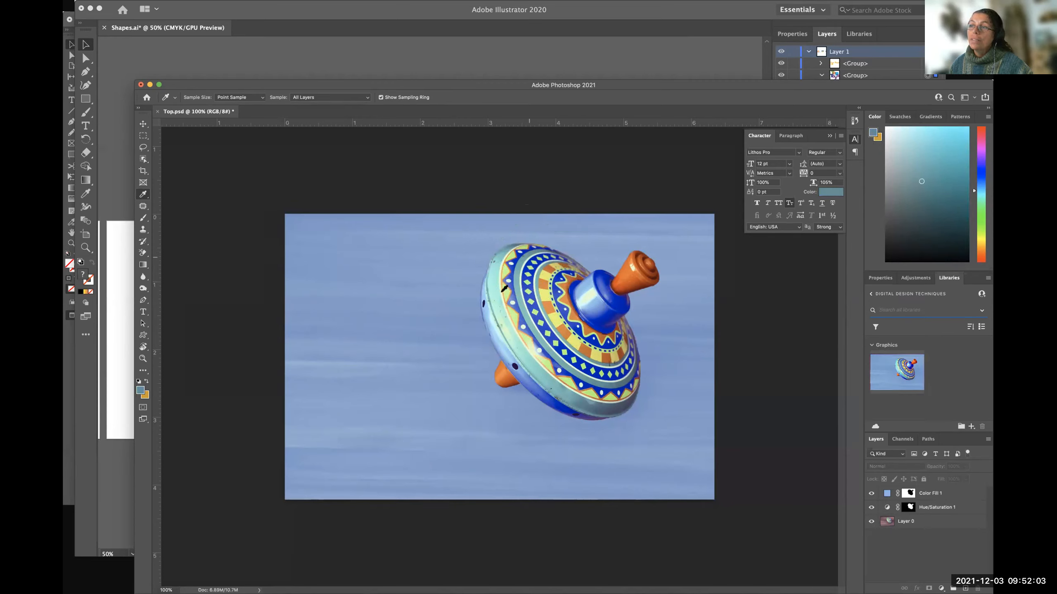
pyautogui.click(517, 274)
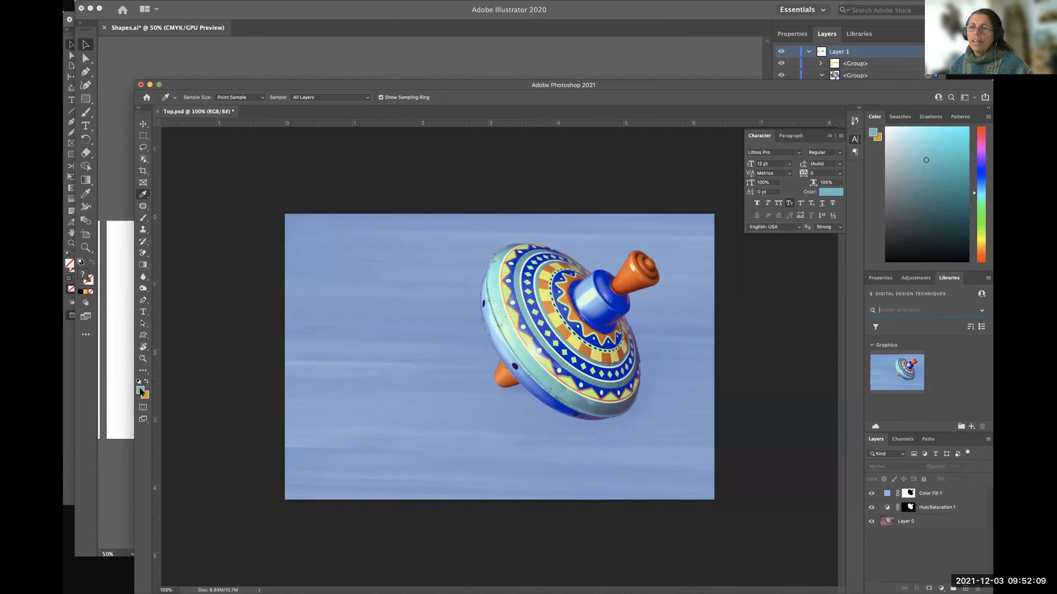
# Set the foreground colour to the more saturated teal 39c1bd and save it to the current library as the swatch "Mint Green-Top Logo".
pyautogui.click(141, 392)
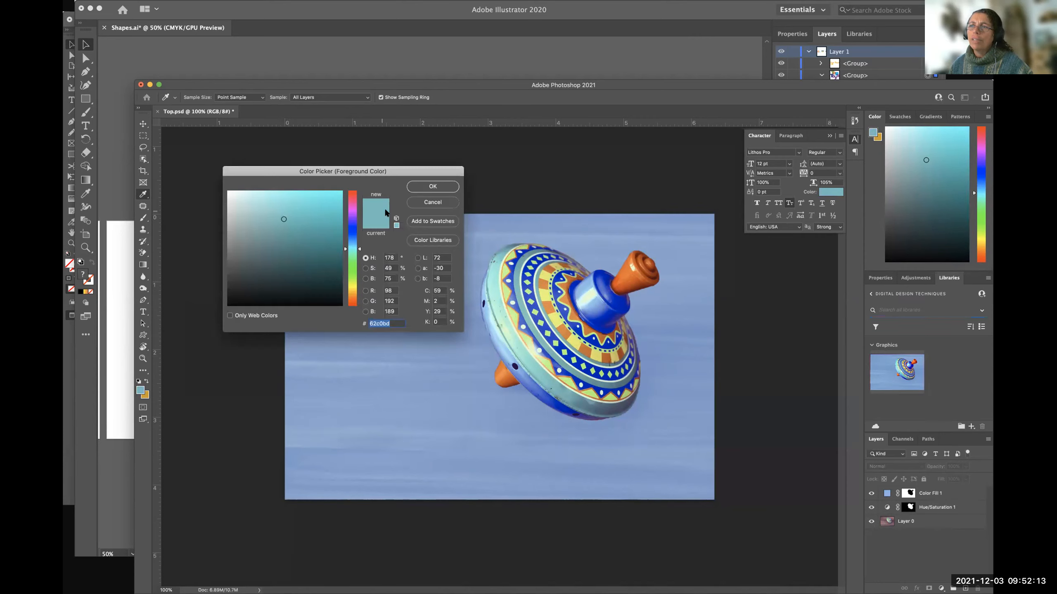
pyautogui.moveTo(284, 222)
pyautogui.mouseDown()
pyautogui.moveTo(280, 239)
pyautogui.moveTo(304, 223)
pyautogui.moveTo(311, 239)
pyautogui.moveTo(308, 218)
pyautogui.mouseUp()
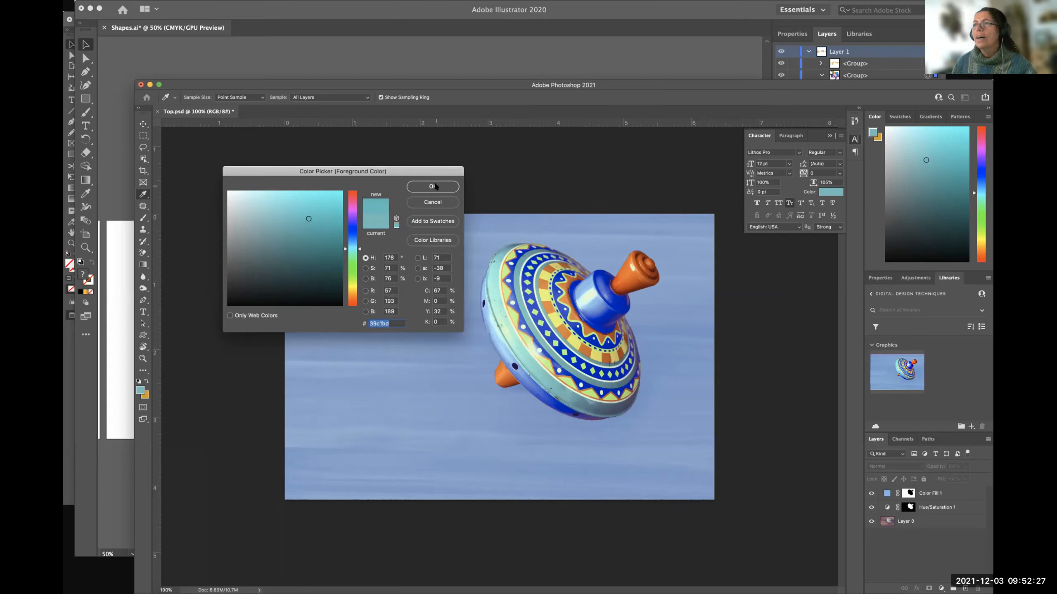
pyautogui.click(434, 221)
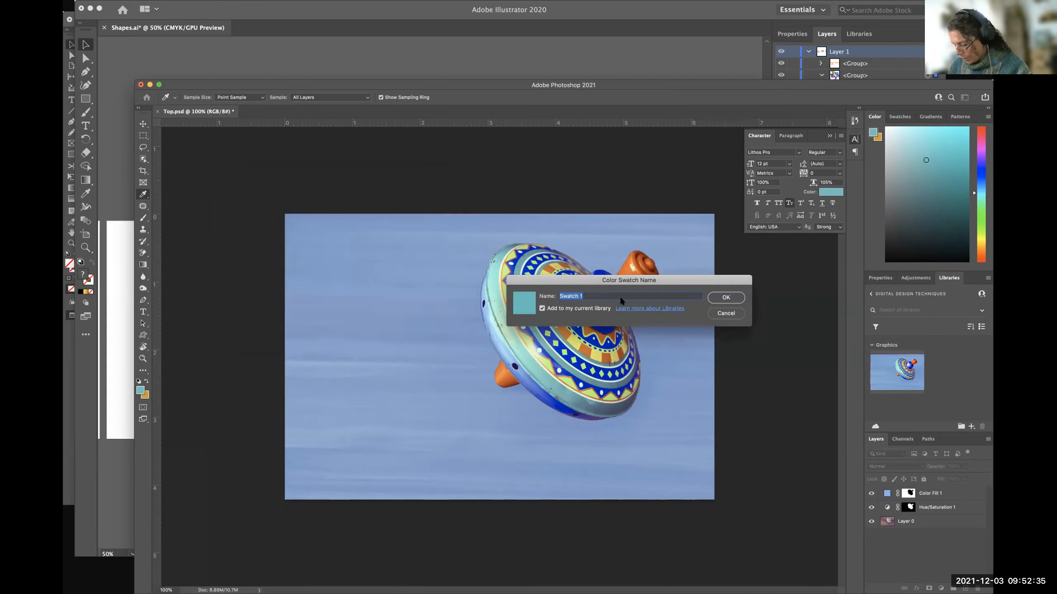
pyautogui.write('Mint Green')
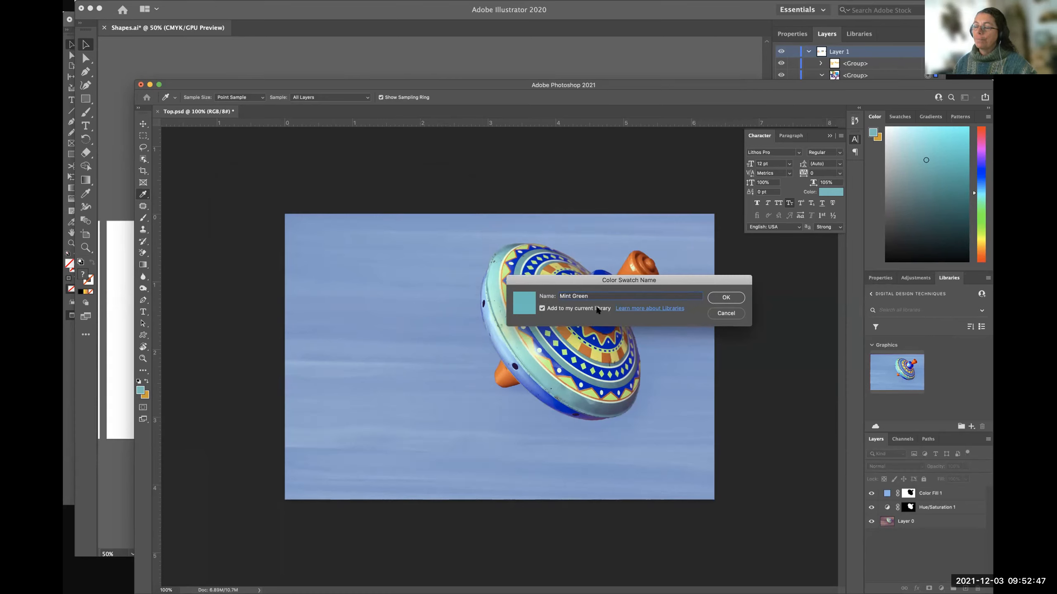
pyautogui.write('Top Logo')
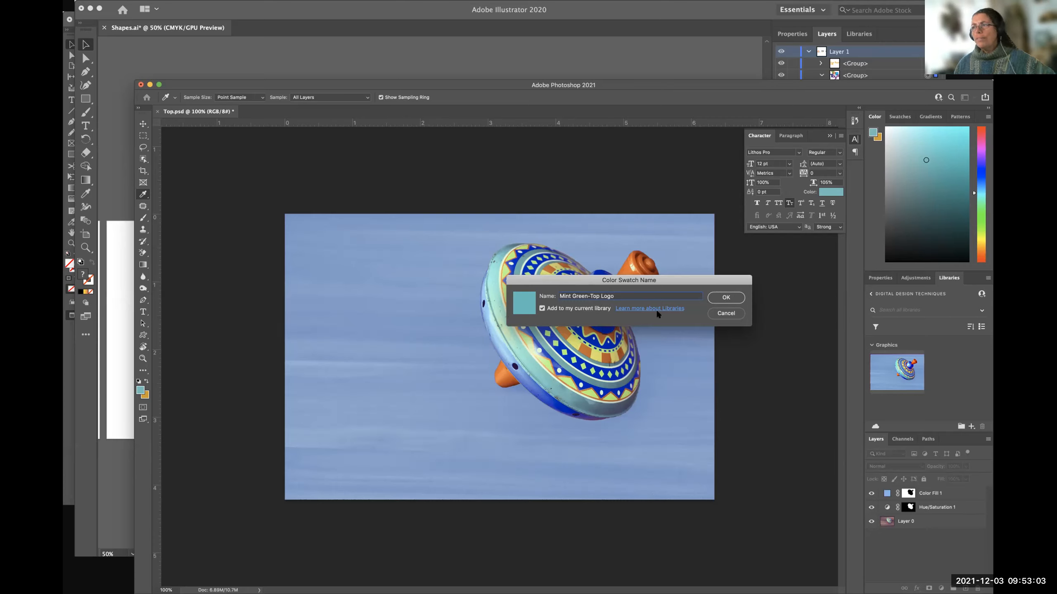
pyautogui.click(726, 298)
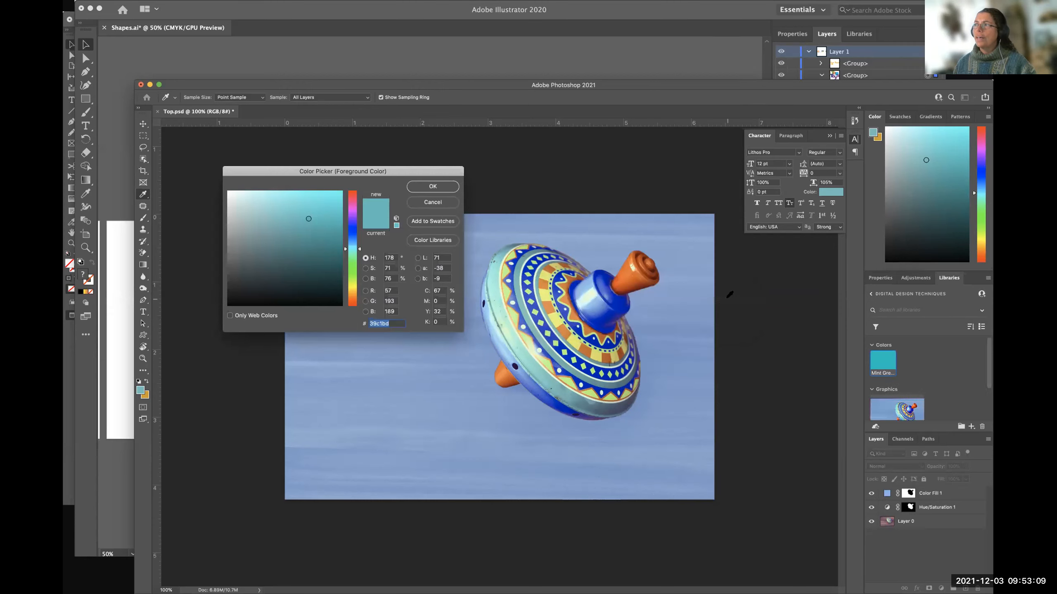
pyautogui.click(429, 186)
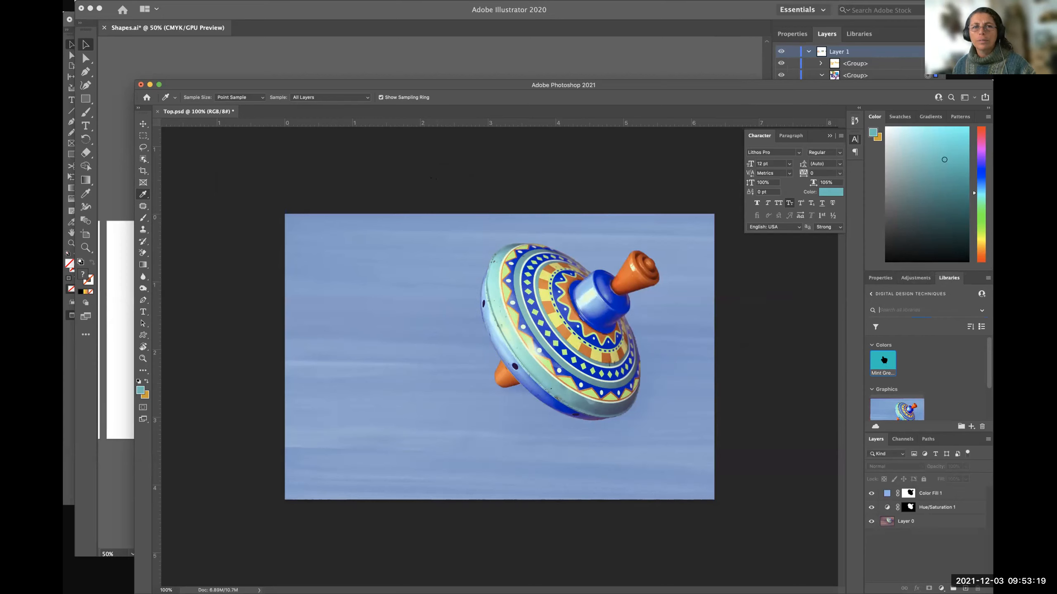
# Select Layer 0 and display the tools grouped with the Eyedropper.
pyautogui.moveTo(872, 358)
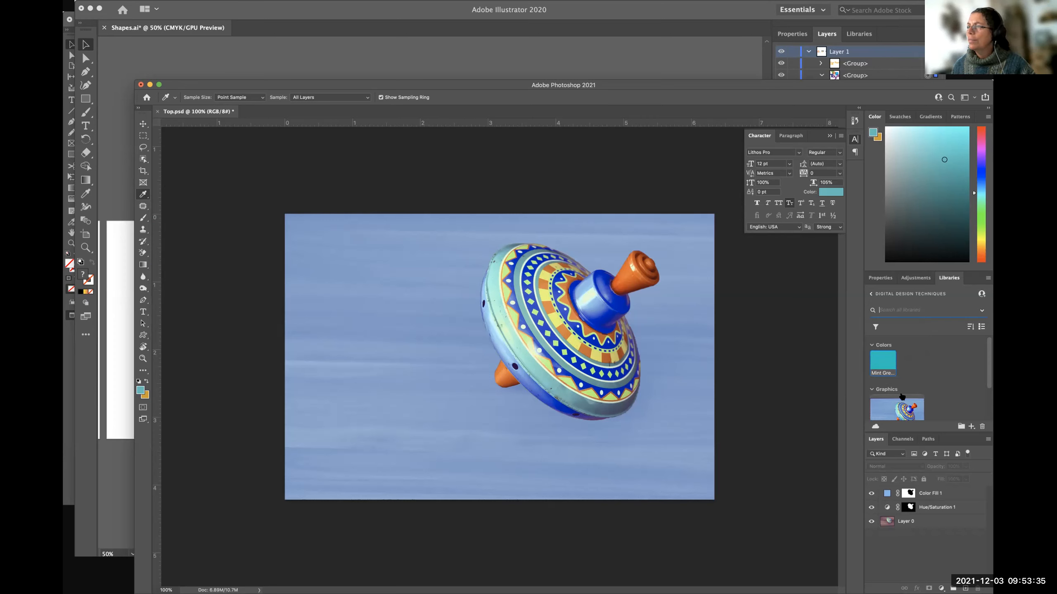
pyautogui.click(913, 520)
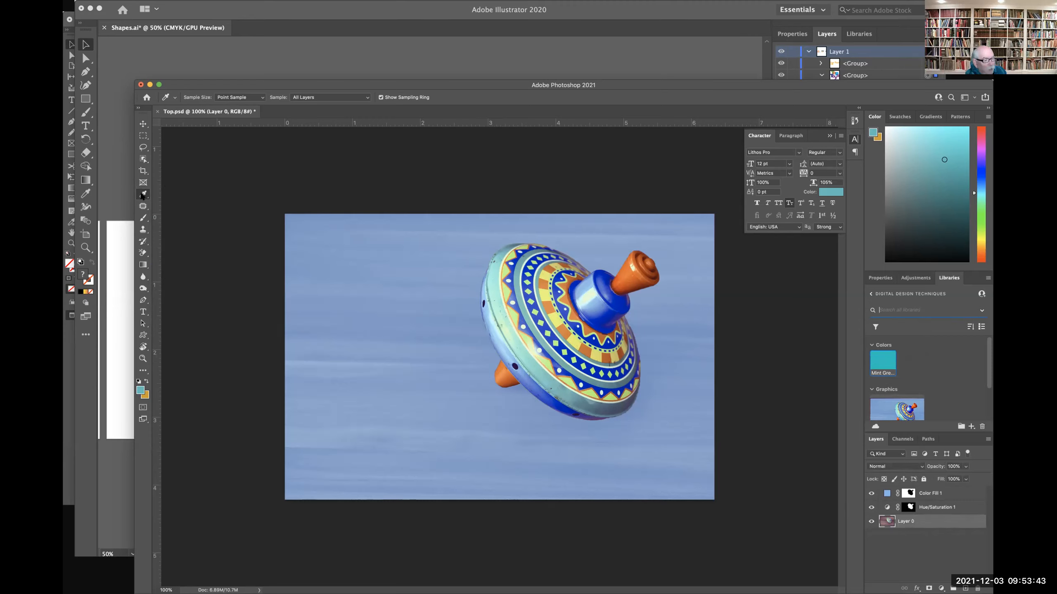
pyautogui.click(142, 194)
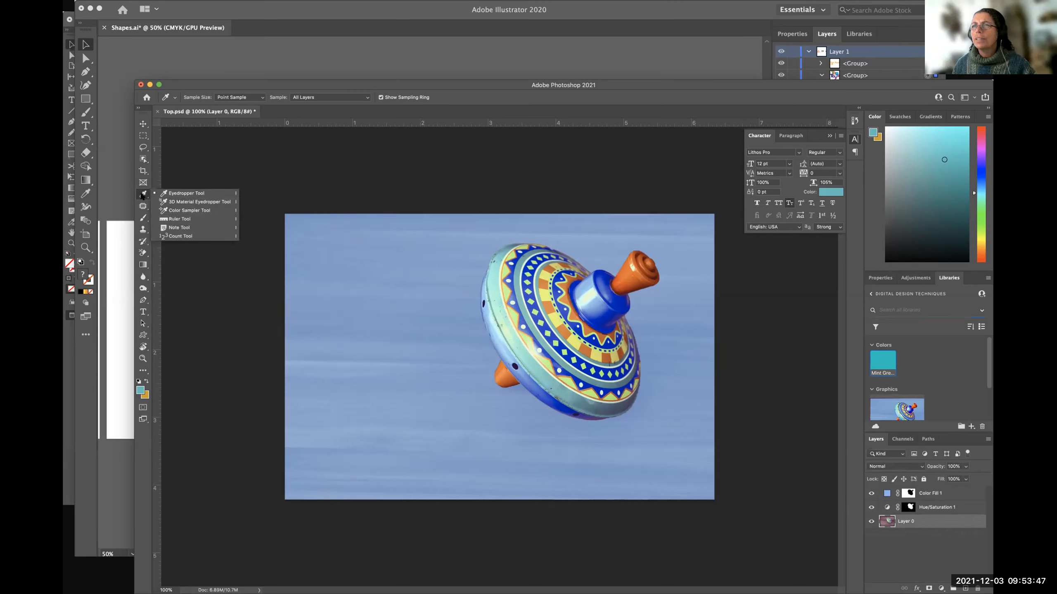
# Sample the blue and yellow of the top's decorated rings and the blue of its cap with the Eyedropper.
pyautogui.click(142, 195)
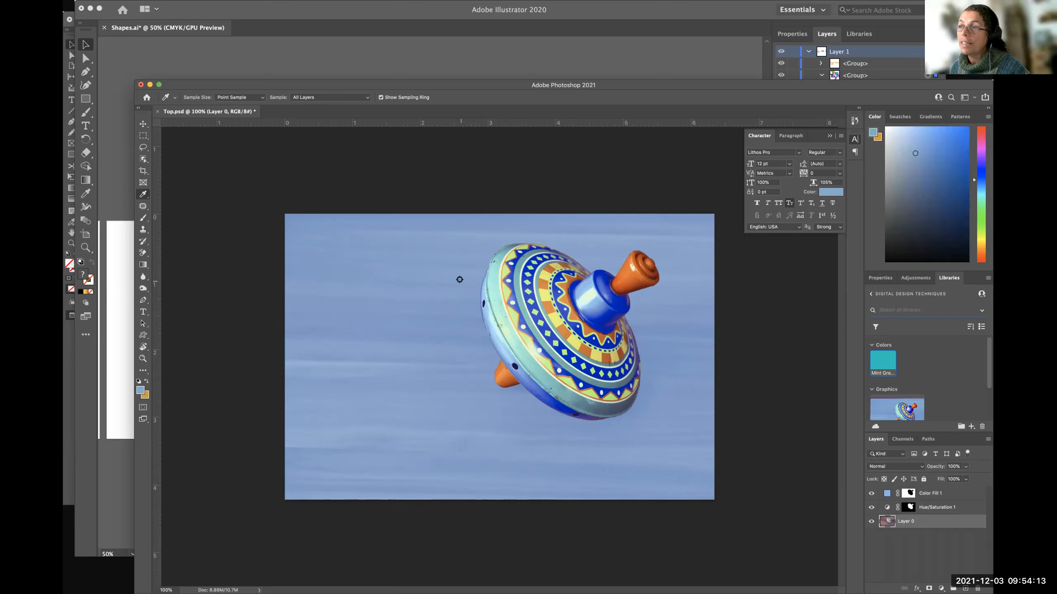
pyautogui.click(515, 308)
pyautogui.click(516, 308)
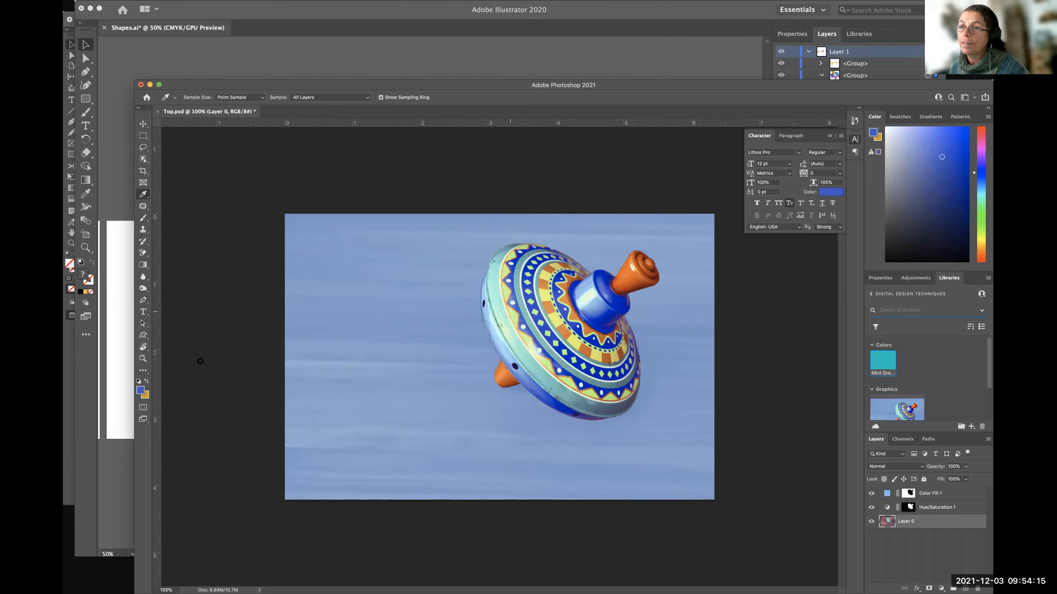
pyautogui.click(543, 295)
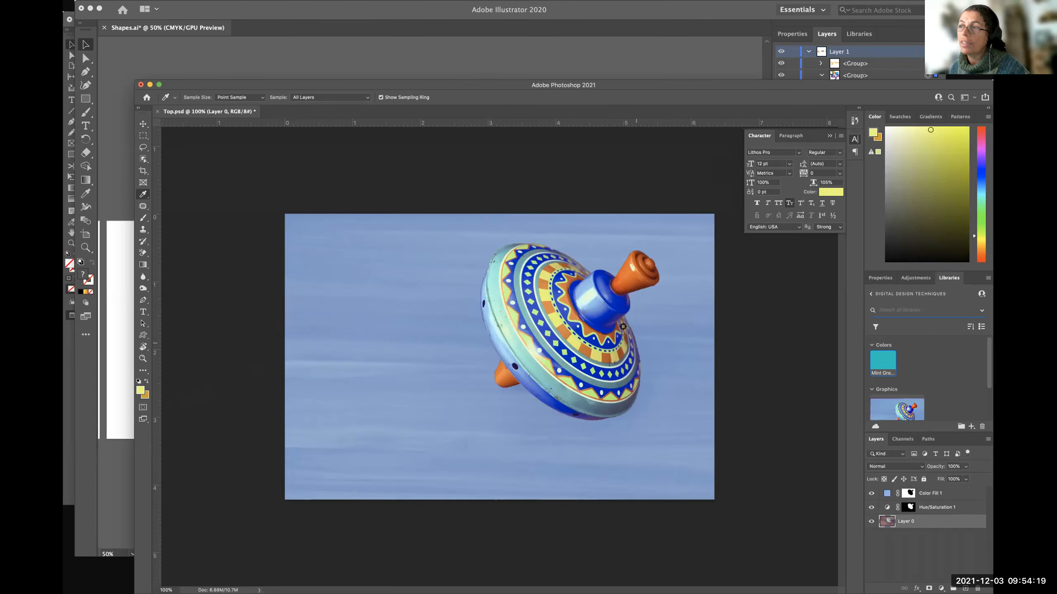
pyautogui.click(599, 311)
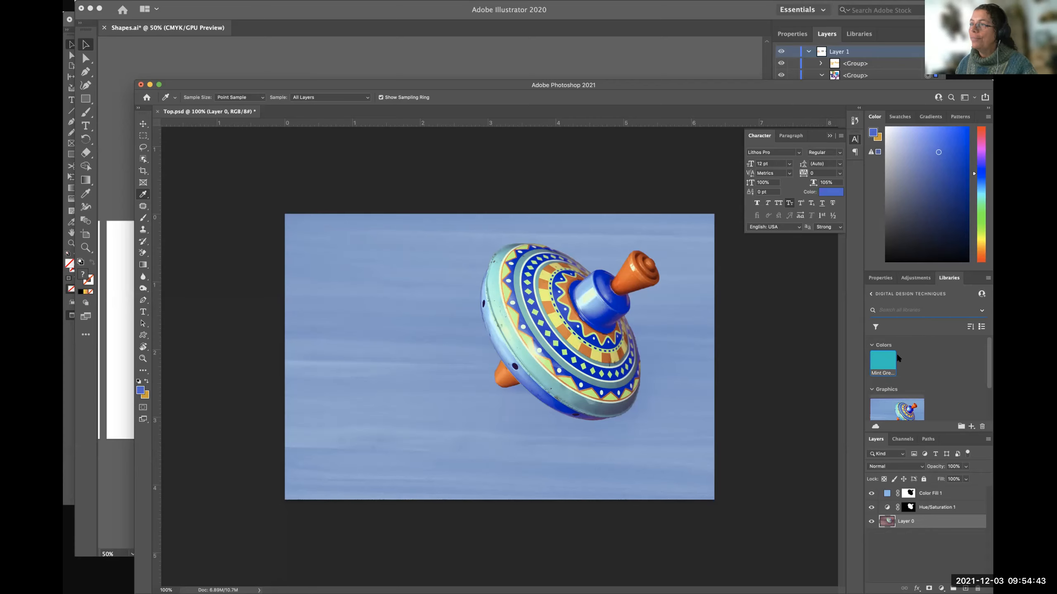
# Switch to Illustrator and select the multicoloured Top Toys logo group.
pyautogui.click(313, 51)
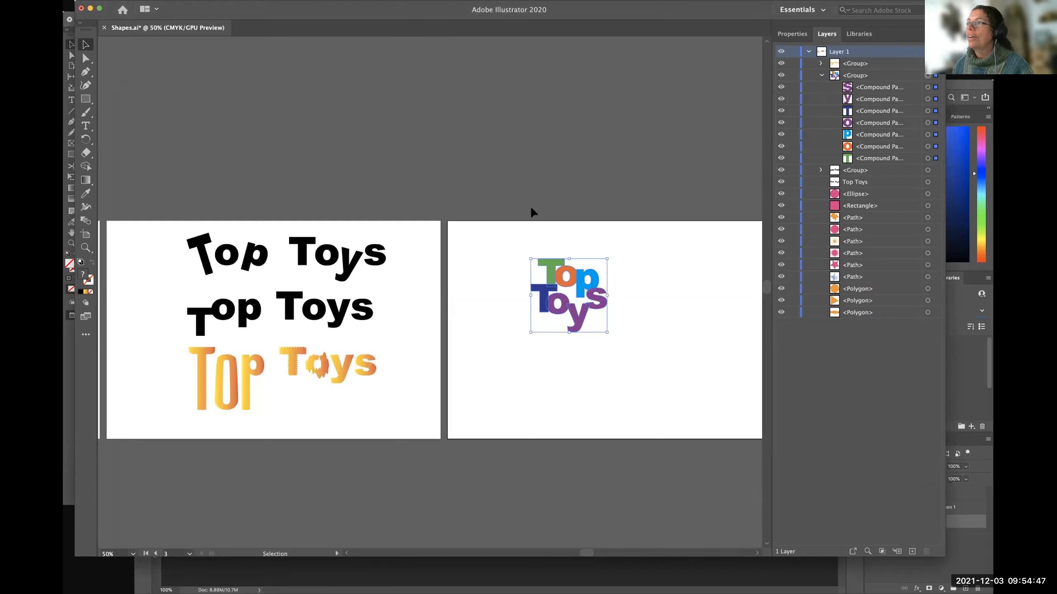
pyautogui.click(557, 183)
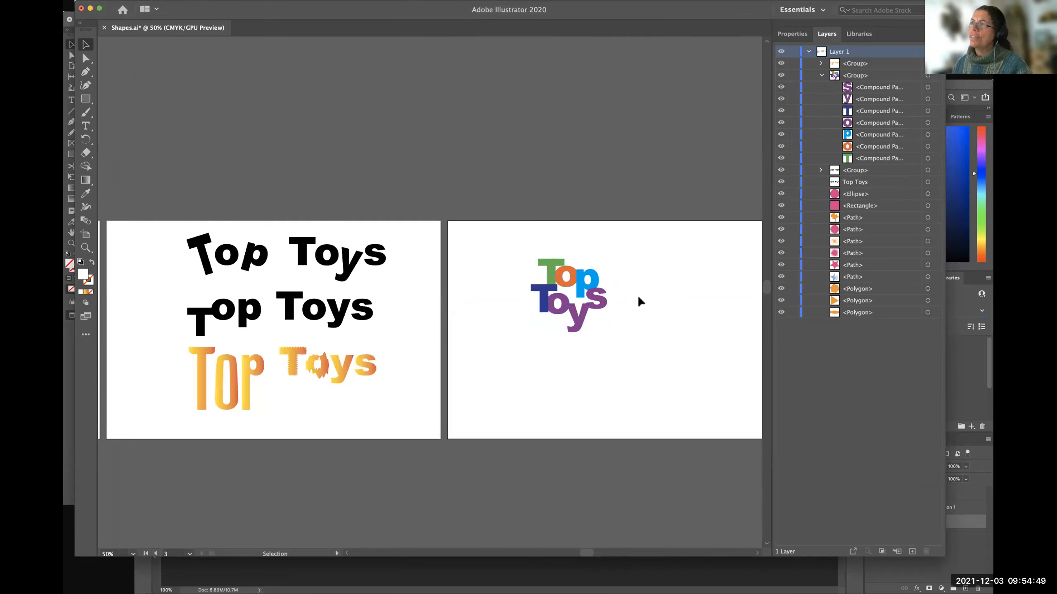
pyautogui.click(551, 278)
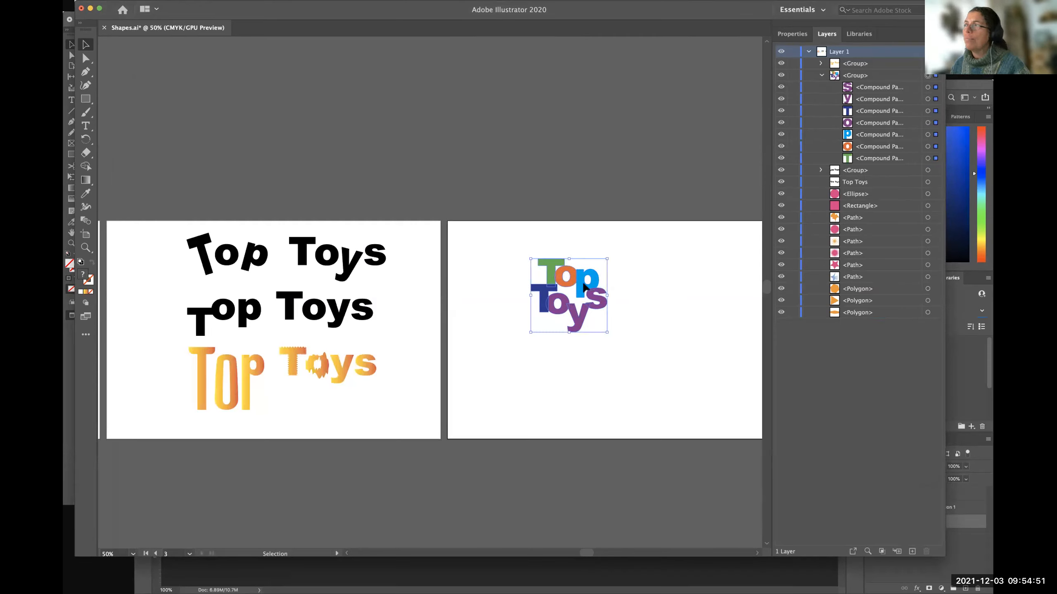
# Fill the selected logo with the "Mint Green-Top Logo" swatch from the Digital Design Techniques library and deselect it.
pyautogui.click(860, 35)
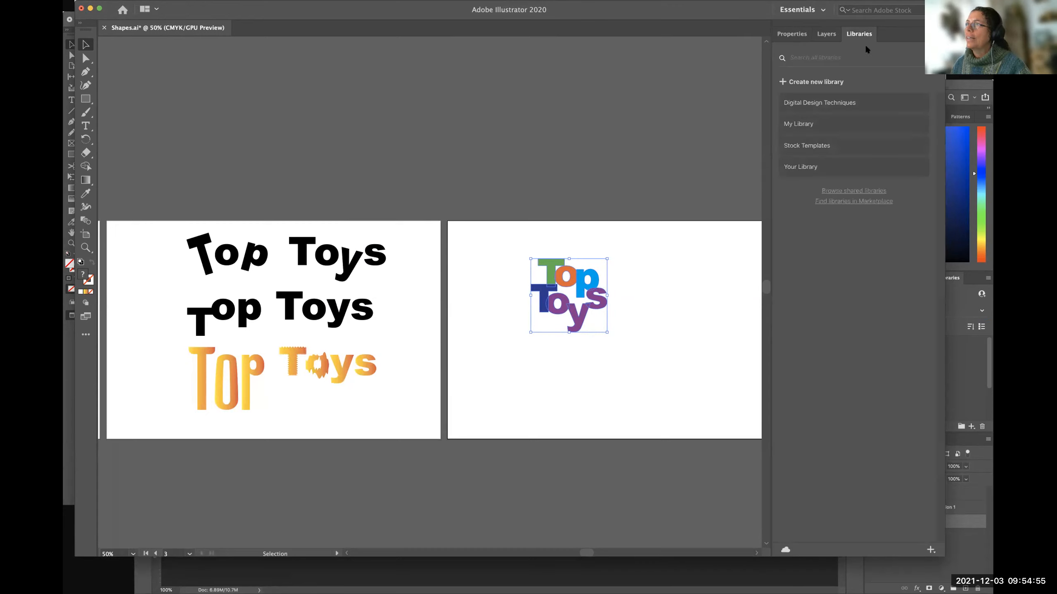
pyautogui.click(789, 127)
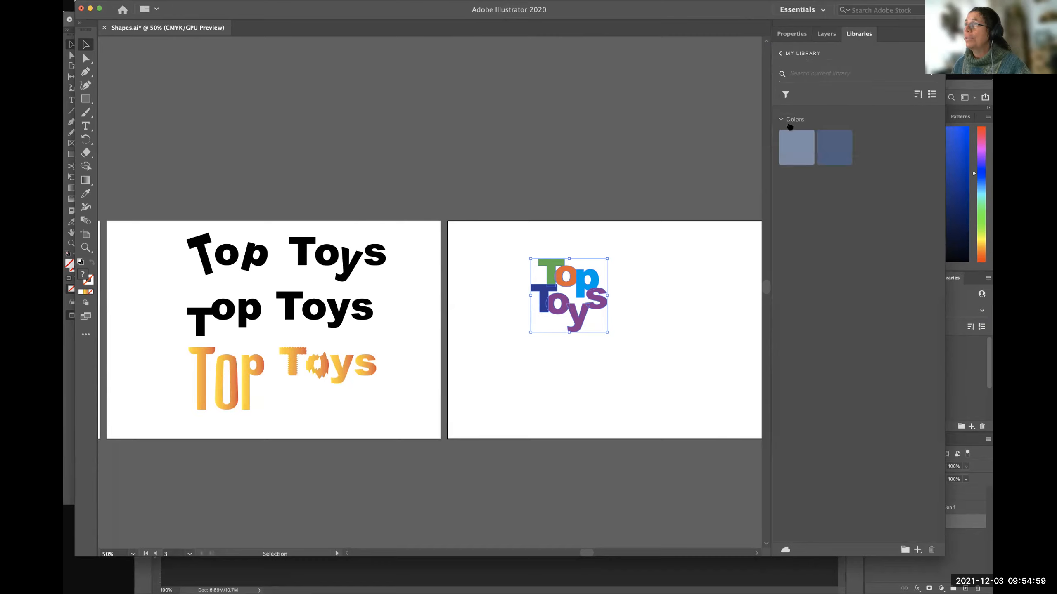
pyautogui.click(780, 53)
pyautogui.click(804, 165)
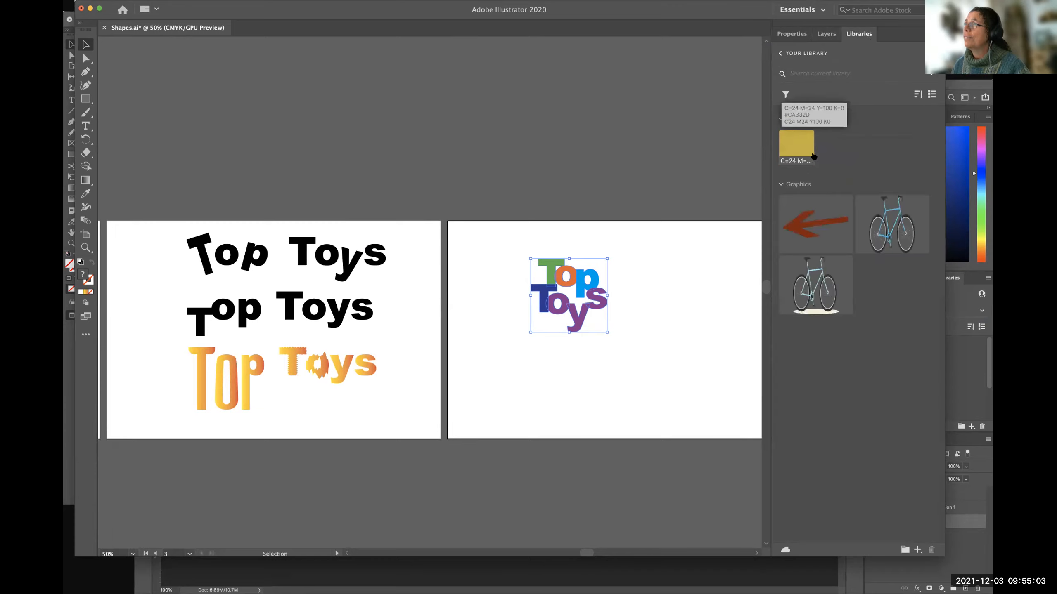
pyautogui.click(781, 54)
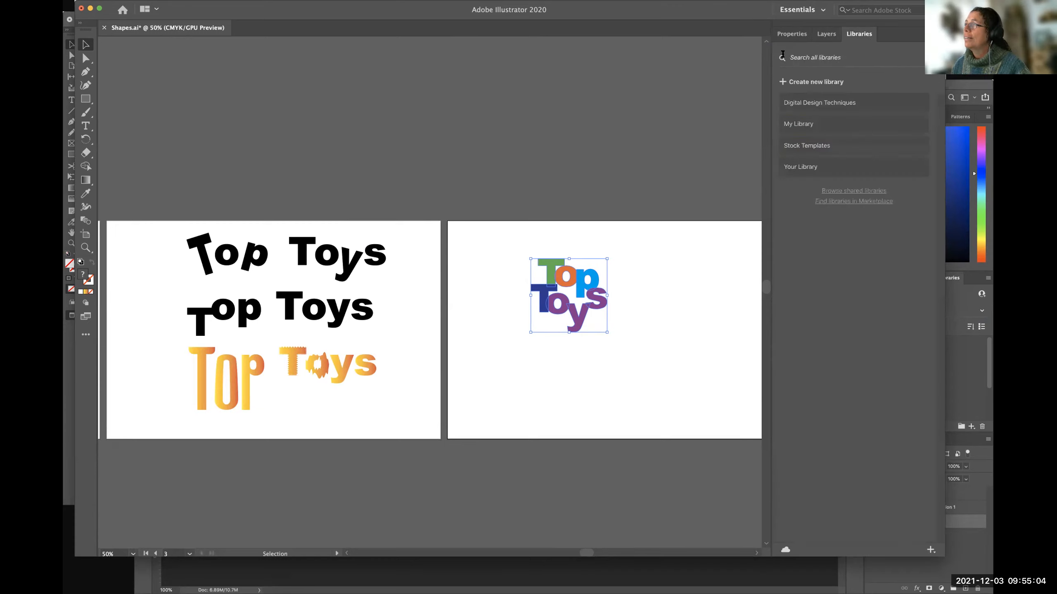
pyautogui.click(807, 107)
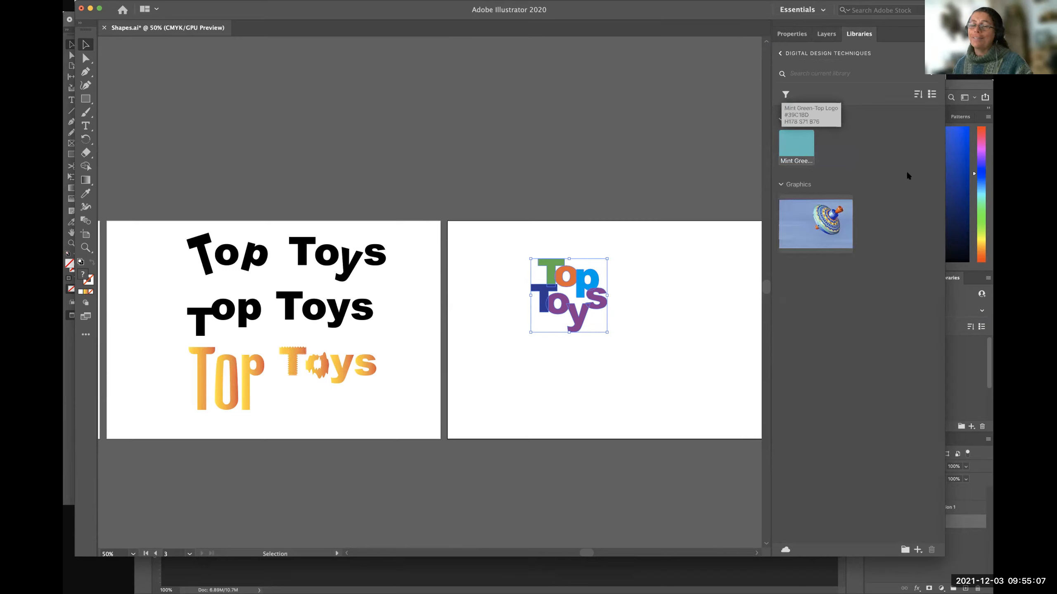
pyautogui.click(795, 147)
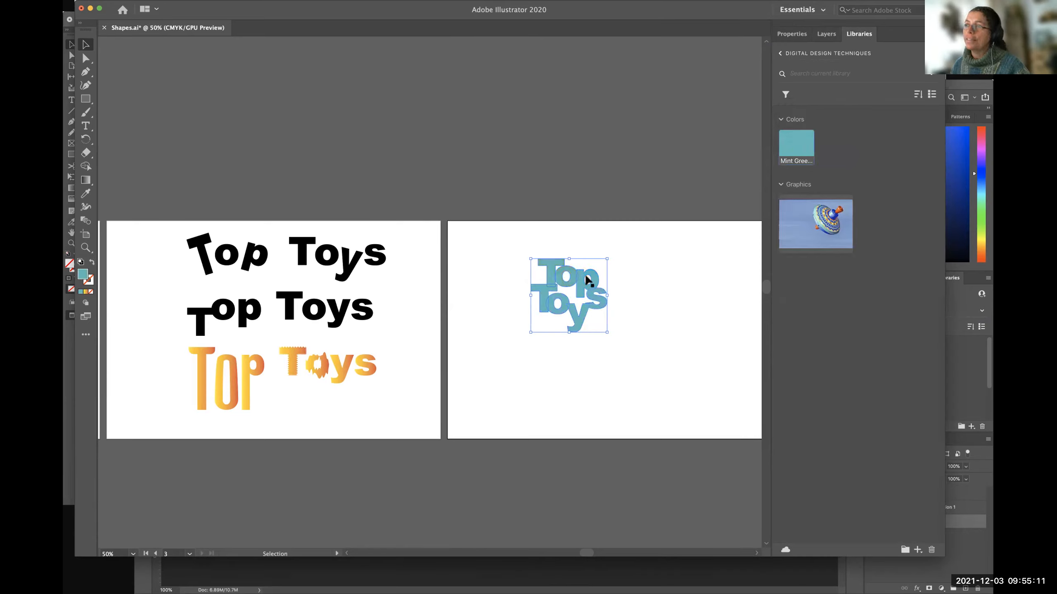
pyautogui.click(633, 258)
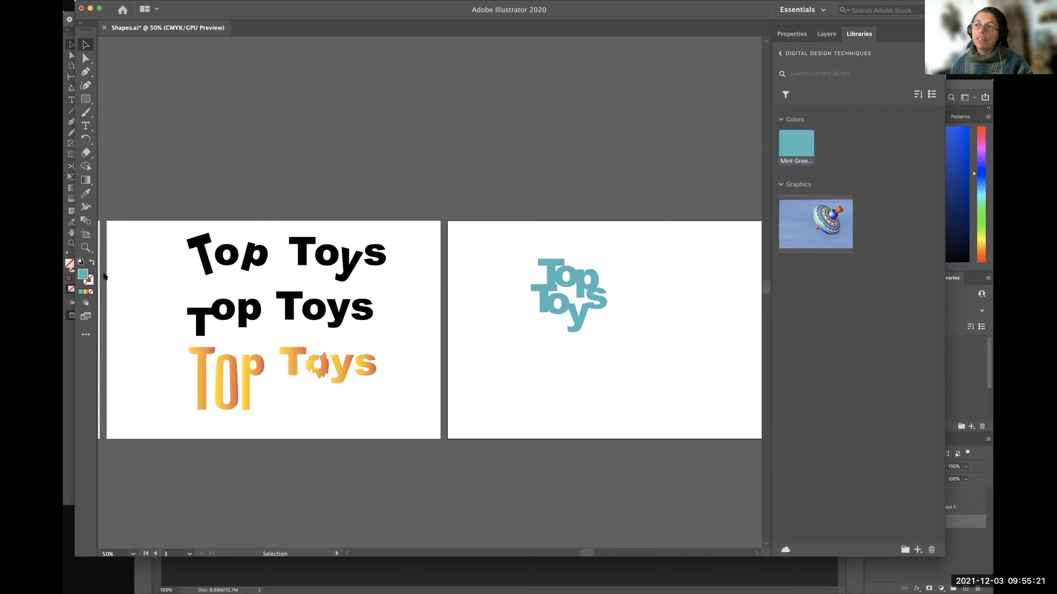
# Switch to Photoshop, load the library's mint green as the foreground colour, and examine its RGB values in the Color Picker.
pyautogui.click(946, 179)
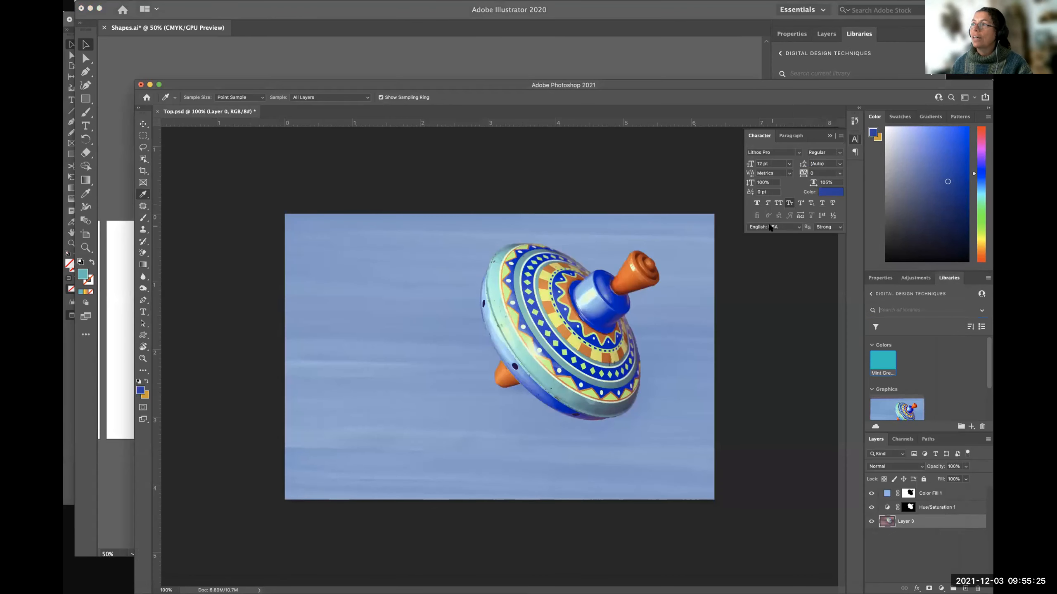
pyautogui.click(882, 361)
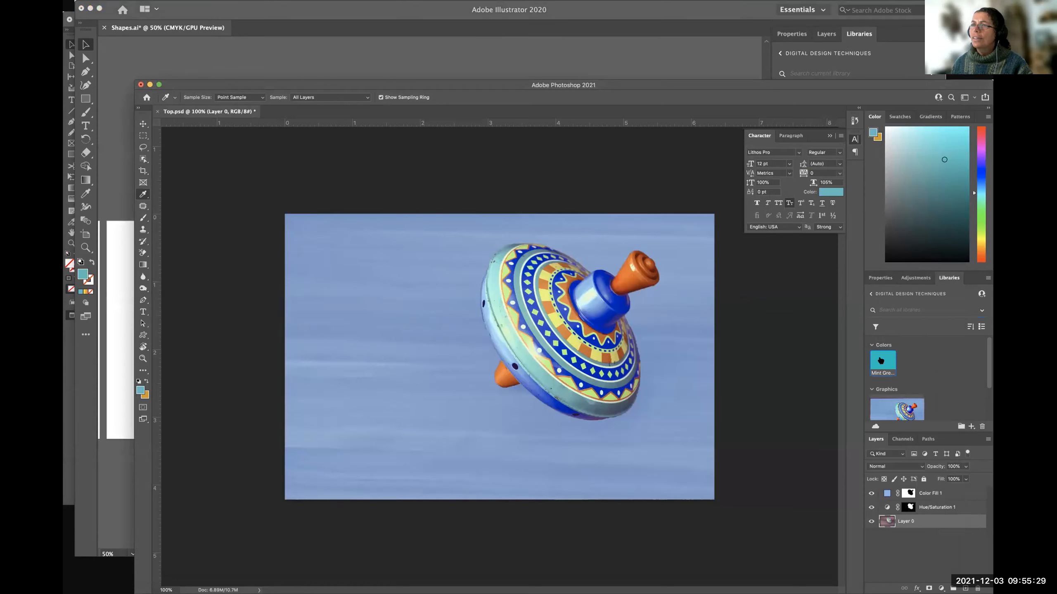
pyautogui.click(141, 390)
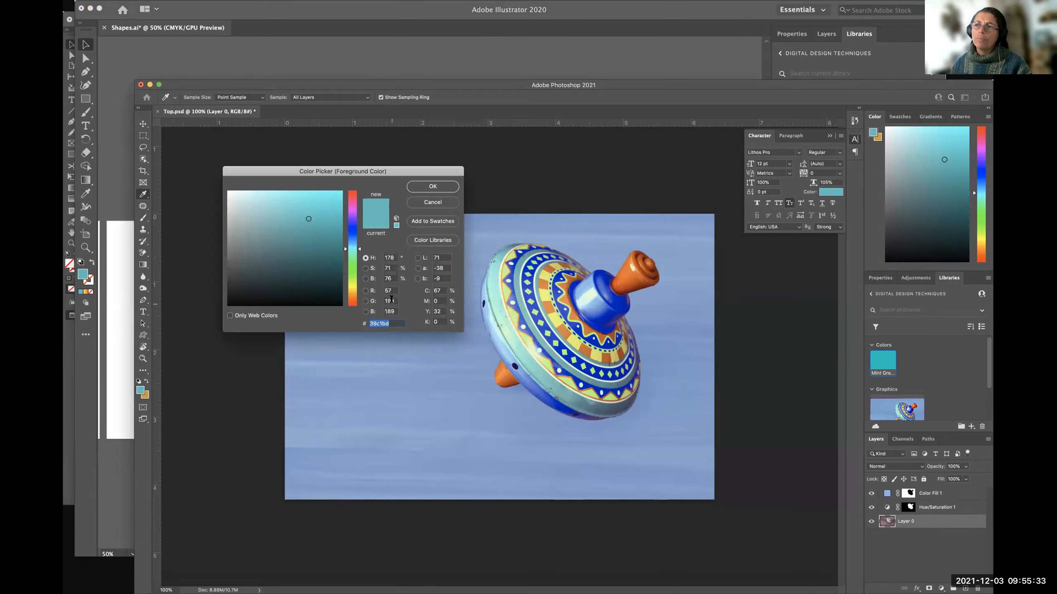
pyautogui.moveTo(383, 289); pyautogui.dragTo(386, 310)
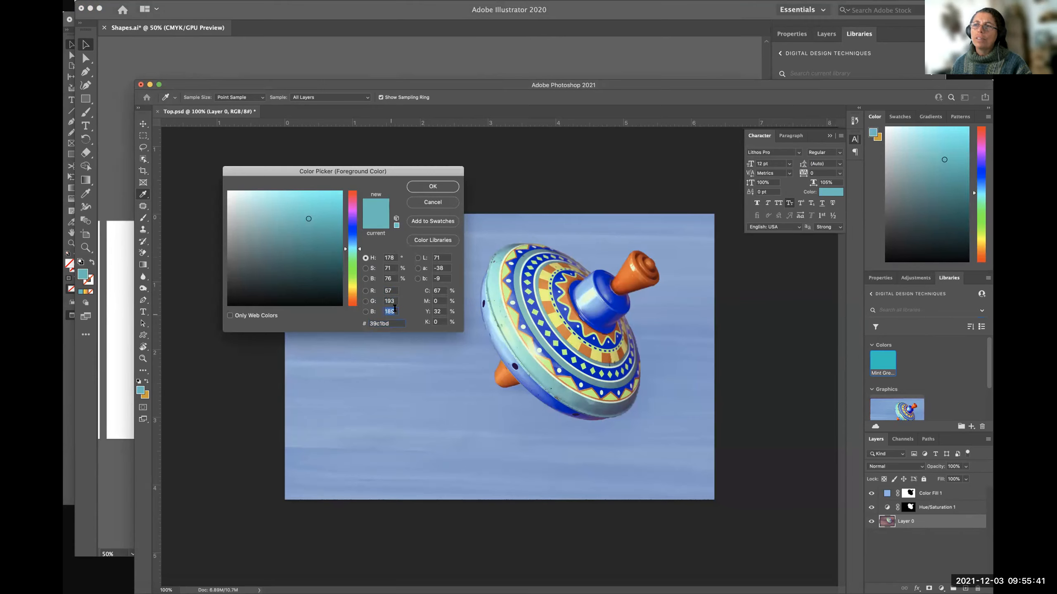
pyautogui.click(431, 202)
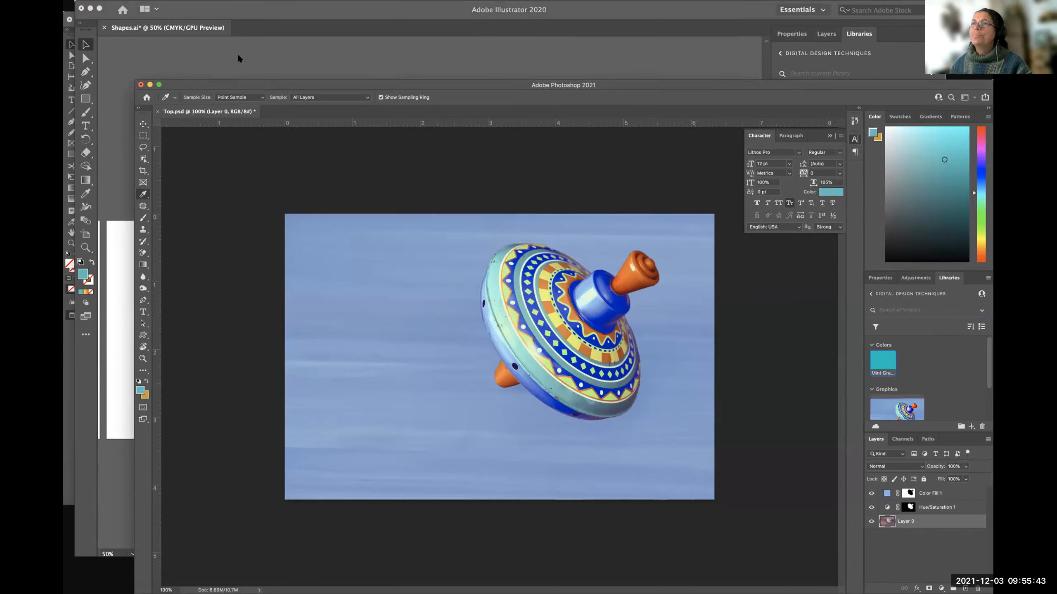
# Switch back to Illustrator and move the mint green Top Toys logo closer to the centre of its artboard.
pyautogui.click(233, 5)
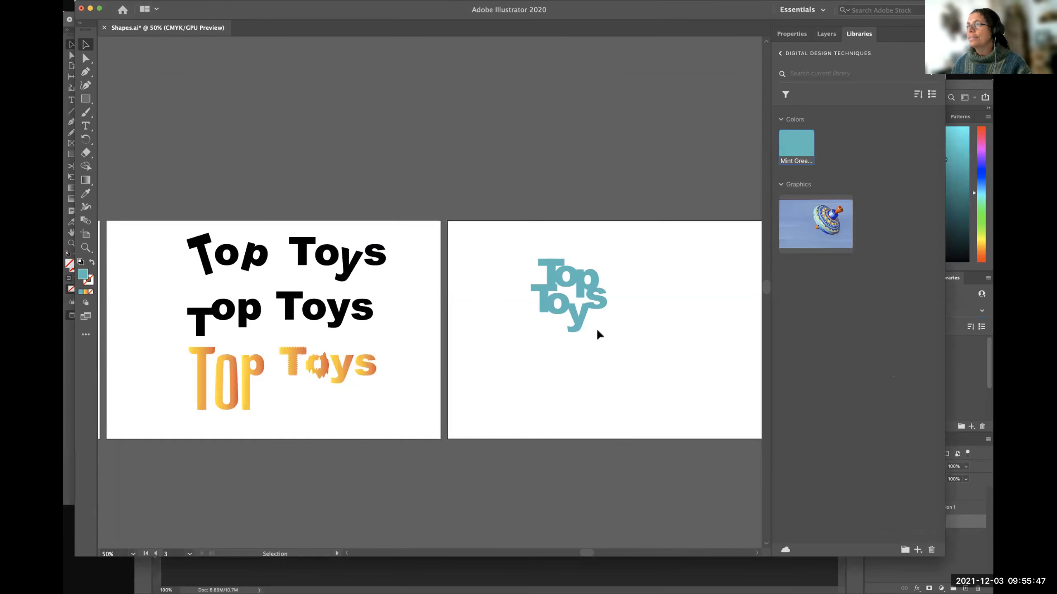
pyautogui.click(580, 314)
pyautogui.click(667, 337)
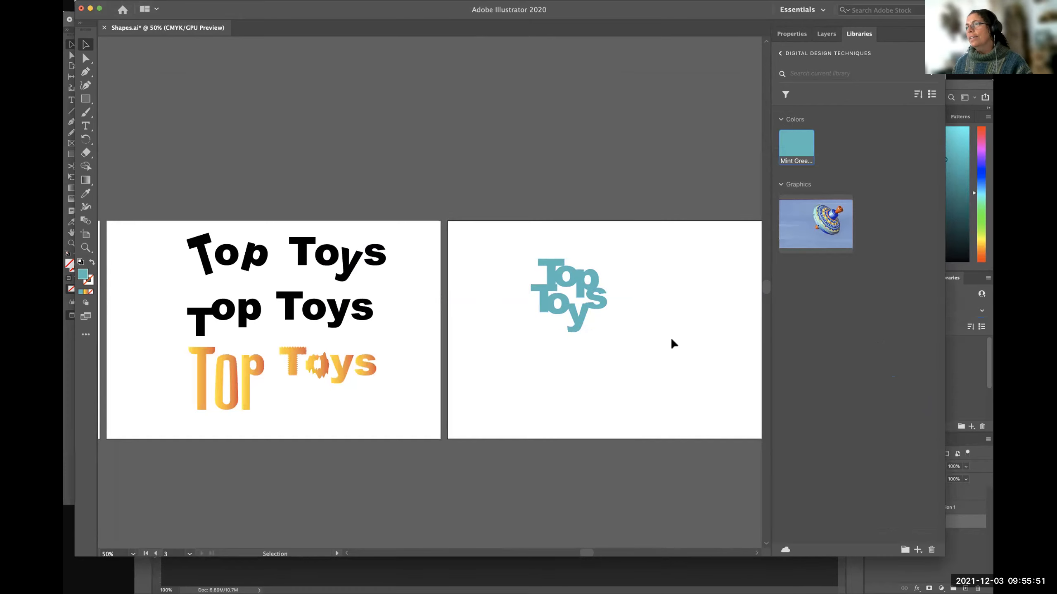
pyautogui.hscroll(6, 654, 324)
pyautogui.hscroll(-2, 535, 321)
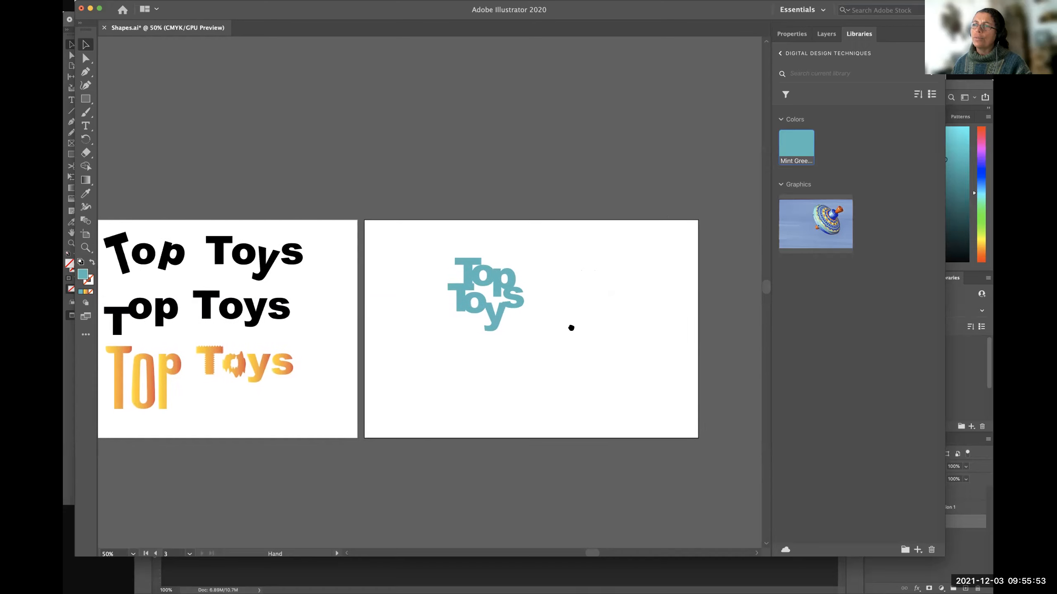
pyautogui.moveTo(501, 317); pyautogui.dragTo(546, 327)
pyautogui.click(616, 326)
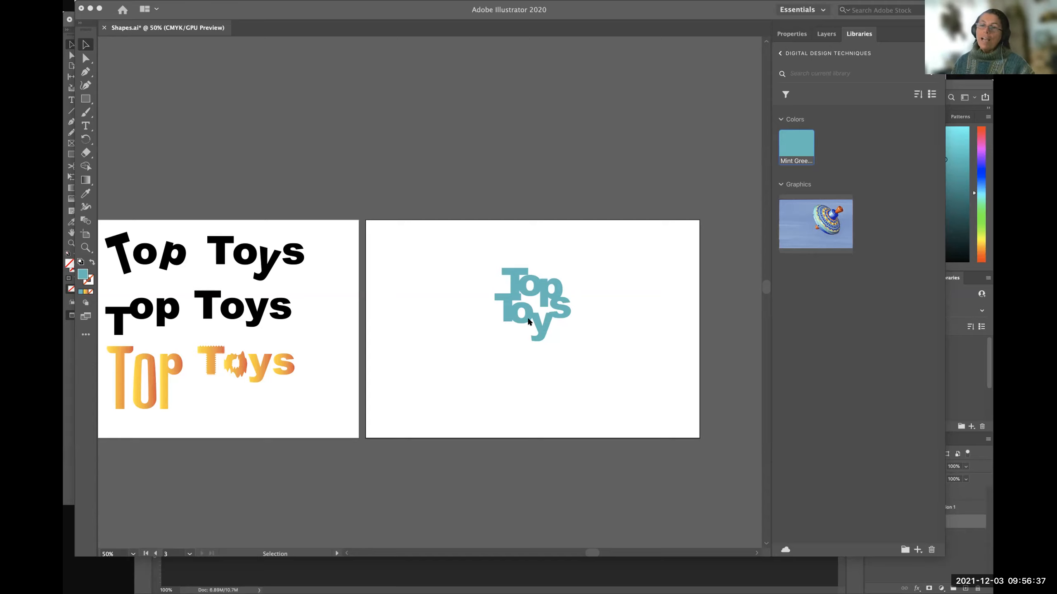
# Save the Shapes.ai document with nothing selected and the Selection tool active.
pyautogui.click(408, 374)
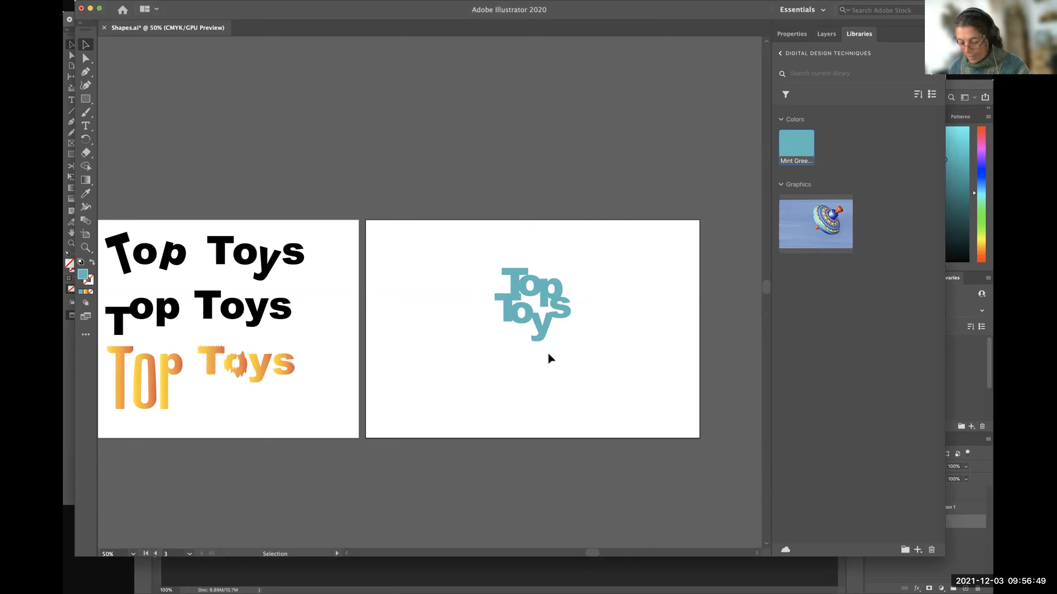
pyautogui.press('a')
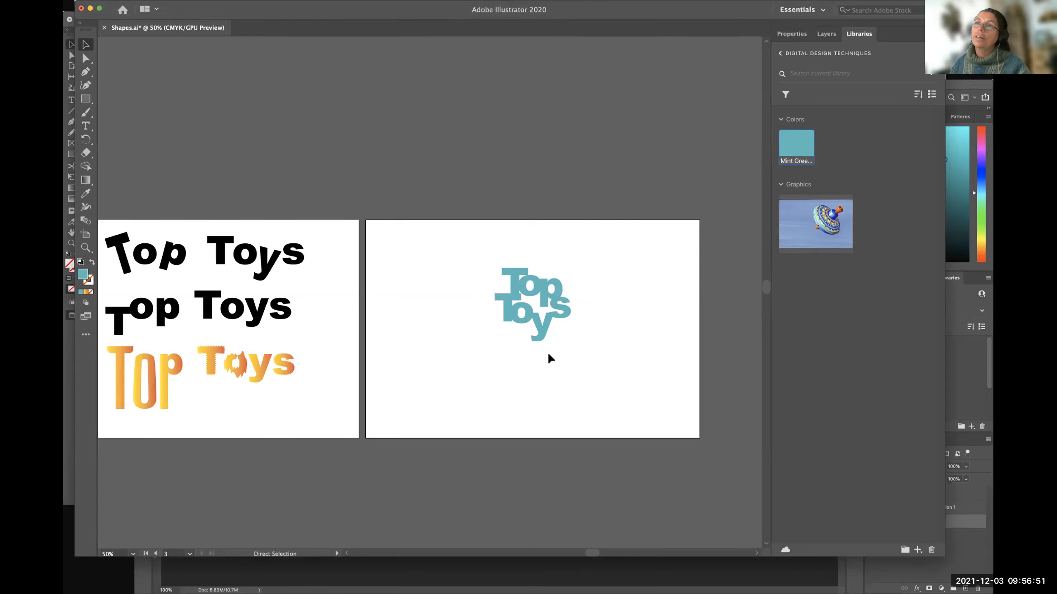
pyautogui.press('v')
pyautogui.press('super+s')
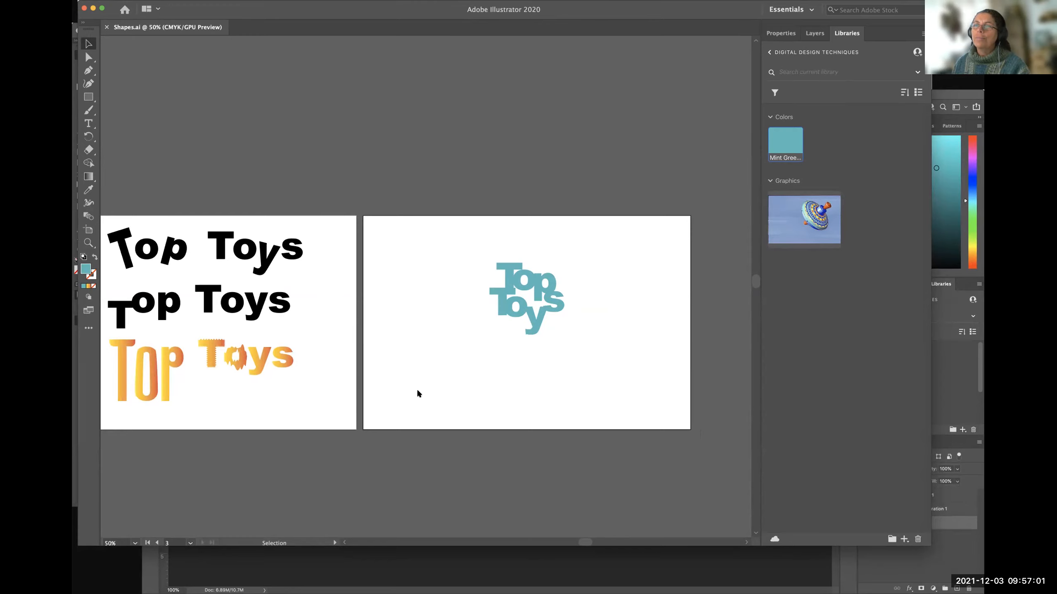
# Look over the artboards with the shapes, the lettering variations and the mint green logo.
pyautogui.hscroll(-10, 236, 339)
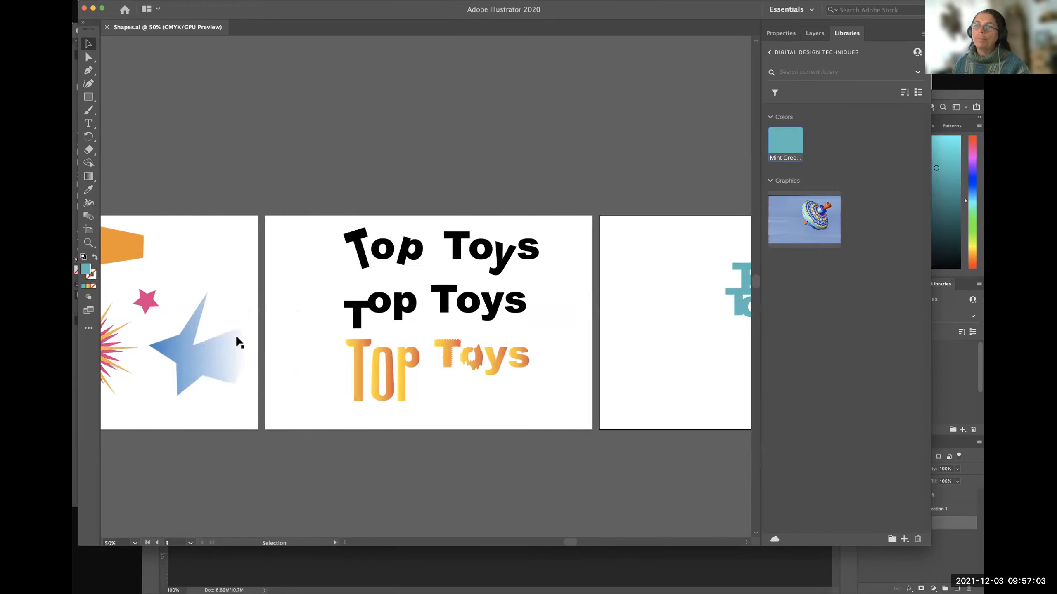
pyautogui.hscroll(-5, 236, 338)
pyautogui.hscroll(10, 236, 338)
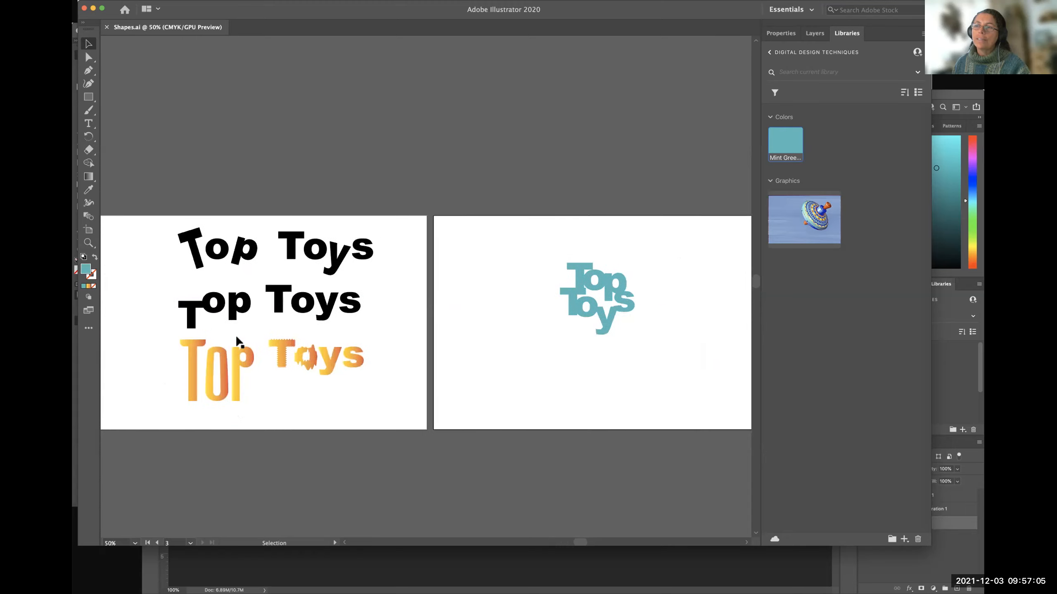
pyautogui.hscroll(5, 235, 334)
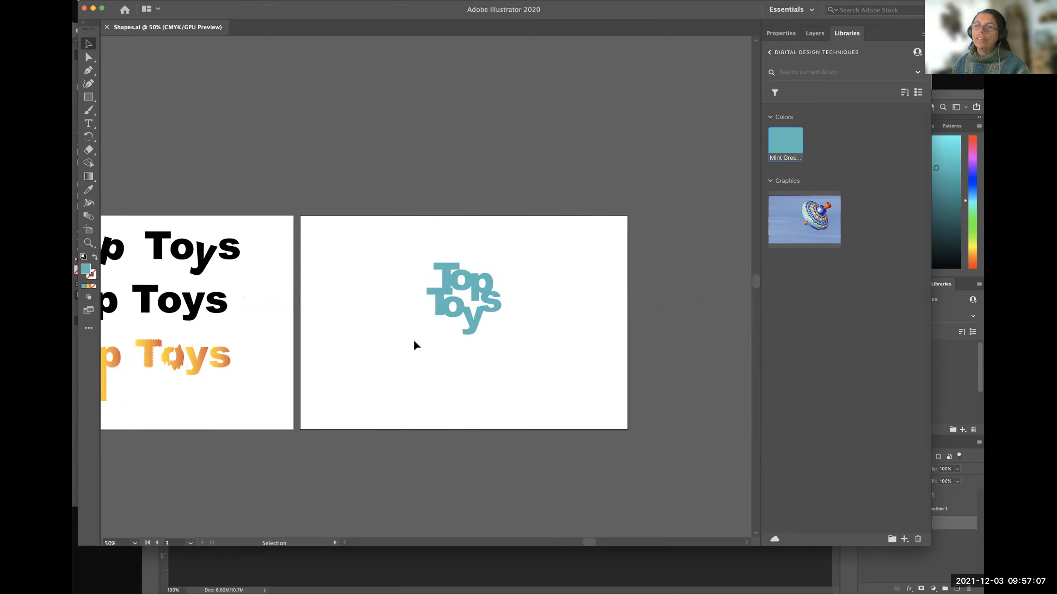
pyautogui.hscroll(1, 358, 329)
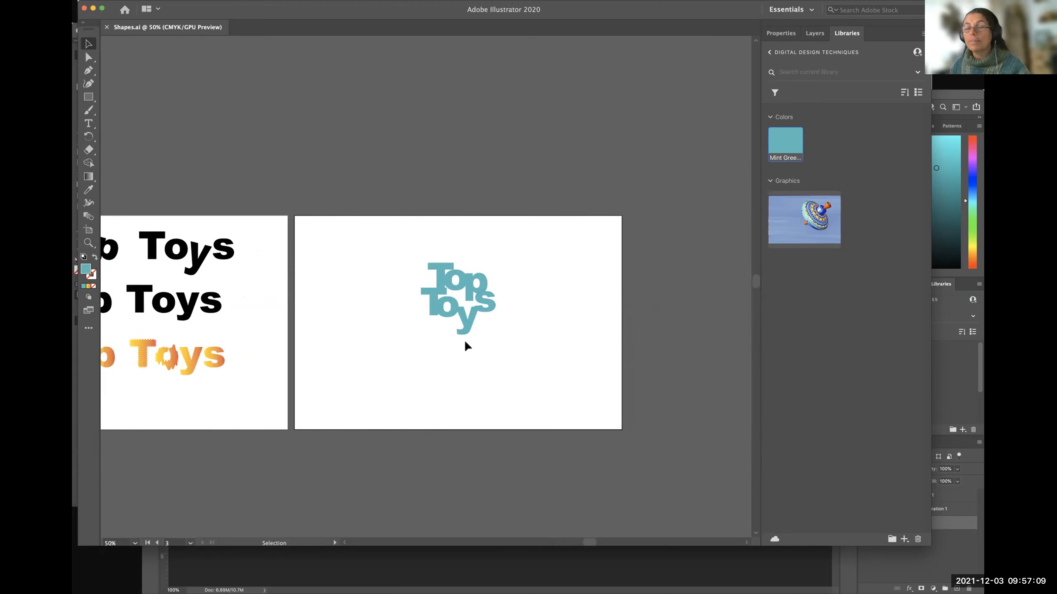
pyautogui.hscroll(3, 437, 318)
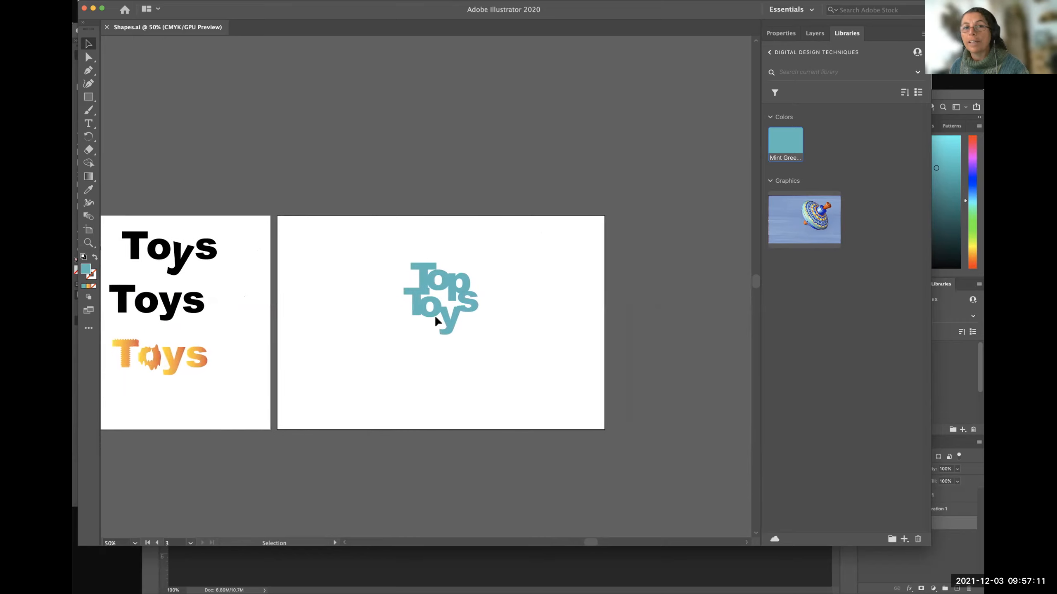
pyautogui.hscroll(6, 435, 314)
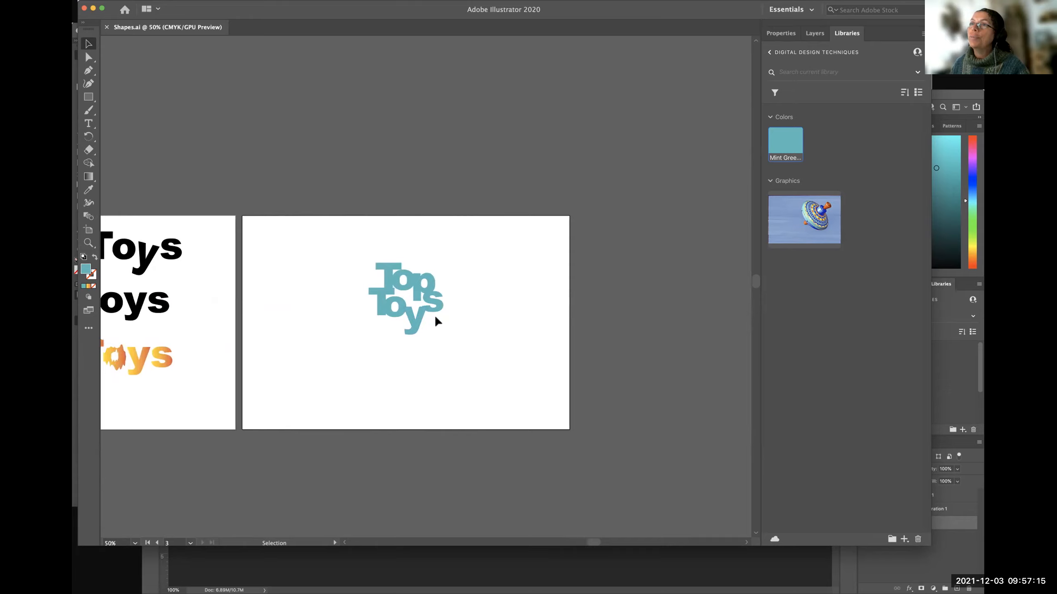
# Copy the mint green Top Toys logo from its artboard and start setting up a new document.
pyautogui.click(377, 297)
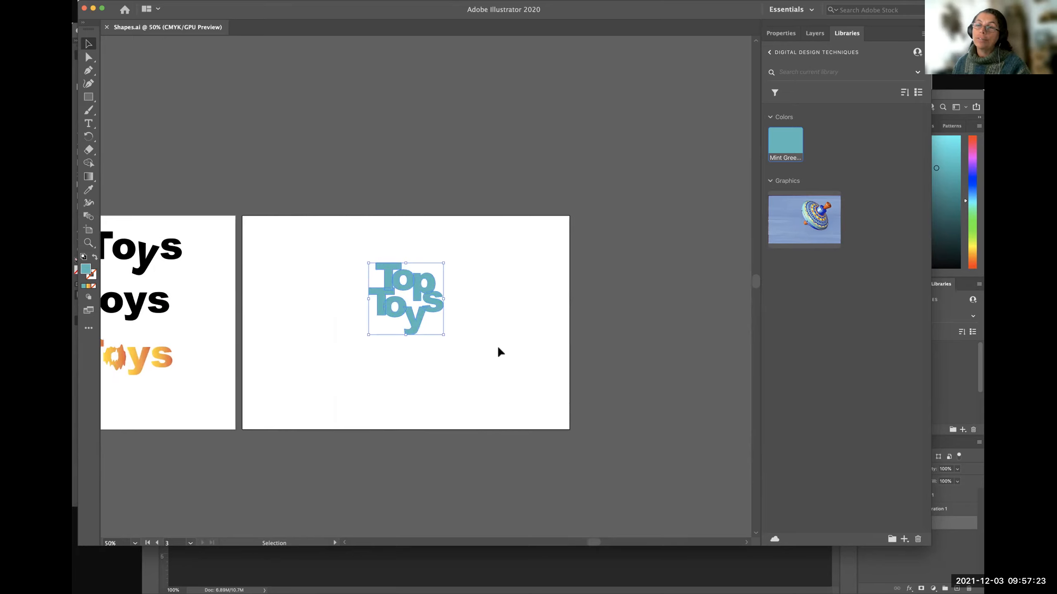
pyautogui.click(123, 2)
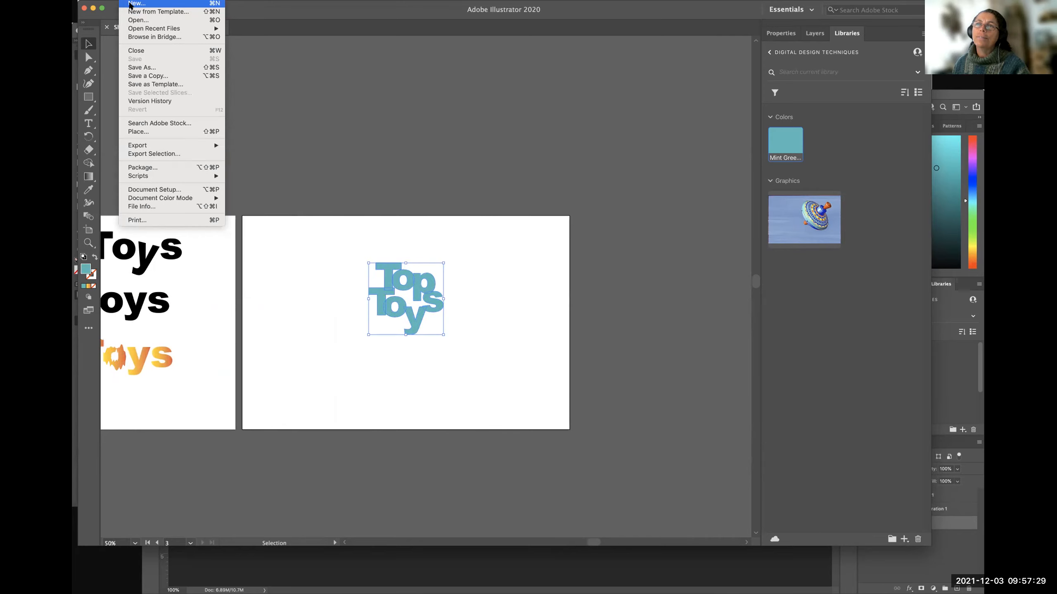
pyautogui.click(130, 4)
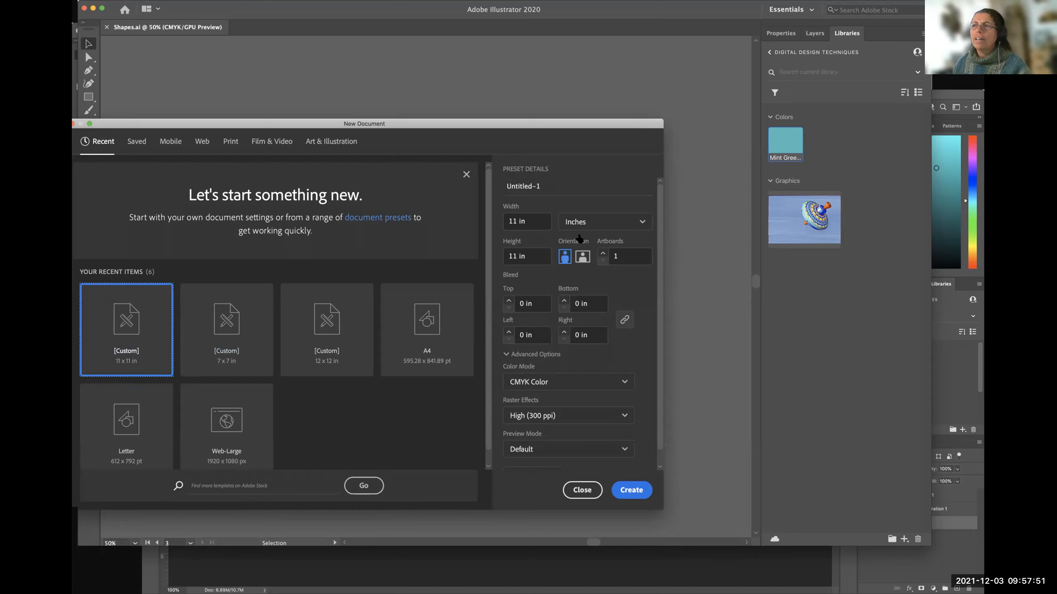
# Set the width and height to 1 inch each on the recent custom preset.
pyautogui.click(536, 221)
pyautogui.moveTo(539, 221); pyautogui.dragTo(499, 222)
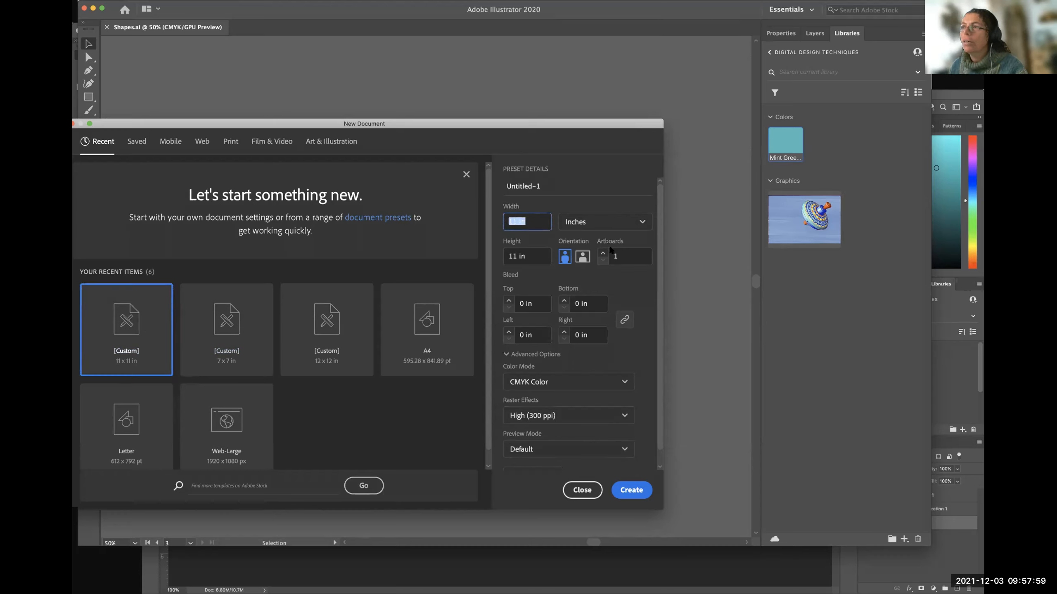
pyautogui.write('1')
pyautogui.press('Tab')
pyautogui.write('1')
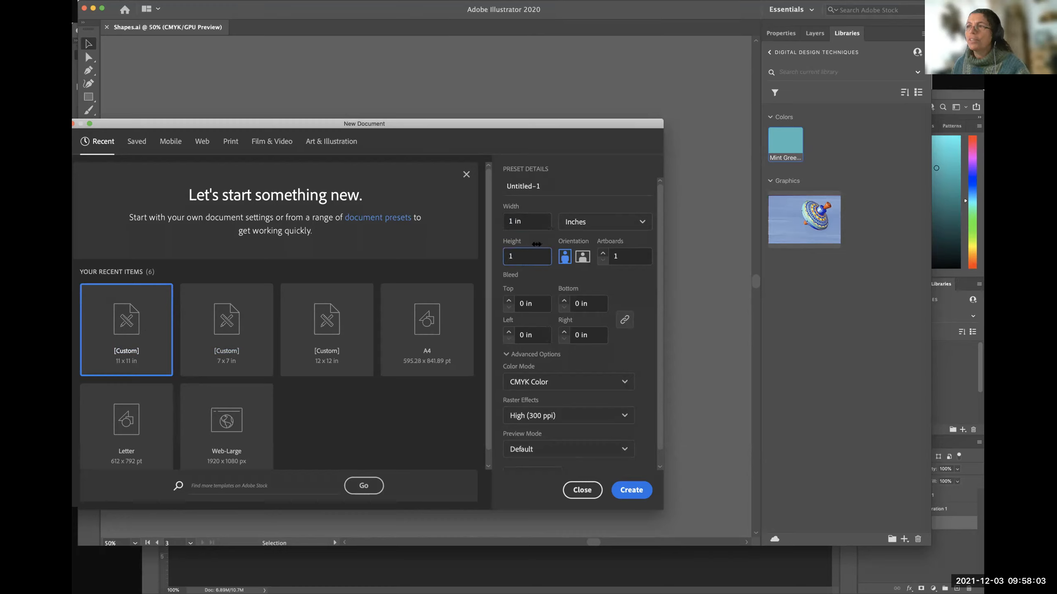
pyautogui.click(538, 241)
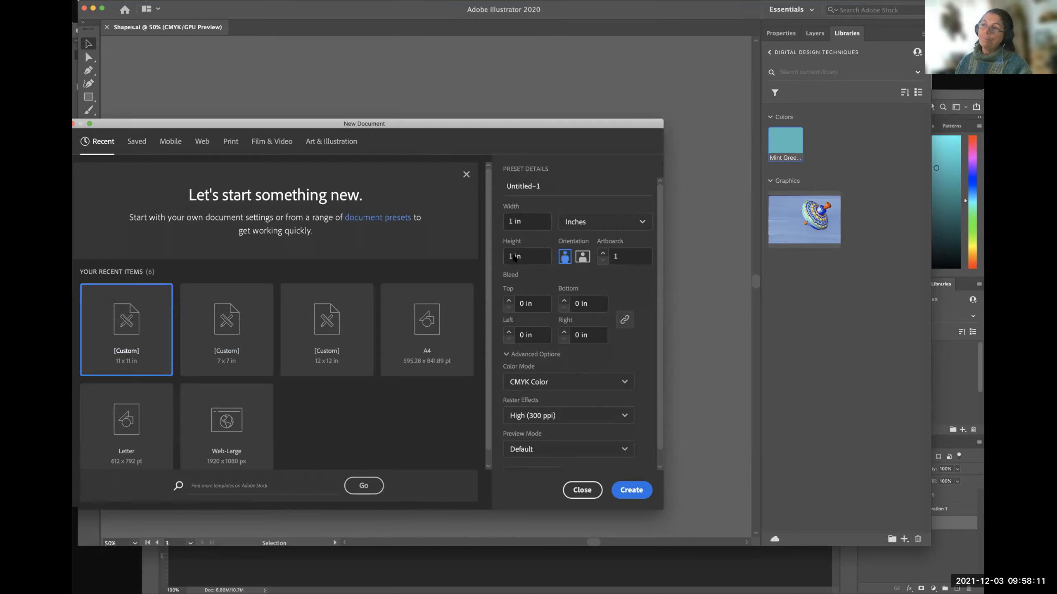
# Create a new print document in inches, 1 in wide and 1 in high, with CMYK colour.
pyautogui.click(230, 142)
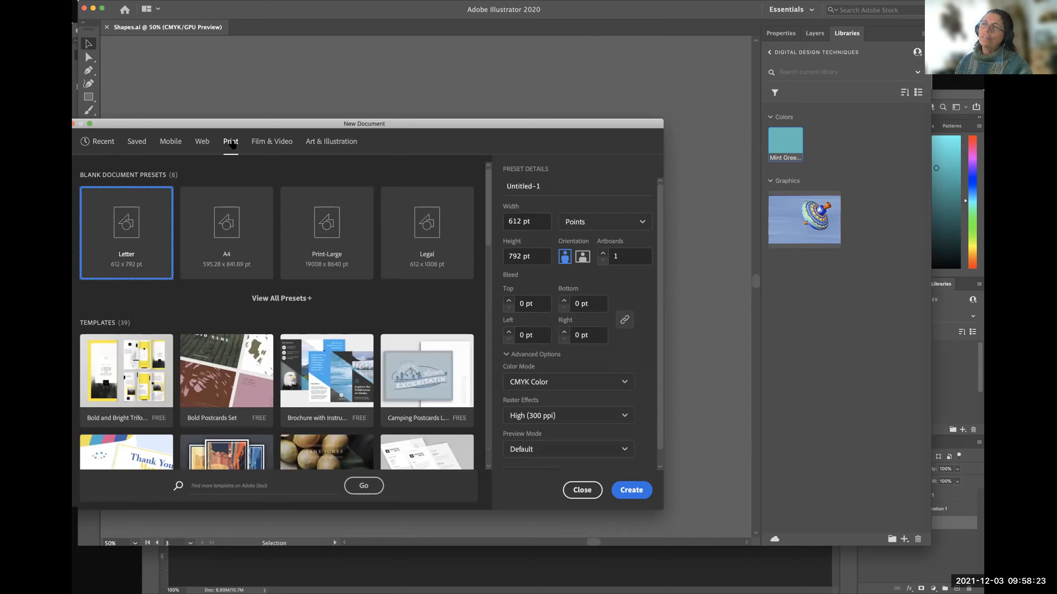
pyautogui.click(589, 229)
pyautogui.click(576, 303)
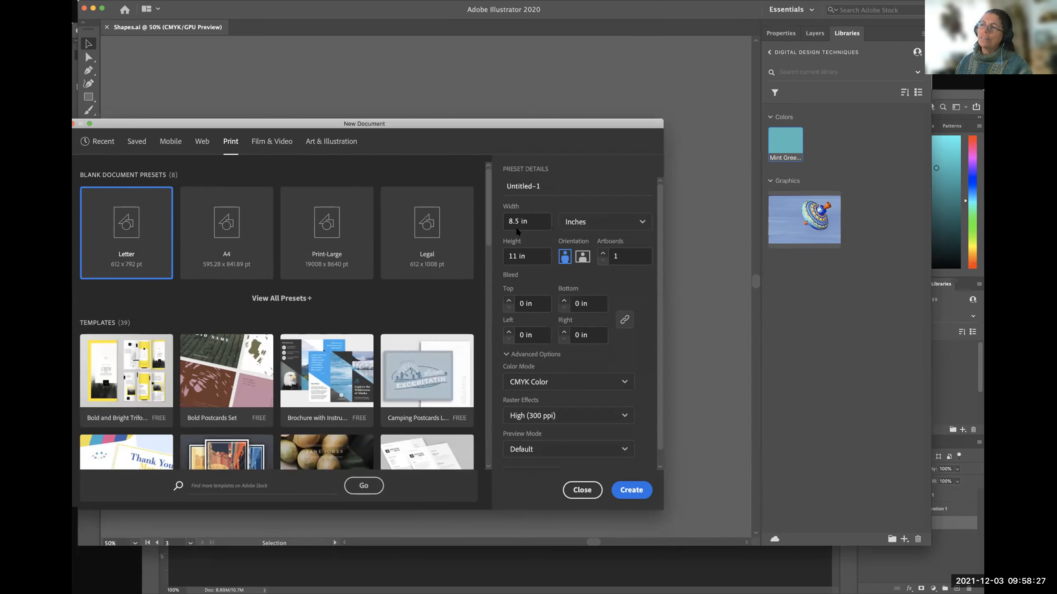
pyautogui.click(530, 221)
pyautogui.write('1')
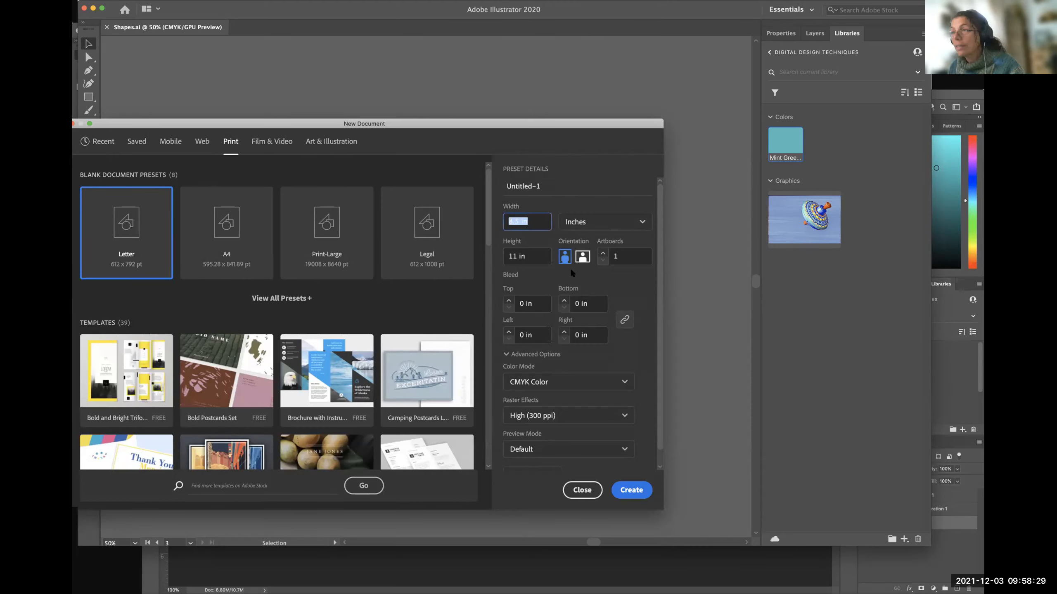
pyautogui.click(532, 258)
pyautogui.write('1')
pyautogui.click(602, 277)
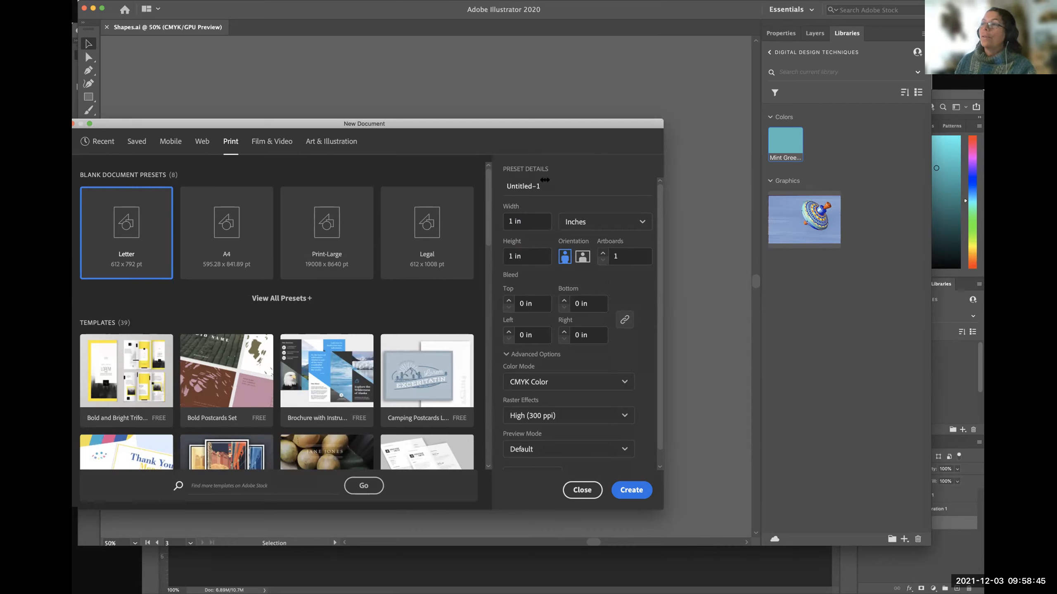
pyautogui.click(633, 490)
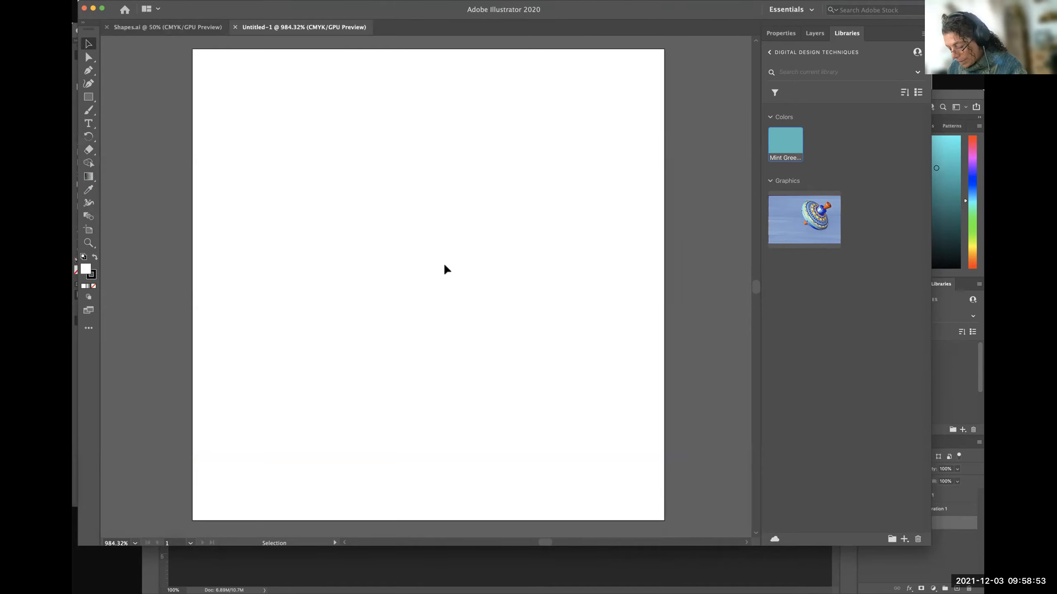
# Paste the mint green Top Toys logo into the new 1-inch document and deselect it.
pyautogui.press('a')
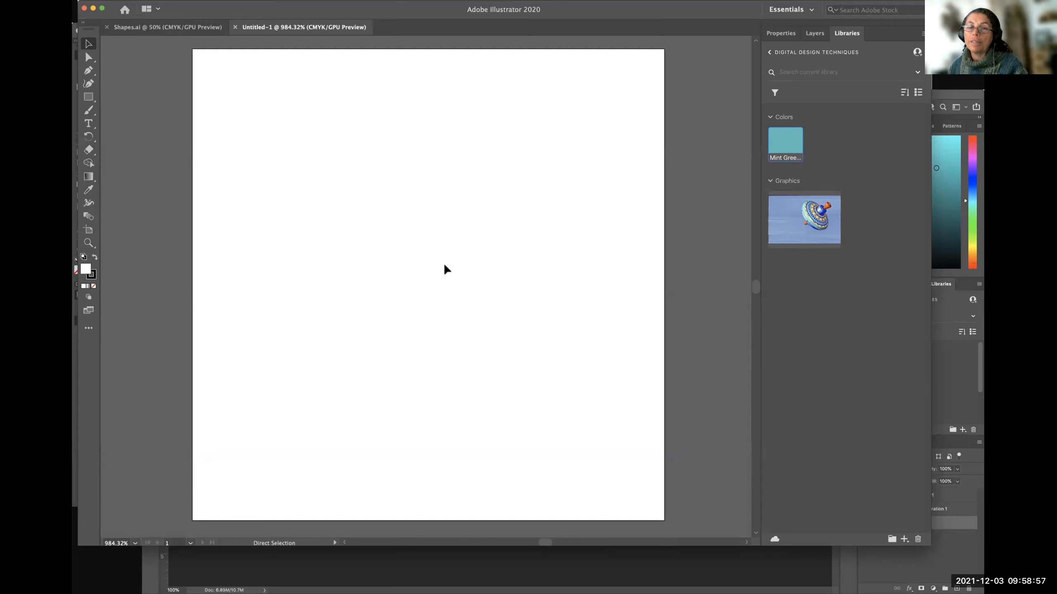
pyautogui.press('super+v')
pyautogui.press('v')
pyautogui.press('a')
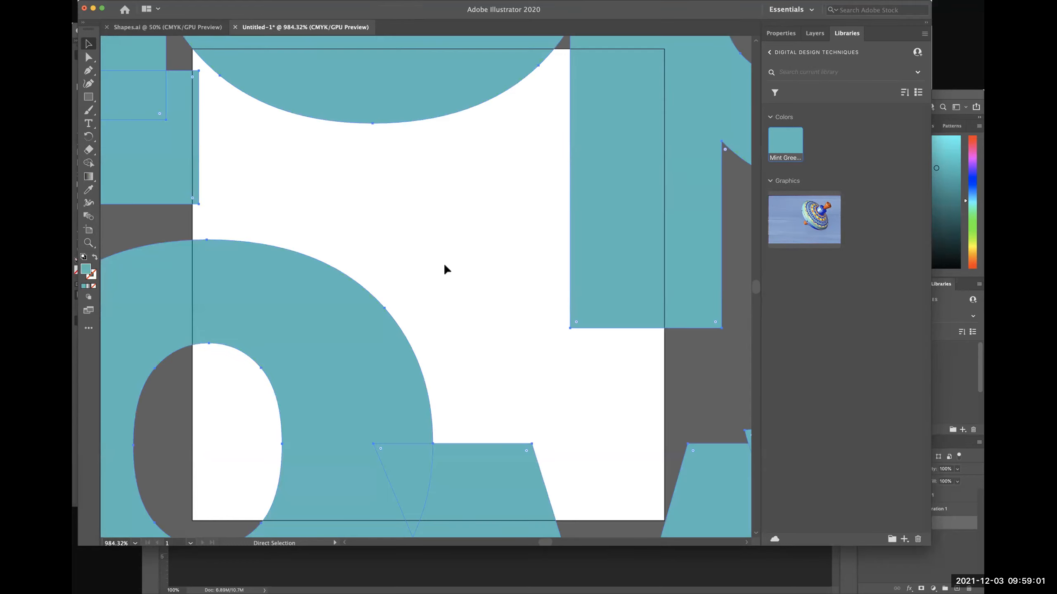
pyautogui.press('super+minus')
pyautogui.press('super+minus')
pyautogui.press('super+minus')
pyautogui.press('v')
pyautogui.press('super+minus')
pyautogui.press('super+minus')
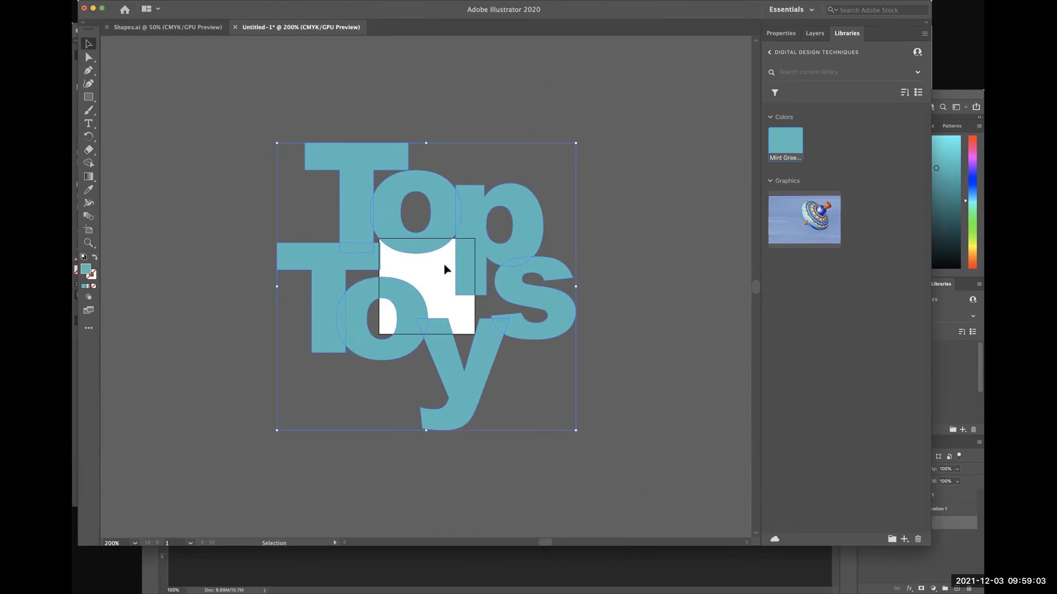
pyautogui.click(631, 314)
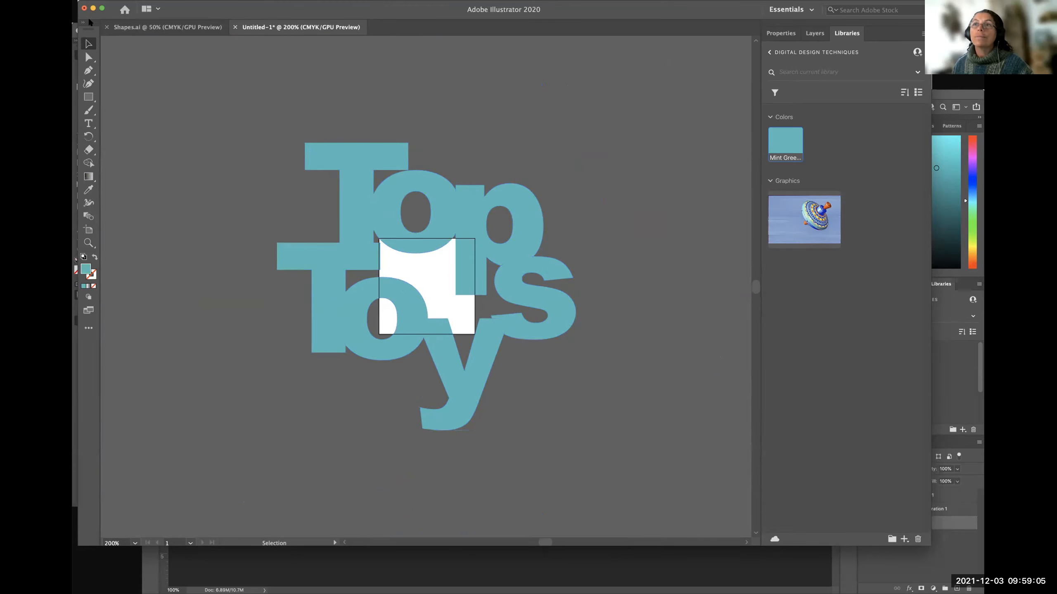
# Compare the original logo in Shapes.ai with the pasted copy, examining how large the copy is against the 1-inch artboard.
pyautogui.click(158, 26)
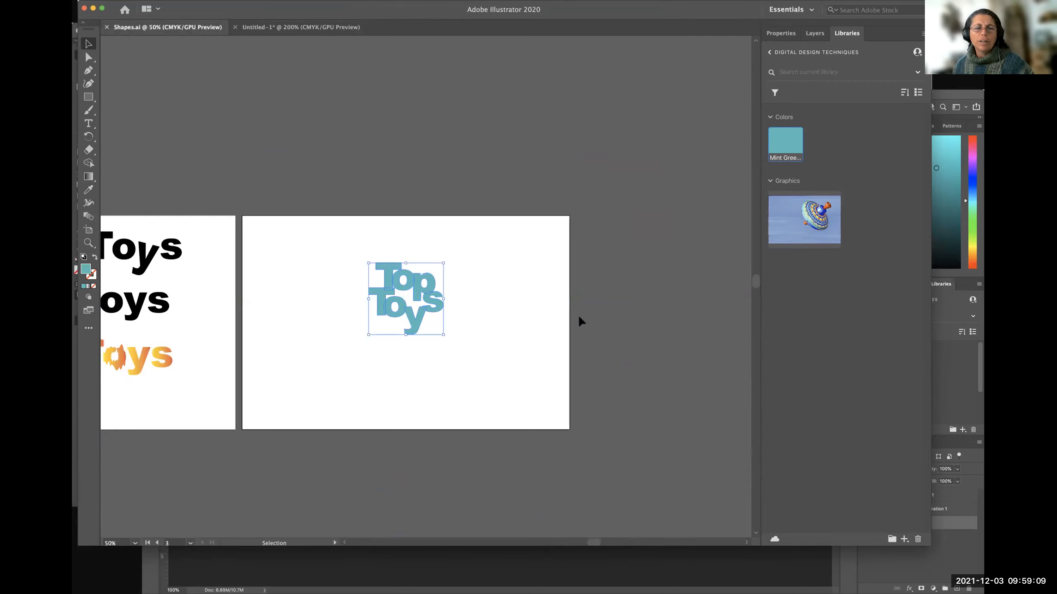
pyautogui.click(271, 267)
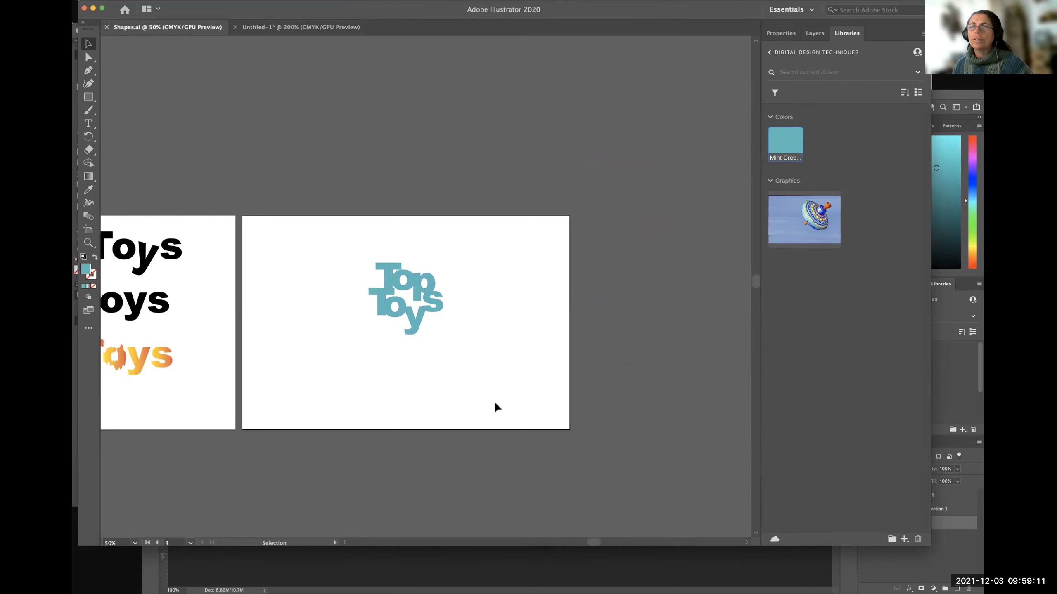
pyautogui.click(294, 29)
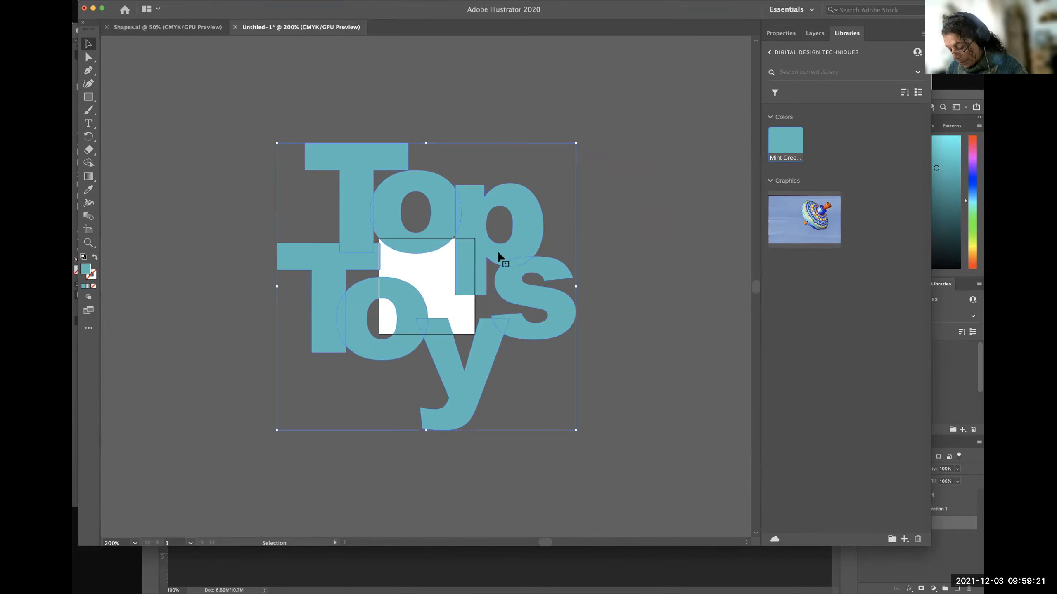
pyautogui.press('super+equal')
pyautogui.press('super+equal')
pyautogui.press('super+equal')
pyautogui.press('super+equal')
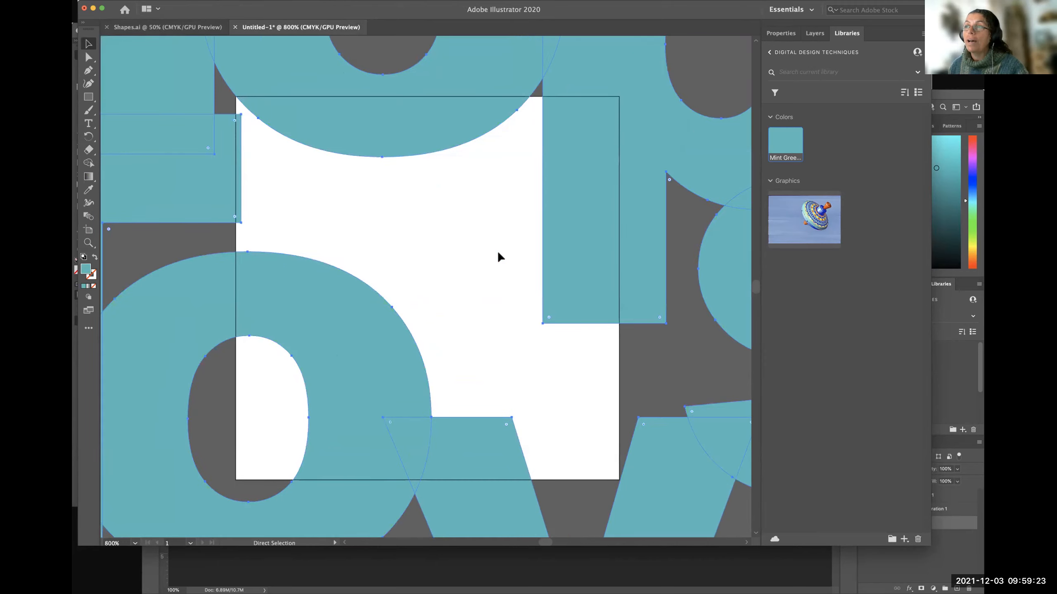
pyautogui.hscroll(1, 604, 264)
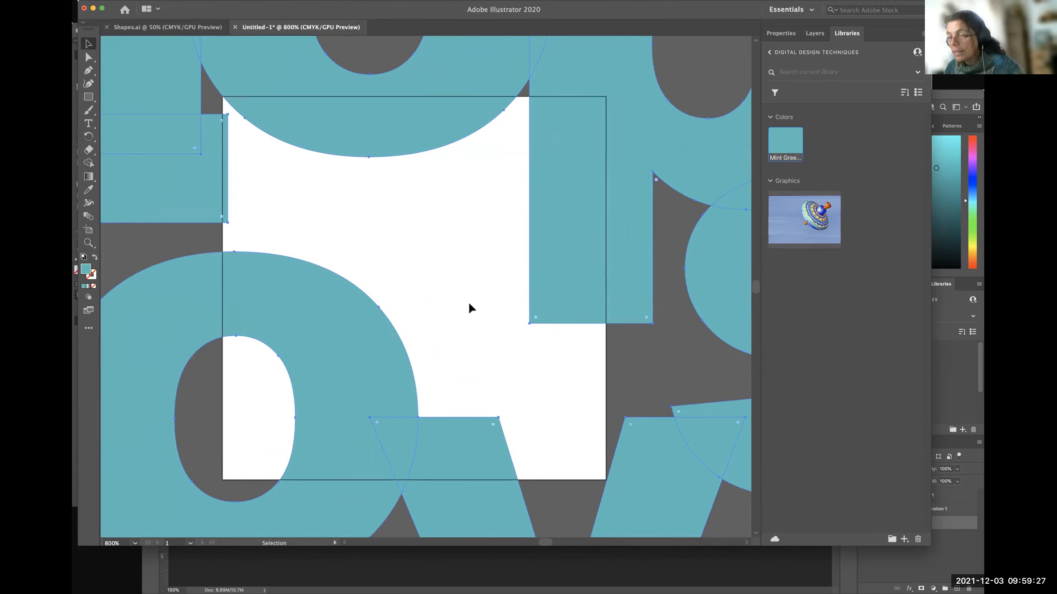
pyautogui.press('super+minus')
pyautogui.press('super+minus')
pyautogui.press('super+minus')
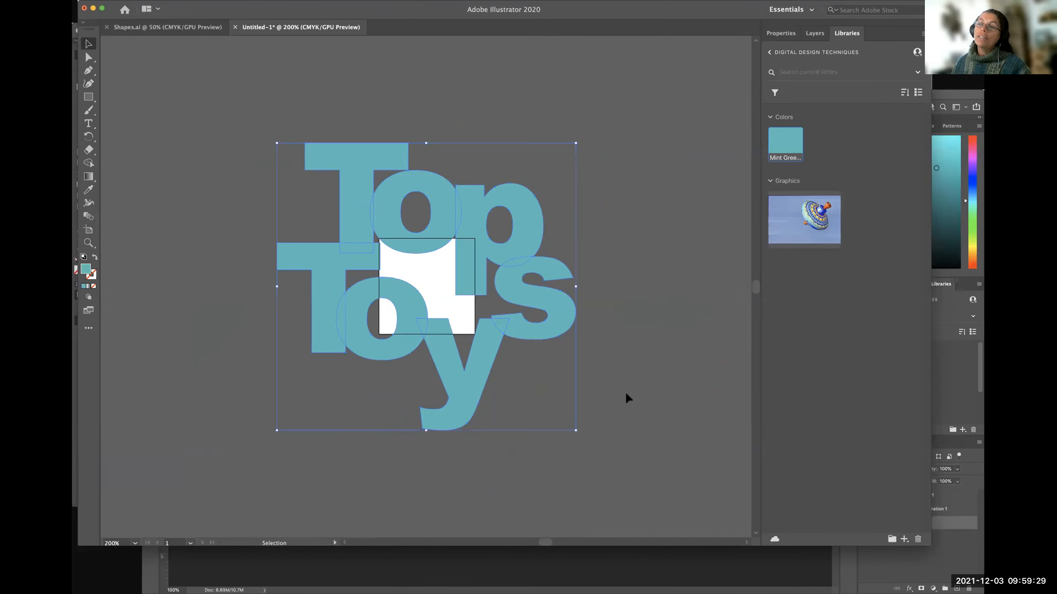
pyautogui.click(620, 370)
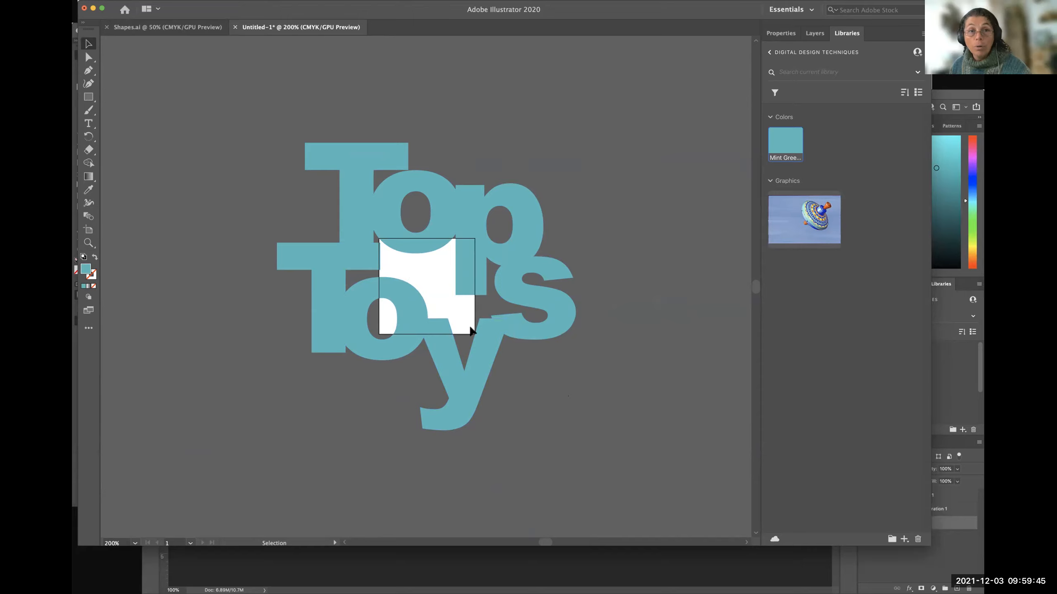
# Scale the Top Toys logo down proportionally to about 0.94 by 0.91 in and place it within the artboard.
pyautogui.click(440, 228)
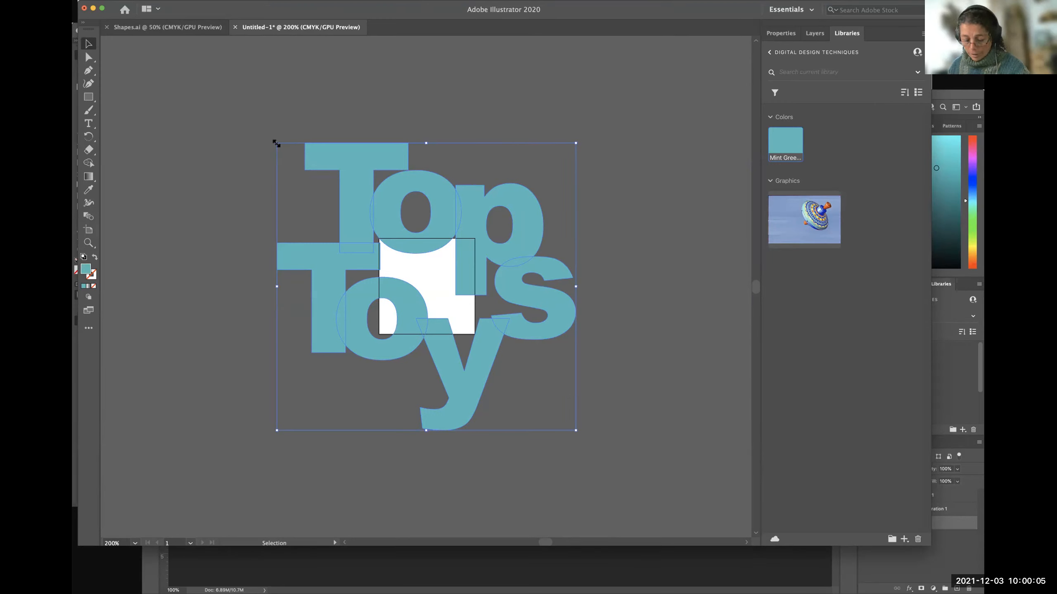
pyautogui.moveTo(276, 142); pyautogui.dragTo(298, 327)
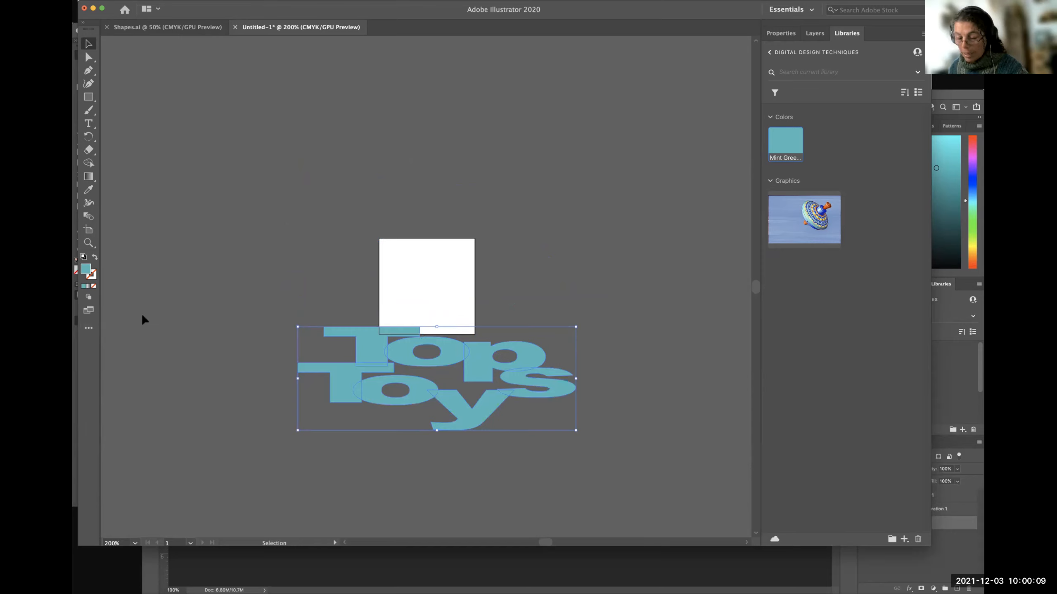
pyautogui.press('super+z')
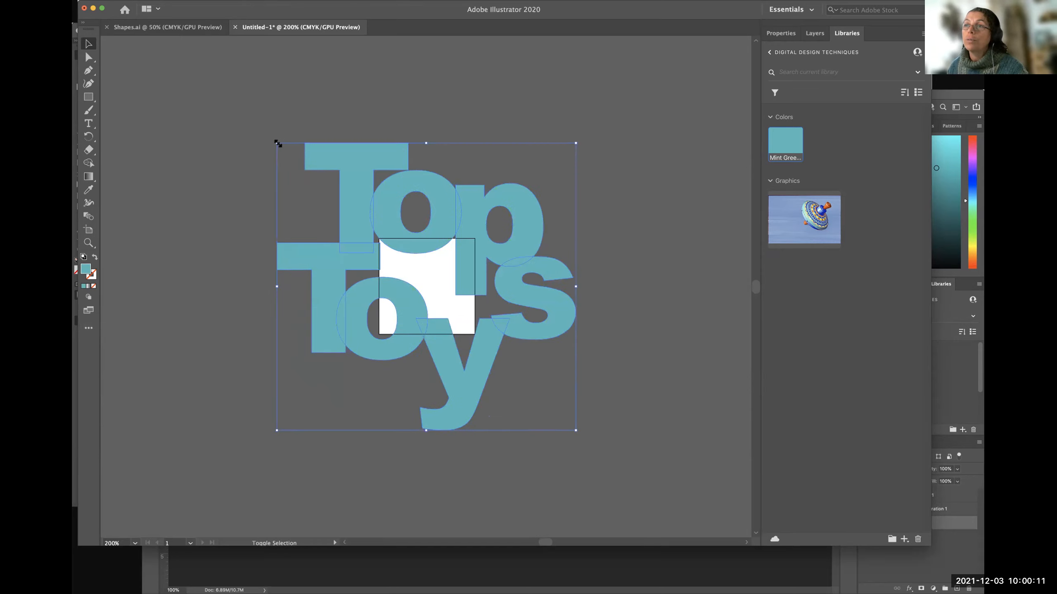
pyautogui.moveTo(277, 143); pyautogui.dragTo(402, 267)
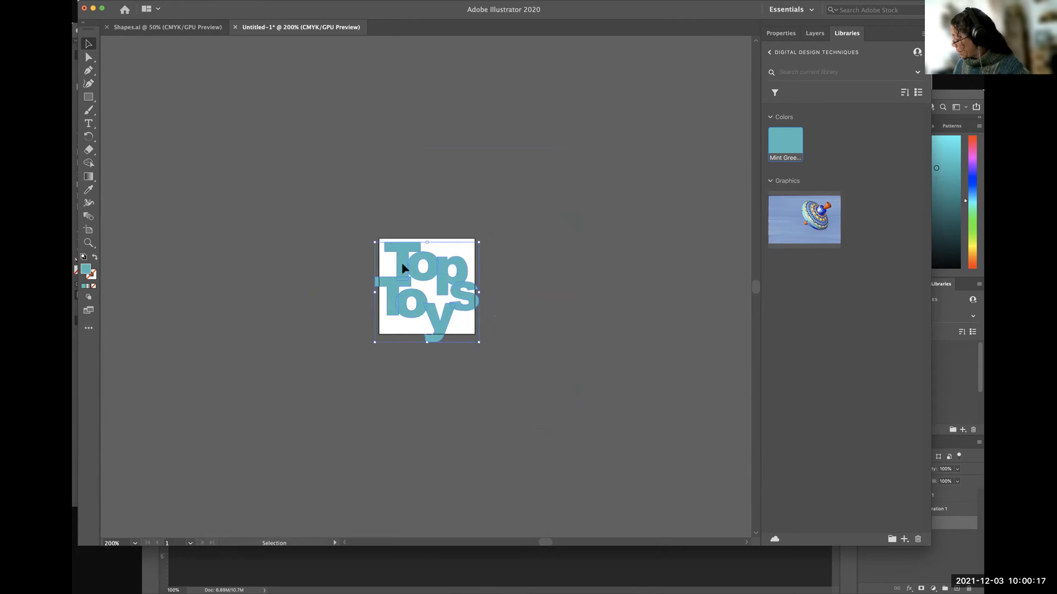
pyautogui.moveTo(478, 342); pyautogui.dragTo(469, 330)
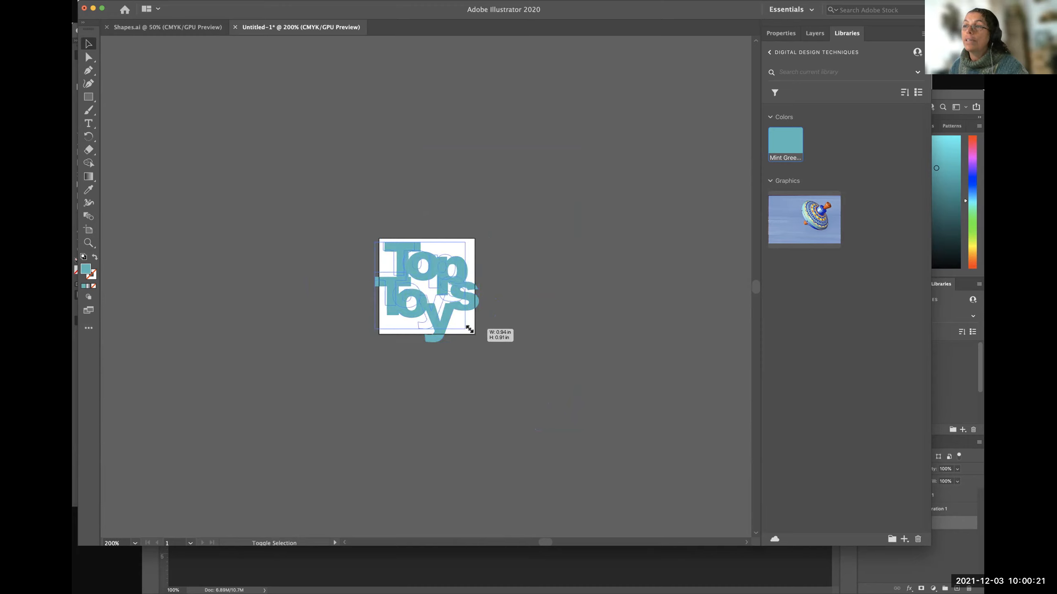
pyautogui.moveTo(469, 329); pyautogui.dragTo(445, 317)
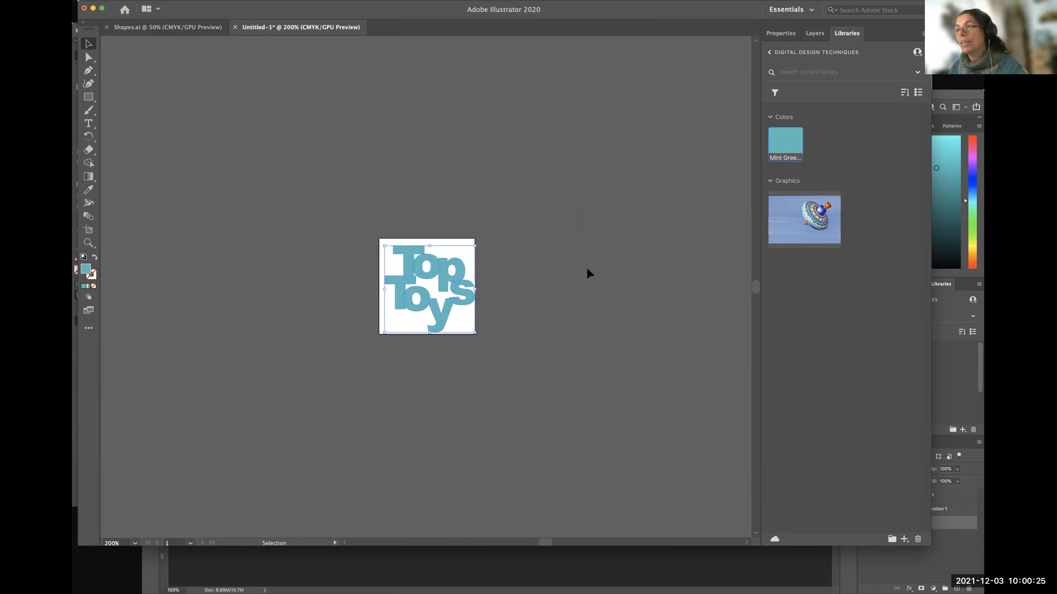
# Nudge the Top Toys logo left and up until it is centred on the 1-inch artboard, and deselect it.
pyautogui.press('Left')
pyautogui.press('Left')
pyautogui.press('Left')
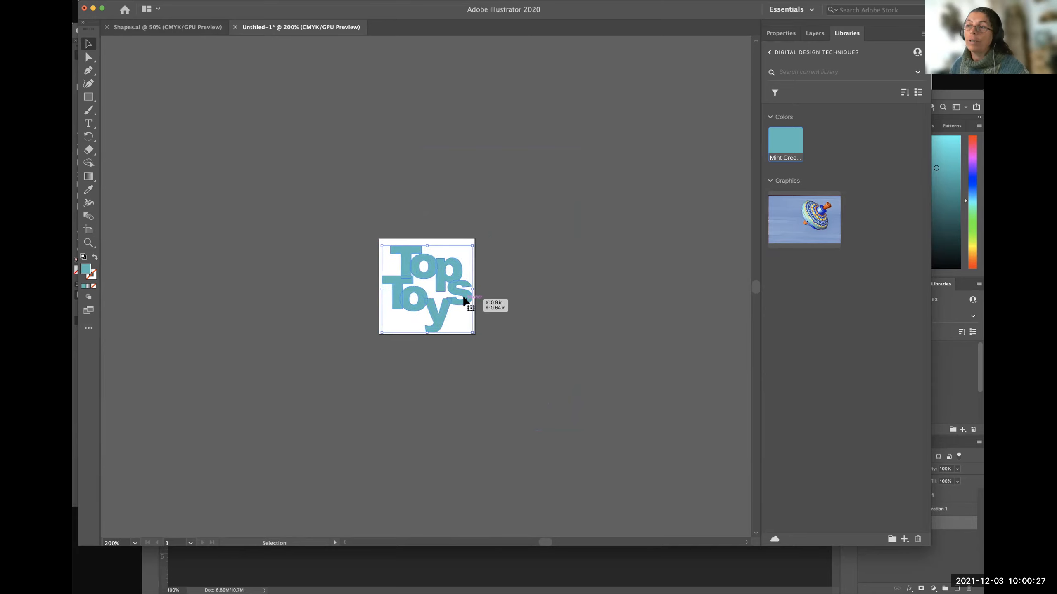
pyautogui.moveTo(435, 306); pyautogui.dragTo(435, 306)
pyautogui.scroll(-1, 436, 306)
pyautogui.press('Up')
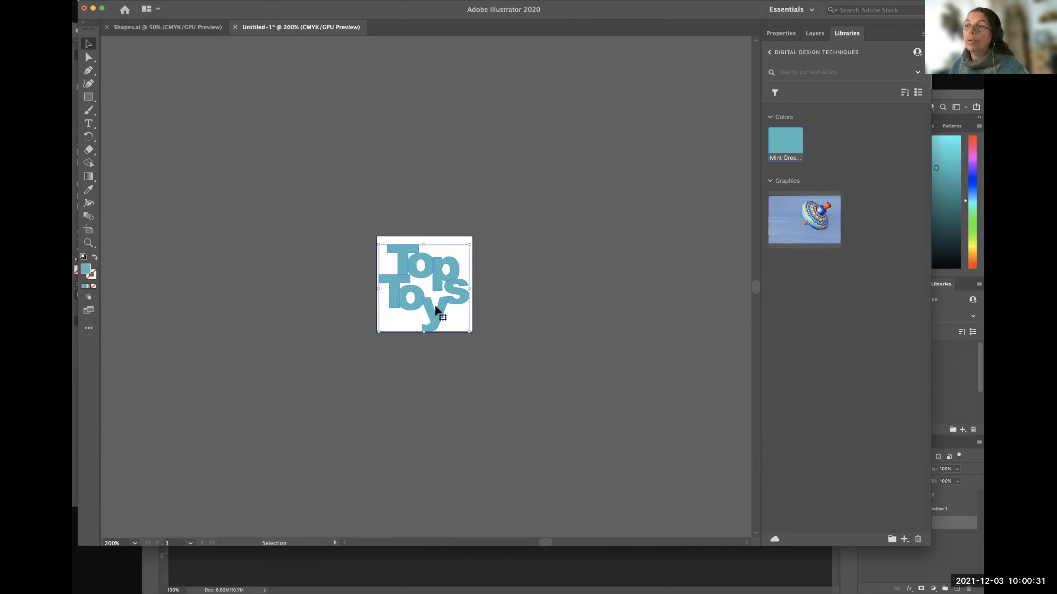
pyautogui.press('Up')
pyautogui.press('Up')
pyautogui.press('Up')
pyautogui.click(480, 349)
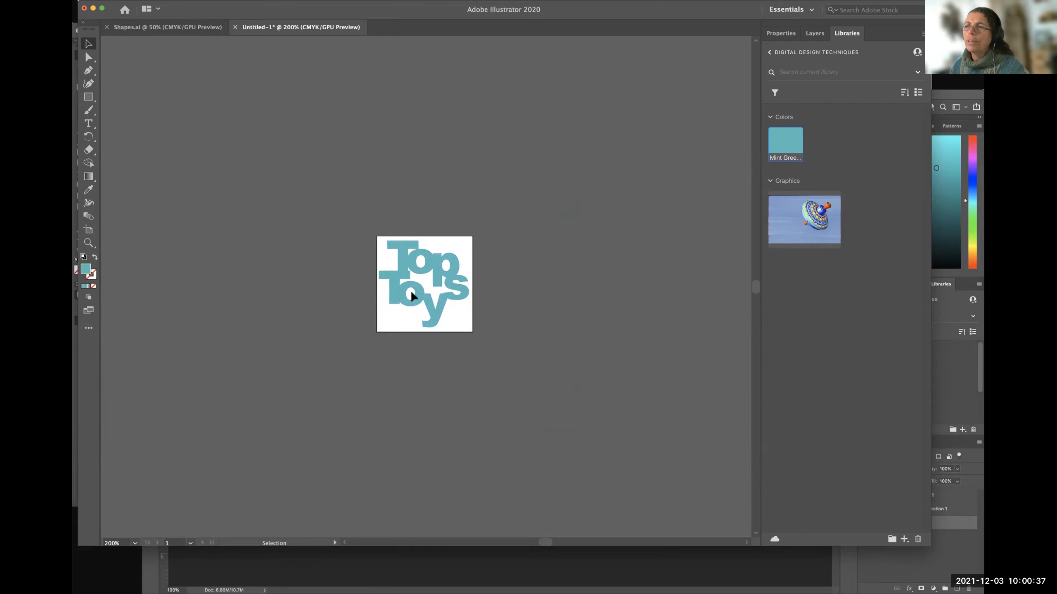
# Activate the Artboard tool to edit the 1-inch artboard holding the Top Toys logo.
pyautogui.click(87, 232)
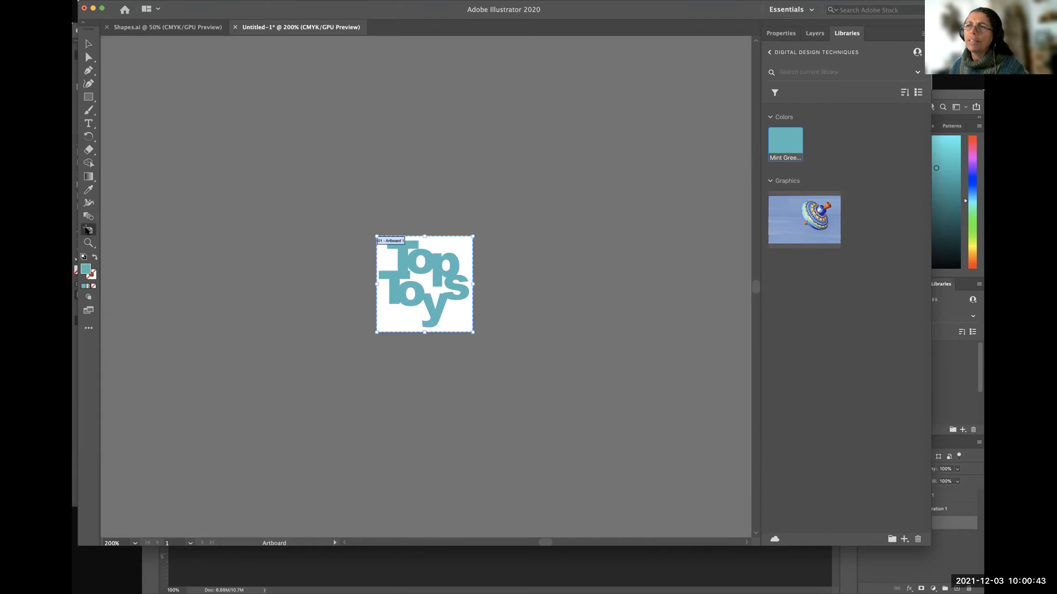
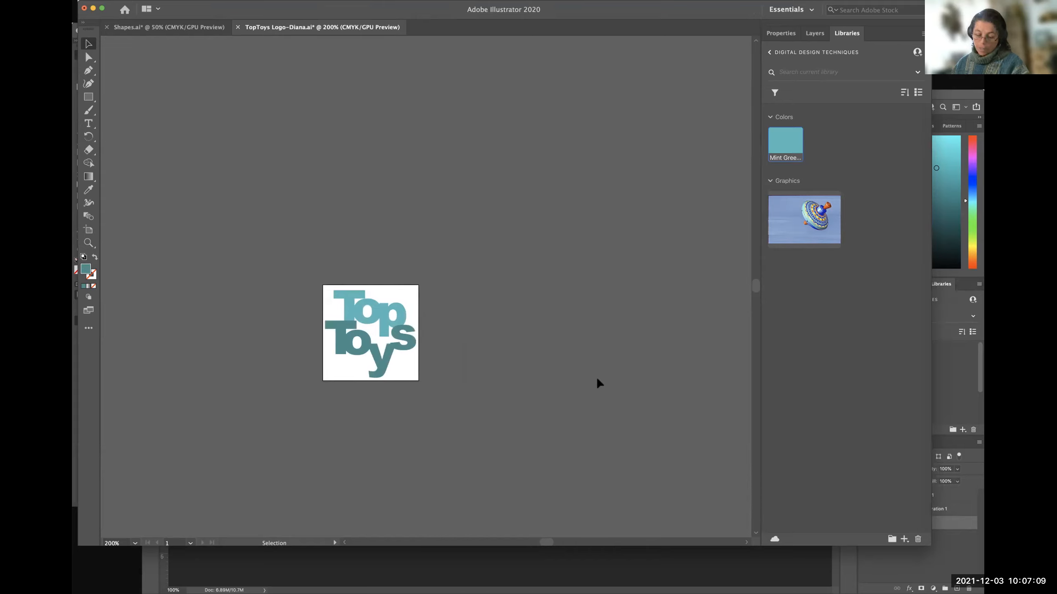
# Save the document containing the mint green Top Toys logo.
pyautogui.press('super+s')
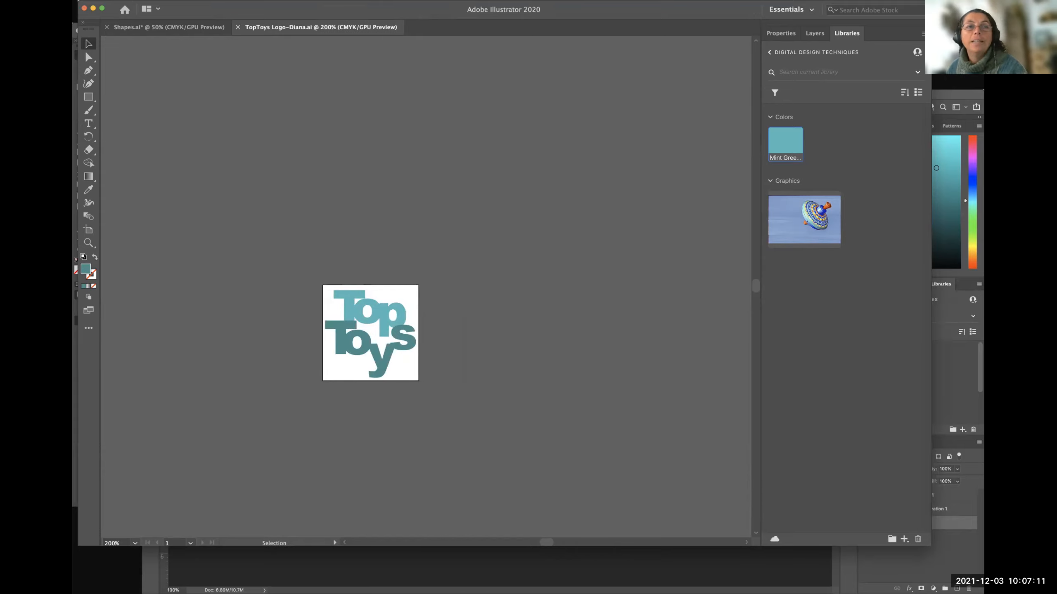
# Switch to the Zoom meeting and share the Adobe Illustrator 2021 window.
pyautogui.press('super+Tab')
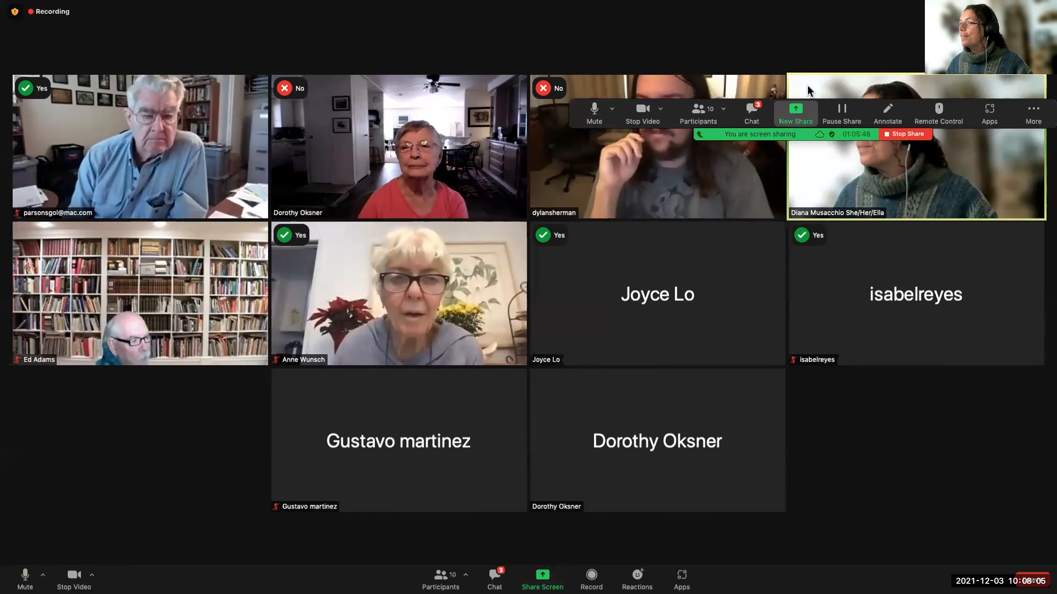
pyautogui.moveTo(803, 100); pyautogui.dragTo(722, 20)
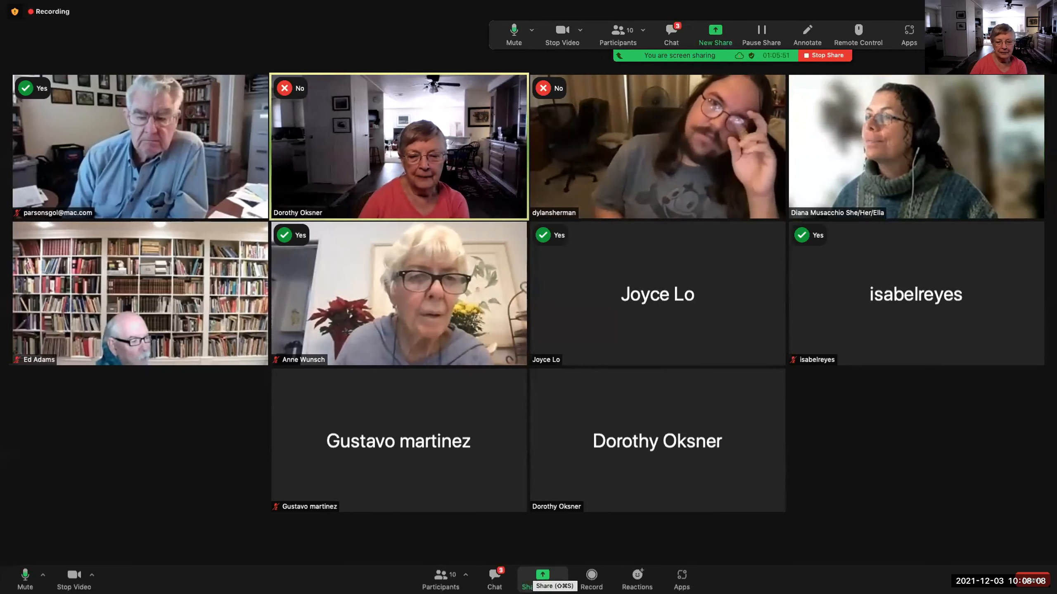
pyautogui.click(537, 576)
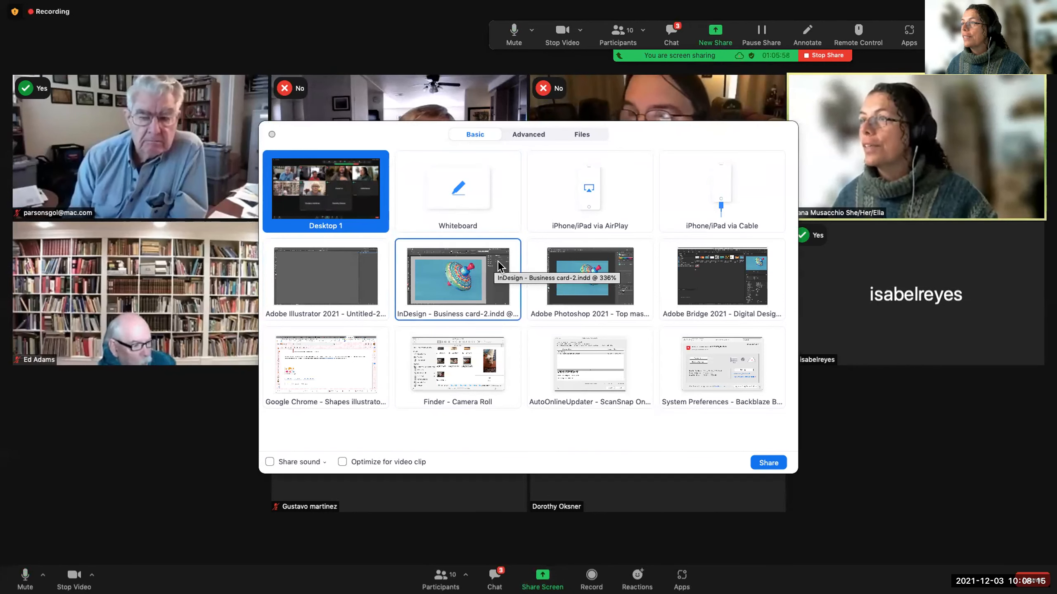
pyautogui.doubleClick(315, 281)
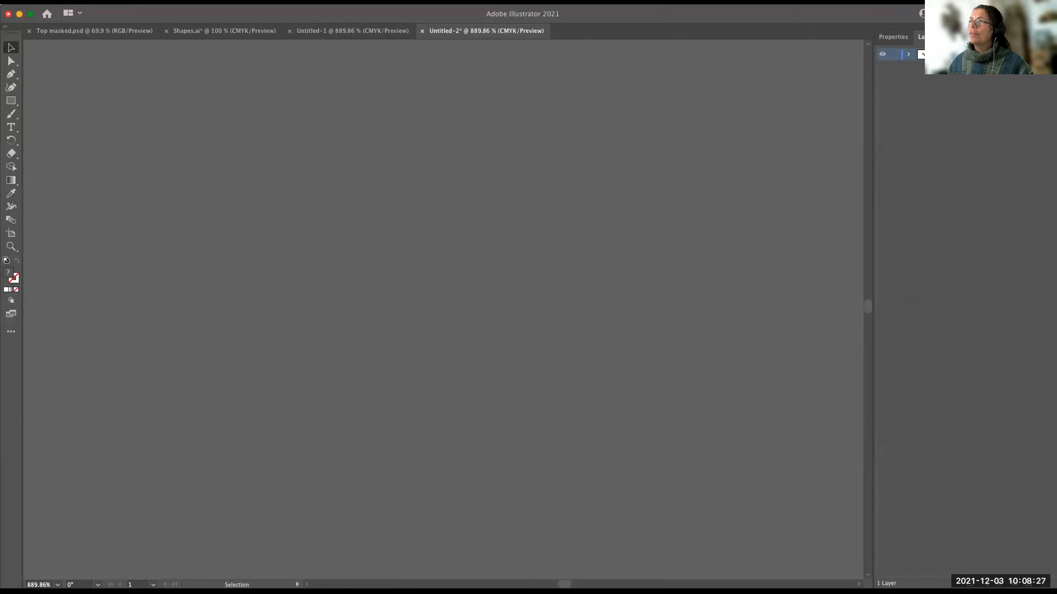
# Close the Untitled-2 document without saving its changes.
pyautogui.click(76, 2)
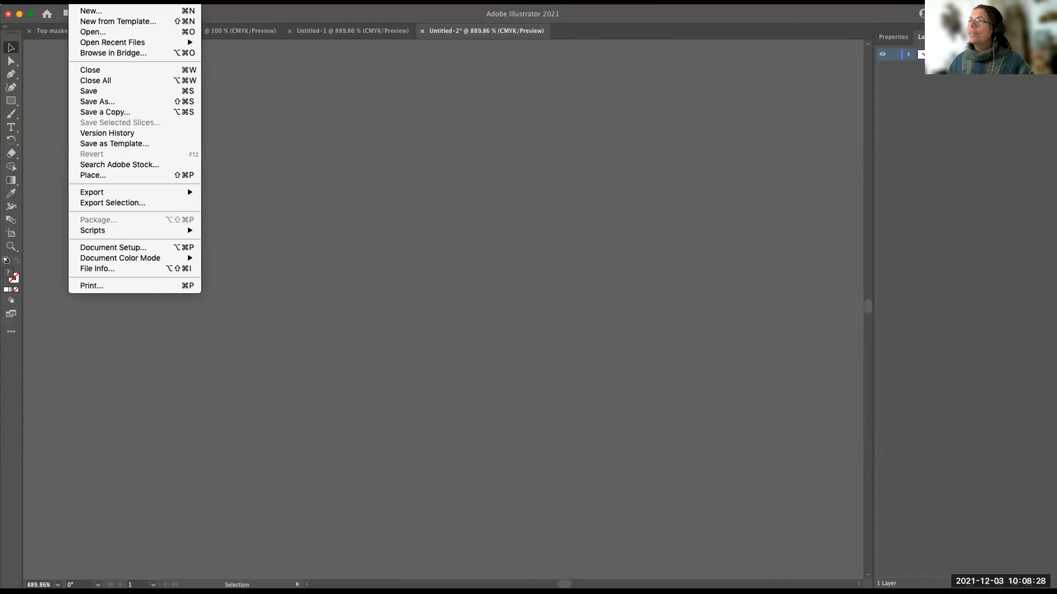
pyautogui.click(400, 222)
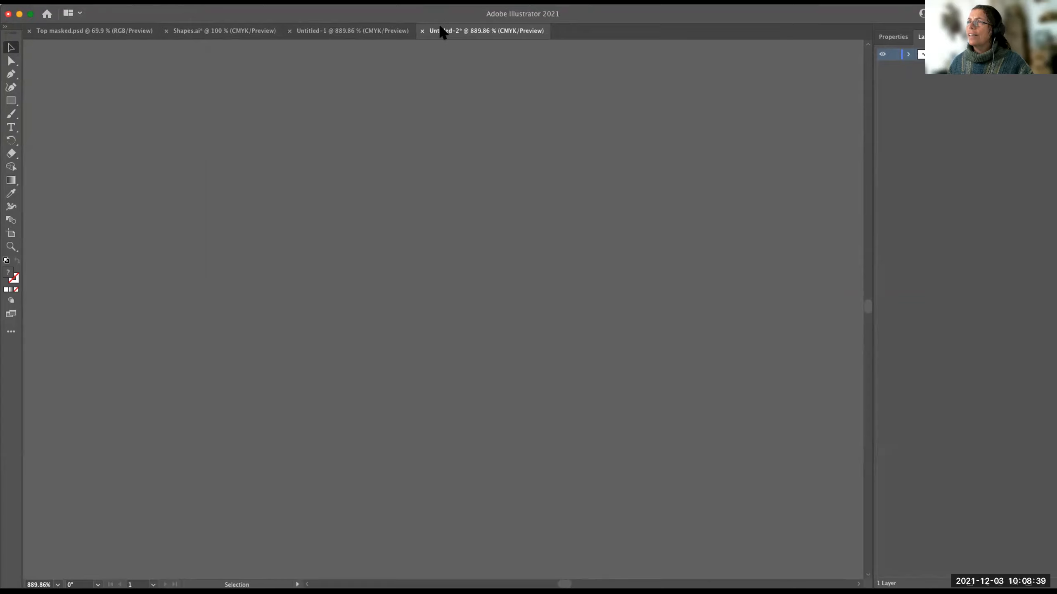
pyautogui.click(421, 30)
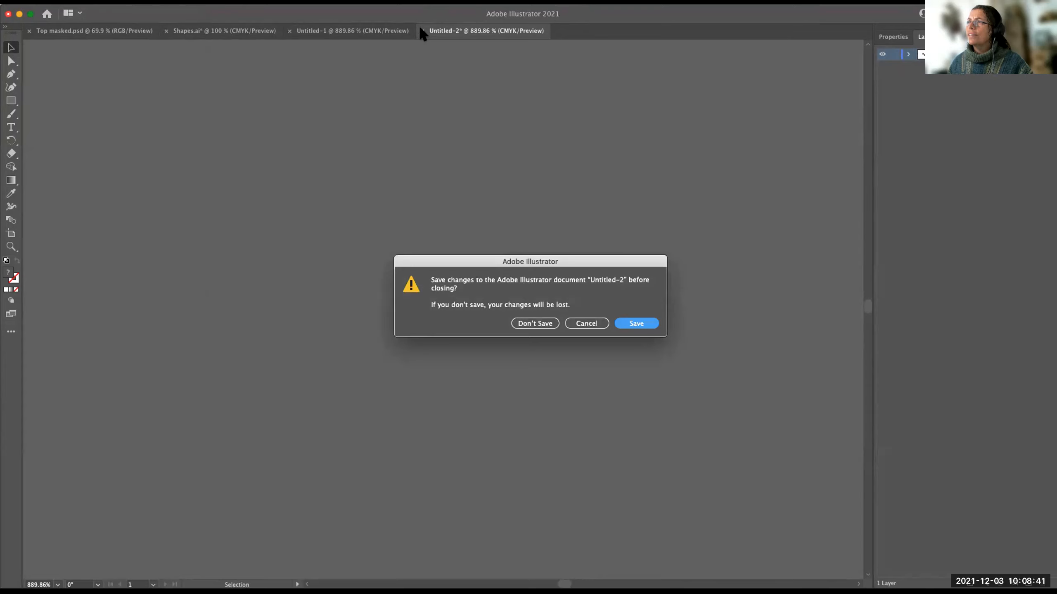
pyautogui.click(544, 323)
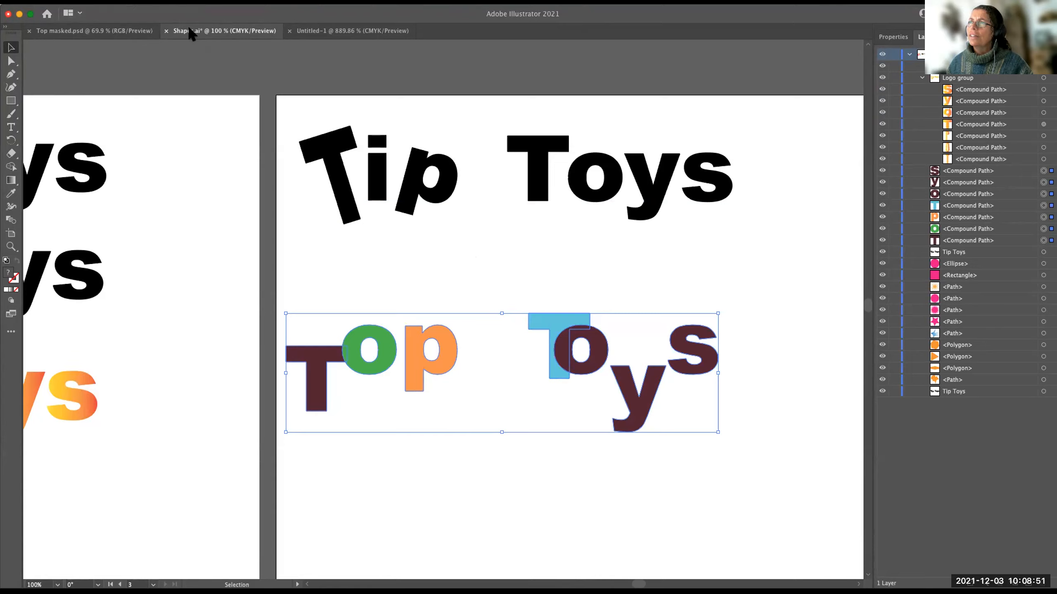
# Bring the selected multicoloured Top Toys letters from Shapes.ai into the empty Untitled-1 document by pasting a copy.
pyautogui.click(307, 28)
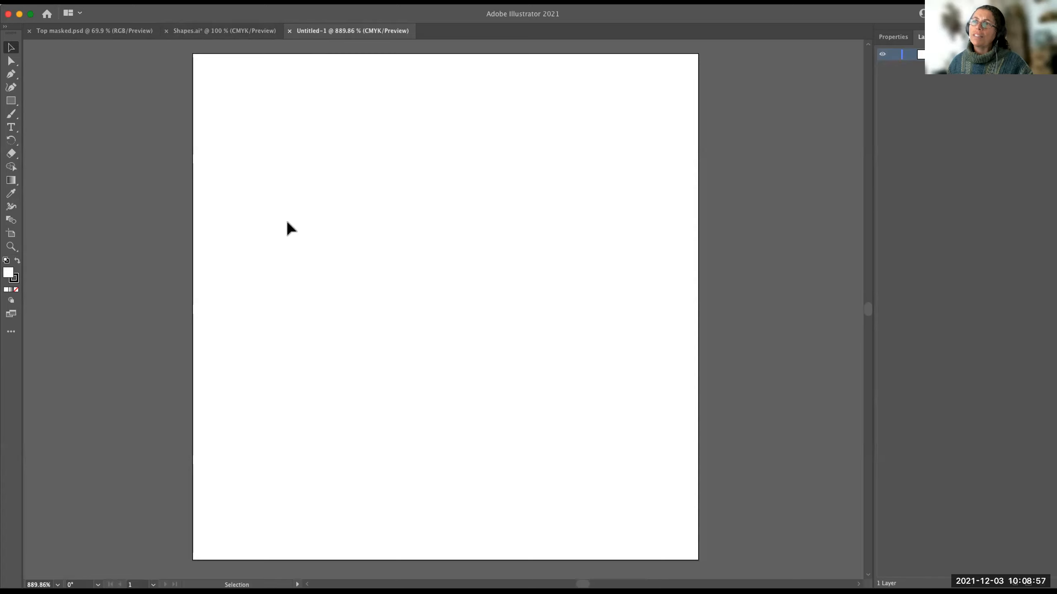
pyautogui.click(197, 26)
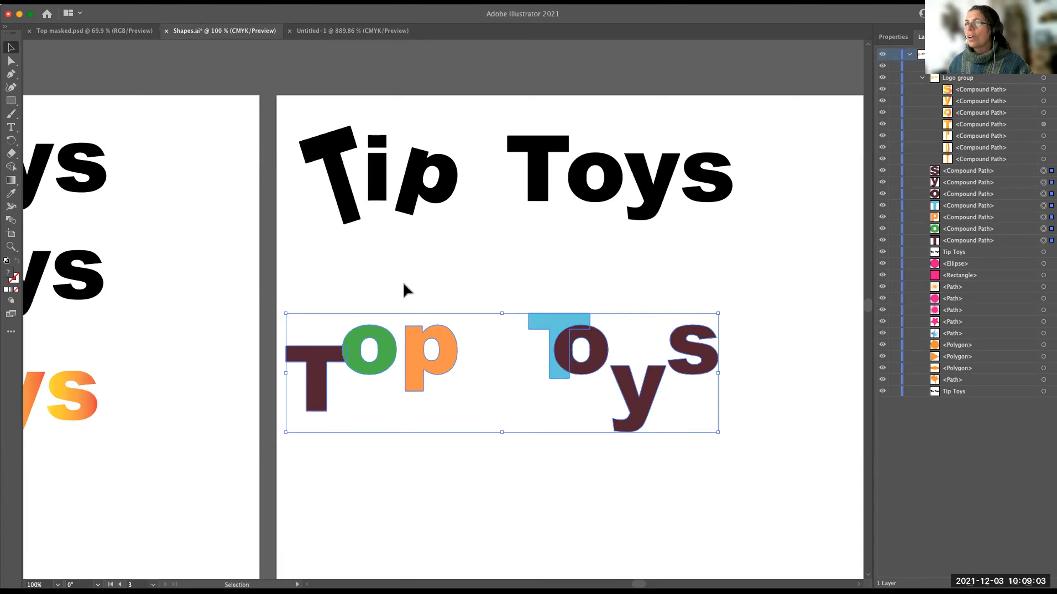
pyautogui.press('a')
pyautogui.press('v')
pyautogui.press('a')
pyautogui.press('v')
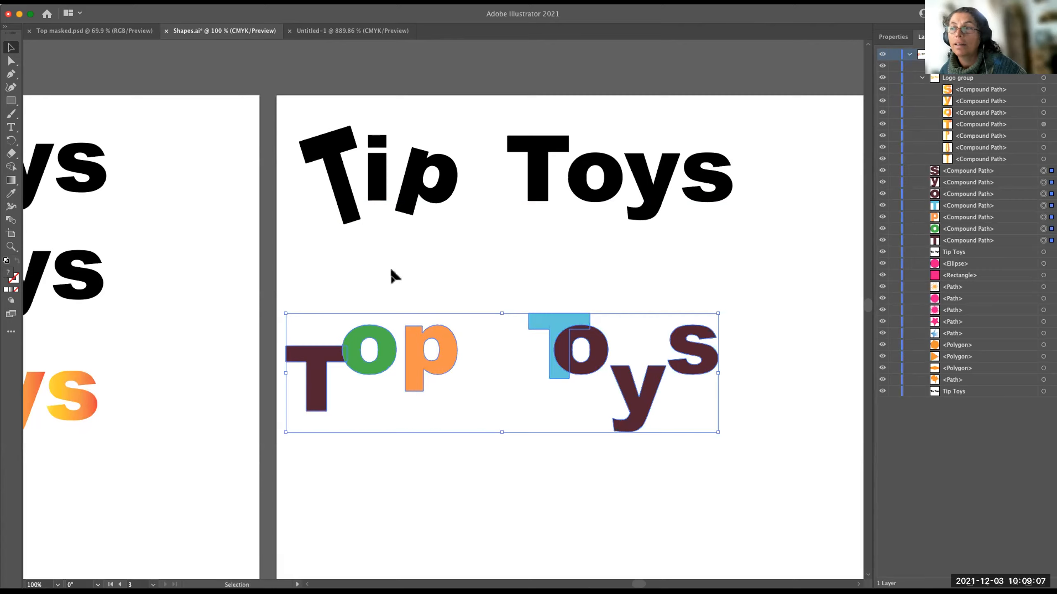
pyautogui.click(311, 28)
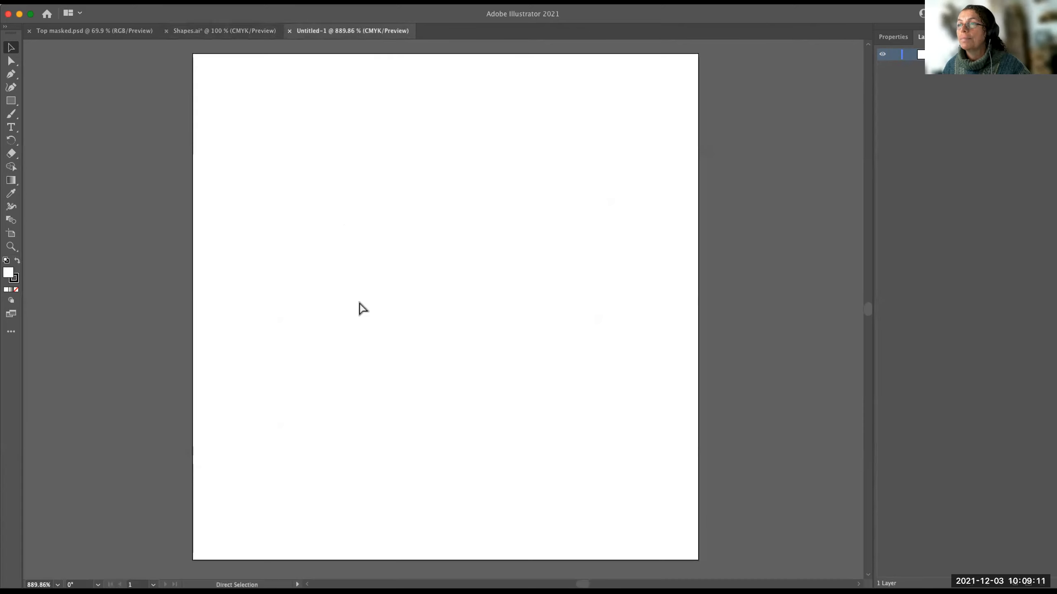
pyautogui.press('super+v')
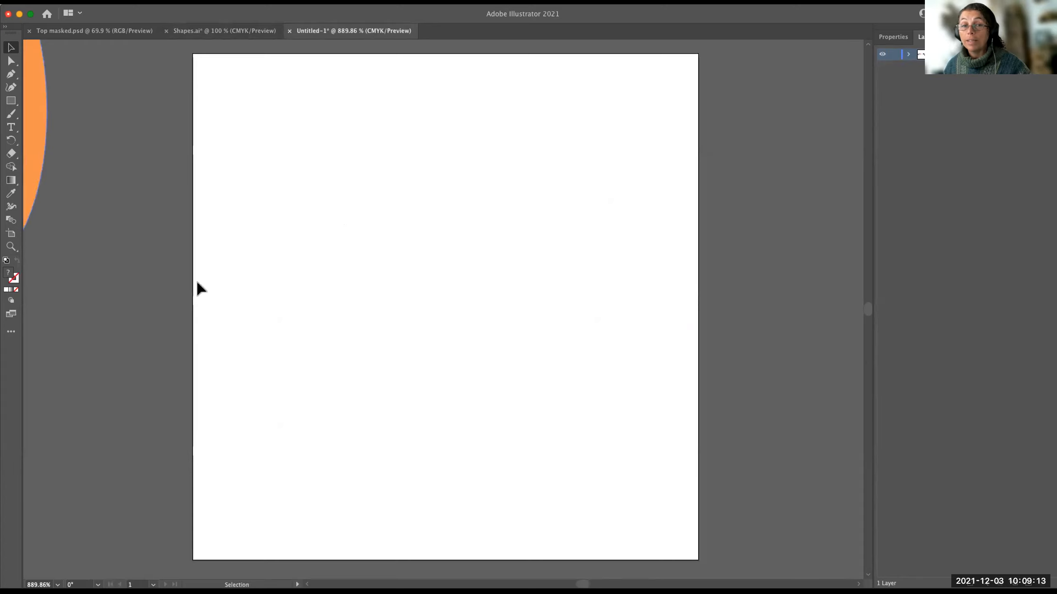
# Scale the pasted Top Toys letters down proportionally to about three times the artboard's width.
pyautogui.hscroll(-5, 126, 264)
pyautogui.hscroll(-8, 127, 264)
pyautogui.scroll(3, 126, 264)
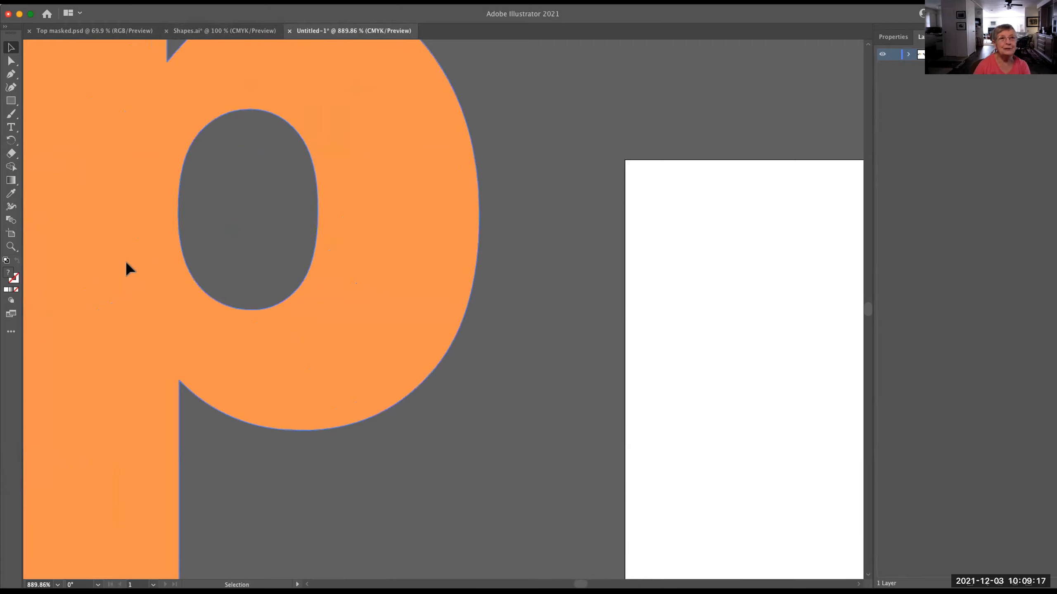
pyautogui.scroll(-3, 126, 264)
pyautogui.hscroll(6, 127, 264)
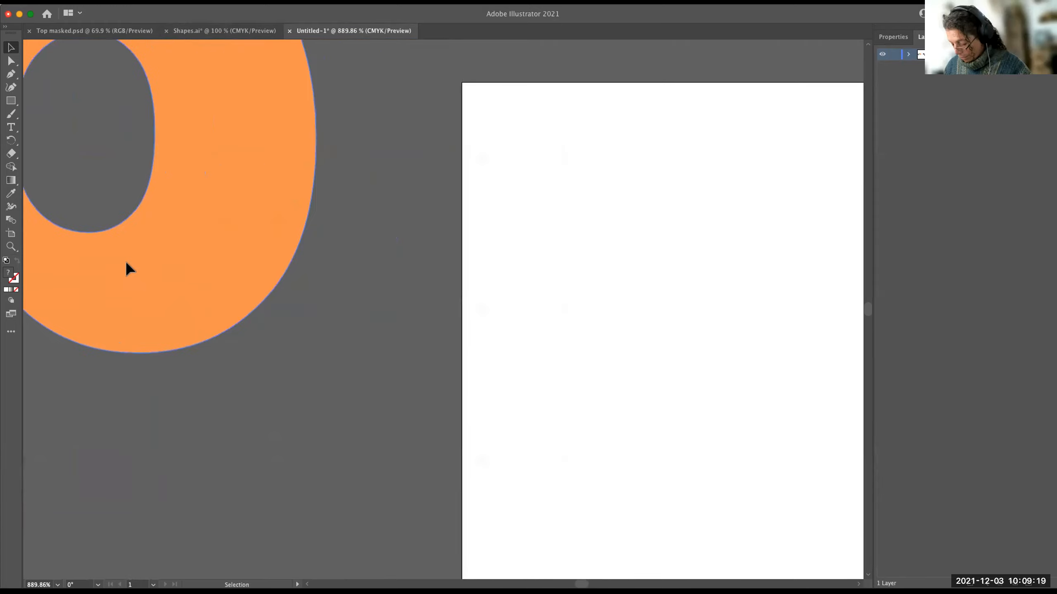
pyautogui.press('a')
pyautogui.press('super+minus')
pyautogui.press('super+minus')
pyautogui.press('super+minus')
pyautogui.press('super+minus')
pyautogui.press('super+minus')
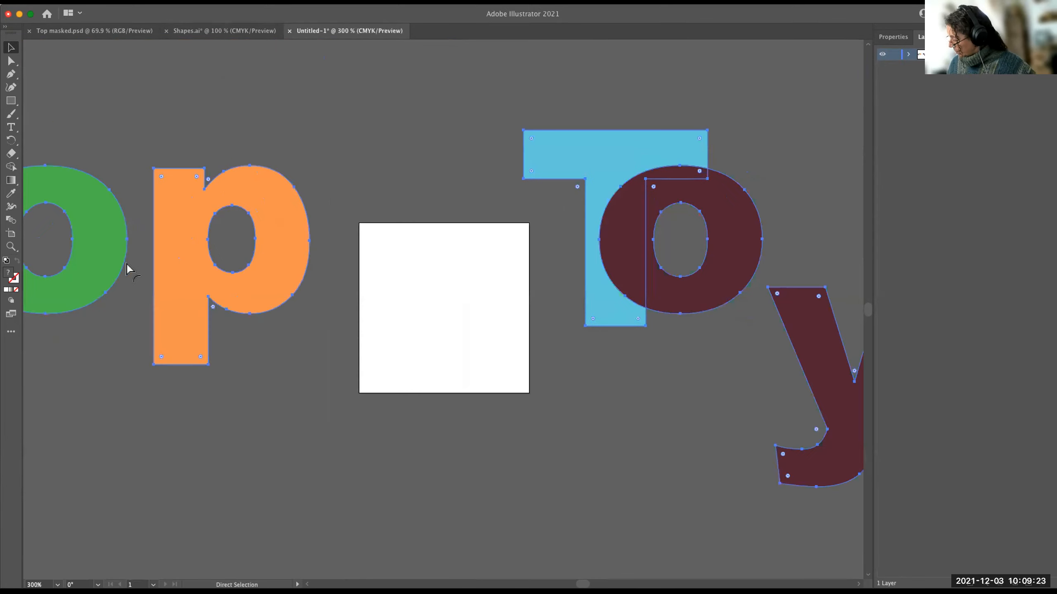
pyautogui.press('super+minus')
pyautogui.press('v')
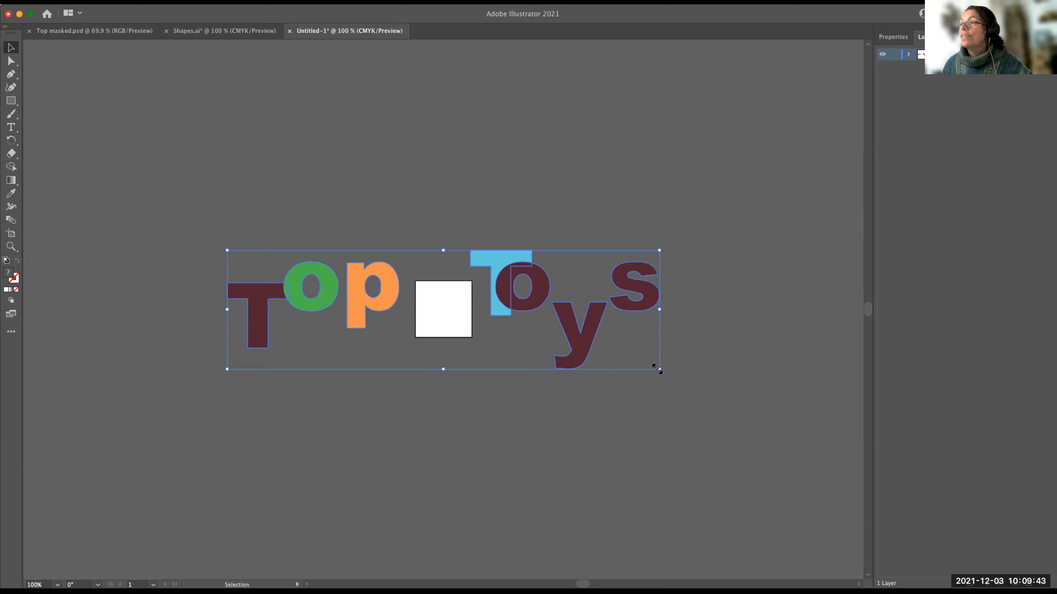
pyautogui.moveTo(655, 368); pyautogui.dragTo(403, 335)
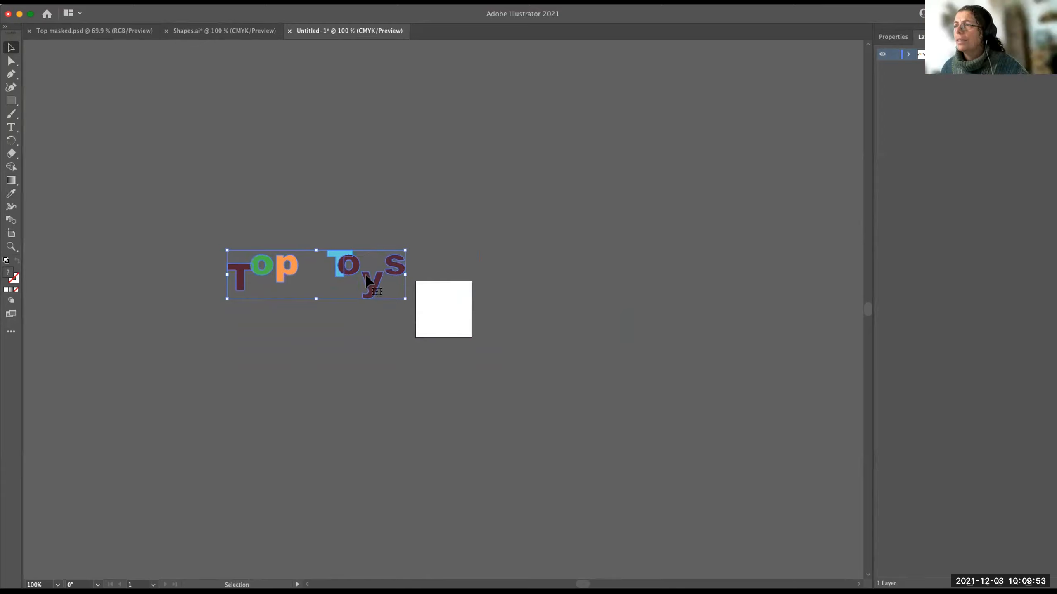
# Deselect the scaled Top Toys letters and reselect all of them together beside the artboard.
pyautogui.click(320, 278)
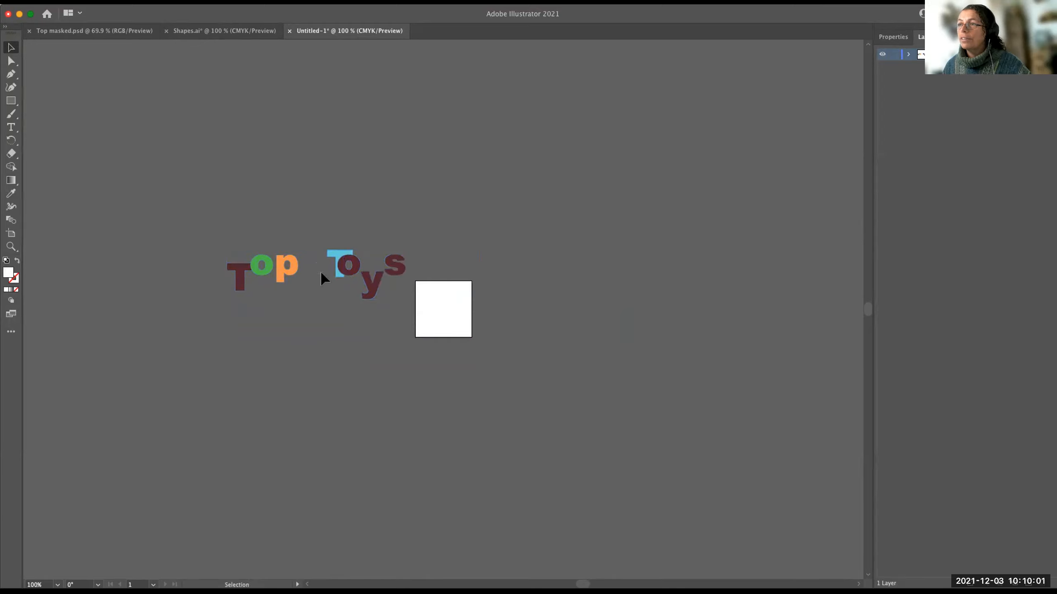
pyautogui.moveTo(198, 216); pyautogui.dragTo(412, 323)
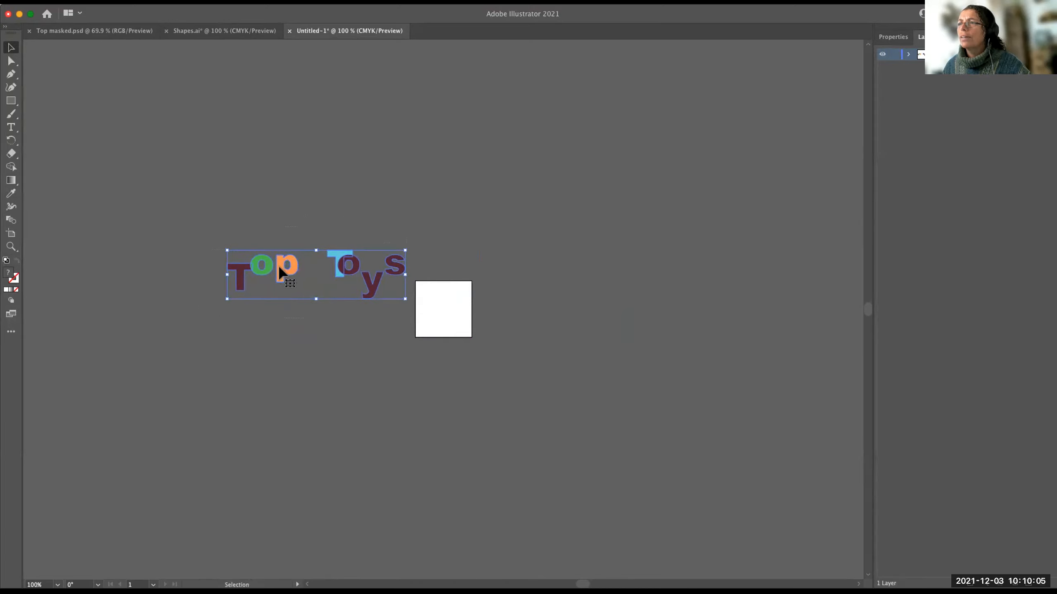
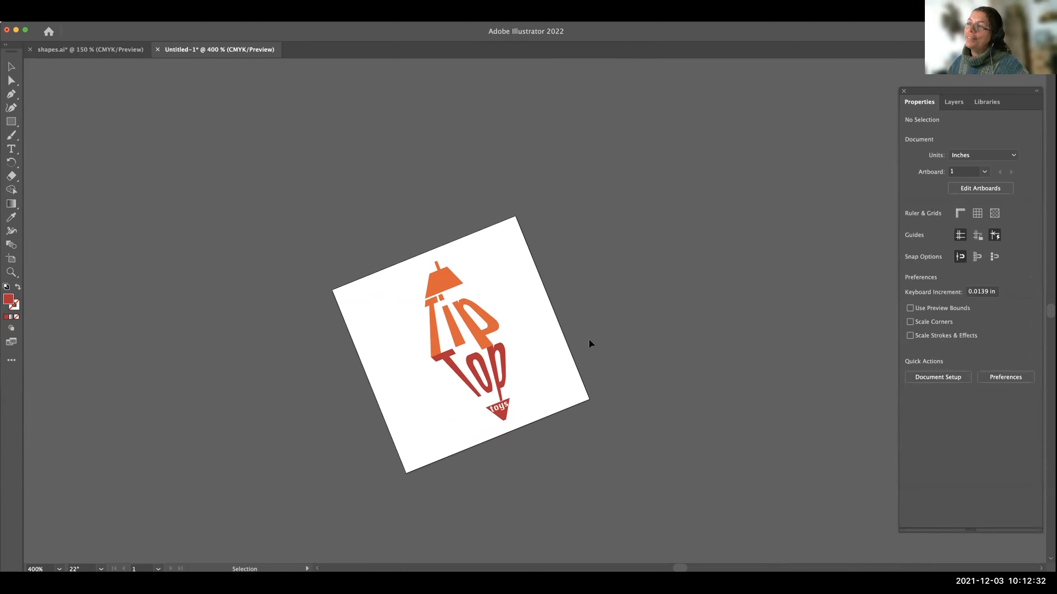
# Undo the moves and scaling of the Tip Top Toys logo back to its freshly pasted size.
pyautogui.click(47, 17)
pyautogui.click(56, 26)
pyautogui.click(46, 17)
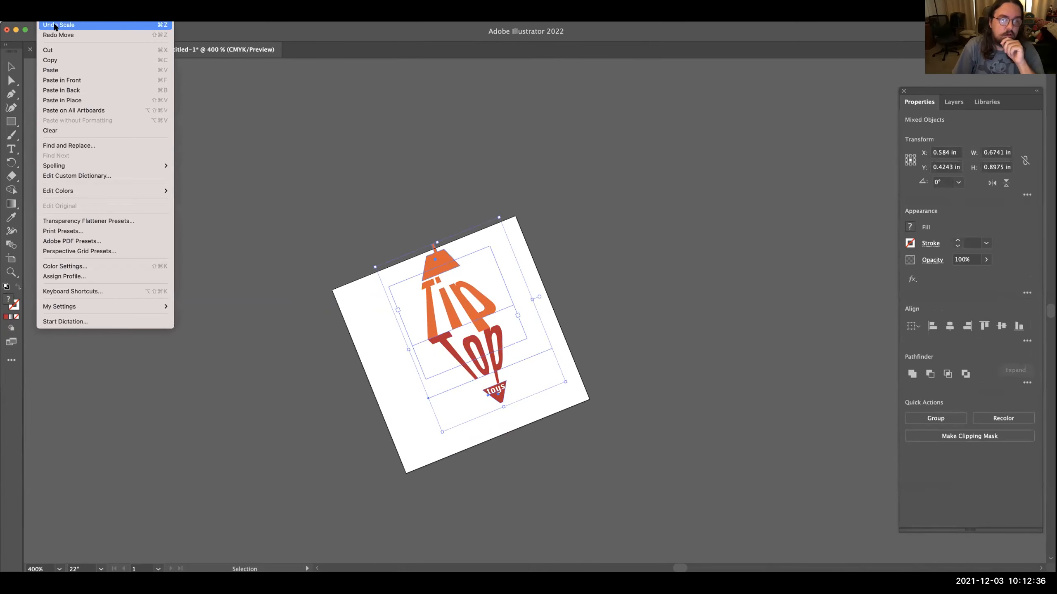
pyautogui.click(369, 125)
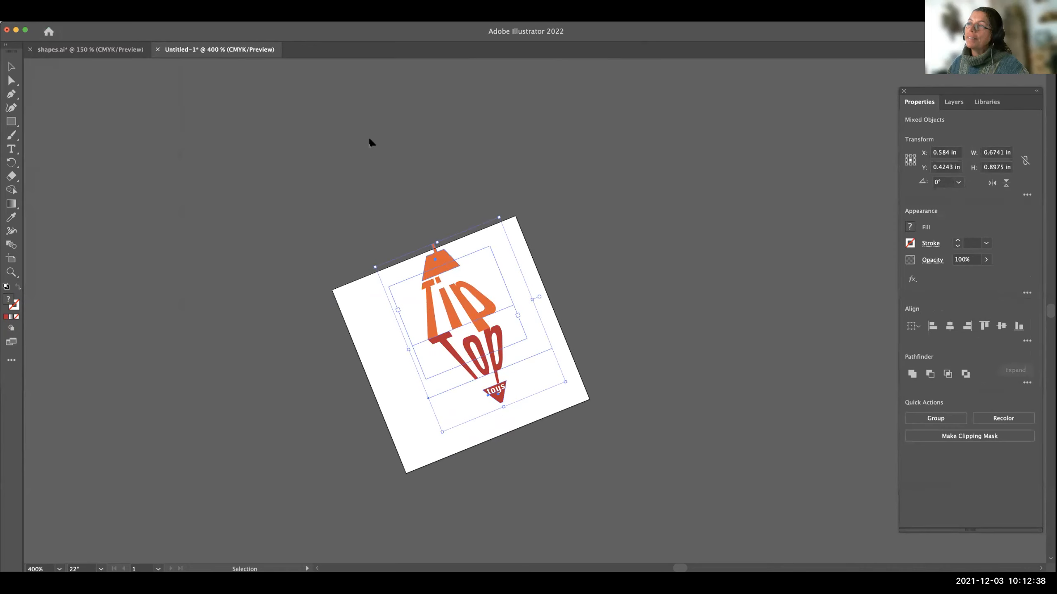
pyautogui.press('super+z')
pyautogui.press('super+z')
pyautogui.press('super+z')
pyautogui.press('v')
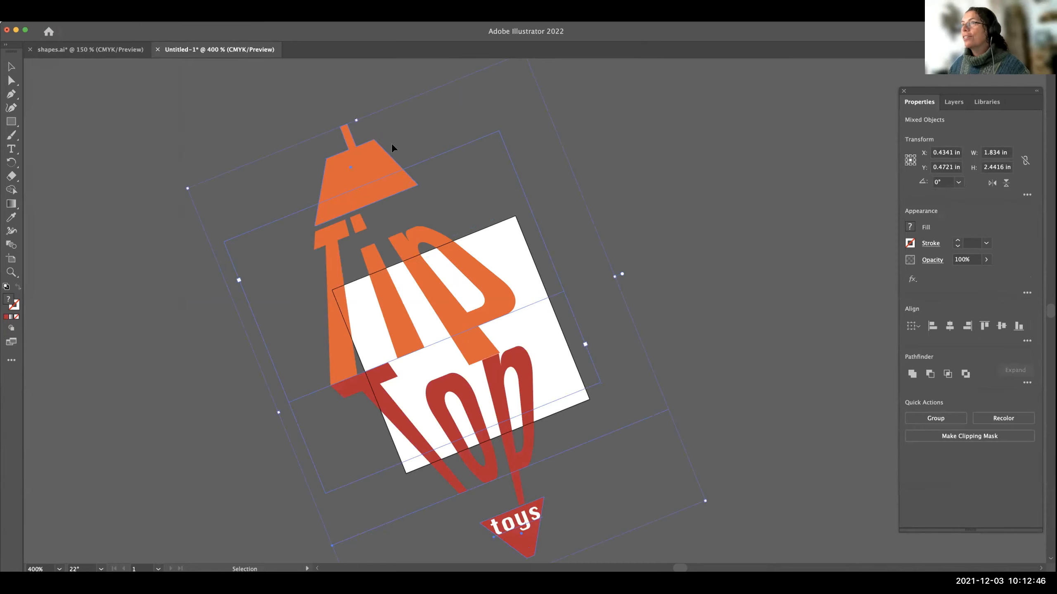
pyautogui.scroll(2, 391, 142)
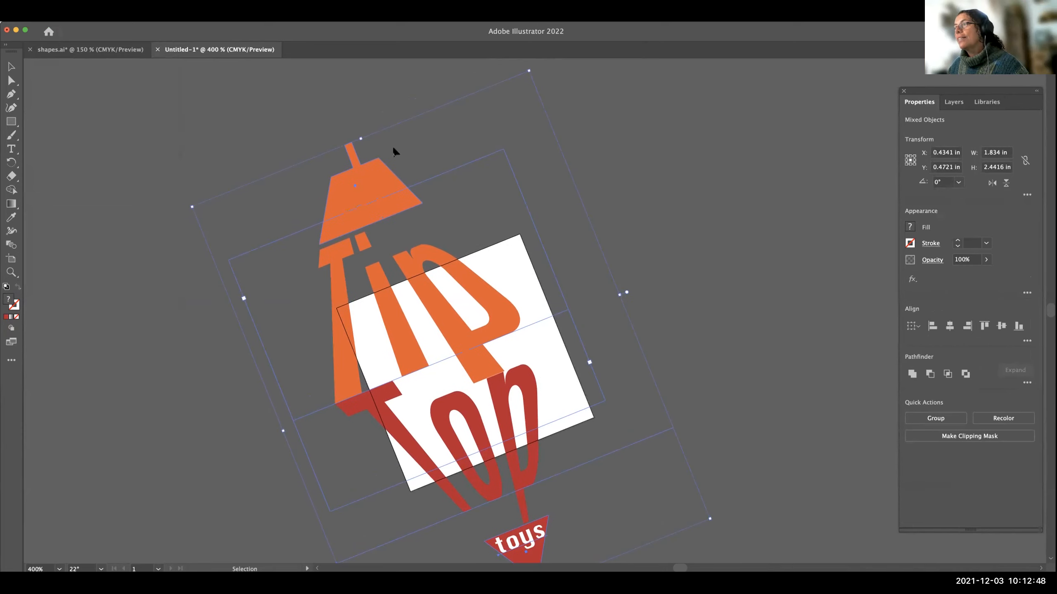
# Redo the scaling and moves of the Tip Top Toys logo one after another until it sits on the artboard.
pyautogui.click(25, 14)
pyautogui.moveTo(47, 14)
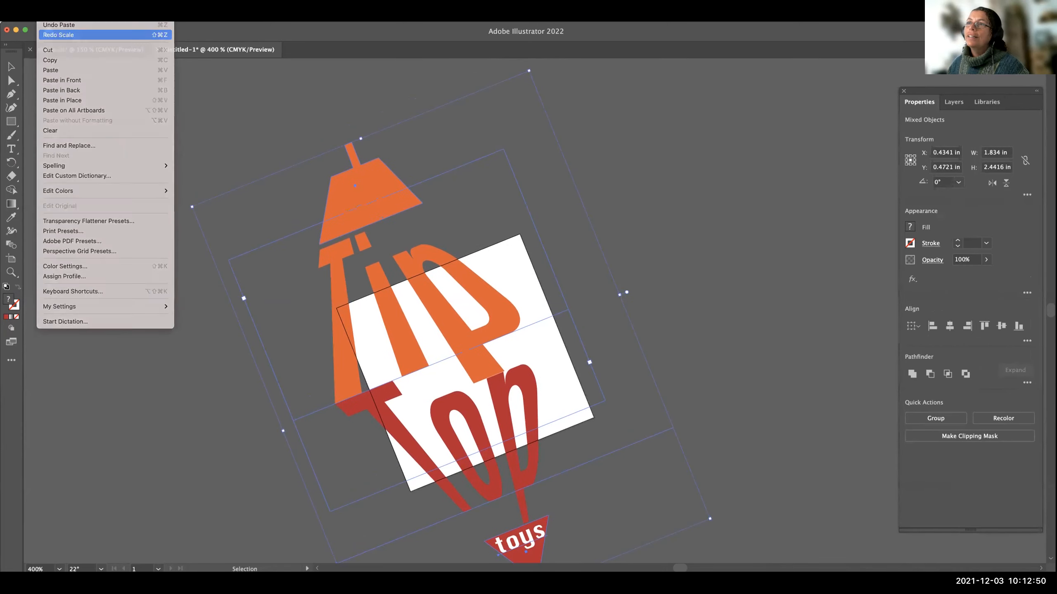
pyautogui.click(58, 35)
pyautogui.click(48, 14)
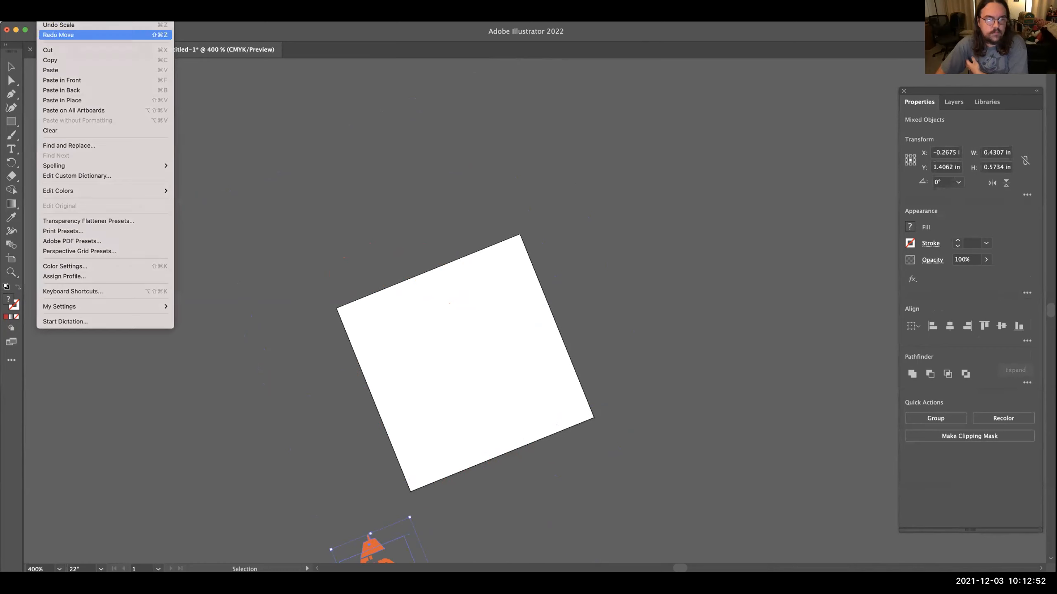
pyautogui.click(58, 35)
pyautogui.click(138, 120)
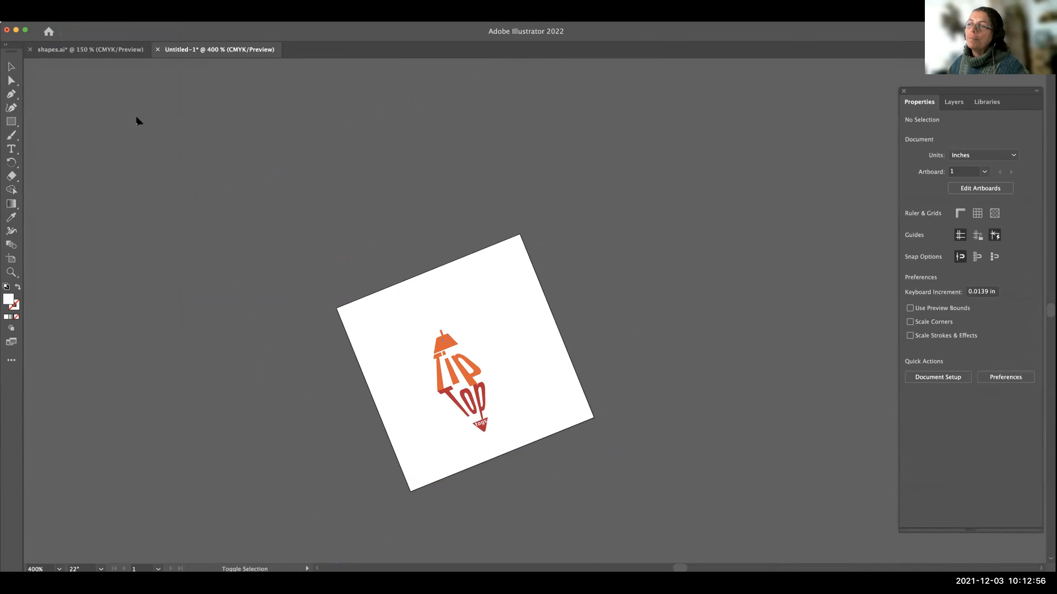
pyautogui.press('shift+super+z')
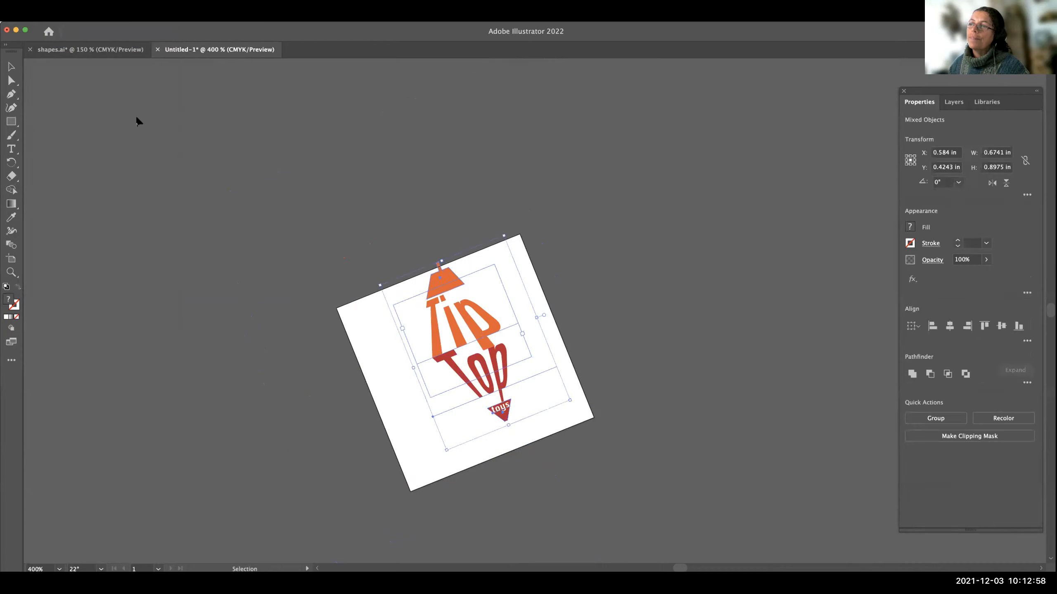
pyautogui.press('shift+super+z')
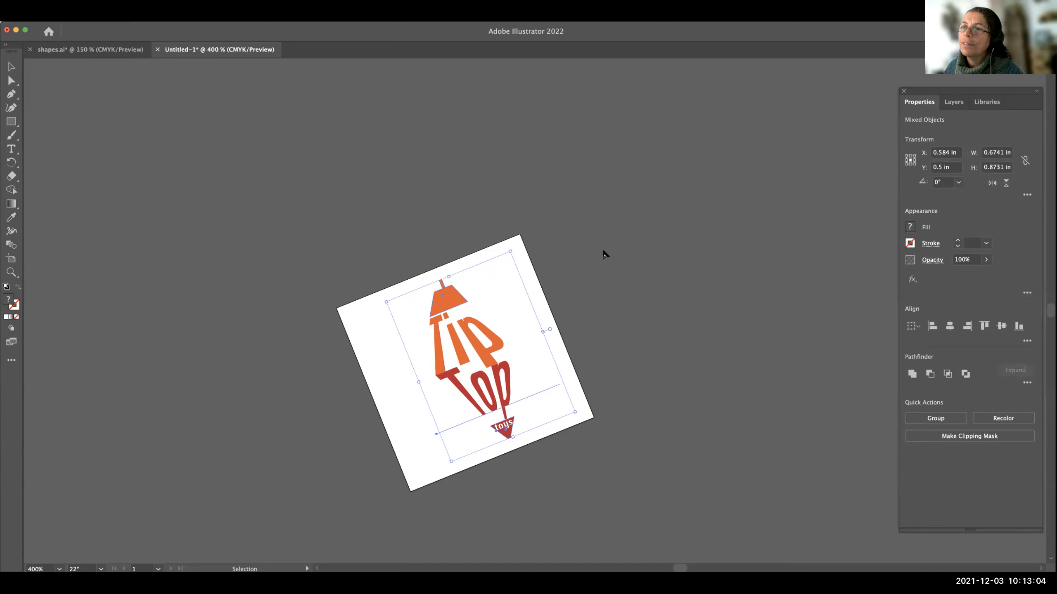
pyautogui.scroll(1, 548, 369)
pyautogui.scroll(-1, 548, 369)
pyautogui.hscroll(-1, 547, 369)
pyautogui.scroll(1, 547, 370)
pyautogui.hscroll(1, 547, 369)
pyautogui.scroll(-1, 547, 369)
pyautogui.hscroll(-2, 548, 369)
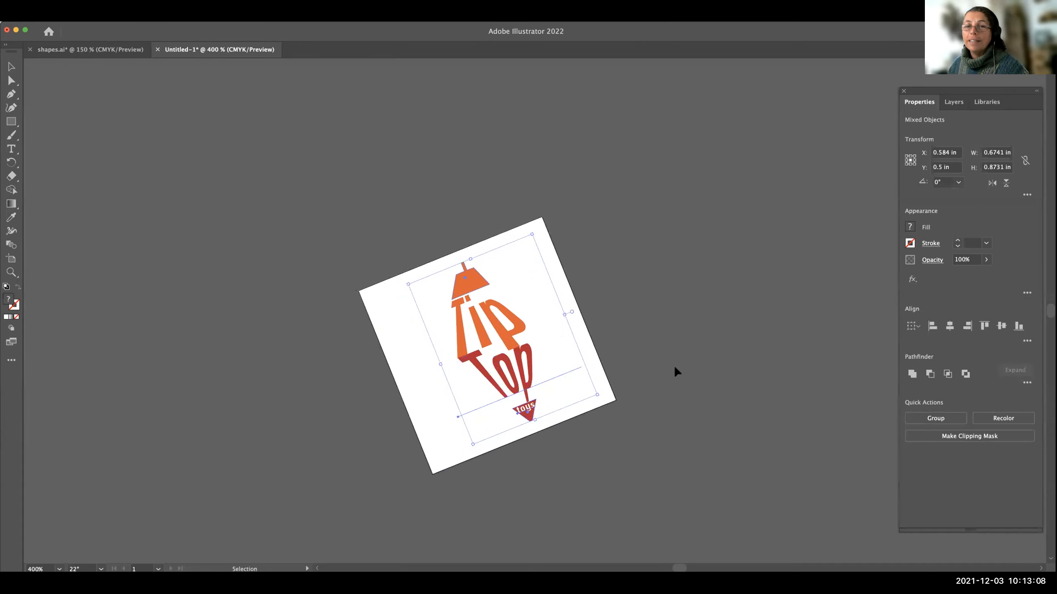
# Select the entire Tip Top Toys logo, shift it slightly to the left on the tilted artboard, and deselect it.
pyautogui.click(673, 365)
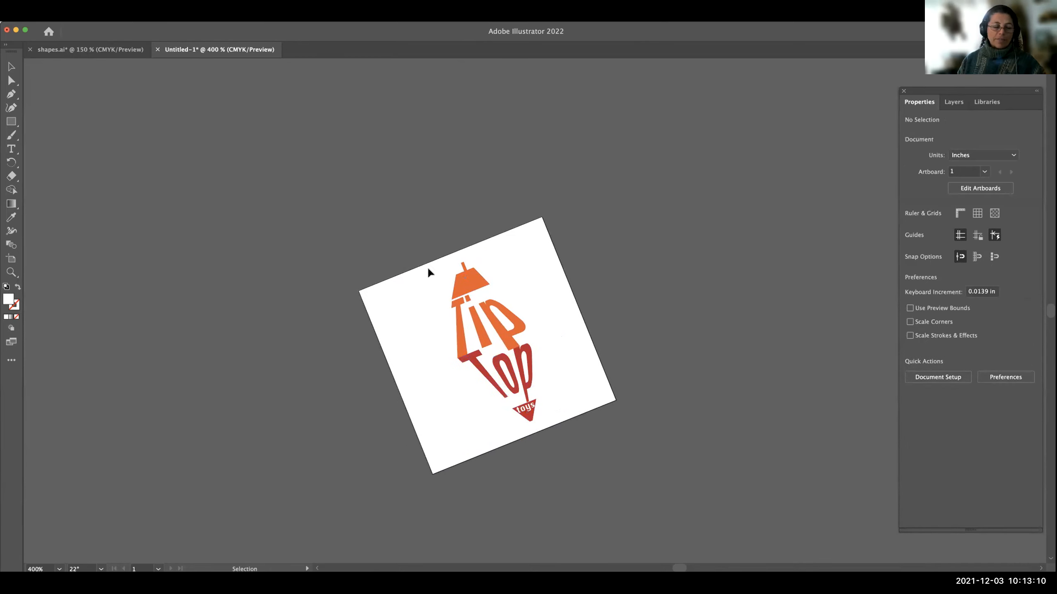
pyautogui.press('super+a')
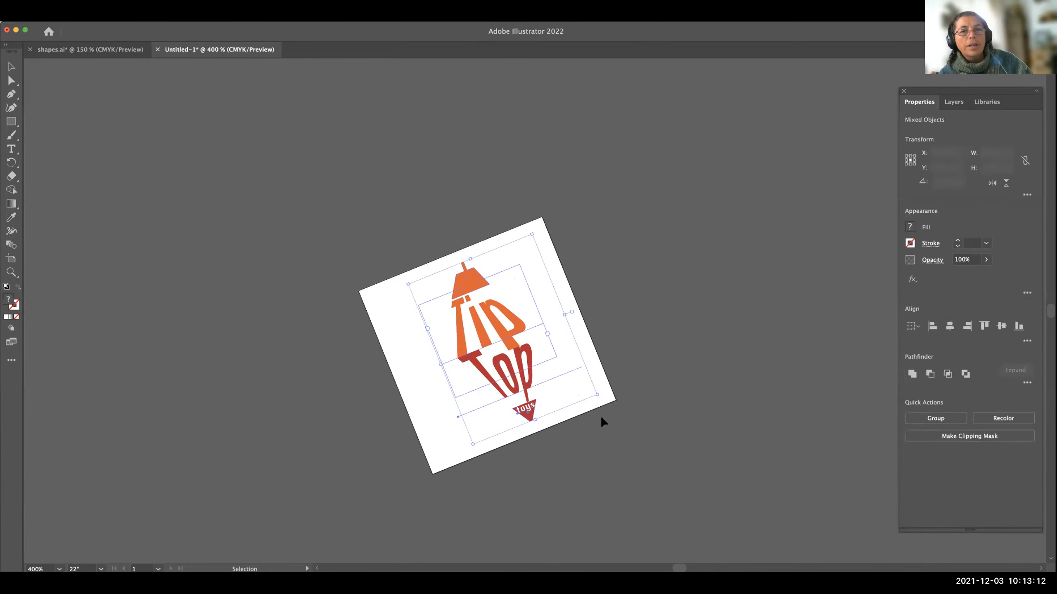
pyautogui.moveTo(503, 334); pyautogui.dragTo(493, 334)
pyautogui.click(695, 358)
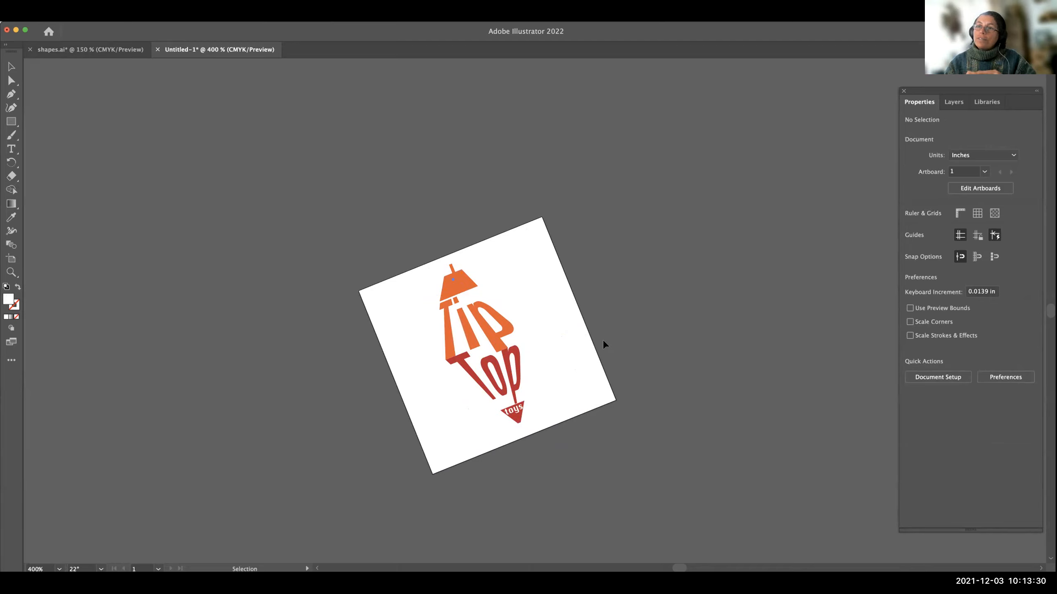
pyautogui.scroll(-2, 603, 340)
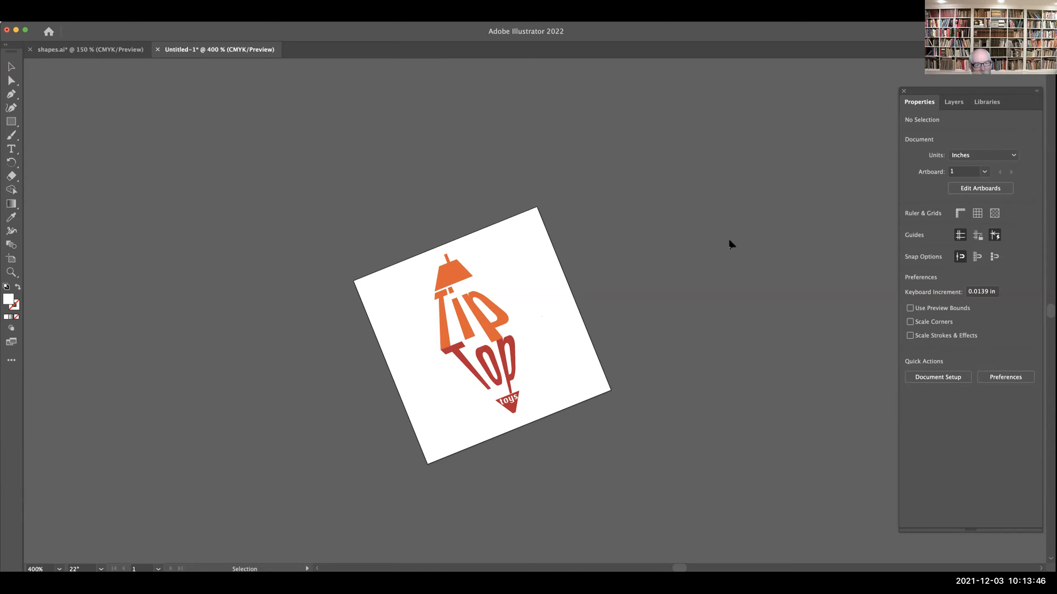
pyautogui.scroll(1, 729, 241)
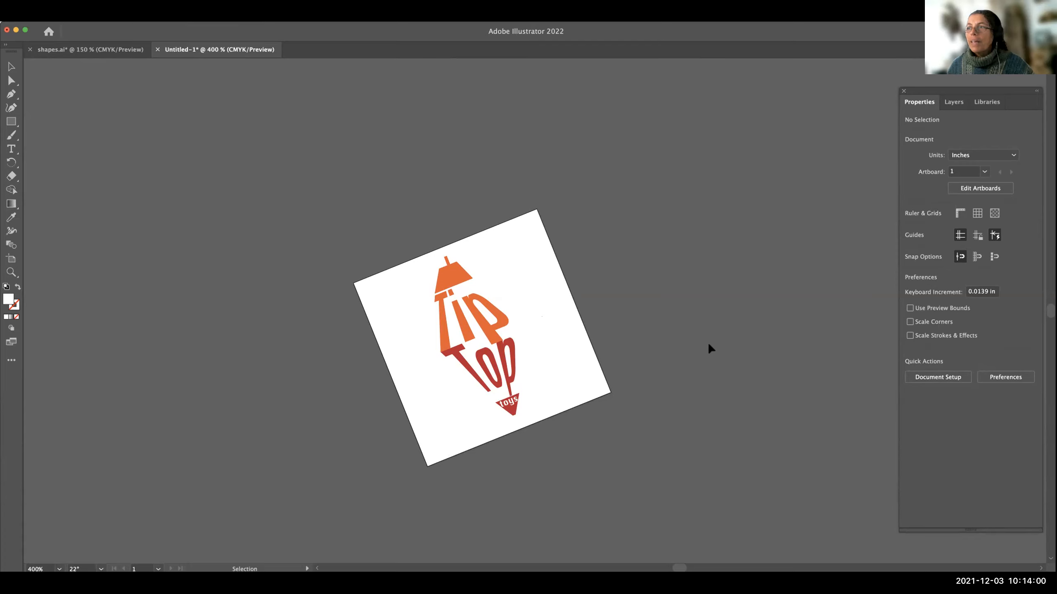
pyautogui.scroll(-3, 709, 345)
pyautogui.scroll(2, 709, 346)
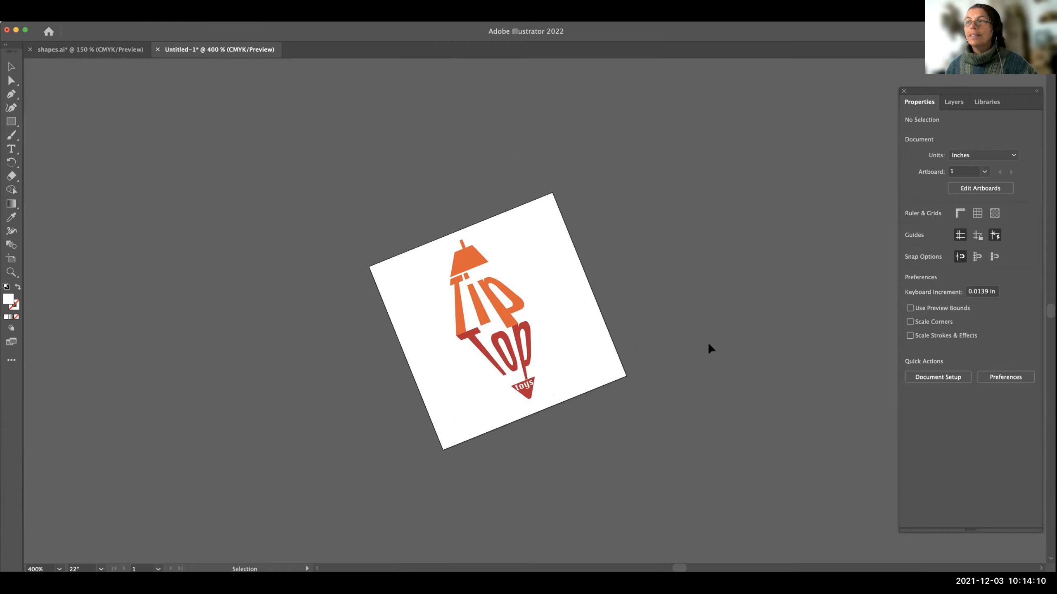
# Check the artboard's properties, then reset the canvas view rotation to 0° and return to the Selection tool.
pyautogui.click(979, 188)
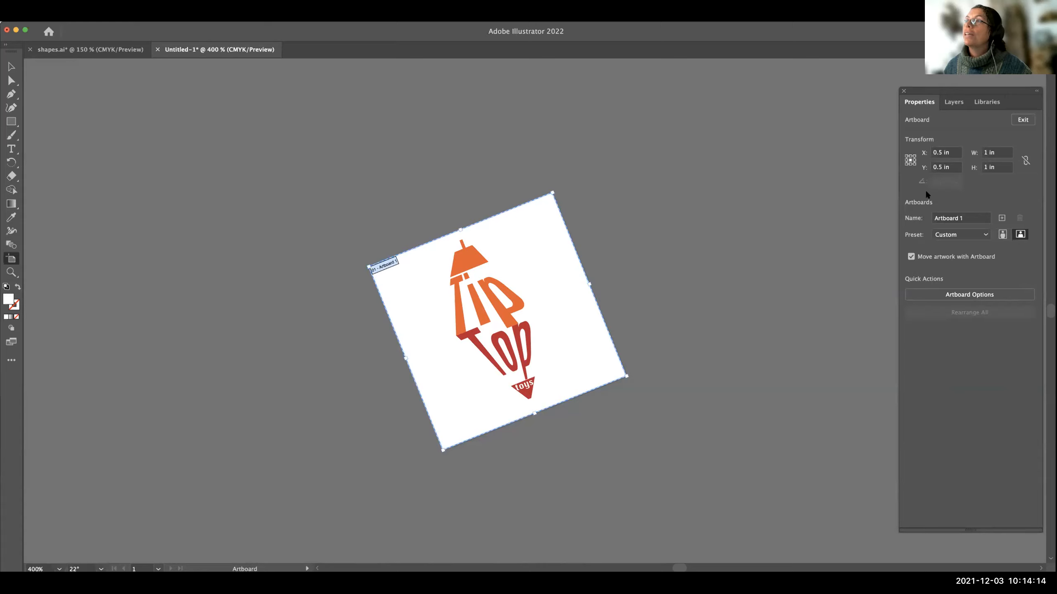
pyautogui.moveTo(961, 90); pyautogui.dragTo(919, 90)
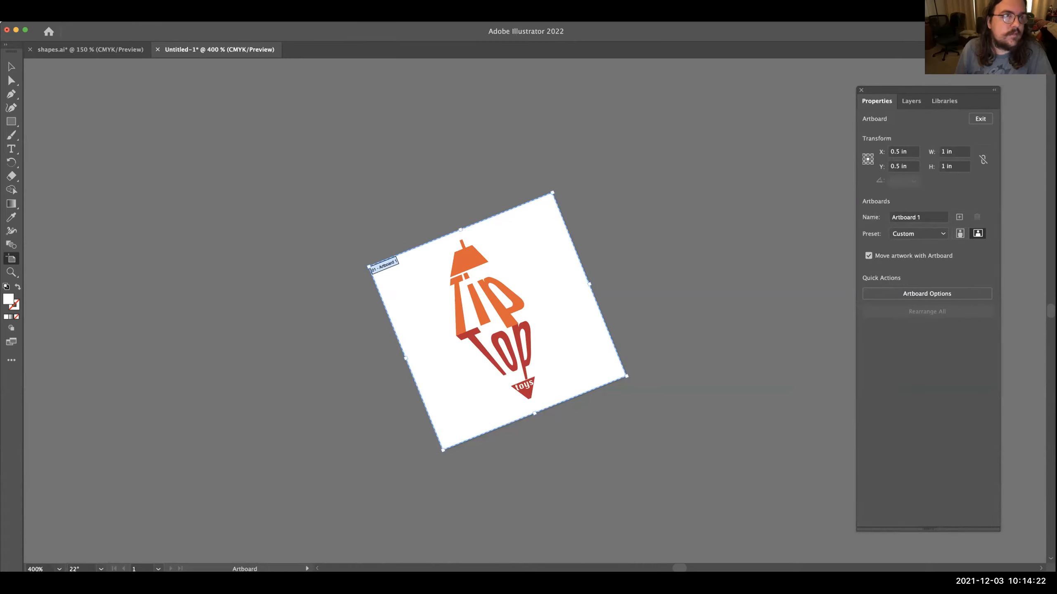
pyautogui.click(169, 14)
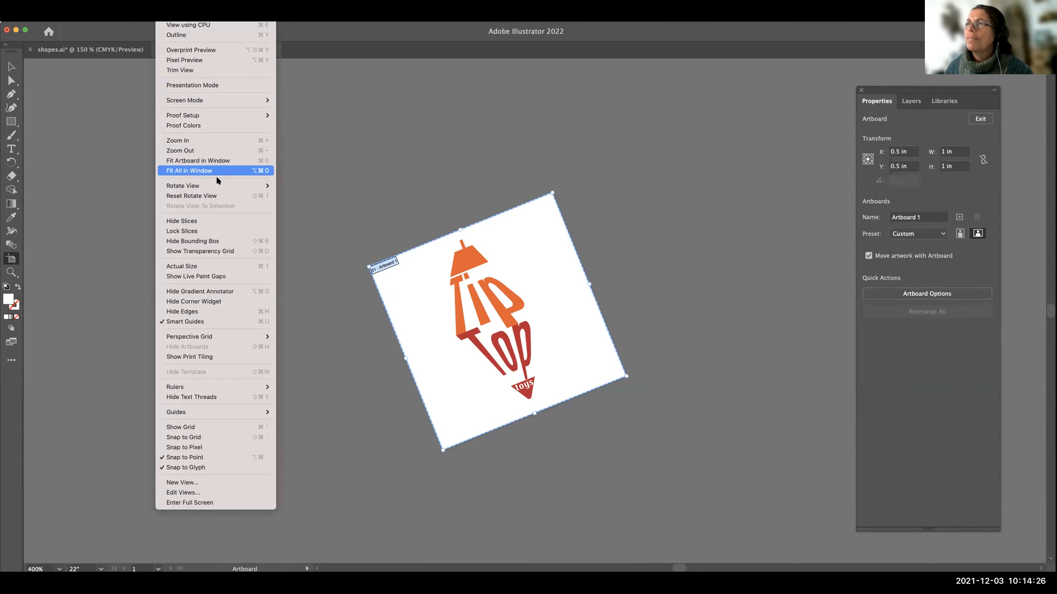
pyautogui.moveTo(225, 185)
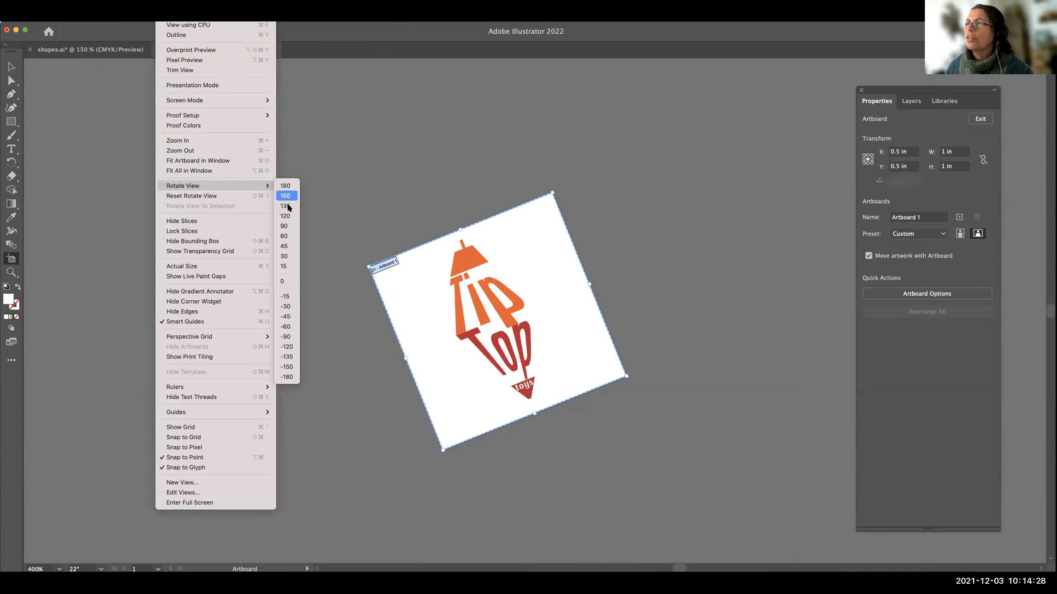
pyautogui.click(283, 280)
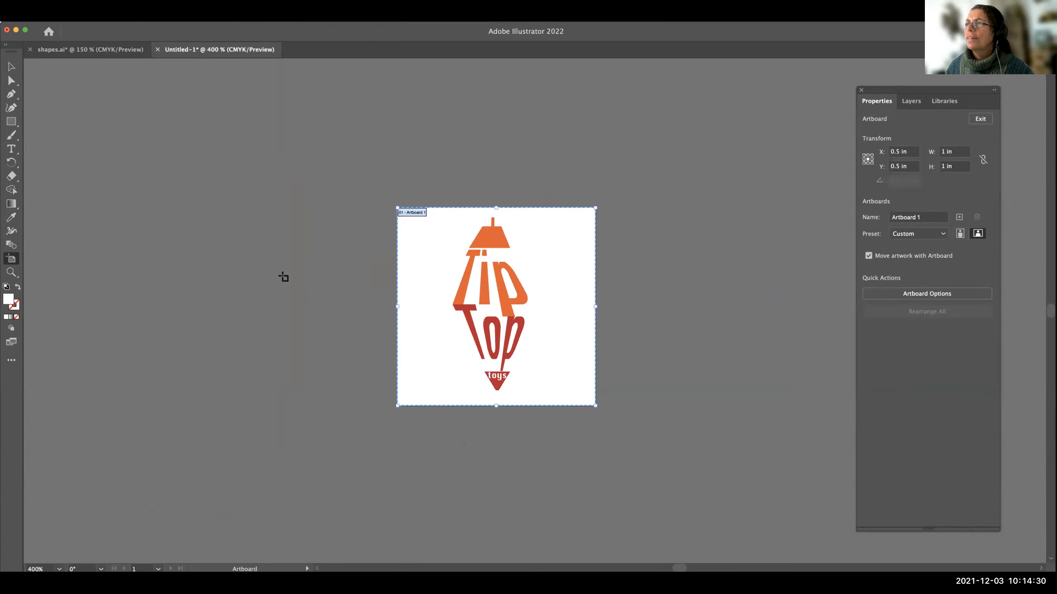
pyautogui.click(10, 66)
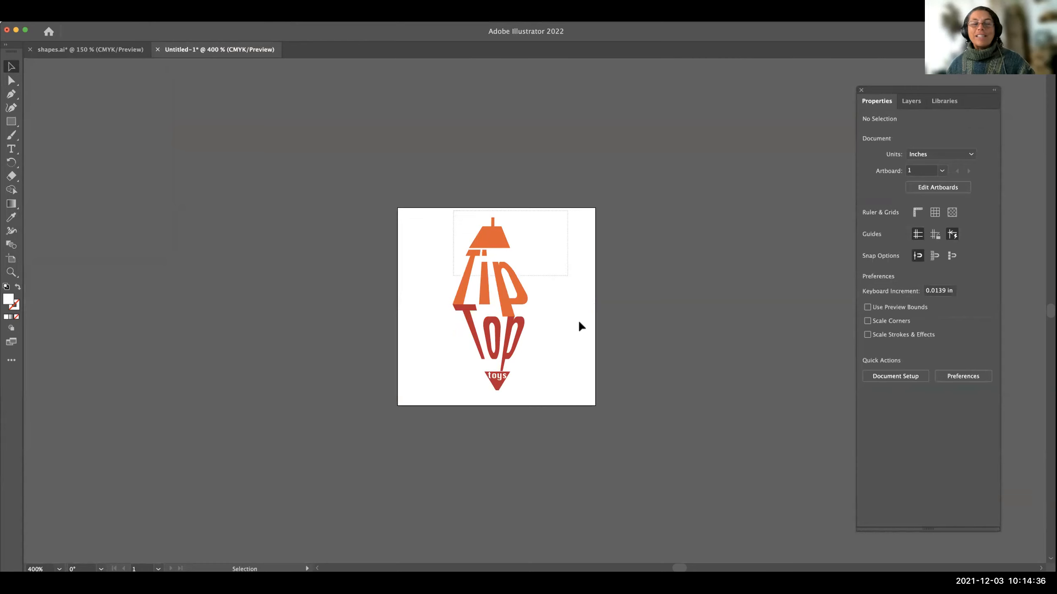
# Select the entire Tip Top Toys logo, move it slightly right and down toward the artboard's centre, and deselect it.
pyautogui.press('super+a')
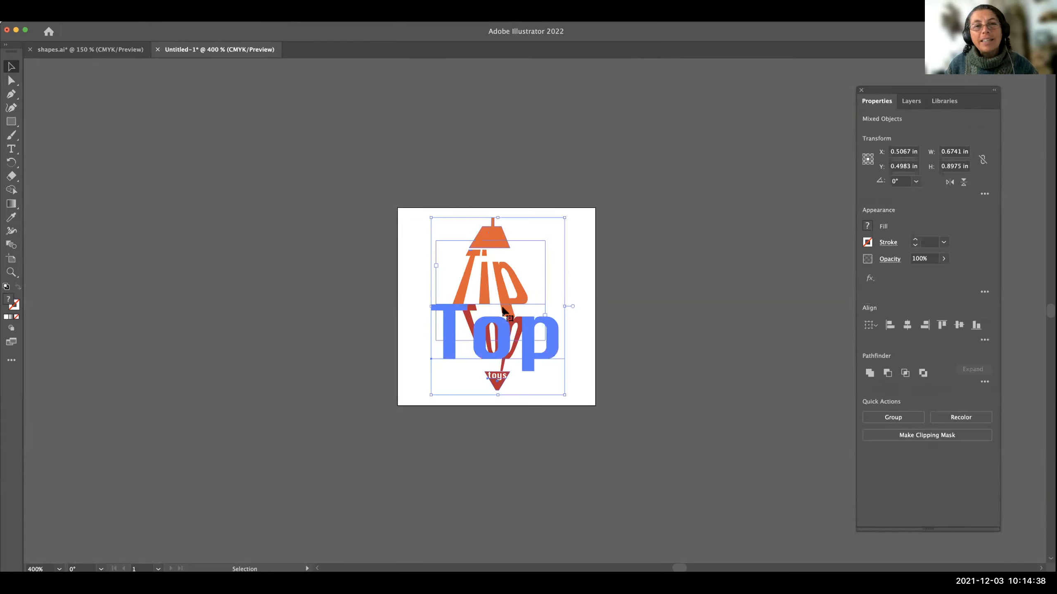
pyautogui.moveTo(502, 309); pyautogui.dragTo(516, 320)
pyautogui.click(661, 324)
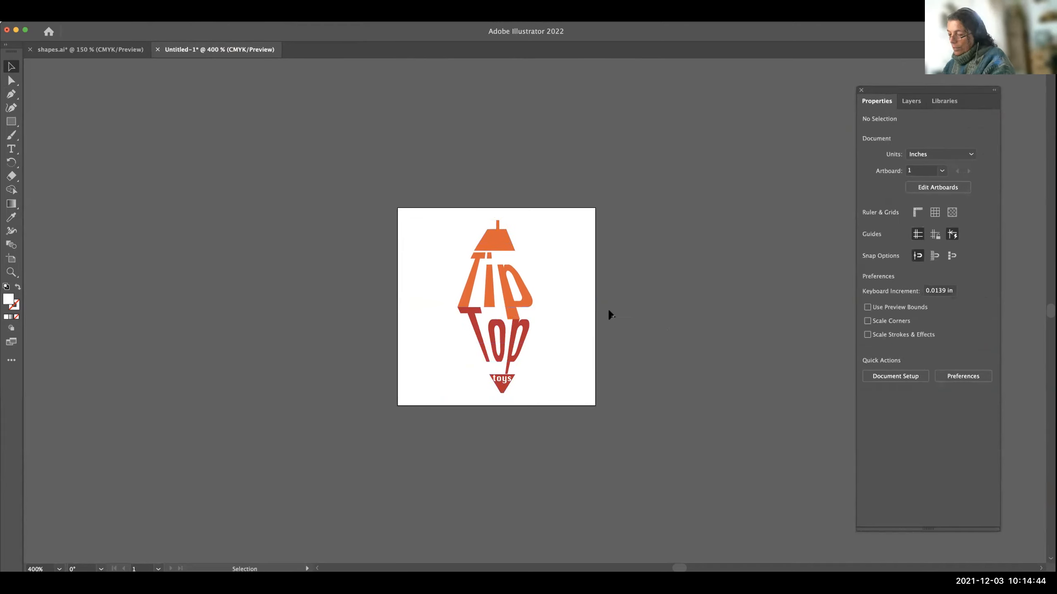
pyautogui.press('super+equal')
pyautogui.press('super+equal')
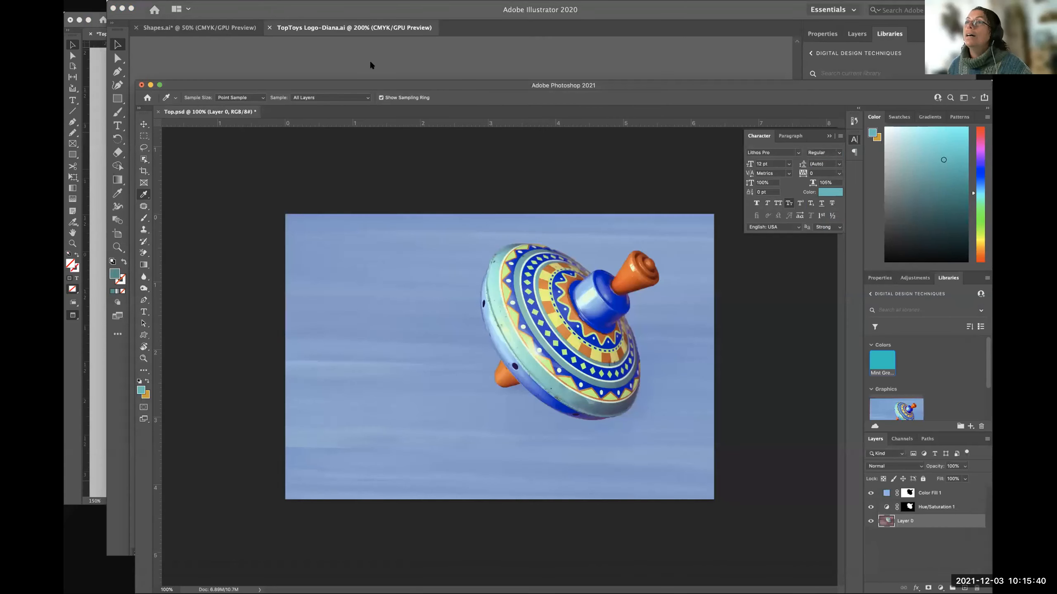
# Switch from Photoshop via Illustrator 2020 to the Top-Business Card.indd document in InDesign 2021.
pyautogui.click(369, 60)
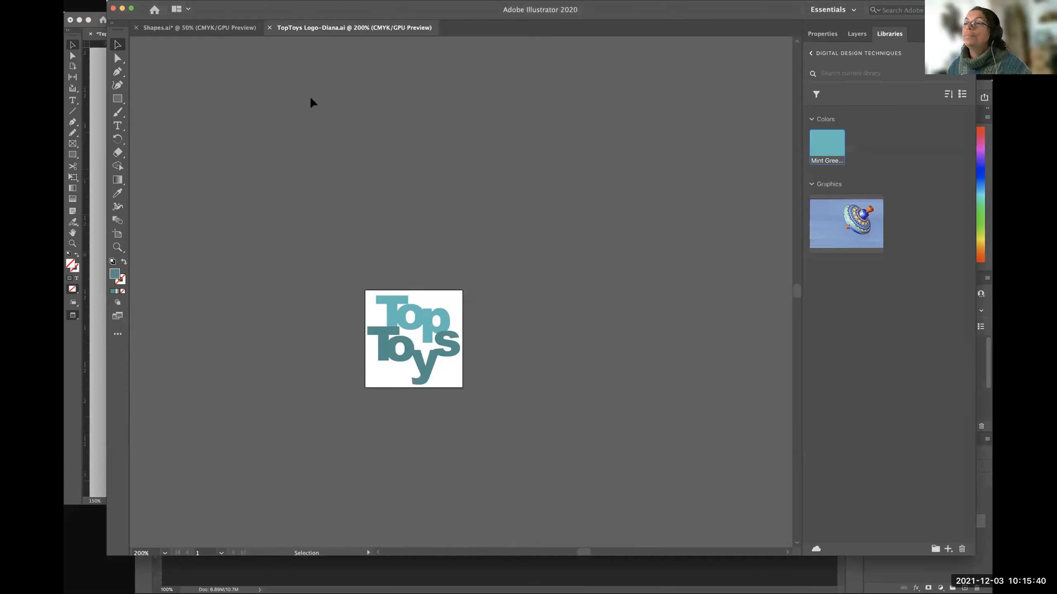
pyautogui.click(98, 147)
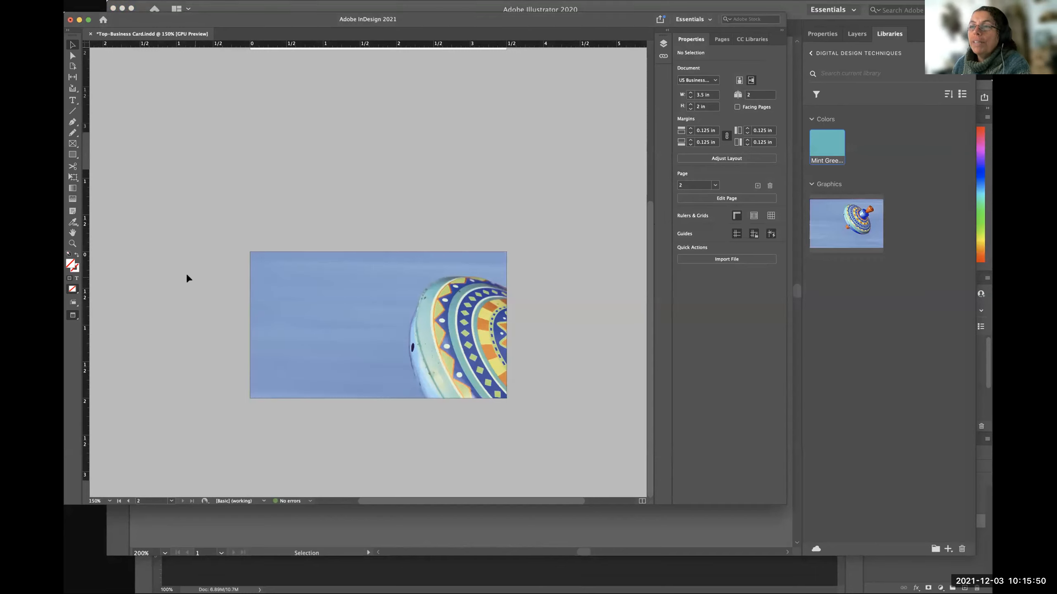
pyautogui.scroll(6, 195, 272)
pyautogui.scroll(-6, 196, 271)
pyautogui.hscroll(-2, 196, 272)
pyautogui.hscroll(3, 196, 272)
pyautogui.hscroll(-2, 196, 271)
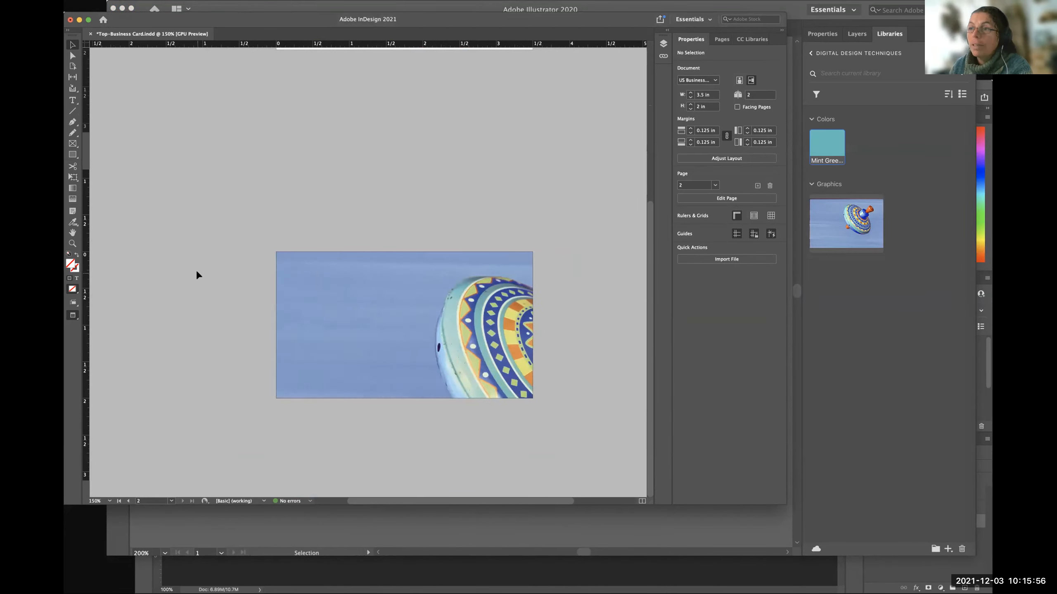
# Compare the business card's second page in Normal and Preview screen modes, ending in Preview.
pyautogui.press('w')
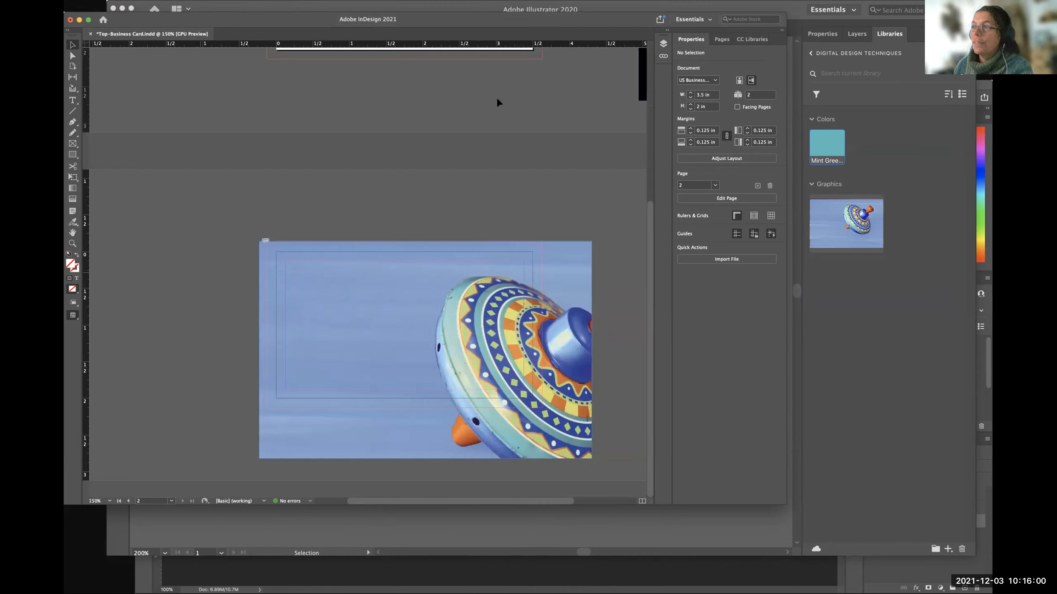
pyautogui.press('w')
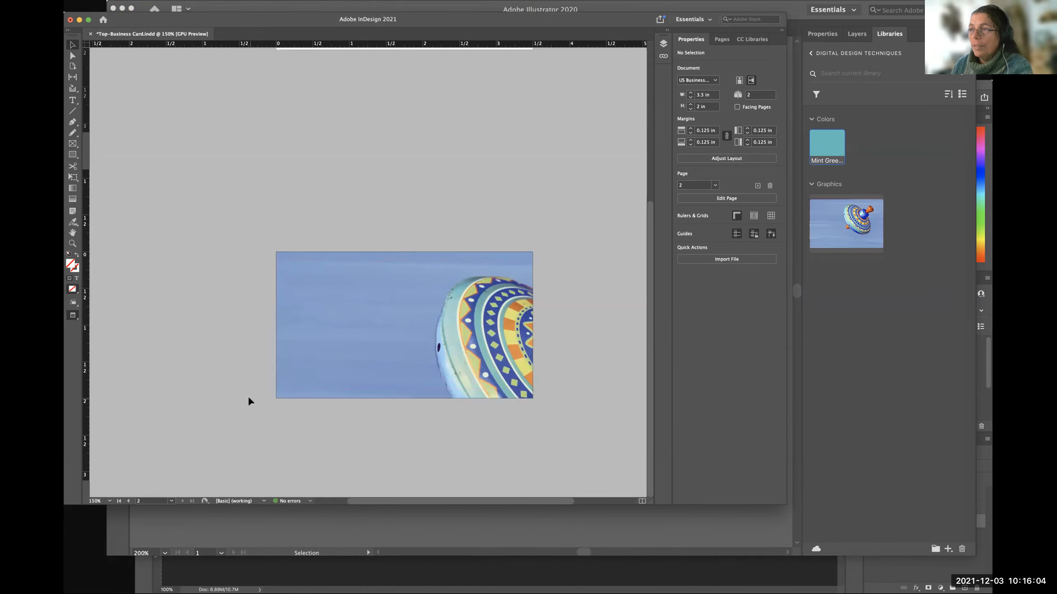
pyautogui.press('w')
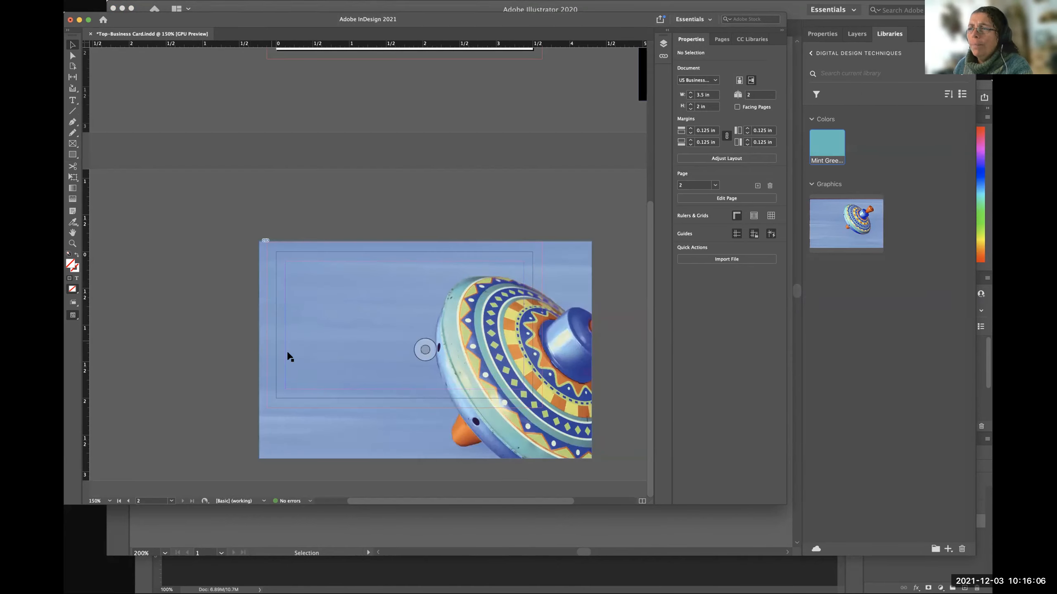
pyautogui.press('w')
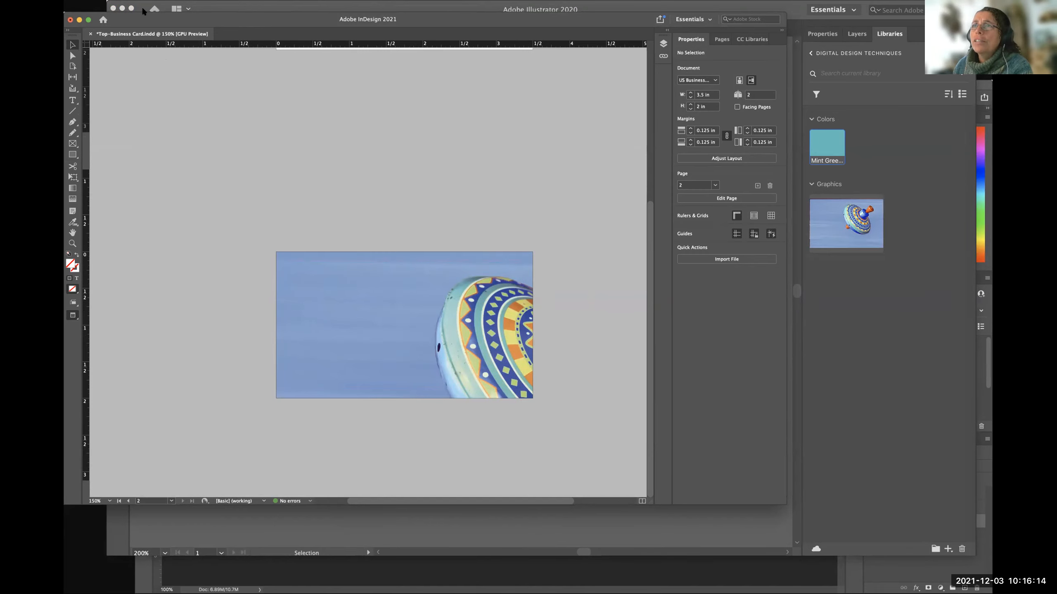
# Move the InDesign window up and switch back to the Top Toys logo document in Illustrator 2020.
pyautogui.moveTo(151, 19); pyautogui.dragTo(148, 0)
pyautogui.click(127, 1)
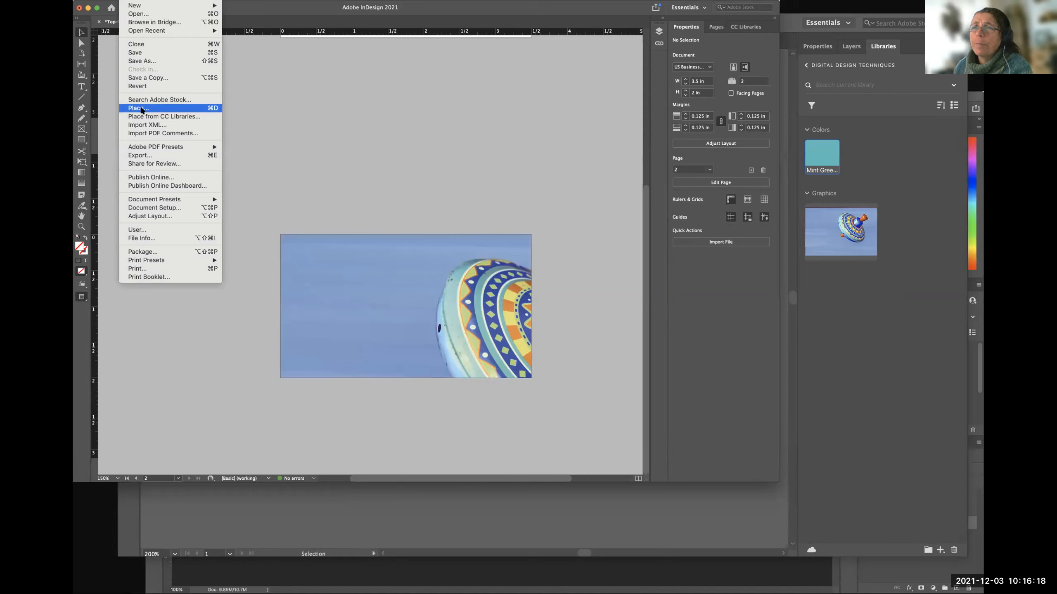
pyautogui.click(451, 116)
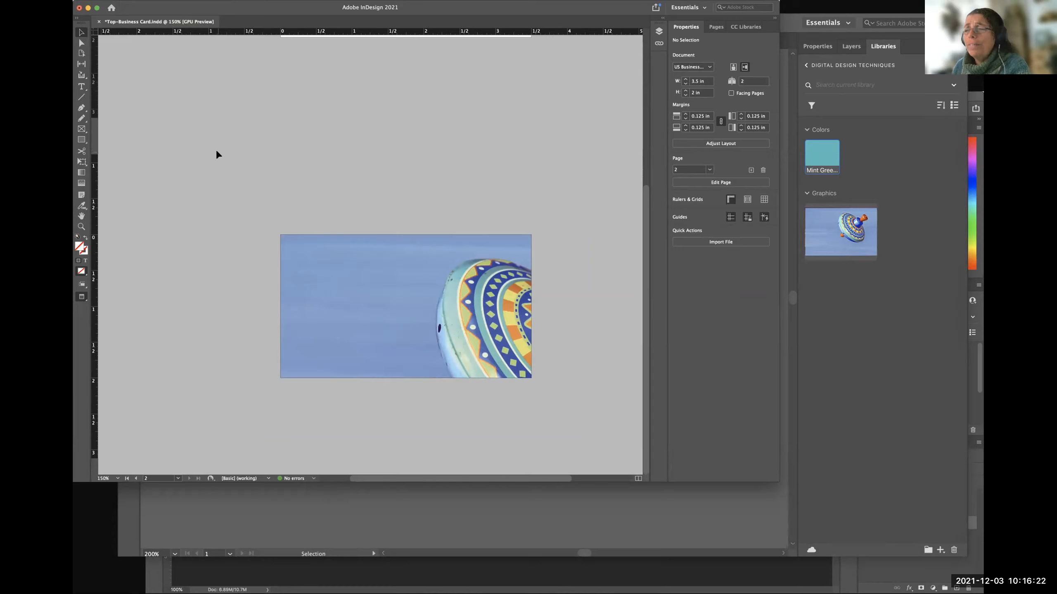
pyautogui.click(688, 526)
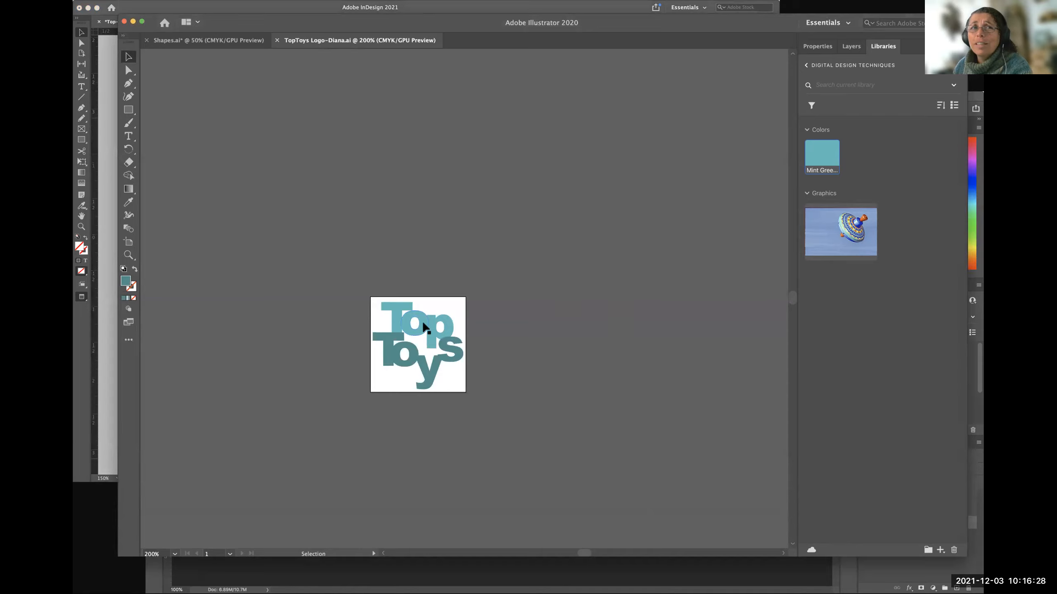
# Try to add the Top Toys logo to the Digital Design Techniques library, and switch to Top-Business Card.indd in InDesign 2021.
pyautogui.moveTo(419, 331); pyautogui.dragTo(898, 190)
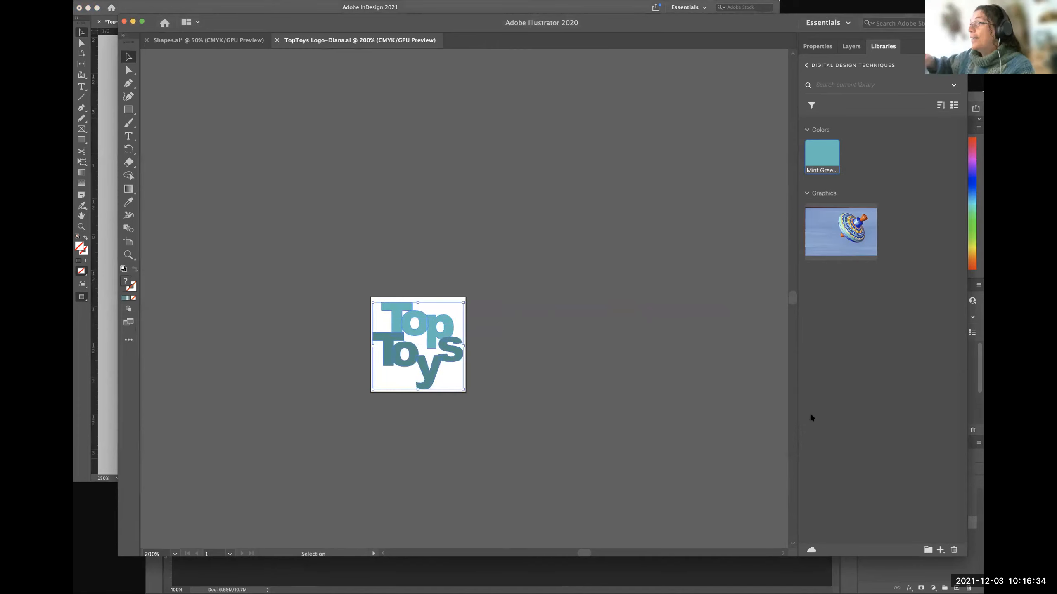
pyautogui.click(423, 167)
pyautogui.click(107, 339)
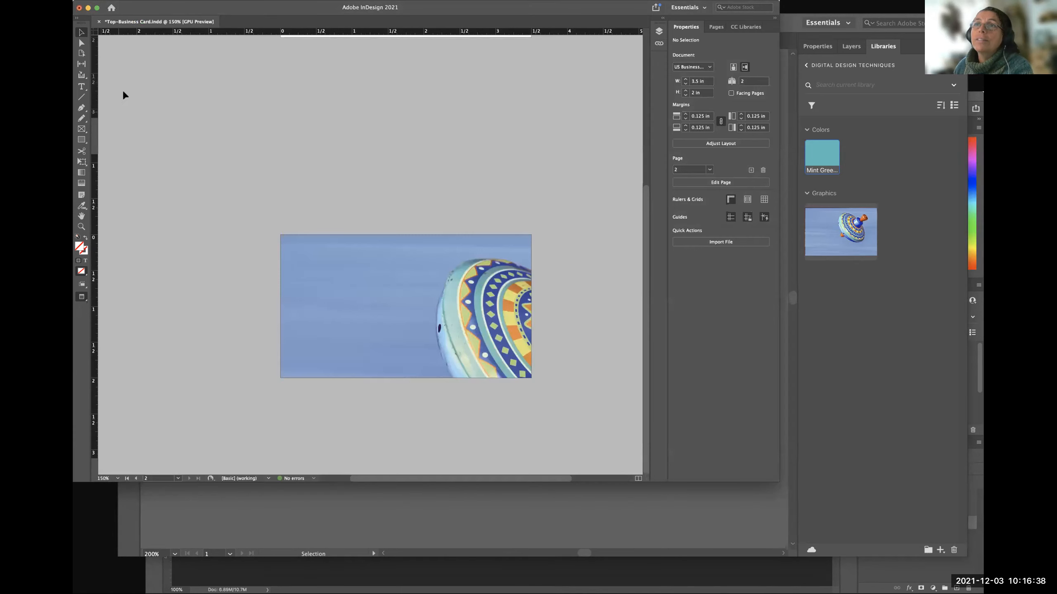
# Place the TopToys Logo Illustrator file at its original size near the upper-left corner of the business card's second page.
pyautogui.click(134, 5)
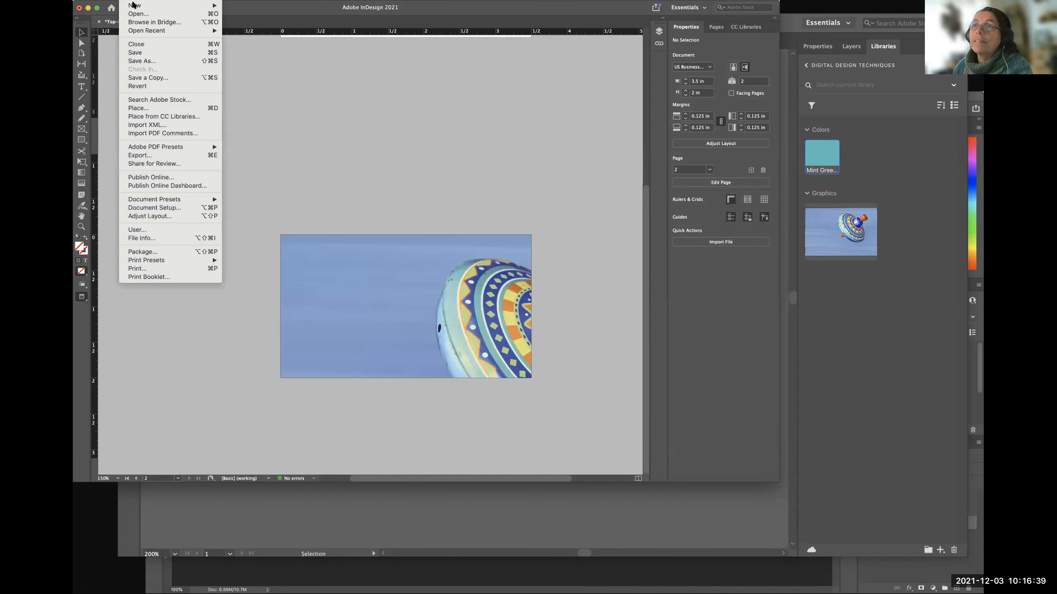
pyautogui.click(137, 108)
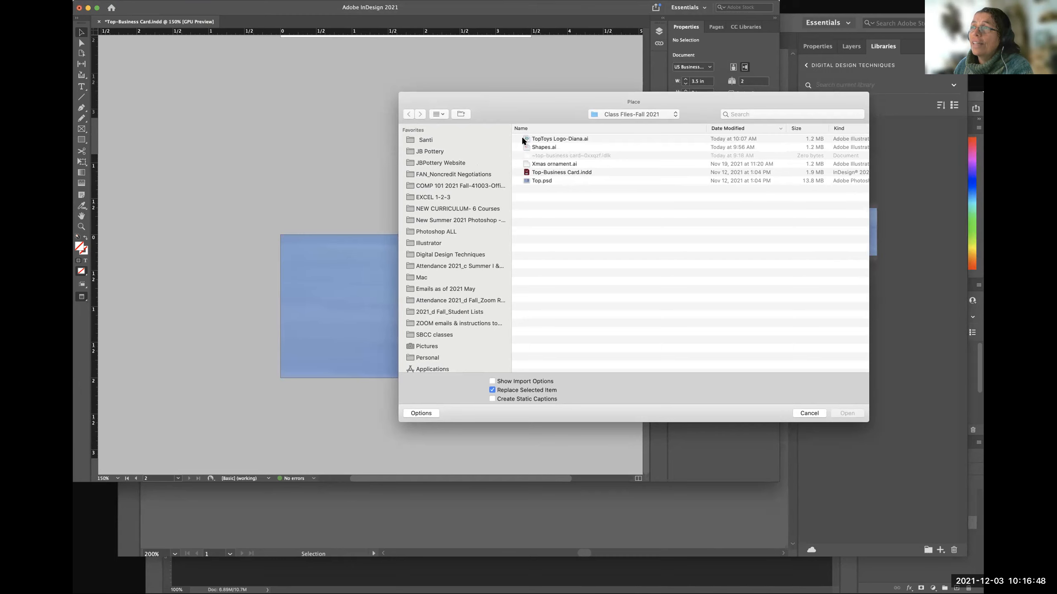
pyautogui.click(550, 148)
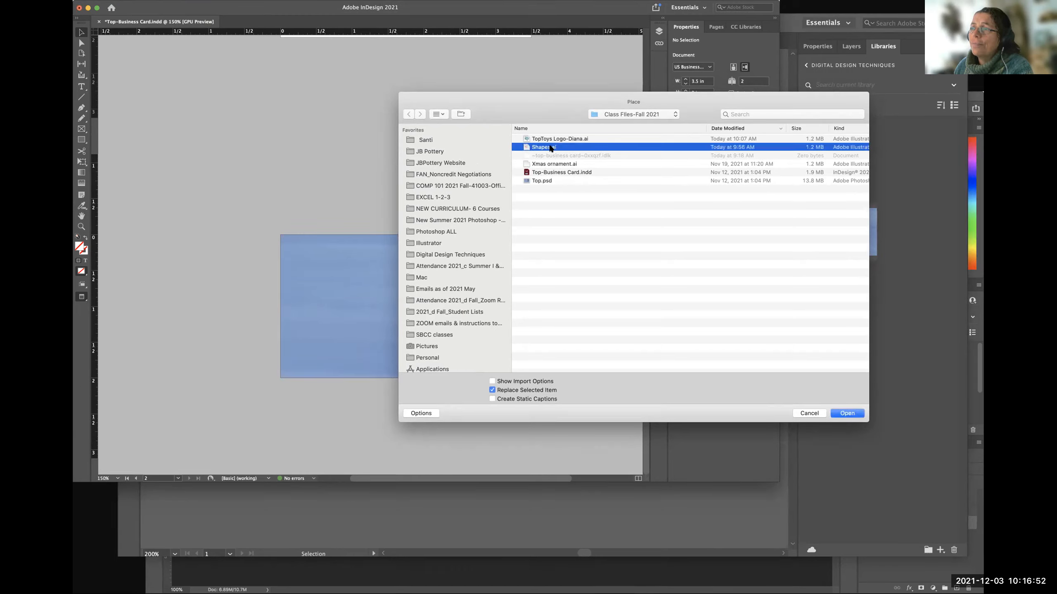
pyautogui.click(546, 141)
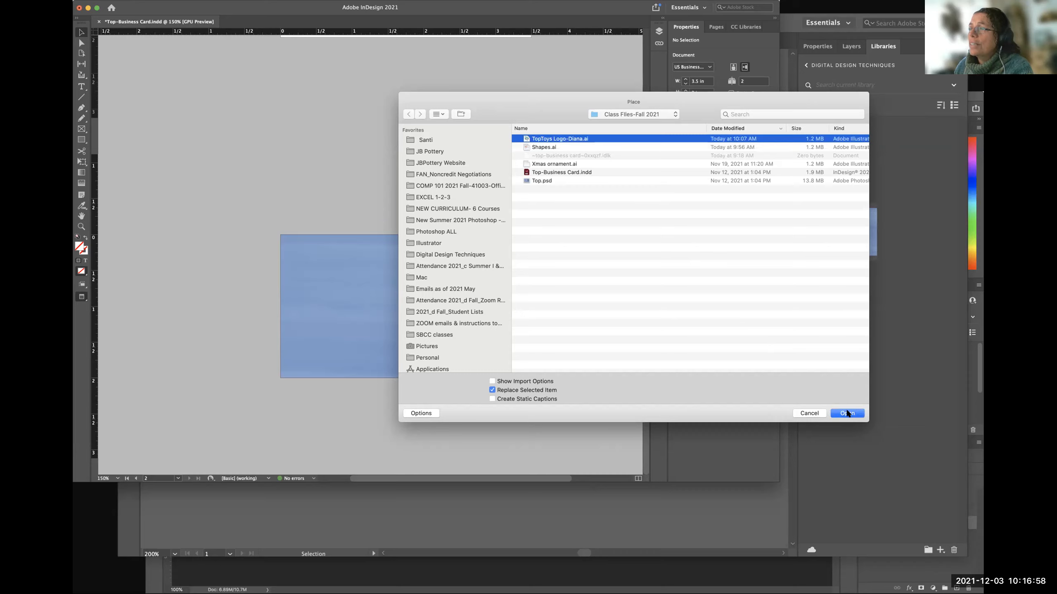
pyautogui.click(847, 414)
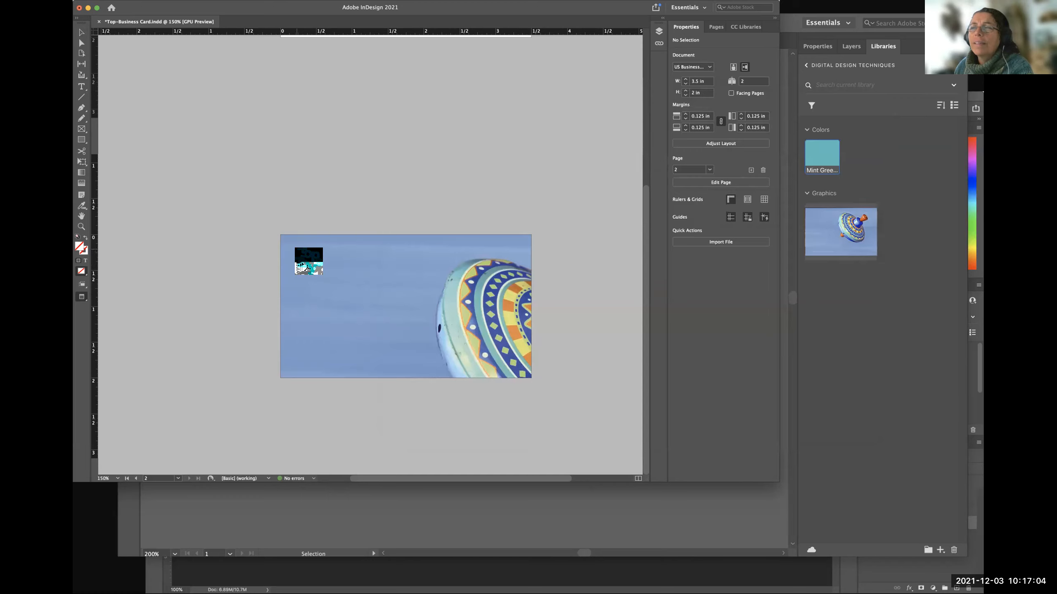
pyautogui.click(297, 249)
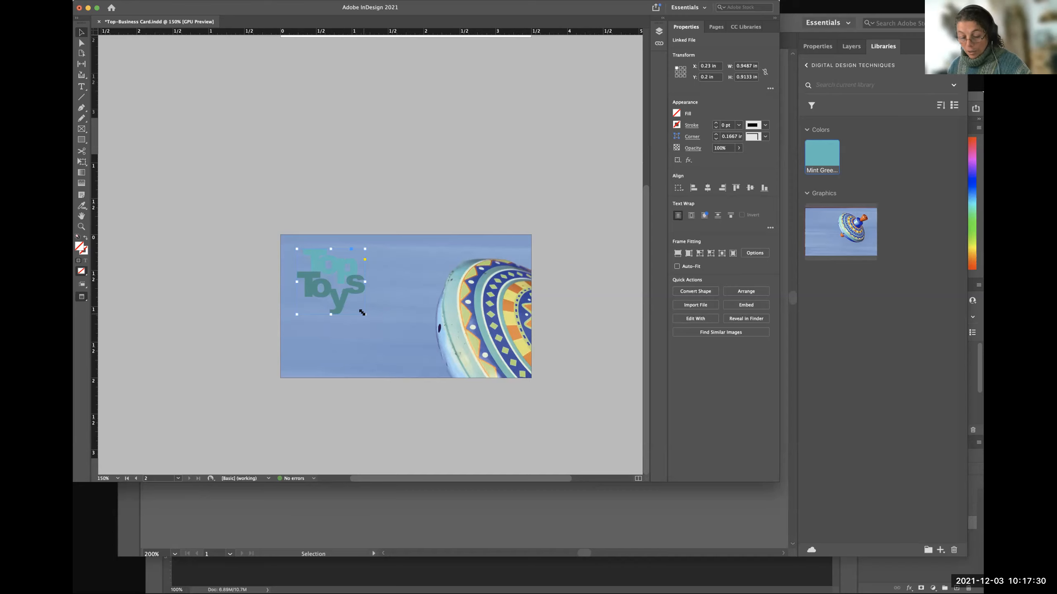
# Try resizing the placed logo's frame from its lower-right corner, and undo the resize.
pyautogui.moveTo(362, 312); pyautogui.dragTo(404, 348)
pyautogui.press('super+z')
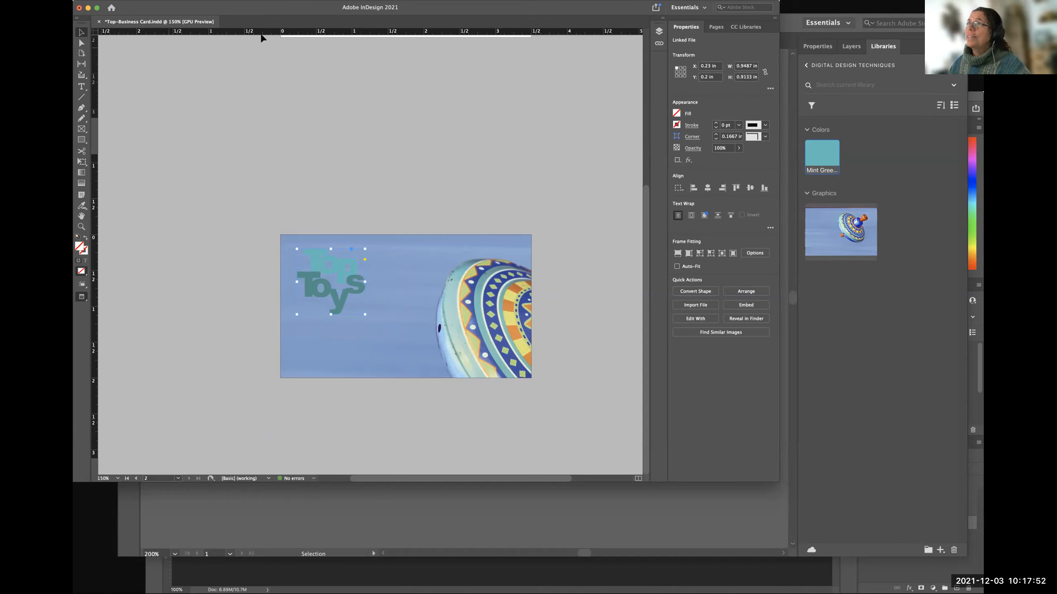
pyautogui.moveTo(448, 7); pyautogui.dragTo(445, 20)
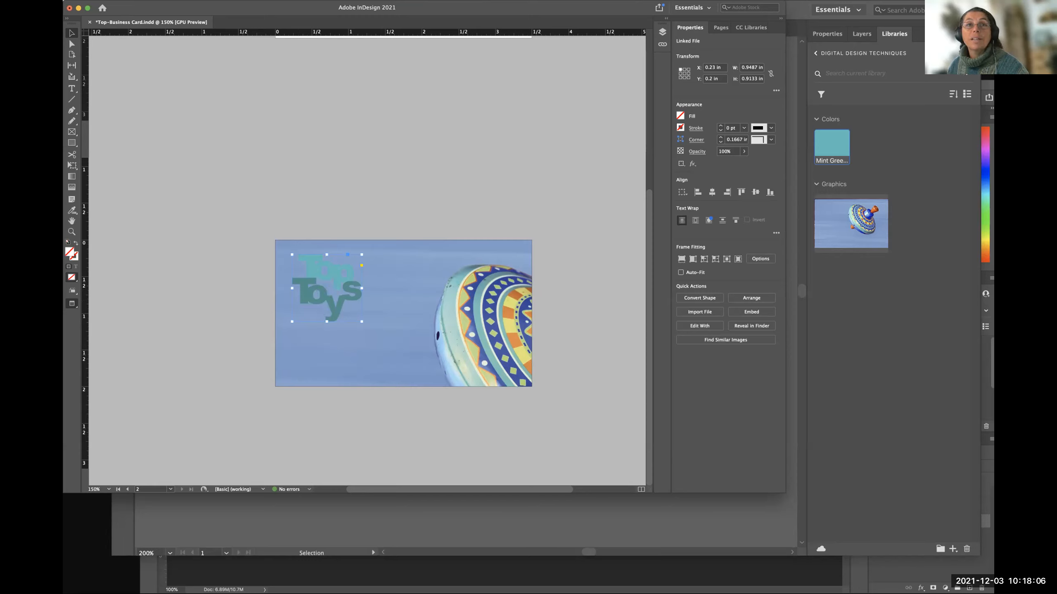
pyautogui.press('super+Tab')
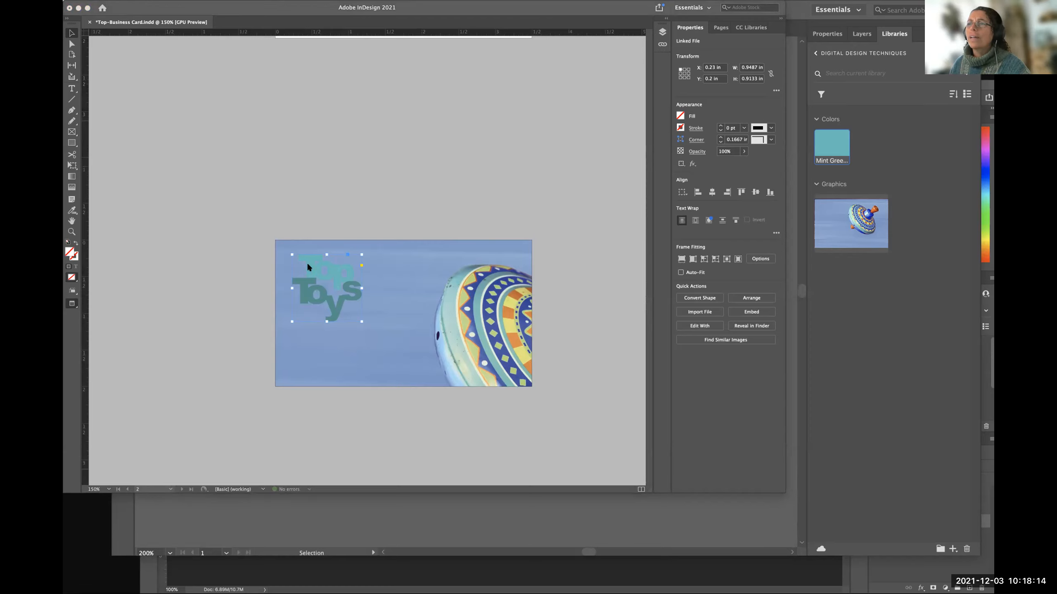
# Delete the placed Top Toys logo from the business card's second page.
pyautogui.click(327, 269)
pyautogui.press('Delete')
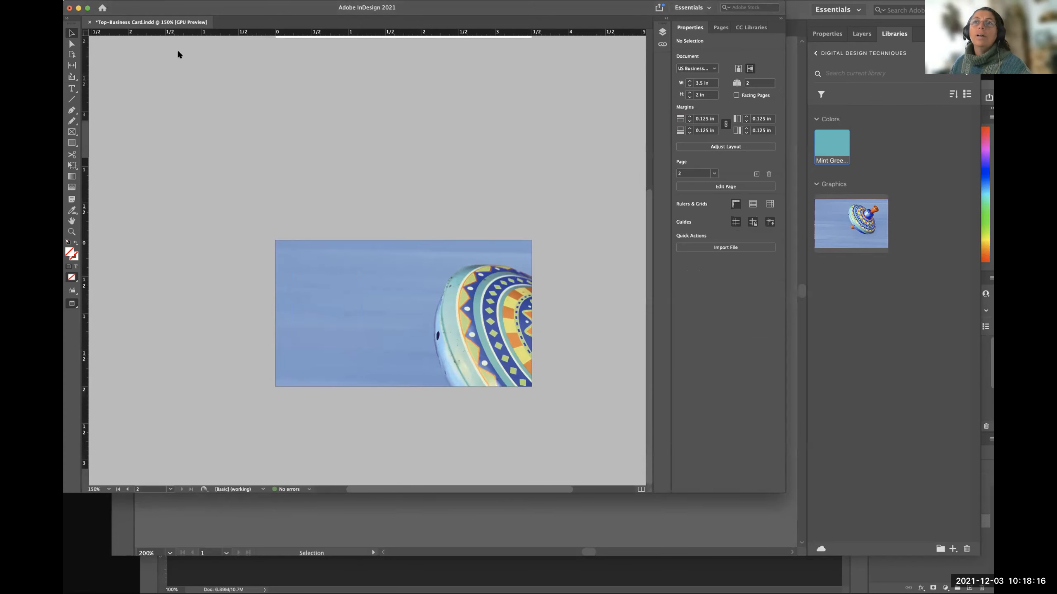
pyautogui.moveTo(141, 10); pyautogui.dragTo(140, 0)
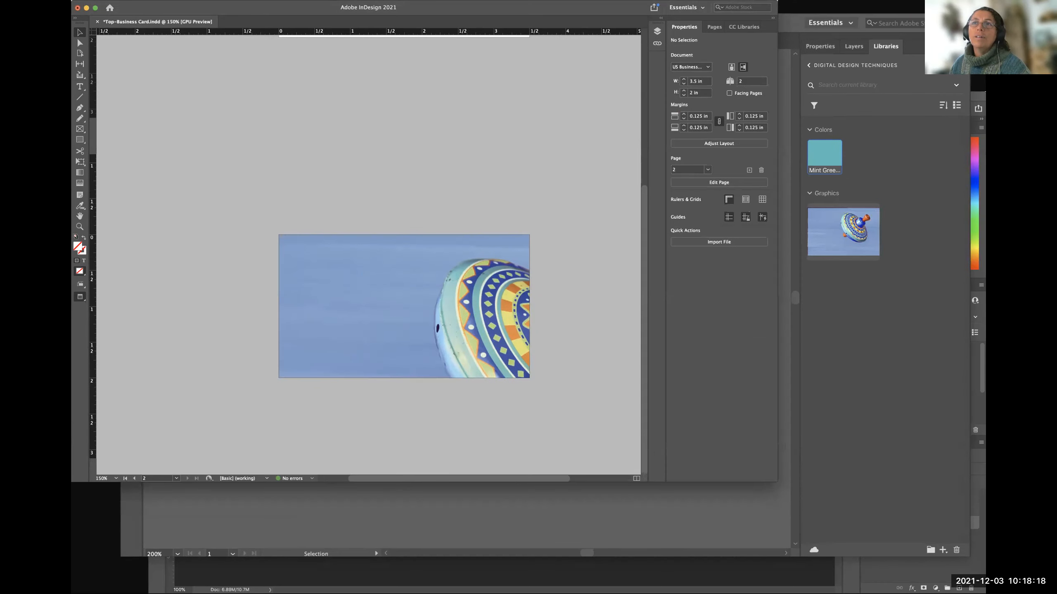
# Start placing a file and browse through Digital Design Techniques to the Class Files-Fall 2021 folder.
pyautogui.click(123, 0)
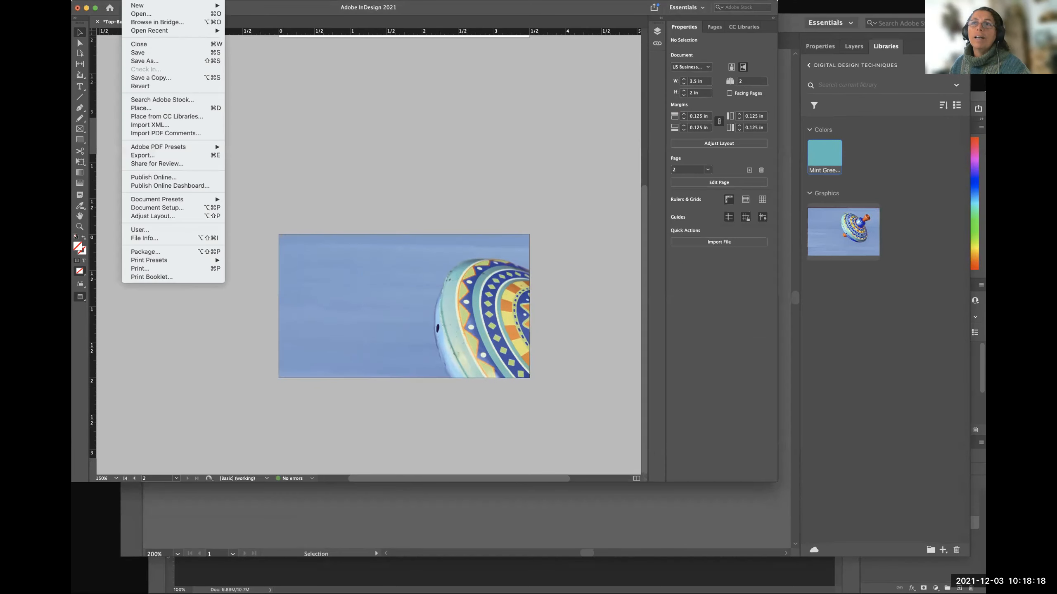
pyautogui.click(163, 109)
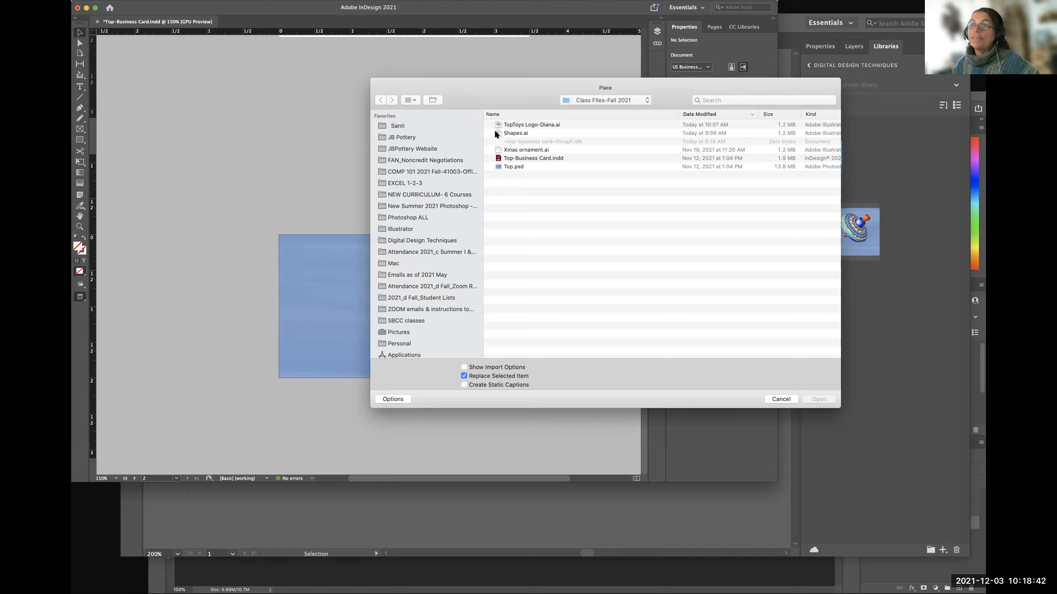
pyautogui.click(582, 100)
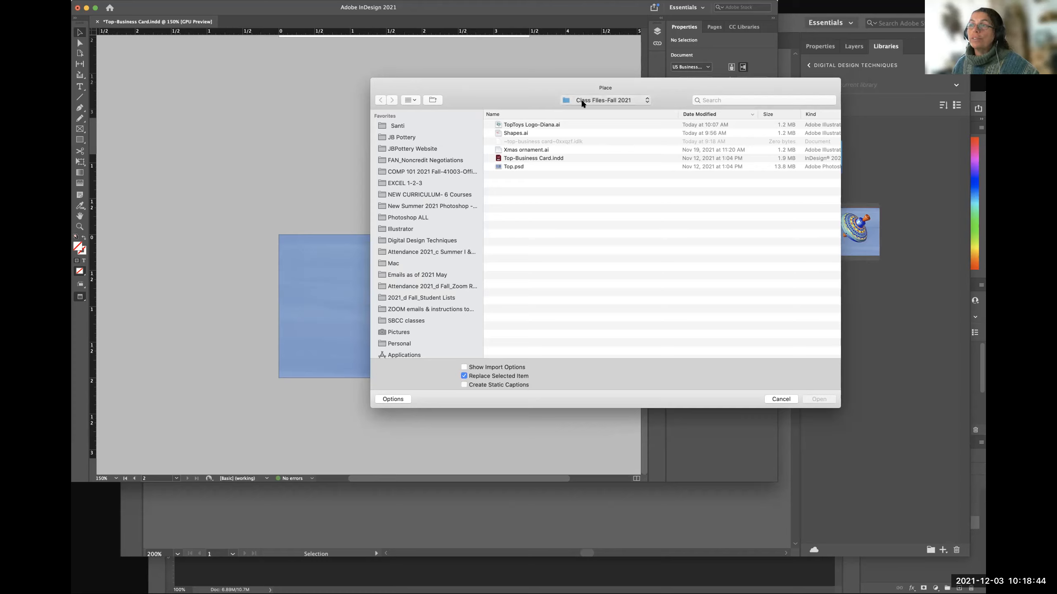
pyautogui.click(581, 108)
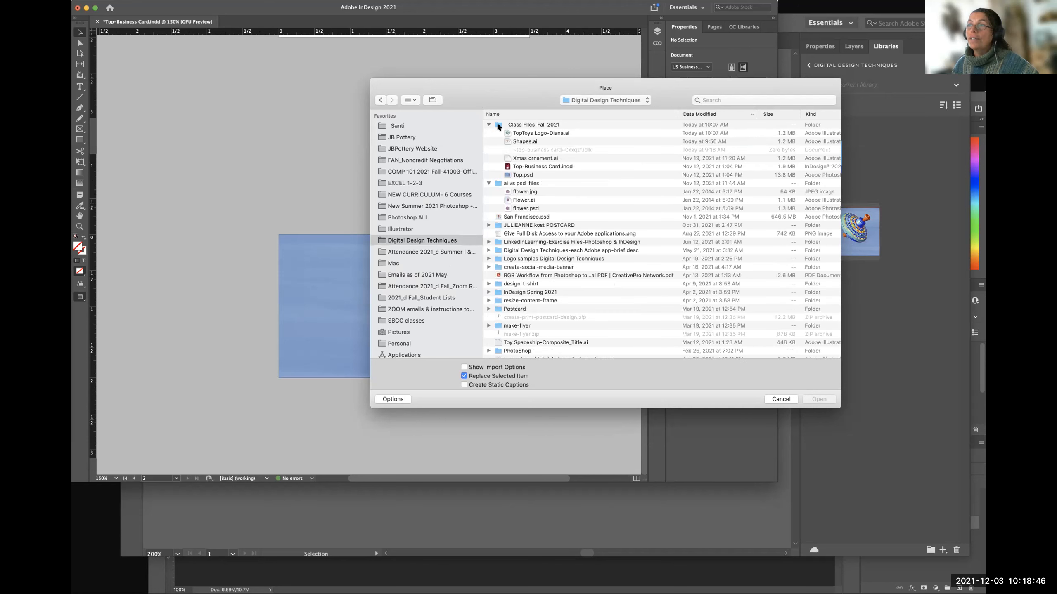
pyautogui.doubleClick(498, 126)
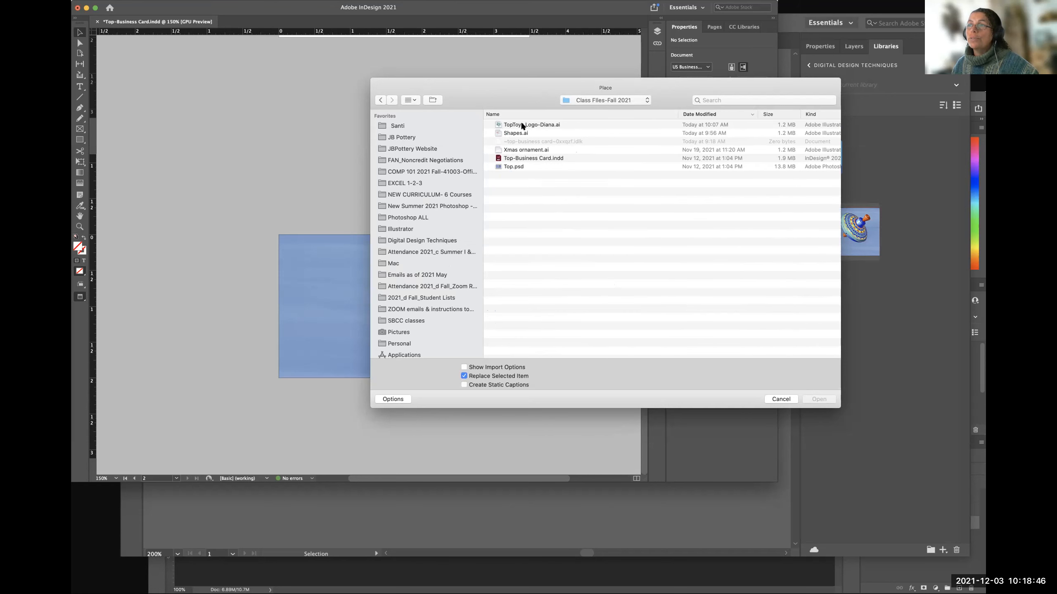
# Place the TopToys logo scaled to about 1.65 × 1.59 in beside the spinning top, and delete it.
pyautogui.click(497, 125)
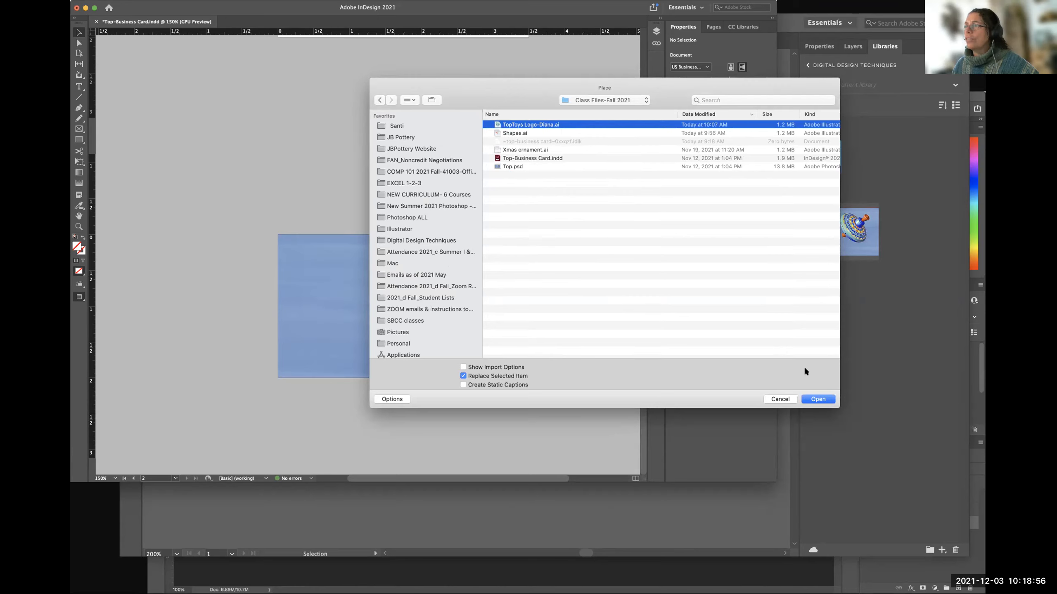
pyautogui.click(815, 399)
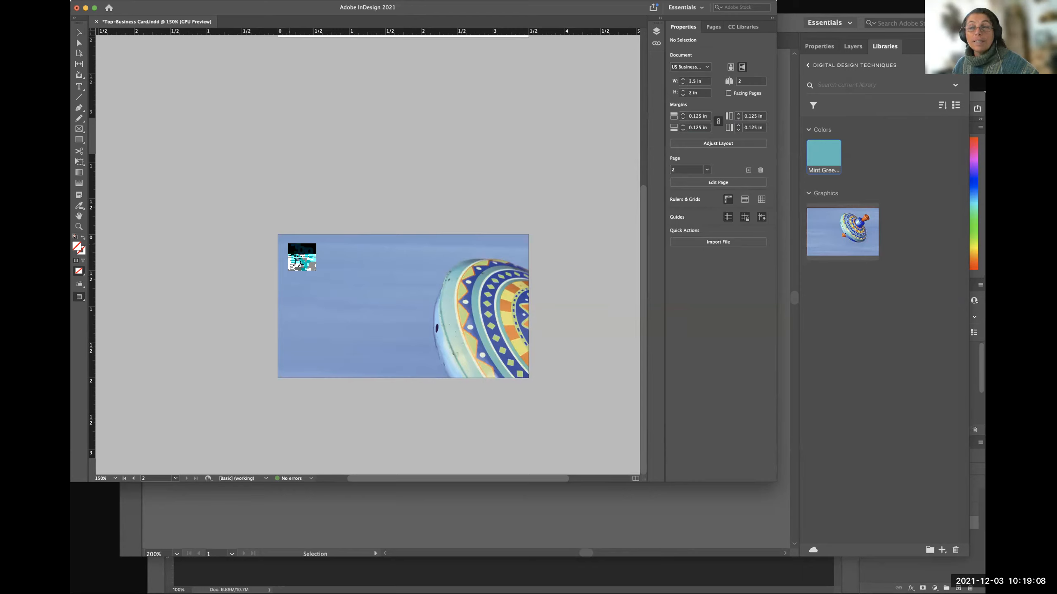
pyautogui.moveTo(300, 262); pyautogui.dragTo(408, 353)
pyautogui.moveTo(408, 353); pyautogui.dragTo(410, 360)
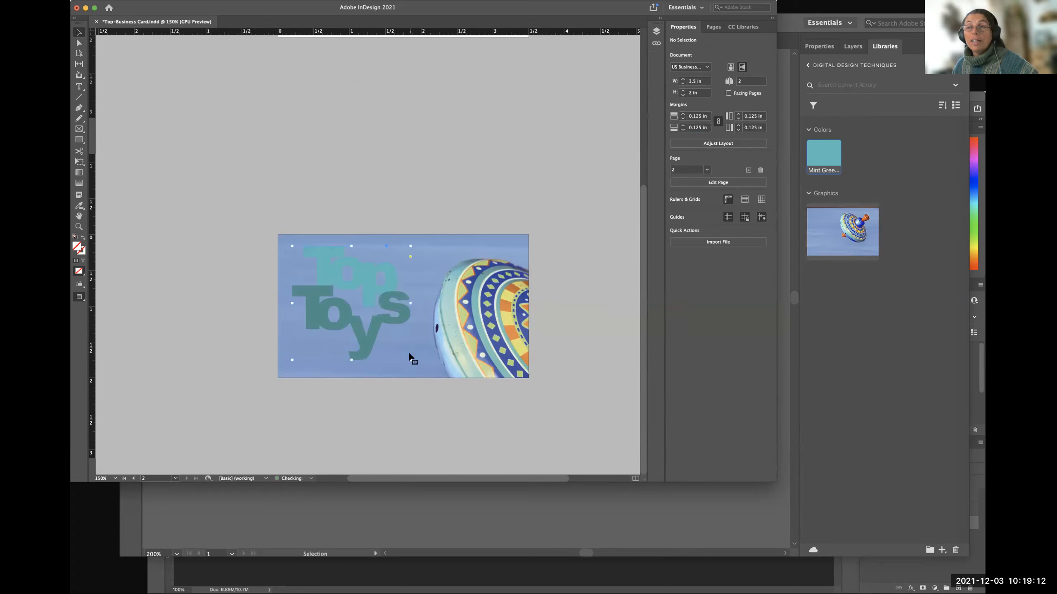
pyautogui.press('BackSpace')
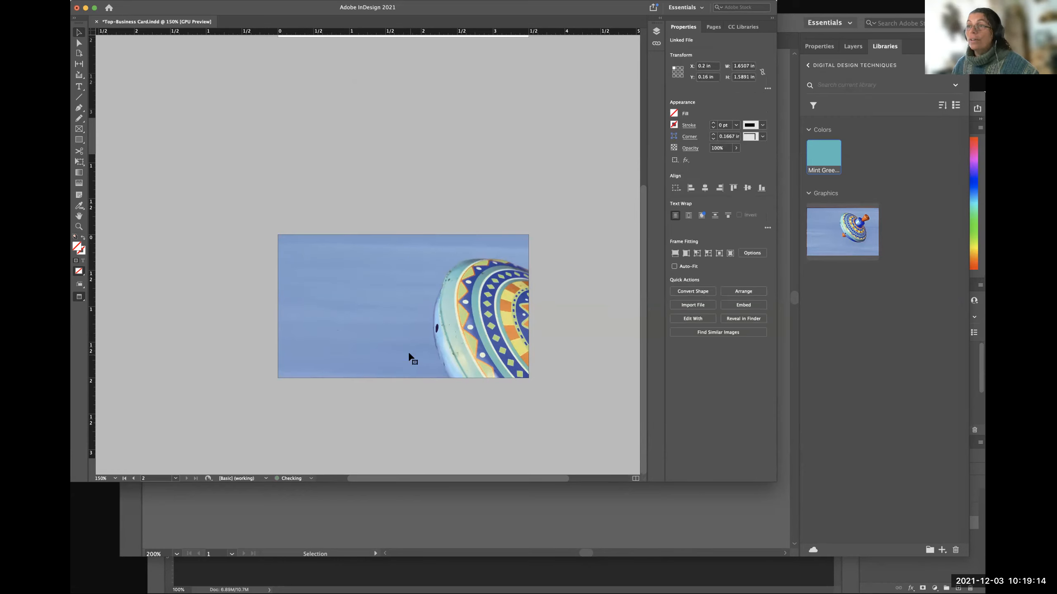
# Place the TopToys logo scaled to about 0.15 × 0.15 in at the card's upper-left margin corner, and delete it.
pyautogui.click(126, 2)
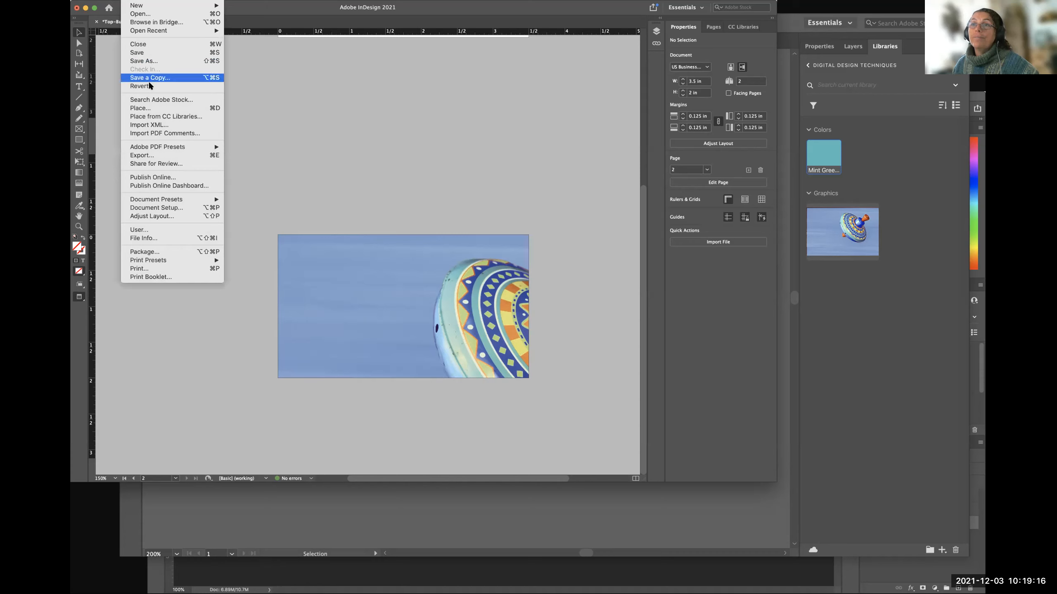
pyautogui.click(140, 108)
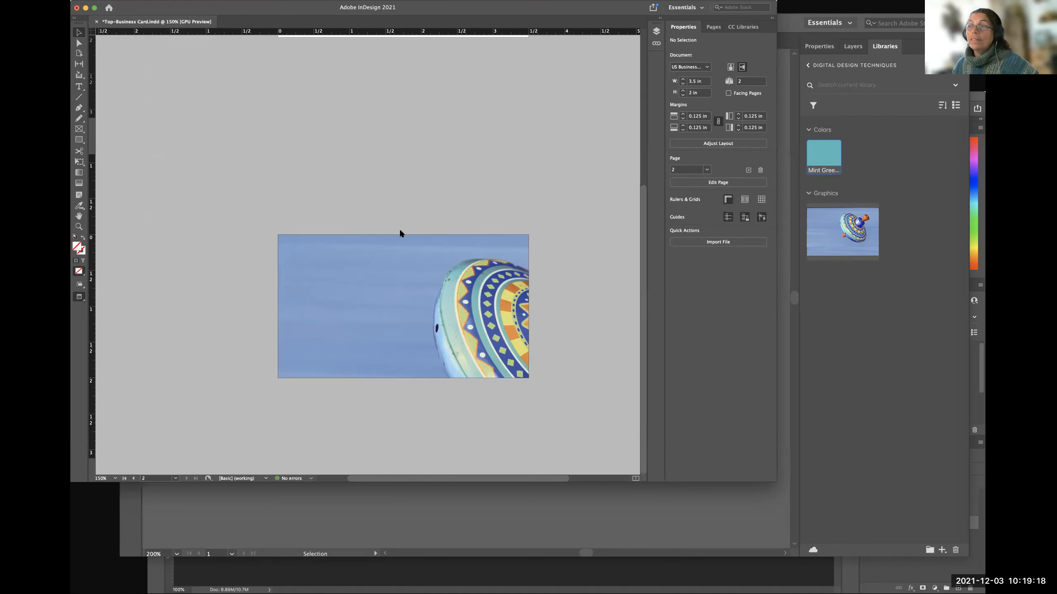
pyautogui.click(537, 123)
pyautogui.click(844, 395)
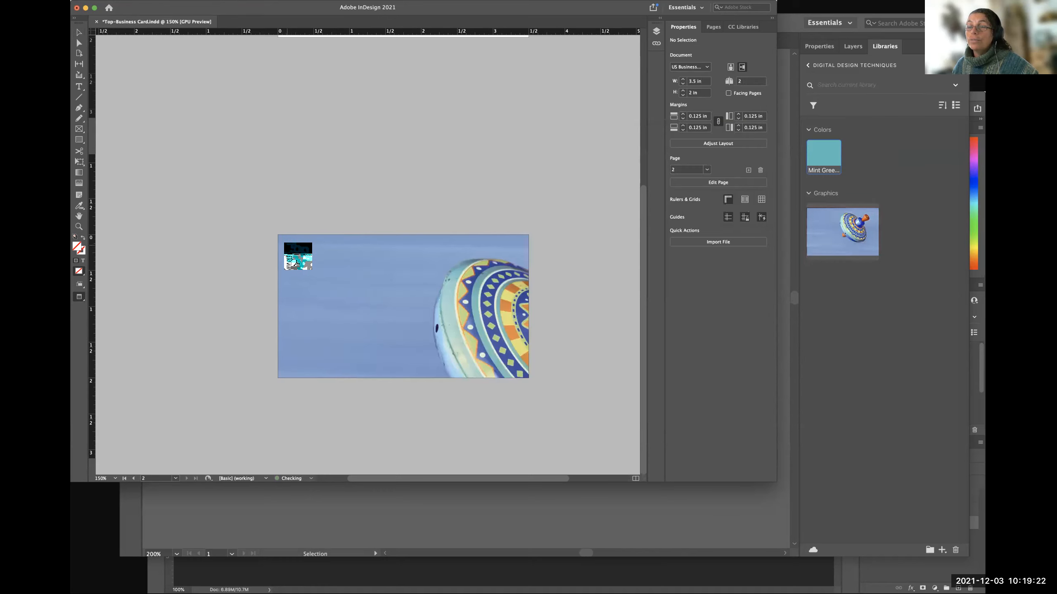
pyautogui.moveTo(287, 244); pyautogui.dragTo(298, 255)
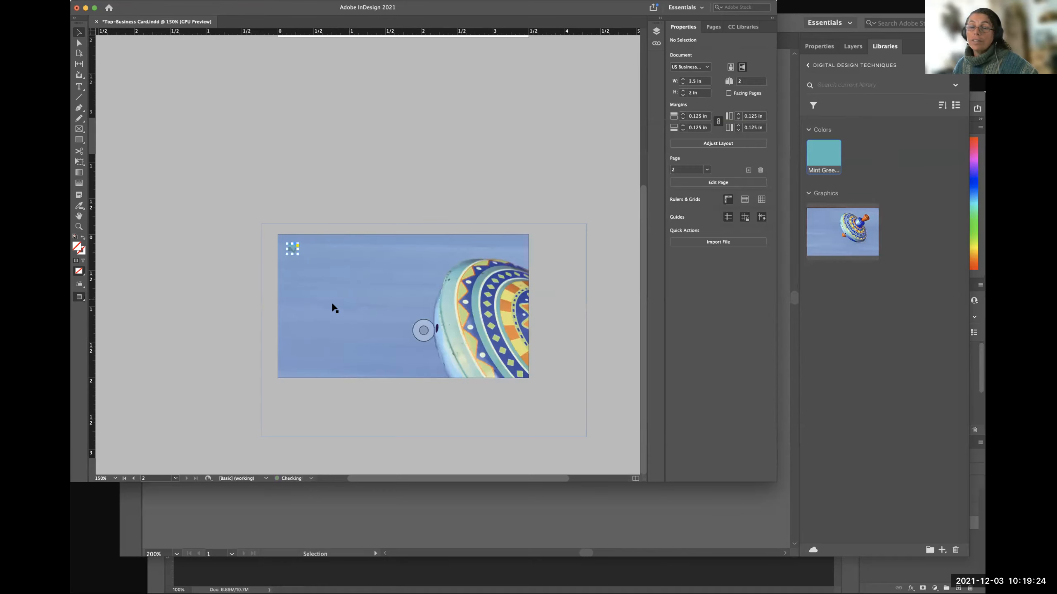
pyautogui.click(293, 249)
pyautogui.press('Delete')
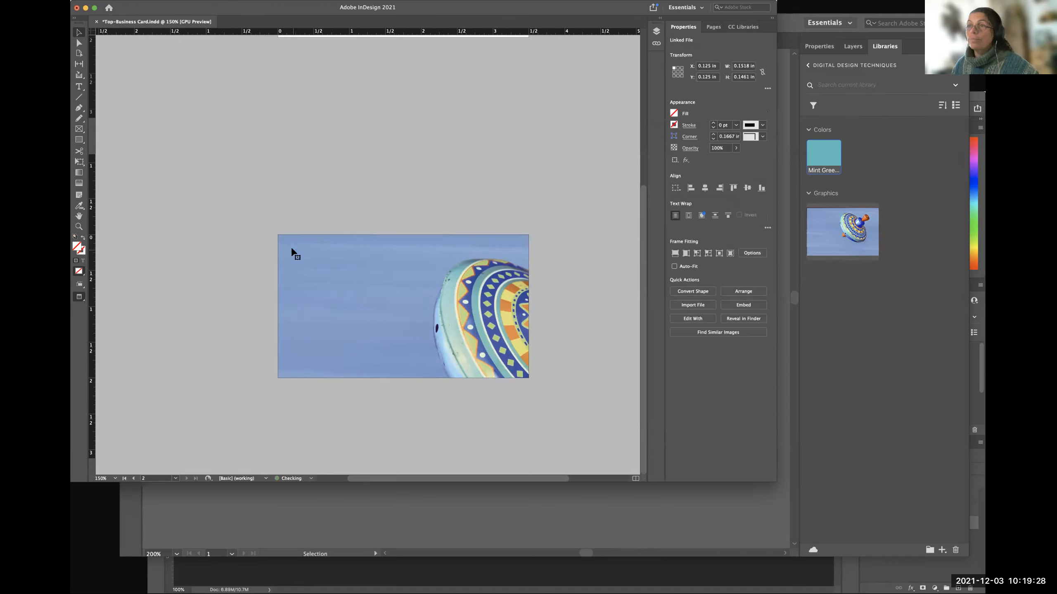
# Place the TopToys logo at its original size, about 0.95 × 0.91 in, near the card's upper-left corner, and deselect it.
pyautogui.click(131, 2)
pyautogui.click(157, 107)
pyautogui.click(551, 120)
pyautogui.click(838, 395)
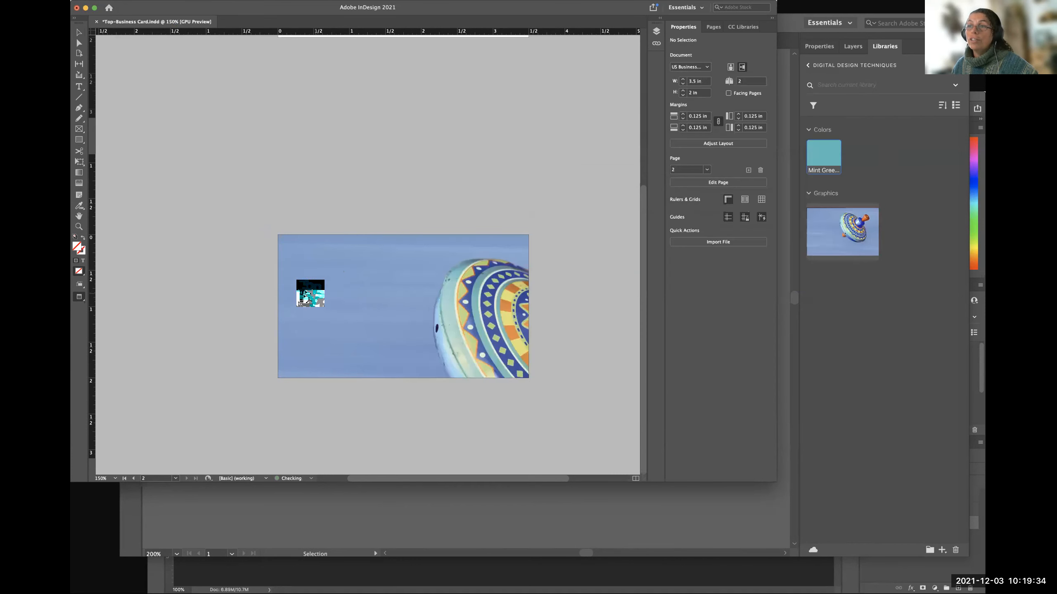
pyautogui.click(298, 252)
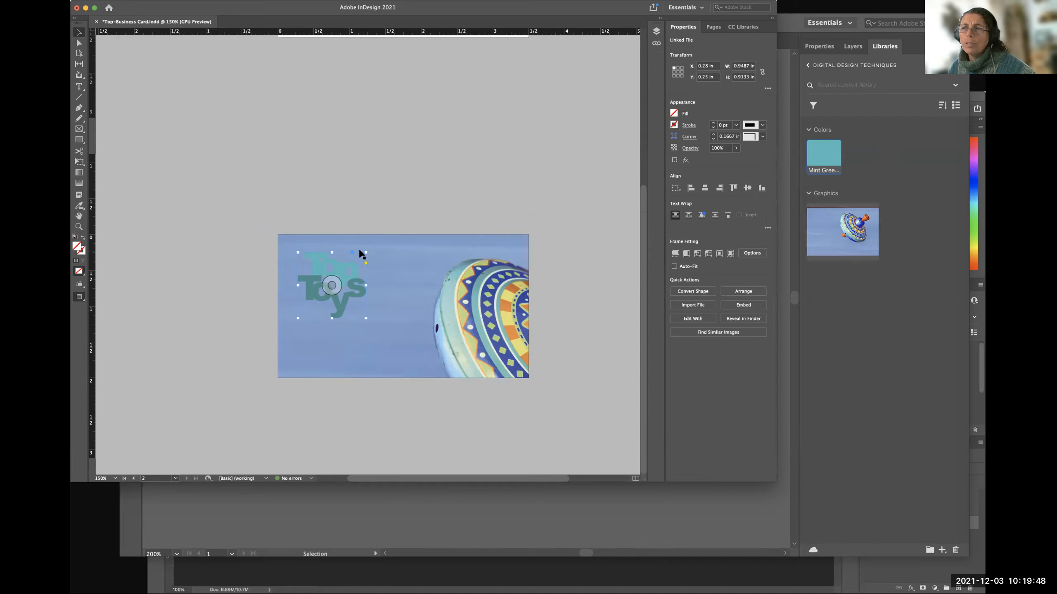
pyautogui.click(237, 297)
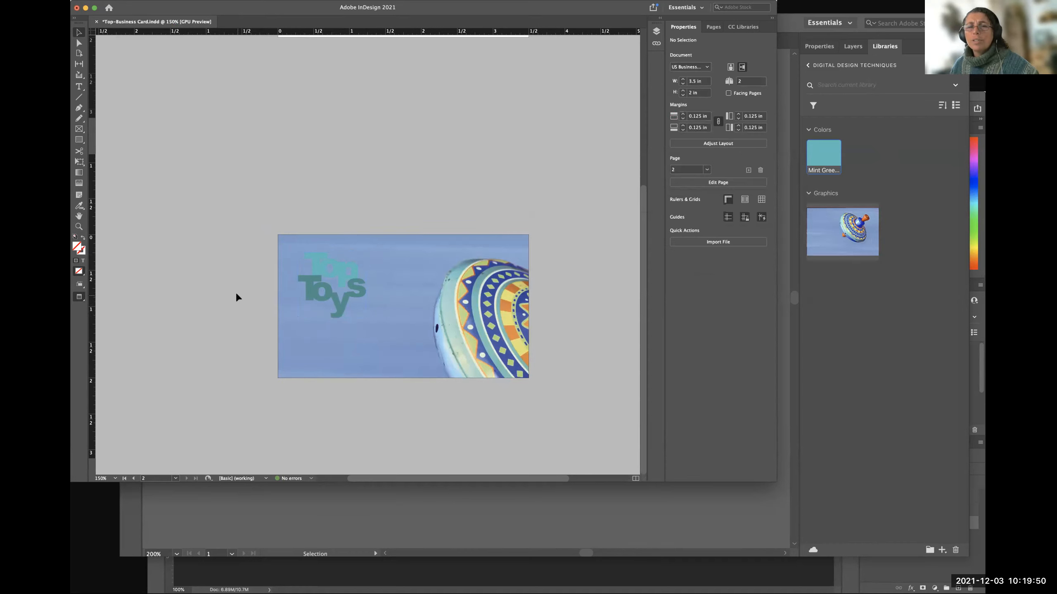
pyautogui.click(331, 292)
pyautogui.click(235, 268)
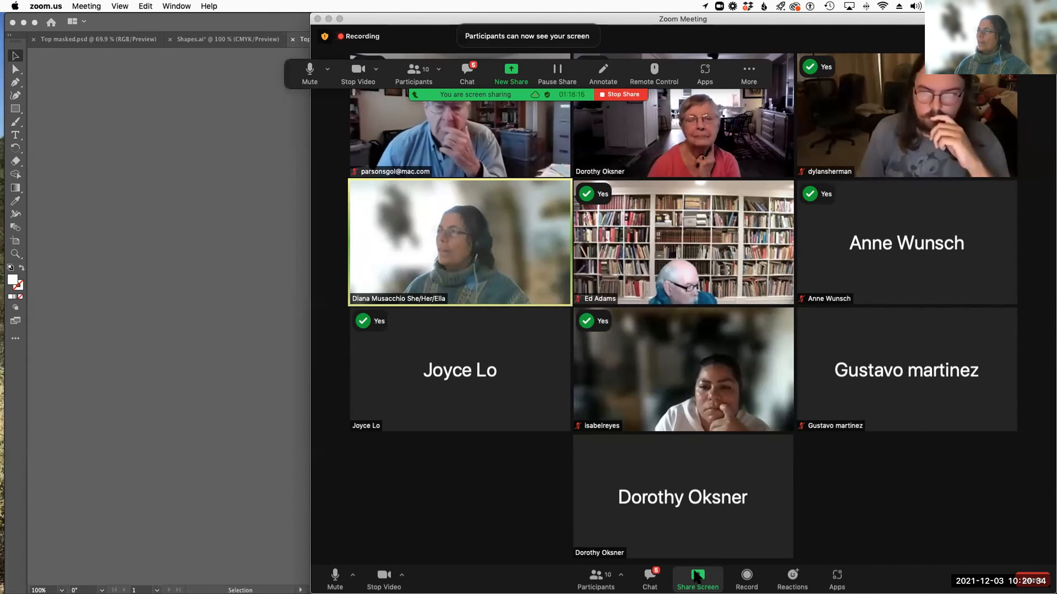
# Share the Adobe Illustrator and InDesign windows together in the Zoom meeting.
pyautogui.click(696, 576)
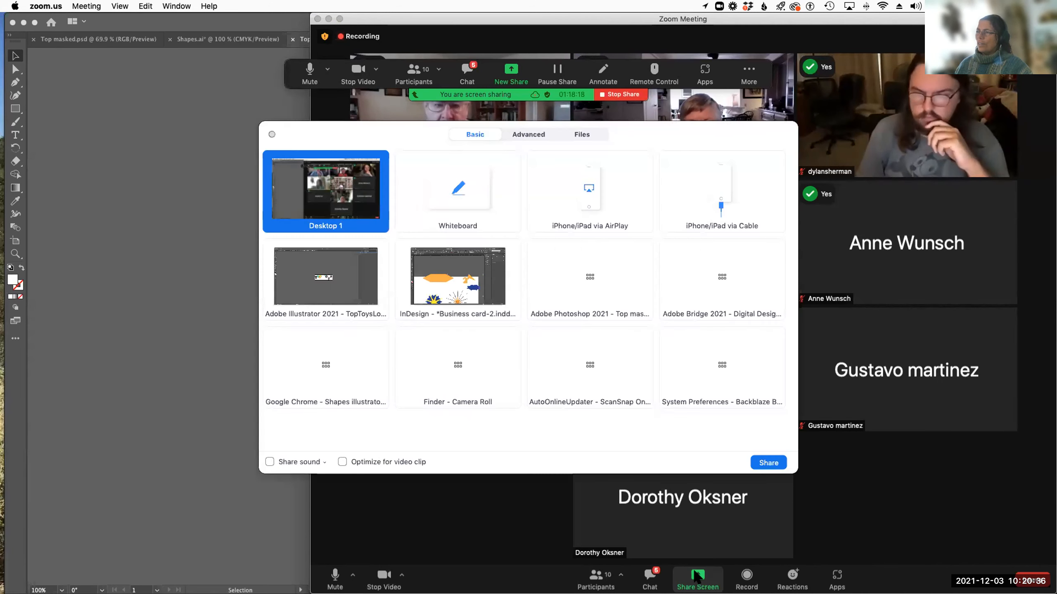
pyautogui.click(334, 291)
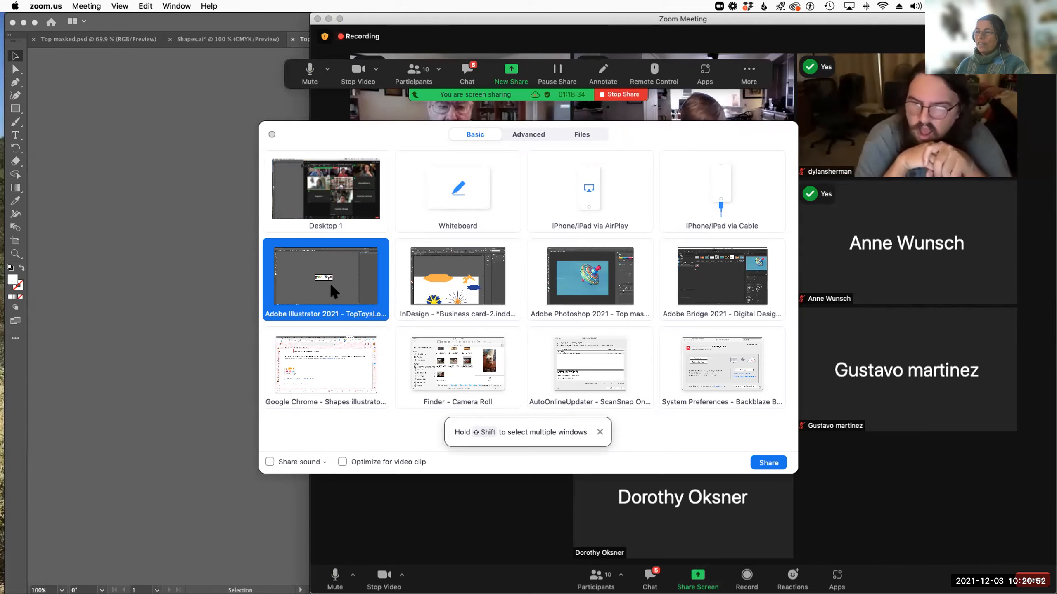
pyautogui.press('shift')
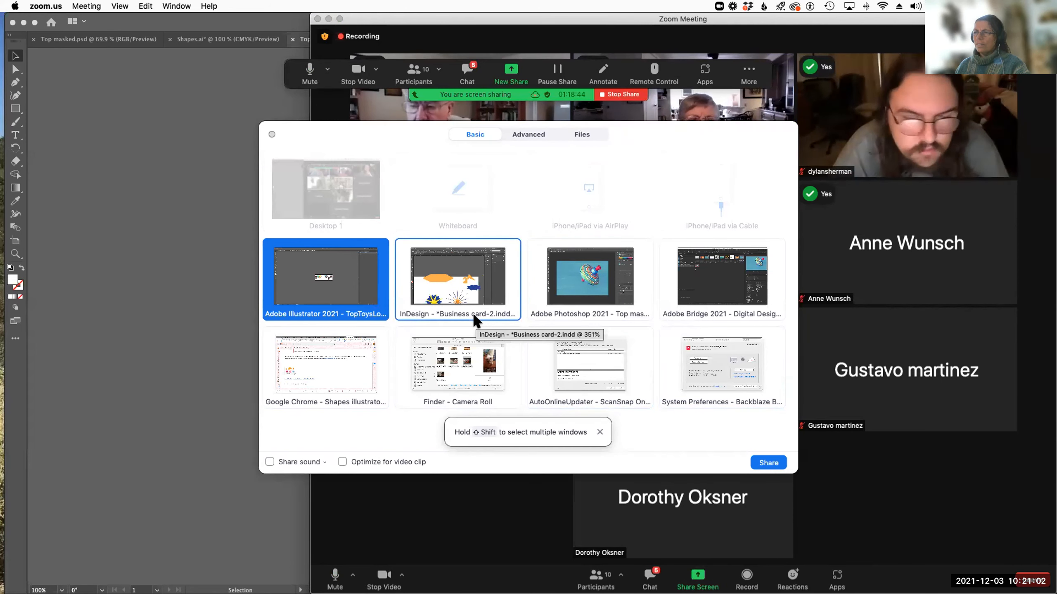
pyautogui.keyDown('shift'); pyautogui.click(452, 293); pyautogui.keyUp('shift')
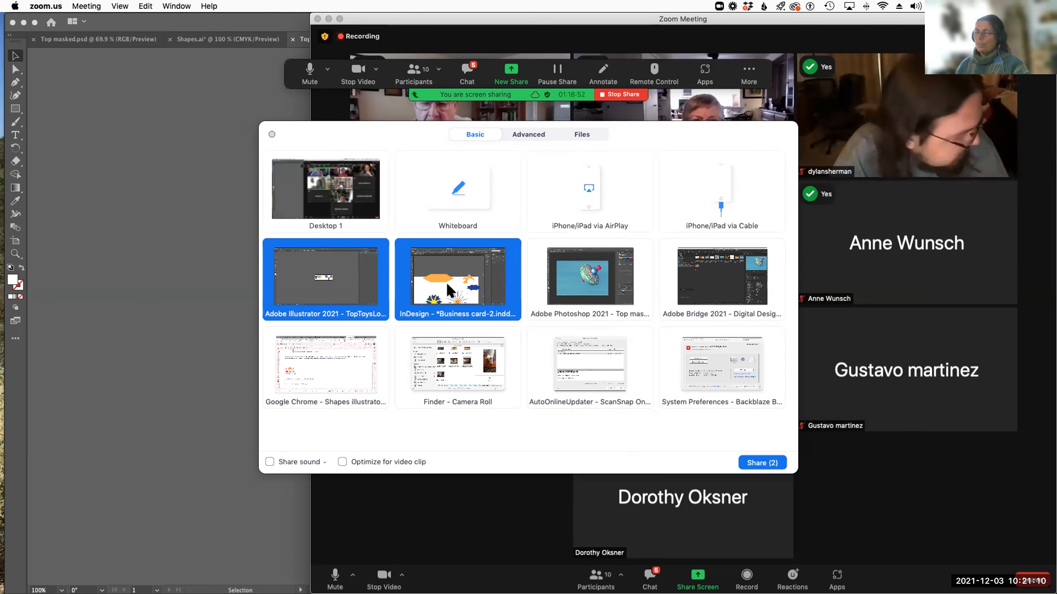
pyautogui.click(761, 463)
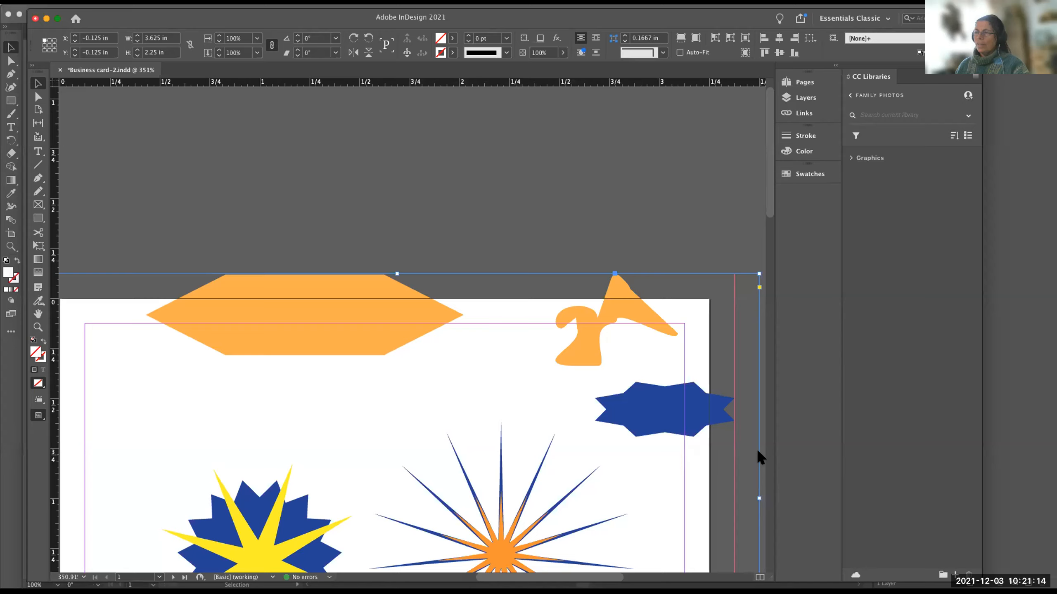
# Examine both pages of the business card document and the placed shapes covering the first page.
pyautogui.scroll(-3, 472, 462)
pyautogui.scroll(-10, 470, 462)
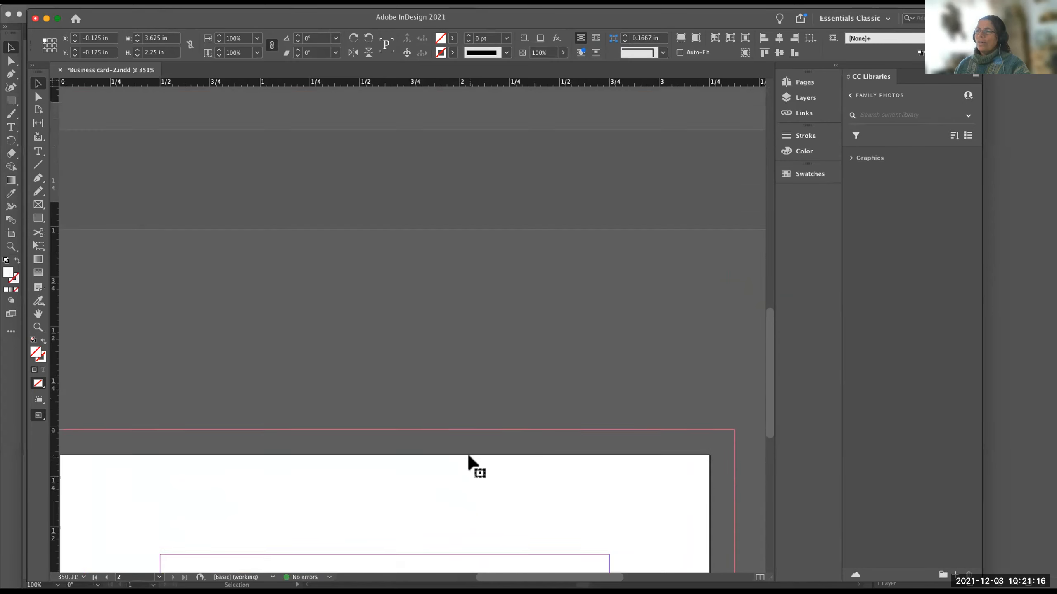
pyautogui.scroll(10, 261, 144)
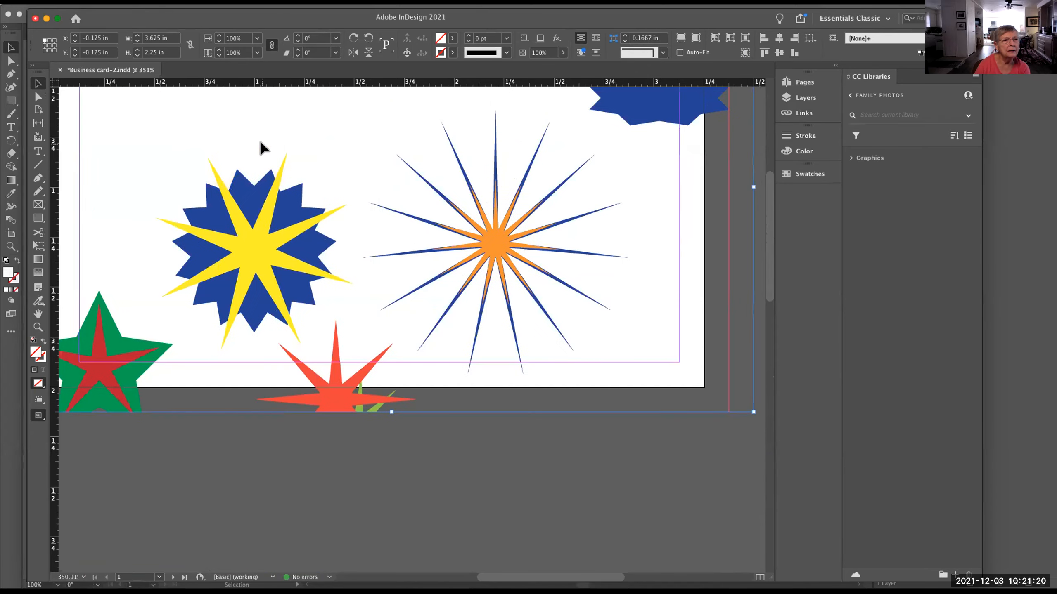
pyautogui.scroll(4, 260, 146)
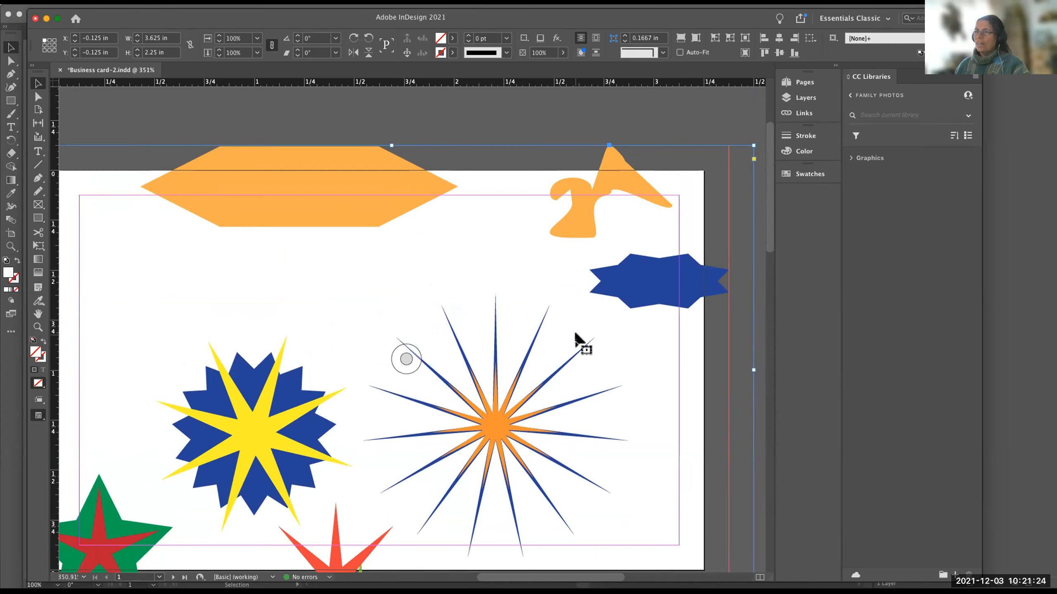
pyautogui.scroll(-6, 384, 329)
pyautogui.scroll(4, 384, 329)
pyautogui.scroll(1, 383, 329)
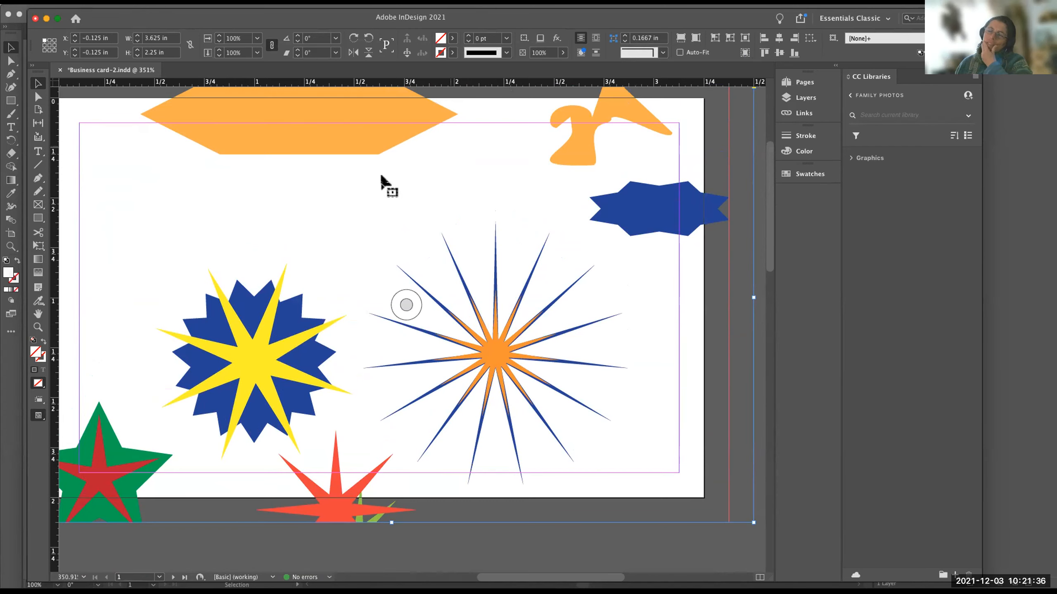
pyautogui.scroll(1, 313, 208)
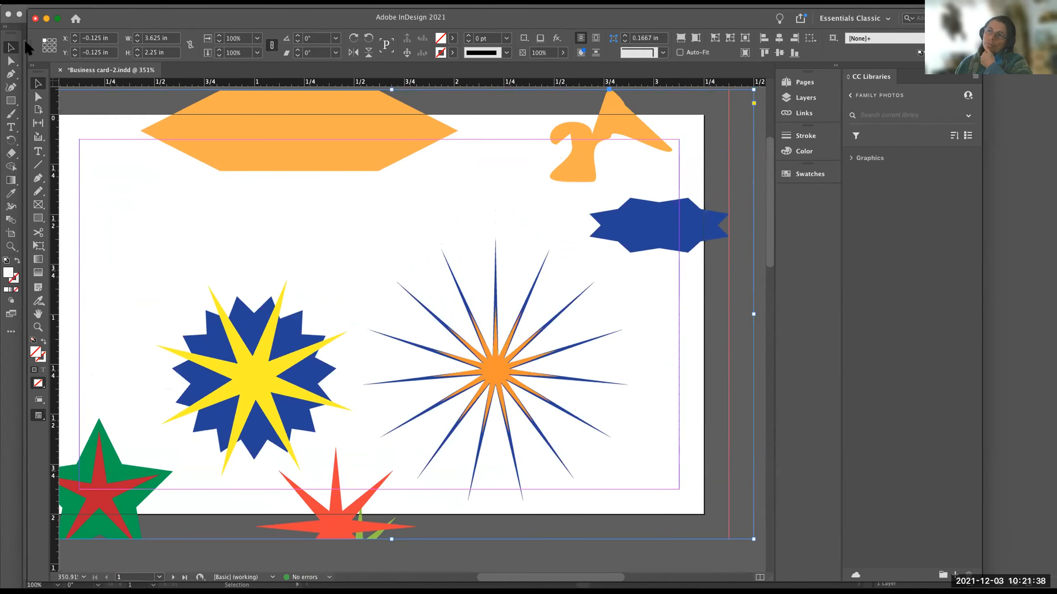
# Close the business card document without saving its changes, and reopen Business card-2.indd from the recent files.
pyautogui.click(406, 314)
pyautogui.click(72, 2)
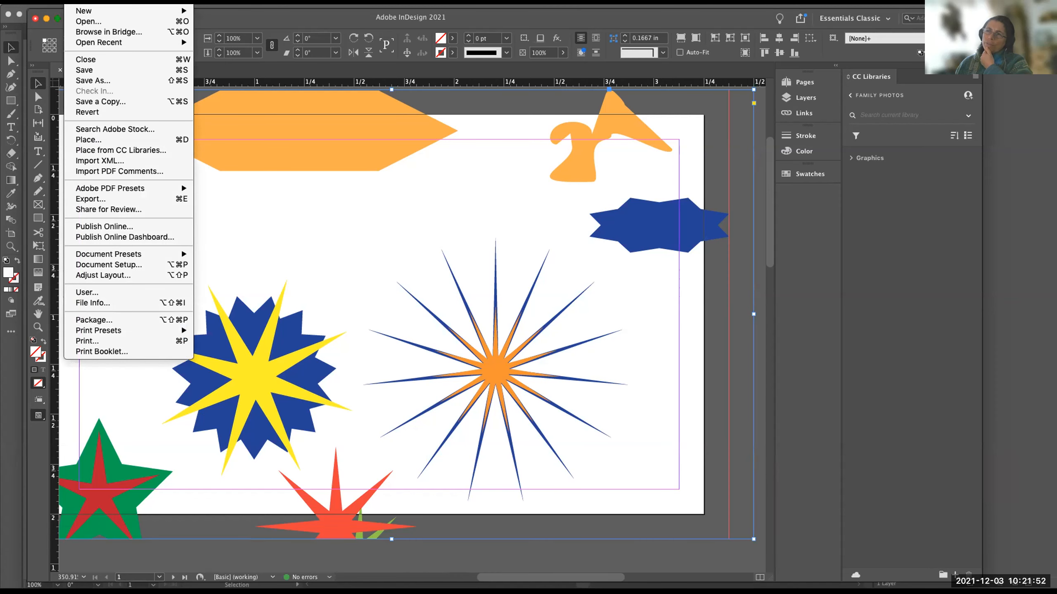
pyautogui.click(406, 314)
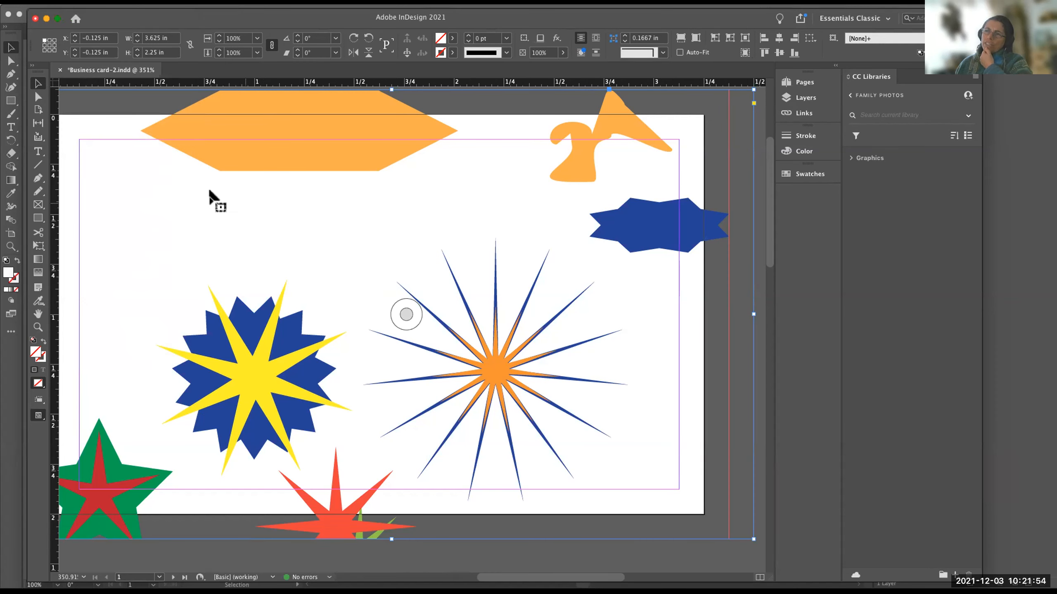
pyautogui.hscroll(1, 187, 188)
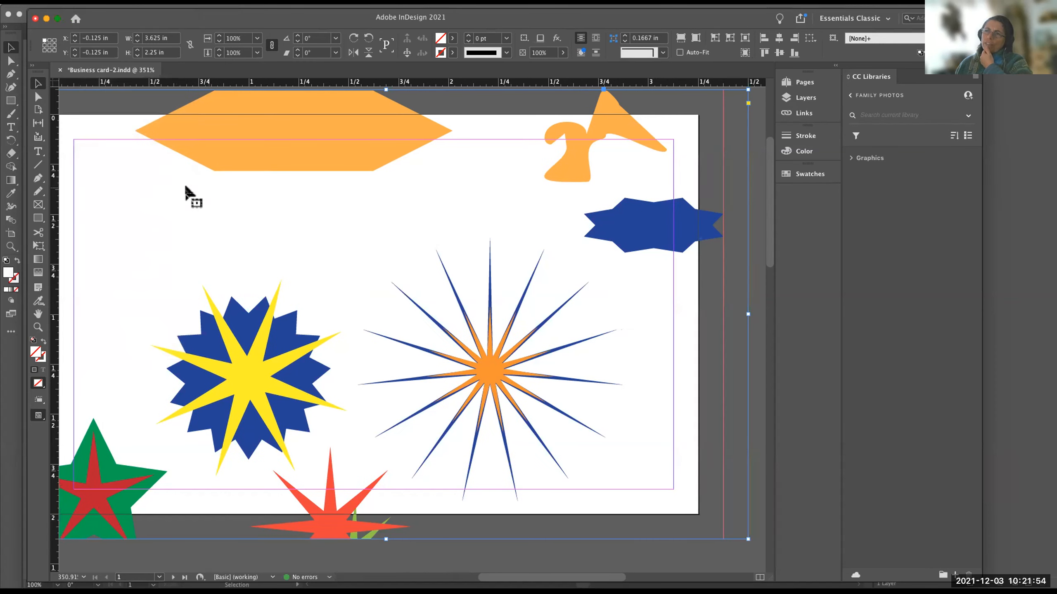
pyautogui.click(60, 70)
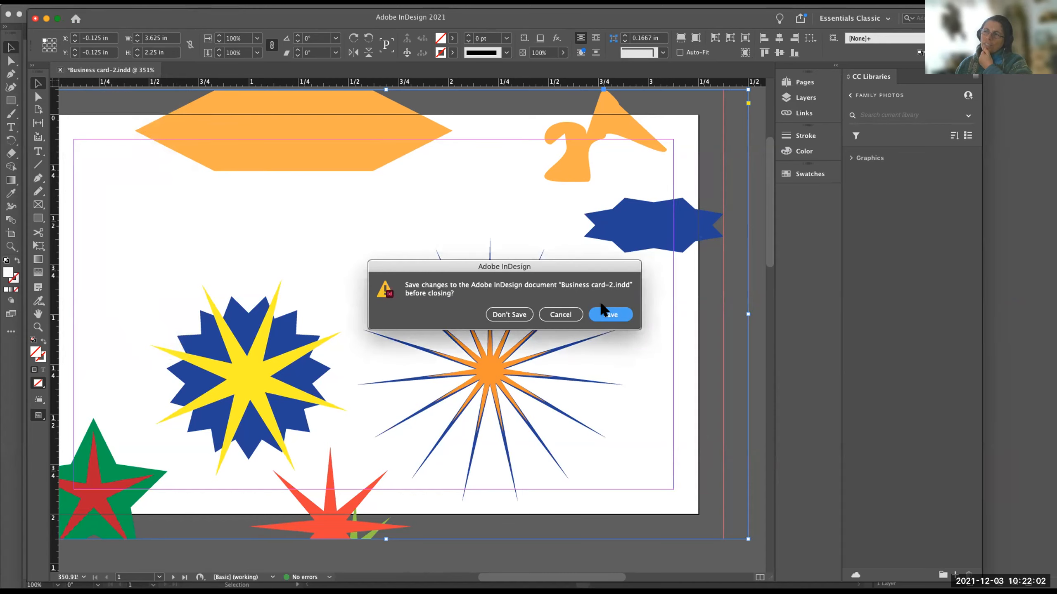
pyautogui.click(509, 314)
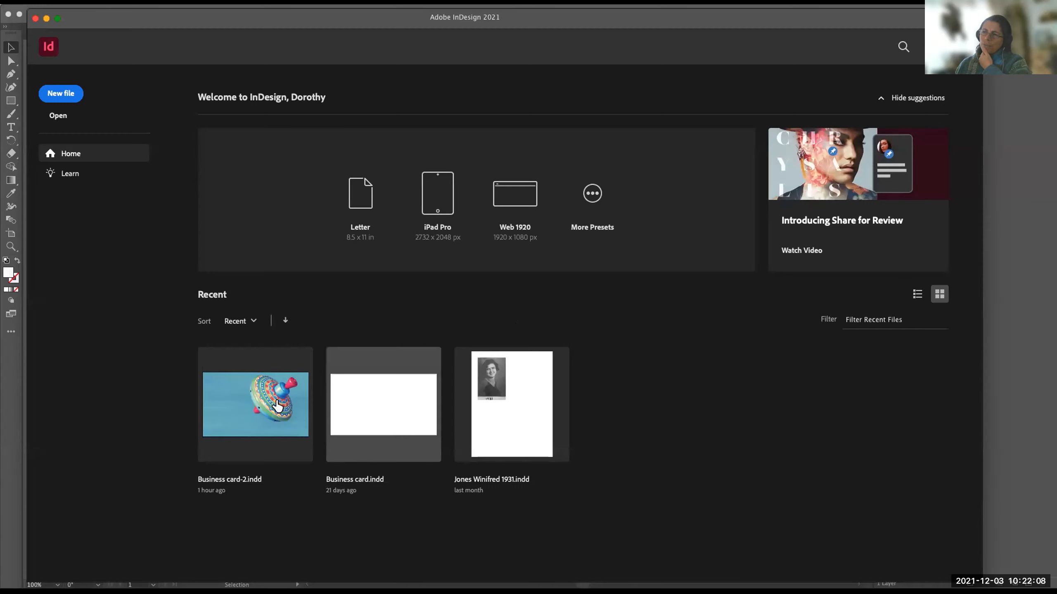
pyautogui.click(231, 418)
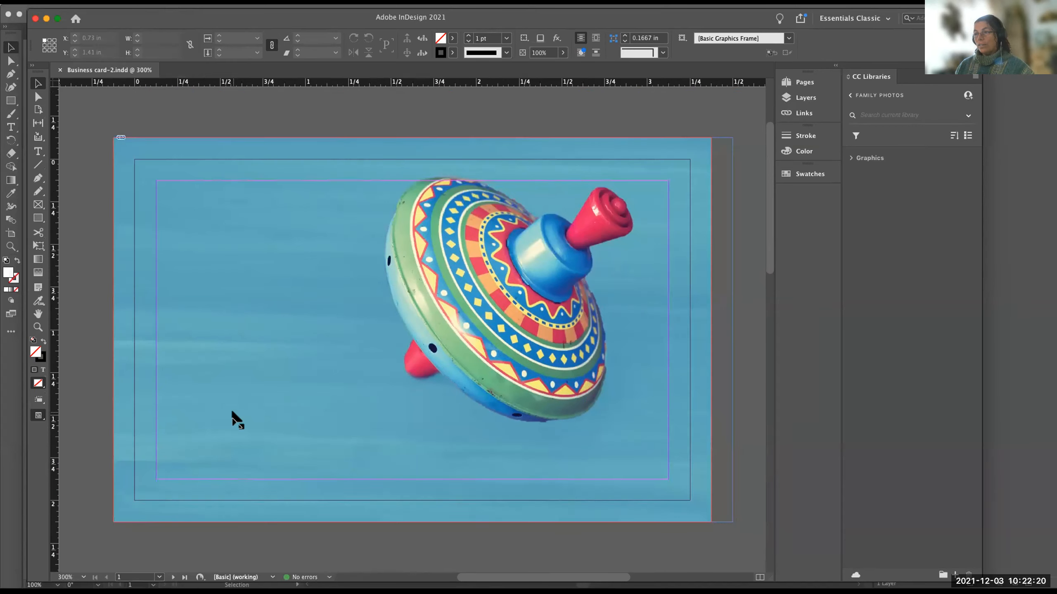
# Place TopToysLogo.ai from the Downloads folder at its original size, about 3.12 × 0.86 in, near the first page's upper-left margin corner.
pyautogui.press('super+2')
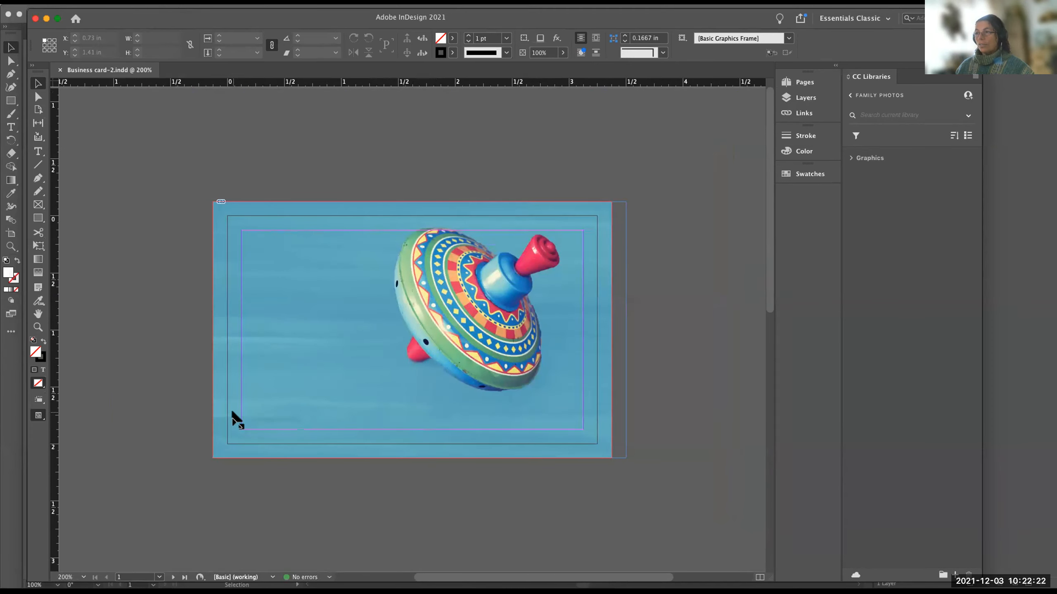
pyautogui.scroll(-7, 232, 412)
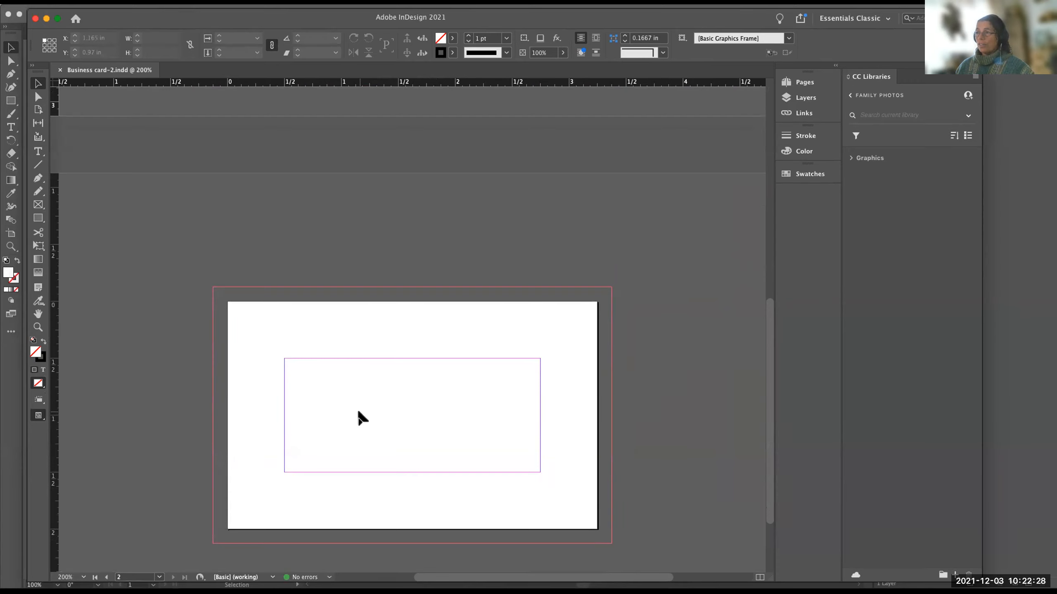
pyautogui.scroll(7, 358, 416)
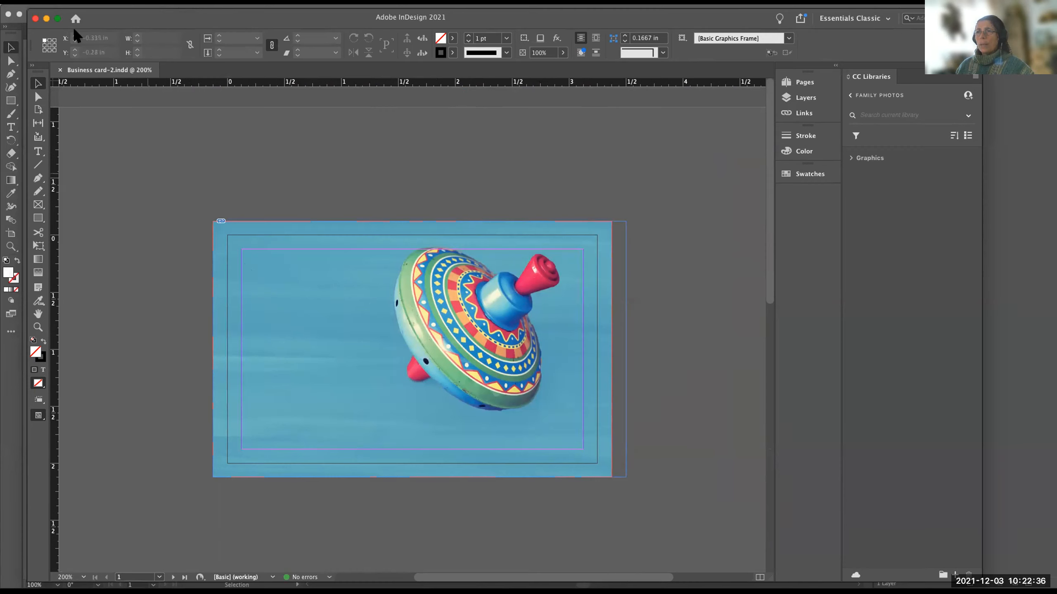
pyautogui.click(77, 1)
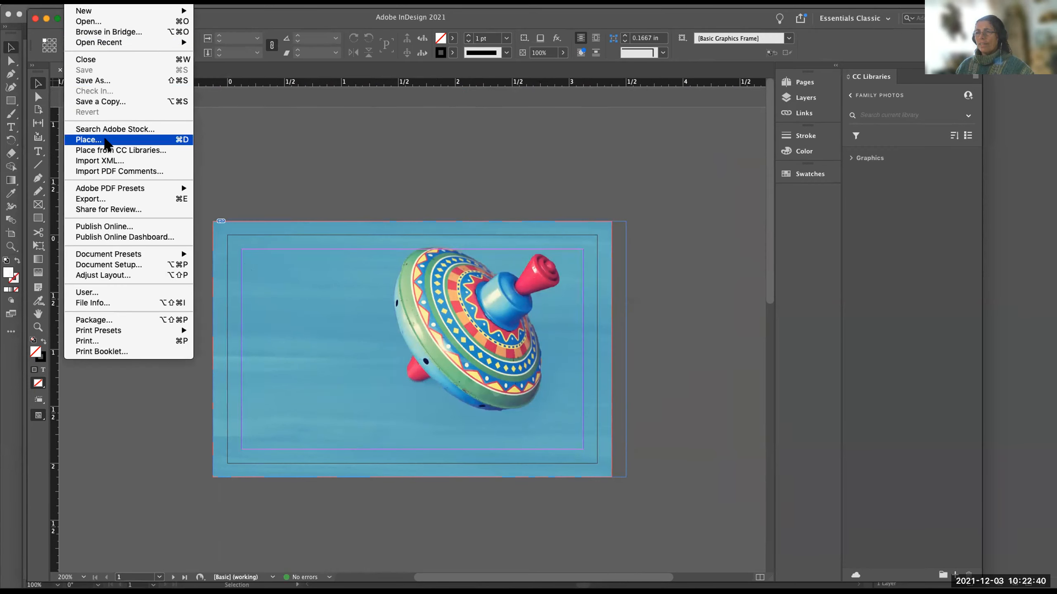
pyautogui.click(105, 139)
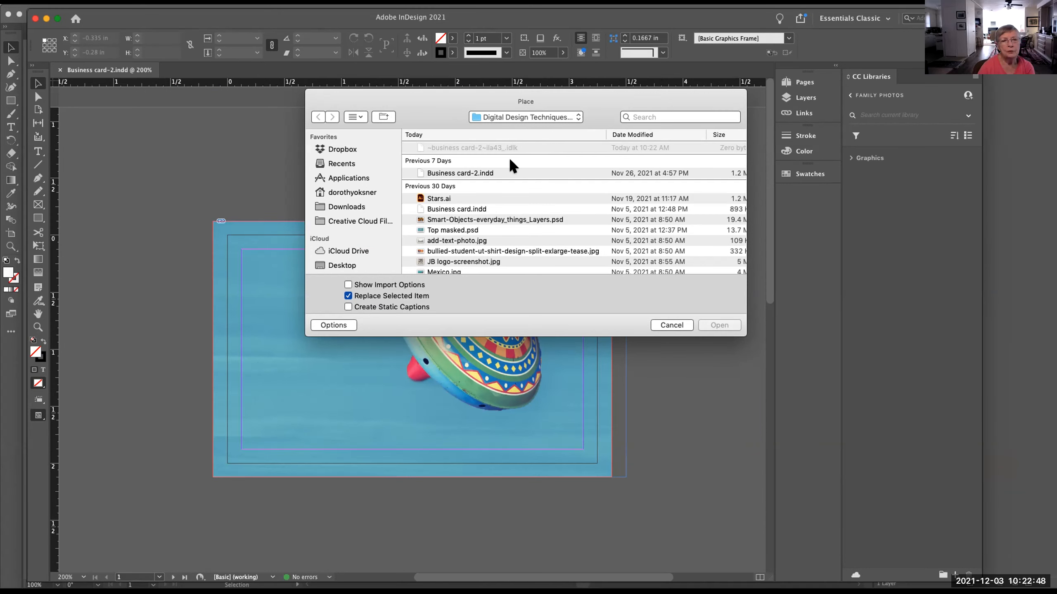
pyautogui.click(350, 205)
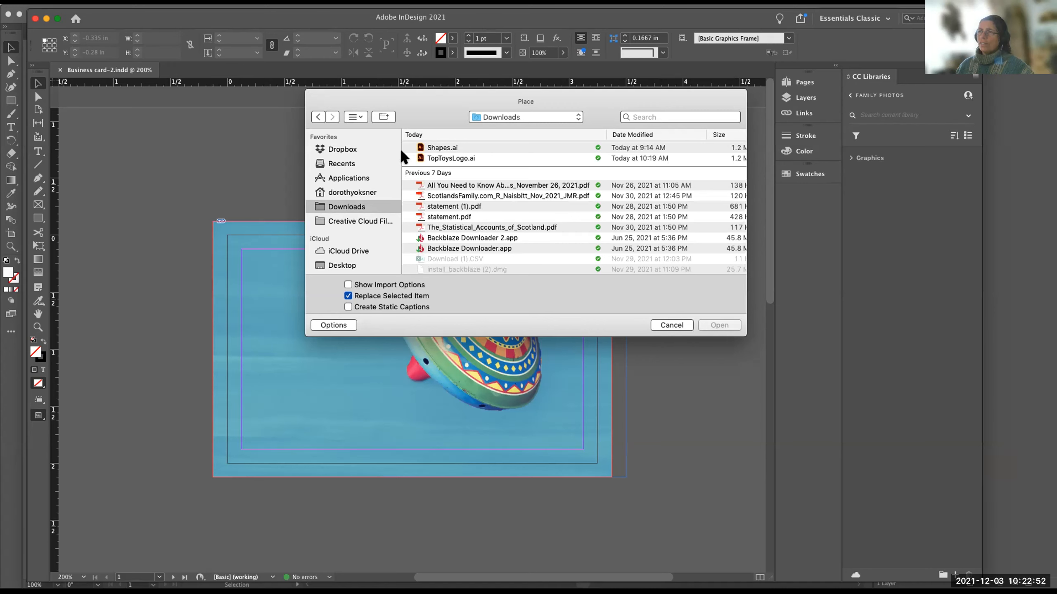
pyautogui.click(437, 157)
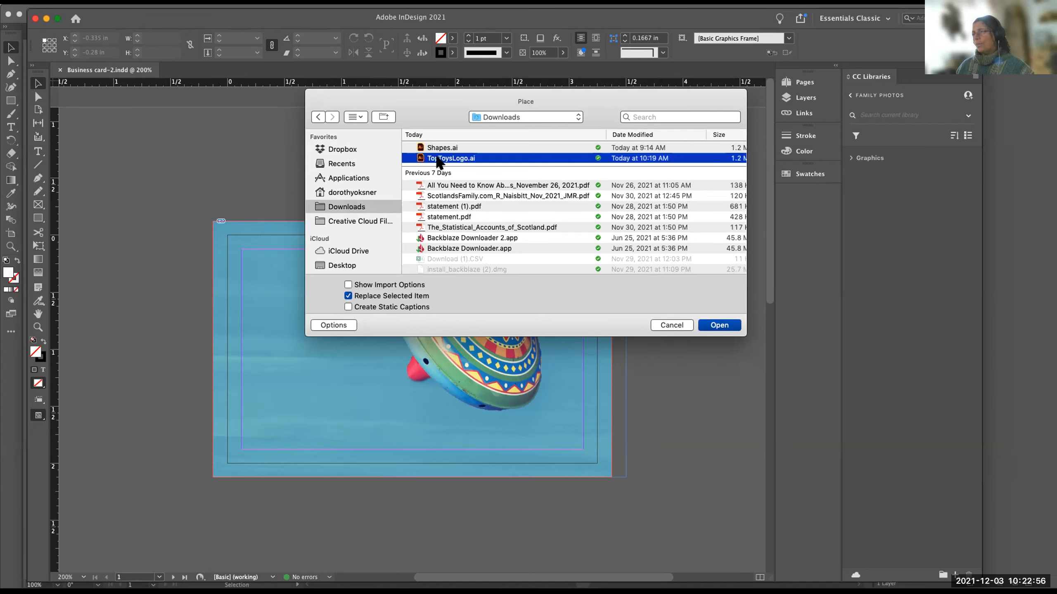
pyautogui.doubleClick(436, 158)
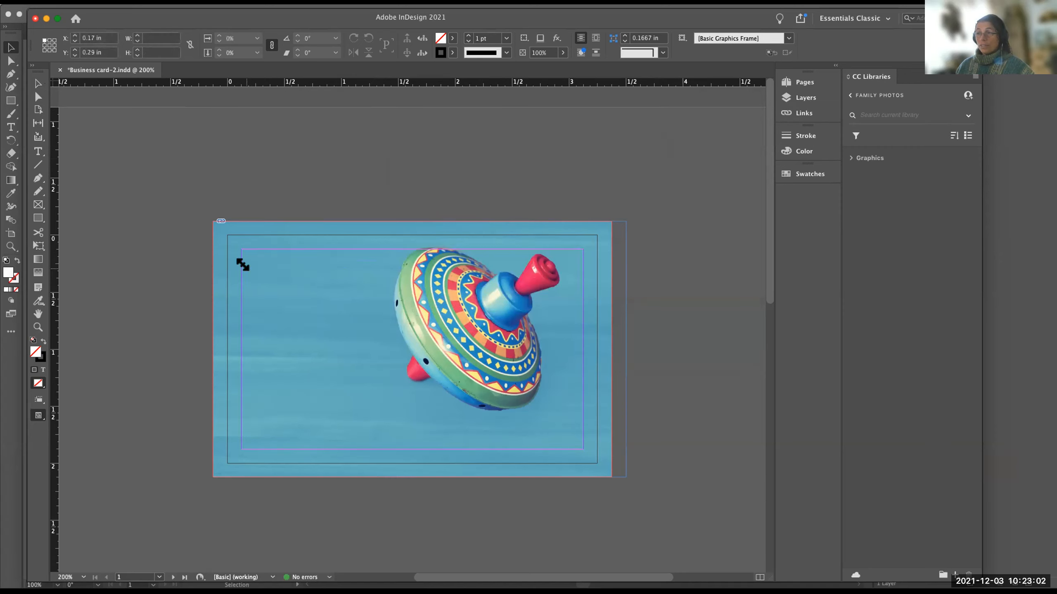
pyautogui.click(245, 268)
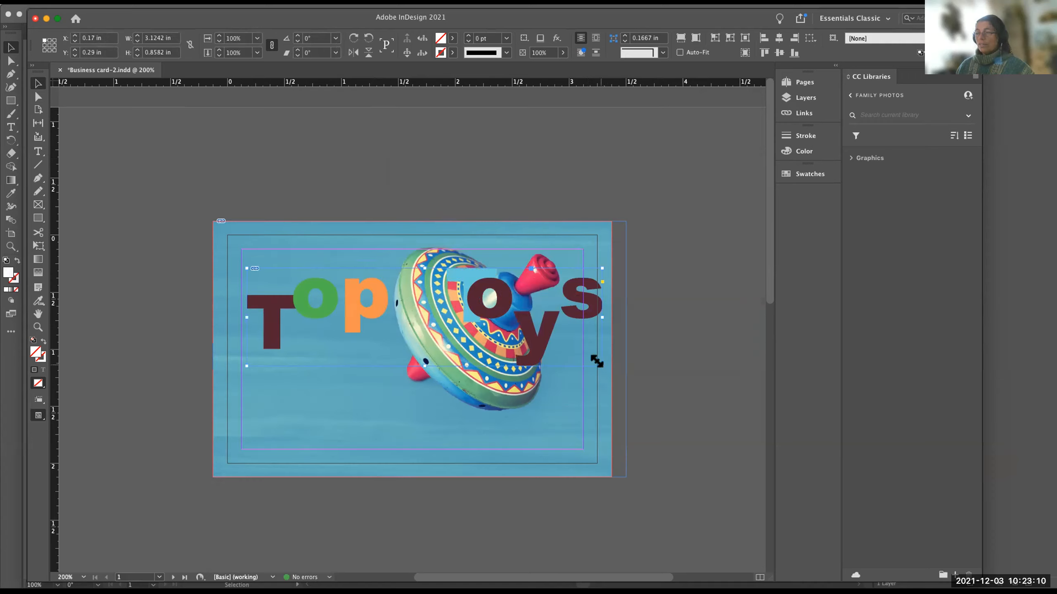
# Crop the logo's frame to about 2.08 × 0.57 in and to about 2.36 in wide, fitting the frame to its content each time.
pyautogui.moveTo(596, 361); pyautogui.dragTo(289, 333)
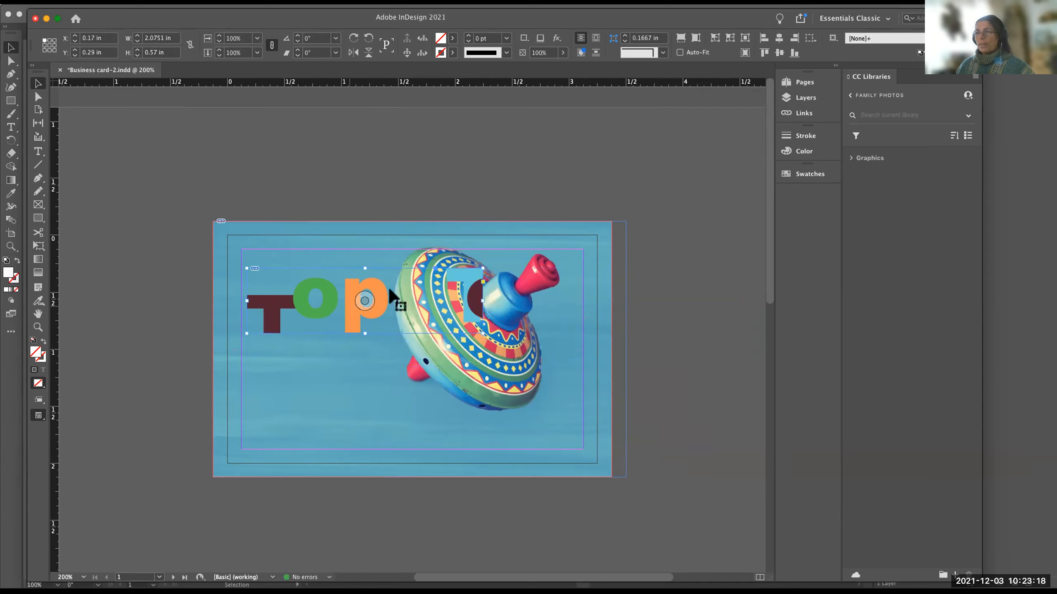
pyautogui.moveTo(321, 293); pyautogui.dragTo(322, 297)
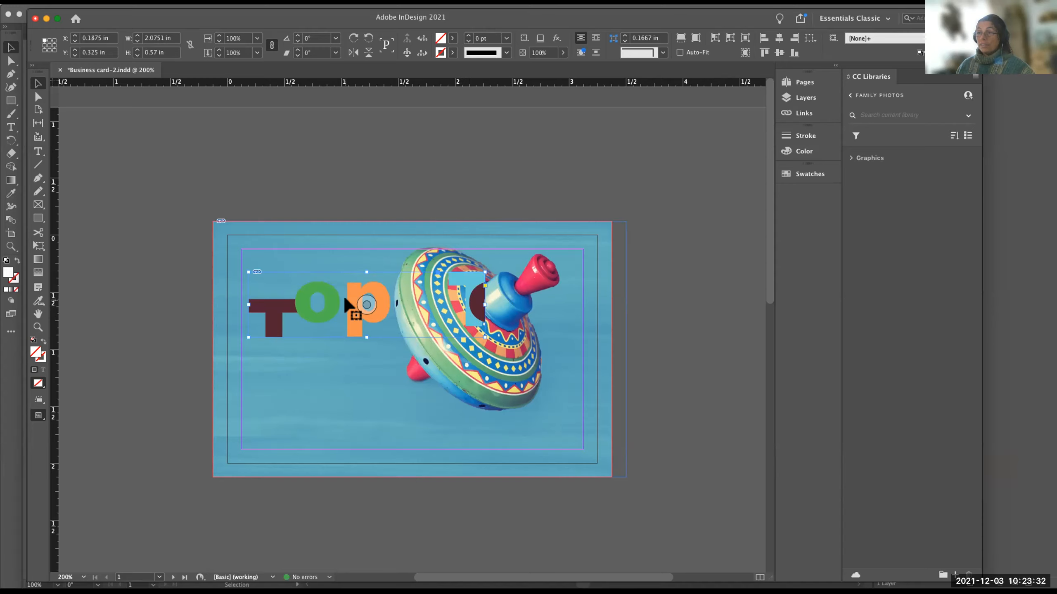
pyautogui.press('super+z')
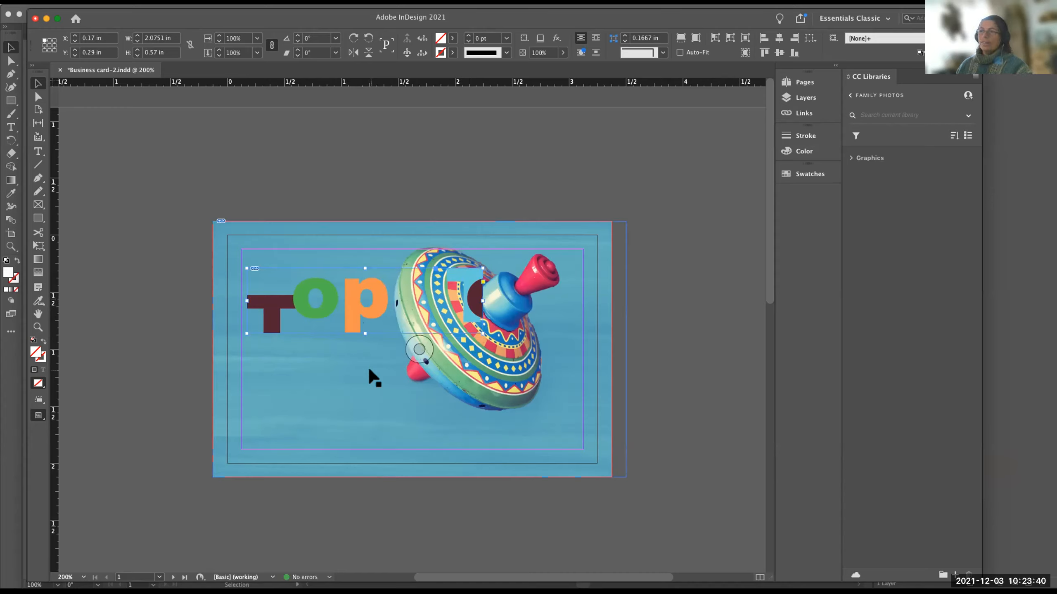
pyautogui.press('super+alt+c')
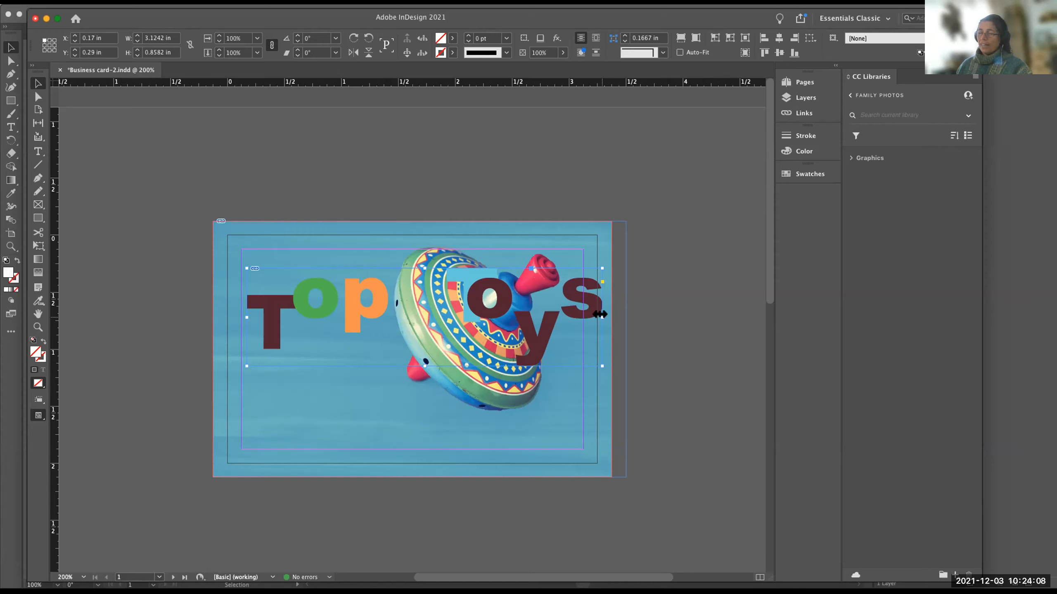
pyautogui.moveTo(599, 314); pyautogui.dragTo(514, 314)
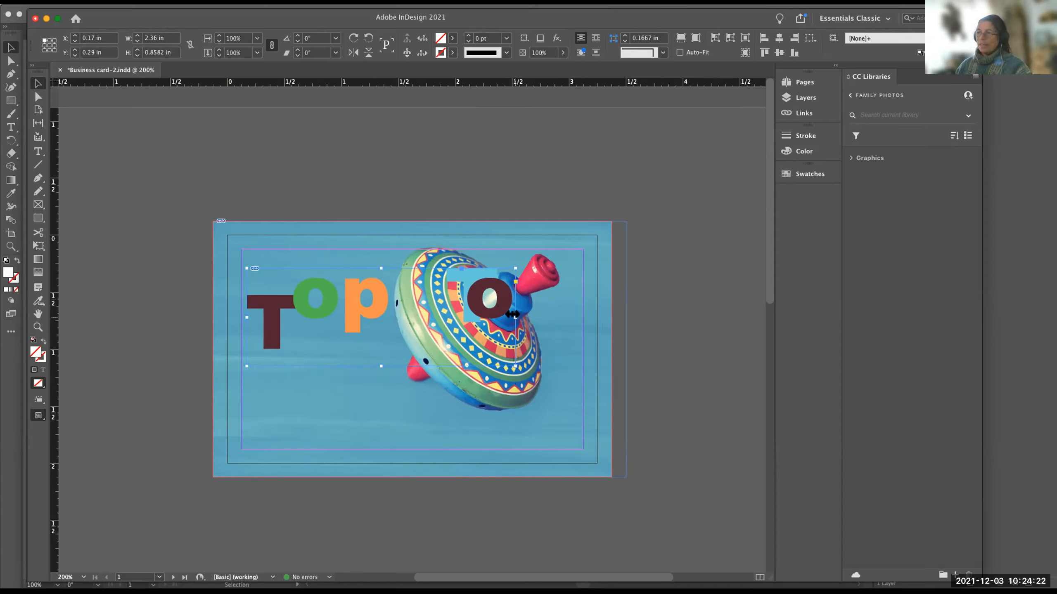
pyautogui.doubleClick(514, 316)
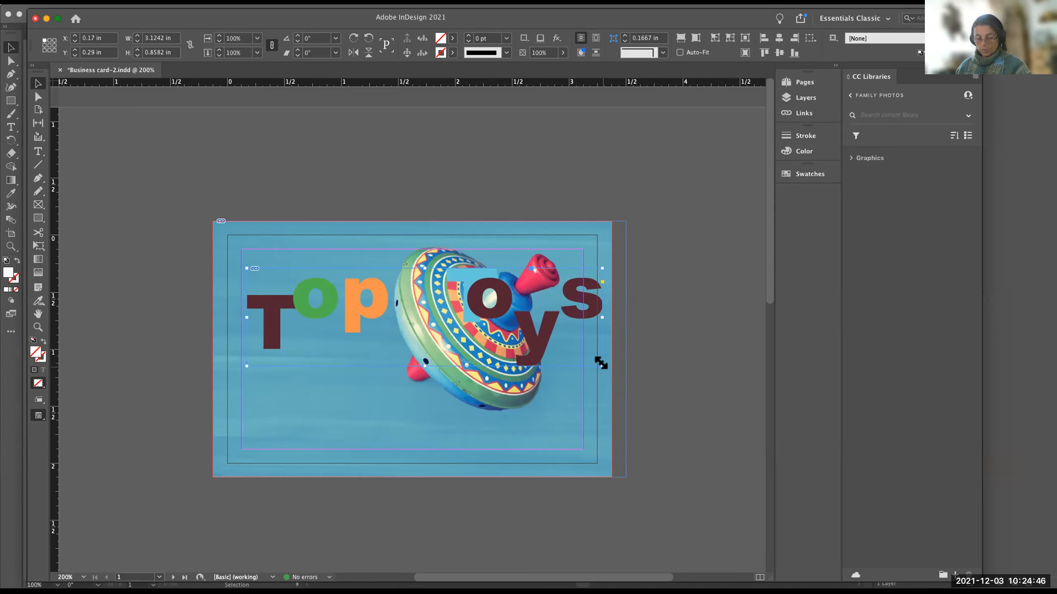
# Scale the logo with its frame proportionally about its center to about 2.53 × 0.71 in, and undo the scaling.
pyautogui.moveTo(601, 362); pyautogui.dragTo(523, 350)
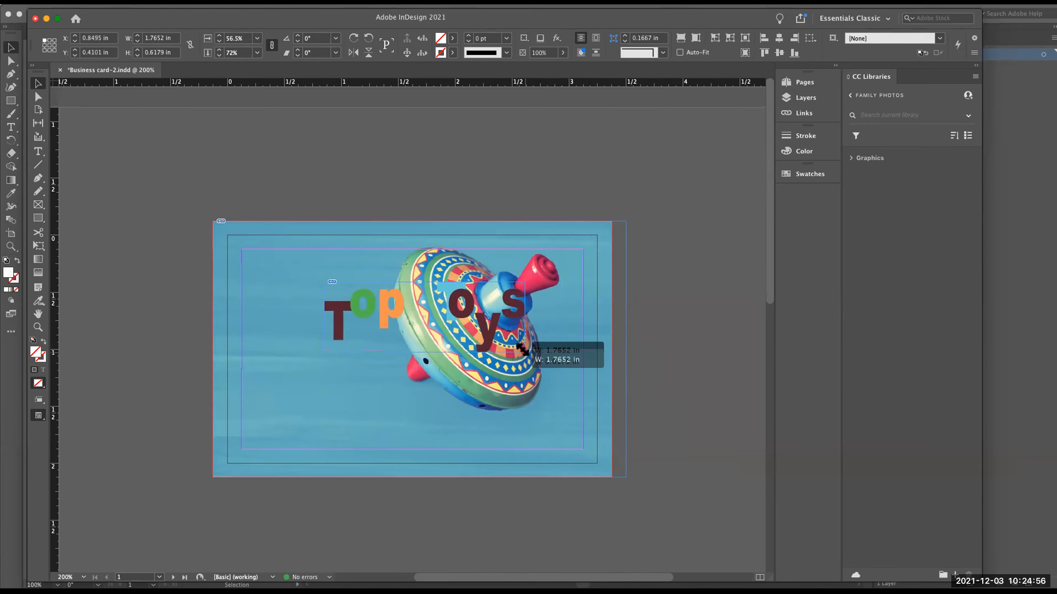
pyautogui.moveTo(522, 351); pyautogui.dragTo(565, 353)
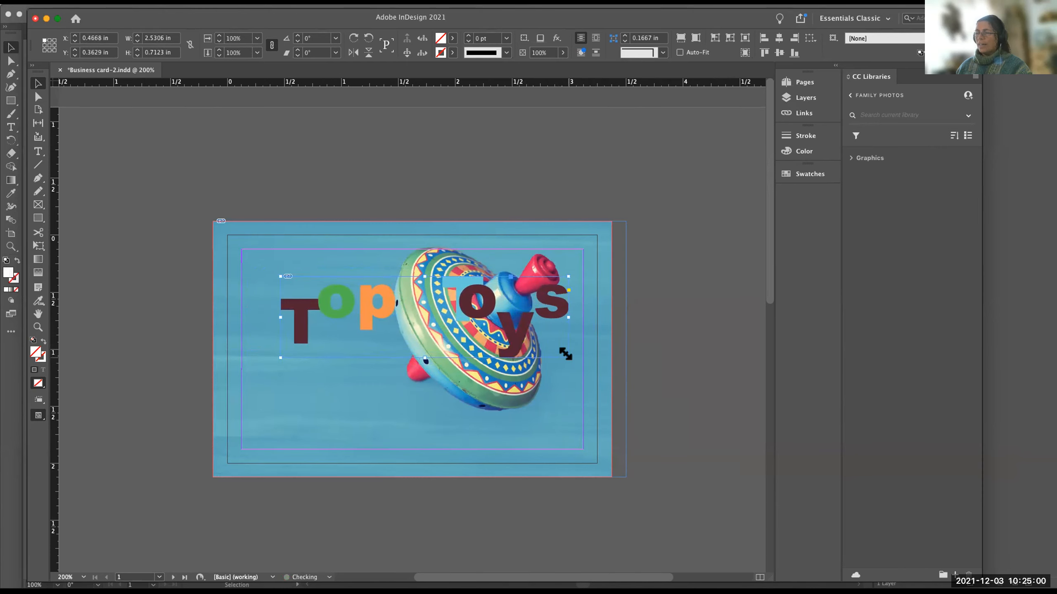
pyautogui.scroll(5, 565, 353)
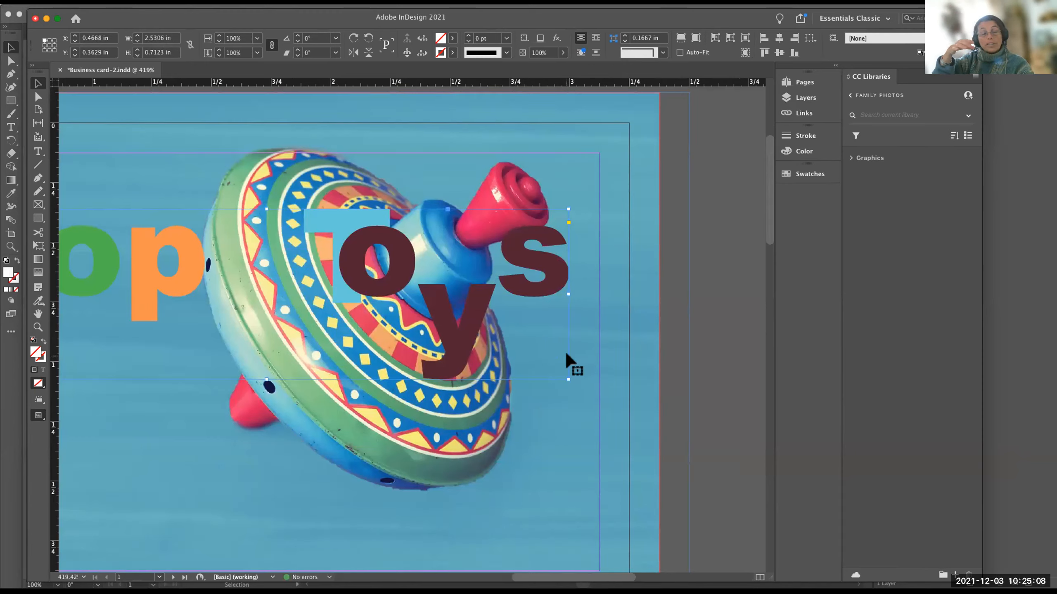
pyautogui.press('super+z')
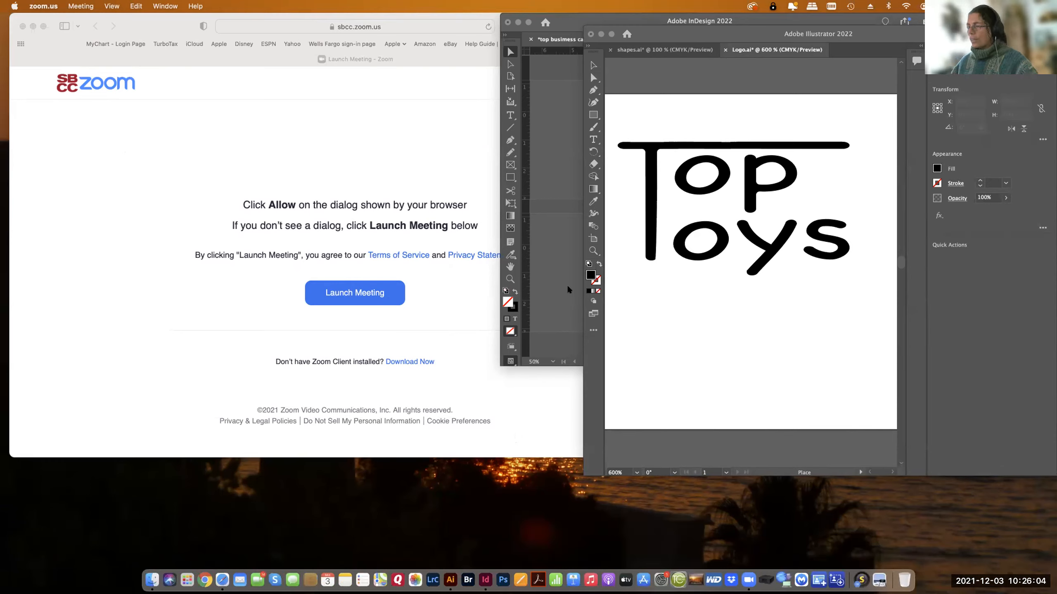
pyautogui.click(554, 265)
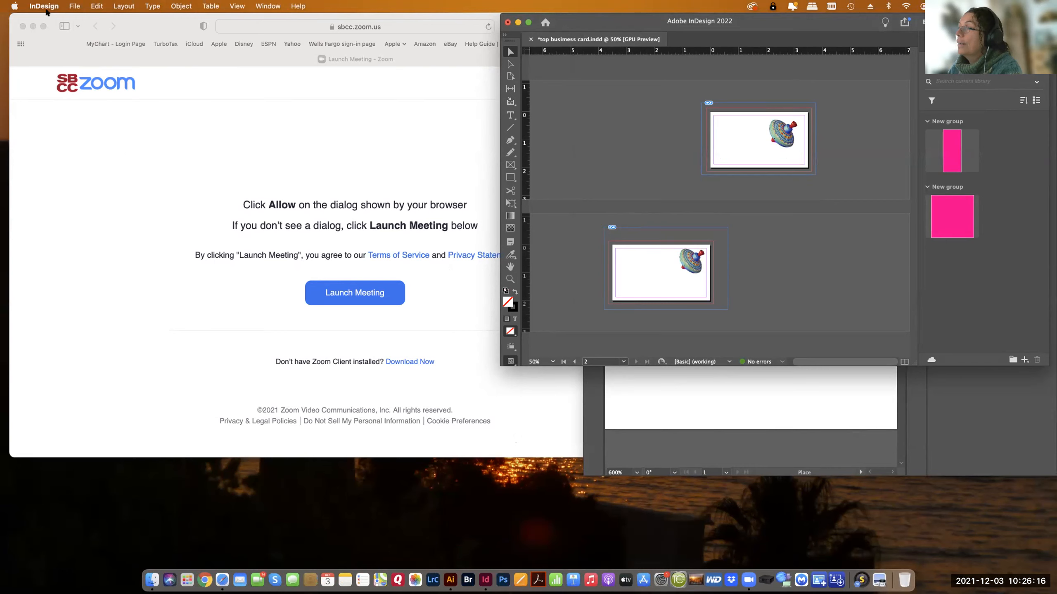
pyautogui.click(74, 6)
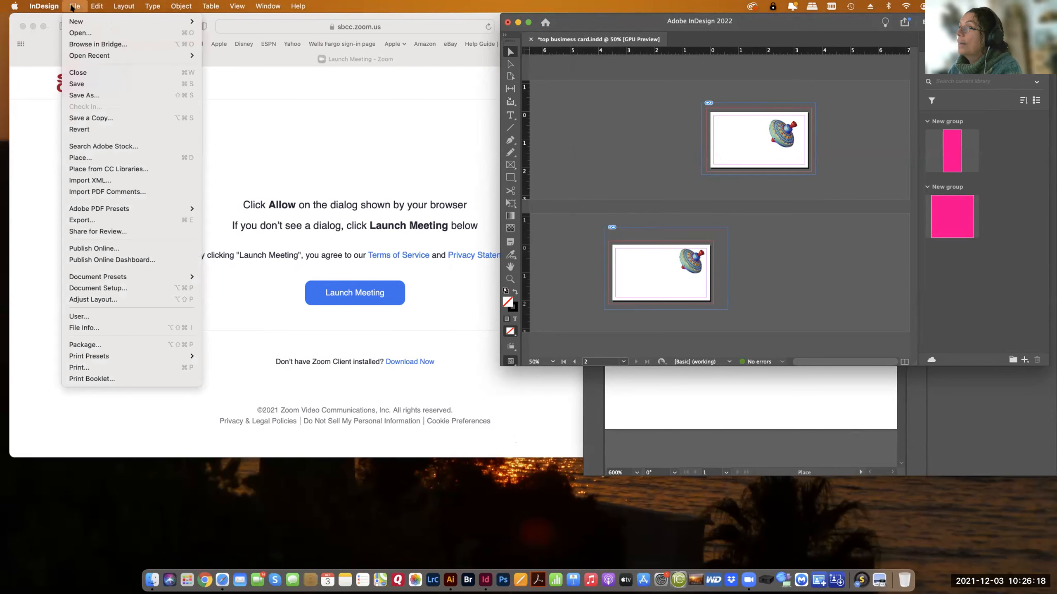
pyautogui.click(102, 159)
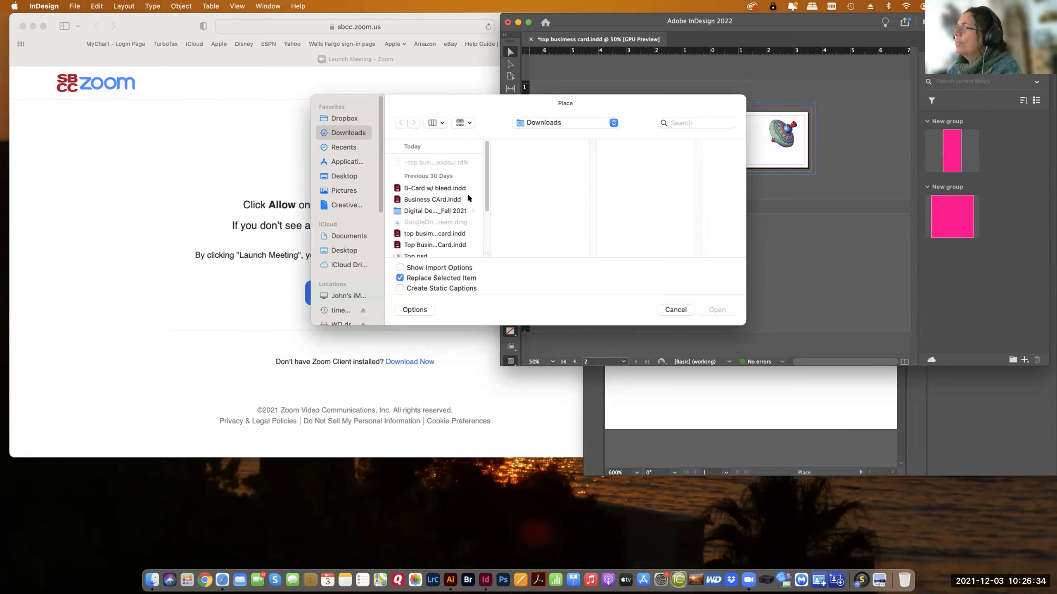
pyautogui.moveTo(485, 185); pyautogui.dragTo(484, 222)
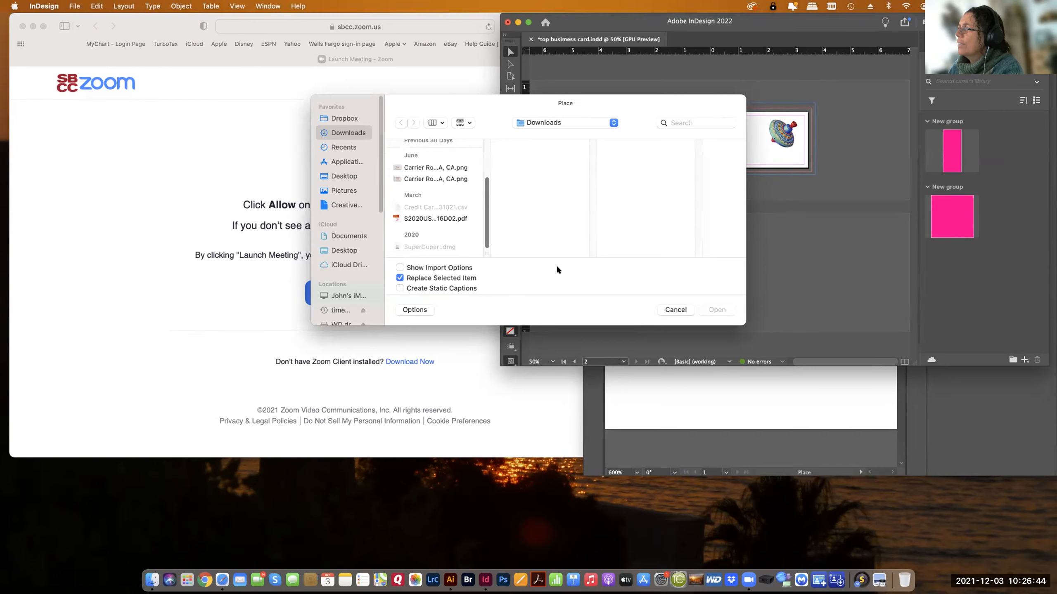
pyautogui.click(683, 311)
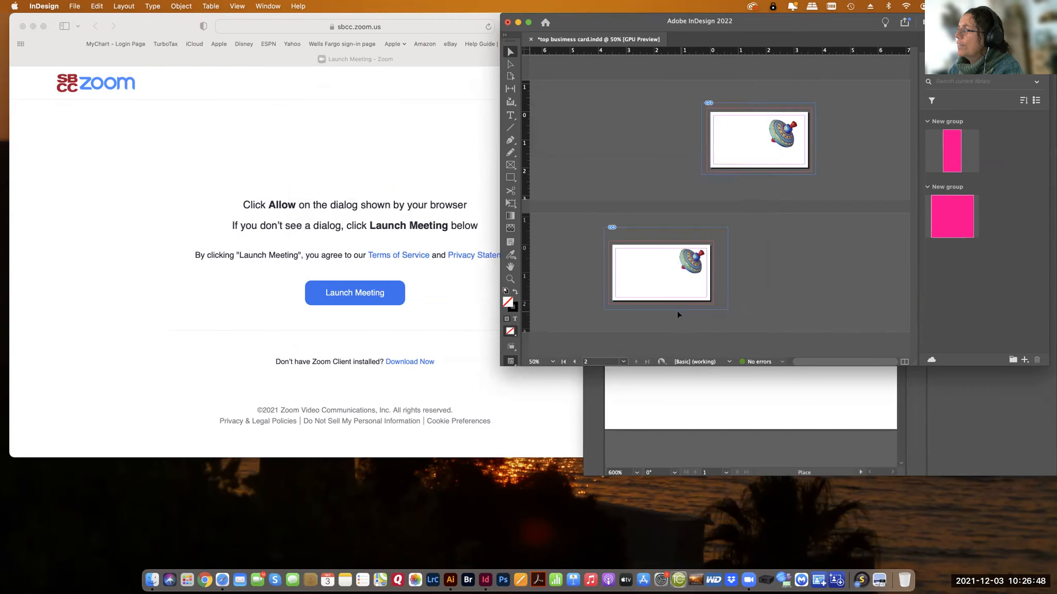
# Switch to Illustrator and check in the Save As dialog which folder on the computer holds Logo.ai, without saving it again.
pyautogui.click(685, 432)
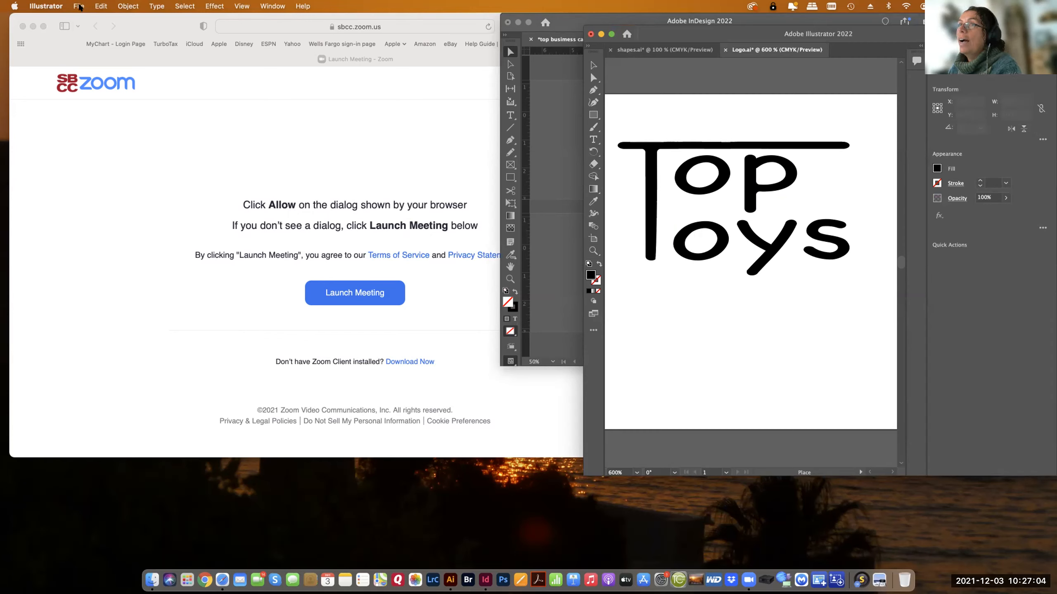
pyautogui.click(79, 7)
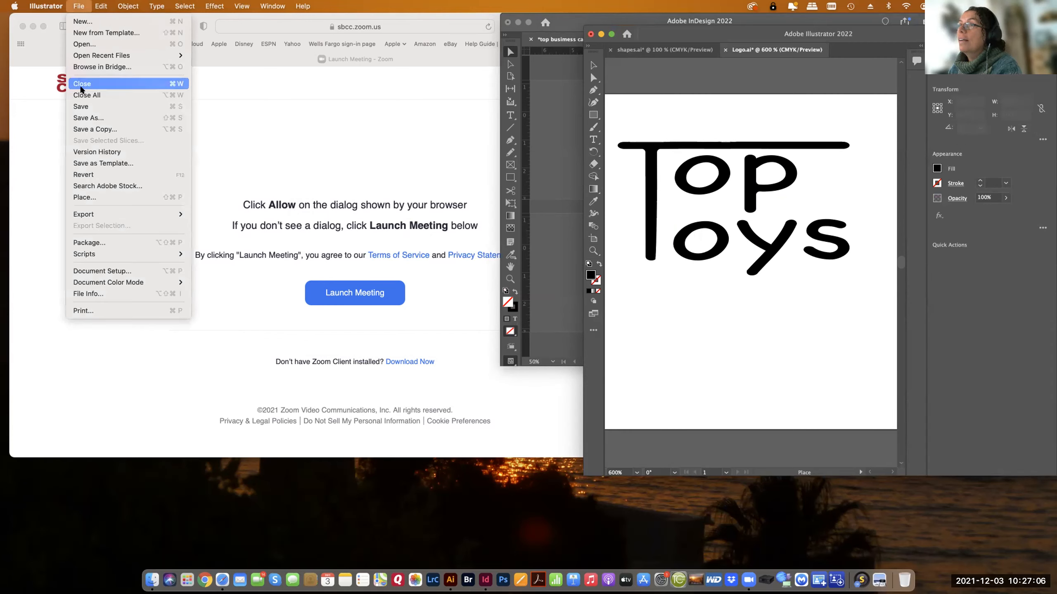
pyautogui.click(84, 118)
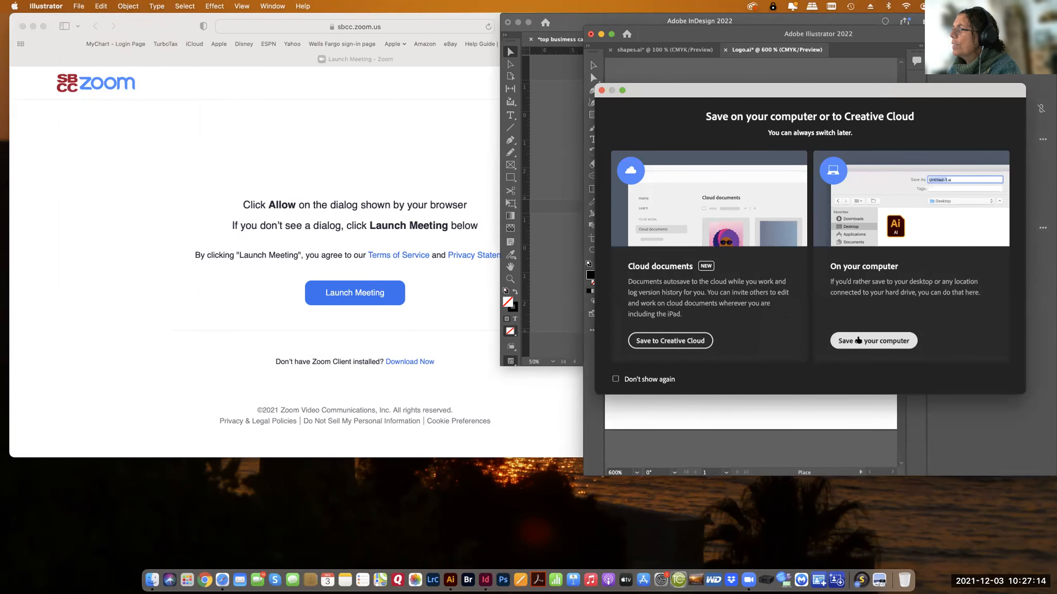
pyautogui.click(857, 340)
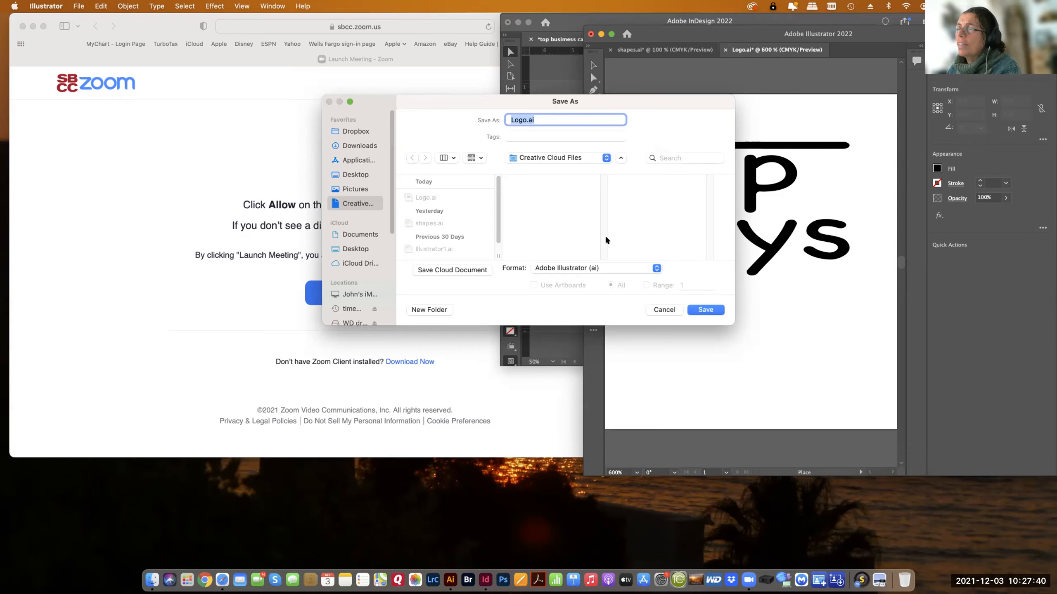
pyautogui.click(697, 310)
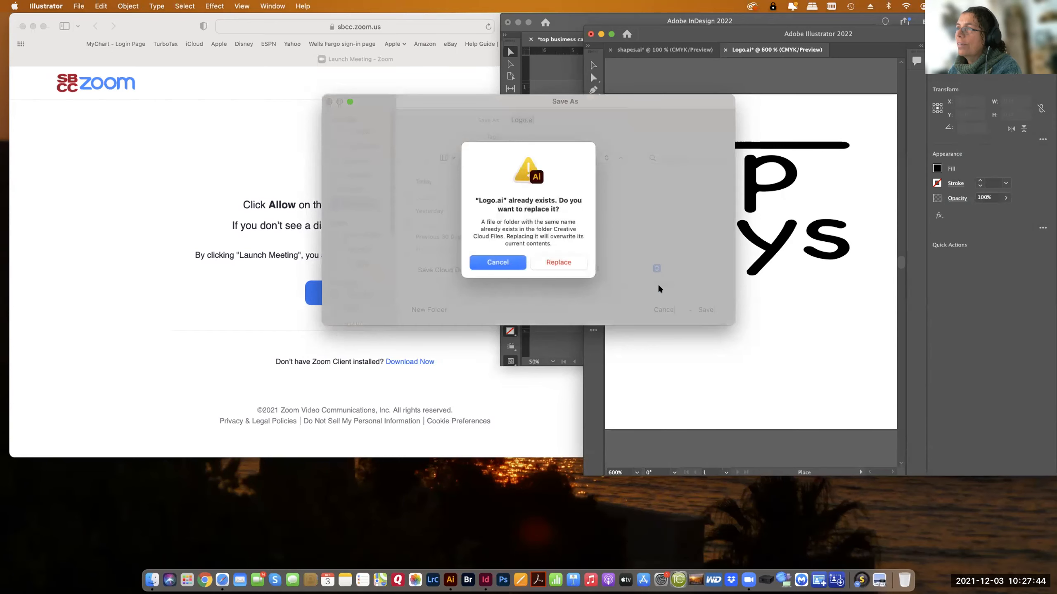
pyautogui.click(497, 262)
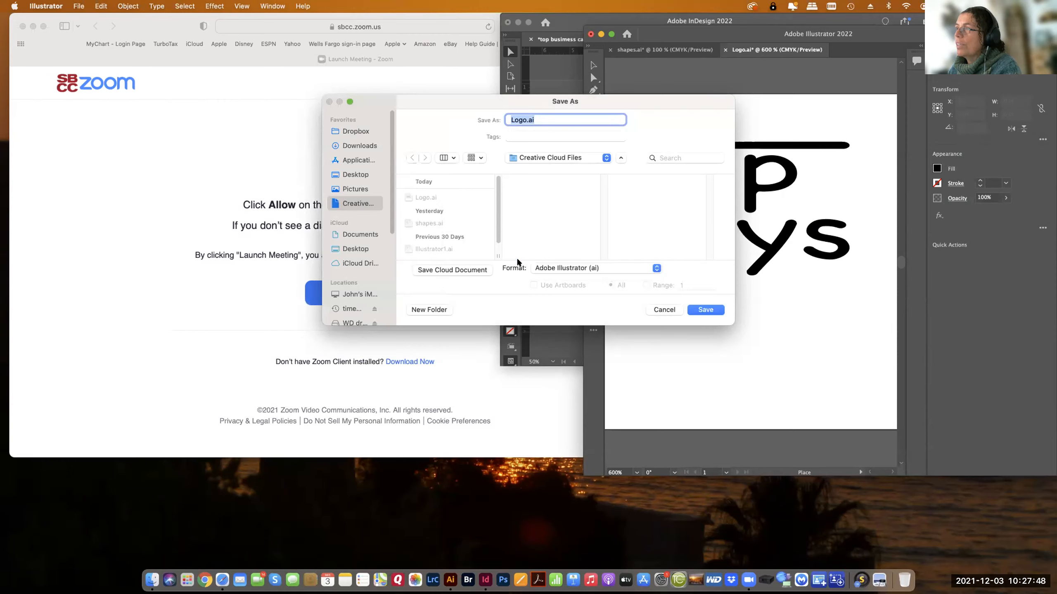
pyautogui.scroll(-1, 370, 199)
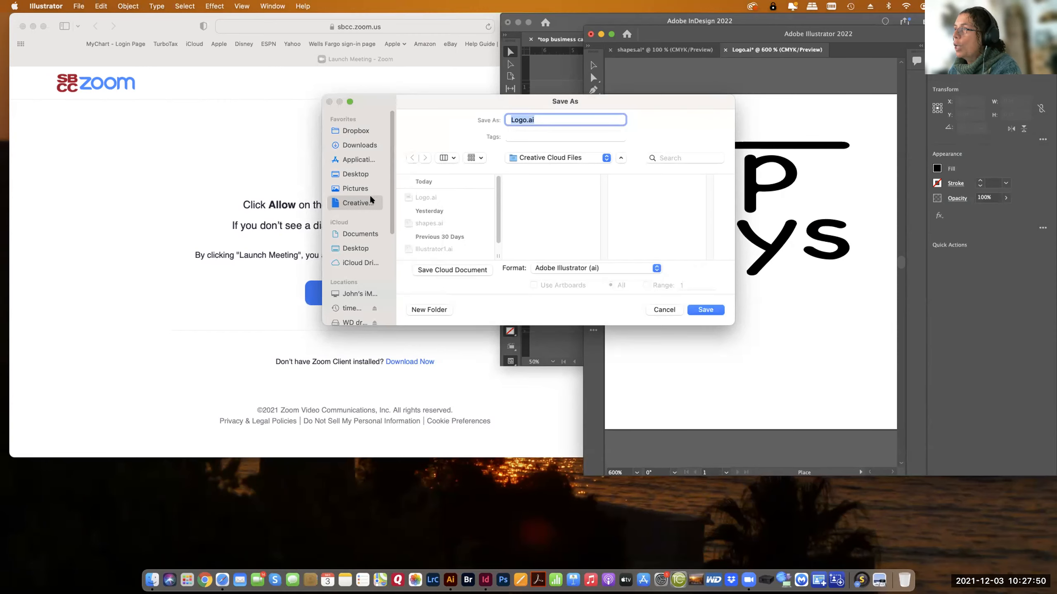
pyautogui.click(674, 311)
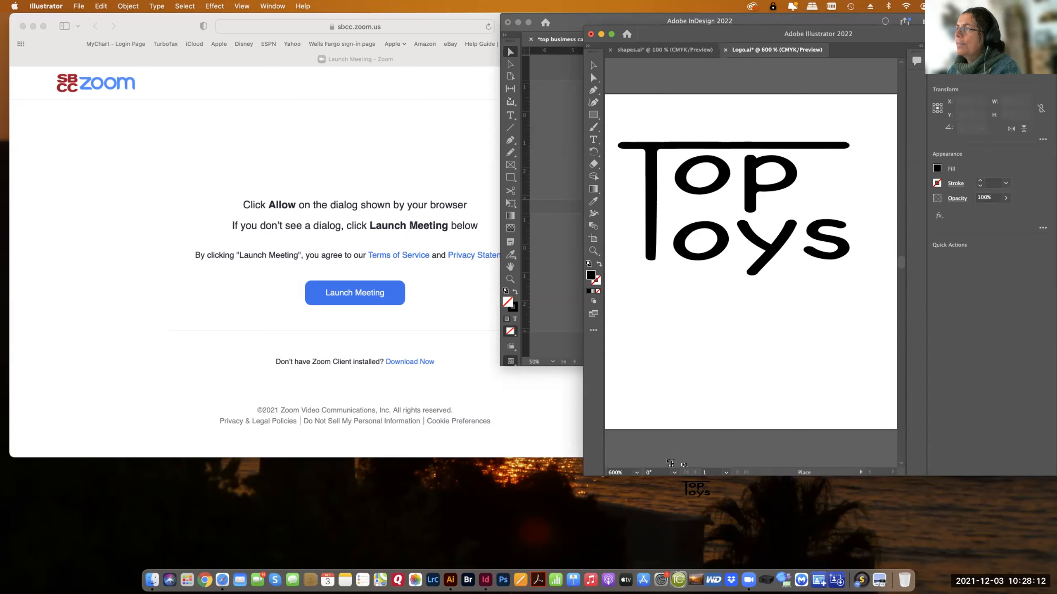
# Switch to InDesign and place Logo.ai from the Creative Cloud Files folder at the first page's upper-left margin corner.
pyautogui.click(563, 298)
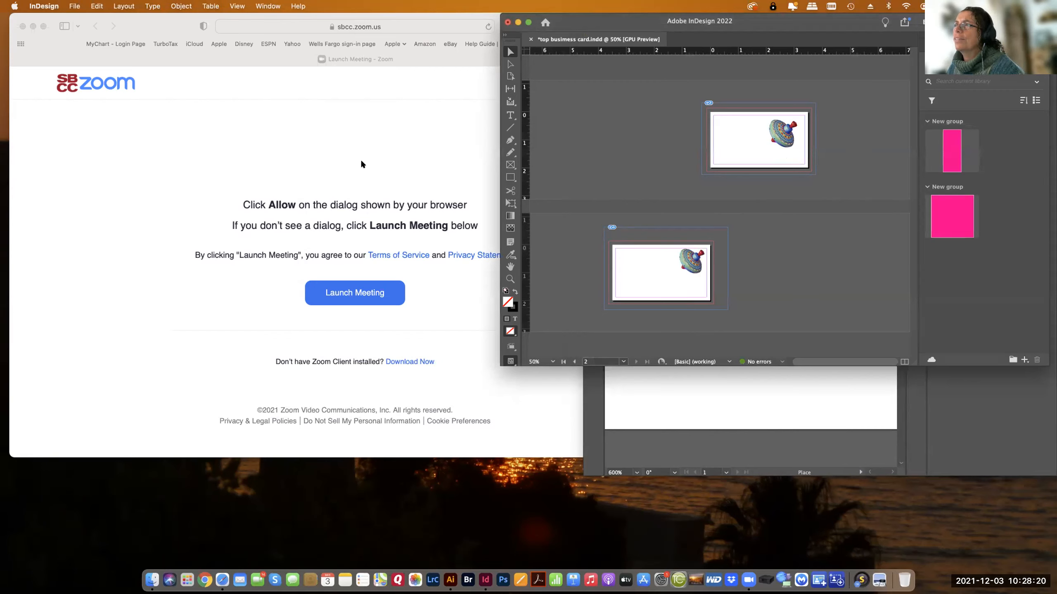
pyautogui.click(75, 6)
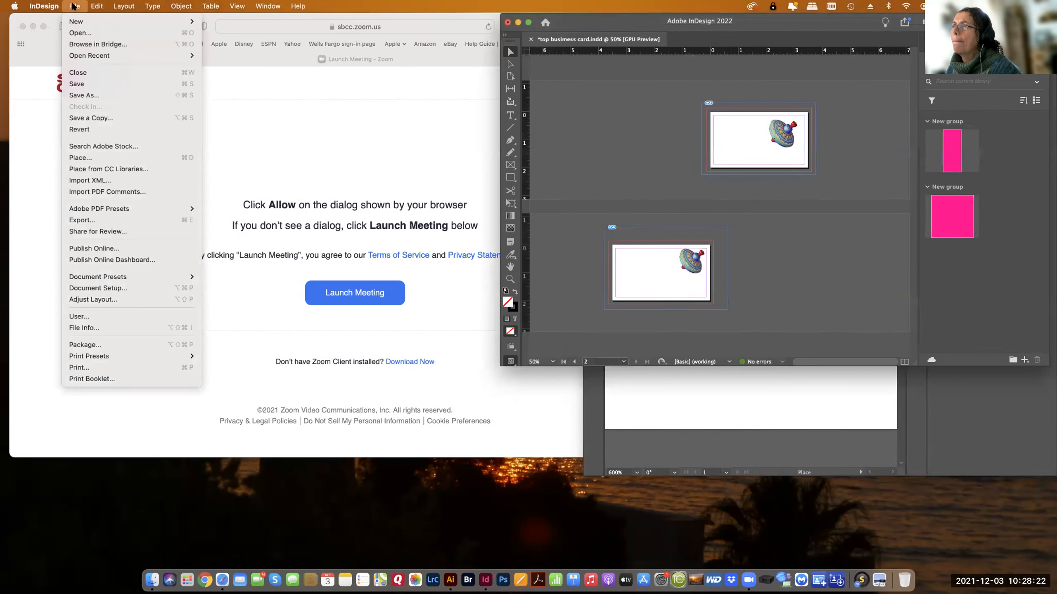
pyautogui.click(80, 157)
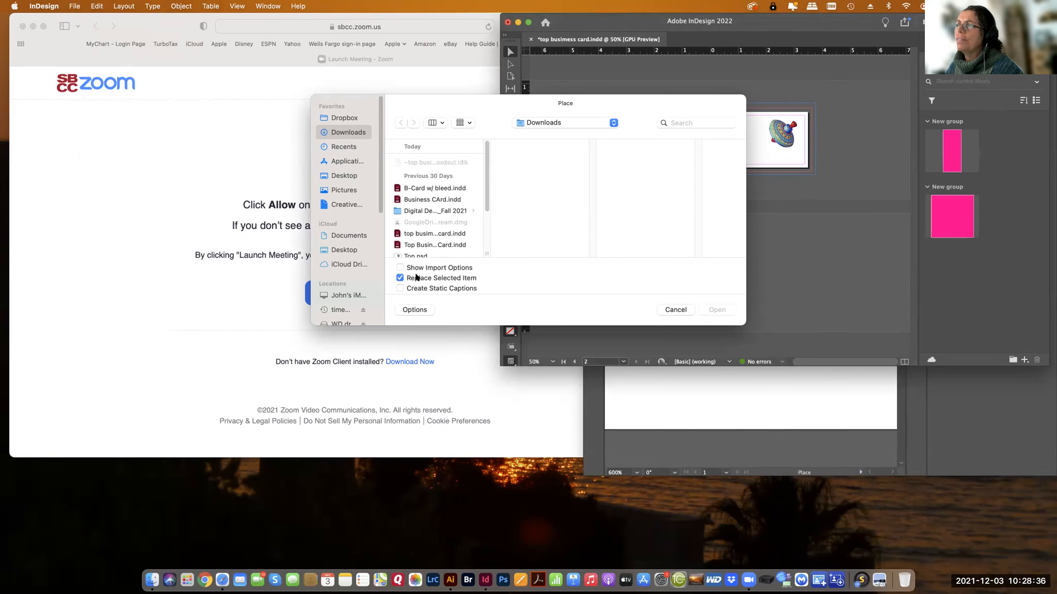
pyautogui.scroll(-3, 483, 220)
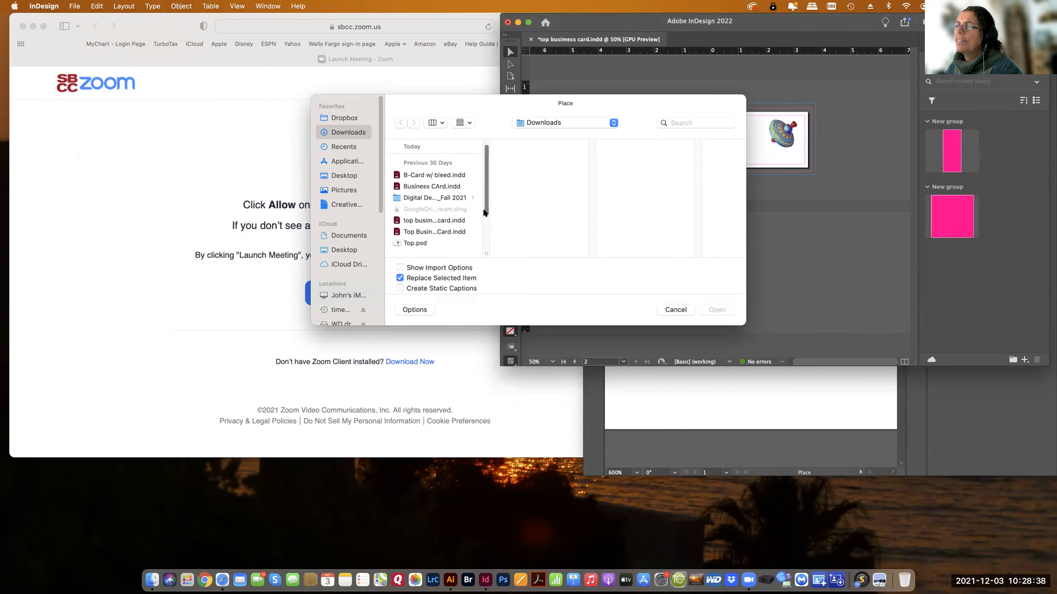
pyautogui.scroll(2, 471, 210)
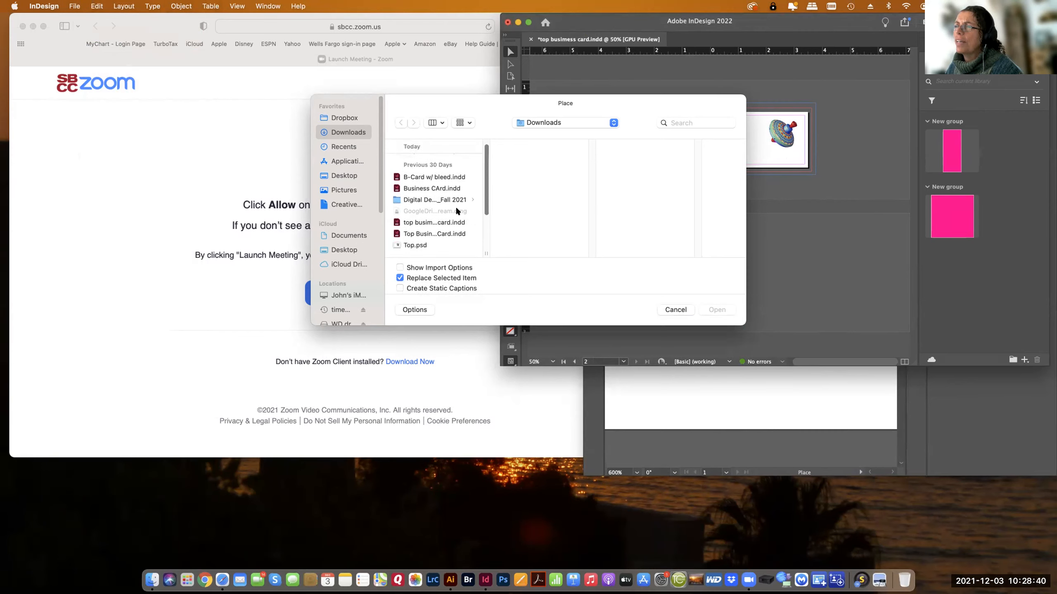
pyautogui.click(336, 200)
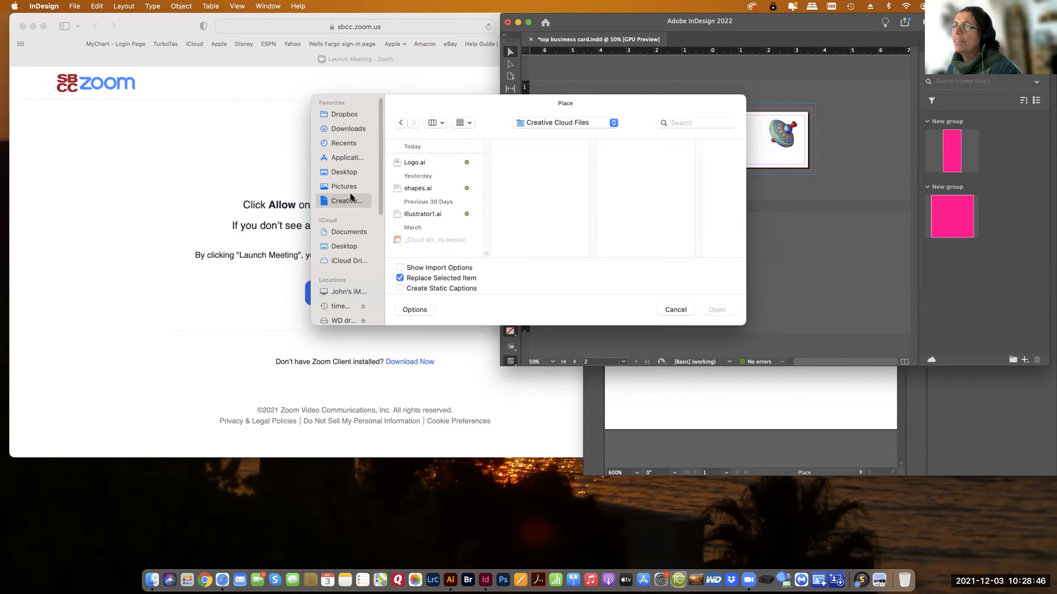
pyautogui.click(396, 162)
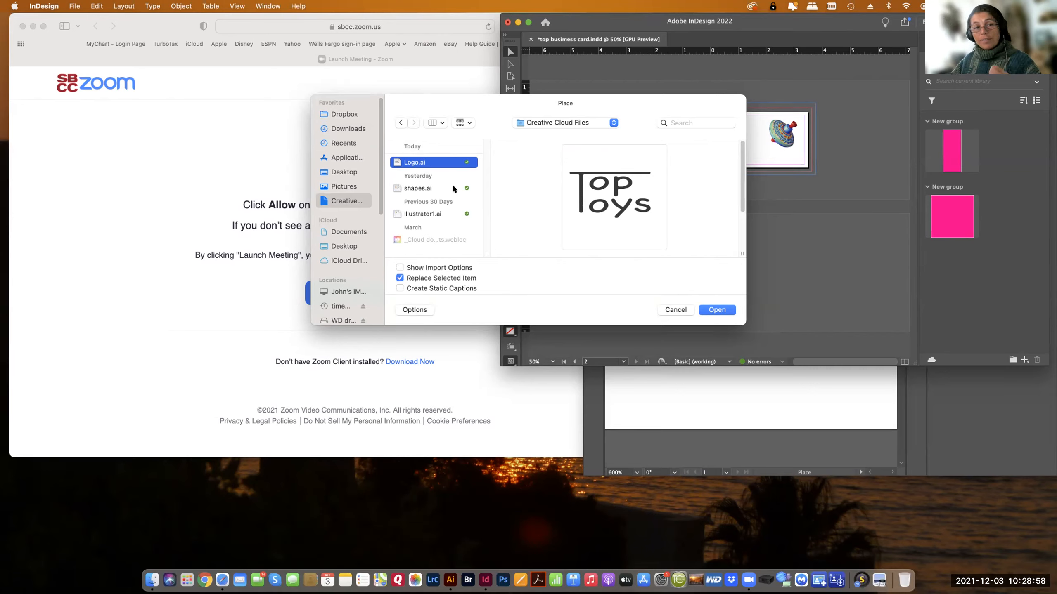
pyautogui.scroll(-1, 454, 189)
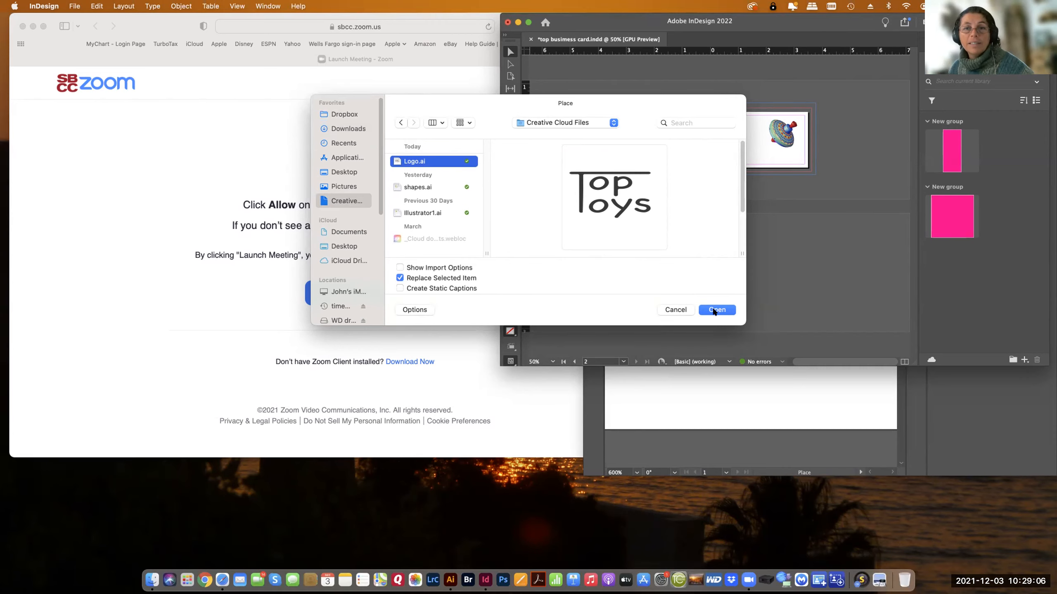
pyautogui.click(716, 310)
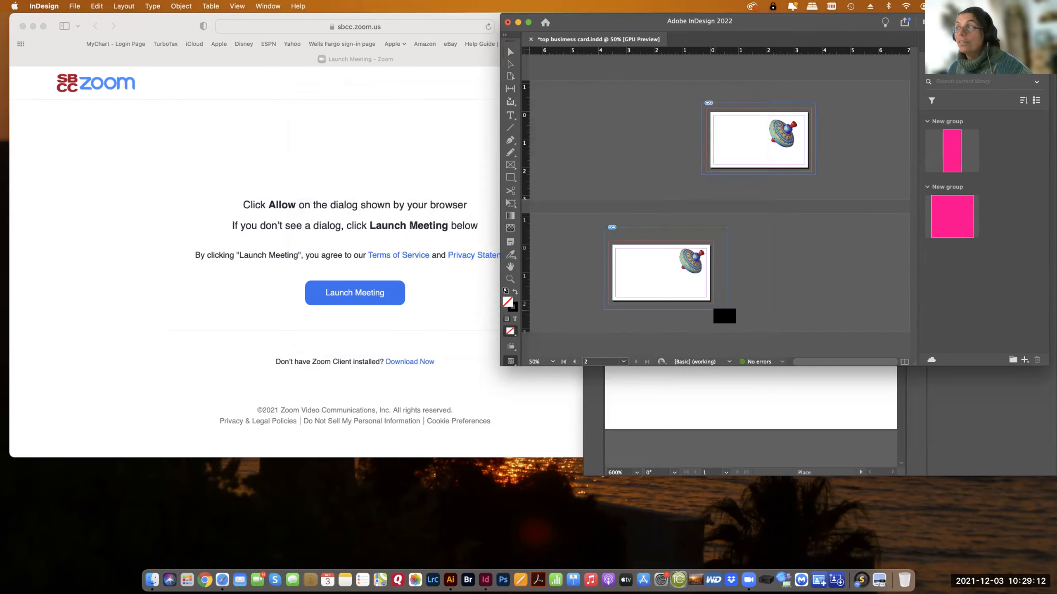
pyautogui.moveTo(731, 315); pyautogui.dragTo(730, 128)
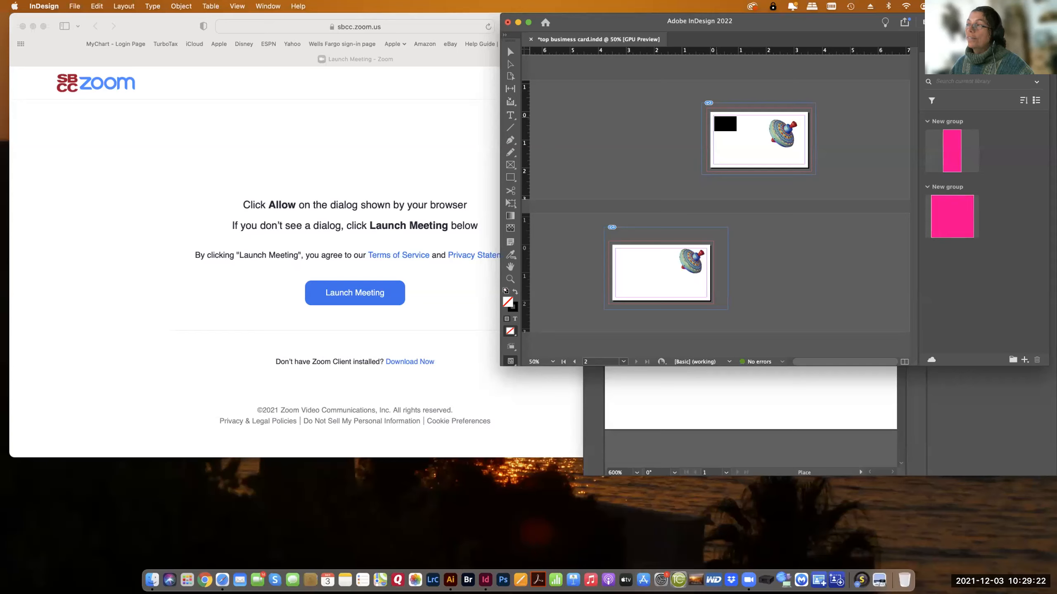
pyautogui.click(713, 115)
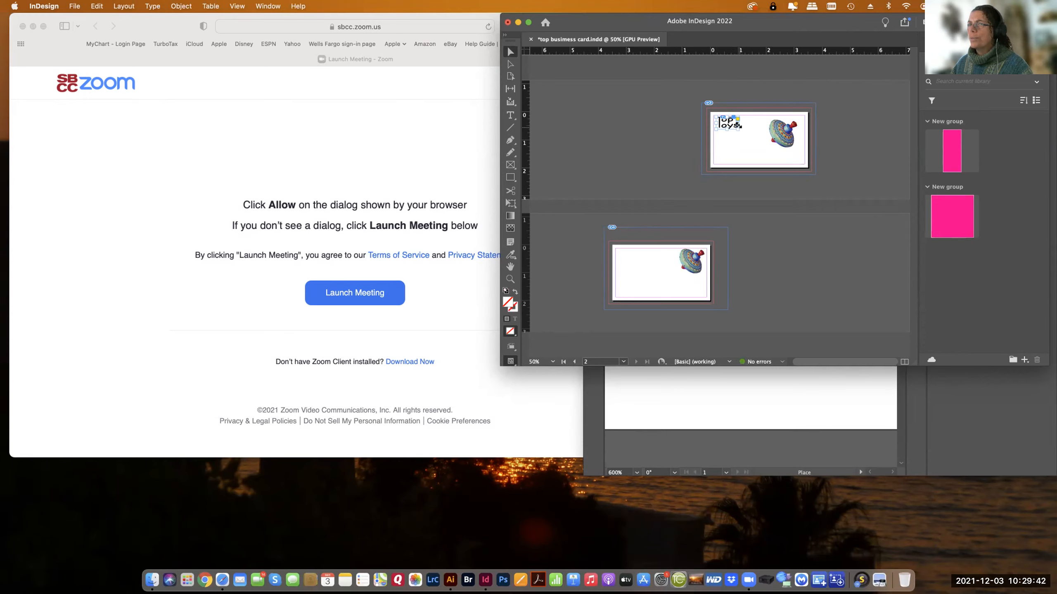
# Enlarge the logo with its frame proportionally about its center to about 1.5 in wide, and align it to the page's upper-left margin corner.
pyautogui.moveTo(739, 126); pyautogui.dragTo(741, 132)
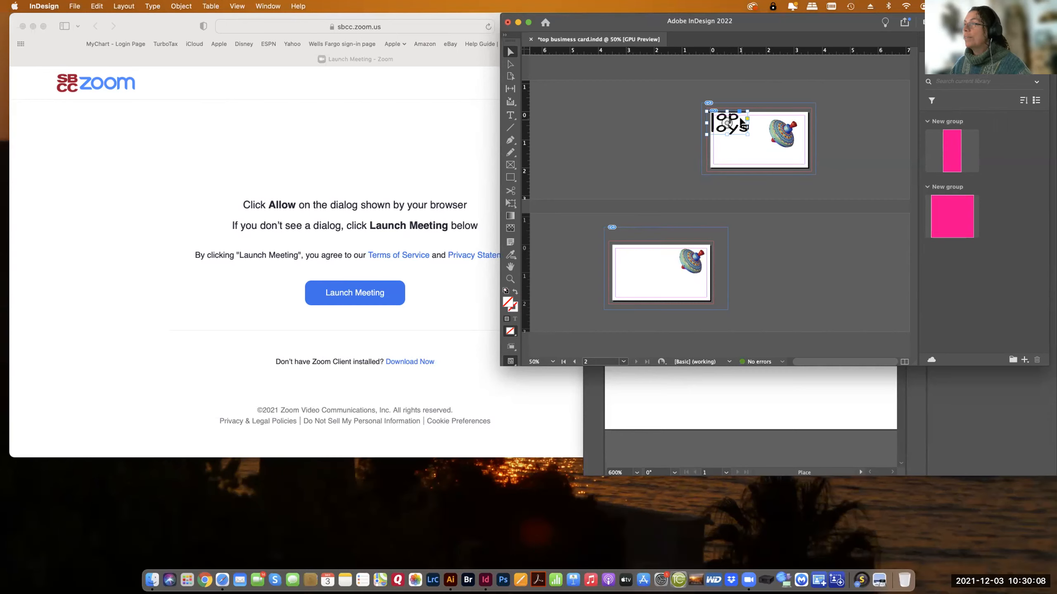
pyautogui.press('super+equal')
pyautogui.press('super+equal')
pyautogui.press('super+equal')
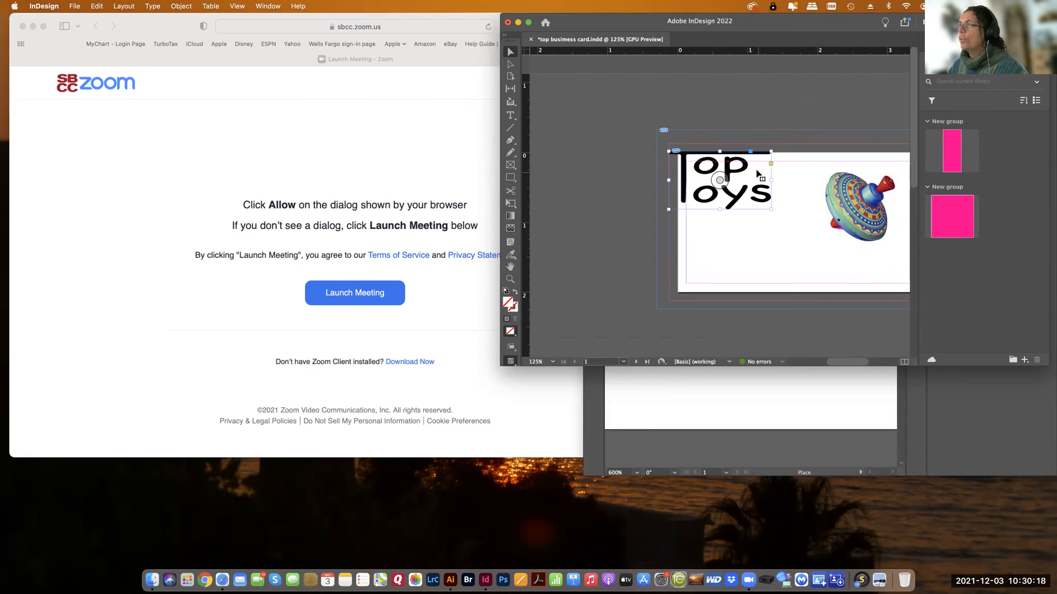
pyautogui.moveTo(756, 168)
pyautogui.mouseDown()
pyautogui.moveTo(775, 177)
pyautogui.moveTo(765, 174)
pyautogui.mouseUp()
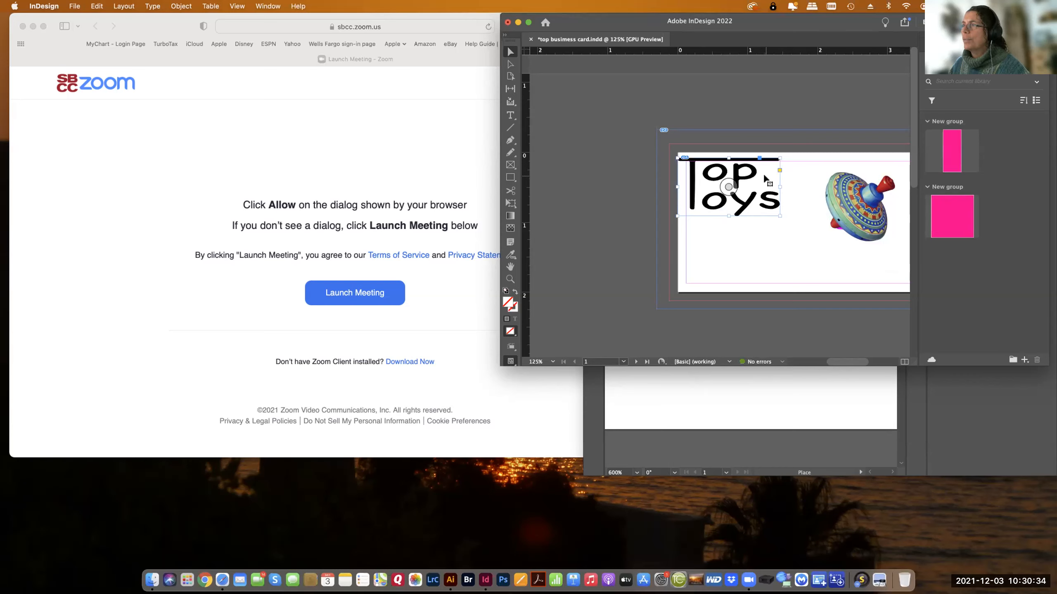
pyautogui.moveTo(765, 176); pyautogui.dragTo(772, 180)
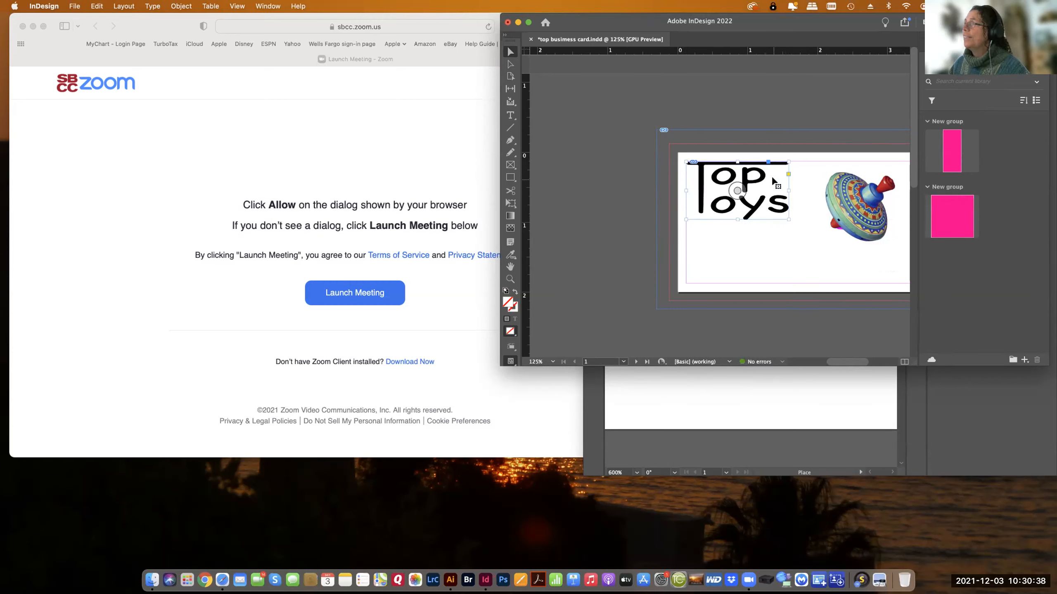
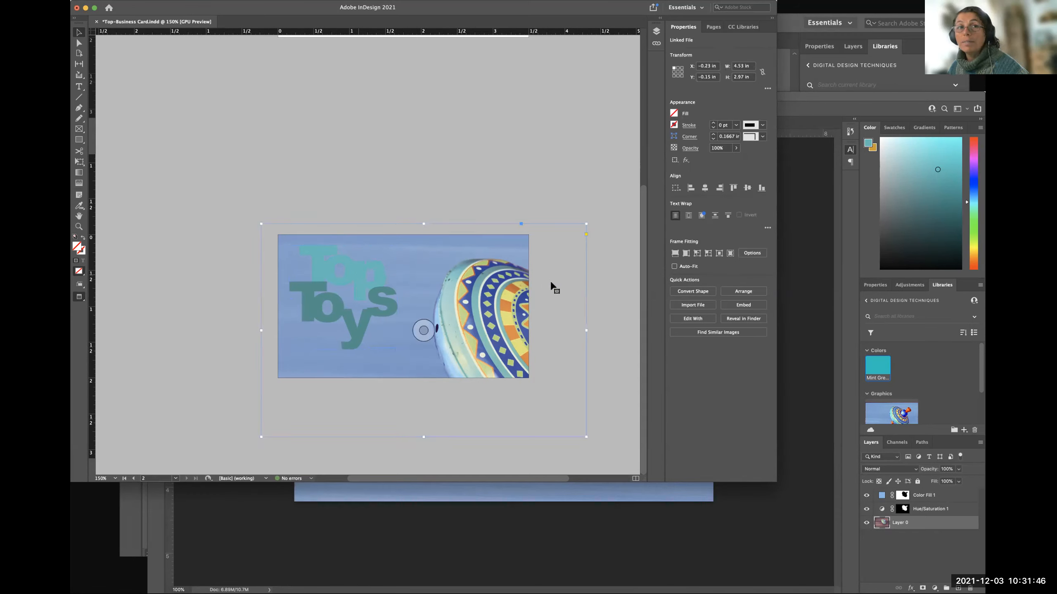
# Examine the Top Toys logo and the spinning-top image on page 2 up close, with nothing selected.
pyautogui.press('super+d')
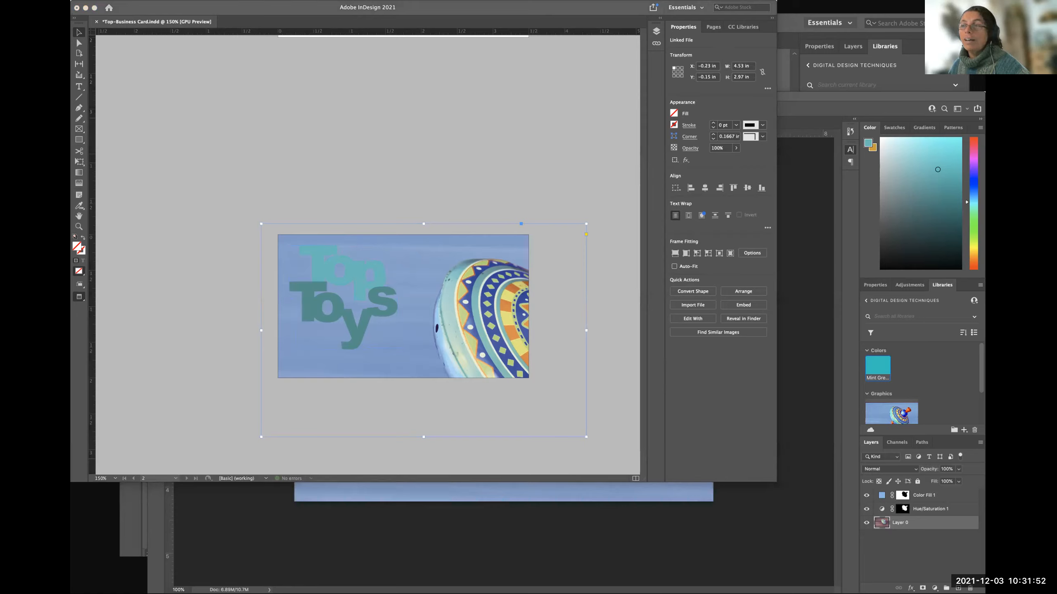
pyautogui.click(158, 287)
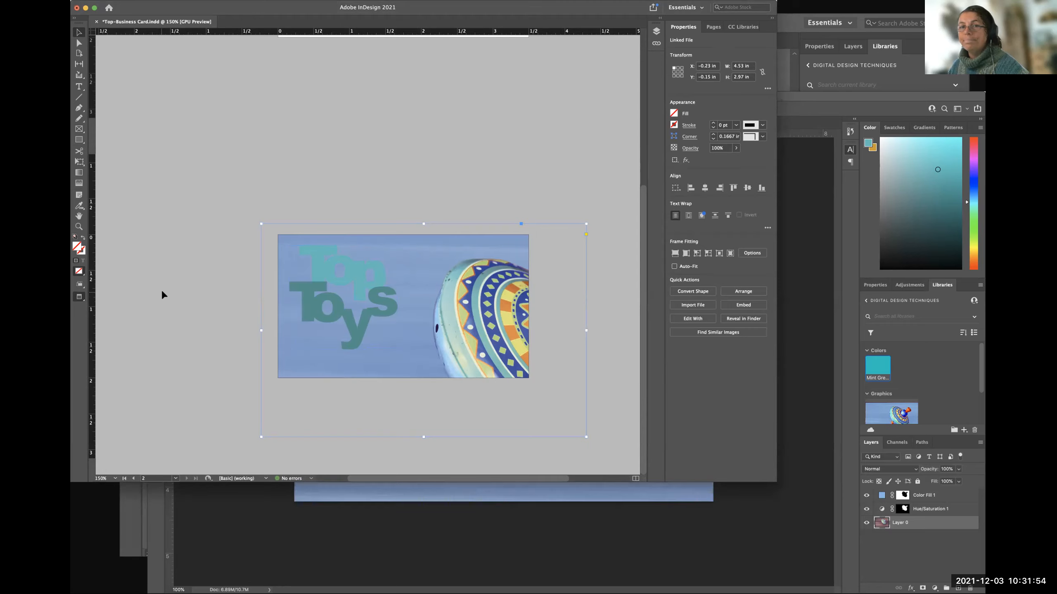
pyautogui.click(172, 294)
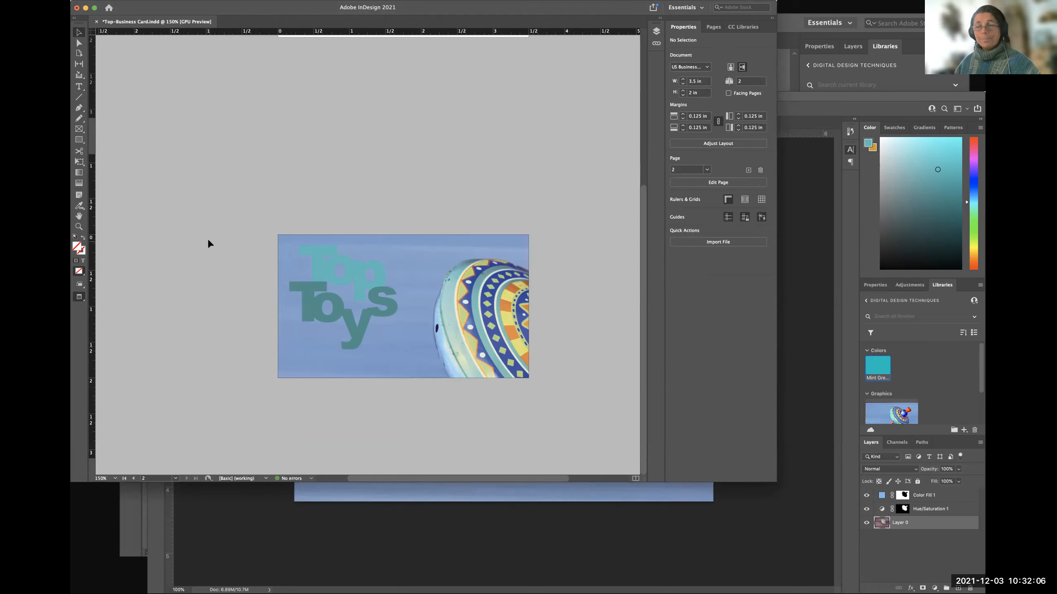
pyautogui.press('super+equal')
pyautogui.press('super+equal')
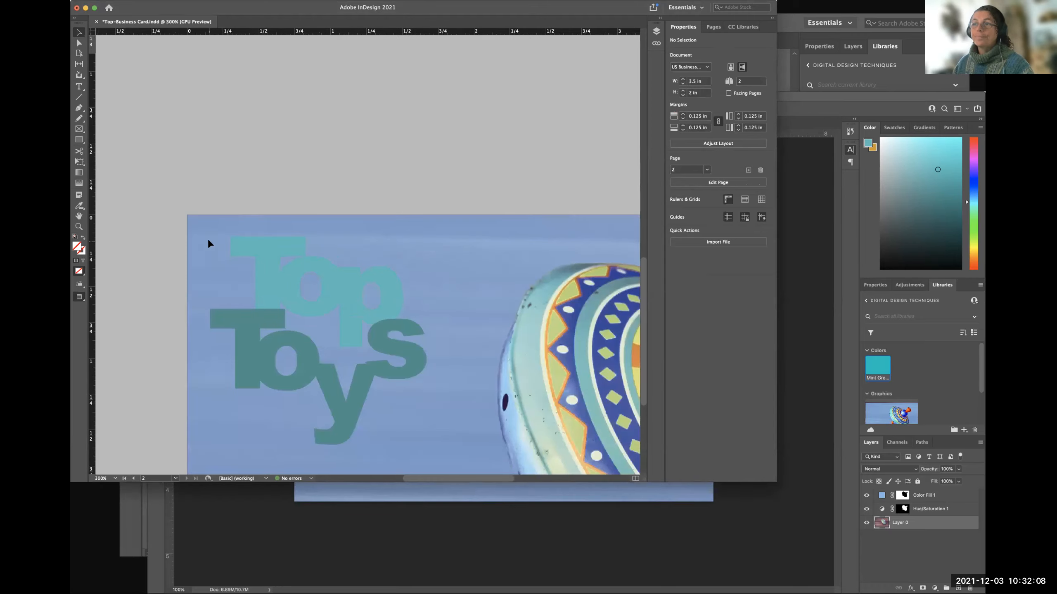
pyautogui.moveTo(389, 332); pyautogui.dragTo(328, 231)
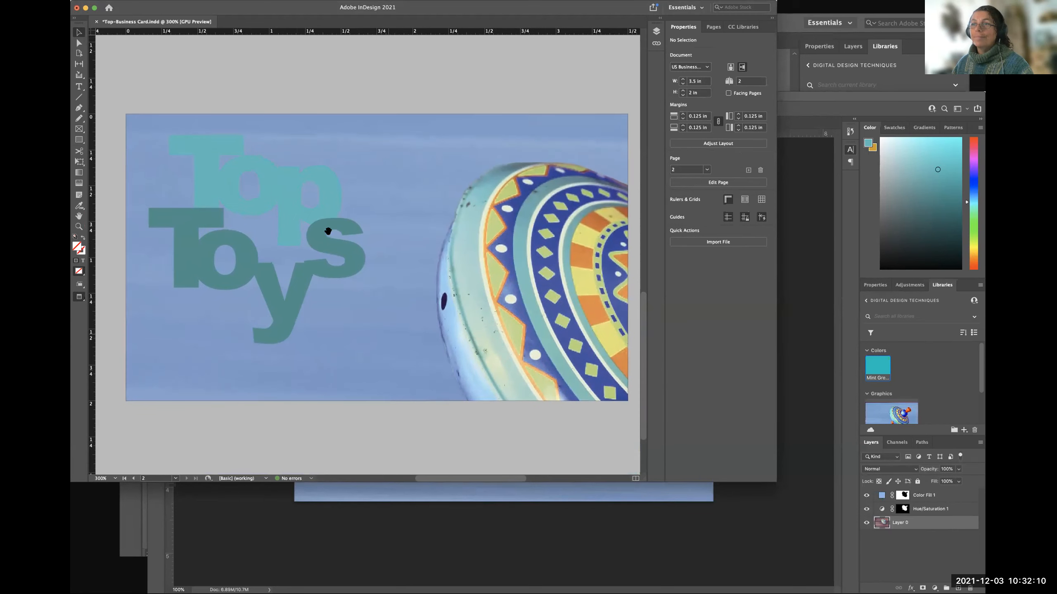
pyautogui.click(368, 436)
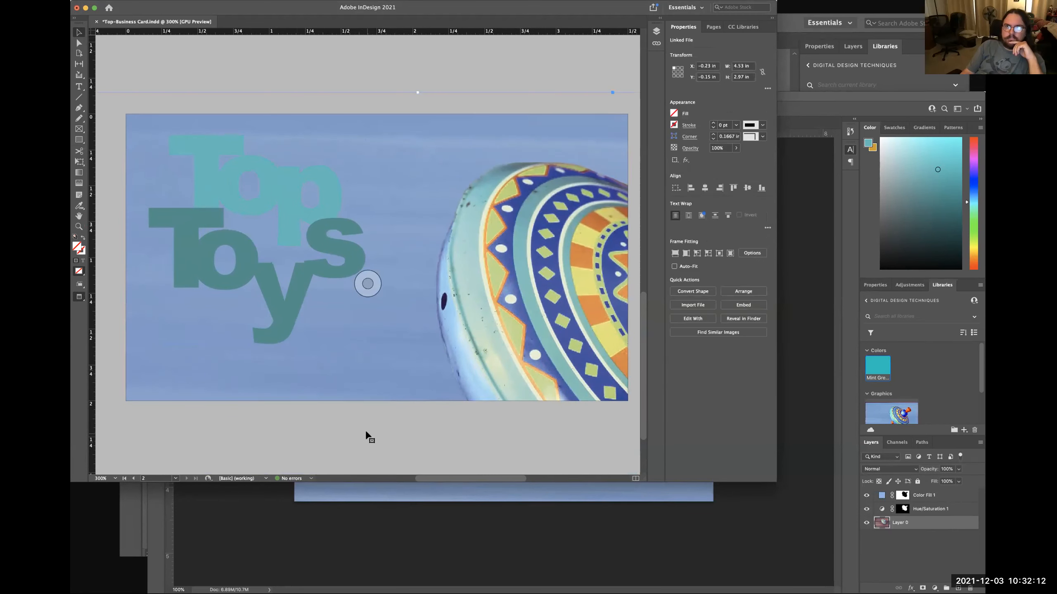
pyautogui.scroll(2, 337, 375)
pyautogui.scroll(2, 338, 392)
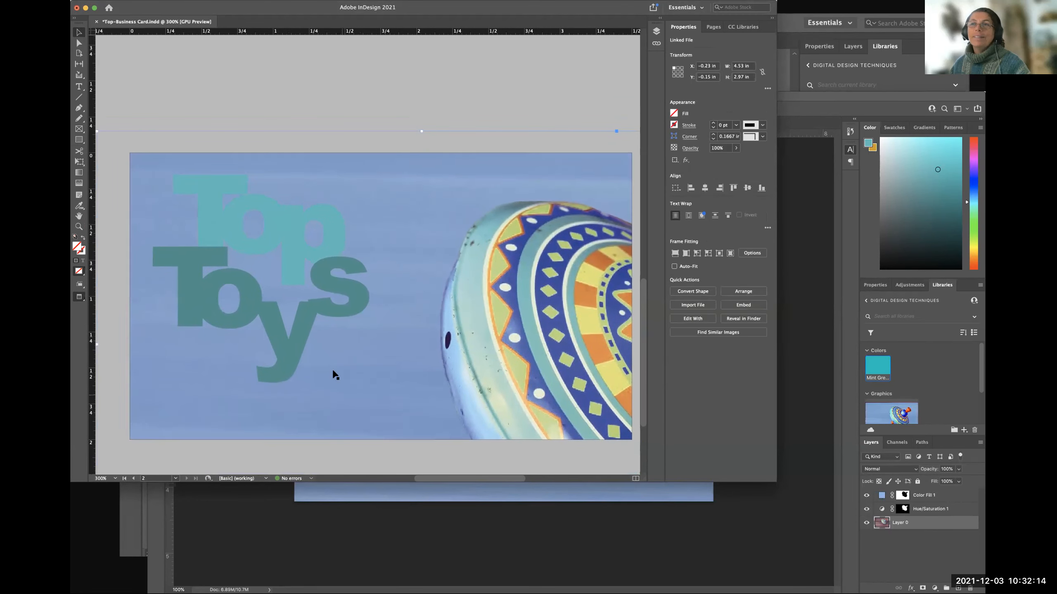
pyautogui.click(297, 100)
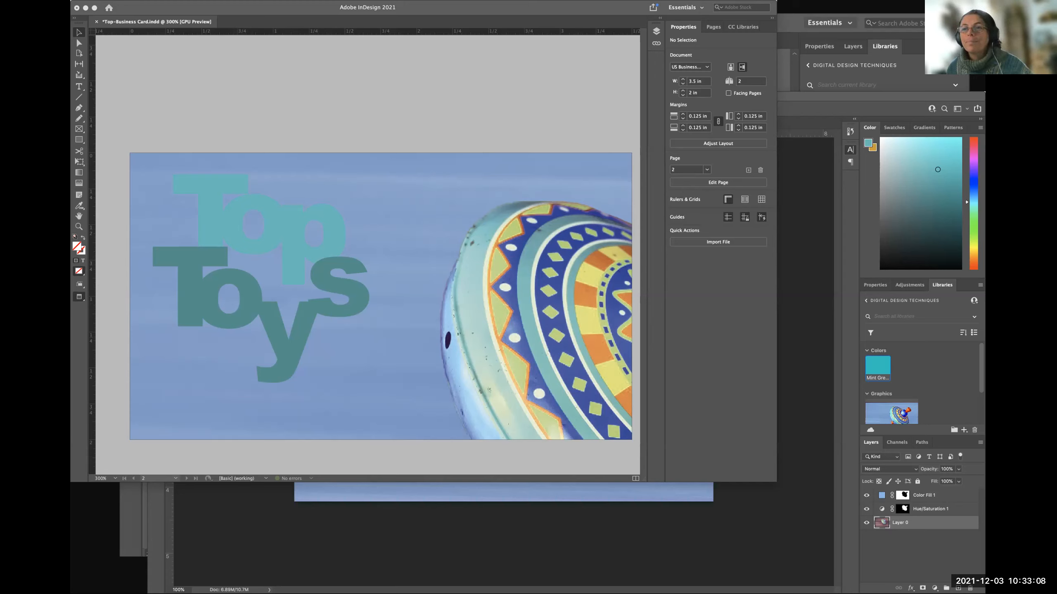
pyautogui.click(368, 389)
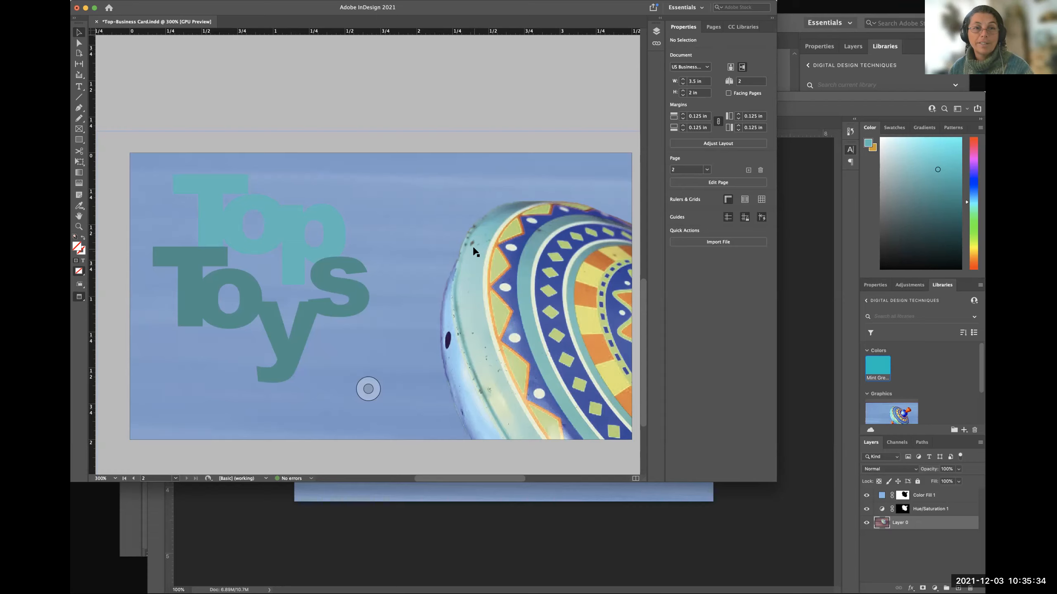
pyautogui.hscroll(3, 474, 248)
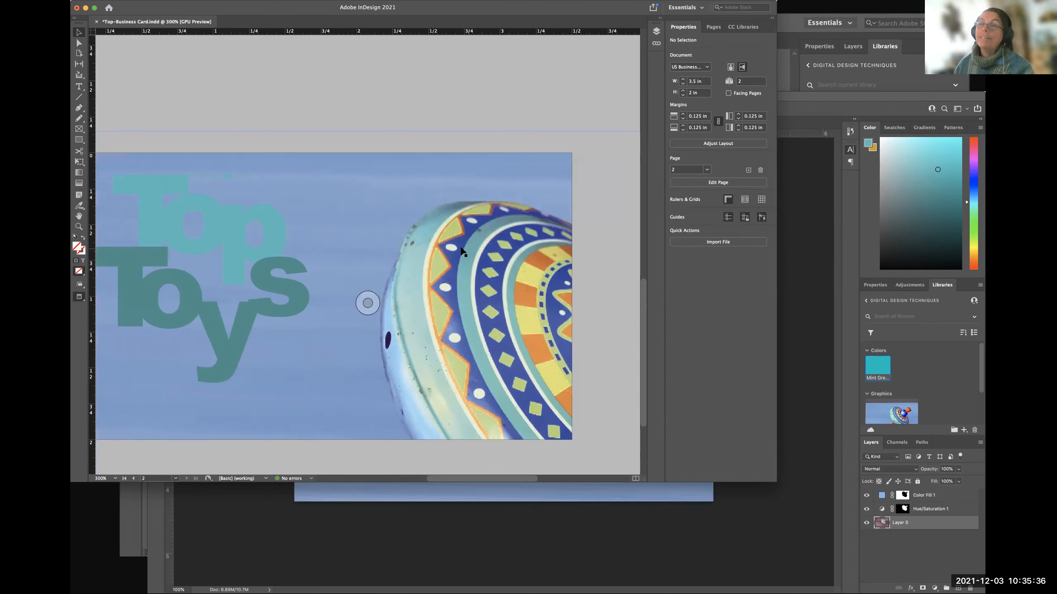
pyautogui.hscroll(-10, 470, 249)
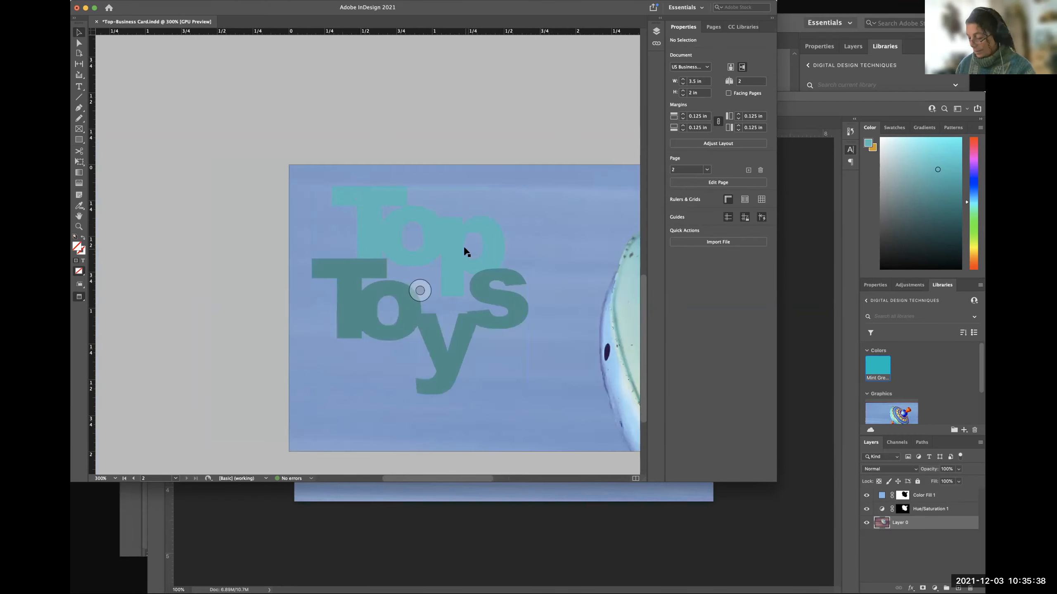
pyautogui.press('super+minus')
pyautogui.moveTo(471, 246); pyautogui.dragTo(339, 247)
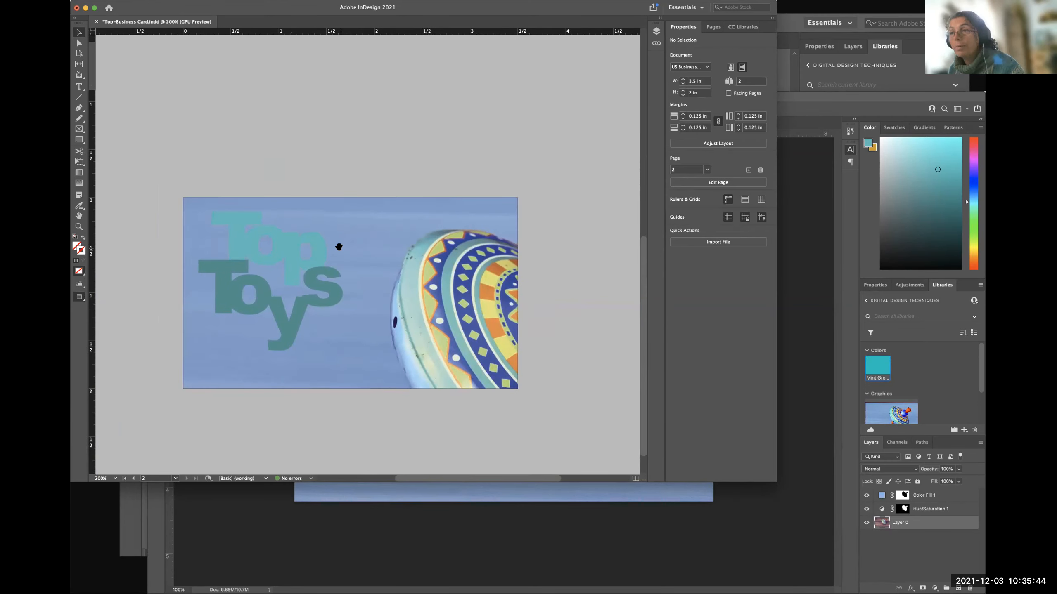
# Compare page 2 in normal and preview modes, checking the logo against the margins and the background image beyond the trim edge.
pyautogui.press('w')
pyautogui.hscroll(1, 474, 131)
pyautogui.scroll(-1, 475, 131)
pyautogui.scroll(-2, 344, 271)
pyautogui.hscroll(-1, 344, 270)
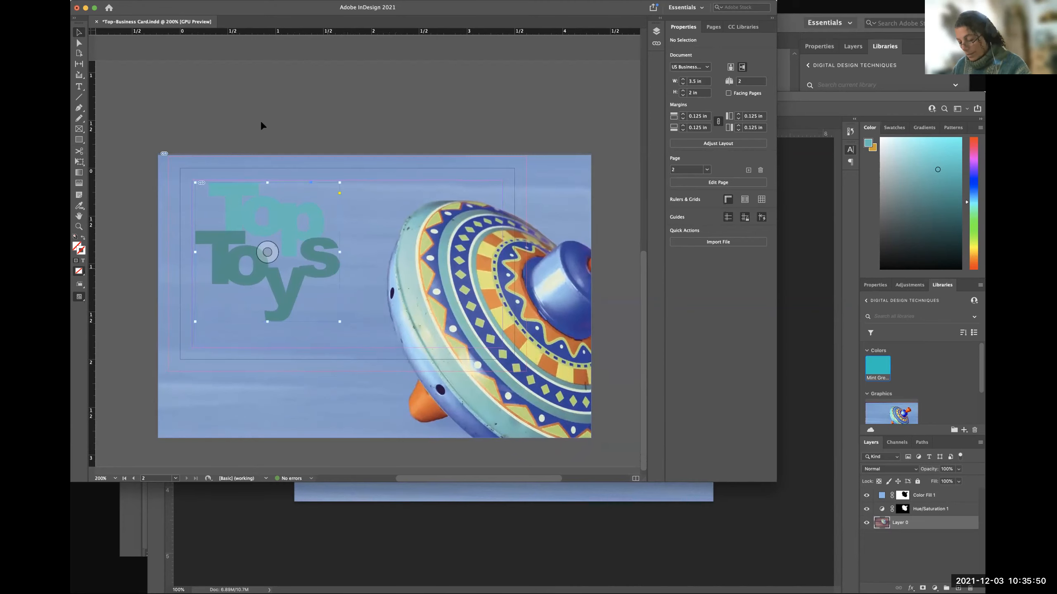
pyautogui.press('w')
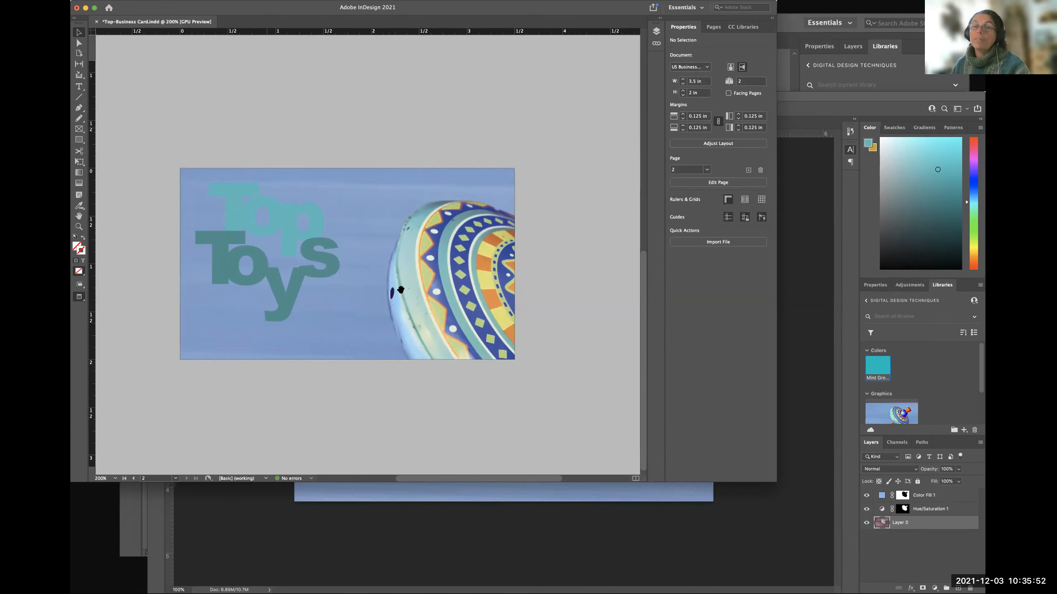
pyautogui.press('w')
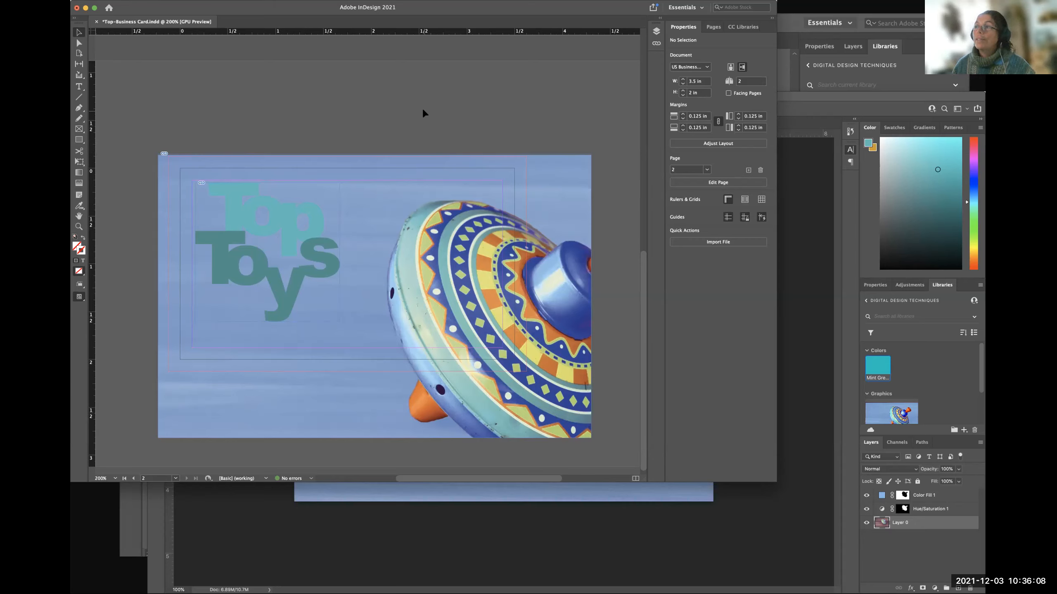
pyautogui.click(201, 183)
pyautogui.click(279, 132)
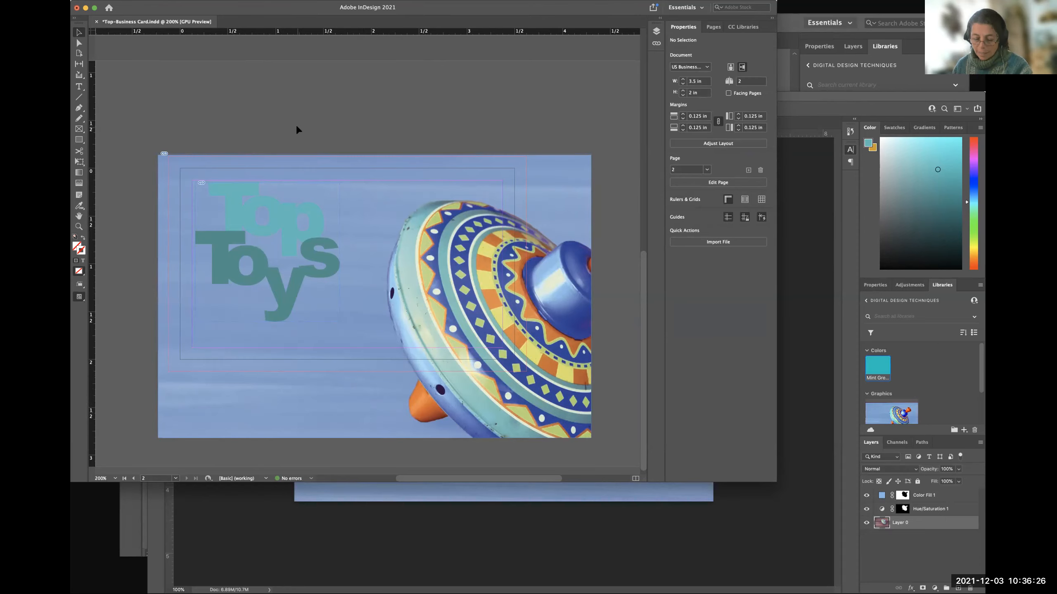
pyautogui.press('w')
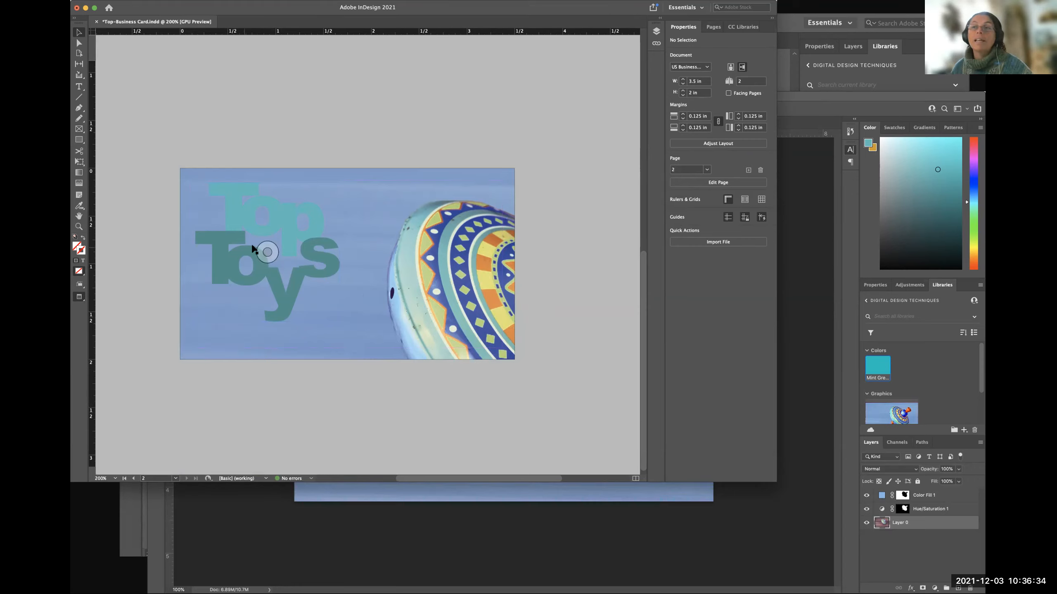
# Preview a Multiply drop shadow at 75% opacity on the Top Toys logo, cancel the effect, and deselect everything.
pyautogui.click(291, 299)
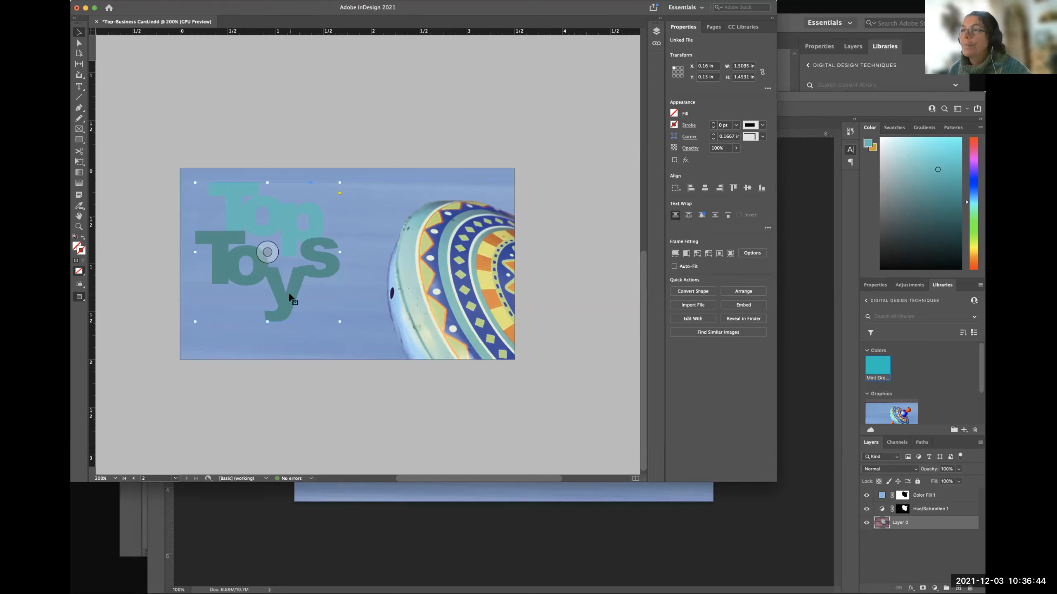
pyautogui.click(686, 161)
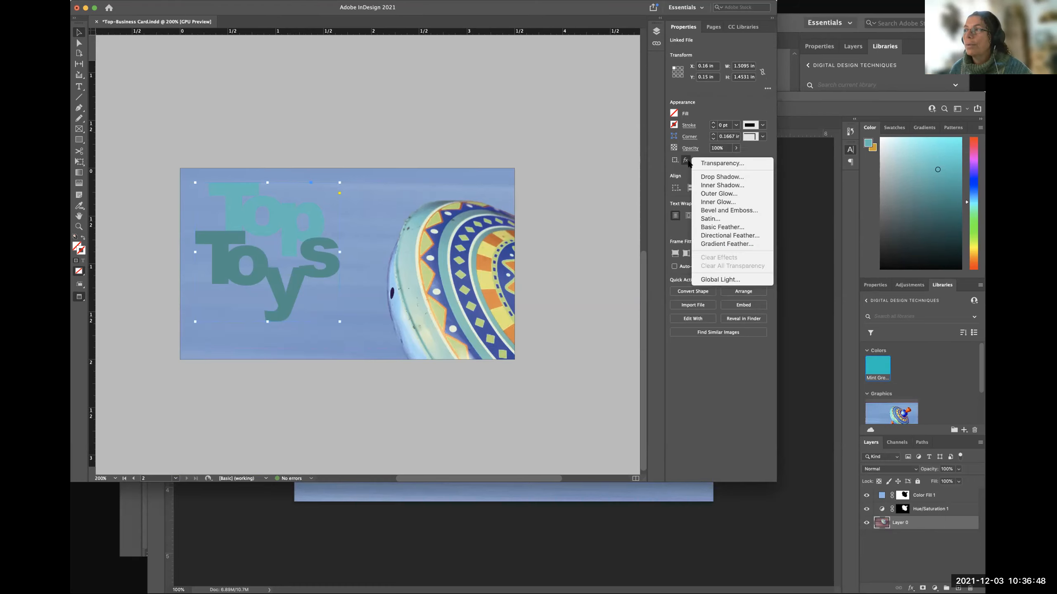
pyautogui.click(709, 178)
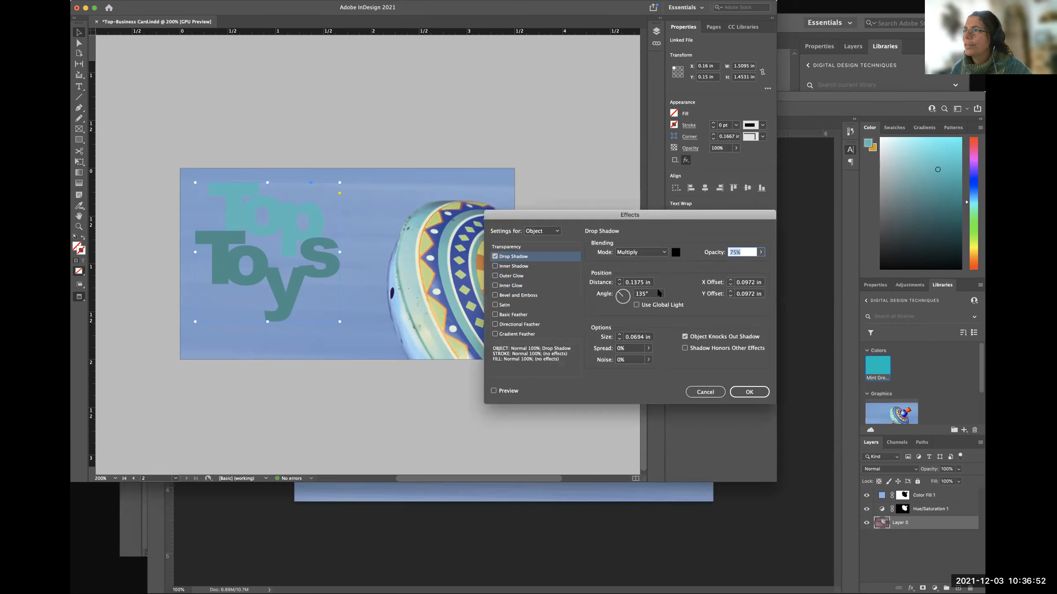
pyautogui.click(493, 390)
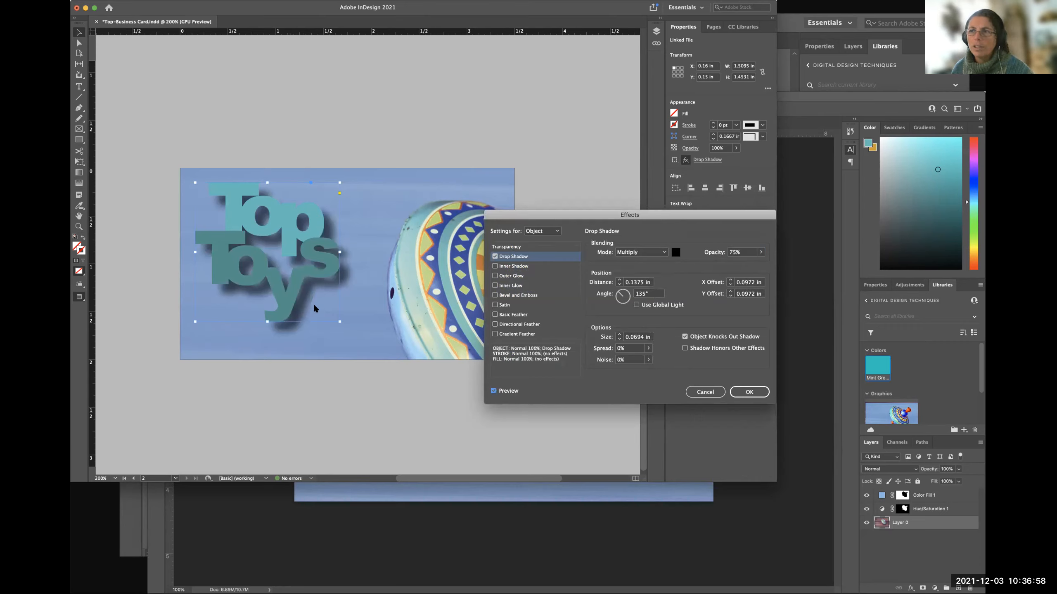
pyautogui.click(707, 393)
pyautogui.click(520, 419)
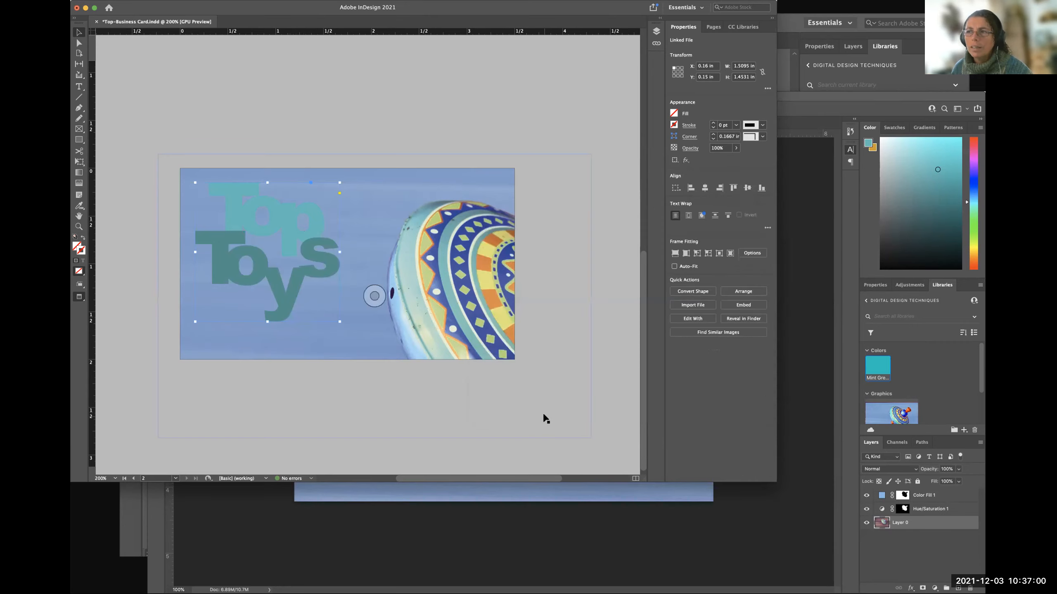
pyautogui.click(617, 354)
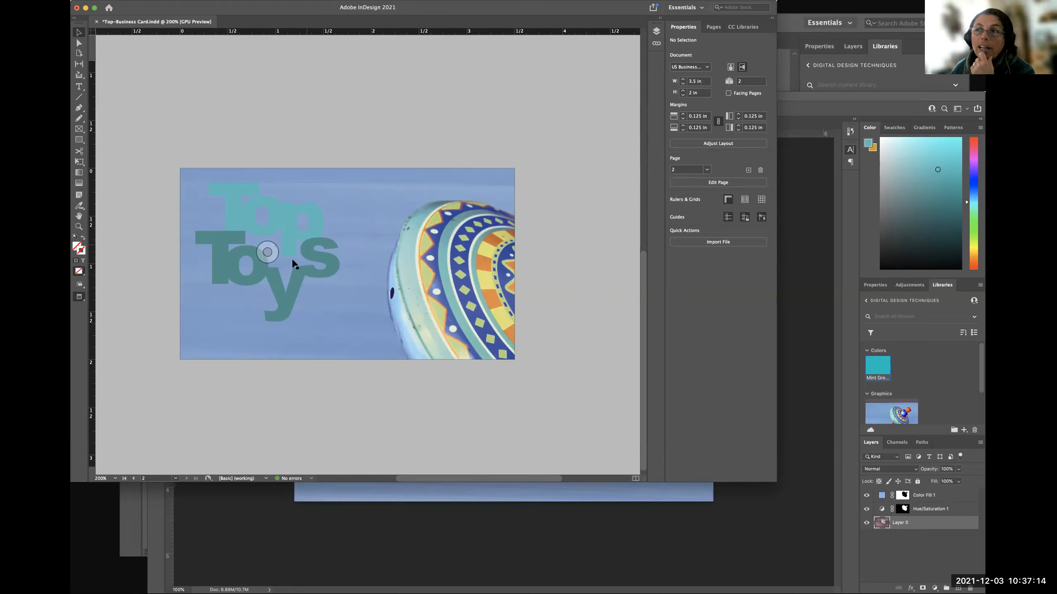
pyautogui.click(284, 230)
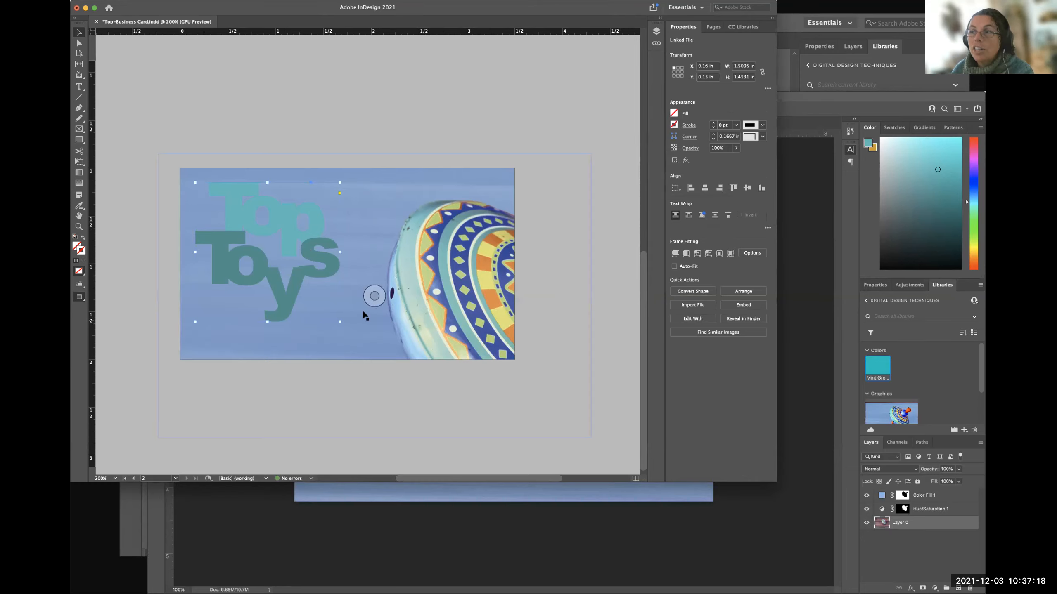
pyautogui.click(395, 343)
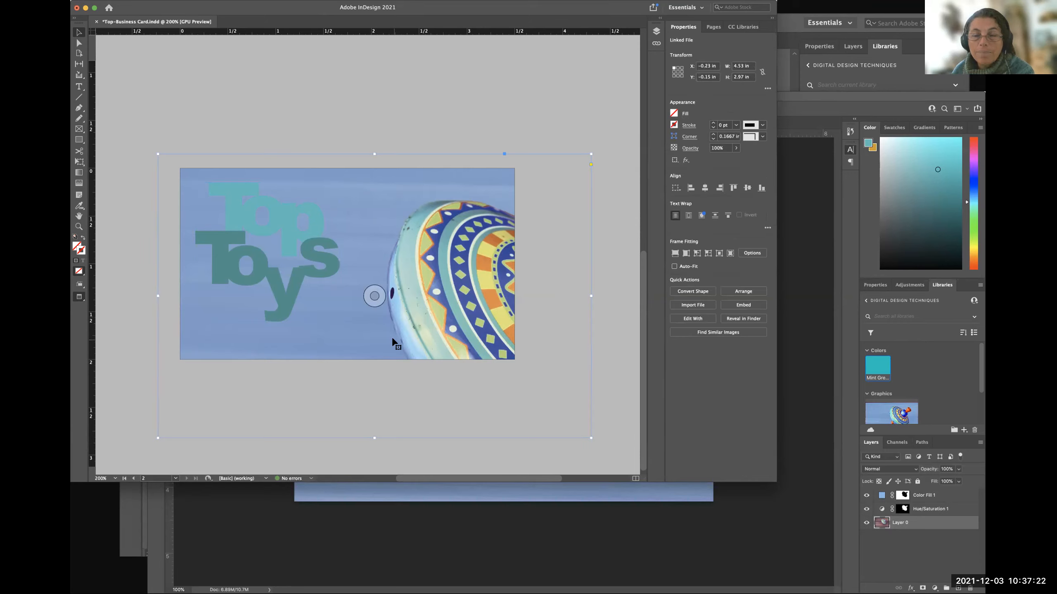
pyautogui.click(133, 305)
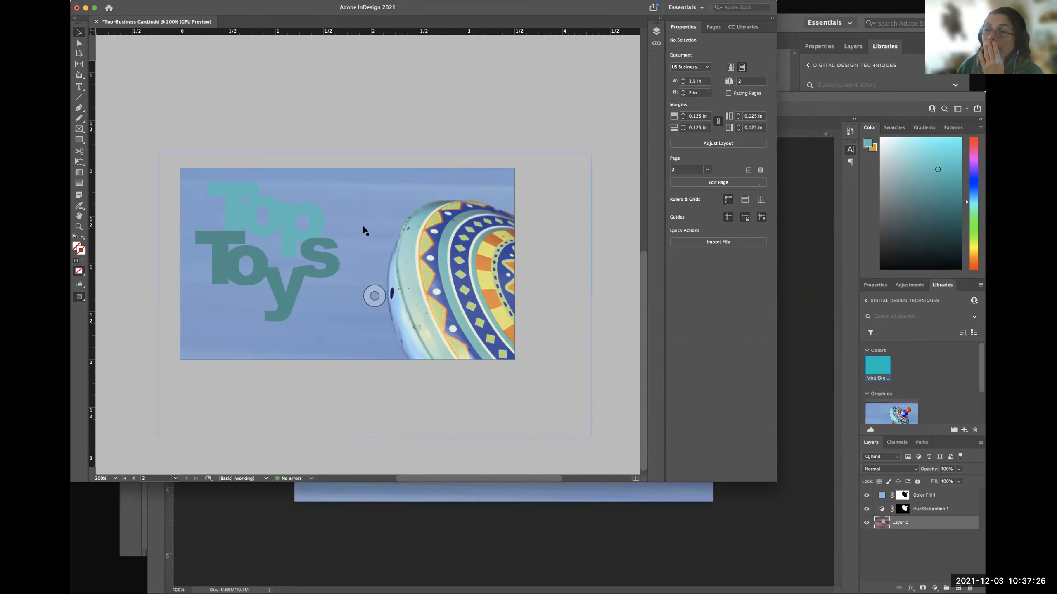
pyautogui.click(290, 229)
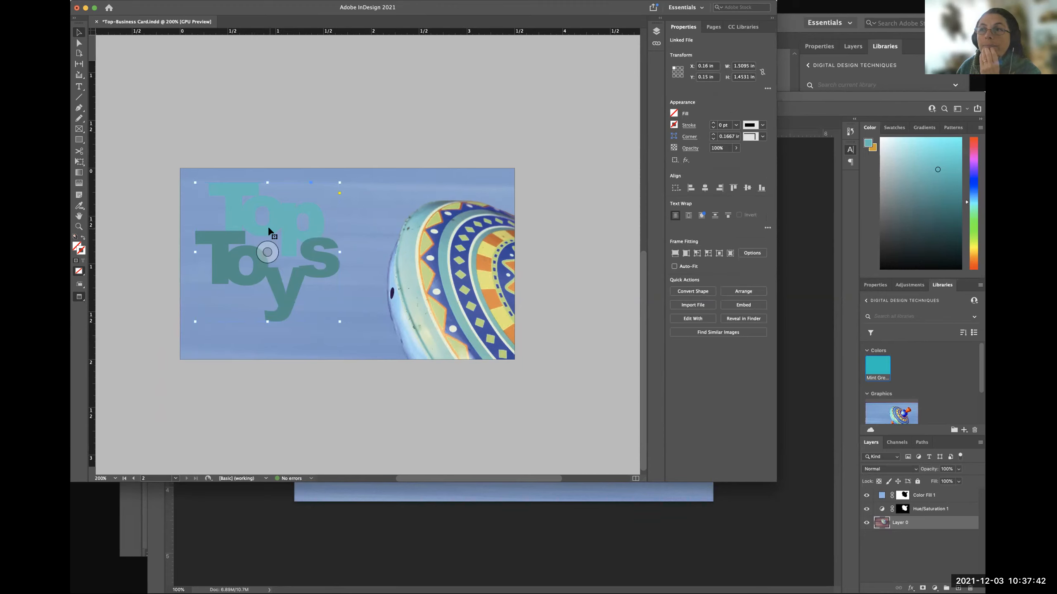
pyautogui.click(588, 269)
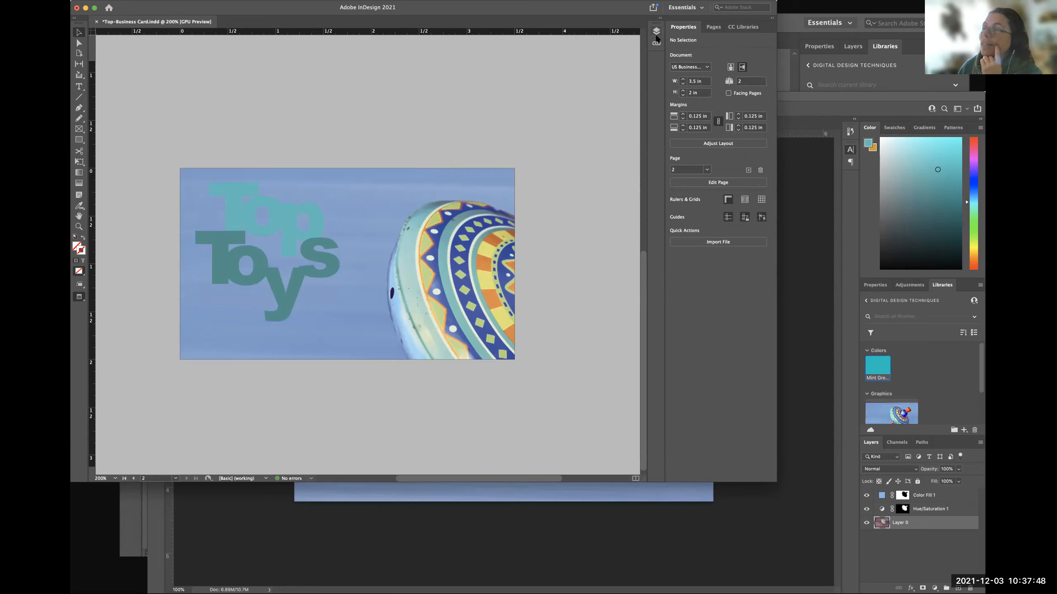
# Show the document's list of linked files to check the placed image and logo, collapsing and reopening it.
pyautogui.click(293, 1)
pyautogui.click(293, 2)
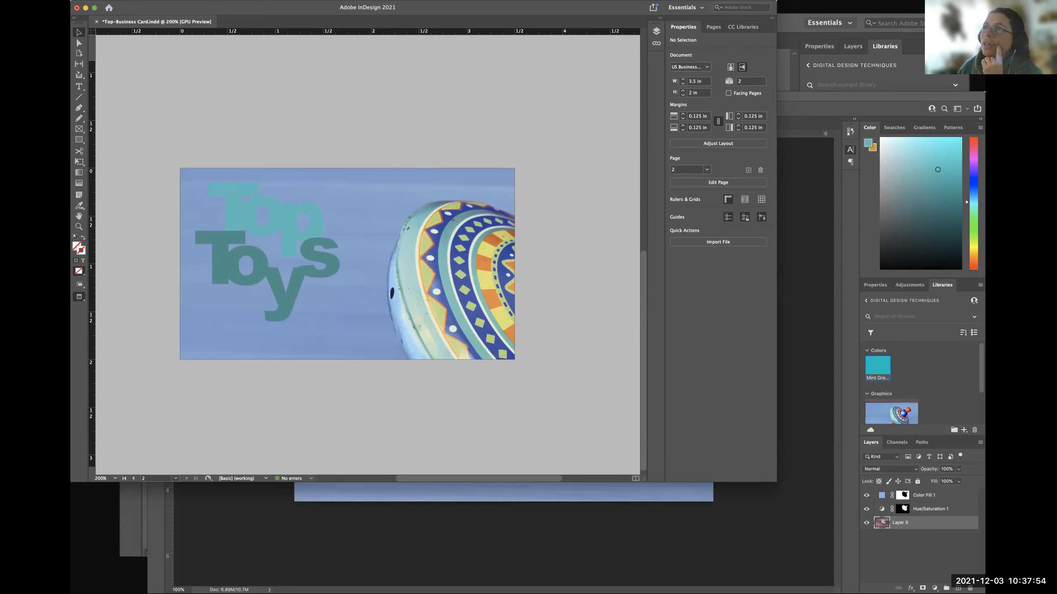
pyautogui.click(292, 1)
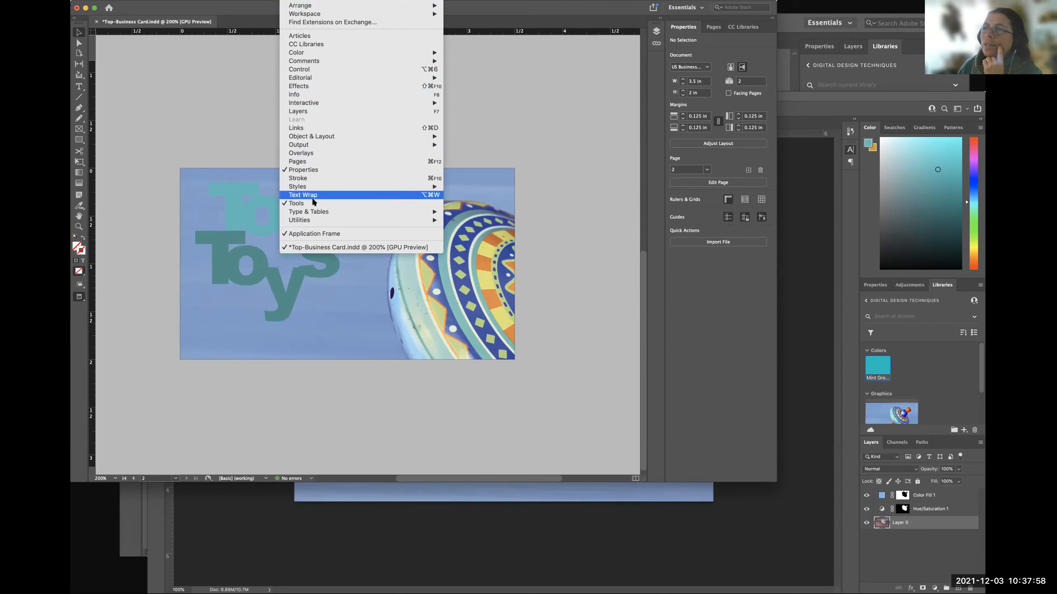
pyautogui.click(317, 129)
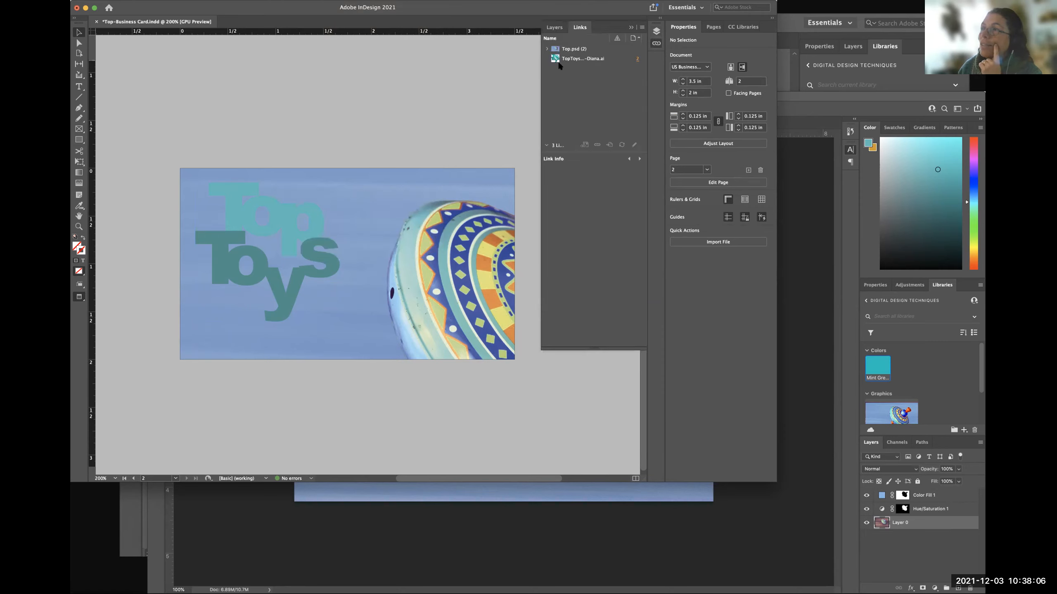
pyautogui.click(630, 28)
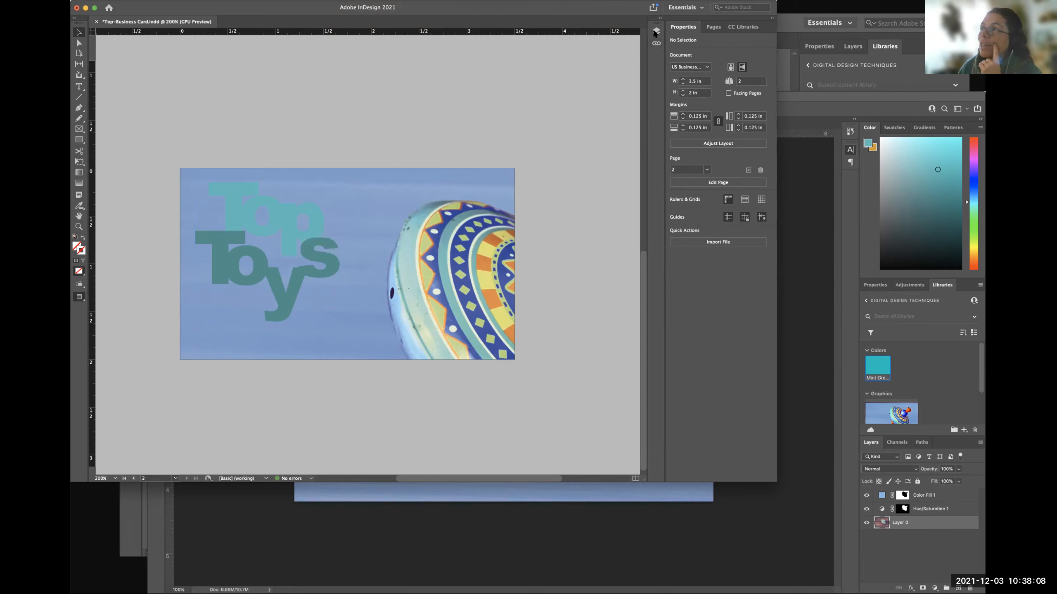
pyautogui.click(656, 44)
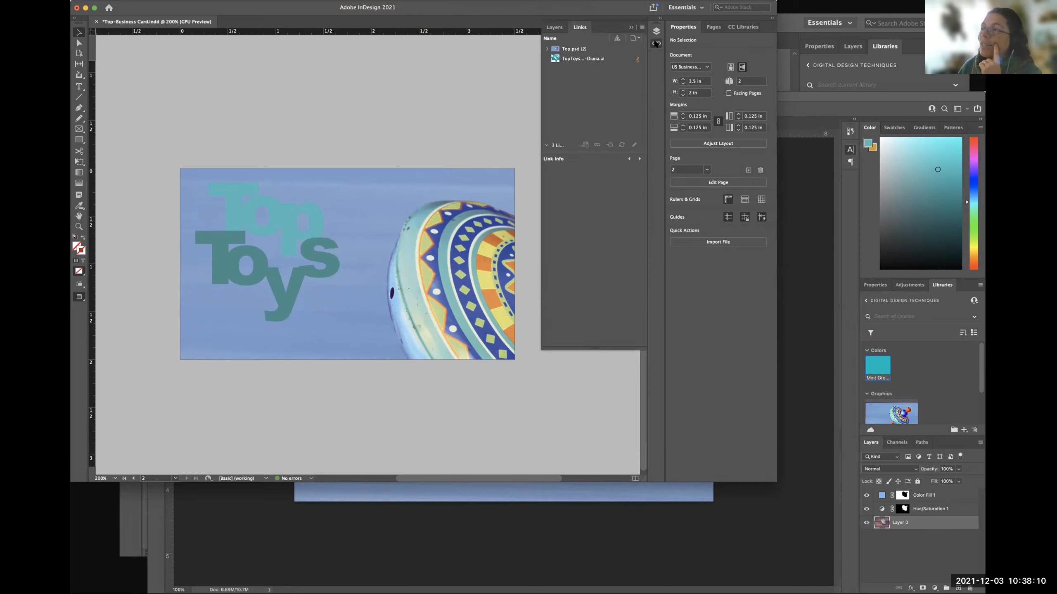
pyautogui.click(657, 45)
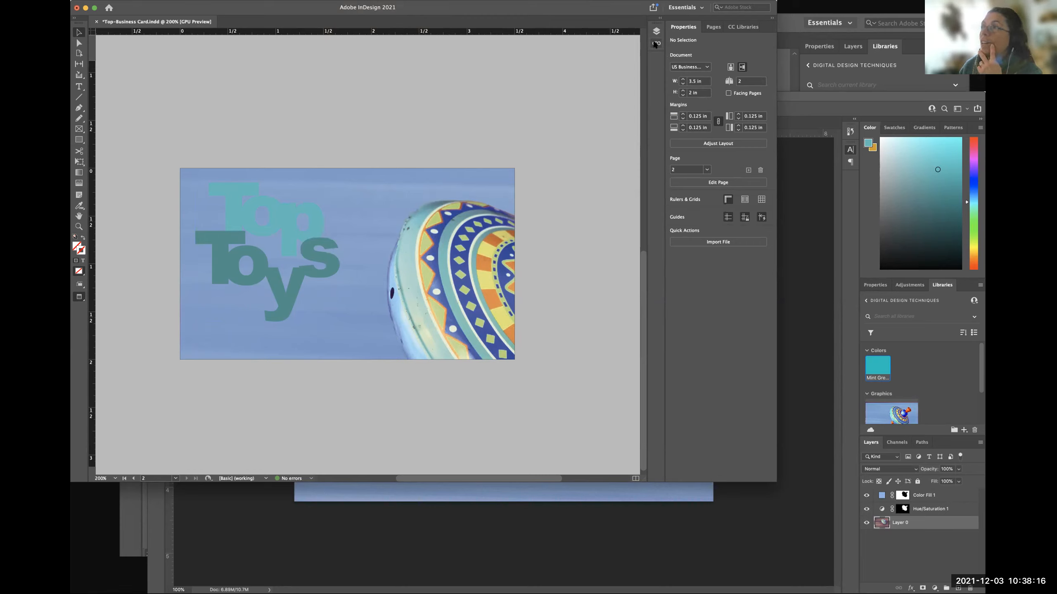
pyautogui.click(656, 44)
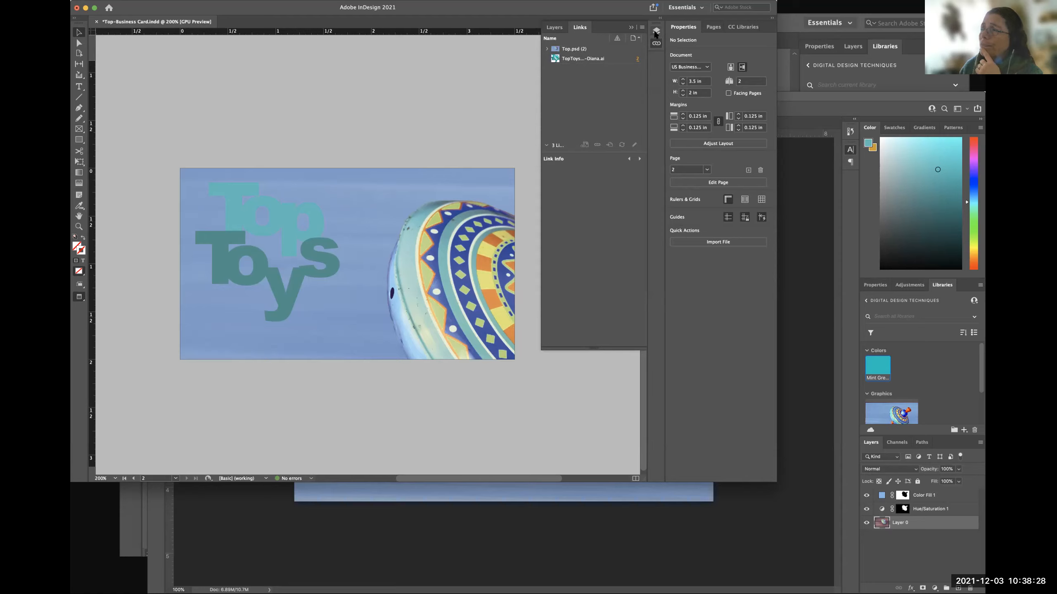
# Expand Layer 1 in the document's layer list and select the placed Top Toys logo on page 2 from it.
pyautogui.click(631, 27)
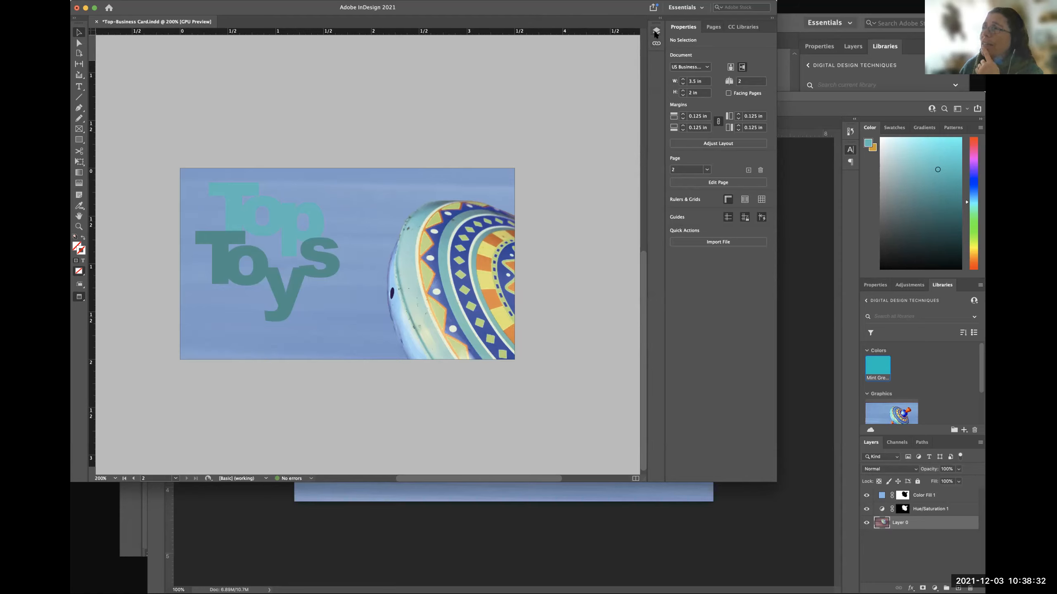
pyautogui.click(656, 33)
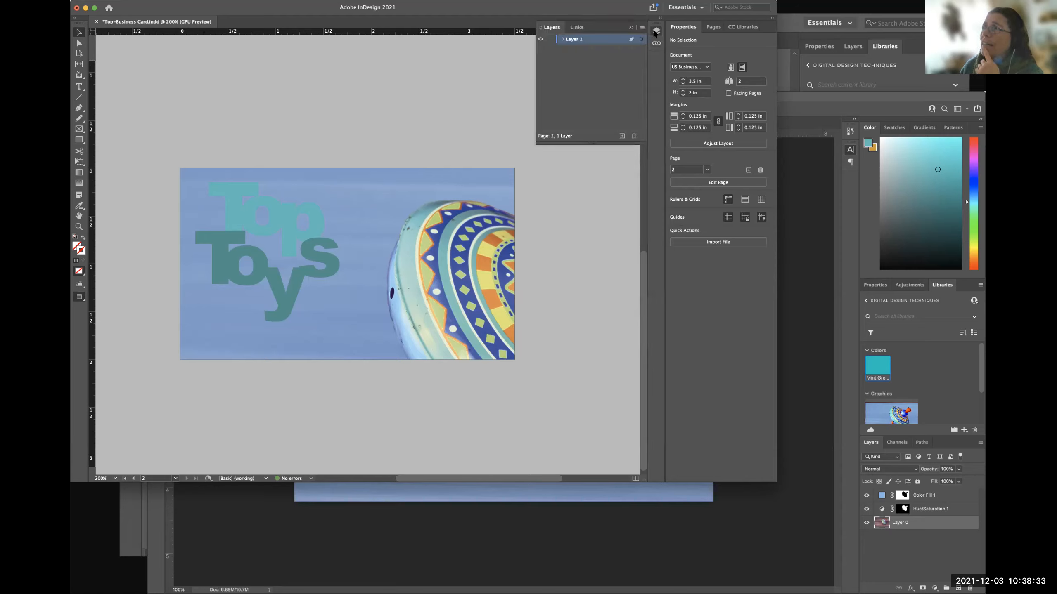
pyautogui.click(562, 39)
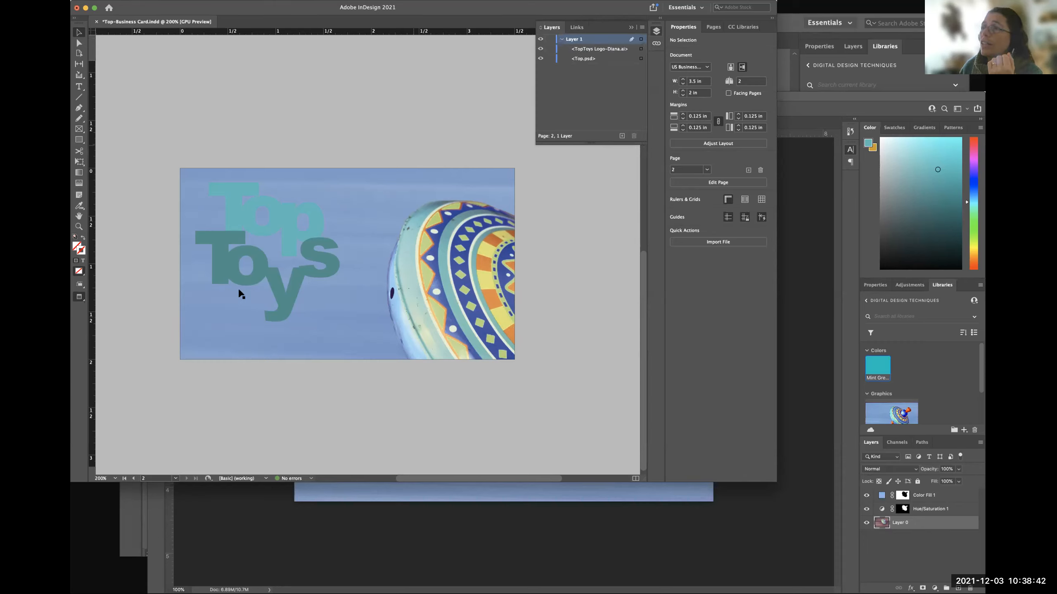
pyautogui.click(592, 49)
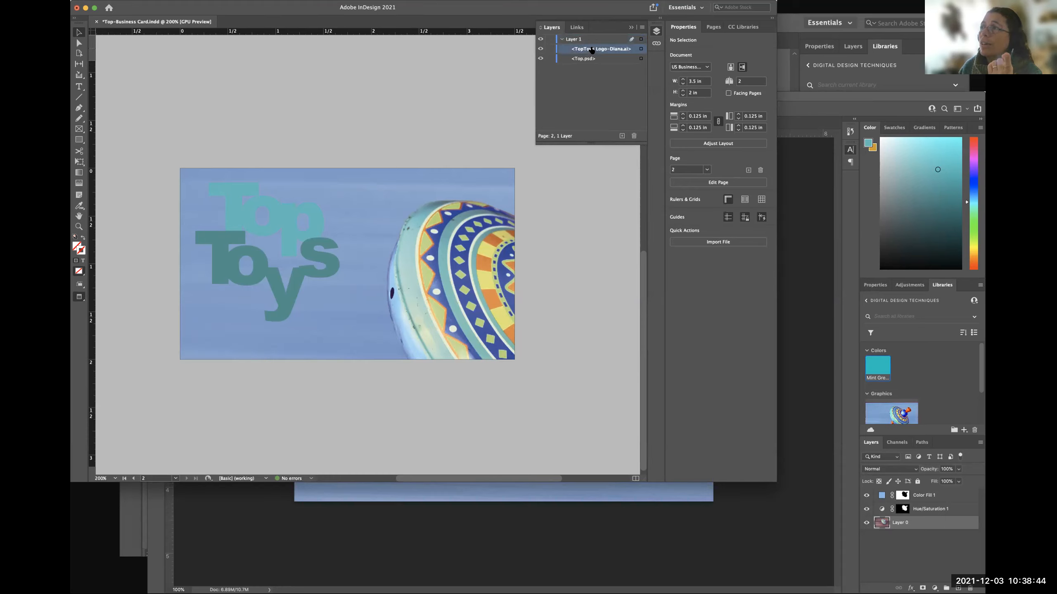
pyautogui.click(626, 64)
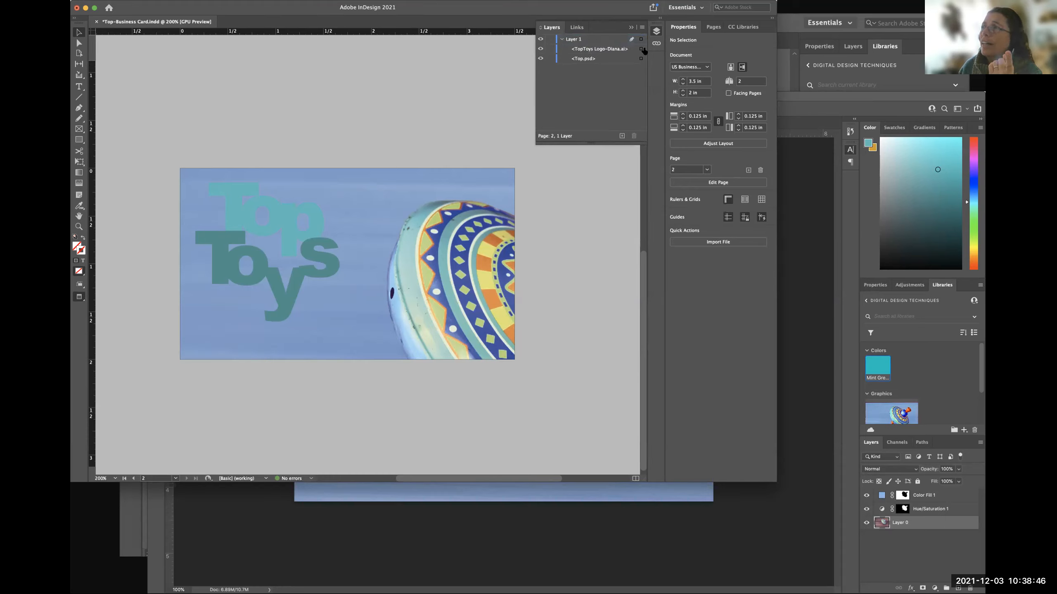
pyautogui.click(641, 49)
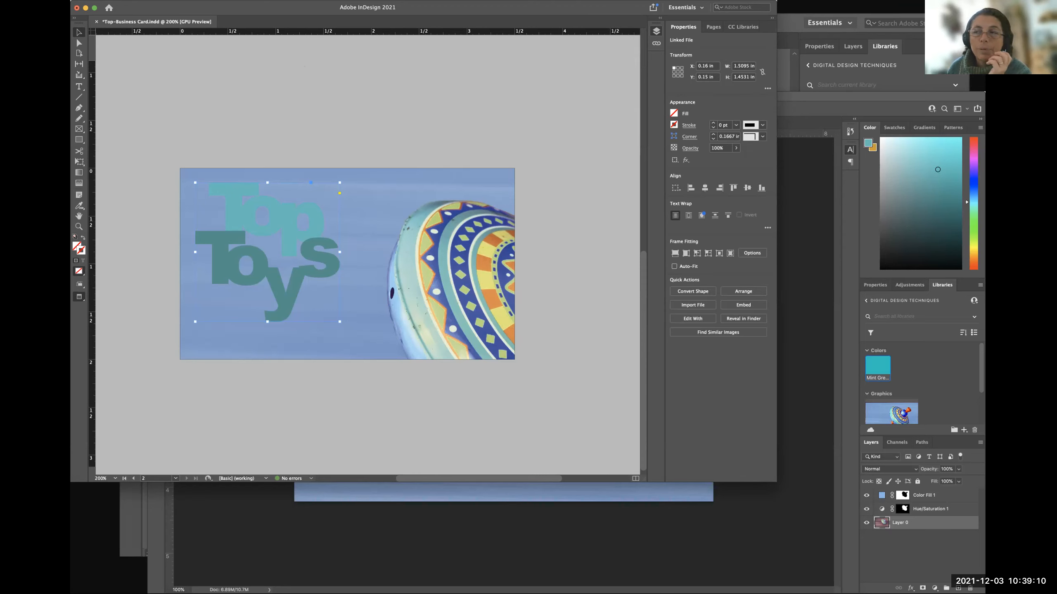
pyautogui.click(584, 348)
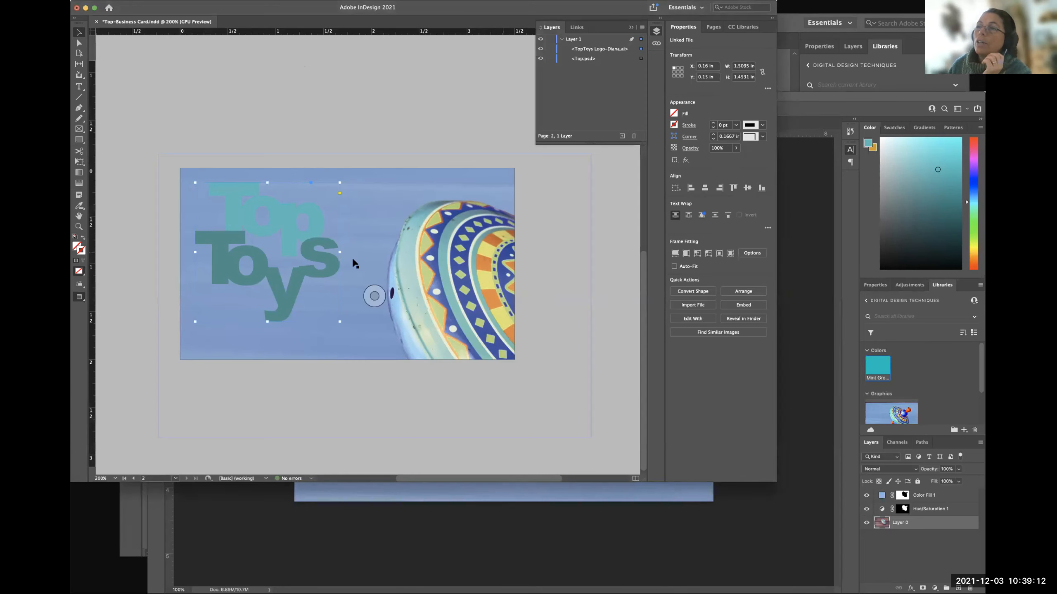
pyautogui.click(158, 243)
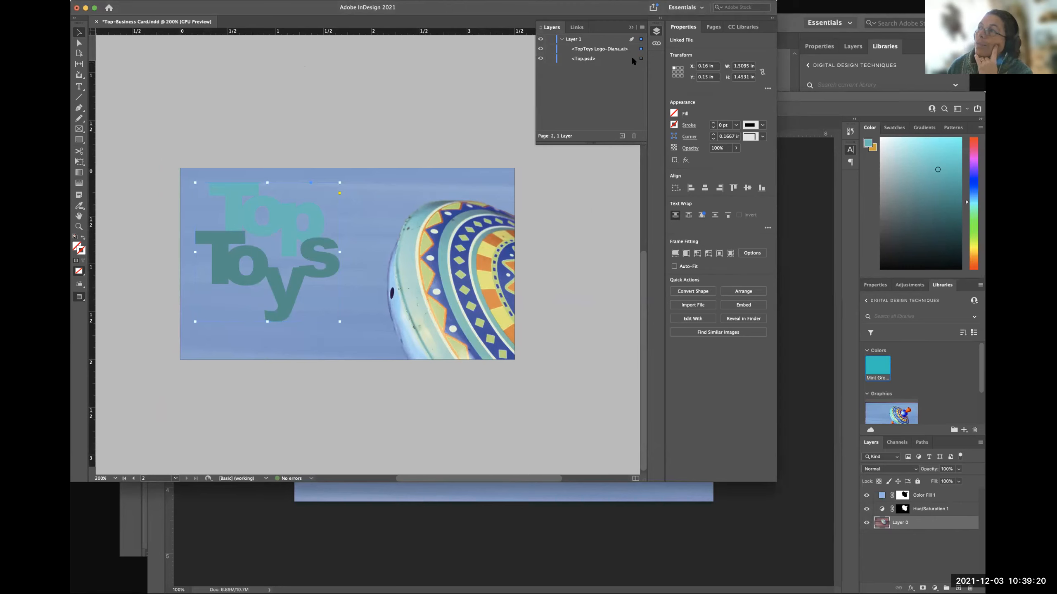
# Review the linked files against the artwork on pages 1 and 2, expanding the Top.psd entry to show its two placements.
pyautogui.click(656, 43)
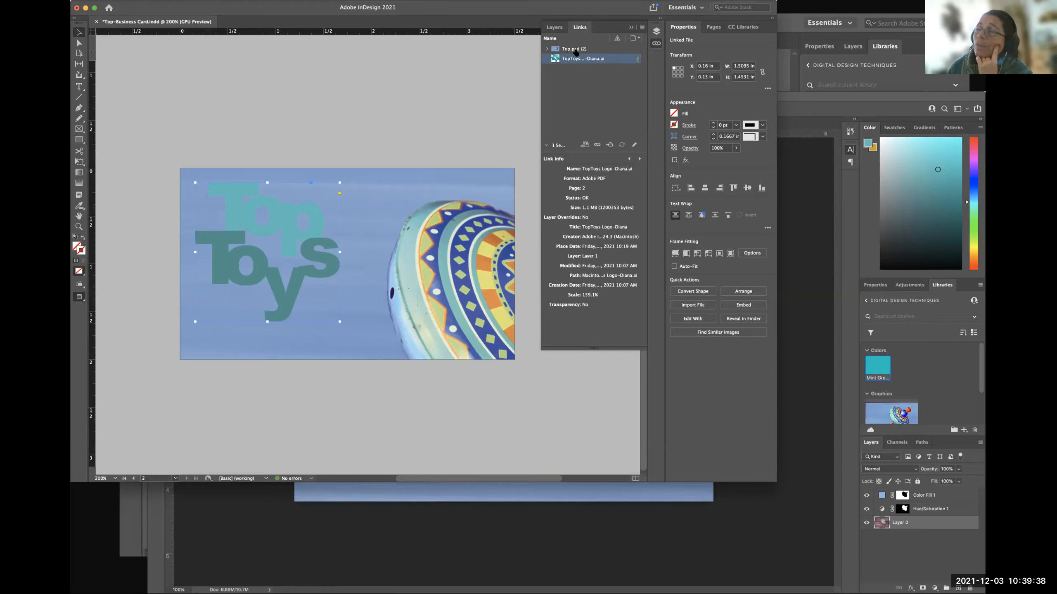
pyautogui.scroll(10, 430, 137)
pyautogui.scroll(-6, 429, 137)
pyautogui.scroll(6, 396, 158)
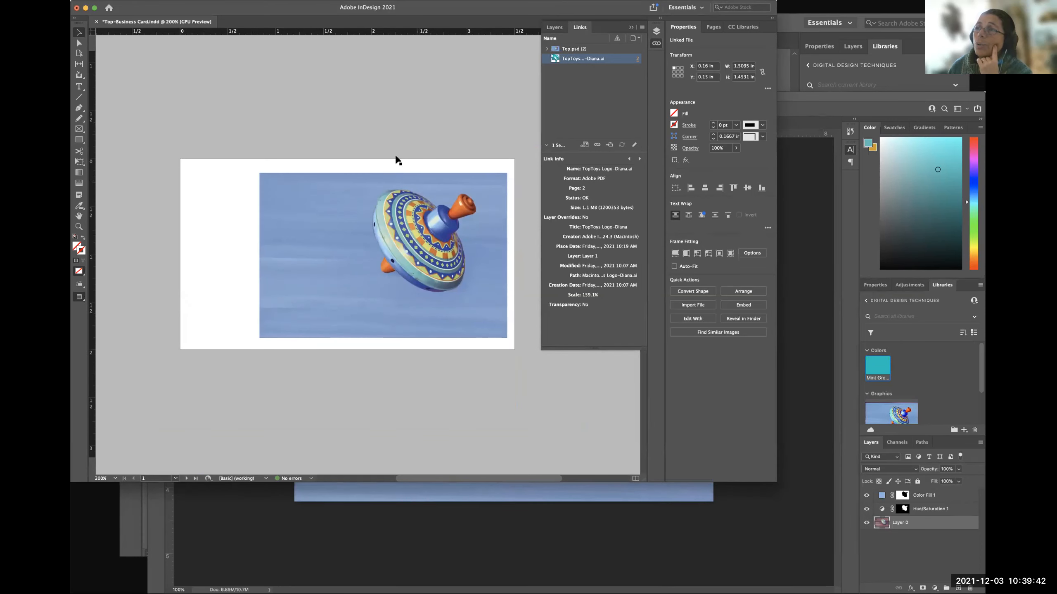
pyautogui.scroll(-6, 411, 233)
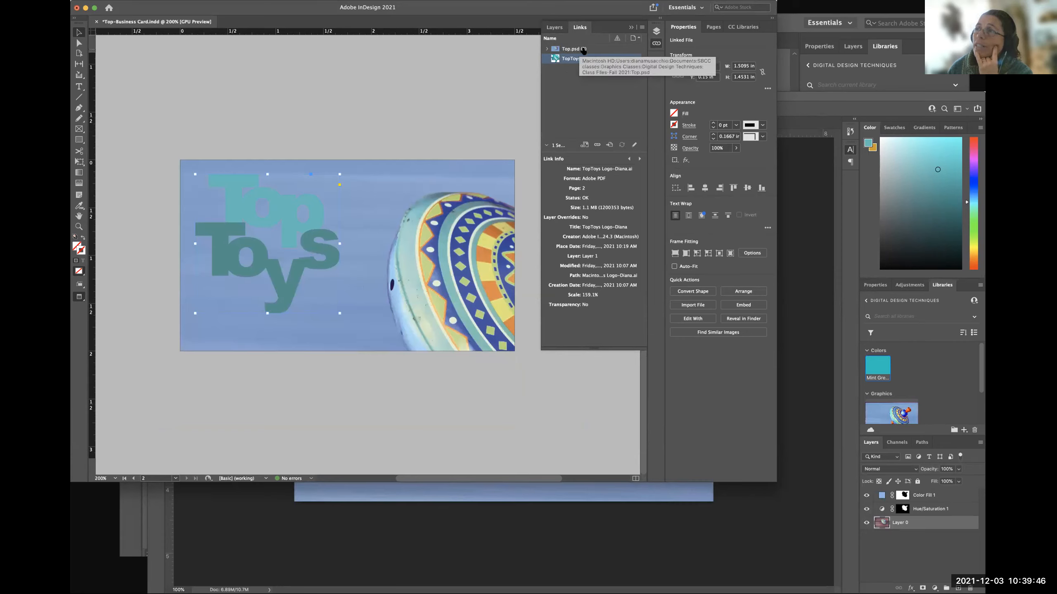
pyautogui.click(546, 49)
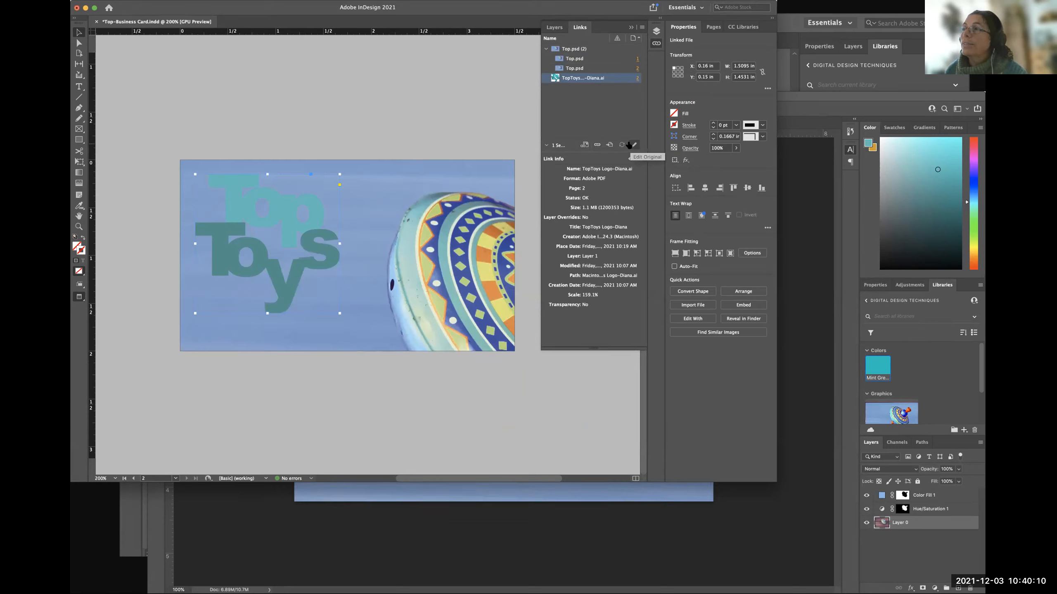
# Inspect the page 2 Top.psd link's details, then open the linked Top Toys logo's original in Illustrator for editing.
pyautogui.click(452, 106)
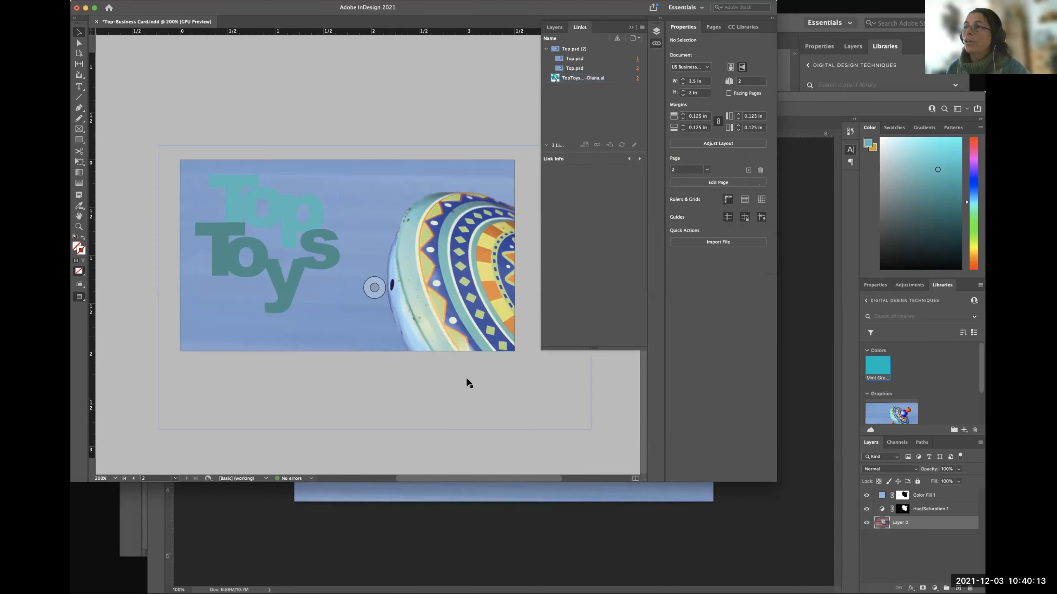
pyautogui.click(638, 68)
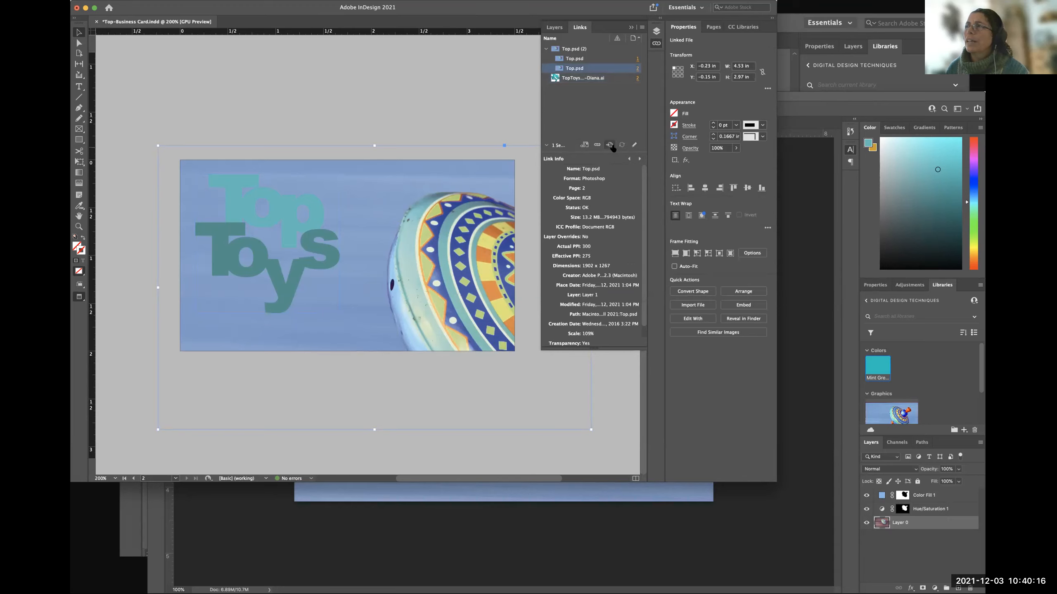
pyautogui.click(601, 79)
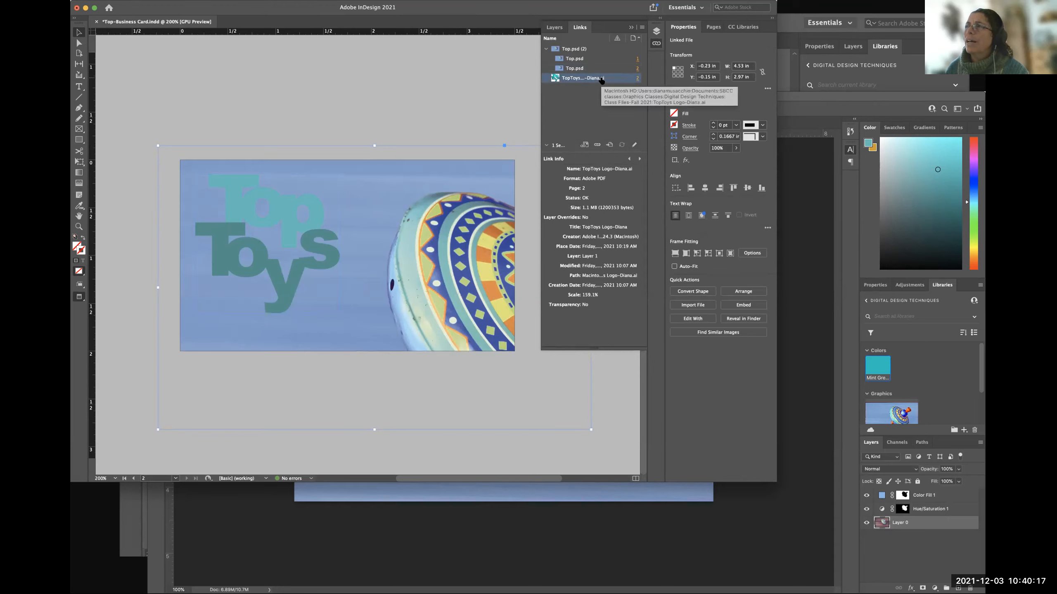
pyautogui.click(632, 145)
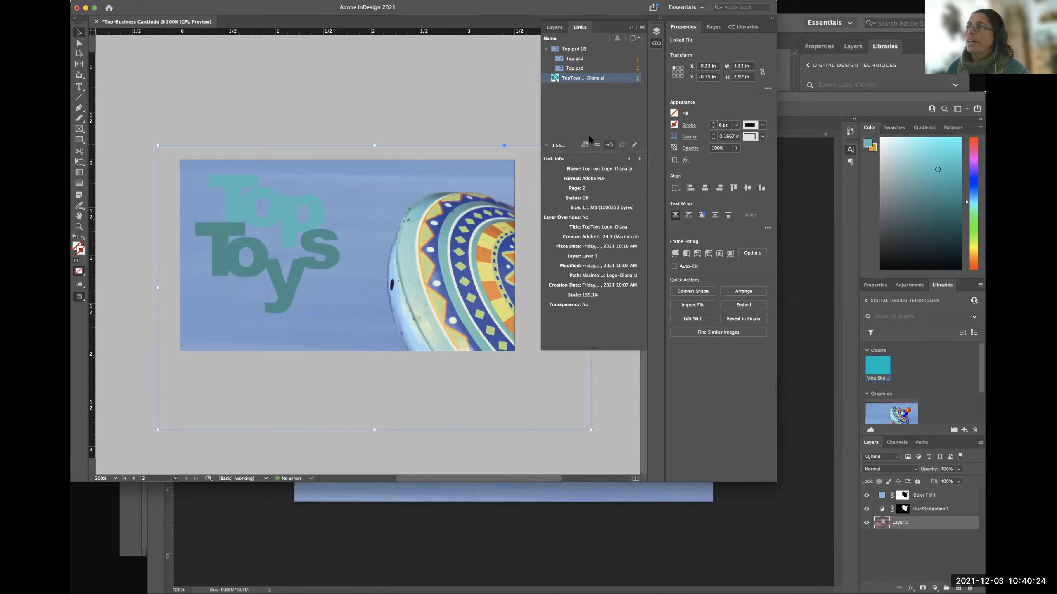
pyautogui.click(632, 145)
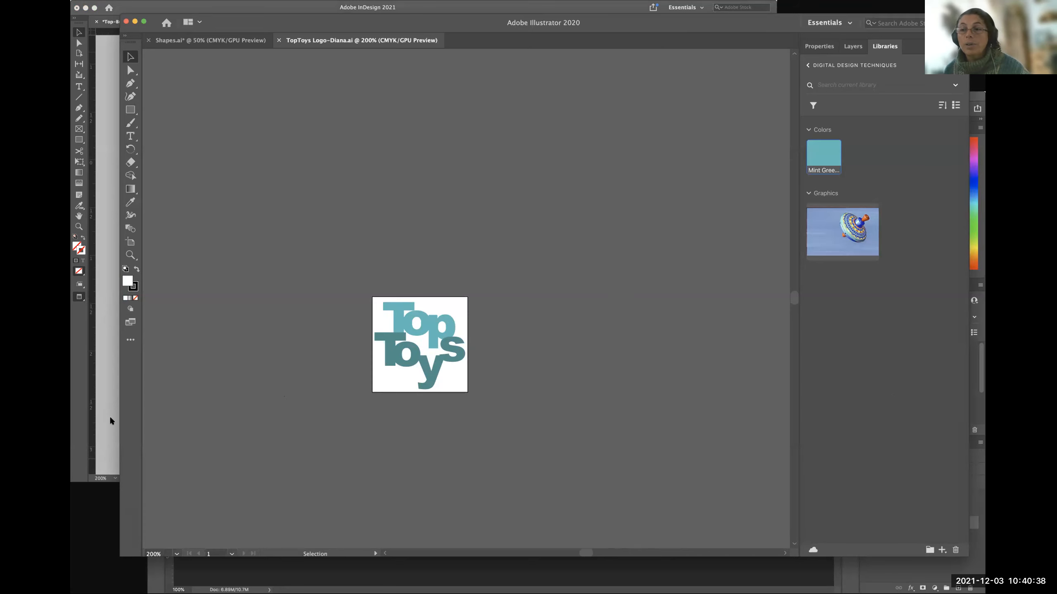
# Look at Top.psd in Photoshop, then return to InDesign and open the linked logo's original in Illustrator again.
pyautogui.click(251, 582)
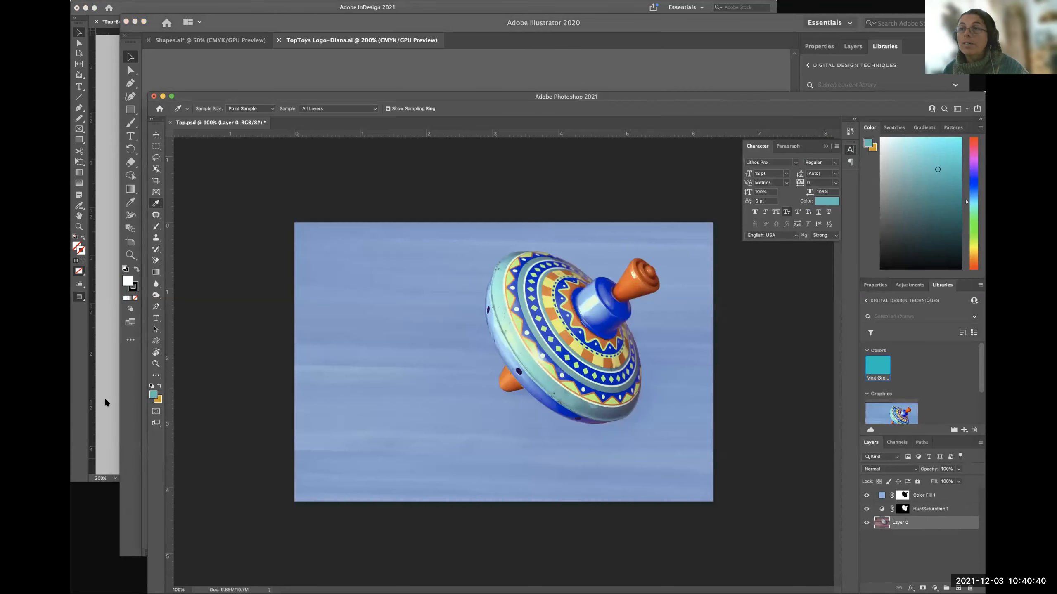
pyautogui.click(104, 398)
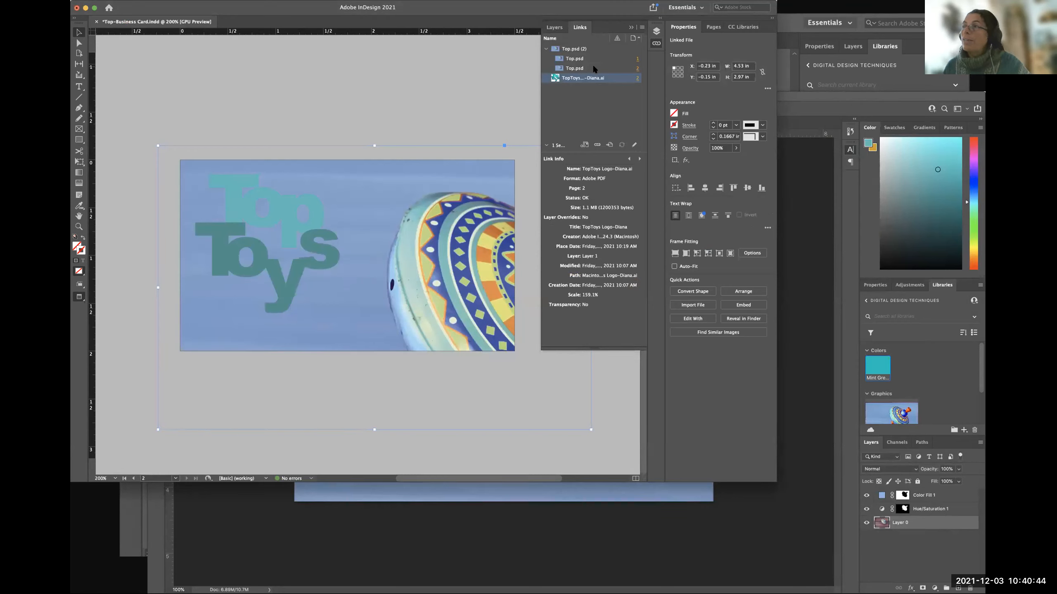
pyautogui.click(611, 67)
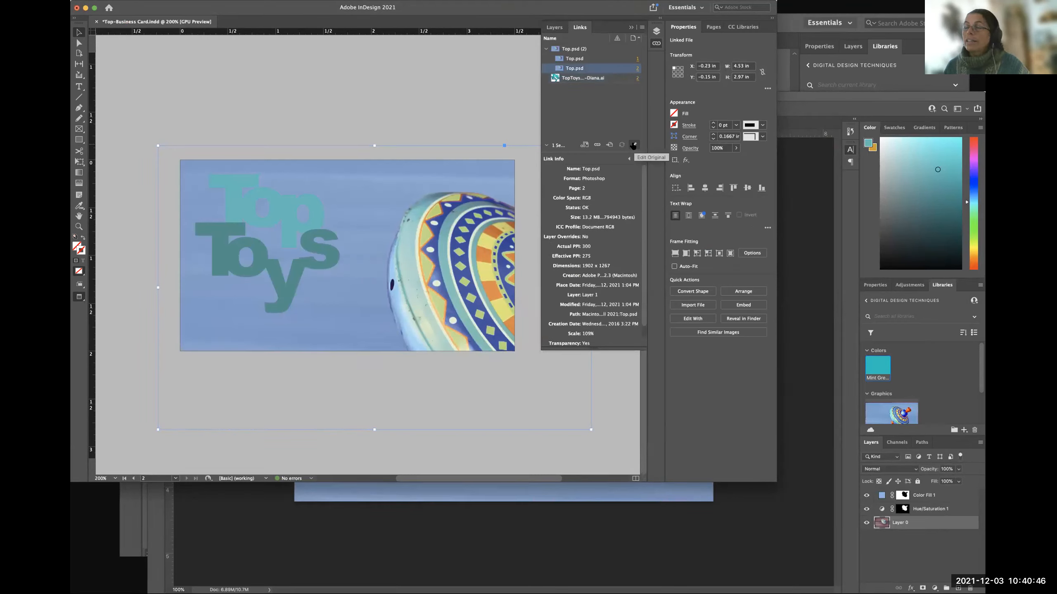
pyautogui.click(602, 80)
pyautogui.click(633, 145)
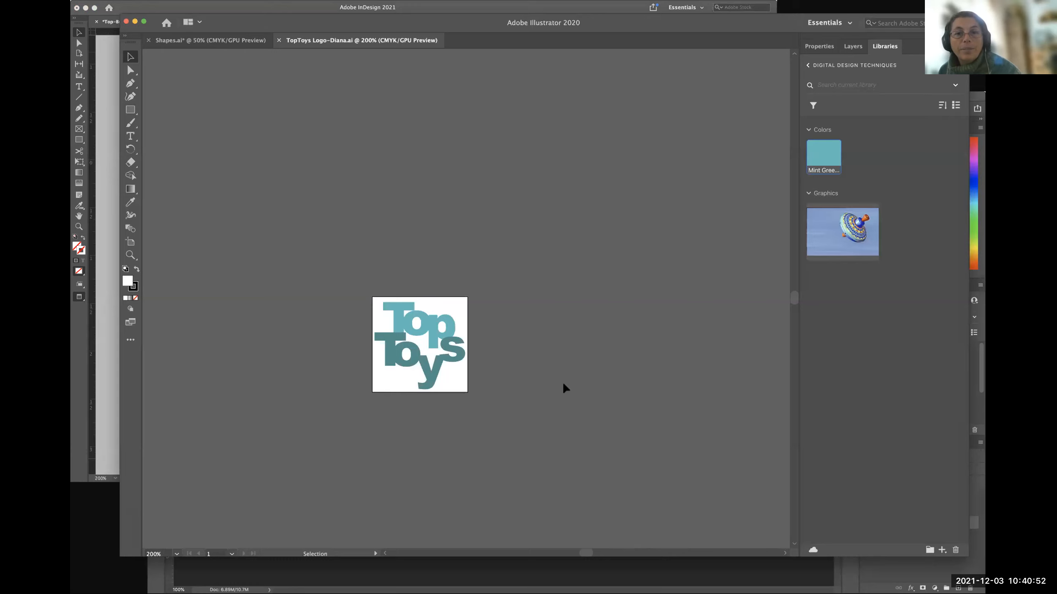
# Examine the Top Toys logo at 400% in Illustrator, checking its layer and properties with the group selected and deselected.
pyautogui.scroll(-3, 562, 382)
pyautogui.hscroll(1, 562, 382)
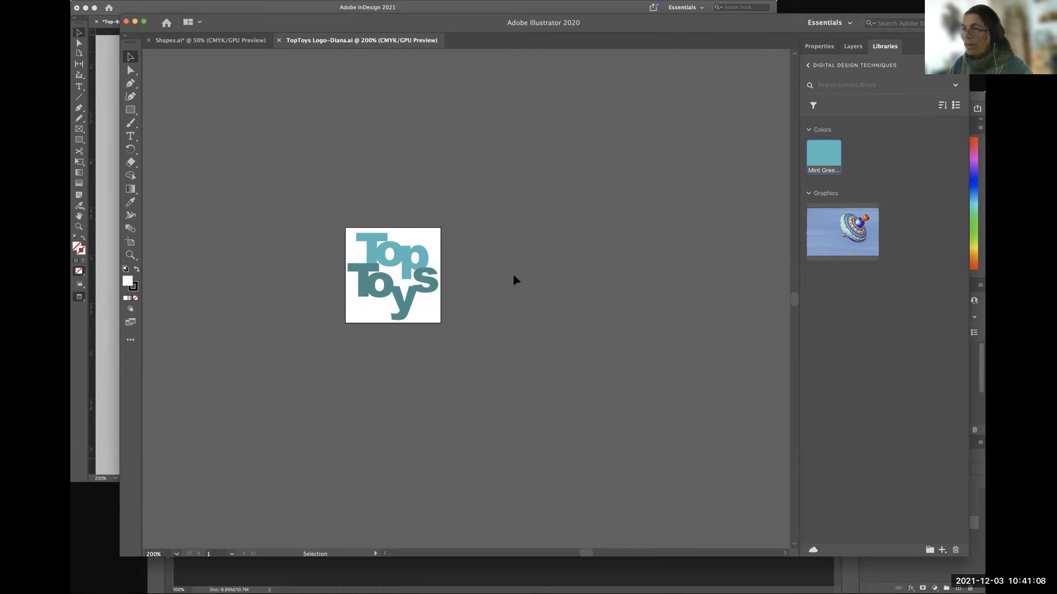
pyautogui.press('super+equal')
pyautogui.press('super+equal')
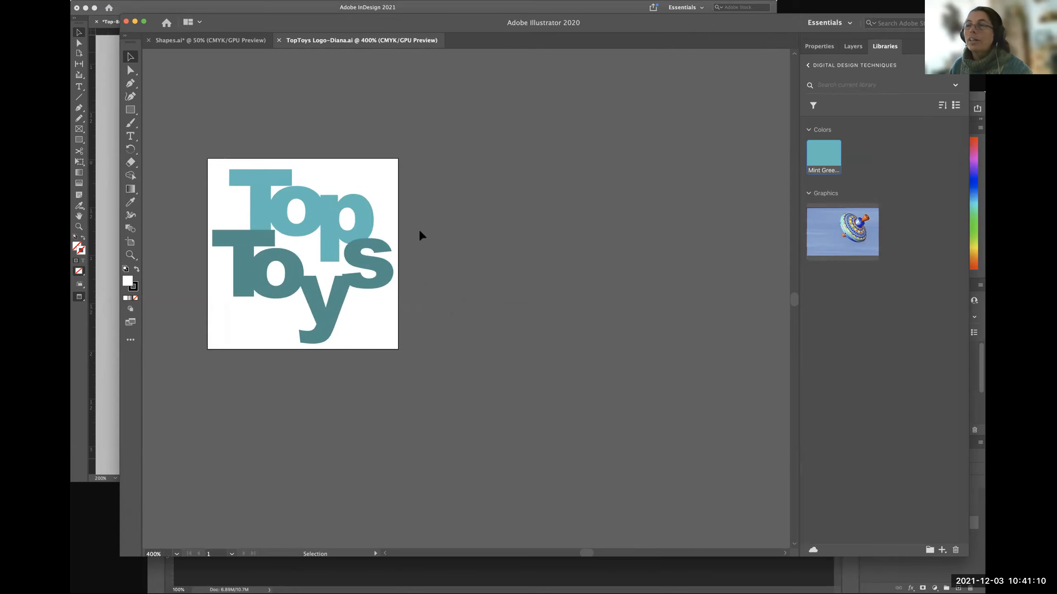
pyautogui.hscroll(-6, 478, 242)
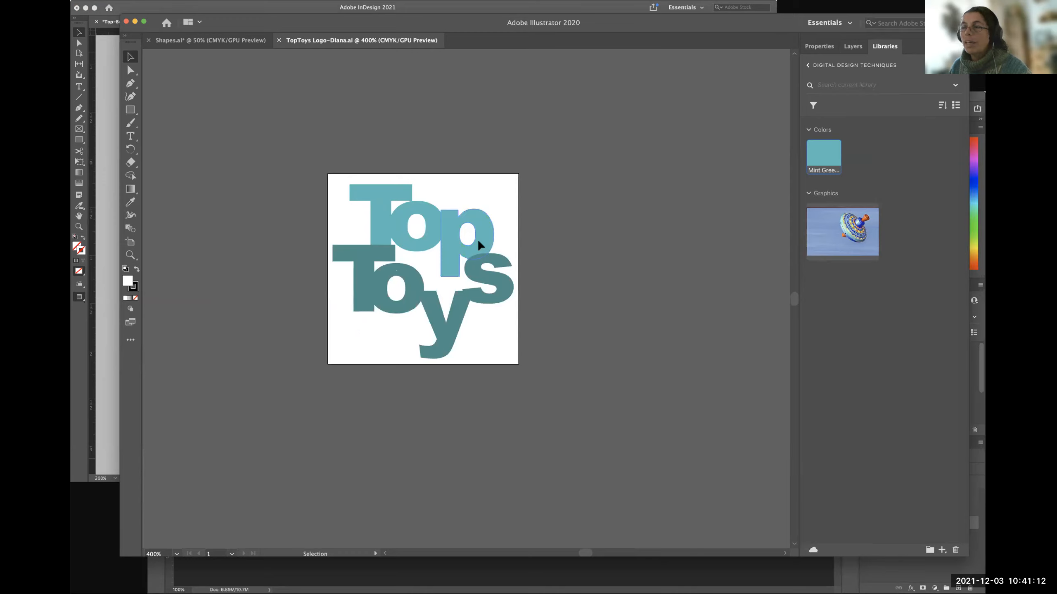
pyautogui.click(378, 203)
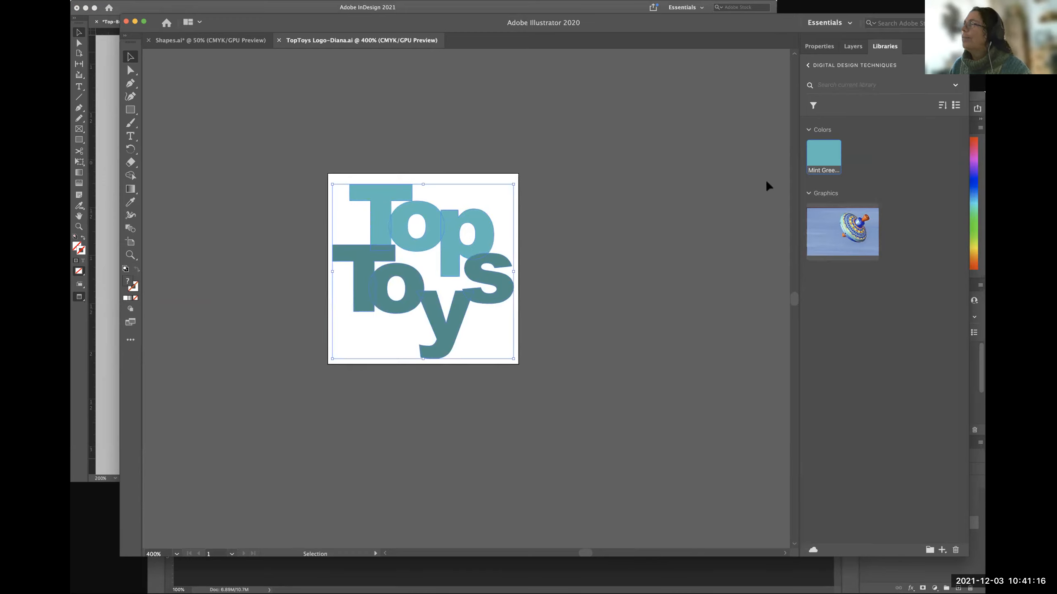
pyautogui.click(852, 48)
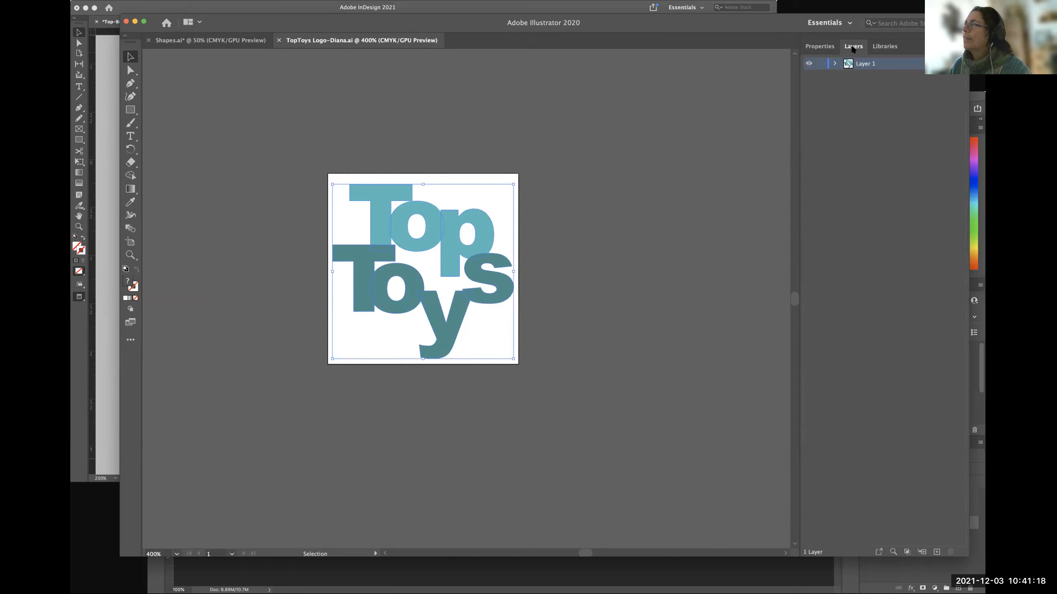
pyautogui.click(818, 46)
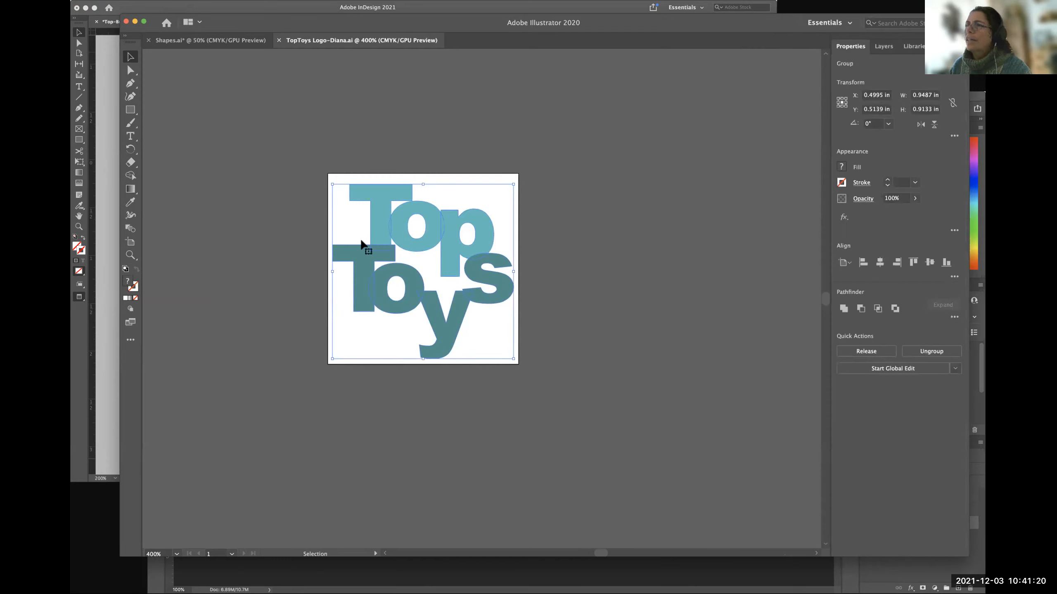
pyautogui.click(293, 201)
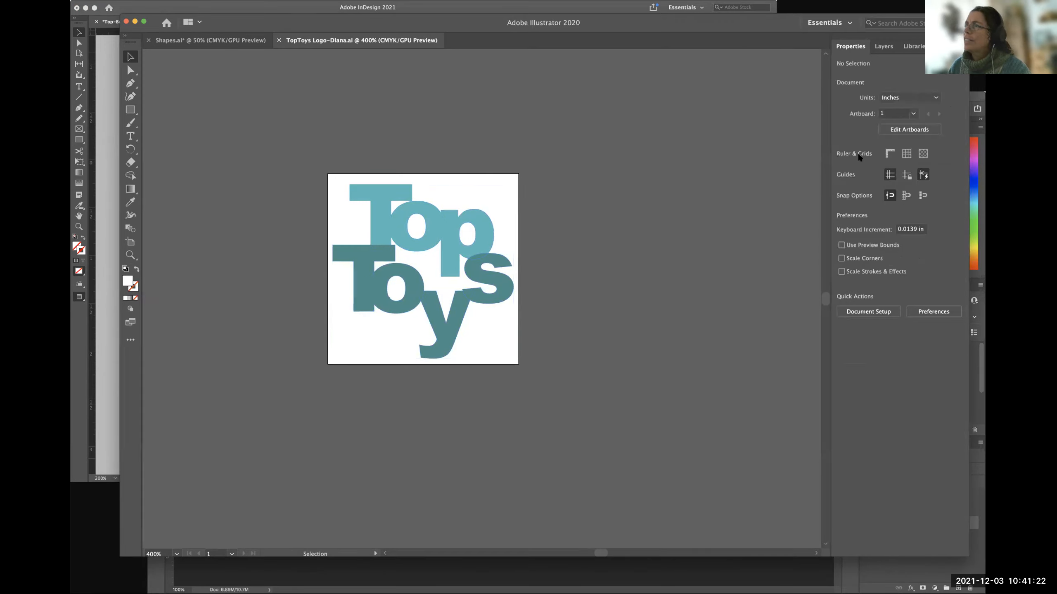
pyautogui.click(441, 221)
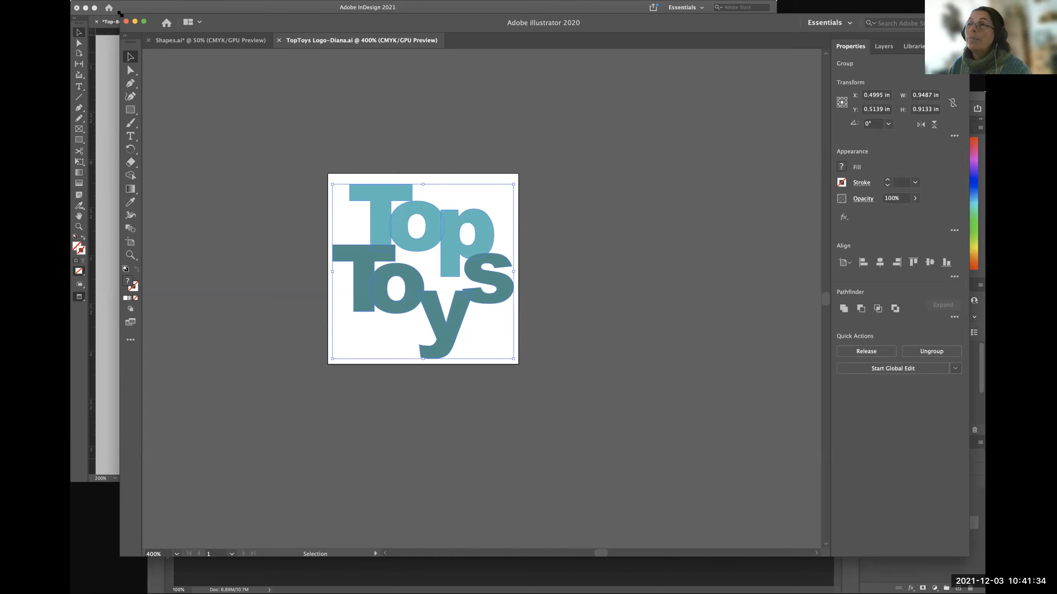
# Shrink and move the Illustrator window aside to reveal the business card, then switch to InDesign and deselect everything.
pyautogui.moveTo(119, 13); pyautogui.dragTo(427, 44)
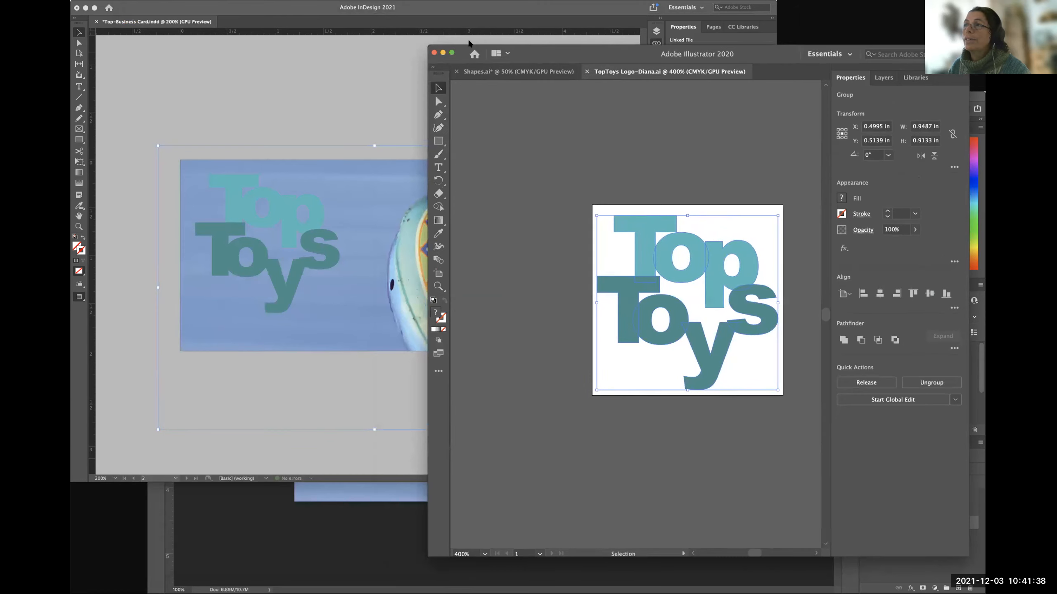
pyautogui.moveTo(544, 54); pyautogui.dragTo(598, 46)
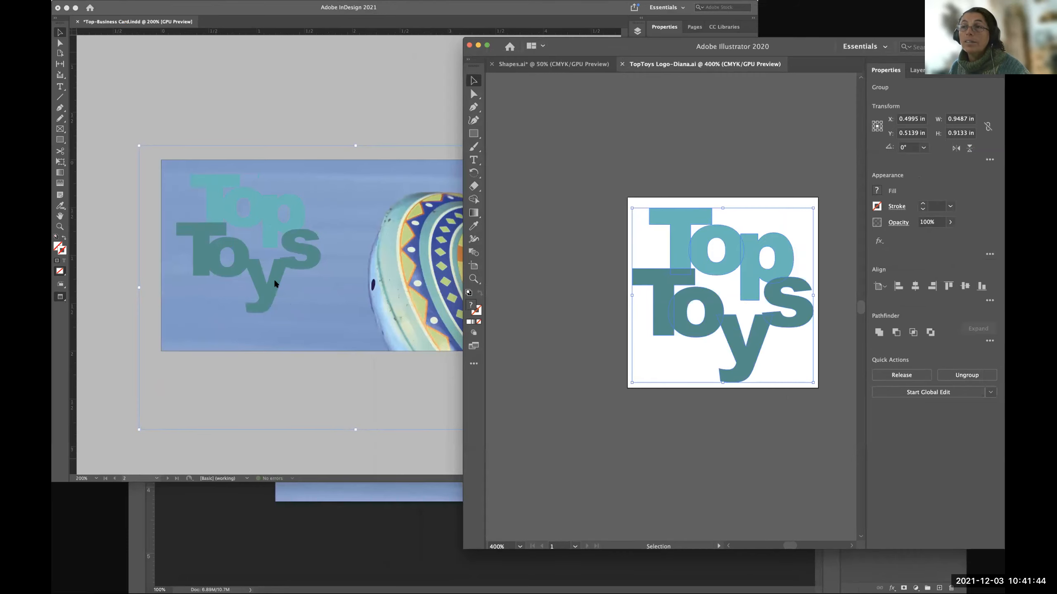
pyautogui.click(115, 258)
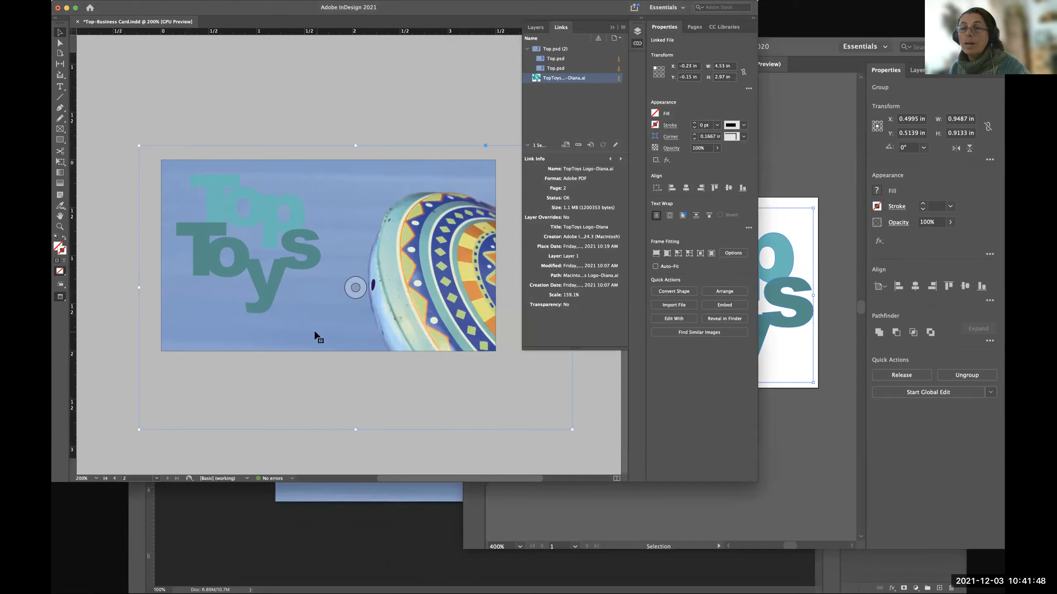
pyautogui.click(110, 260)
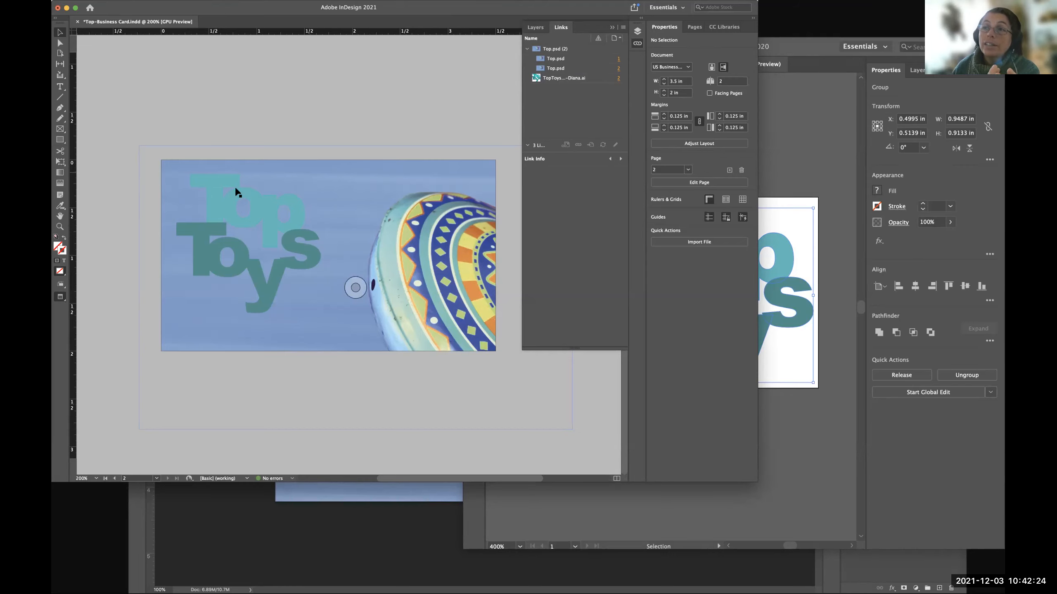
pyautogui.scroll(2, 195, 189)
pyautogui.scroll(-2, 214, 229)
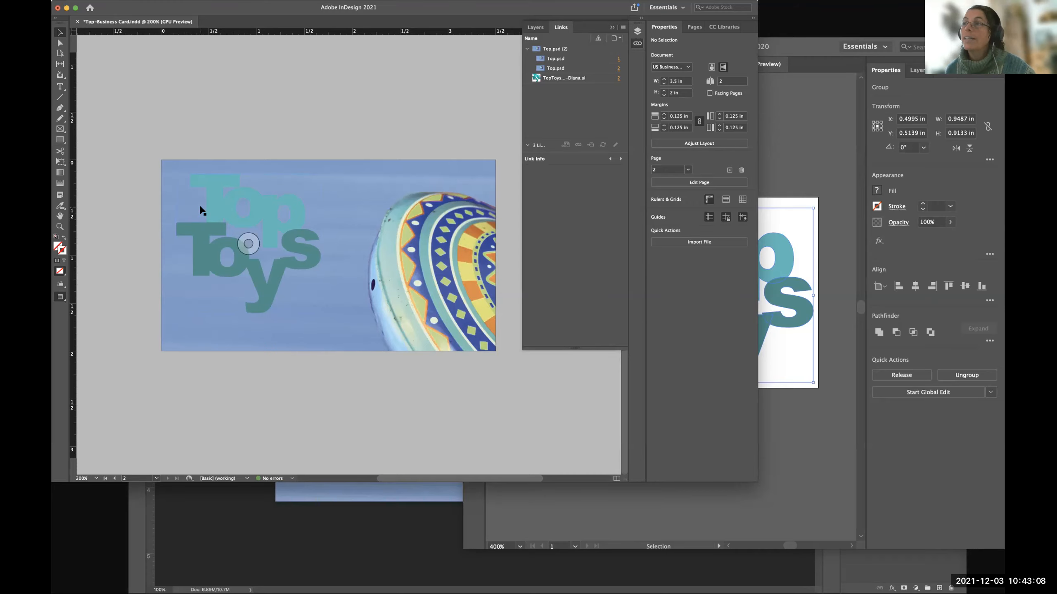
# Switch to Illustrator and reselect the whole Top Toys logo group.
pyautogui.click(809, 438)
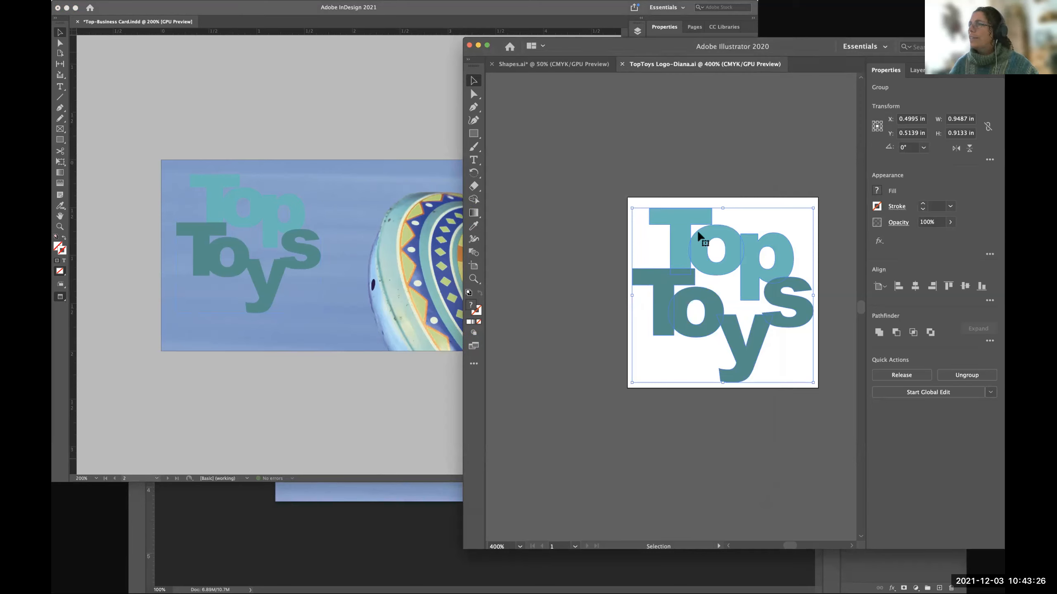
pyautogui.click(592, 238)
pyautogui.click(678, 224)
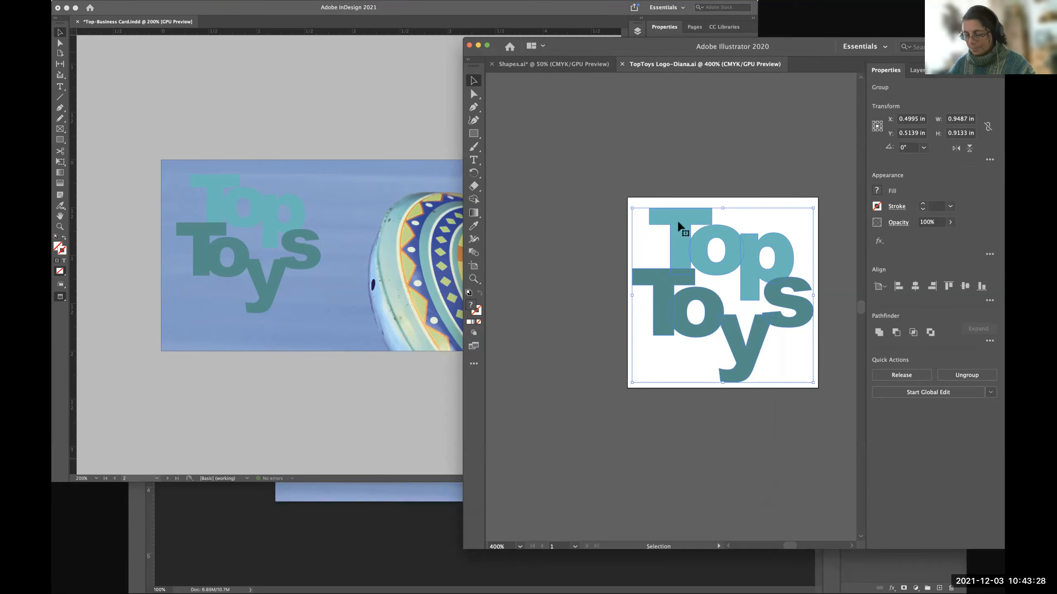
# Select the three compound paths of the word "Top" inside the logo group and look at their fill swatches.
pyautogui.click(918, 70)
pyautogui.click(868, 85)
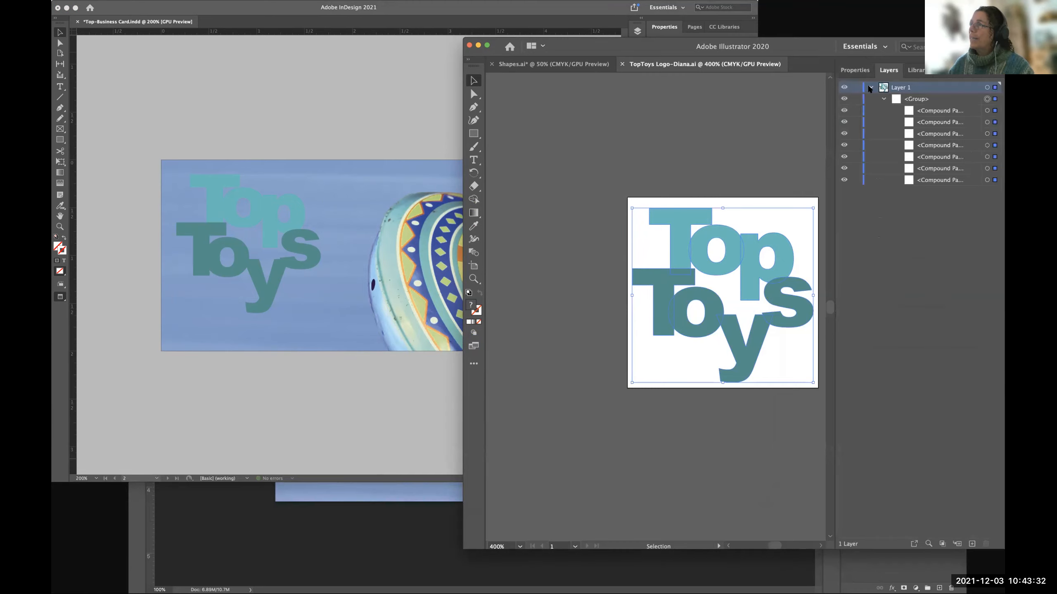
pyautogui.click(986, 111)
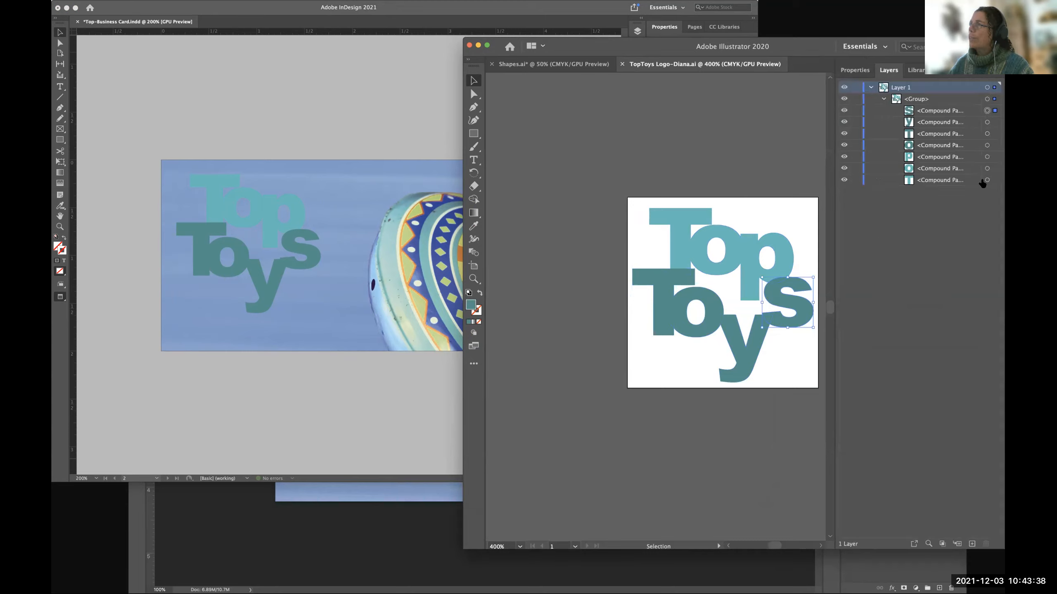
pyautogui.click(986, 181)
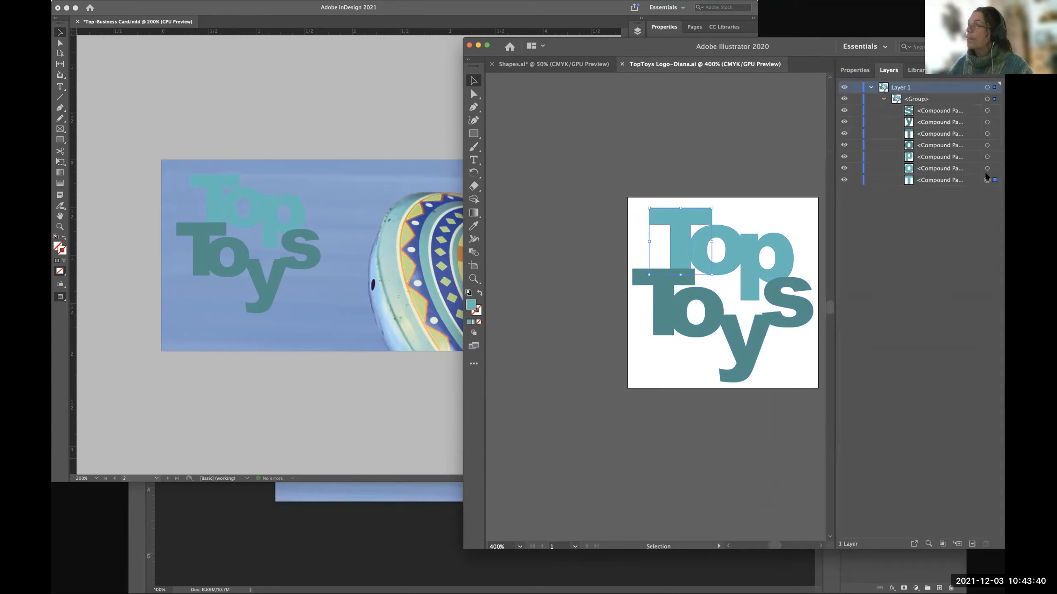
pyautogui.keyDown('shift'); pyautogui.click(986, 168); pyautogui.keyUp('shift')
pyautogui.keyDown('shift'); pyautogui.click(987, 157); pyautogui.keyUp('shift')
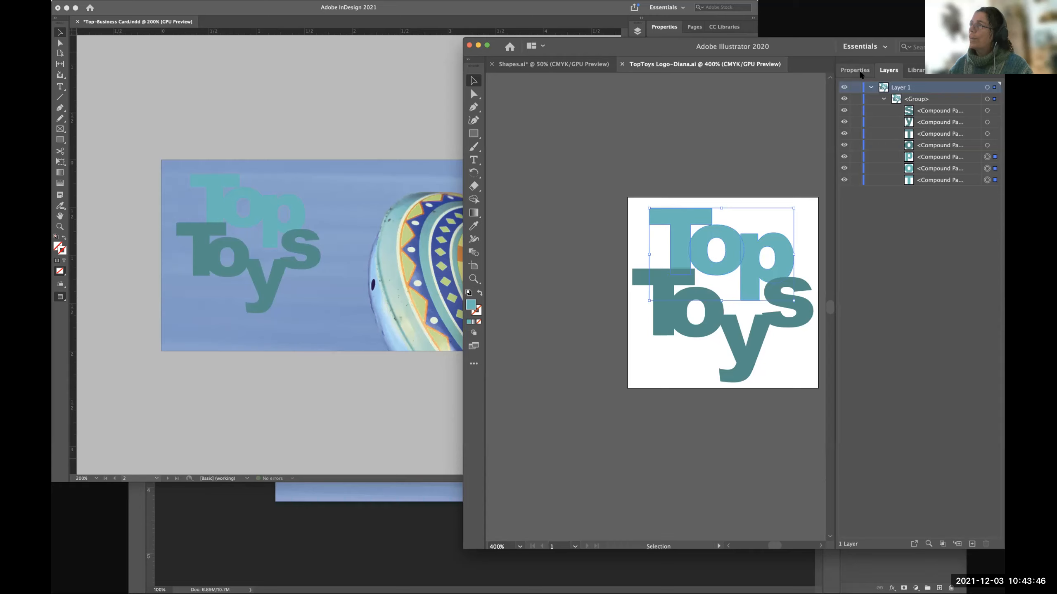
pyautogui.click(855, 70)
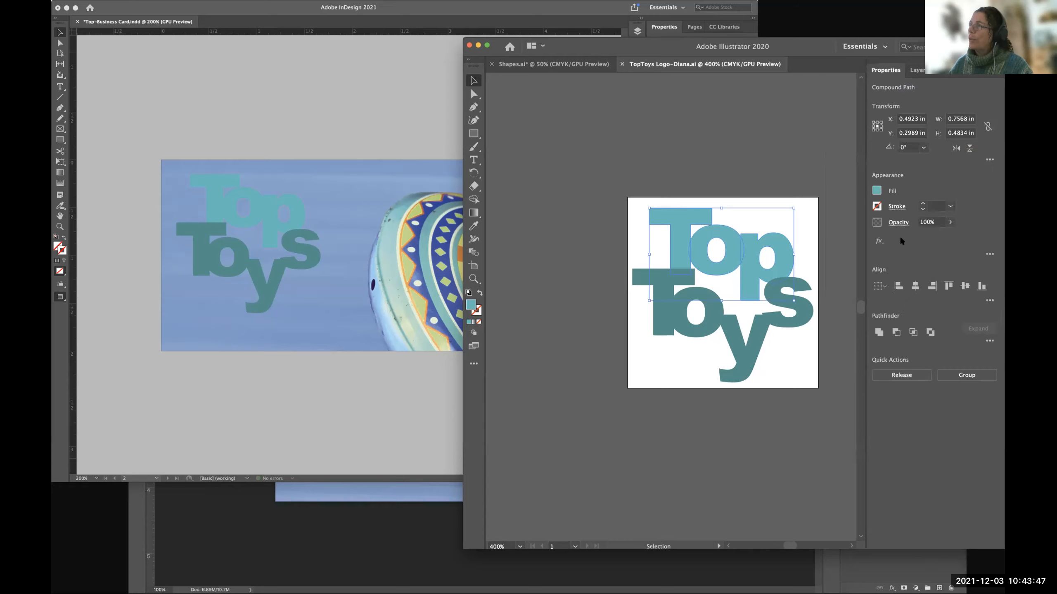
pyautogui.click(876, 191)
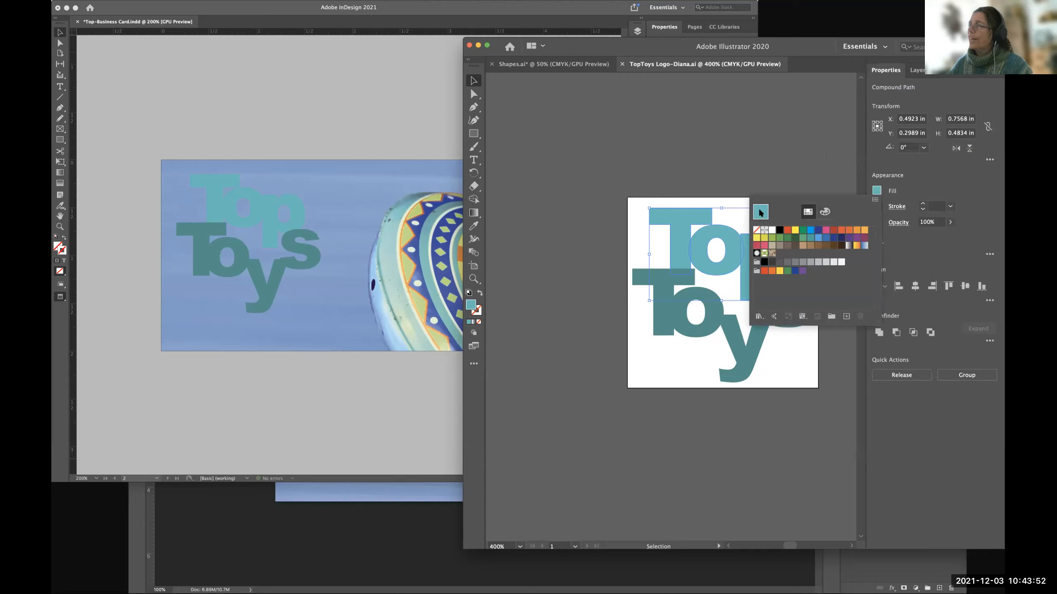
pyautogui.click(874, 184)
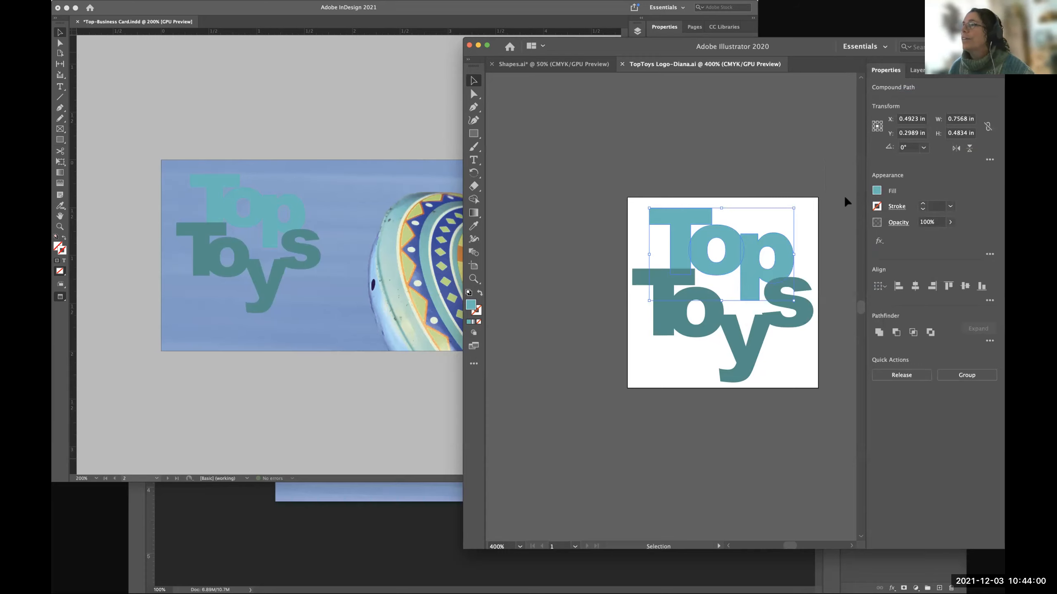
# Reselect the logo group, then narrow the selection to the T, o and p compound paths of "Top".
pyautogui.click(781, 236)
pyautogui.click(679, 256)
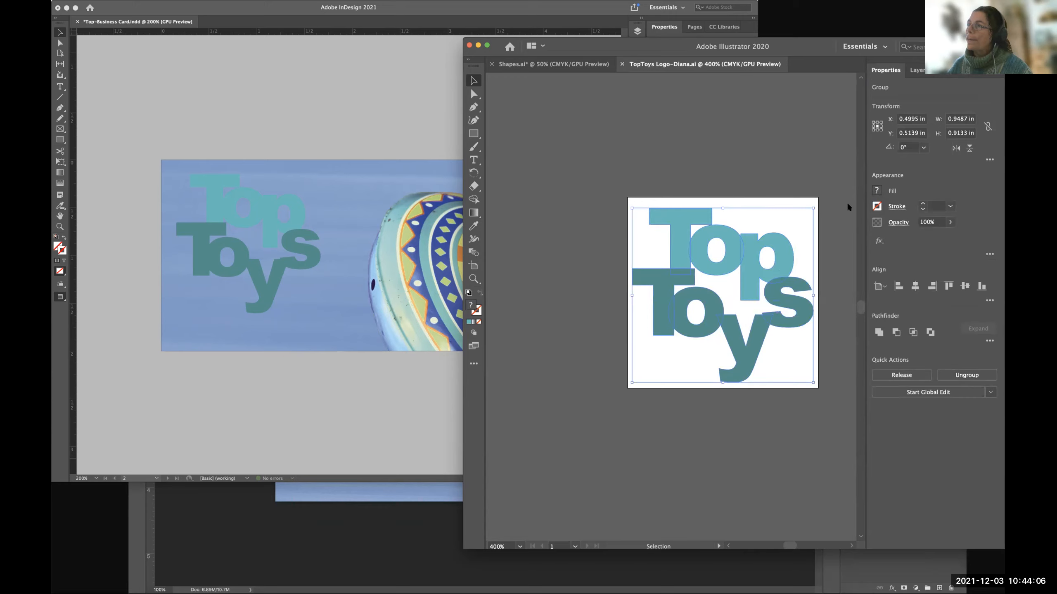
pyautogui.click(577, 184)
pyautogui.click(677, 224)
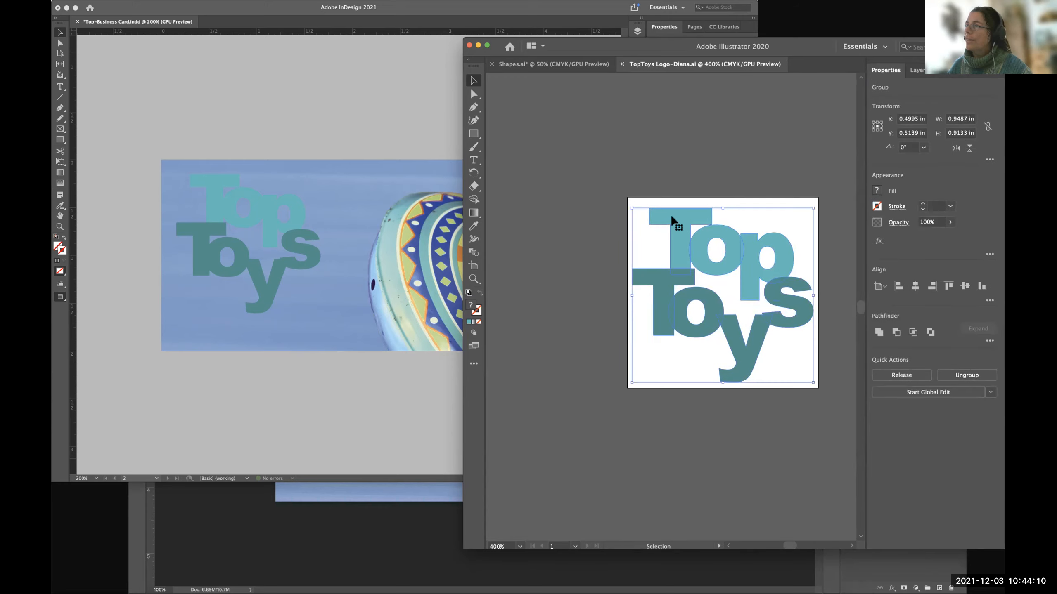
pyautogui.click(917, 70)
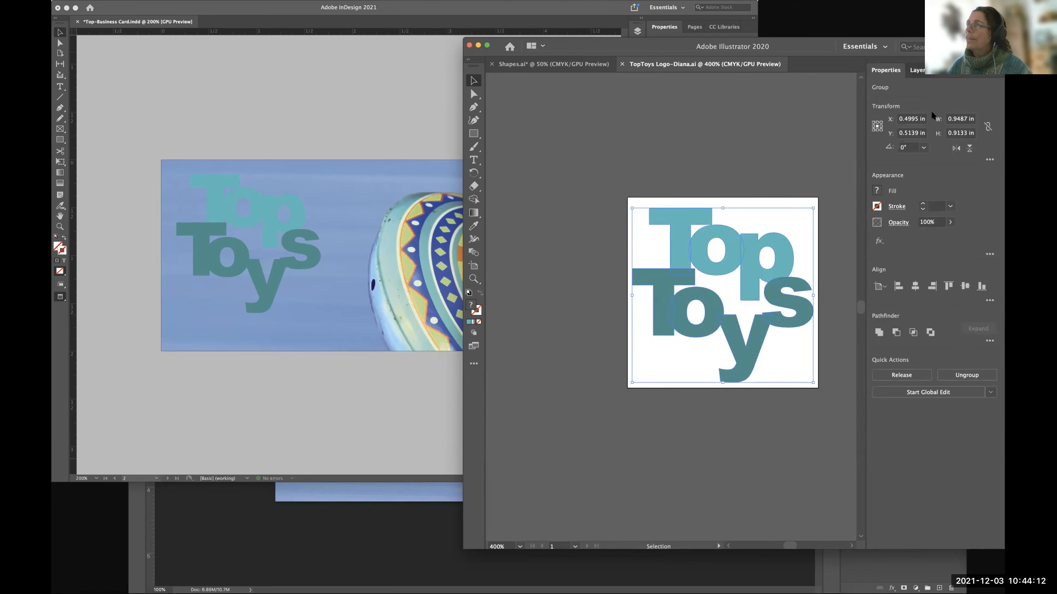
pyautogui.click(987, 180)
pyautogui.keyDown('shift'); pyautogui.click(987, 168); pyautogui.keyUp('shift')
pyautogui.keyDown('shift'); pyautogui.click(987, 157); pyautogui.keyUp('shift')
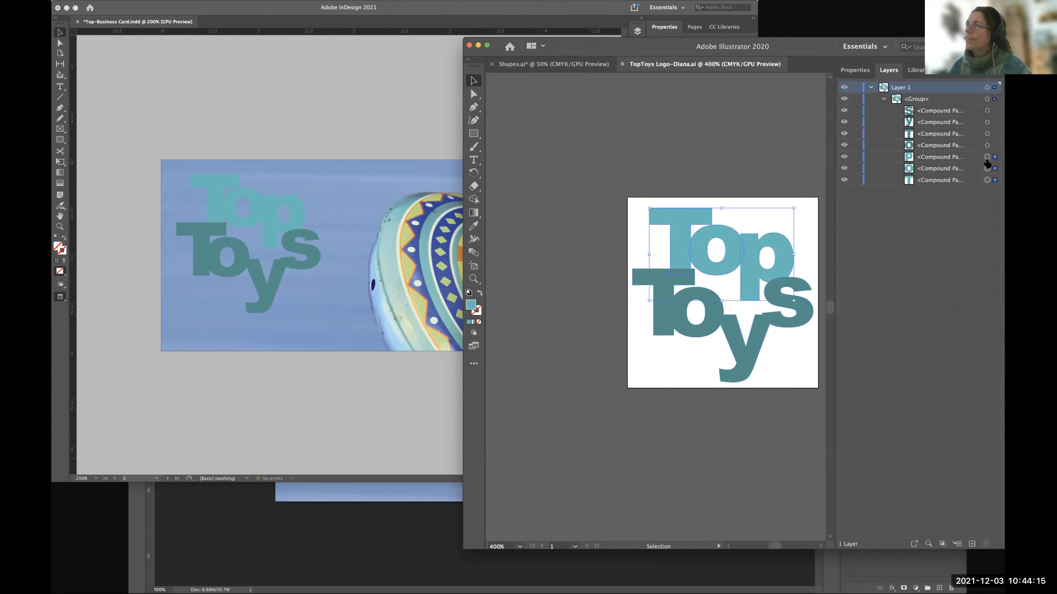
# Lighten the fill of the "Top" letters to pale aqua 88FCF6 using the Color Picker.
pyautogui.click(856, 70)
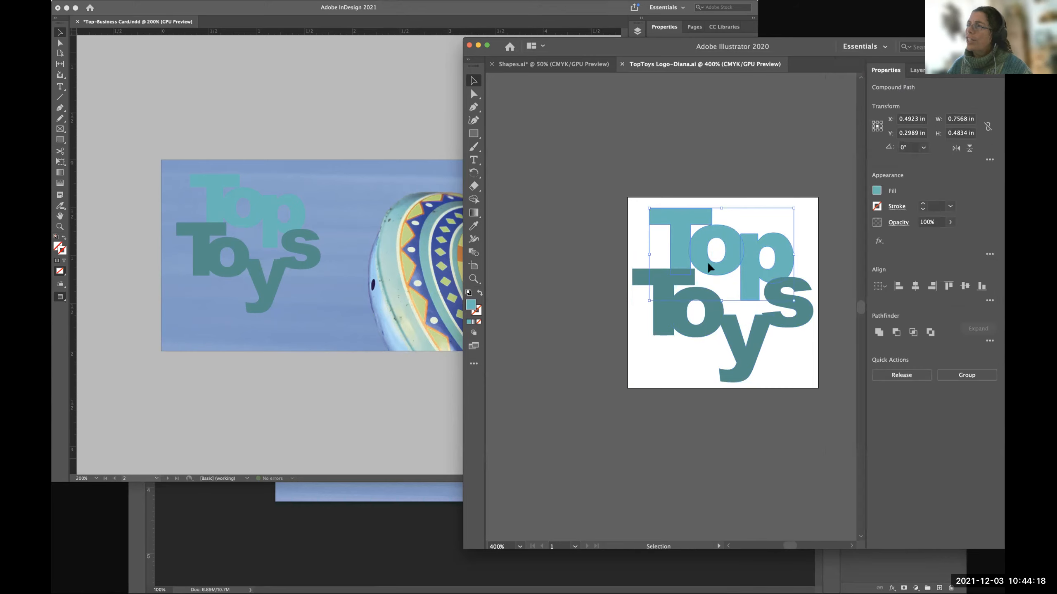
pyautogui.click(876, 191)
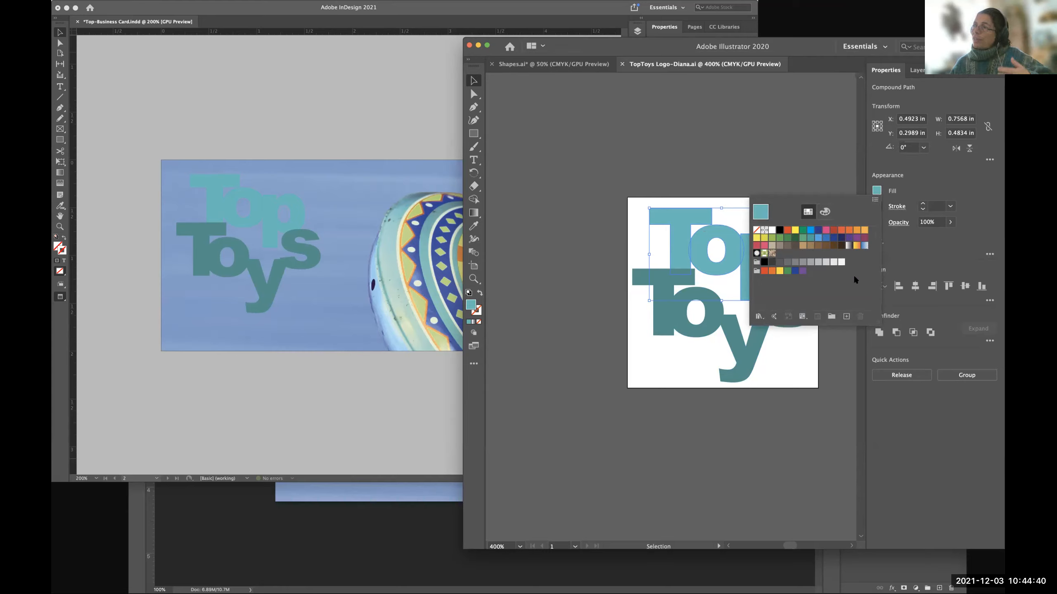
pyautogui.click(824, 165)
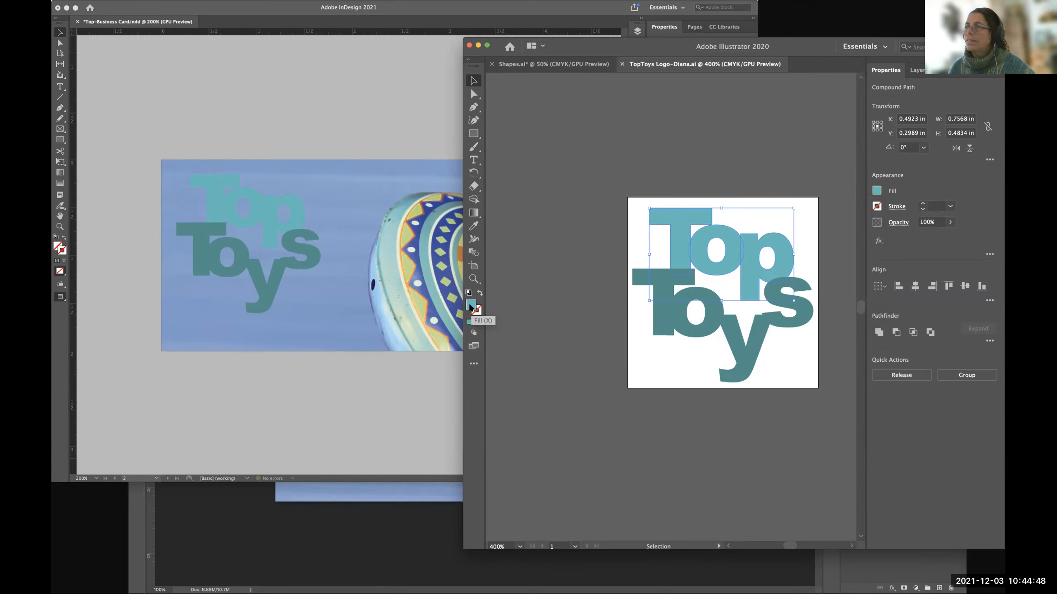
pyautogui.doubleClick(470, 305)
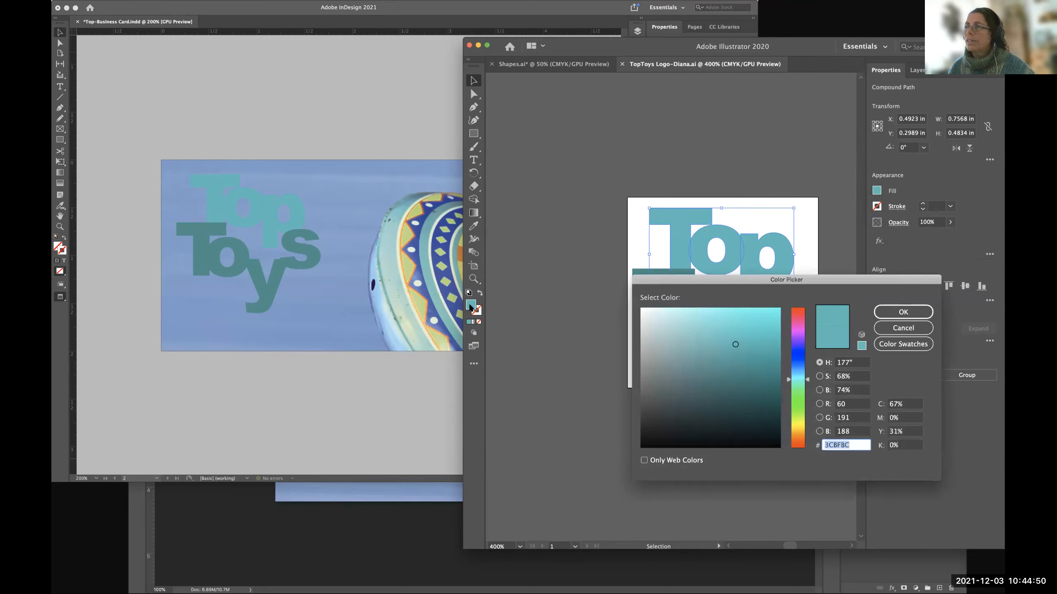
pyautogui.moveTo(661, 140); pyautogui.dragTo(808, 329)
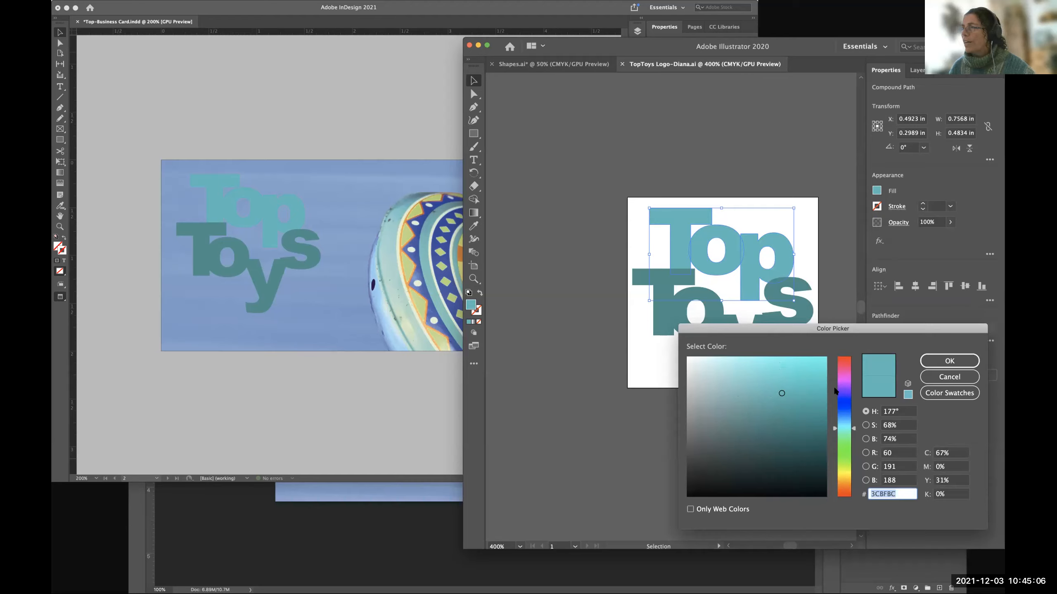
pyautogui.moveTo(780, 391); pyautogui.dragTo(778, 355)
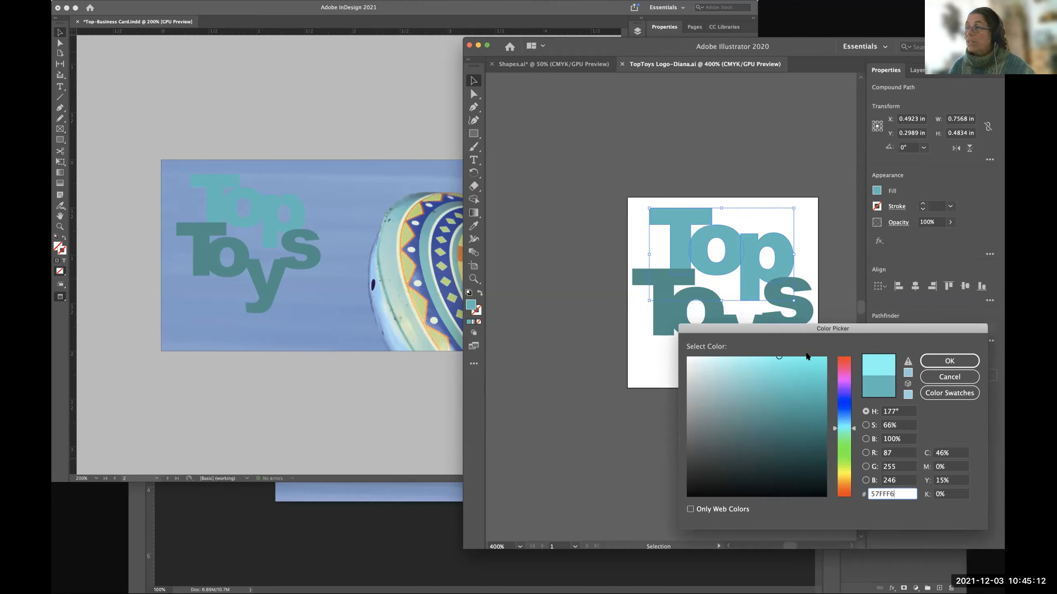
pyautogui.moveTo(779, 356); pyautogui.dragTo(751, 356)
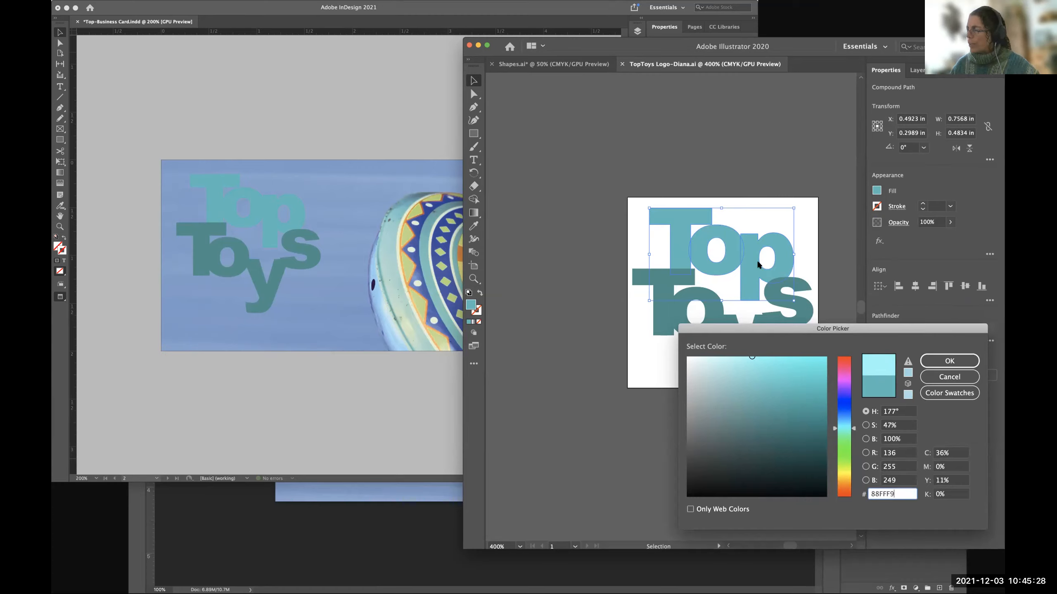
pyautogui.moveTo(750, 356); pyautogui.dragTo(751, 356)
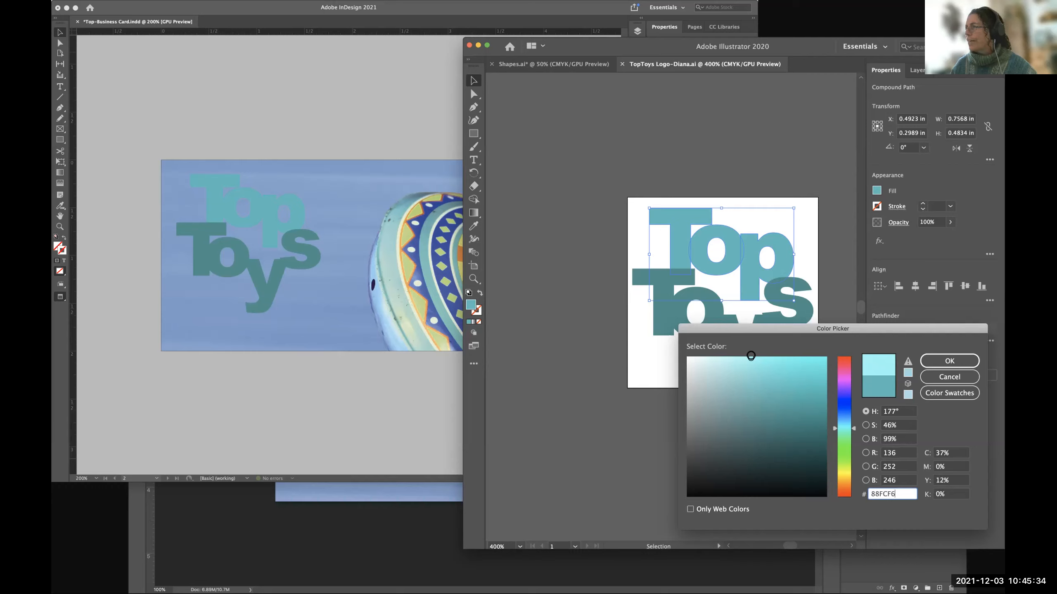
pyautogui.click(949, 359)
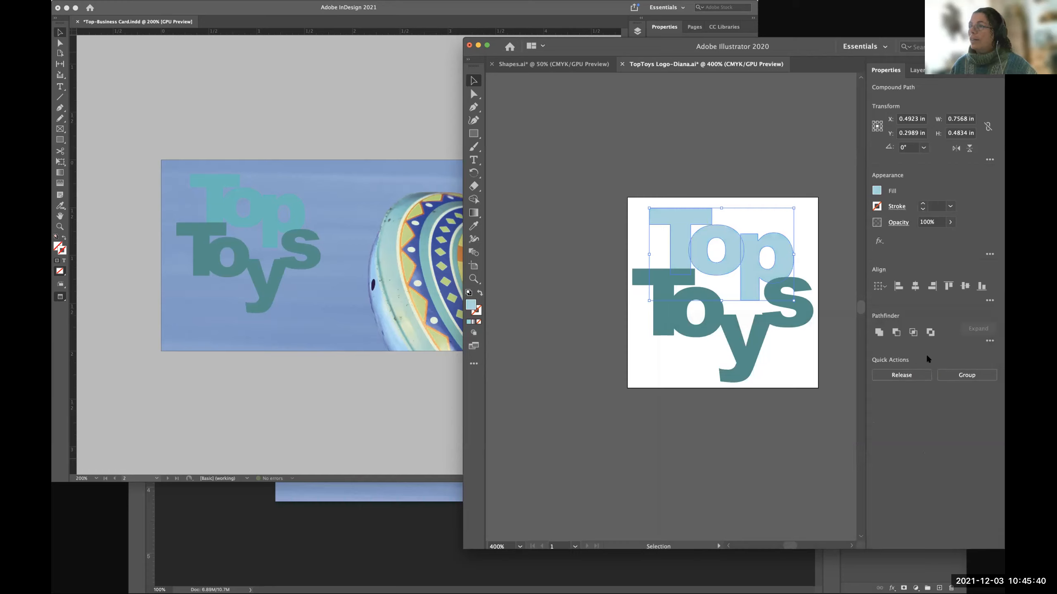
# Select only the four compound paths that form the word "Toys" within the logo group.
pyautogui.press('super+a')
pyautogui.press('super+g')
pyautogui.press('F7')
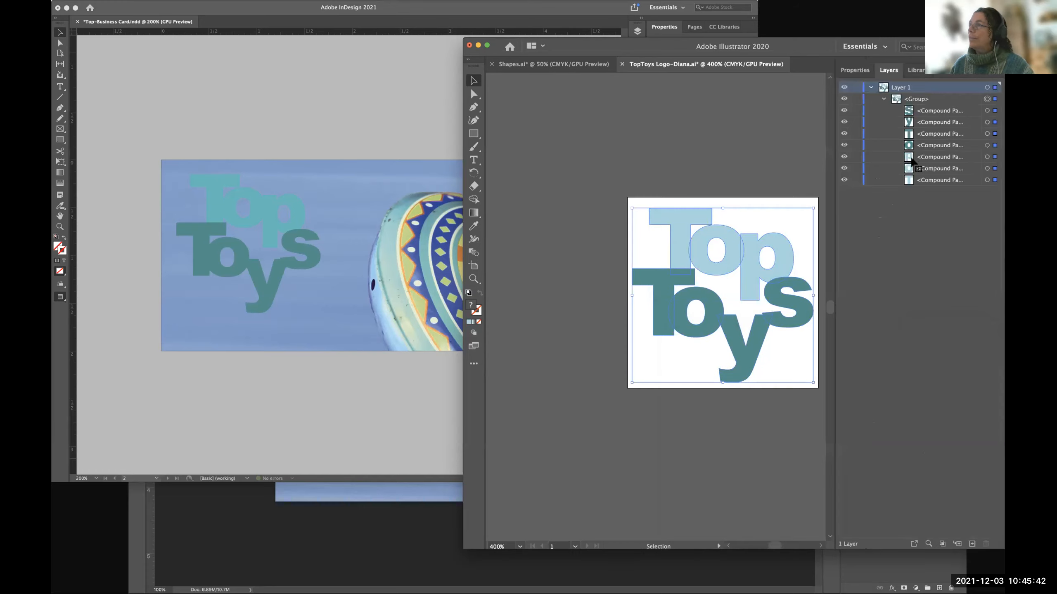
pyautogui.click(986, 157)
pyautogui.click(987, 145)
pyautogui.keyDown('shift'); pyautogui.click(986, 133); pyautogui.keyUp('shift')
pyautogui.keyDown('shift'); pyautogui.click(987, 122); pyautogui.keyUp('shift')
pyautogui.keyDown('shift'); pyautogui.click(987, 110); pyautogui.keyUp('shift')
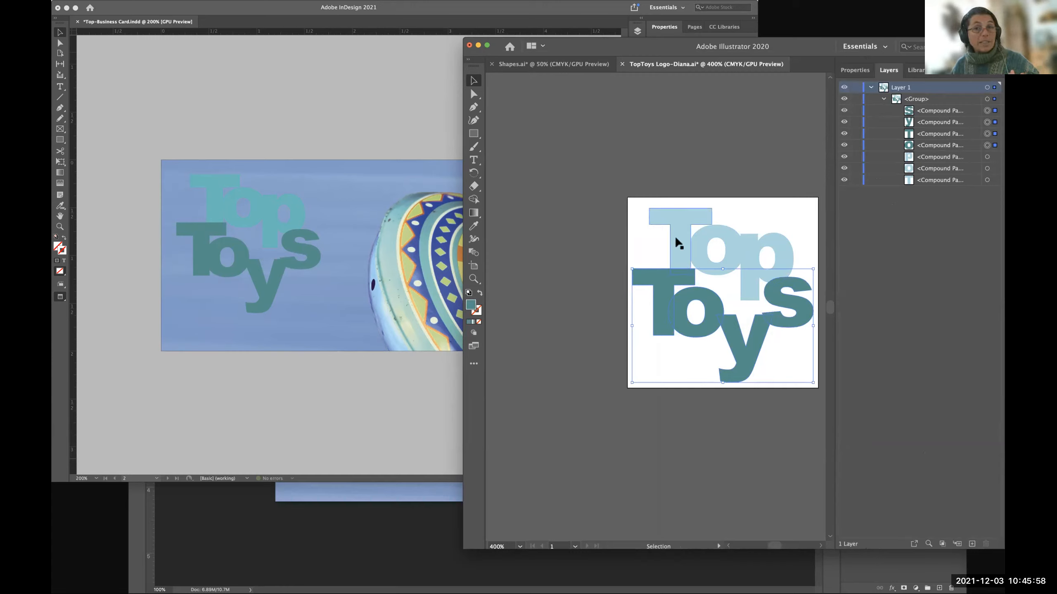
# Darken the fill of the "Toys" letters to 133A37.
pyautogui.doubleClick(471, 305)
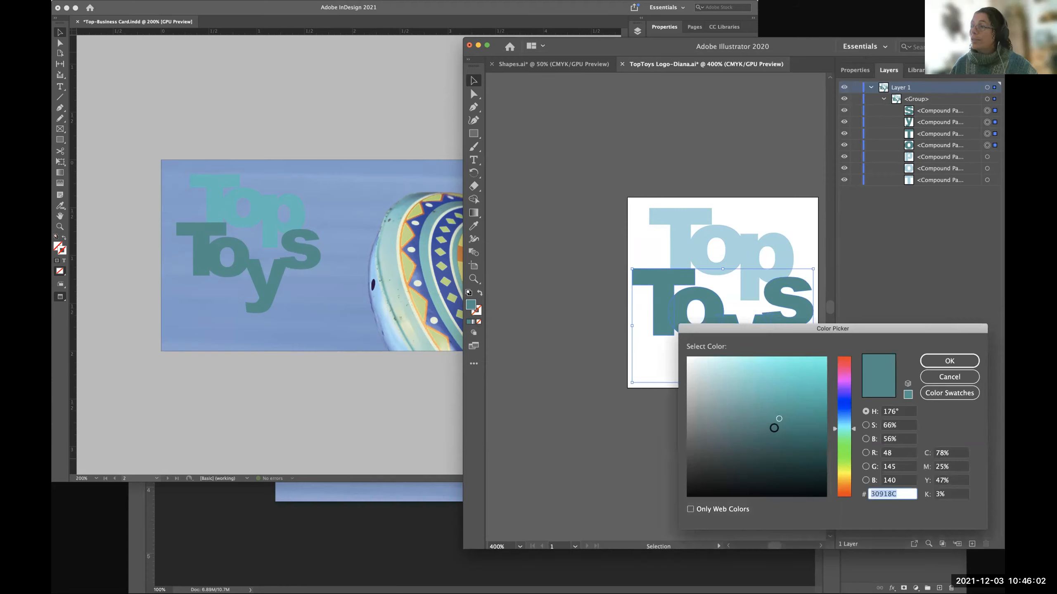
pyautogui.moveTo(776, 427)
pyautogui.mouseDown()
pyautogui.moveTo(778, 466)
pyautogui.moveTo(766, 464)
pyautogui.moveTo(780, 465)
pyautogui.mouseUp()
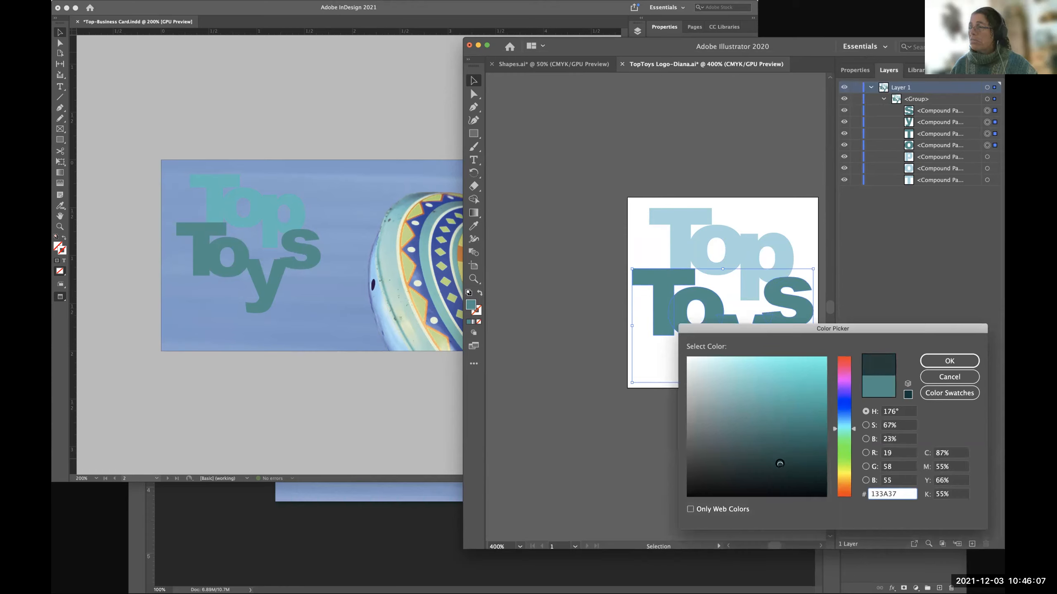
pyautogui.click(943, 360)
# Set the fill of the "Toys" letters to dark teal 065951 and deselect the artwork.
pyautogui.doubleClick(473, 305)
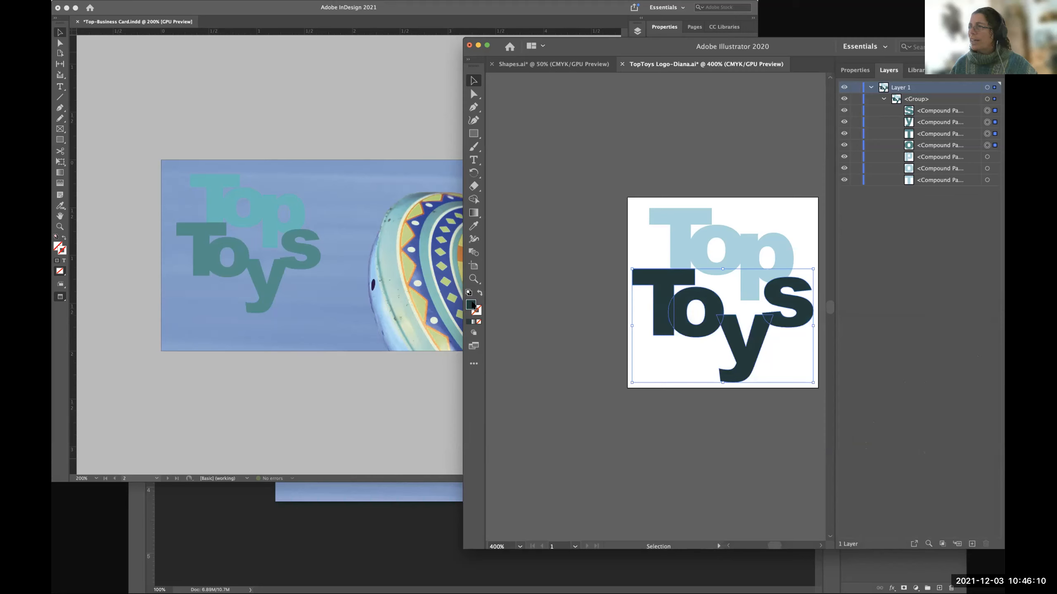
pyautogui.click(777, 452)
pyautogui.moveTo(779, 447)
pyautogui.mouseDown()
pyautogui.moveTo(776, 457)
pyautogui.moveTo(817, 446)
pyautogui.mouseUp()
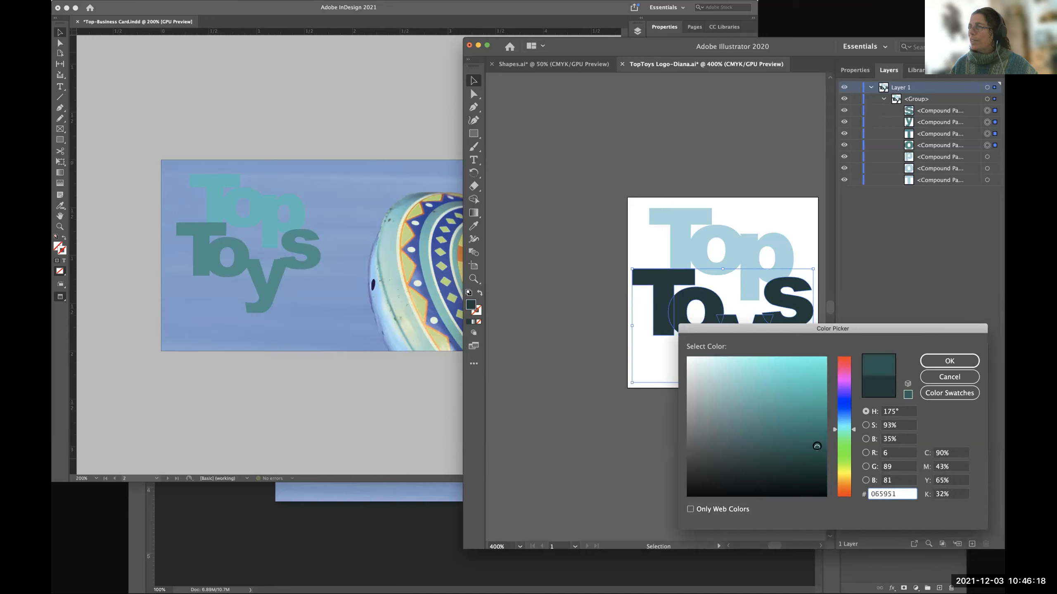
pyautogui.click(949, 360)
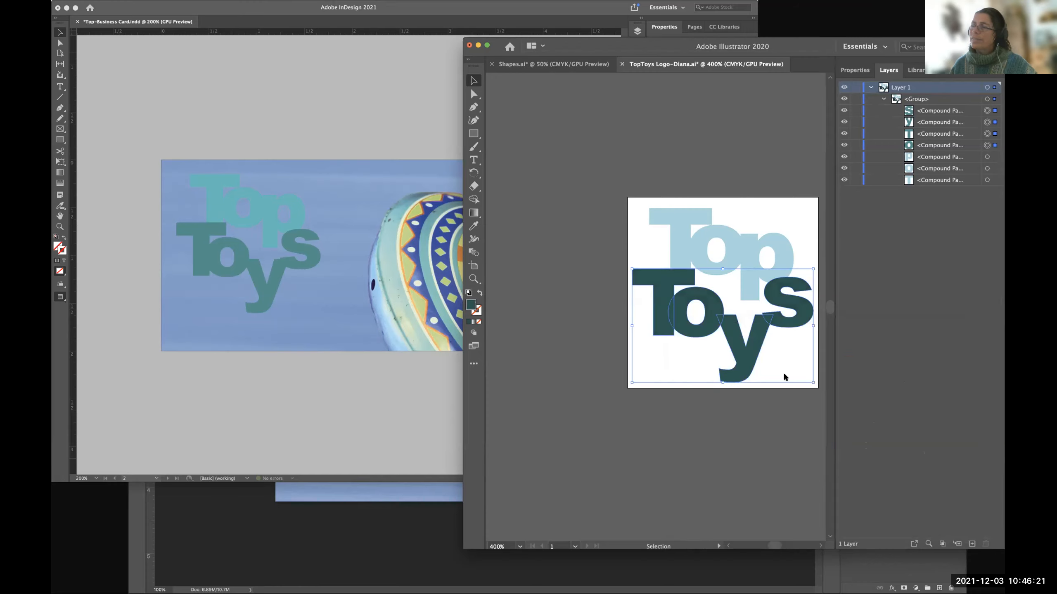
pyautogui.click(561, 357)
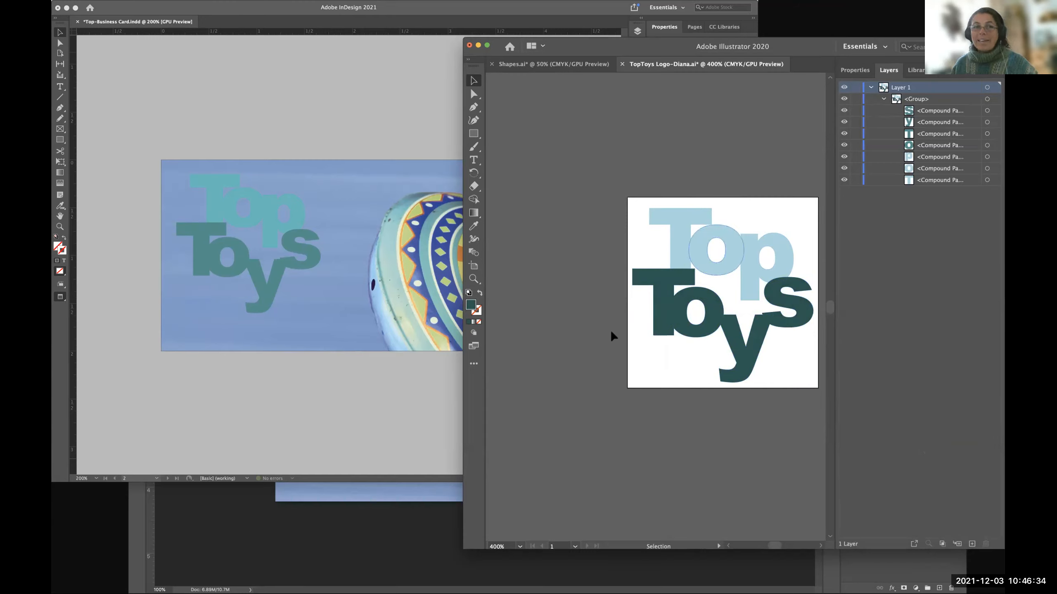
# Save the recoloured logo in Illustrator, checking the business card in InDesign before and after, and return to Illustrator.
pyautogui.click(340, 110)
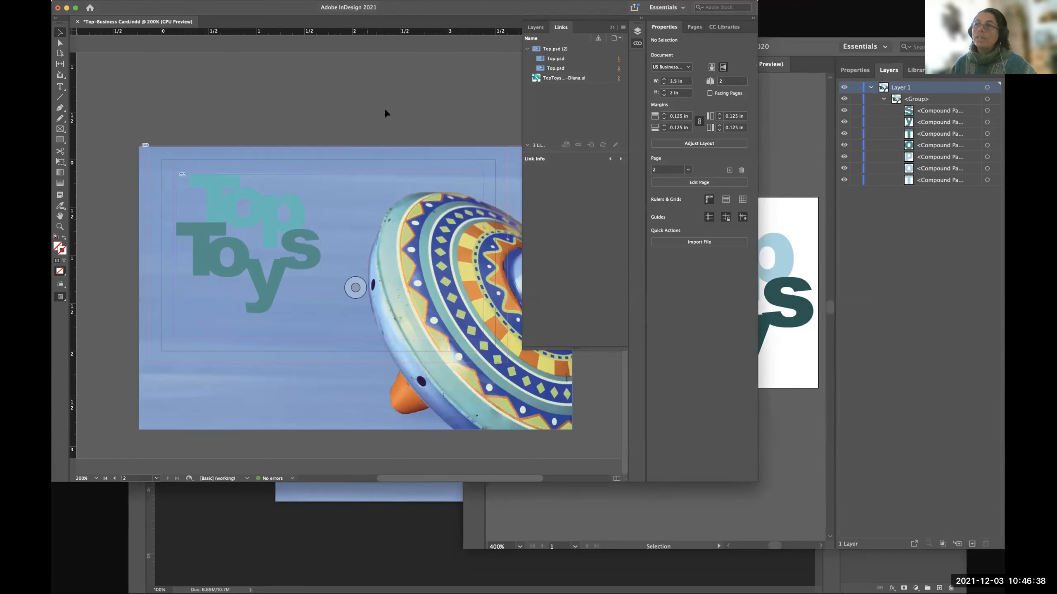
pyautogui.click(783, 157)
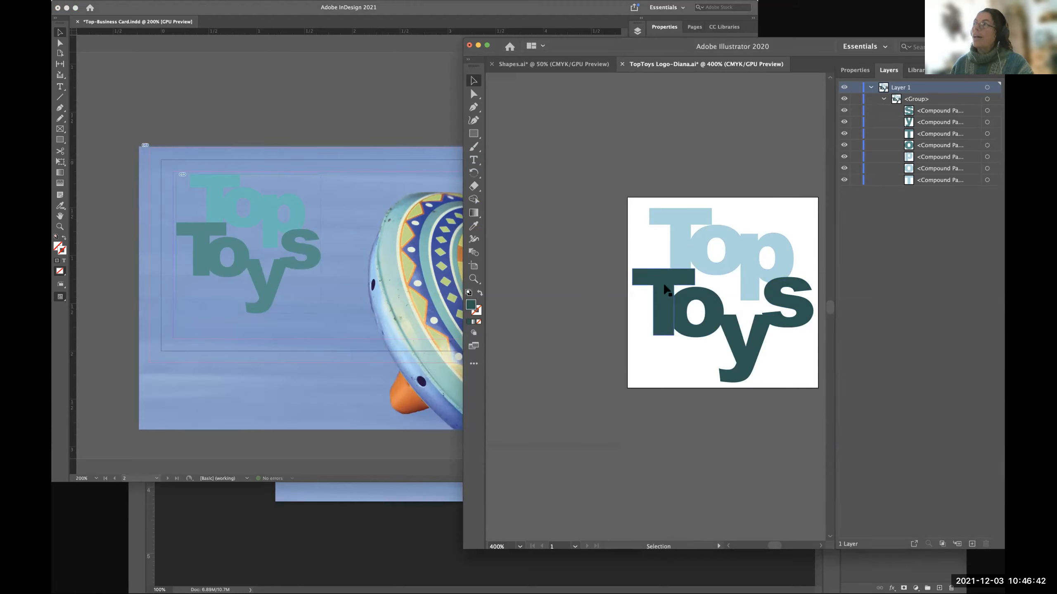
pyautogui.press('super+s')
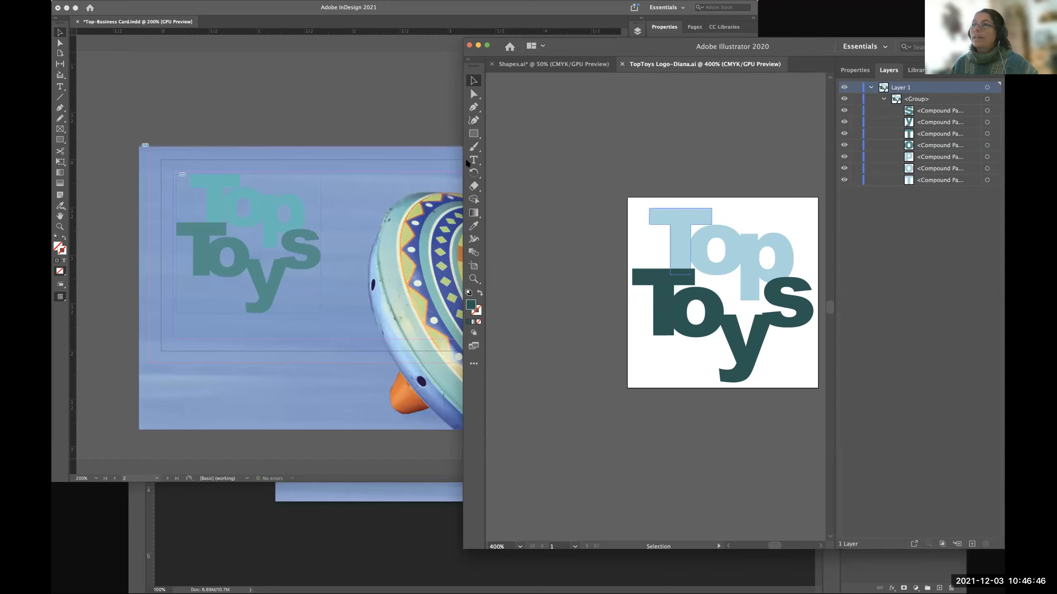
pyautogui.click(355, 118)
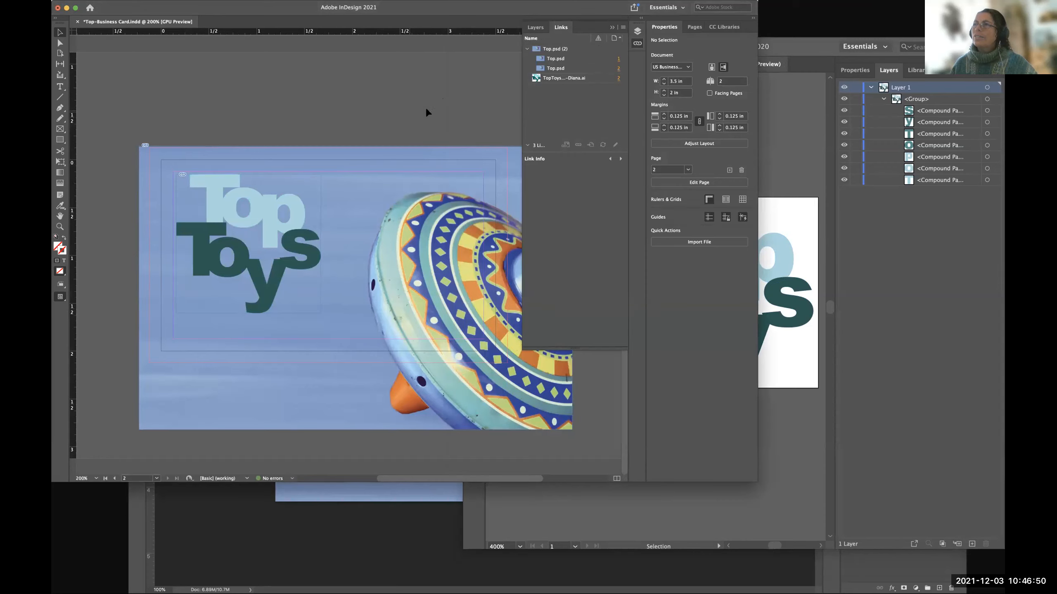
pyautogui.click(778, 166)
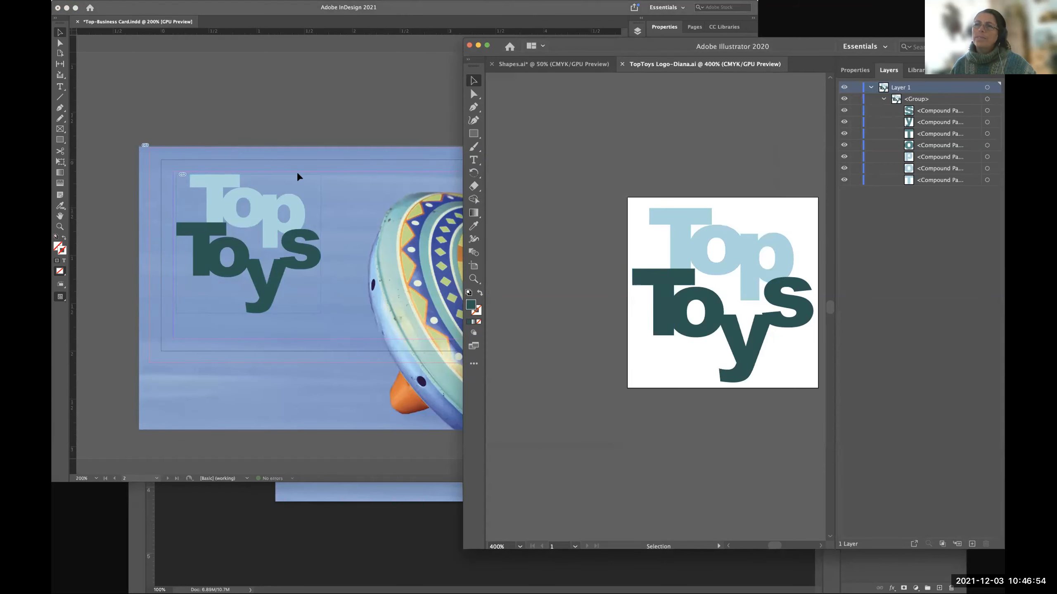
# Switch to InDesign, show the business card in Preview mode without guides or bleed, and return to Illustrator.
pyautogui.click(348, 118)
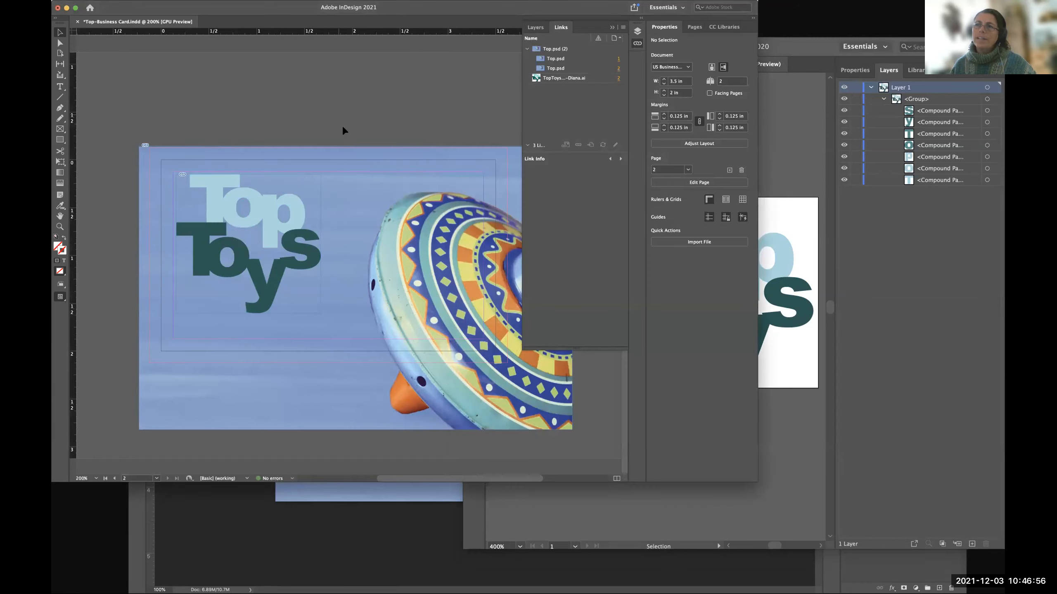
pyautogui.press('w')
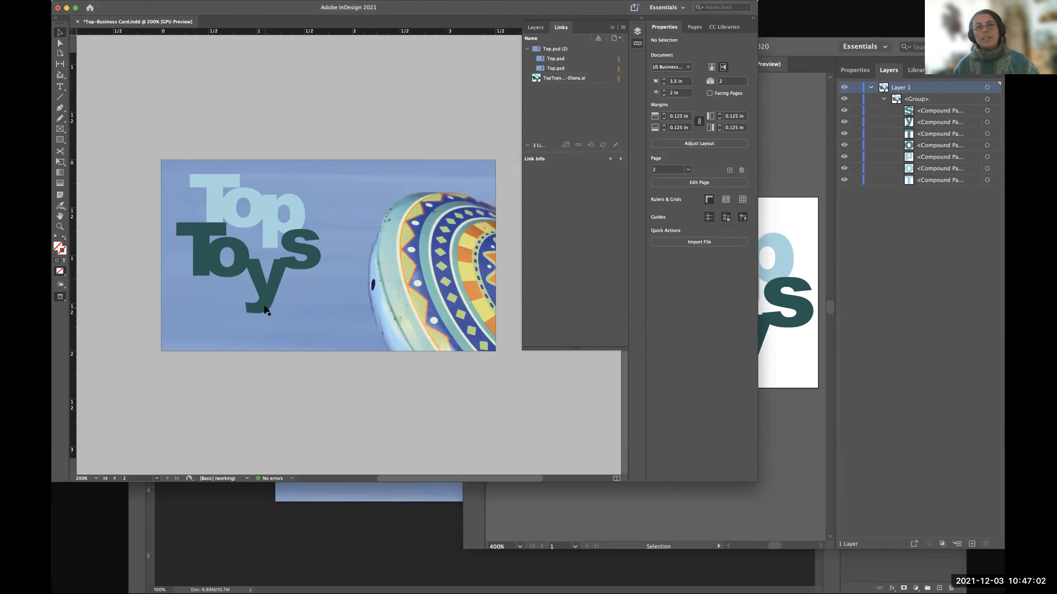
pyautogui.click(773, 418)
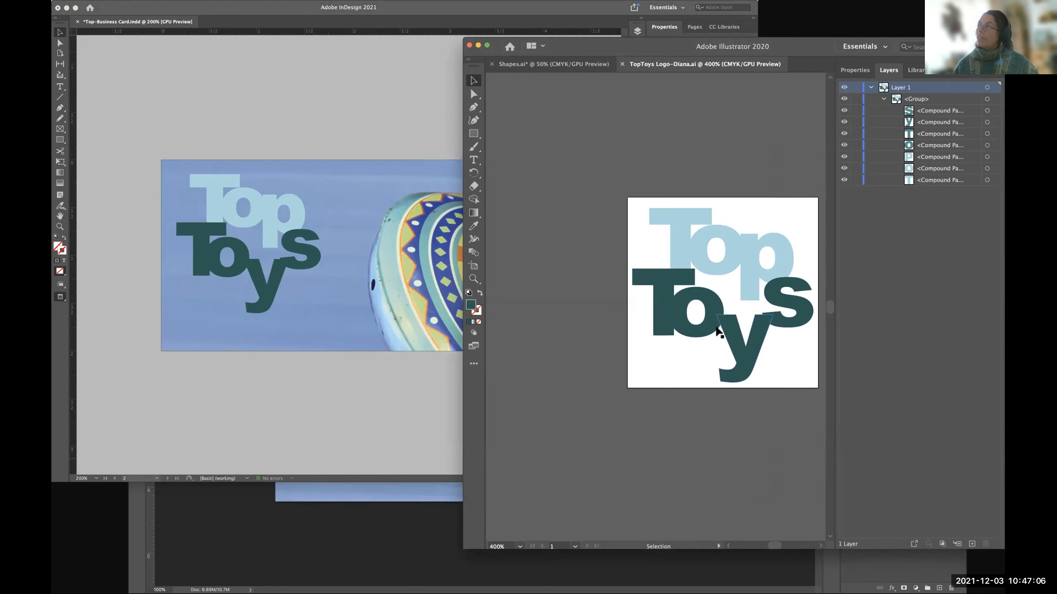
# Go back to InDesign and examine the previewed business card, comparing the updated logo with the trimmed spinning top image.
pyautogui.click(350, 413)
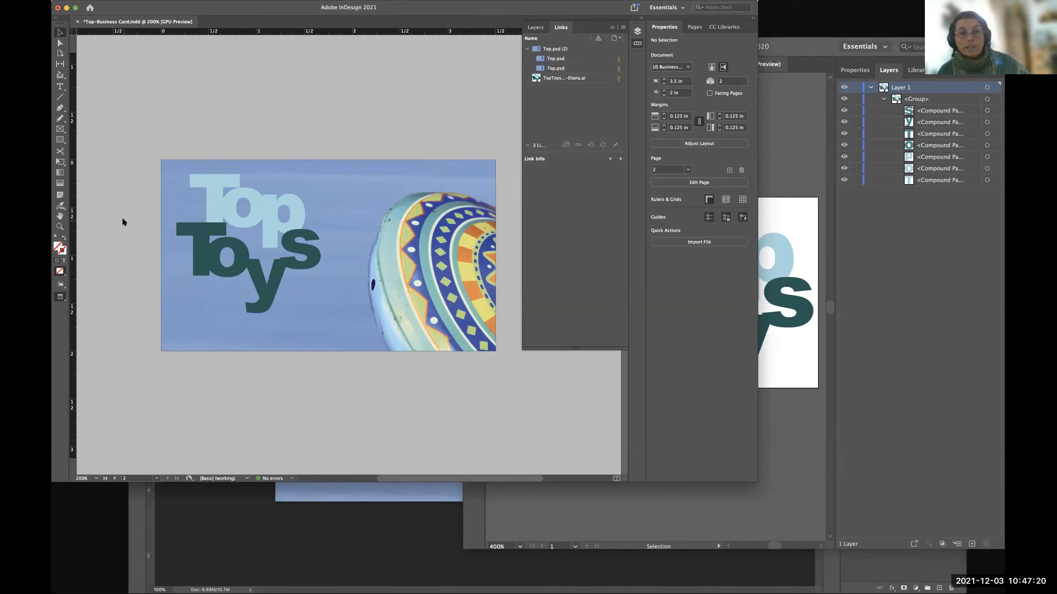
pyautogui.scroll(9, 122, 218)
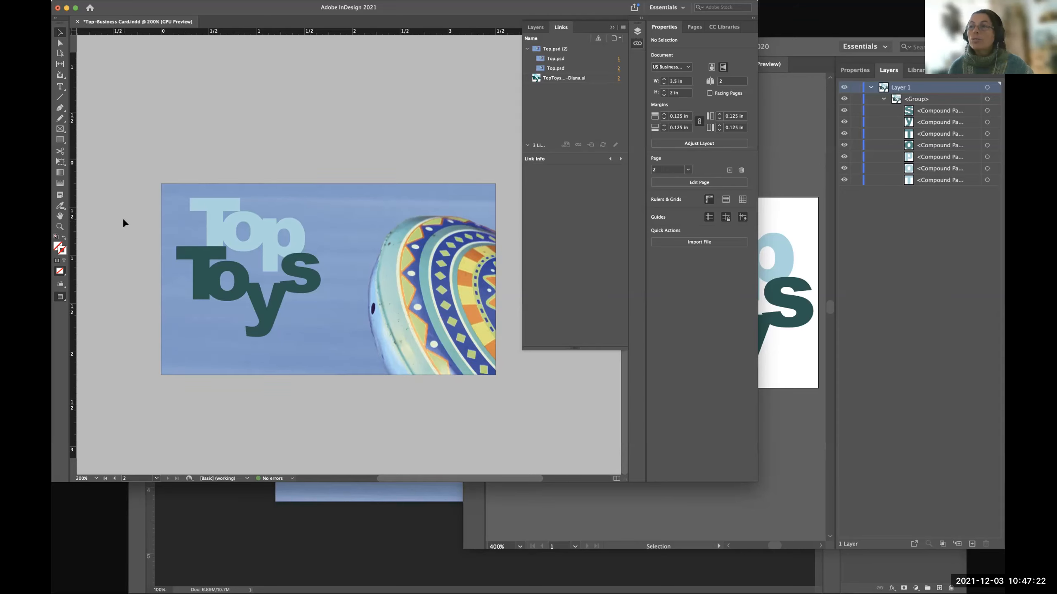
pyautogui.hscroll(5, 279, 165)
pyautogui.scroll(-6, 349, 223)
pyautogui.scroll(-3, 349, 228)
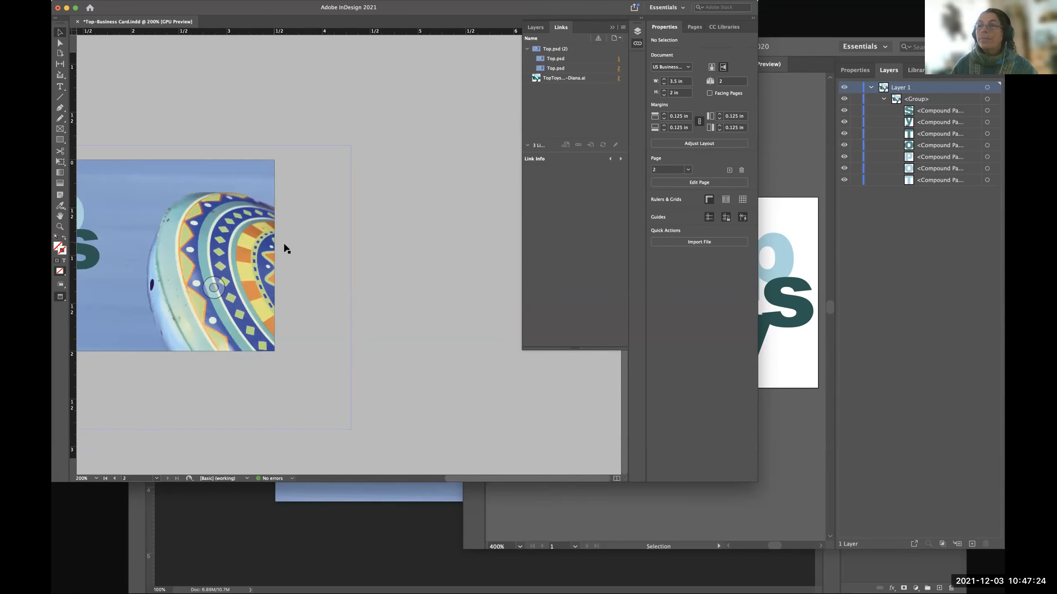
pyautogui.hscroll(-5, 282, 246)
pyautogui.hscroll(-8, 391, 328)
pyautogui.scroll(2, 391, 328)
pyautogui.hscroll(4, 354, 313)
pyautogui.scroll(-3, 354, 314)
pyautogui.hscroll(8, 365, 320)
pyautogui.hscroll(-1, 371, 319)
pyautogui.hscroll(-5, 369, 317)
pyautogui.scroll(2, 371, 314)
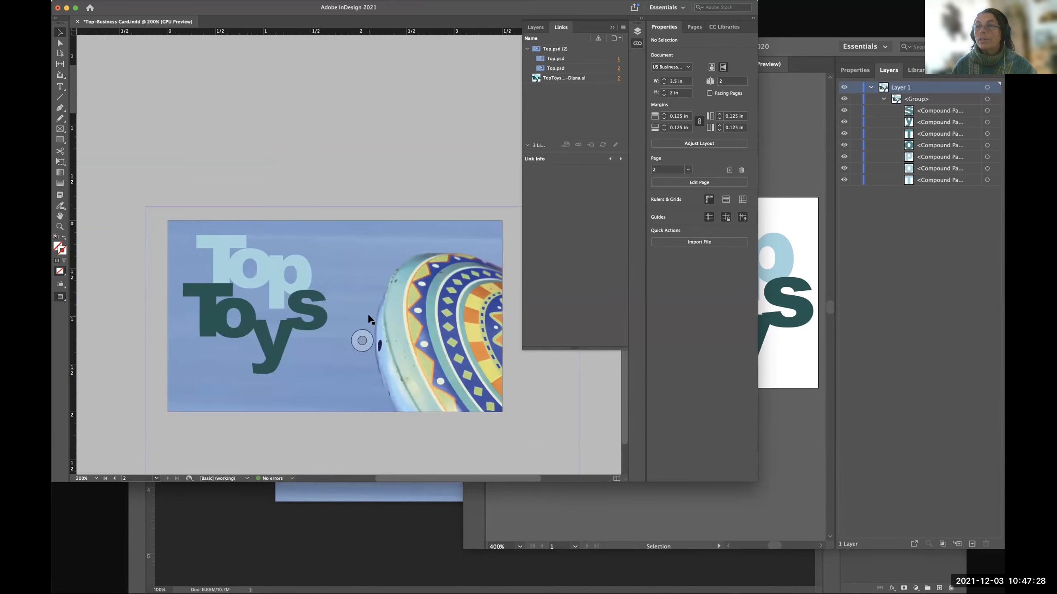
pyautogui.scroll(-1, 356, 309)
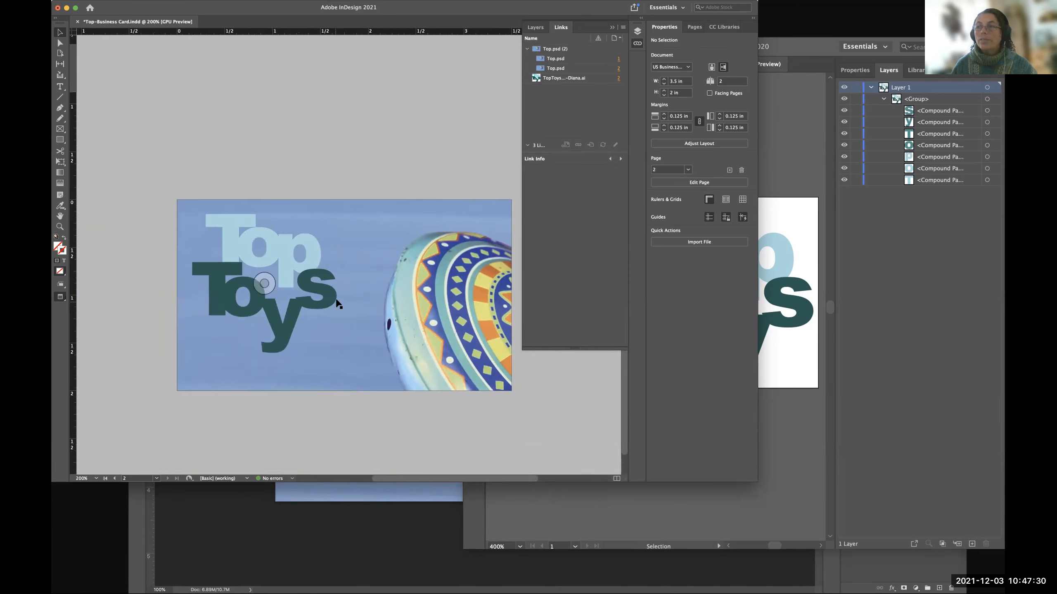
pyautogui.hscroll(4, 370, 326)
pyautogui.hscroll(3, 299, 335)
pyautogui.scroll(-1, 299, 335)
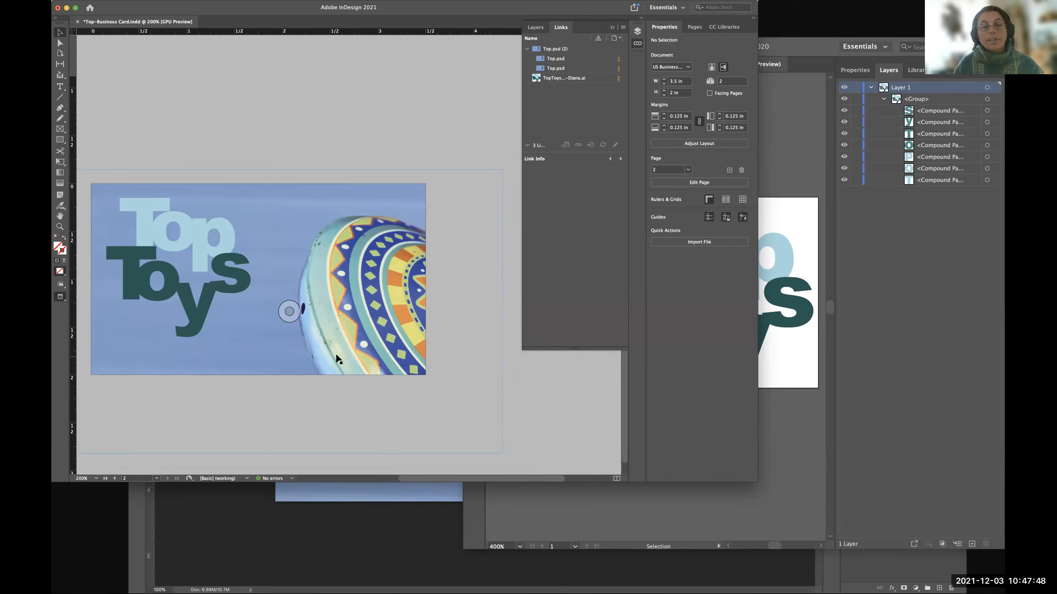
pyautogui.hscroll(-3, 338, 359)
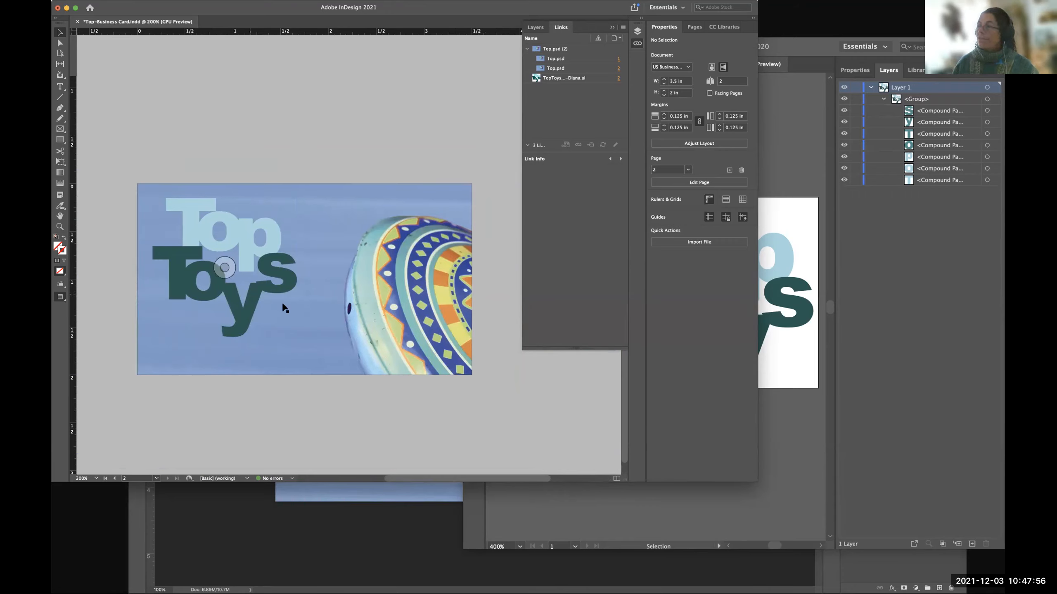
# Switch to Illustrator, isolate the logo group and check the fill colour of the "T" in "Top".
pyautogui.click(793, 437)
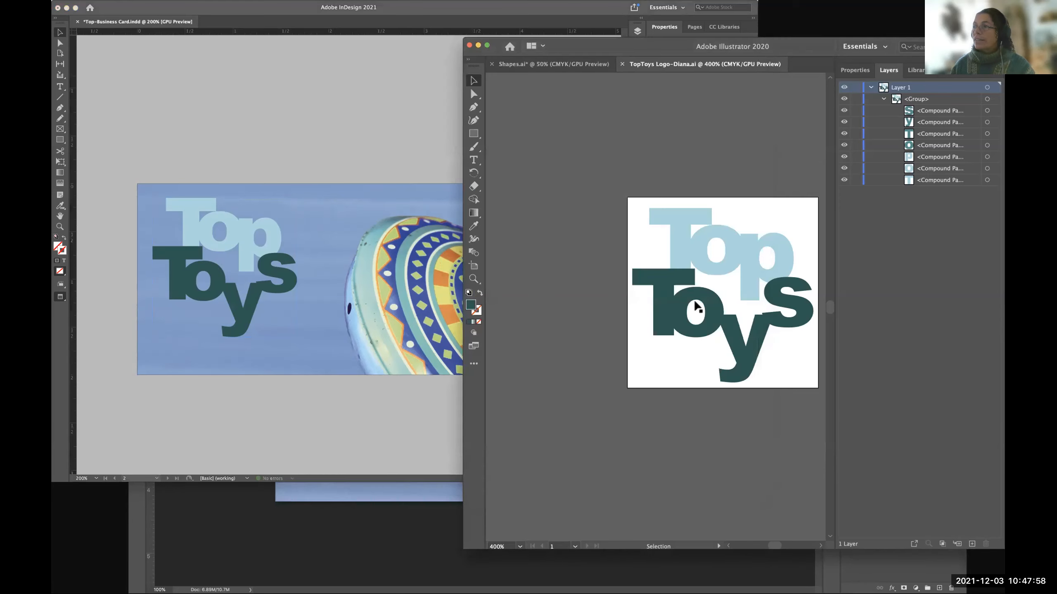
pyautogui.click(662, 294)
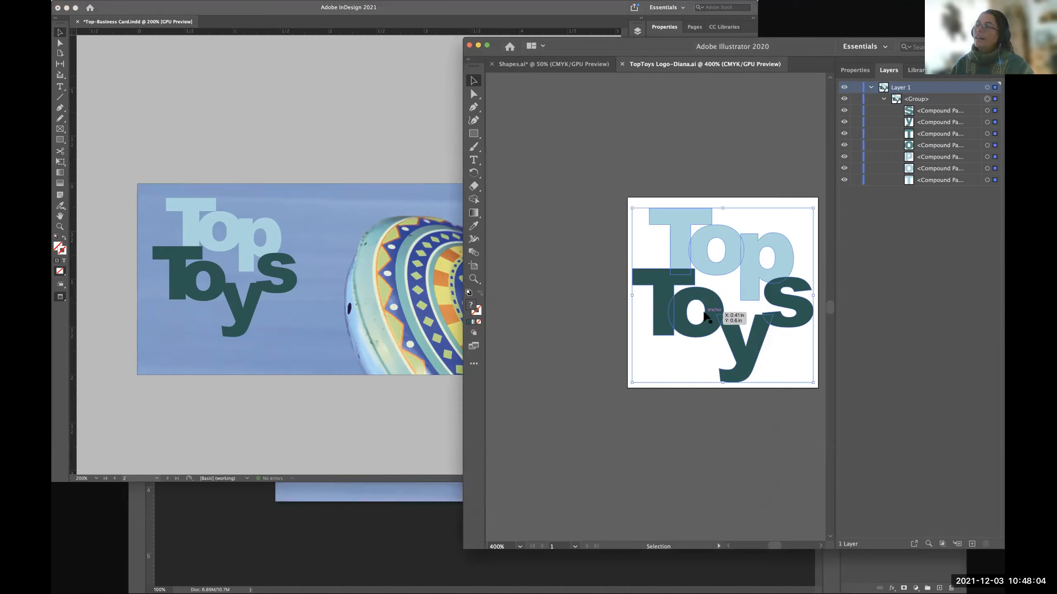
pyautogui.doubleClick(678, 227)
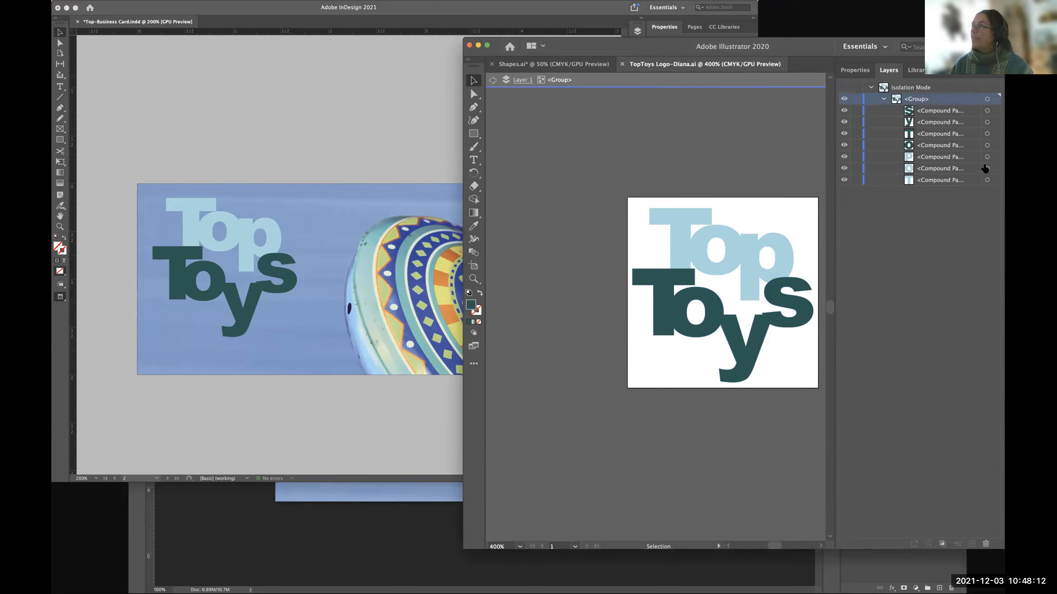
pyautogui.click(689, 246)
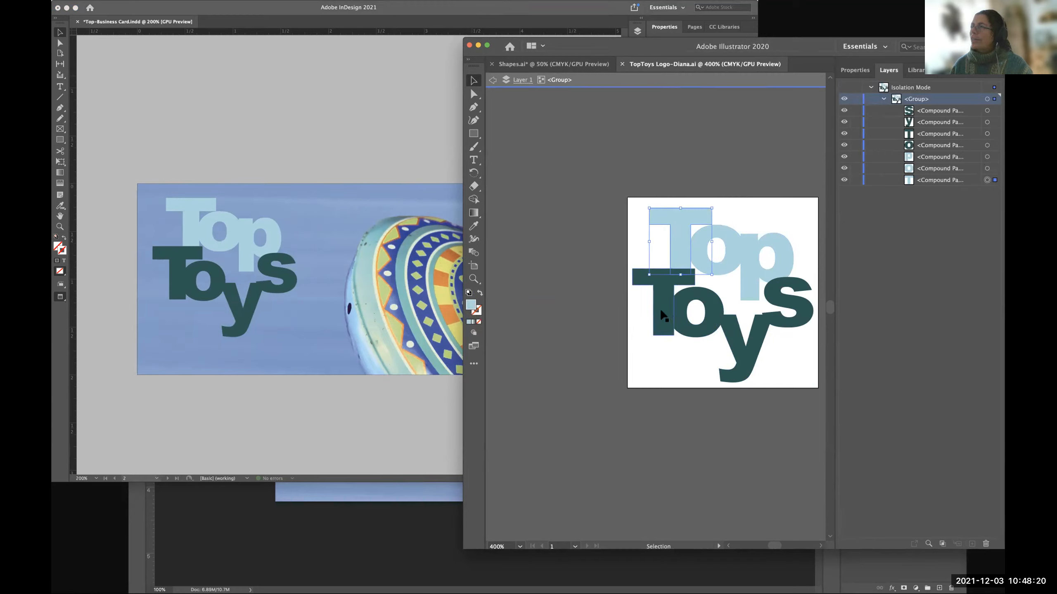
pyautogui.doubleClick(470, 306)
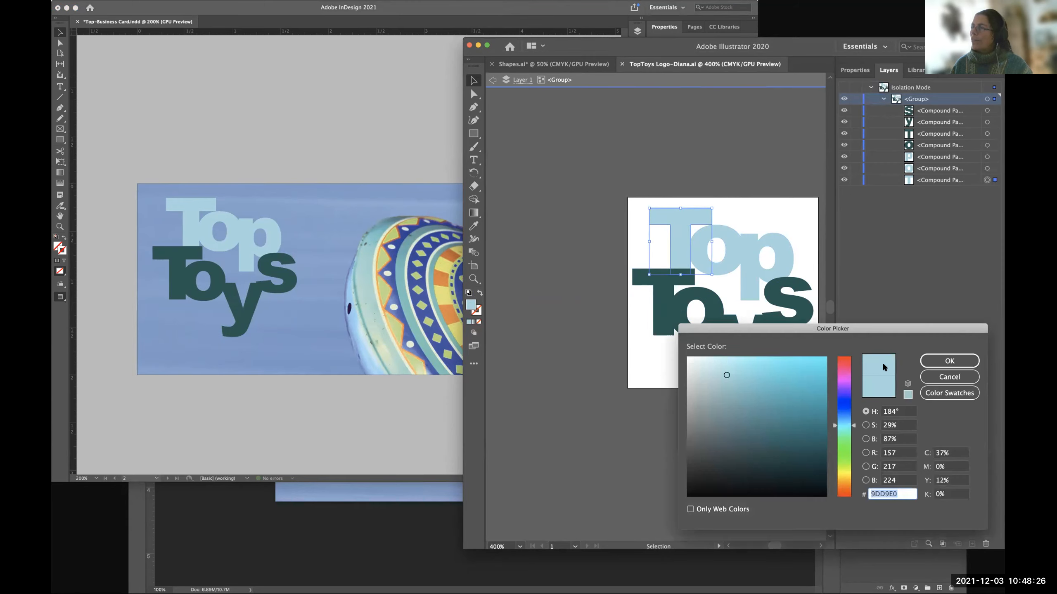
pyautogui.click(950, 360)
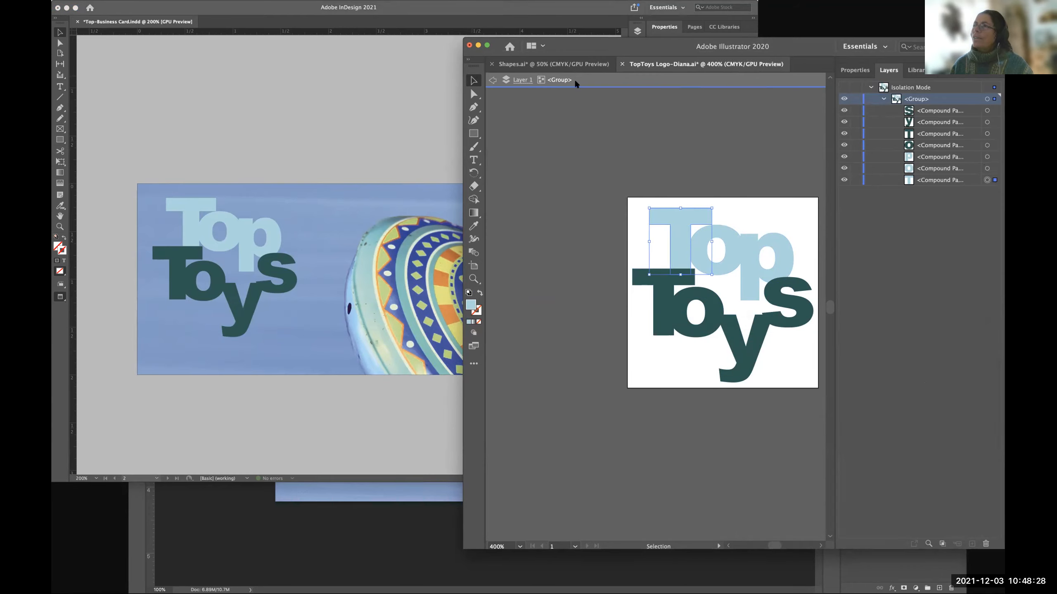
# Check the fill swatches for the "T" of "Top", deselect it and exit isolation mode.
pyautogui.click(856, 70)
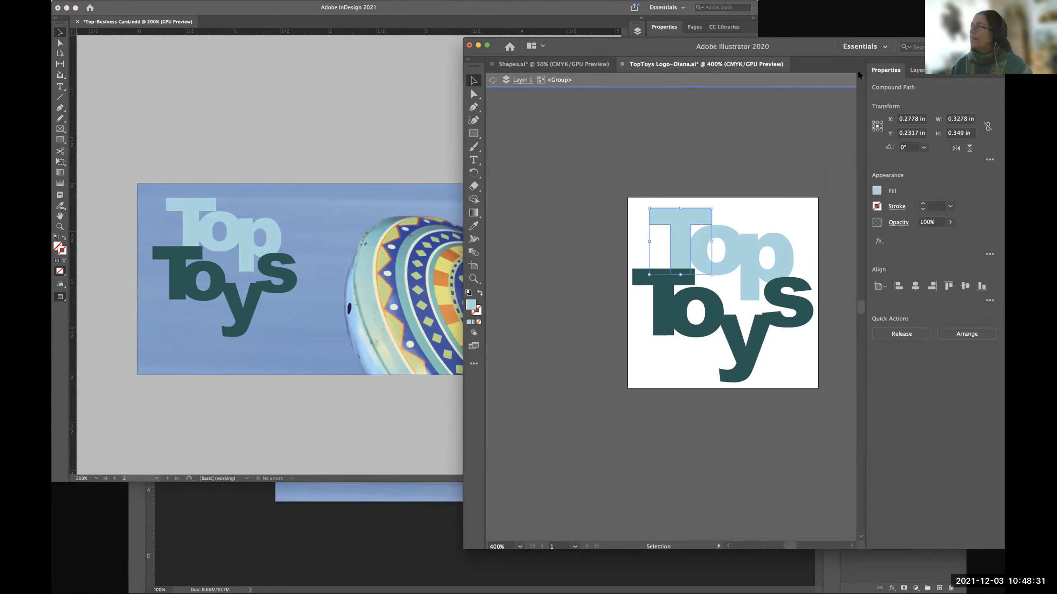
pyautogui.click(877, 191)
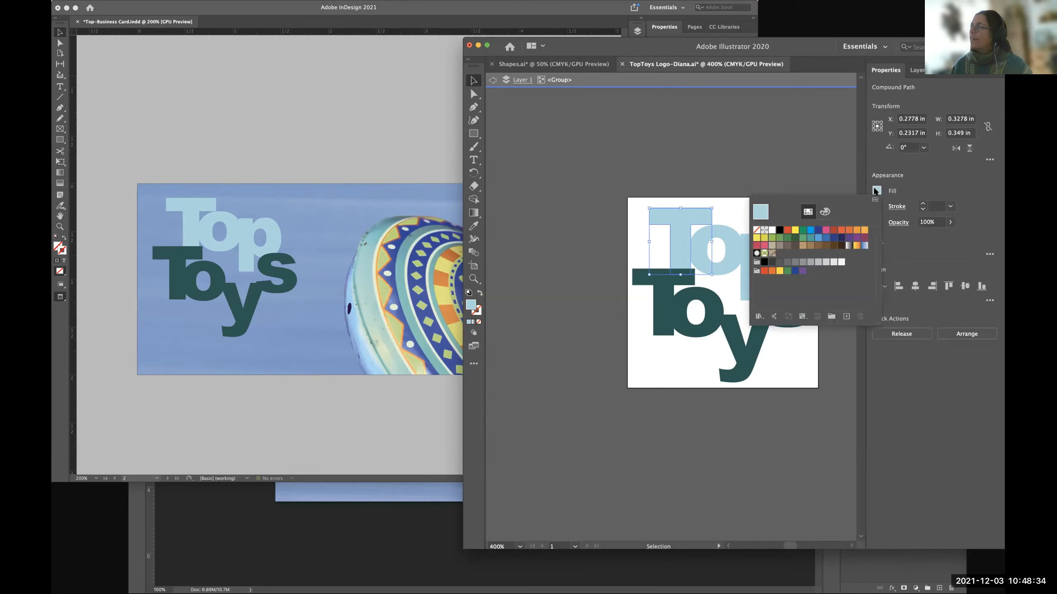
pyautogui.click(876, 191)
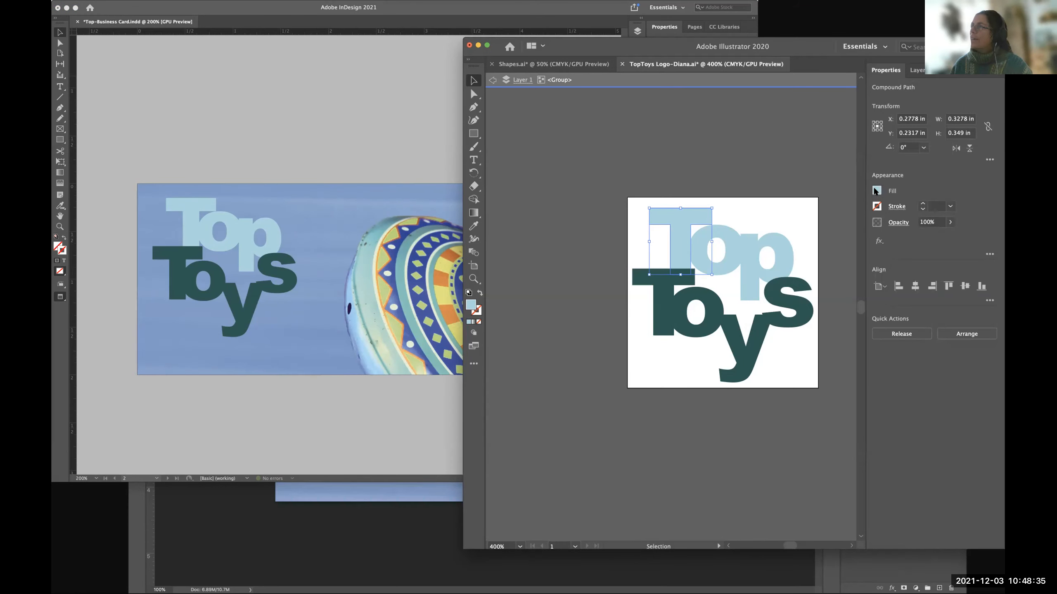
pyautogui.click(775, 130)
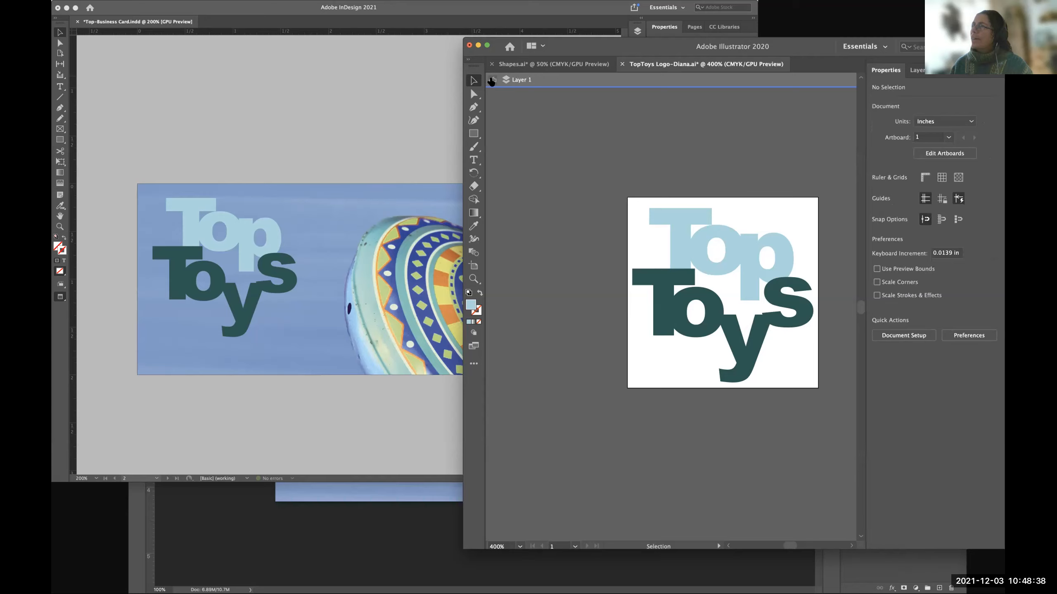
pyautogui.click(491, 80)
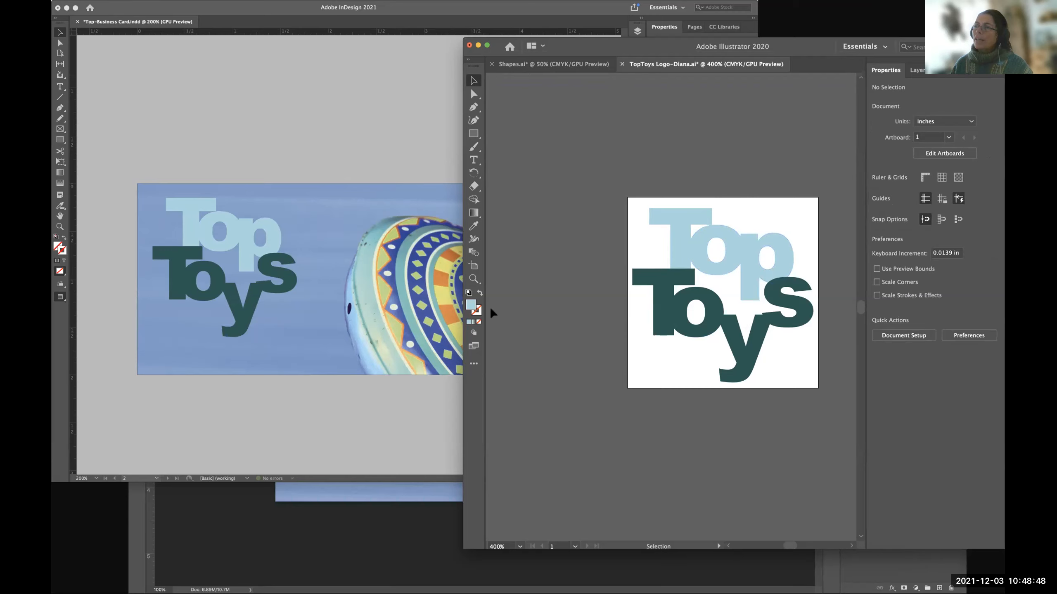
# Select only the compound path of the "o" in "Toys" within the logo group.
pyautogui.click(659, 304)
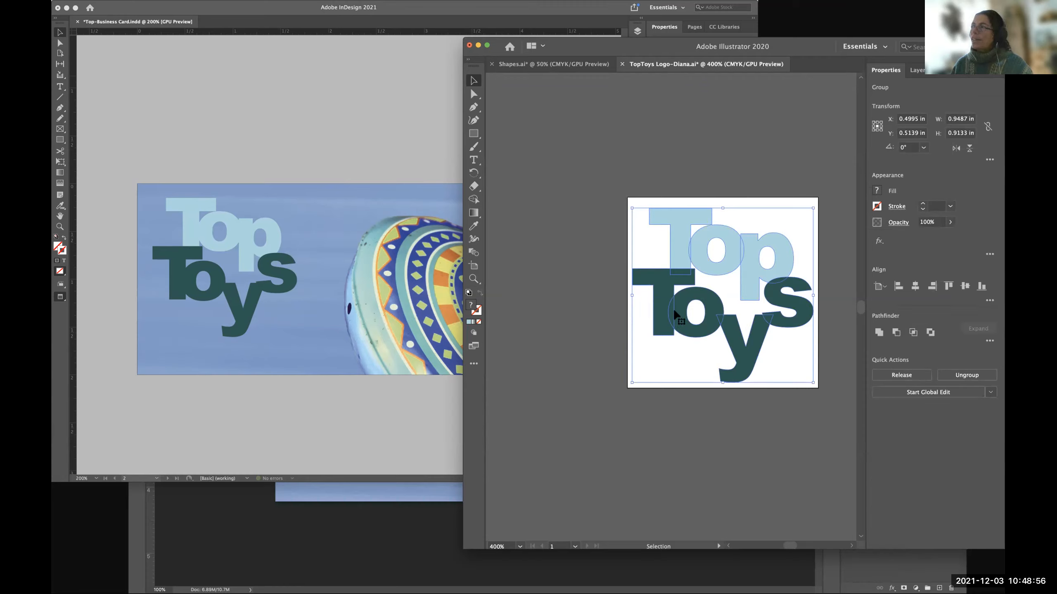
pyautogui.click(916, 70)
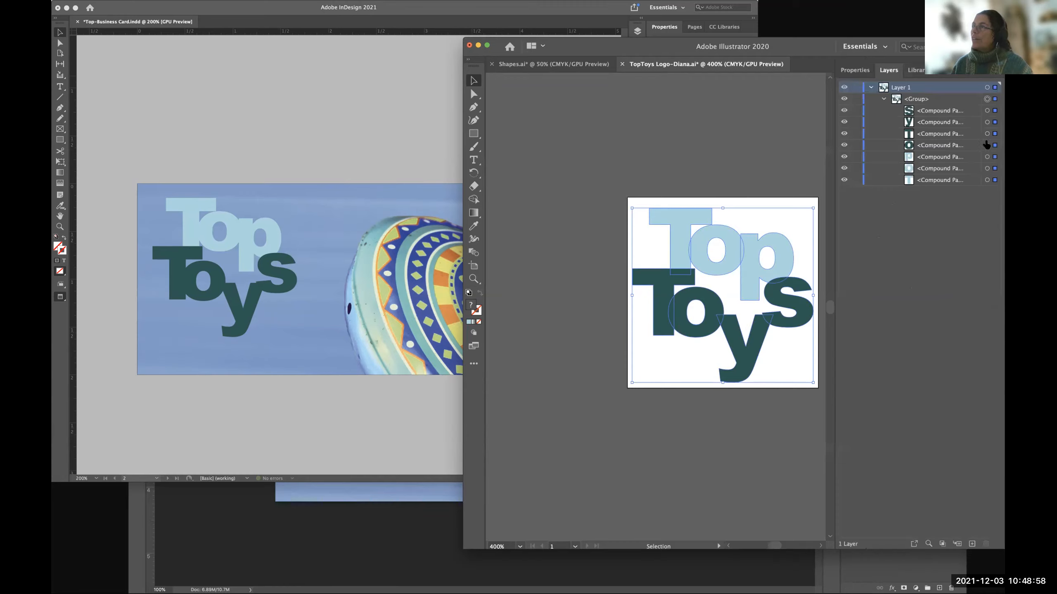
pyautogui.click(987, 145)
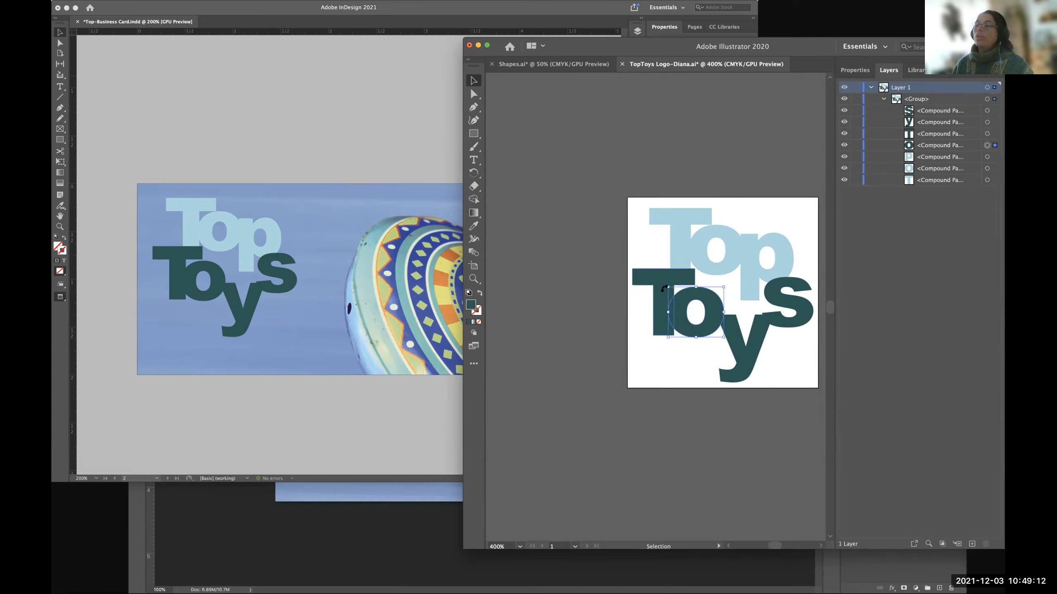
# Look for a matching light blue in the fill swatches and the Digital Design Techniques library.
pyautogui.click(851, 73)
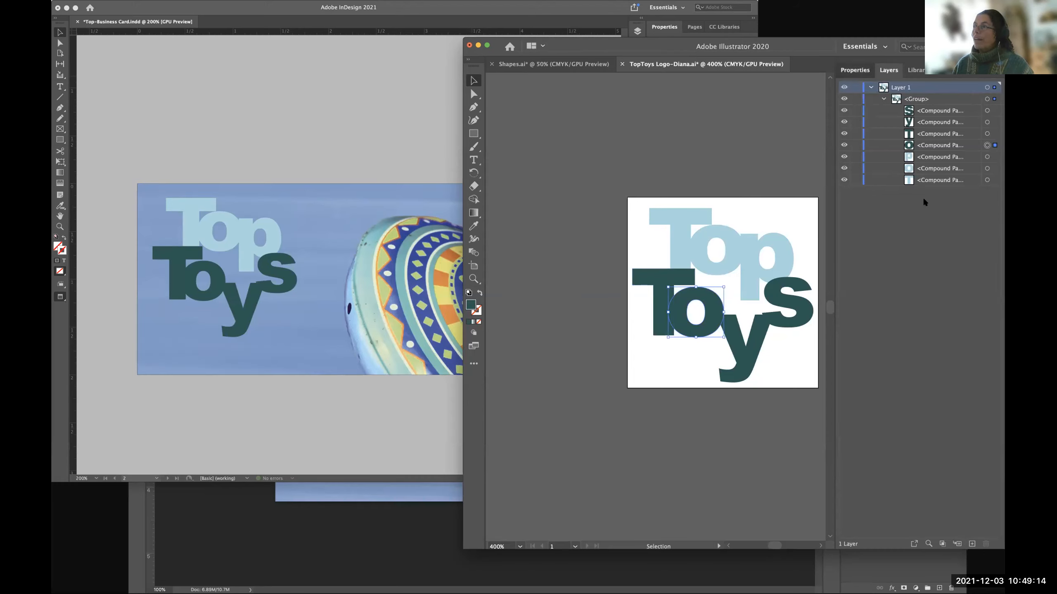
pyautogui.click(876, 190)
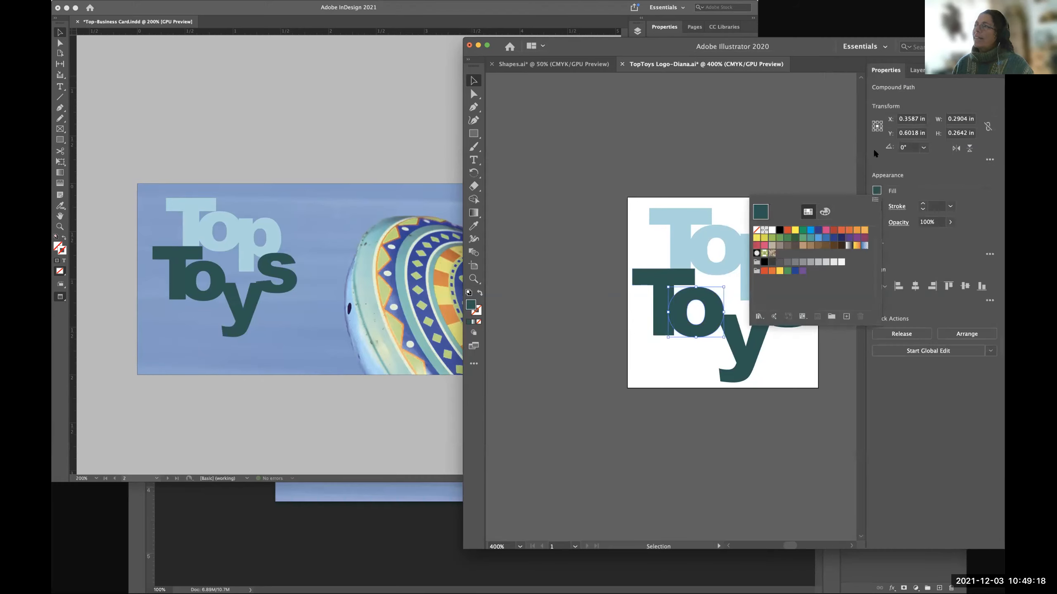
pyautogui.click(935, 76)
pyautogui.click(950, 75)
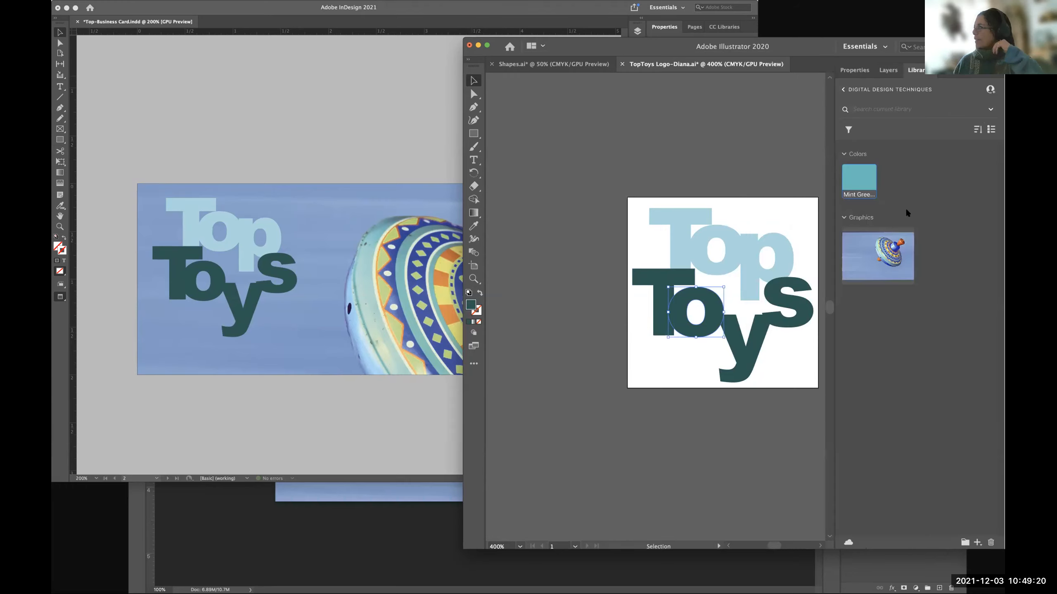
pyautogui.click(855, 70)
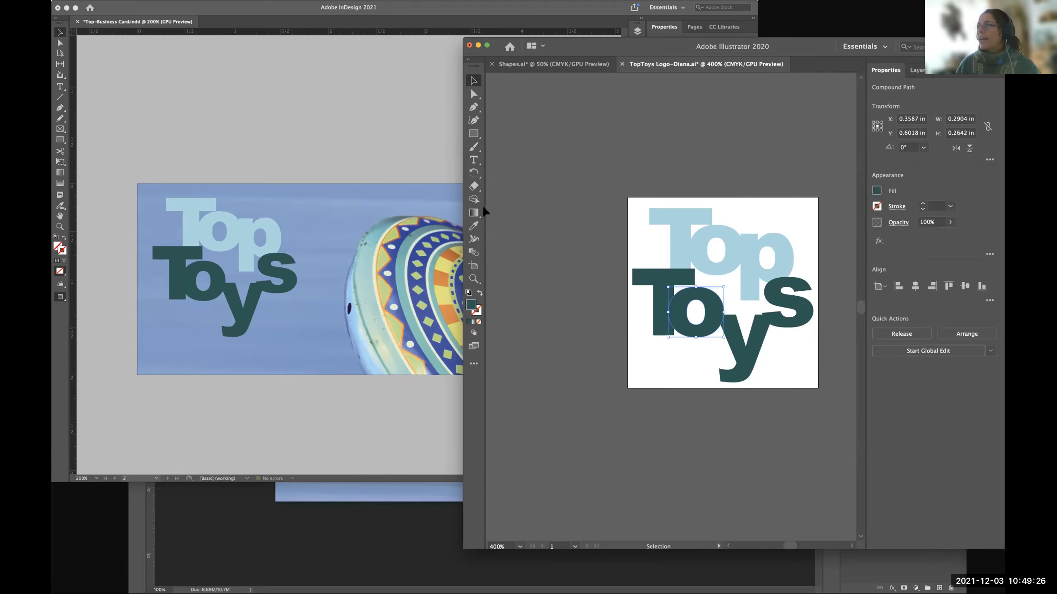
# Copy the light blue fill from the "T" of "Top" onto the selected "o" with the Eyedropper.
pyautogui.click(474, 226)
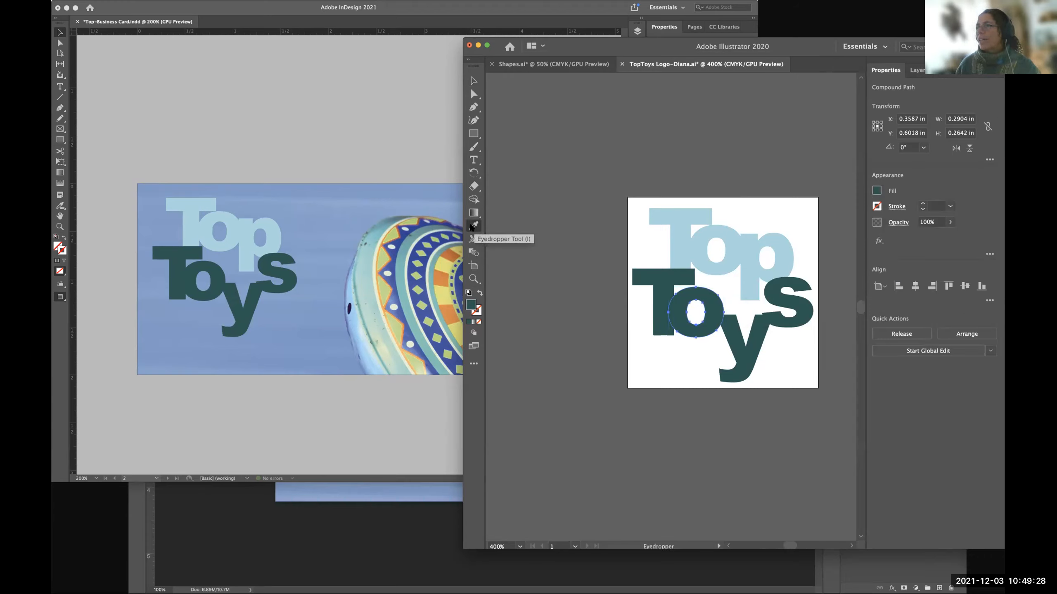
pyautogui.click(679, 242)
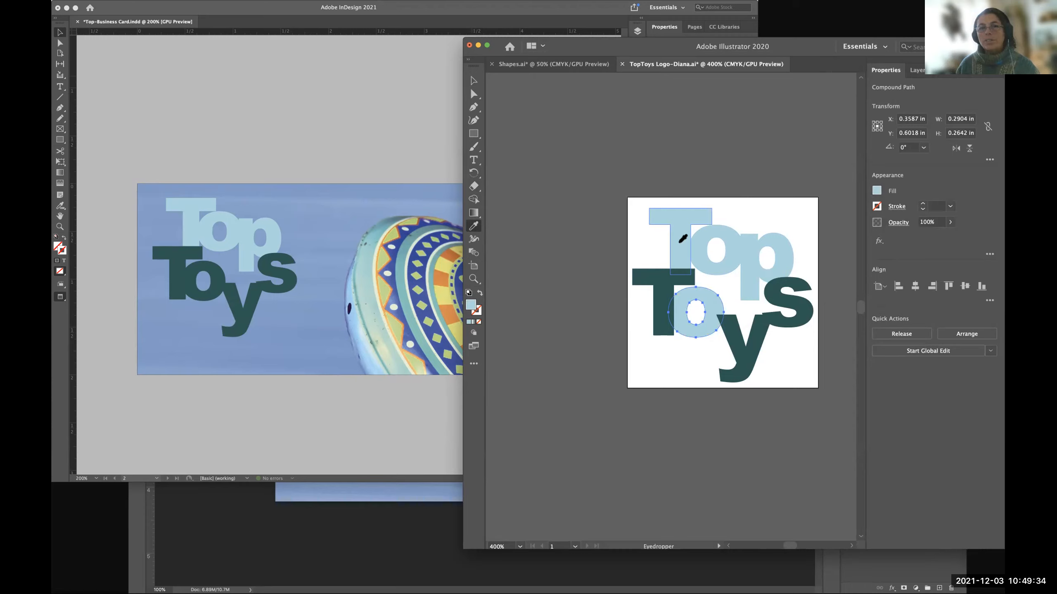
pyautogui.click(473, 81)
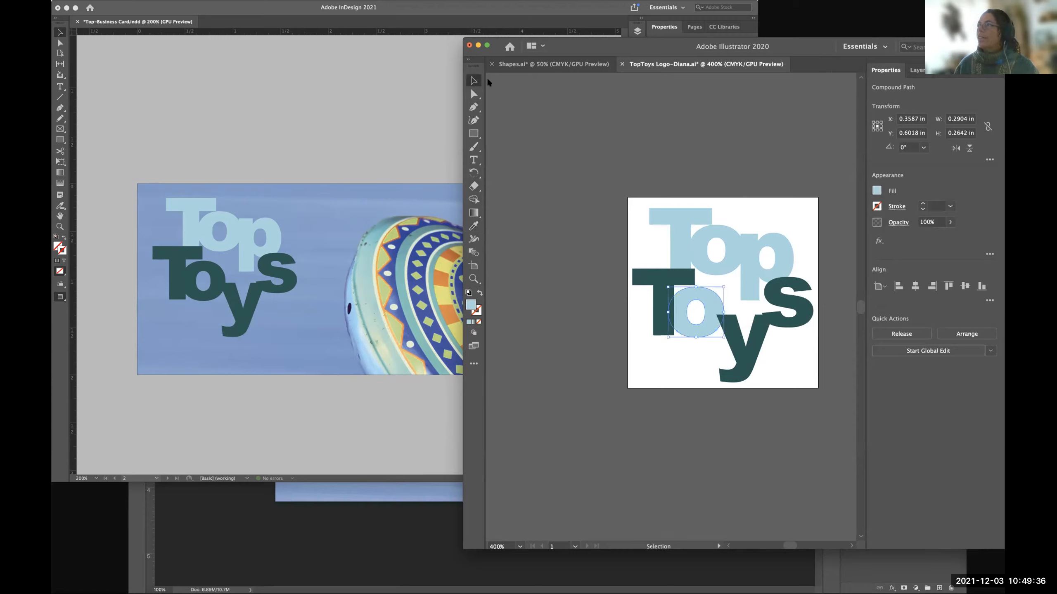
# Recolour the "T", "y" and "s" of "Toys" with the light blue of "Top" using the Eyedropper, and deselect the artwork.
pyautogui.click(919, 70)
pyautogui.click(987, 110)
pyautogui.keyDown('shift'); pyautogui.click(986, 121); pyautogui.keyUp('shift')
pyautogui.keyDown('shift'); pyautogui.click(987, 134); pyautogui.keyUp('shift')
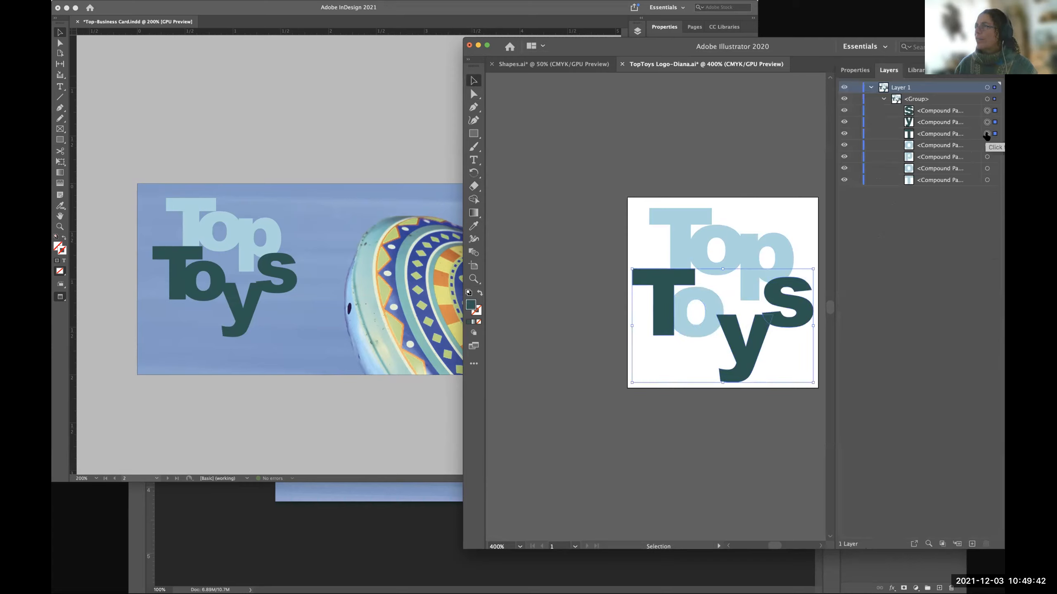
pyautogui.click(474, 226)
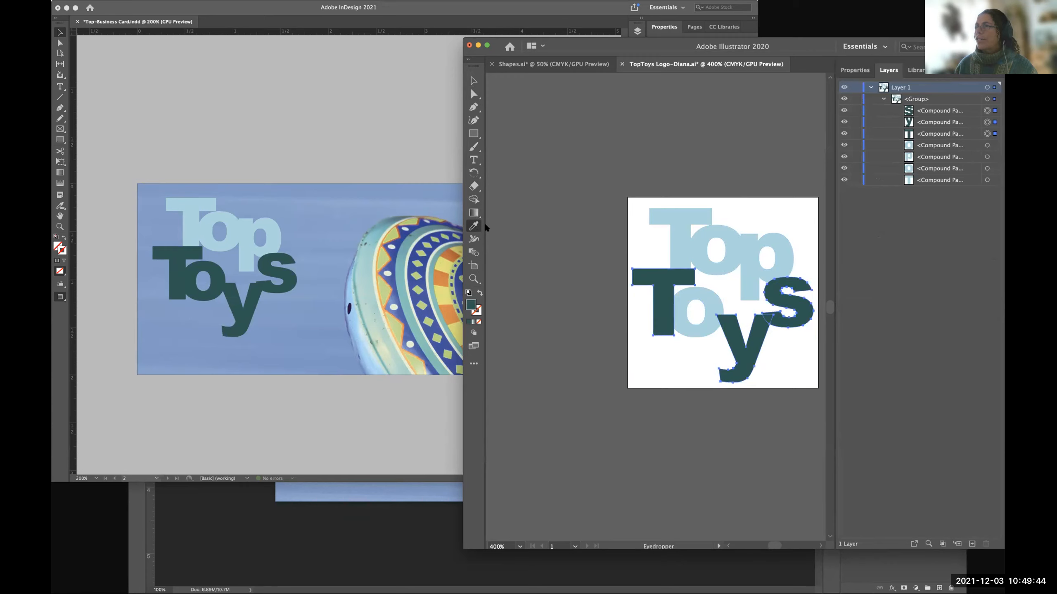
pyautogui.click(685, 240)
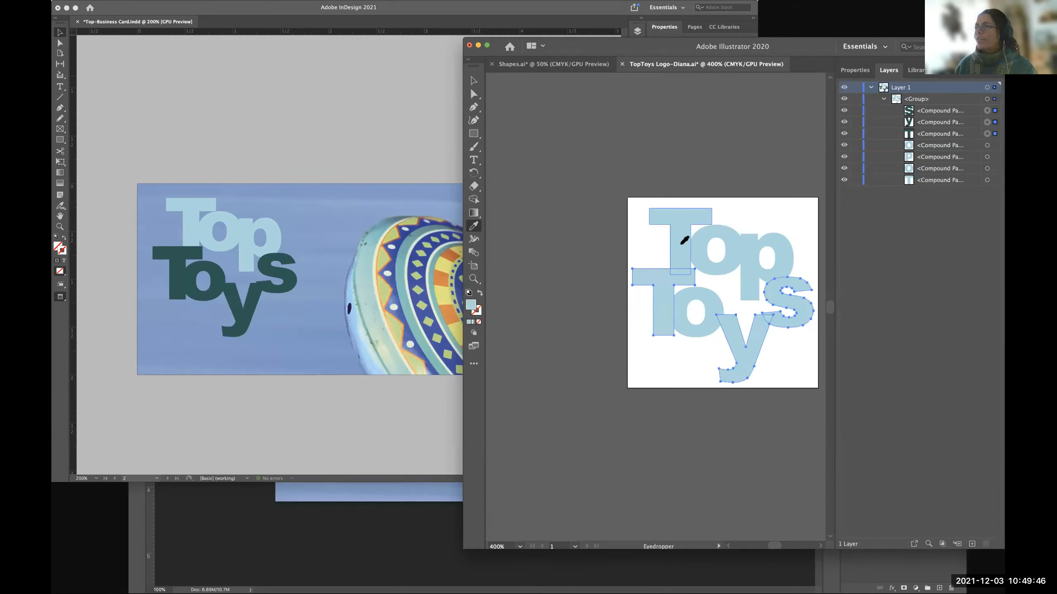
pyautogui.click(474, 81)
pyautogui.click(545, 184)
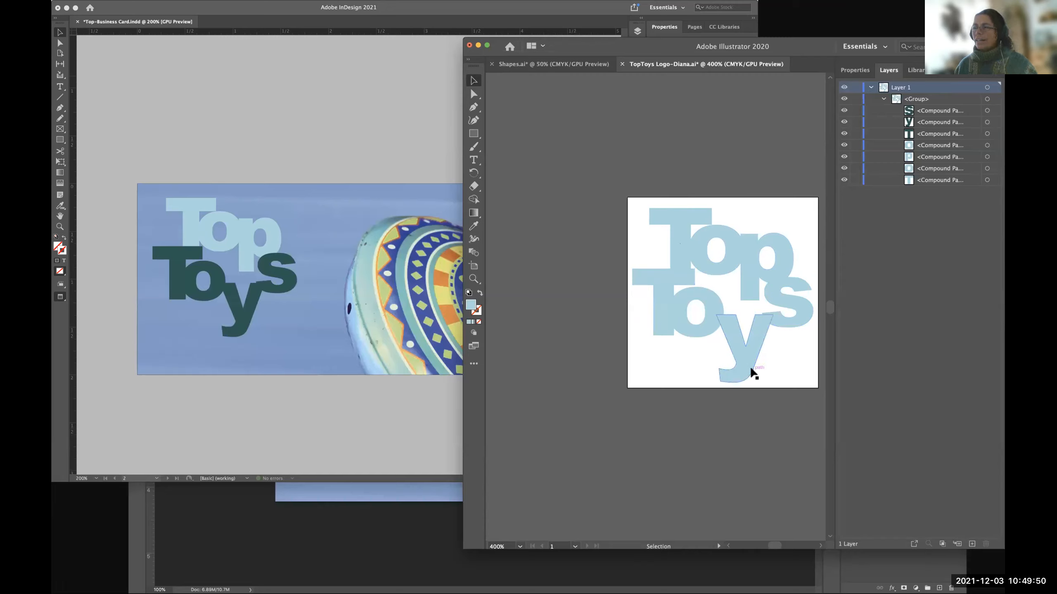
# Select only the "o" of "Top" in the logo group and set its fill to the slightly darker blue 90CED1.
pyautogui.click(676, 242)
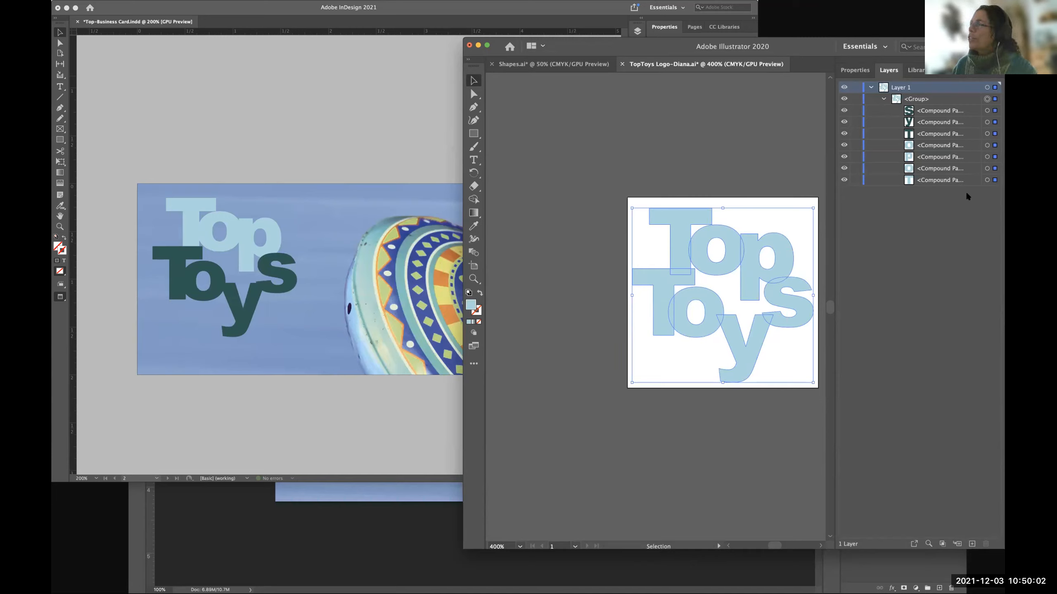
pyautogui.click(986, 182)
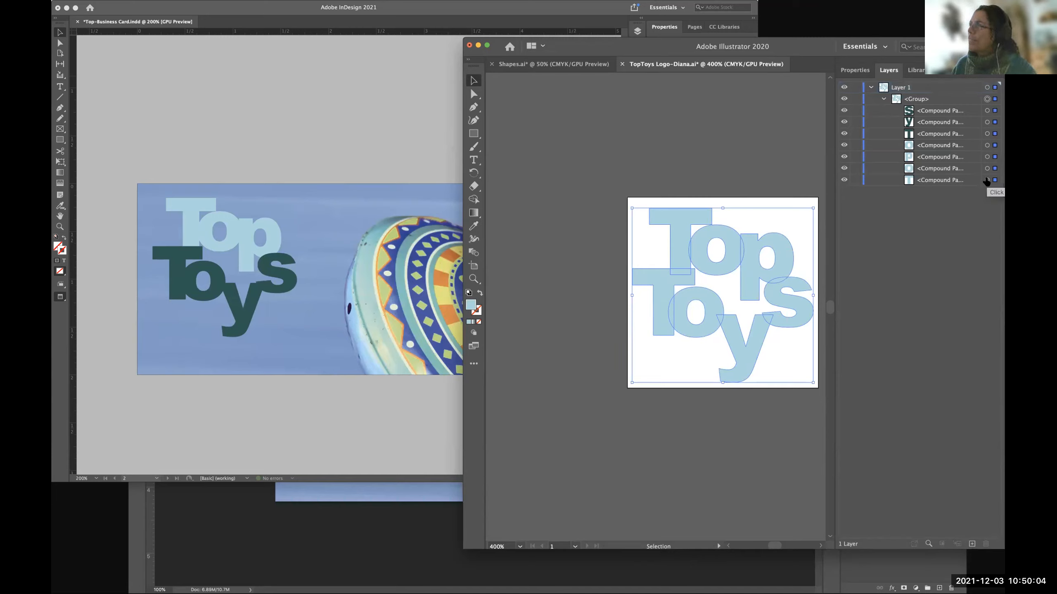
pyautogui.click(986, 168)
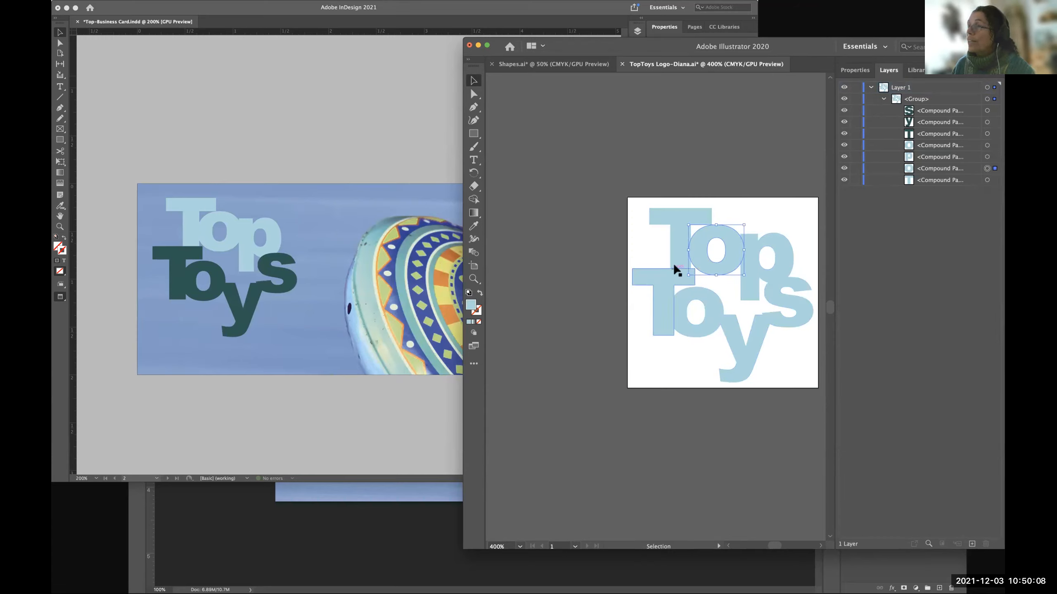
pyautogui.doubleClick(471, 305)
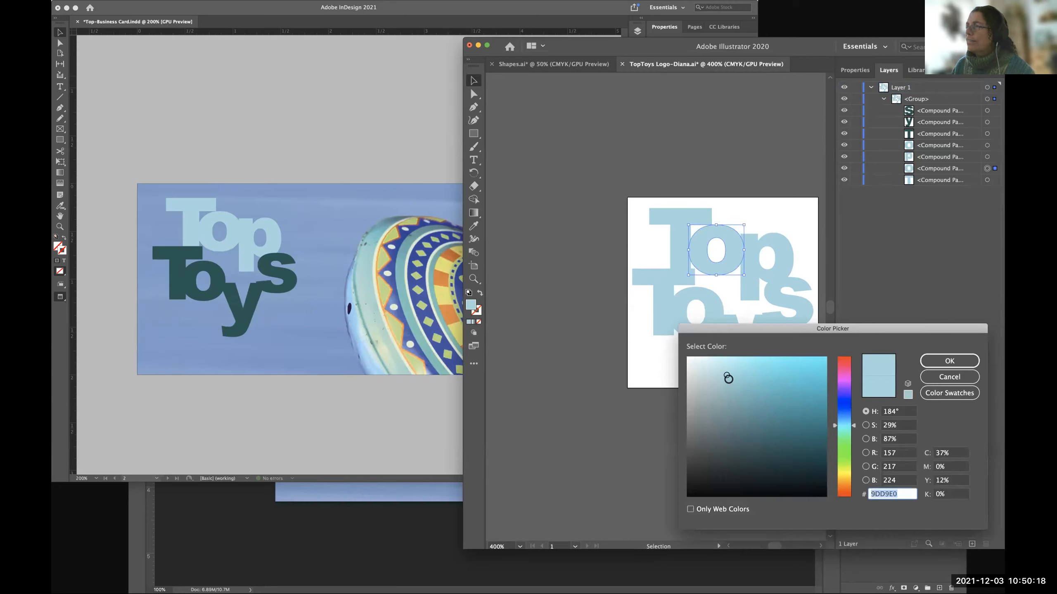
pyautogui.click(728, 383)
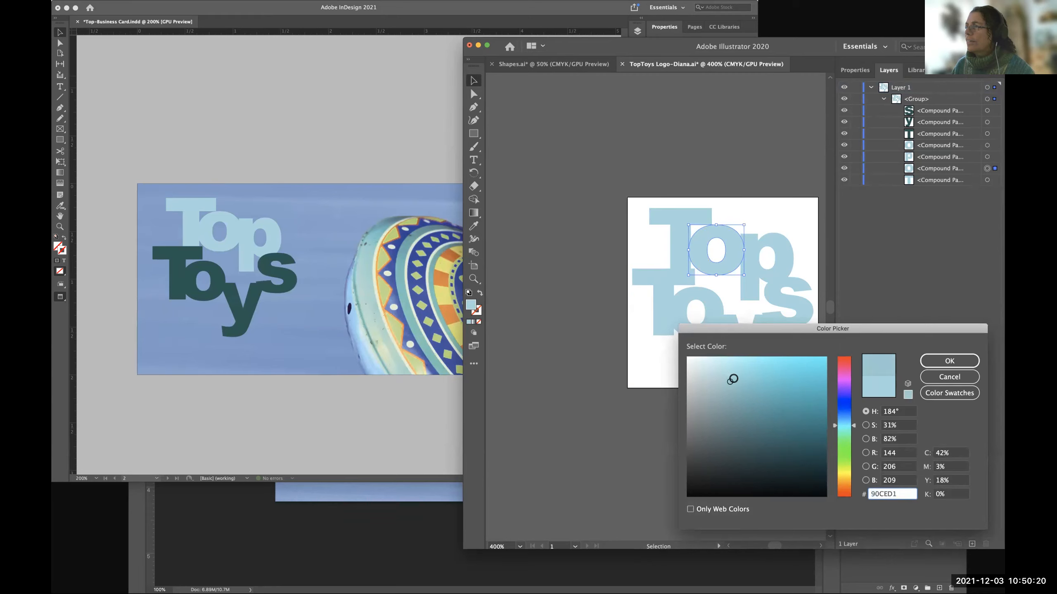
pyautogui.click(947, 362)
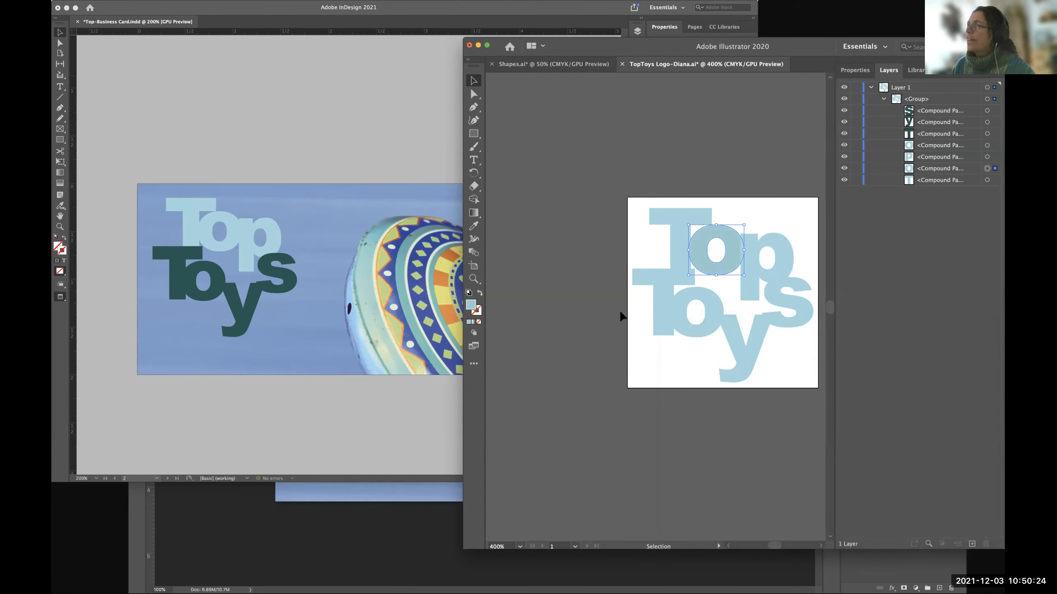
# Give the "p" of "Top" a slightly more saturated shade of its light blue fill.
pyautogui.click(987, 157)
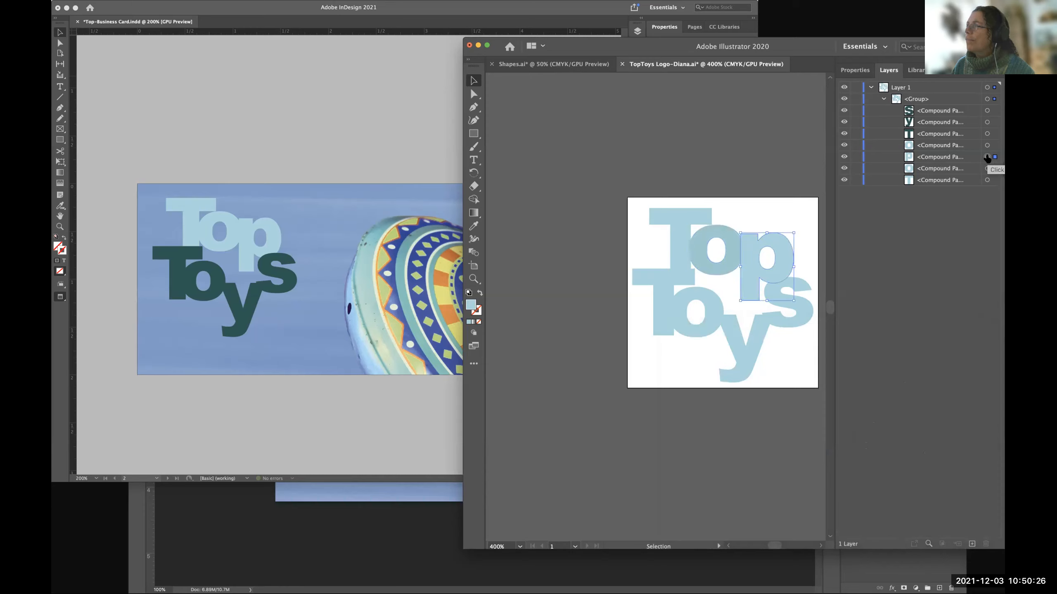
pyautogui.doubleClick(471, 307)
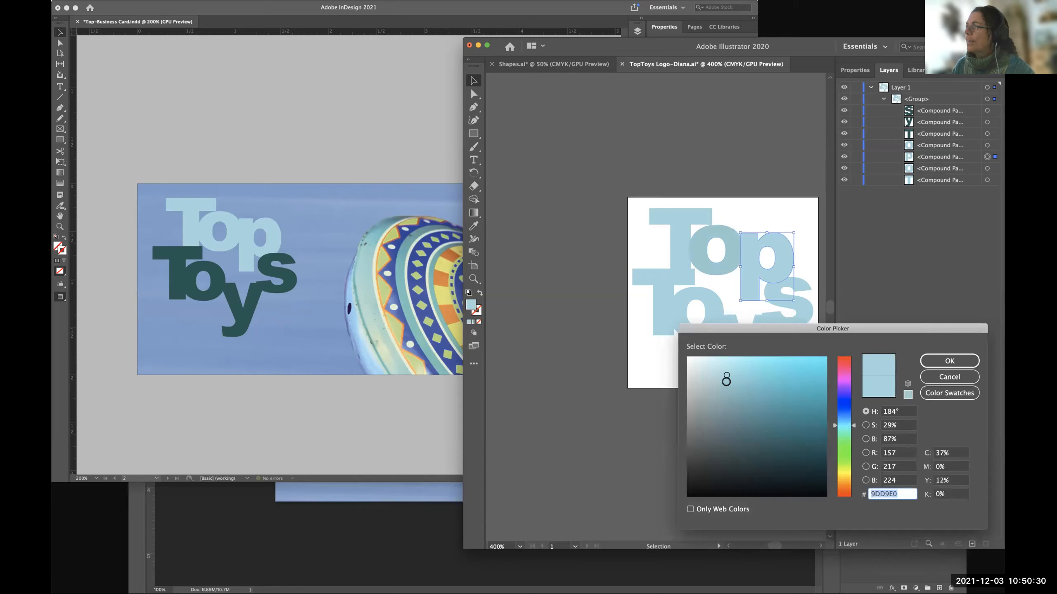
pyautogui.click(741, 375)
pyautogui.click(943, 359)
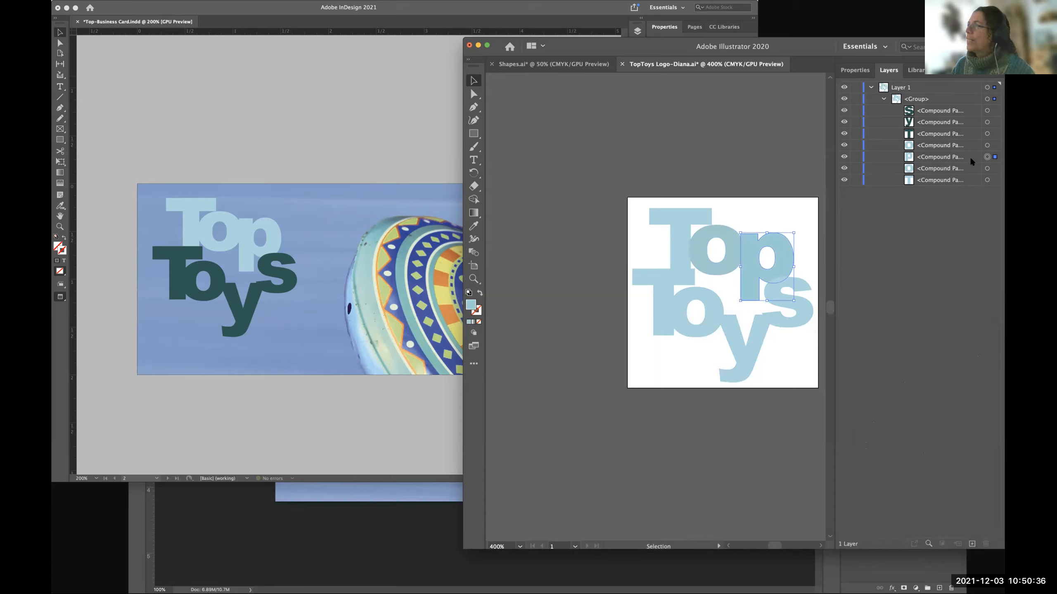
# Set the fill of the "T" in "Toys" to the paler blue AFDFE2.
pyautogui.click(987, 180)
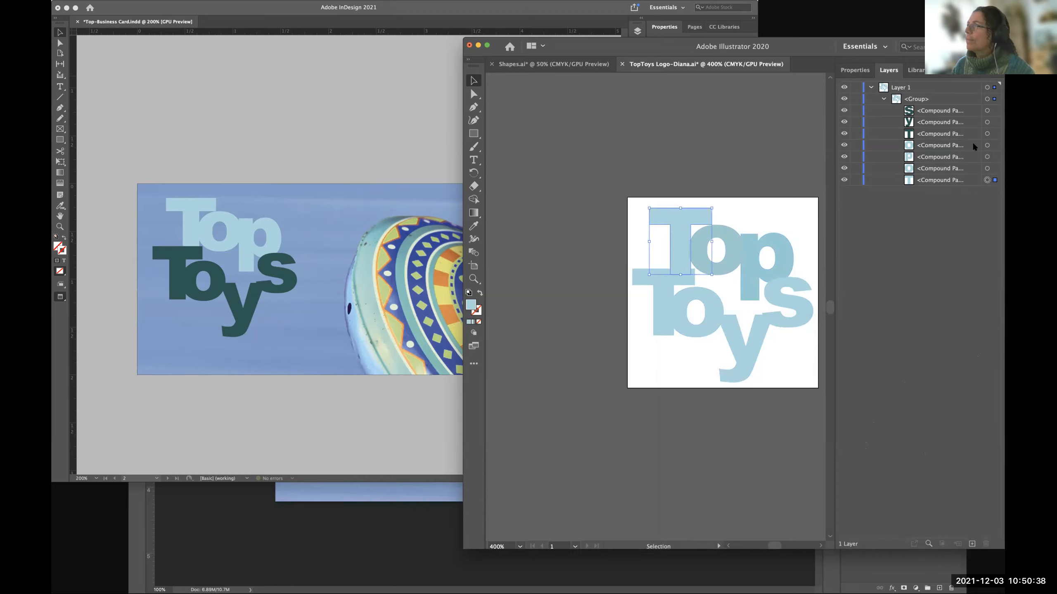
pyautogui.click(987, 134)
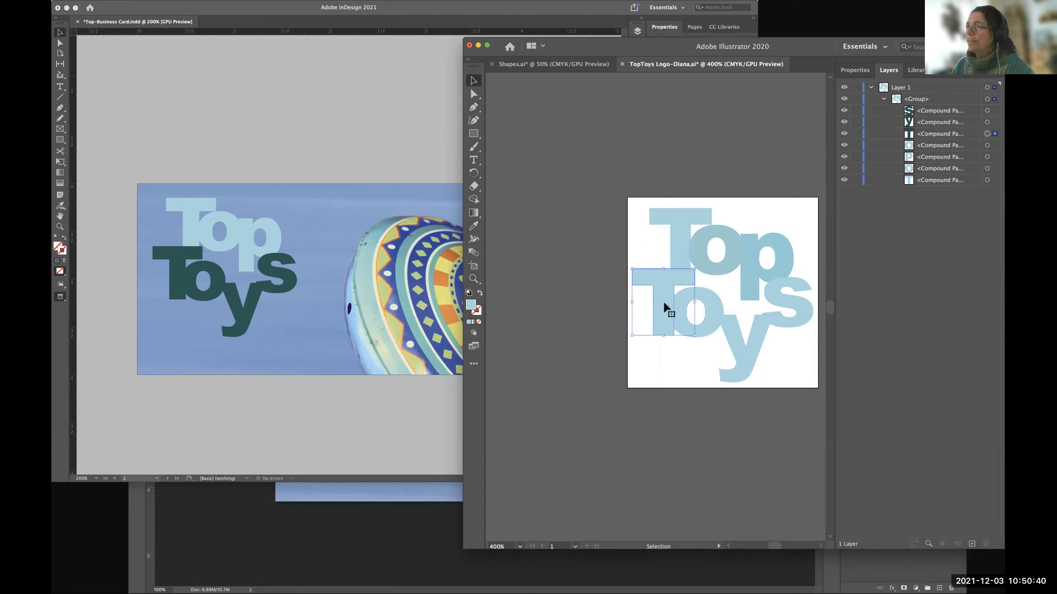
pyautogui.doubleClick(470, 305)
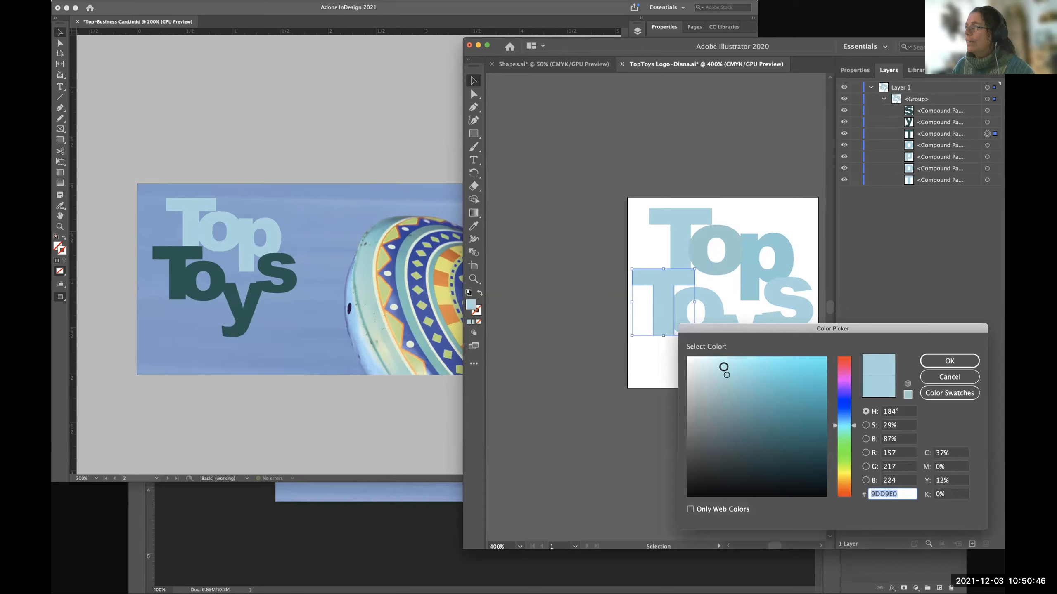
pyautogui.moveTo(723, 367); pyautogui.dragTo(718, 370)
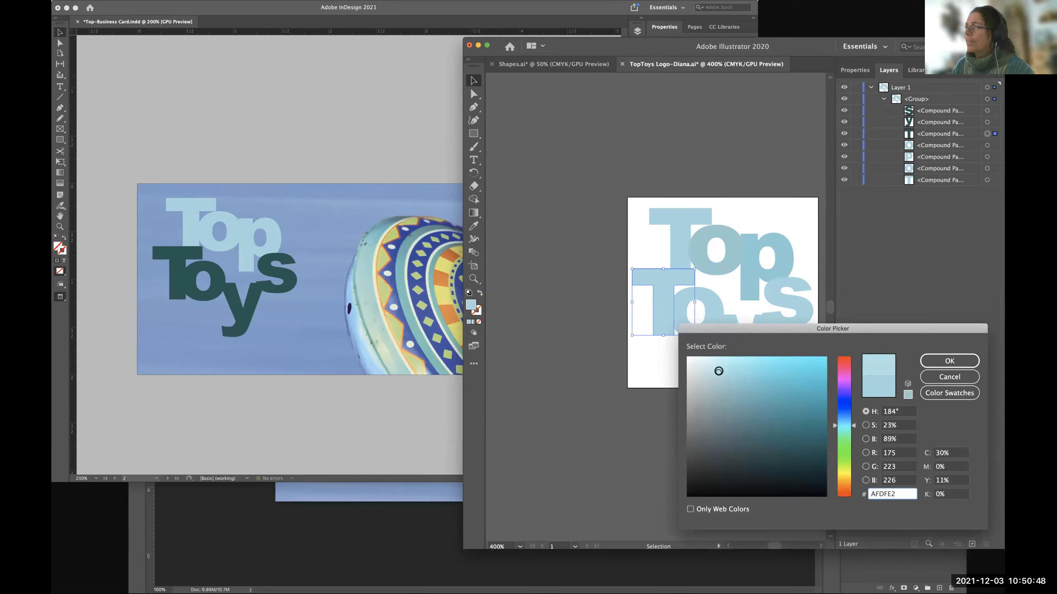
pyautogui.click(946, 363)
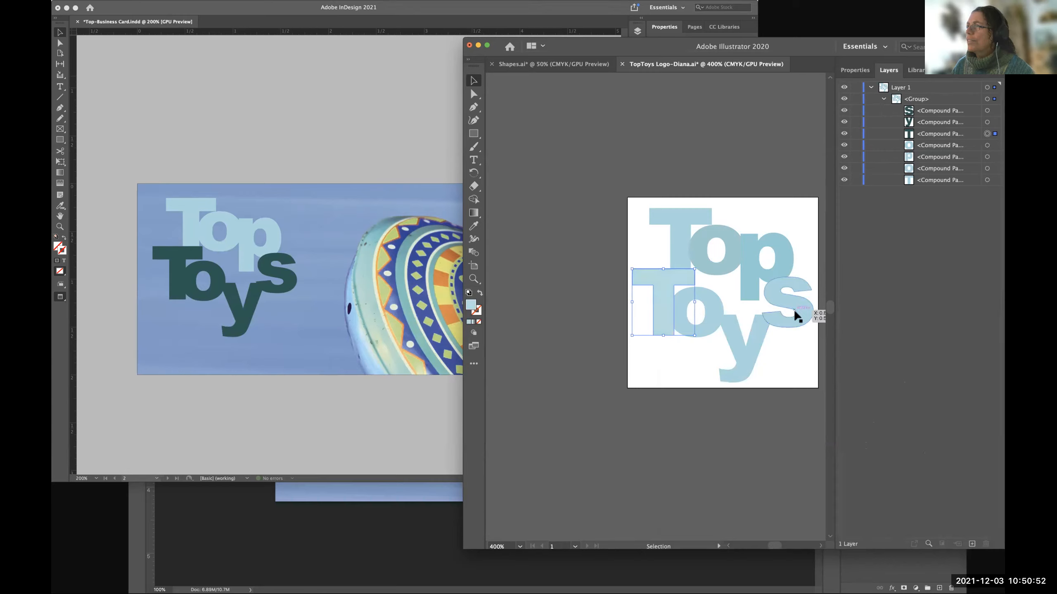
# Select only the "o" of "Toys" and set its fill to the blue 90D3D6.
pyautogui.click(713, 304)
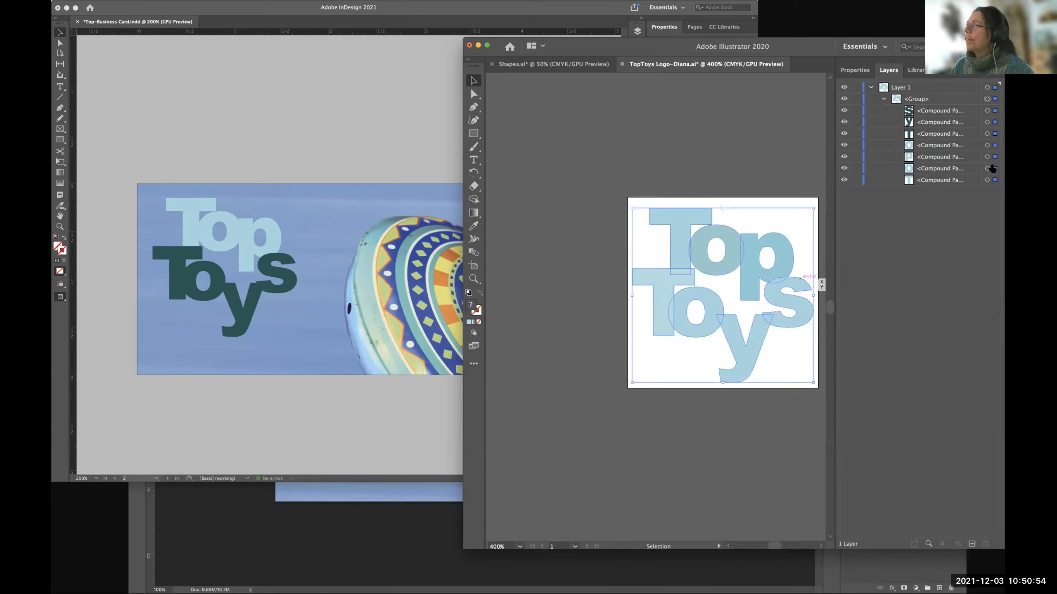
pyautogui.click(987, 145)
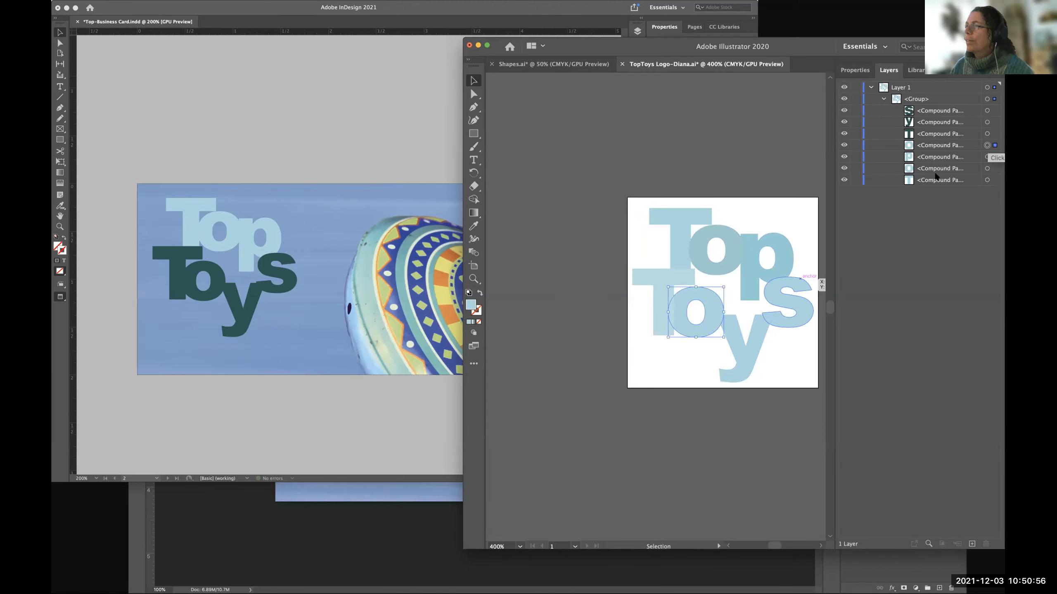
pyautogui.doubleClick(471, 305)
pyautogui.click(731, 378)
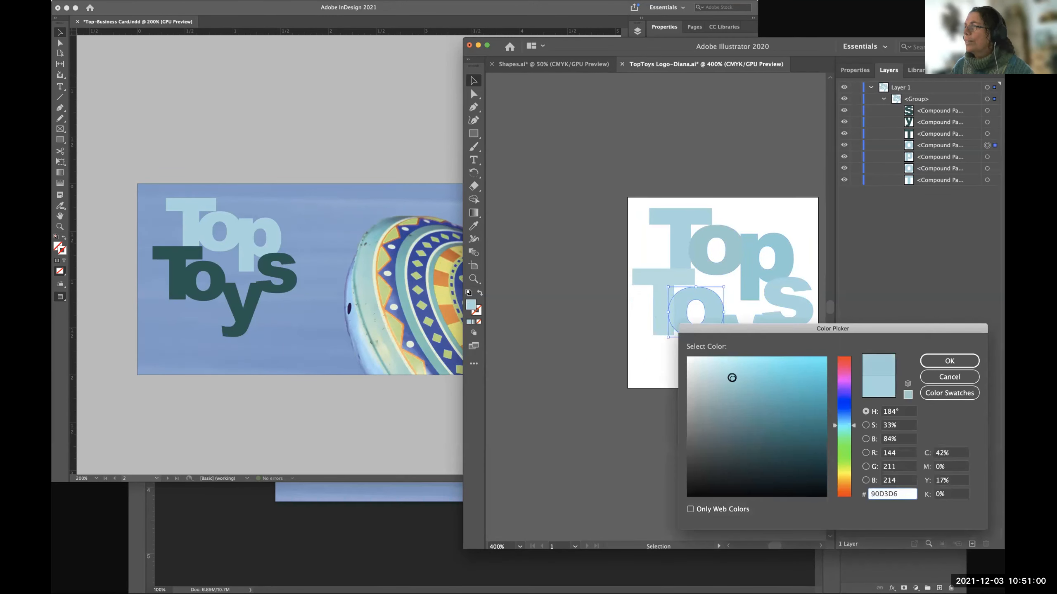
pyautogui.click(945, 361)
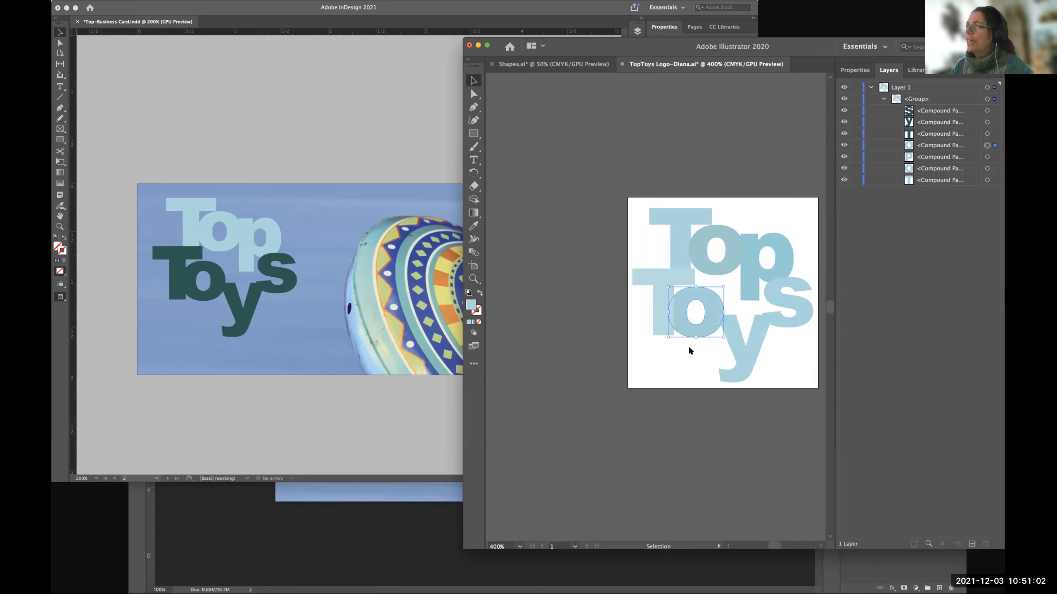
# Set the fill of the "y" in "Toys" to the blue 8AD8DB.
pyautogui.click(987, 122)
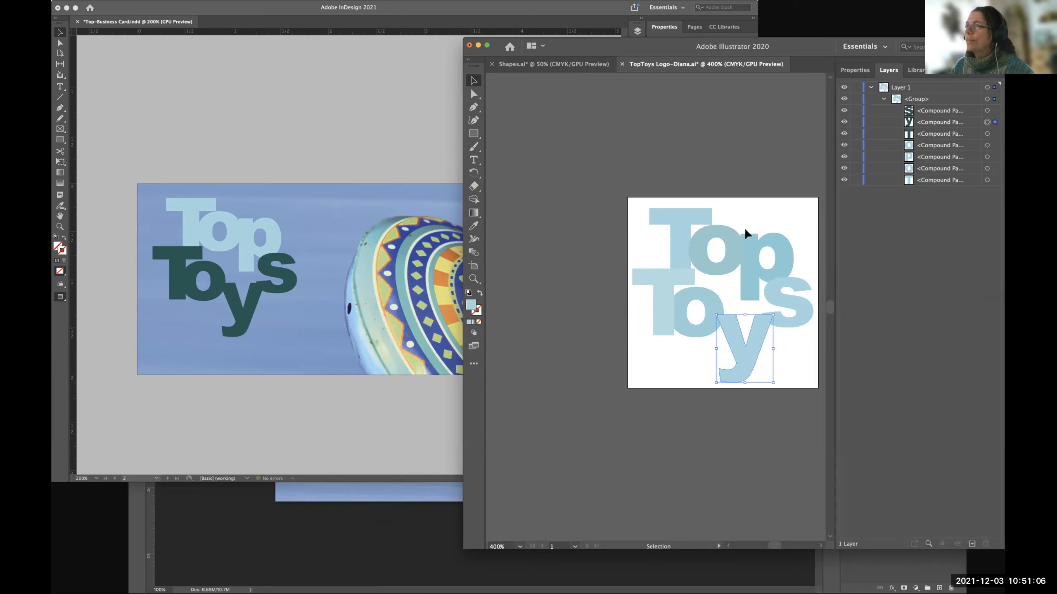
pyautogui.doubleClick(471, 305)
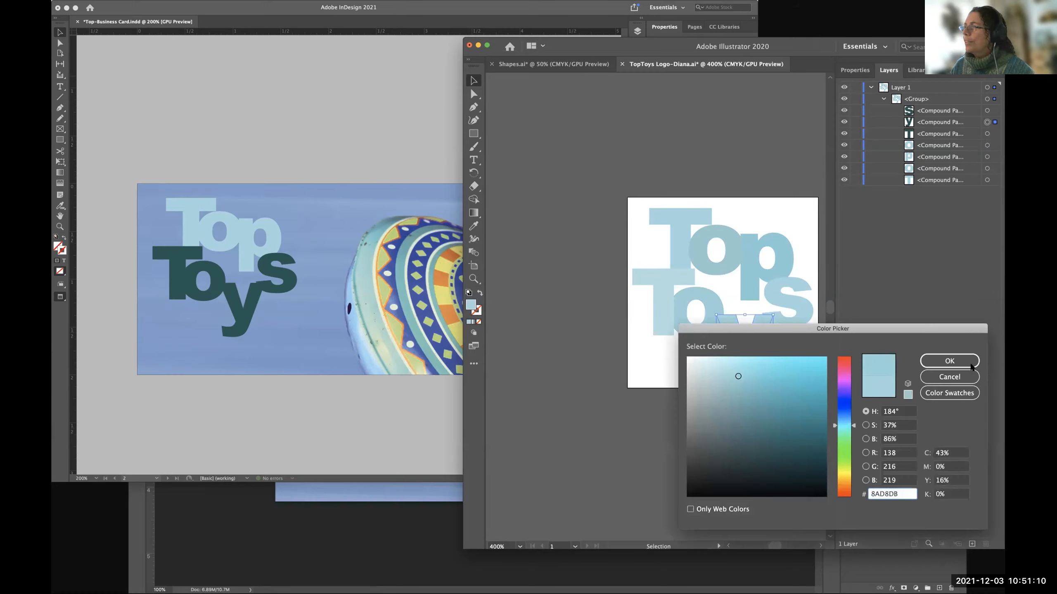
pyautogui.click(949, 361)
# Set the fill of the "s" in "Toys" to the deeper blue 74D1D6 and deselect the artwork.
pyautogui.click(987, 111)
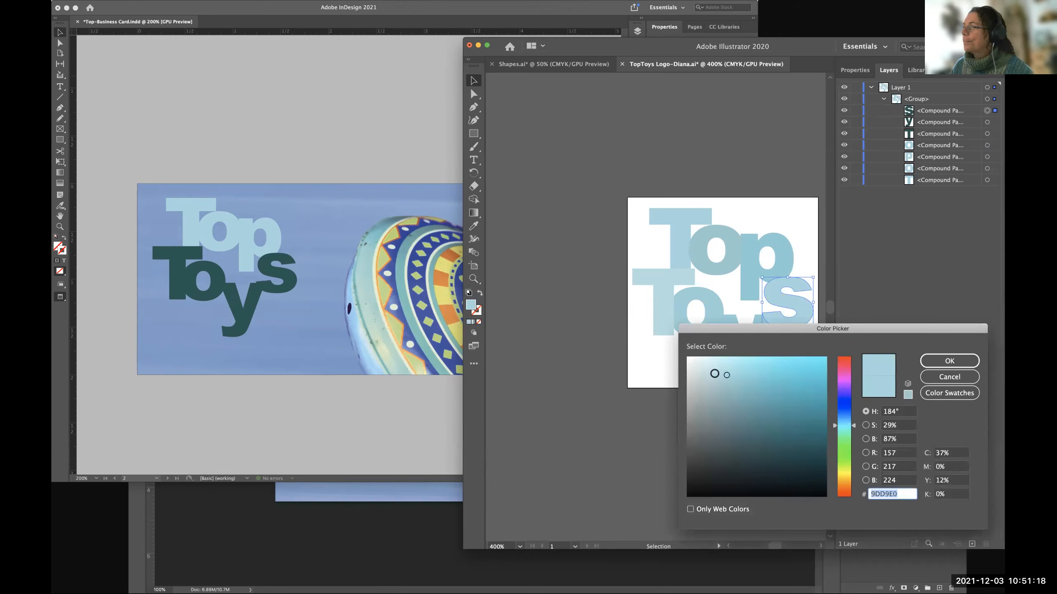
pyautogui.moveTo(728, 375); pyautogui.dragTo(751, 379)
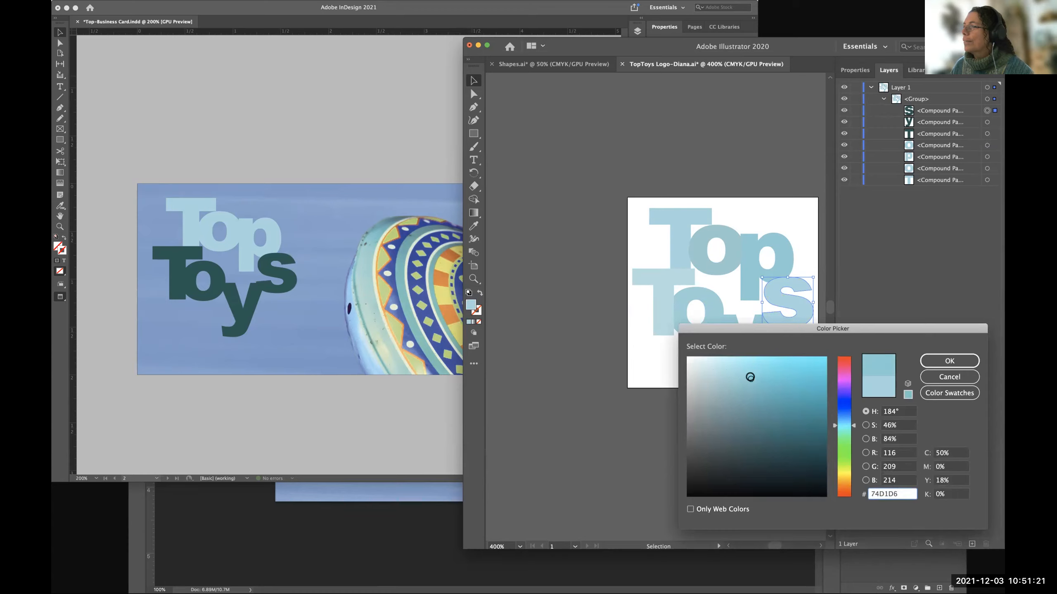
pyautogui.click(932, 360)
pyautogui.click(703, 346)
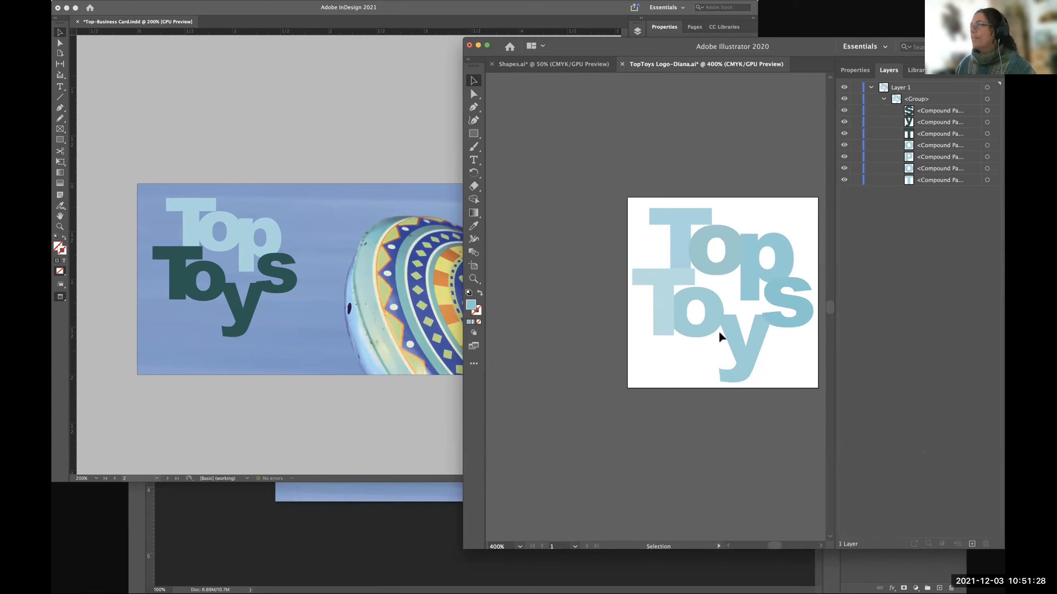
# Isolate the logo group and change the fill of the "s" in "Toys" to 75D8DB.
pyautogui.doubleClick(770, 290)
pyautogui.click(924, 256)
pyautogui.click(584, 159)
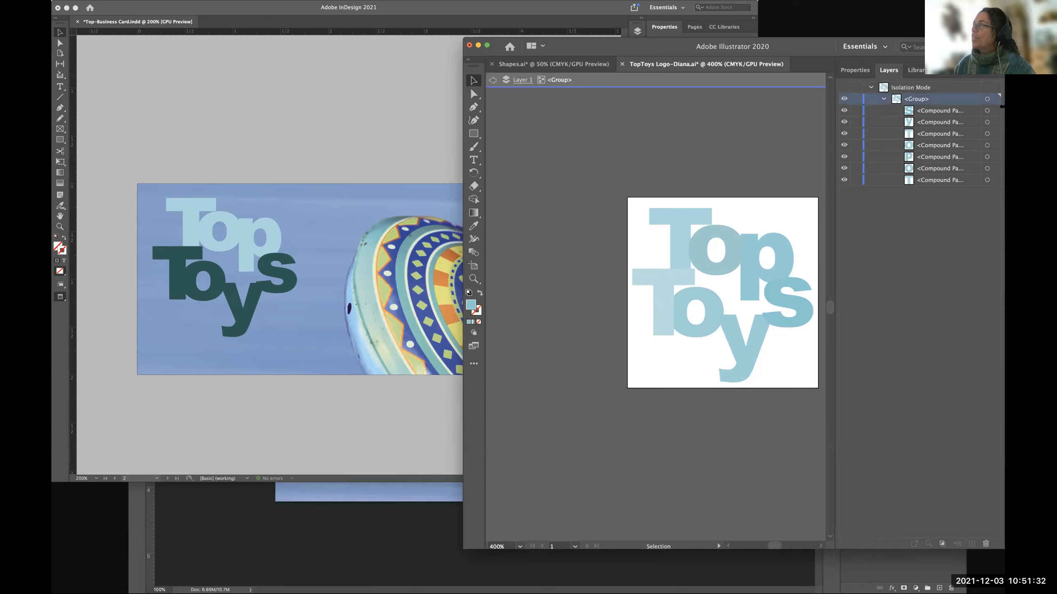
pyautogui.click(987, 110)
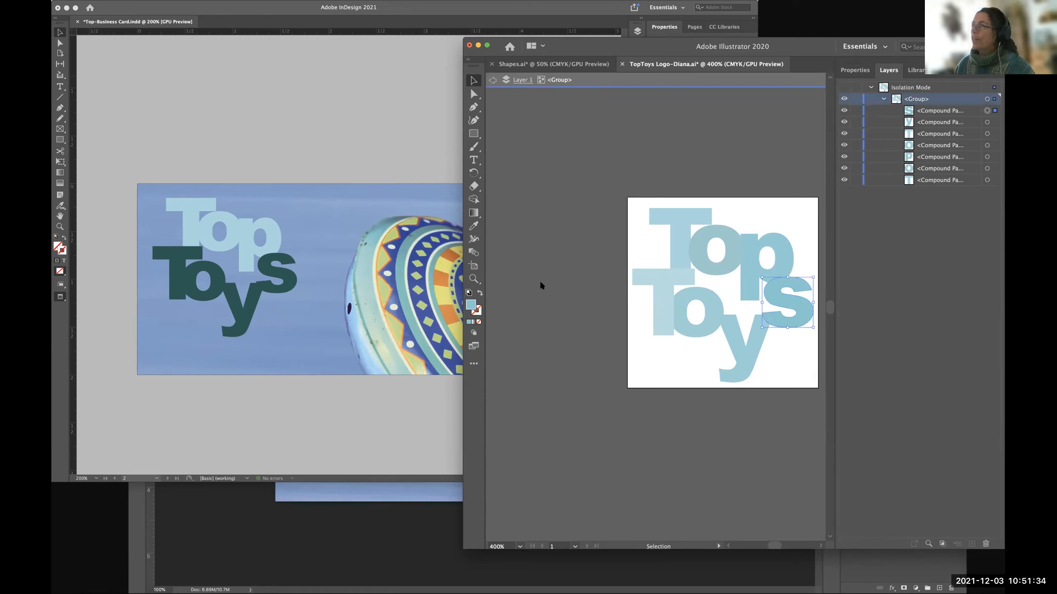
pyautogui.doubleClick(471, 305)
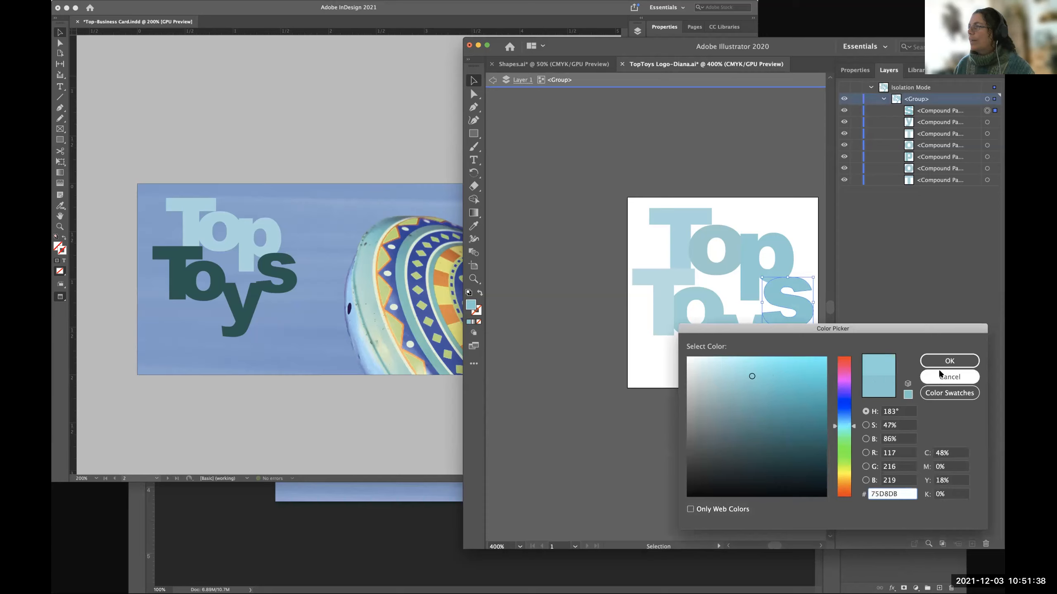
pyautogui.click(942, 359)
pyautogui.click(797, 433)
# Change the fill of the "p" in "Top" to the greyer blue A1D2D3 and deselect it.
pyautogui.click(987, 156)
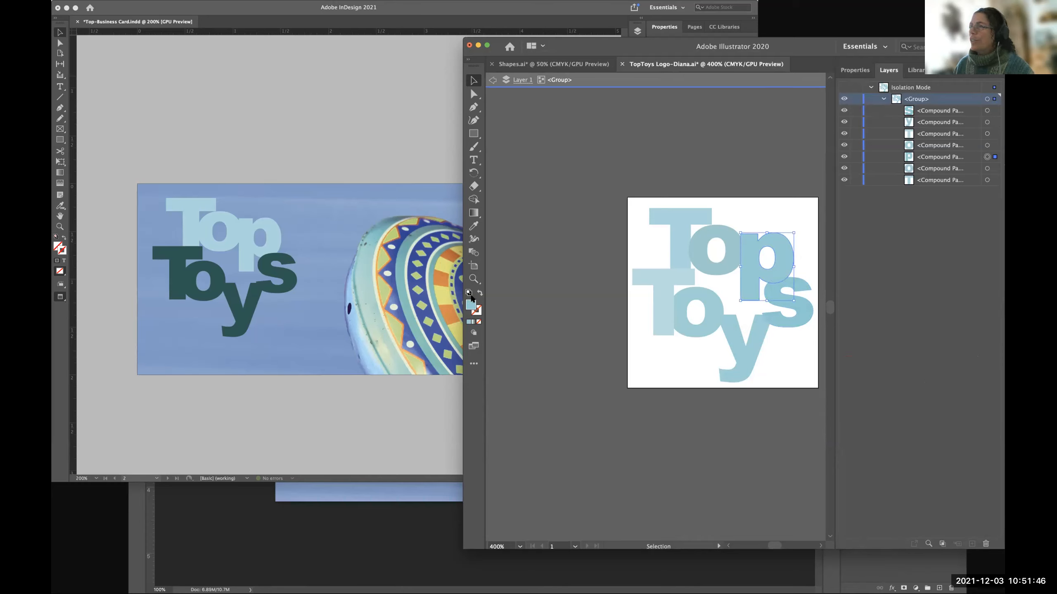
pyautogui.doubleClick(470, 305)
pyautogui.click(721, 381)
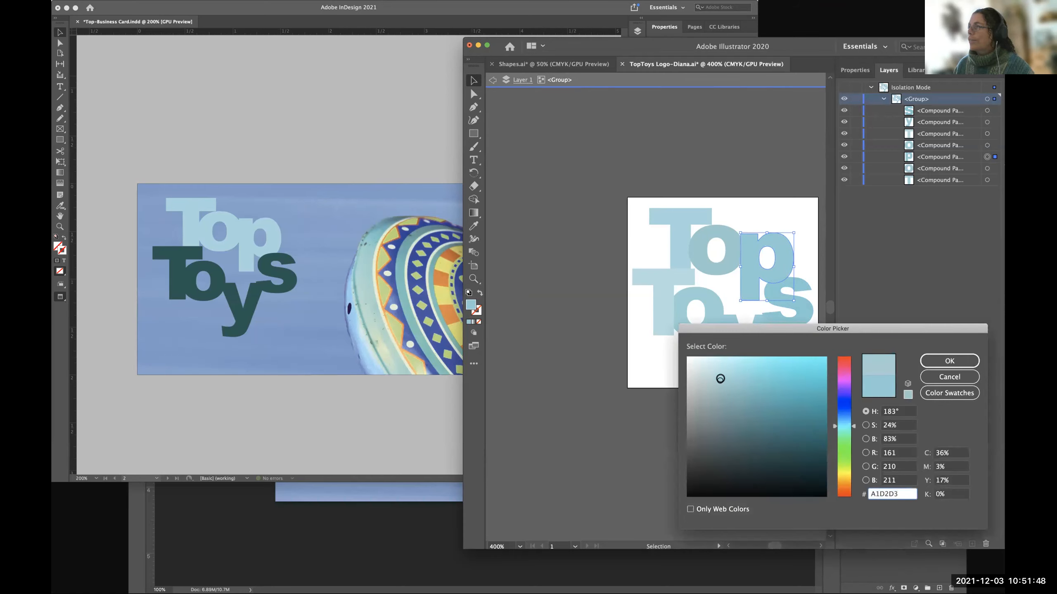
pyautogui.click(930, 366)
pyautogui.click(583, 346)
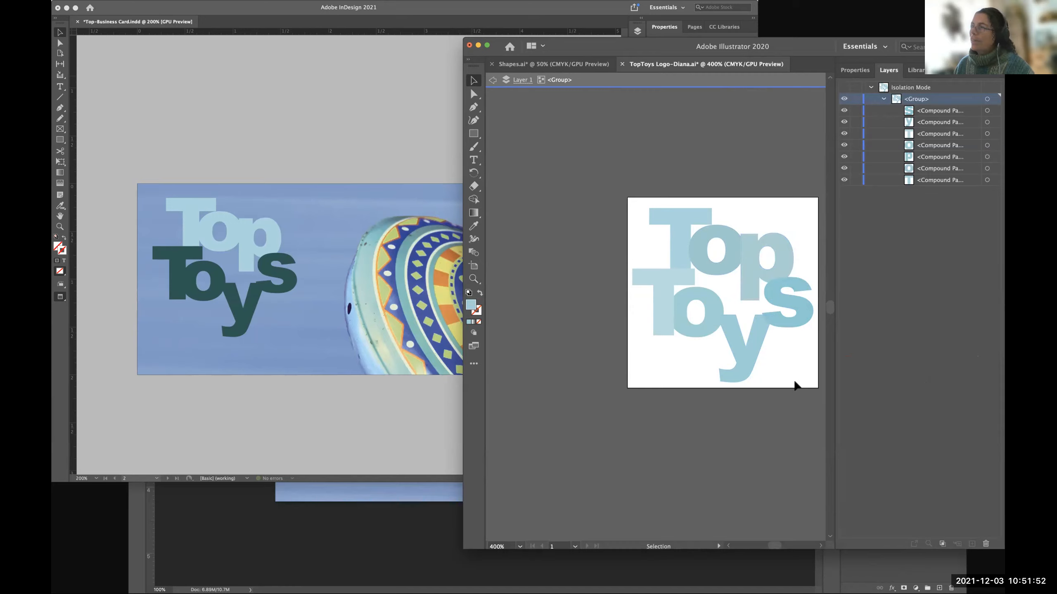
# Recolour the "y" of "Toys" with a paler greyish blue, and exit isolation mode.
pyautogui.click(987, 122)
pyautogui.doubleClick(470, 305)
pyautogui.click(722, 381)
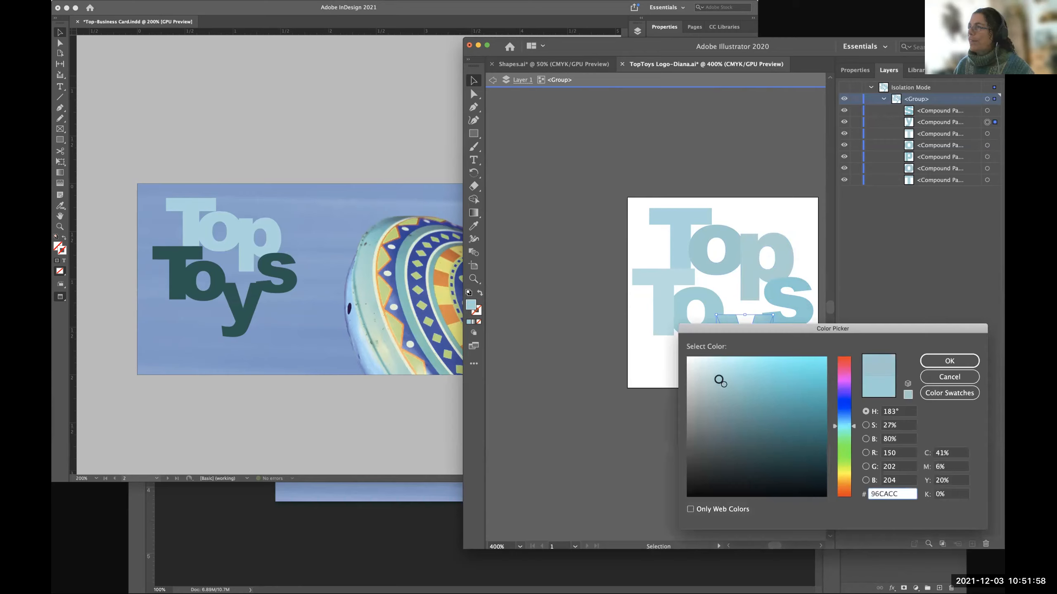
pyautogui.press('Return')
pyautogui.click(569, 308)
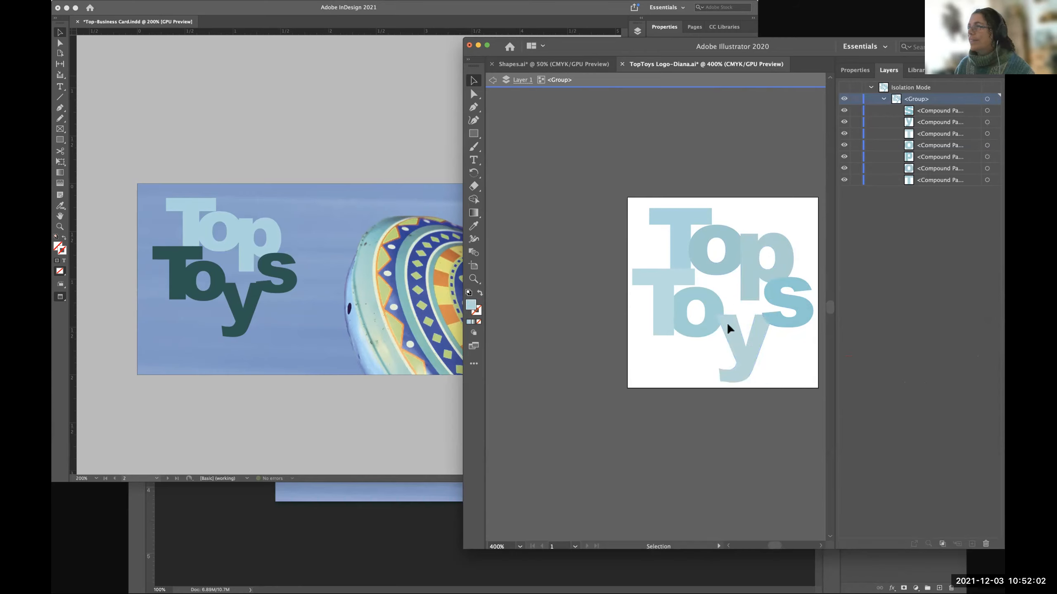
pyautogui.click(493, 81)
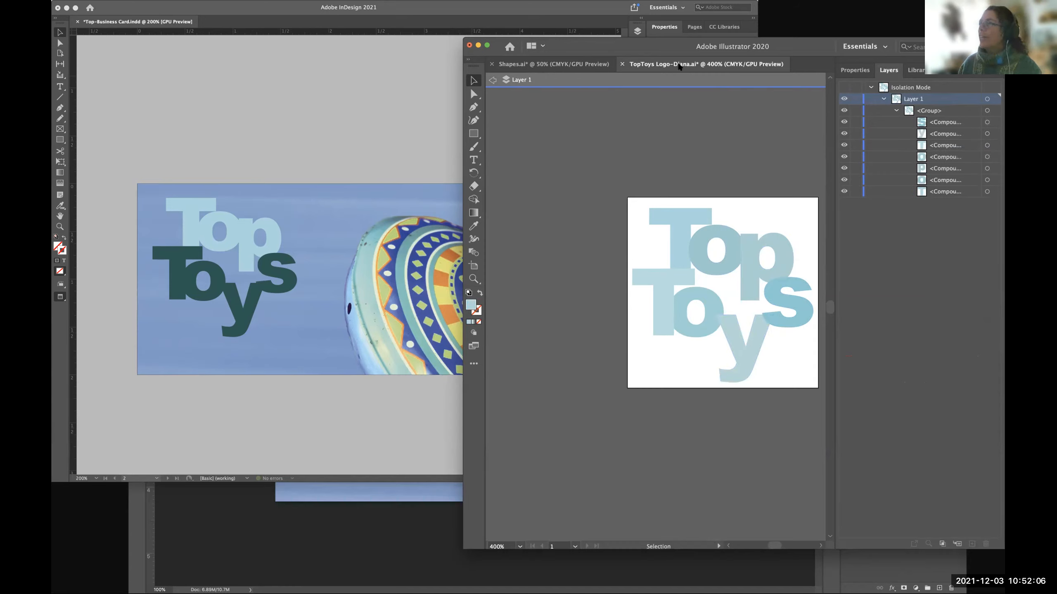
pyautogui.click(492, 81)
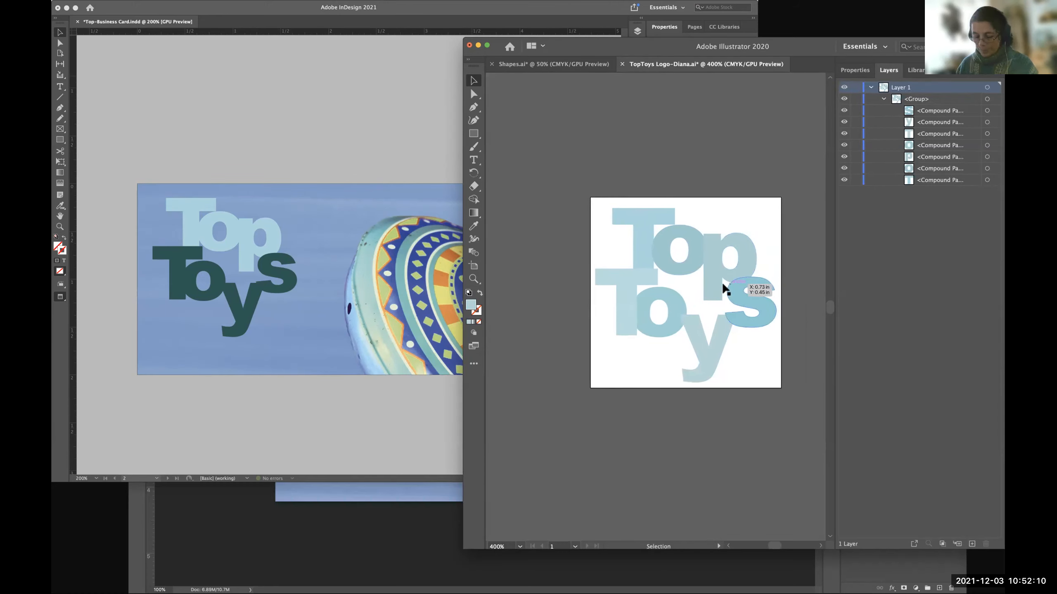
# Save the recoloured TopToys logo and switch back to the Top business card in InDesign.
pyautogui.press('cmd+s')
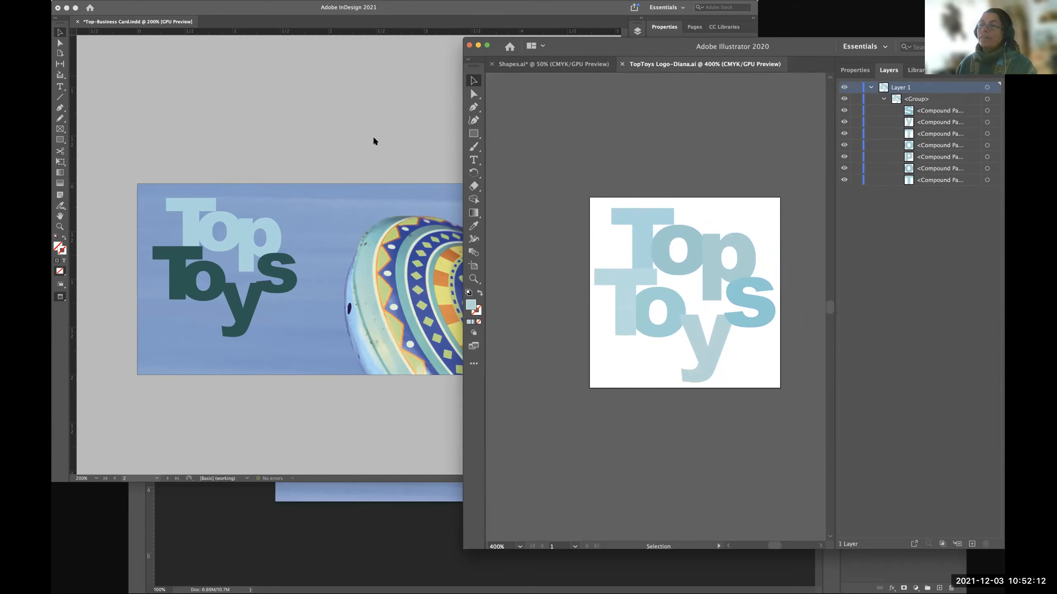
pyautogui.click(379, 140)
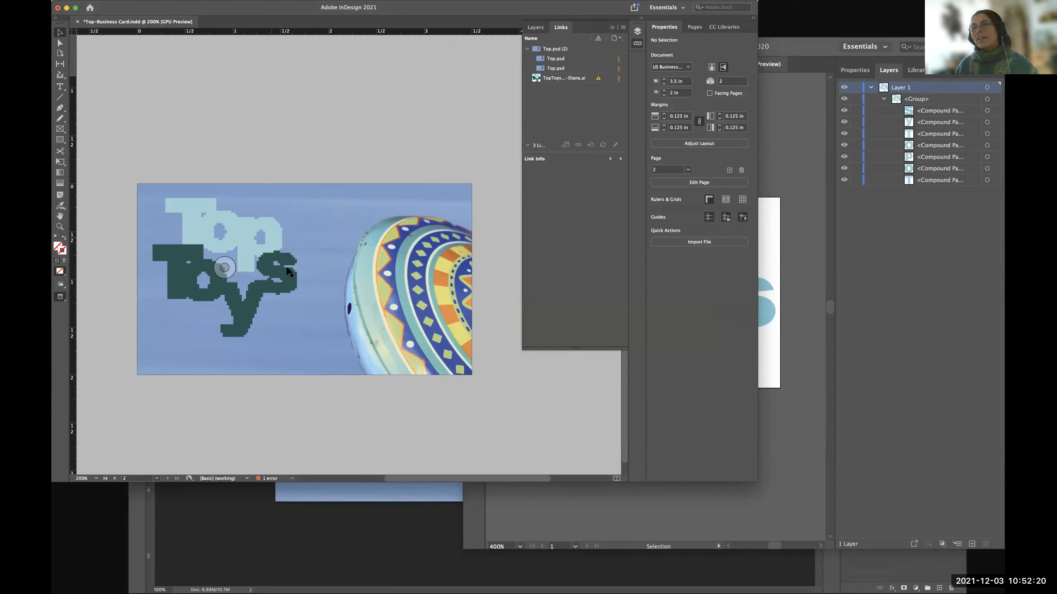
# Update the modified TopToys logo link on the business card and switch to Top.psd in Photoshop.
pyautogui.doubleClick(597, 79)
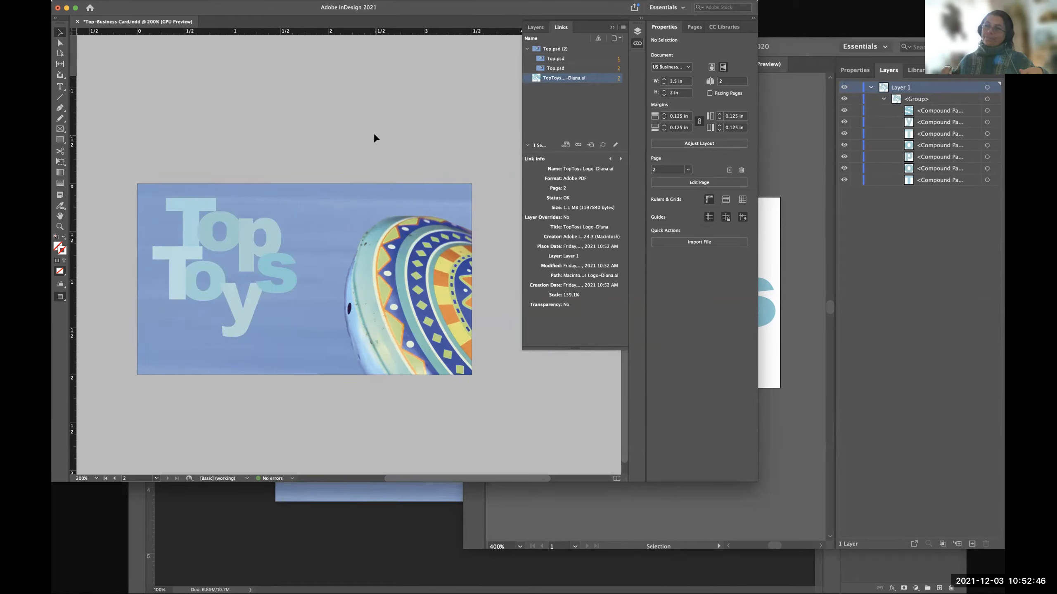
pyautogui.click(391, 510)
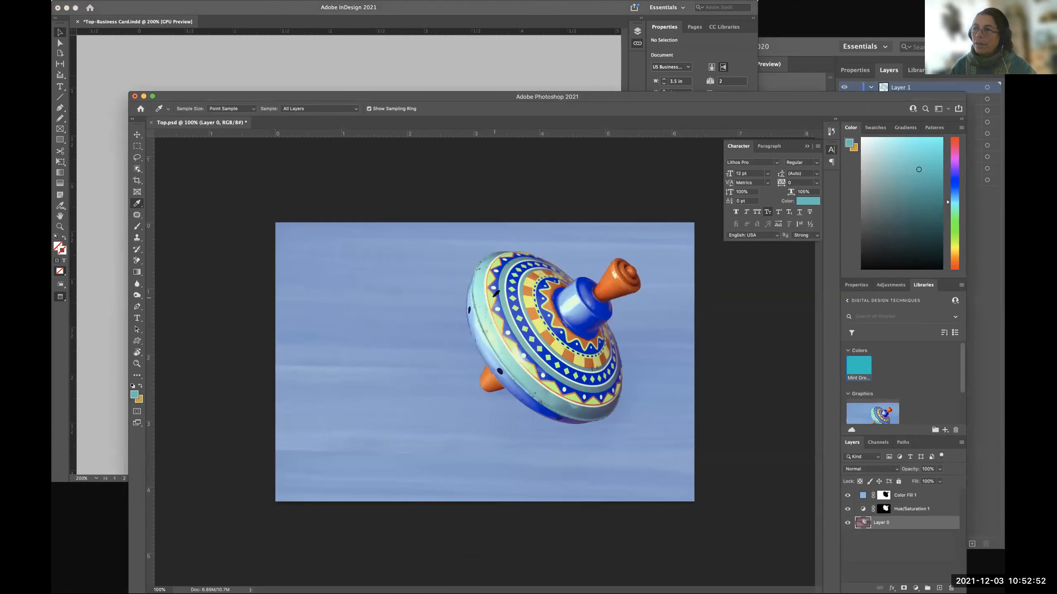
pyautogui.click(495, 294)
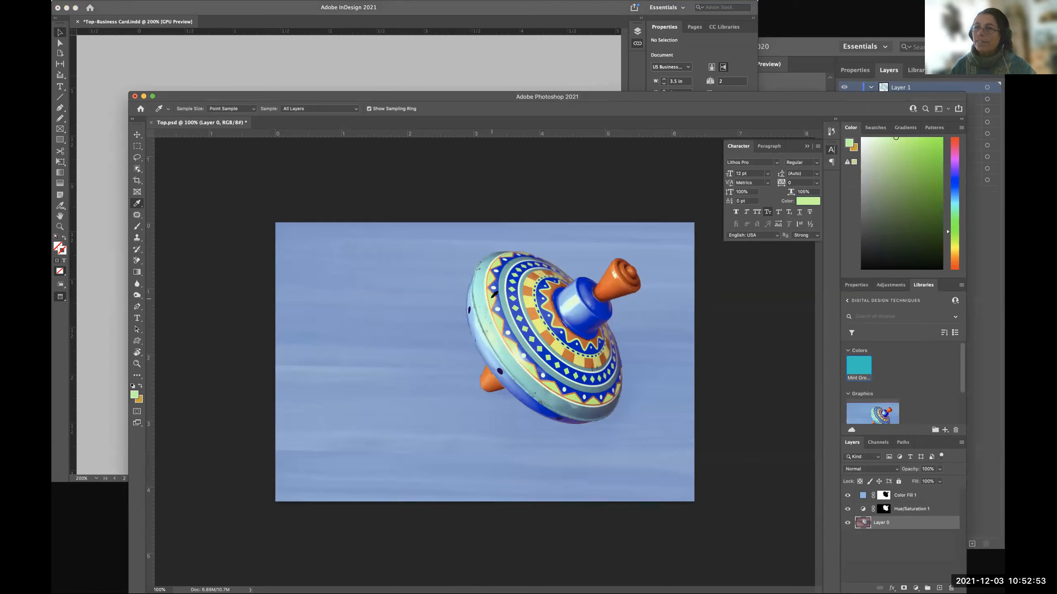
pyautogui.click(135, 395)
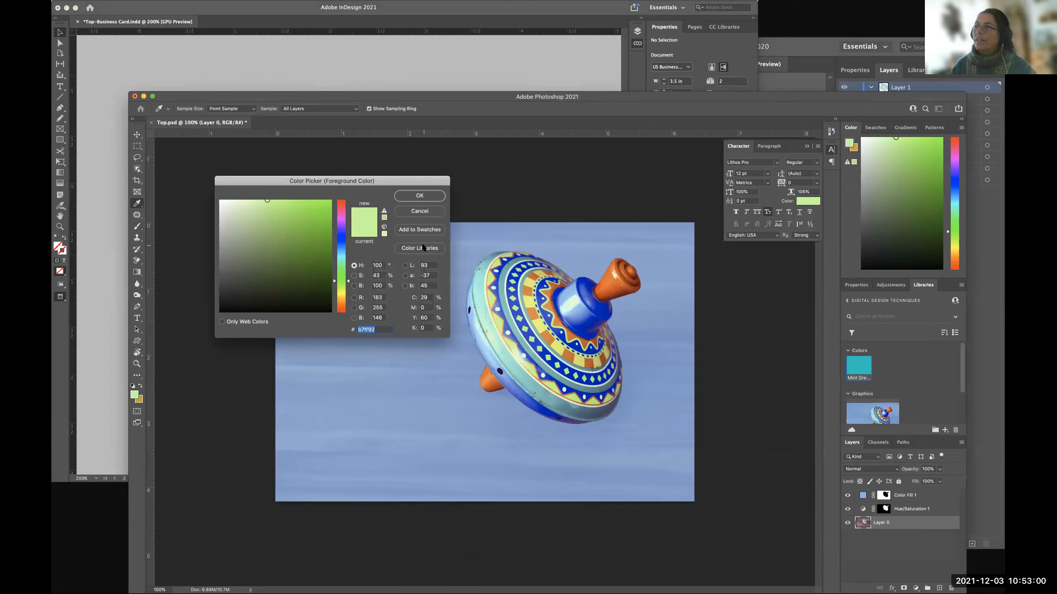
pyautogui.click(422, 248)
pyautogui.click(419, 210)
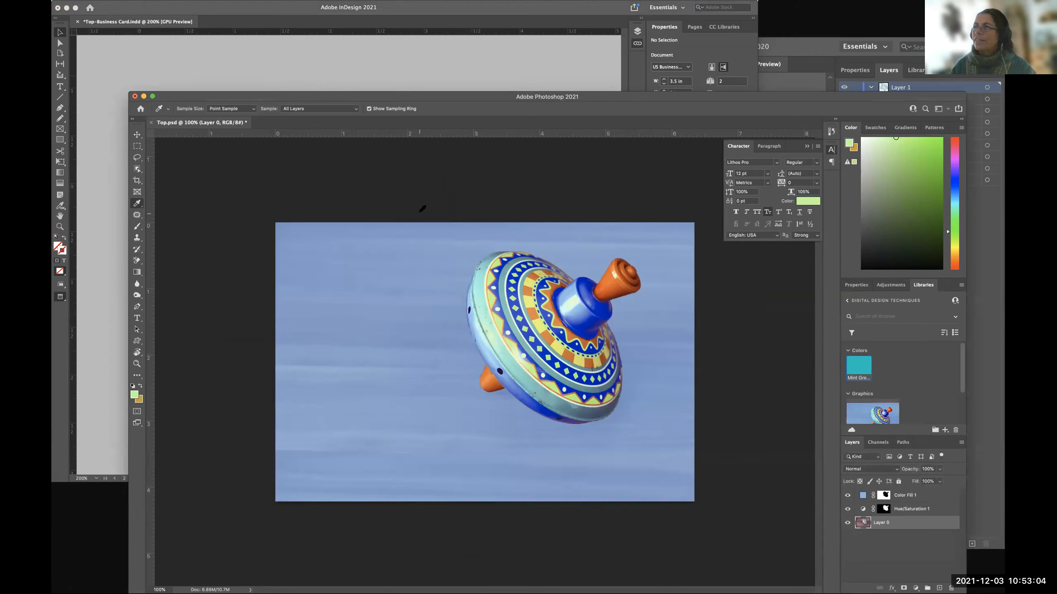
# Sample the spinning top's yellow (E2F66D) and dark blue (0903AF) and add both as swatches to the current library.
pyautogui.click(538, 321)
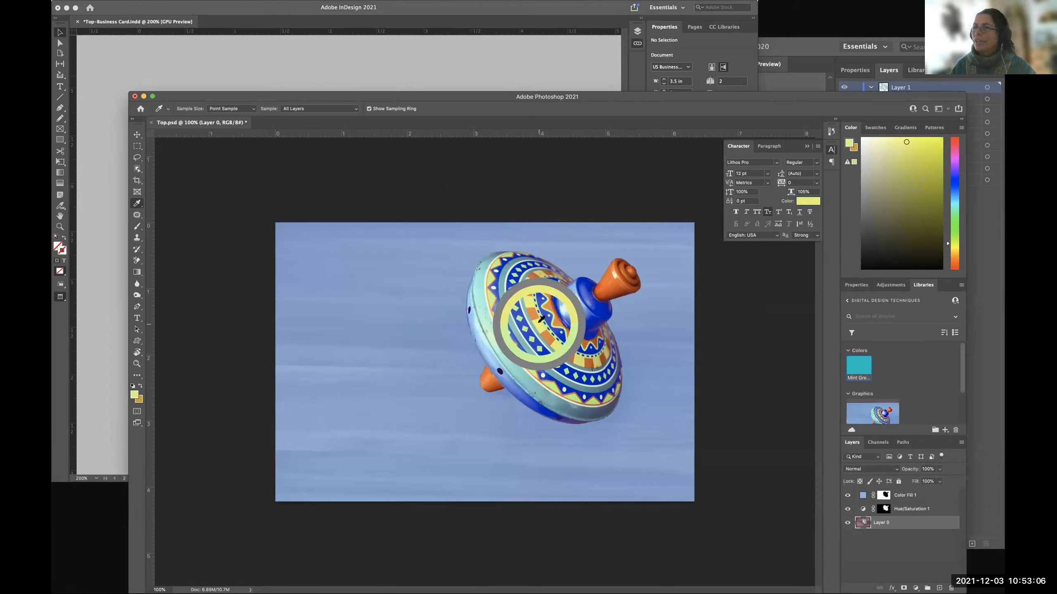
pyautogui.click(134, 395)
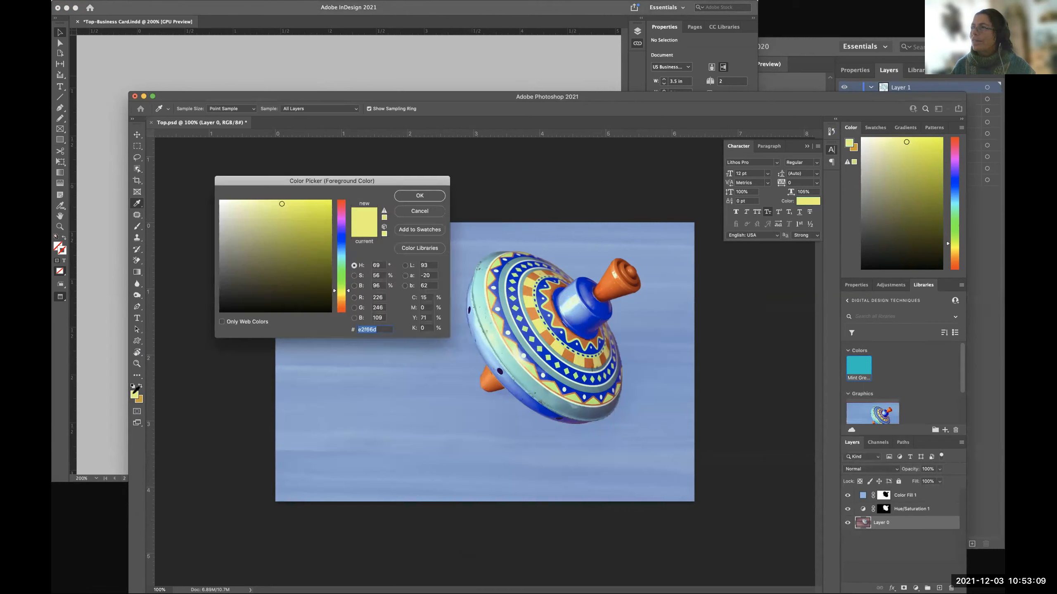
pyautogui.click(417, 229)
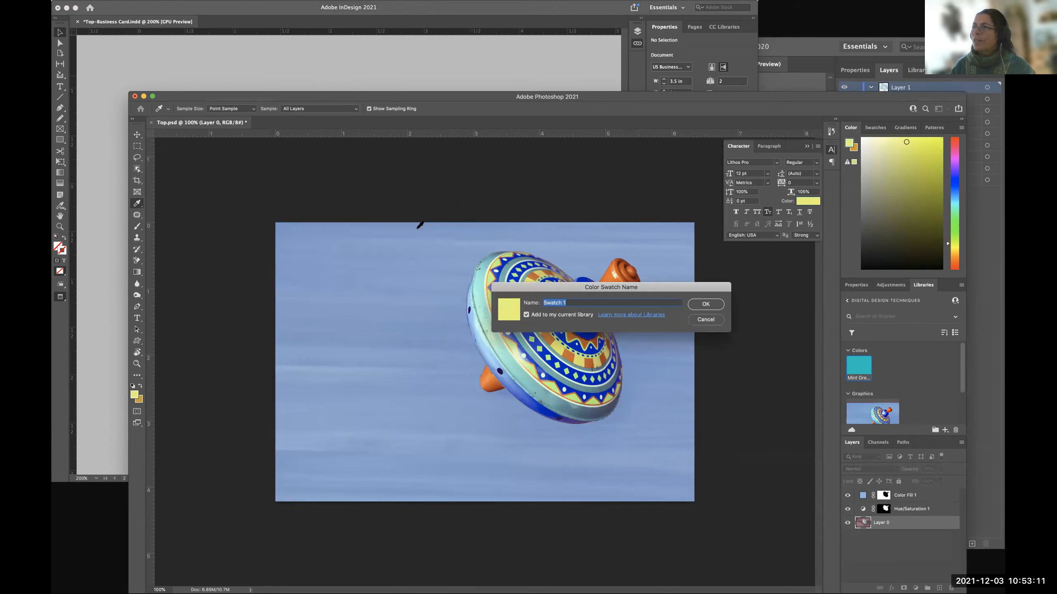
pyautogui.click(705, 304)
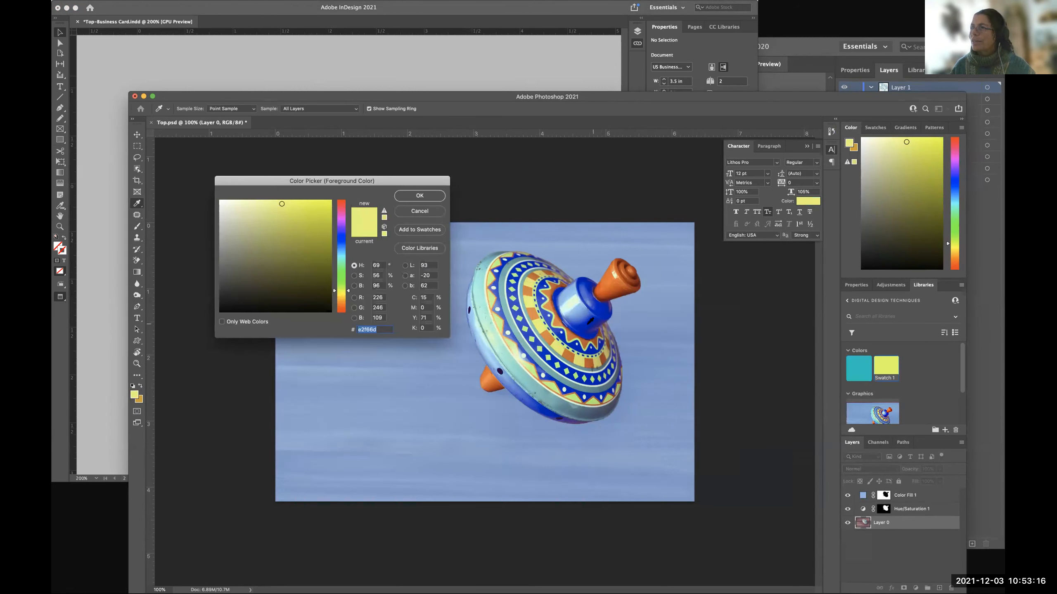
pyautogui.click(589, 323)
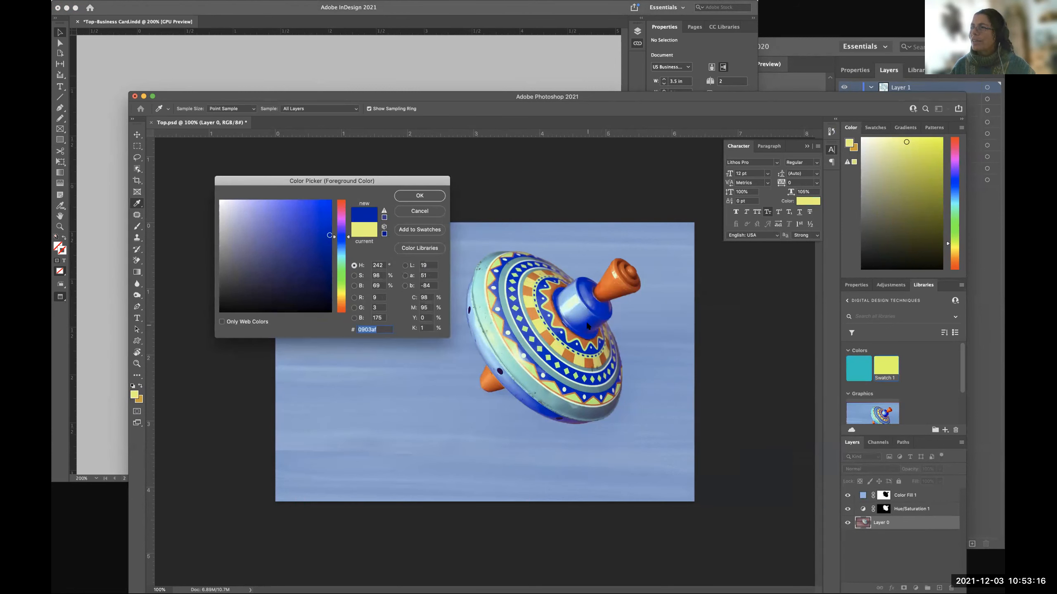
pyautogui.click(425, 226)
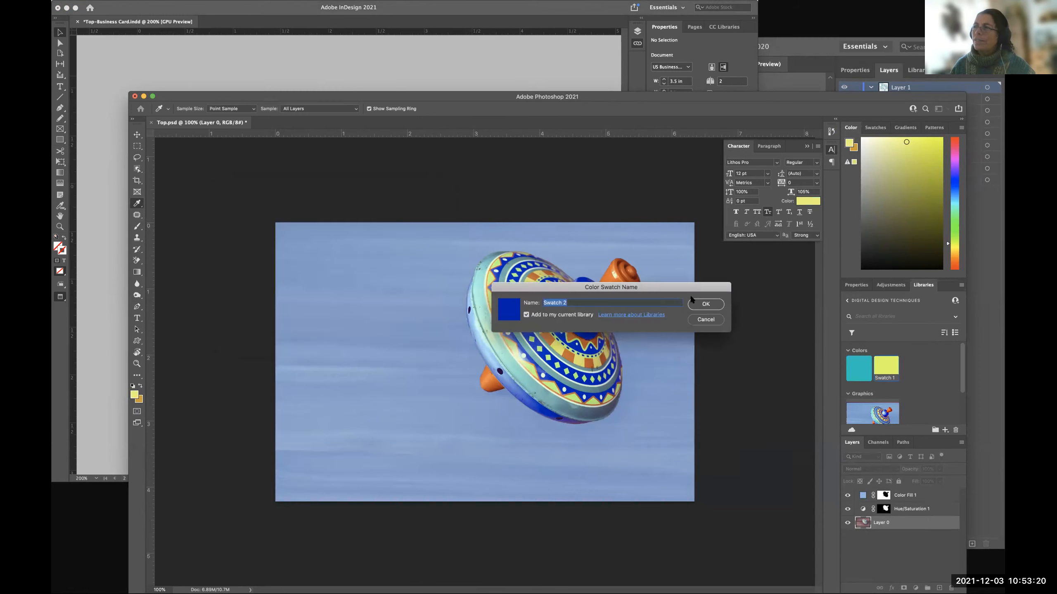
pyautogui.click(703, 304)
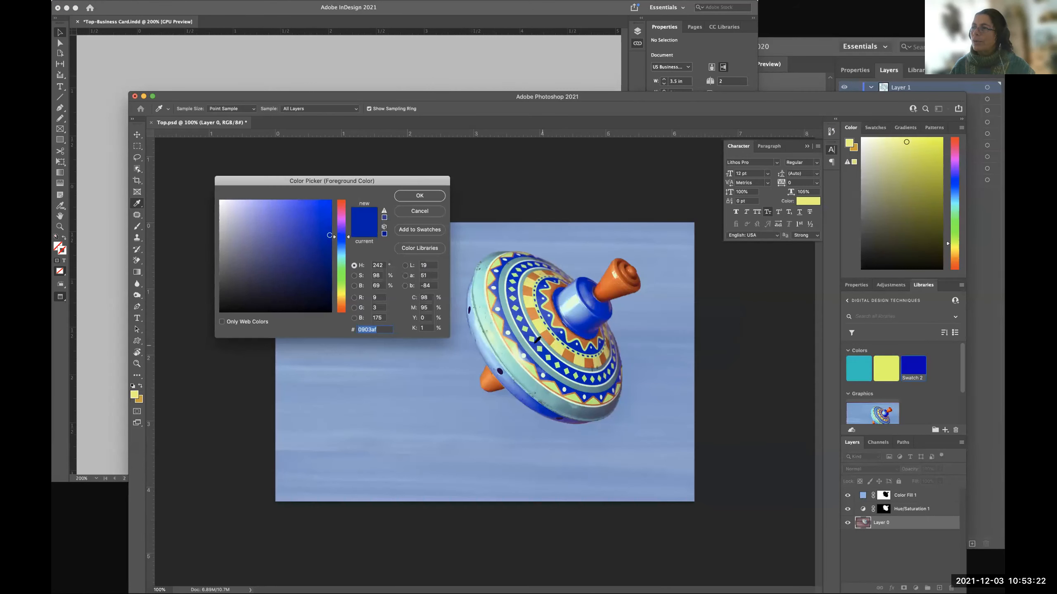
# Add the top's light green (B1FF7E) and orange (E6843E) as swatches to the current library.
pyautogui.click(532, 339)
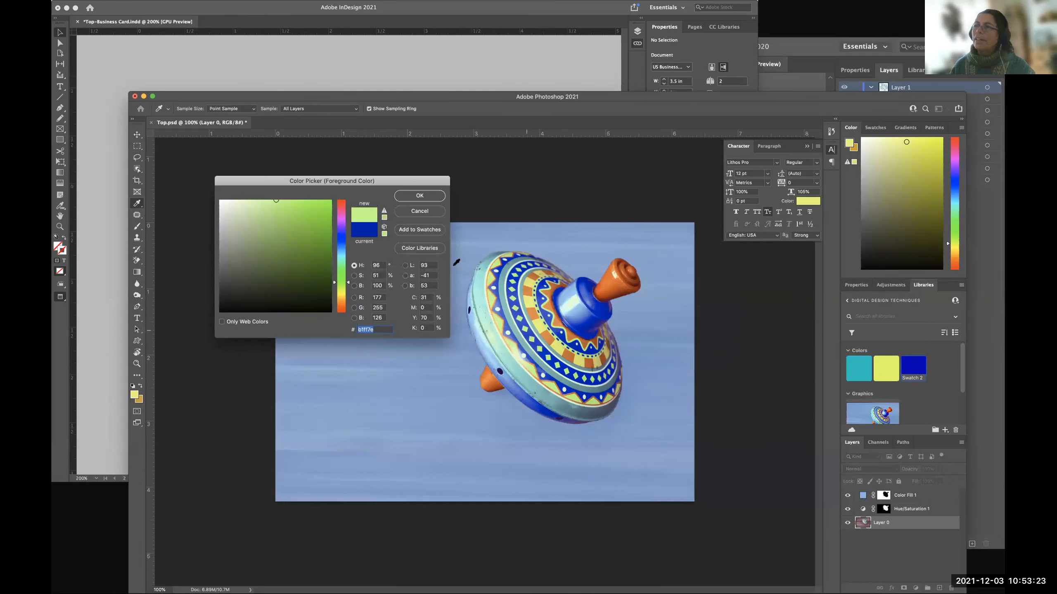
pyautogui.click(423, 229)
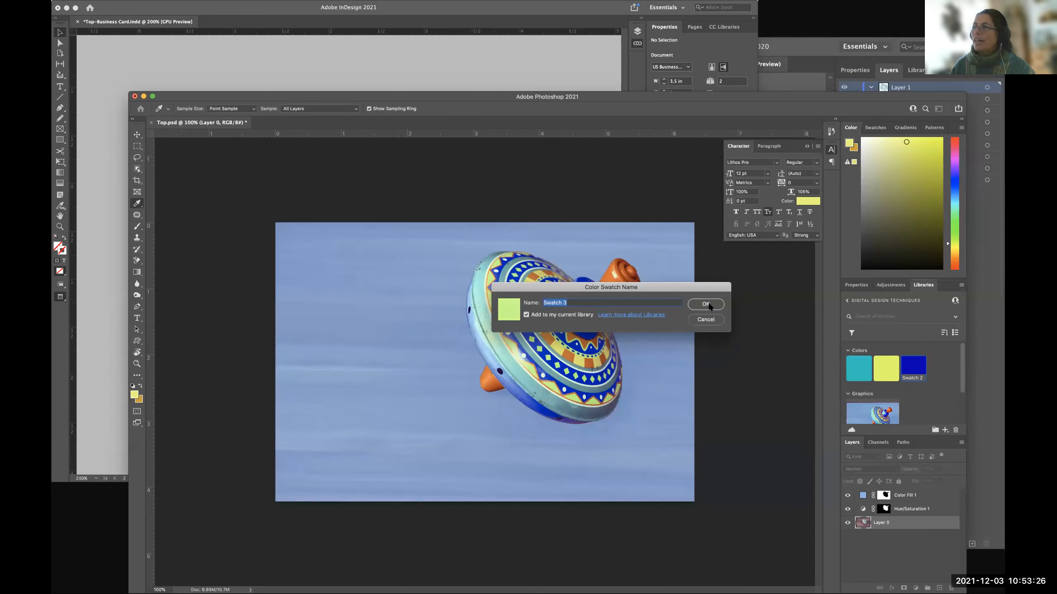
pyautogui.click(706, 304)
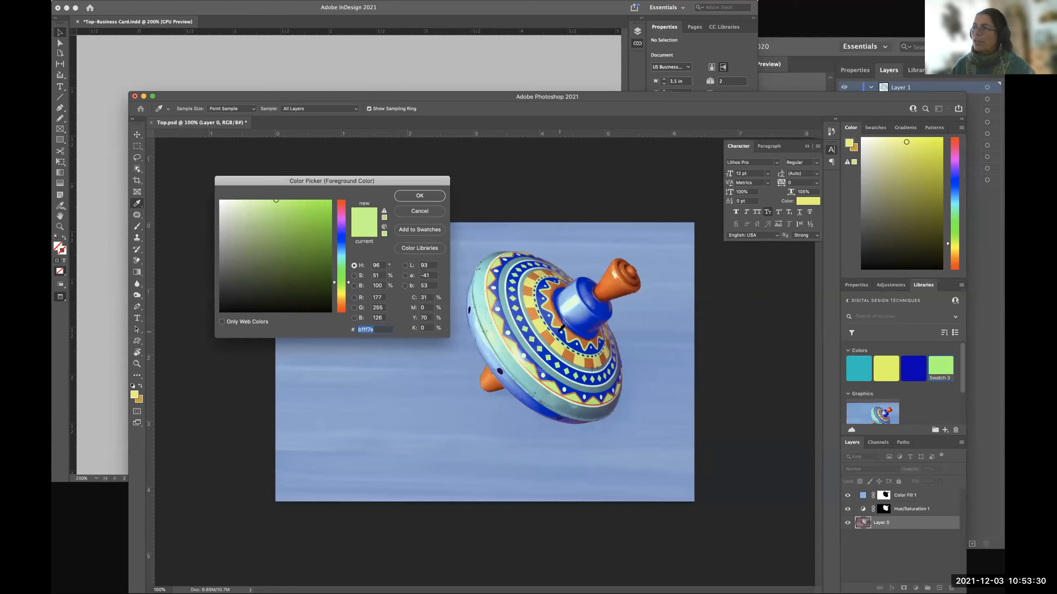
pyautogui.click(549, 332)
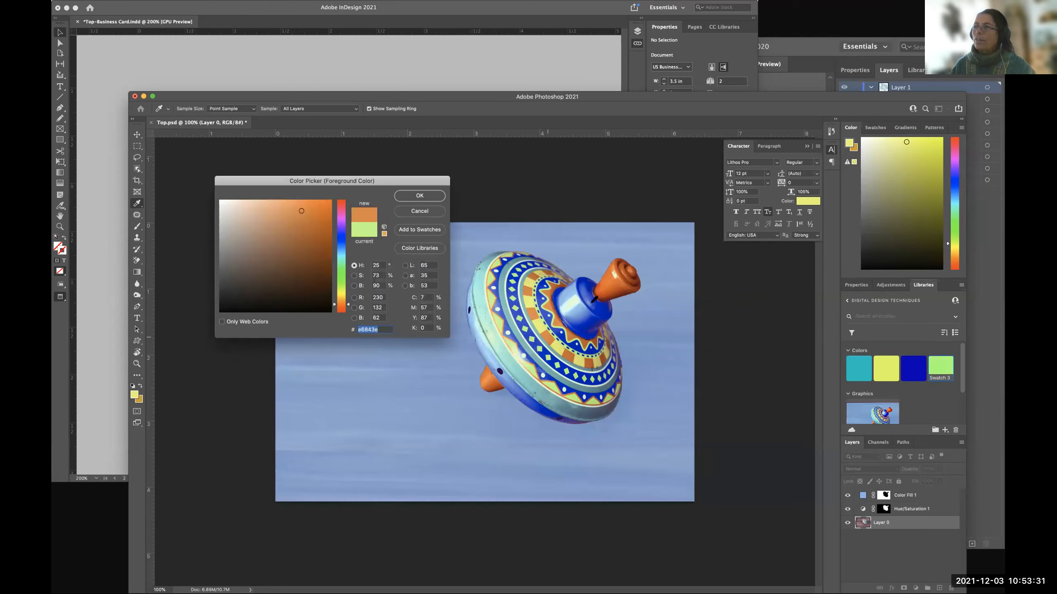
pyautogui.click(420, 230)
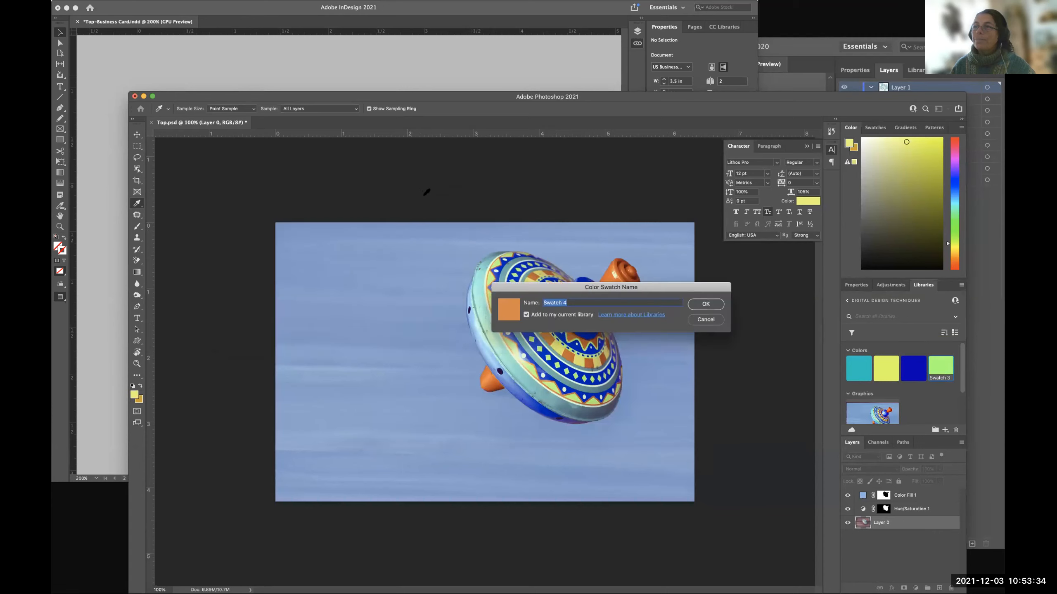
pyautogui.click(703, 305)
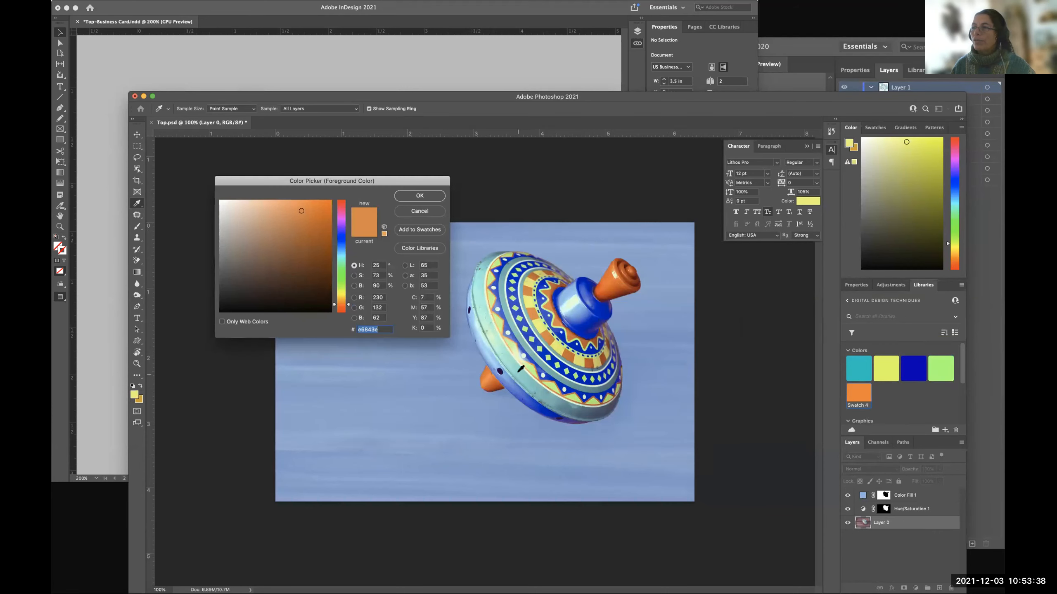
# Add the pale mint (C4FFCB) and greyish teal (5FABB2) from the top's rim as library swatches, and dismiss the Color Picker.
pyautogui.click(483, 324)
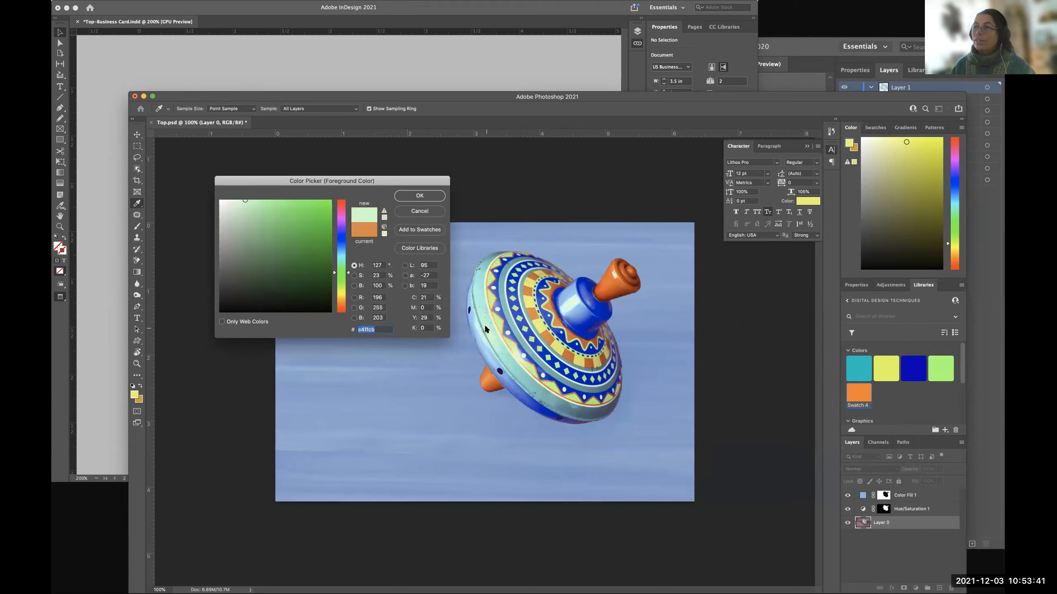
pyautogui.click(419, 230)
pyautogui.click(706, 306)
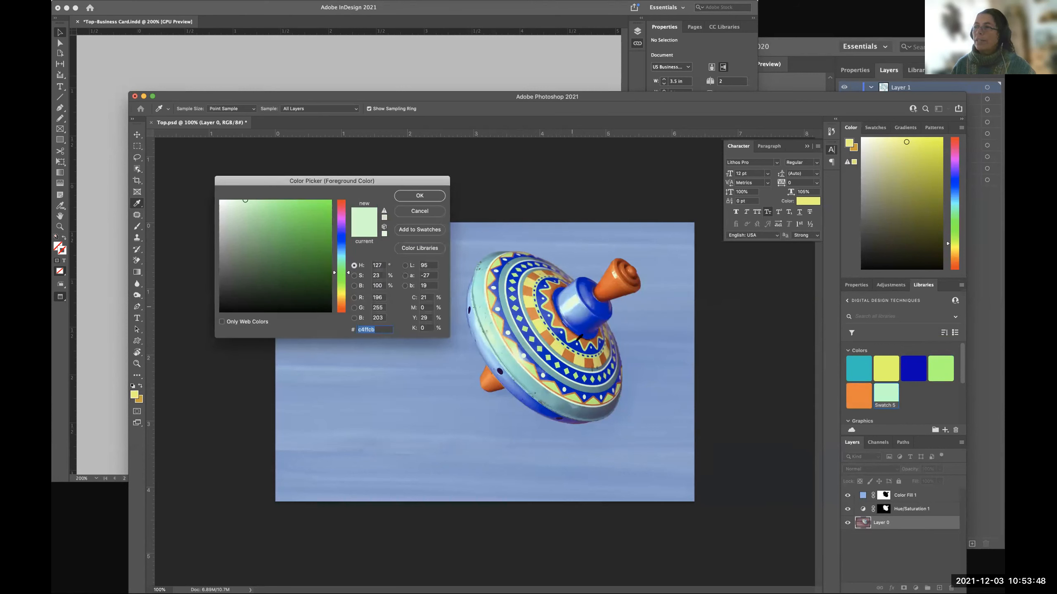
pyautogui.click(495, 255)
pyautogui.click(421, 232)
pyautogui.click(705, 304)
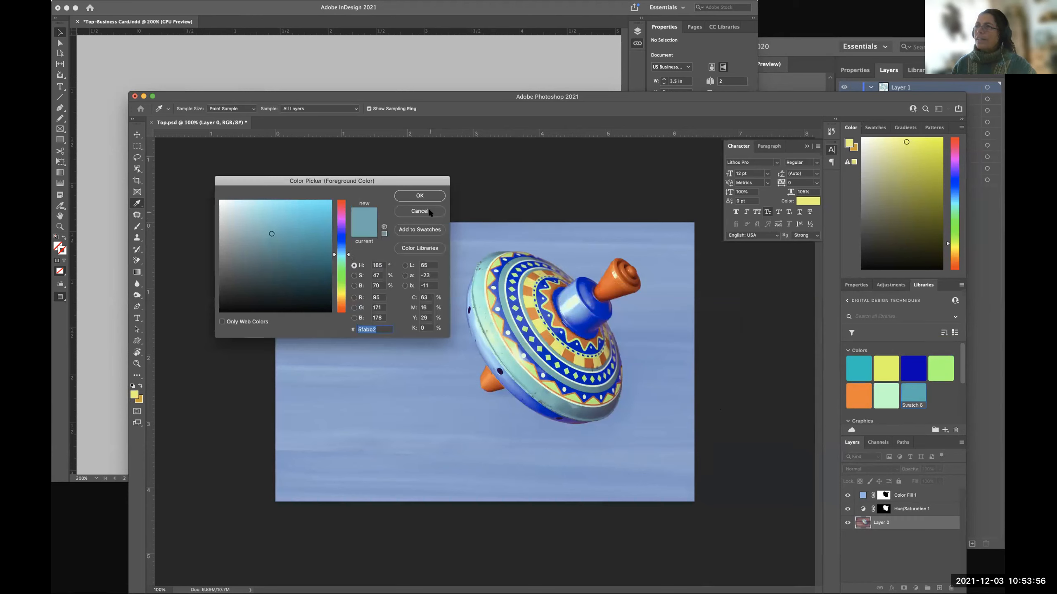
pyautogui.click(432, 210)
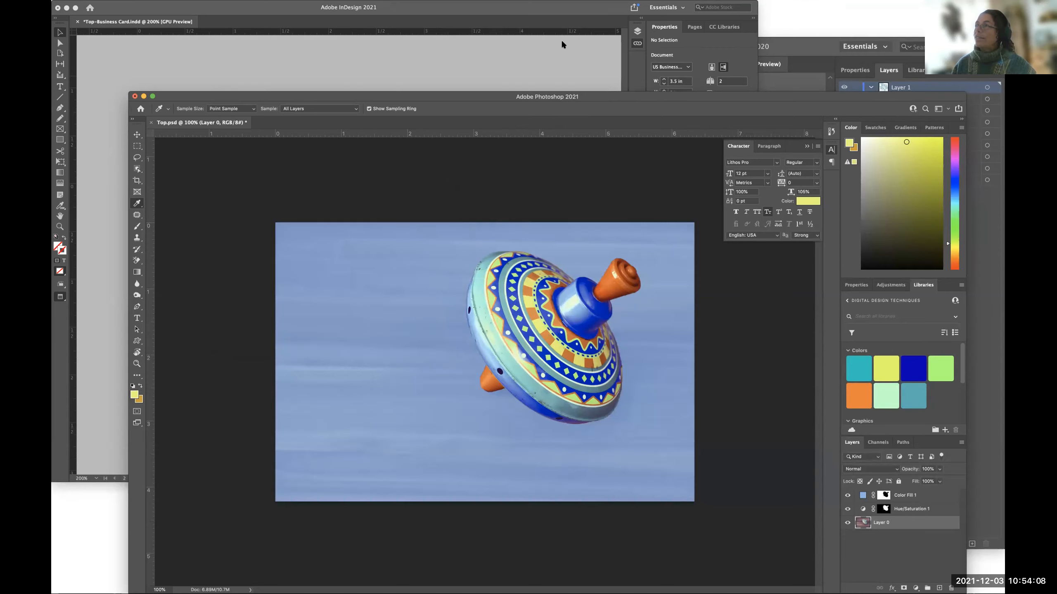
# Switch to the logo in Illustrator and view the colours in the Digital Design Techniques library.
pyautogui.click(786, 46)
pyautogui.click(915, 70)
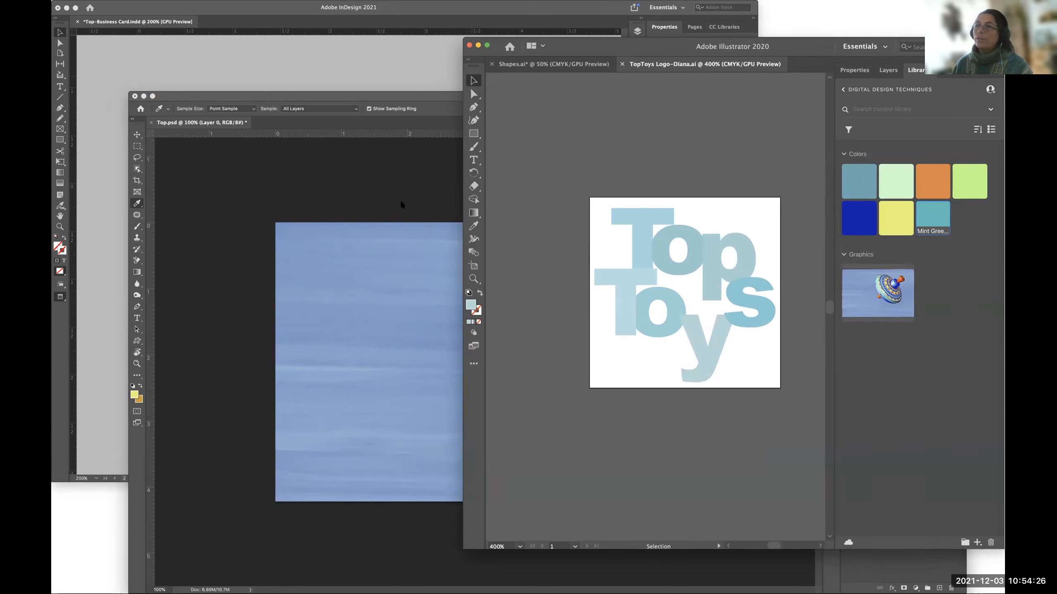
# Return to the Top business card in InDesign and save it.
pyautogui.click(250, 47)
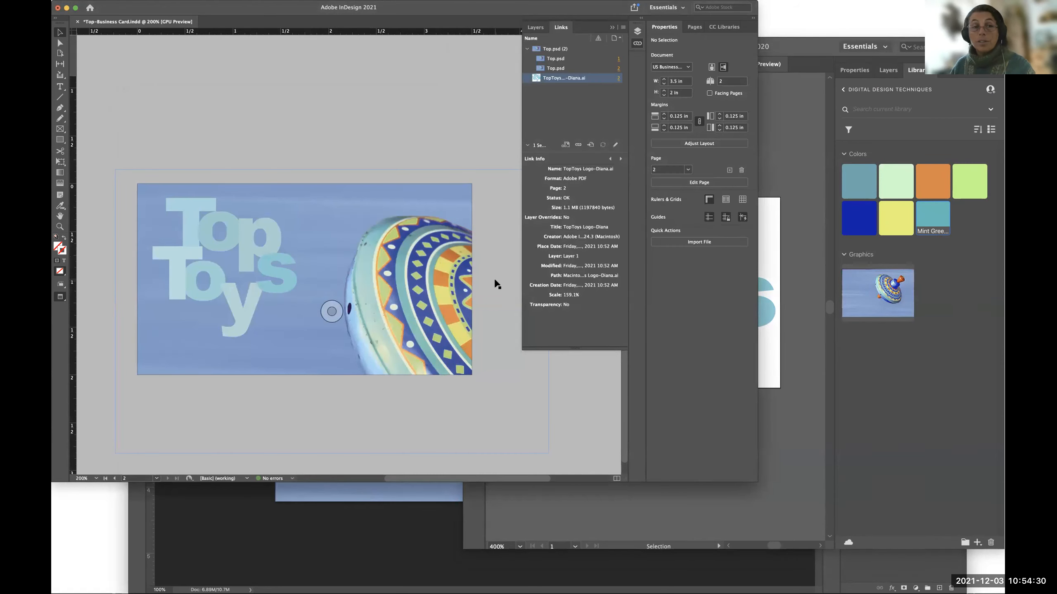
pyautogui.press('super+s')
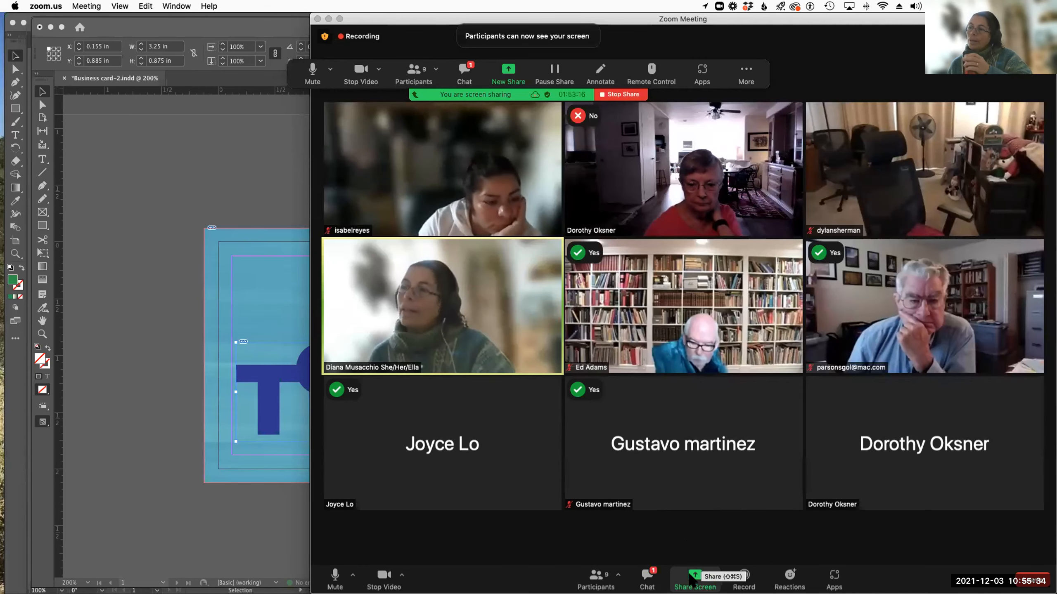
# Share the InDesign "Business card-2" window together with the Illustrator "TopToysLogo" window in the Zoom meeting.
pyautogui.click(694, 579)
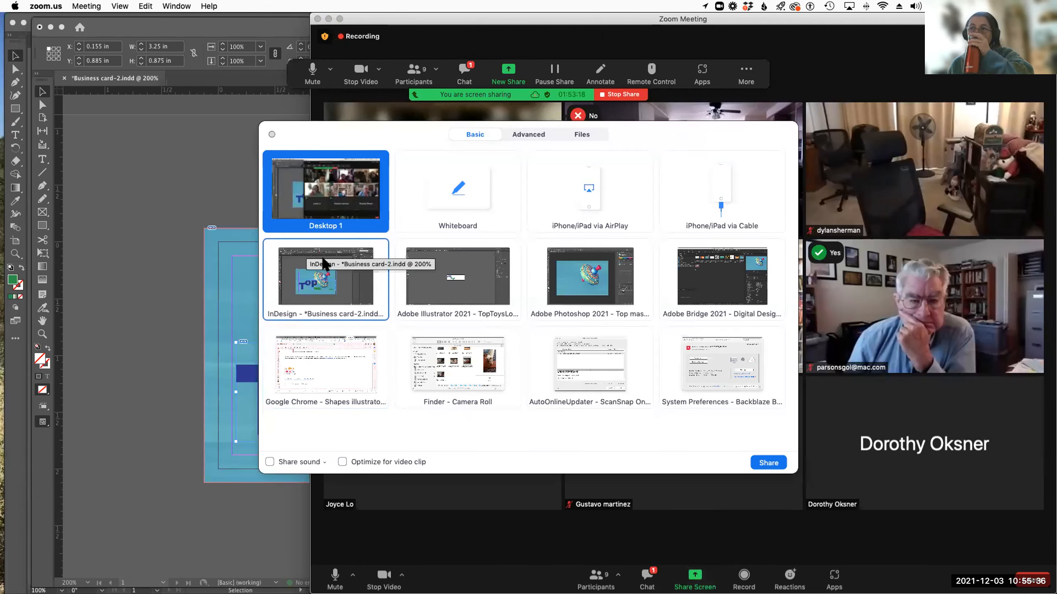
pyautogui.click(324, 283)
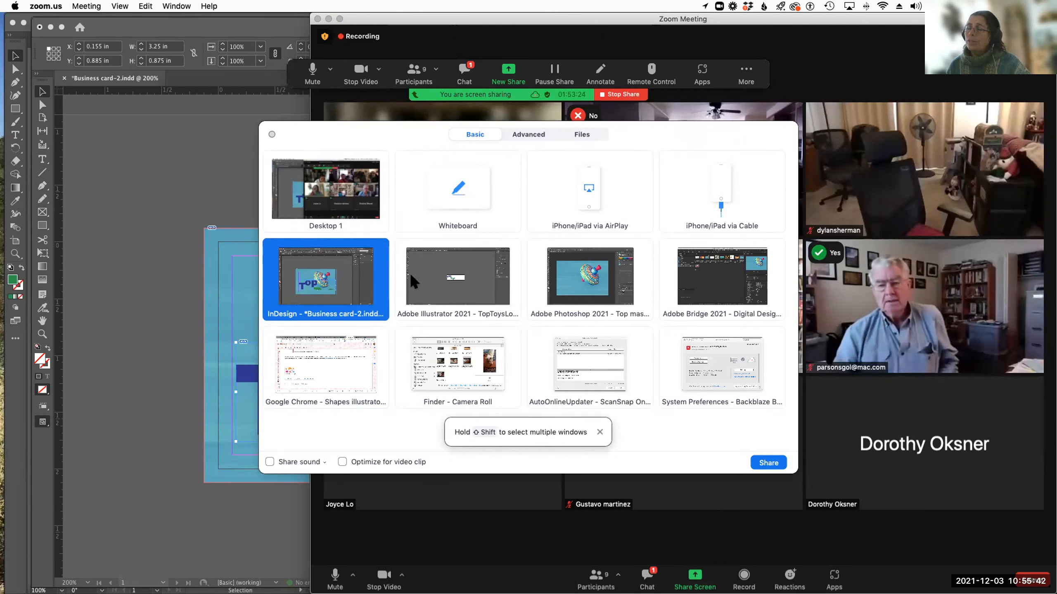
pyautogui.press('shift')
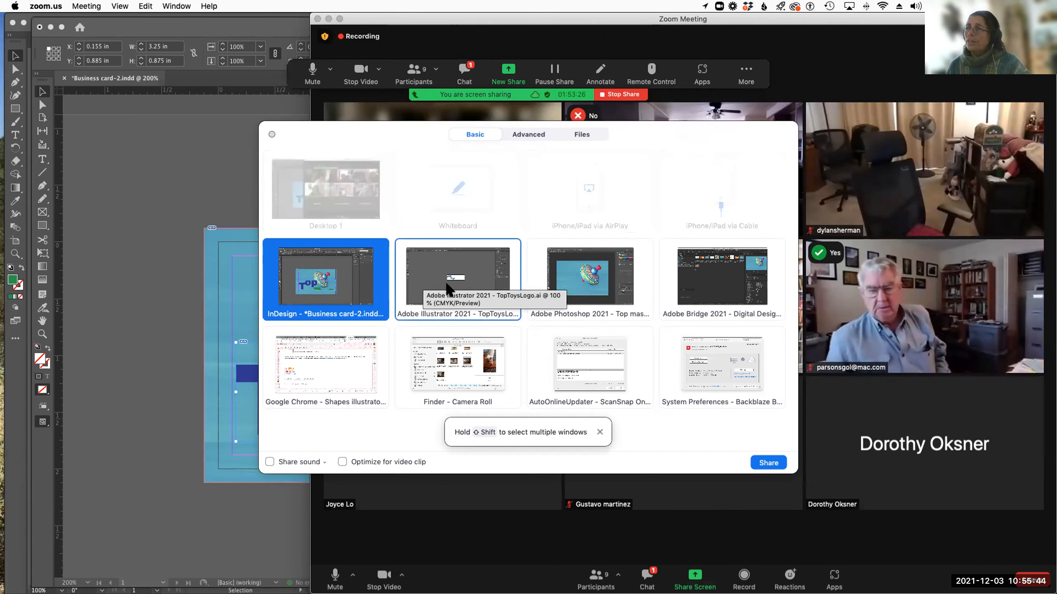
pyautogui.keyDown('shift'); pyautogui.click(447, 287); pyautogui.keyUp('shift')
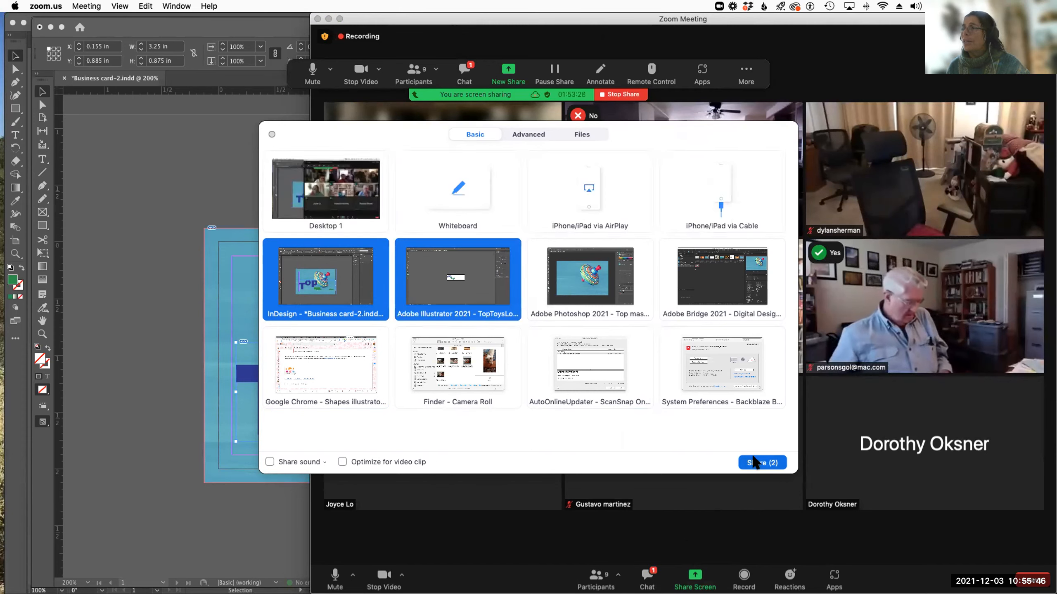
pyautogui.click(761, 462)
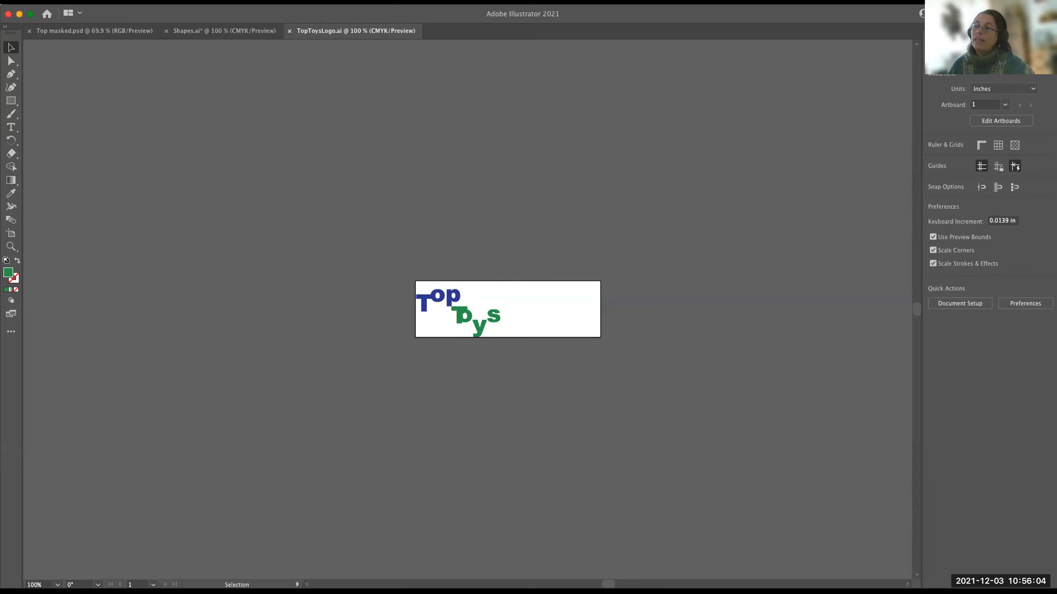
# Isolate the green "T" of Toys in the logo and move it beneath "Top", to about X 0.39 in, Y 0.57 in.
pyautogui.press('a')
pyautogui.press('super+equal')
pyautogui.press('super+equal')
pyautogui.press('super+equal')
pyautogui.press('super+equal')
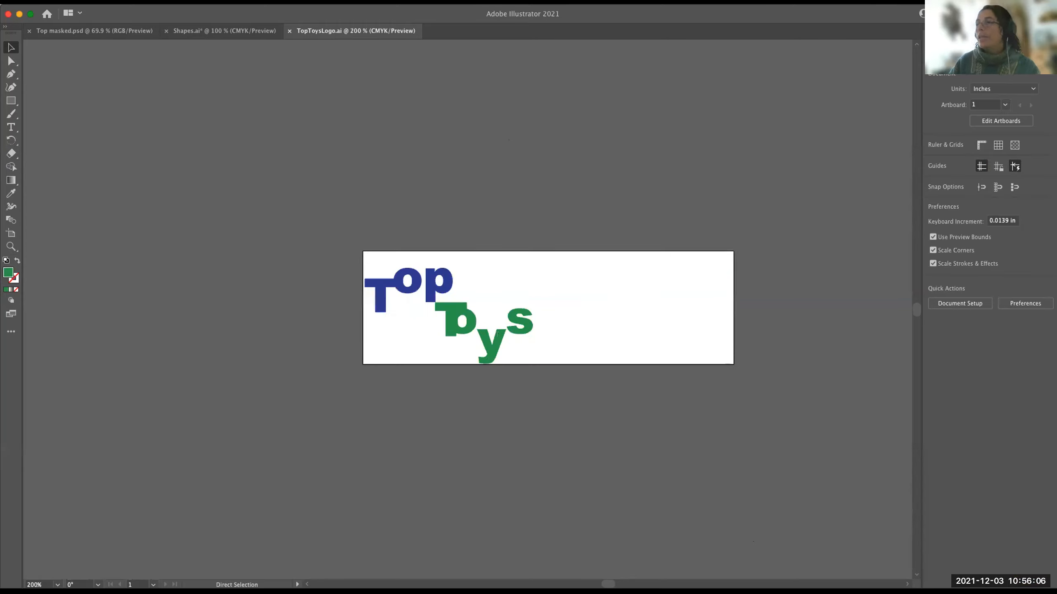
pyautogui.press('v')
pyautogui.hscroll(8, 729, 475)
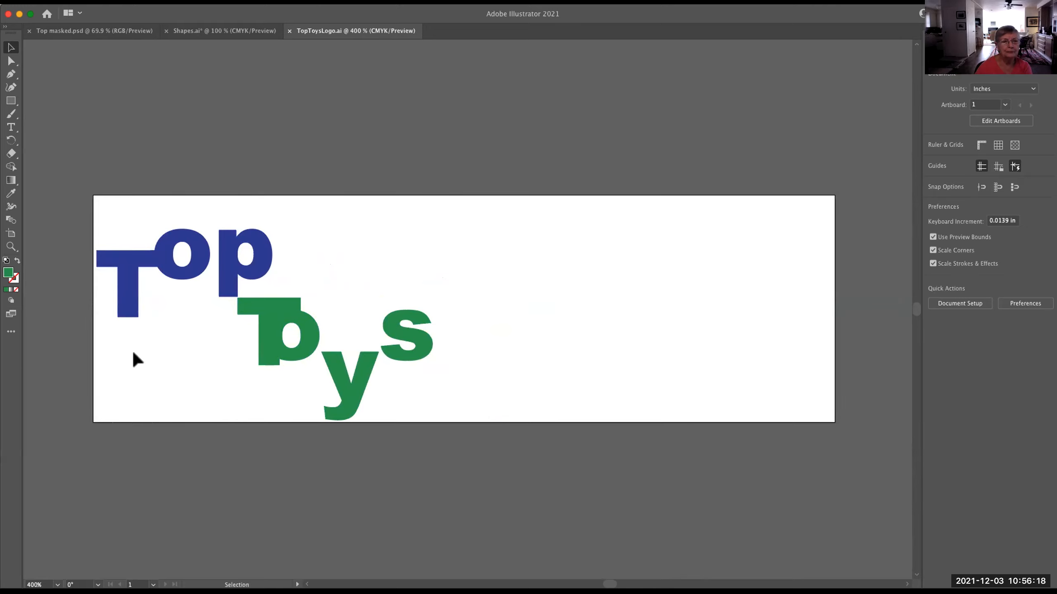
pyautogui.doubleClick(272, 308)
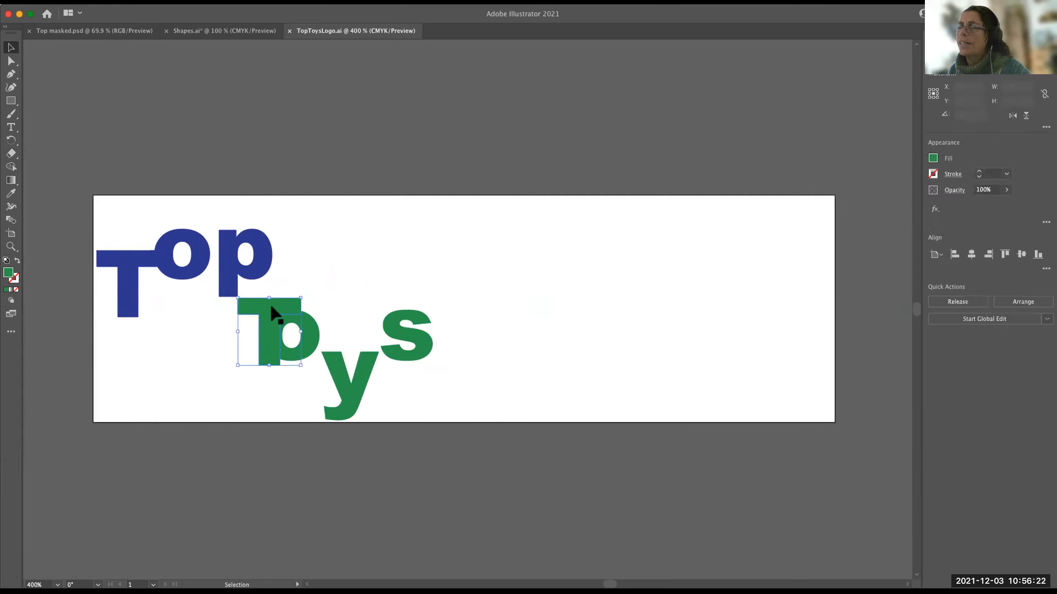
pyautogui.click(271, 308)
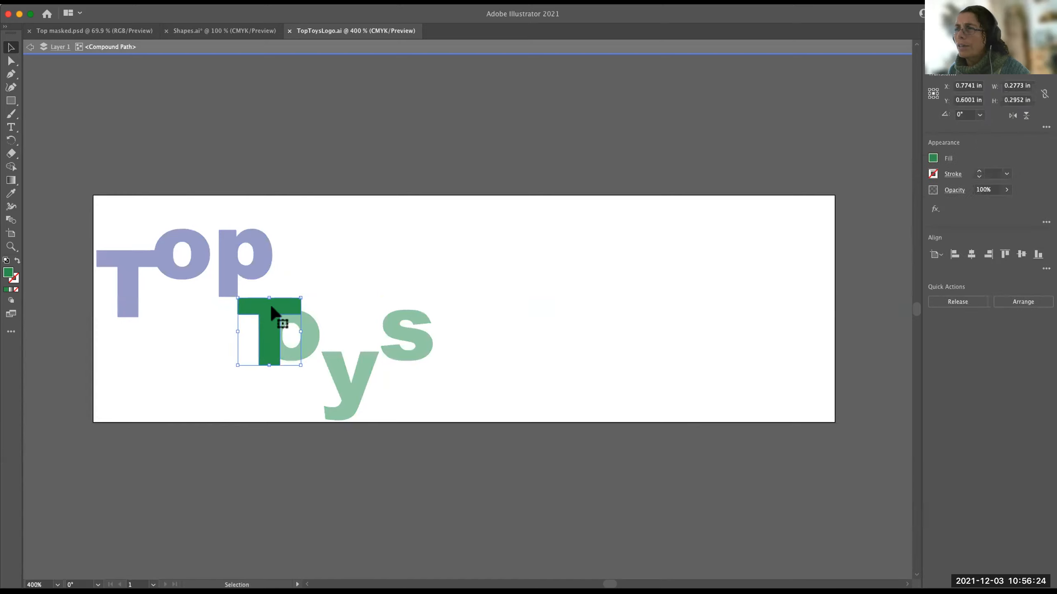
pyautogui.moveTo(272, 307); pyautogui.dragTo(183, 301)
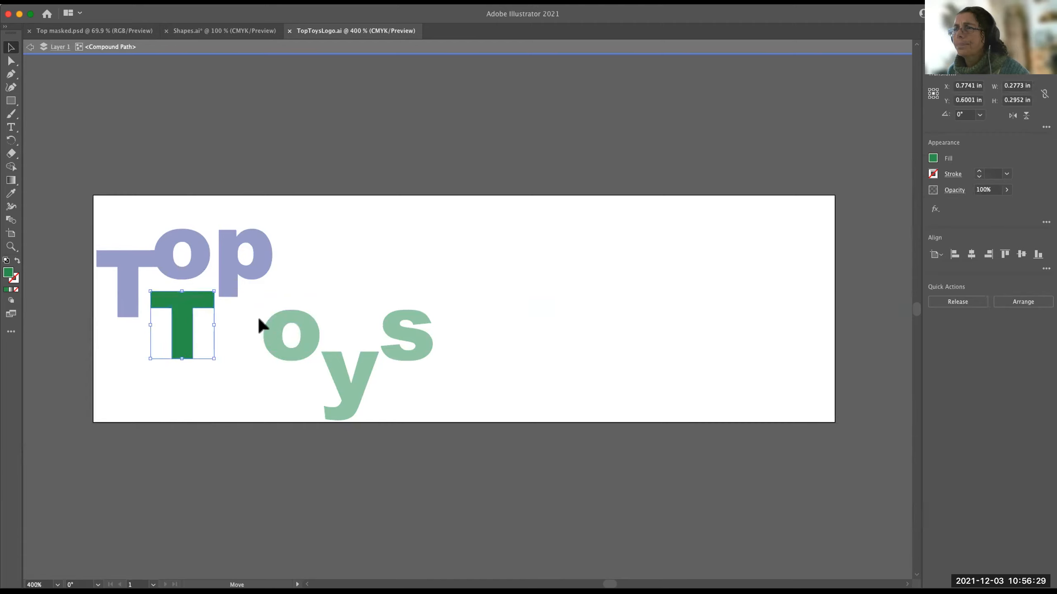
# Try moving the outer path of the green "o" about 0.24 in toward the T, and put it back in place.
pyautogui.click(284, 317)
pyautogui.doubleClick(295, 324)
pyautogui.doubleClick(278, 325)
pyautogui.click(279, 323)
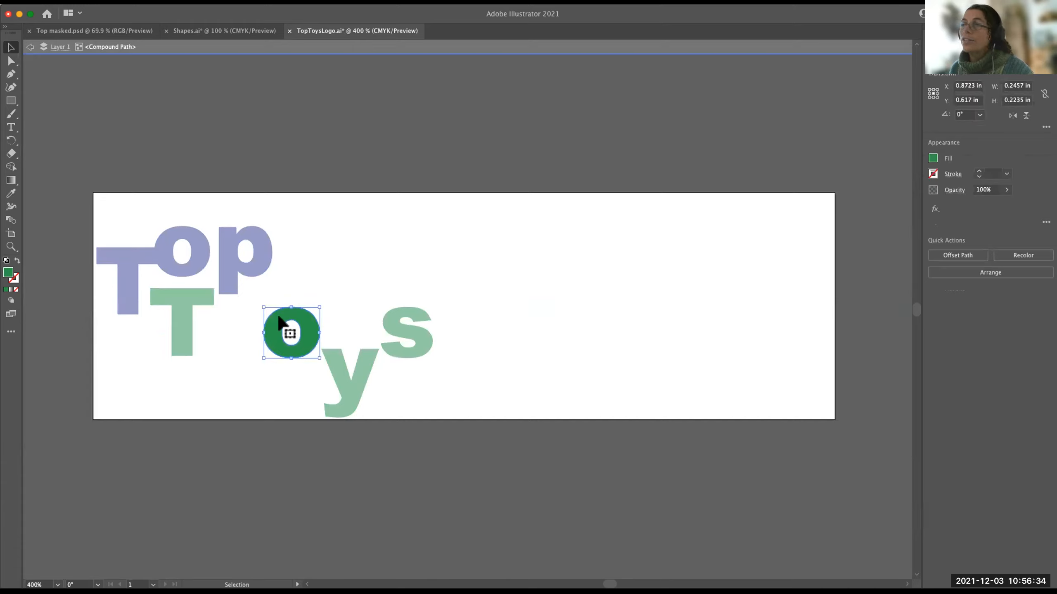
pyautogui.moveTo(278, 317); pyautogui.dragTo(225, 318)
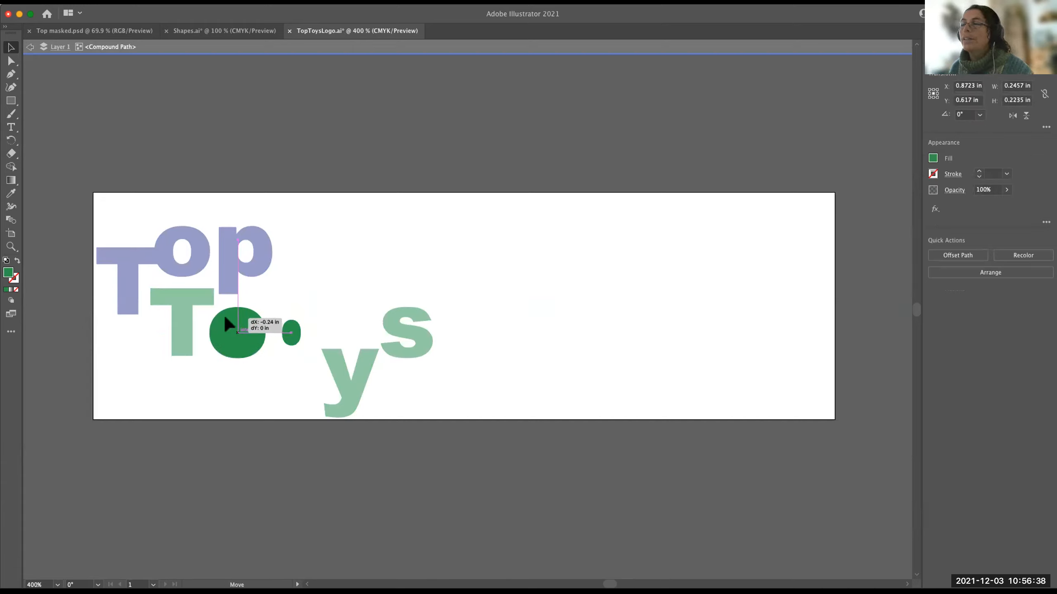
pyautogui.moveTo(225, 317); pyautogui.dragTo(277, 318)
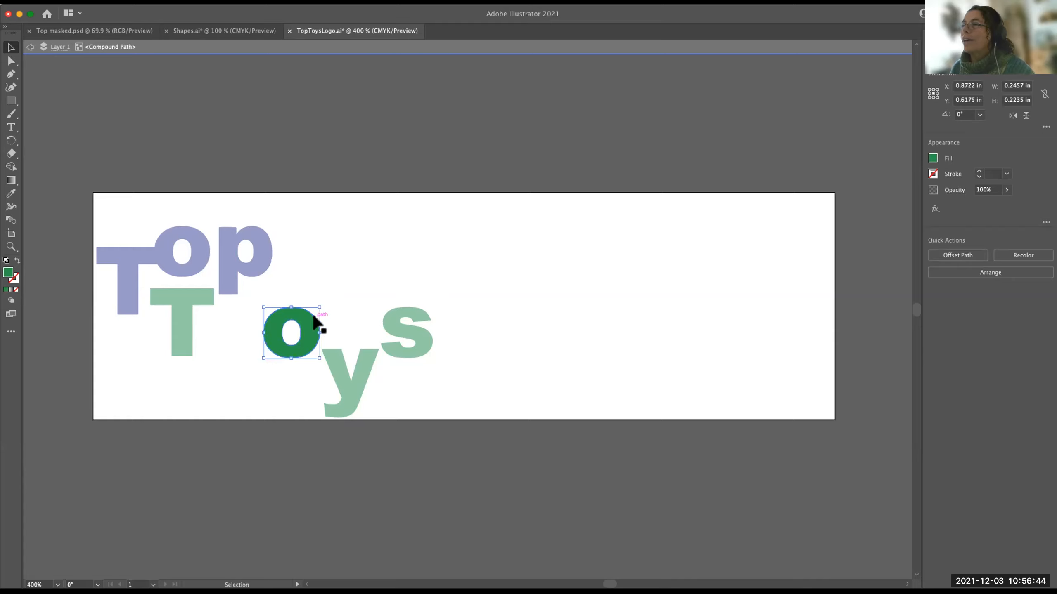
pyautogui.press('Escape')
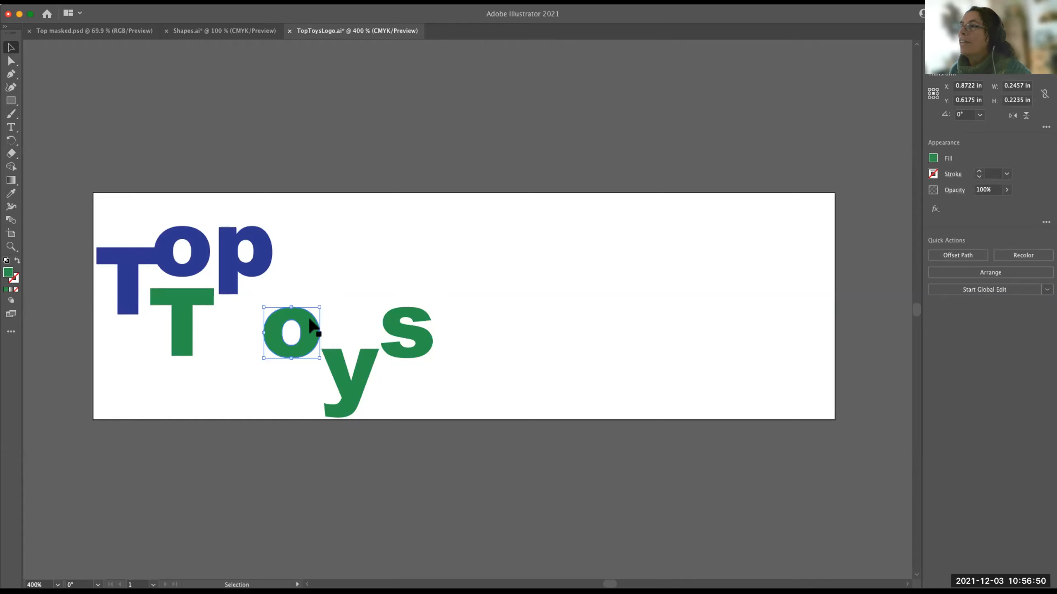
pyautogui.click(338, 285)
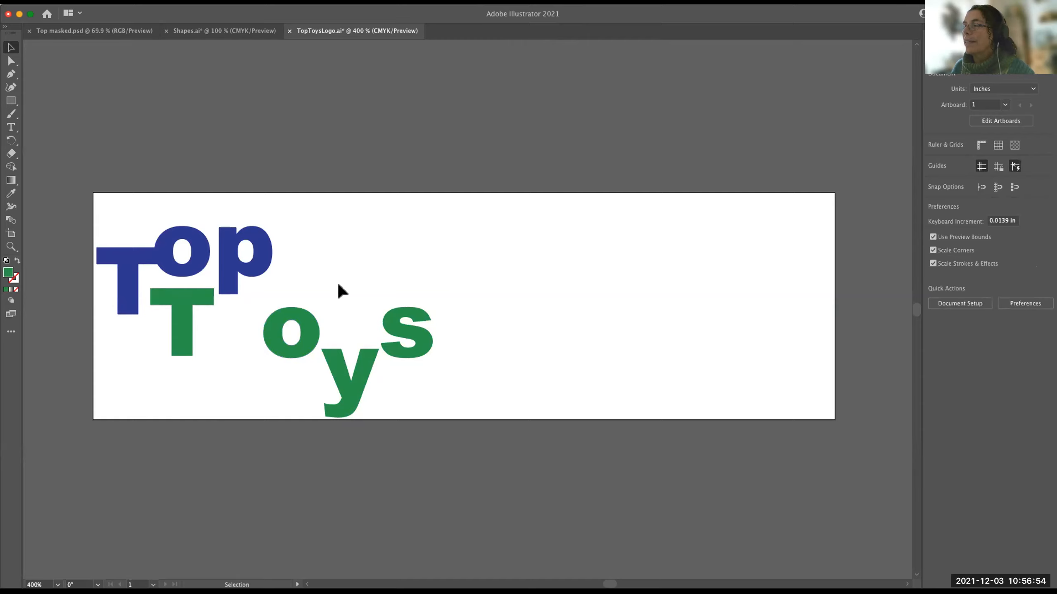
# Isolate the green "o" of Toys with its outer path selected, and exit isolation mode.
pyautogui.doubleClick(287, 318)
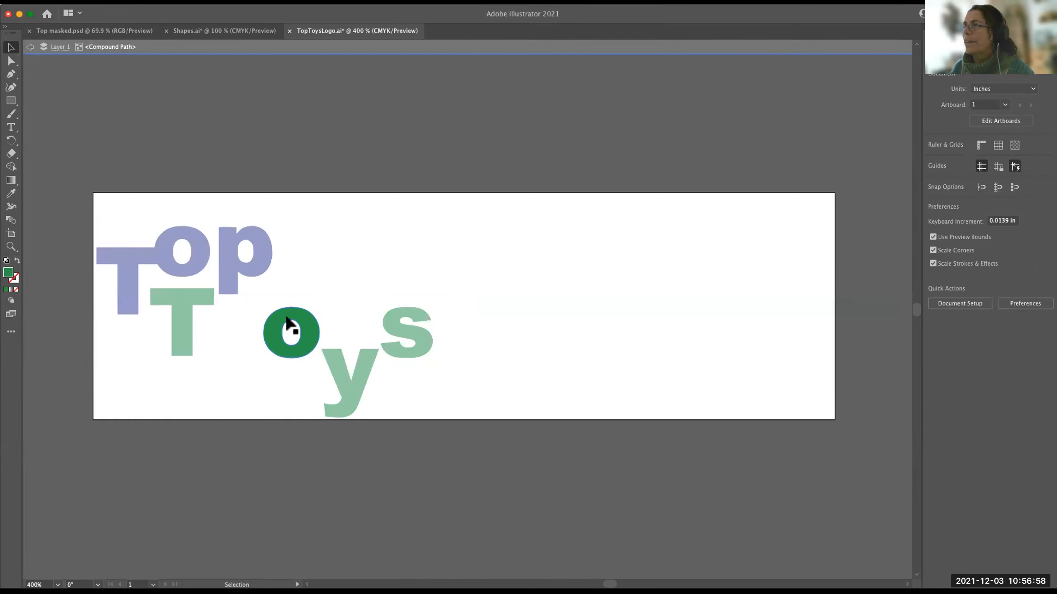
pyautogui.moveTo(287, 319)
pyautogui.mouseDown()
pyautogui.moveTo(260, 317)
pyautogui.moveTo(285, 318)
pyautogui.mouseUp()
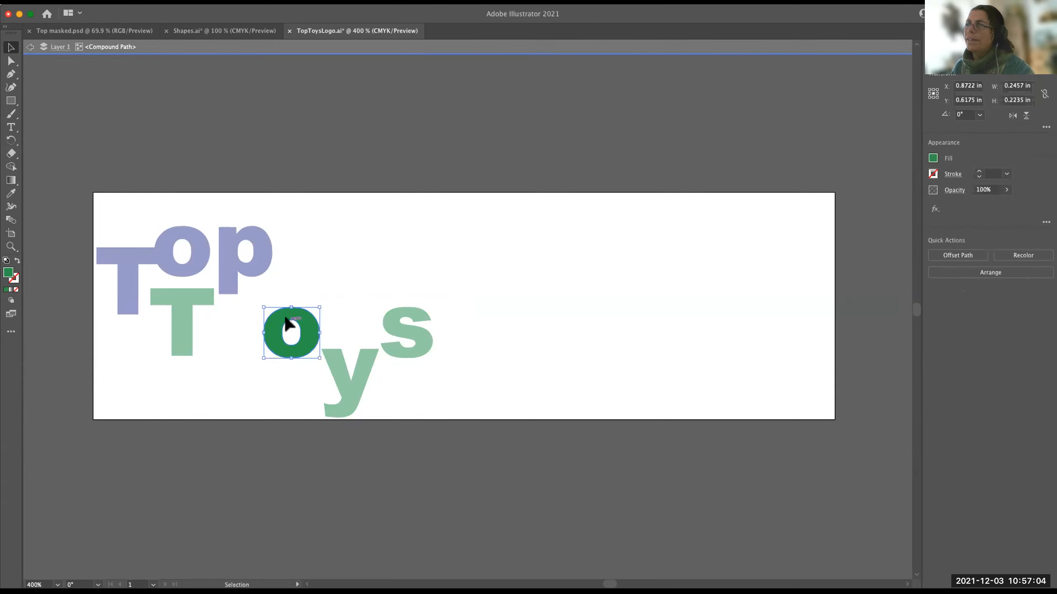
pyautogui.press('Escape')
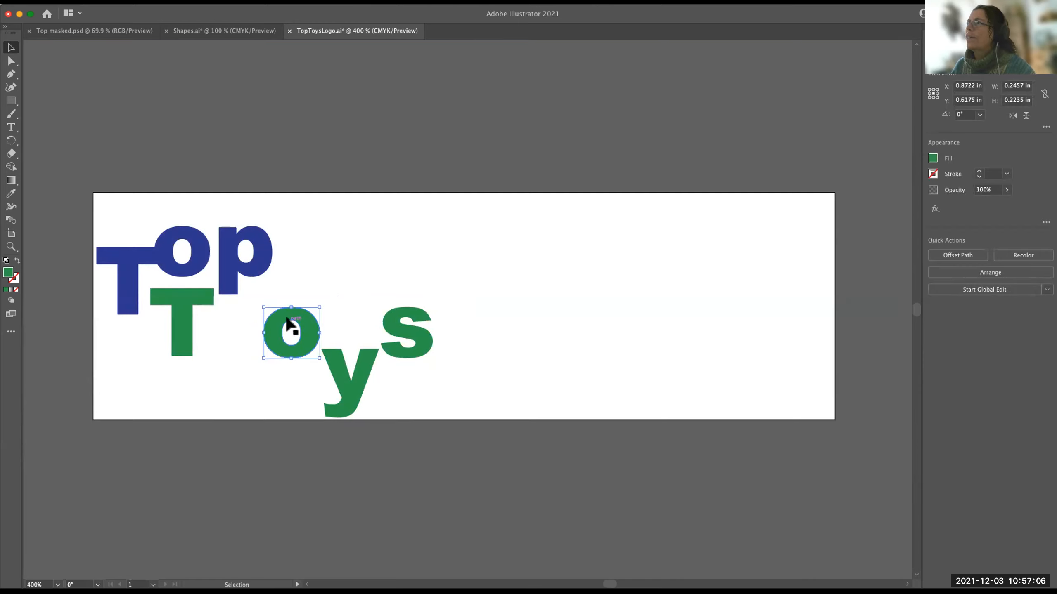
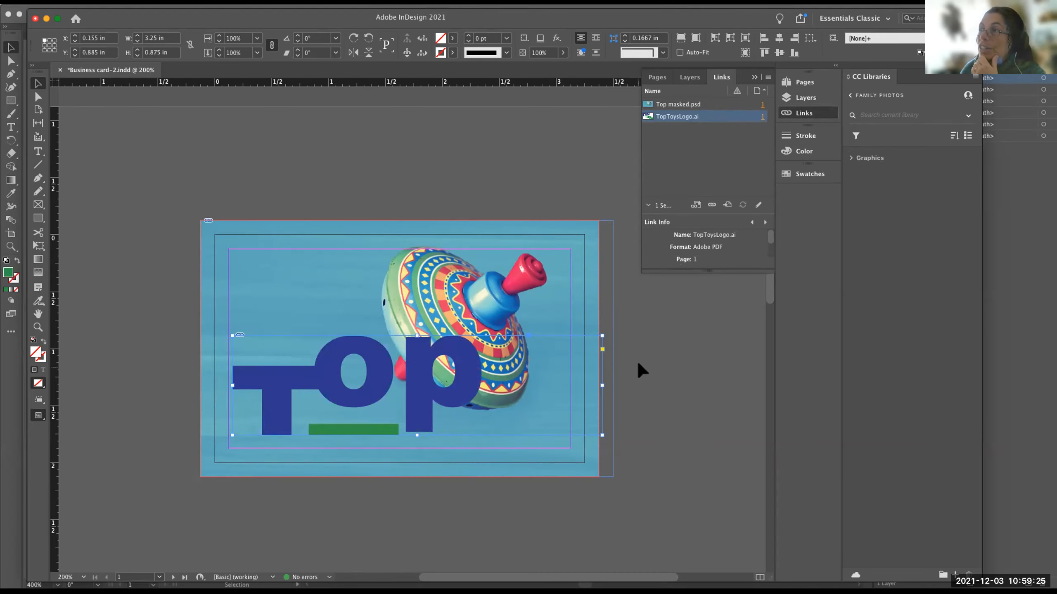
# Enlarge the TopToysLogo.ai frame until the whole logo fits, and scale the logo with its frame down to about 1.86 × 1.10 in.
pyautogui.scroll(-3, 641, 369)
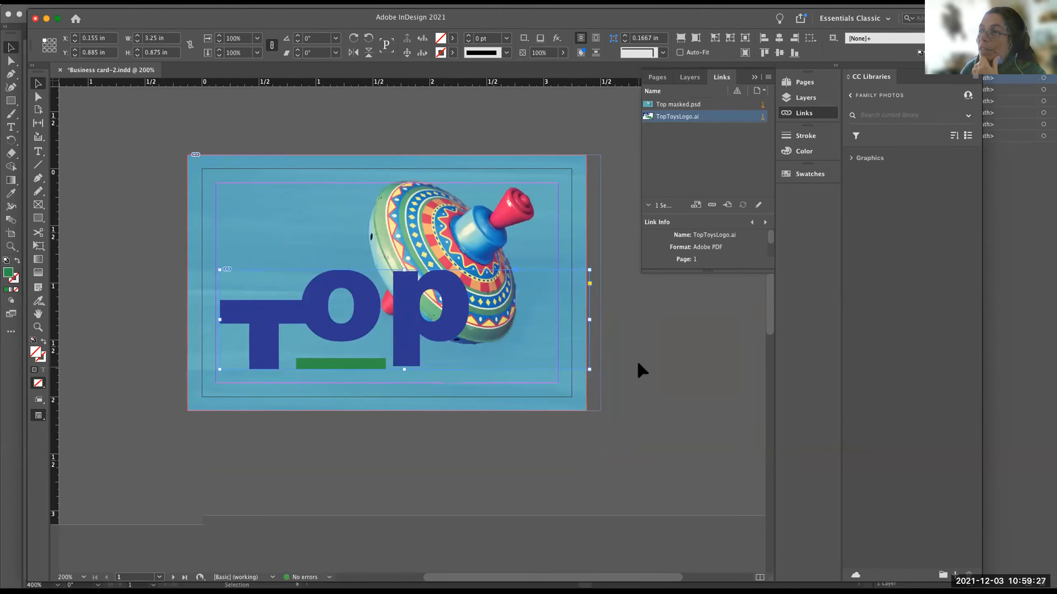
pyautogui.scroll(-5, 638, 365)
pyautogui.hscroll(3, 638, 365)
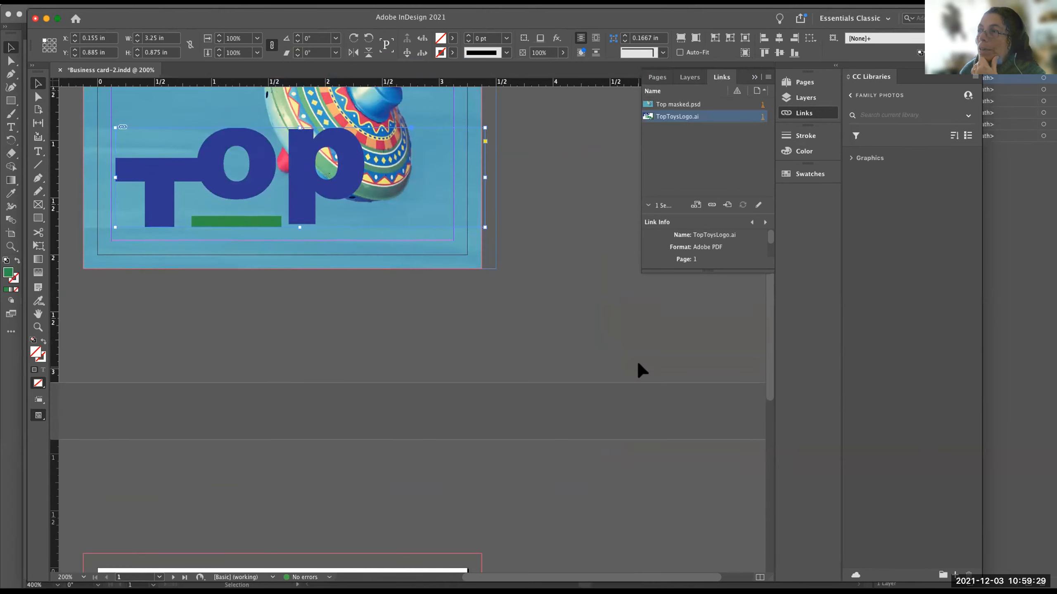
pyautogui.scroll(8, 640, 369)
pyautogui.hscroll(-3, 641, 369)
pyautogui.scroll(-1, 638, 363)
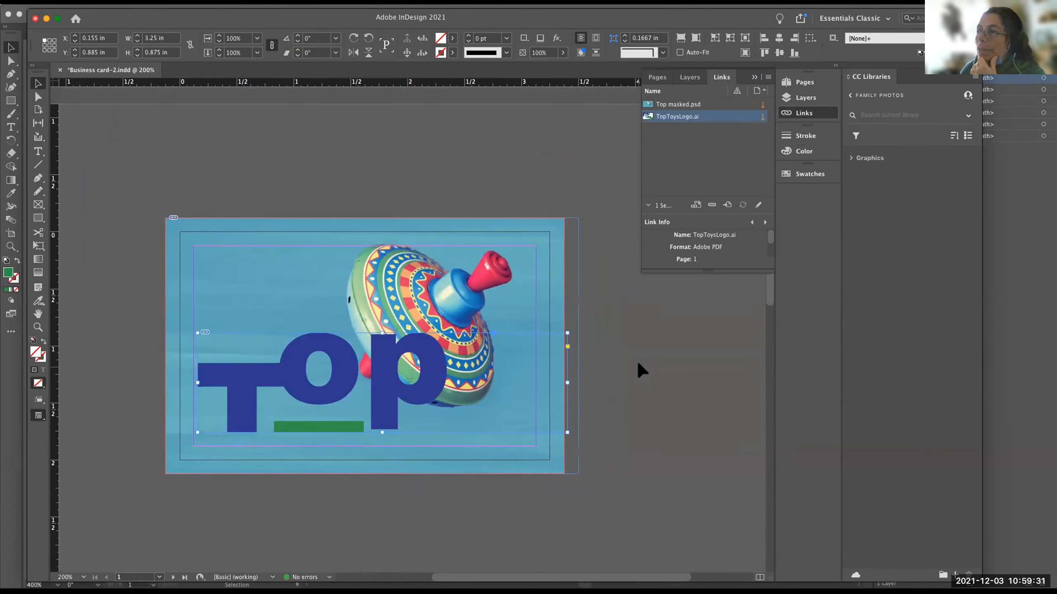
pyautogui.scroll(-2, 663, 373)
pyautogui.hscroll(1, 664, 373)
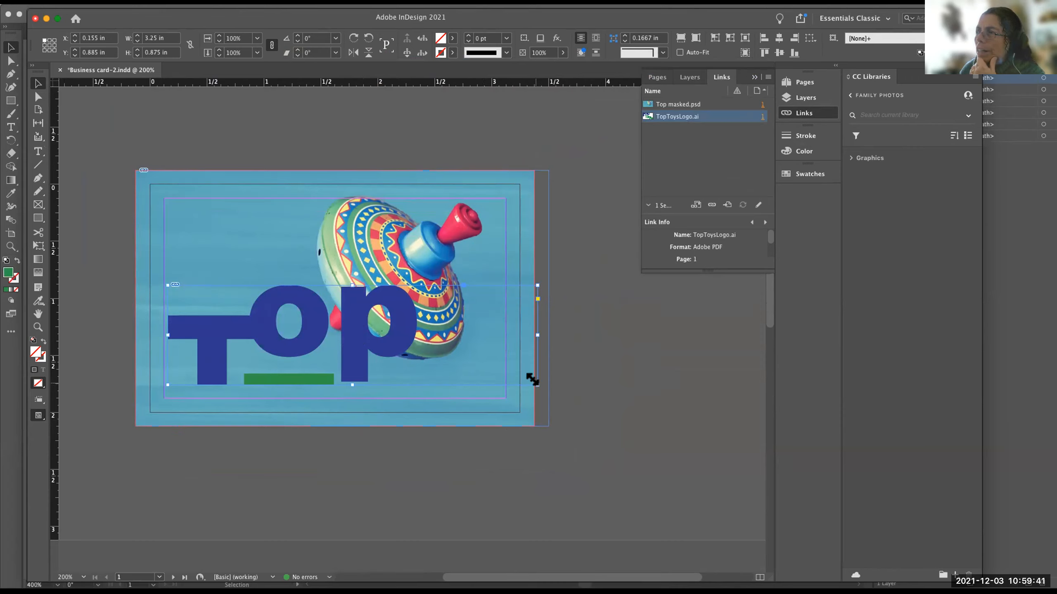
pyautogui.moveTo(532, 380); pyautogui.dragTo(578, 526)
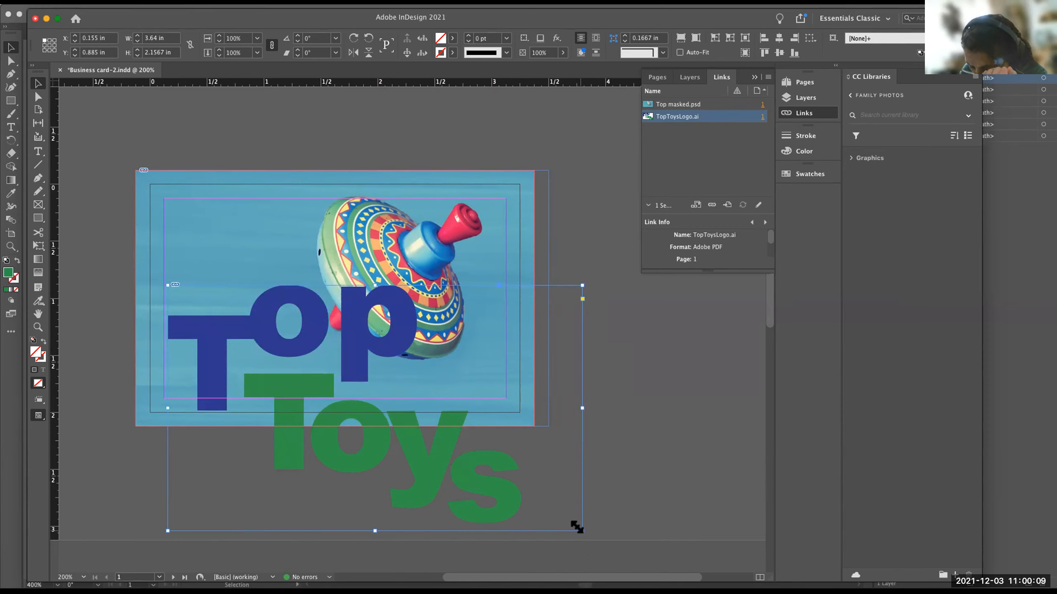
pyautogui.press('super+Tab')
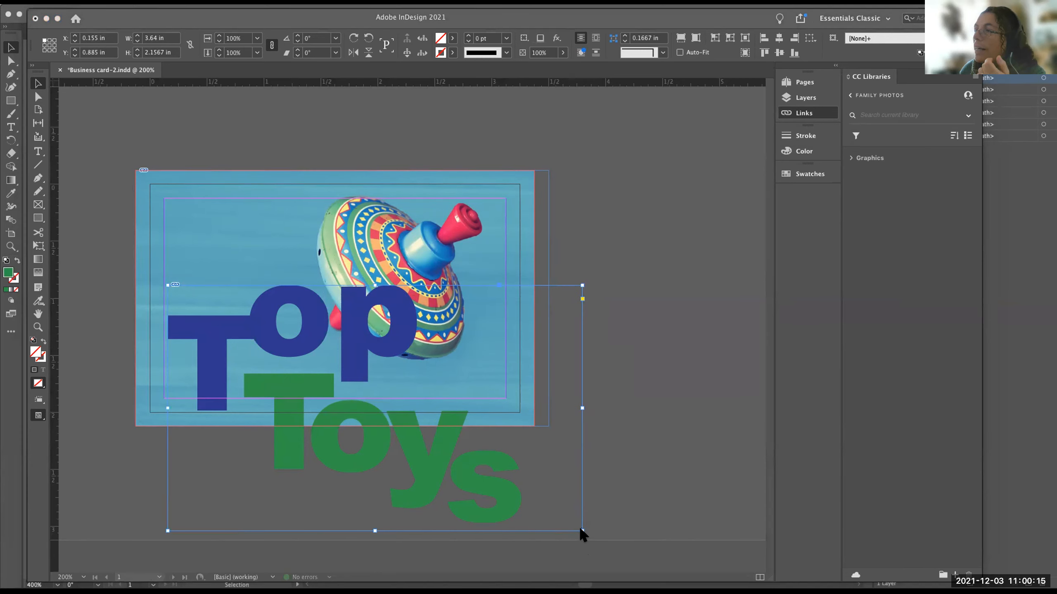
pyautogui.moveTo(578, 528); pyautogui.dragTo(502, 425)
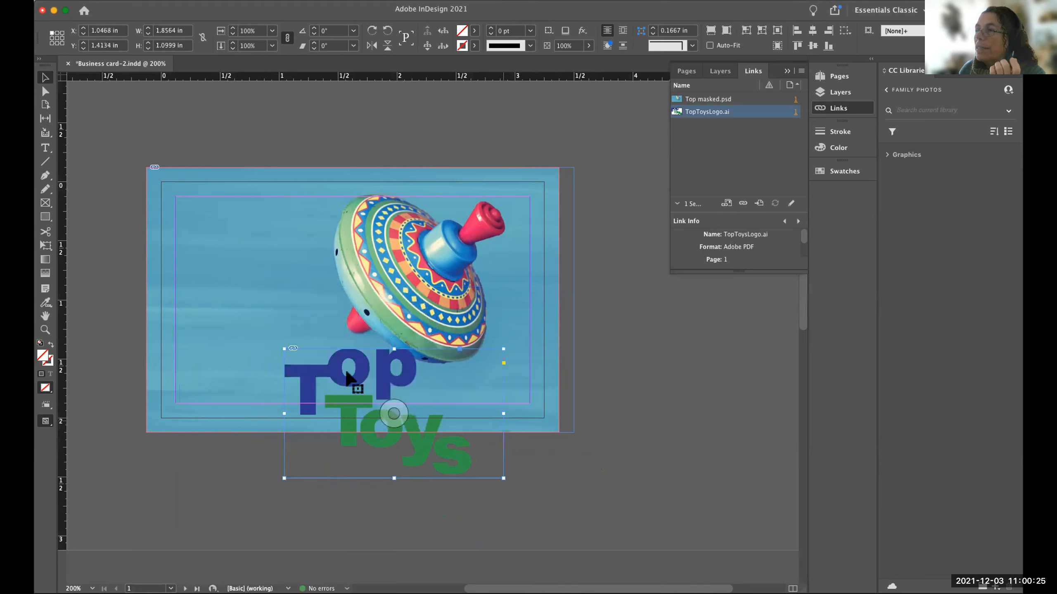
# Move the logo to the upper-left area of the card, at about X 0.095 in and Y 0.205 in, and save the document.
pyautogui.moveTo(346, 372); pyautogui.dragTo(238, 288)
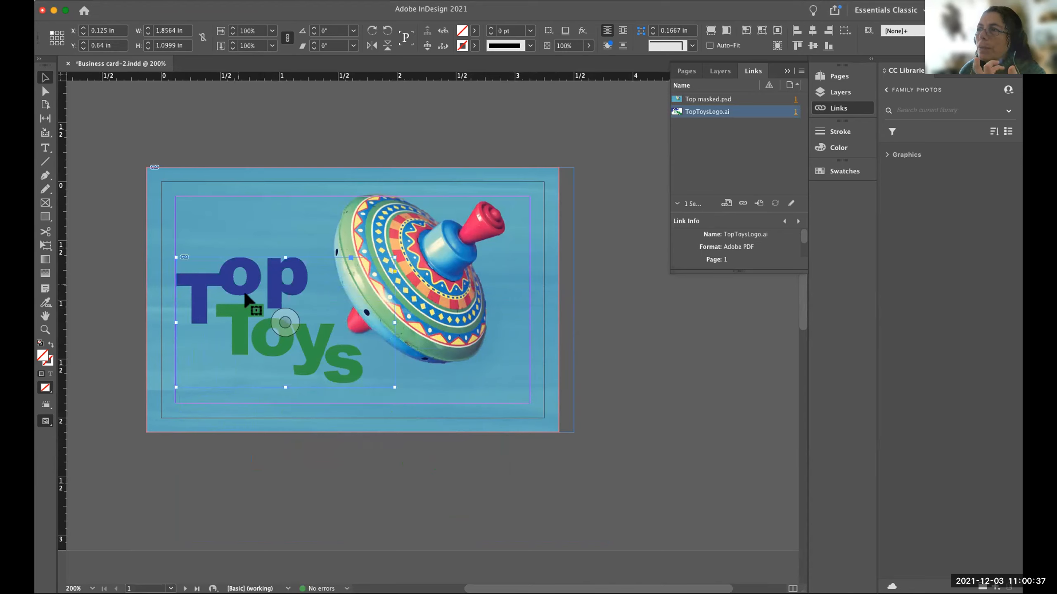
pyautogui.moveTo(240, 286); pyautogui.dragTo(240, 236)
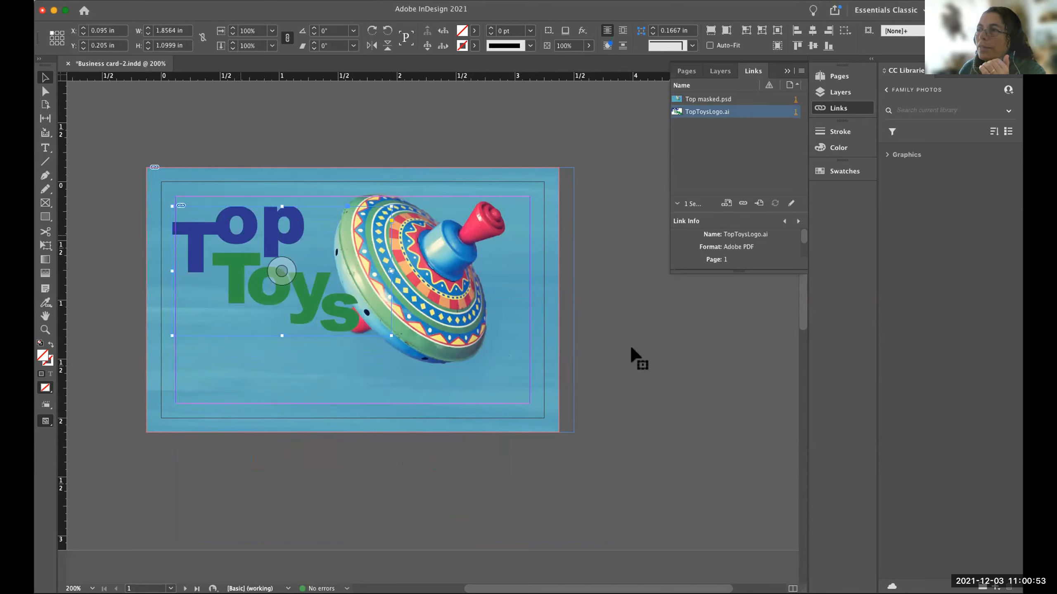
pyautogui.click(636, 355)
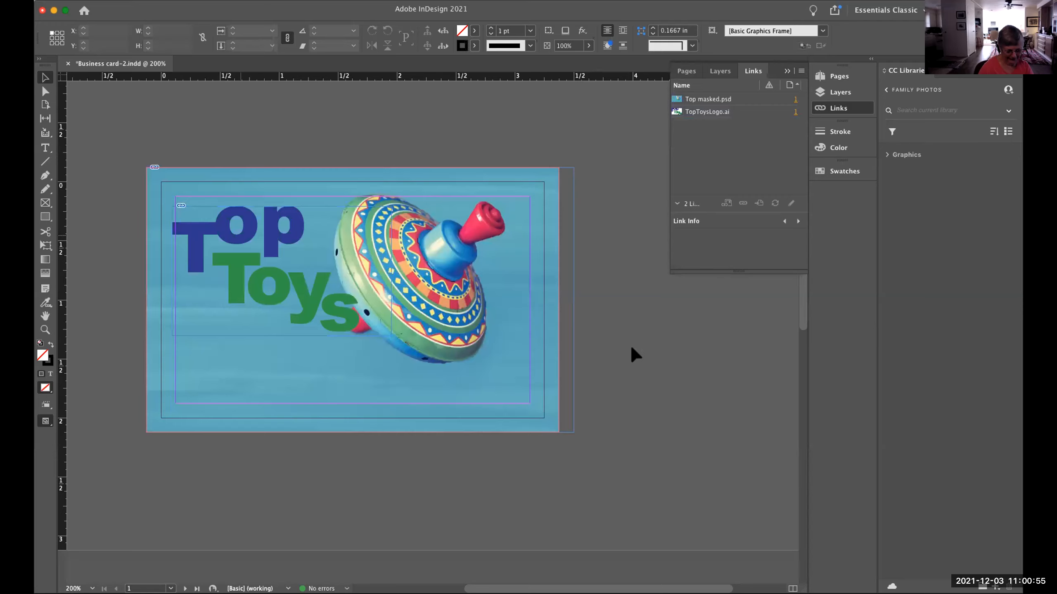
pyautogui.press('super+s')
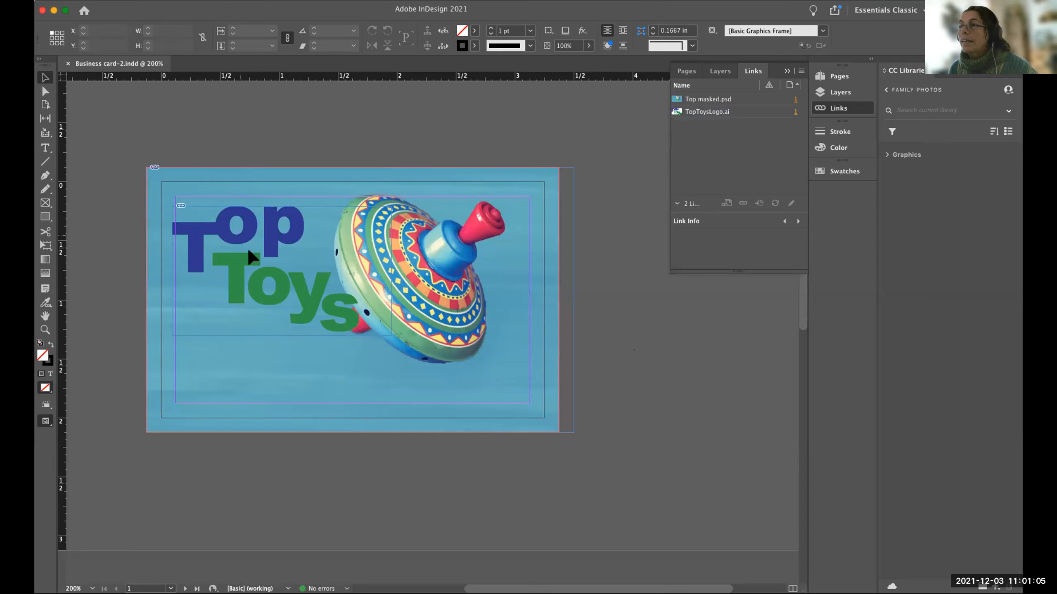
# Scale the Top Toys logo down slightly and shift it up and left, away from the spinning top.
pyautogui.click(293, 252)
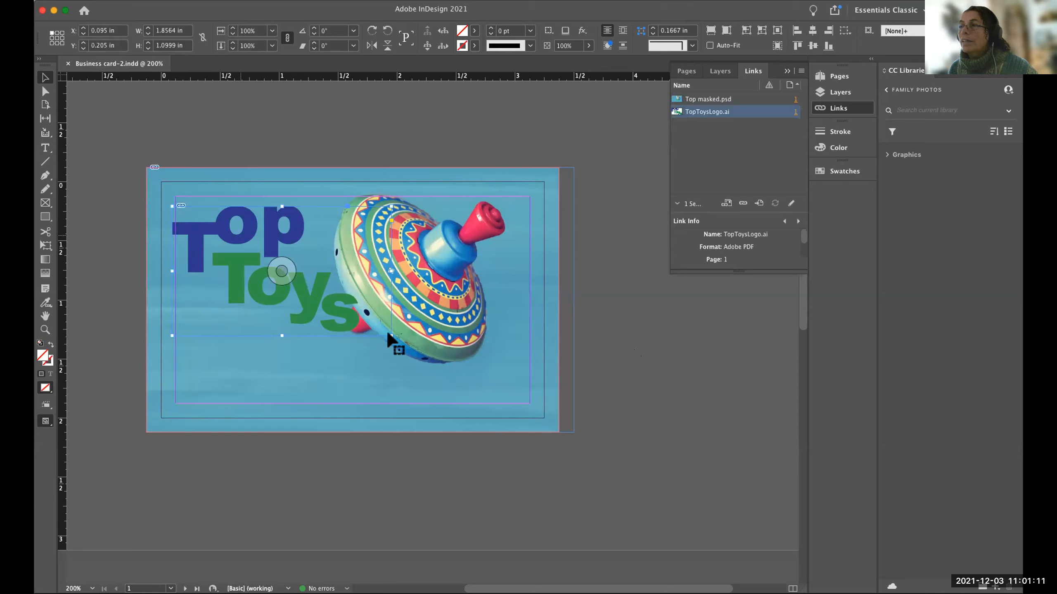
pyautogui.moveTo(386, 332); pyautogui.dragTo(355, 324)
pyautogui.moveTo(283, 255); pyautogui.dragTo(252, 239)
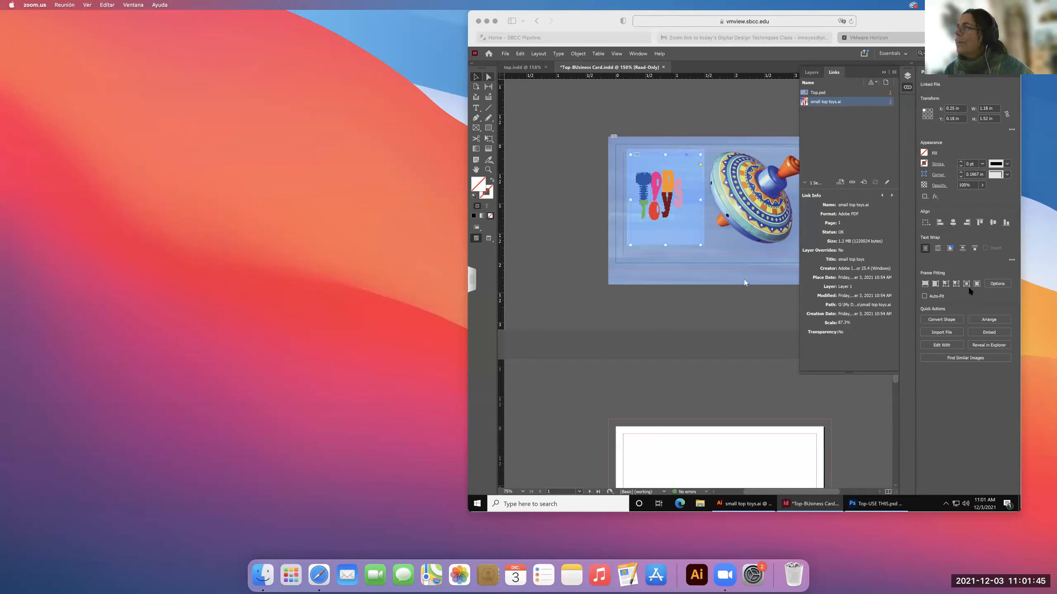
# Switch to the remote-desktop business card, undo the recent edits to its logo frame, and update the modified small top toys.ai link.
pyautogui.click(740, 56)
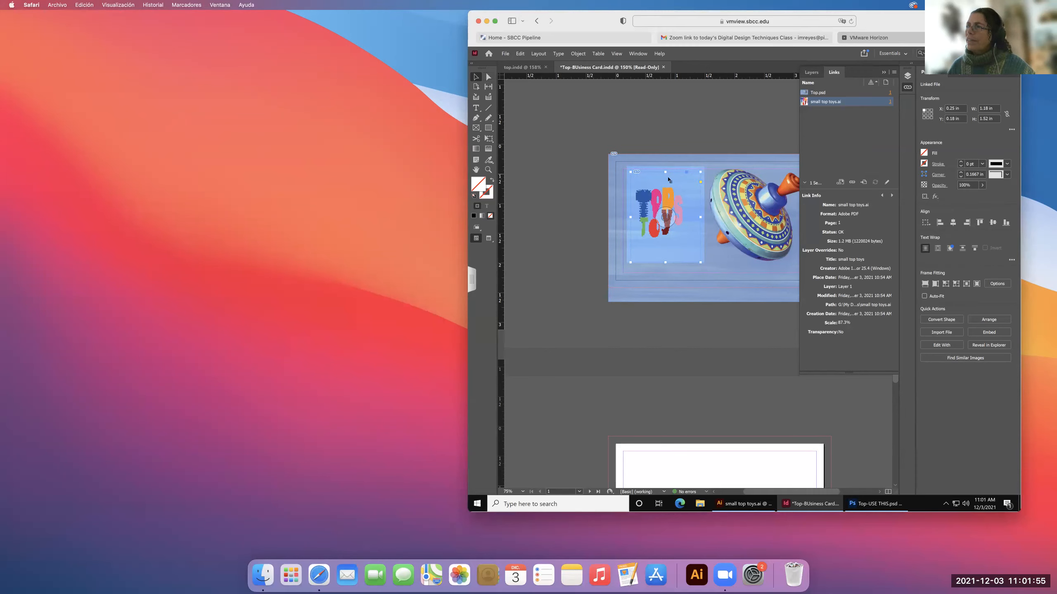
pyautogui.hscroll(4, 670, 175)
pyautogui.scroll(-1, 669, 176)
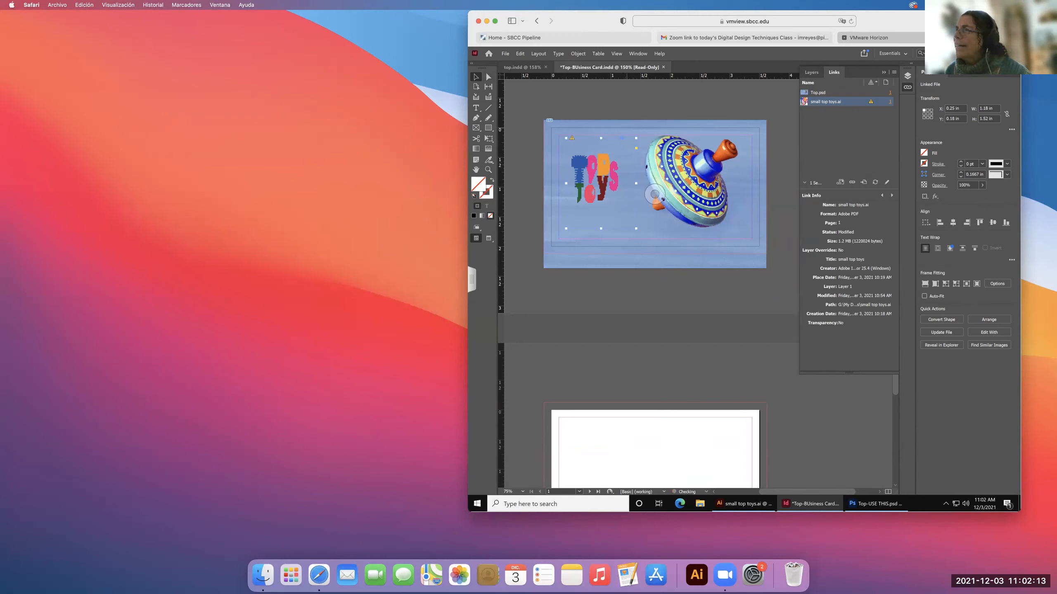
pyautogui.hotkey('ctrl', 'z')
pyautogui.hscroll(-1, 626, 136)
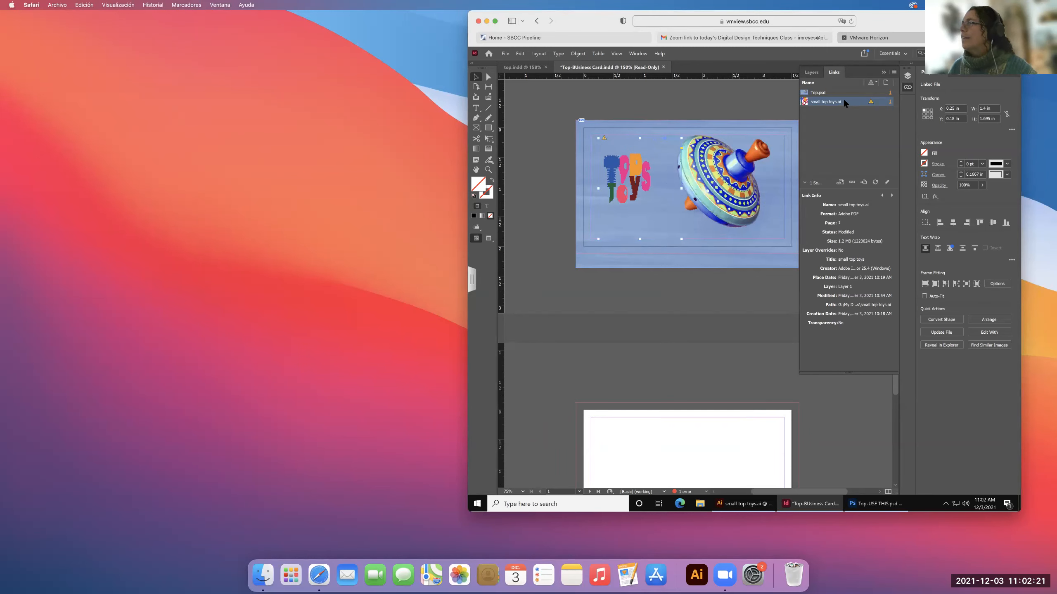
pyautogui.click(870, 102)
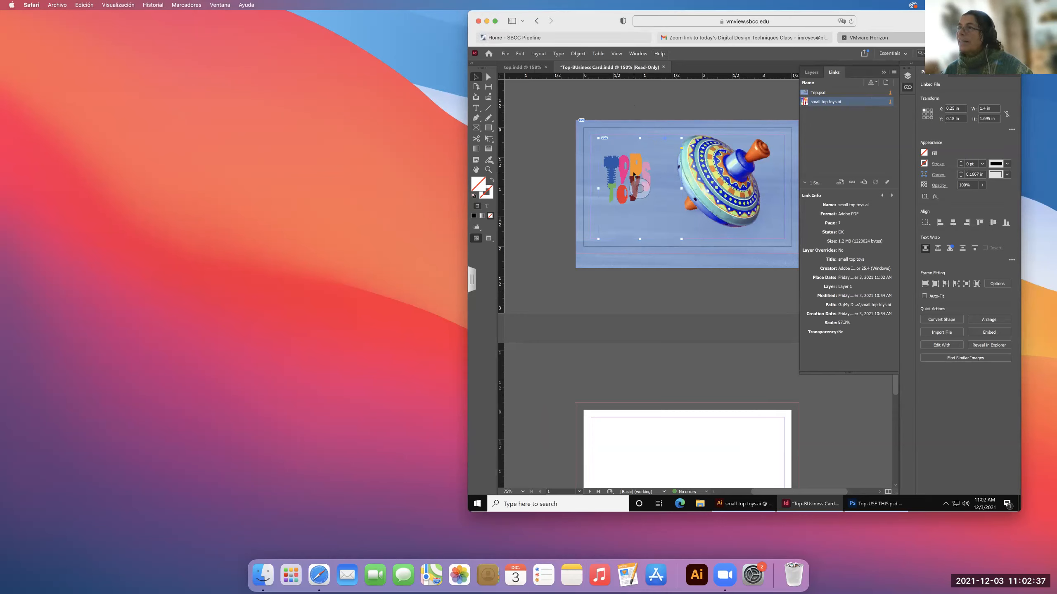
# Delete the placed logo from the card and load the small top toys file for placing.
pyautogui.press('Delete')
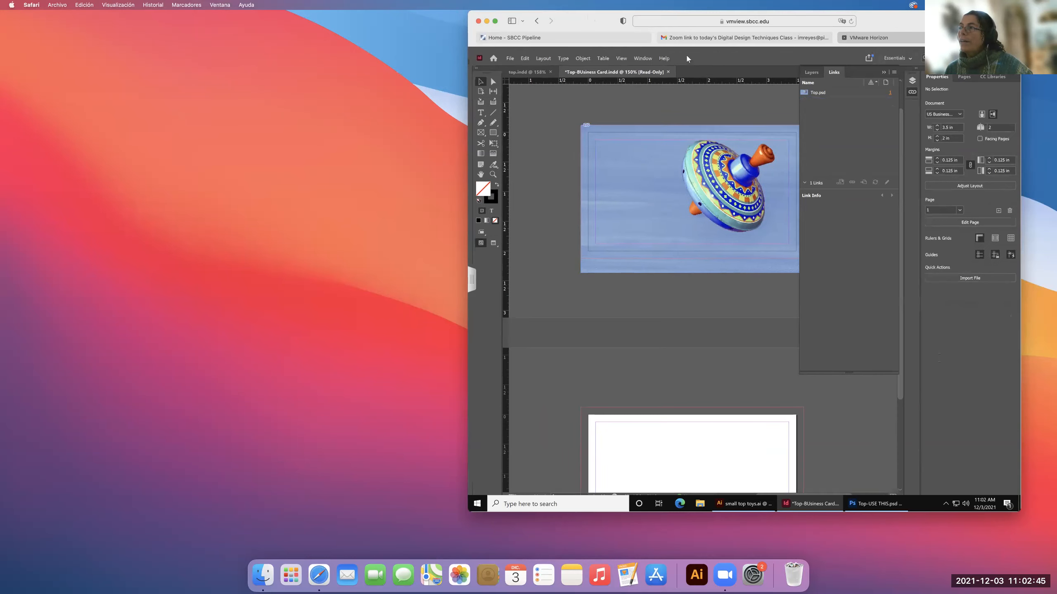
pyautogui.press('Tab')
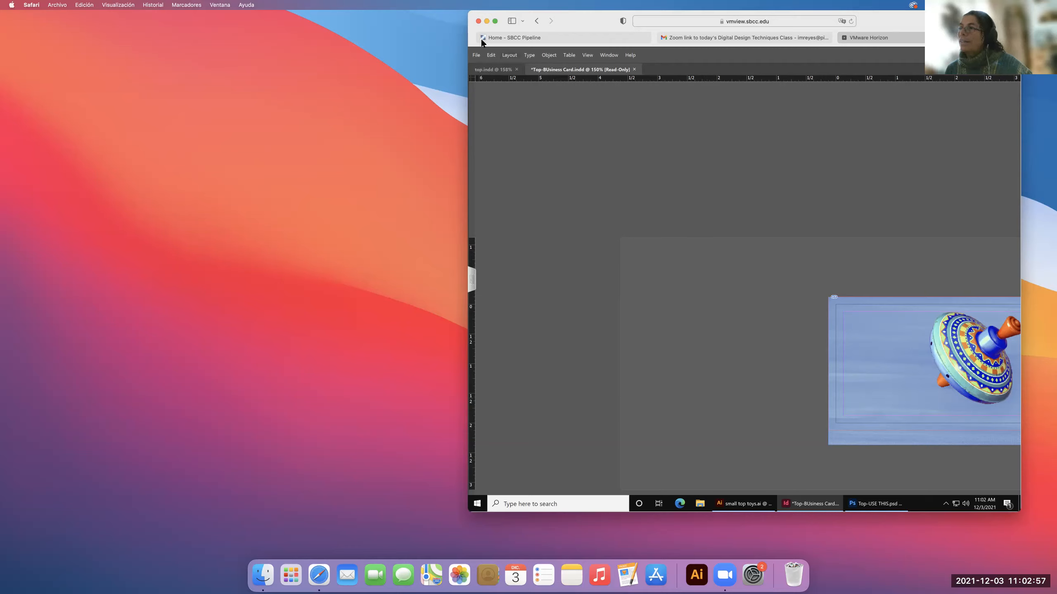
pyautogui.click(475, 55)
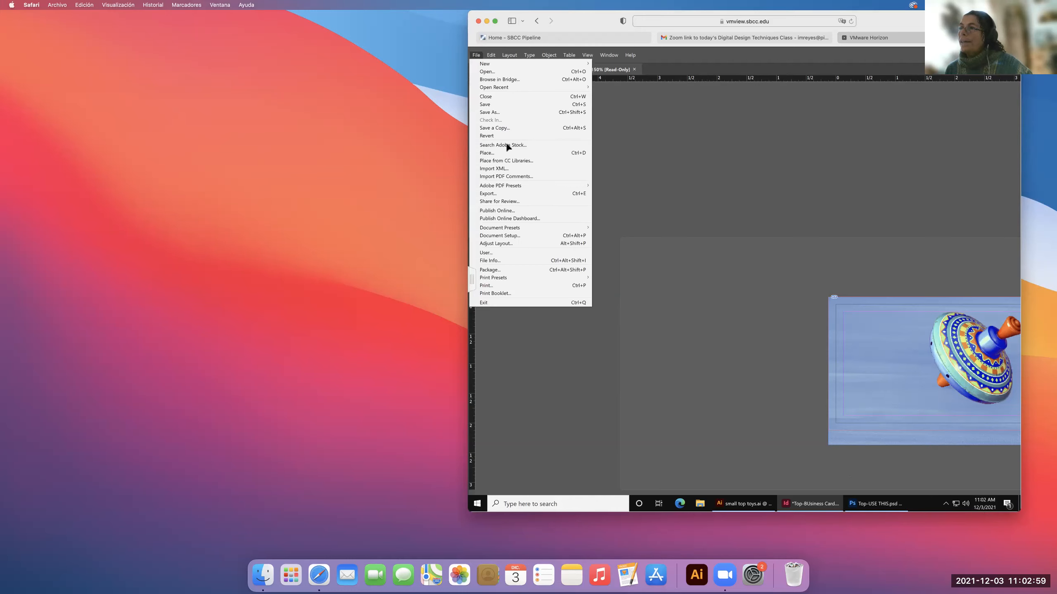
pyautogui.click(508, 153)
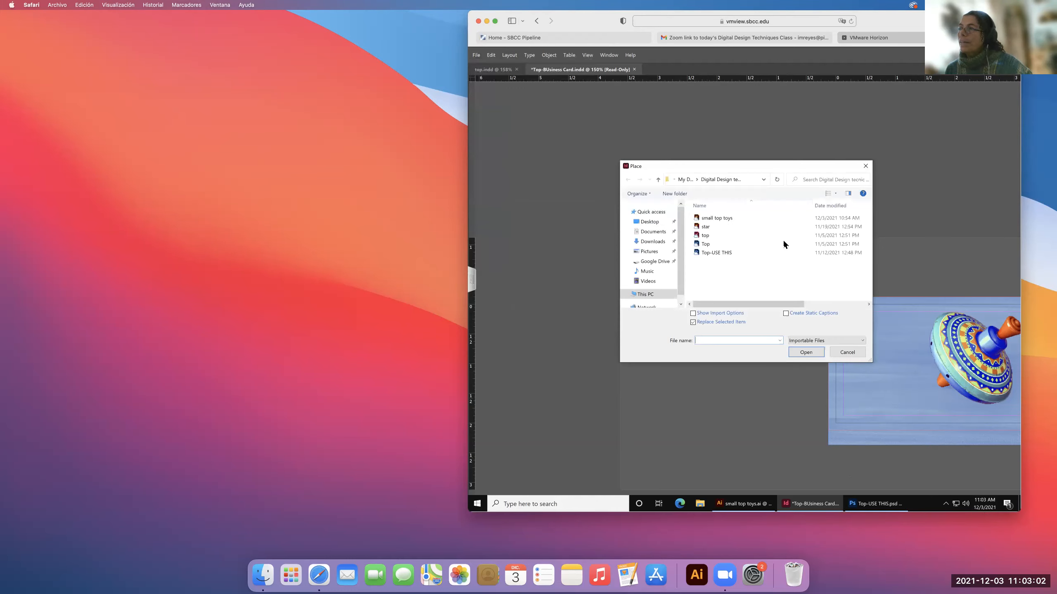
pyautogui.click(727, 217)
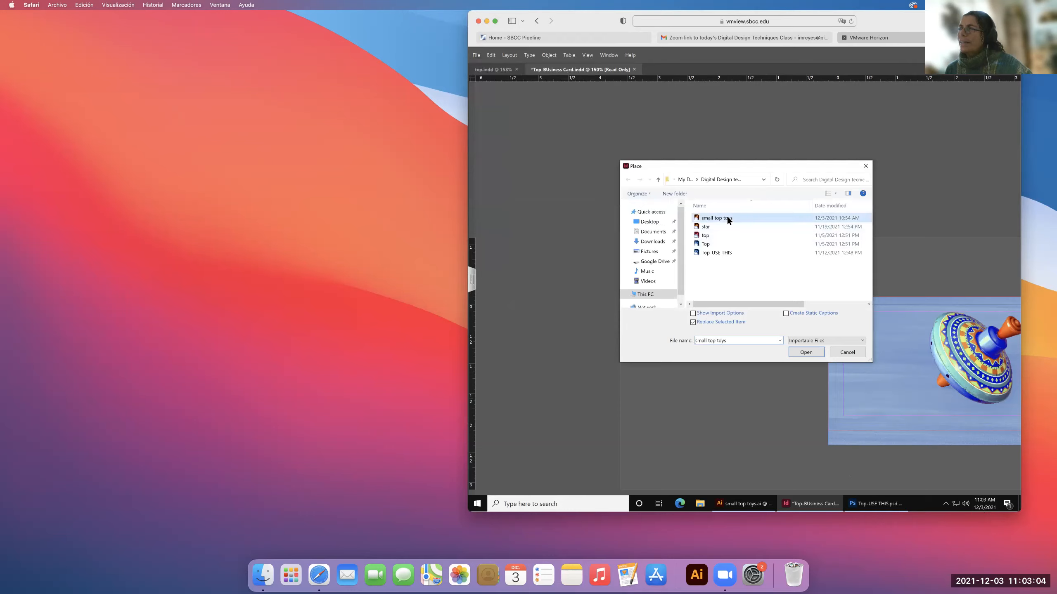
pyautogui.click(805, 353)
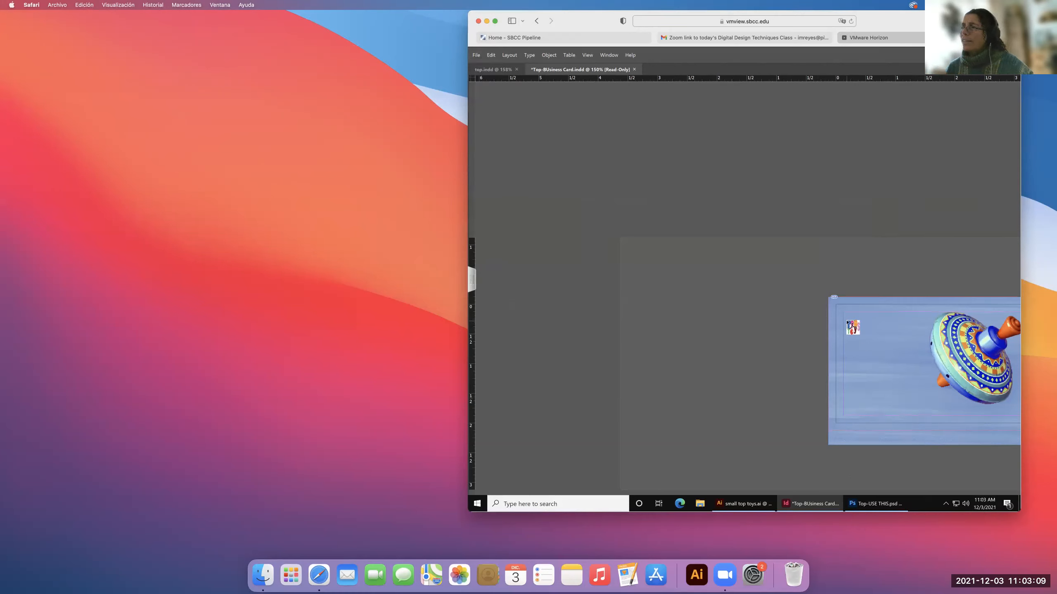
# Place the loaded logo on the card at its original size and move it to the upper-left margin corner.
pyautogui.rightClick(849, 320)
pyautogui.click(851, 323)
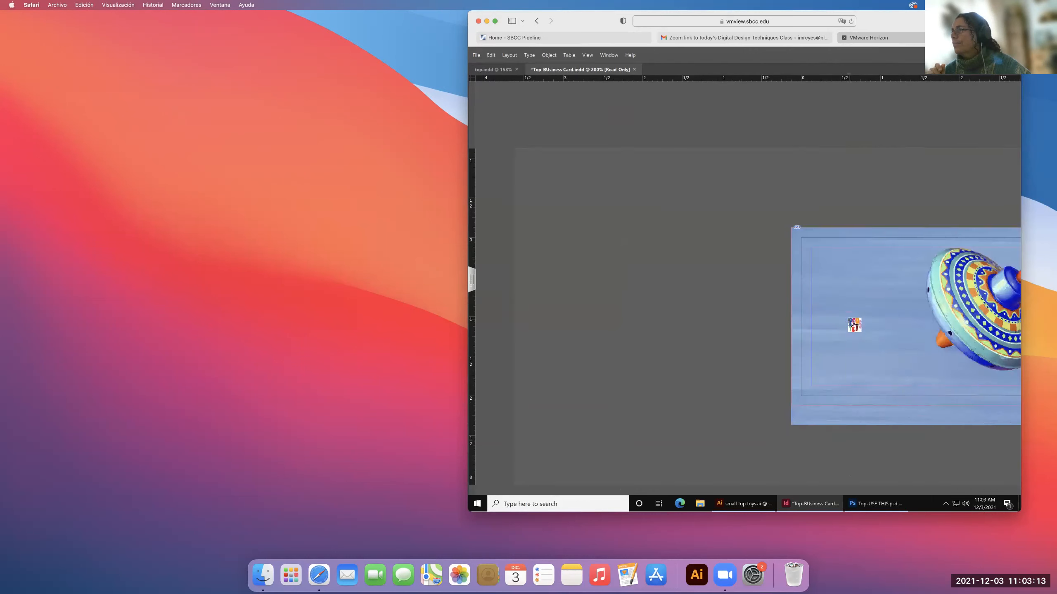
pyautogui.rightClick(847, 317)
pyautogui.rightClick(832, 282)
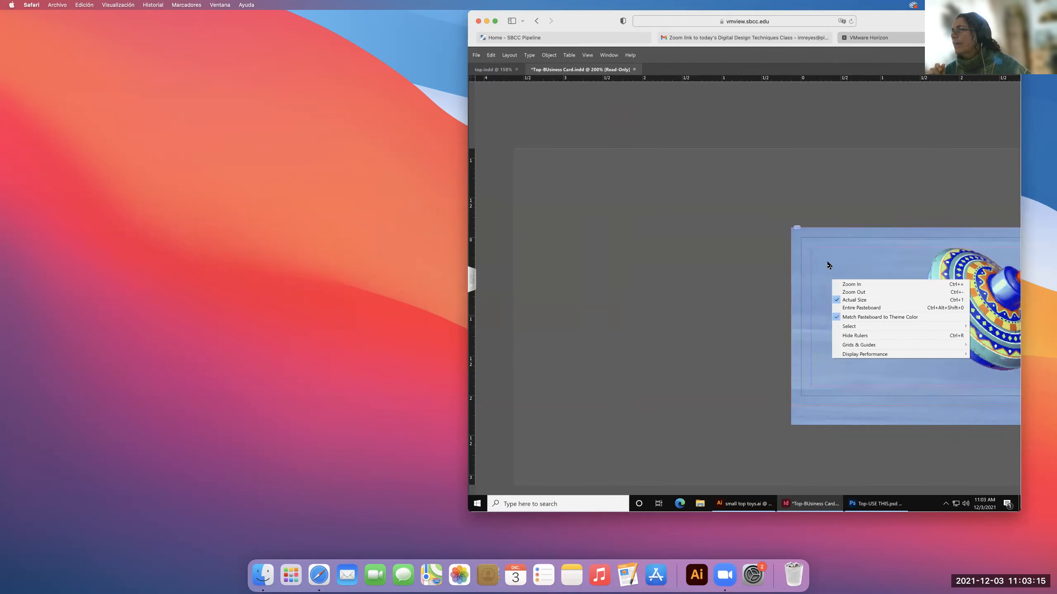
pyautogui.rightClick(824, 259)
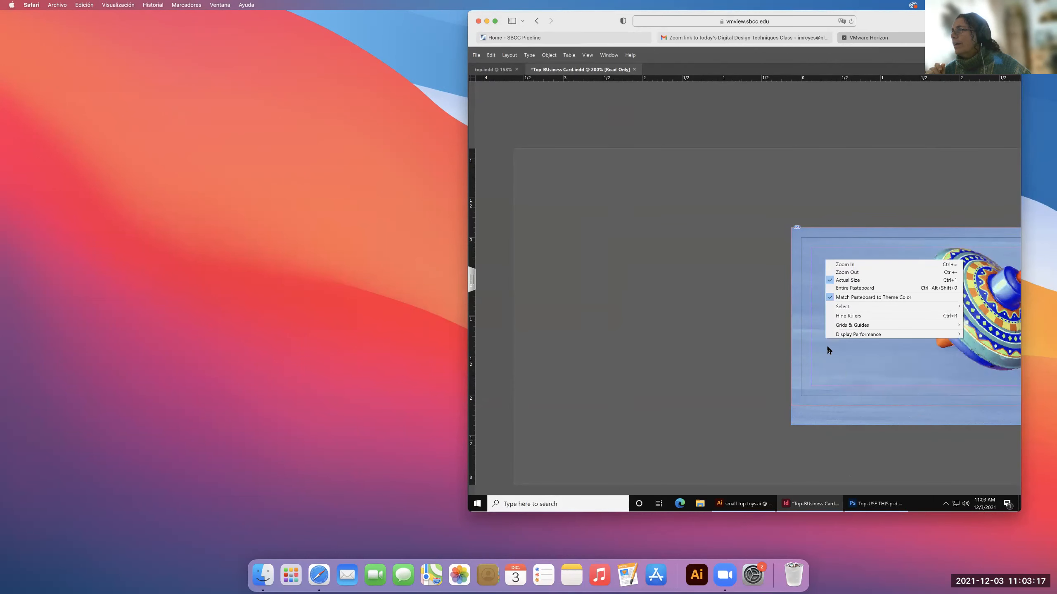
pyautogui.click(860, 368)
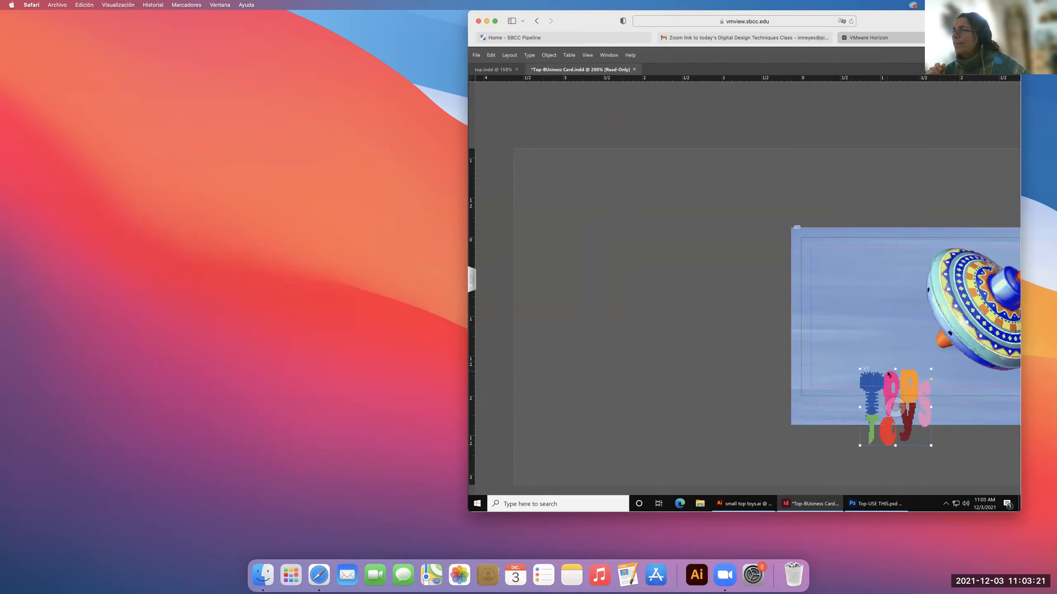
pyautogui.moveTo(894, 382); pyautogui.dragTo(847, 260)
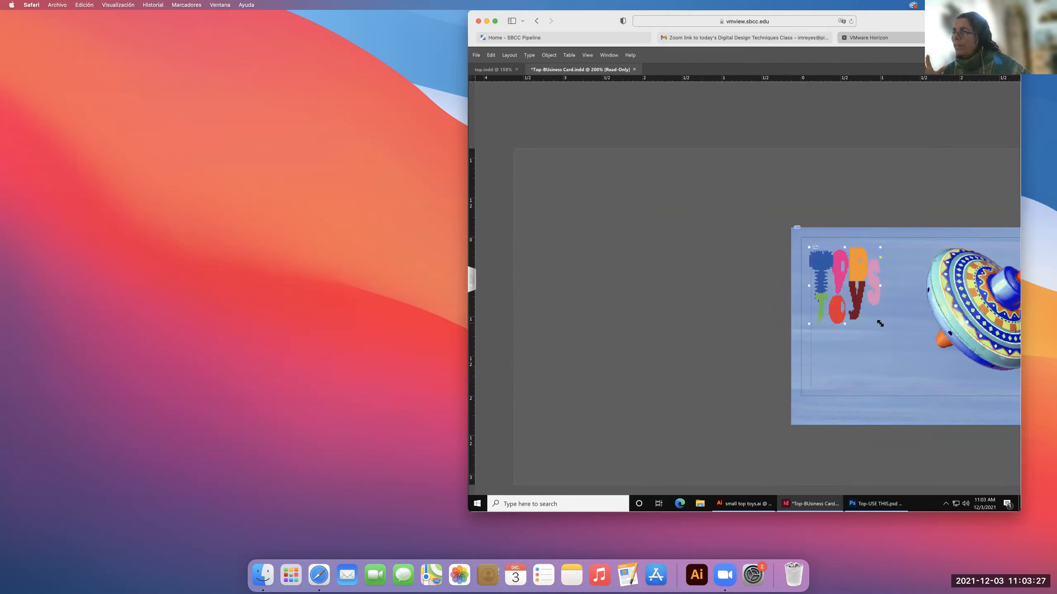
# Enlarge only the logo's frame toward the spinning top, and fit the frame back to its content.
pyautogui.moveTo(880, 324); pyautogui.dragTo(918, 368)
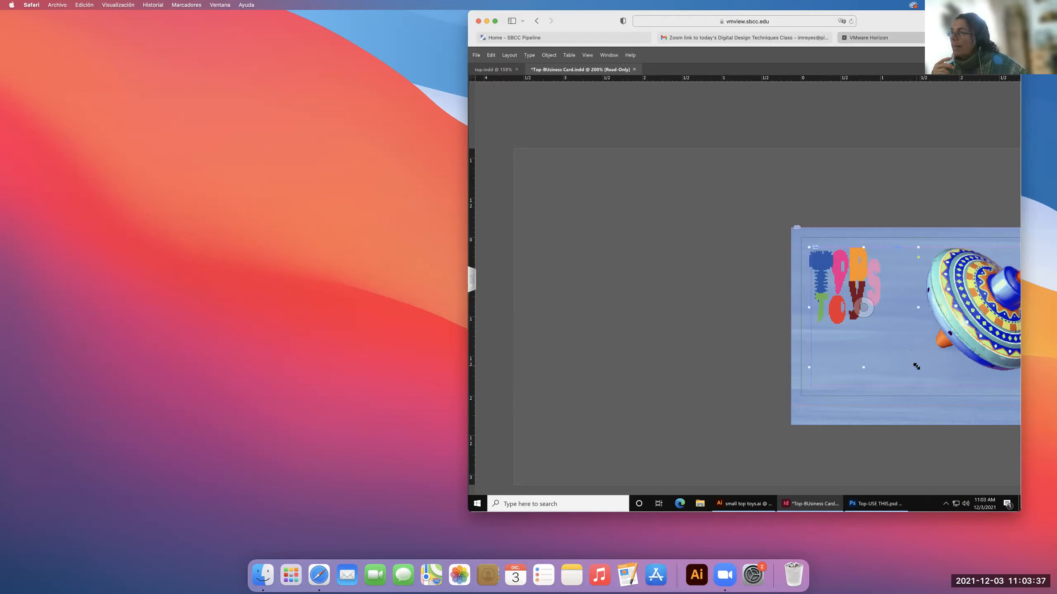
pyautogui.hotkey('ctrl', 'alt', 'c')
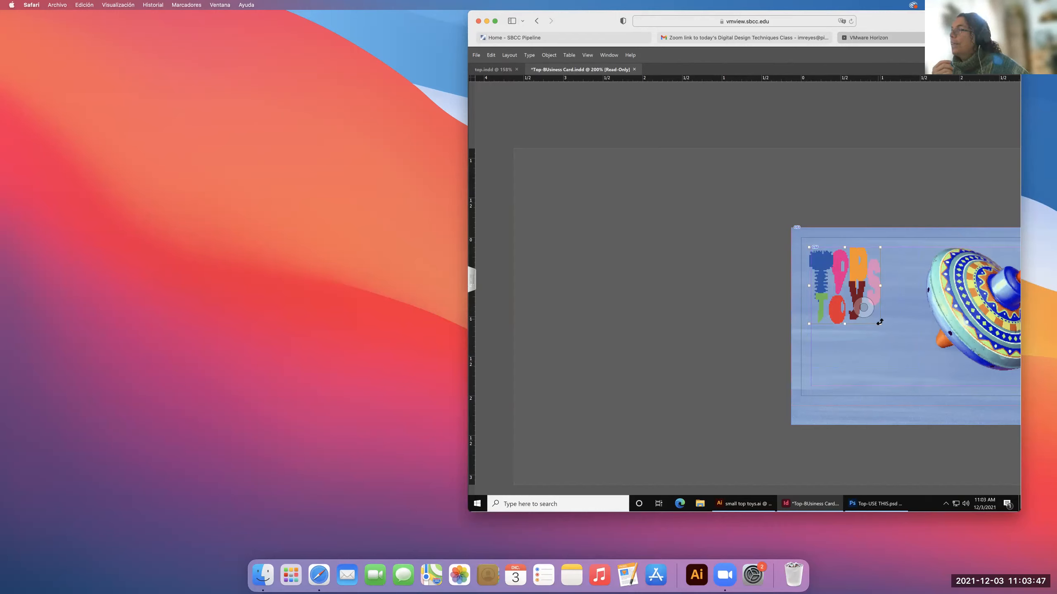
# Scale the logo and its frame together from the centre, leaving it slightly larger than its original size.
pyautogui.moveTo(880, 323); pyautogui.dragTo(897, 358)
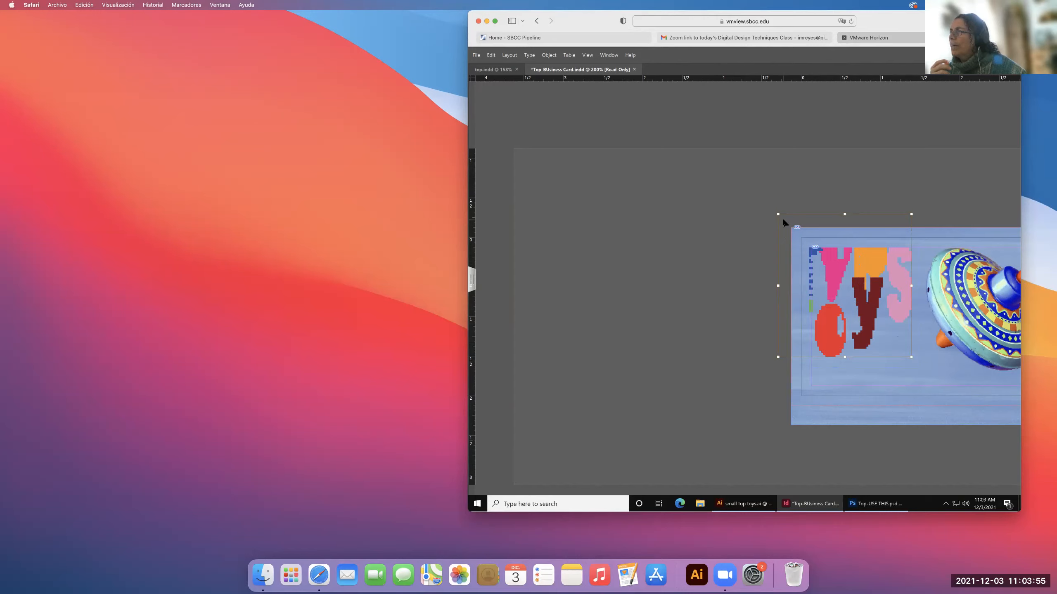
pyautogui.moveTo(778, 214); pyautogui.dragTo(812, 253)
pyautogui.moveTo(880, 323); pyautogui.dragTo(885, 329)
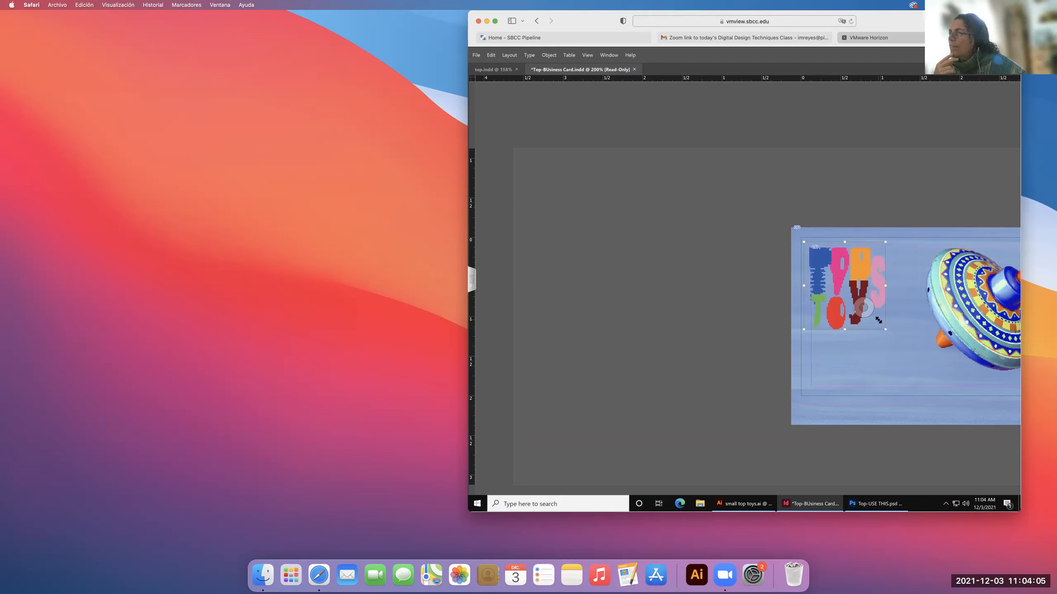
# Check the small top toys.ai artwork and its artboard in Illustrator, and return to the business card in InDesign.
pyautogui.click(756, 506)
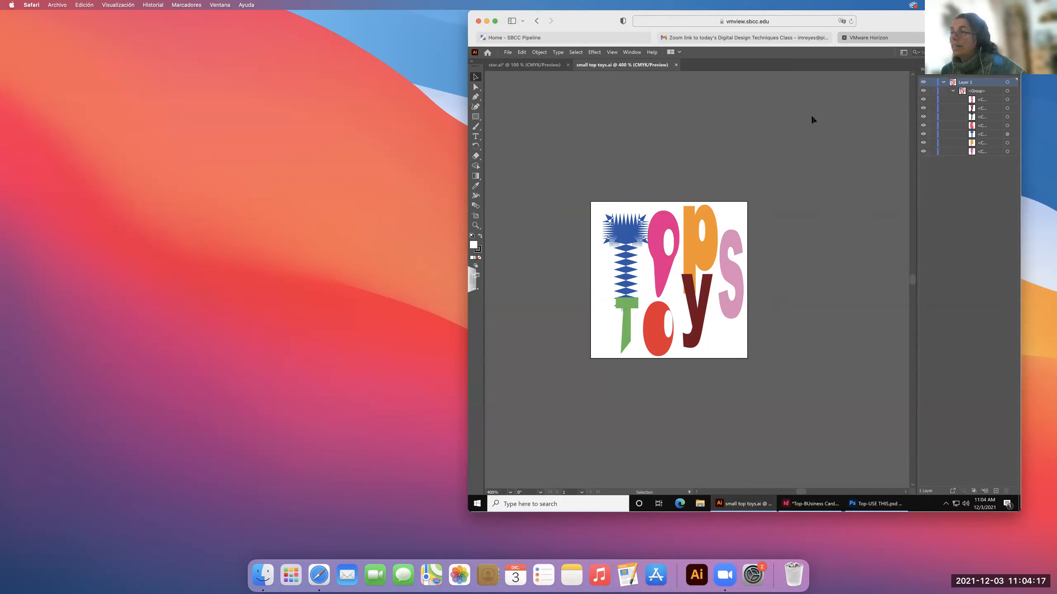
pyautogui.click(806, 504)
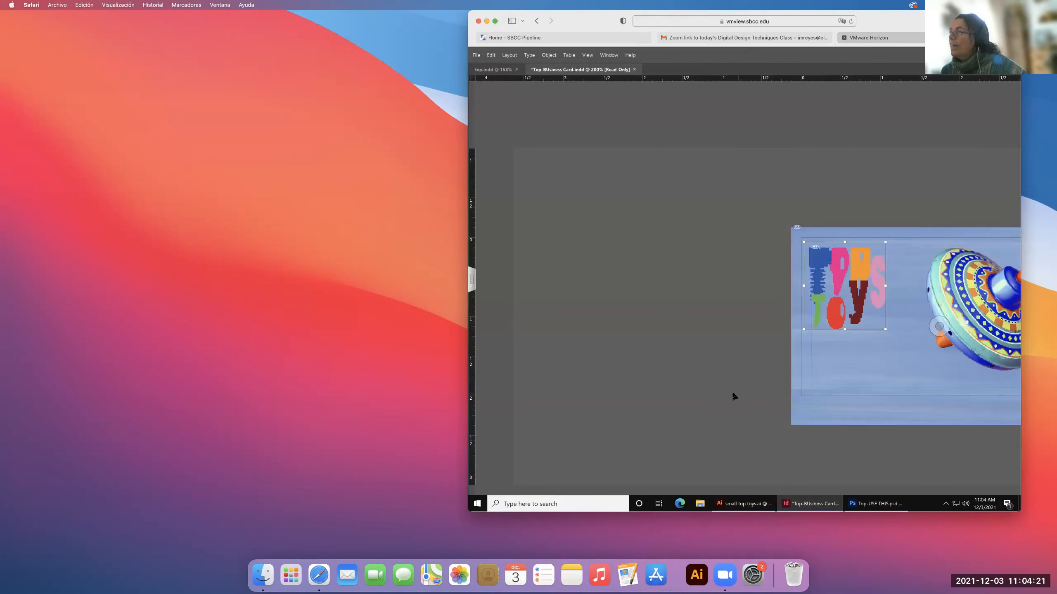
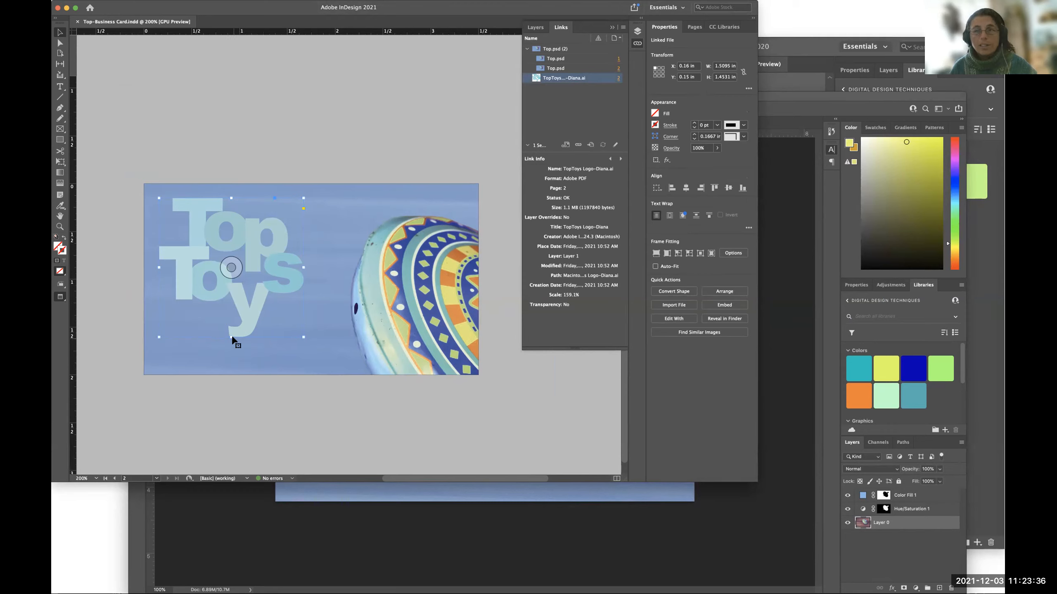
# Deselect the logo, switch from preview to the normal view, and collapse the Links list.
pyautogui.click(213, 143)
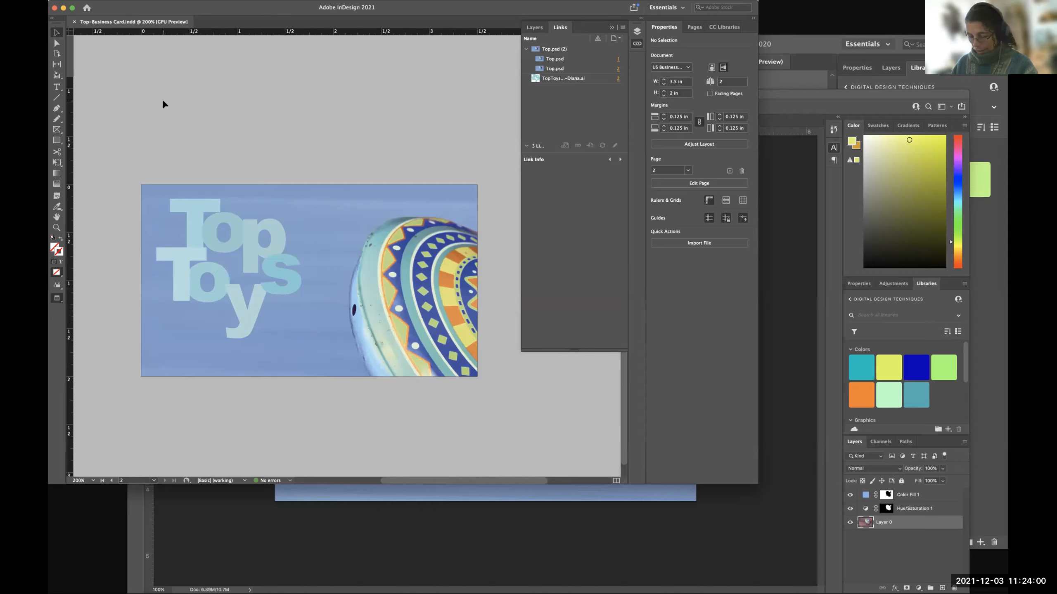
pyautogui.press('w')
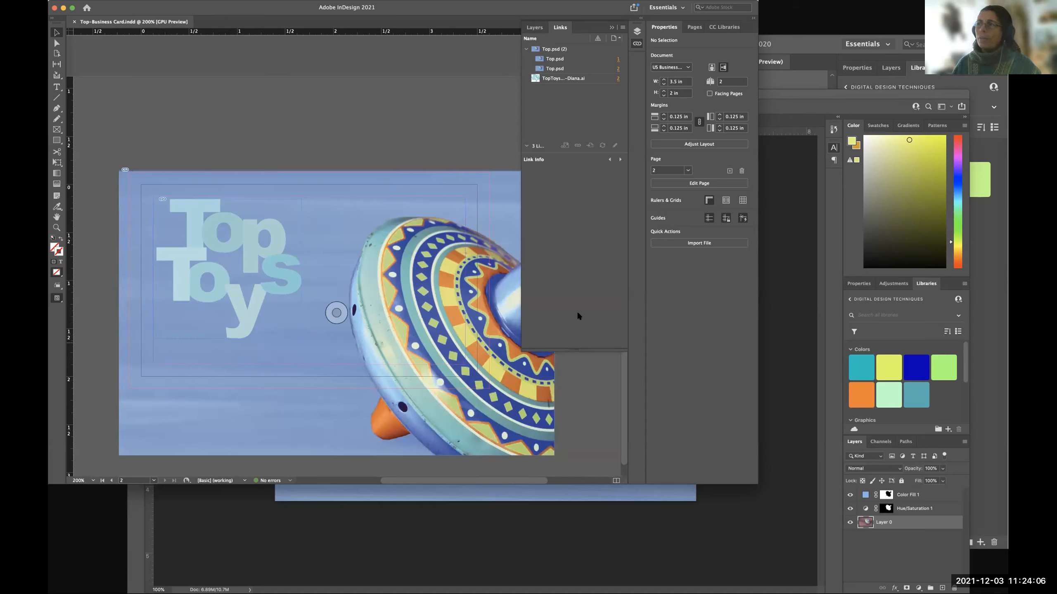
pyautogui.click(611, 28)
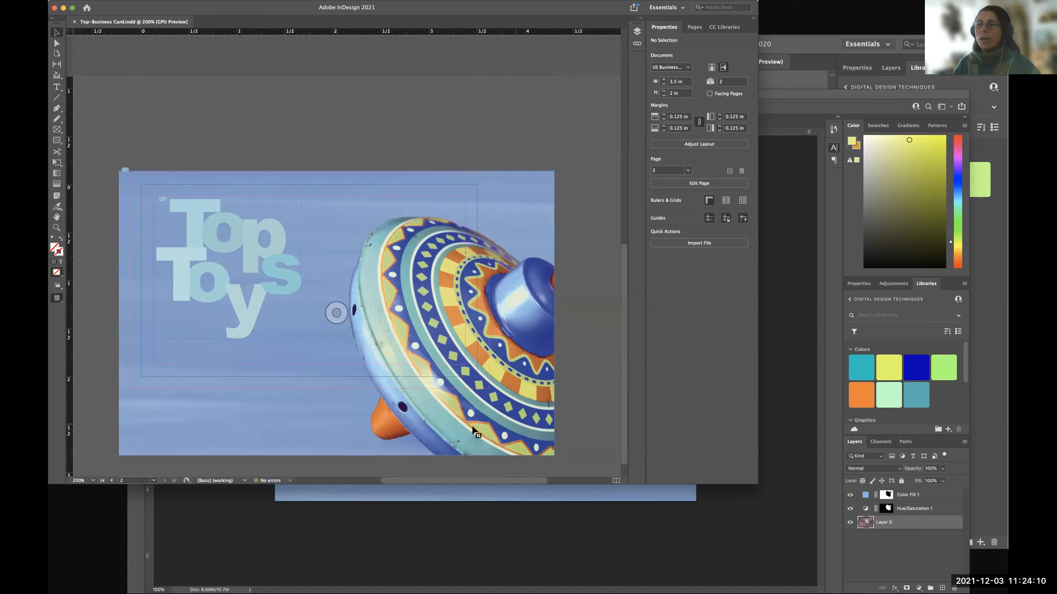
# Crop the spinning-top photo's frame to the card's bleed lines, from X -0.125, Y -0.125 in to a 3.75 by 2.25 in size.
pyautogui.click(514, 205)
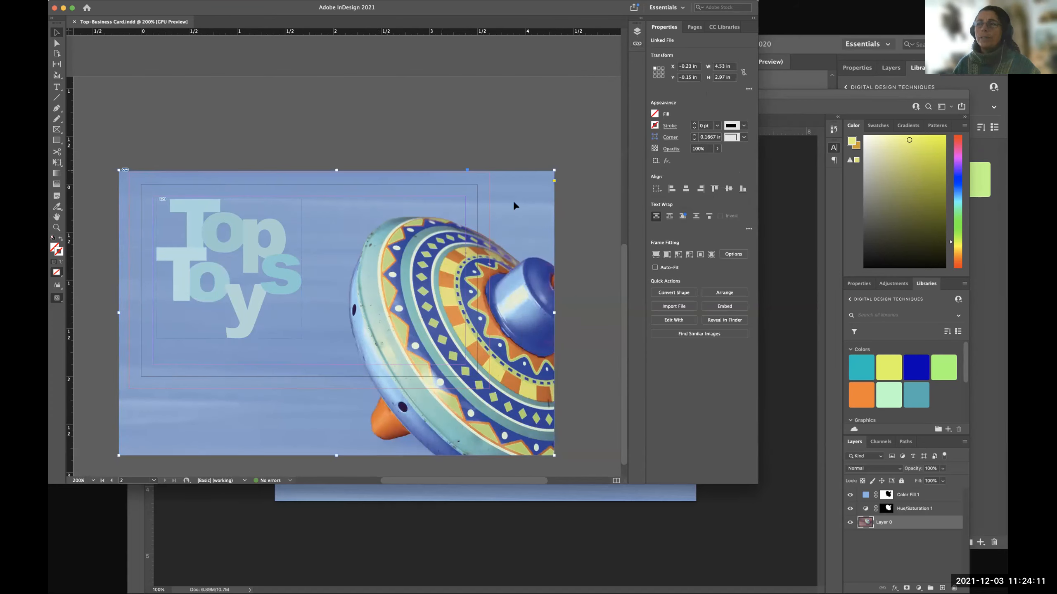
pyautogui.click(593, 319)
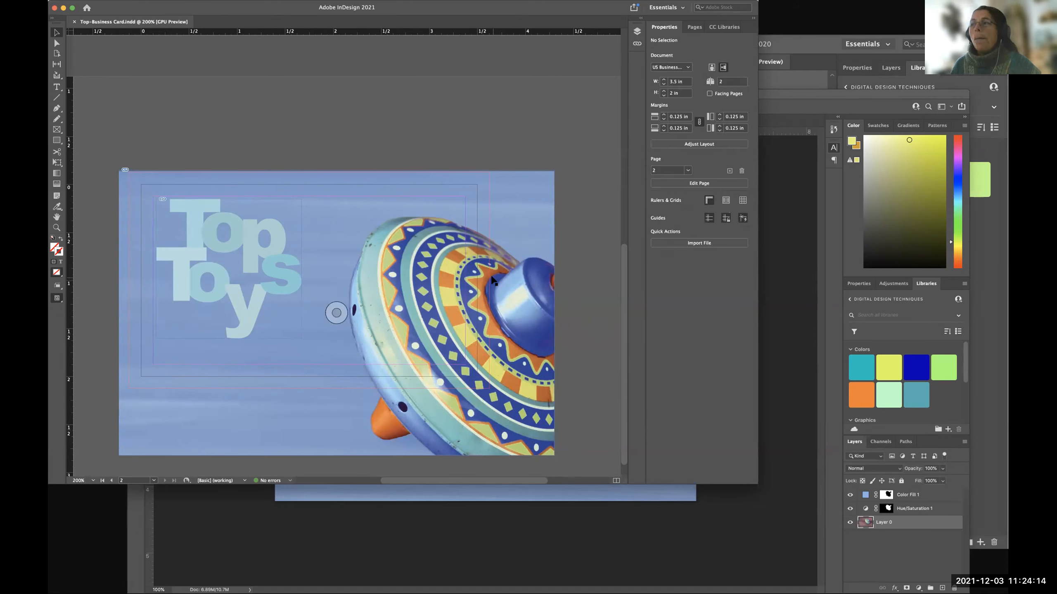
pyautogui.click(542, 447)
pyautogui.click(574, 449)
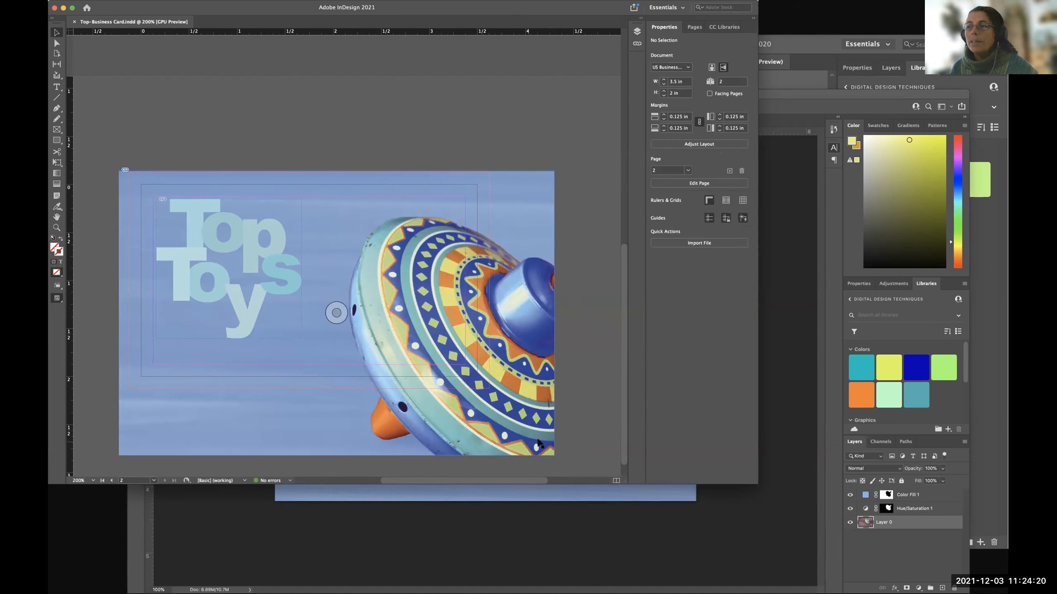
pyautogui.click(515, 419)
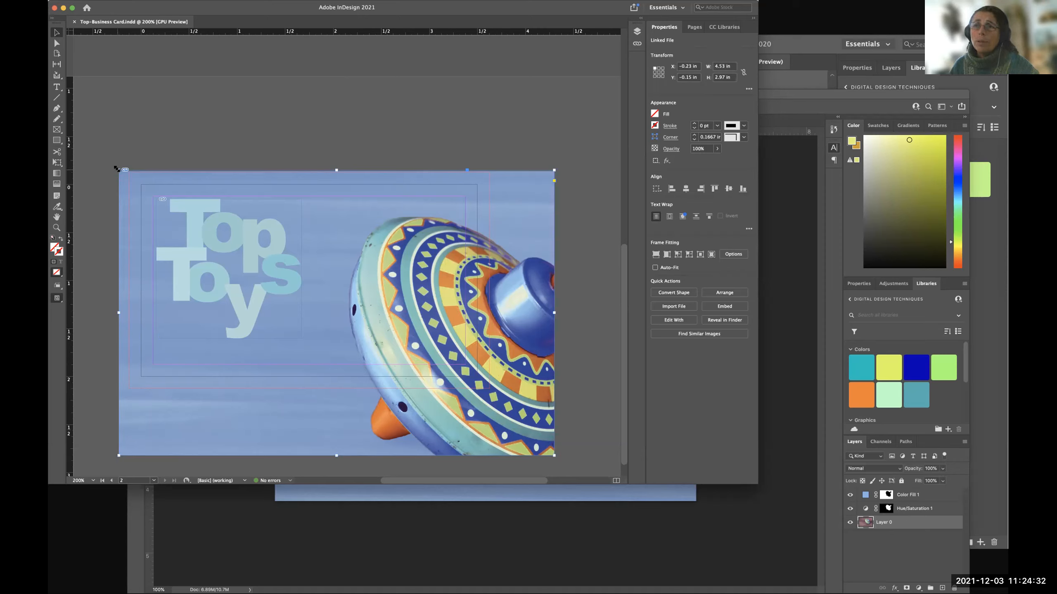
pyautogui.moveTo(116, 169); pyautogui.dragTo(127, 171)
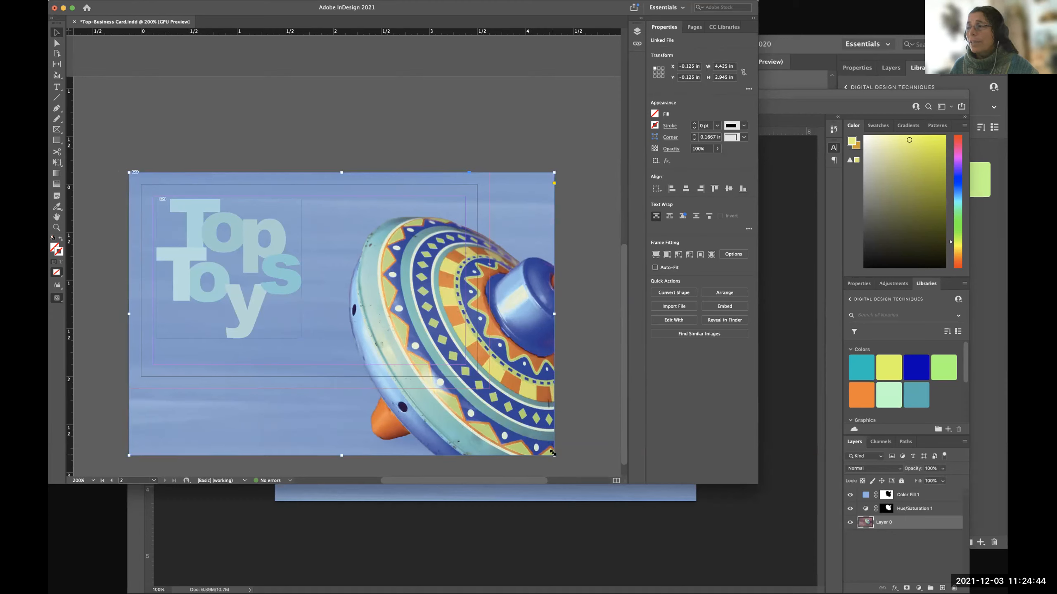
pyautogui.moveTo(552, 453); pyautogui.dragTo(491, 389)
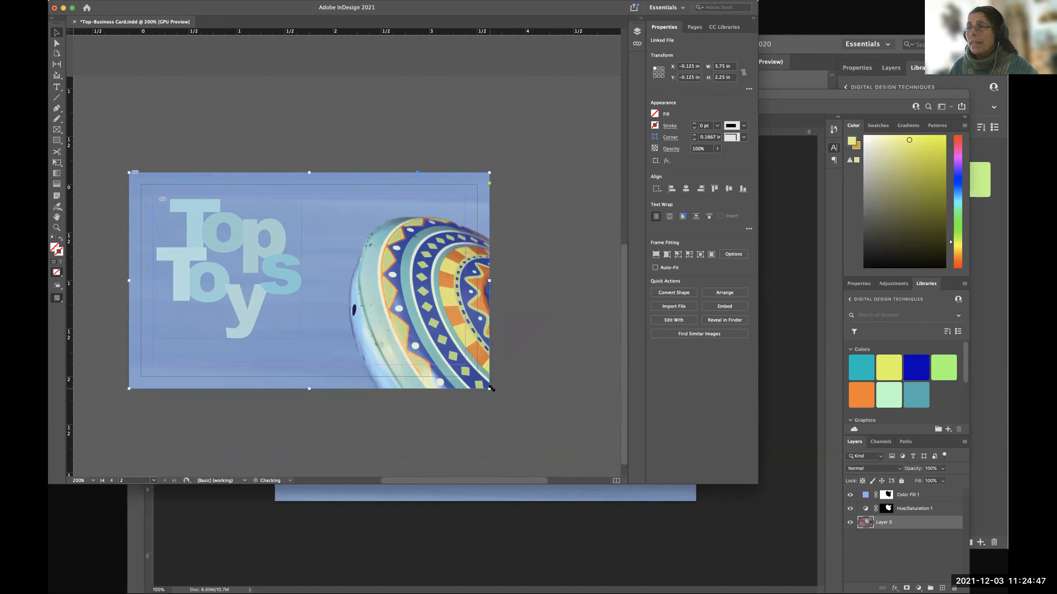
pyautogui.click(543, 387)
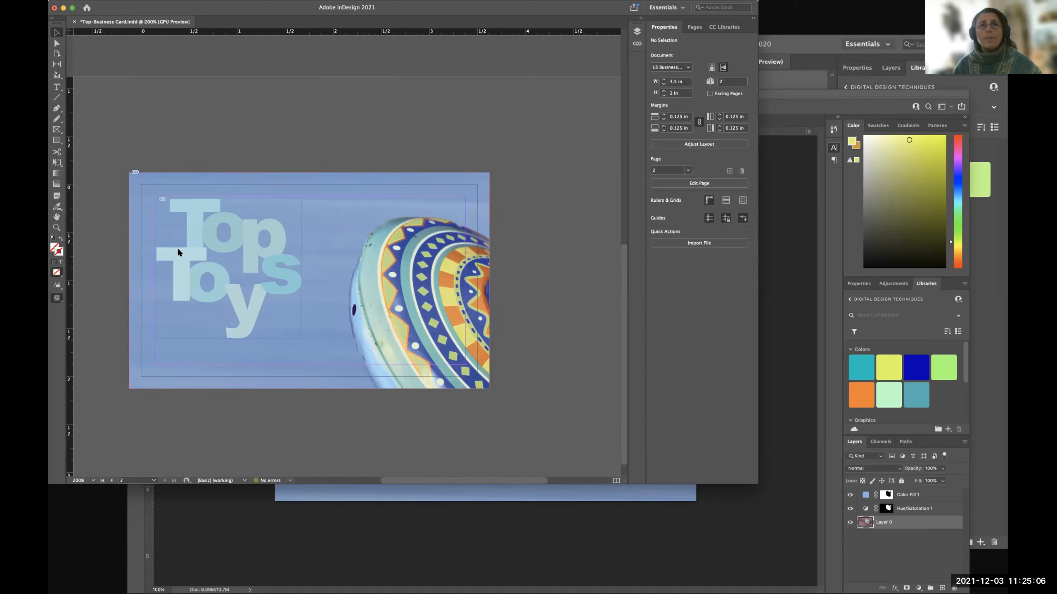
pyautogui.press('super+Tab')
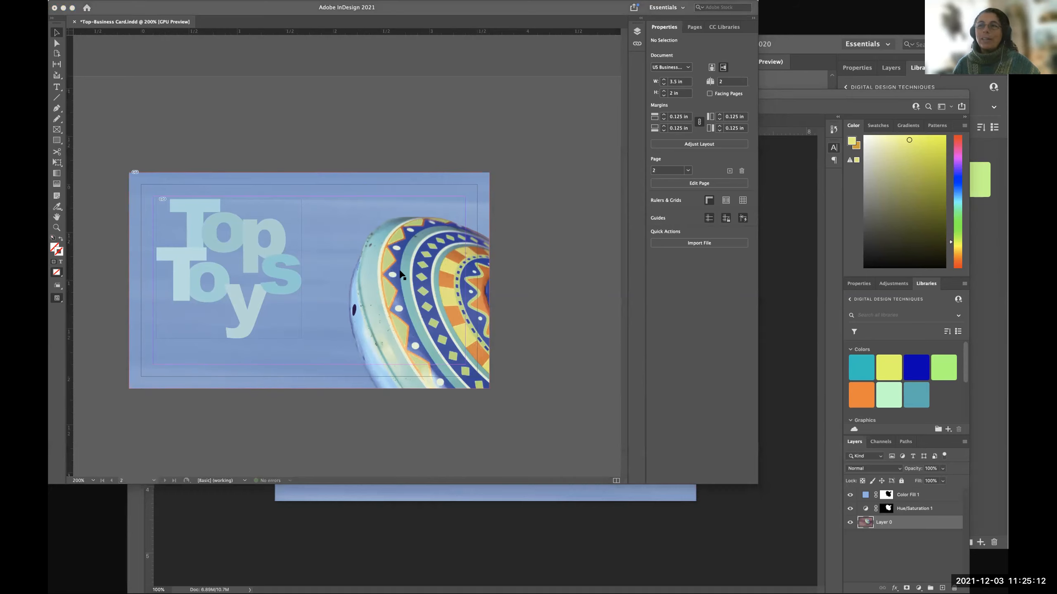
pyautogui.press('super+Tab')
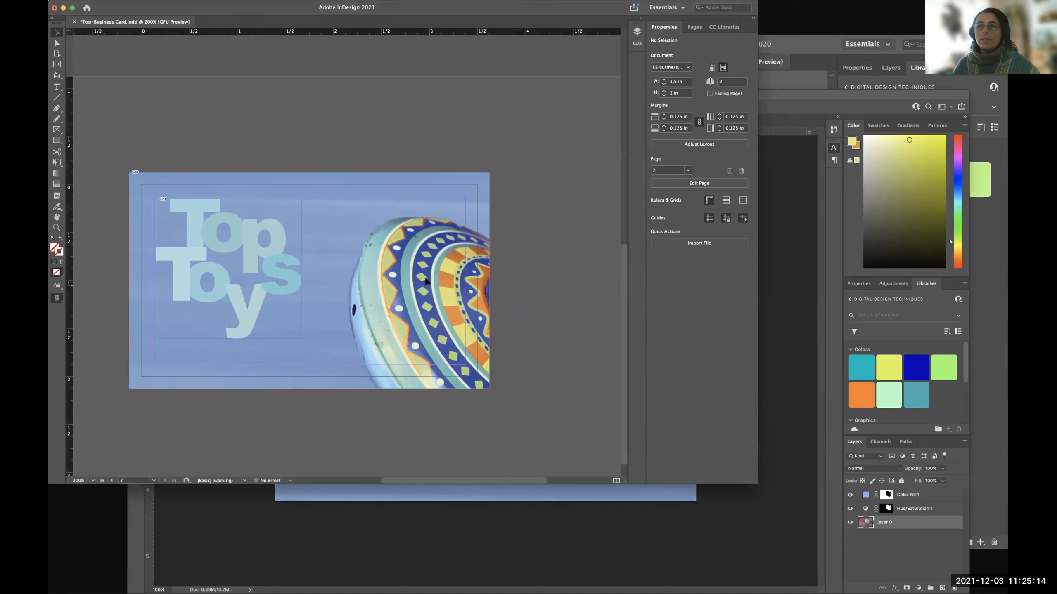
pyautogui.click(225, 265)
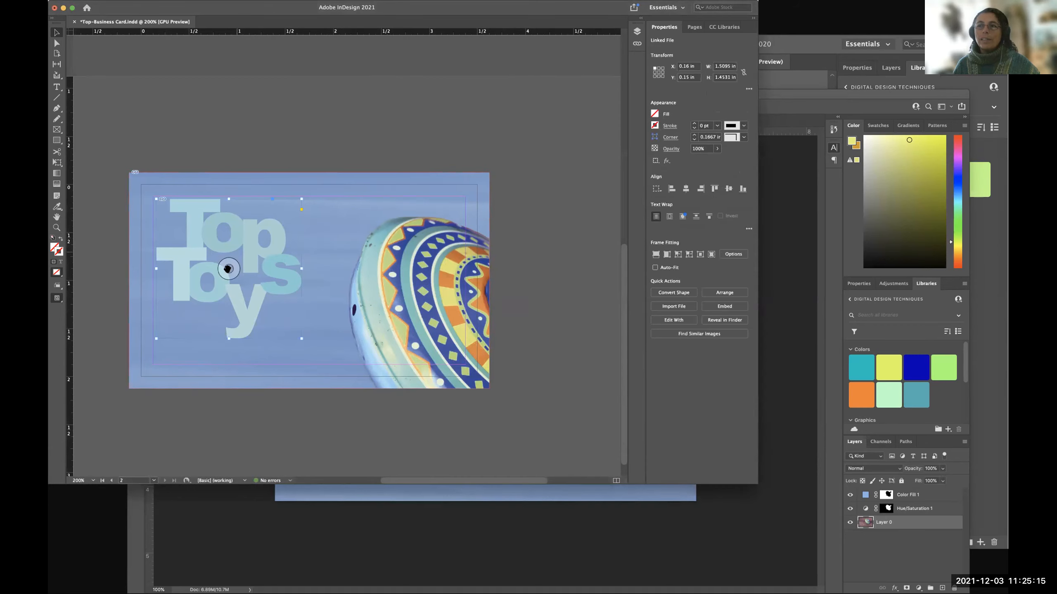
pyautogui.click(548, 261)
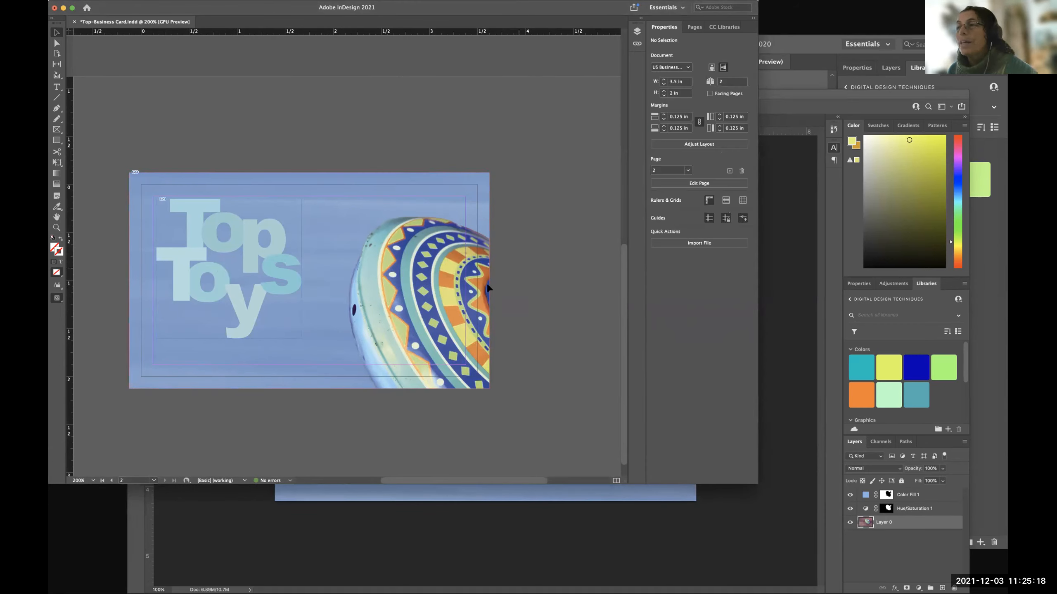
# Try to shift the spinning-top photo inside its frame with the content grabber, and undo the move.
pyautogui.click(390, 296)
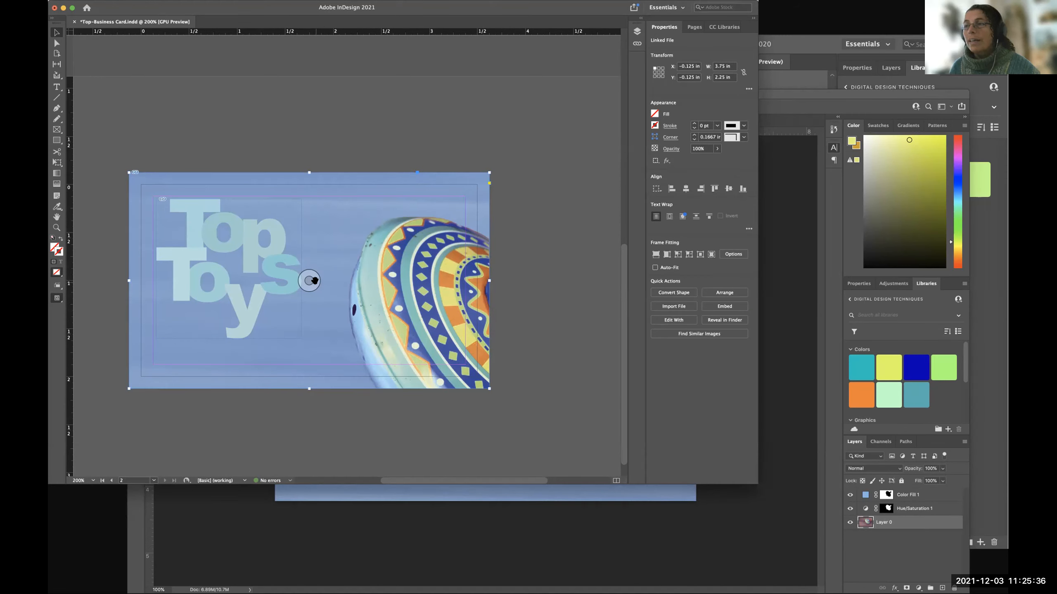
pyautogui.moveTo(313, 280); pyautogui.dragTo(395, 351)
pyautogui.press('super+z')
pyautogui.press('super+z')
# On page 1, shift the spinning-top image upward inside its frame with the content grabber.
pyautogui.scroll(10, 522, 154)
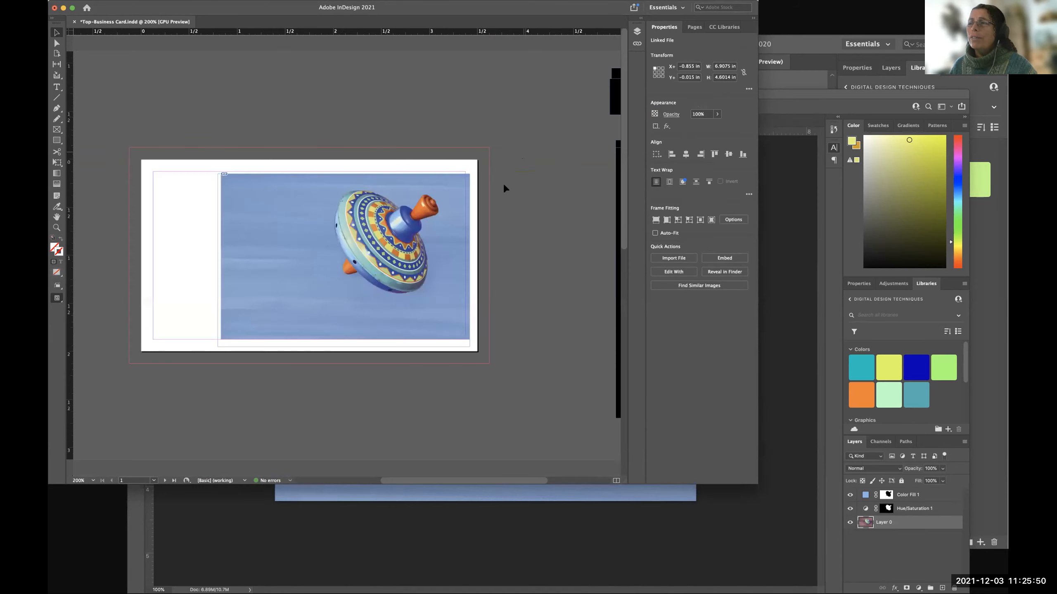
pyautogui.click(351, 258)
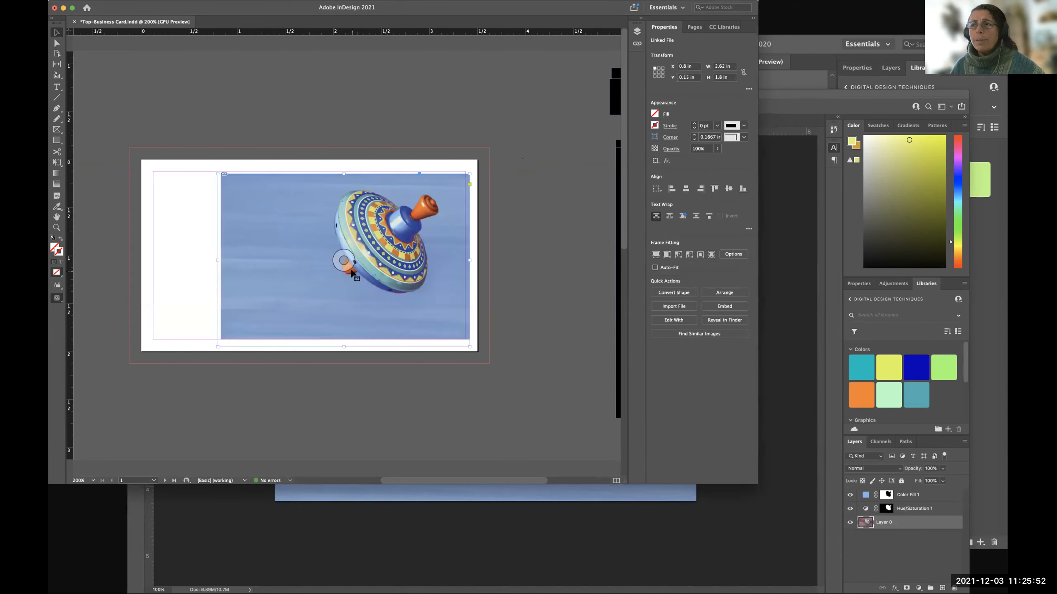
pyautogui.moveTo(345, 260); pyautogui.dragTo(332, 228)
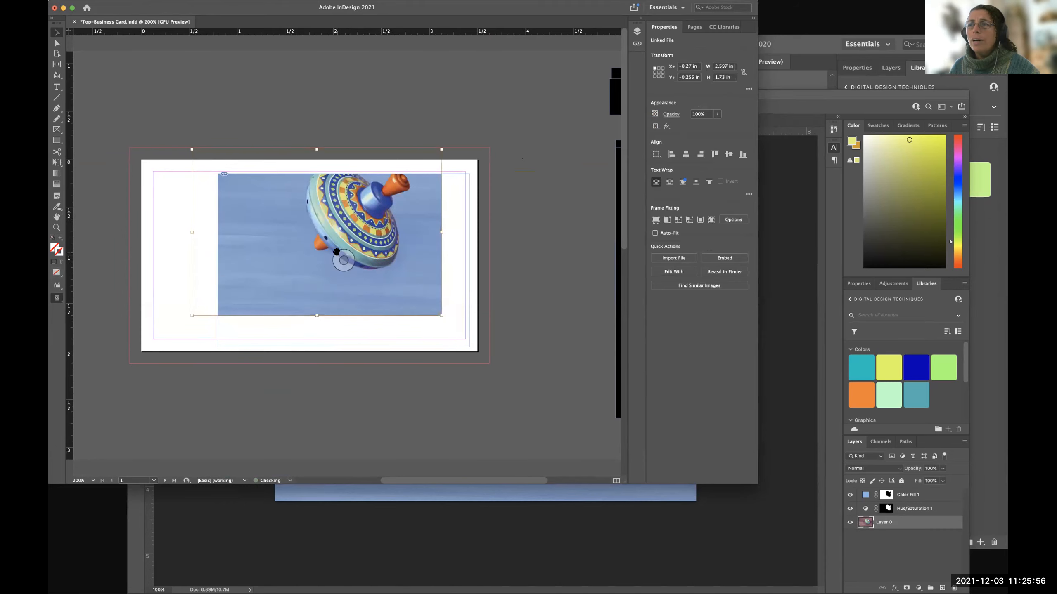
pyautogui.moveTo(351, 265); pyautogui.dragTo(345, 229)
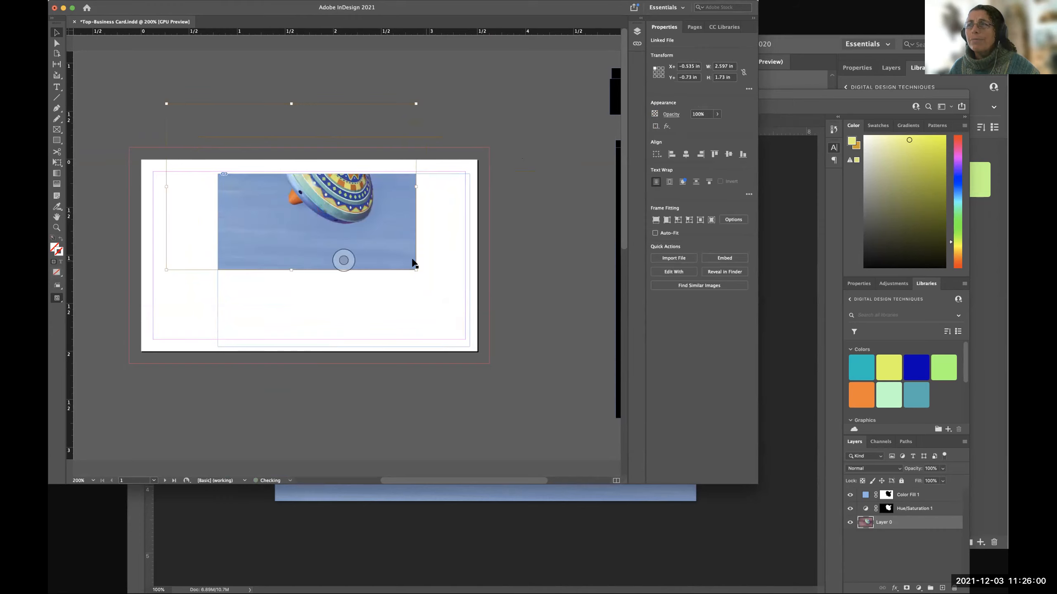
pyautogui.click(227, 293)
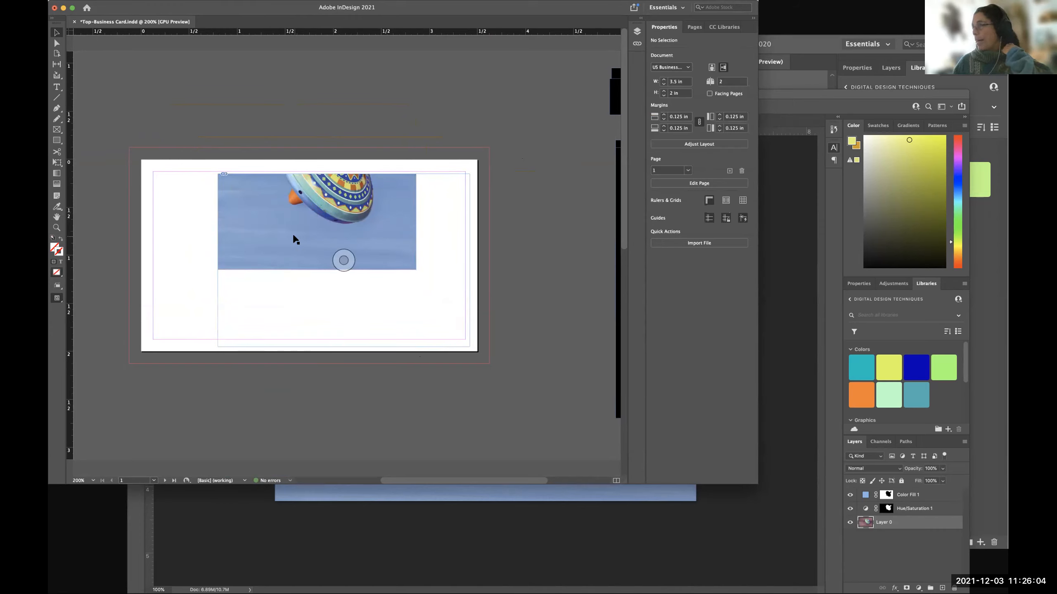
pyautogui.moveTo(336, 251); pyautogui.dragTo(343, 228)
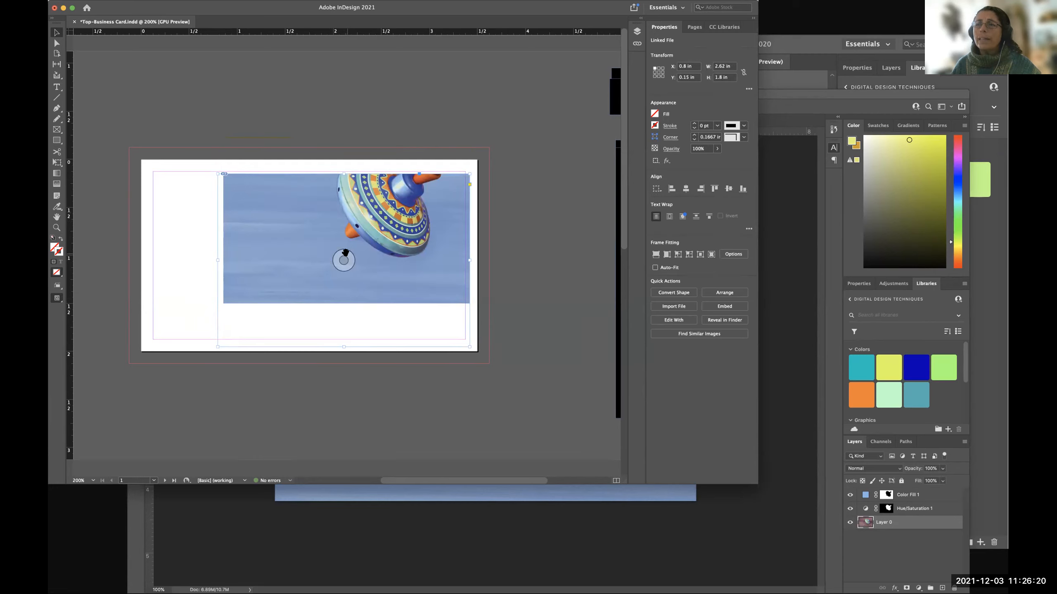
# Move the page 1 picture's frame to X 0.775, Y 0.265 in, and slide the image sideways within it to reach the frame's left edge.
pyautogui.moveTo(345, 253); pyautogui.dragTo(328, 270)
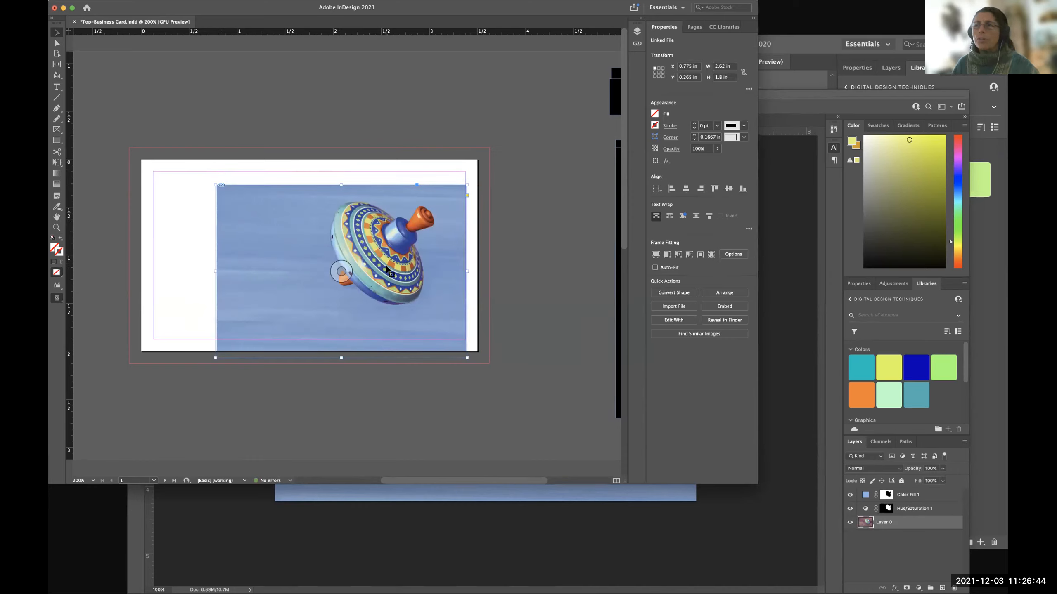
pyautogui.moveTo(346, 271); pyautogui.dragTo(354, 271)
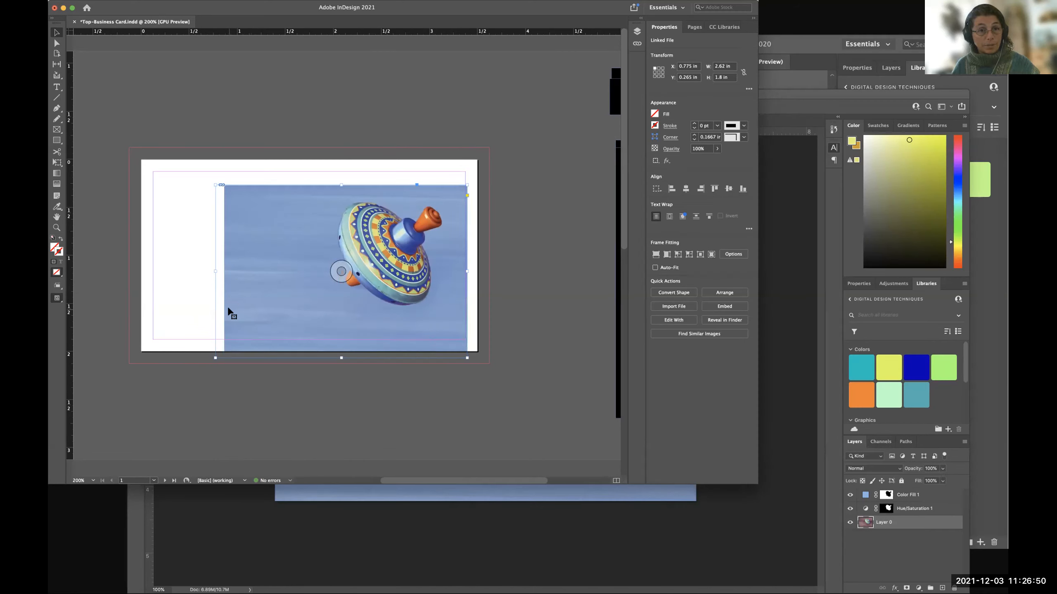
pyautogui.moveTo(344, 273); pyautogui.dragTo(346, 275)
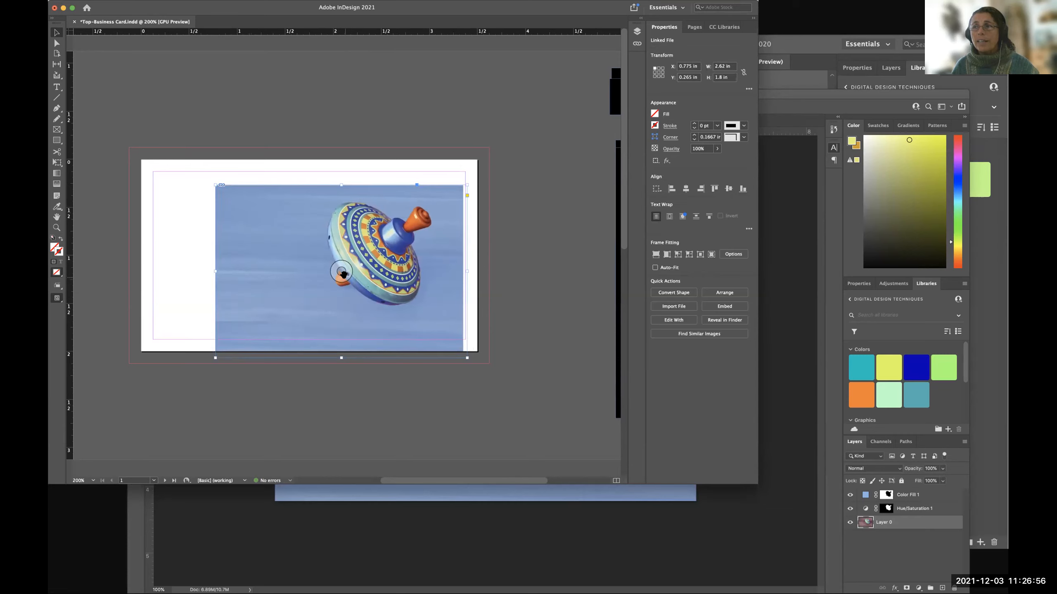
# Check the Top Toys logo's placement against the margins on page 2, comparing the normal and preview views.
pyautogui.scroll(-10, 564, 256)
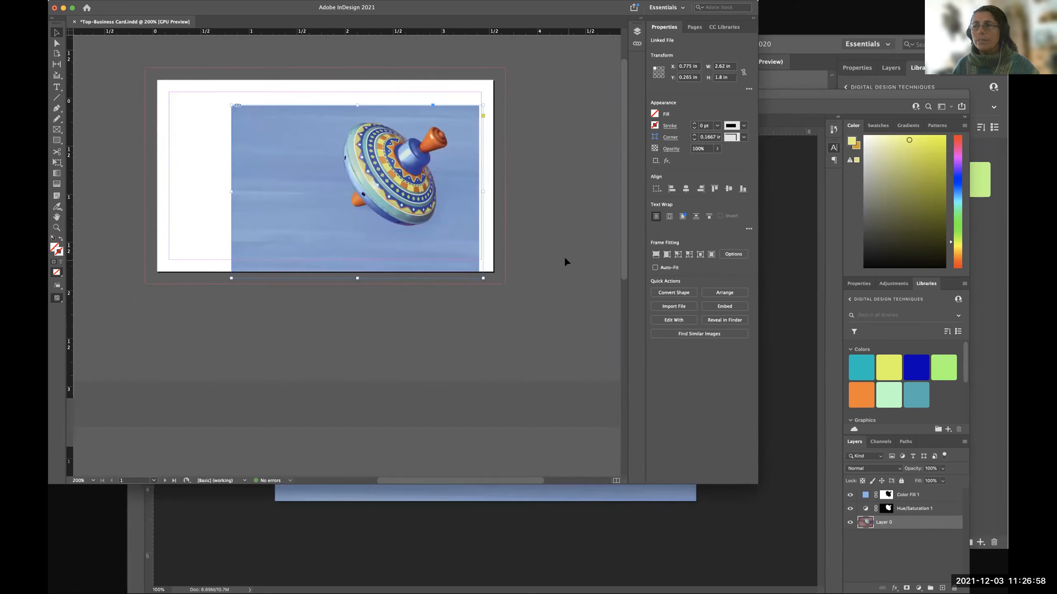
pyautogui.scroll(-4, 562, 256)
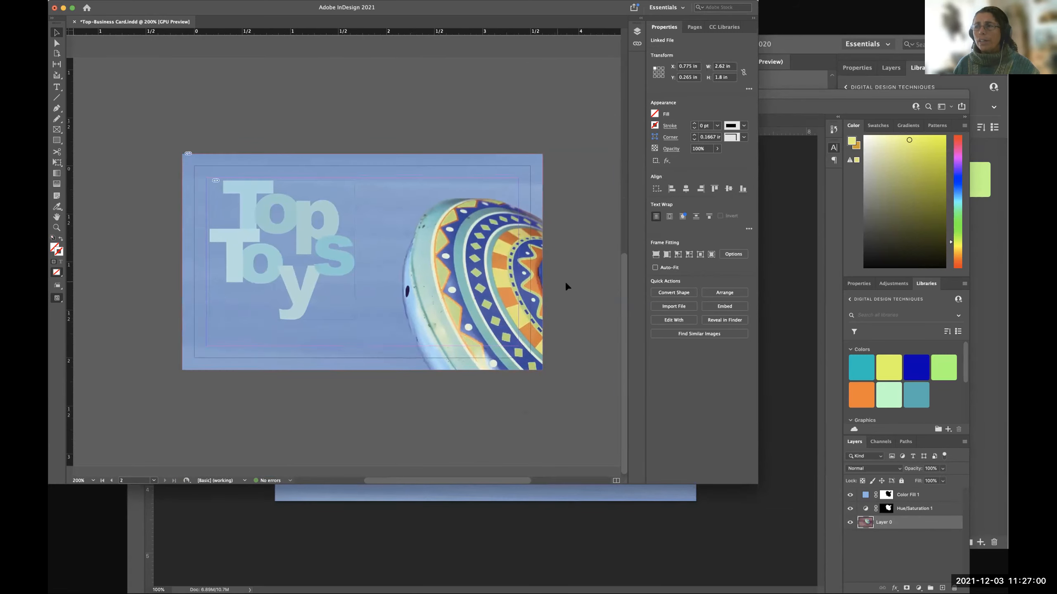
pyautogui.click(362, 261)
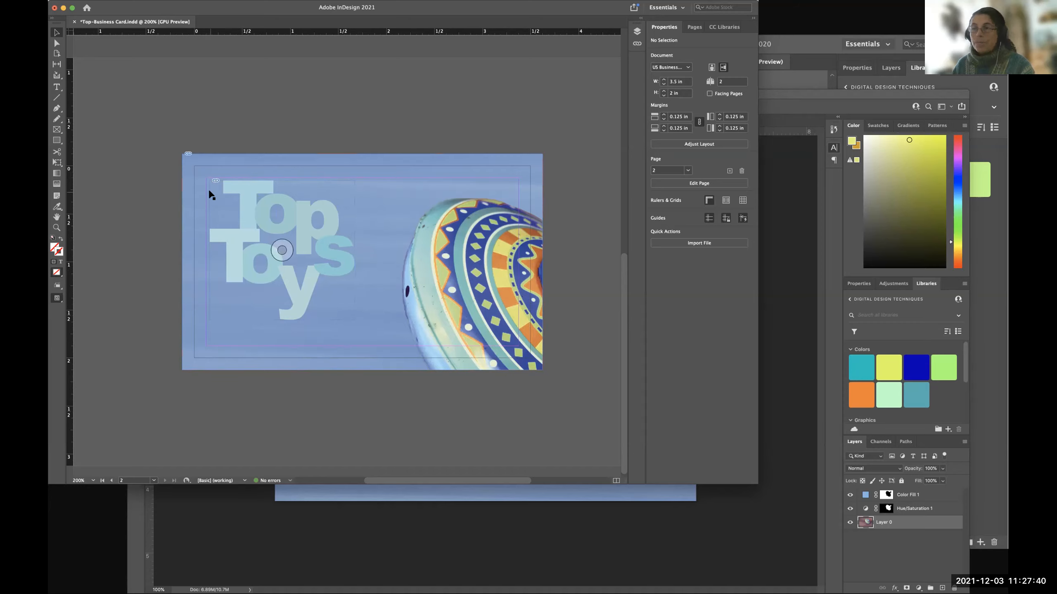
pyautogui.press('w')
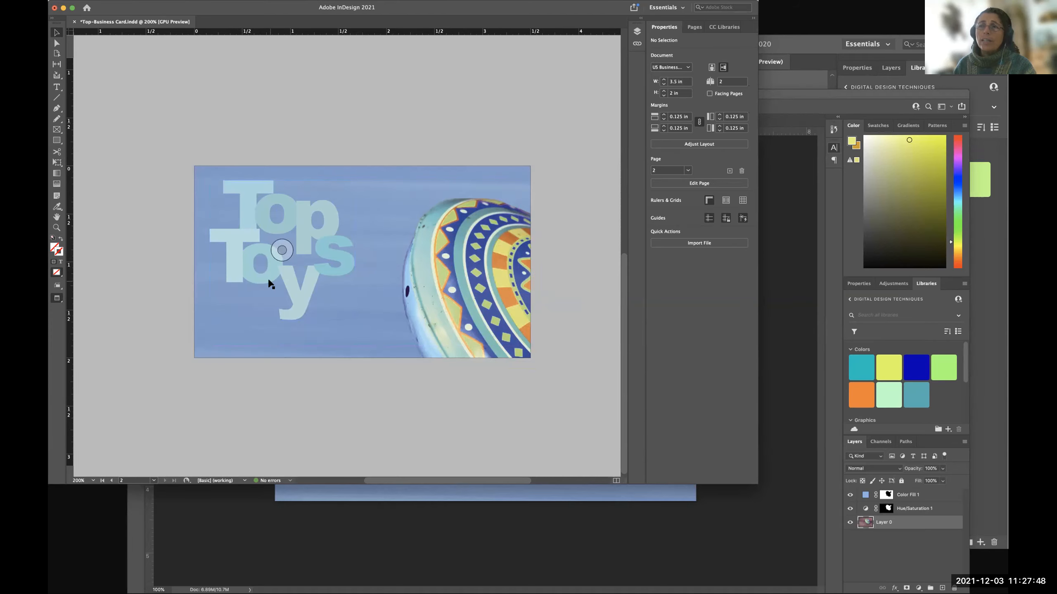
pyautogui.press('w')
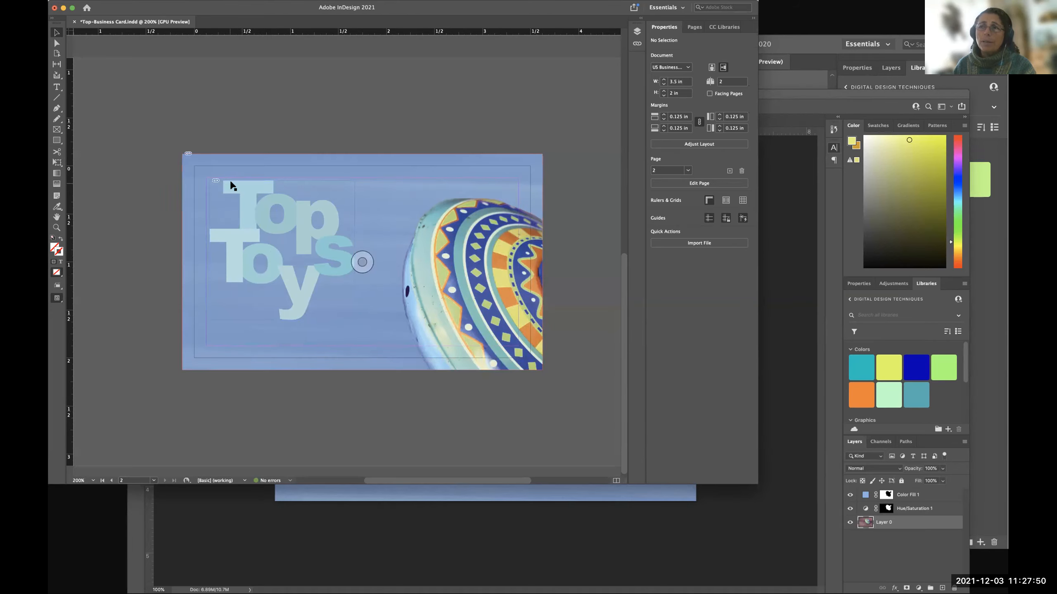
pyautogui.click(232, 187)
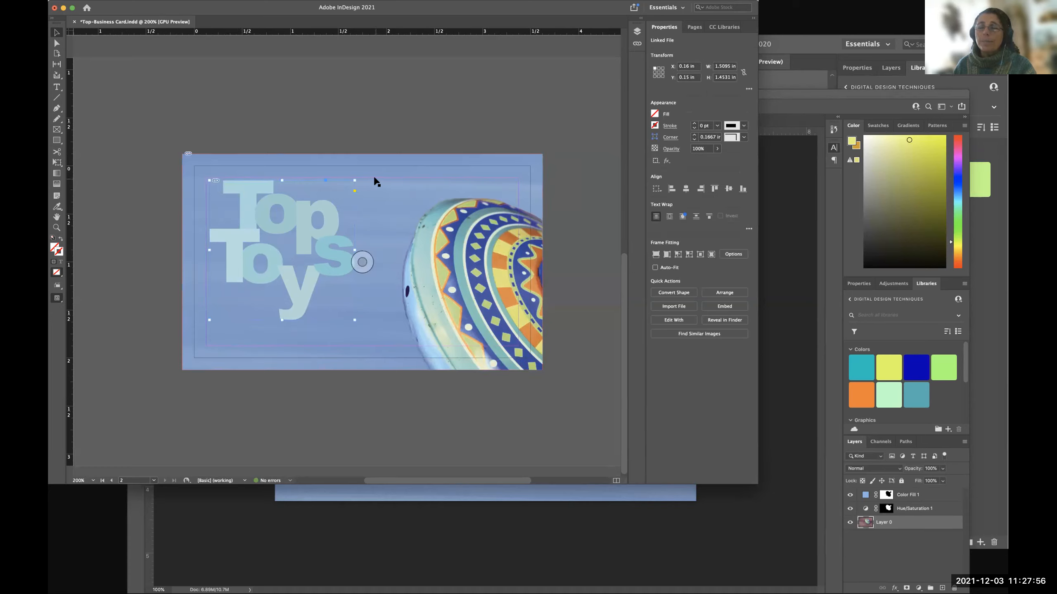
pyautogui.press('w')
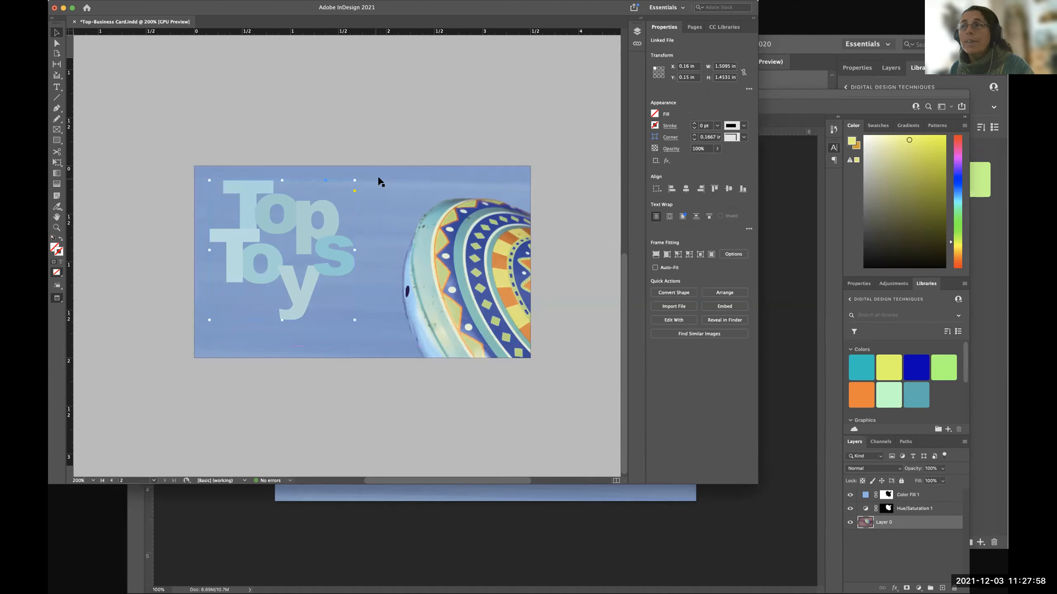
pyautogui.click(568, 221)
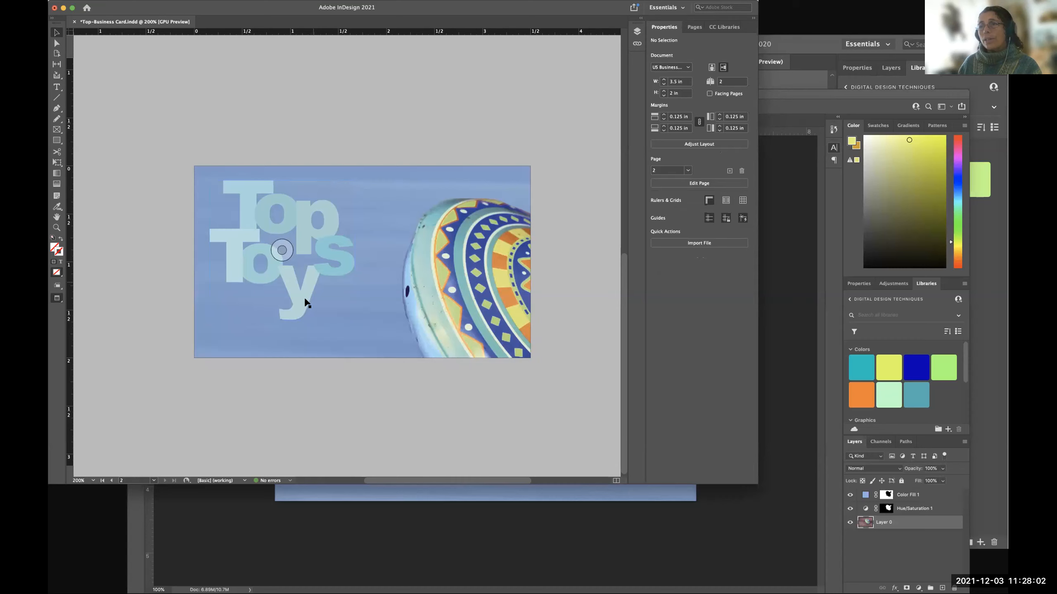
pyautogui.press('w')
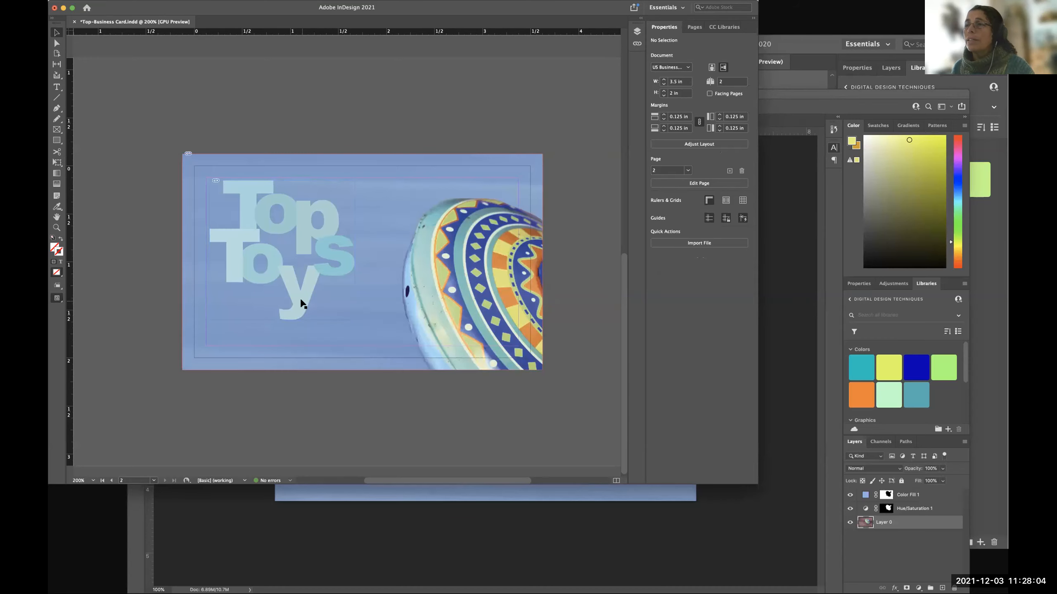
pyautogui.click(303, 305)
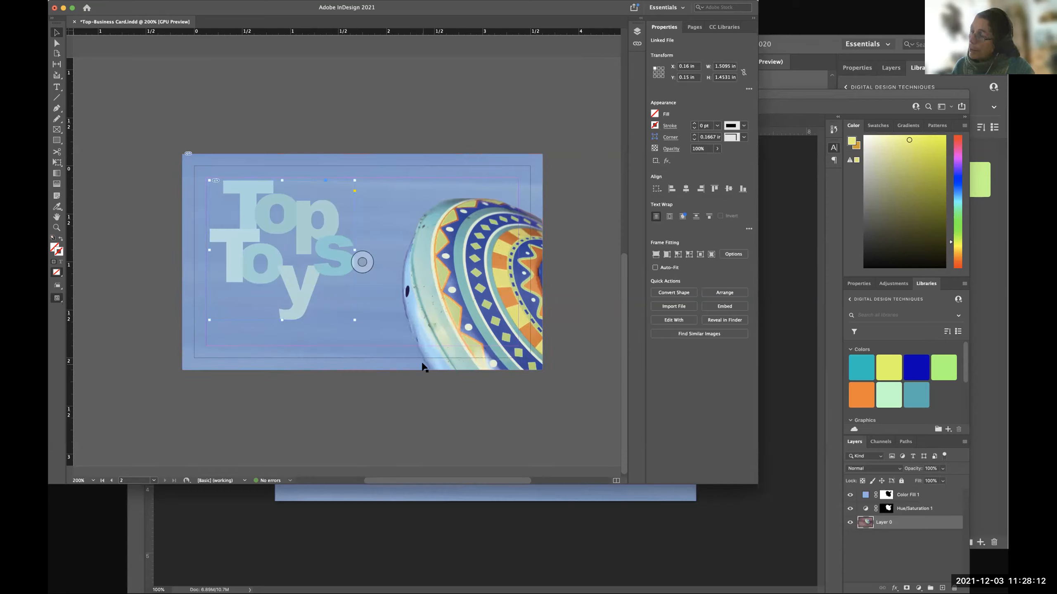
pyautogui.press('w')
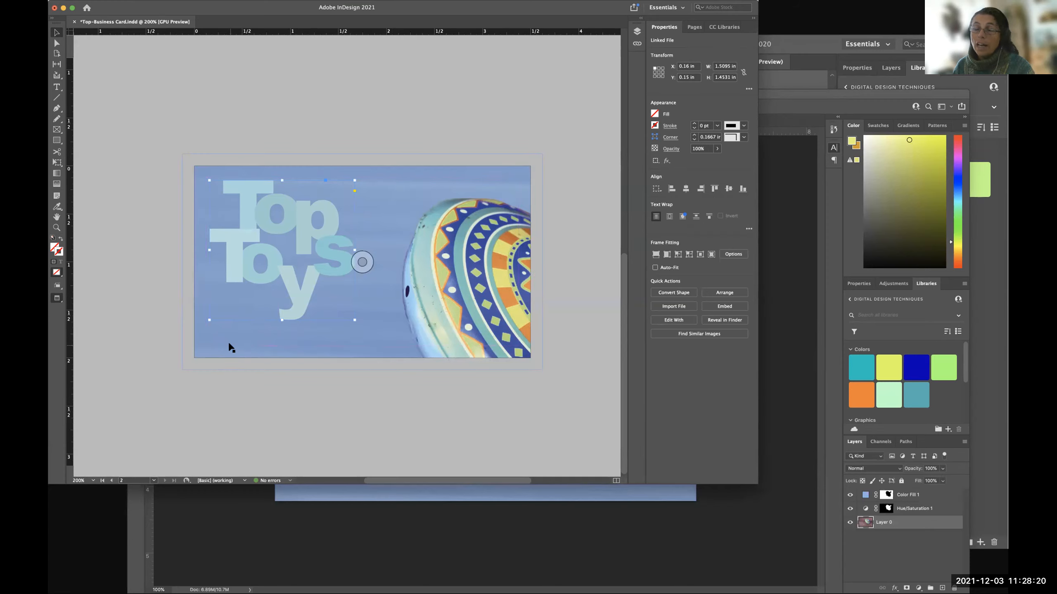
# Compare page 2's normal and preview views again to judge the trimmed card and free space below the logo, and clear the selection.
pyautogui.press('w')
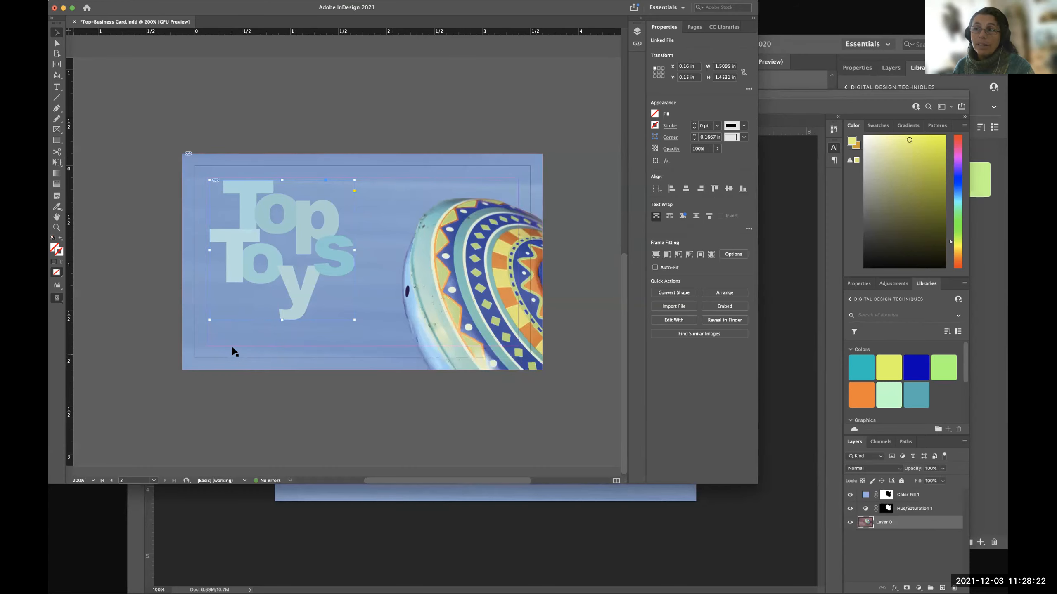
pyautogui.press('w')
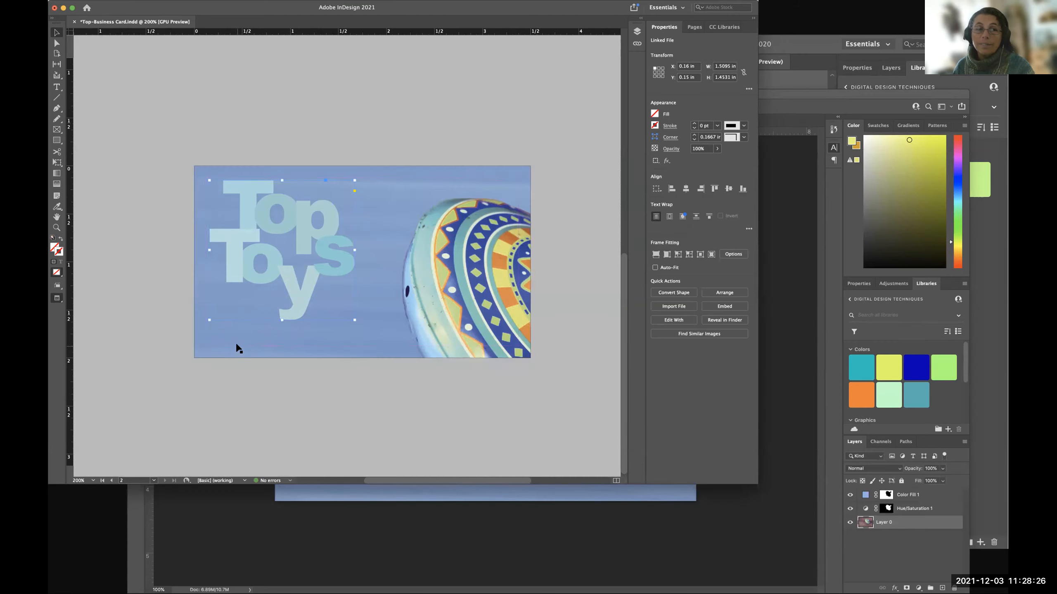
pyautogui.press('w')
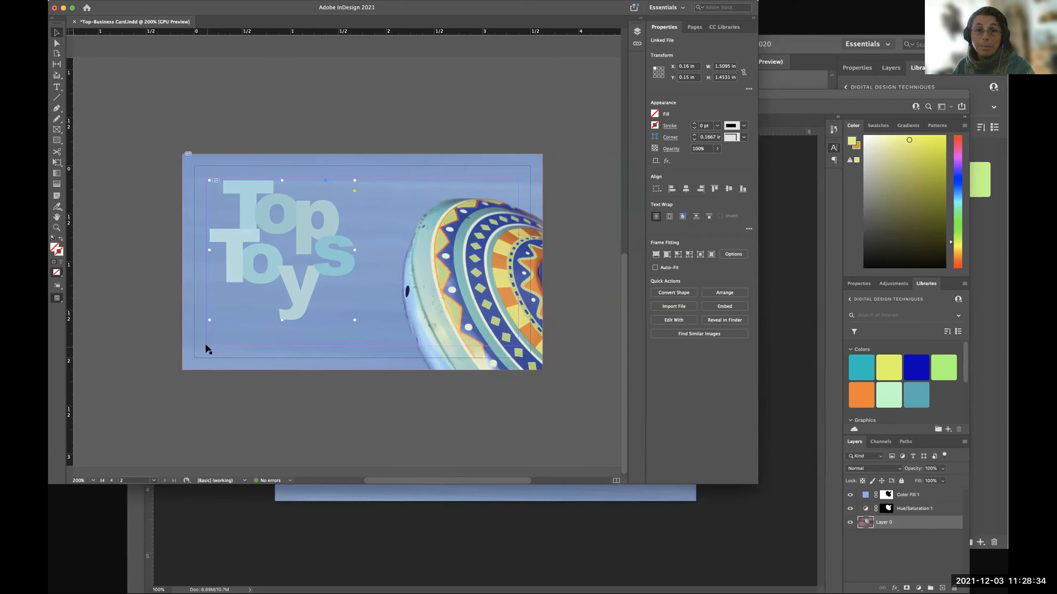
pyautogui.press('w')
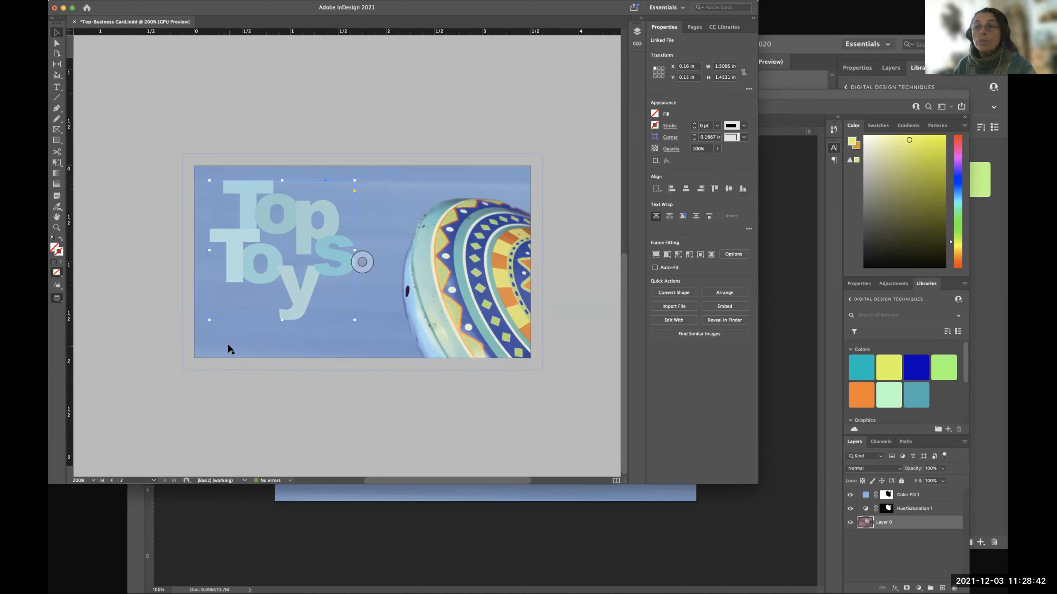
pyautogui.press('w')
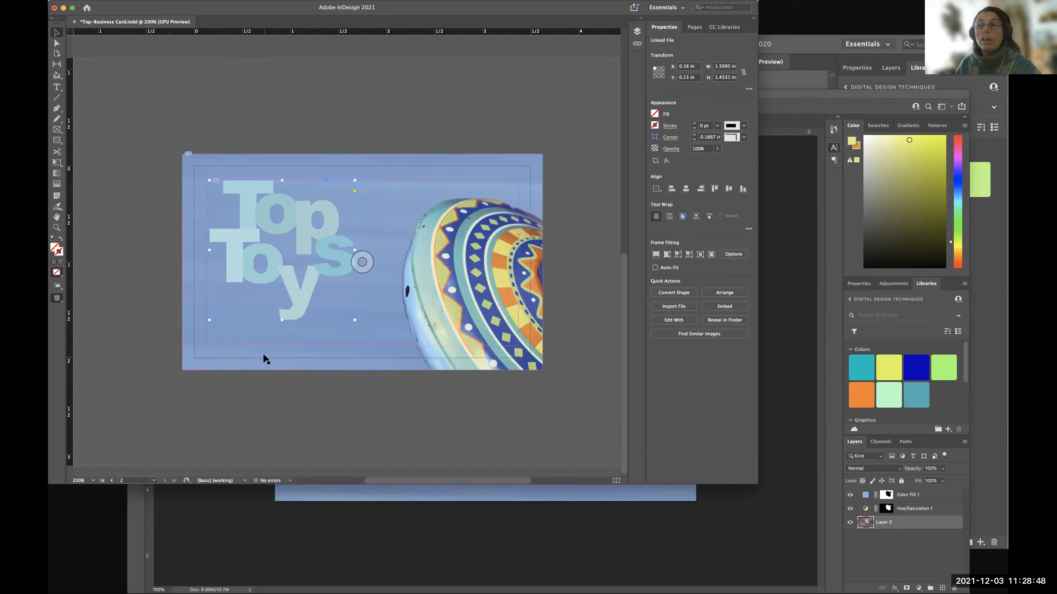
pyautogui.click(345, 383)
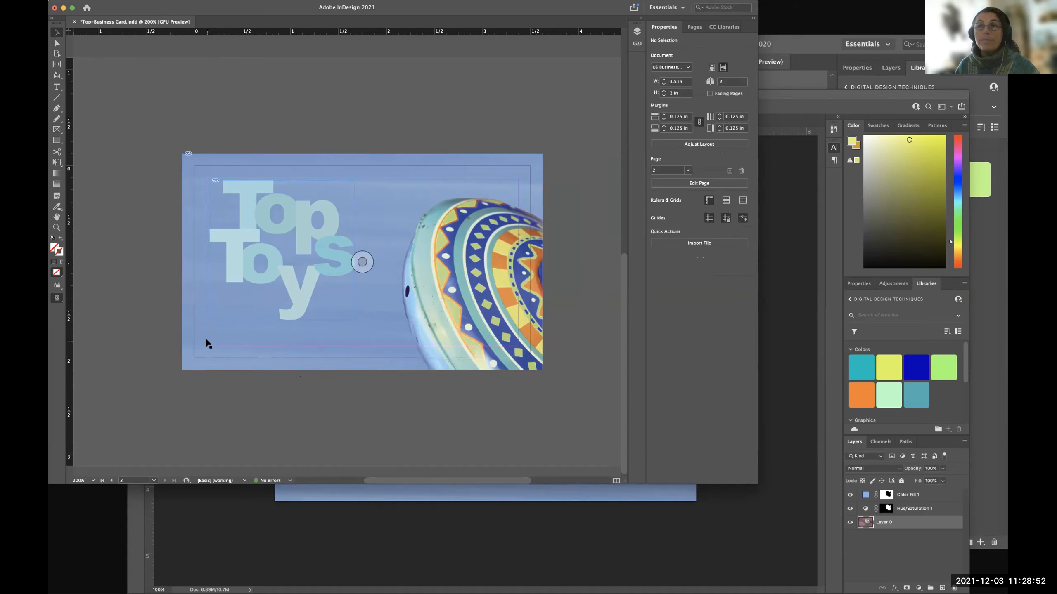
# Draw a text frame about 2.56 in wide and 0.165 in high below the logo, along the card's lower margin.
pyautogui.click(56, 86)
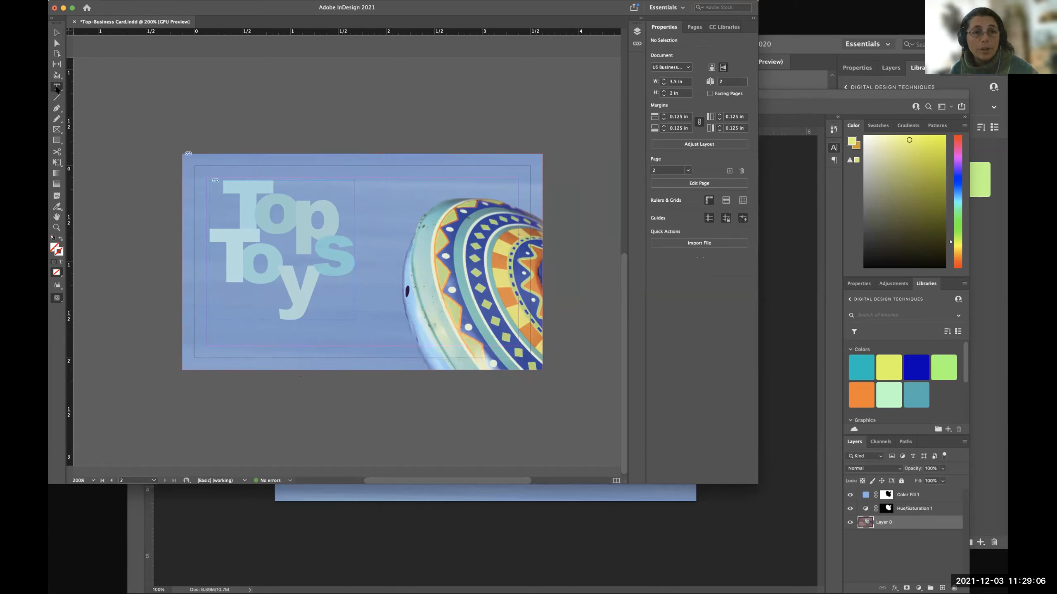
pyautogui.click(57, 88)
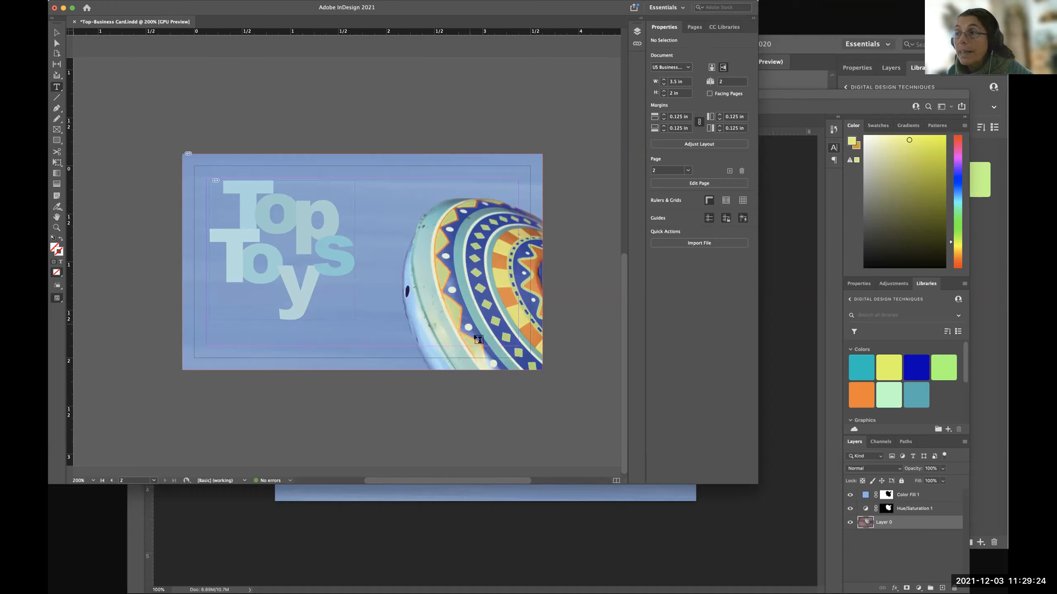
pyautogui.moveTo(210, 331); pyautogui.dragTo(409, 346)
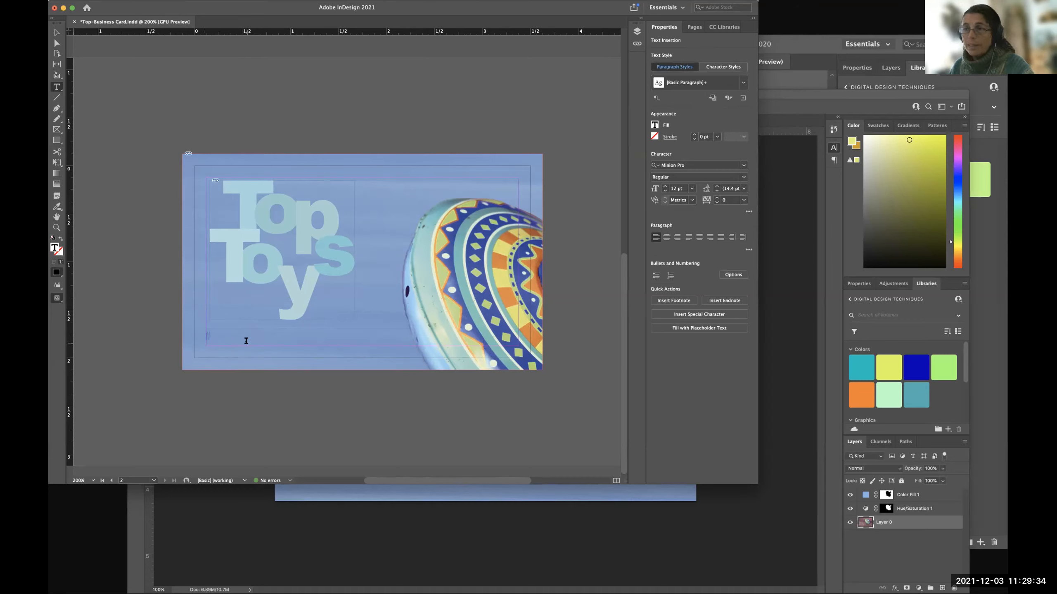
pyautogui.press('super+z')
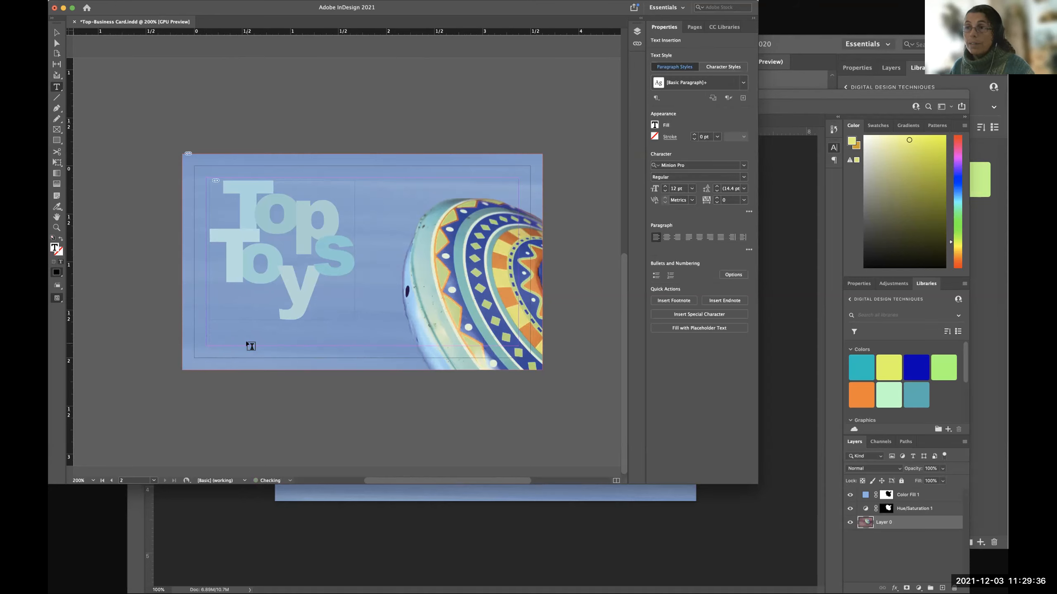
pyautogui.moveTo(212, 331); pyautogui.dragTo(517, 343)
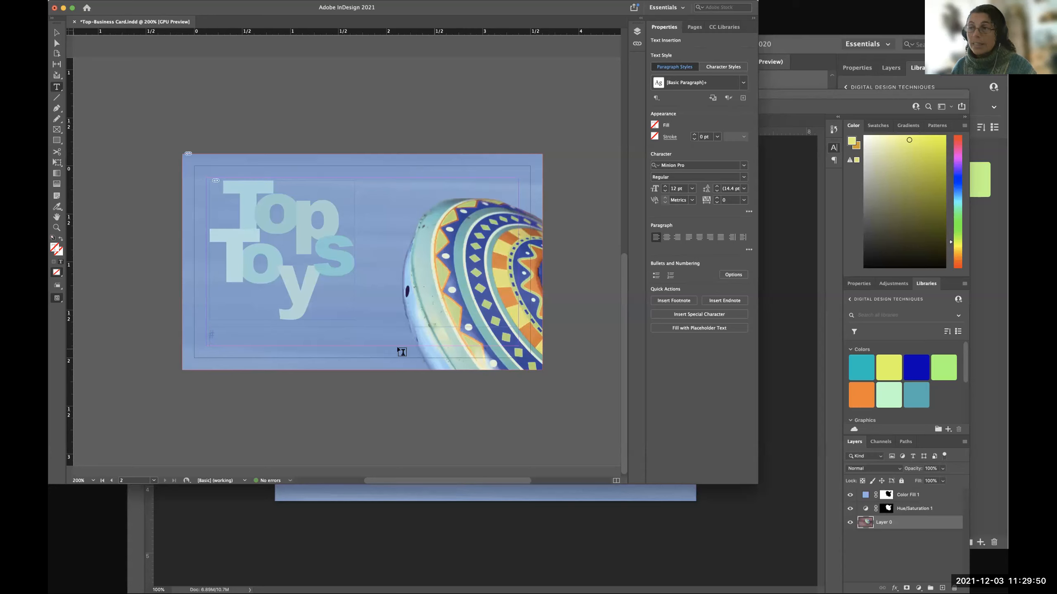
pyautogui.click(209, 338)
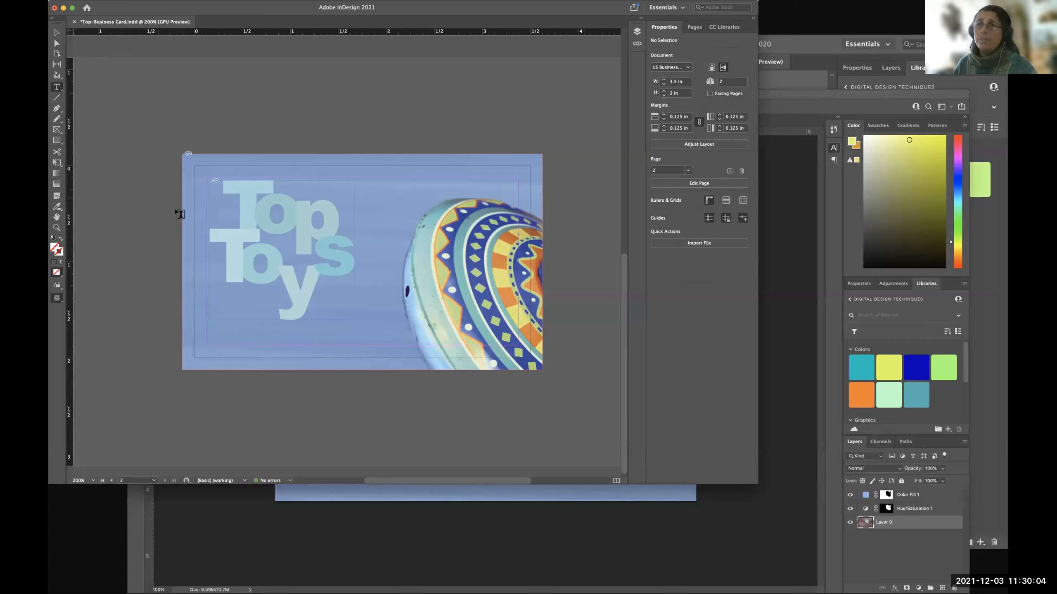
pyautogui.moveTo(349, 338); pyautogui.dragTo(455, 346)
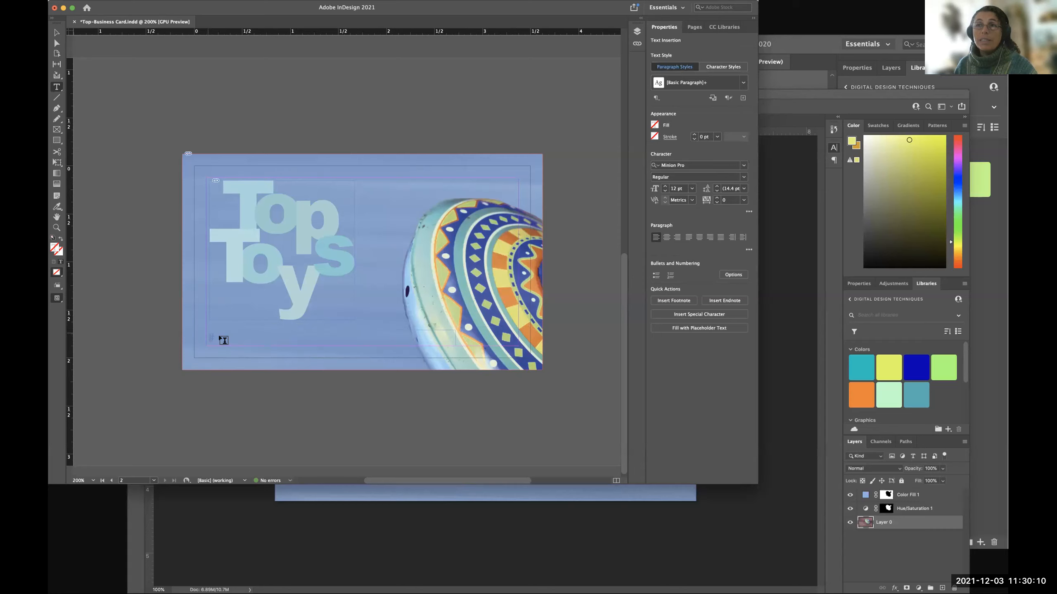
pyautogui.click(57, 34)
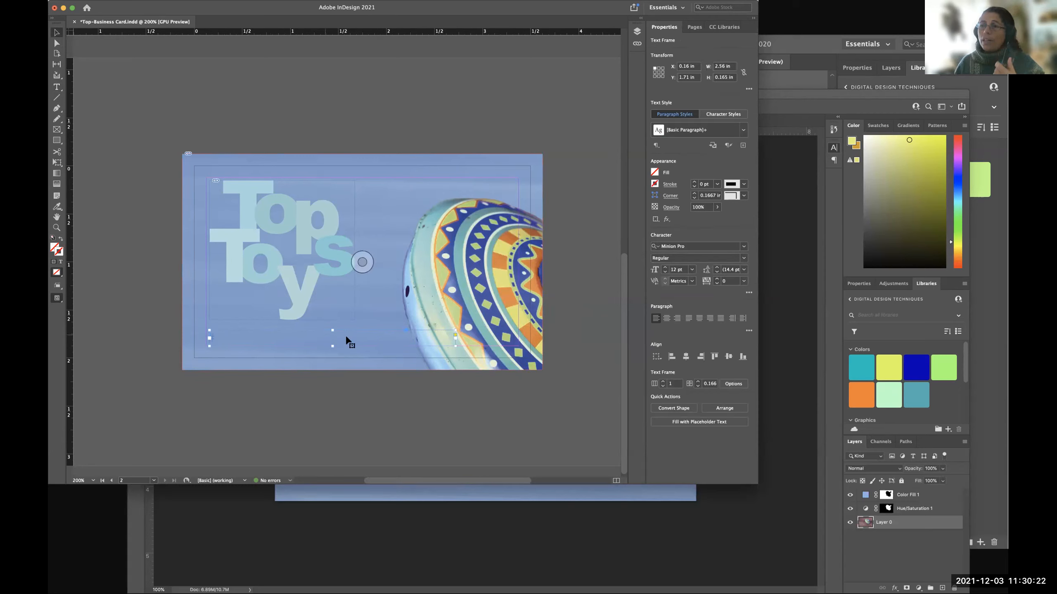
# Widen the text frame below the logo to about 2.625 in and move it up to Y 1.65 in.
pyautogui.moveTo(333, 346); pyautogui.dragTo(332, 352)
pyautogui.moveTo(453, 339); pyautogui.dragTo(461, 339)
pyautogui.moveTo(336, 352); pyautogui.dragTo(337, 346)
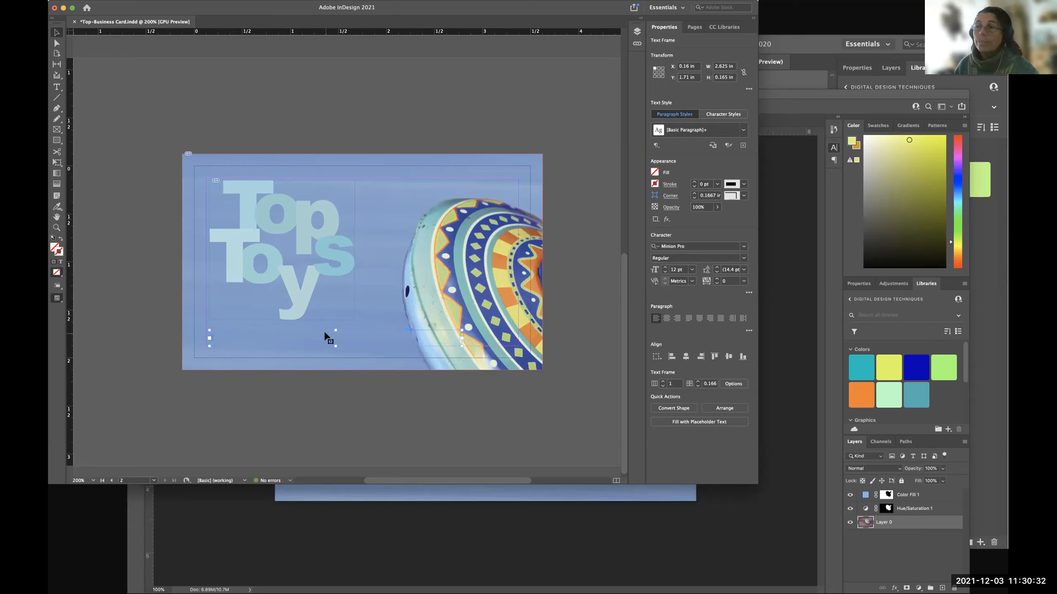
pyautogui.moveTo(317, 331); pyautogui.dragTo(244, 340)
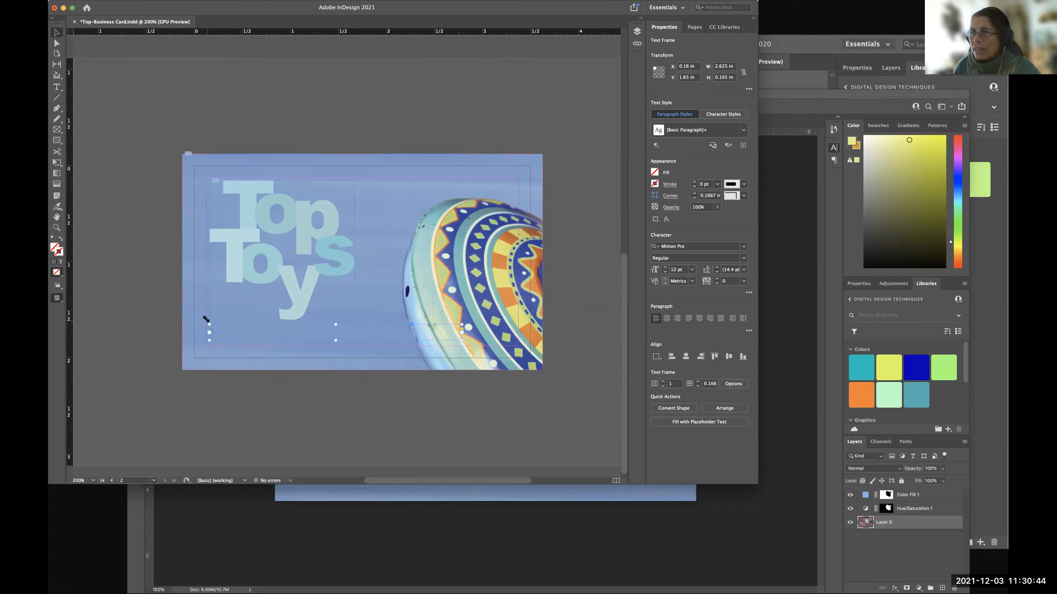
# Try deleting the page 2 background photo and narrowing the text frame to about 2.265 in, and undo both changes.
pyautogui.click(396, 364)
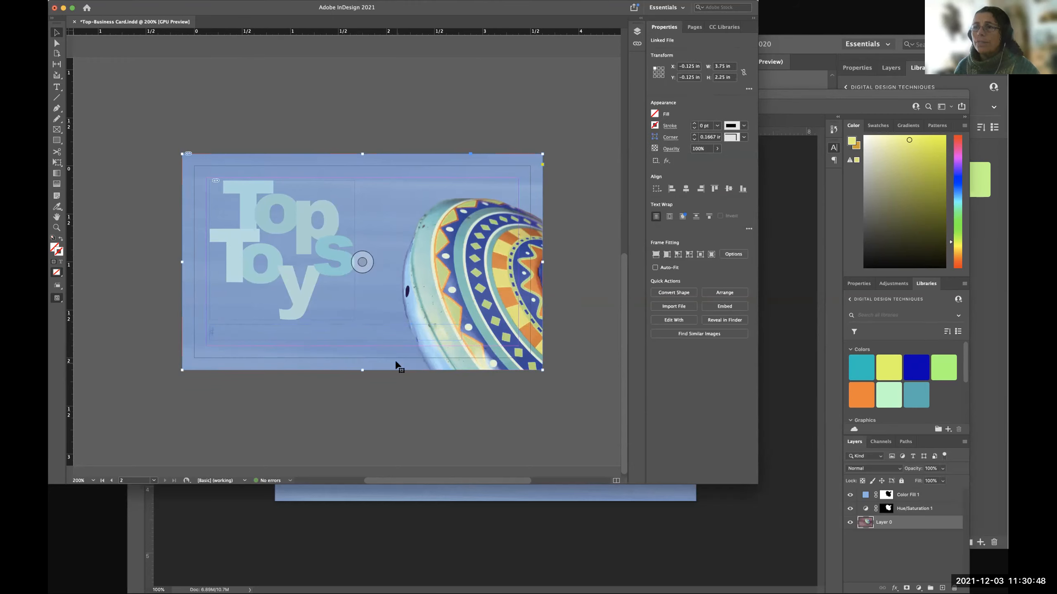
pyautogui.press('Delete')
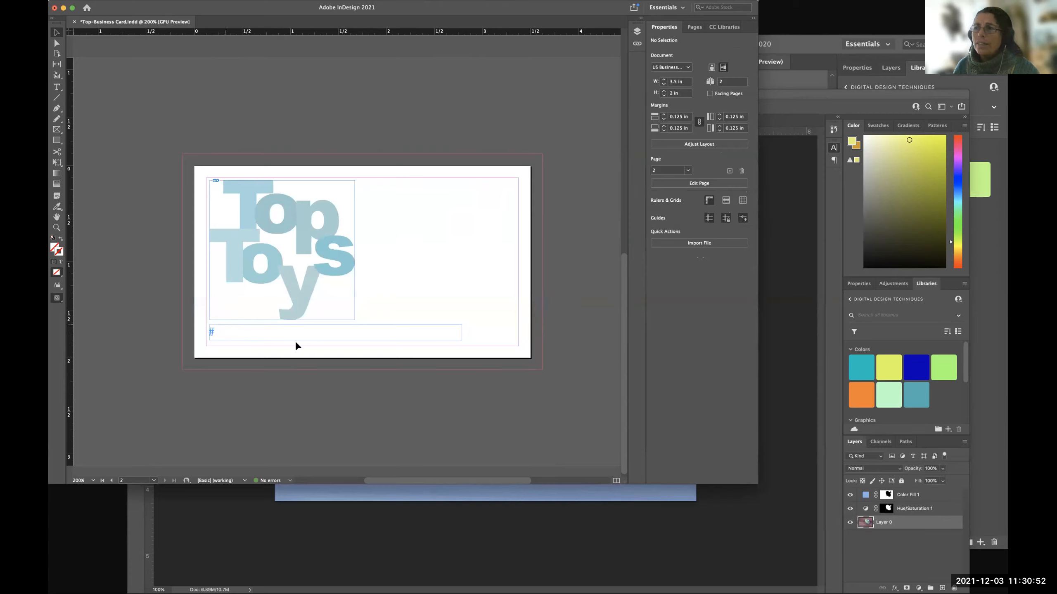
pyautogui.click(459, 330)
pyautogui.moveTo(461, 329); pyautogui.dragTo(426, 333)
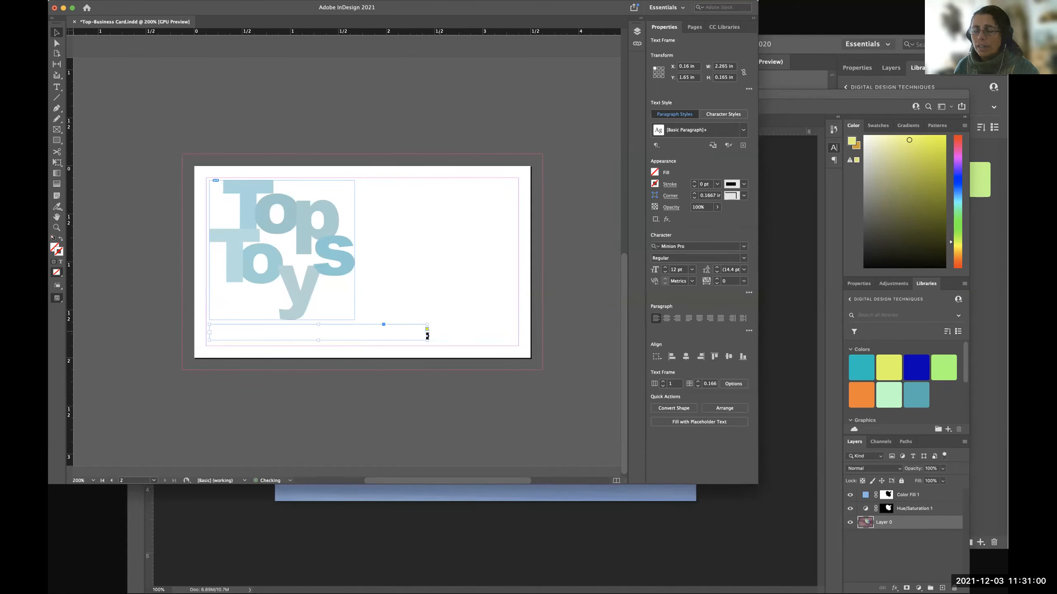
pyautogui.press('super+z')
pyautogui.press('super+z')
pyautogui.press('super+z')
pyautogui.click(380, 396)
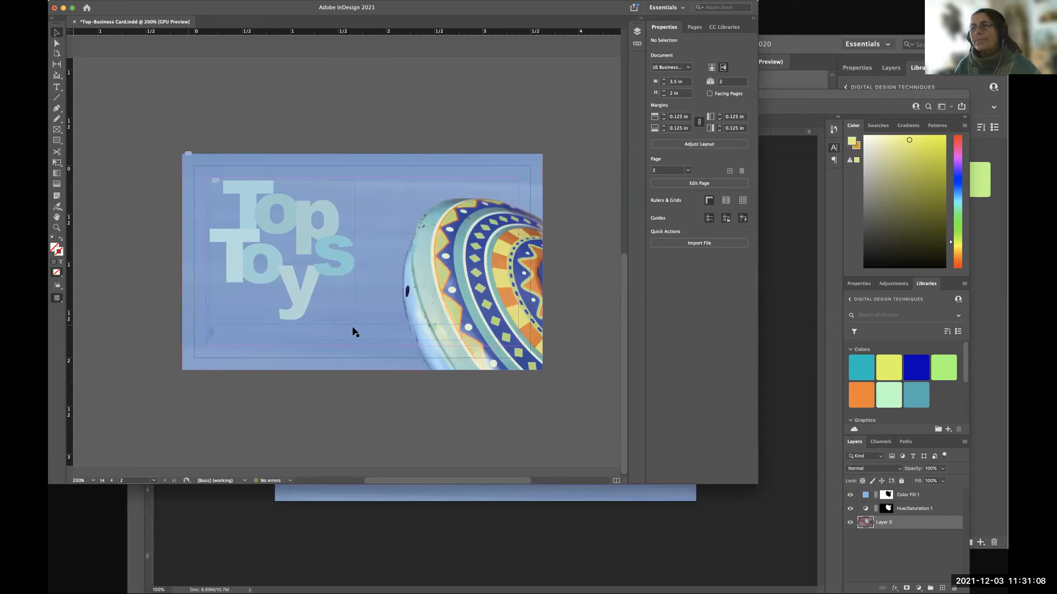
# Enter the web address toptoys.com, without a www prefix, in the text frame below the logo.
pyautogui.click(57, 88)
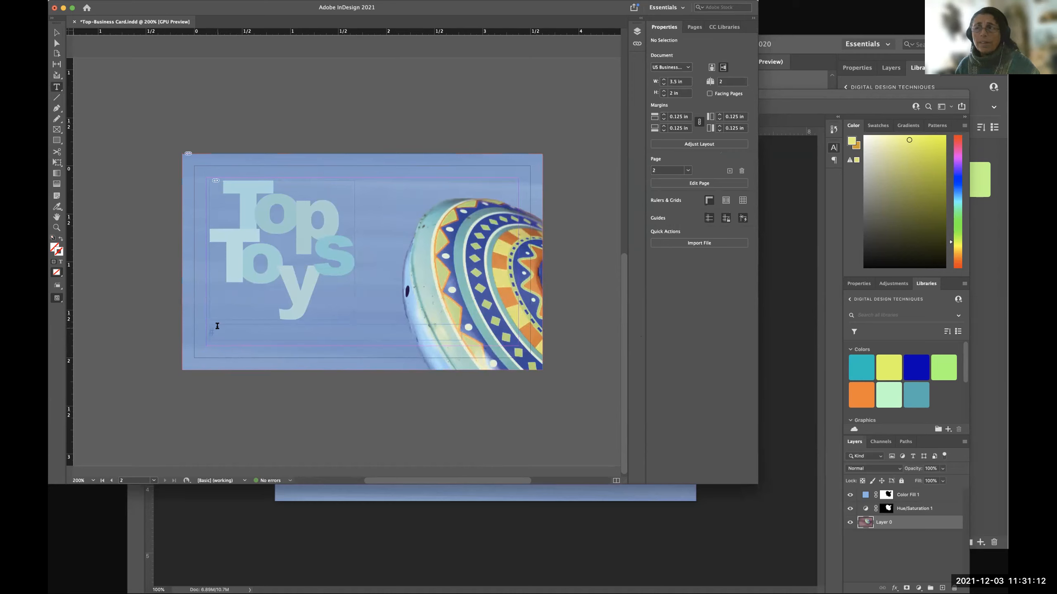
pyautogui.click(218, 335)
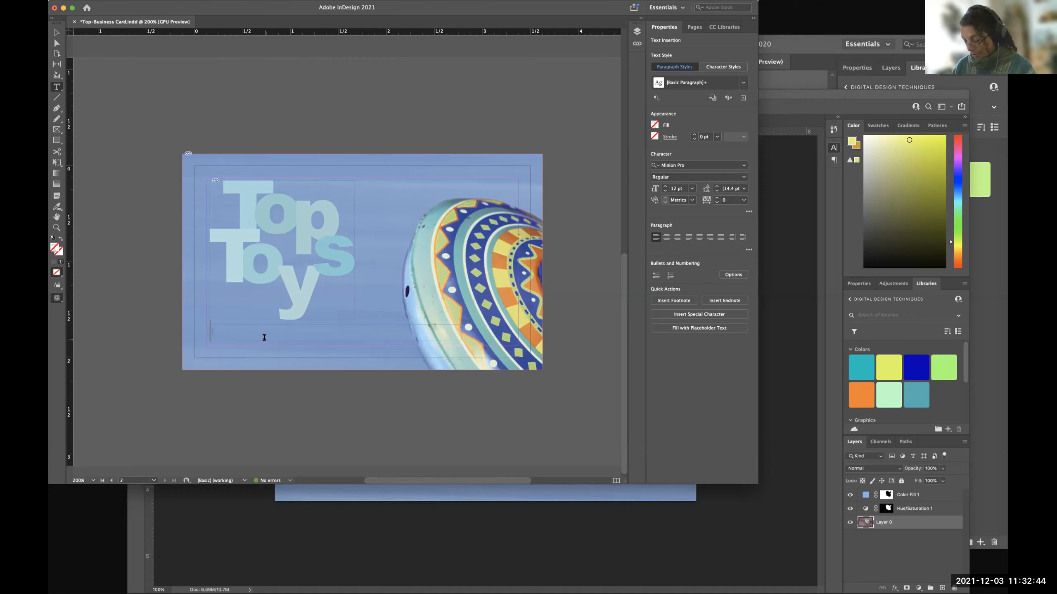
pyautogui.write('W')
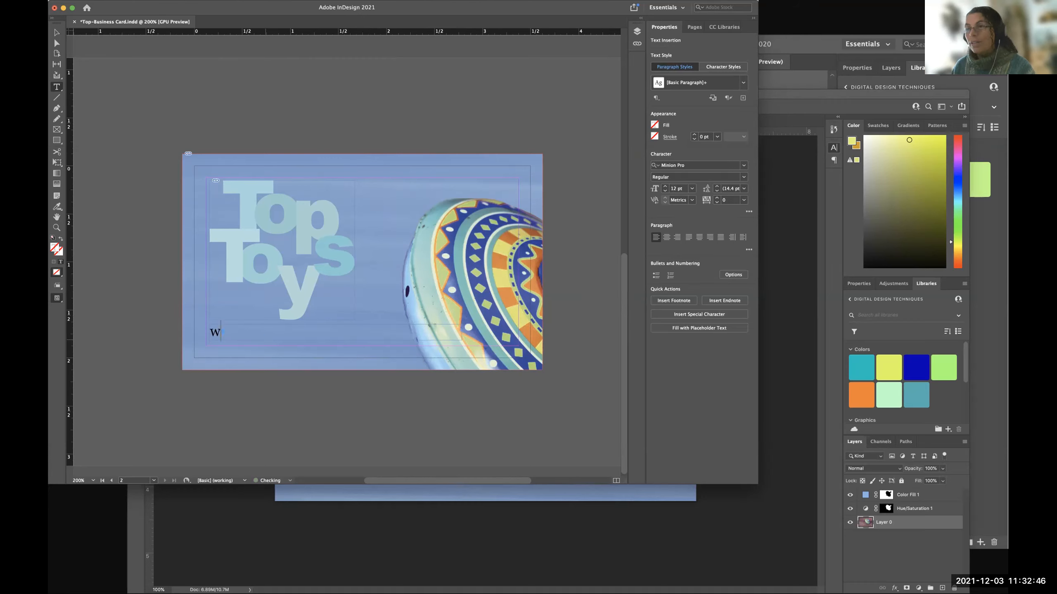
pyautogui.write('WW')
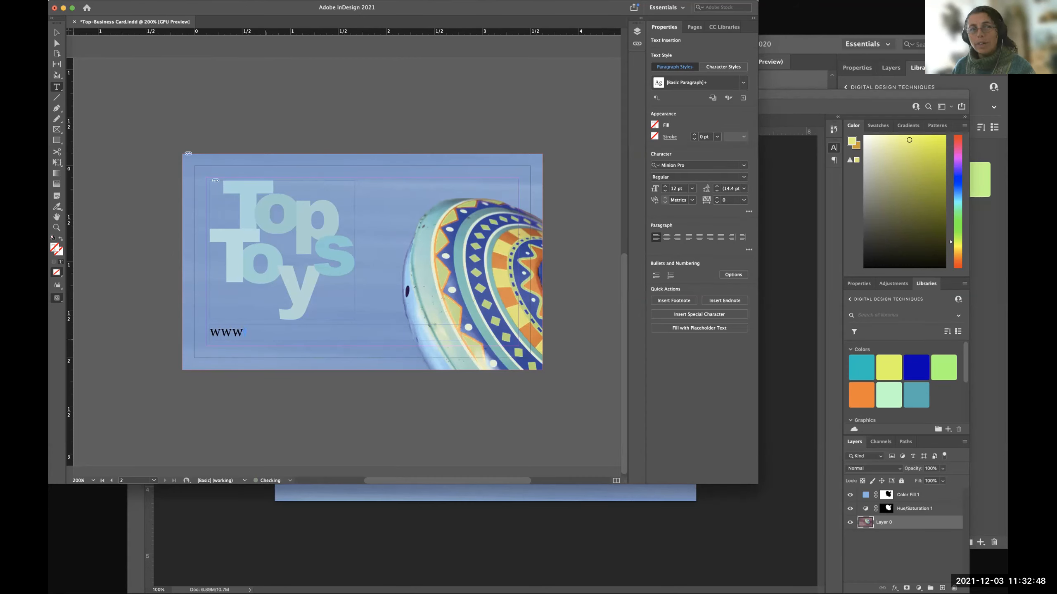
pyautogui.press('BackSpace')
pyautogui.press('BackSpace')
pyautogui.press('BackSpace')
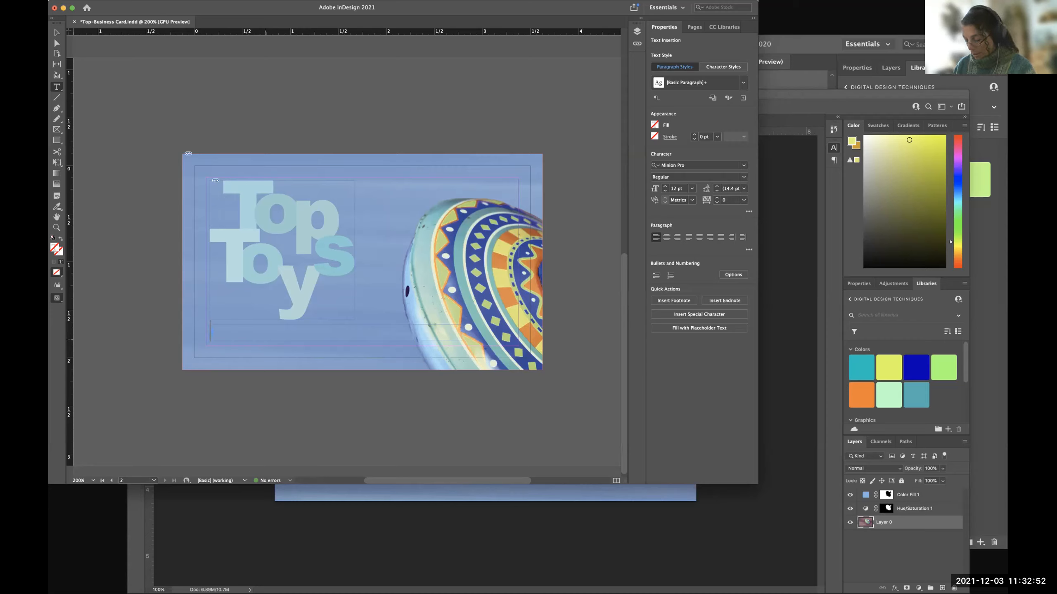
pyautogui.write('toptoys')
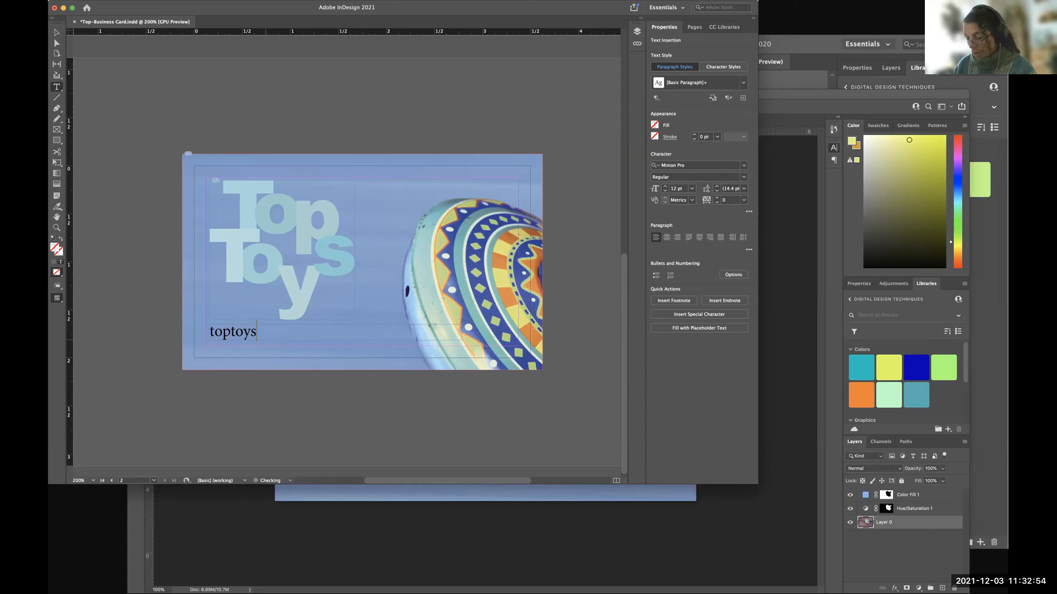
pyautogui.write('.com')
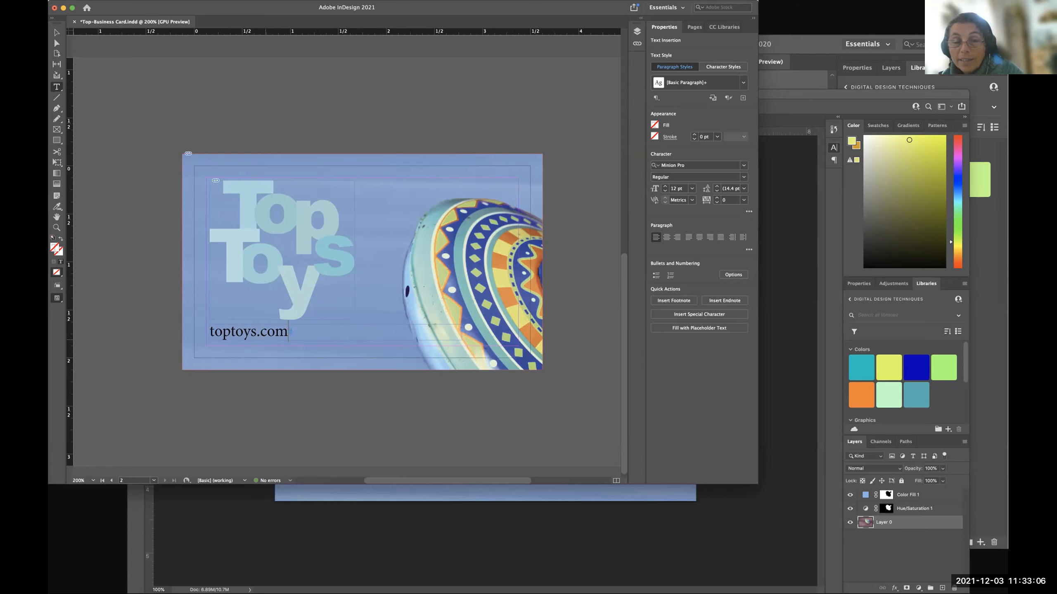
# Capitalize both initial letters in the web address so that it reads TopToys.com.
pyautogui.hscroll(2, 346, 250)
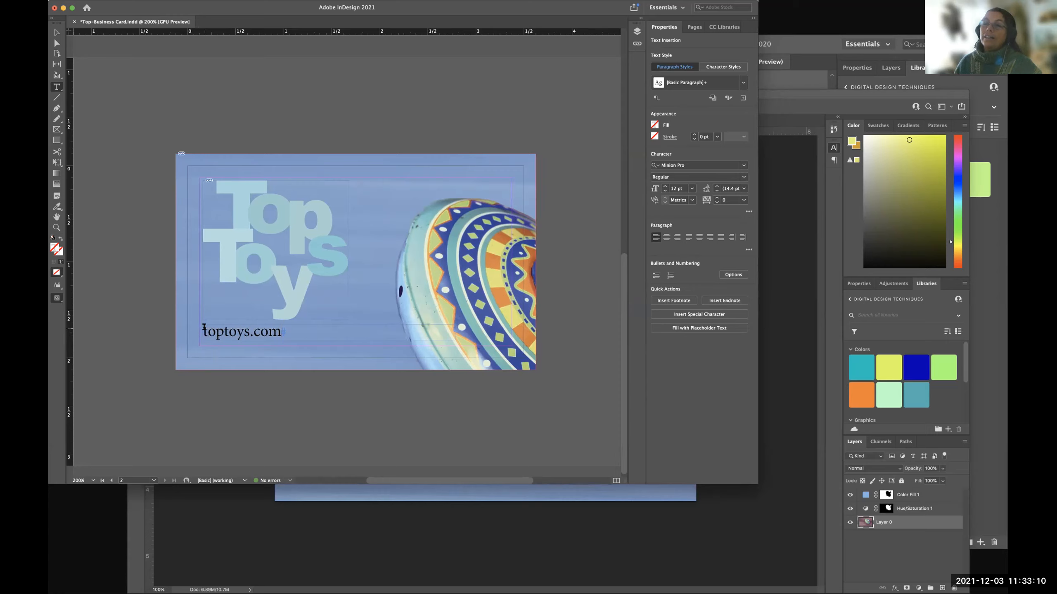
pyautogui.moveTo(204, 332); pyautogui.dragTo(209, 332)
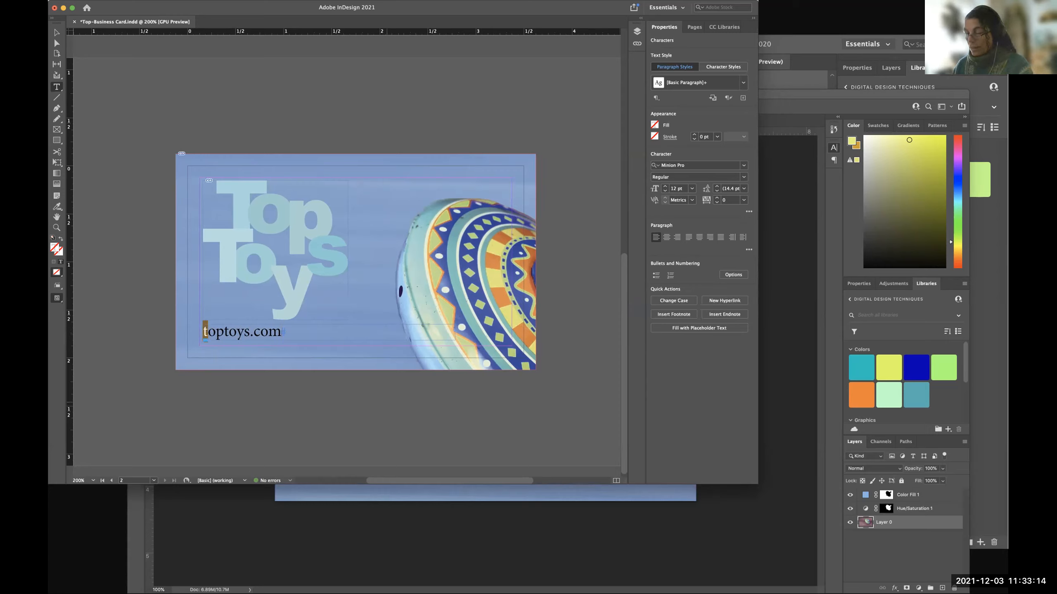
pyautogui.write('T')
pyautogui.press('Delete')
pyautogui.write('T')
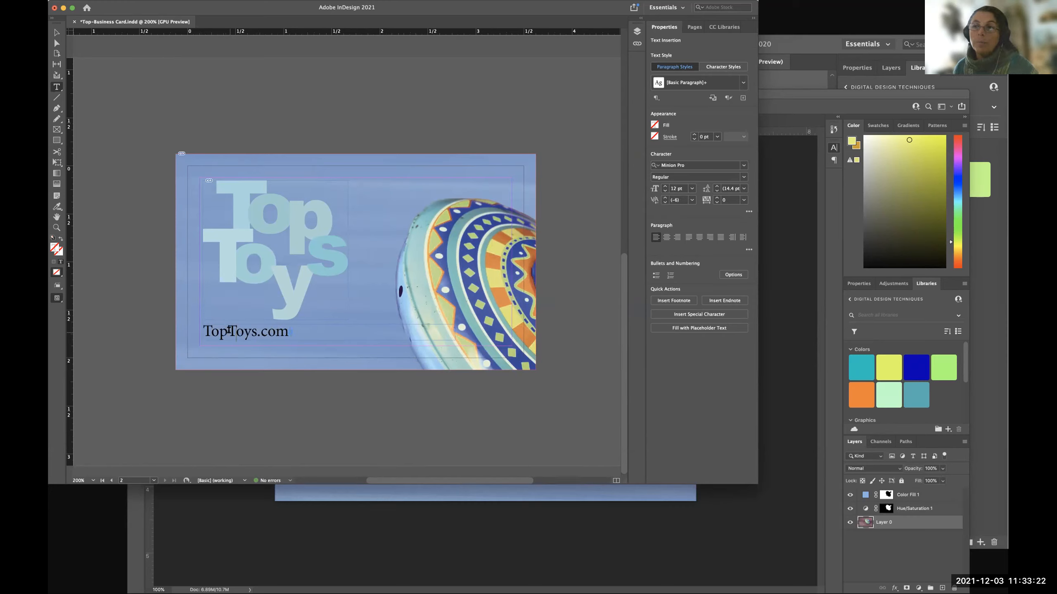
pyautogui.click(203, 331)
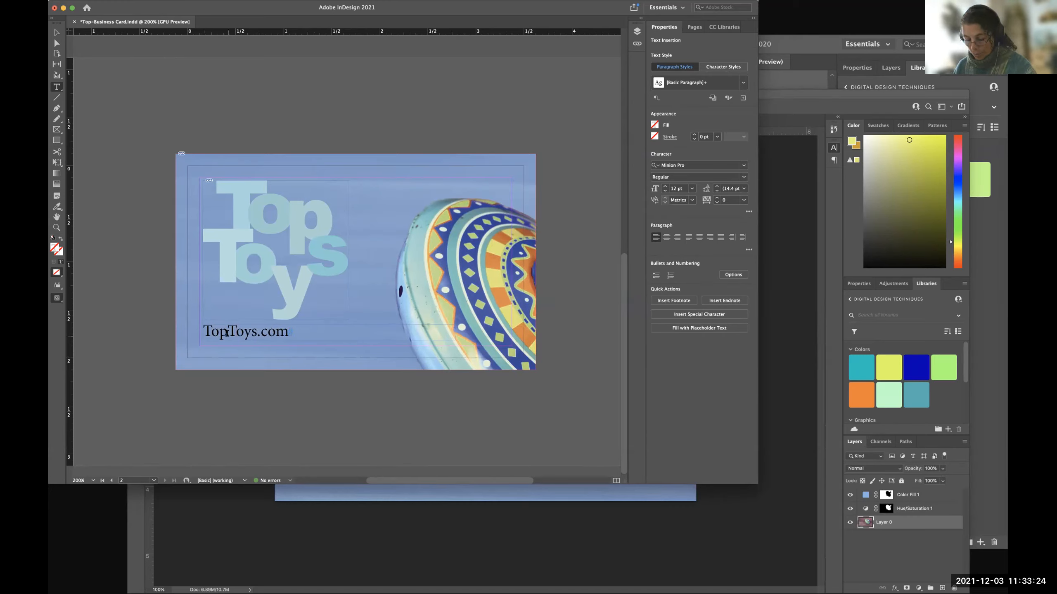
pyautogui.write('ww')
pyautogui.write('.')
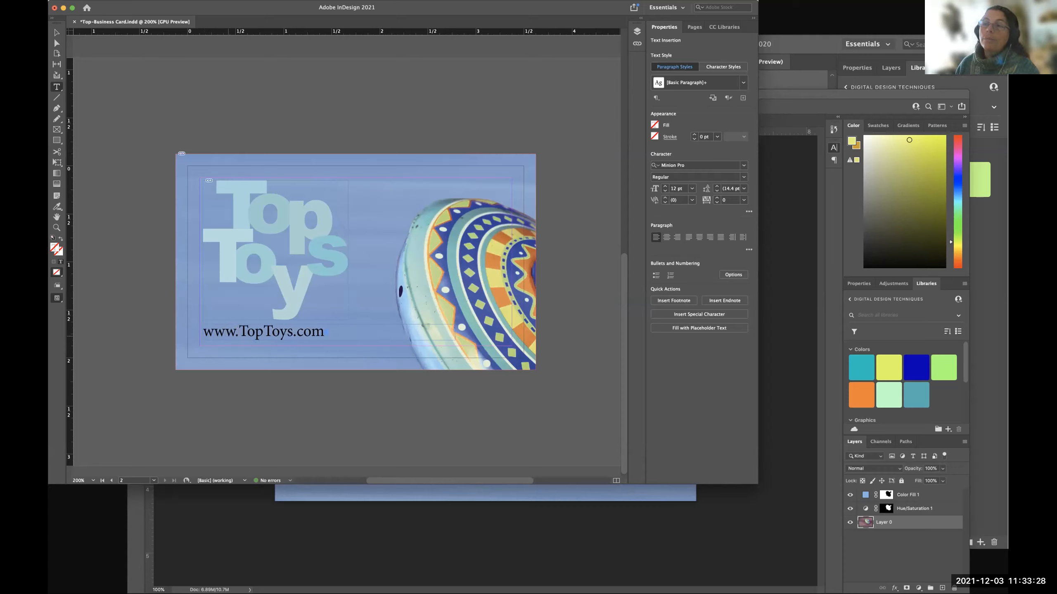
pyautogui.press('BackSpace')
pyautogui.press('BackSpace')
pyautogui.press('BackSpace')
pyautogui.press('BackSpace')
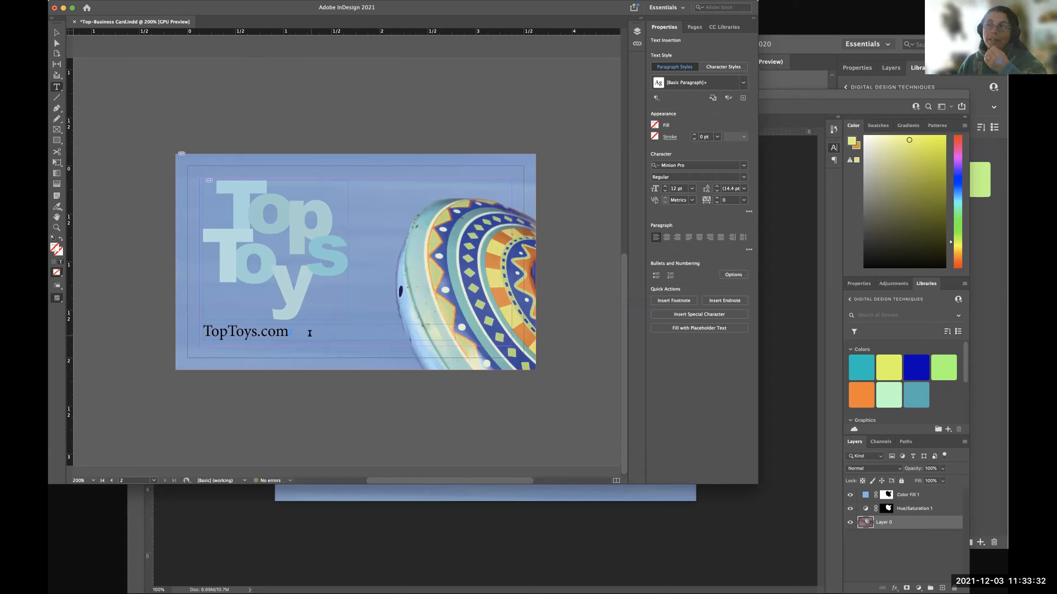
pyautogui.click(294, 333)
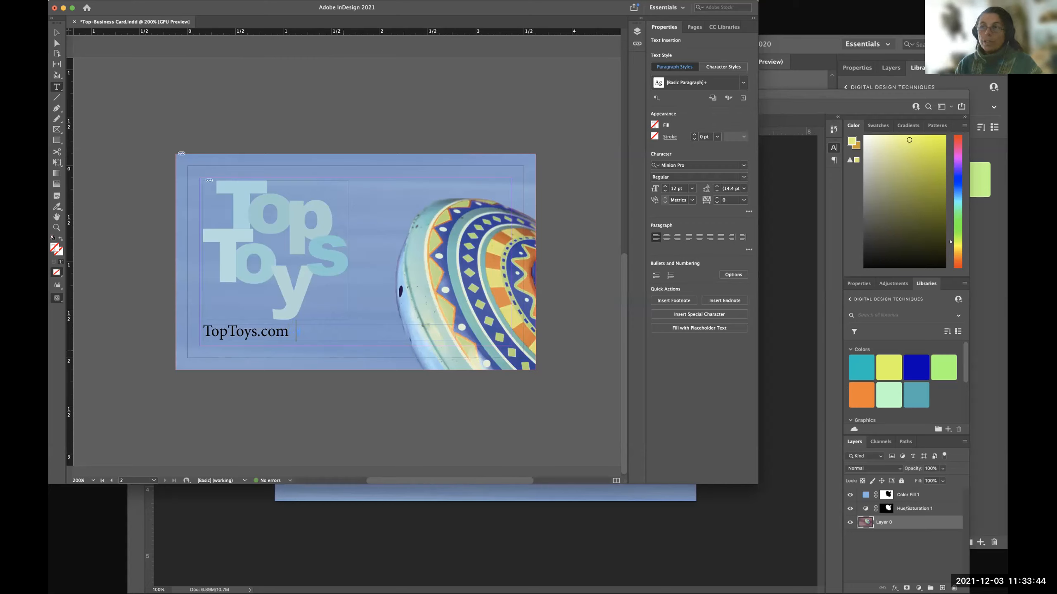
pyautogui.write('@')
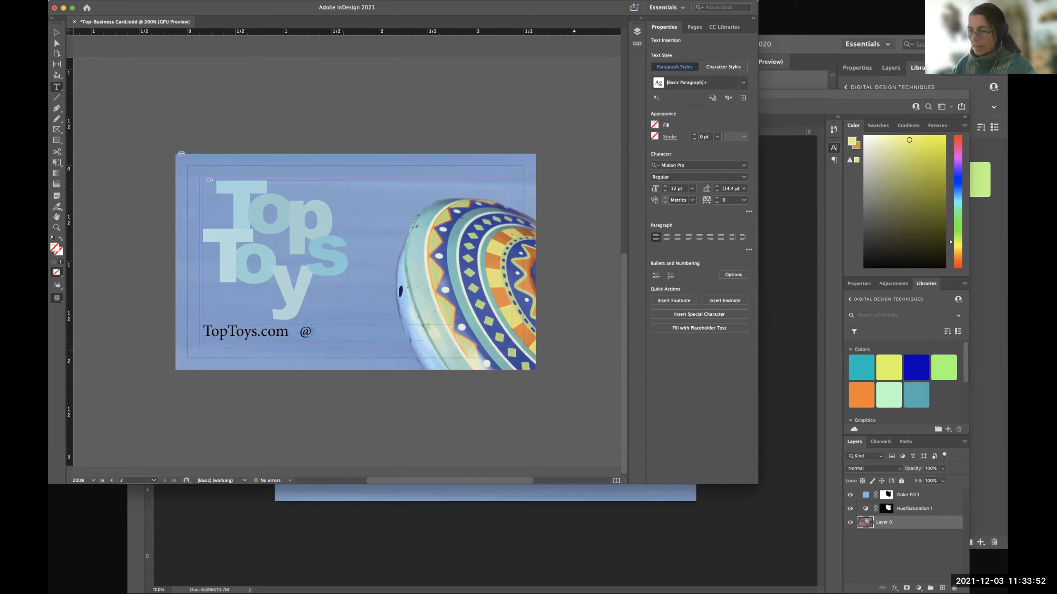
pyautogui.write('toptoys')
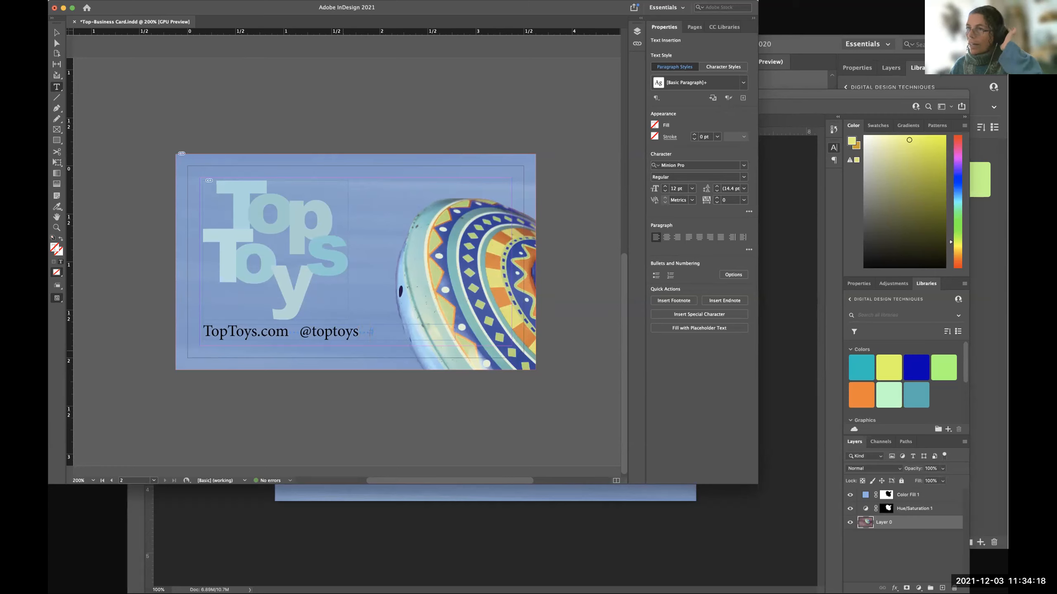
pyautogui.write('/')
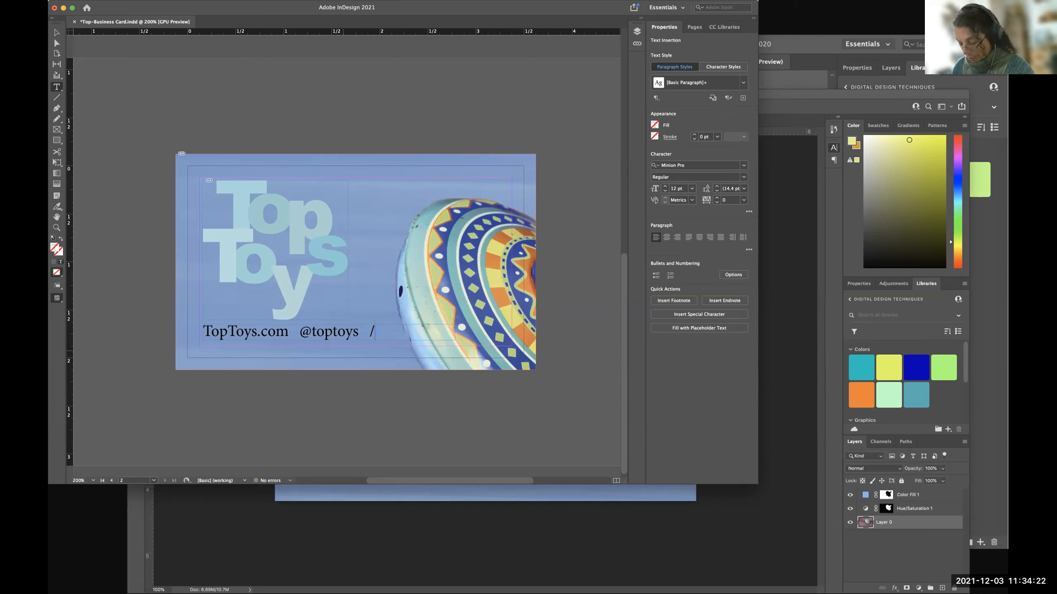
pyautogui.write('toptoys')
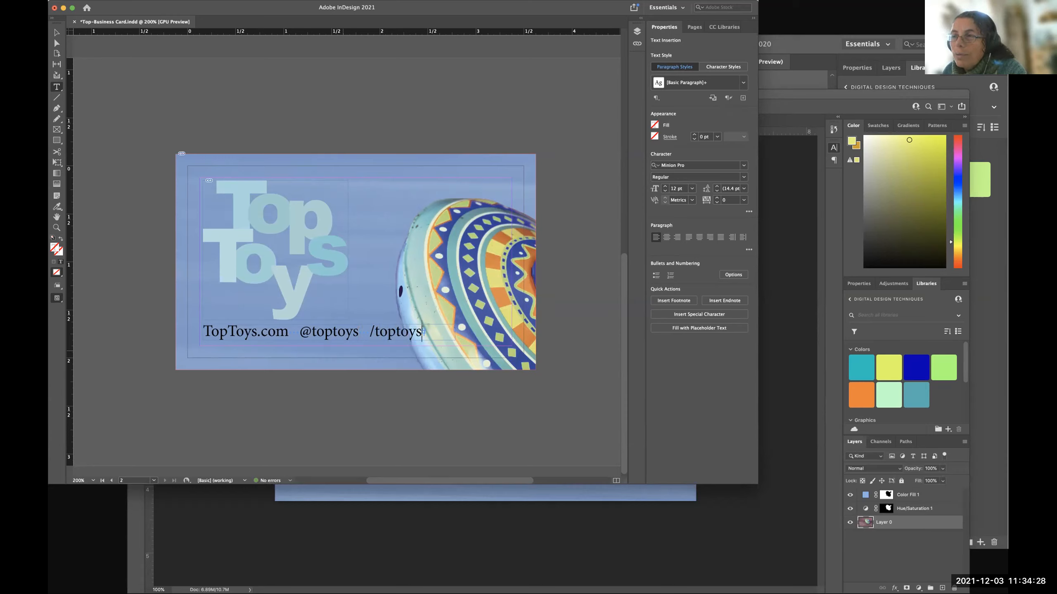
# Replace the capital initials in the web address with lowercase so that it reads toptoys.com.
pyautogui.moveTo(210, 330)
pyautogui.mouseDown()
pyautogui.moveTo(203, 331)
pyautogui.moveTo(225, 331)
pyautogui.mouseUp()
pyautogui.write('topt')
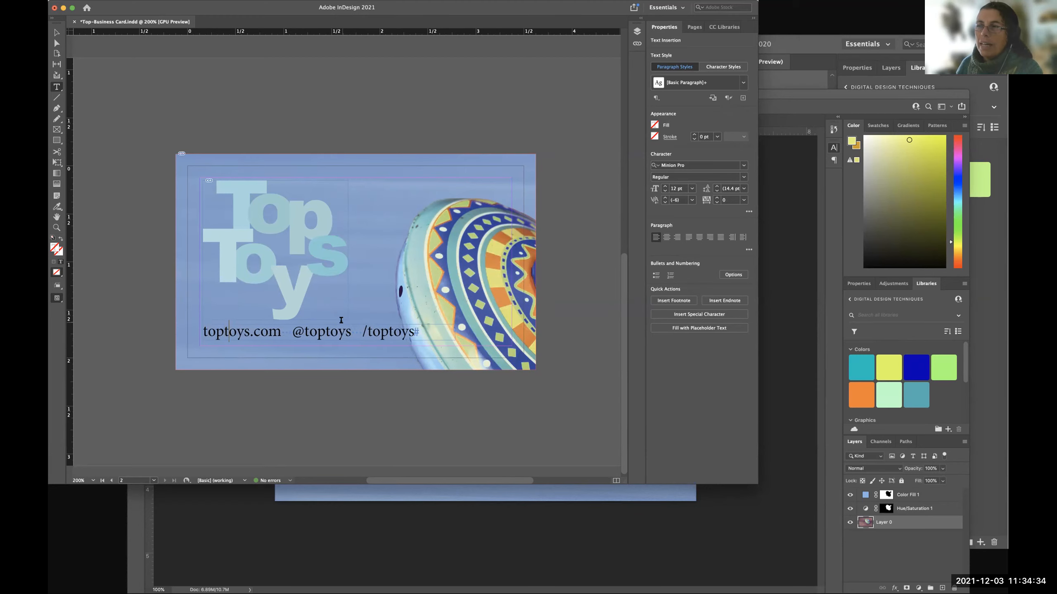
pyautogui.click(349, 332)
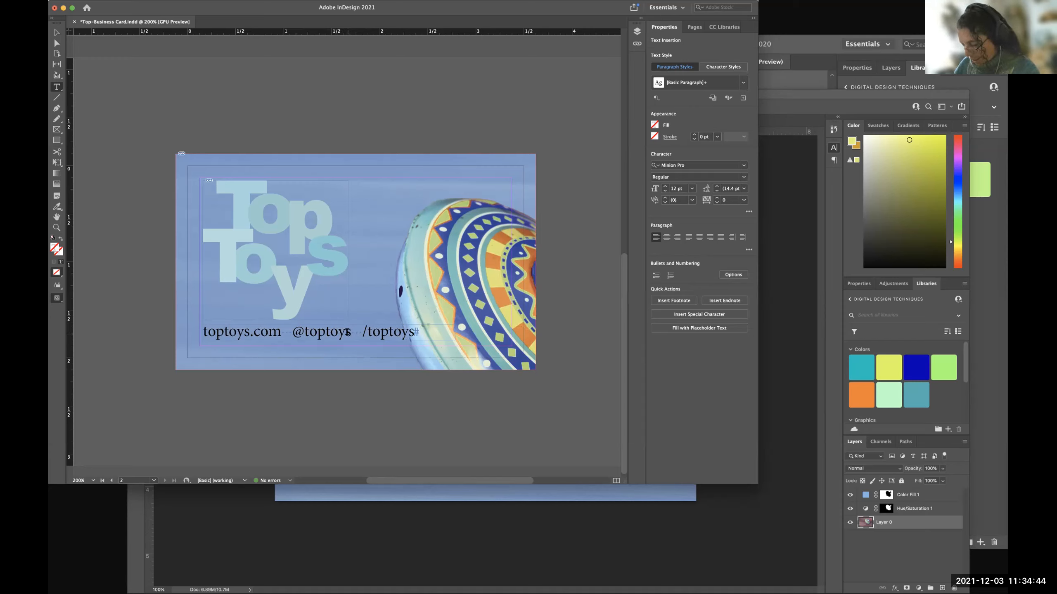
pyautogui.write('today')
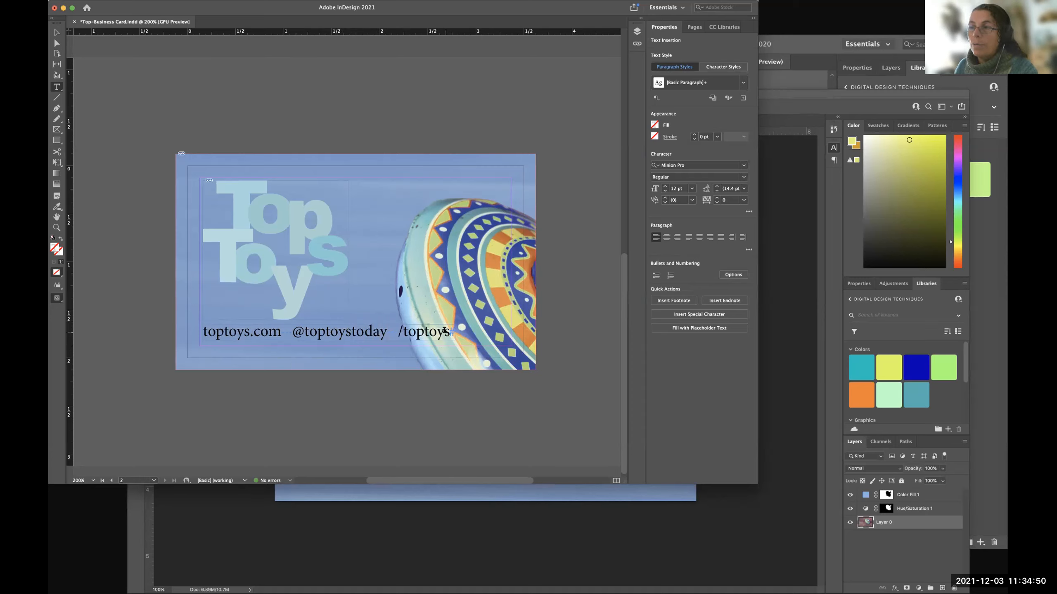
pyautogui.click(407, 334)
pyautogui.write('our')
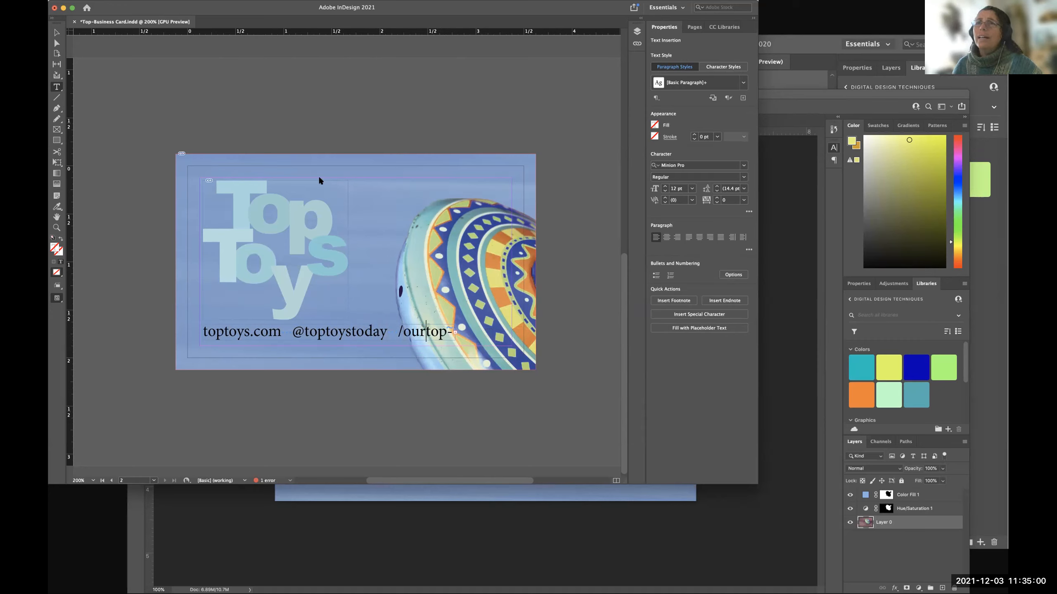
# Move the page 2 background photo up off the text line, to about X 0.09 in and Y -0.9 in.
pyautogui.click(56, 33)
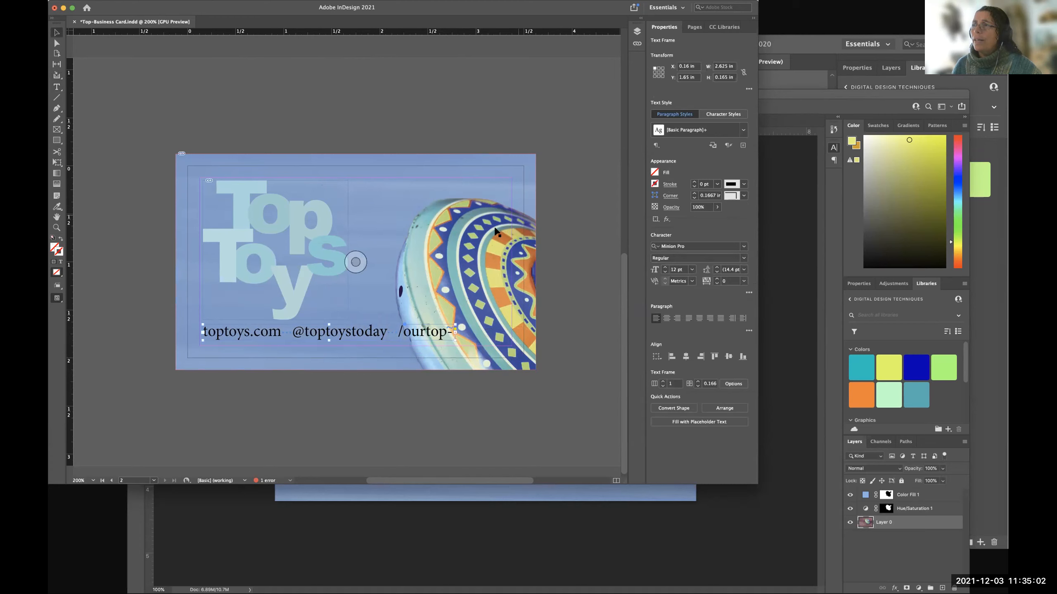
pyautogui.moveTo(520, 180); pyautogui.dragTo(542, 140)
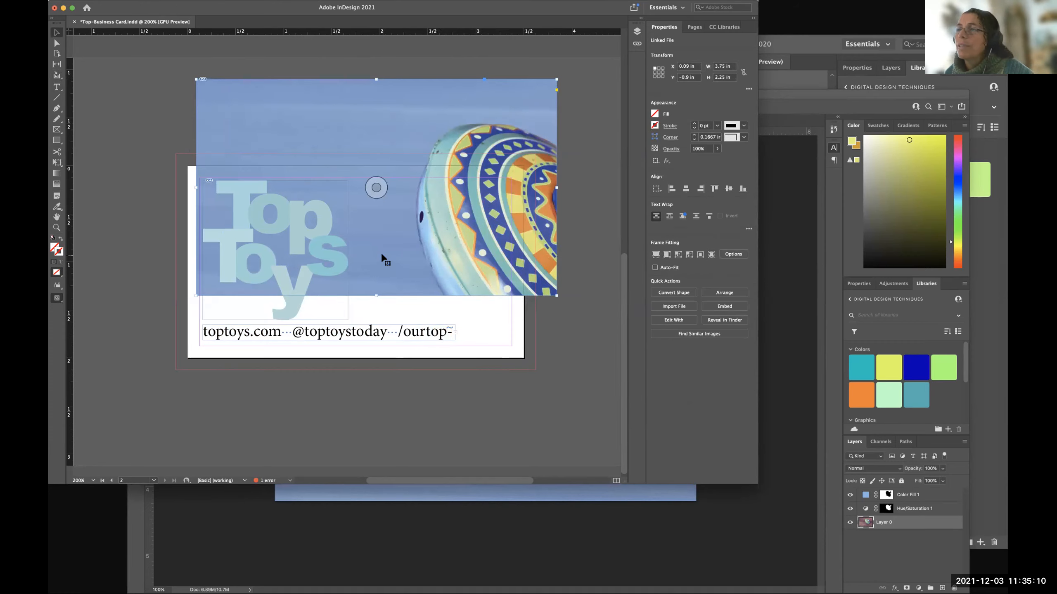
pyautogui.scroll(-1, 437, 346)
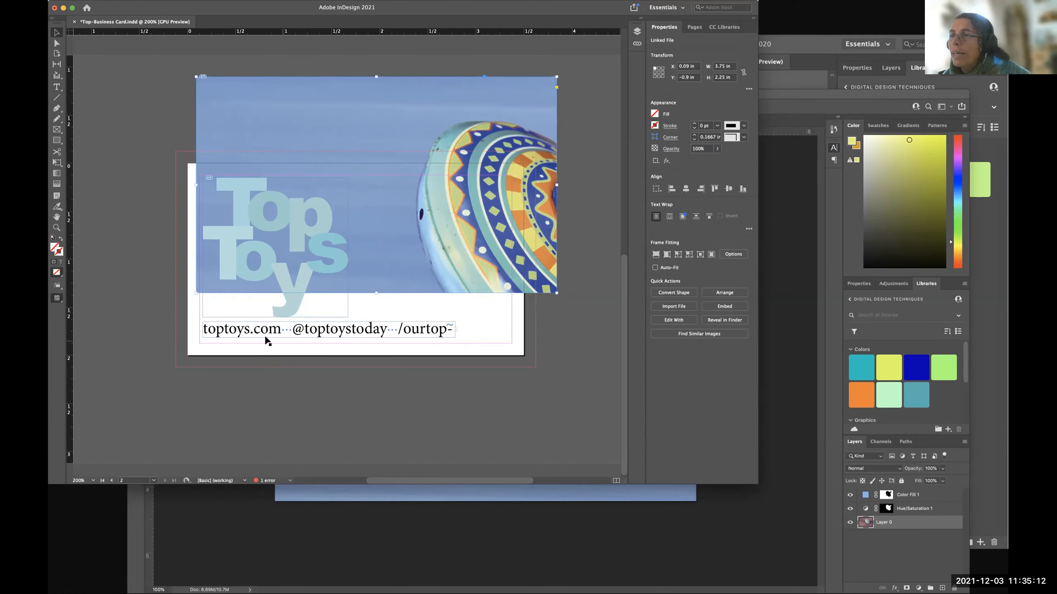
# Try adding the prefix fb in front of /ourtoptoys, and remove it again.
pyautogui.click(54, 88)
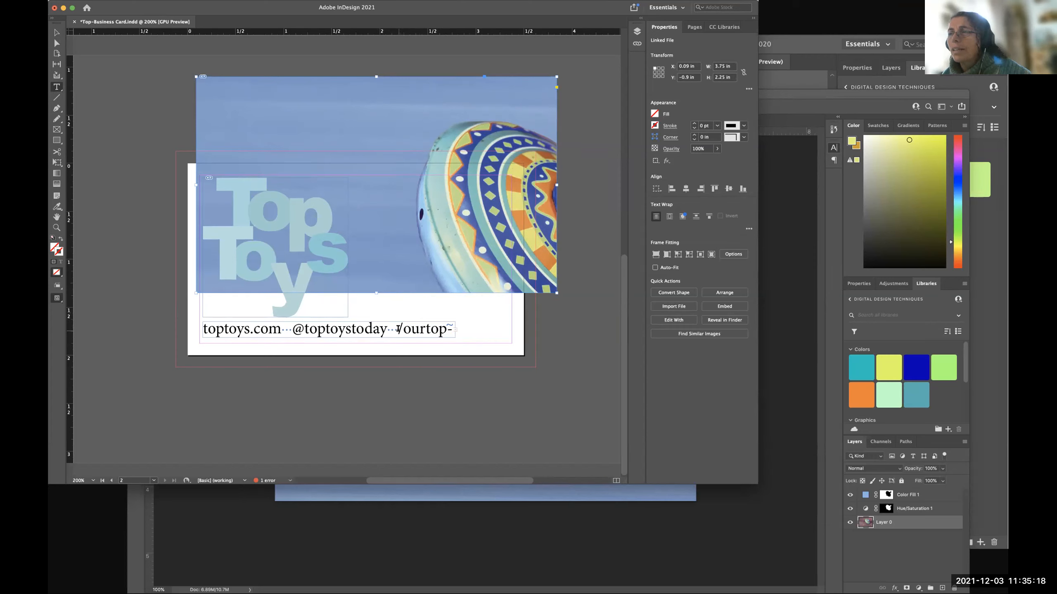
pyautogui.click(398, 329)
pyautogui.write('f')
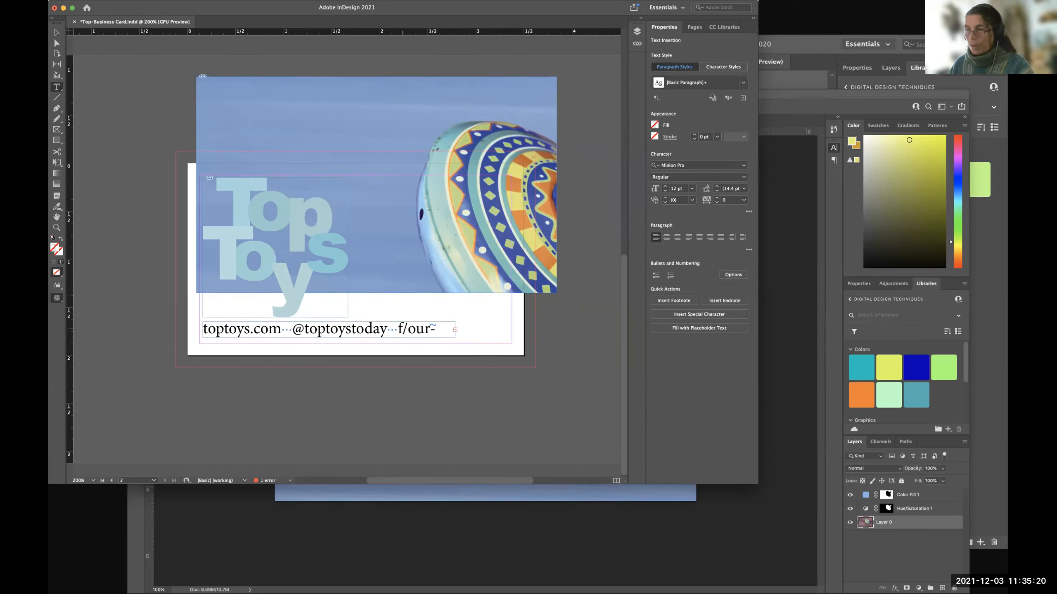
pyautogui.write('b')
pyautogui.press('BackSpace')
pyautogui.press('BackSpace')
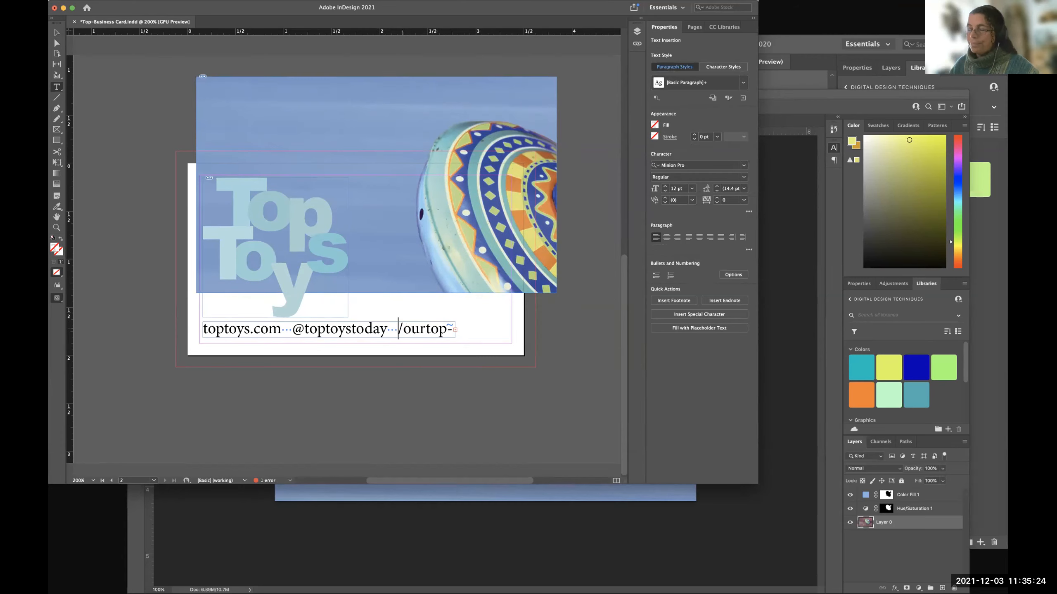
# Narrow the text frame below the logo to about 1.005 in, and widen it again to about 1.97 in.
pyautogui.scroll(3, 292, 280)
pyautogui.scroll(-3, 349, 334)
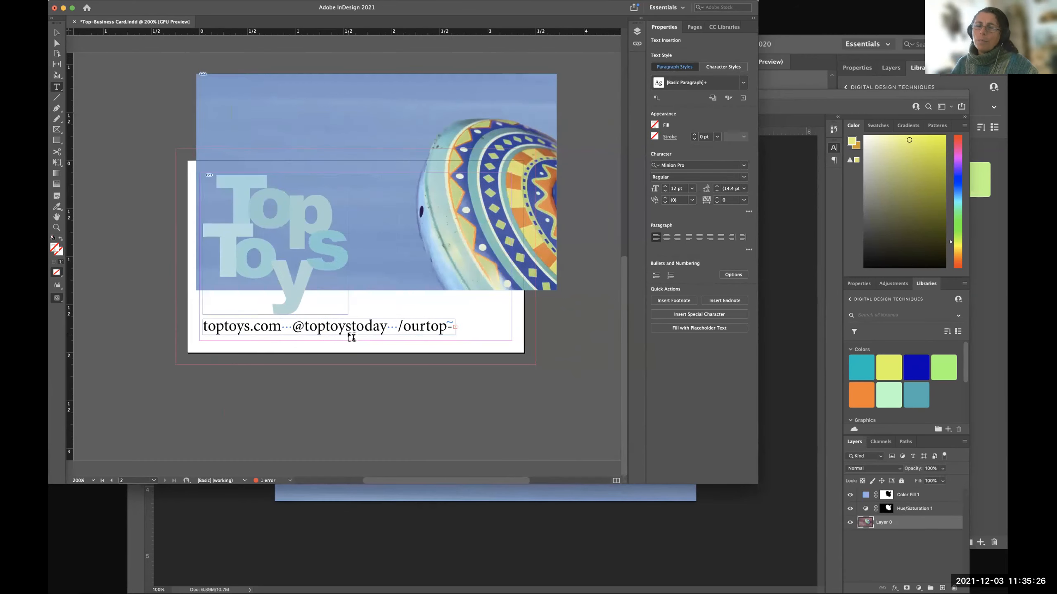
pyautogui.hscroll(2, 352, 335)
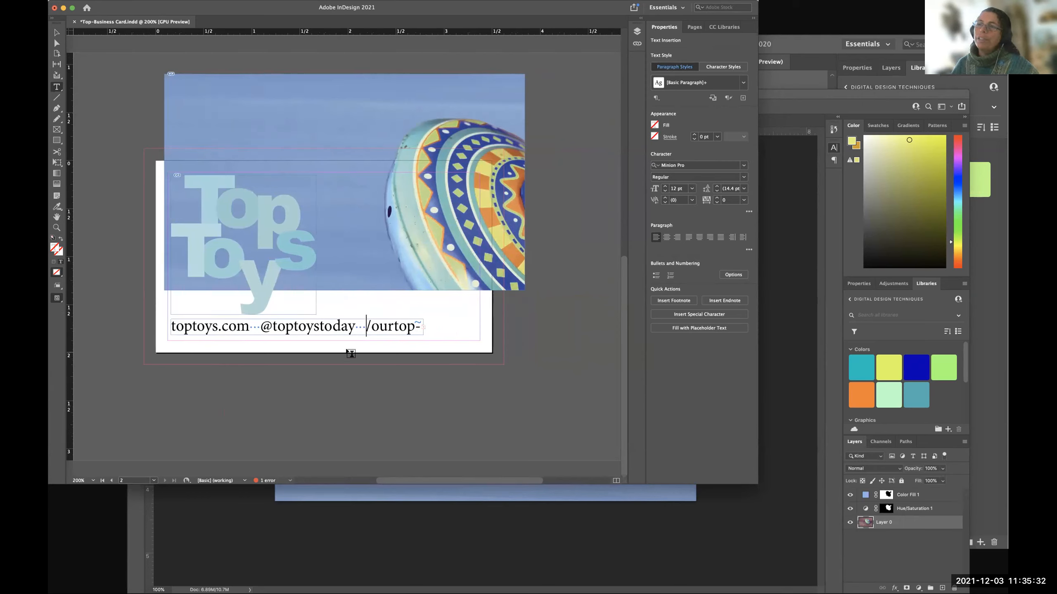
pyautogui.click(56, 34)
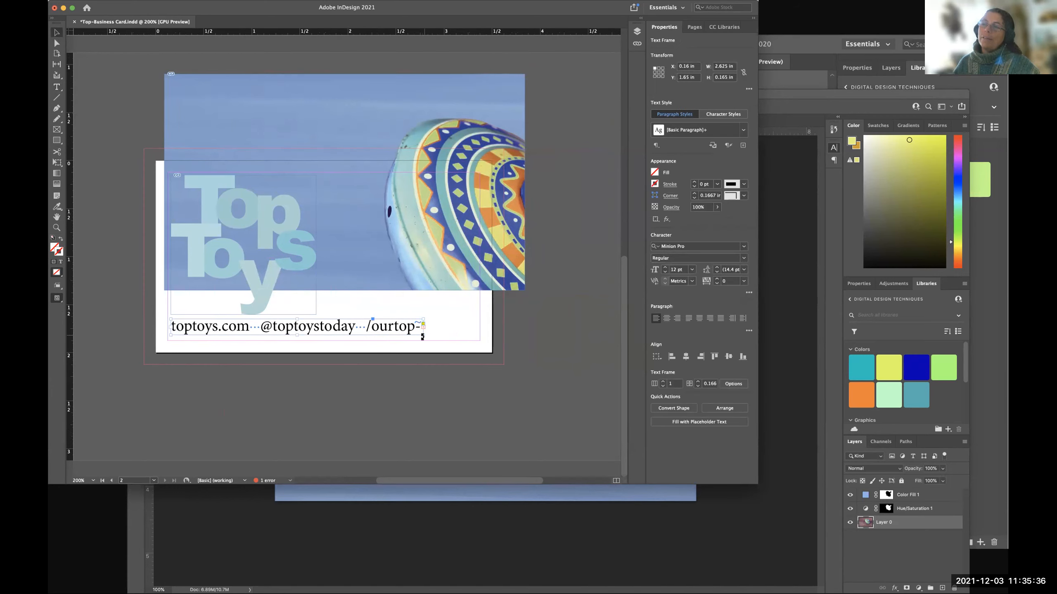
pyautogui.moveTo(423, 335); pyautogui.dragTo(267, 340)
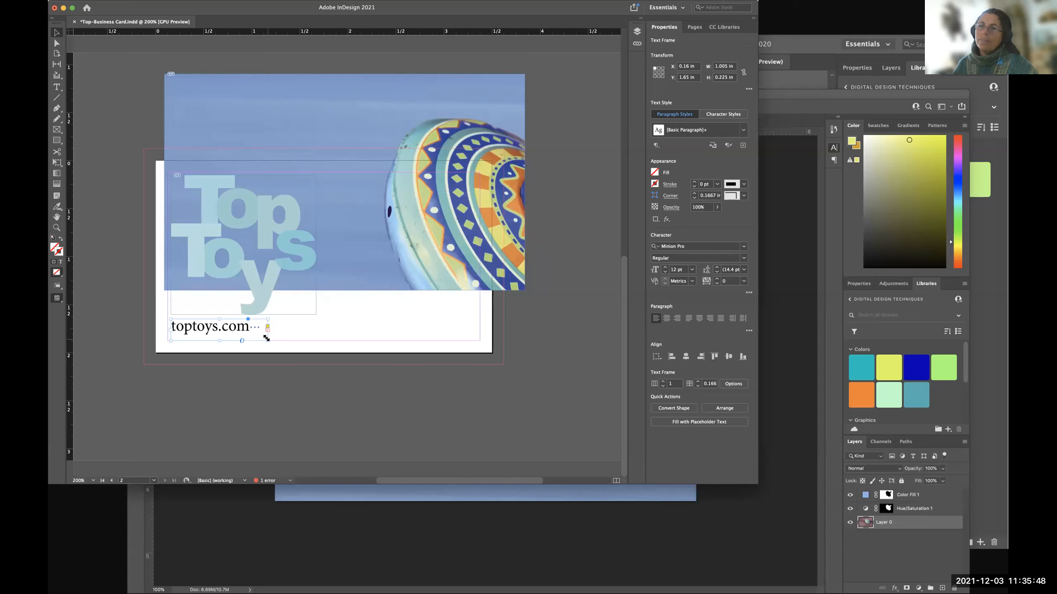
pyautogui.moveTo(267, 340); pyautogui.dragTo(360, 344)
# Try enlarging the background photo's frame to about 4.3 by 2.77 in, and undo the change.
pyautogui.click(353, 191)
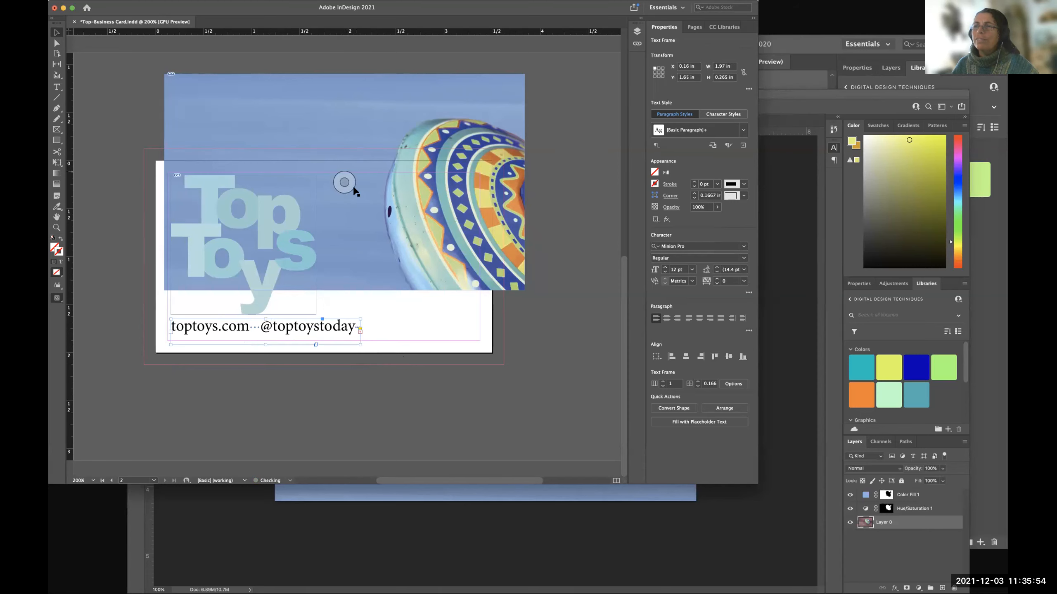
pyautogui.moveTo(524, 290); pyautogui.dragTo(576, 340)
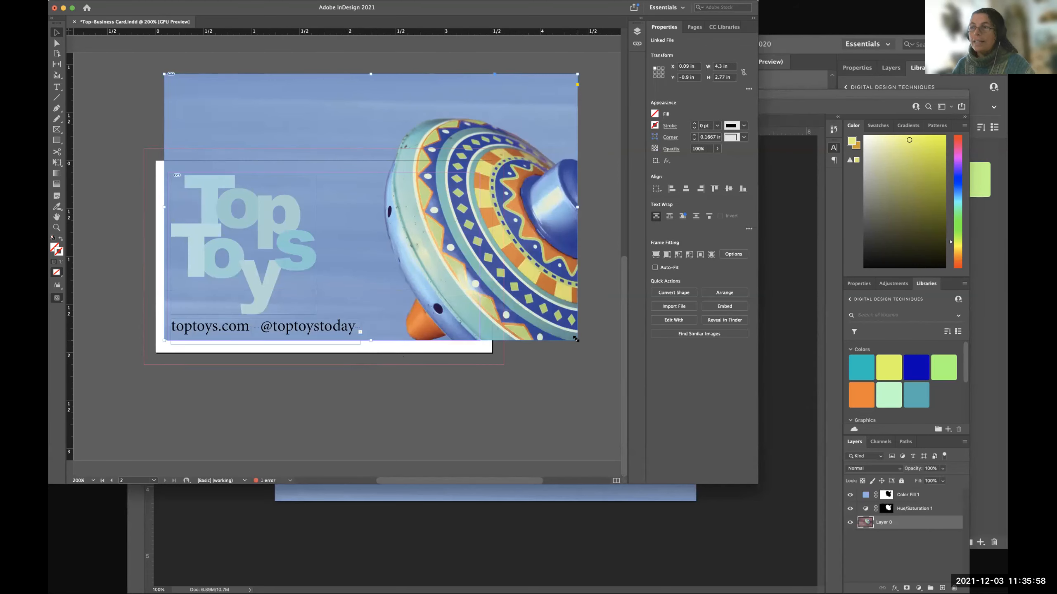
pyautogui.press('super+z')
# Undo the accidental moves of the text frame and widen it to about 3.215 in, with a height of about 0.225 in.
pyautogui.click(329, 342)
pyautogui.moveTo(359, 345); pyautogui.dragTo(468, 342)
pyautogui.press('super+z')
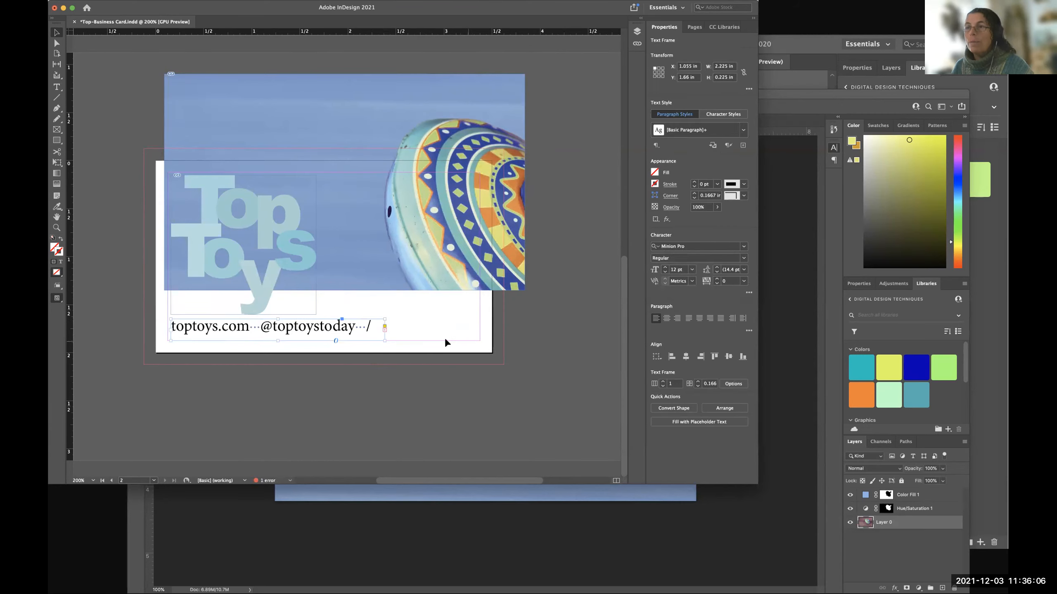
pyautogui.moveTo(271, 343); pyautogui.dragTo(323, 319)
pyautogui.press('super+z')
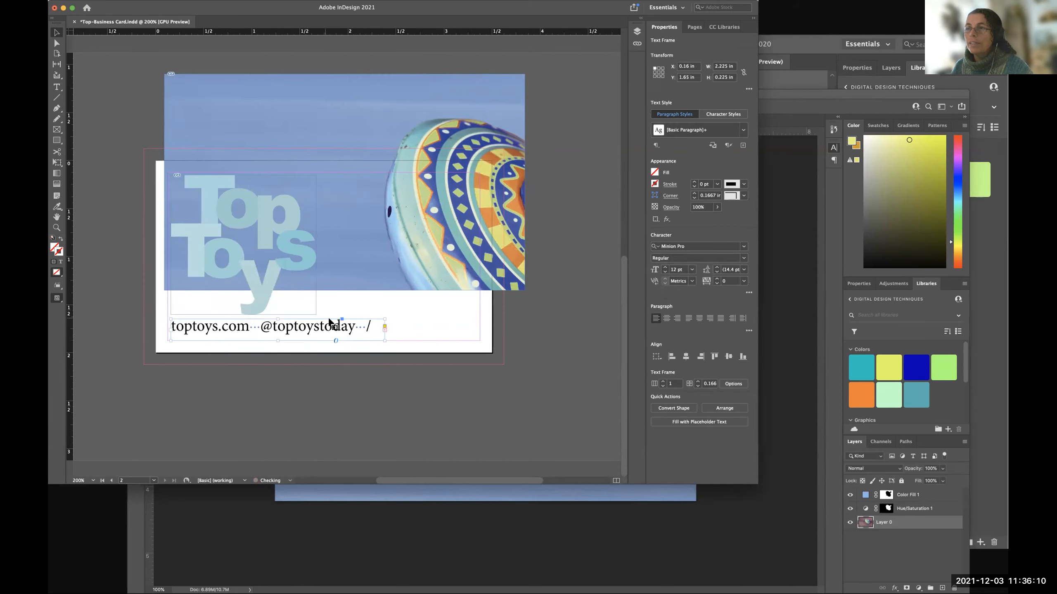
pyautogui.moveTo(385, 340); pyautogui.dragTo(480, 341)
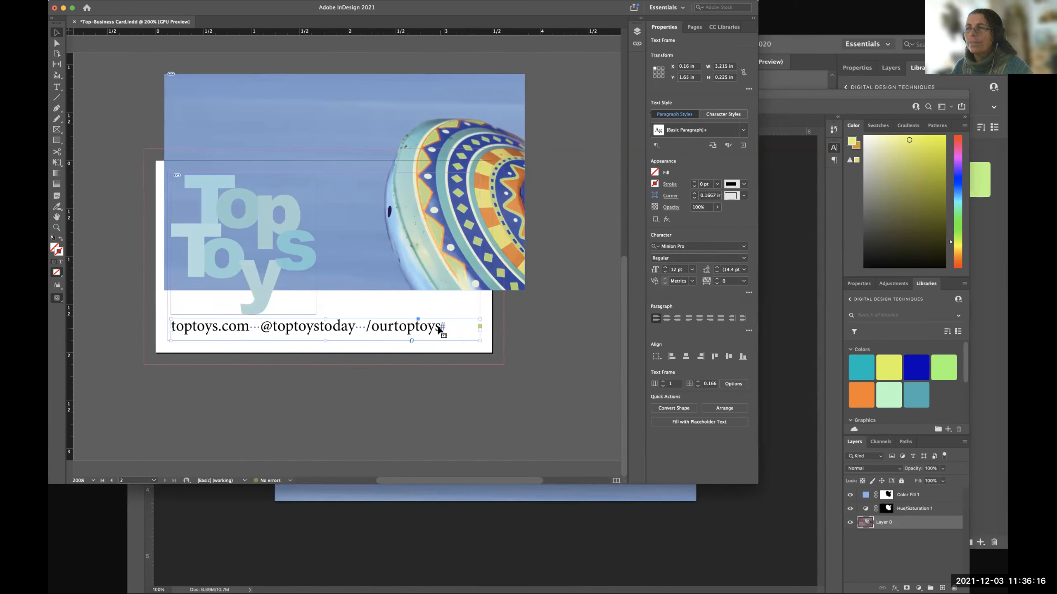
# Narrow the text frame to about 2.665 in so that part of the last handle is cut off.
pyautogui.click(487, 350)
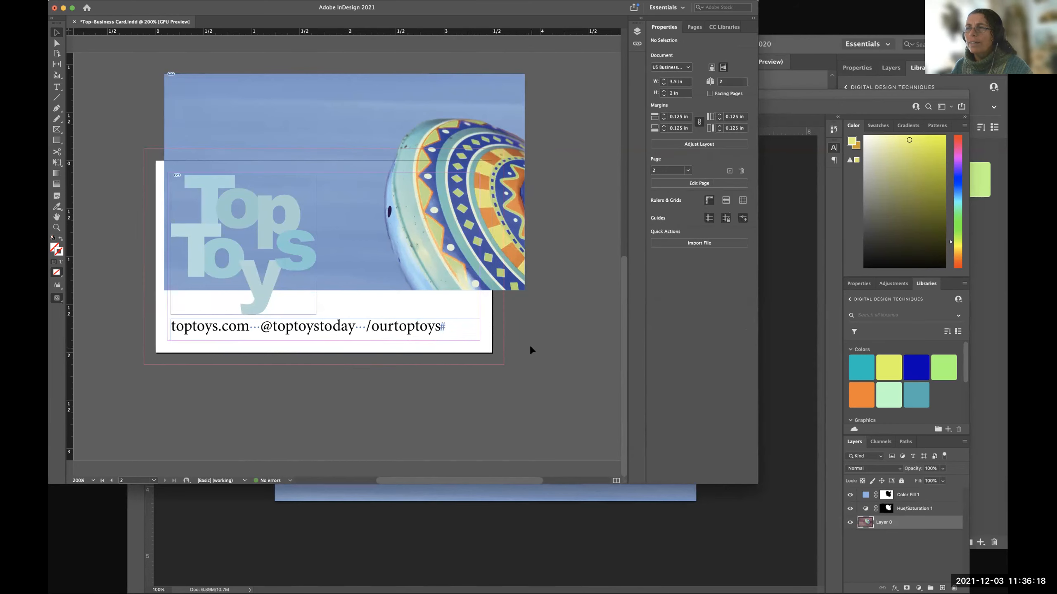
pyautogui.click(429, 330)
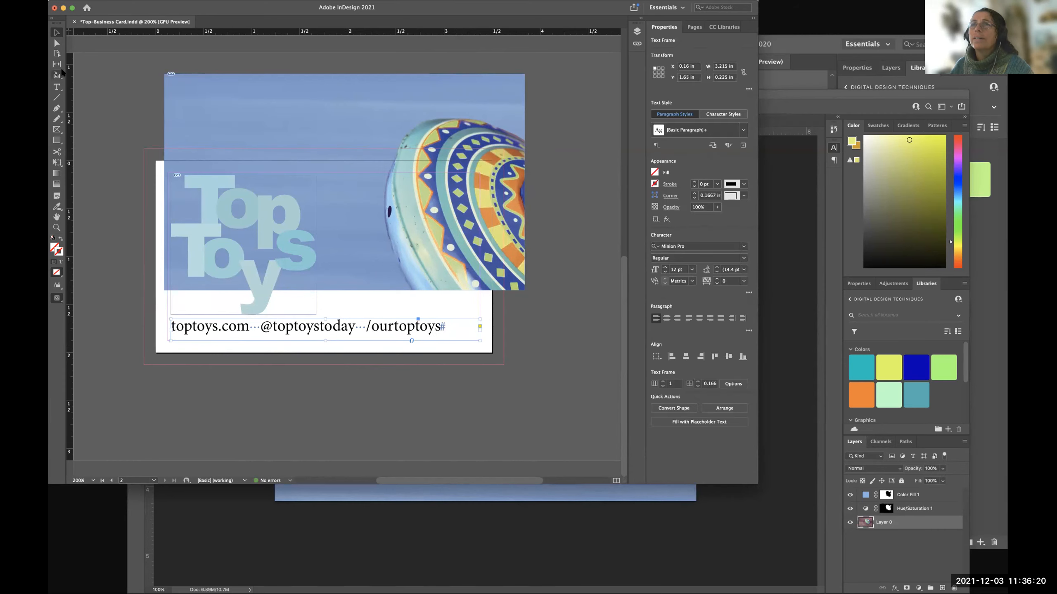
pyautogui.click(56, 87)
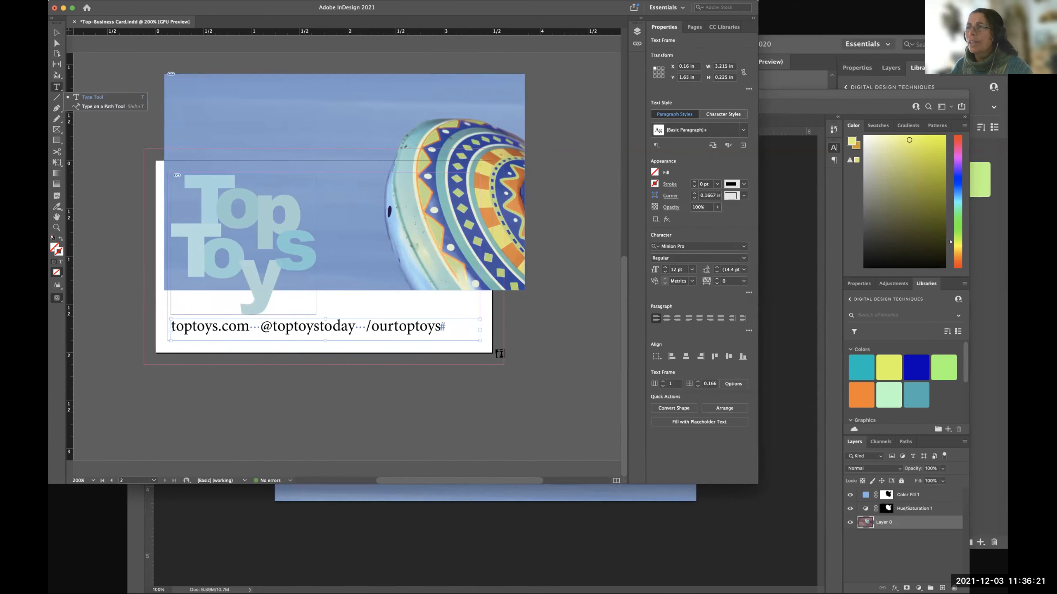
pyautogui.click(444, 327)
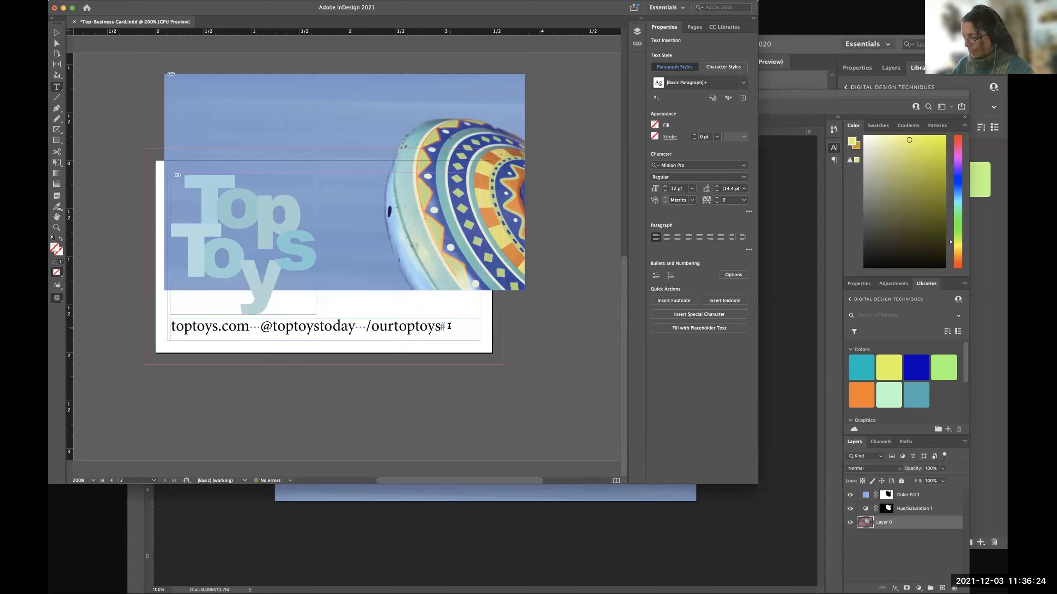
pyautogui.hscroll(2, 336, 213)
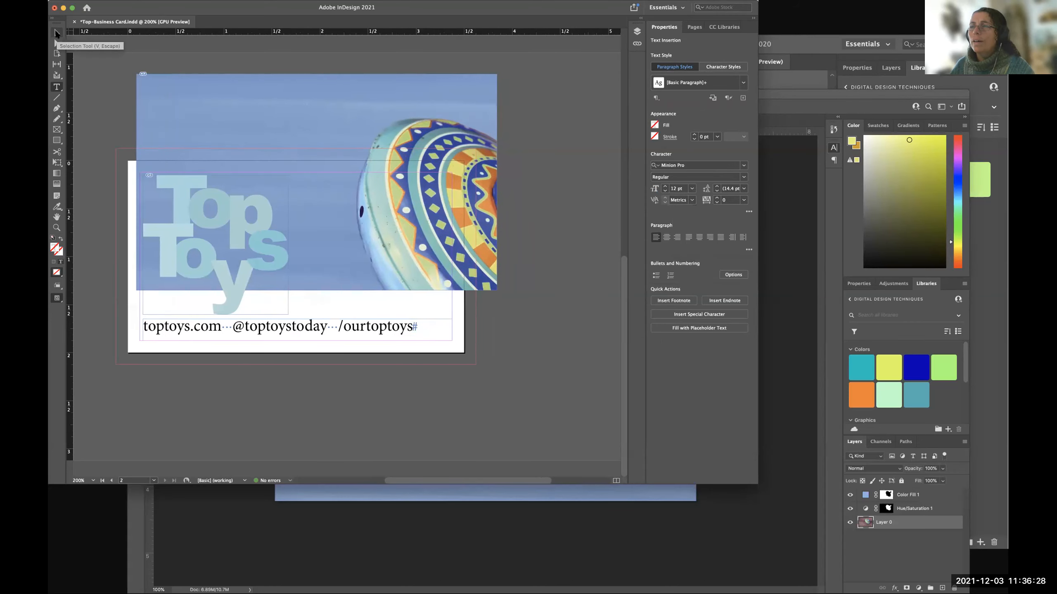
pyautogui.click(56, 33)
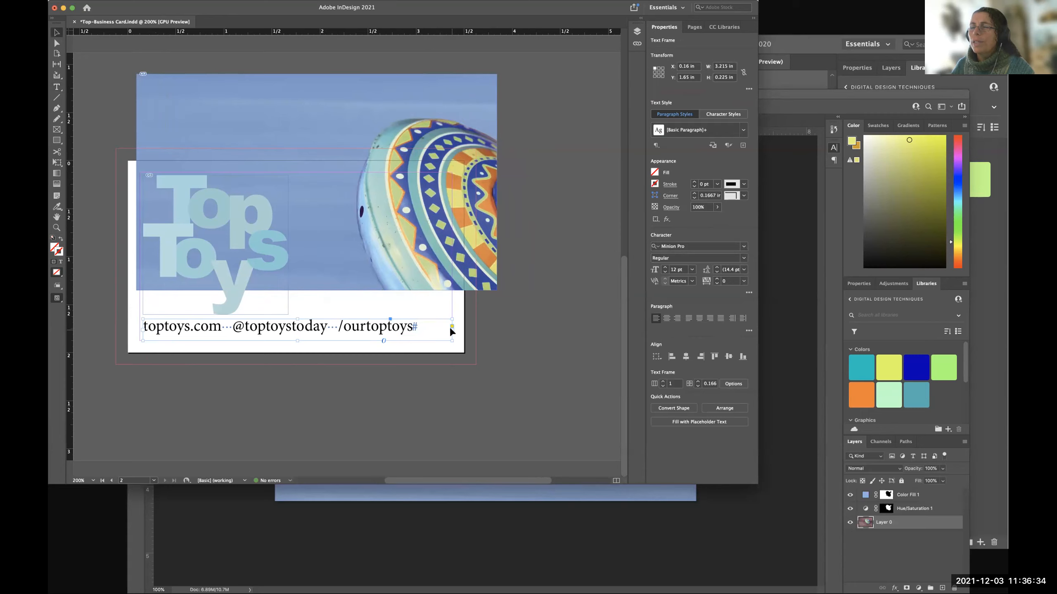
pyautogui.moveTo(451, 340); pyautogui.dragTo(399, 338)
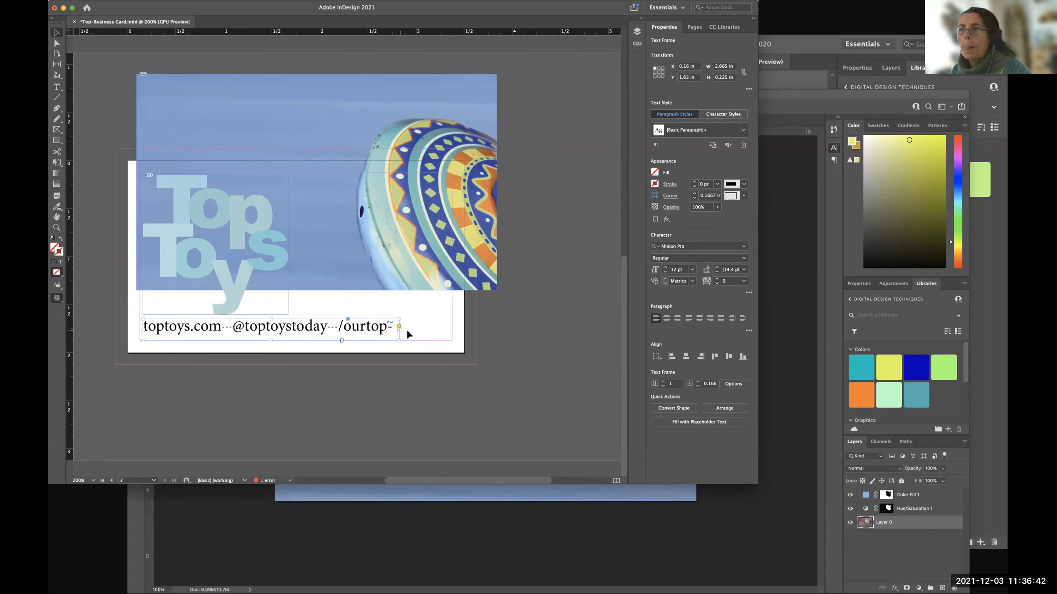
# Widen the web address and handles text frame to about 2.93 in so that the full /ourtoptoys handle fits.
pyautogui.click(400, 327)
pyautogui.press('super+=')
pyautogui.press('super+=')
pyautogui.press('super+=')
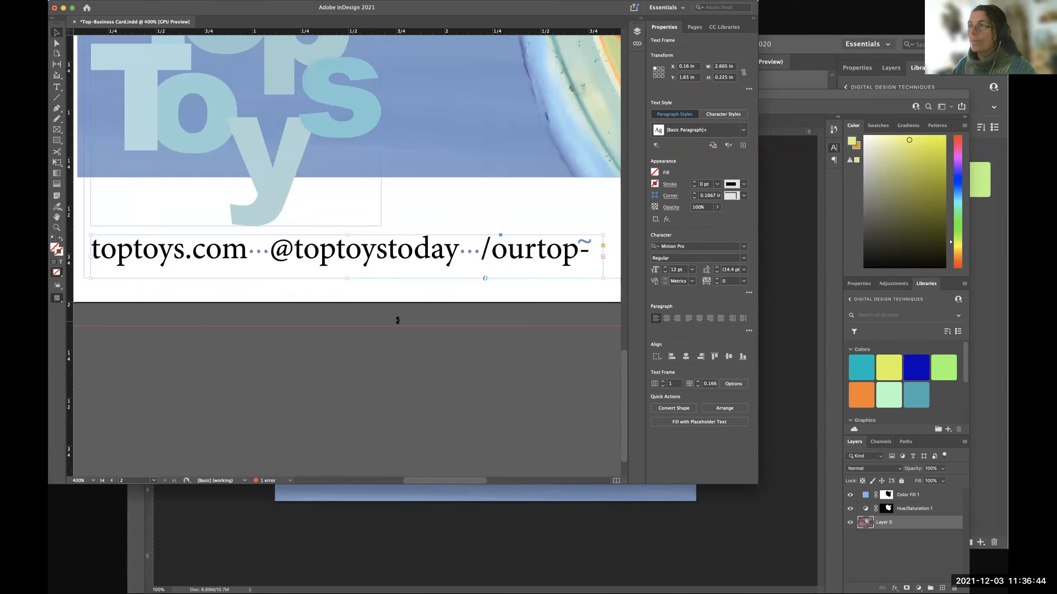
pyautogui.scroll(10, 476, 287)
pyautogui.hscroll(-15, 476, 287)
pyautogui.hscroll(10, 474, 301)
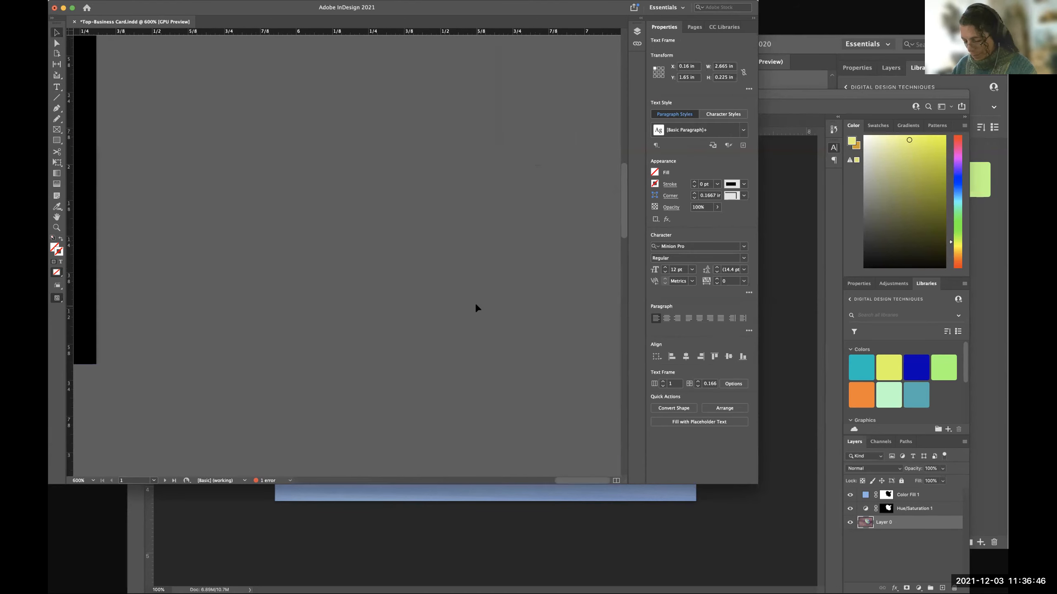
pyautogui.press('super+0')
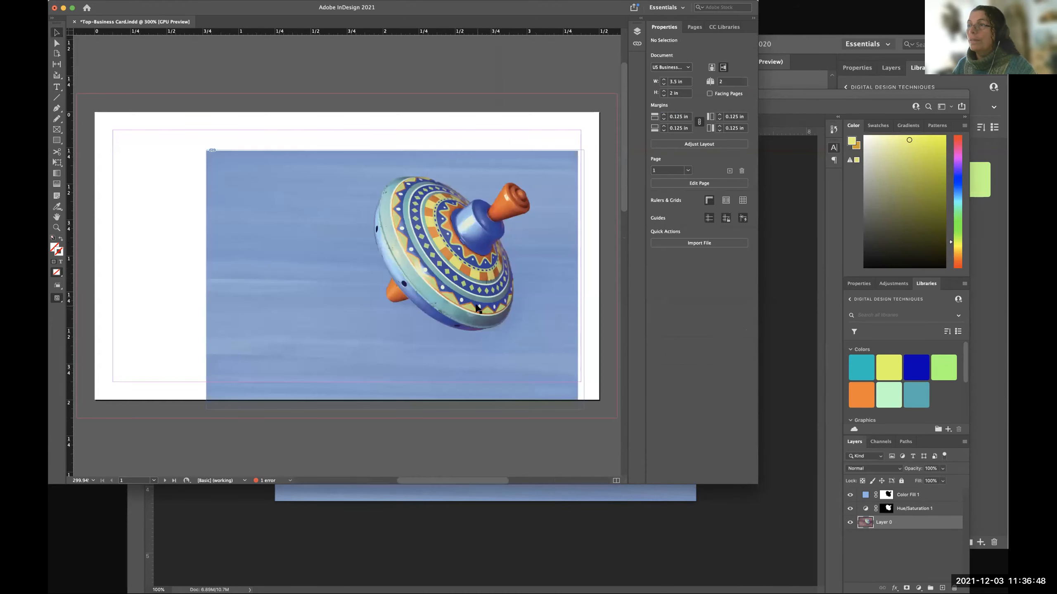
pyautogui.scroll(-10, 475, 305)
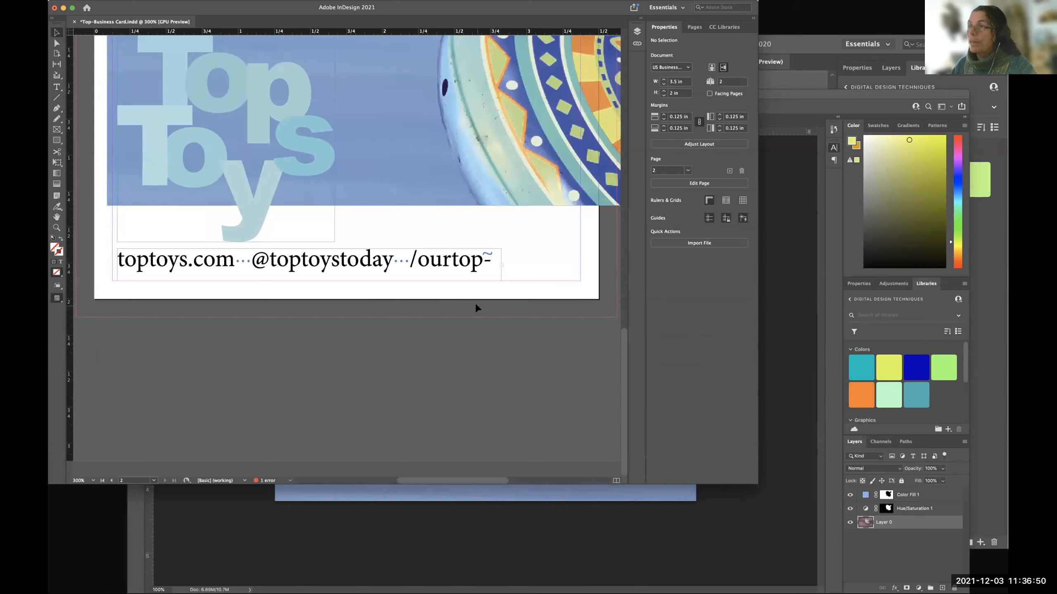
pyautogui.press('super+equal')
pyautogui.press('super+equal')
pyautogui.press('super+equal')
pyautogui.hscroll(4, 366, 302)
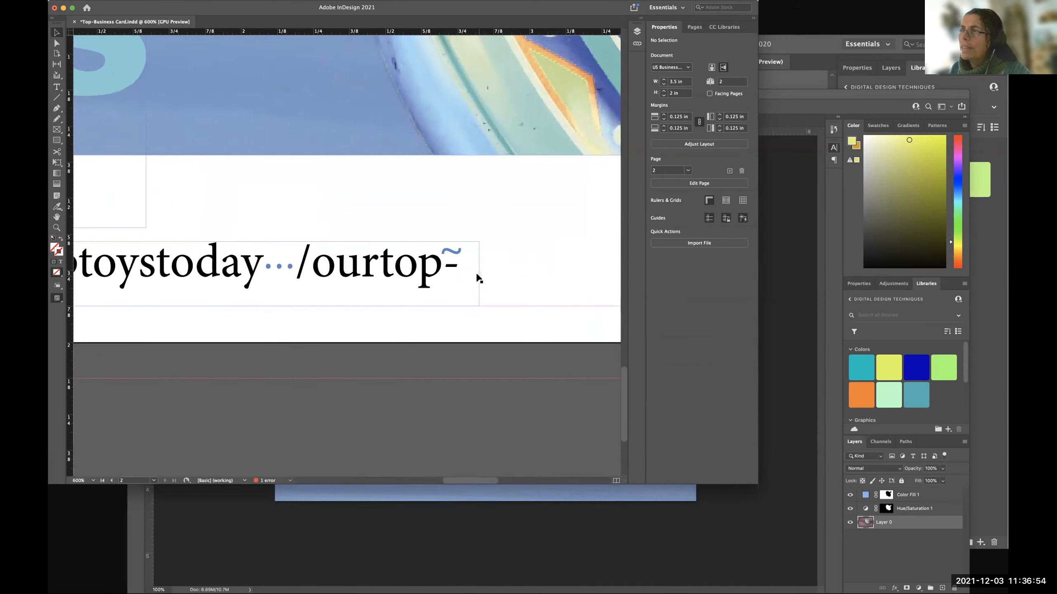
pyautogui.click(477, 276)
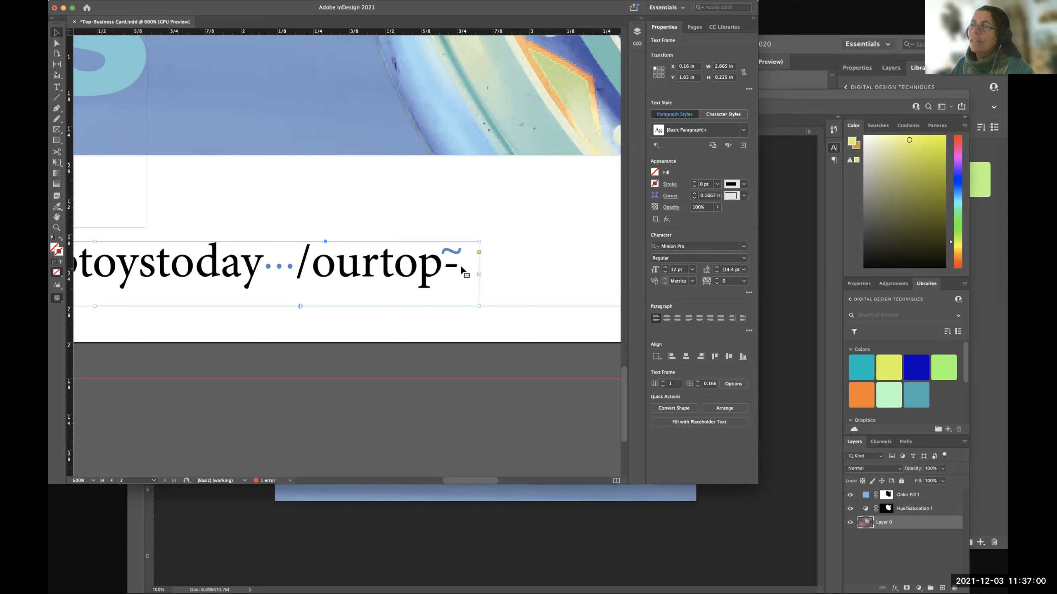
pyautogui.moveTo(478, 305); pyautogui.dragTo(549, 306)
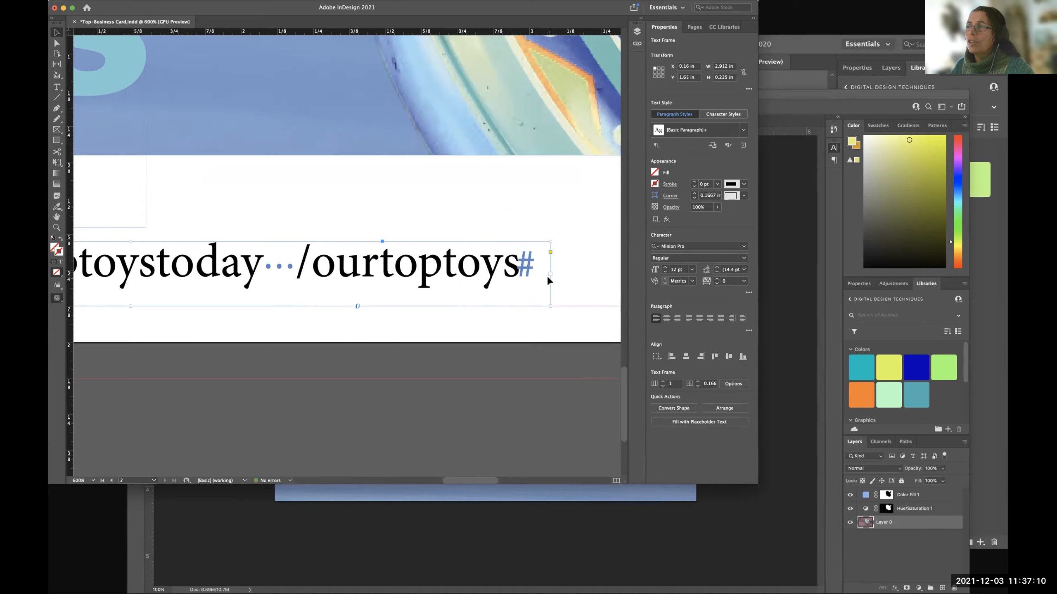
pyautogui.moveTo(550, 305)
pyautogui.mouseDown()
pyautogui.moveTo(524, 302)
pyautogui.moveTo(556, 304)
pyautogui.mouseUp()
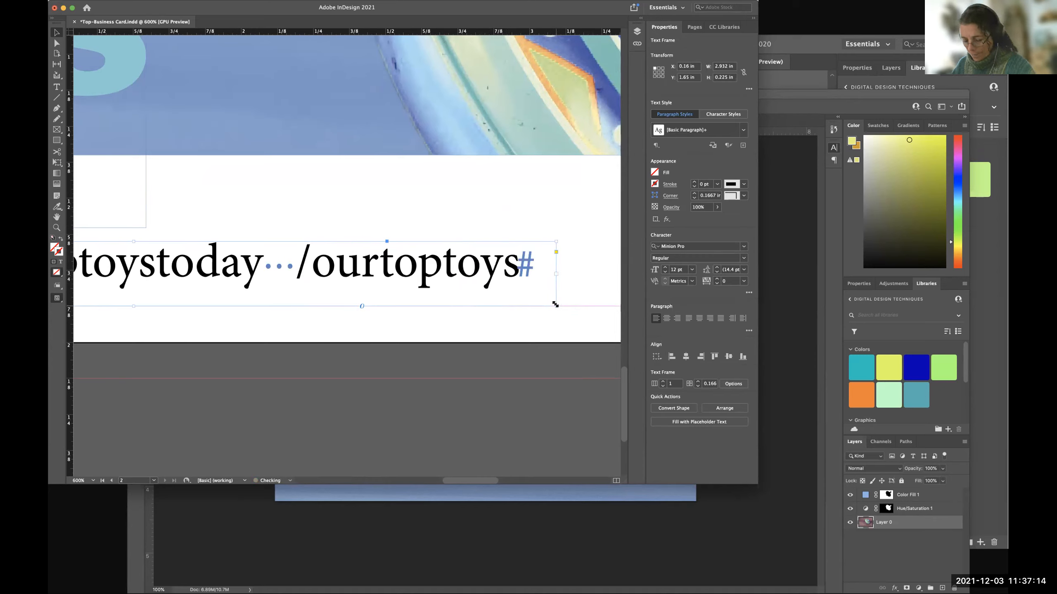
# Preview the card without guides, frame edges and hidden characters, and return to the normal screen mode.
pyautogui.press('w')
pyautogui.press('w')
pyautogui.press('w')
pyautogui.press('w')
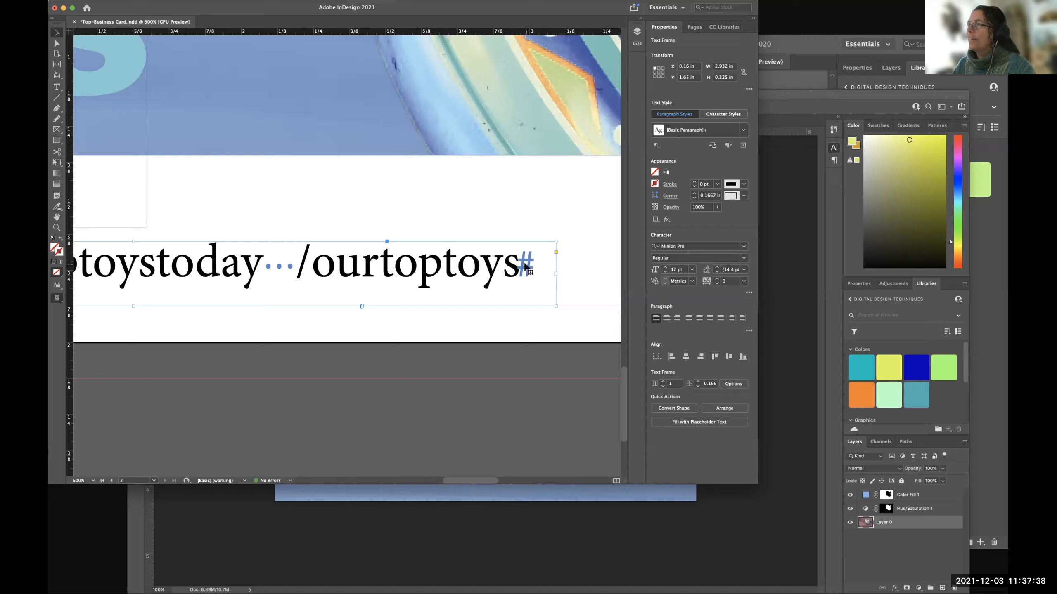
pyautogui.press('w')
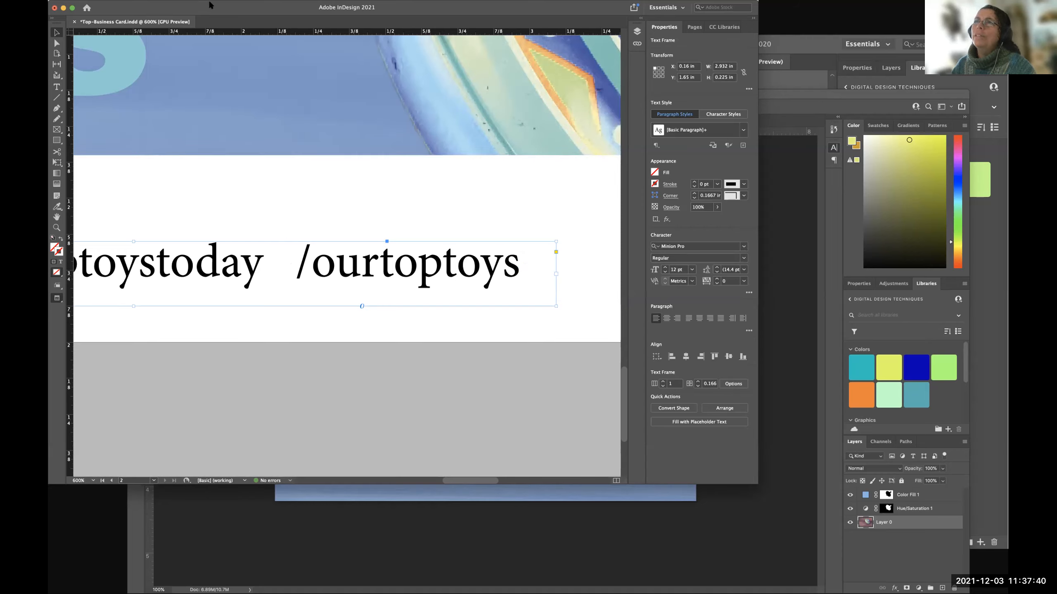
pyautogui.press('w')
pyautogui.click(180, 3)
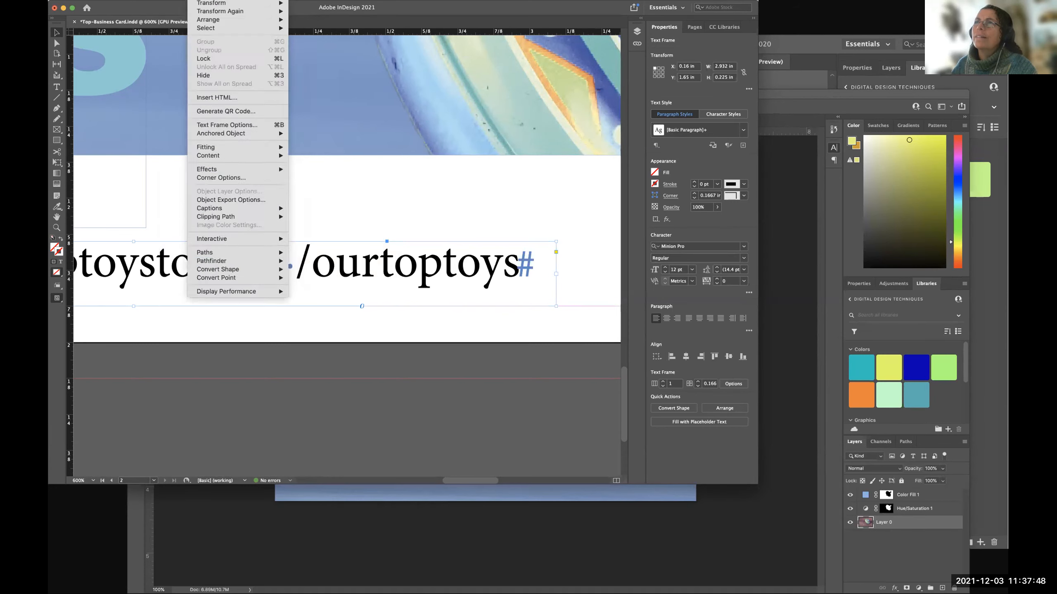
pyautogui.moveTo(254, 1)
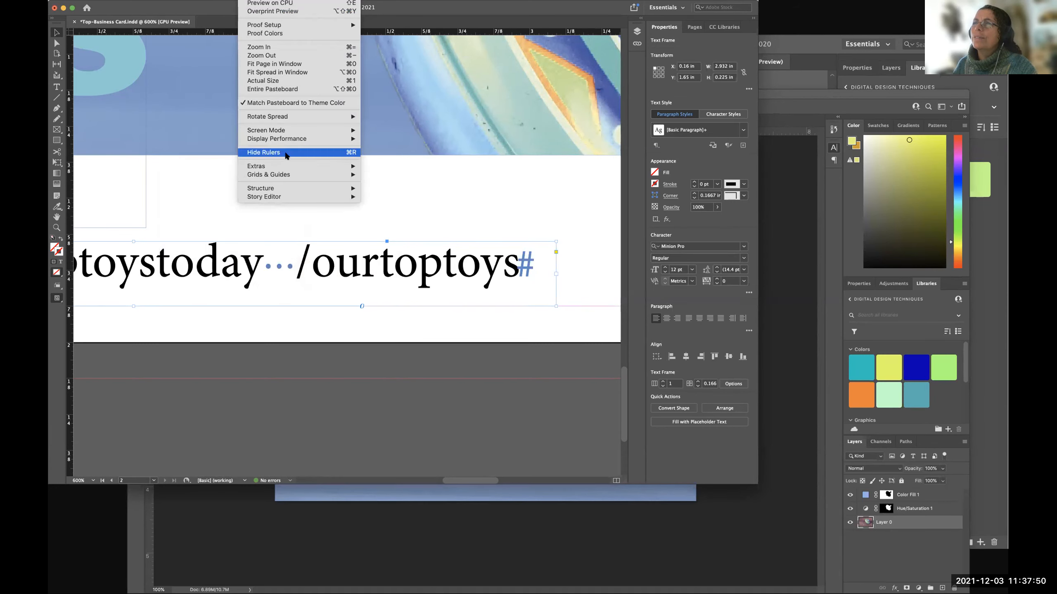
pyautogui.moveTo(289, 167)
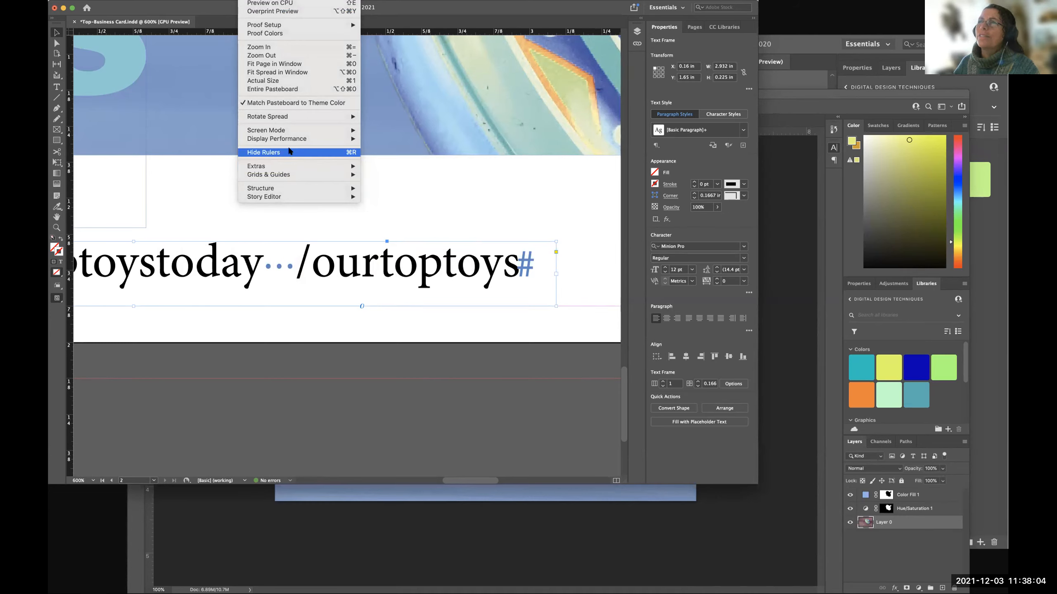
pyautogui.moveTo(294, 199)
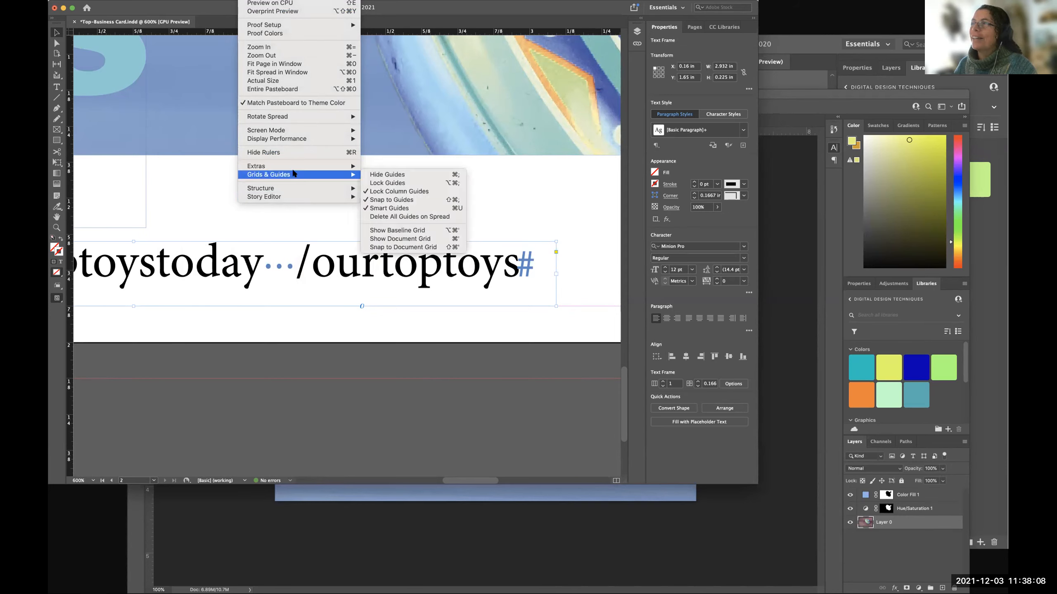
pyautogui.click(373, 48)
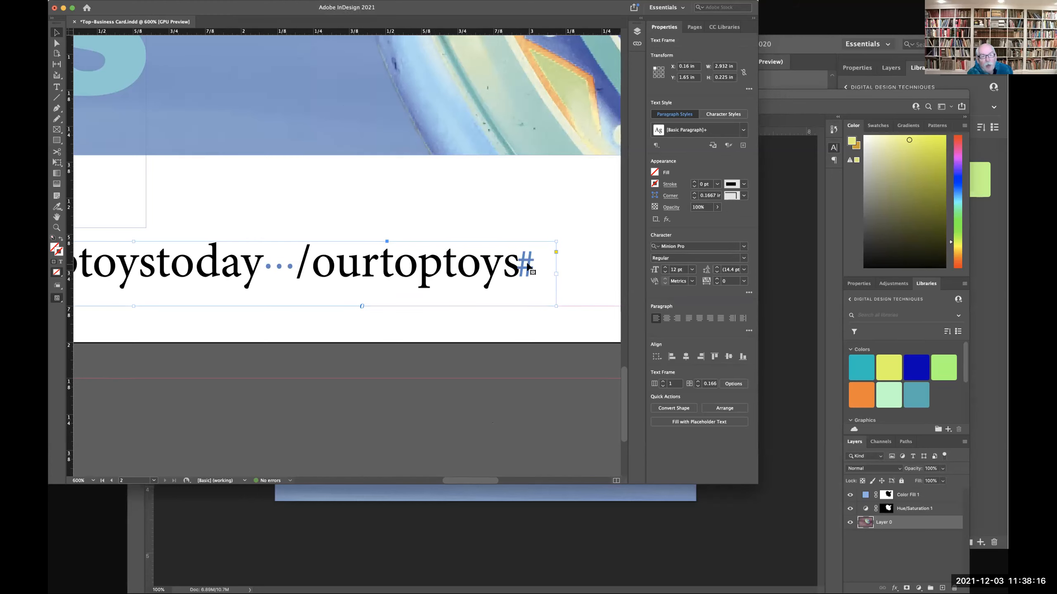
# Hide the hidden characters in the text line and show them again.
pyautogui.click(175, 0)
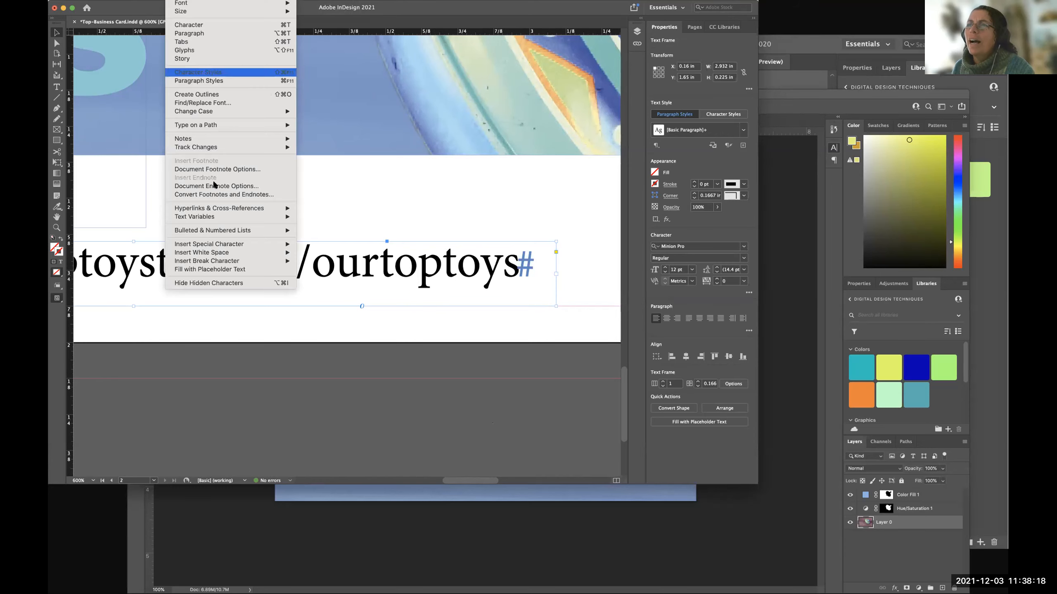
pyautogui.click(223, 284)
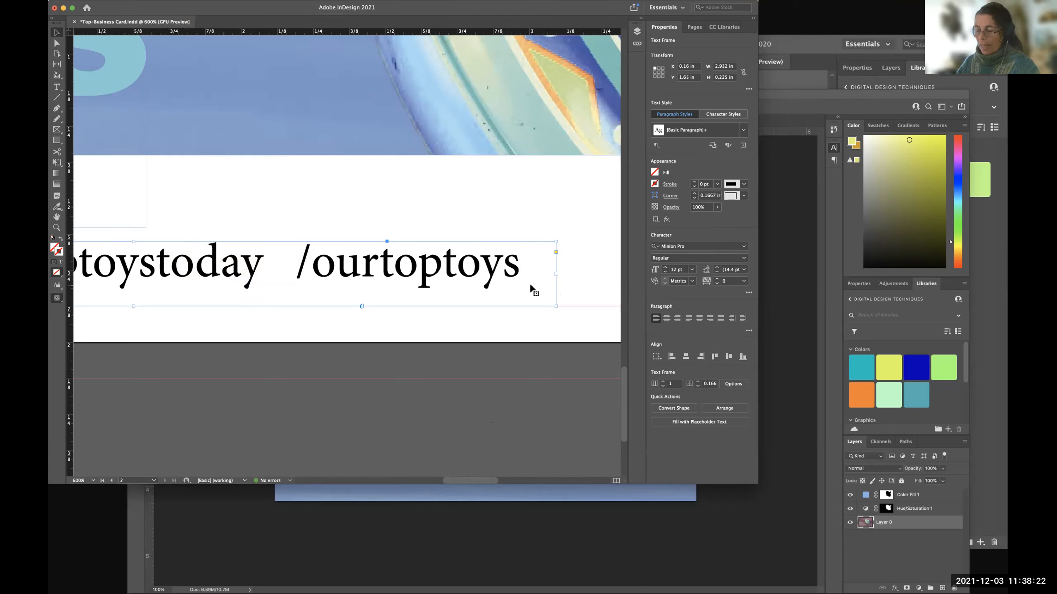
pyautogui.click(174, 1)
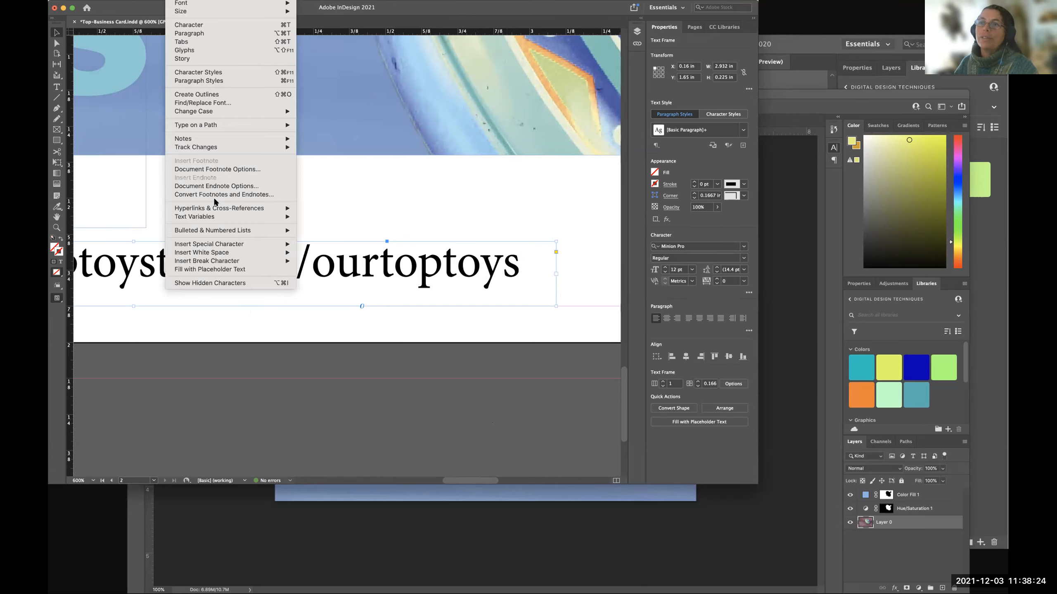
pyautogui.click(232, 283)
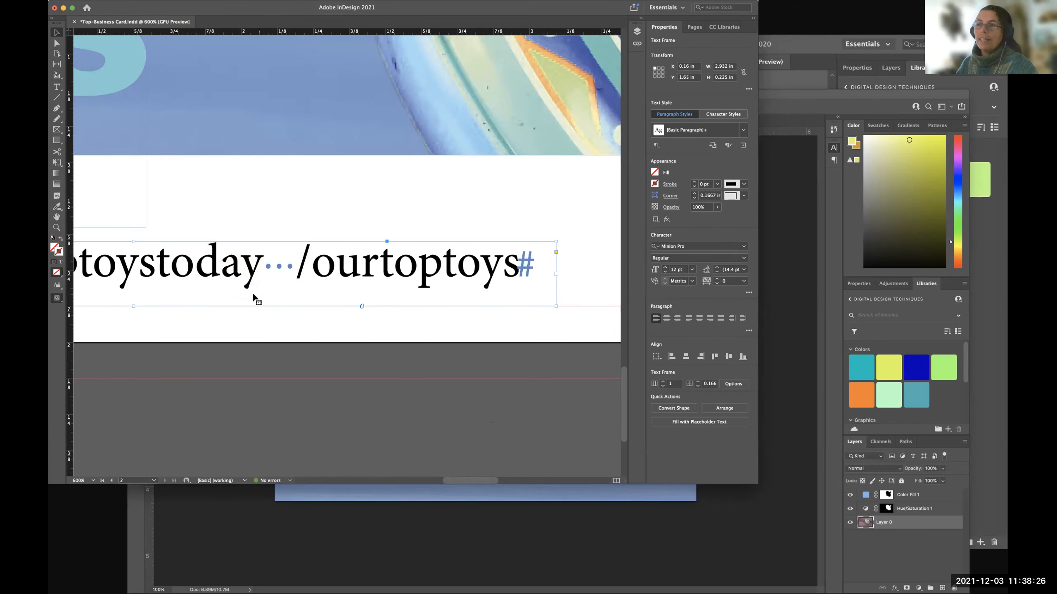
pyautogui.hscroll(-7, 203, 283)
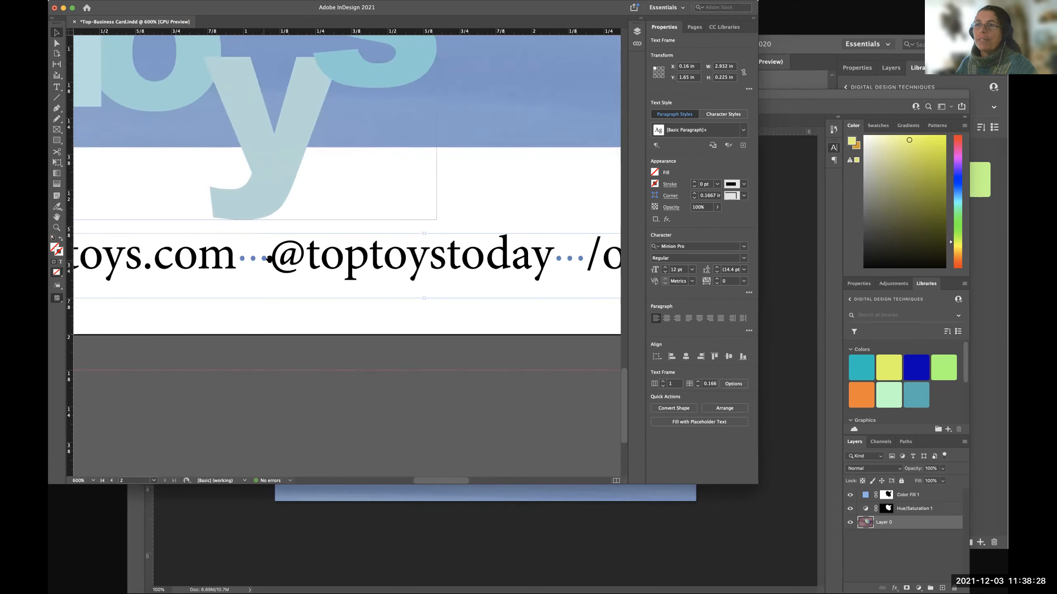
pyautogui.hscroll(-4, 266, 260)
pyautogui.hscroll(7, 356, 258)
pyautogui.hscroll(3, 356, 258)
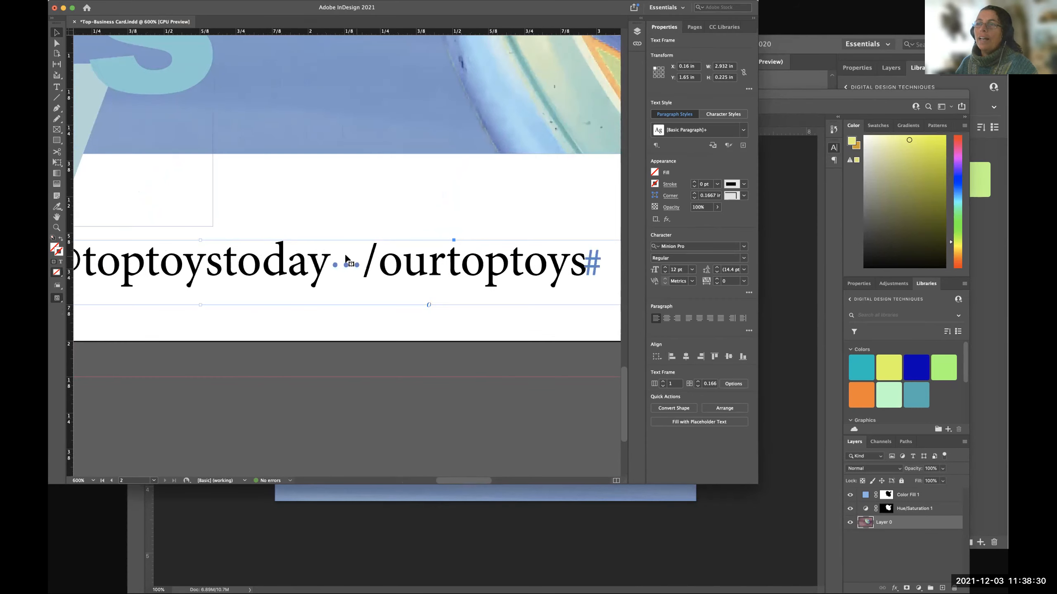
pyautogui.press('t')
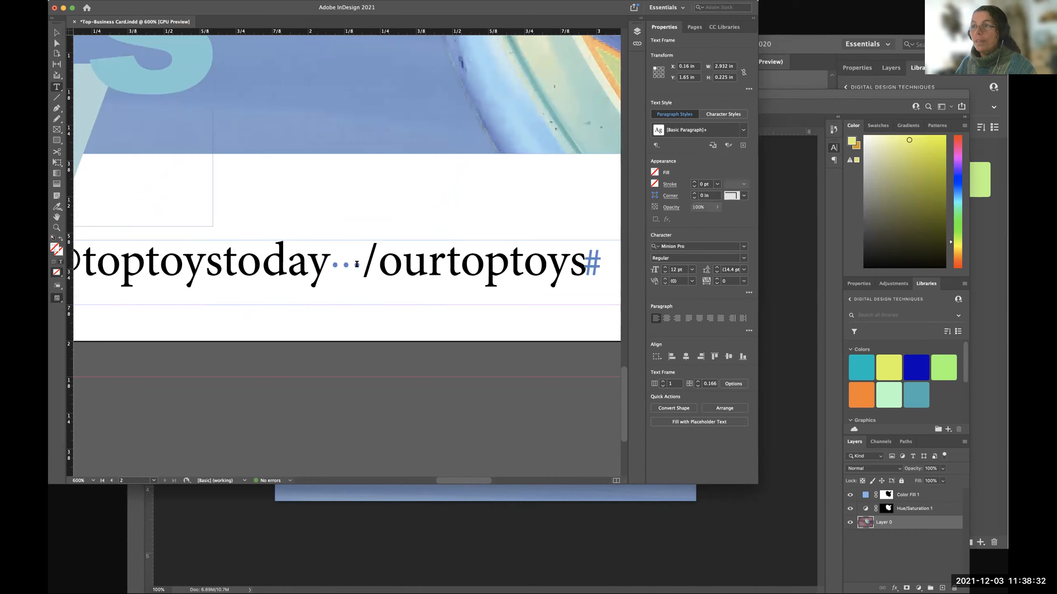
pyautogui.click(351, 264)
pyautogui.write('t')
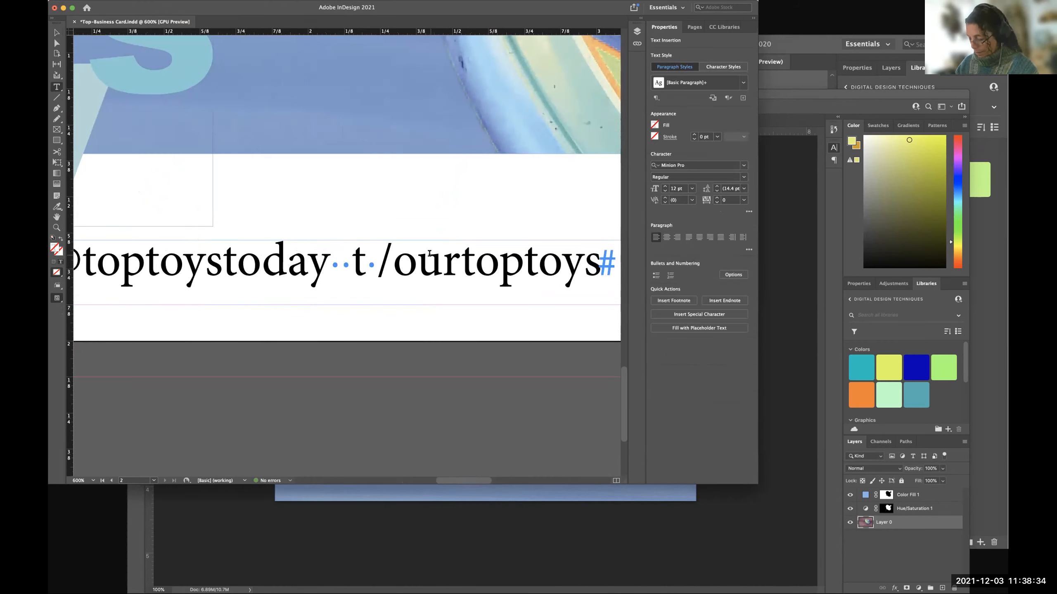
pyautogui.press('BackSpace')
pyautogui.press('Left')
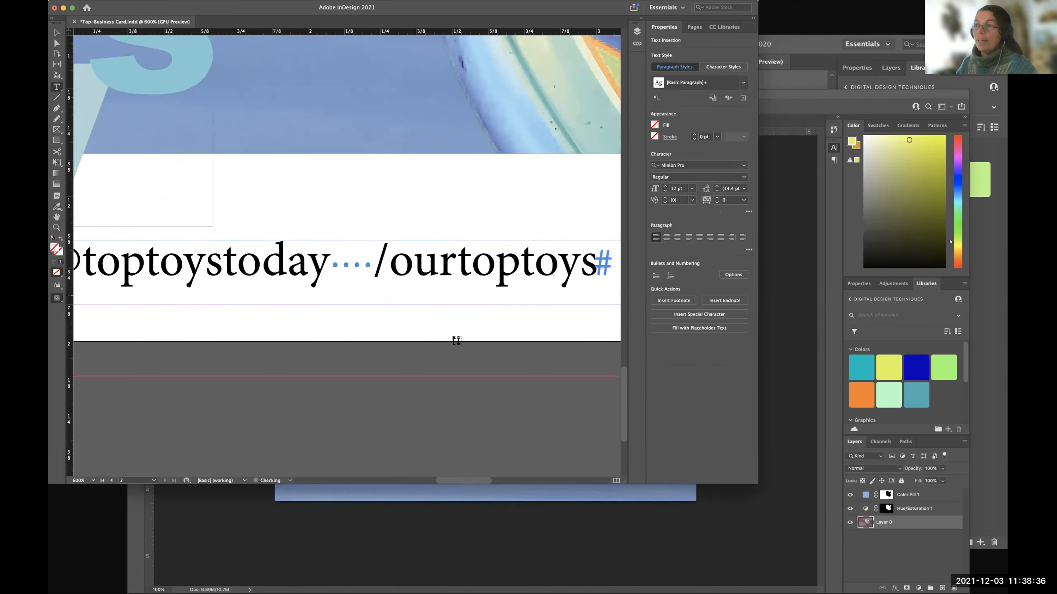
pyautogui.click(448, 355)
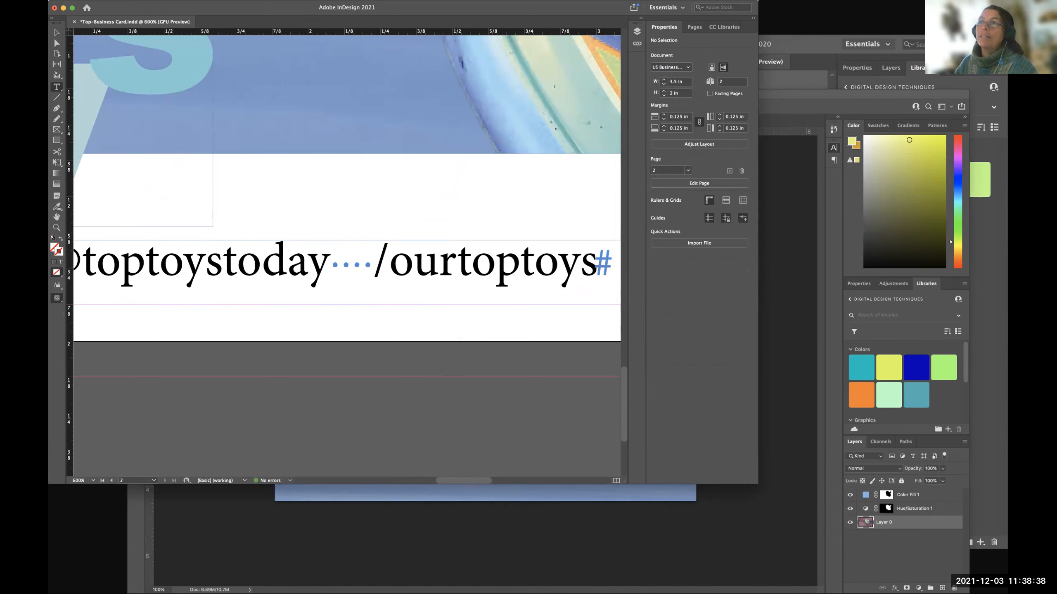
# Hide the hidden characters to compare the spacing between the web address and handles, and show them again.
pyautogui.click(231, 285)
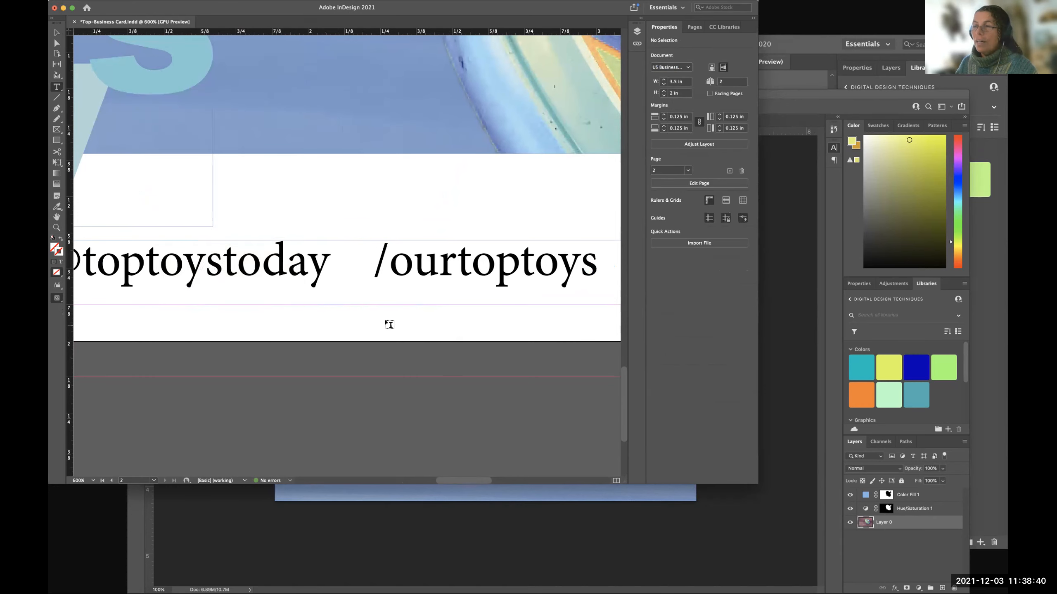
pyautogui.hscroll(-5, 389, 325)
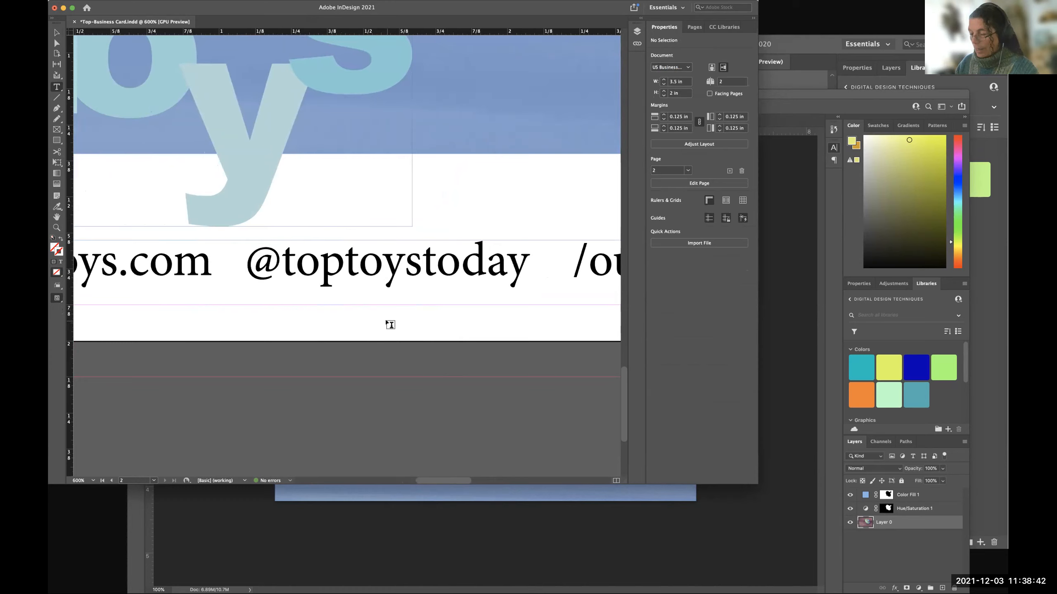
pyautogui.press('super+minus')
pyautogui.press('super+minus')
pyautogui.press('super+minus')
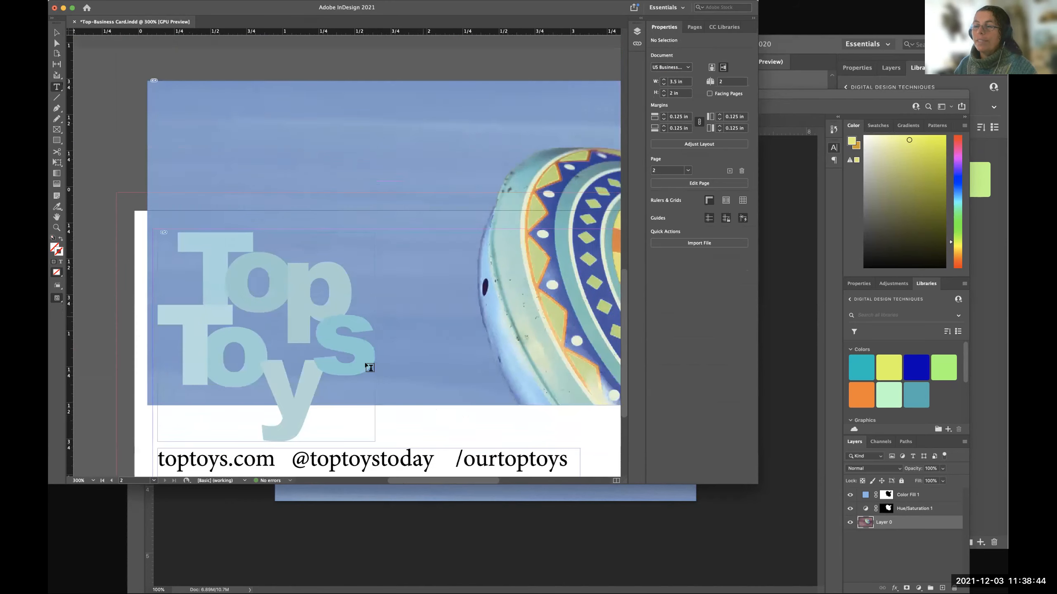
pyautogui.scroll(-10, 377, 338)
pyautogui.hscroll(3, 378, 337)
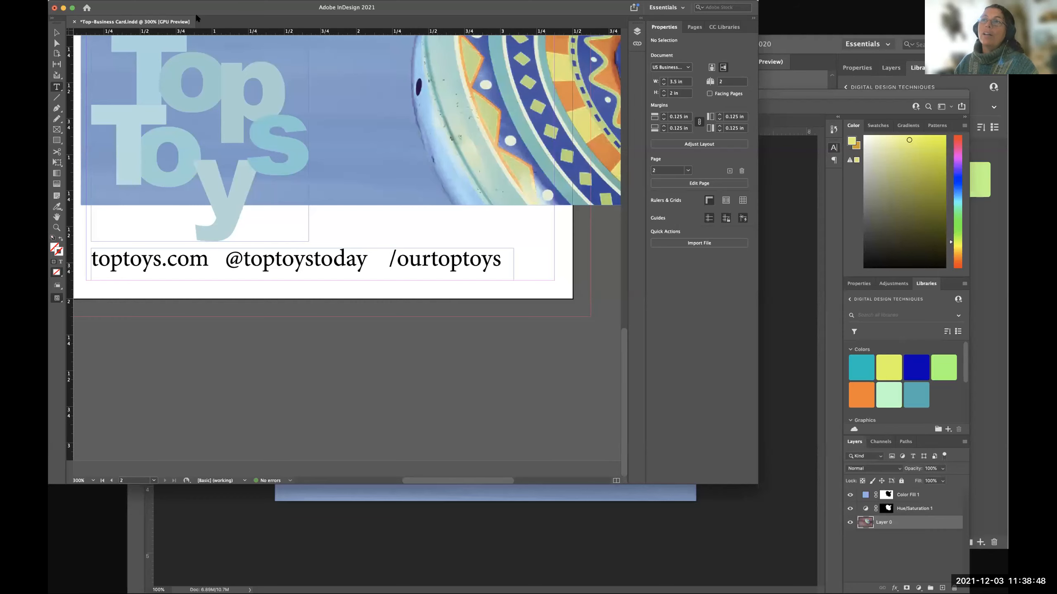
pyautogui.rightClick(187, 41)
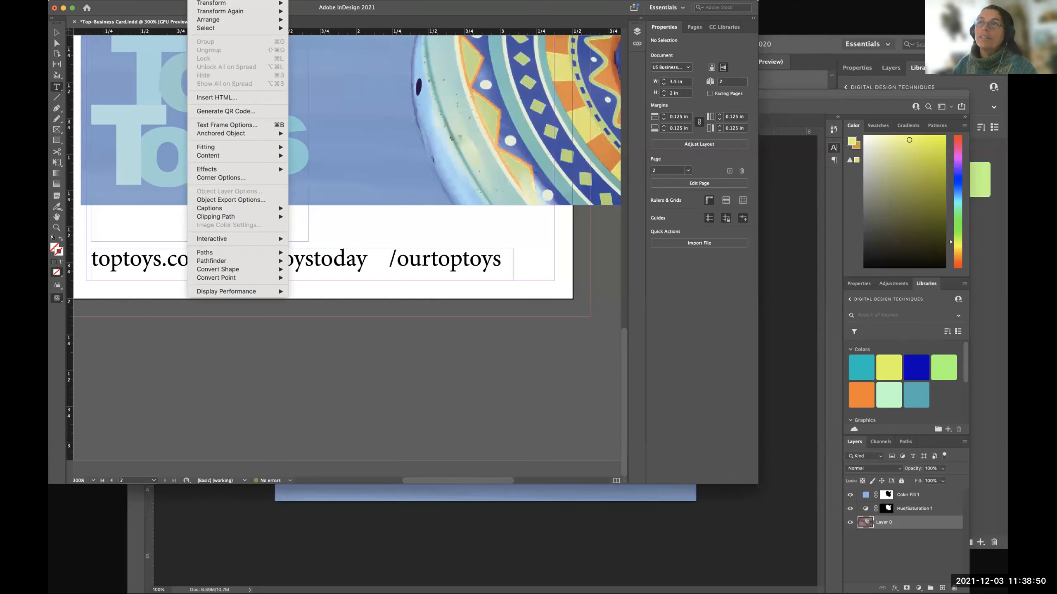
pyautogui.click(226, 281)
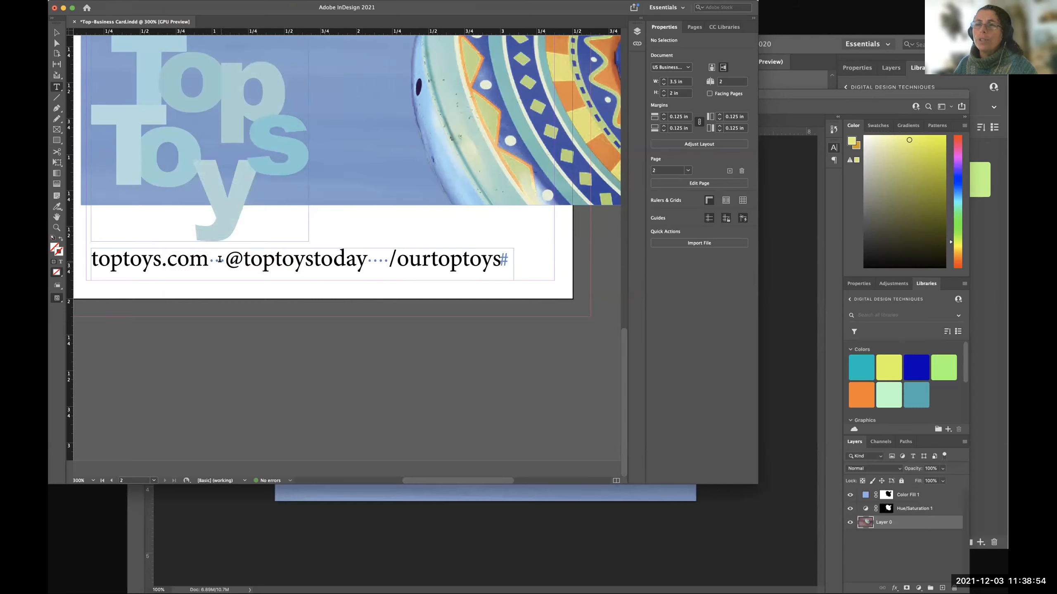
# Delete the extra space before /ourtoptoys.
pyautogui.click(387, 259)
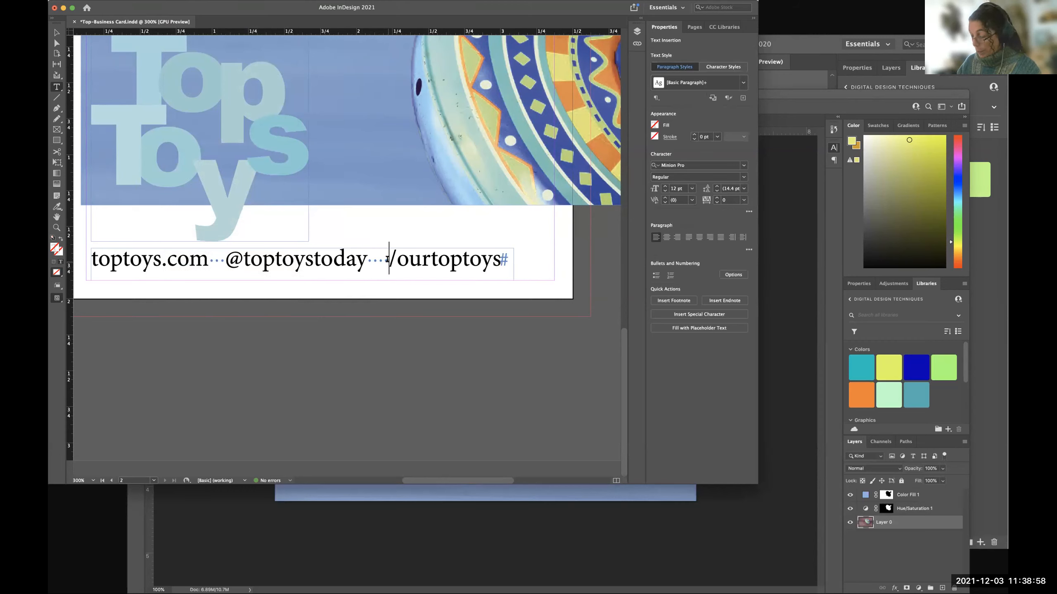
pyautogui.press('BackSpace')
pyautogui.hscroll(-2, 388, 258)
pyautogui.scroll(1, 389, 258)
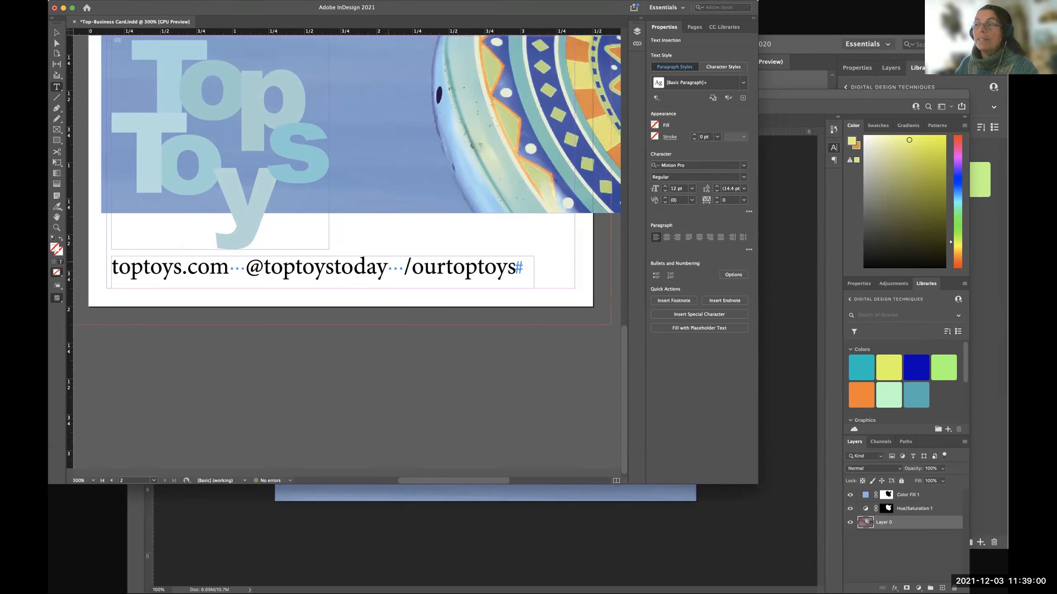
# Hide the hidden characters in the web address and social handles line.
pyautogui.click(517, 266)
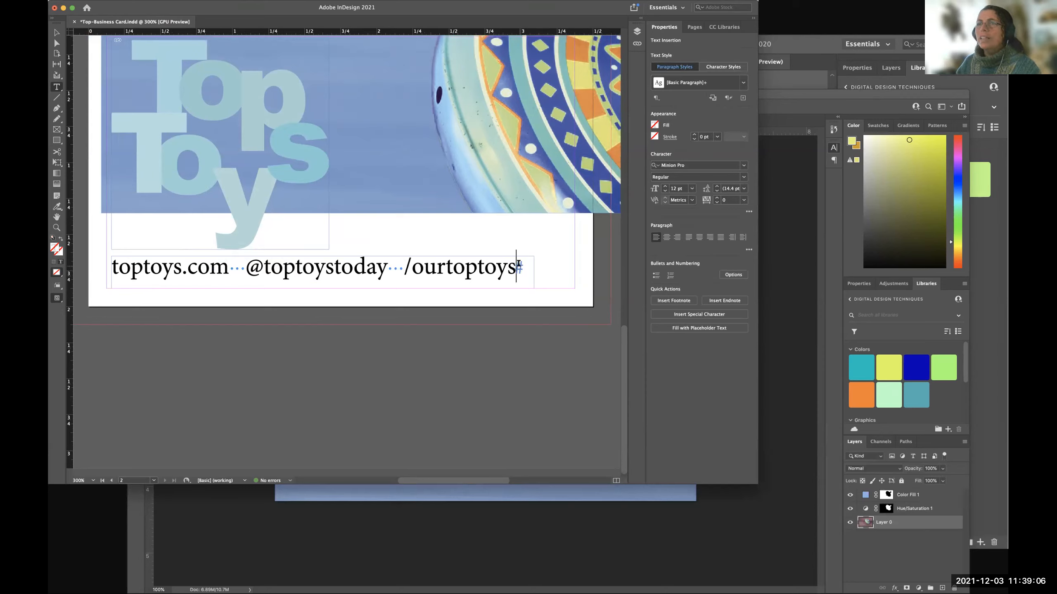
pyautogui.click(174, 0)
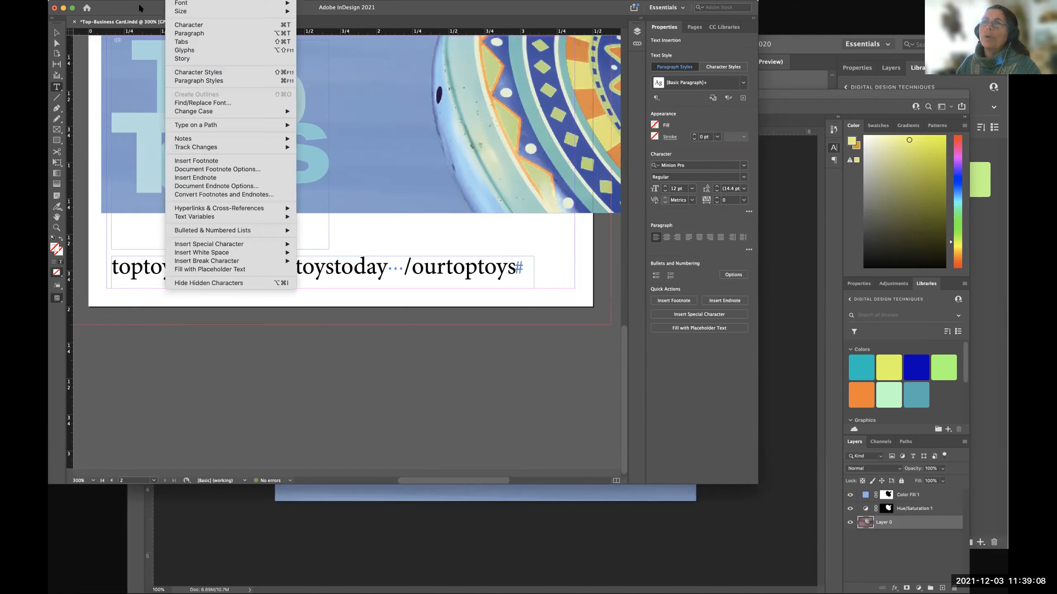
pyautogui.click(246, 283)
# Narrow the contact line's text frame to about 2.88 in wide from its lower-right corner.
pyautogui.click(57, 32)
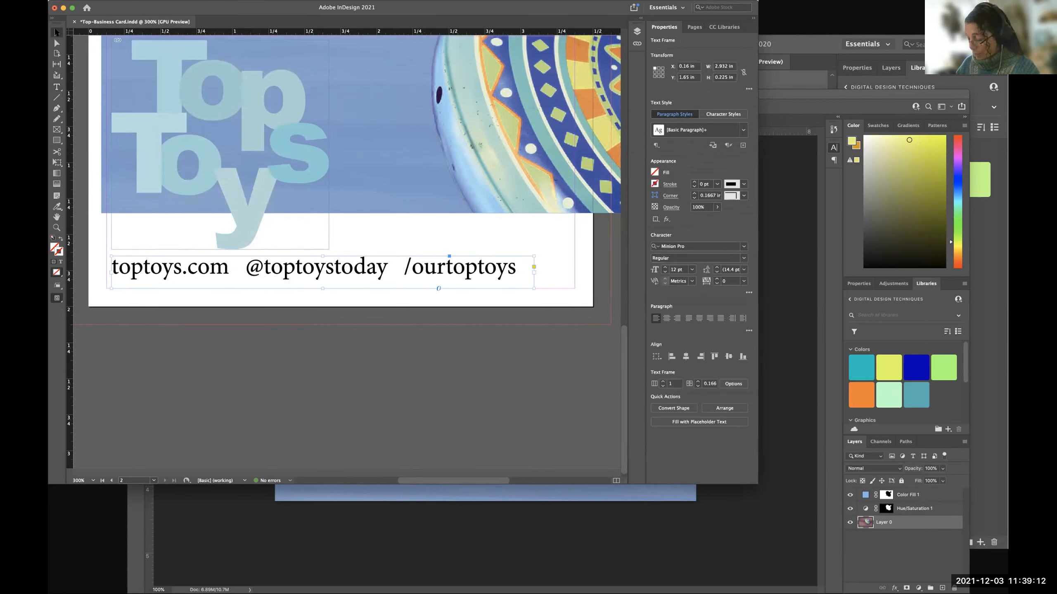
pyautogui.press('super+minus')
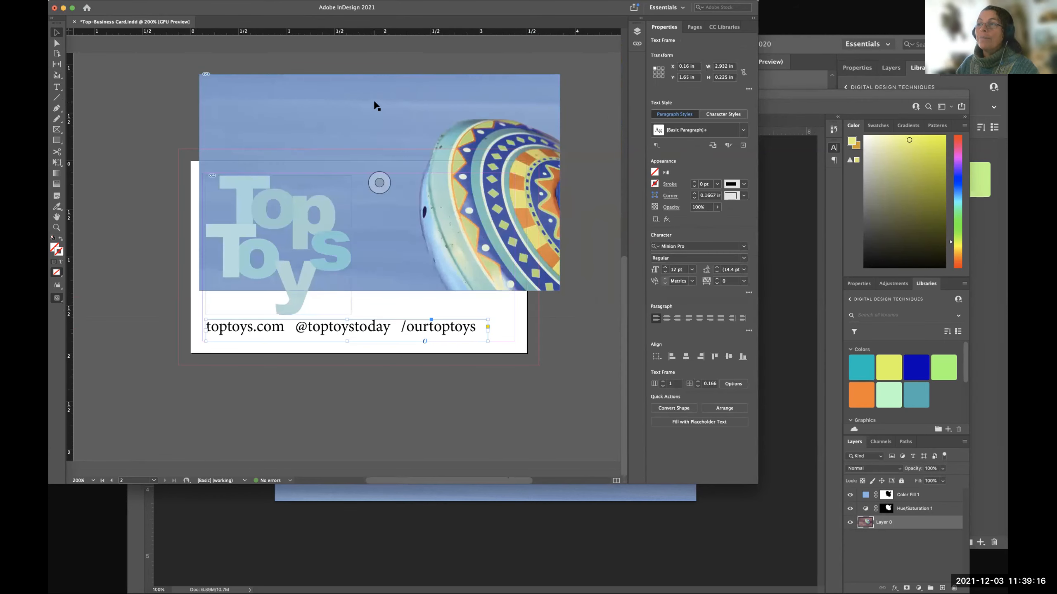
pyautogui.moveTo(486, 341)
pyautogui.mouseDown()
pyautogui.moveTo(513, 341)
pyautogui.moveTo(482, 341)
pyautogui.mouseUp()
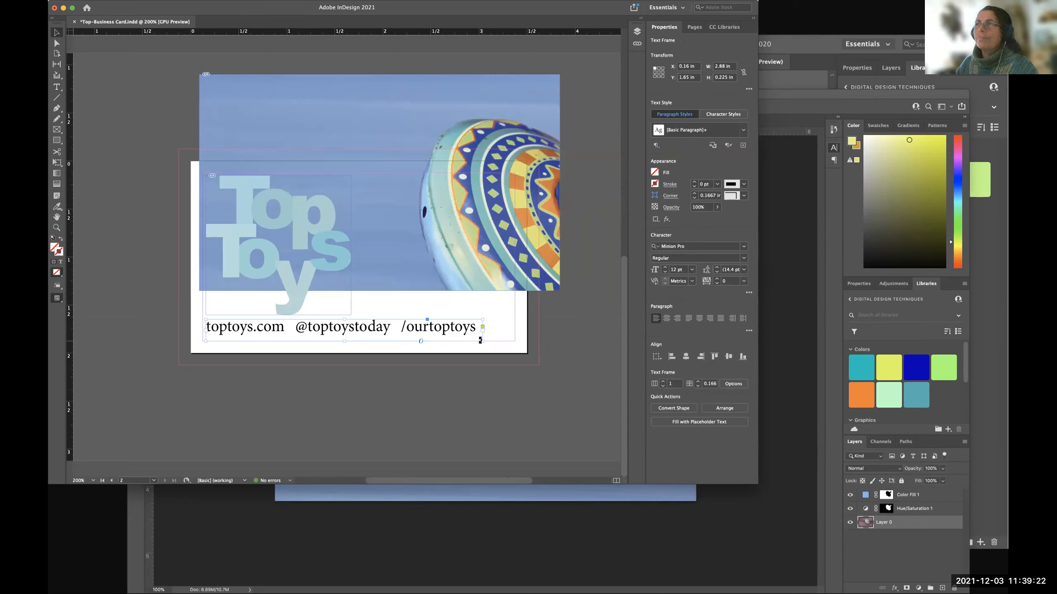
# Move the spinning-top photo down to X -0.125 in, Y -0.125 in so it covers the card and bleed, and deselect it.
pyautogui.moveTo(371, 86); pyautogui.dragTo(349, 159)
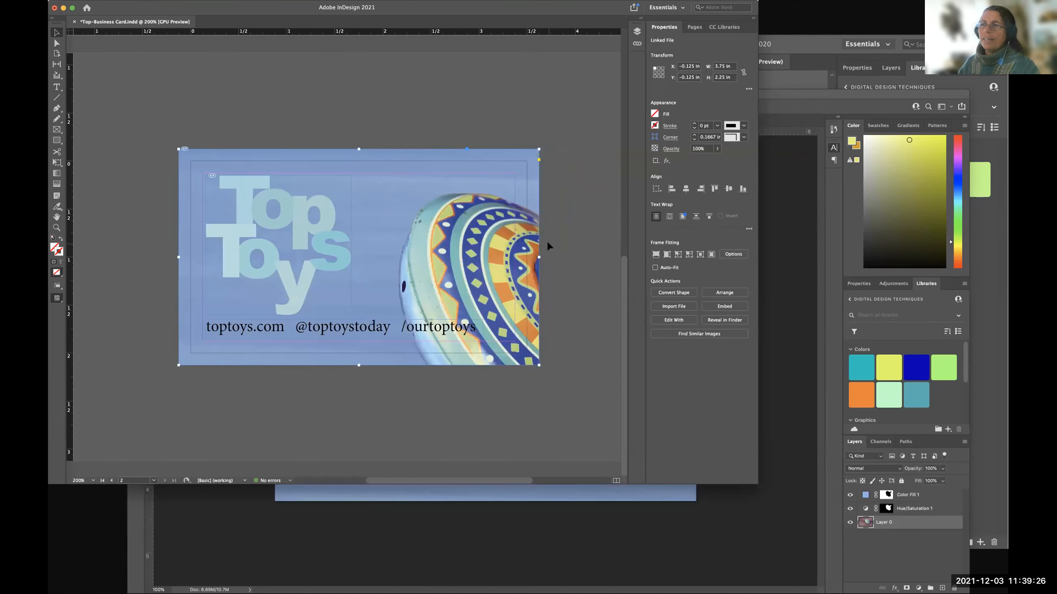
pyautogui.click(546, 240)
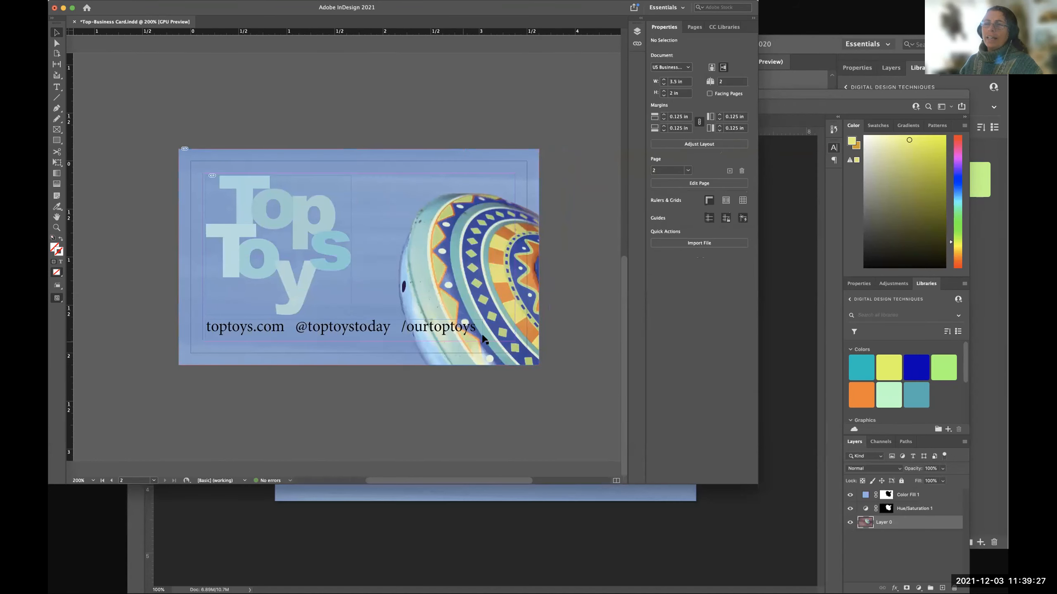
# Lower the upper edge of the contact line's text frame to make it about 0.175 in high, and deselect it.
pyautogui.click(368, 331)
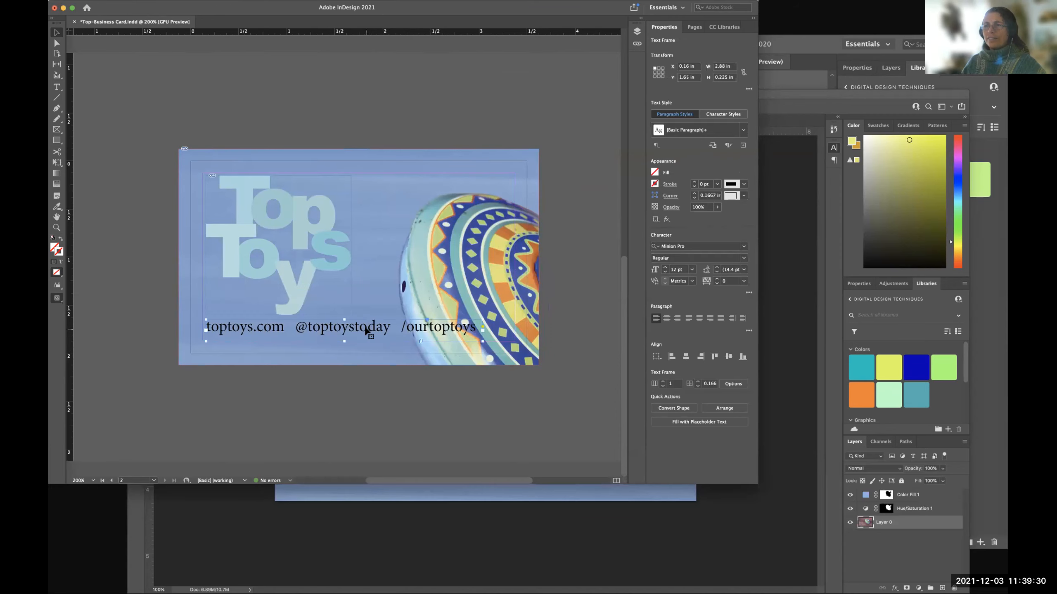
pyautogui.moveTo(343, 318); pyautogui.dragTo(343, 324)
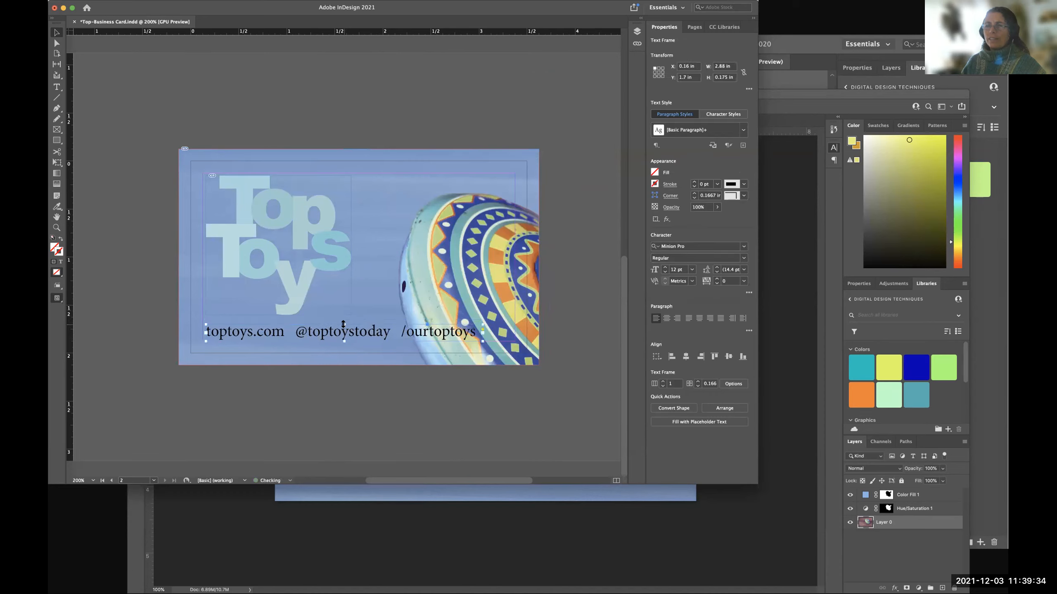
pyautogui.click(594, 329)
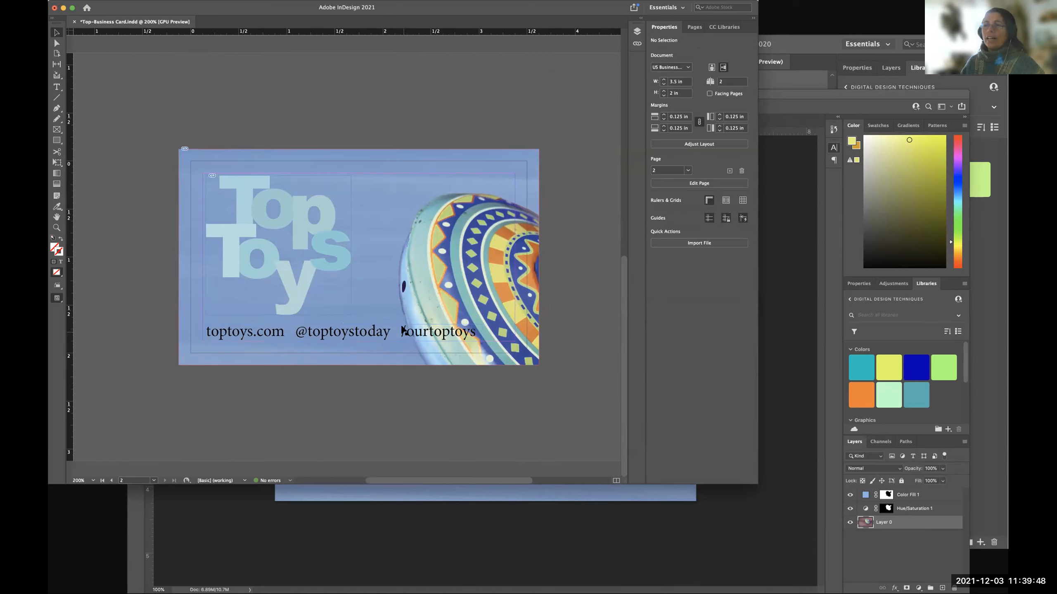
# Set the contact line's font size to 8 pt and deselect the frame.
pyautogui.hscroll(1, 473, 333)
pyautogui.click(475, 336)
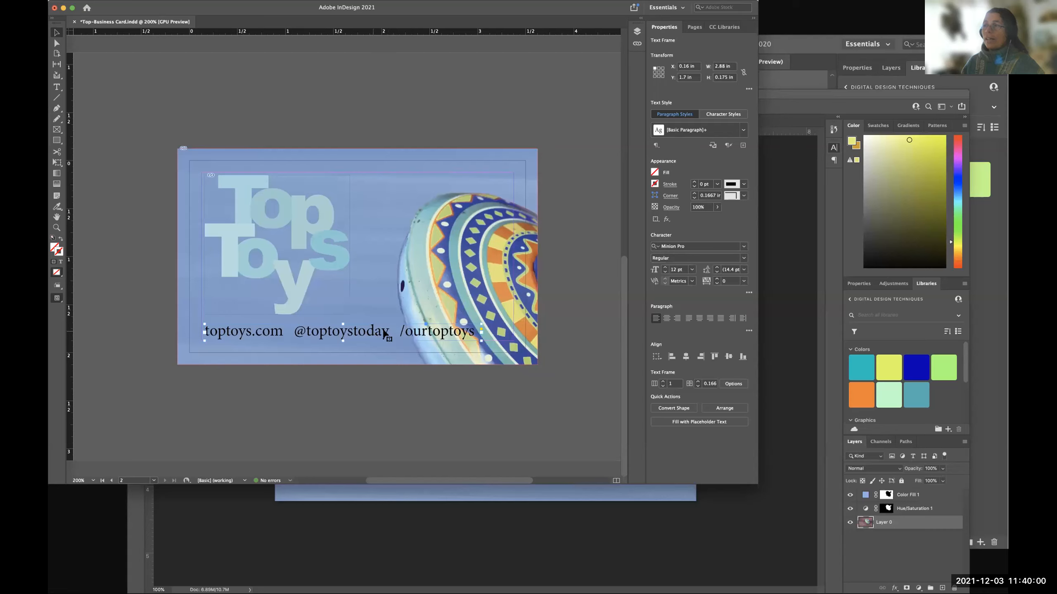
pyautogui.click(656, 270)
pyautogui.click(690, 270)
pyautogui.click(683, 299)
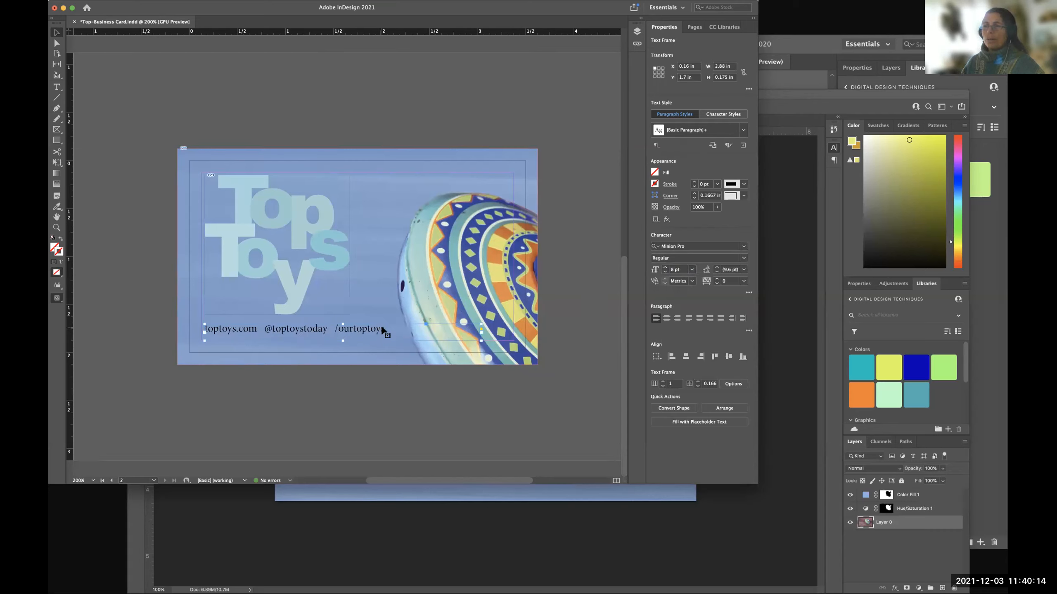
pyautogui.click(563, 354)
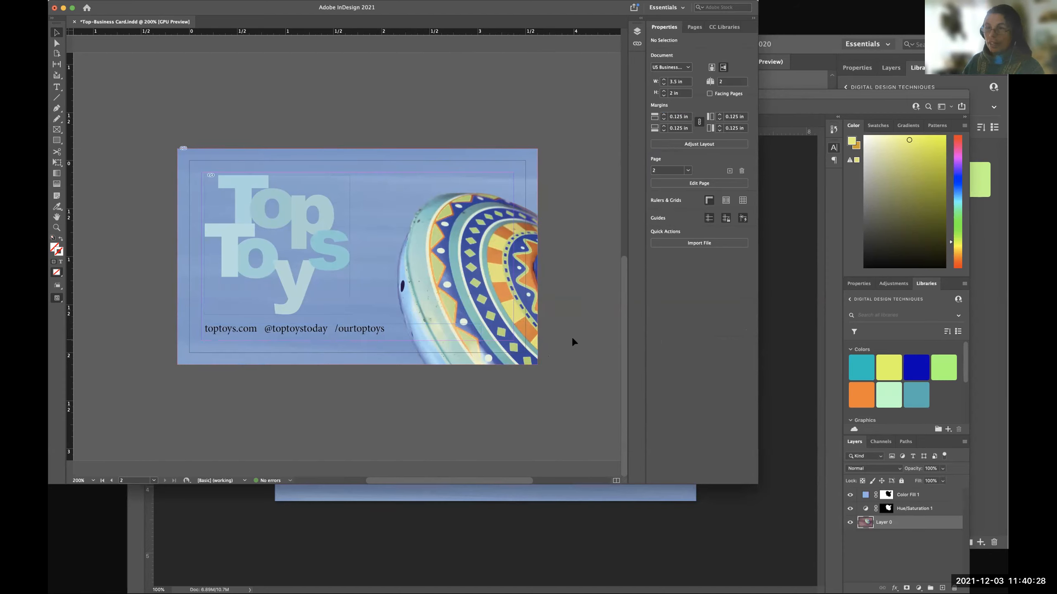
# Preview the cards without guides or bleed, comparing the contact line's legibility at 100% and 200% magnification.
pyautogui.press('w')
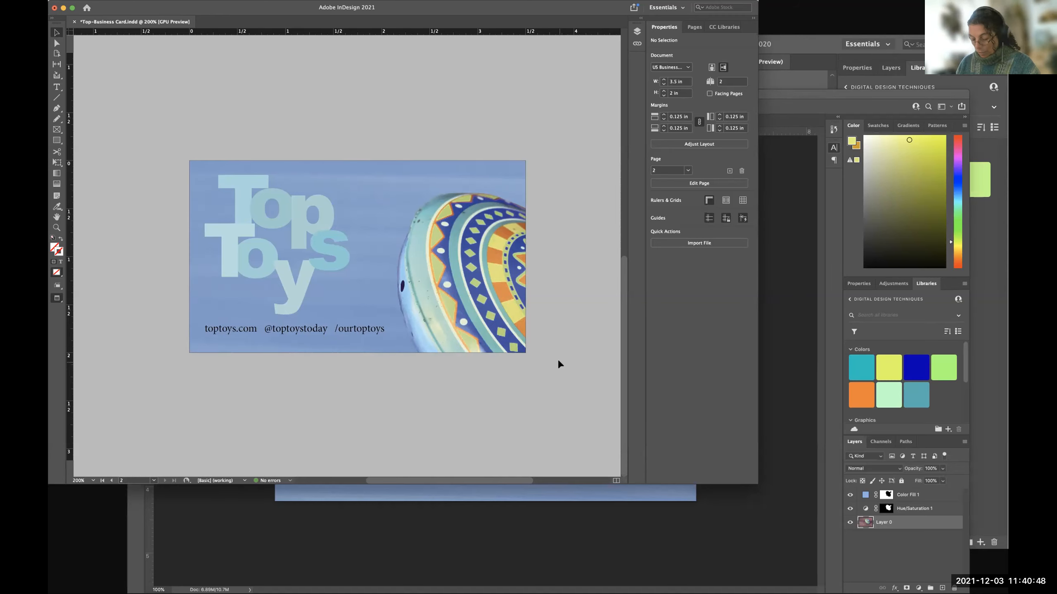
pyautogui.press('super+1')
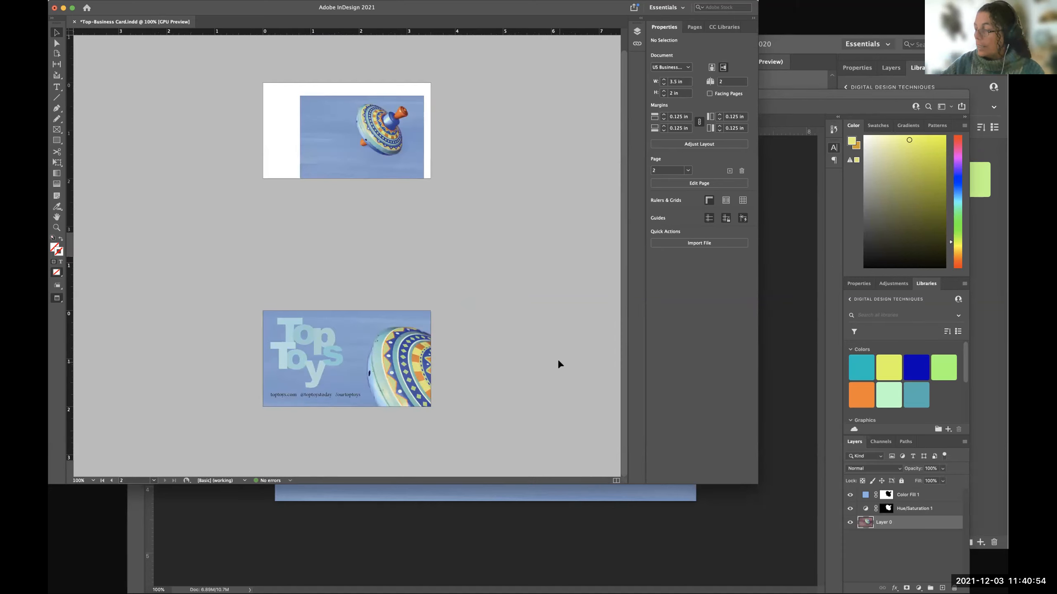
pyautogui.press('super+equal')
pyautogui.press('super+minus')
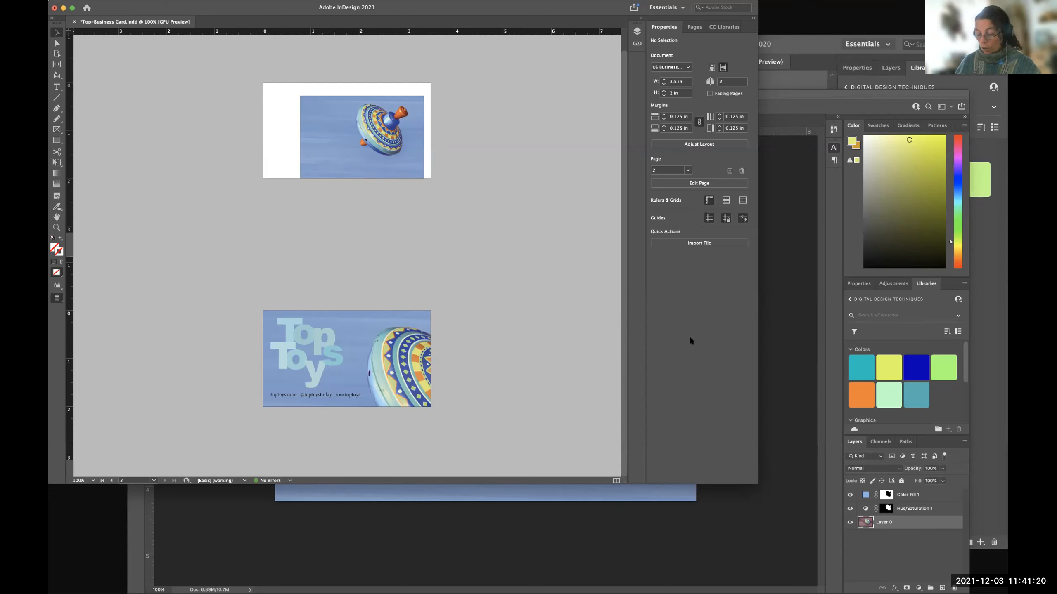
pyautogui.press('super+equal')
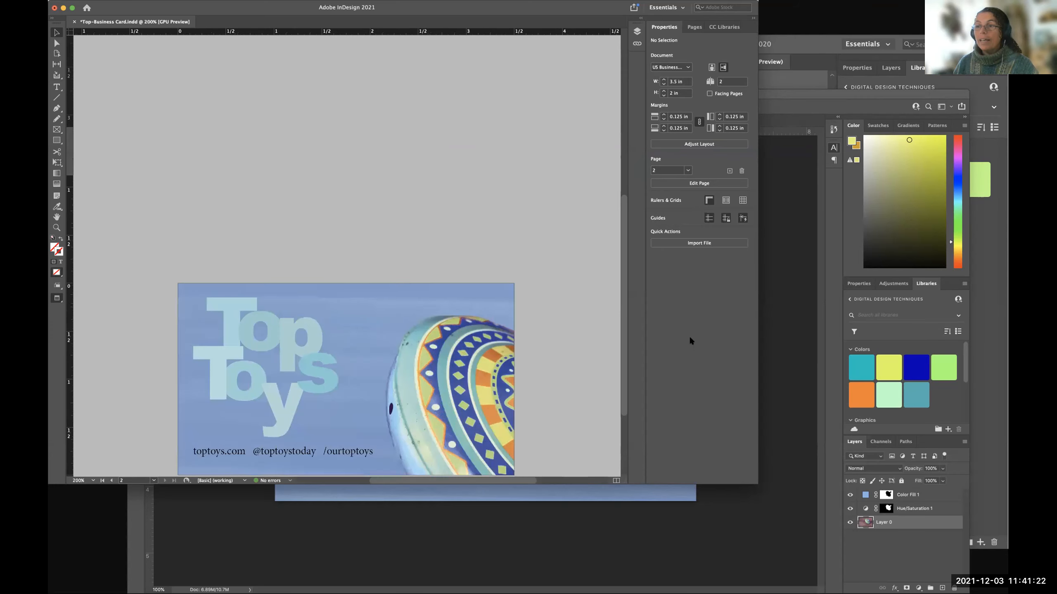
pyautogui.press('super+minus')
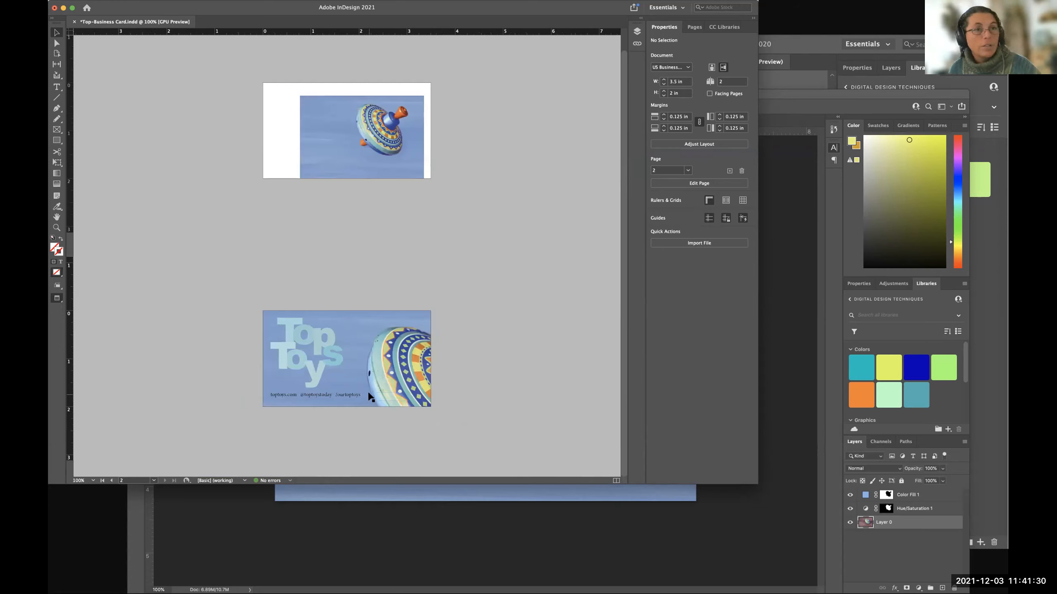
pyautogui.scroll(2, 367, 399)
# Try font sizes of 10, 11 and 12 pt on the contact line.
pyautogui.click(350, 411)
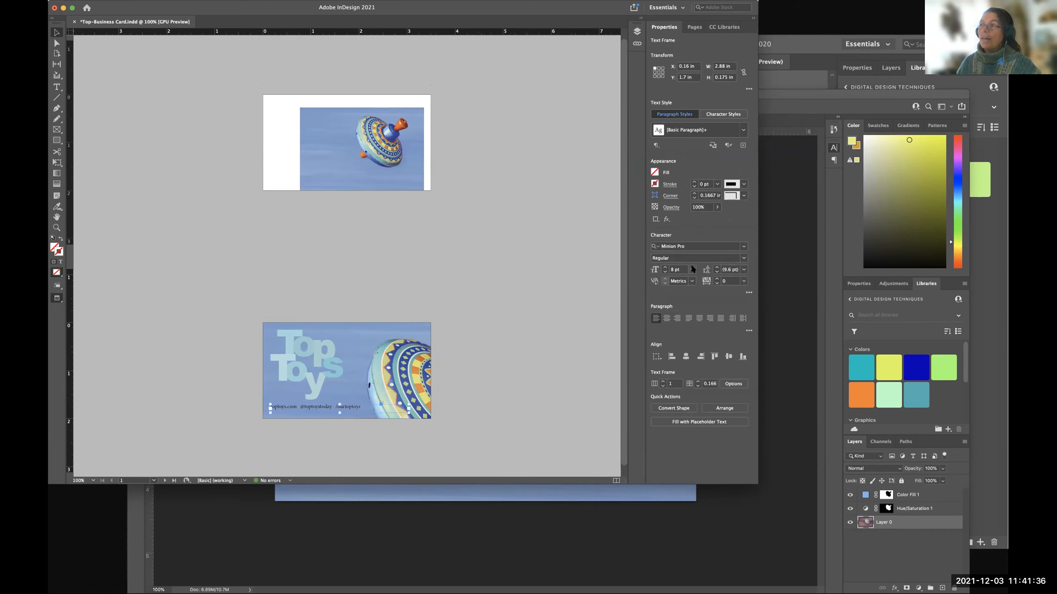
pyautogui.click(690, 270)
pyautogui.click(686, 318)
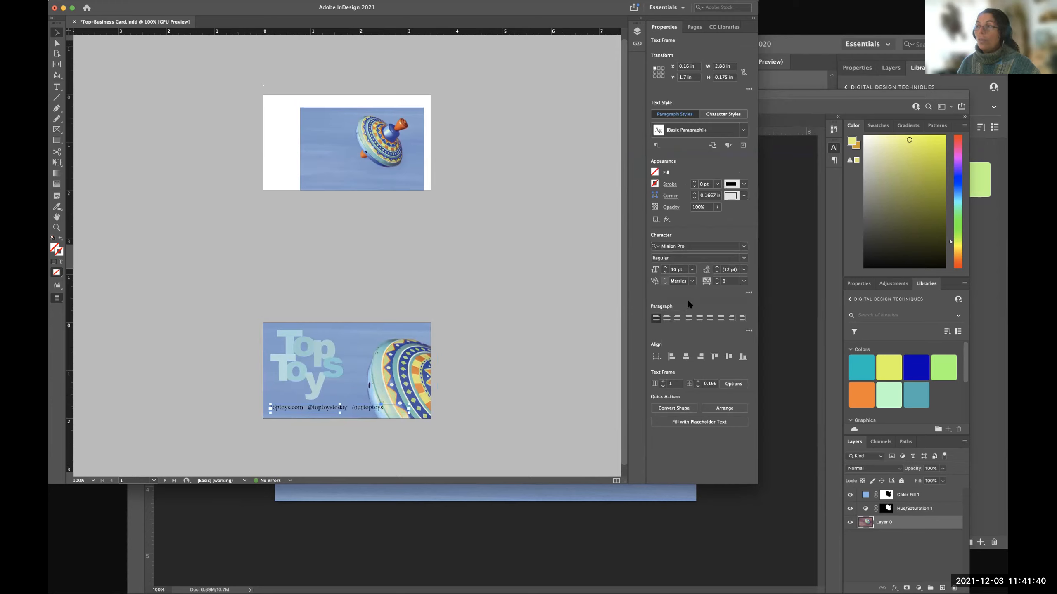
pyautogui.click(691, 269)
pyautogui.click(685, 328)
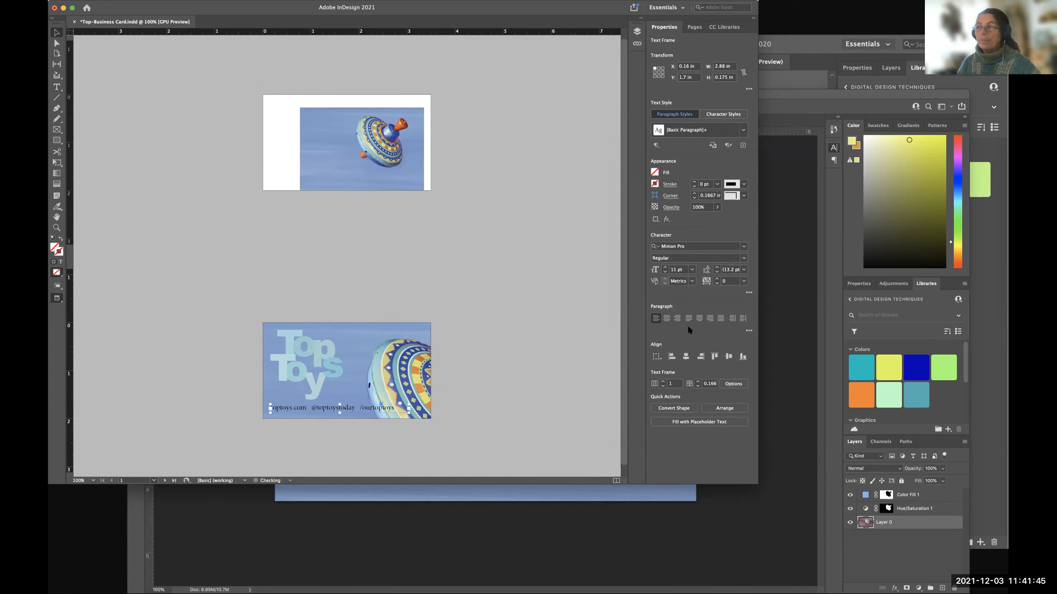
pyautogui.click(691, 269)
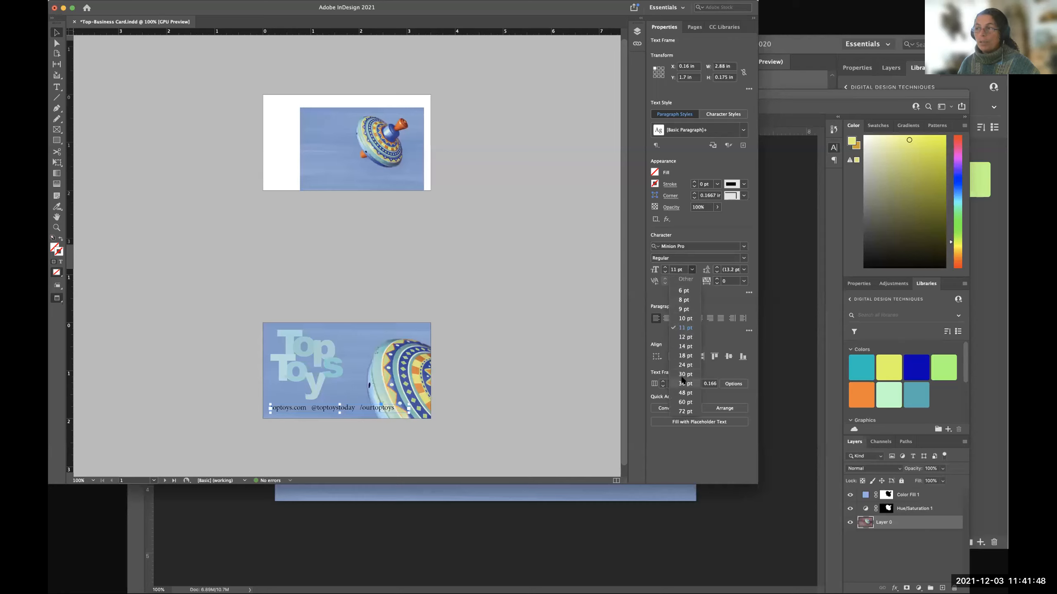
pyautogui.click(684, 327)
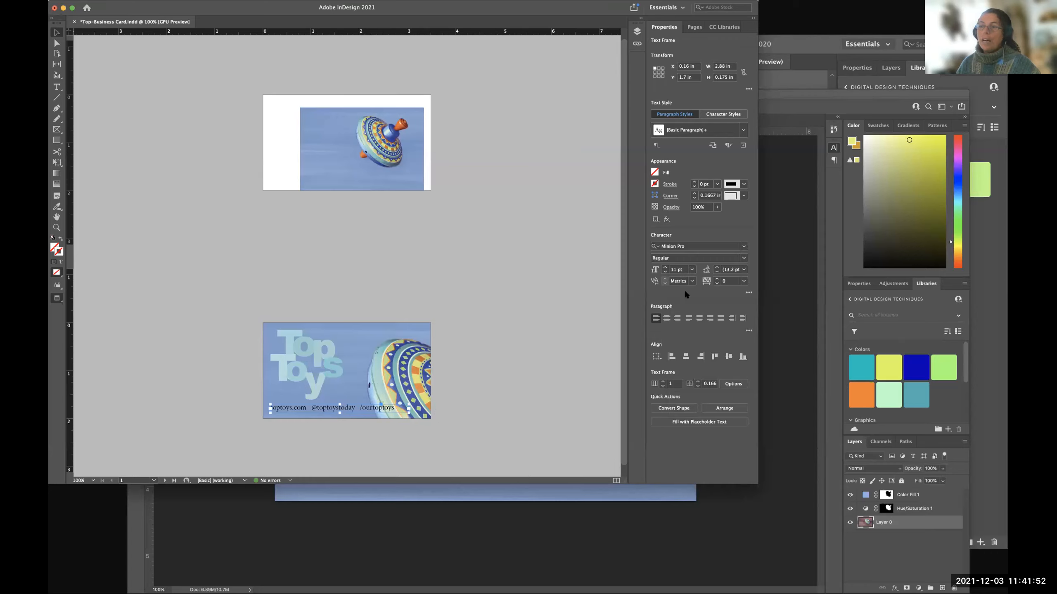
pyautogui.click(690, 269)
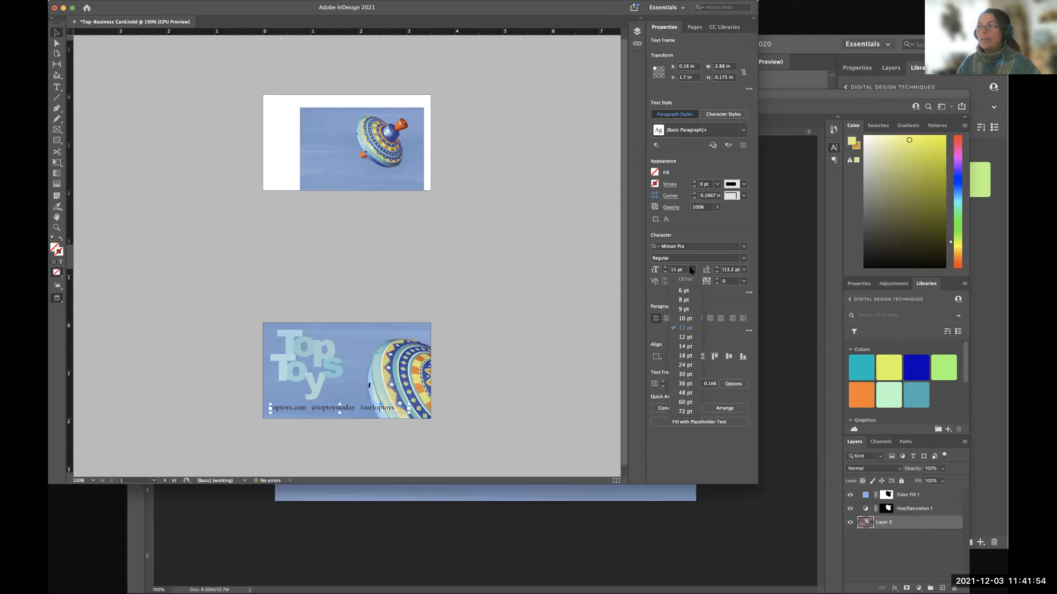
pyautogui.click(685, 337)
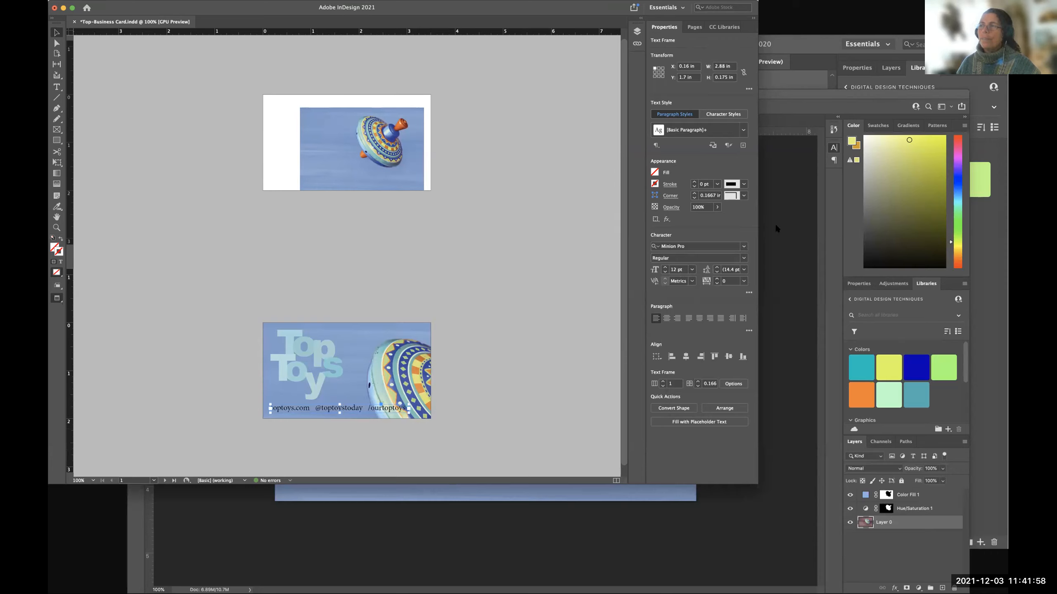
# Set the contact line's font size to 14 pt and widen its text frame to about 3.215 in.
pyautogui.click(690, 270)
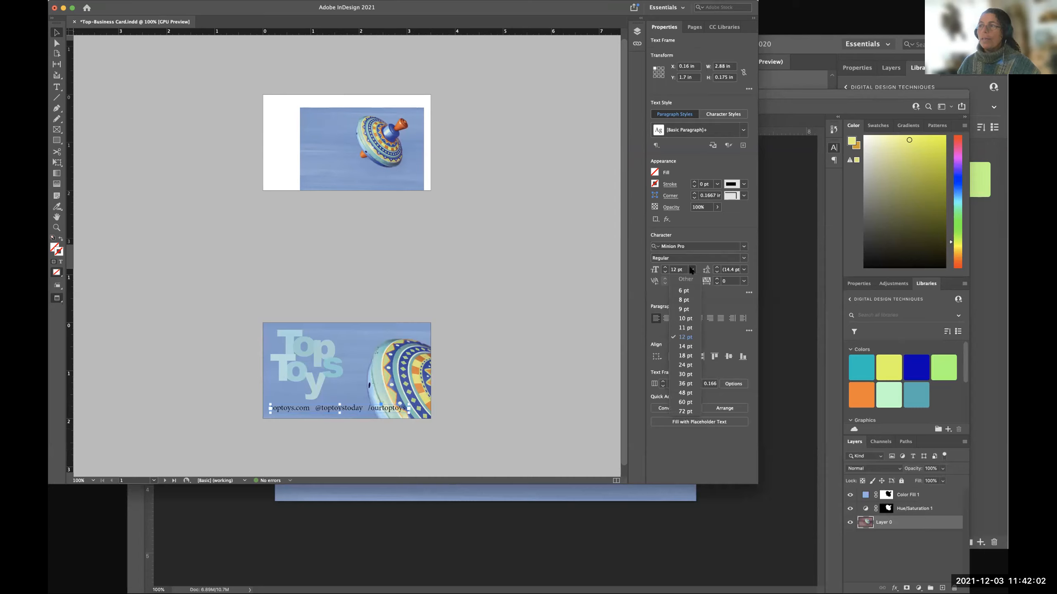
pyautogui.click(685, 347)
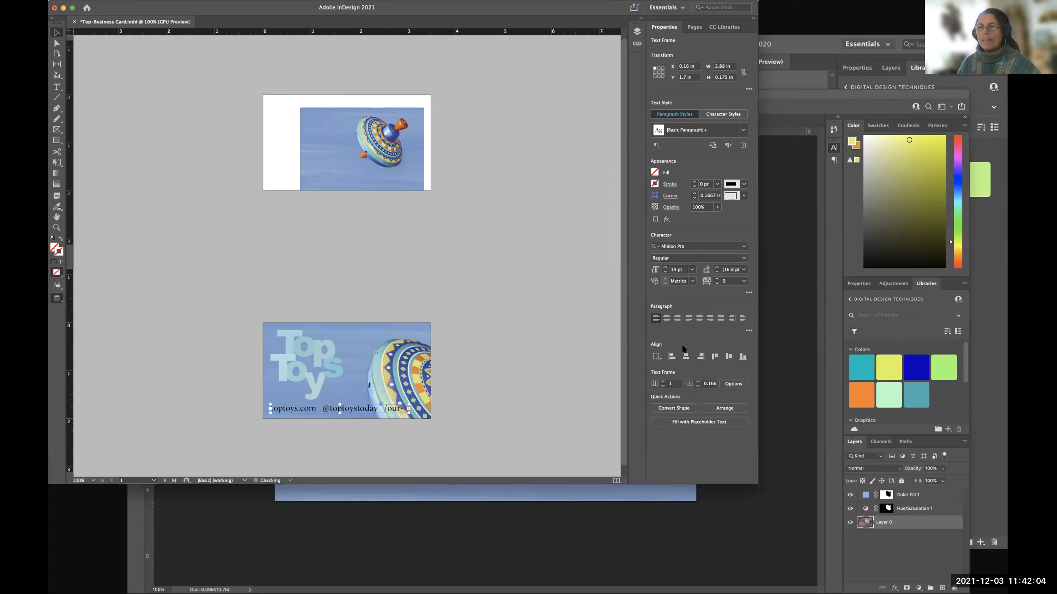
pyautogui.moveTo(406, 414); pyautogui.dragTo(423, 413)
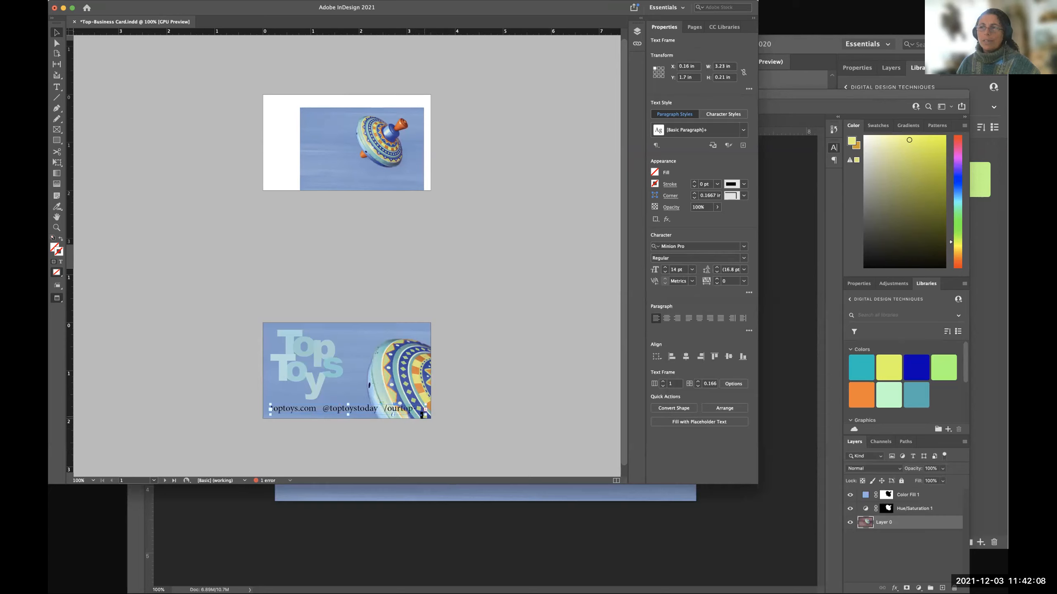
pyautogui.doubleClick(424, 414)
# Move the photo up about 1 in, clear of the contact line, and try a text frame width of about 3.465 in.
pyautogui.moveTo(385, 357); pyautogui.dragTo(381, 305)
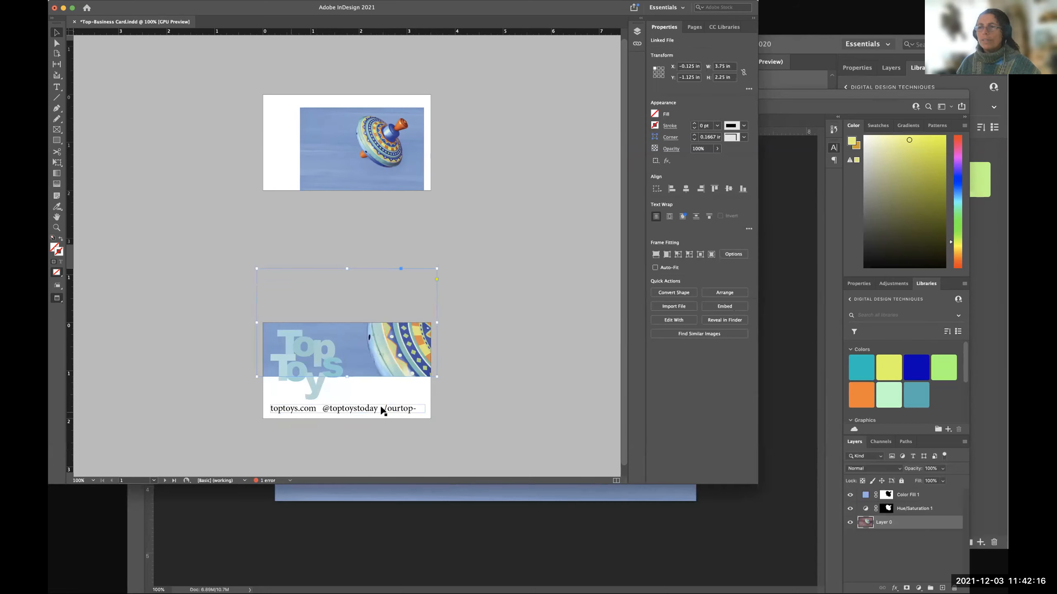
pyautogui.click(395, 409)
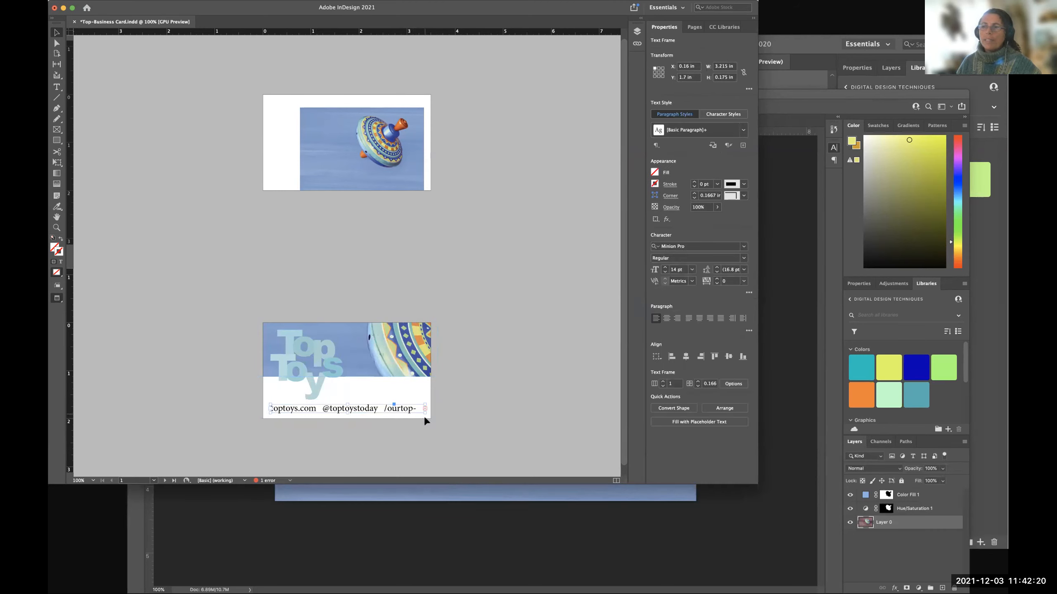
pyautogui.moveTo(424, 413); pyautogui.dragTo(437, 411)
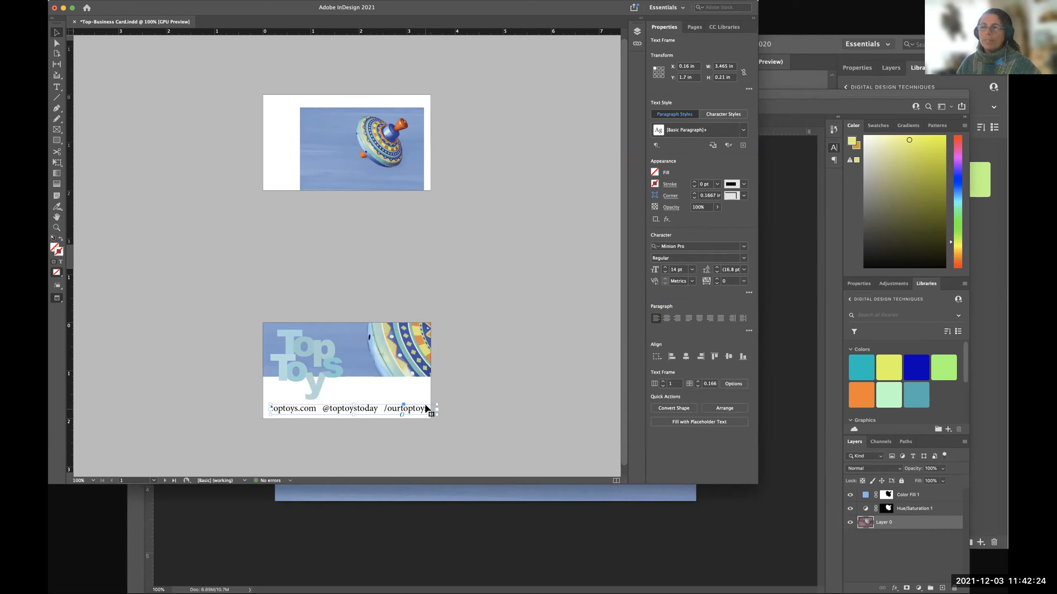
pyautogui.moveTo(435, 411); pyautogui.dragTo(424, 409)
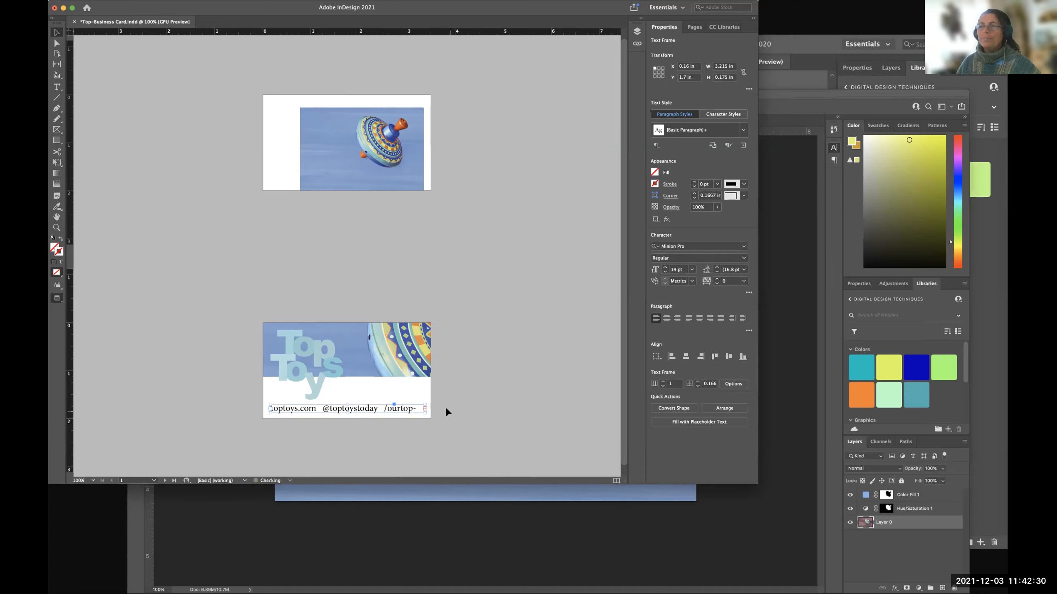
# Check the contact line's frame edge against the margin guides in normal view, return to preview and deselect the frame.
pyautogui.press('w')
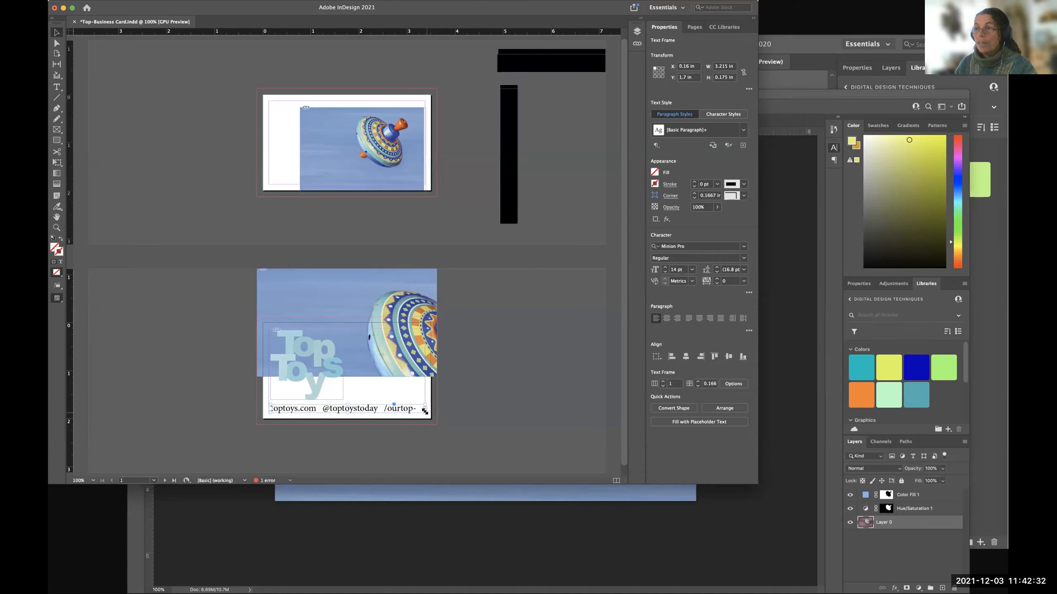
pyautogui.moveTo(424, 411); pyautogui.dragTo(423, 410)
pyautogui.press('w')
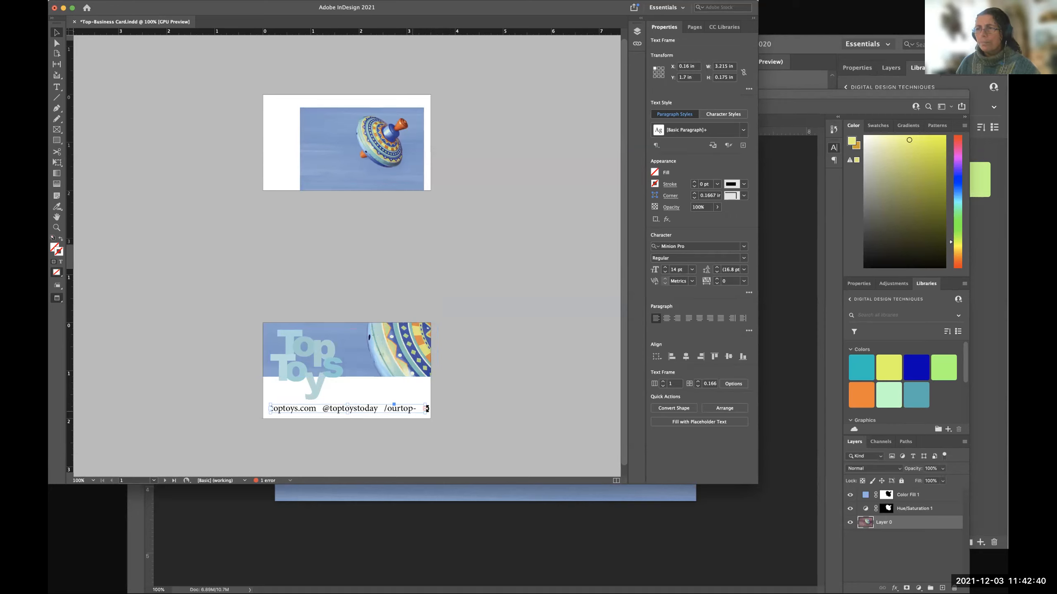
pyautogui.moveTo(423, 411); pyautogui.dragTo(423, 411)
pyautogui.click(471, 406)
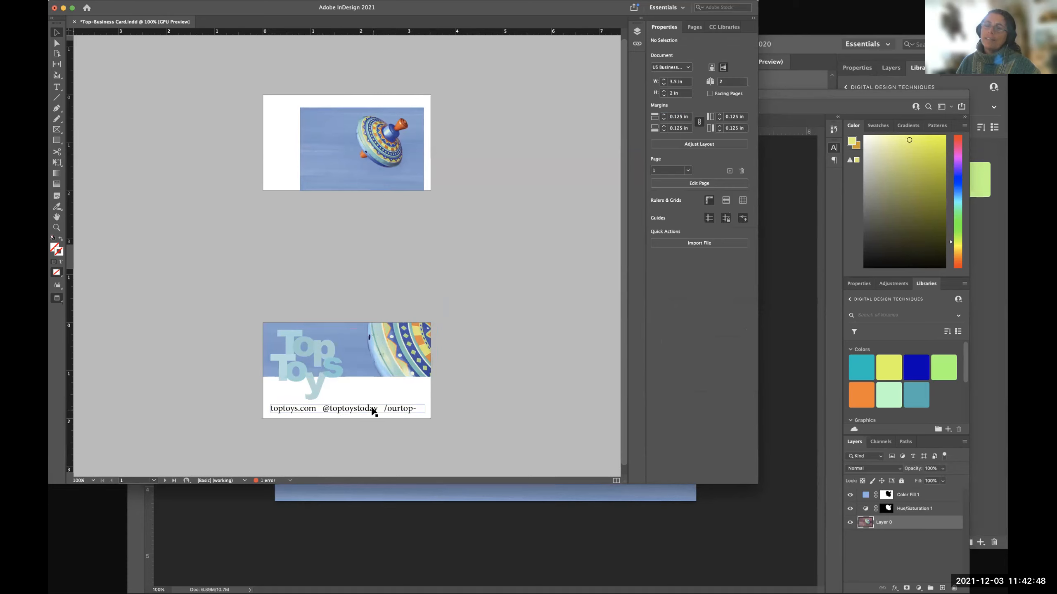
# Move the photo back down about 1 in to cover the whole card, then check the contact line over it.
pyautogui.click(374, 410)
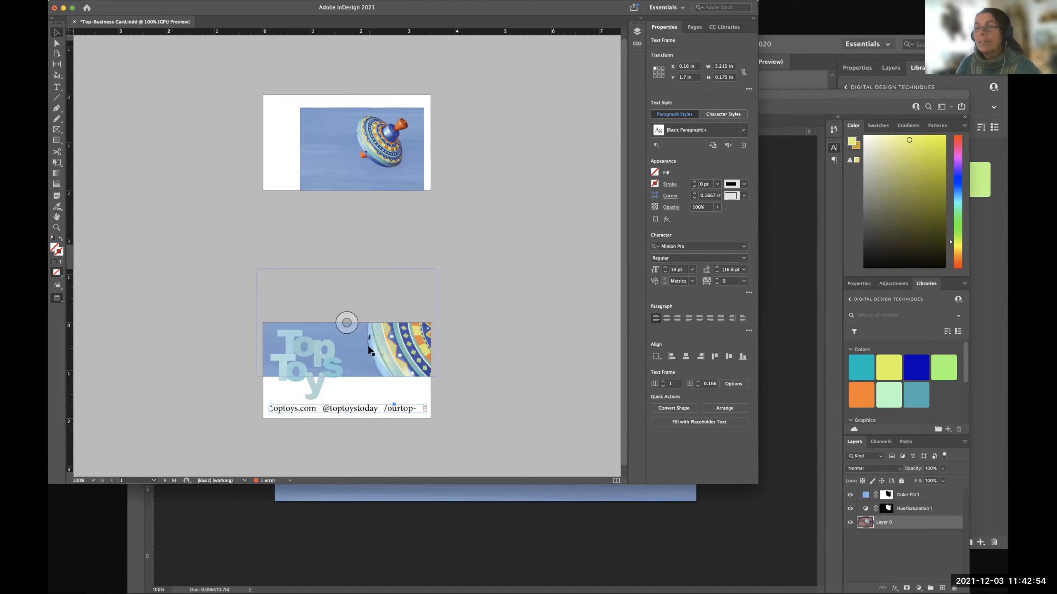
pyautogui.click(474, 409)
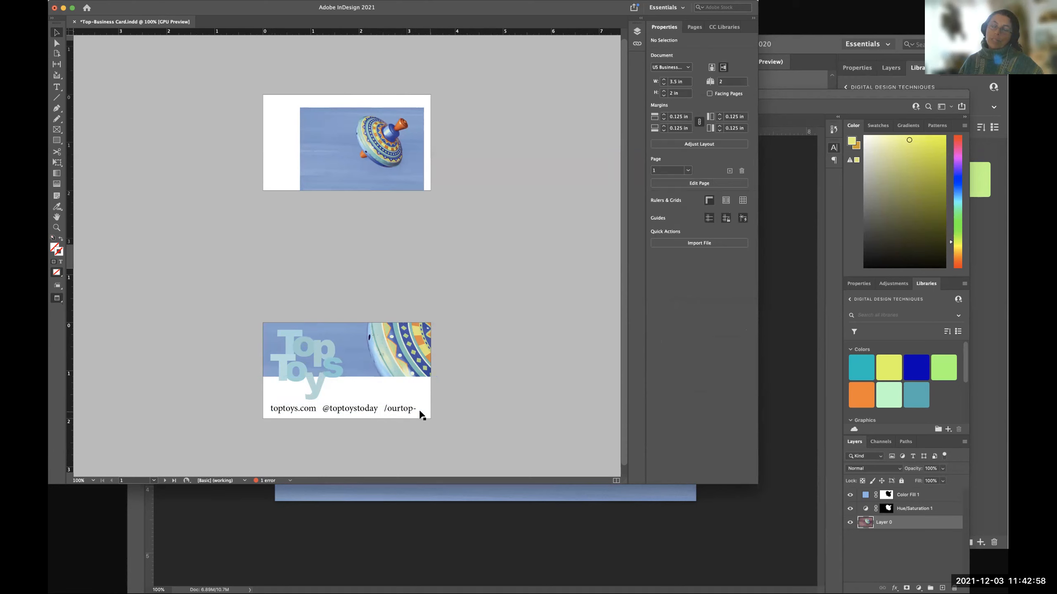
pyautogui.moveTo(363, 359); pyautogui.dragTo(365, 405)
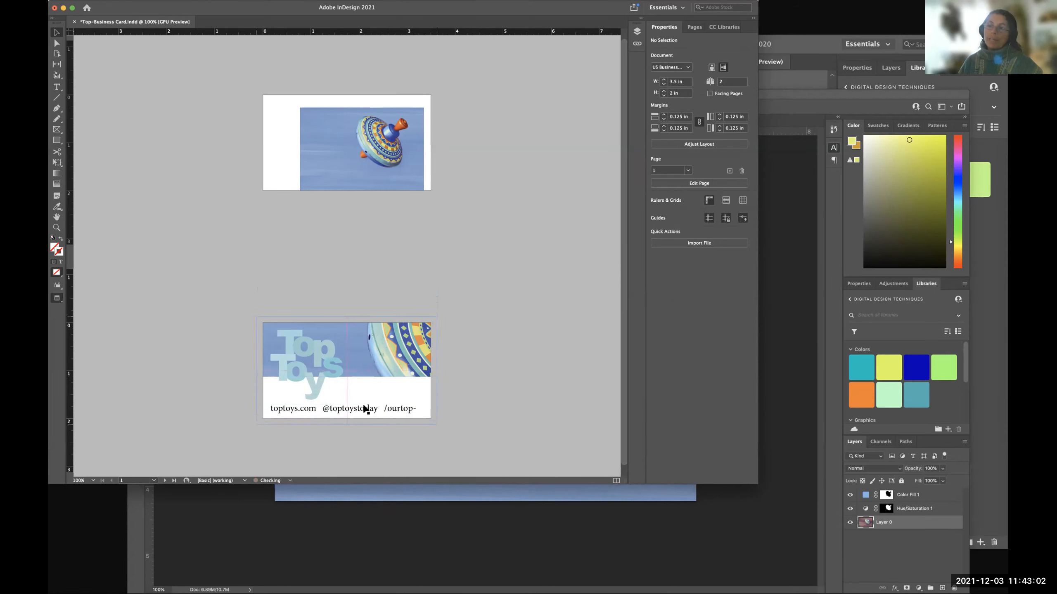
pyautogui.click(497, 410)
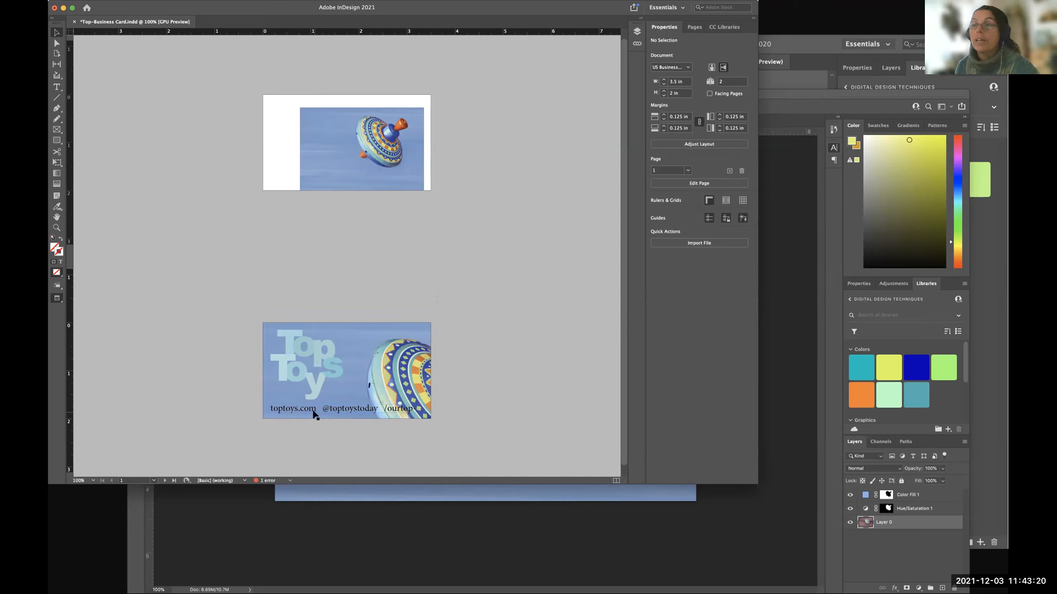
pyautogui.click(352, 411)
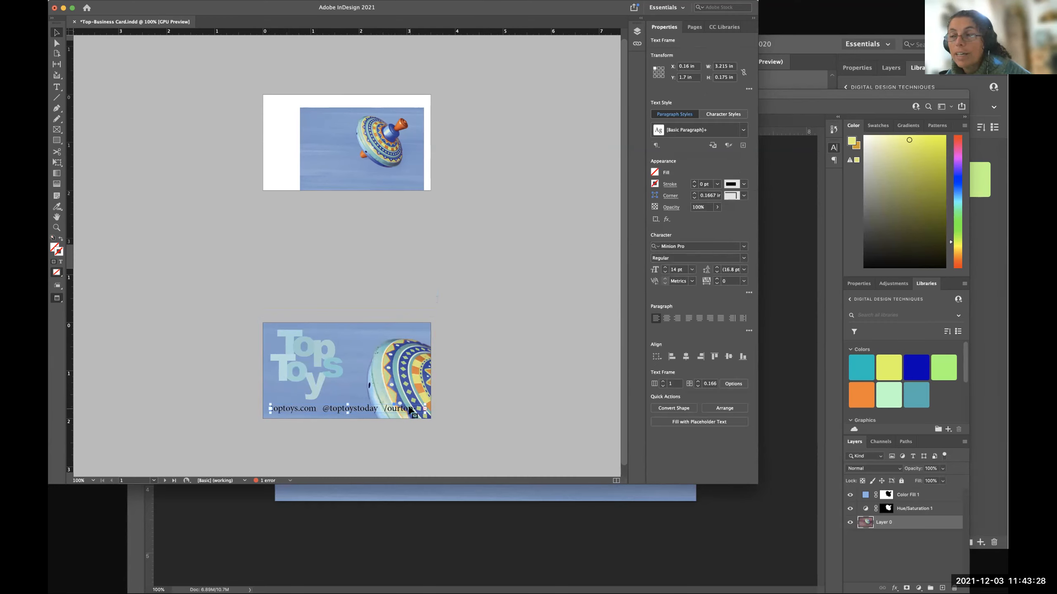
pyautogui.click(465, 405)
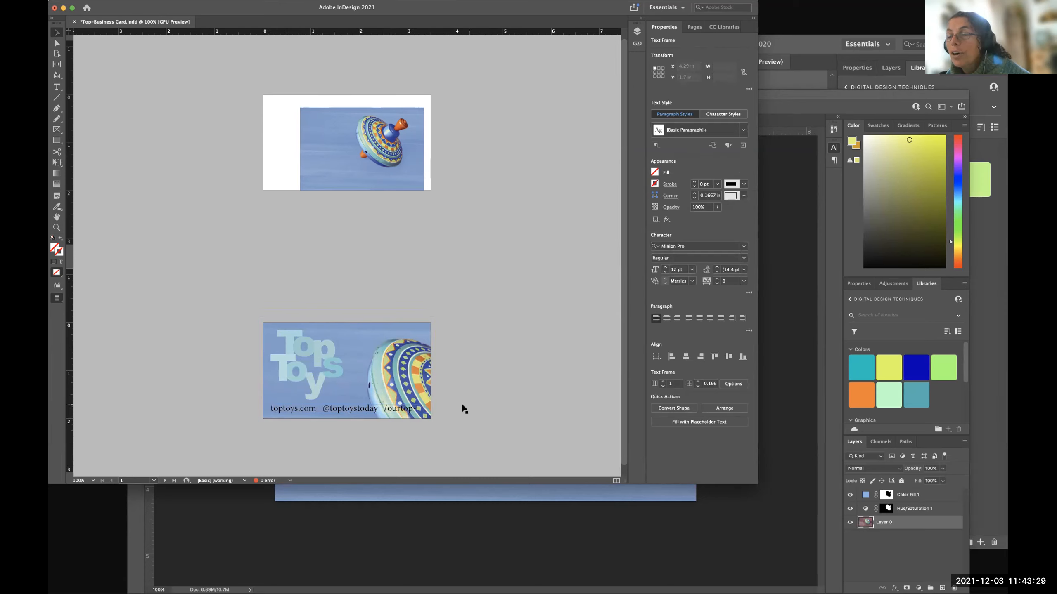
pyautogui.click(311, 411)
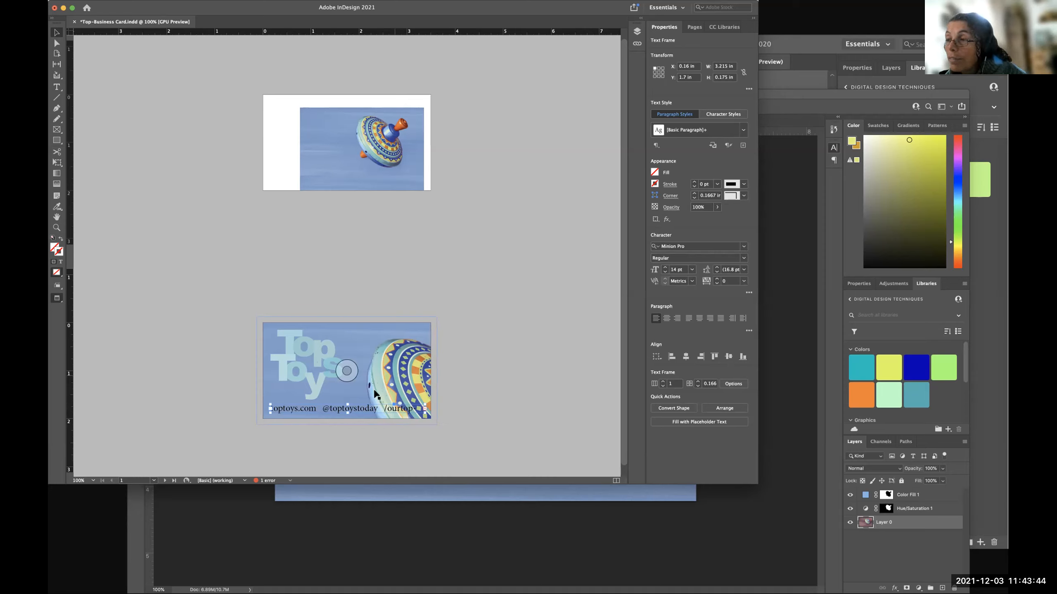
pyautogui.click(439, 414)
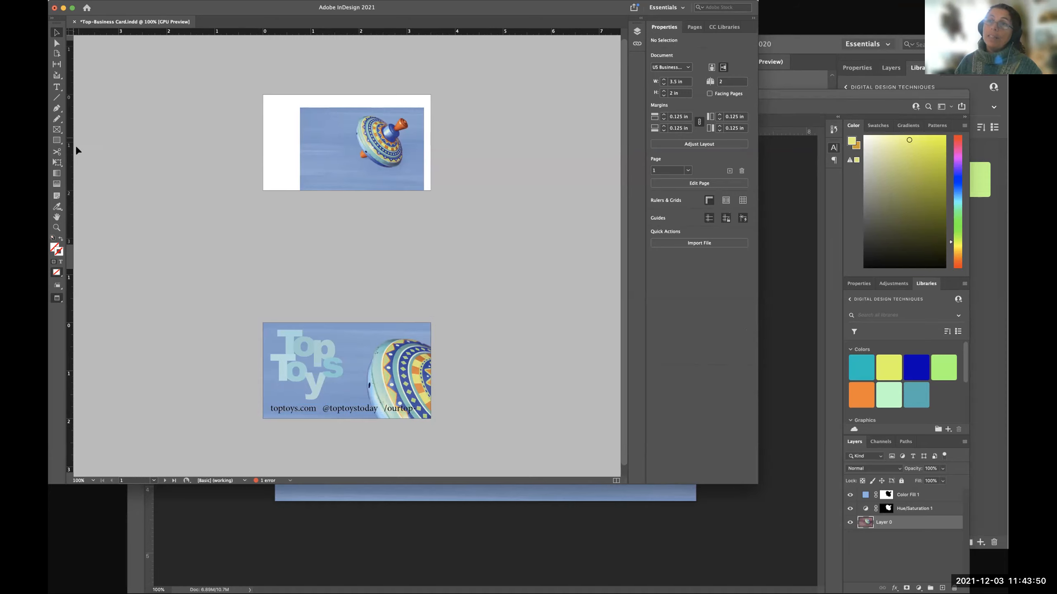
# Try drawing a rectangle about 3.13 in wide and 0.21 in high around the contact line.
pyautogui.click(57, 140)
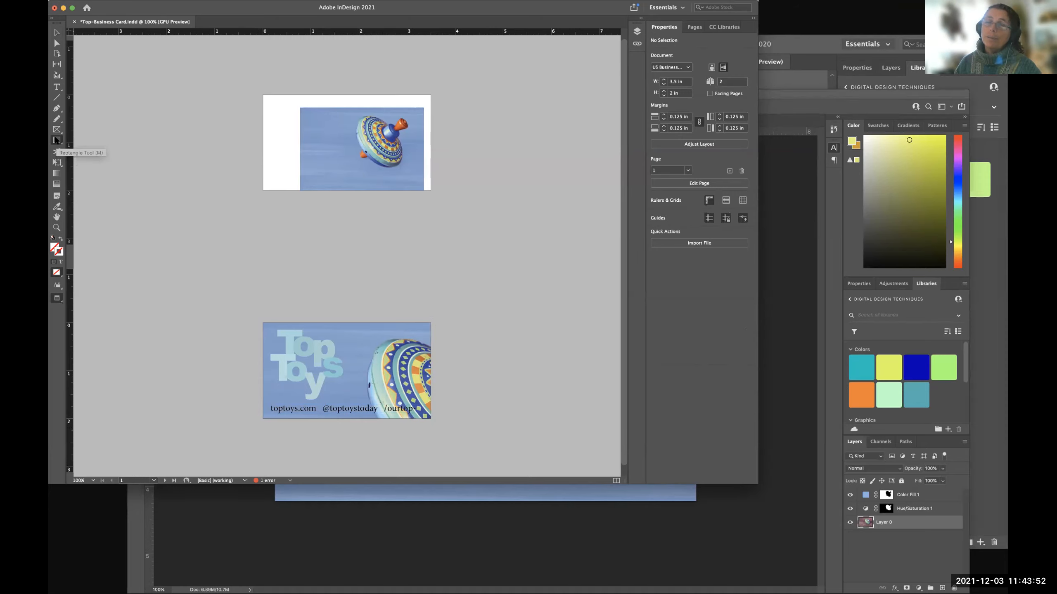
pyautogui.press('super+equal')
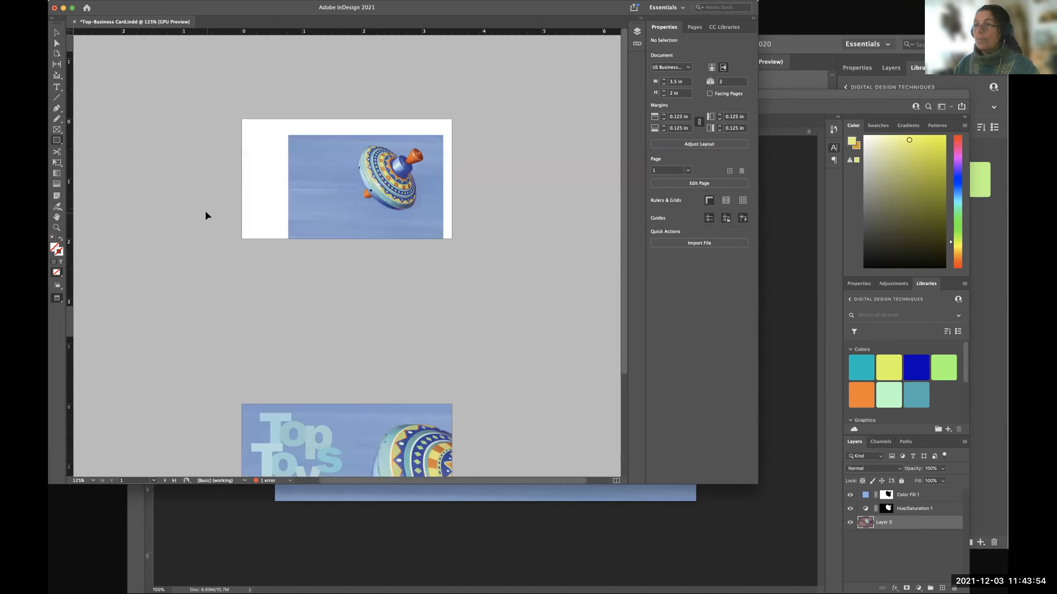
pyautogui.press('super+equal')
pyautogui.press('super+equal')
pyautogui.press('super+equal')
pyautogui.moveTo(320, 366); pyautogui.dragTo(299, 260)
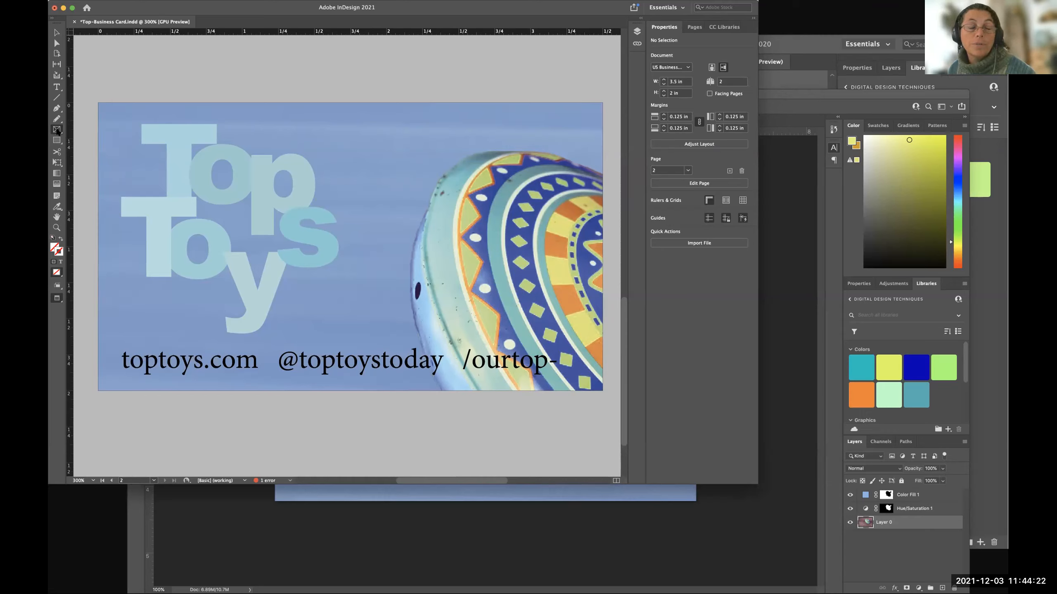
pyautogui.click(57, 130)
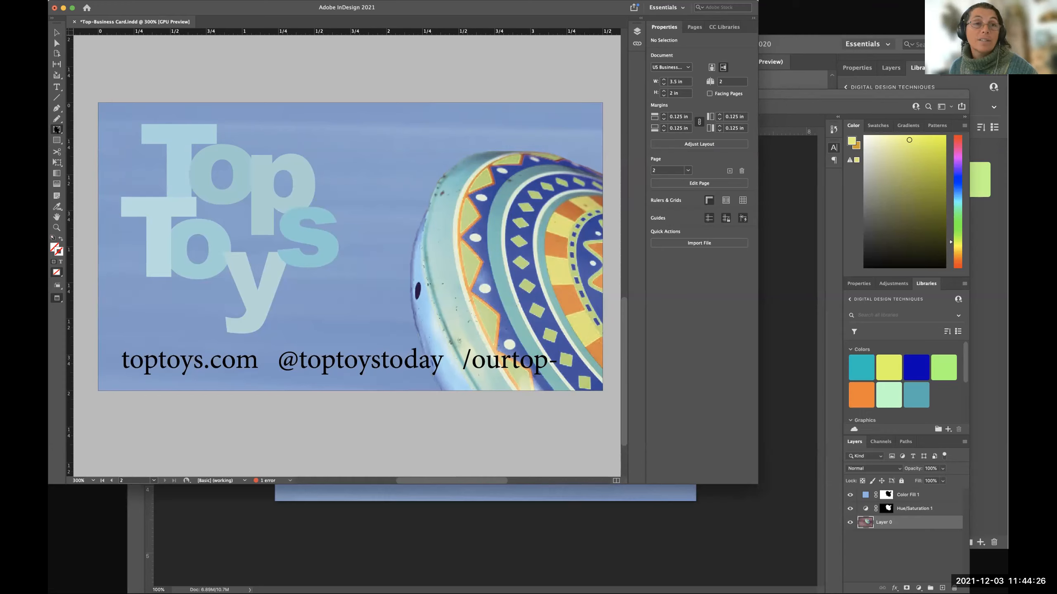
pyautogui.click(57, 141)
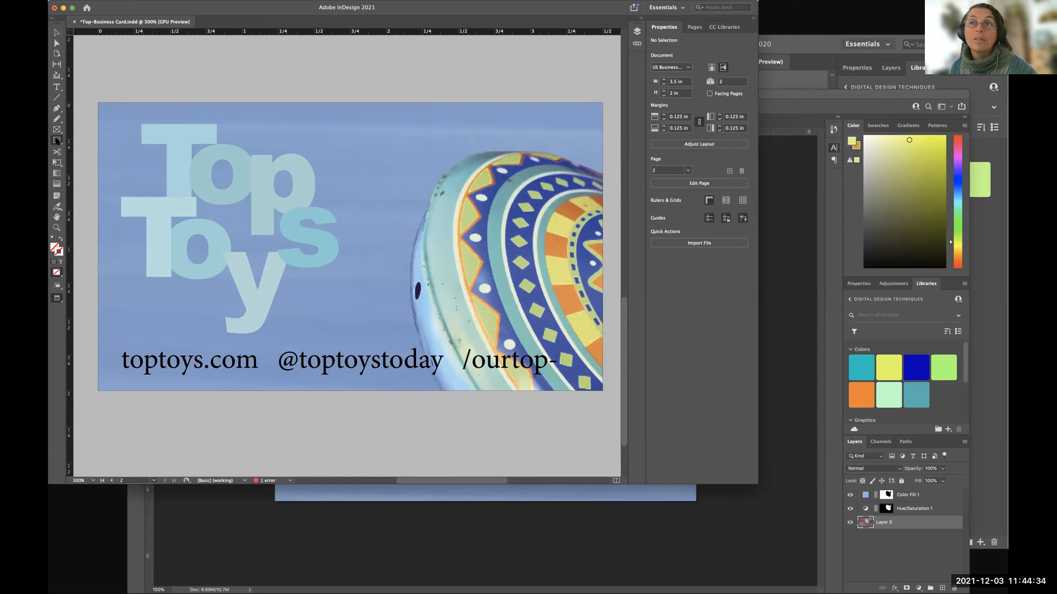
pyautogui.click(56, 141)
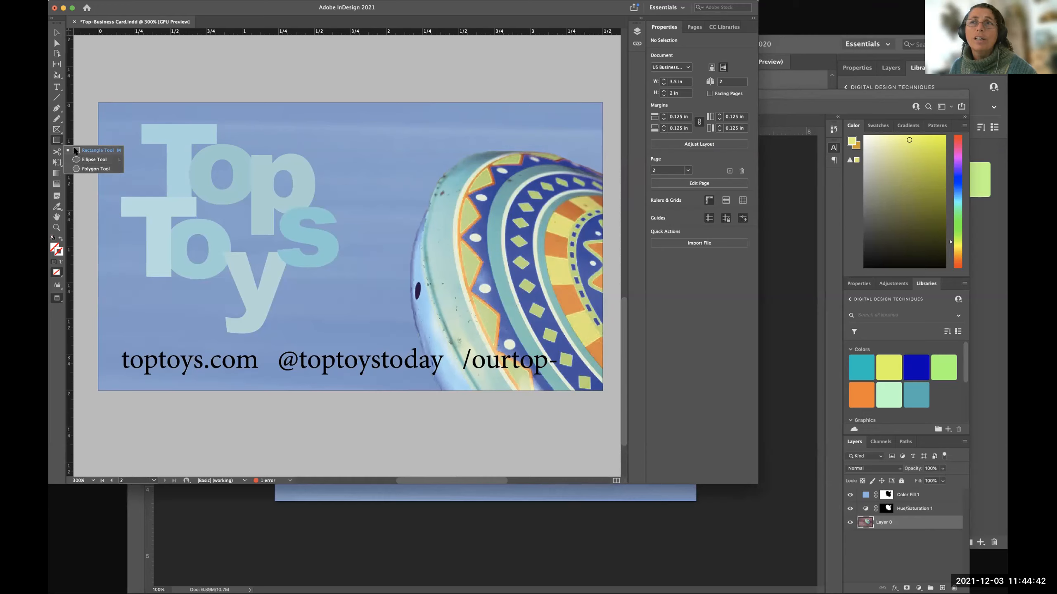
pyautogui.click(76, 150)
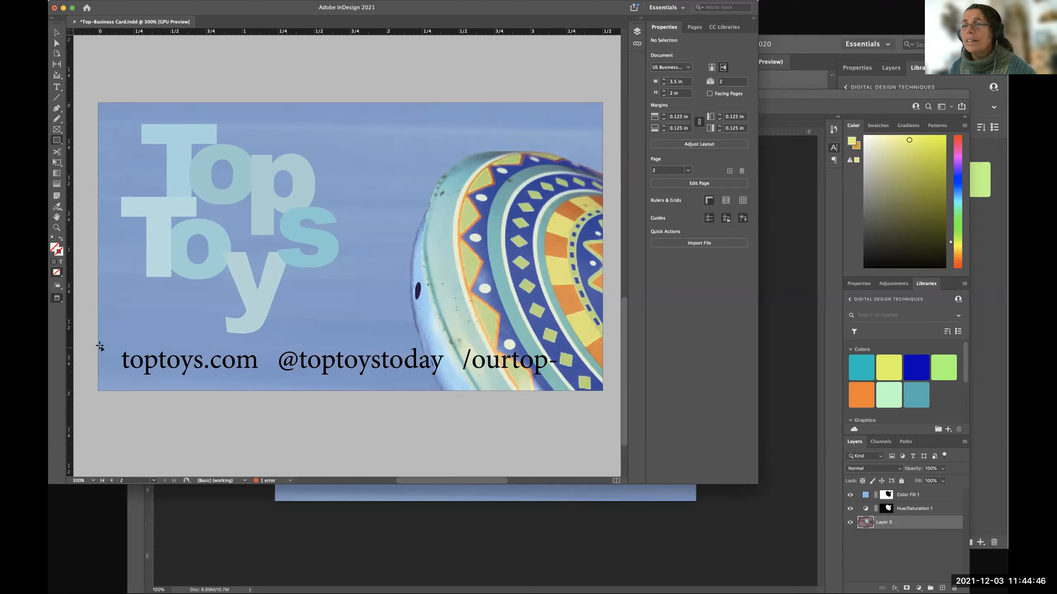
pyautogui.moveTo(112, 346)
pyautogui.mouseDown()
pyautogui.moveTo(150, 360)
pyautogui.moveTo(564, 376)
pyautogui.mouseUp()
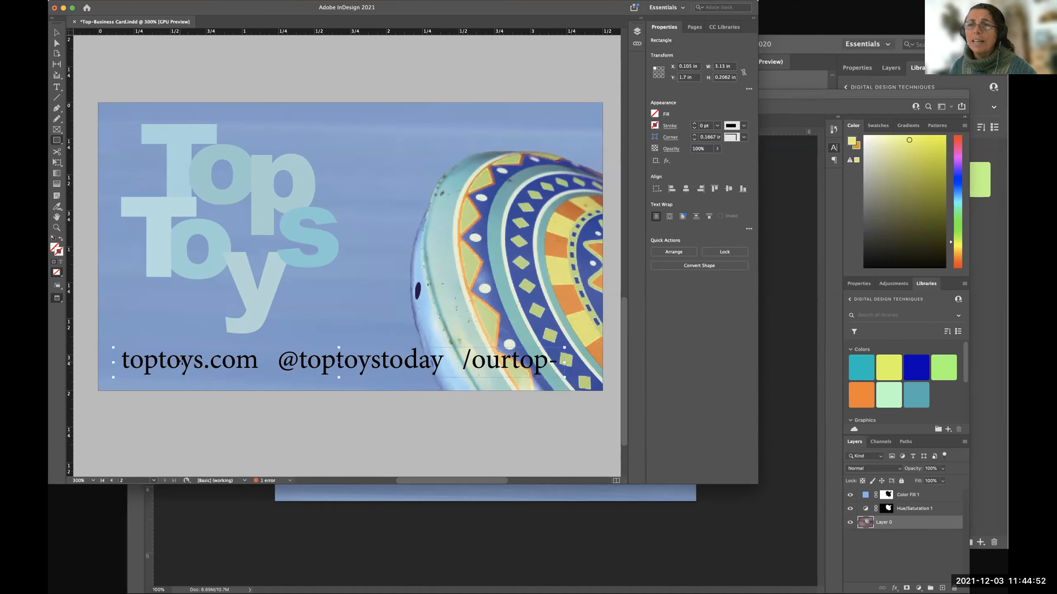
pyautogui.hotkey('shift', 'pageup')
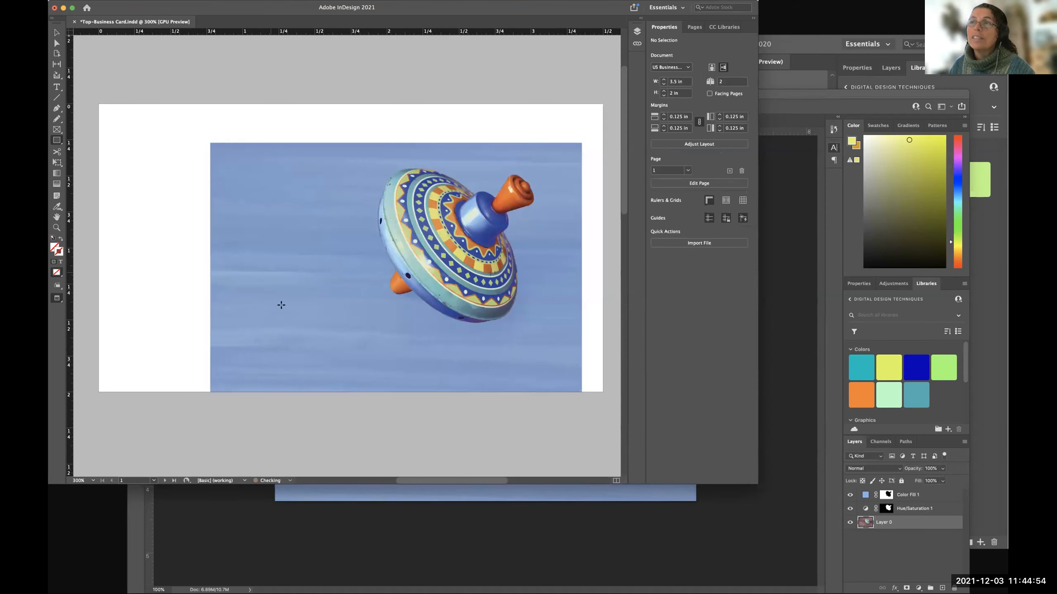
pyautogui.hotkey('shift', 'pagedown')
# Move the photo up to a Y position of about -0.84 in, leaving a blank strip behind the contact line.
pyautogui.scroll(5, 339, 382)
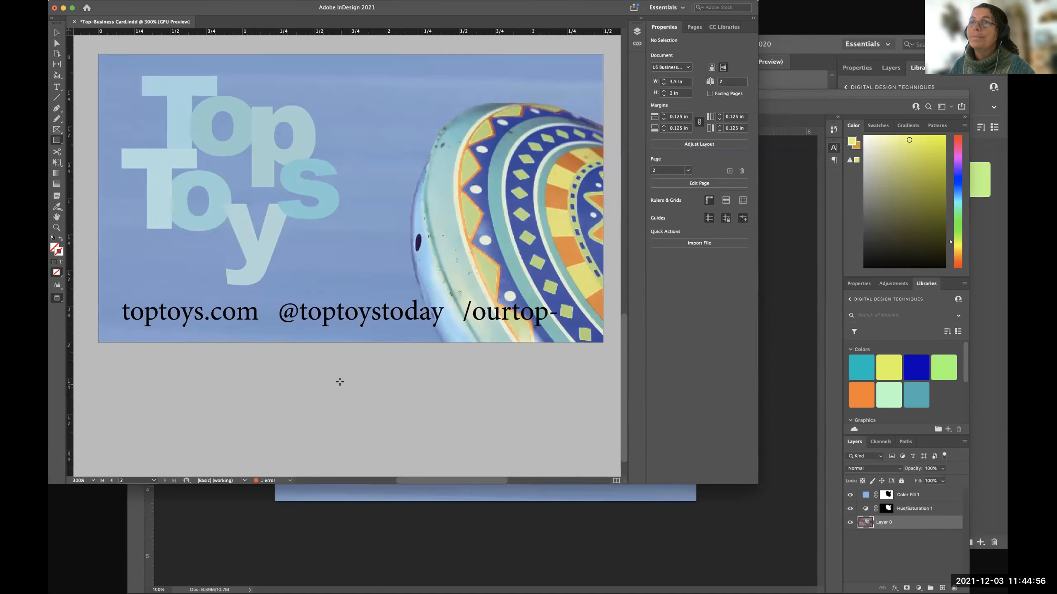
pyautogui.scroll(-5, 271, 318)
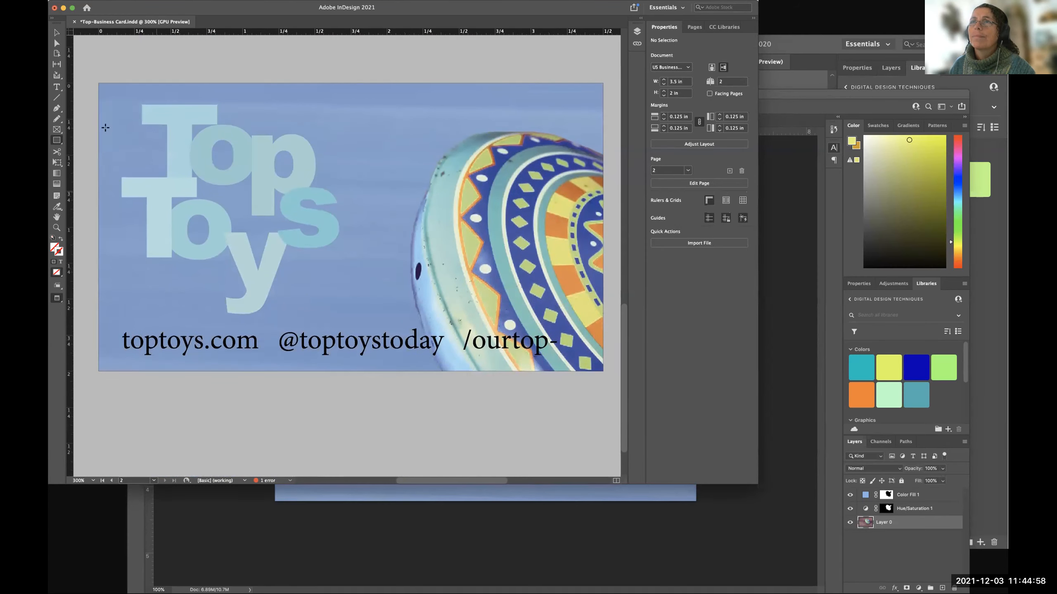
pyautogui.click(61, 34)
pyautogui.moveTo(424, 160); pyautogui.dragTo(419, 108)
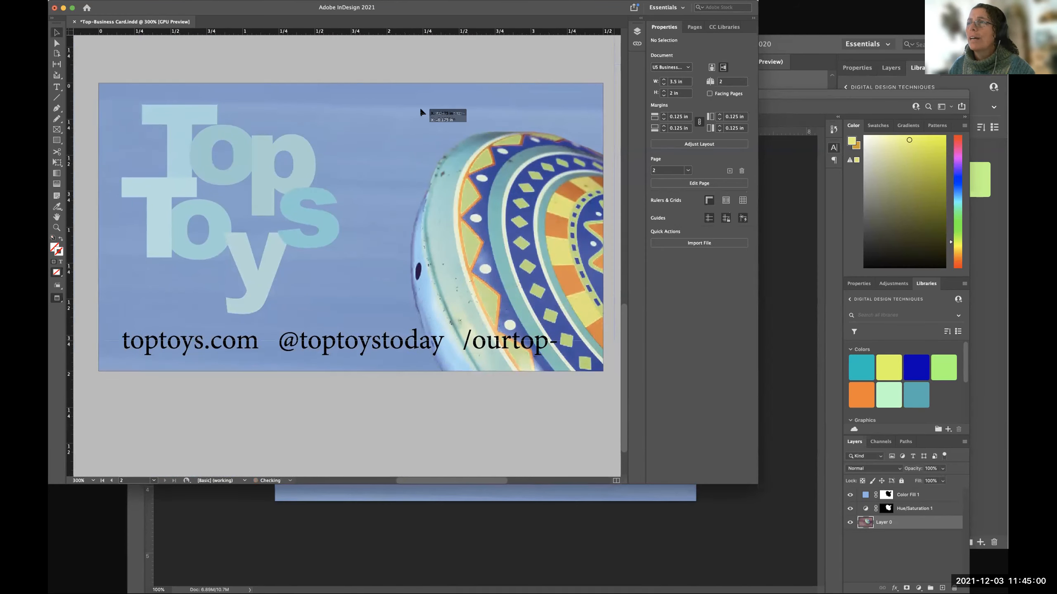
pyautogui.moveTo(454, 173); pyautogui.dragTo(452, 130)
pyautogui.moveTo(475, 216); pyautogui.dragTo(472, 203)
# Try rectangles of about 1.91 × 0.2 in and 0.855 × 0.37 in on the strip below the photo, undoing each.
pyautogui.click(57, 140)
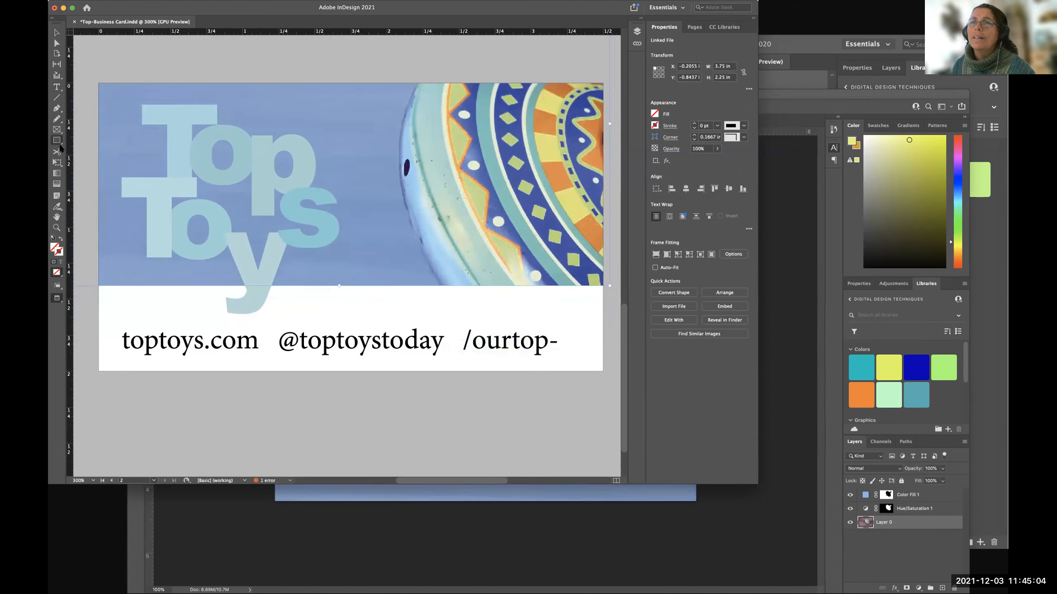
pyautogui.moveTo(103, 314); pyautogui.dragTo(378, 285)
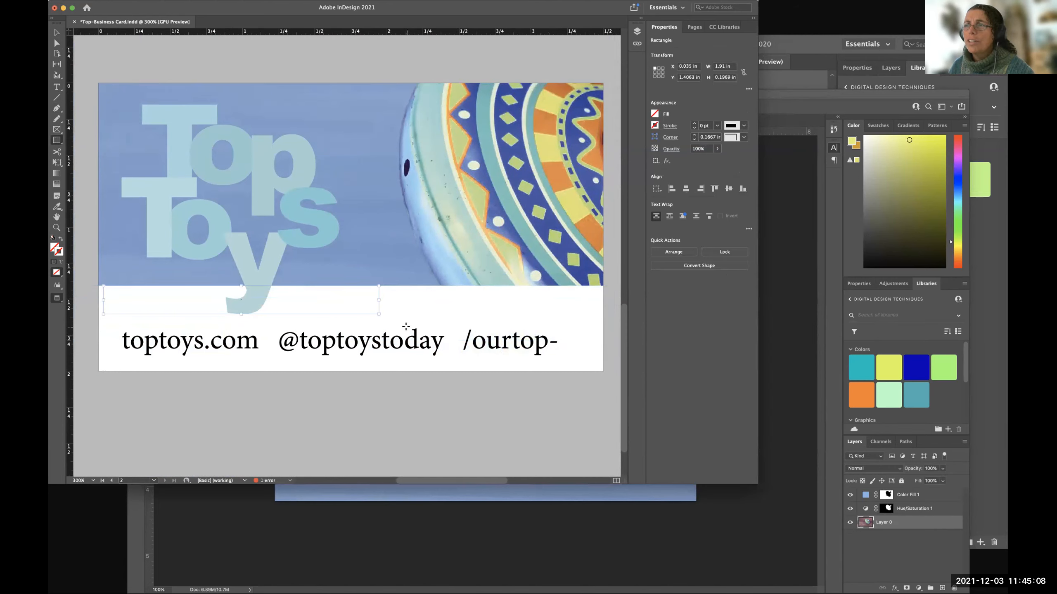
pyautogui.hotkey('ctrl', 'z')
pyautogui.moveTo(121, 314); pyautogui.dragTo(245, 367)
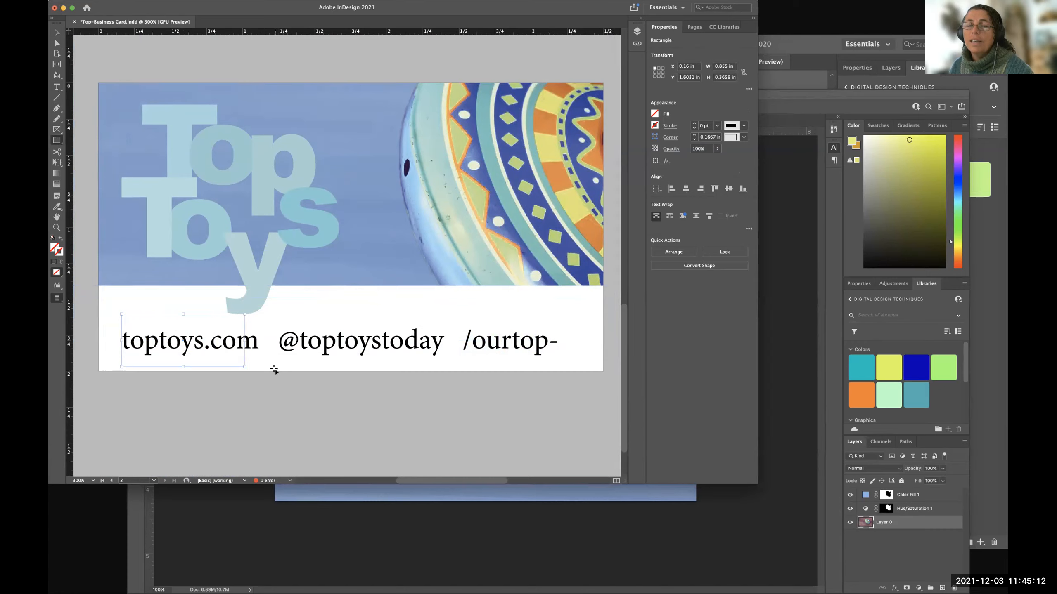
pyautogui.hotkey('ctrl', 'z')
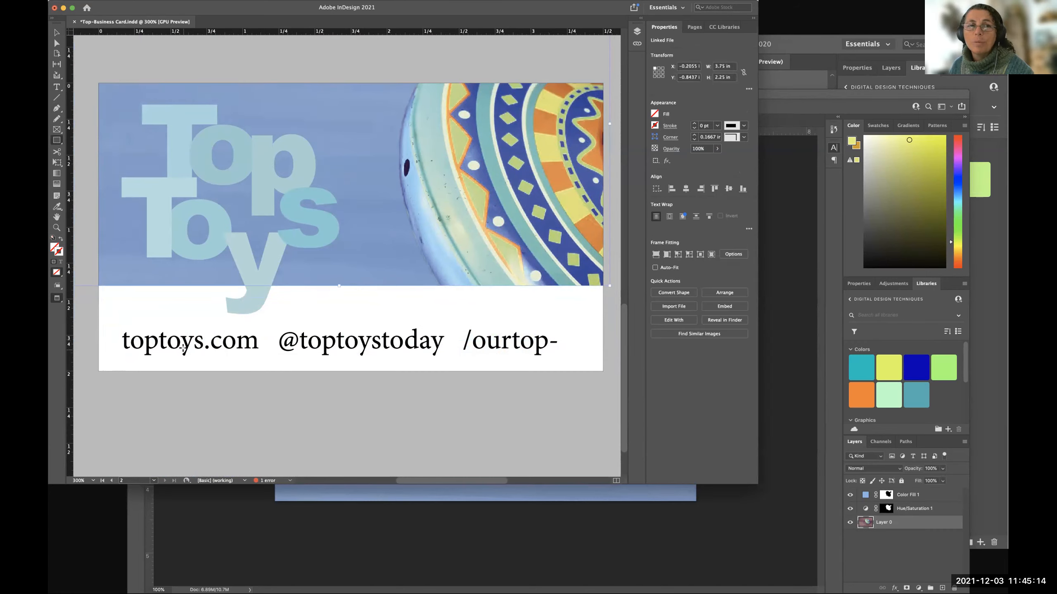
# Draw a narrow rectangle about 0.385 in wide and 0.505 in high over the start of the contact line.
pyautogui.moveTo(121, 304); pyautogui.dragTo(176, 377)
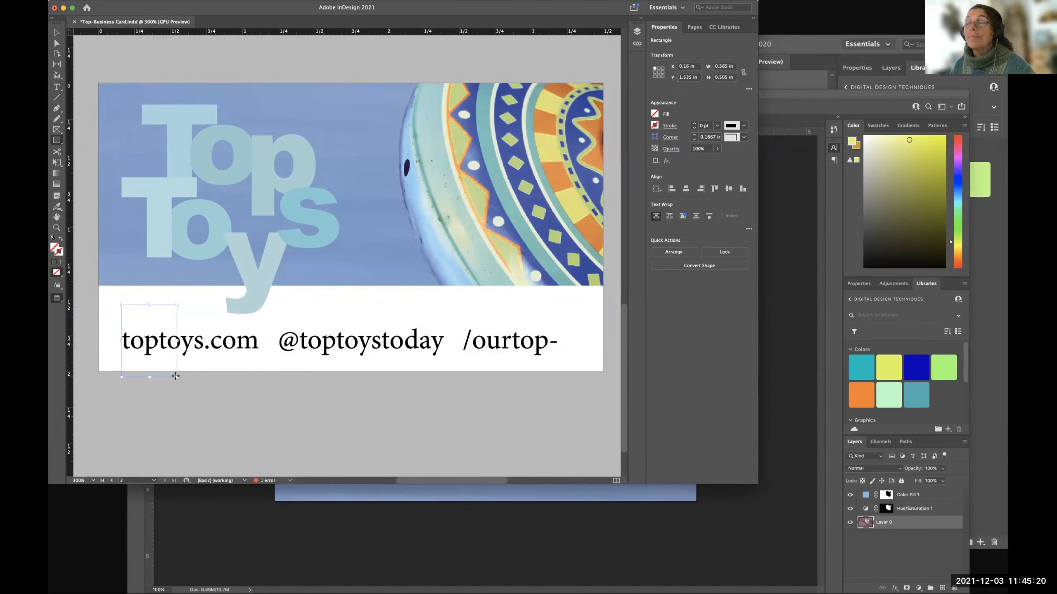
pyautogui.hscroll(2, 619, 182)
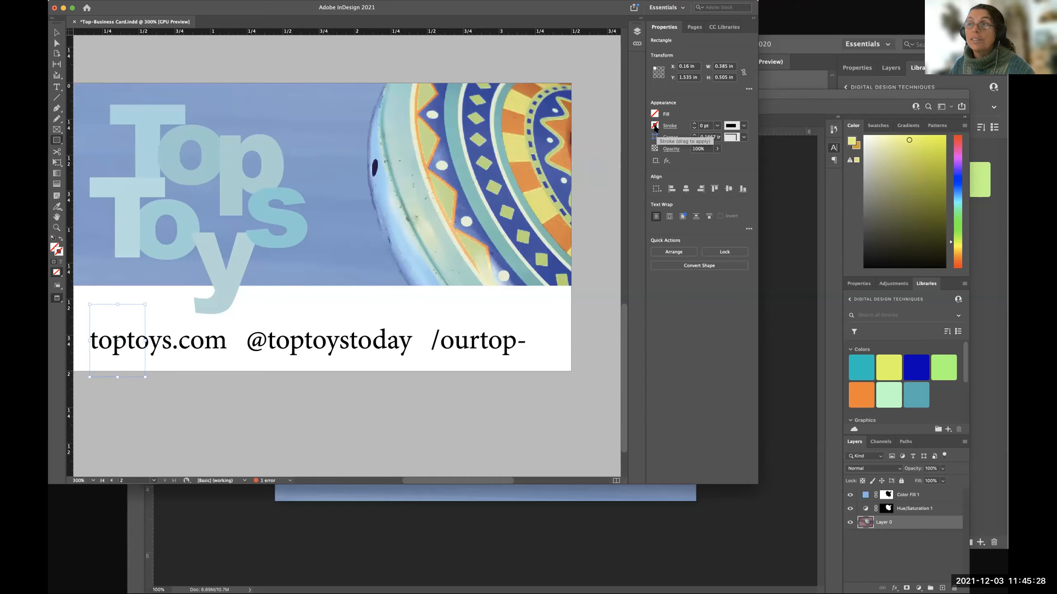
pyautogui.hscroll(-5, 438, 257)
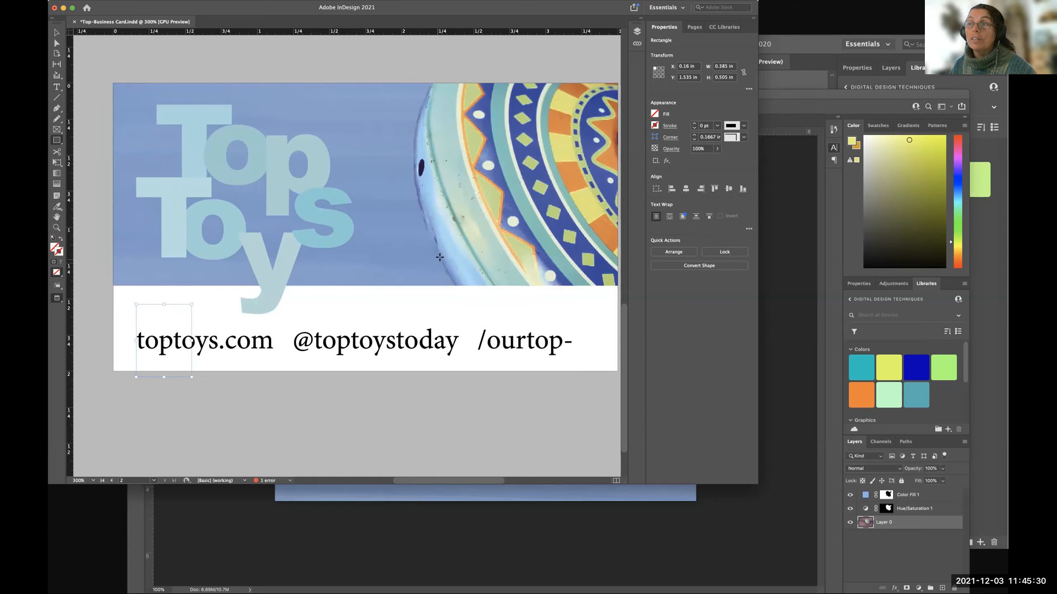
pyautogui.hscroll(2, 437, 257)
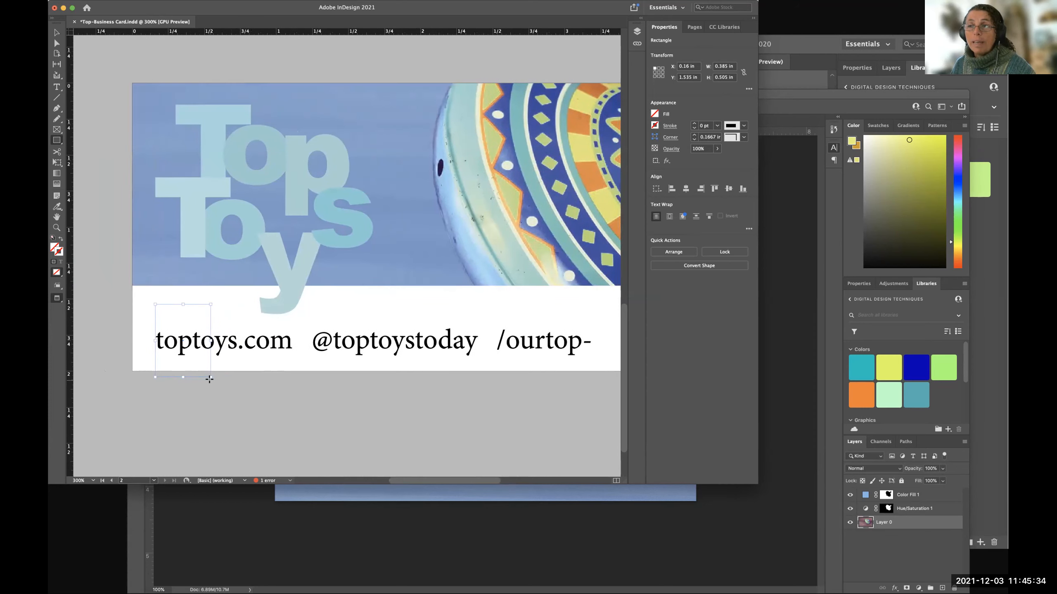
# Examine the swatches, CMYK mixer, gradient options and swatch display choices for the narrow rectangle's fill.
pyautogui.click(654, 114)
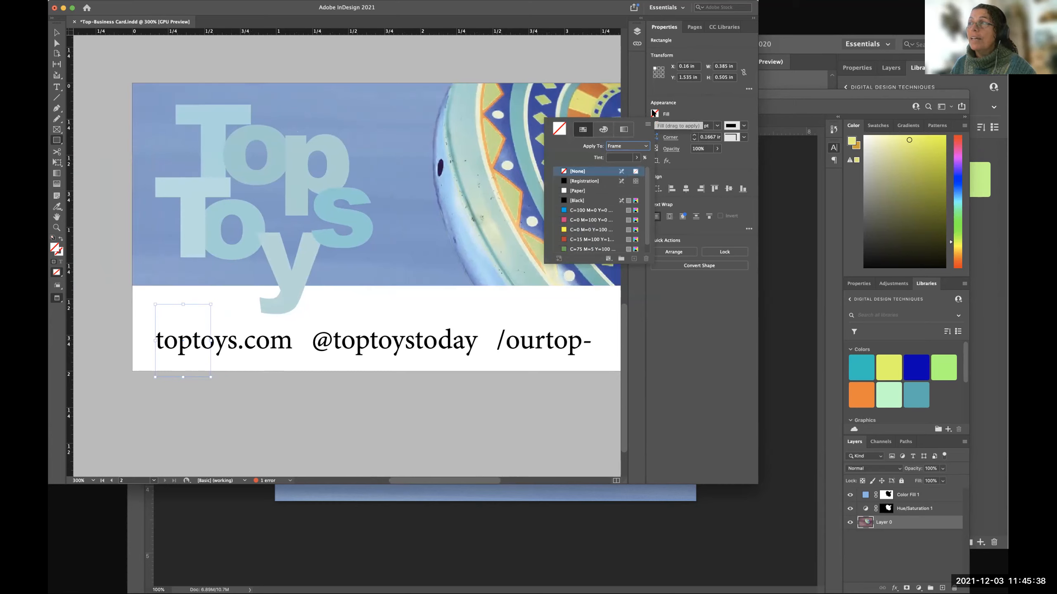
pyautogui.click(679, 118)
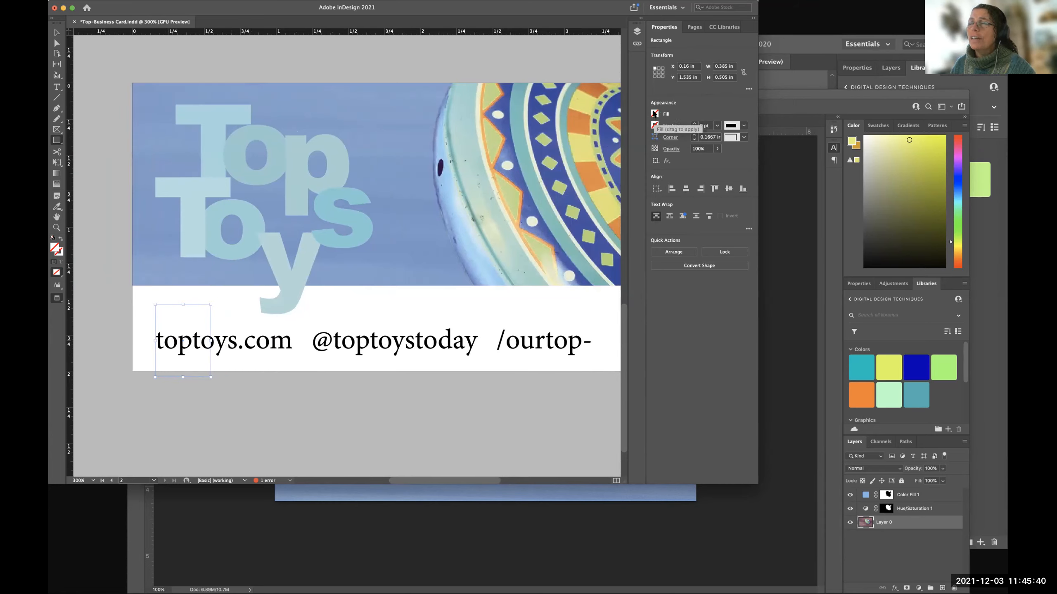
pyautogui.click(654, 114)
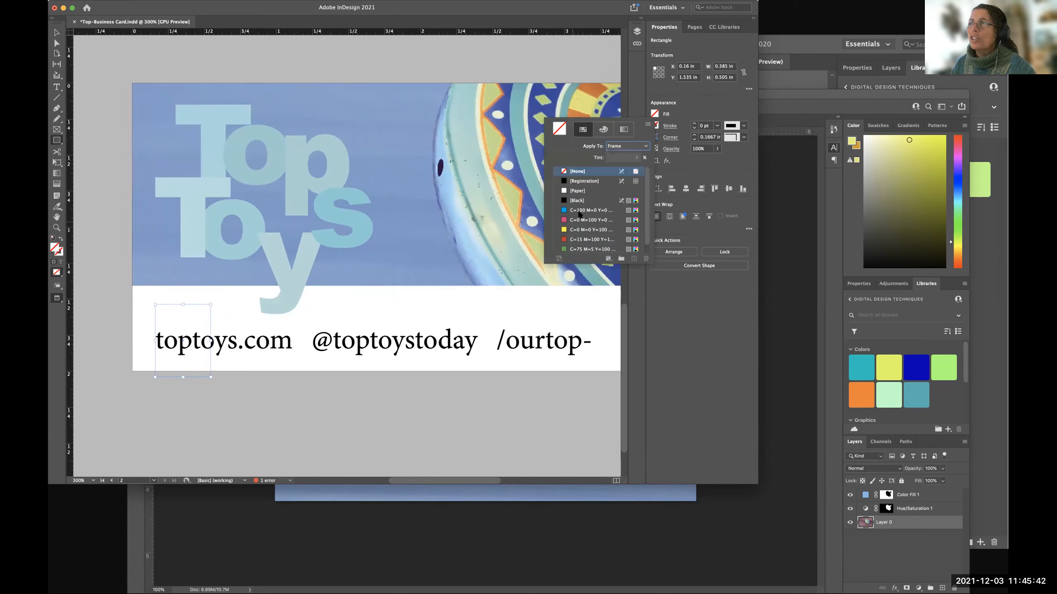
pyautogui.scroll(-1, 584, 243)
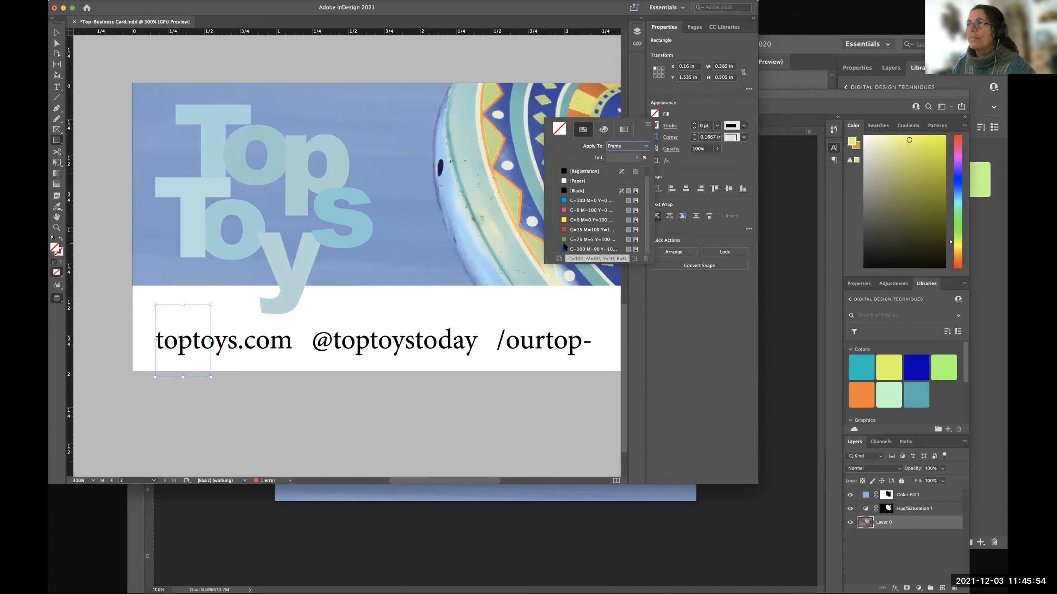
pyautogui.scroll(1, 568, 216)
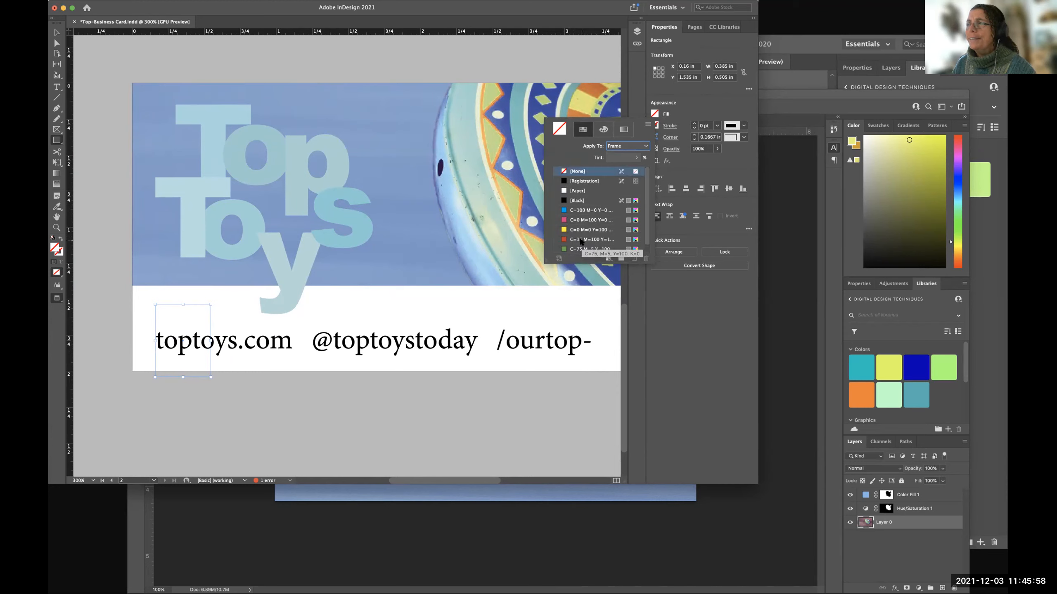
pyautogui.scroll(-1, 581, 241)
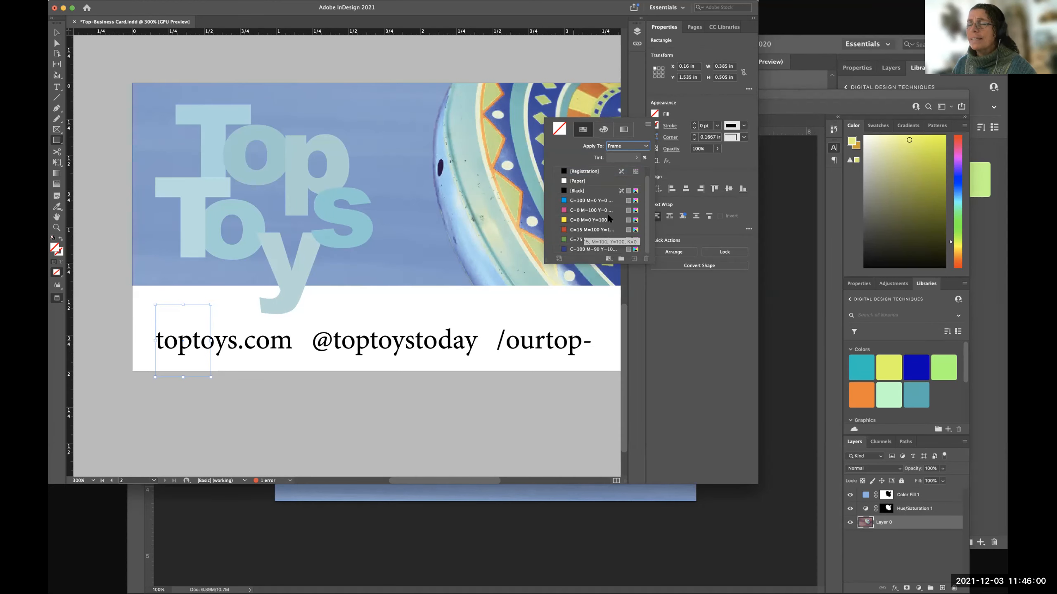
pyautogui.scroll(1, 590, 229)
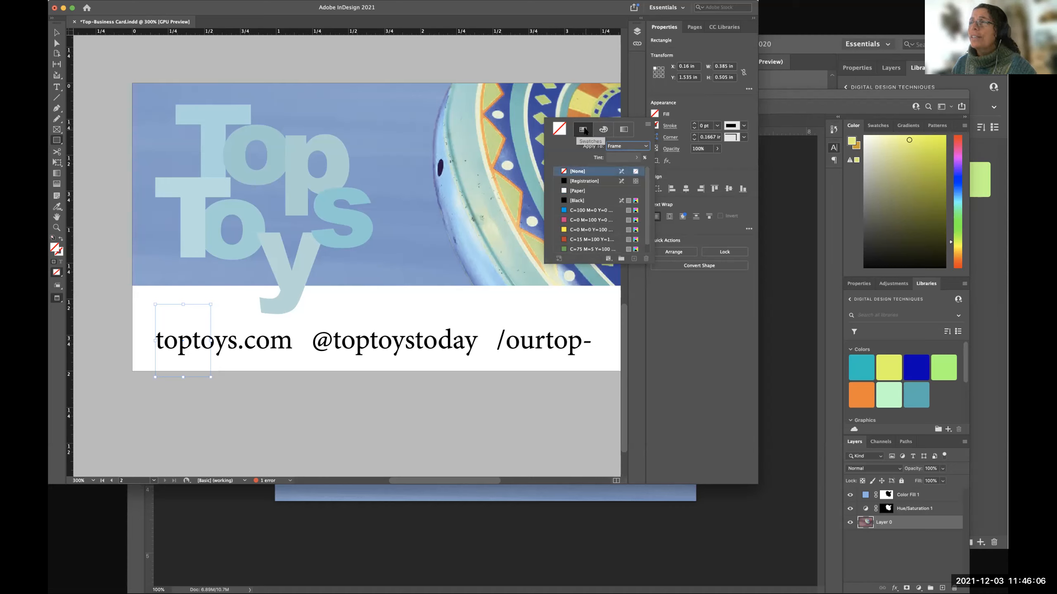
pyautogui.click(603, 130)
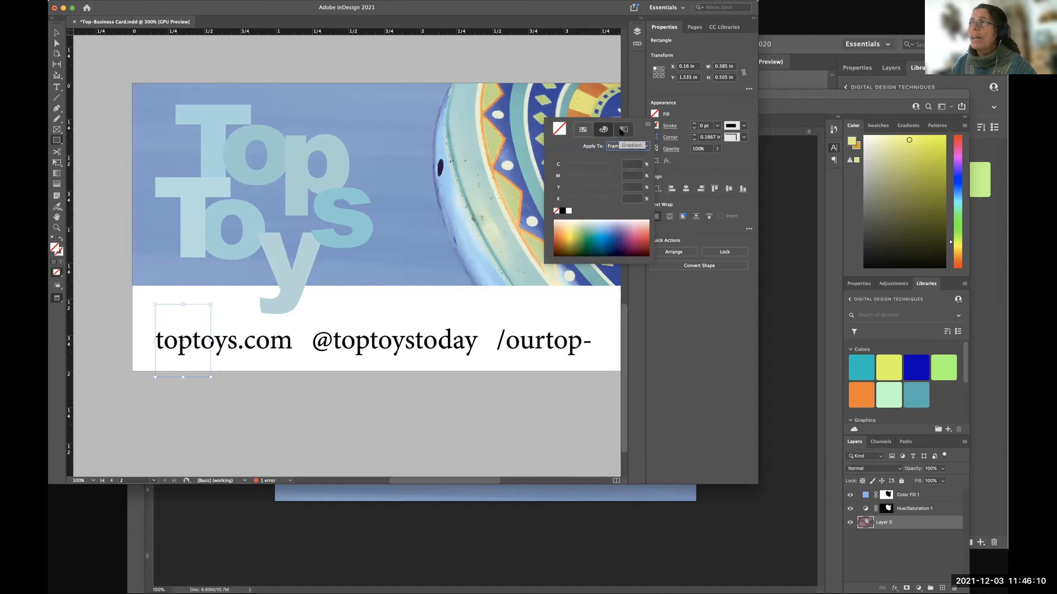
pyautogui.click(623, 130)
pyautogui.click(603, 130)
pyautogui.click(581, 130)
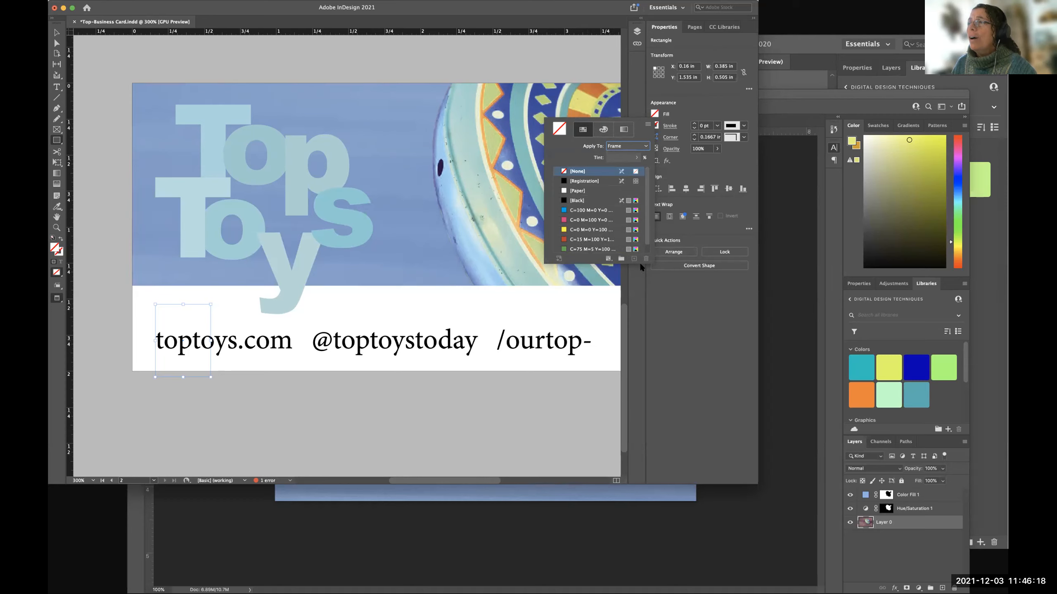
pyautogui.click(607, 258)
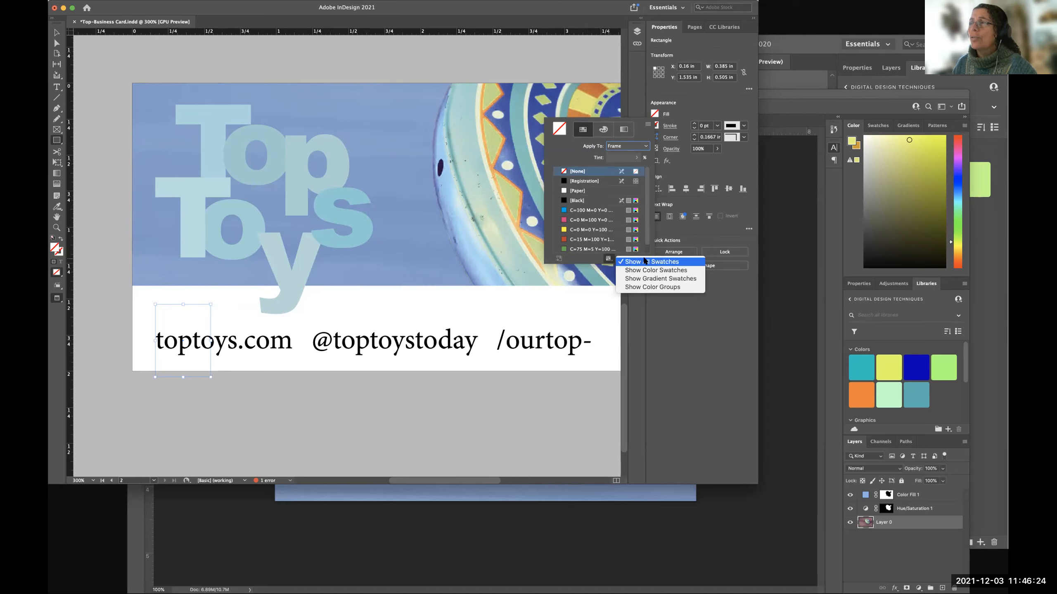
pyautogui.click(607, 260)
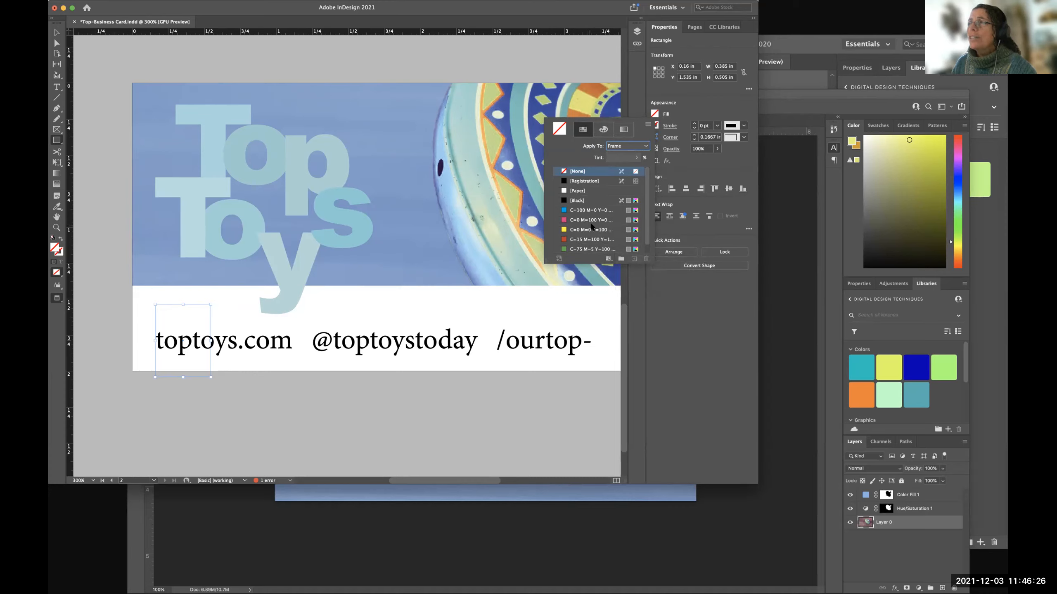
pyautogui.scroll(-1, 593, 231)
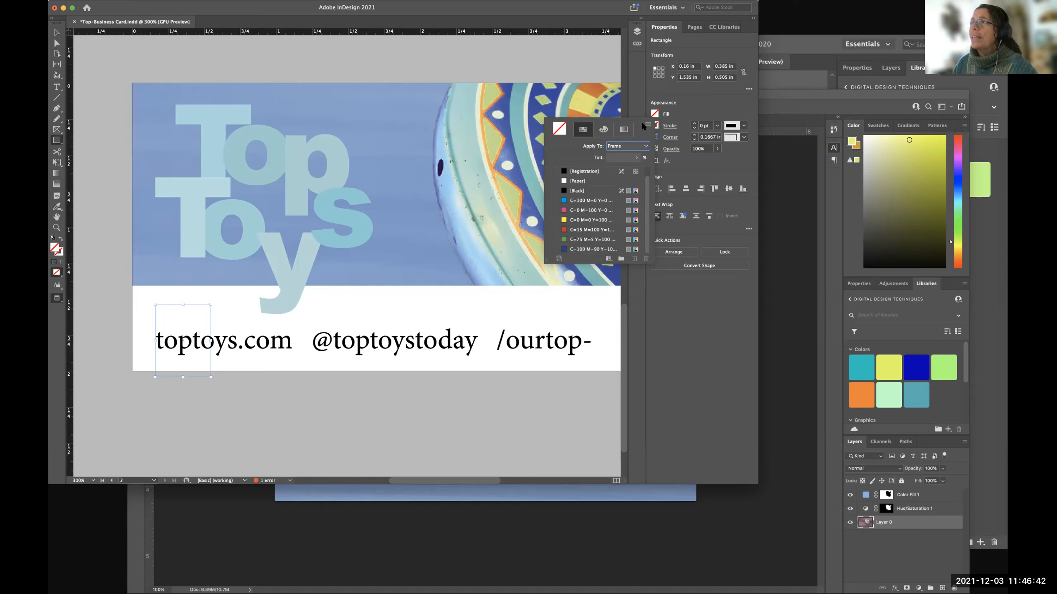
# Open the CC Libraries to look for a fill colour for the narrow rectangle.
pyautogui.click(728, 28)
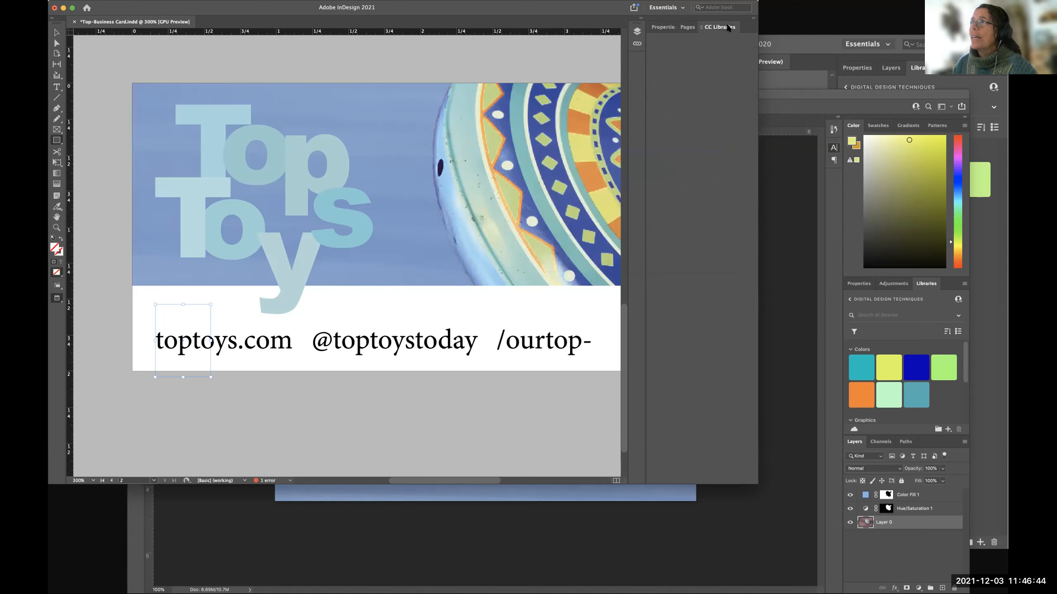
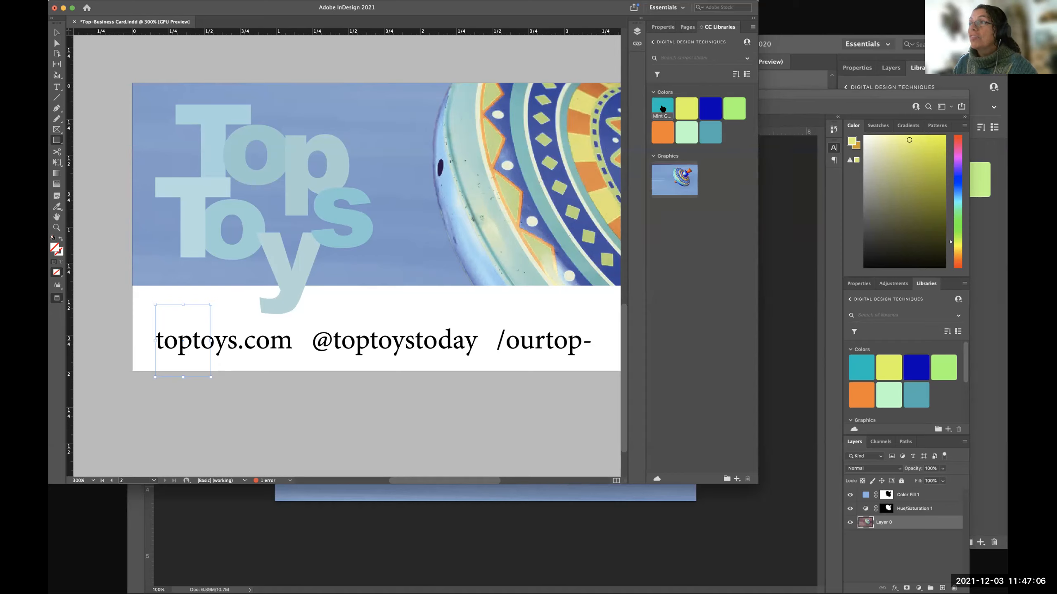
# Compare several library colours on the narrow rectangle and leave it filled with the dark blue Swatch 2.
pyautogui.click(711, 108)
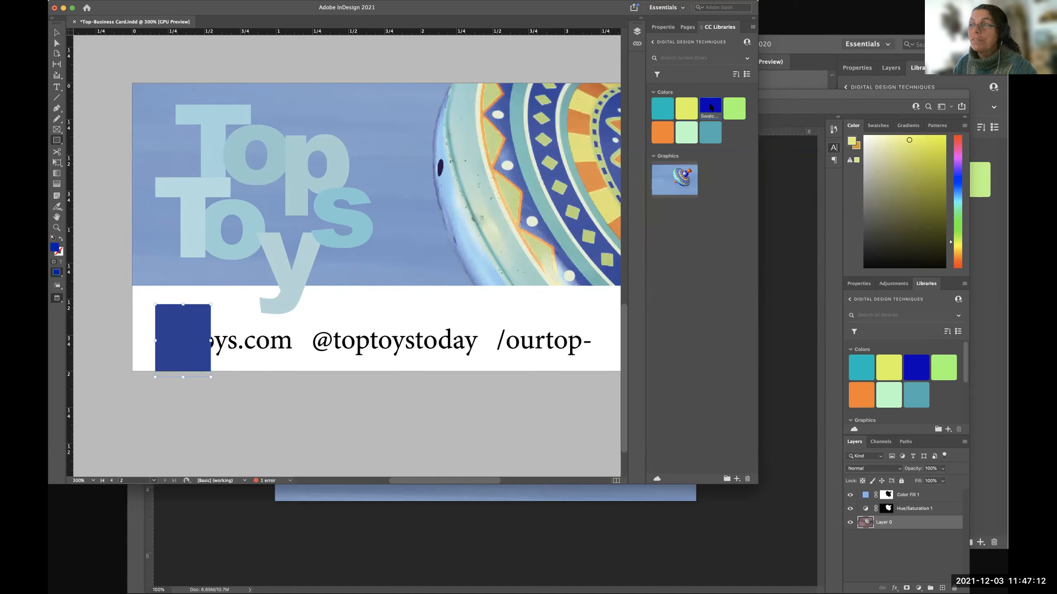
pyautogui.click(662, 106)
pyautogui.click(686, 132)
pyautogui.click(664, 131)
pyautogui.click(666, 106)
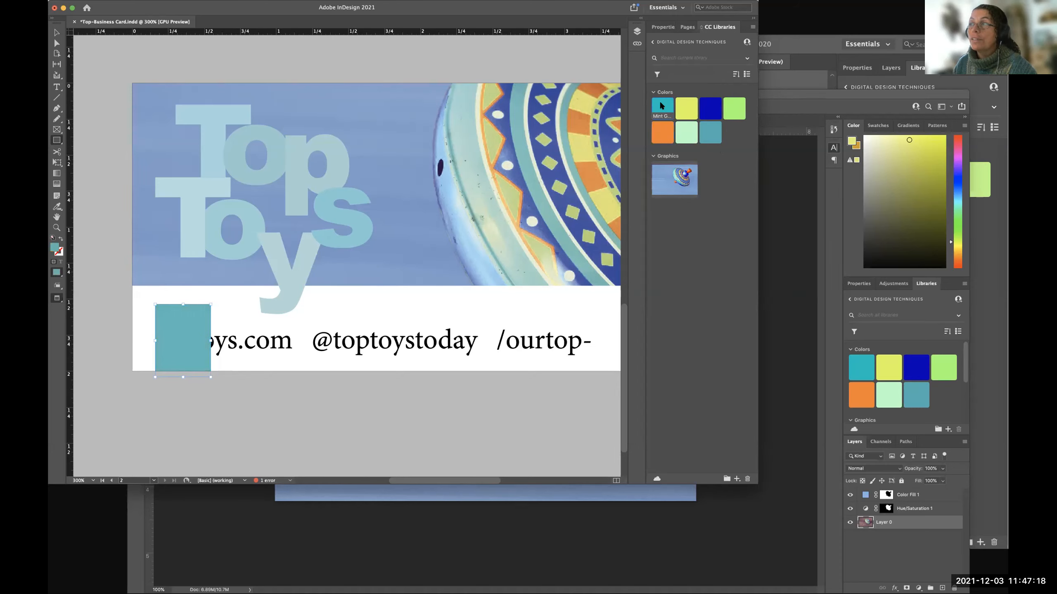
pyautogui.click(710, 132)
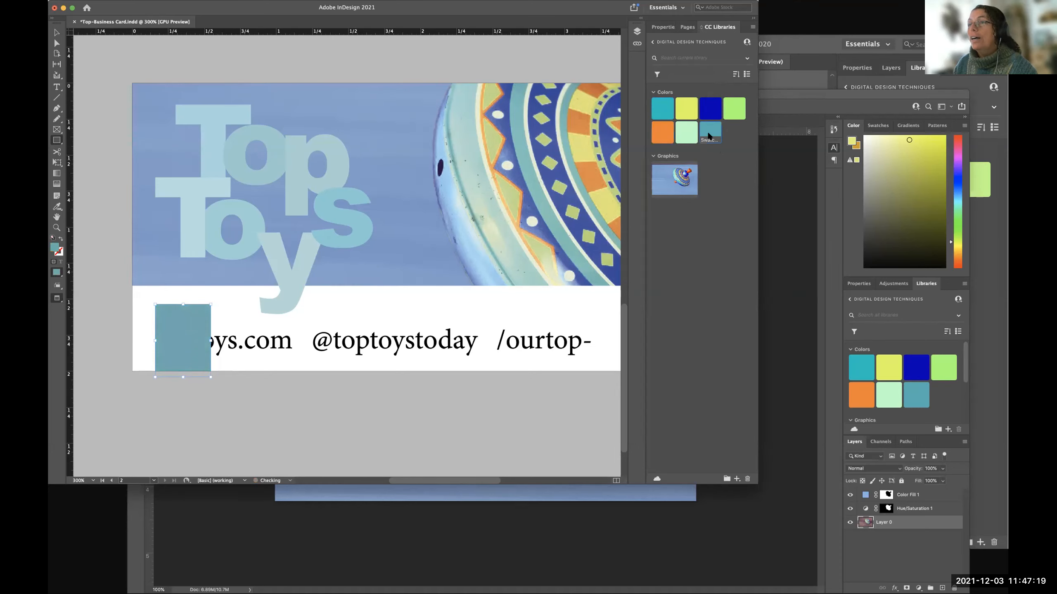
pyautogui.click(708, 109)
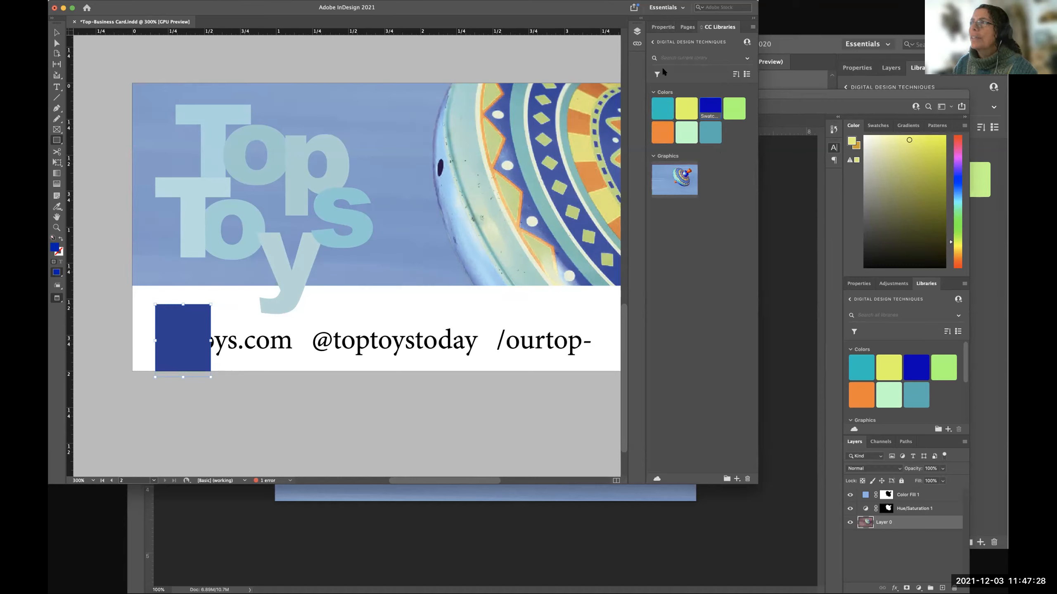
# Create a new swatch from the rectangle's dark blue Swatch 2 fill.
pyautogui.click(662, 28)
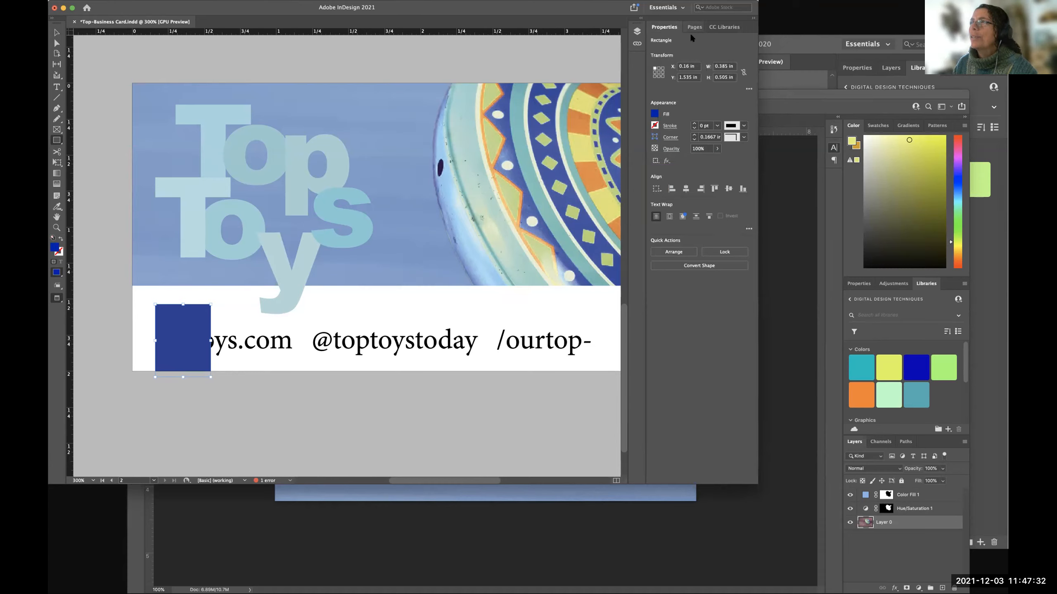
pyautogui.click(656, 114)
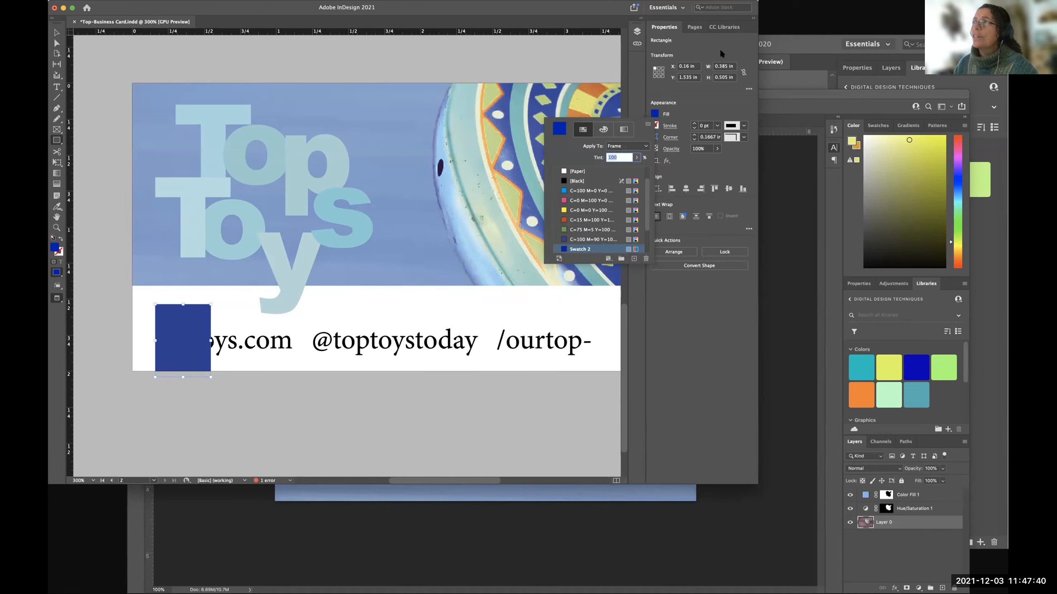
pyautogui.click(718, 27)
pyautogui.click(662, 28)
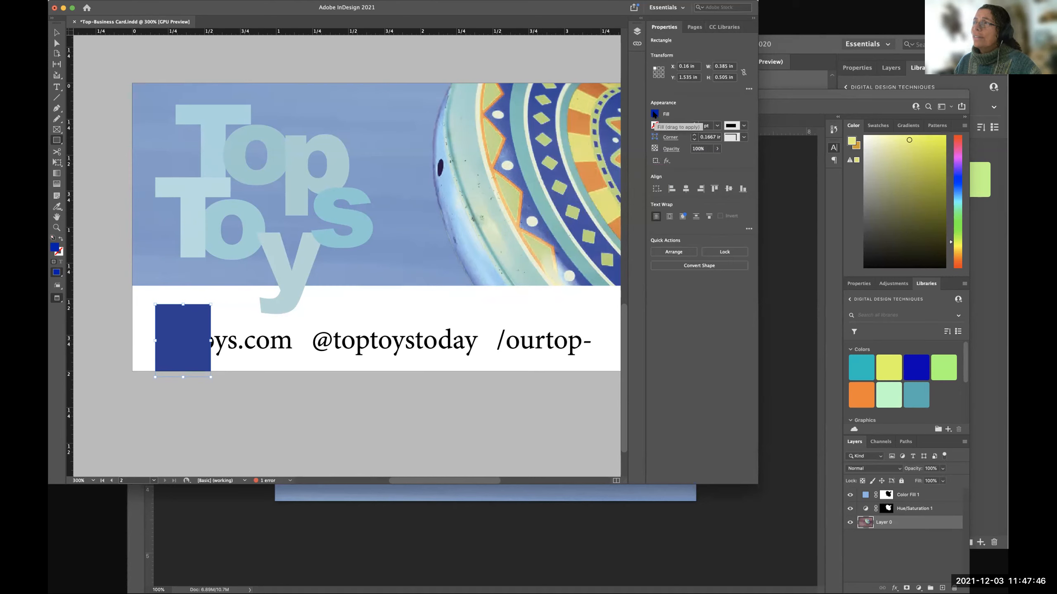
pyautogui.click(655, 114)
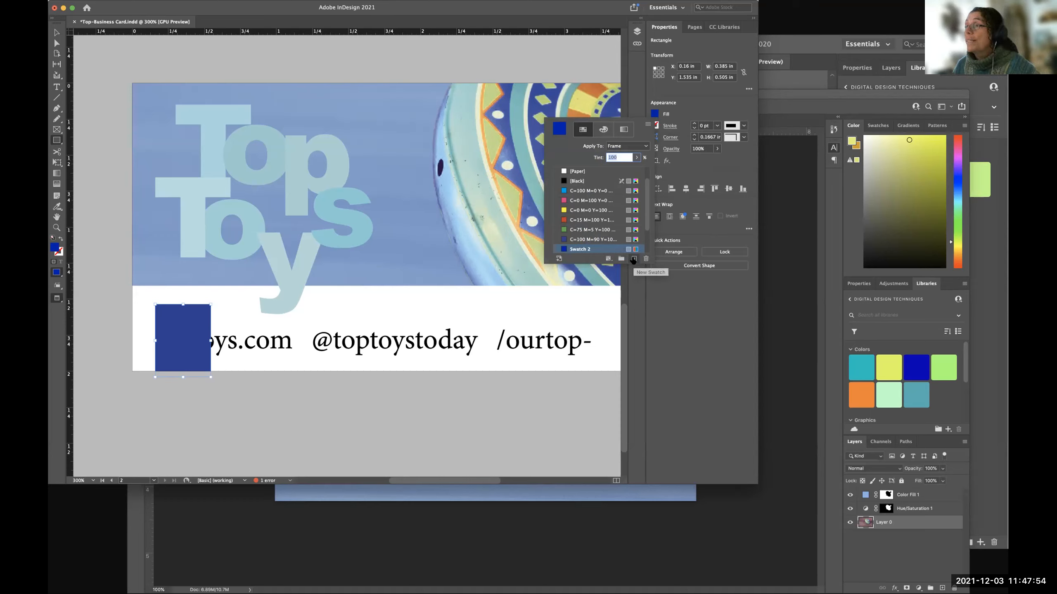
pyautogui.click(633, 259)
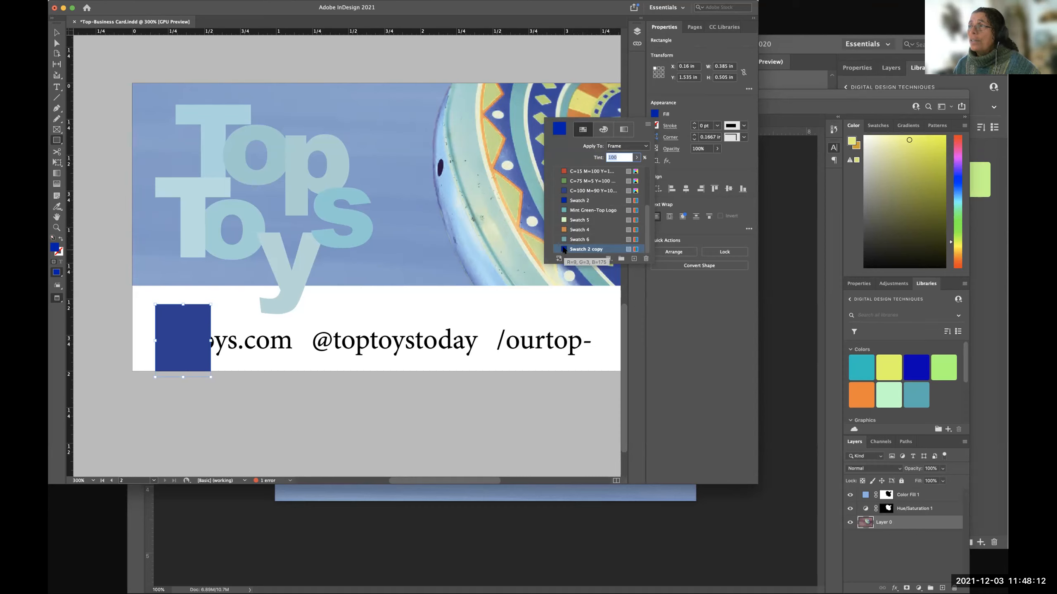
# Try different RGB mixes and a sampled screen colour for Swatch 2 copy, discarding the changes.
pyautogui.click(661, 114)
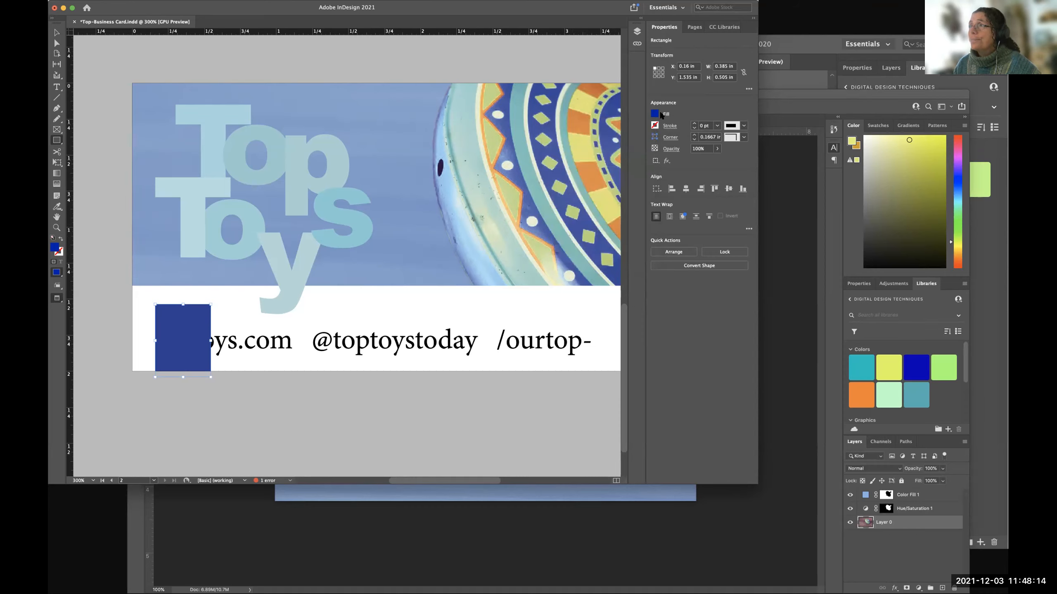
pyautogui.click(654, 114)
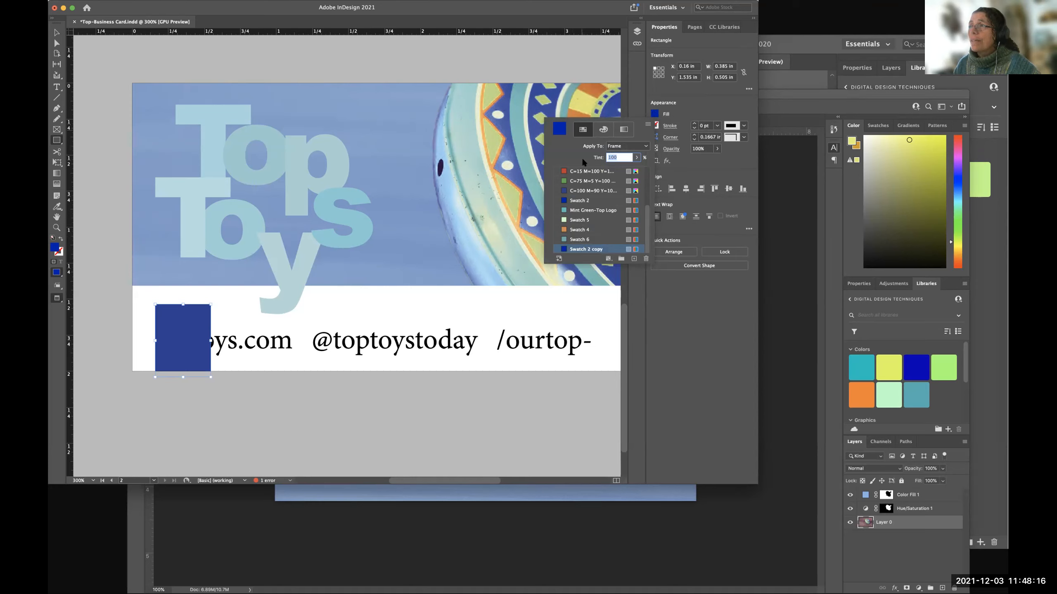
pyautogui.click(682, 302)
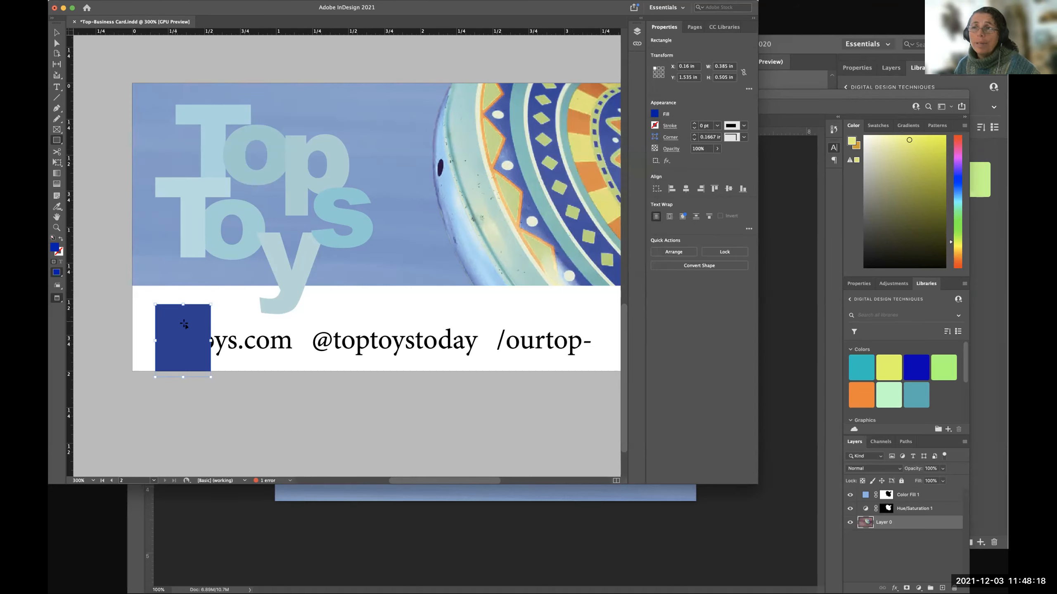
pyautogui.click(655, 114)
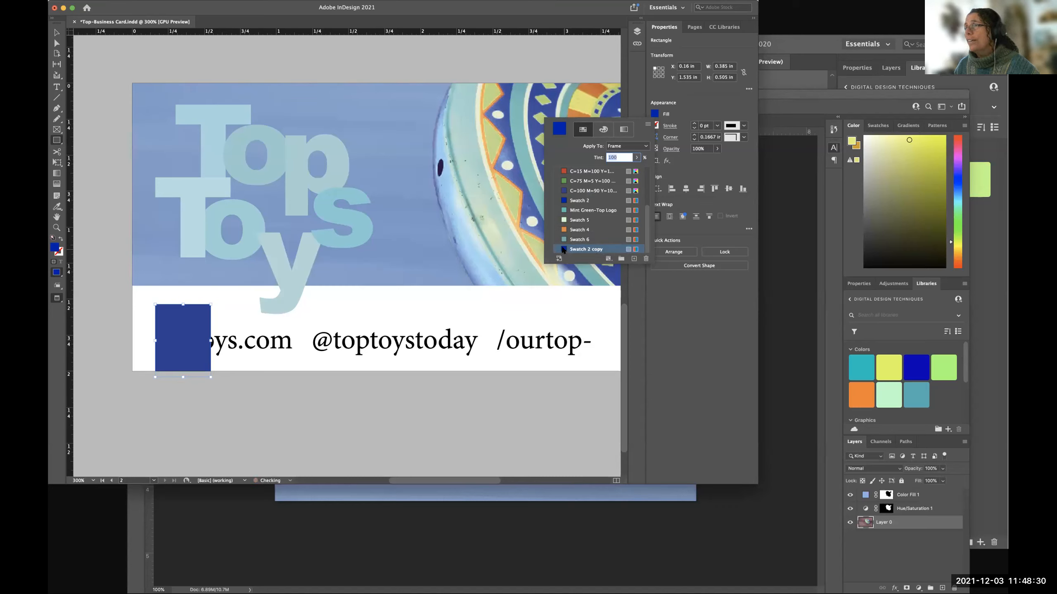
pyautogui.doubleClick(586, 250)
pyautogui.moveTo(475, 116); pyautogui.dragTo(458, 102)
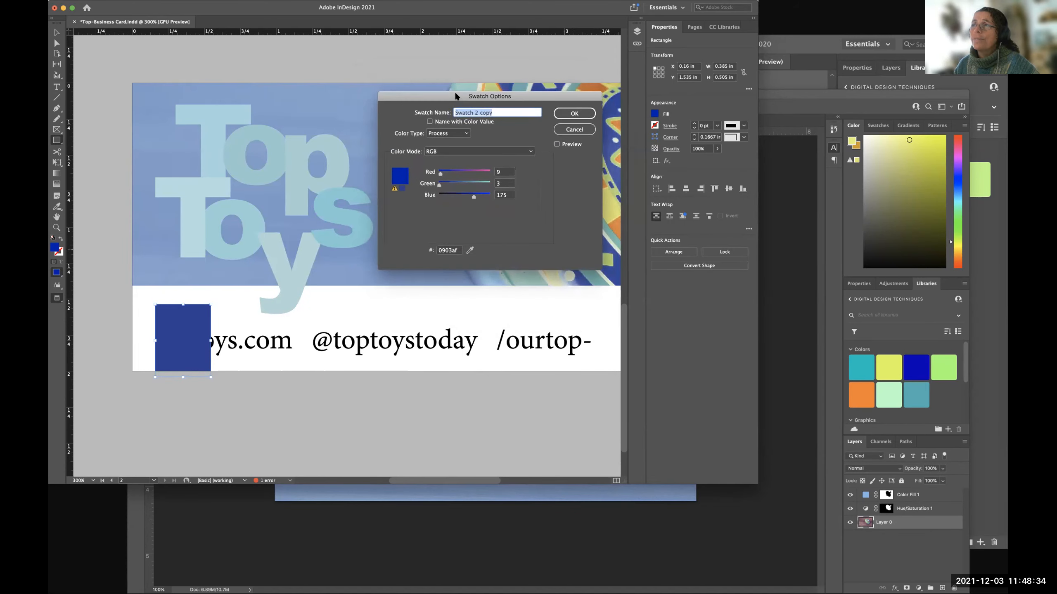
pyautogui.click(441, 175)
pyautogui.moveTo(441, 175); pyautogui.dragTo(463, 183)
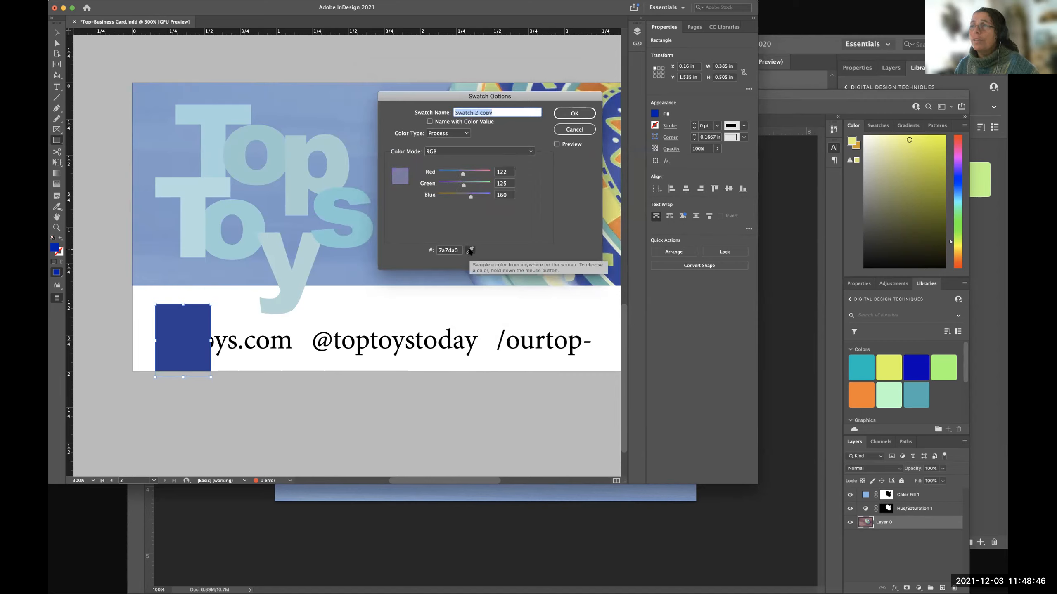
pyautogui.moveTo(520, 96); pyautogui.dragTo(437, 72)
pyautogui.click(387, 226)
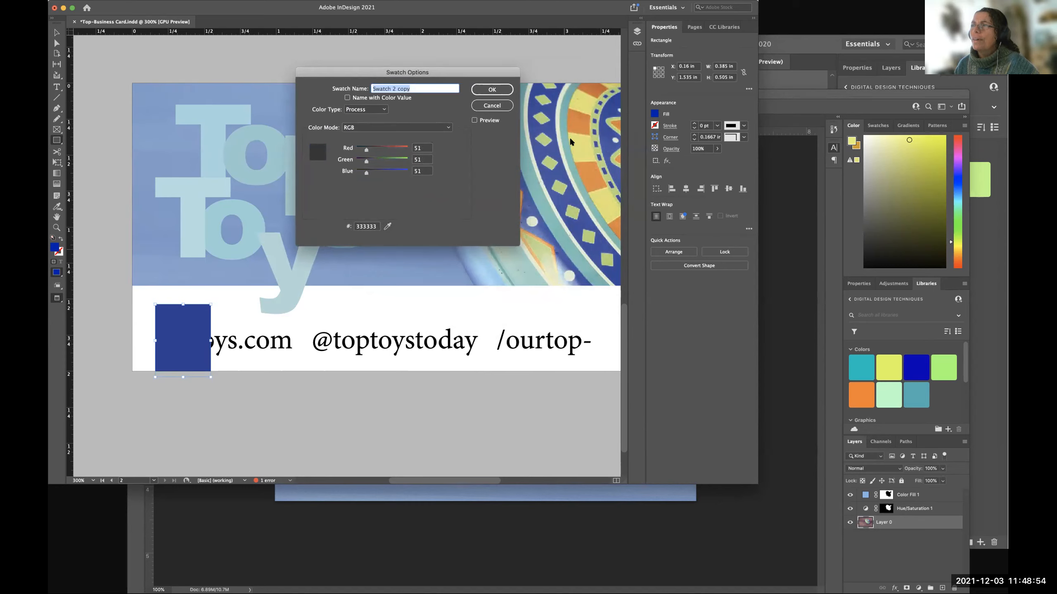
pyautogui.click(492, 105)
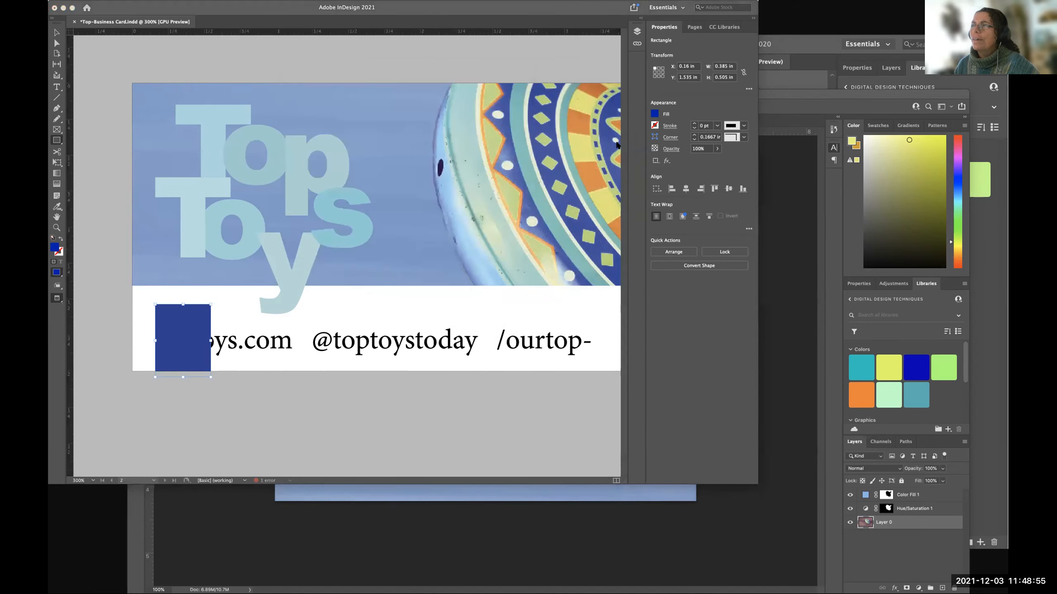
pyautogui.click(681, 198)
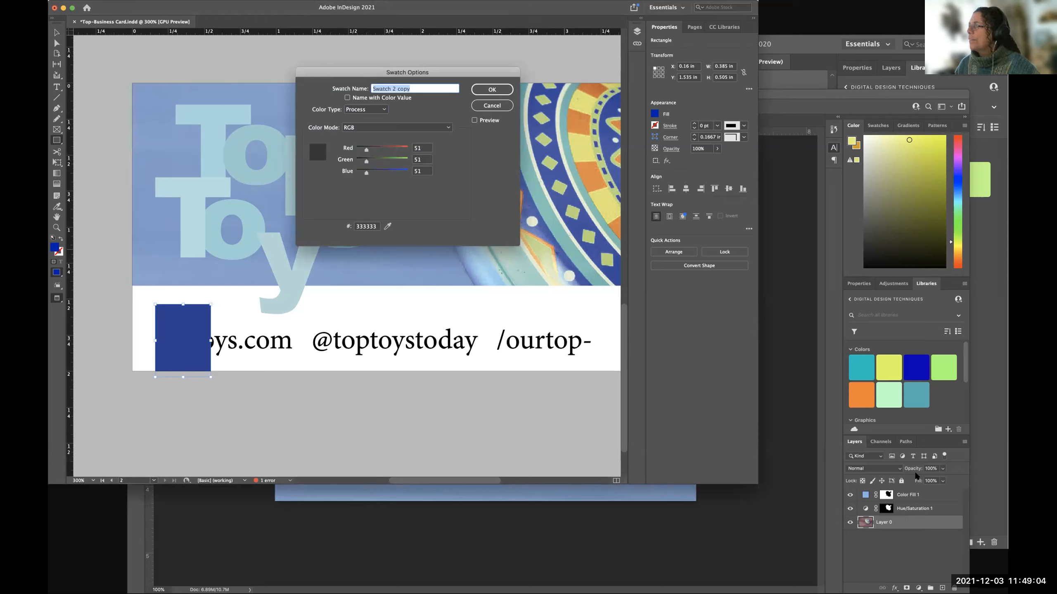
pyautogui.click(729, 316)
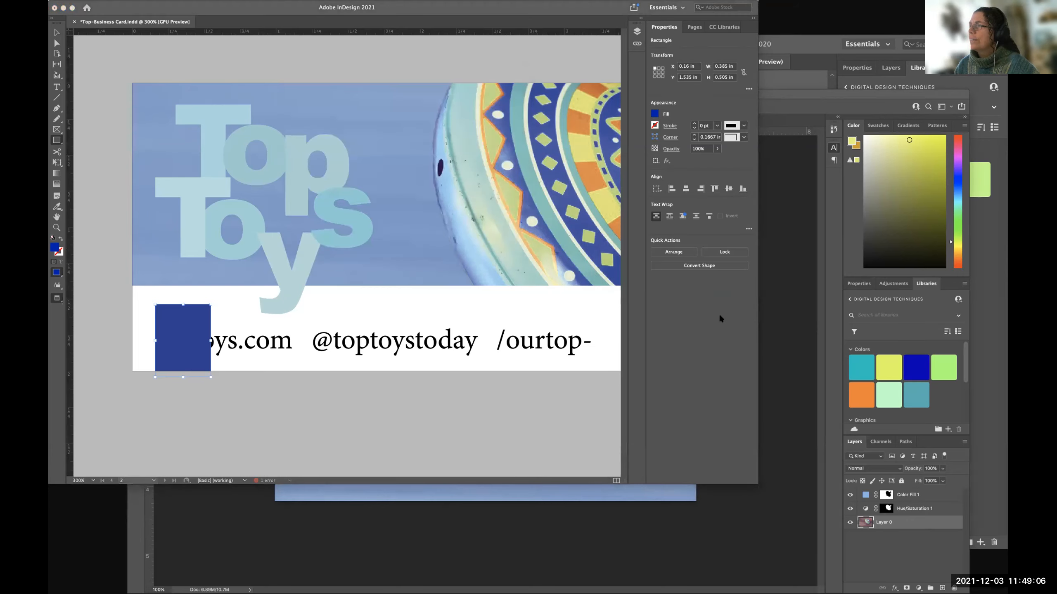
pyautogui.click(691, 268)
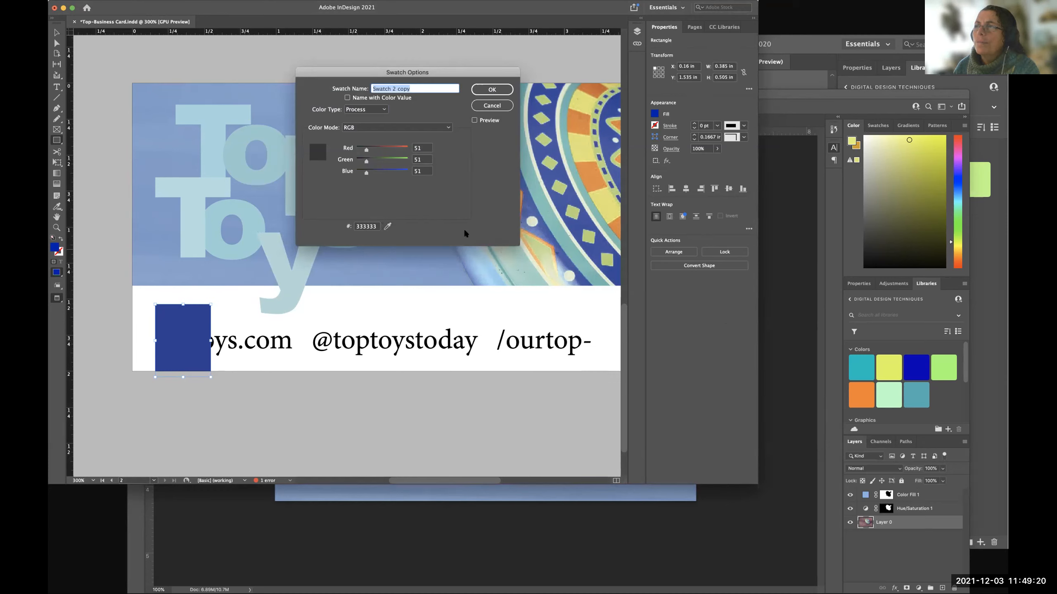
pyautogui.click(365, 227)
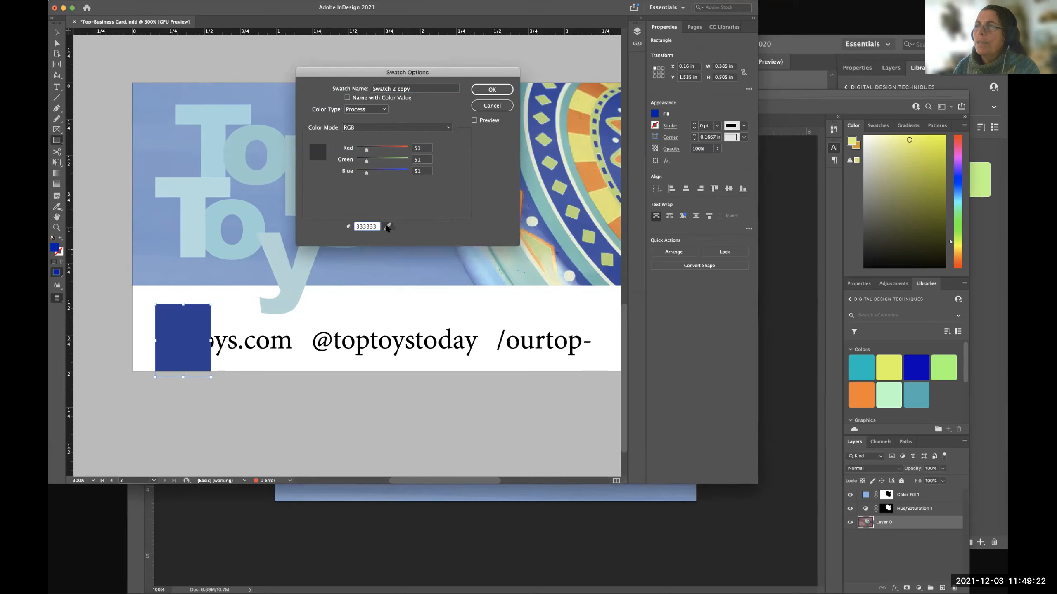
pyautogui.click(488, 106)
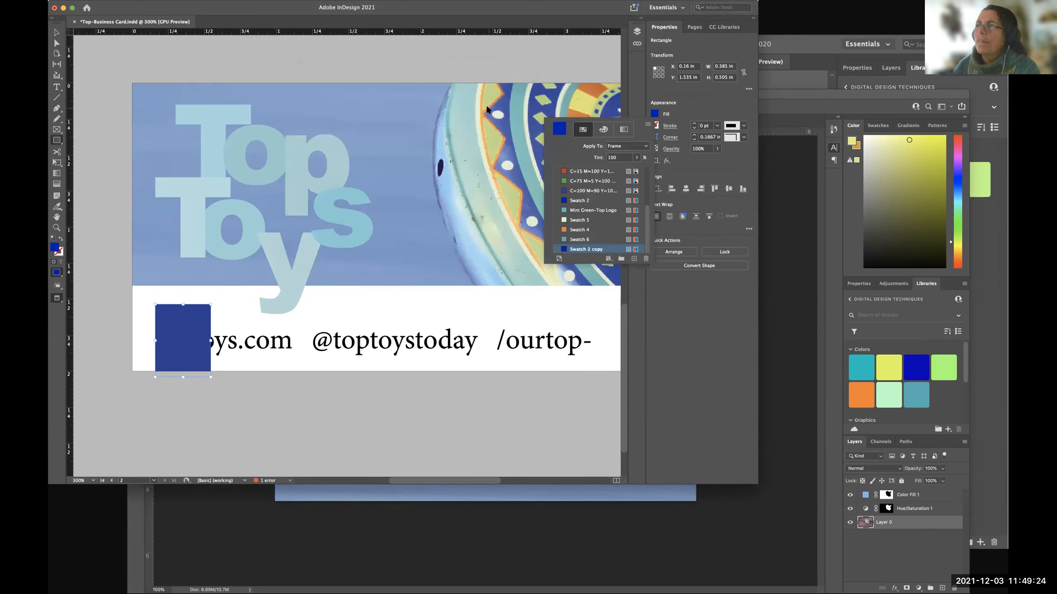
# Turn on the preview for Swatch 2 copy and set its green value to 2.
pyautogui.doubleClick(586, 249)
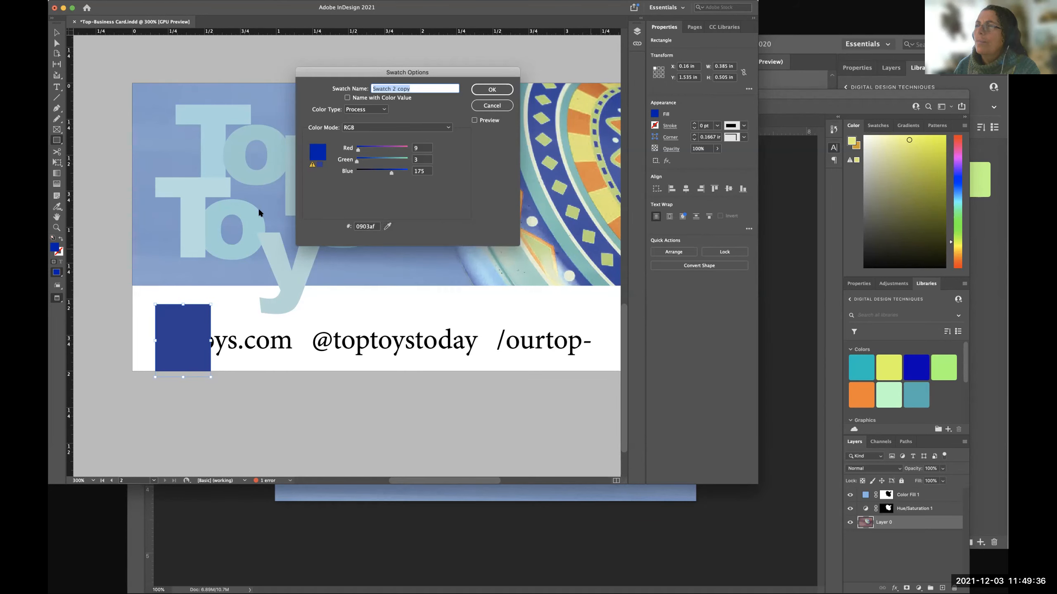
pyautogui.click(474, 121)
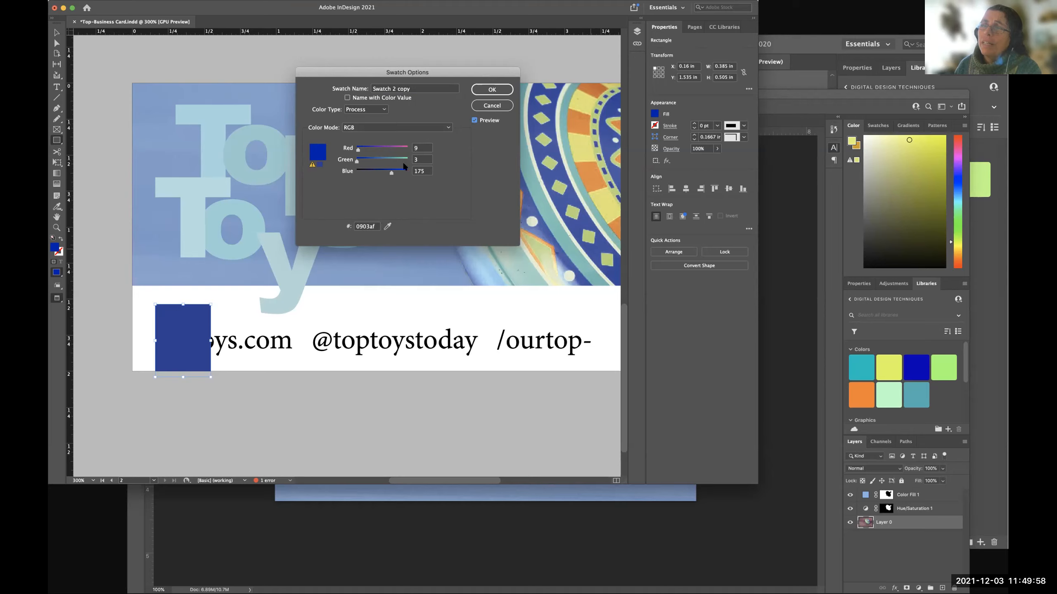
pyautogui.moveTo(361, 161)
pyautogui.mouseDown()
pyautogui.moveTo(371, 162)
pyautogui.moveTo(356, 162)
pyautogui.mouseUp()
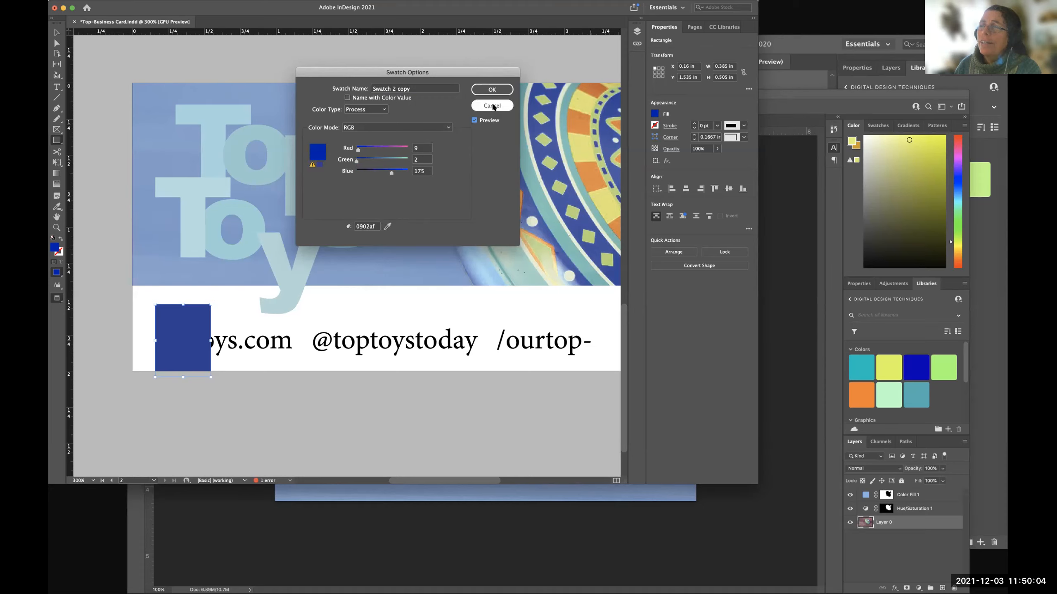
pyautogui.click(491, 90)
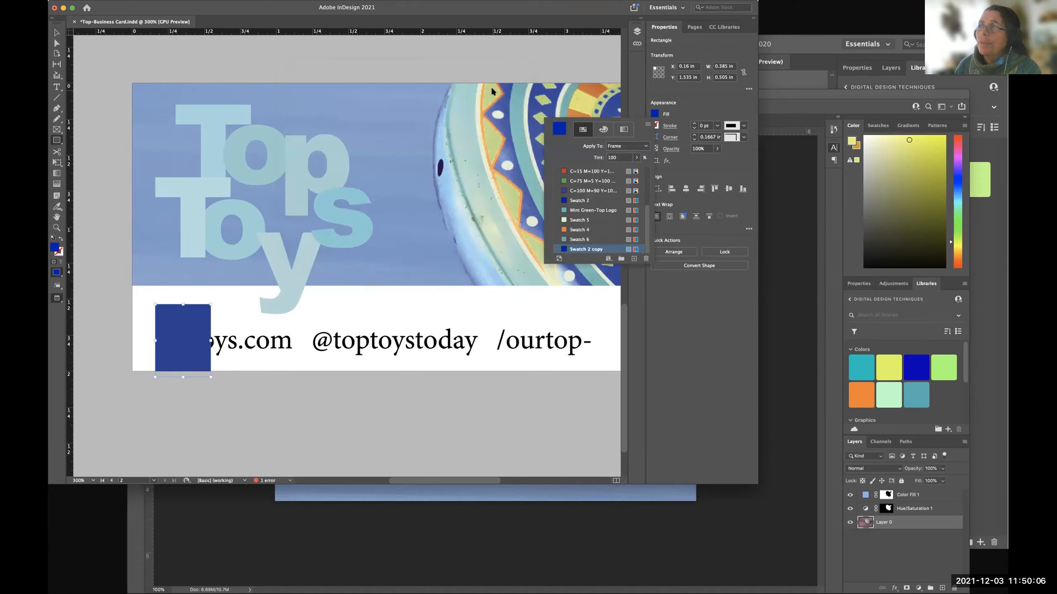
# Rename the Swatch 2 copy swatch to "Top Dark BLue".
pyautogui.doubleClick(583, 250)
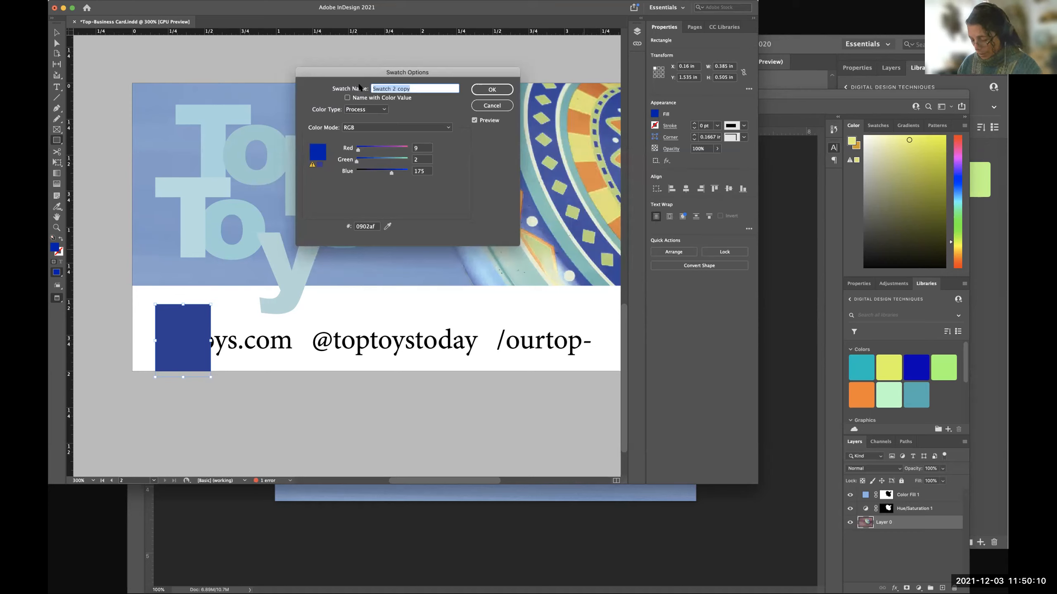
pyautogui.write('Top Dark BLue')
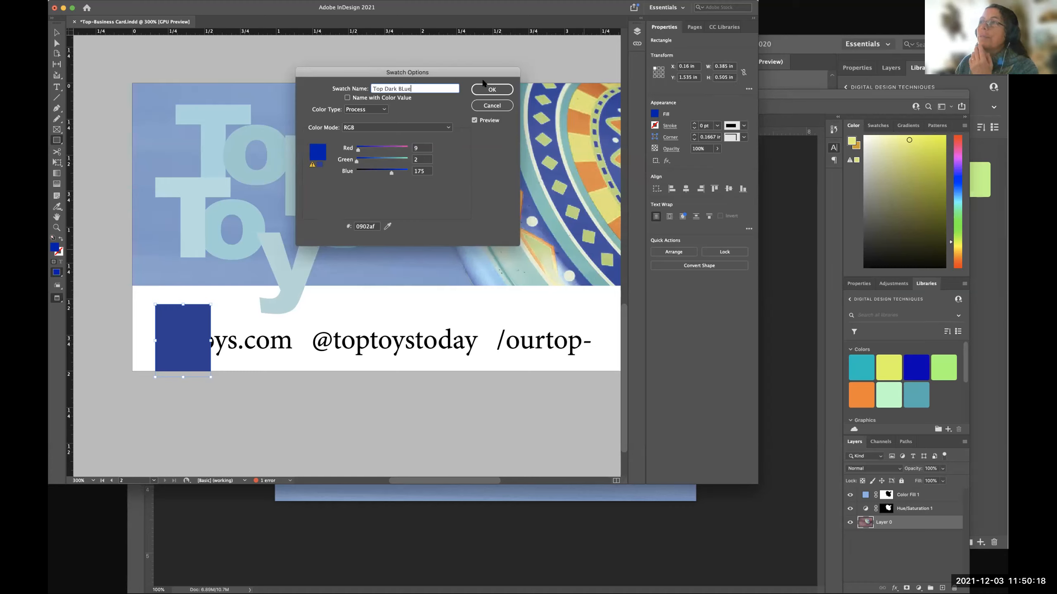
pyautogui.click(491, 90)
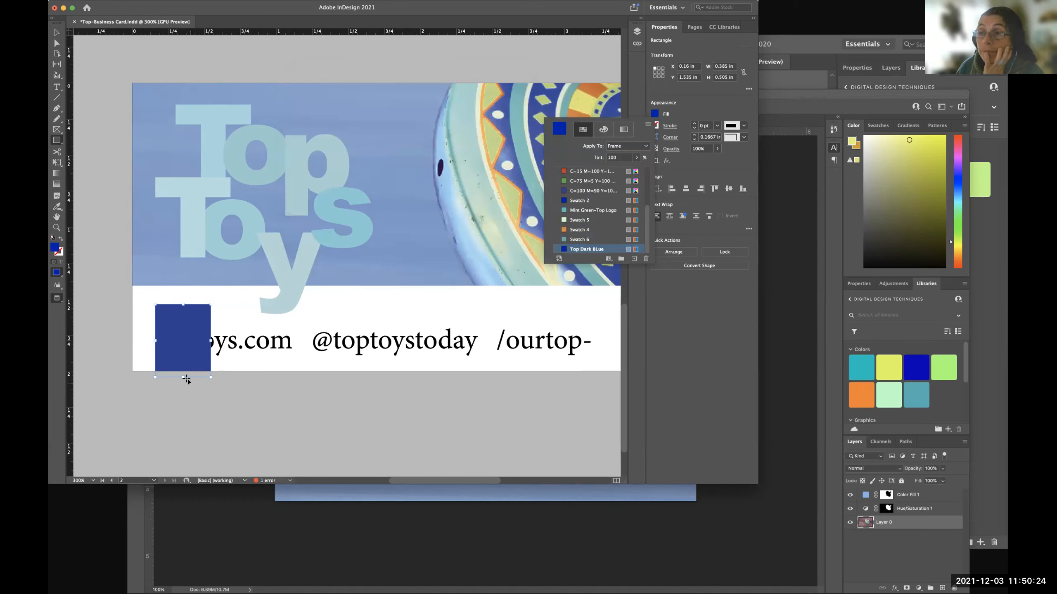
pyautogui.click(57, 33)
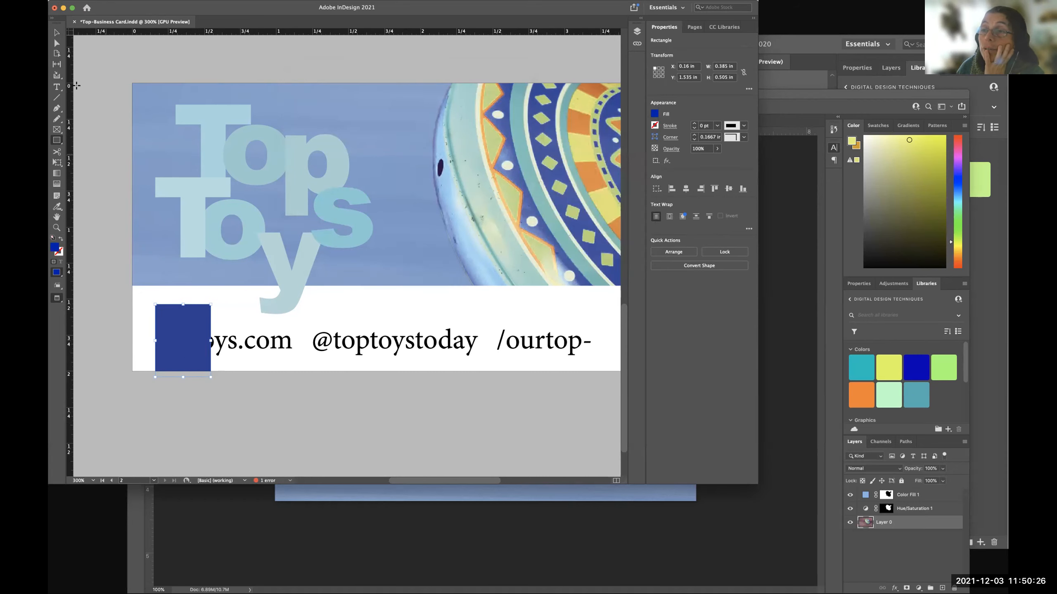
pyautogui.click(176, 361)
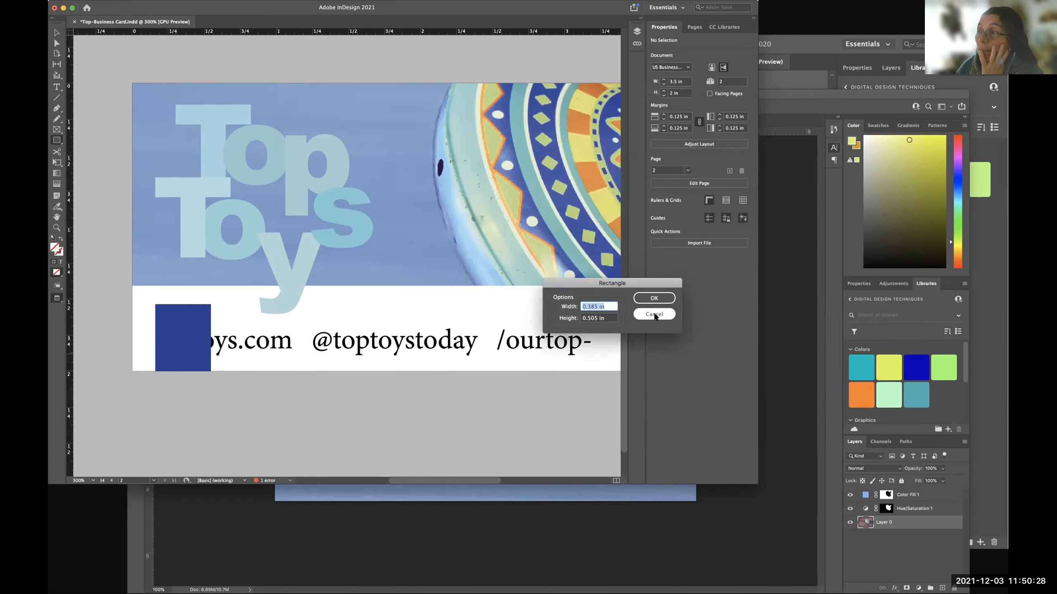
pyautogui.click(652, 314)
# Widen the dark blue rectangle over the contact line to about 0.485 in, keeping its other side fixed.
pyautogui.click(57, 33)
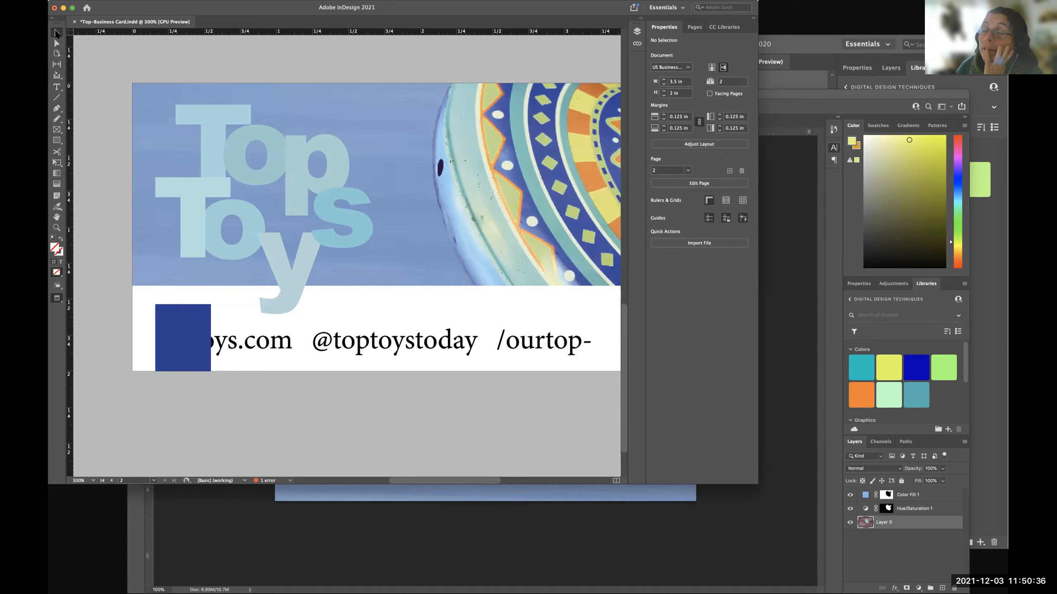
pyautogui.click(193, 330)
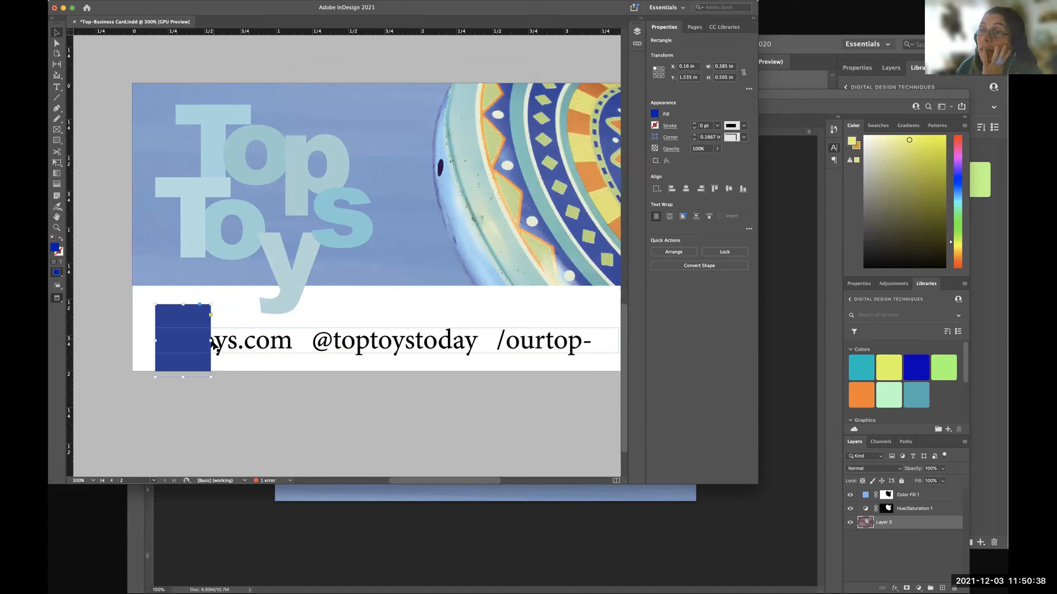
pyautogui.moveTo(210, 341)
pyautogui.mouseDown()
pyautogui.moveTo(562, 347)
pyautogui.moveTo(204, 346)
pyautogui.moveTo(369, 346)
pyautogui.moveTo(225, 346)
pyautogui.mouseUp()
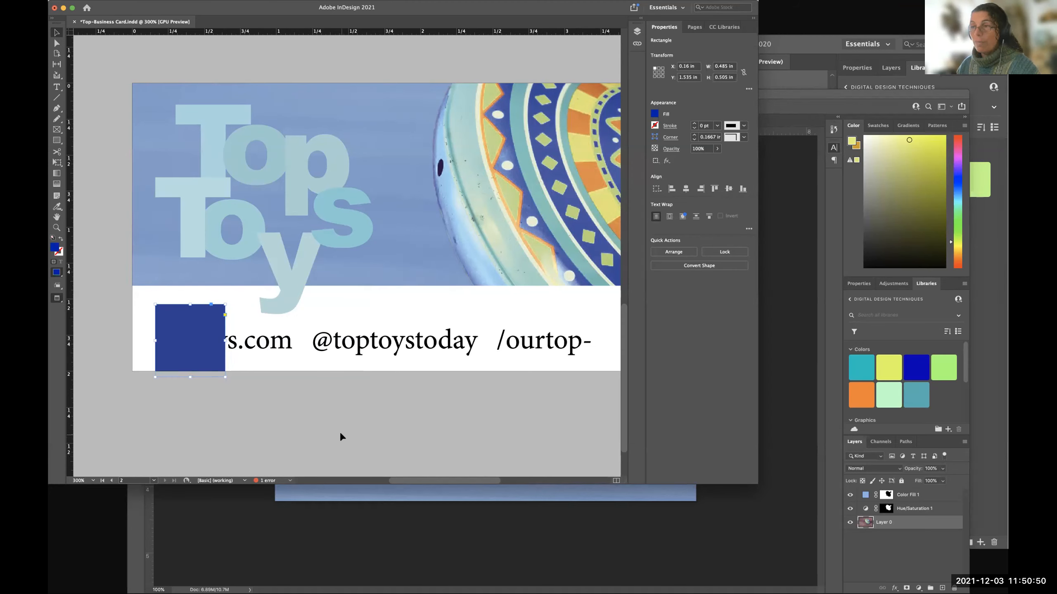
pyautogui.press('super+minus')
pyautogui.moveTo(240, 416); pyautogui.dragTo(217, 419)
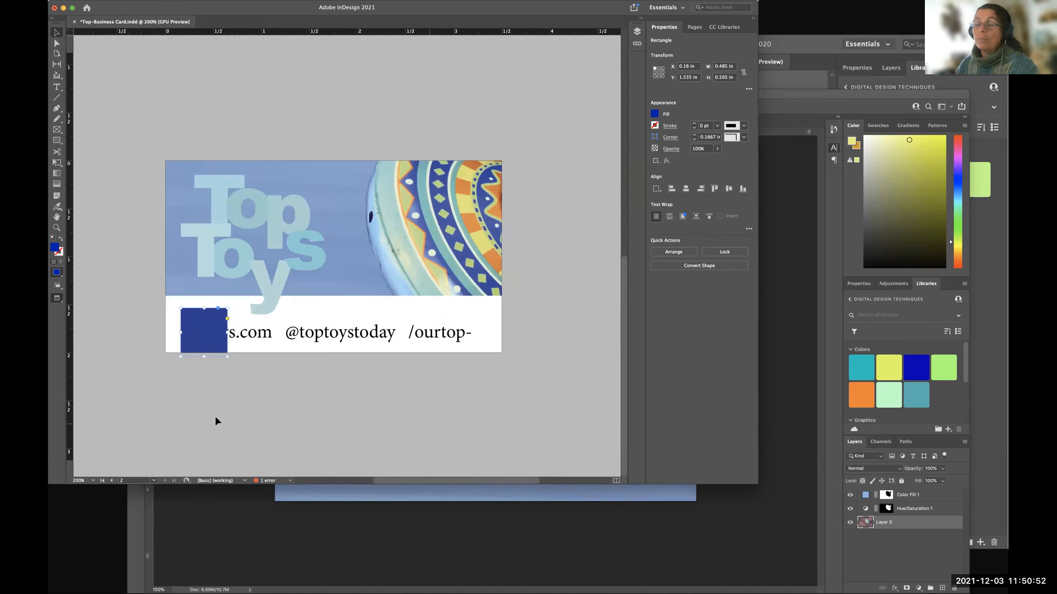
# Move the dark blue rectangle up to about Y 1.4475 in and place it directly beneath the contact text in the stacking order.
pyautogui.moveTo(200, 317); pyautogui.dragTo(205, 309)
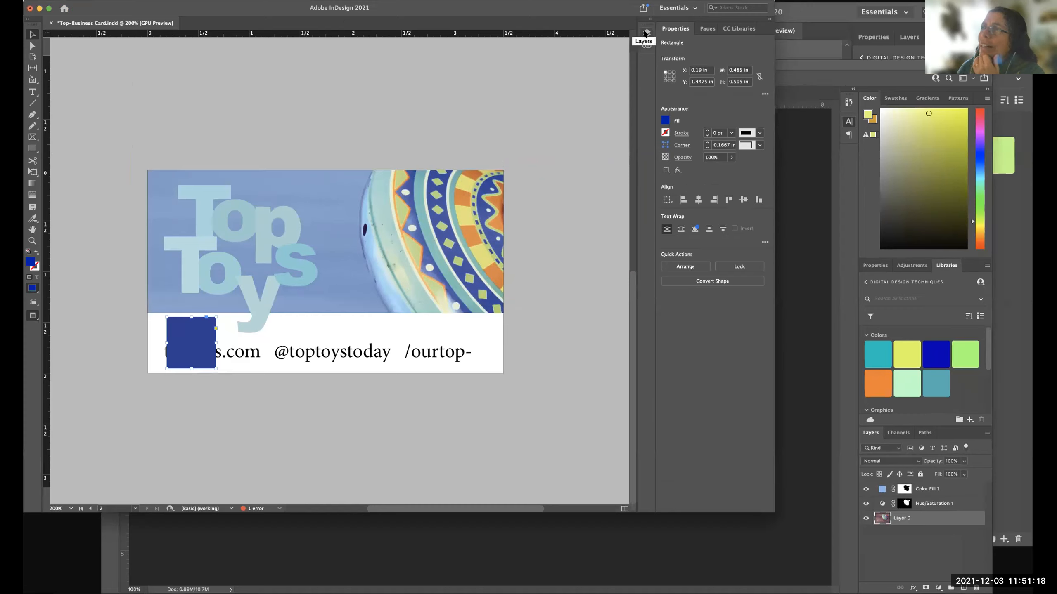
pyautogui.click(255, 0)
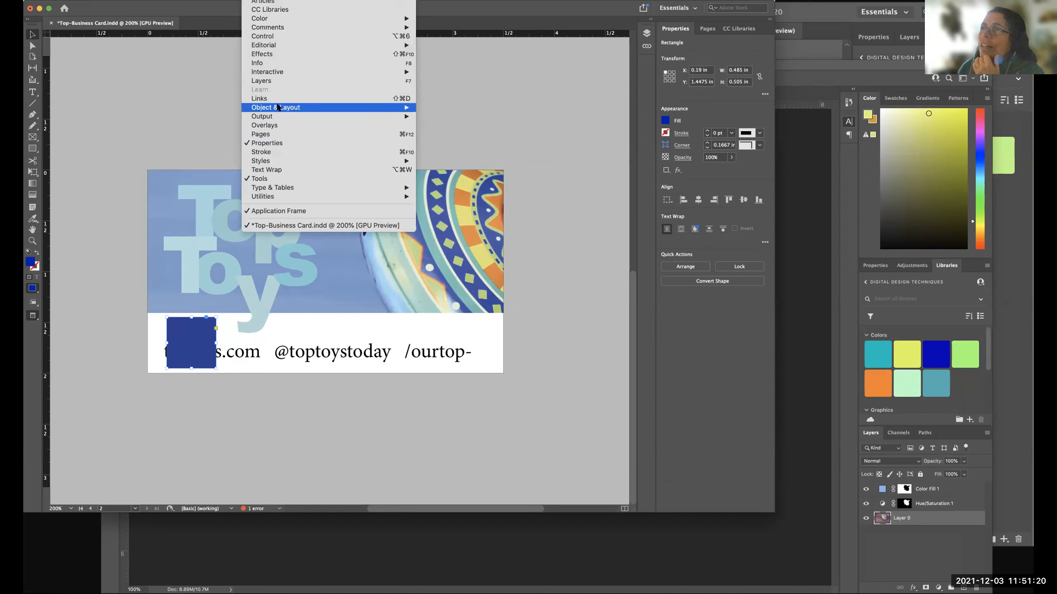
pyautogui.click(276, 81)
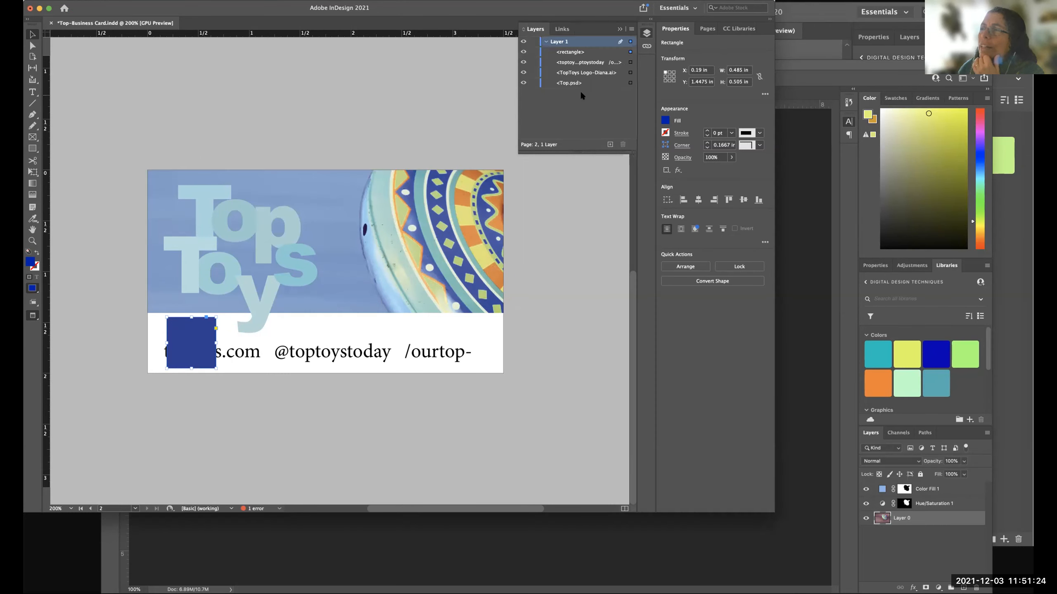
pyautogui.click(567, 52)
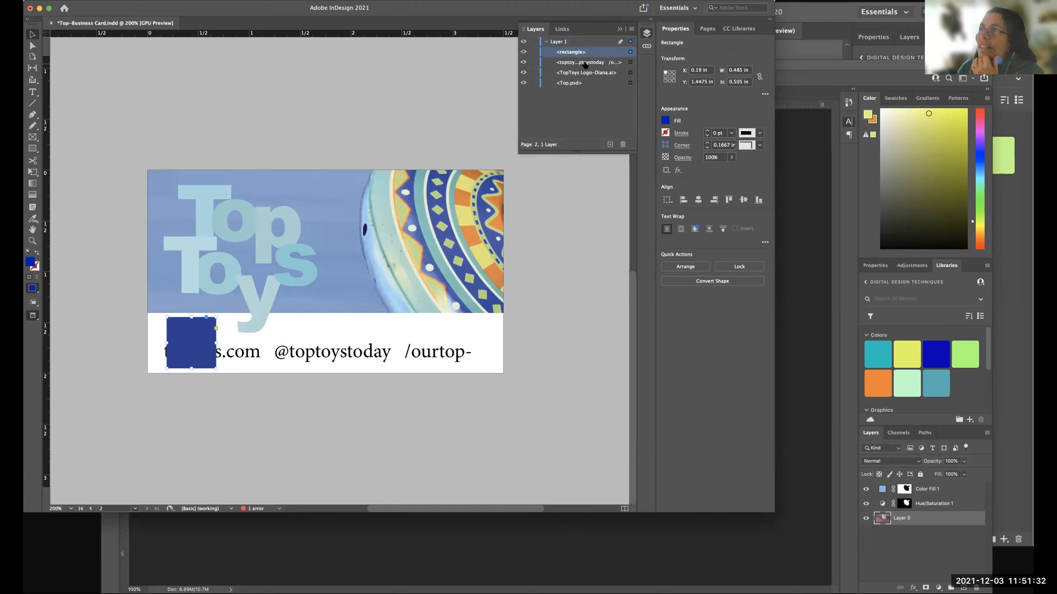
pyautogui.click(586, 63)
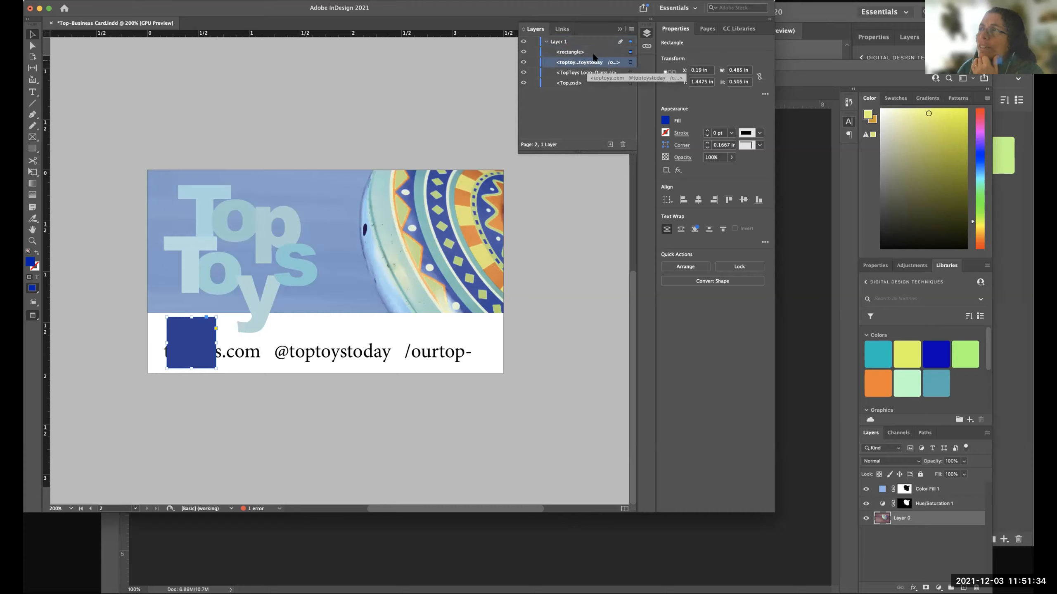
pyautogui.click(574, 53)
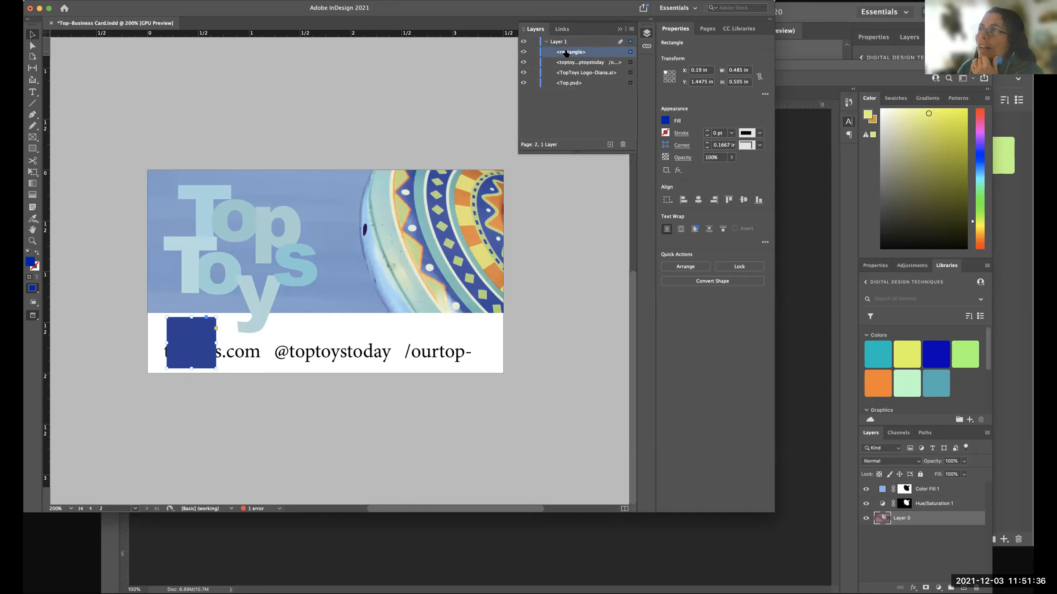
pyautogui.moveTo(562, 53); pyautogui.dragTo(562, 67)
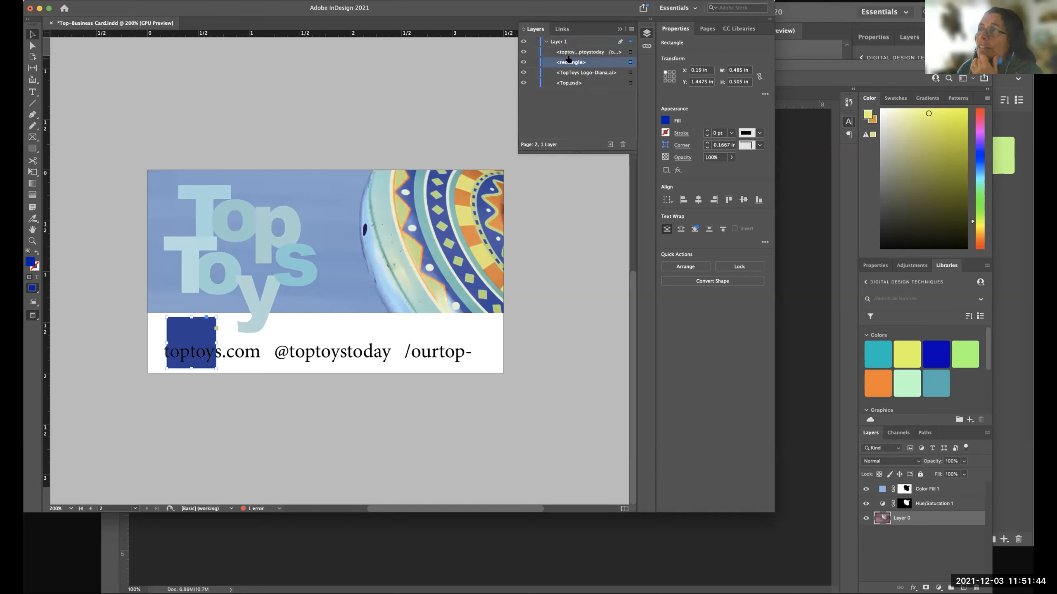
# Widen the dark blue rectangle to about 3.16 in so it runs behind the whole contact line.
pyautogui.click(628, 51)
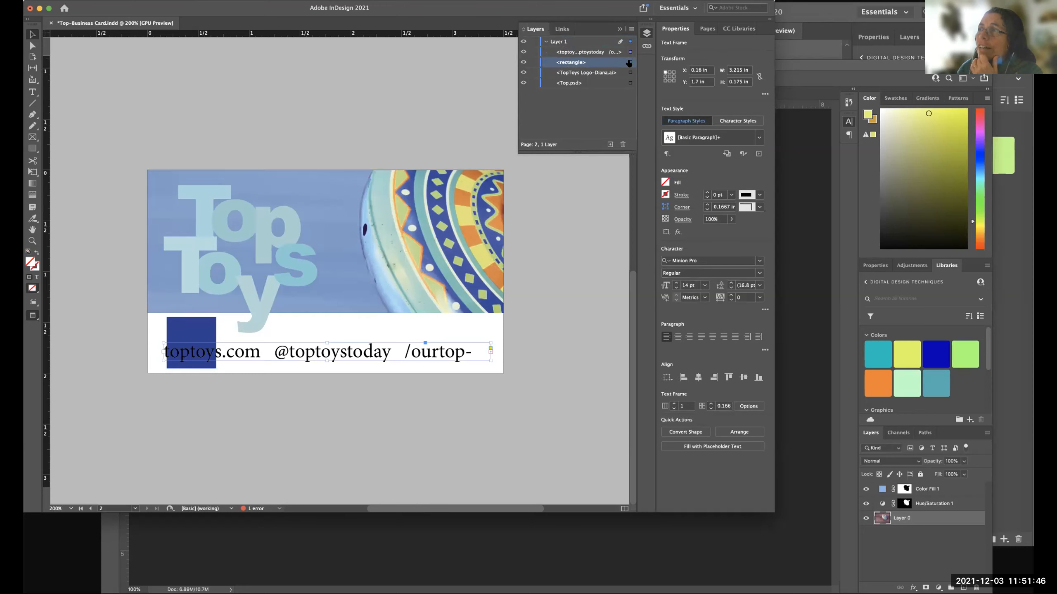
pyautogui.click(630, 63)
pyautogui.click(630, 73)
pyautogui.click(630, 83)
pyautogui.click(629, 63)
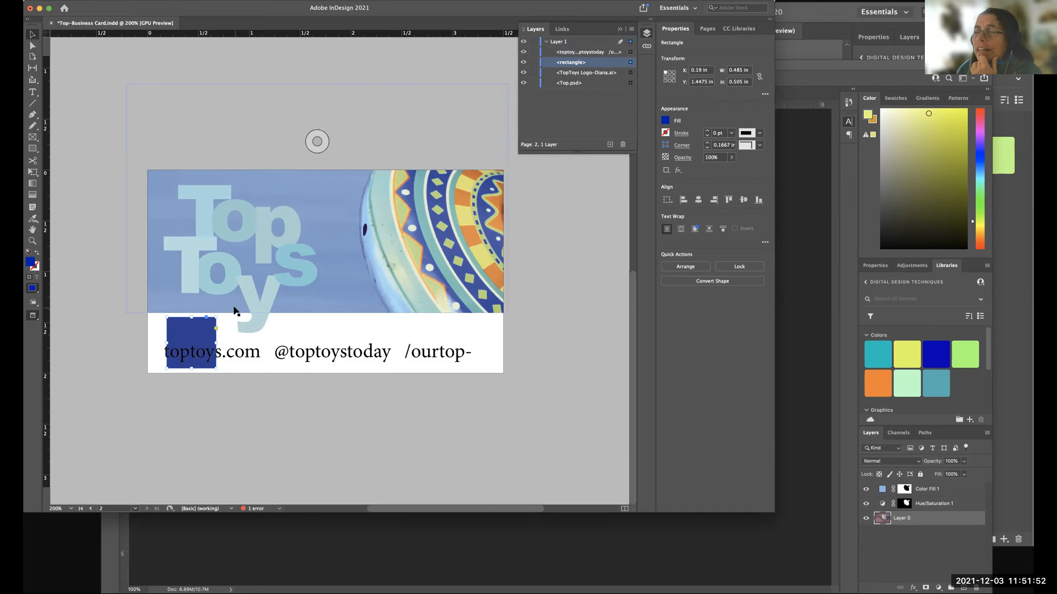
pyautogui.moveTo(181, 334); pyautogui.dragTo(488, 353)
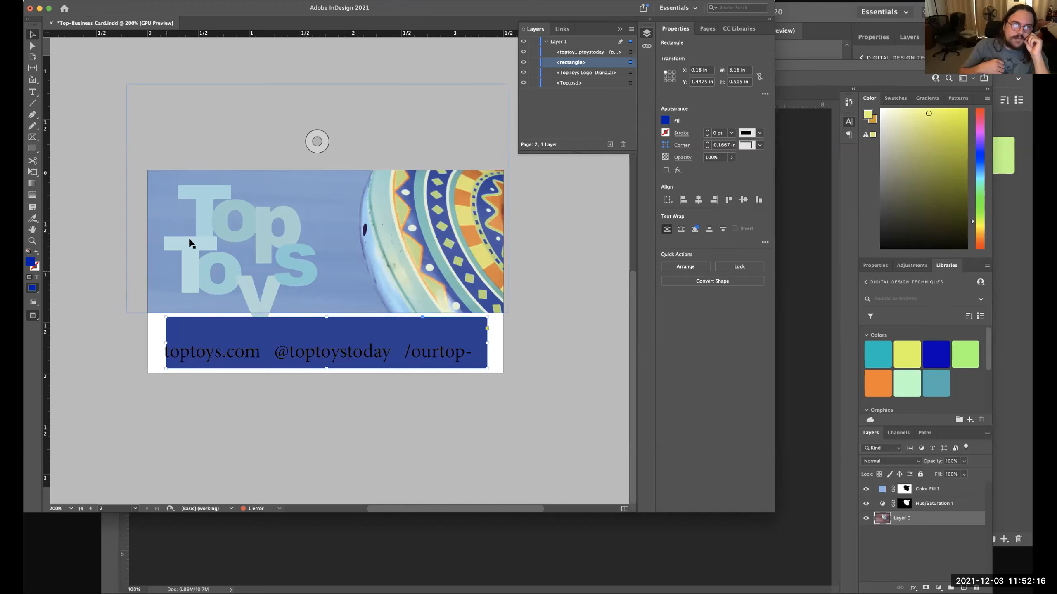
# Move the spinning-top photo down to X -0.125 in, Y -0.125 in so it fills the card and bleed, and show the guides.
pyautogui.moveTo(352, 182); pyautogui.dragTo(359, 253)
pyautogui.press('w')
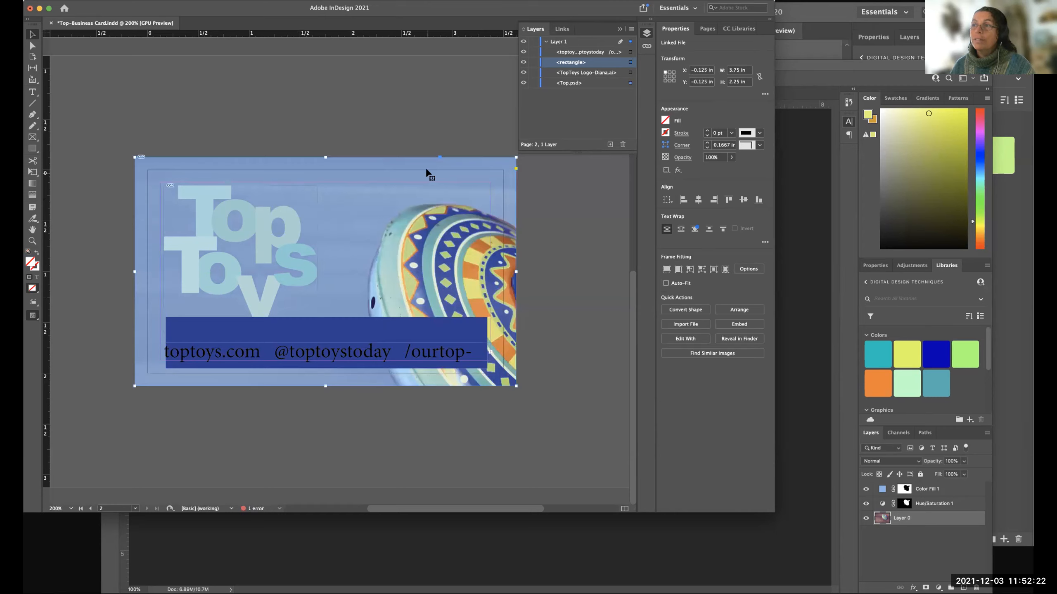
# Move the dark blue rectangle to about X 0.07 in, resize it to about 3.345 × 0.3275 in, and preview the card.
pyautogui.moveTo(226, 327); pyautogui.dragTo(243, 336)
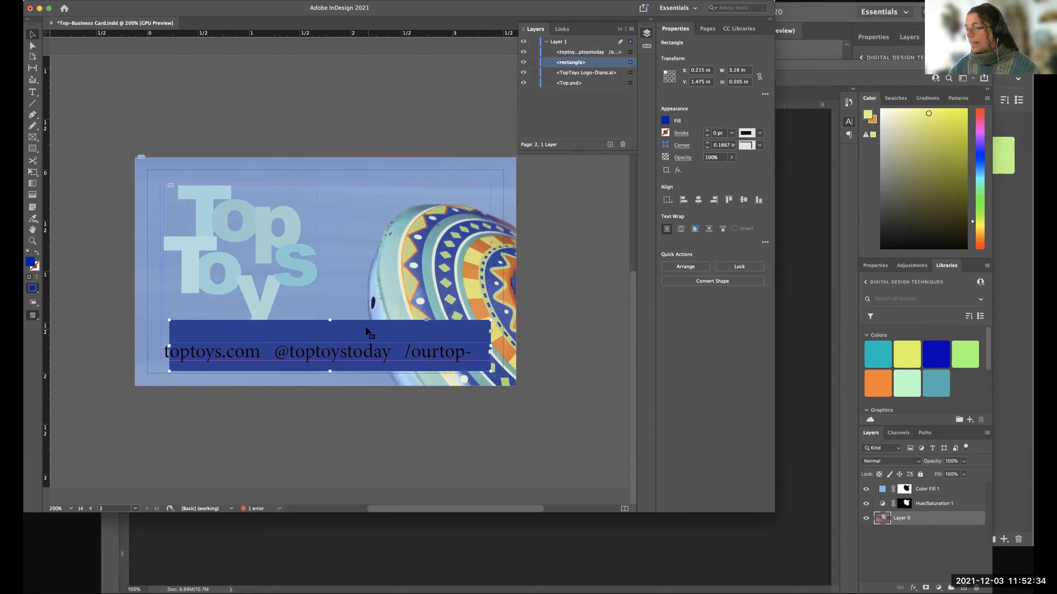
pyautogui.moveTo(455, 334); pyautogui.dragTo(457, 328)
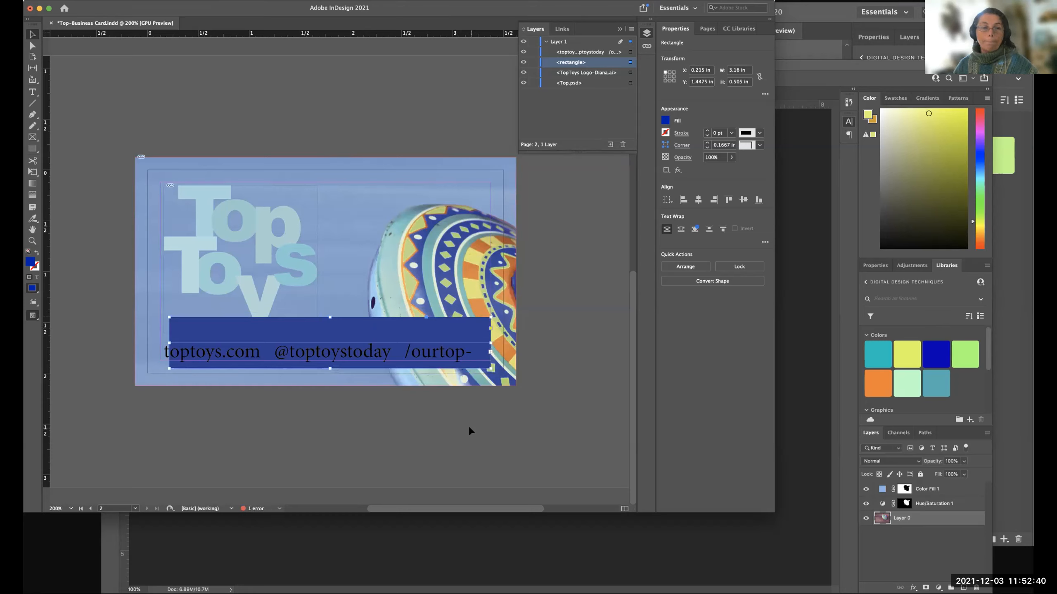
pyautogui.moveTo(248, 331); pyautogui.dragTo(233, 332)
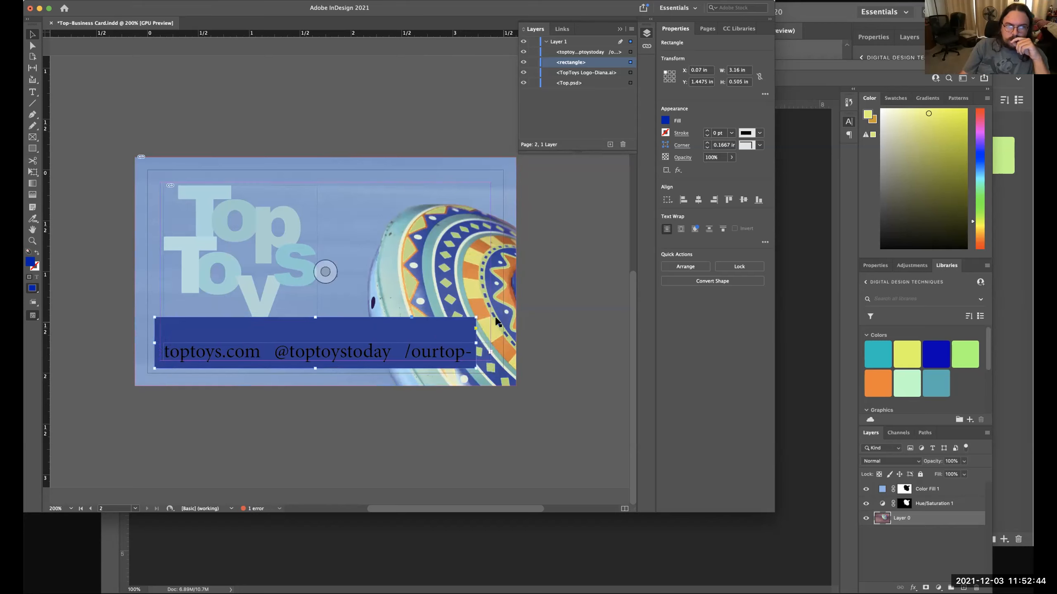
pyautogui.moveTo(475, 317); pyautogui.dragTo(492, 334)
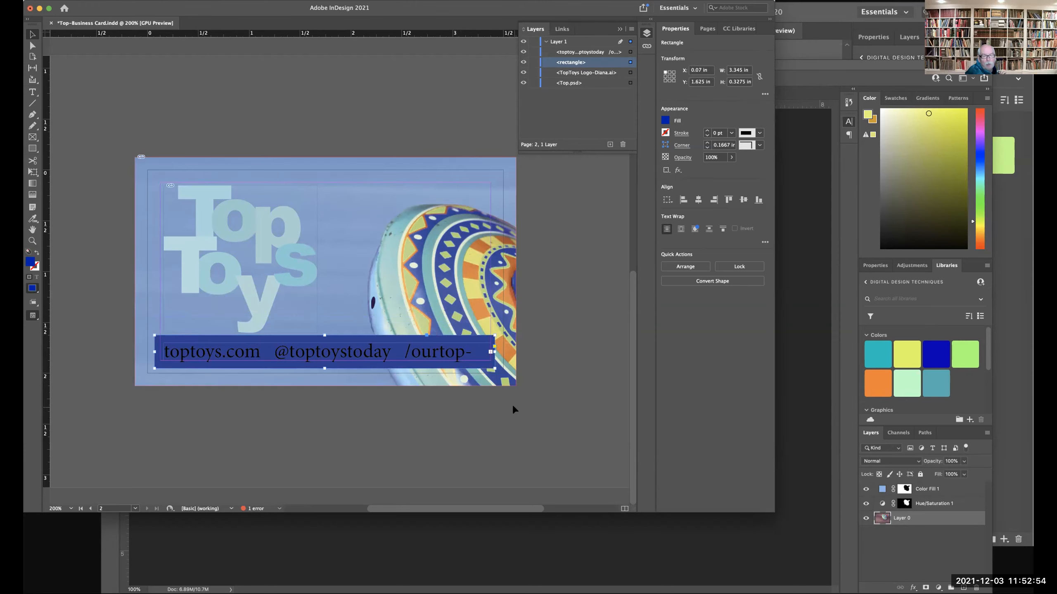
pyautogui.press('w')
pyautogui.click(524, 404)
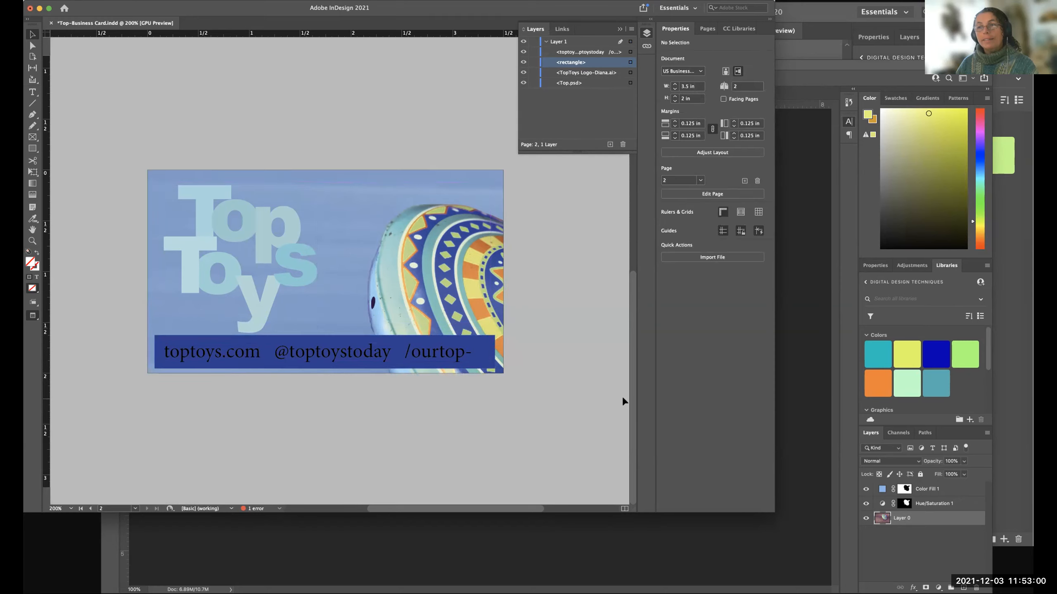
# Shift the dark blue rectangle to about X 0.0775 in, widen it to about 3.3675 in, and preview the card.
pyautogui.press('w')
pyautogui.press('w')
pyautogui.click(480, 339)
pyautogui.press('w')
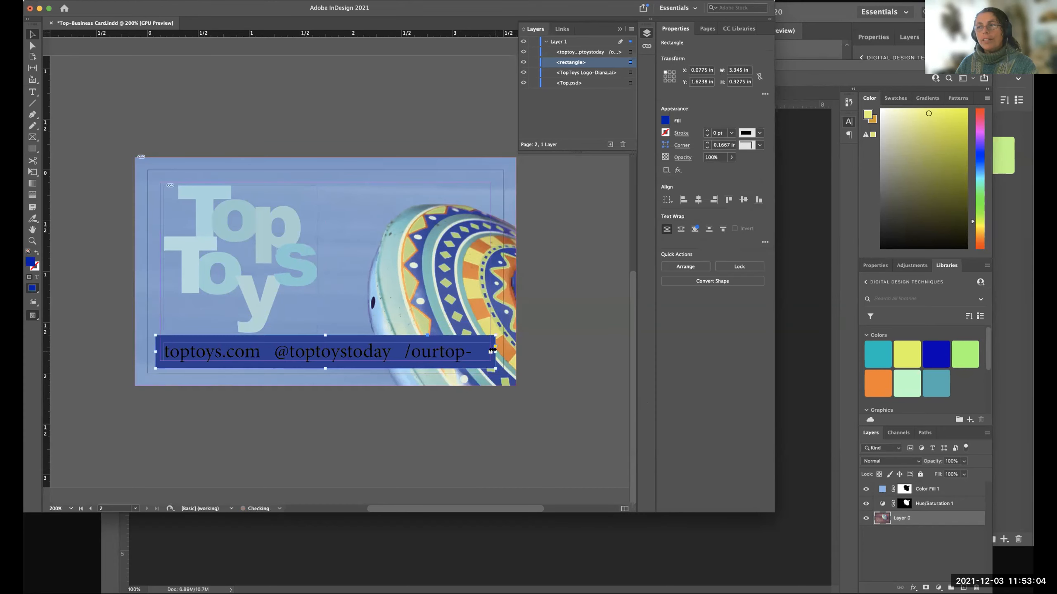
pyautogui.moveTo(492, 351)
pyautogui.mouseDown()
pyautogui.moveTo(518, 353)
pyautogui.moveTo(494, 352)
pyautogui.mouseUp()
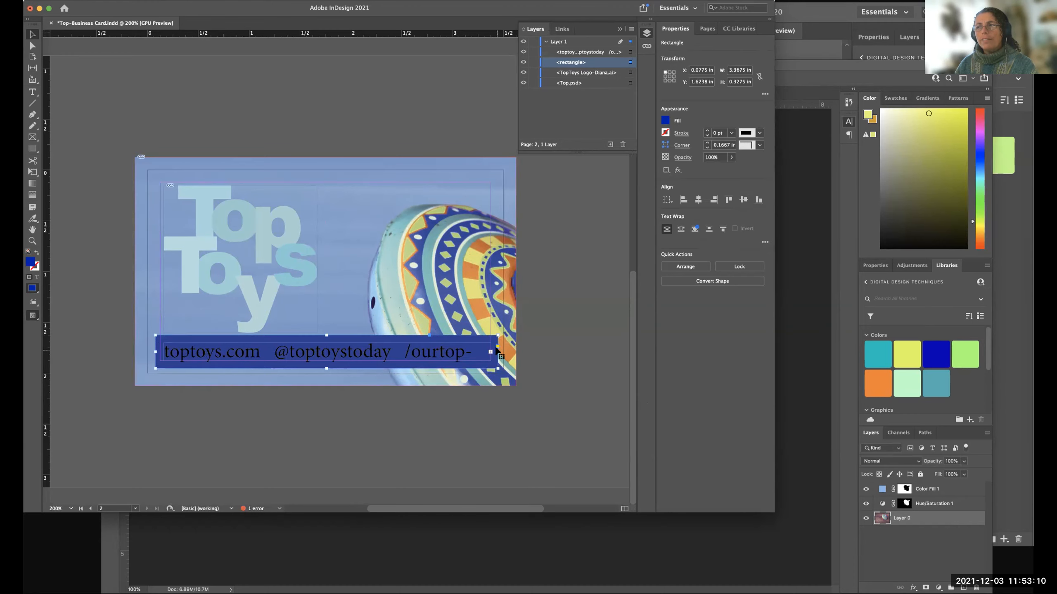
pyautogui.click(536, 353)
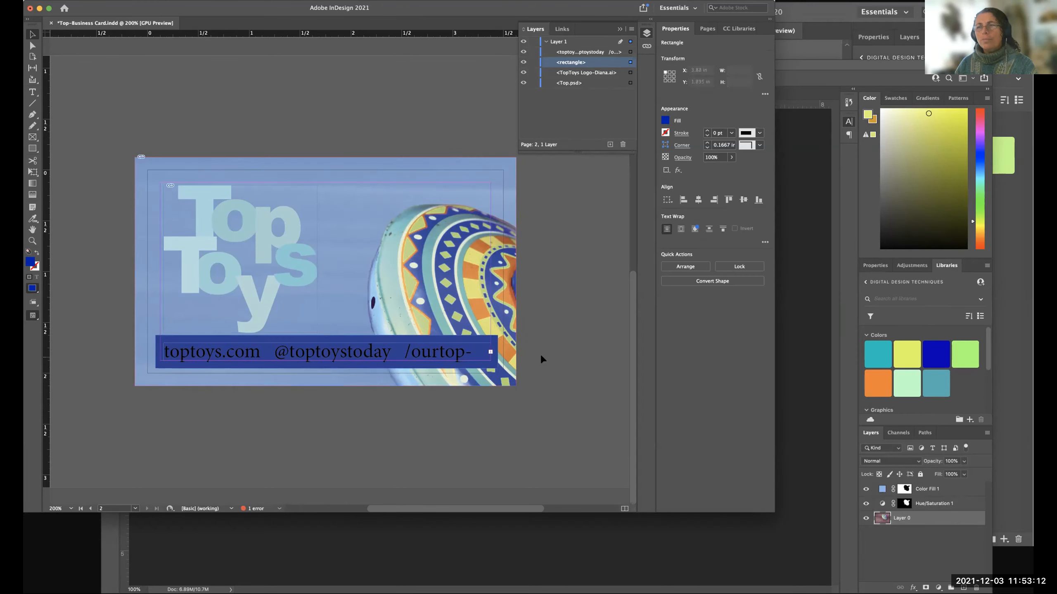
pyautogui.press('w')
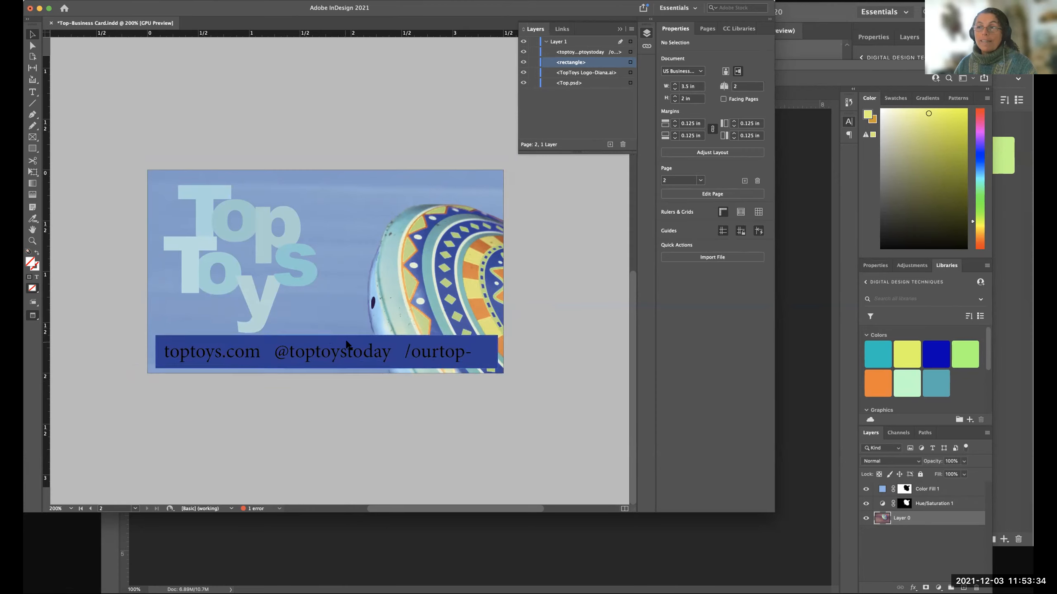
# Extend the dark blue rectangle to the card's side and lower edges, about 3.5 × 0.3762 in, and preview it.
pyautogui.click(495, 353)
pyautogui.press('w')
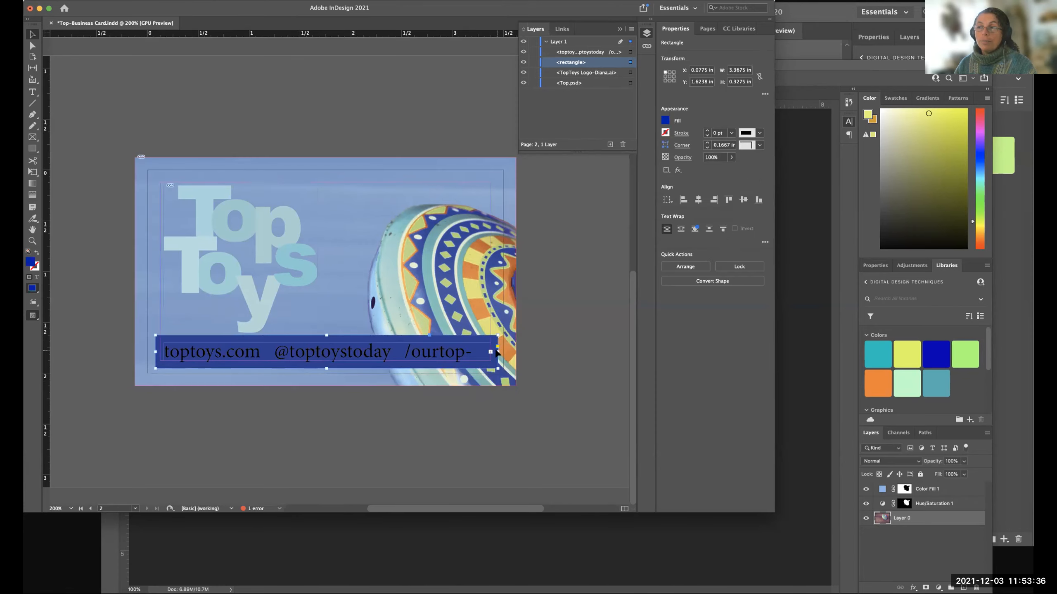
pyautogui.press('w')
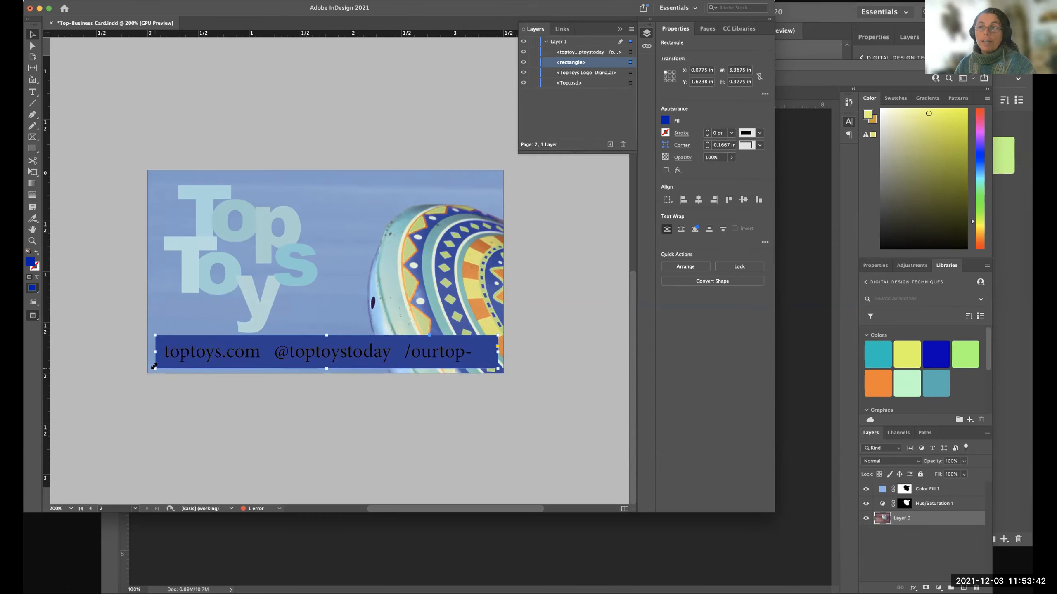
pyautogui.press('w')
pyautogui.moveTo(154, 365); pyautogui.dragTo(147, 373)
pyautogui.moveTo(496, 373)
pyautogui.mouseDown()
pyautogui.moveTo(541, 375)
pyautogui.moveTo(516, 378)
pyautogui.mouseUp()
pyautogui.press('w')
pyautogui.click(532, 383)
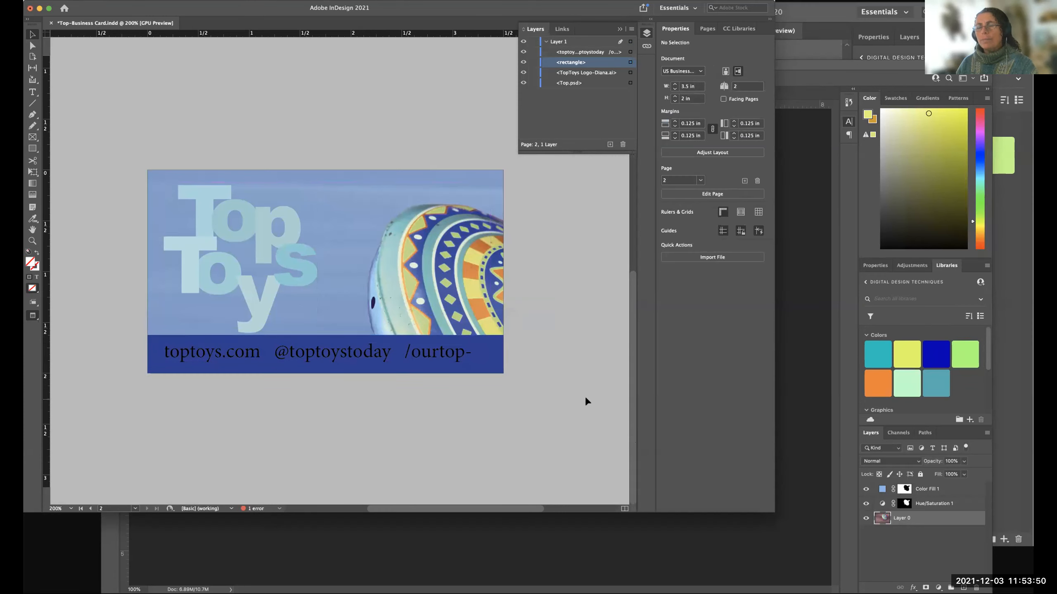
# Adjust the upper edge of the dark blue rectangle to about Y 1.63 in, making it about 0.37 in high.
pyautogui.click(315, 337)
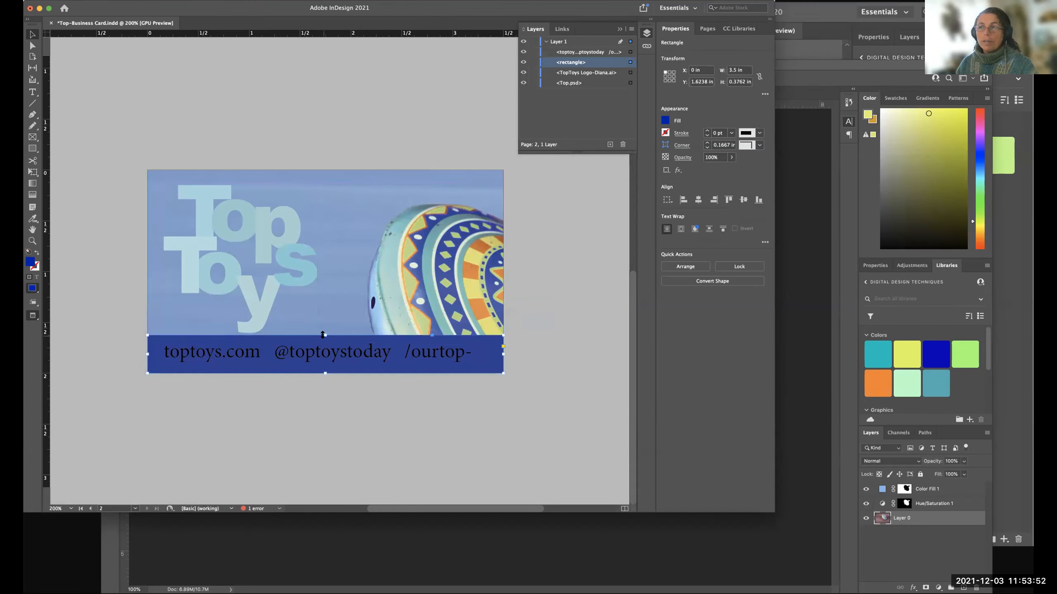
pyautogui.moveTo(323, 336); pyautogui.dragTo(323, 338)
pyautogui.click(552, 354)
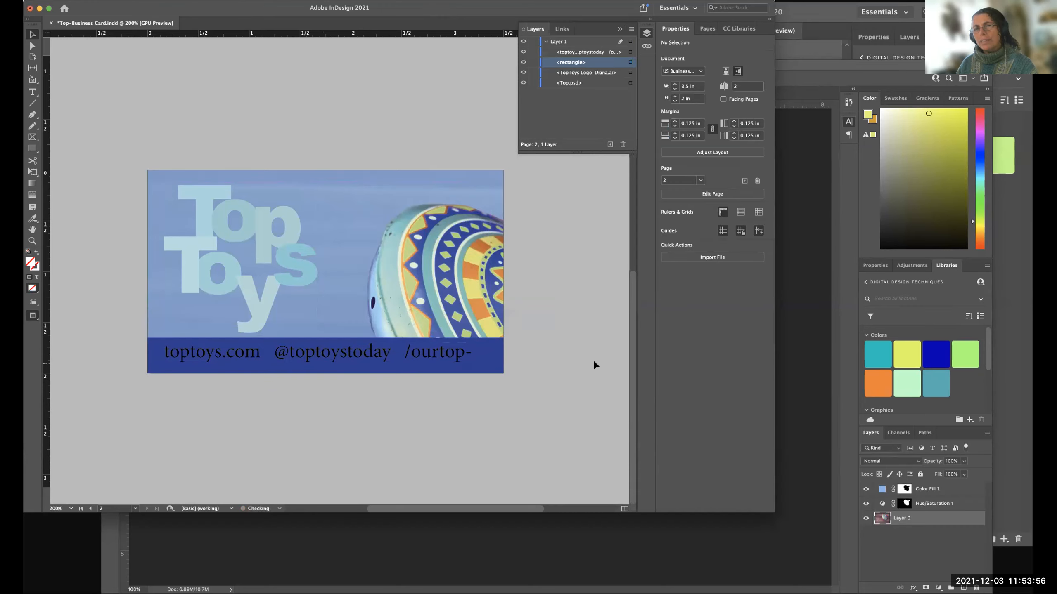
pyautogui.click(350, 344)
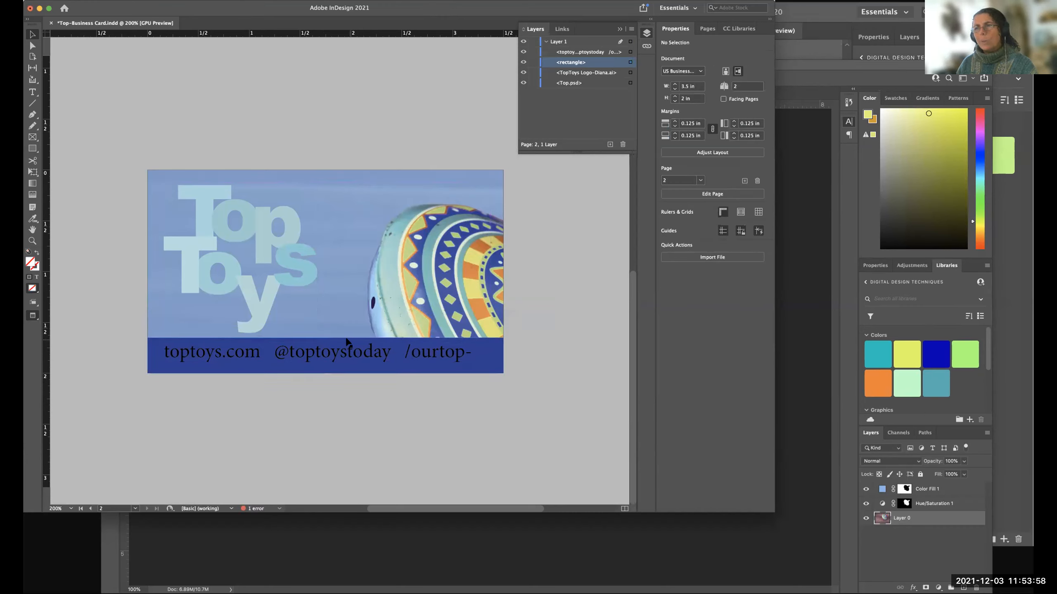
pyautogui.moveTo(324, 336); pyautogui.dragTo(324, 334)
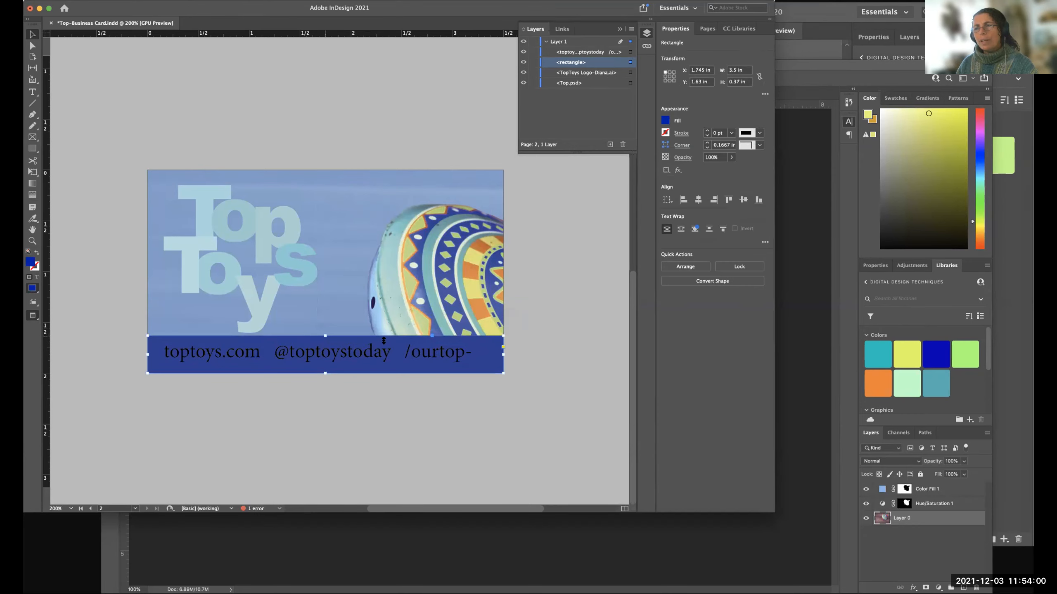
pyautogui.press('w')
pyautogui.click(574, 360)
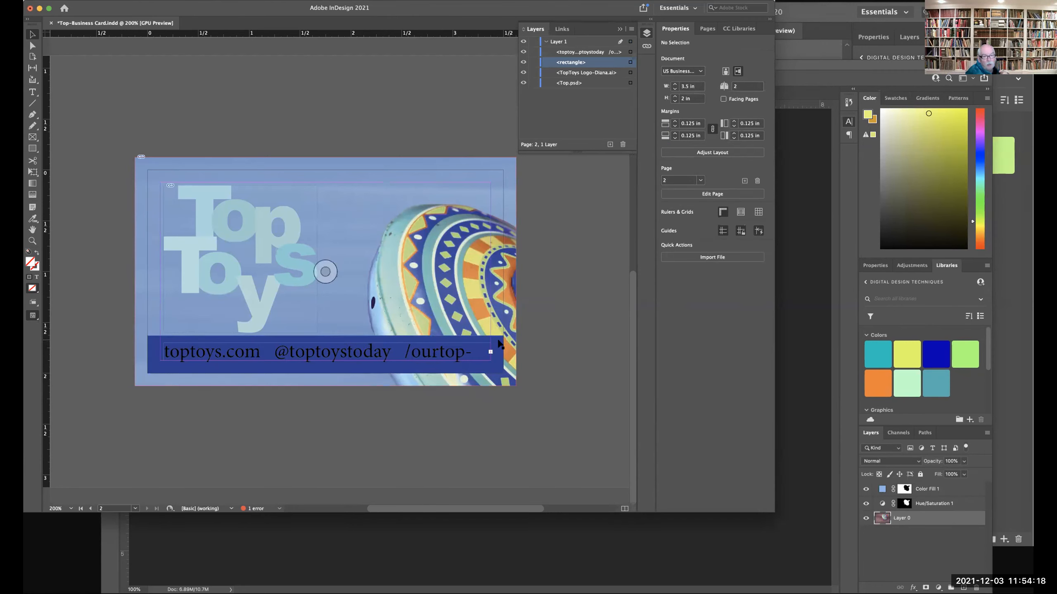
# Shrink the dark blue rectangle to the card's margin guides, about 3.25 × 0.245 in, and preview the card.
pyautogui.click(158, 364)
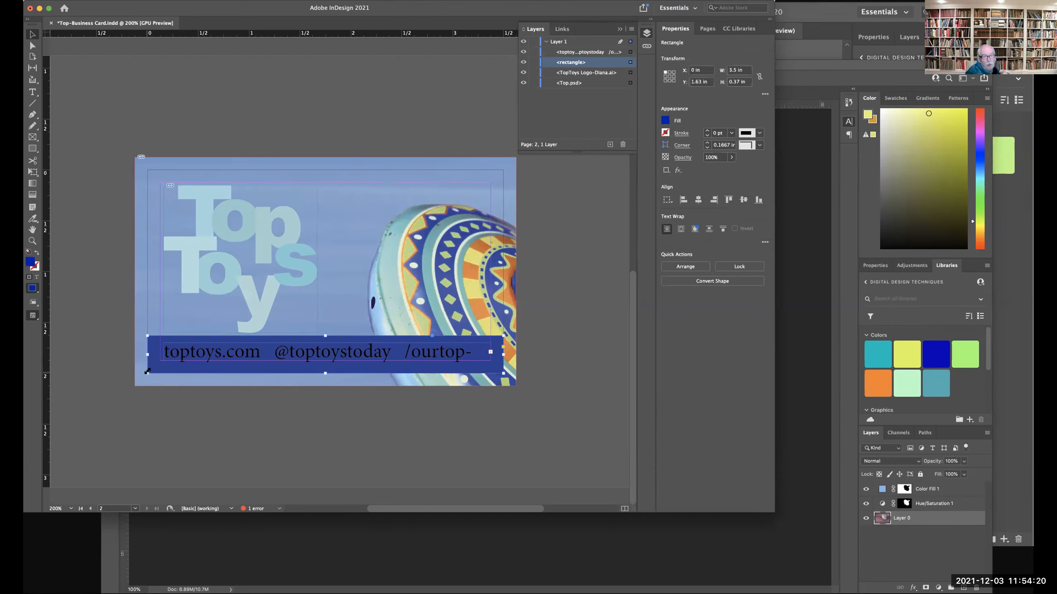
pyautogui.moveTo(148, 371); pyautogui.dragTo(160, 361)
pyautogui.moveTo(502, 357); pyautogui.dragTo(489, 357)
pyautogui.click(553, 360)
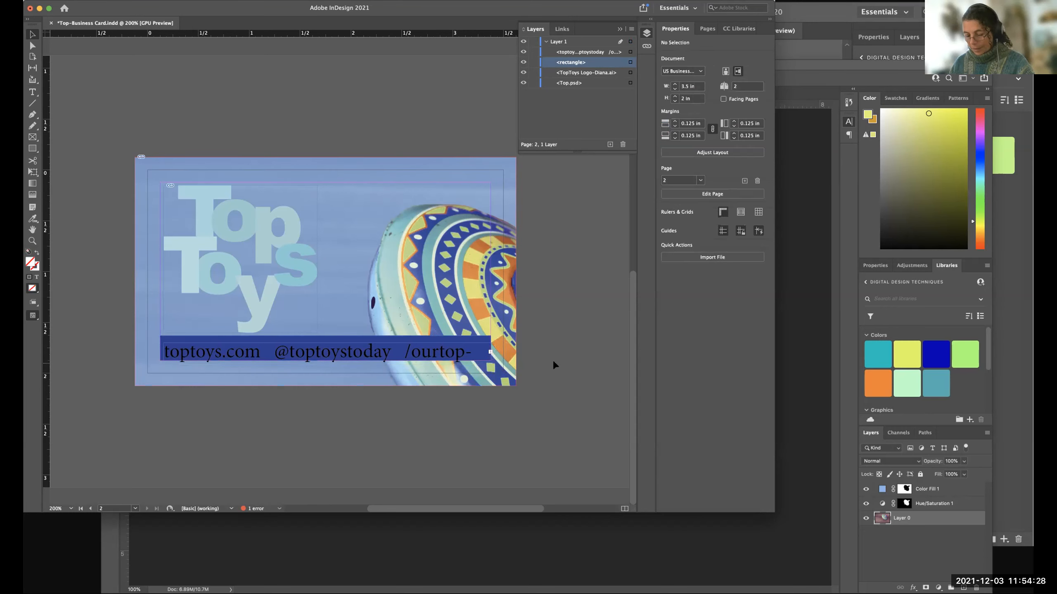
pyautogui.press('w')
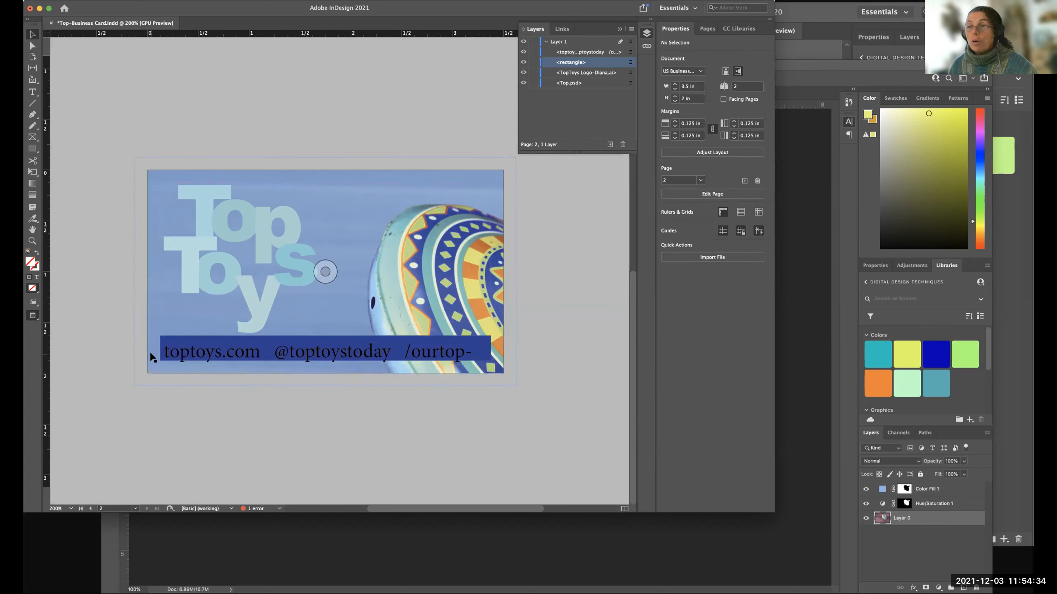
# Nudge the contact text frame up within the dark blue rectangle to about Y 1.665 in and deselect it.
pyautogui.hscroll(-1, 154, 356)
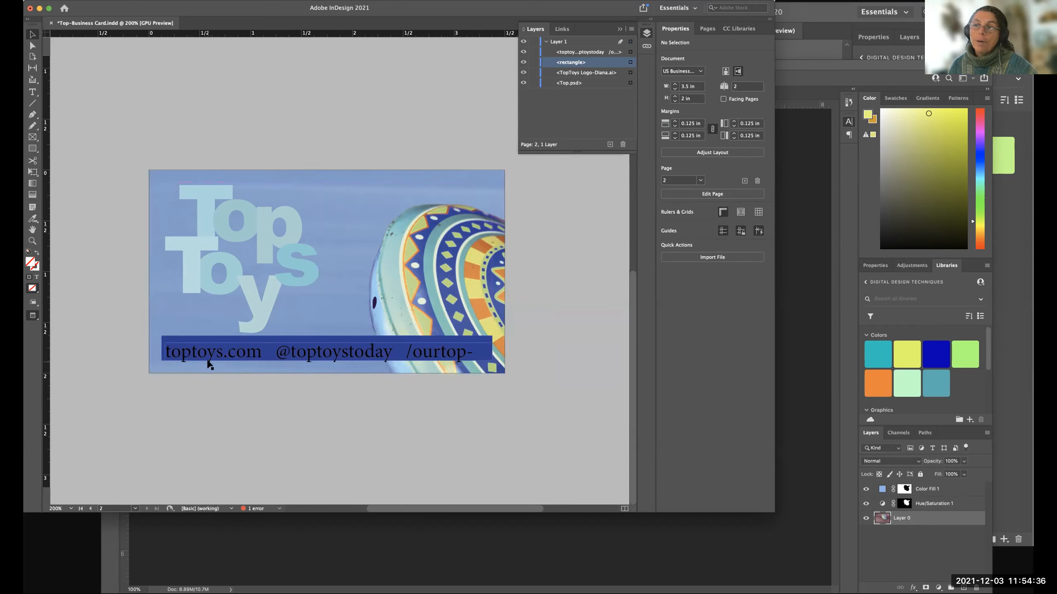
pyautogui.click(317, 354)
pyautogui.moveTo(335, 353); pyautogui.dragTo(334, 356)
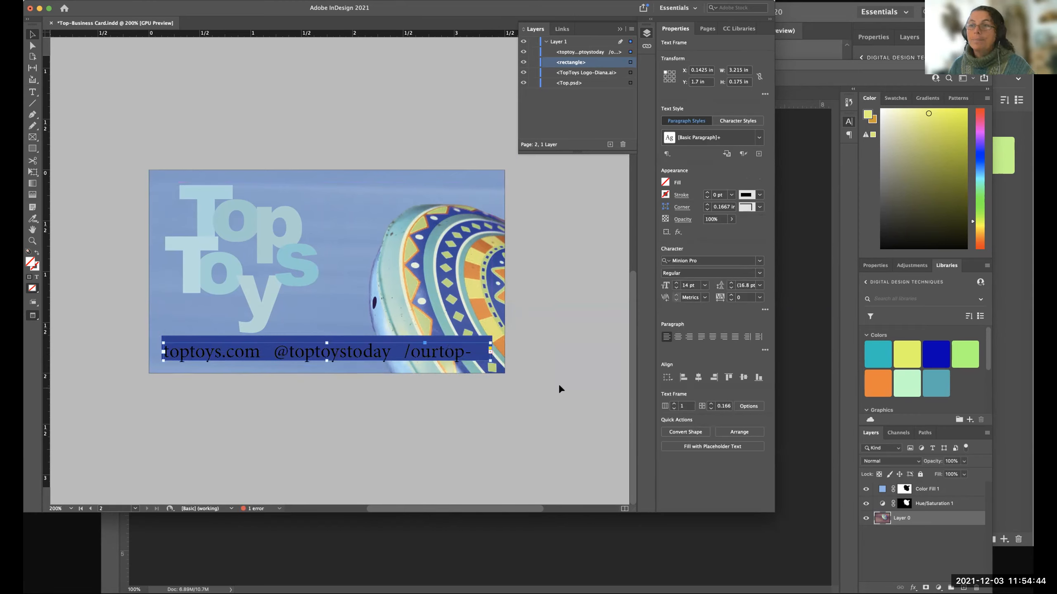
pyautogui.click(579, 374)
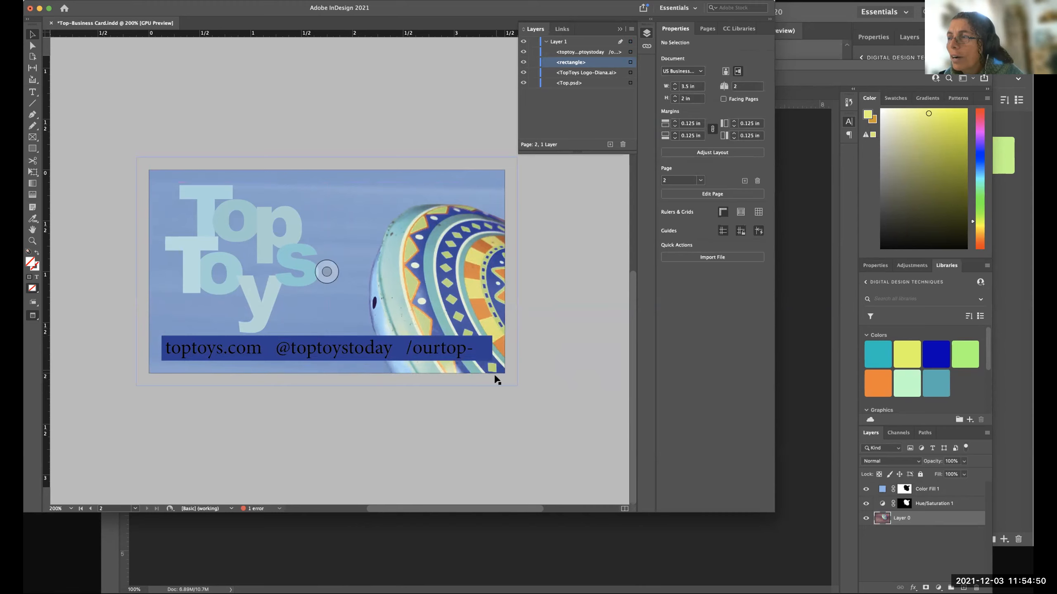
# Shift the dark blue rectangle to about X 0.18 in, return it to X 0.125 in, and deselect it.
pyautogui.click(496, 347)
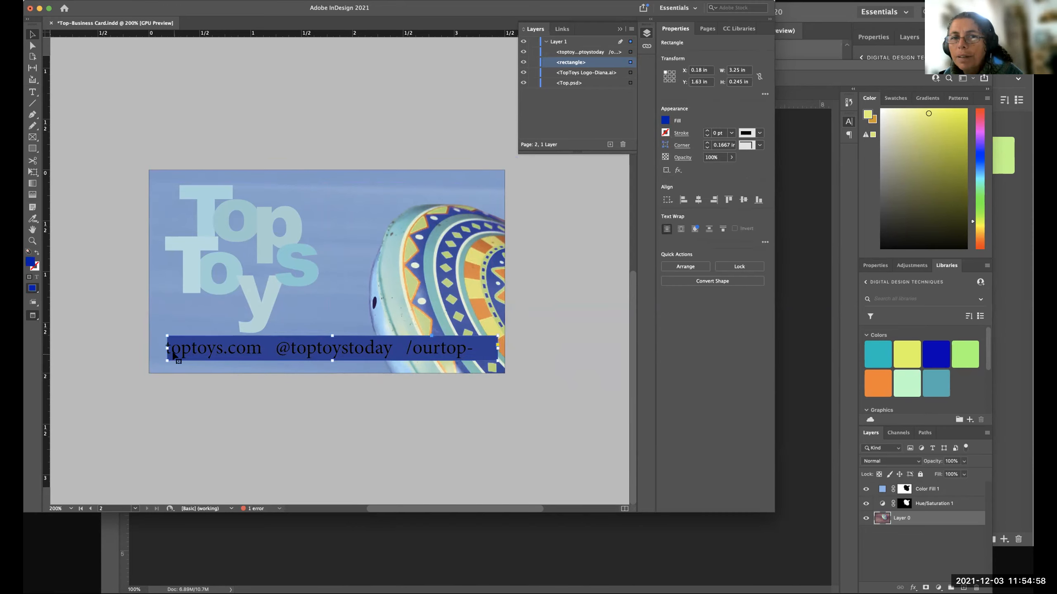
pyautogui.moveTo(173, 354); pyautogui.dragTo(168, 354)
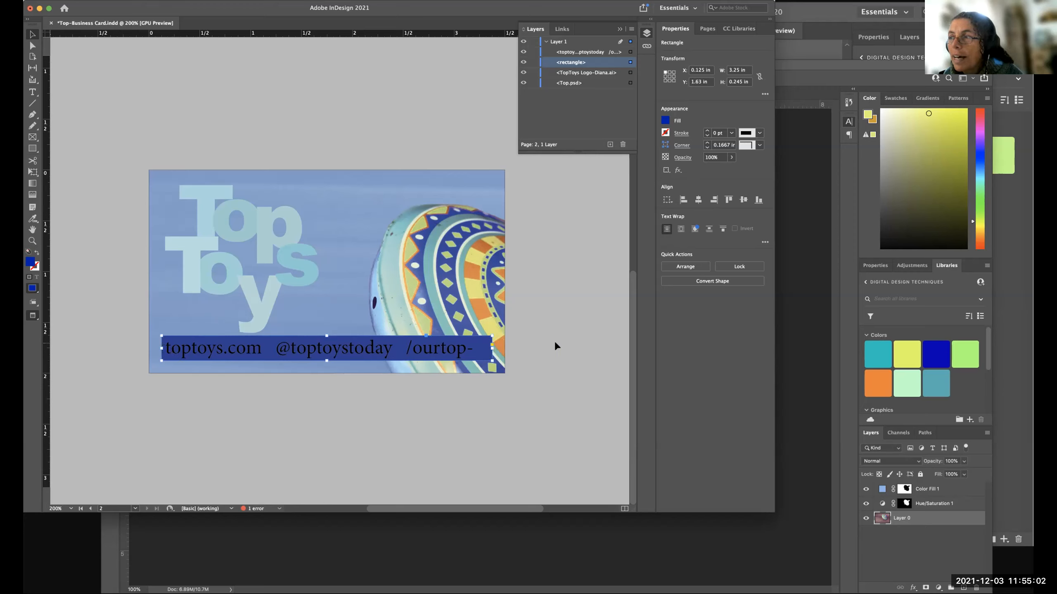
pyautogui.click(522, 348)
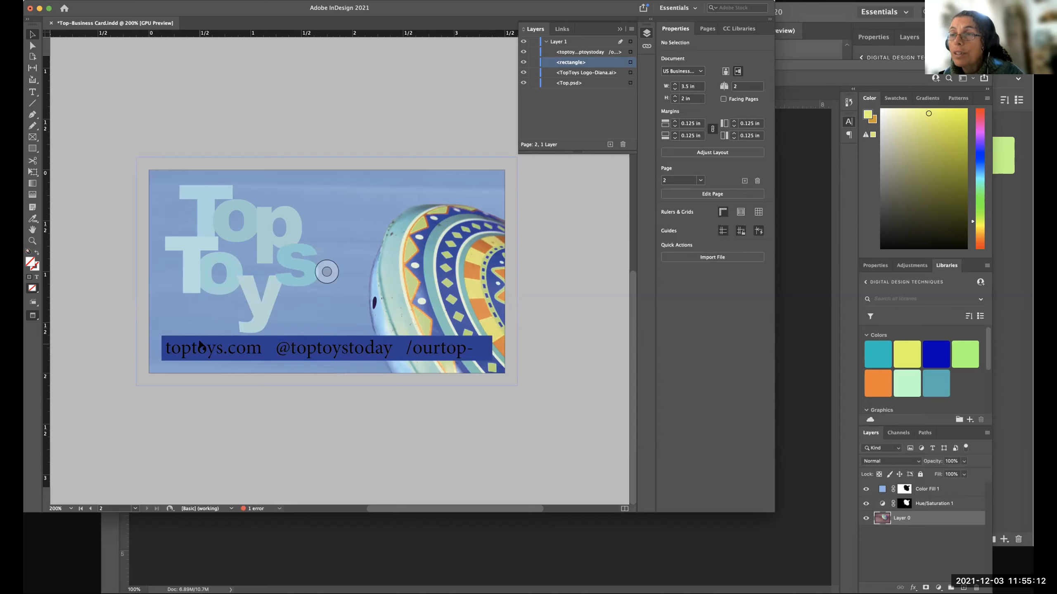
# Extend the dark blue rectangle to the side and lower bleed guides, about 3.75 × 0.495 in, and preview the card.
pyautogui.click(173, 338)
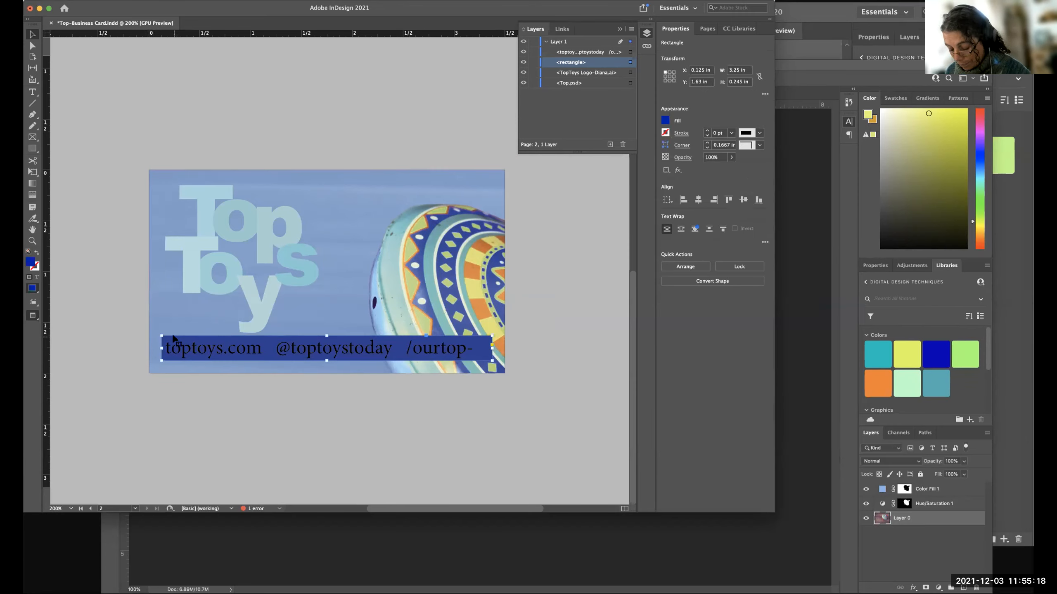
pyautogui.press('w')
pyautogui.moveTo(161, 360); pyautogui.dragTo(136, 386)
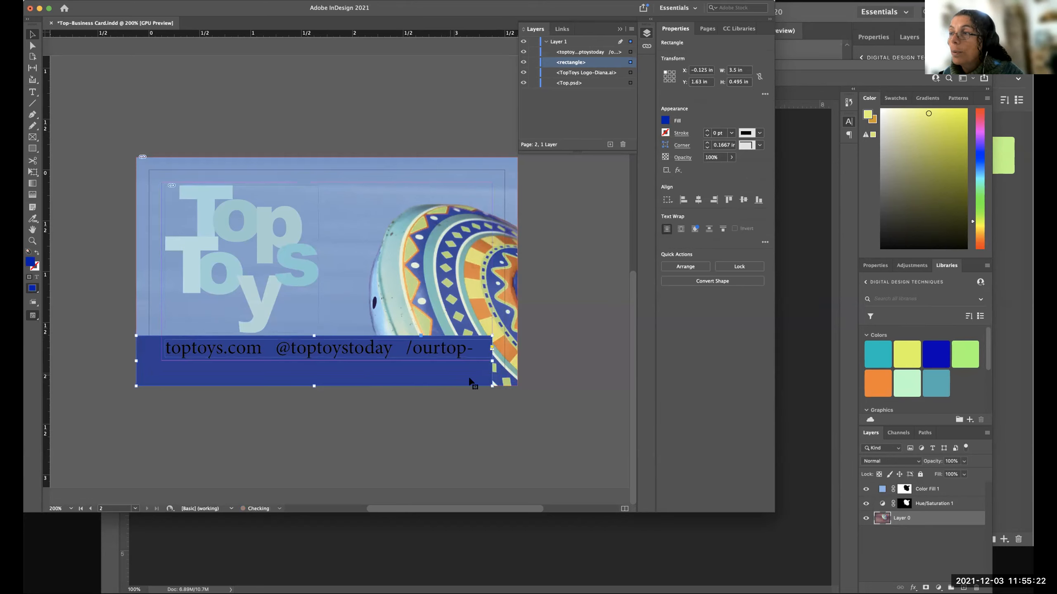
pyautogui.moveTo(491, 386); pyautogui.dragTo(517, 382)
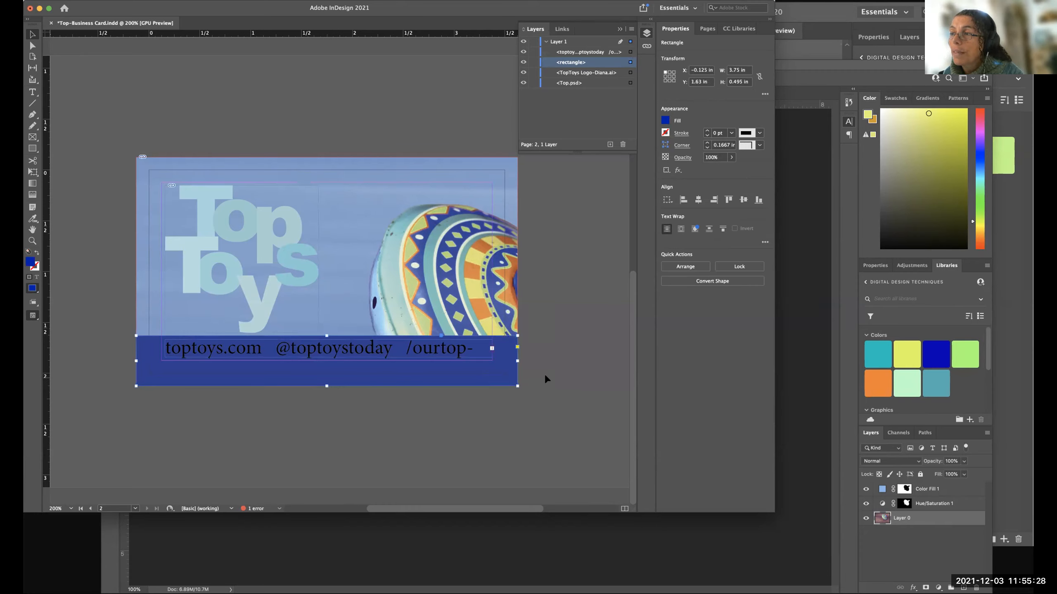
pyautogui.click(546, 378)
pyautogui.press('w')
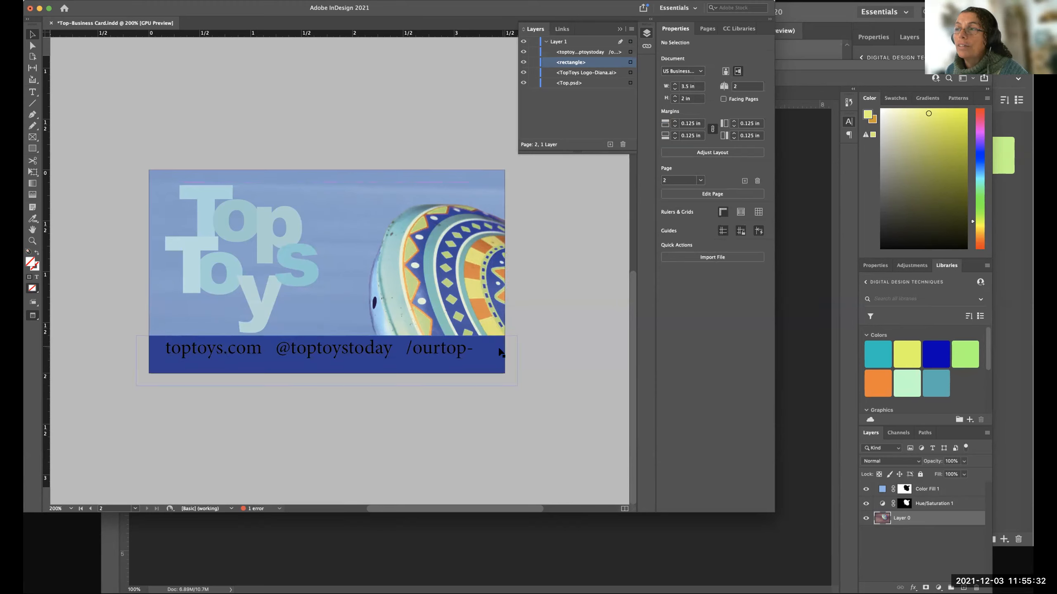
# Shift the contact text frame to about X 0.19 in within the dark blue bar and deselect it.
pyautogui.click(388, 352)
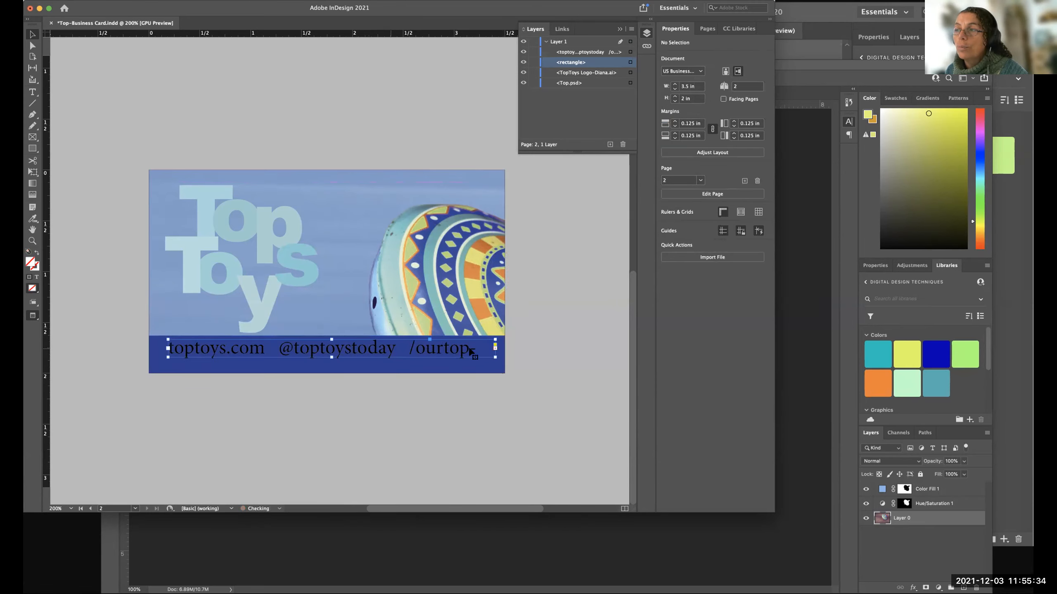
pyautogui.click(524, 363)
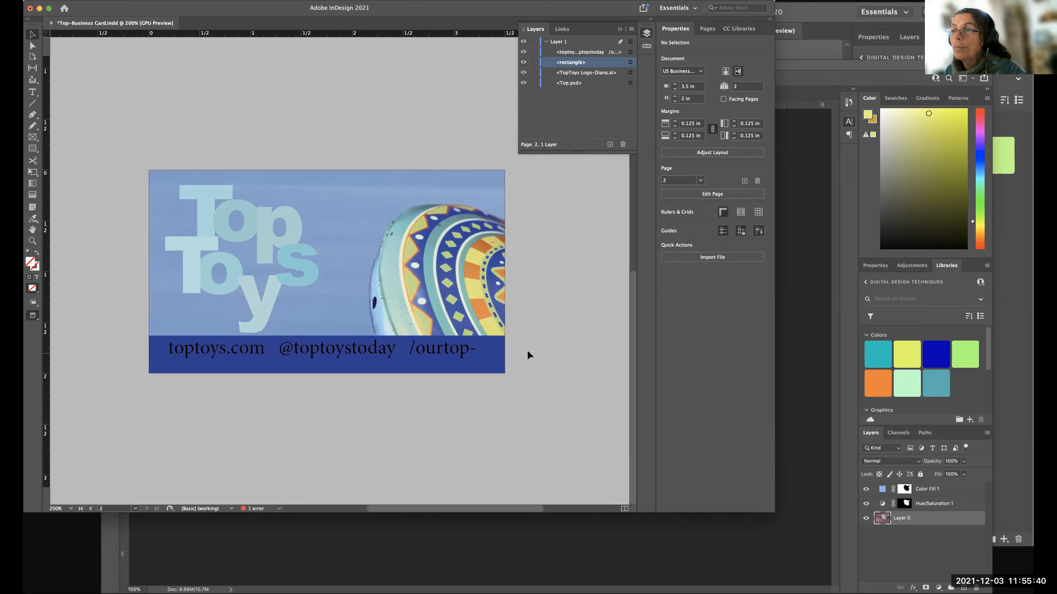
# Fill the contact text frame with the cyan C=100 swatch, then reset the frame's fill to [None].
pyautogui.click(431, 353)
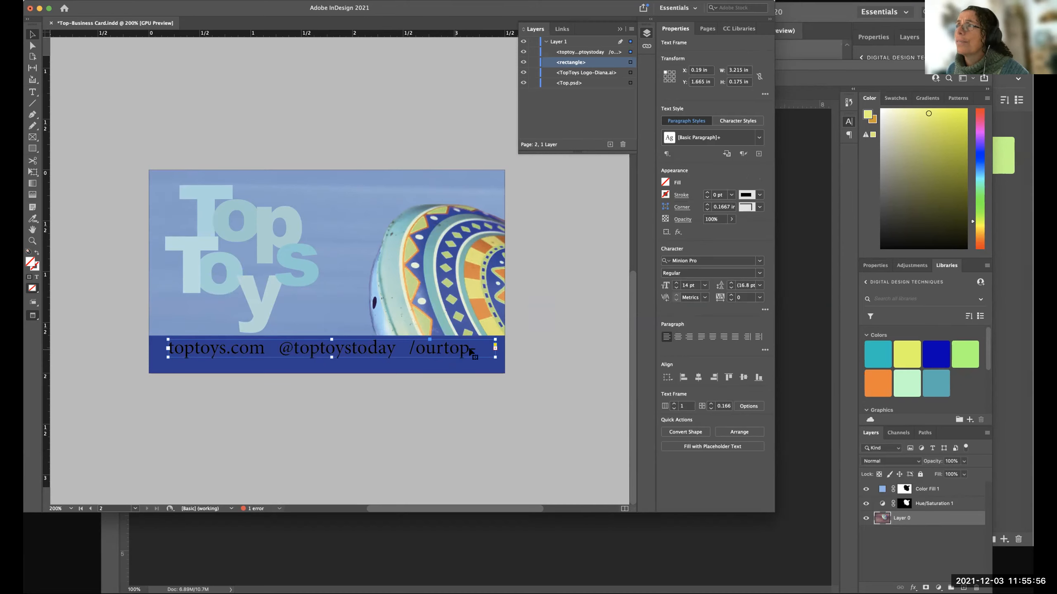
pyautogui.click(665, 183)
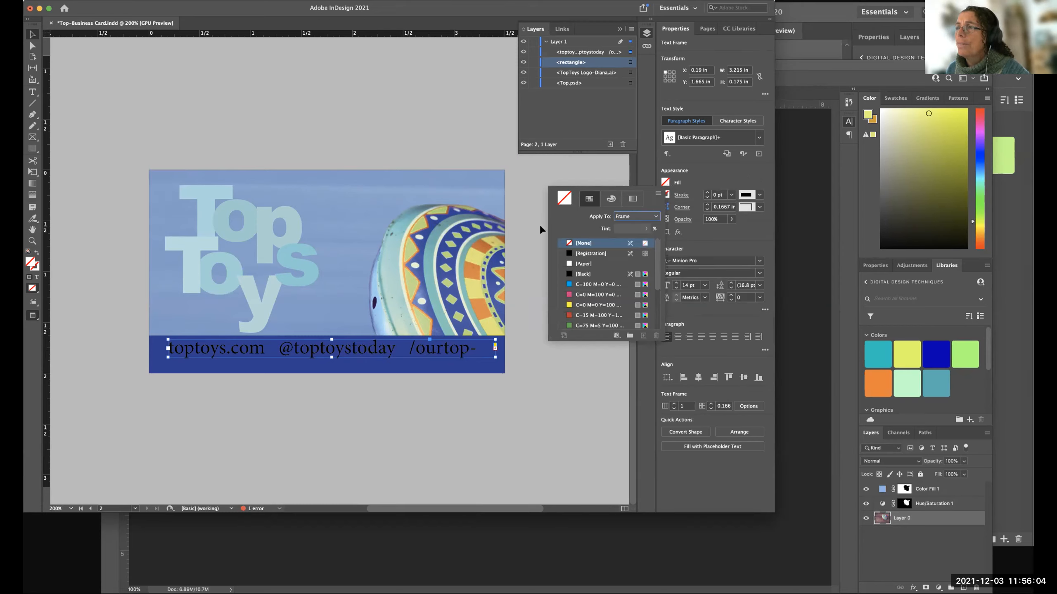
pyautogui.click(525, 349)
pyautogui.click(414, 348)
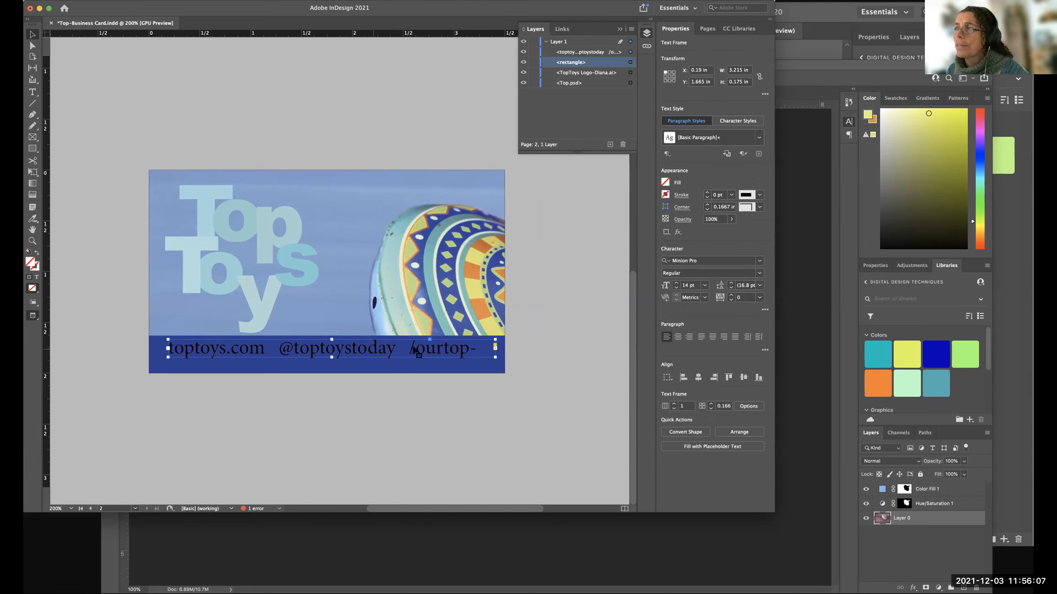
pyautogui.click(664, 183)
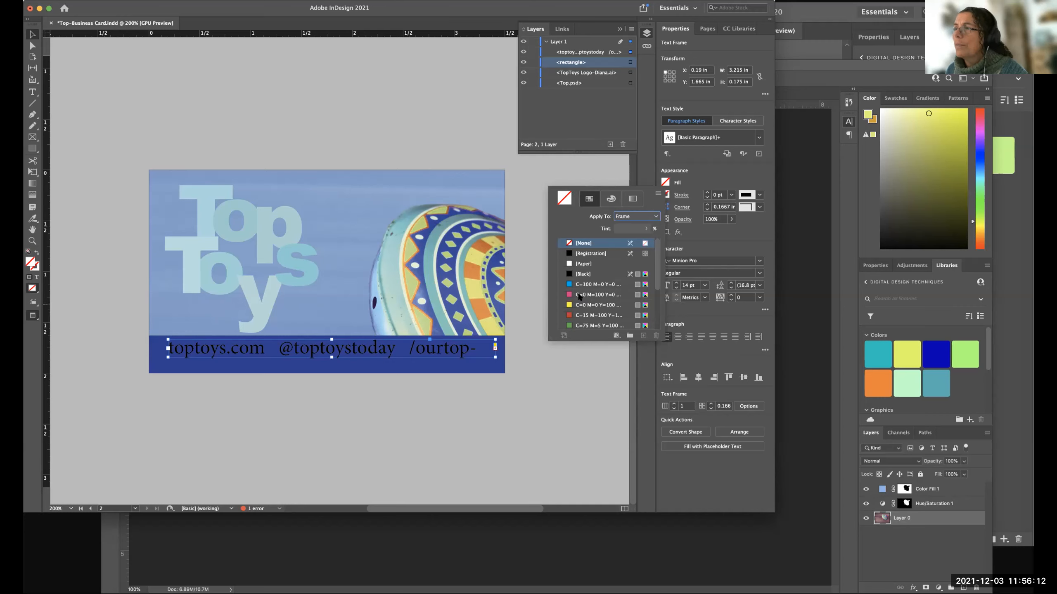
pyautogui.click(567, 285)
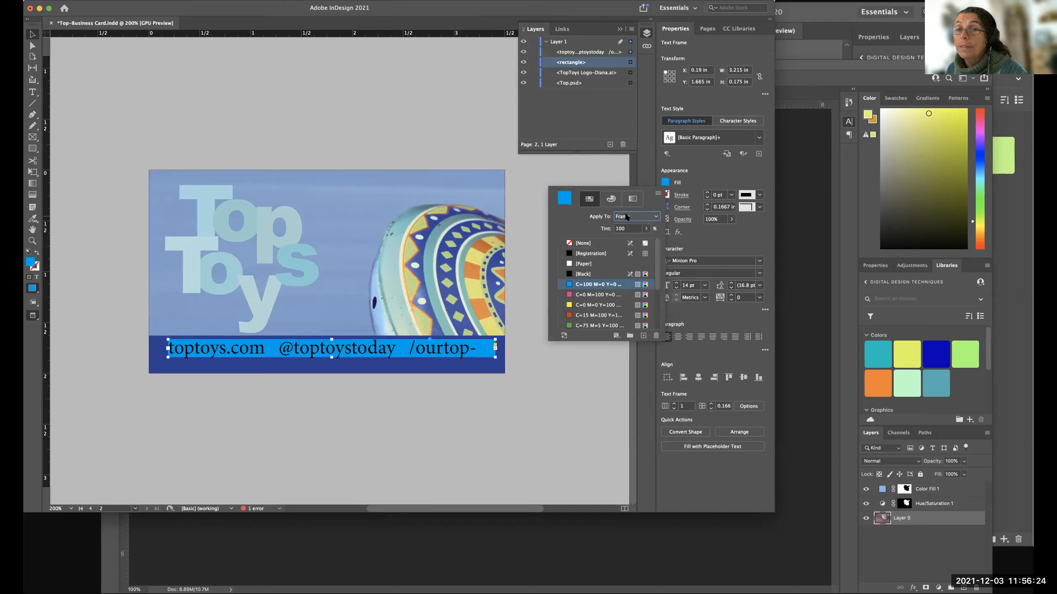
pyautogui.click(585, 243)
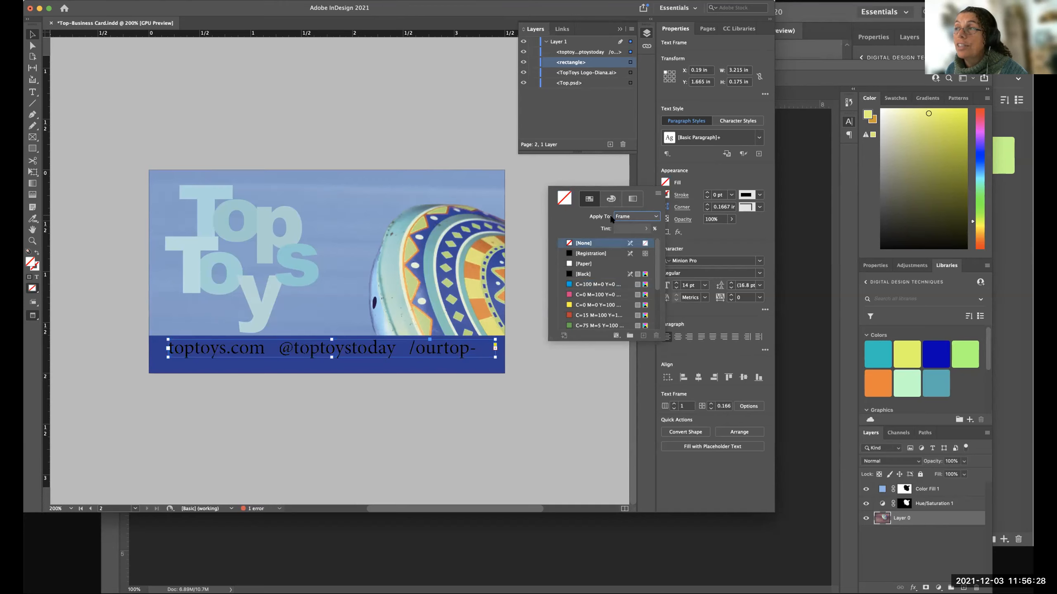
# Apply the fill color to the contact line's text instead of its frame and color it with Swatch 5.
pyautogui.click(629, 217)
pyautogui.click(629, 227)
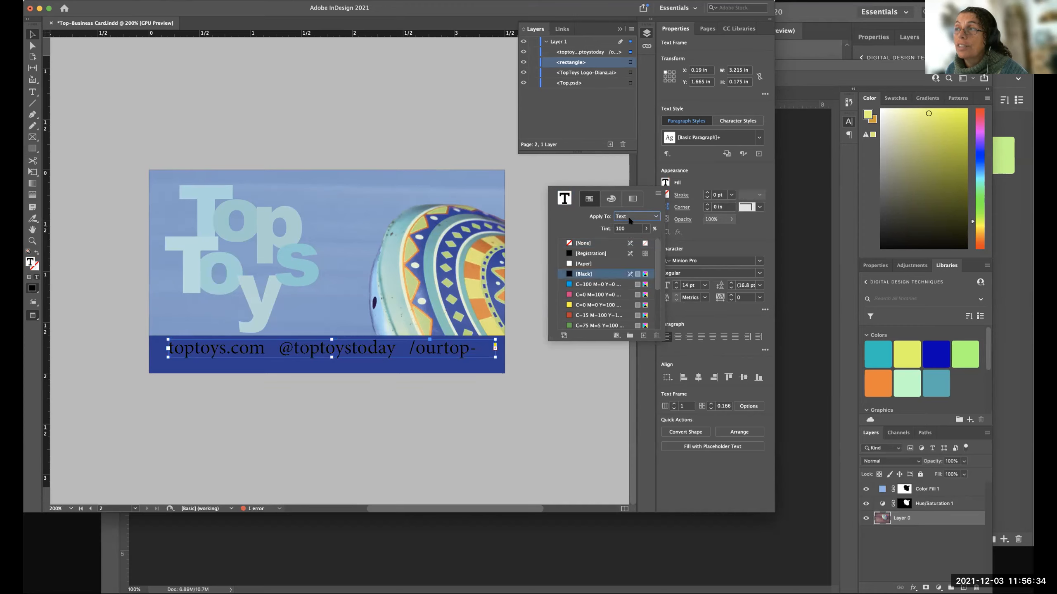
pyautogui.moveTo(653, 254); pyautogui.dragTo(655, 293)
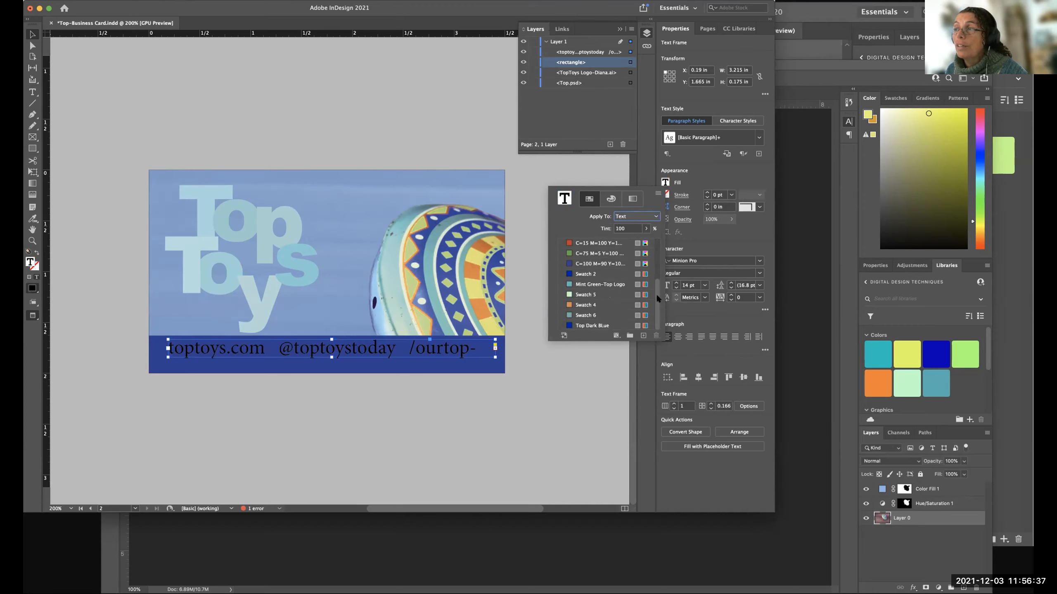
pyautogui.click(587, 294)
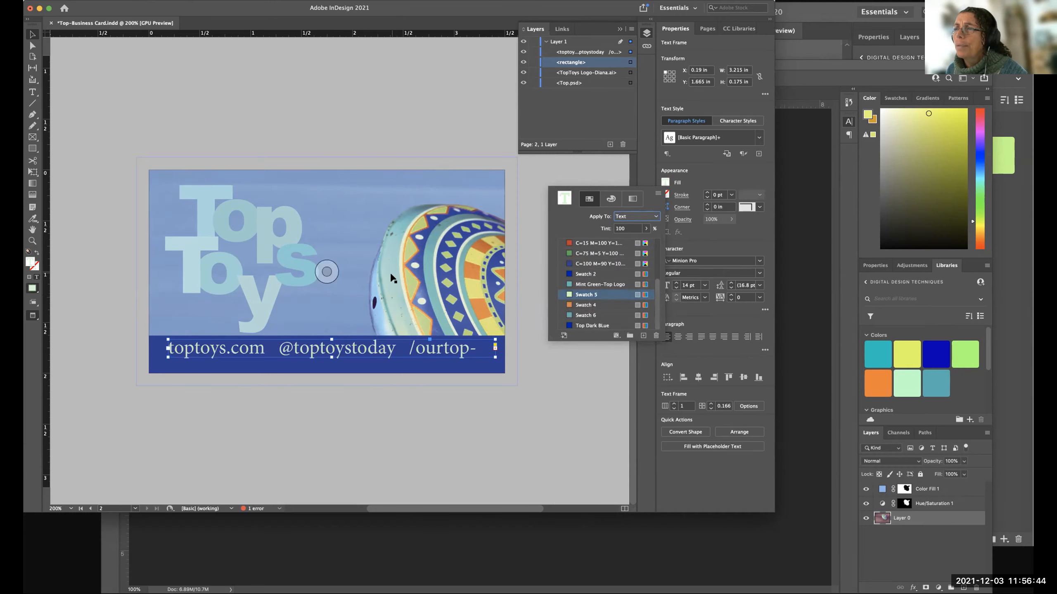
# Color the contact text with [Paper] for comparison, then return it to Swatch 5.
pyautogui.moveTo(654, 283); pyautogui.dragTo(654, 241)
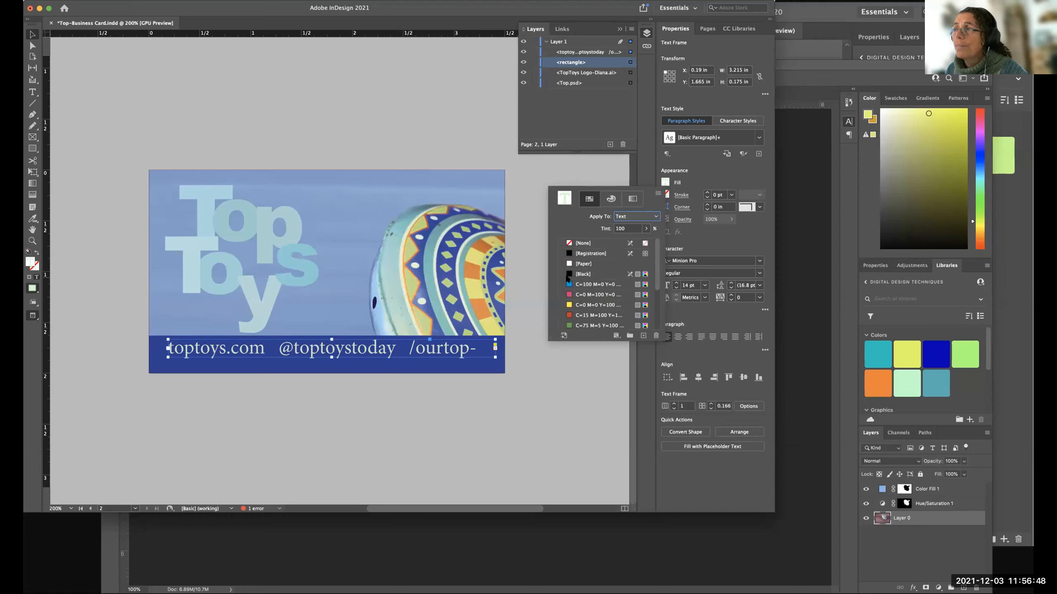
pyautogui.click(583, 264)
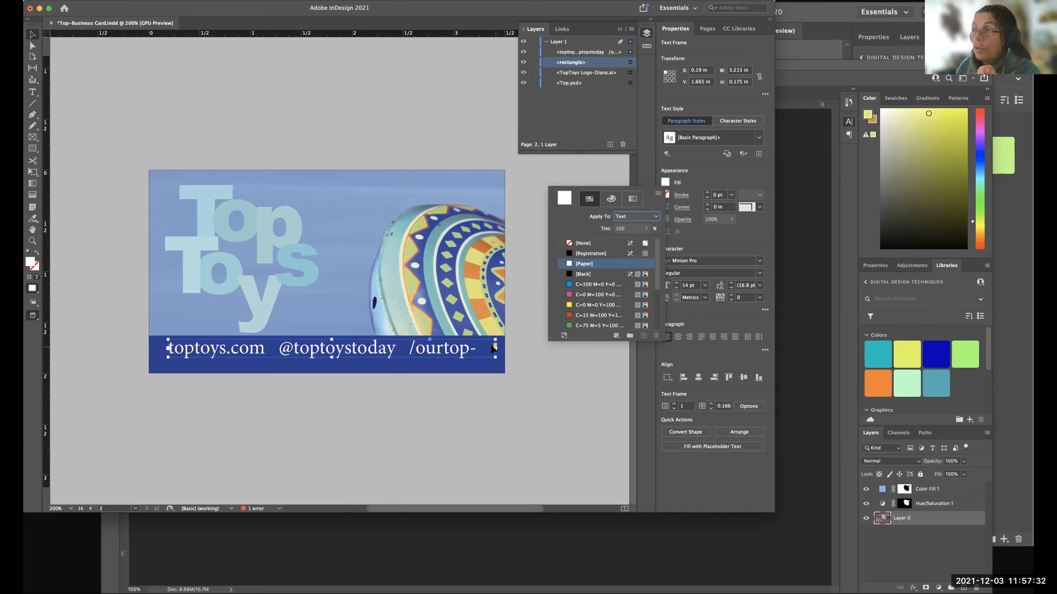
pyautogui.scroll(-4, 586, 299)
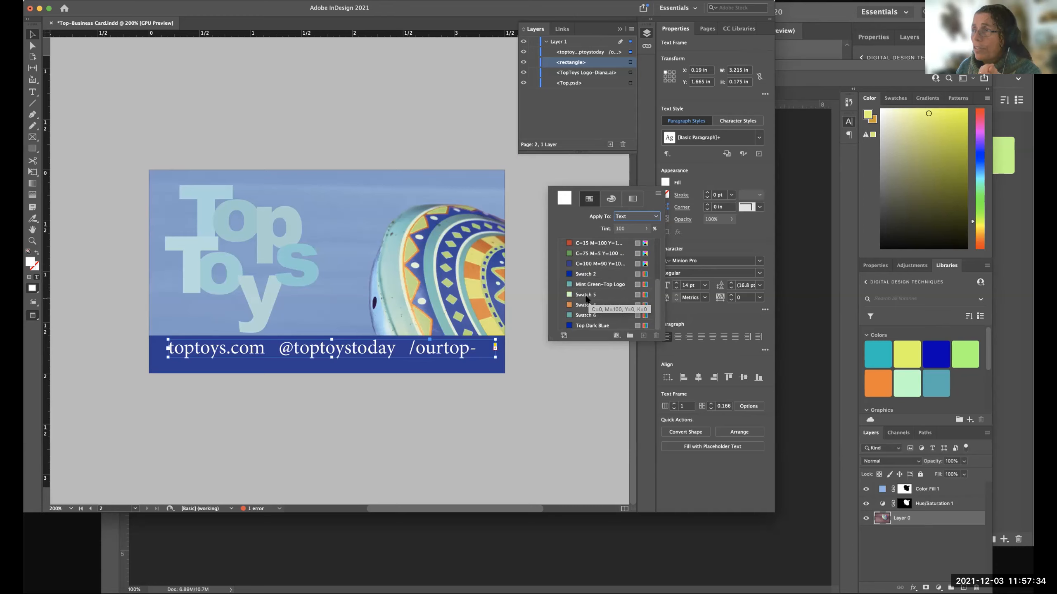
pyautogui.scroll(4, 584, 290)
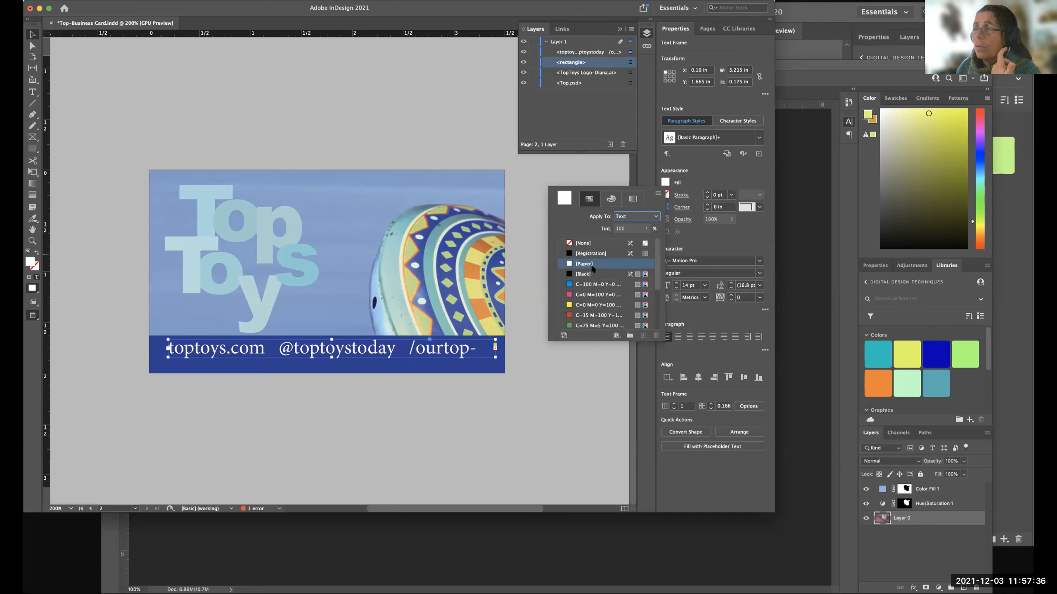
pyautogui.scroll(-4, 583, 292)
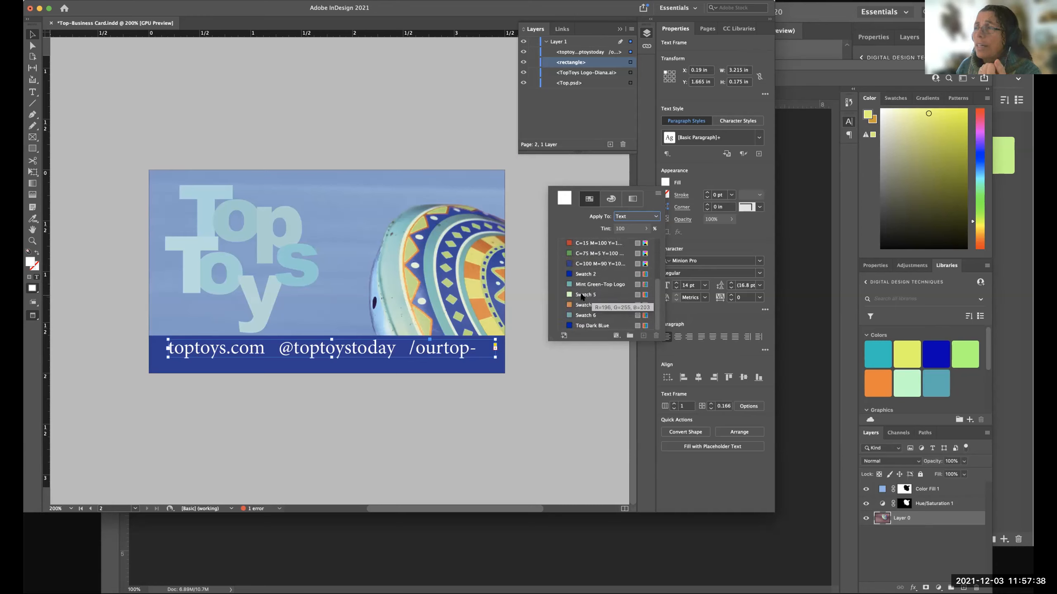
pyautogui.scroll(4, 582, 296)
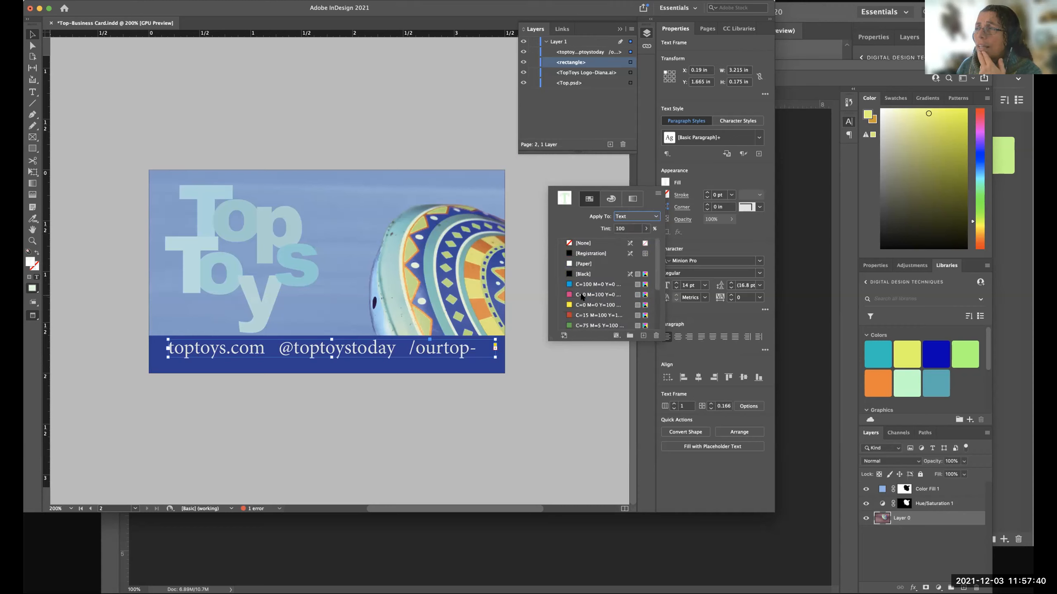
# Duplicate Swatch 5 as a new swatch for the contact text.
pyautogui.scroll(-4, 582, 297)
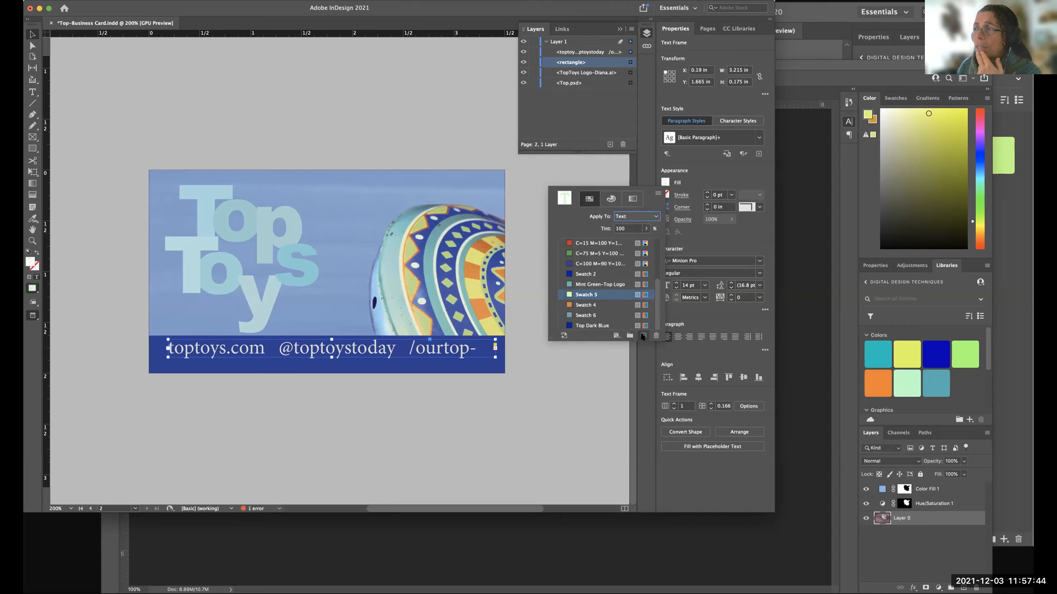
pyautogui.click(643, 336)
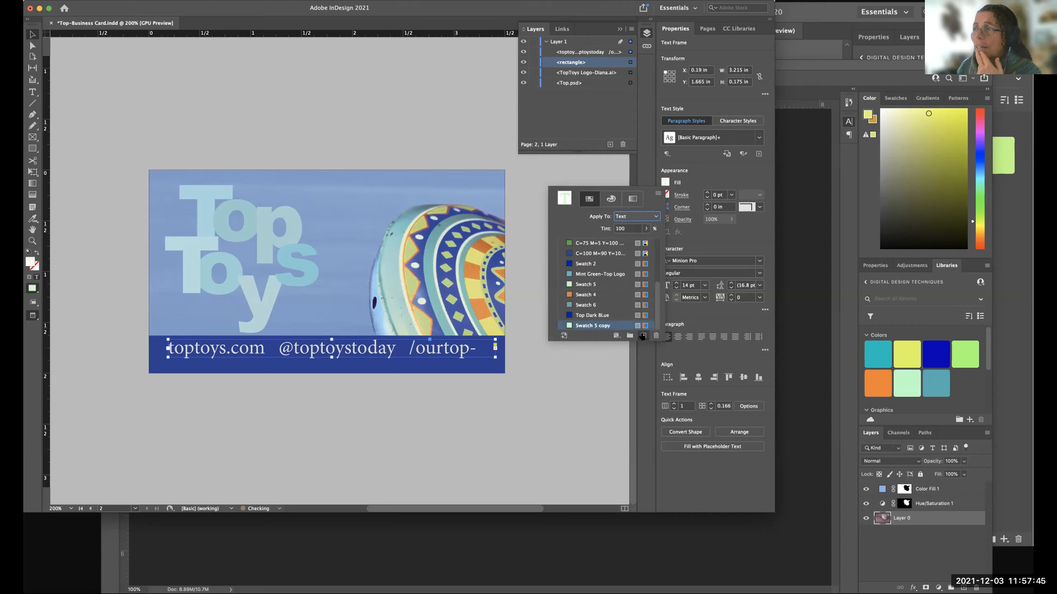
pyautogui.doubleClick(587, 326)
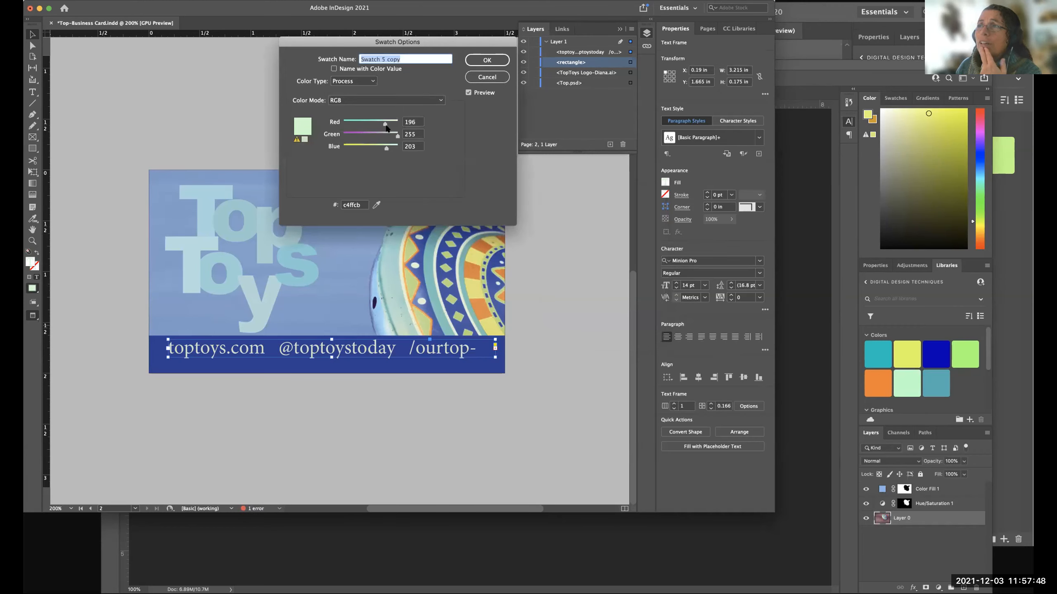
pyautogui.moveTo(385, 125); pyautogui.dragTo(398, 148)
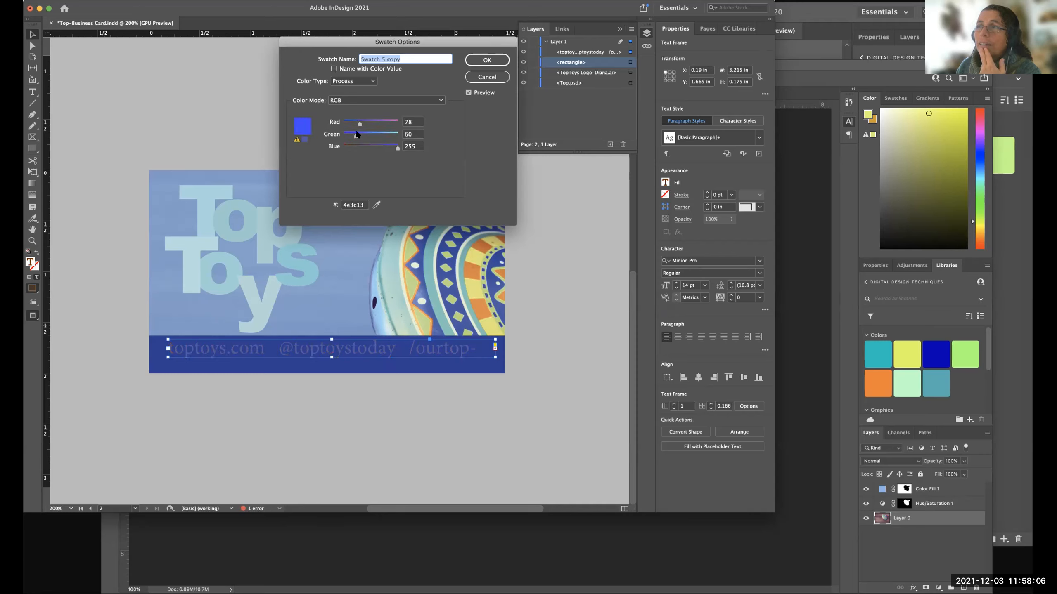
pyautogui.click(484, 78)
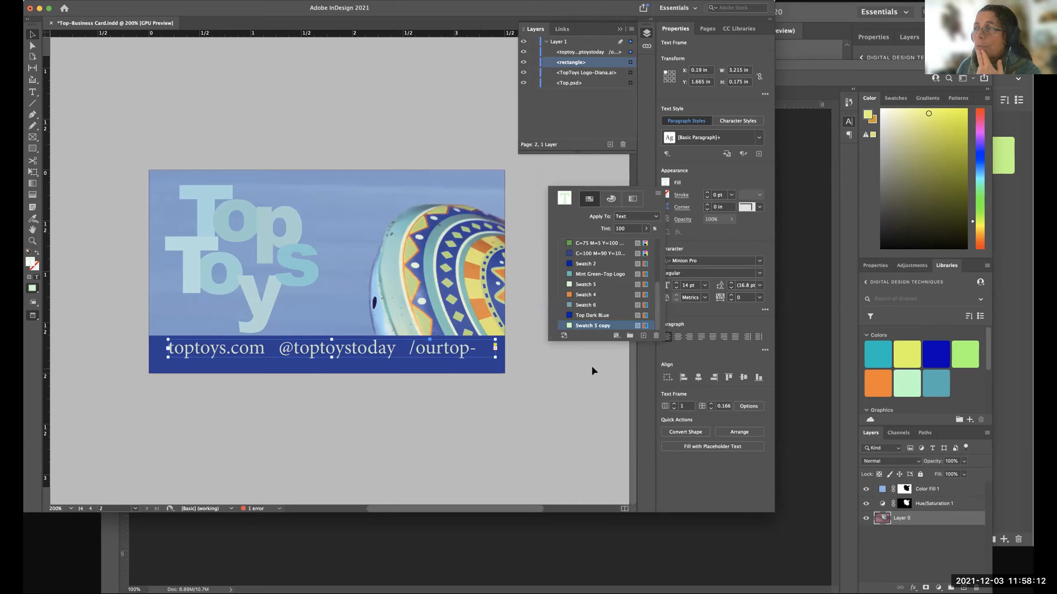
pyautogui.click(657, 193)
pyautogui.click(585, 171)
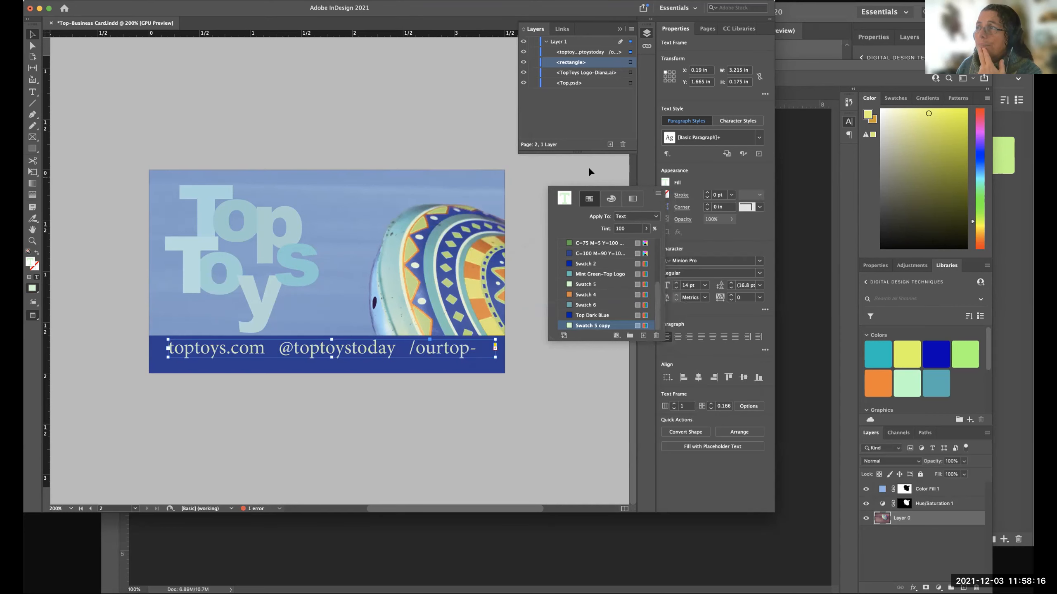
# Try the contact line's text at 12 pt, then set it back to 14 pt.
pyautogui.click(681, 184)
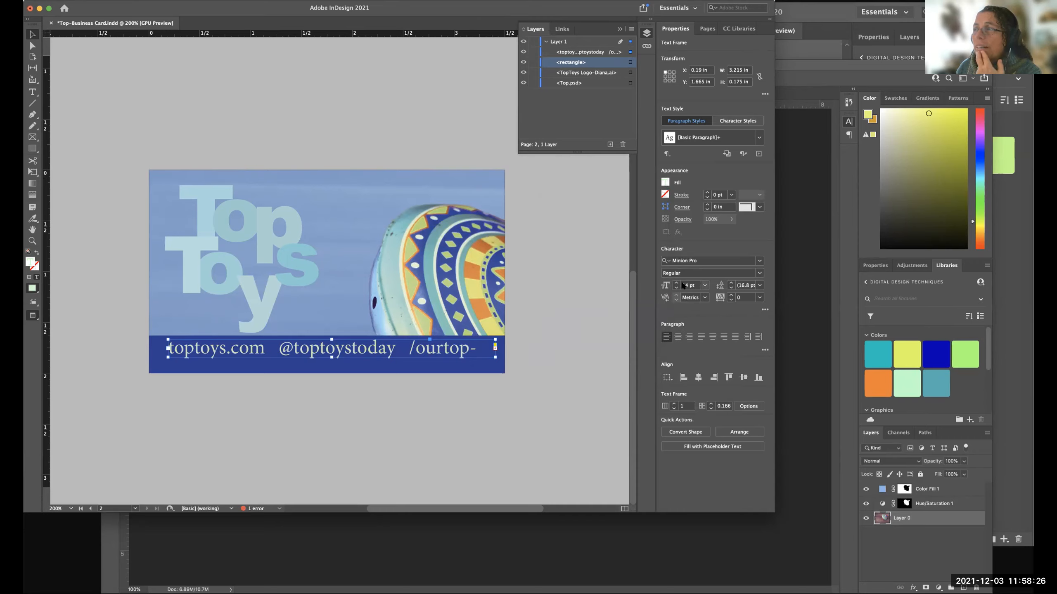
pyautogui.click(705, 285)
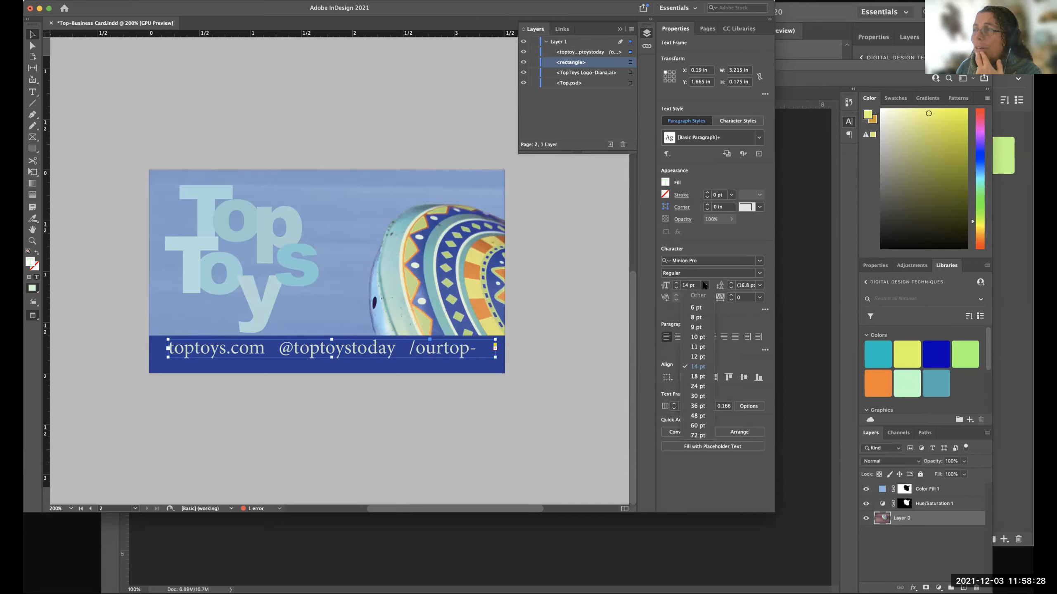
pyautogui.click(697, 357)
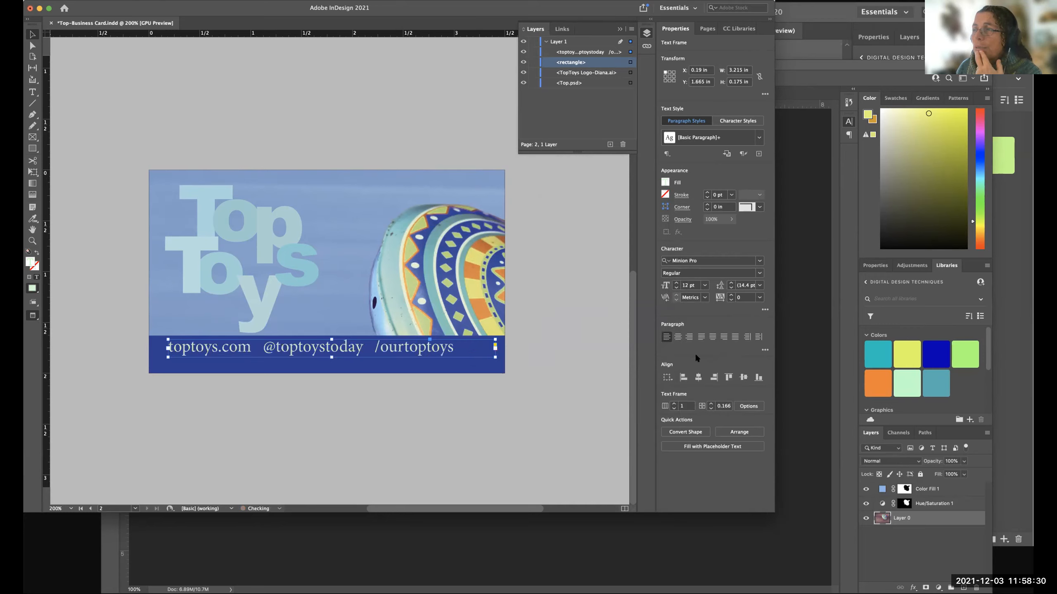
pyautogui.click(704, 285)
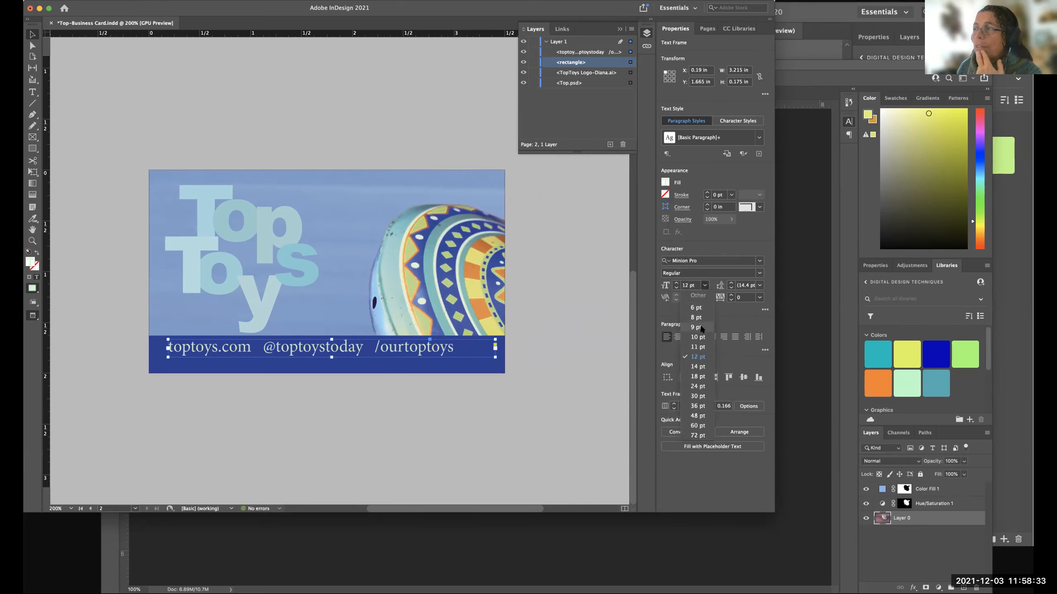
pyautogui.click(697, 366)
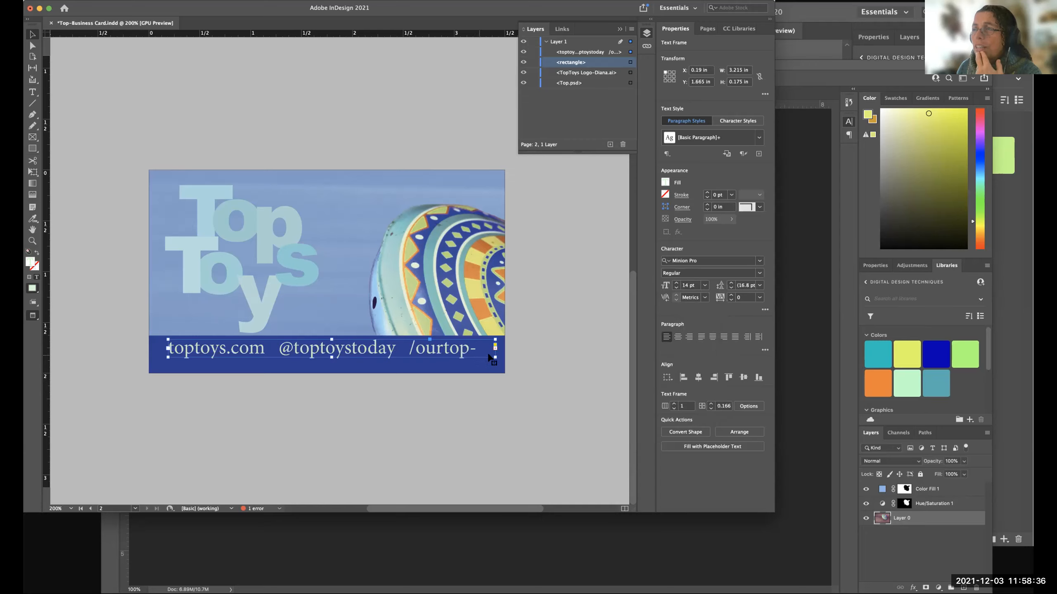
# Try the contact line's text at 13 pt, then set its font size to 12 pt.
pyautogui.click(704, 285)
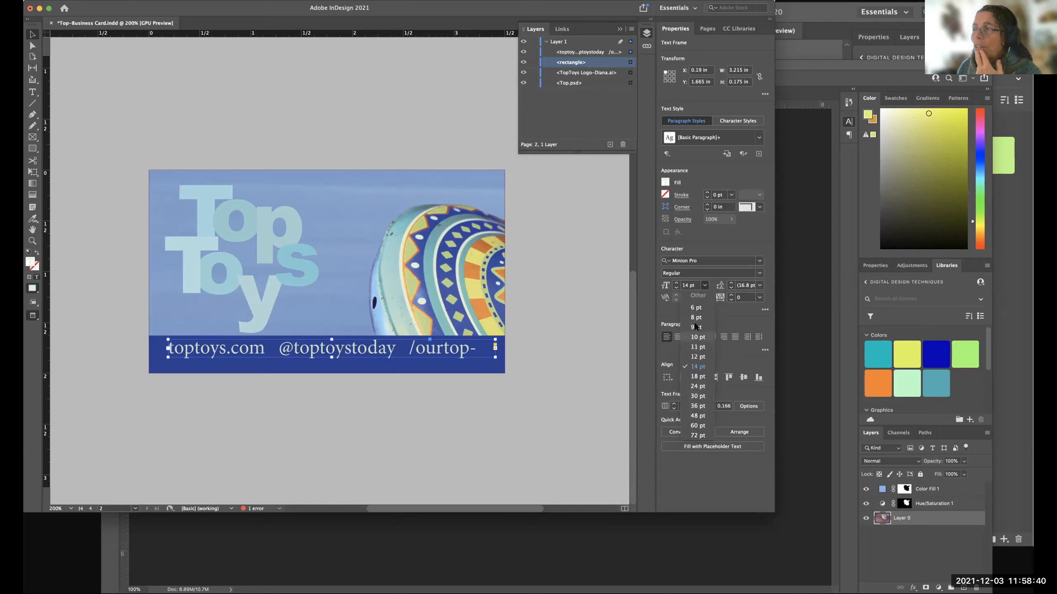
pyautogui.click(692, 284)
pyautogui.click(665, 285)
pyautogui.write('13')
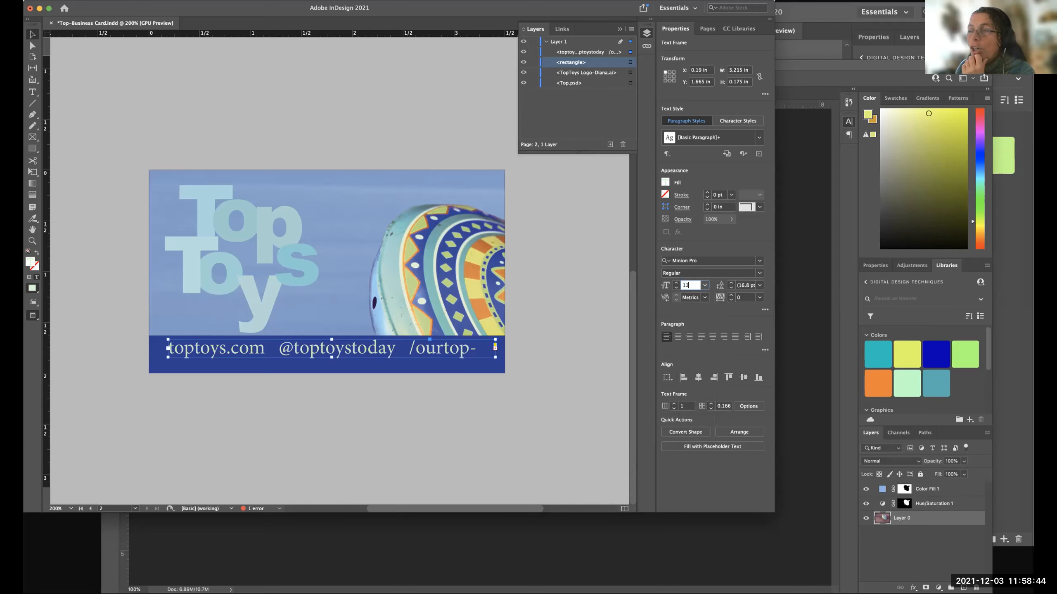
pyautogui.press('Return')
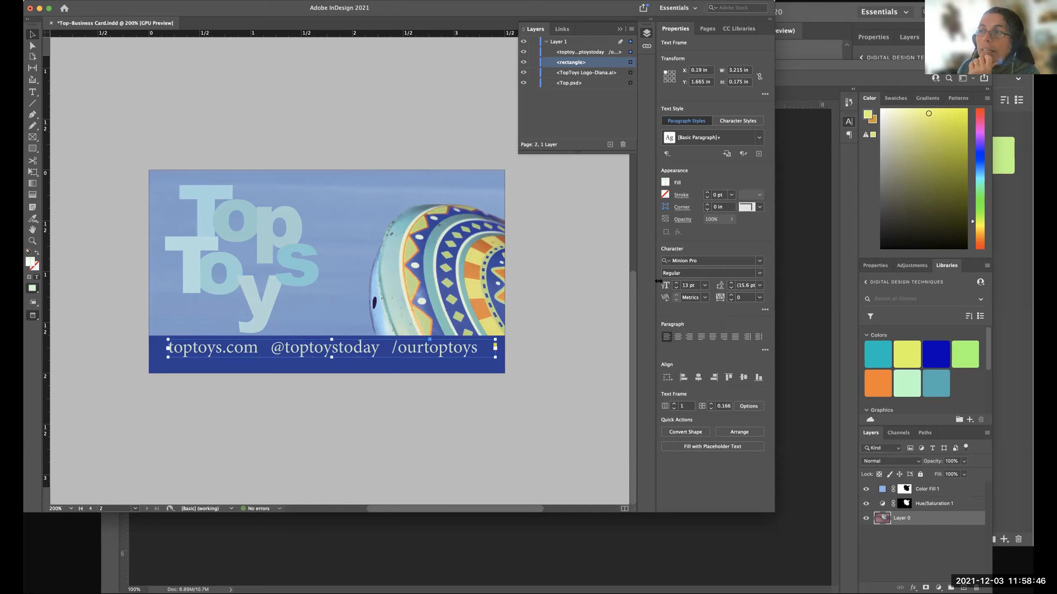
pyautogui.hscroll(1, 573, 336)
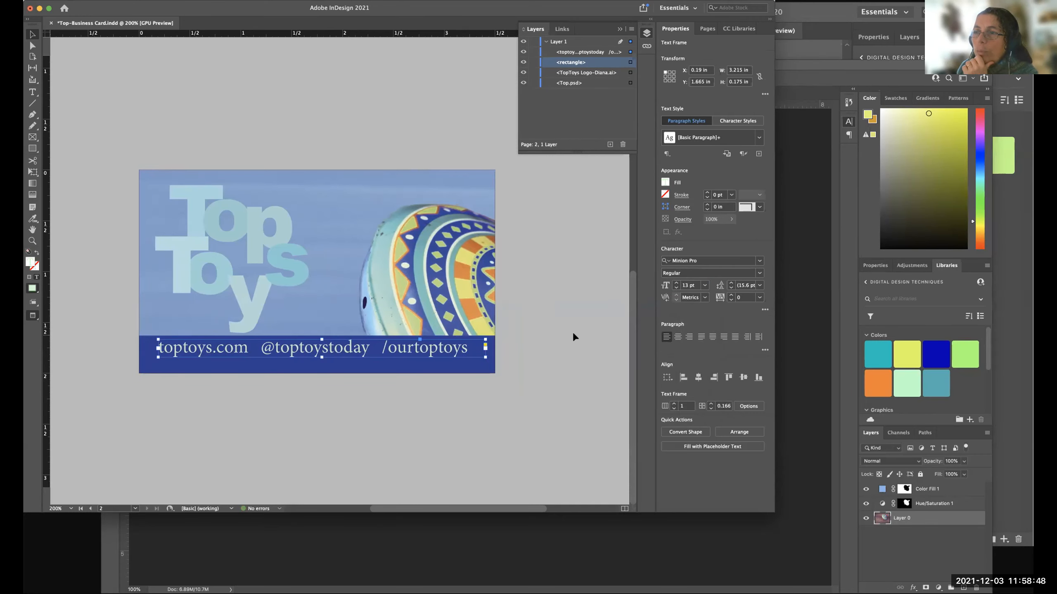
pyautogui.hscroll(-1, 573, 333)
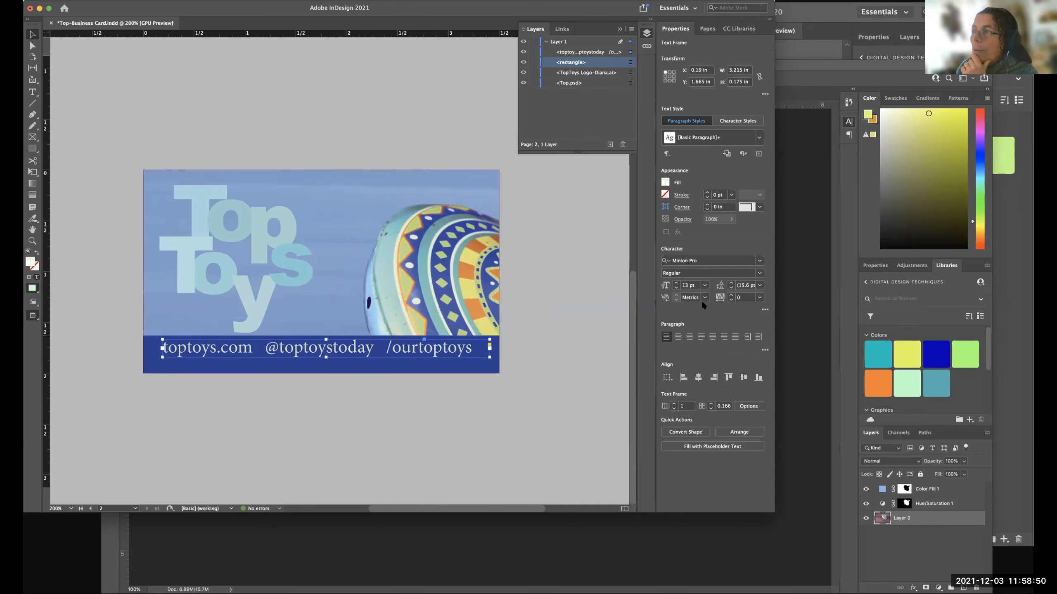
pyautogui.click(703, 285)
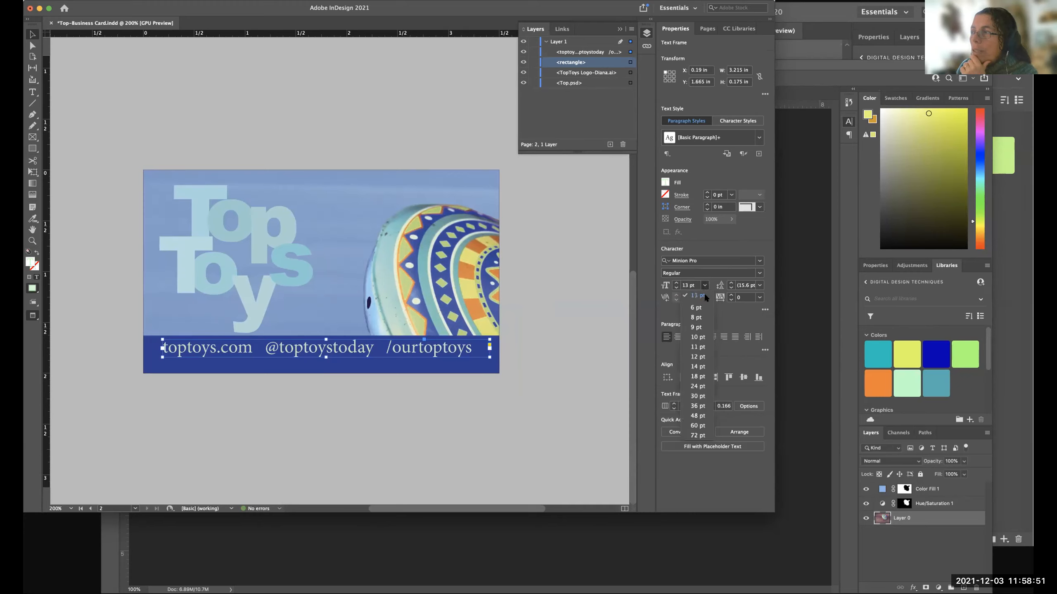
pyautogui.click(697, 357)
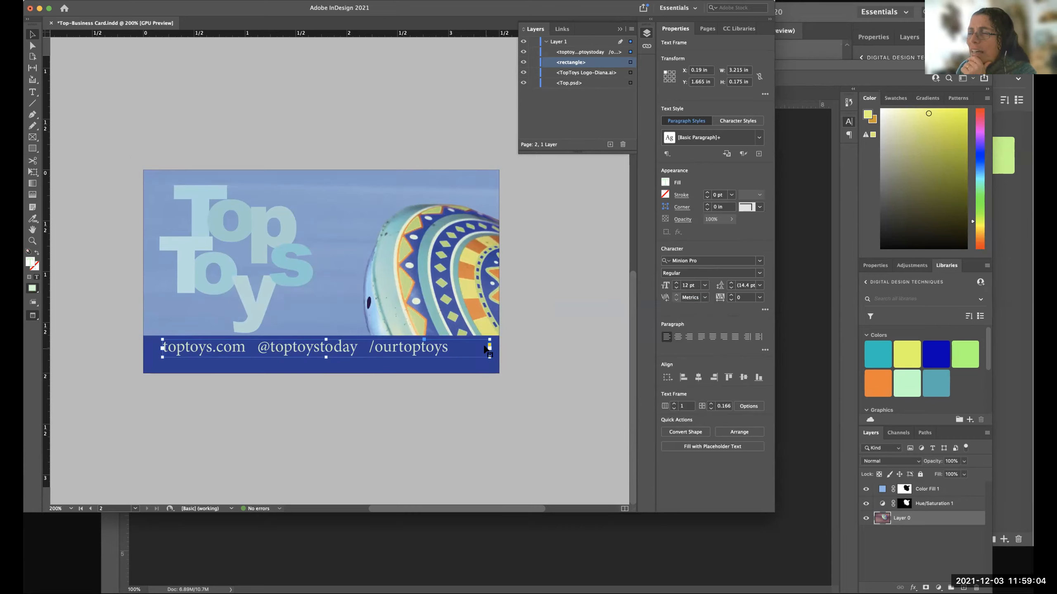
pyautogui.doubleClick(252, 349)
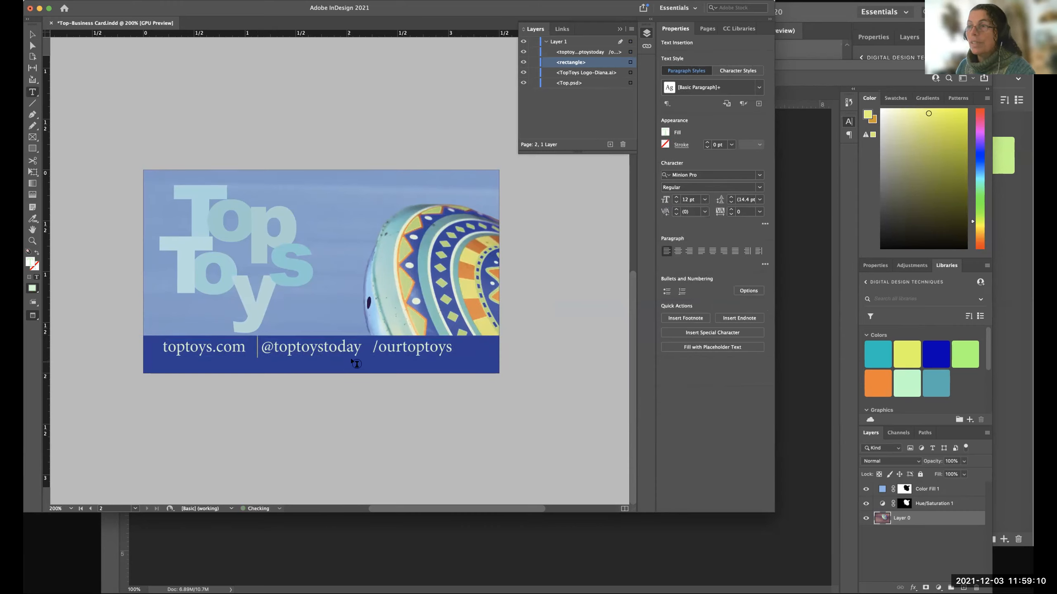
pyautogui.click(383, 365)
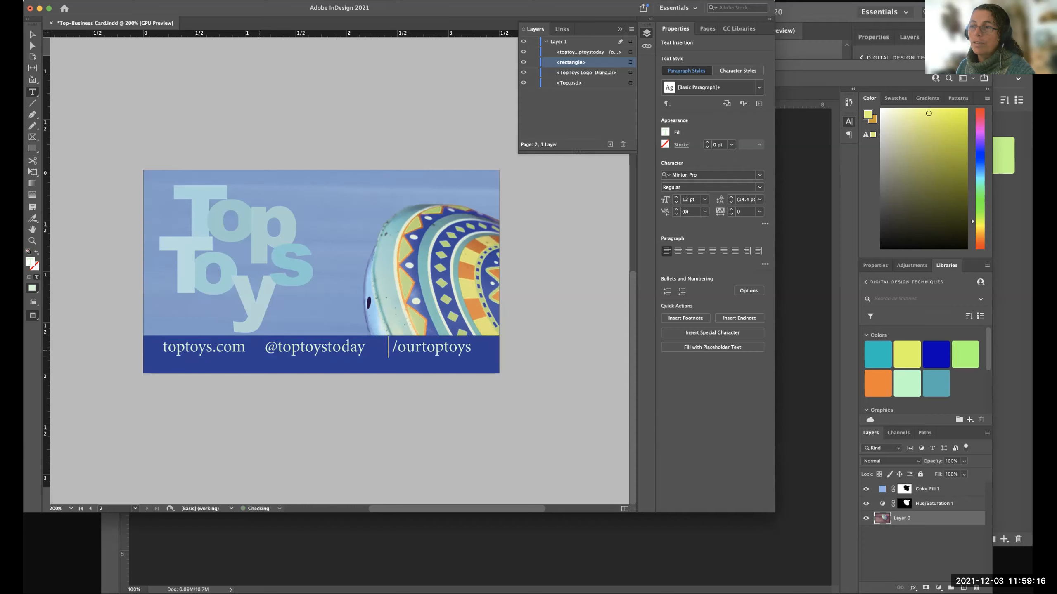
pyautogui.click(257, 347)
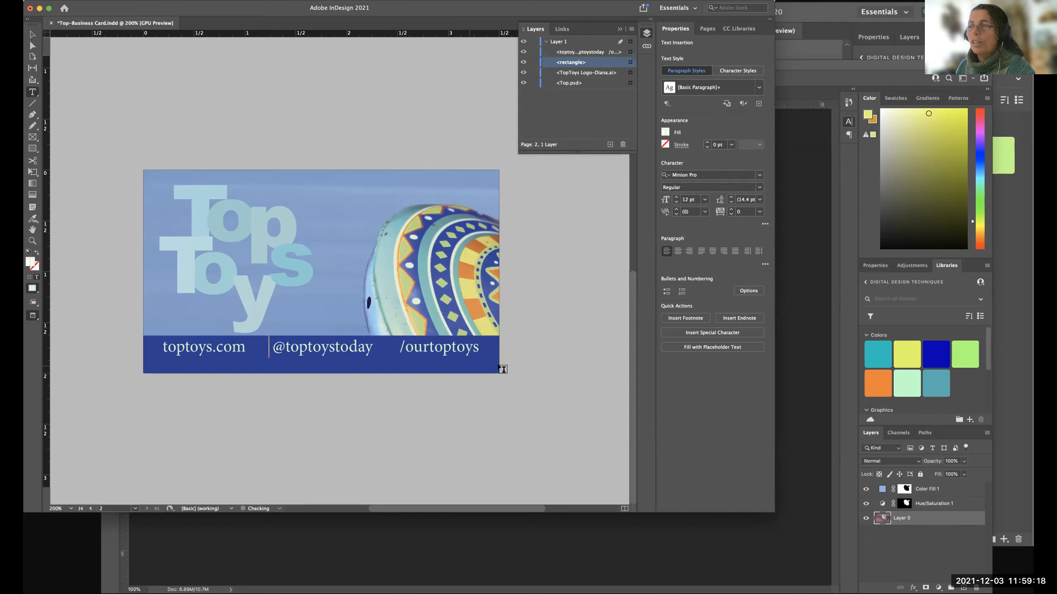
pyautogui.click(533, 351)
pyautogui.press('v')
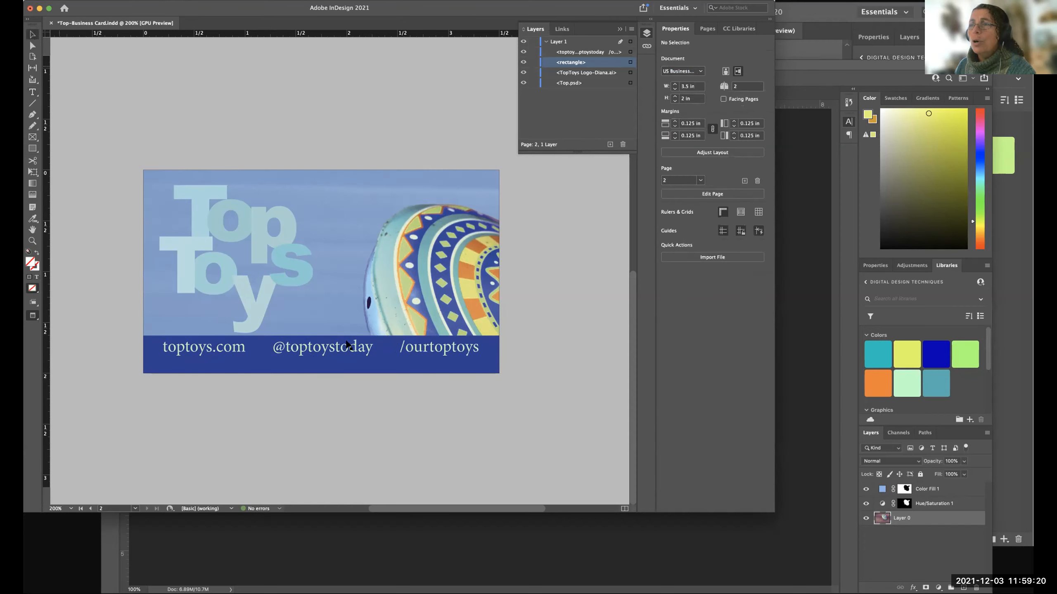
pyautogui.click(373, 351)
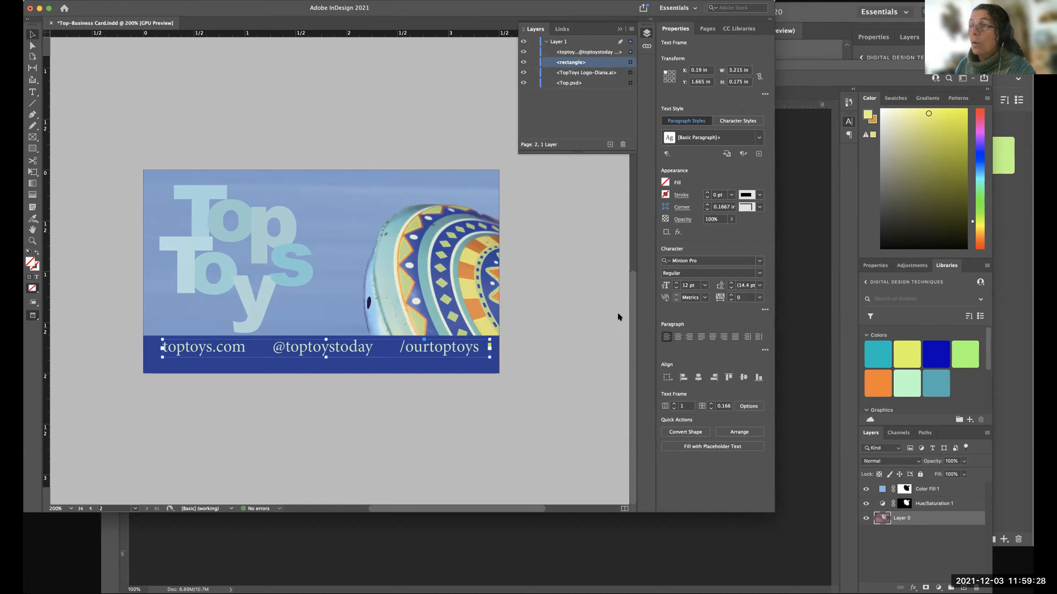
pyautogui.doubleClick(396, 346)
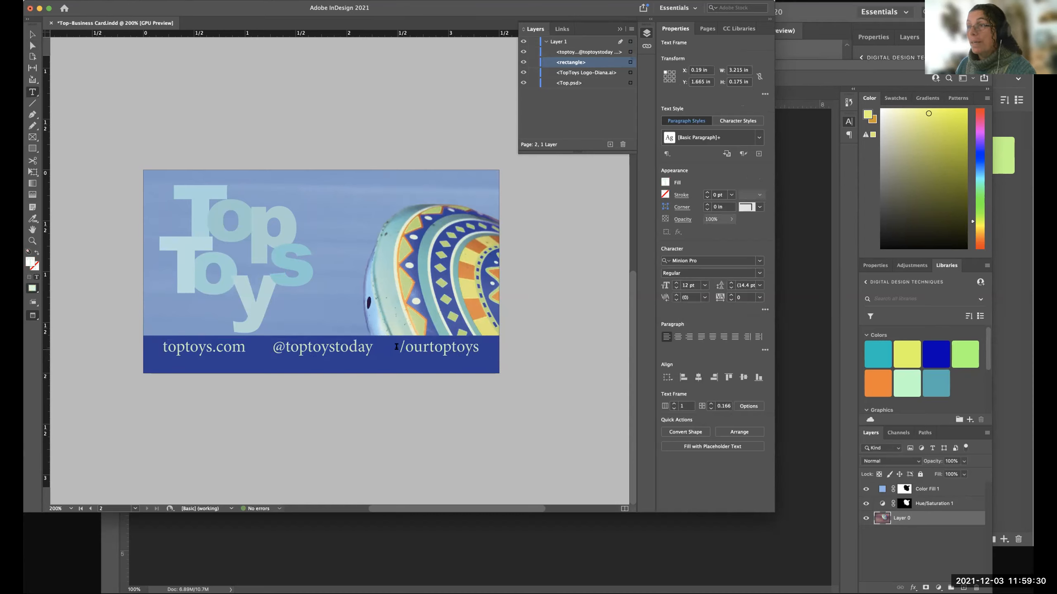
pyautogui.press('BackSpace')
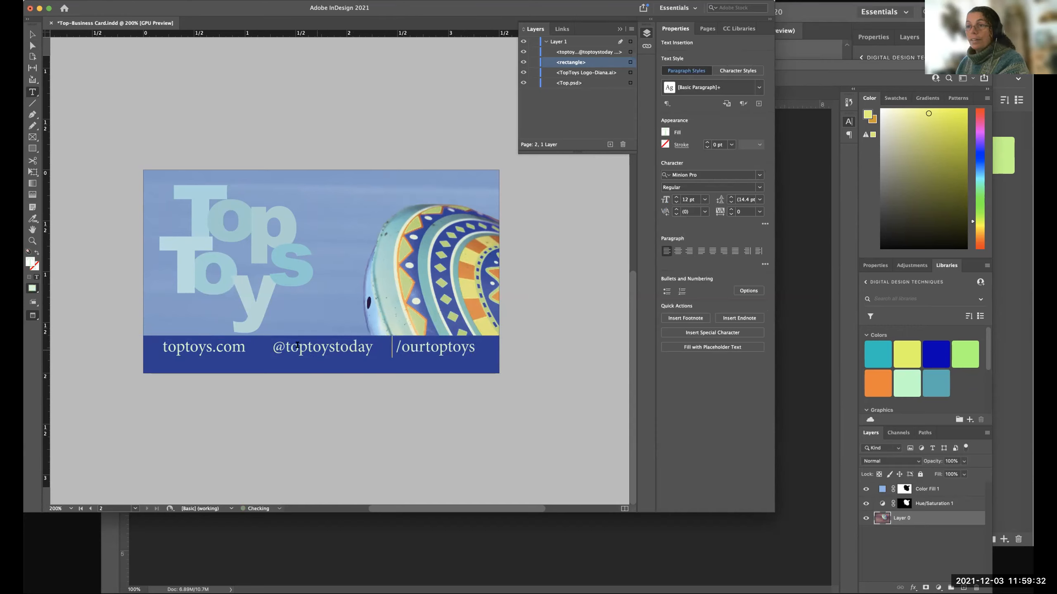
pyautogui.click(262, 345)
pyautogui.press('BackSpace')
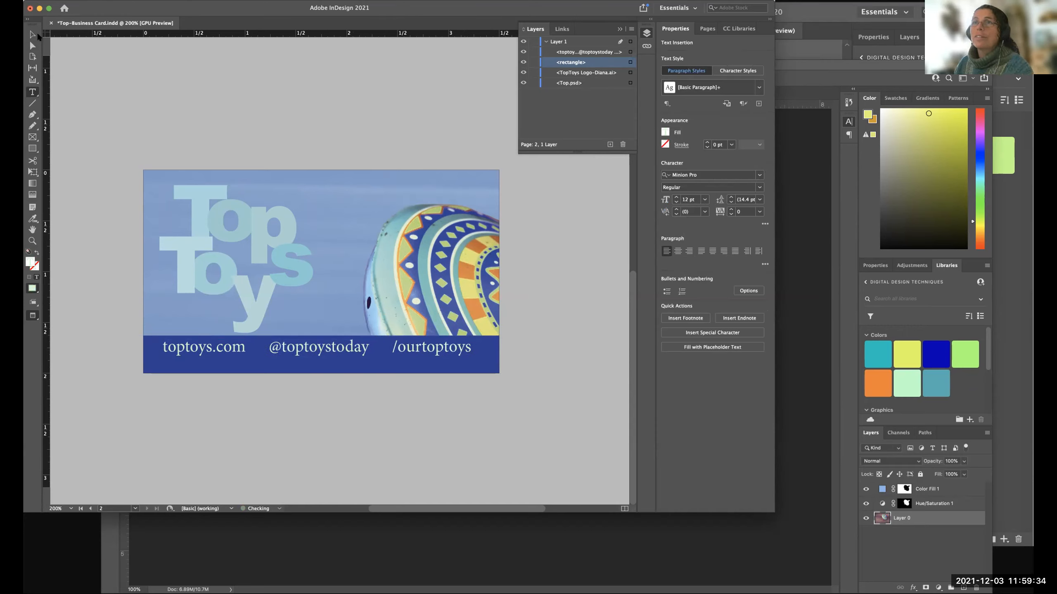
pyautogui.press('Escape')
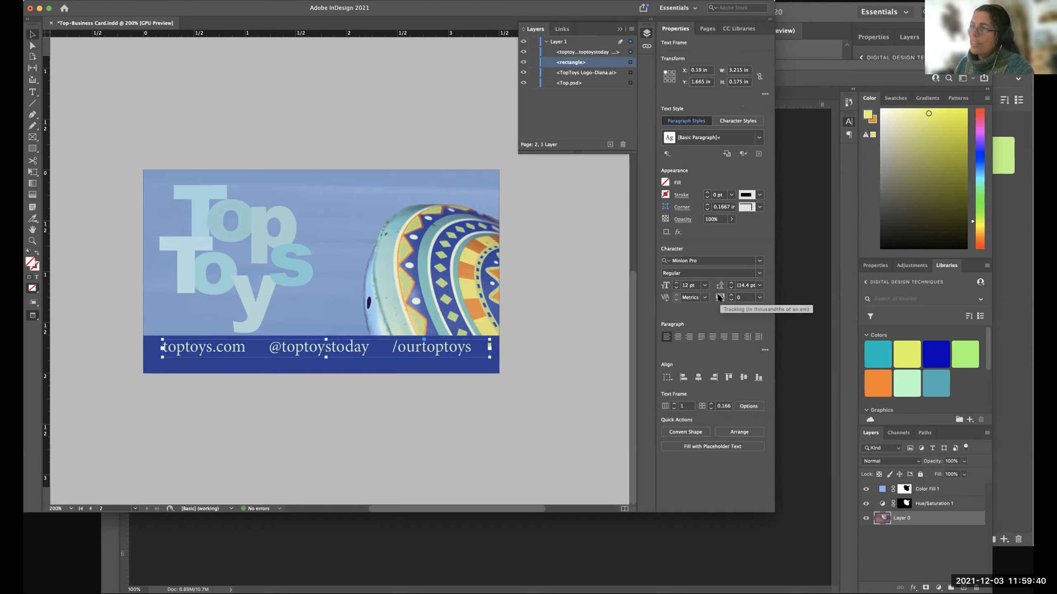
# Increase the tracking of the whole contact line to 20.
pyautogui.click(759, 297)
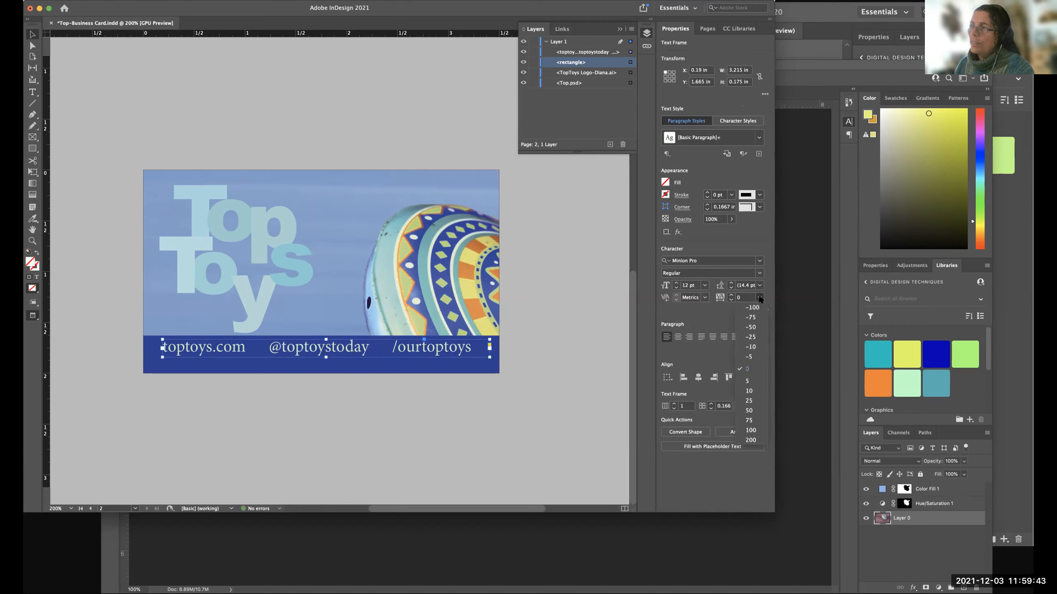
pyautogui.click(747, 380)
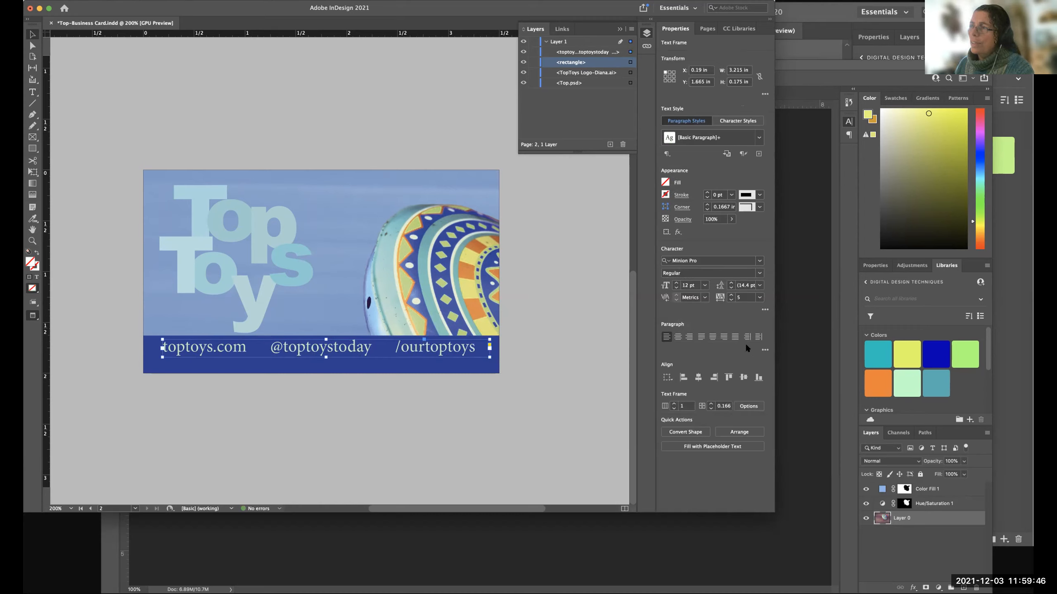
pyautogui.click(731, 294)
pyautogui.click(731, 294)
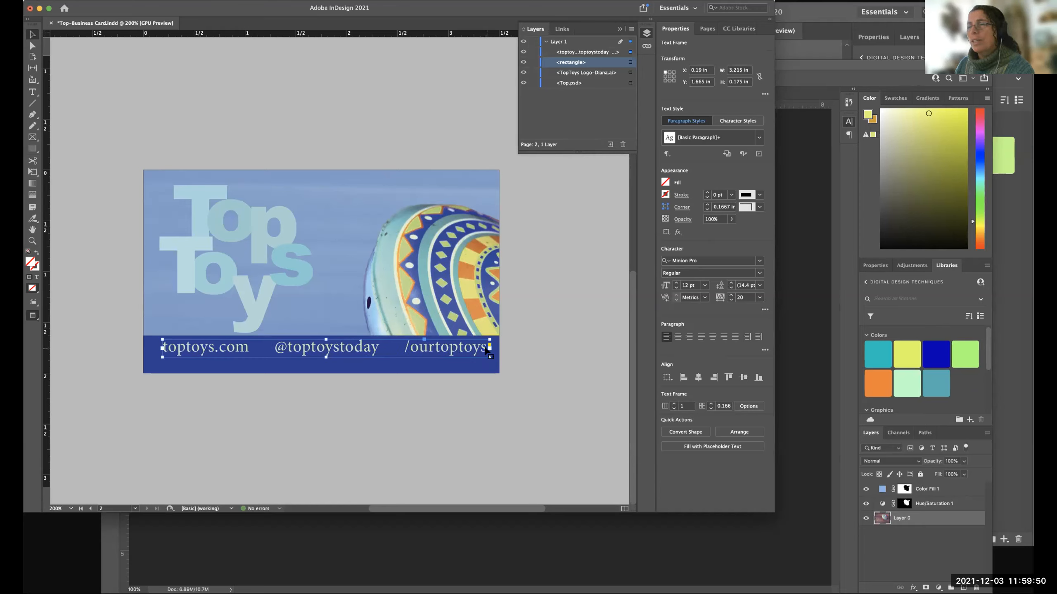
pyautogui.click(534, 357)
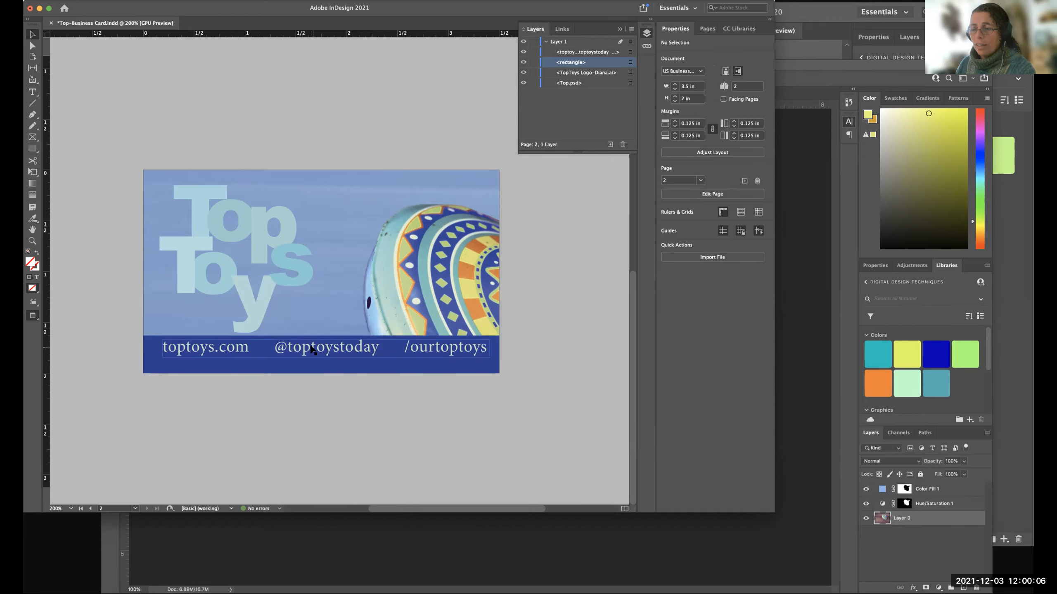
# Lower the contact text frame to Y 1.7067 in and raise the blue bar's top edge to make it about 0.52 in high.
pyautogui.press('w')
pyautogui.click(215, 351)
pyautogui.moveTo(214, 349); pyautogui.dragTo(214, 350)
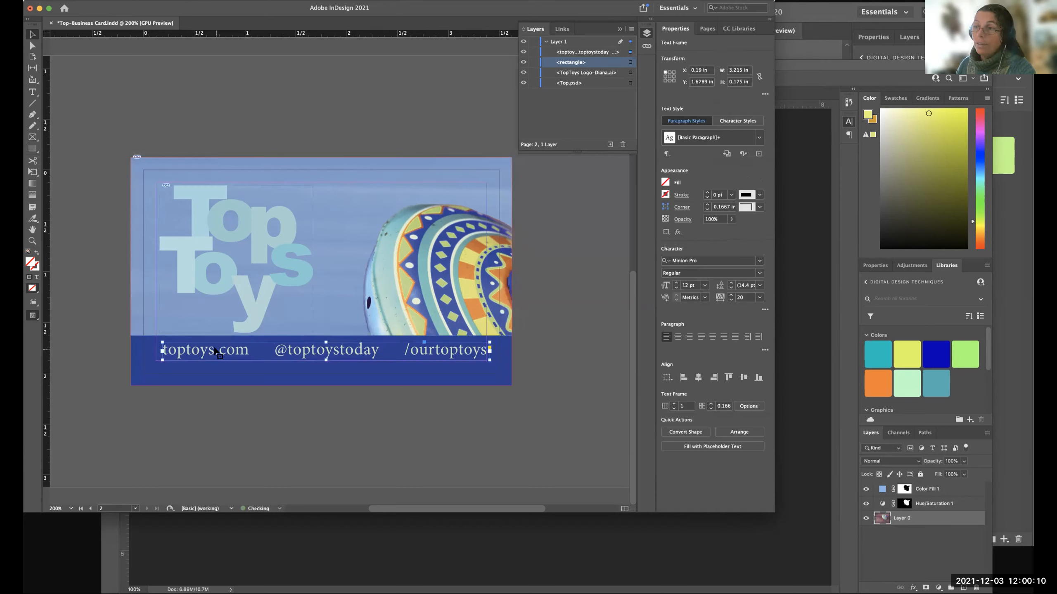
pyautogui.press('Down')
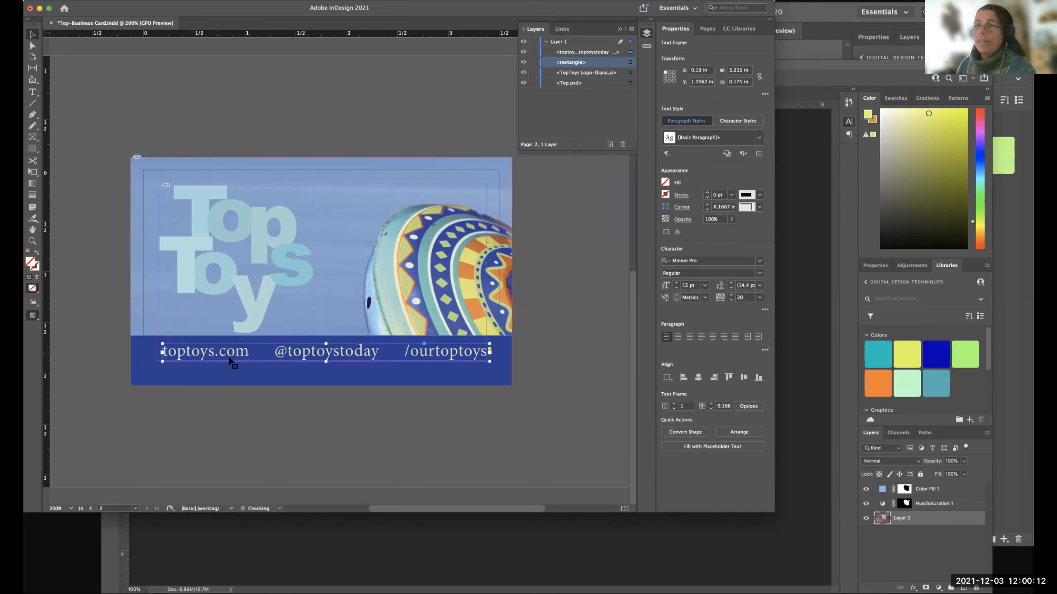
pyautogui.press('w')
pyautogui.click(581, 391)
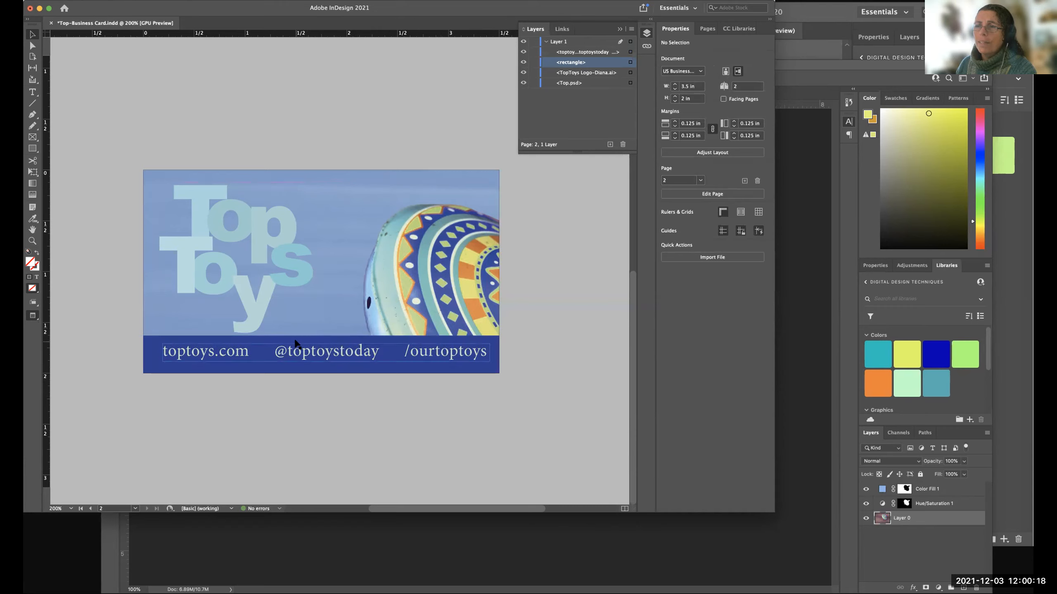
pyautogui.click(320, 338)
pyautogui.moveTo(320, 333); pyautogui.dragTo(319, 332)
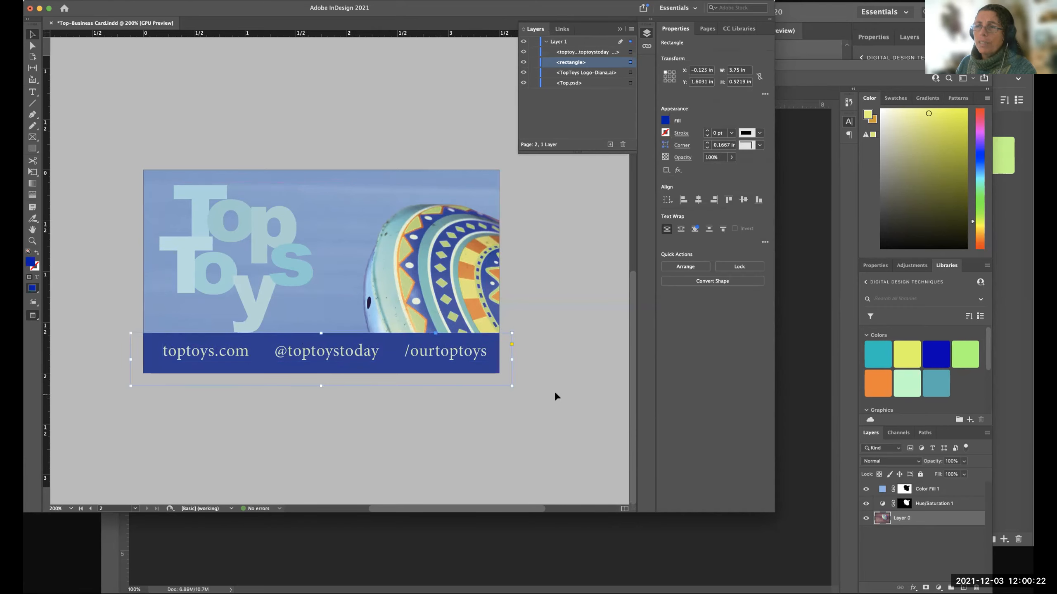
# Scale the Top Toys logo down proportionally about its center to about 1.43 by 1.38 in.
pyautogui.click(254, 307)
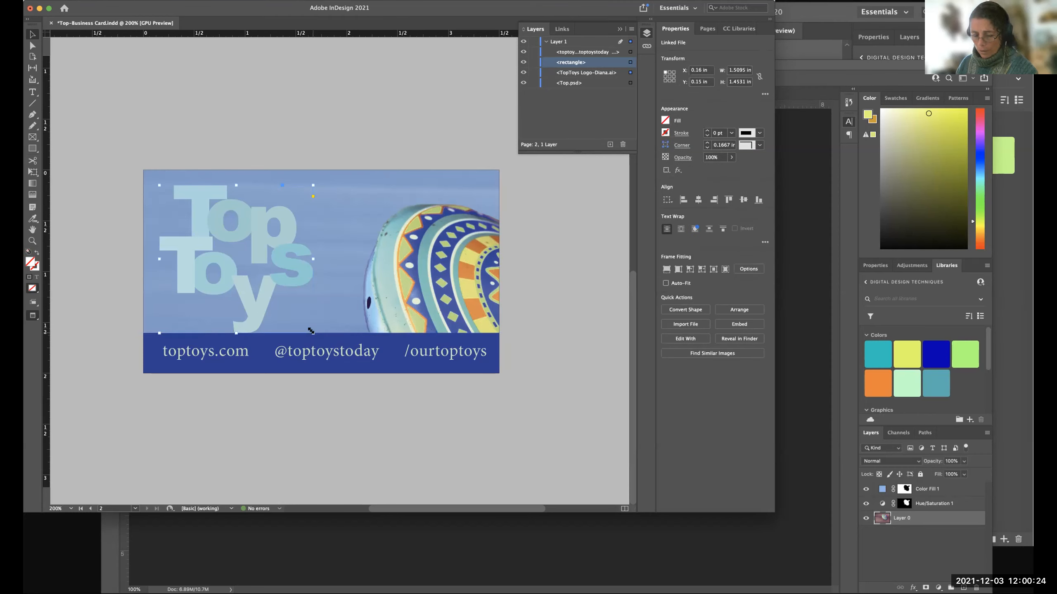
pyautogui.moveTo(311, 331); pyautogui.dragTo(305, 326)
pyautogui.press('super+z')
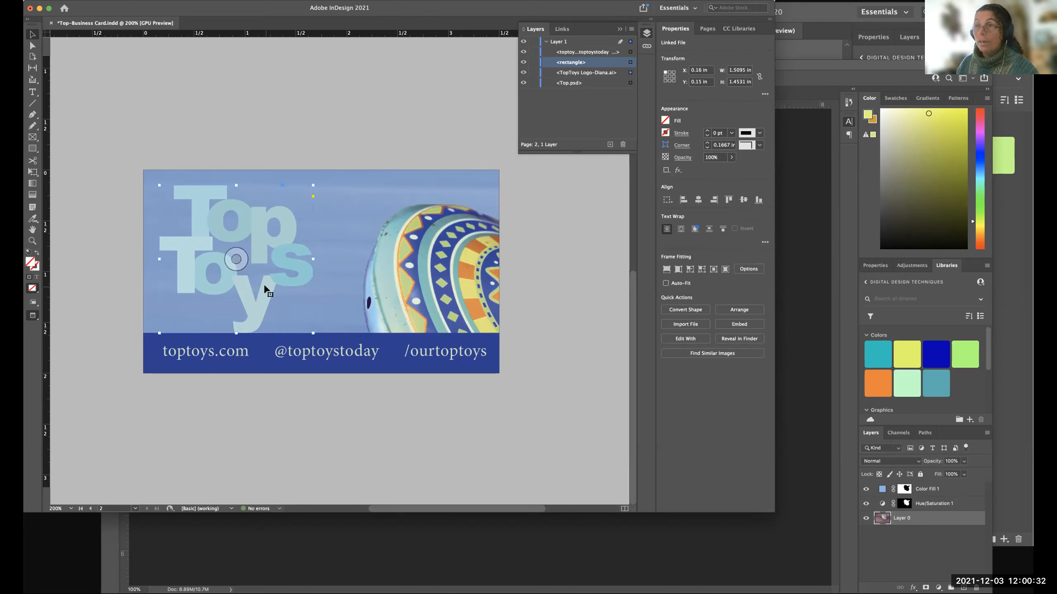
pyautogui.moveTo(308, 333); pyautogui.dragTo(307, 329)
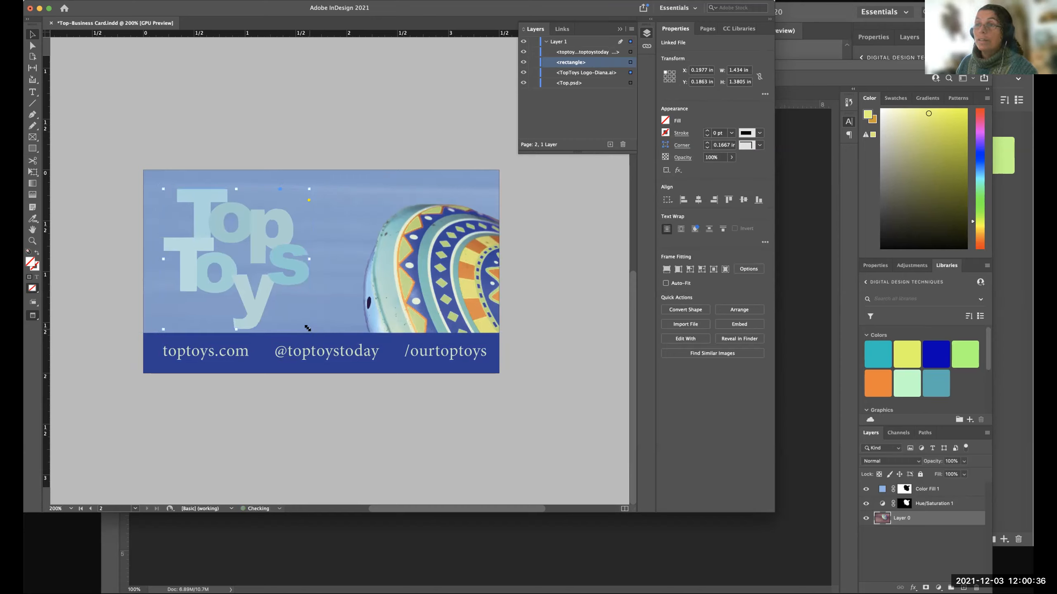
# Move the logo to the upper-left margin corner at X 0.125 in, Y 0.125 in, and preview the card without guides.
pyautogui.moveTo(187, 241); pyautogui.dragTo(182, 241)
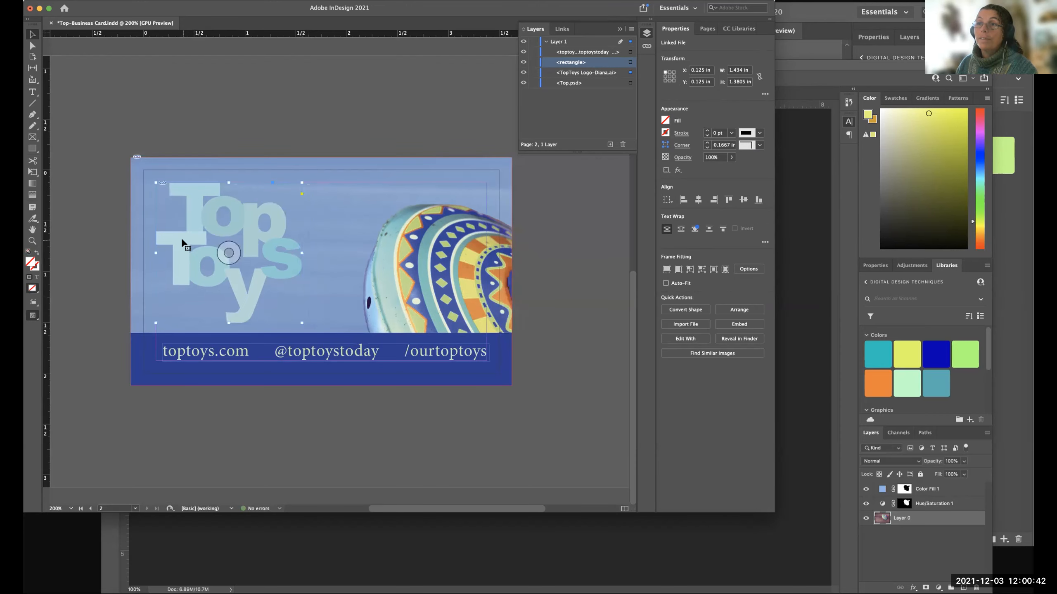
pyautogui.press('w')
pyautogui.click(533, 391)
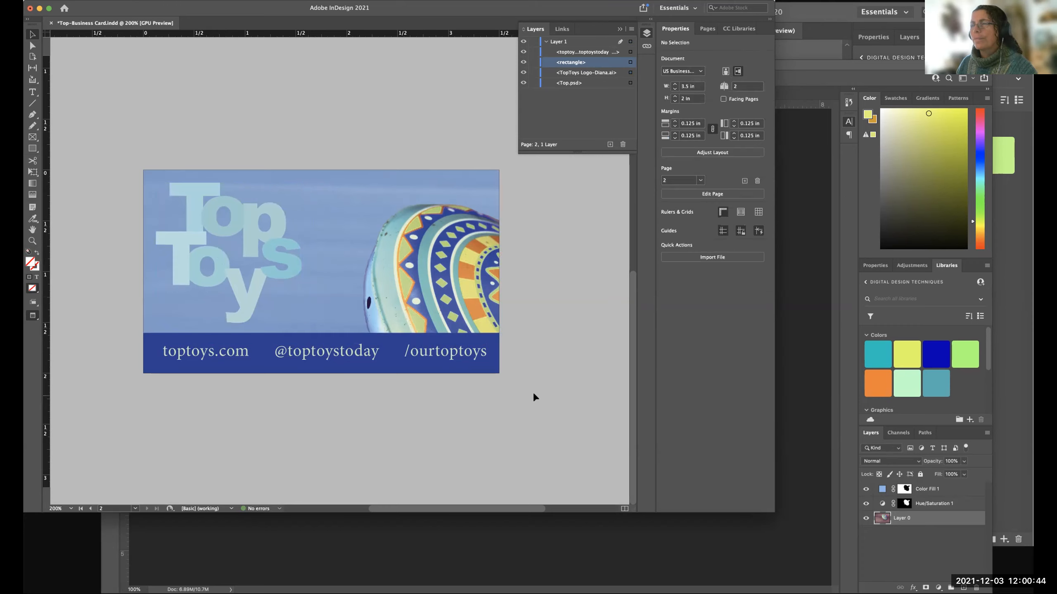
# Nudge the Top Toys logo inward from the margin corner to X 0.15 in, Y 0.145 in.
pyautogui.click(290, 276)
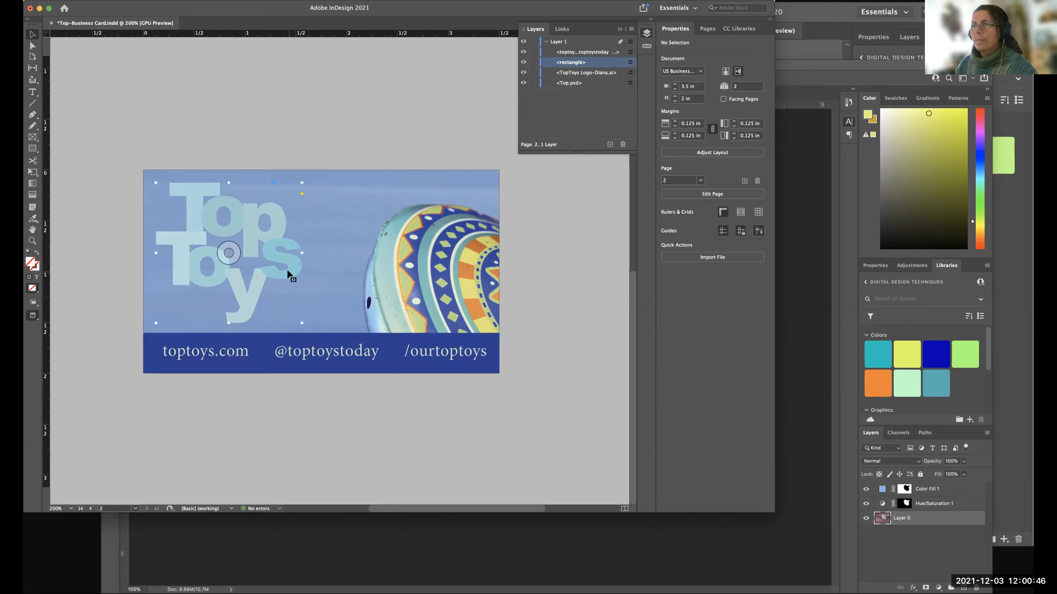
pyautogui.moveTo(287, 270); pyautogui.dragTo(289, 273)
pyautogui.press('super+shift+a')
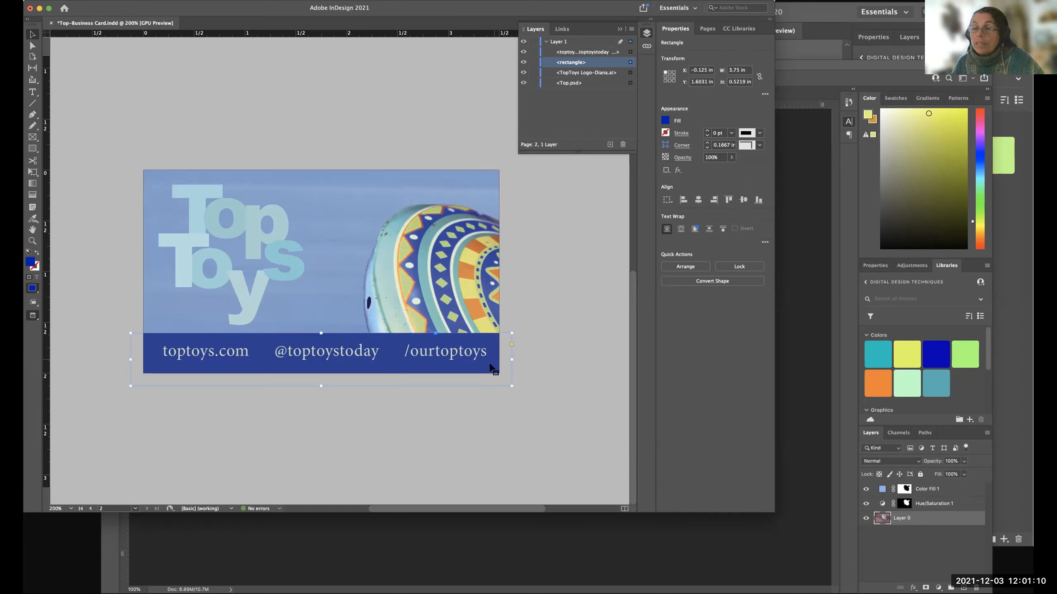
# Compare the card with and without guides and bleed, ending in the trimmed preview with nothing selected.
pyautogui.press('w')
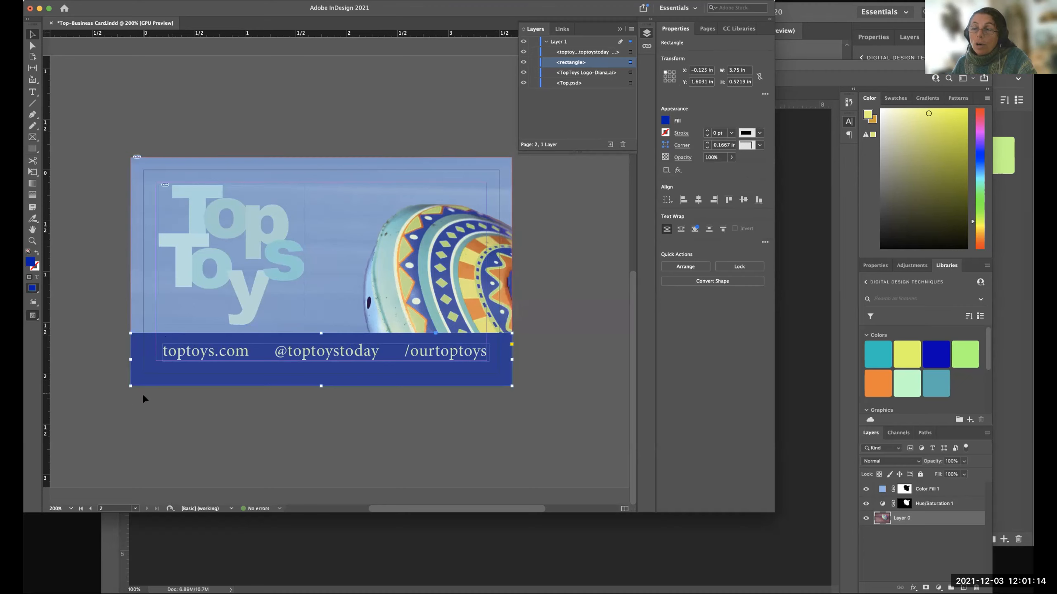
pyautogui.press('w')
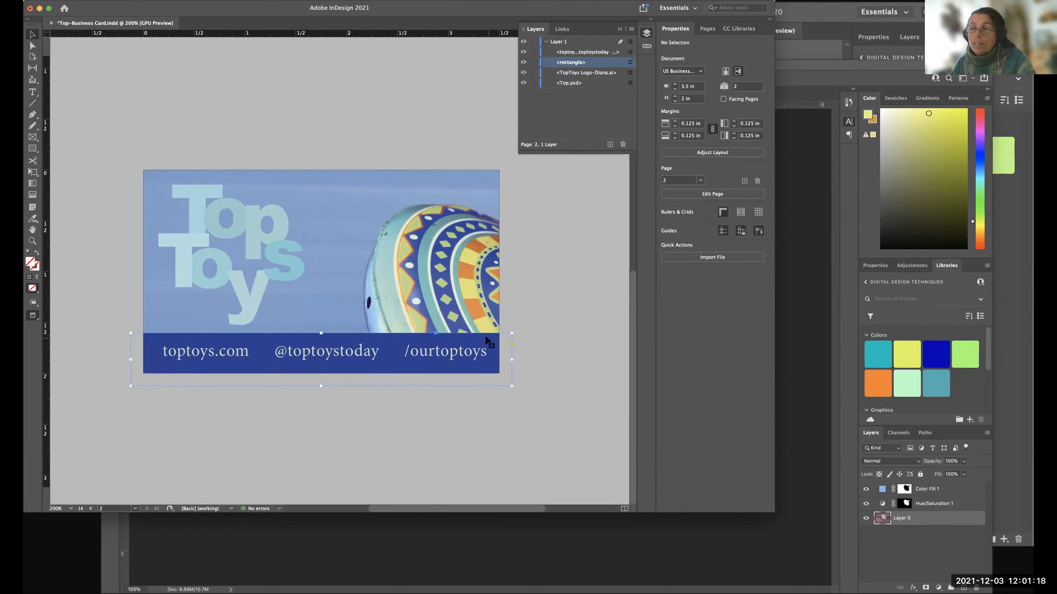
pyautogui.press('w')
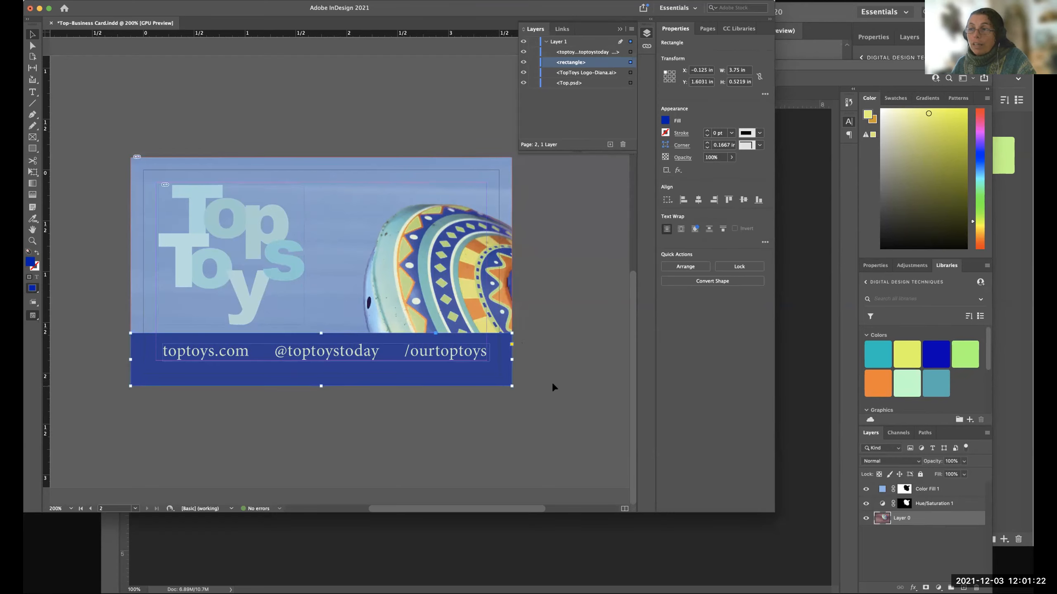
pyautogui.press('w')
pyautogui.click(554, 344)
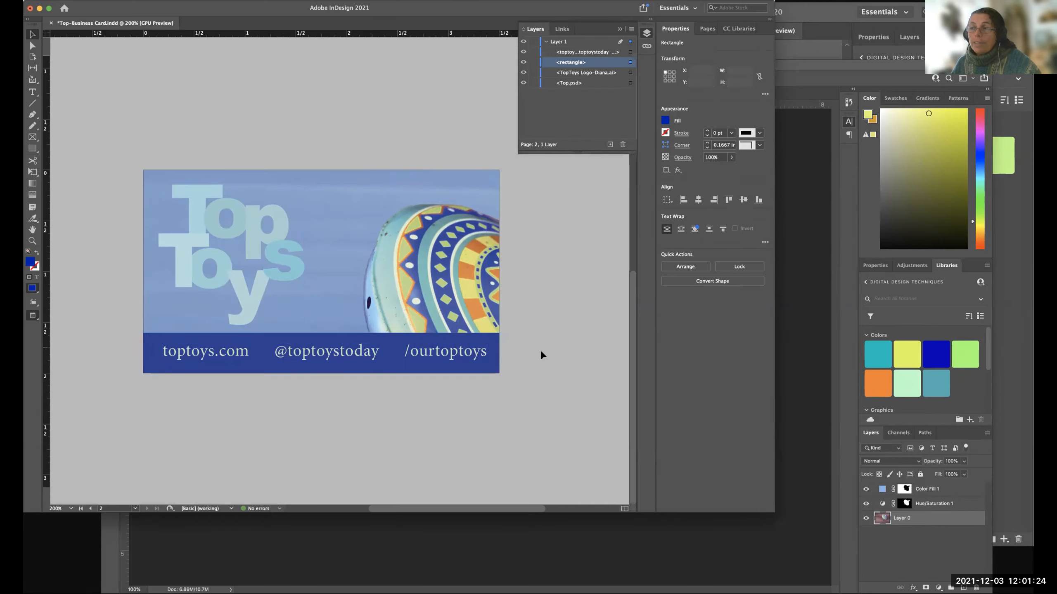
# Try the blue bar behind the contact line at 40% opacity.
pyautogui.click(489, 341)
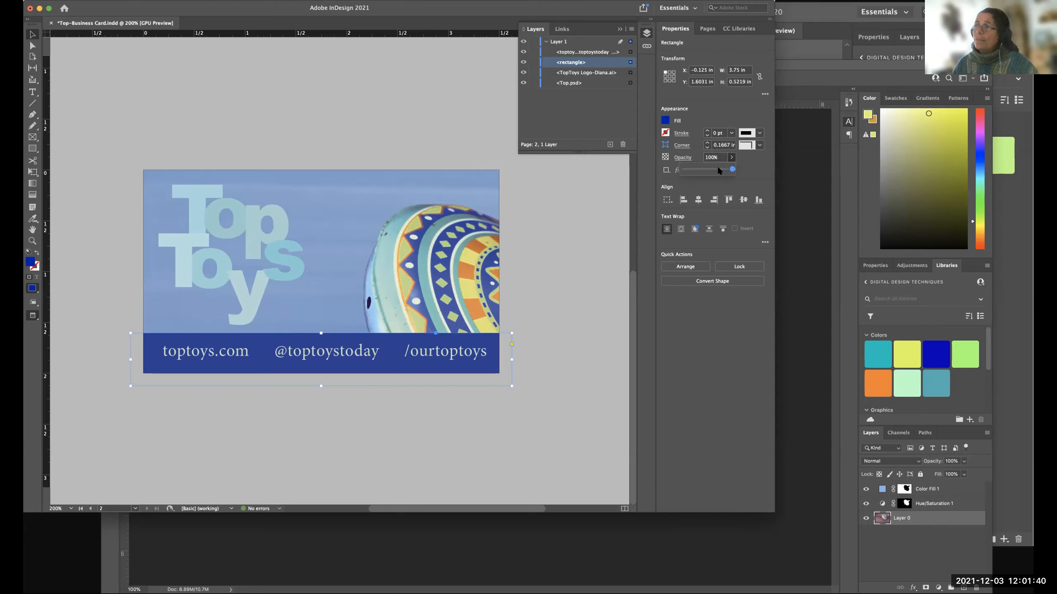
pyautogui.moveTo(715, 168); pyautogui.dragTo(703, 171)
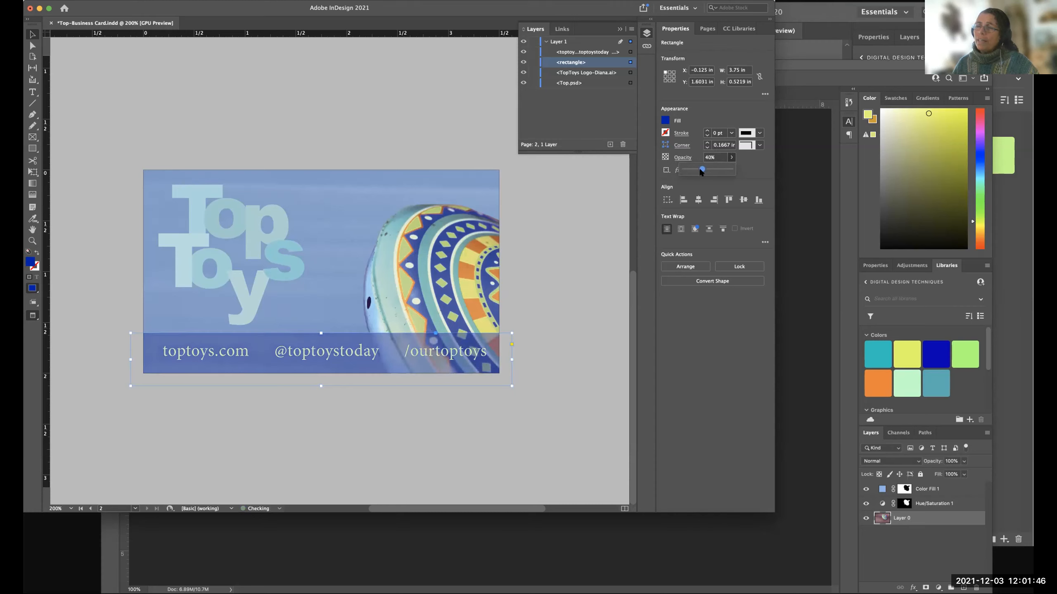
pyautogui.click(554, 317)
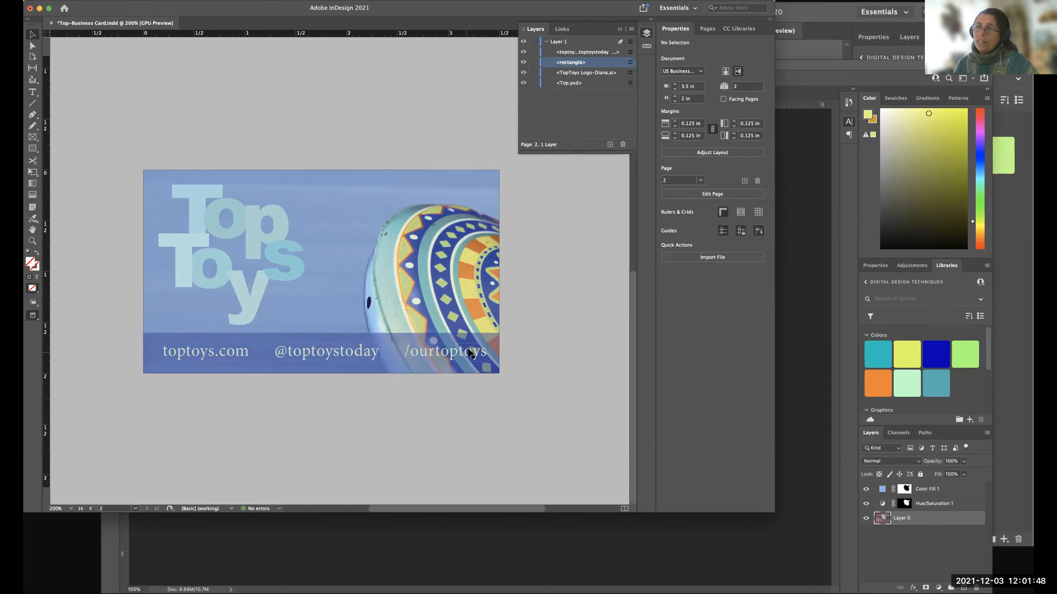
# Set the blue bar's opacity to 81%.
pyautogui.click(271, 338)
pyautogui.moveTo(716, 167); pyautogui.dragTo(719, 169)
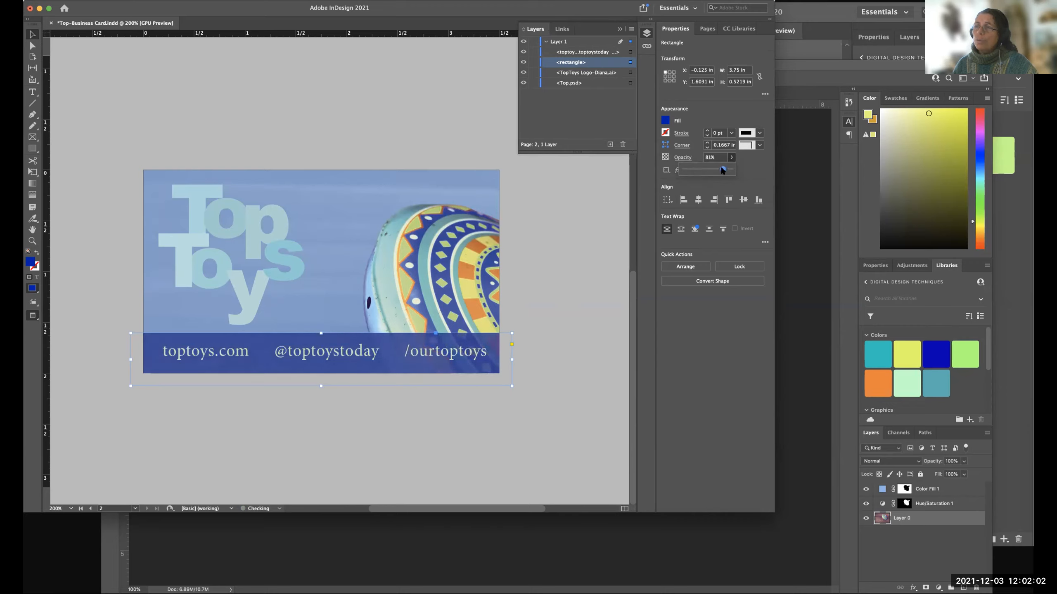
pyautogui.click(570, 273)
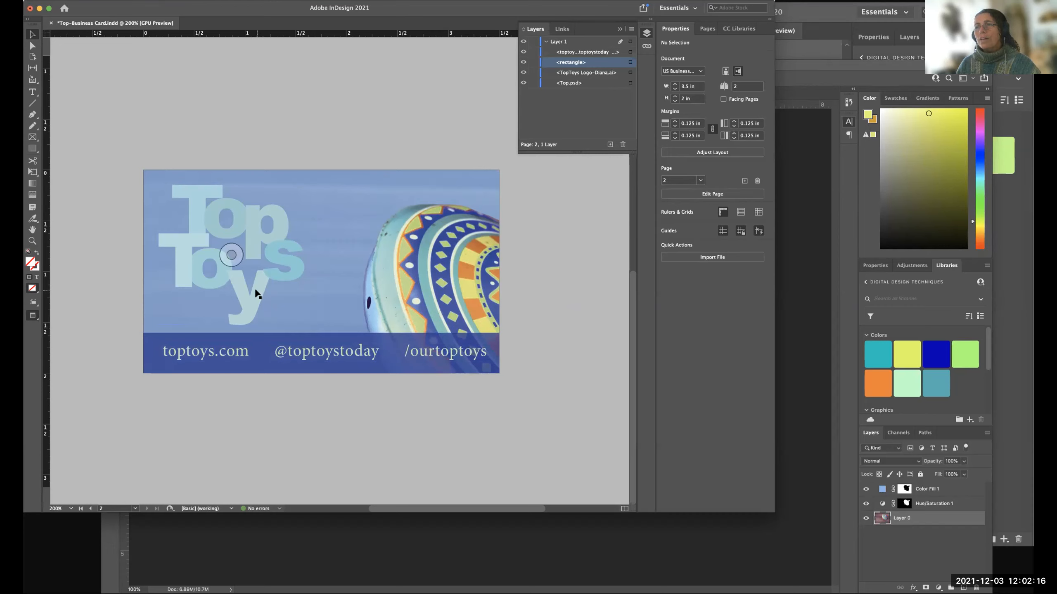
# Inspect the logo and contact line placement, viewing both pages at 100% and the second page at 200%.
pyautogui.click(267, 305)
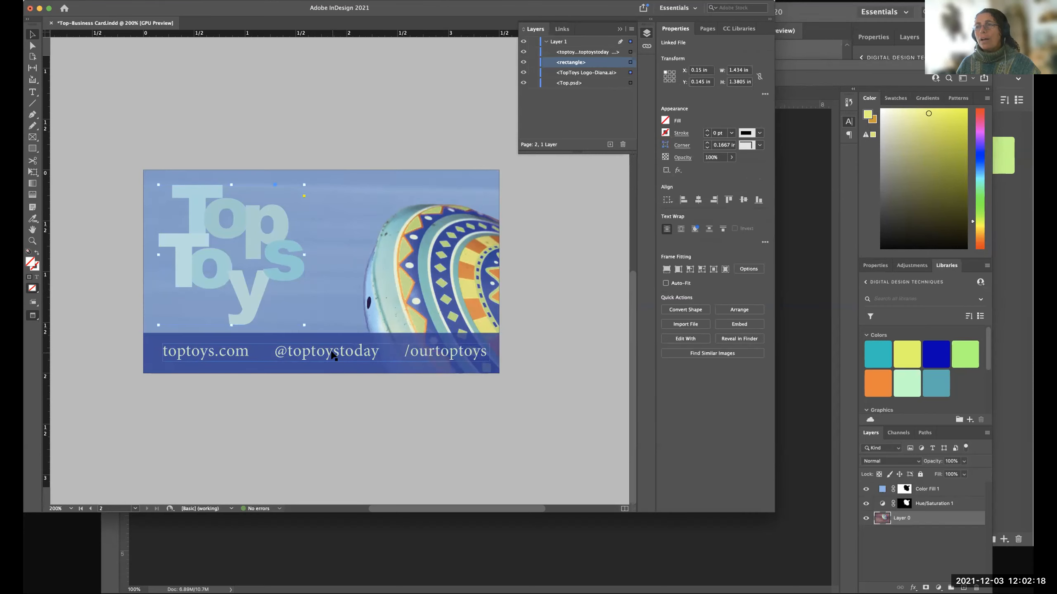
pyautogui.click(332, 355)
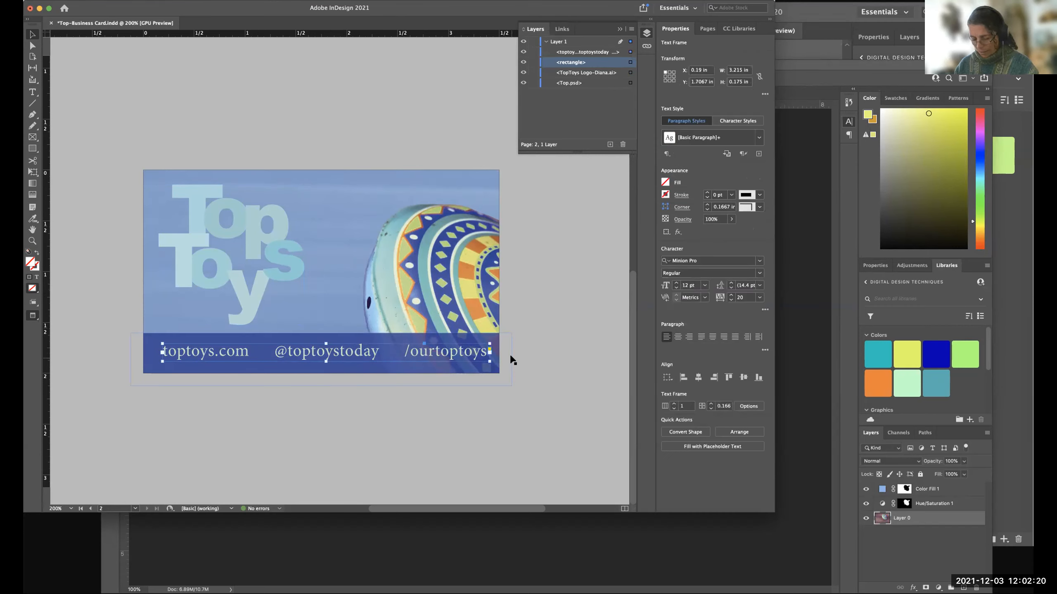
pyautogui.hscroll(-1, 533, 345)
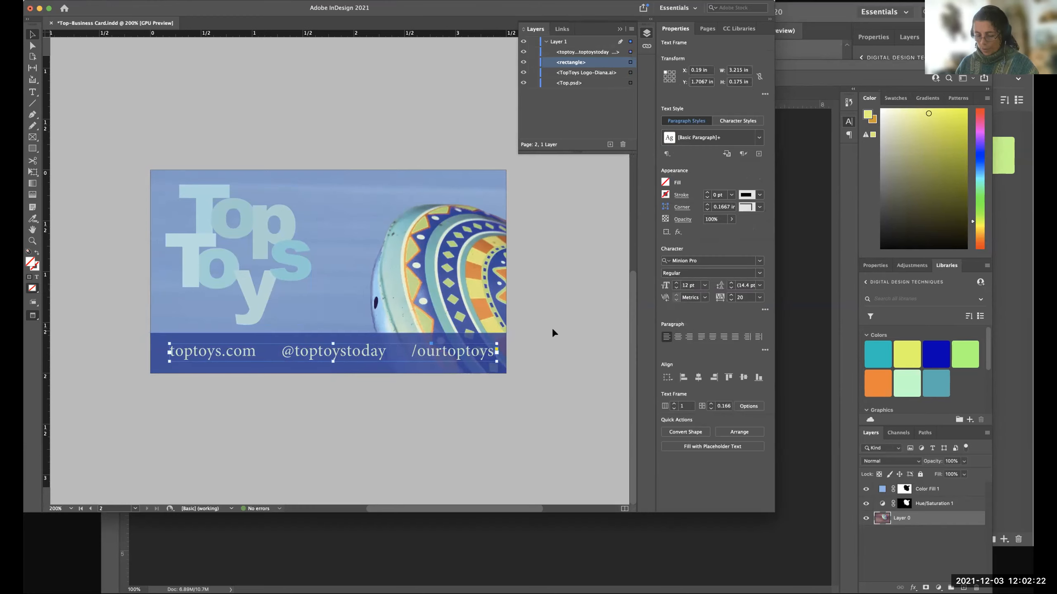
pyautogui.click(552, 327)
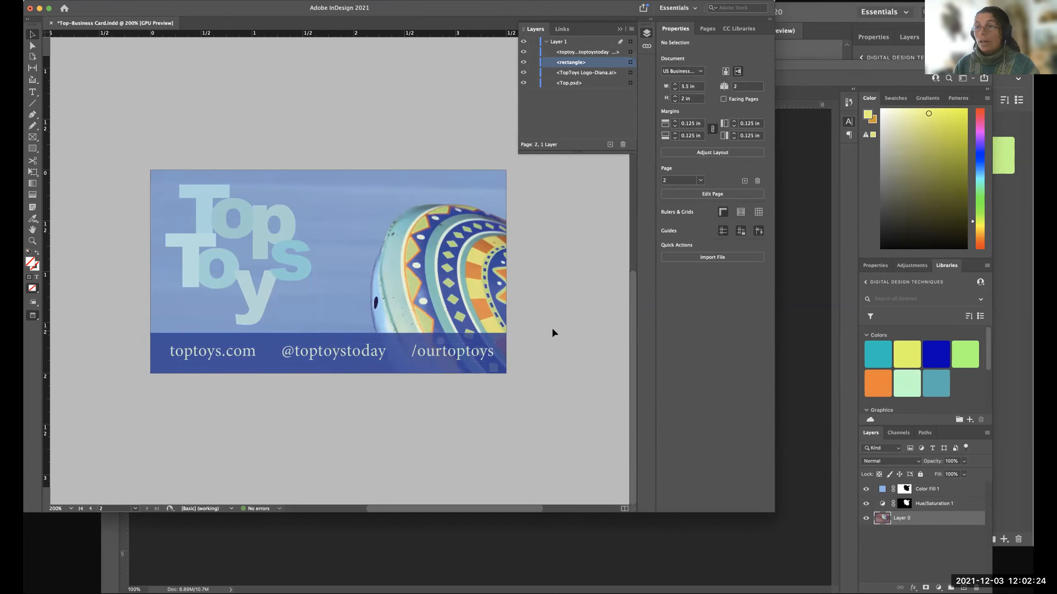
pyautogui.press('super+1')
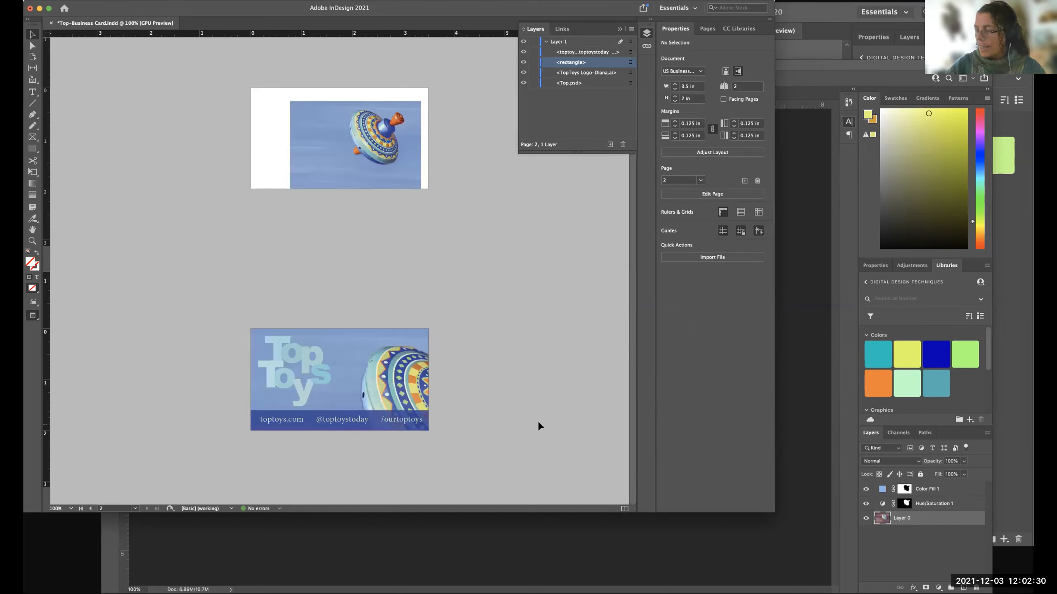
pyautogui.scroll(2, 538, 421)
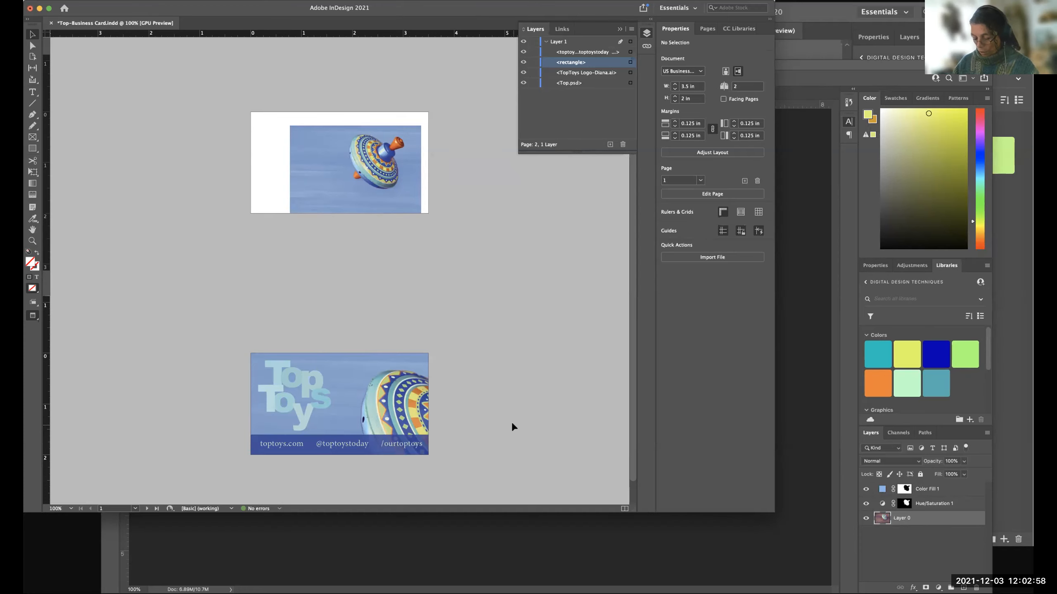
pyautogui.press('super+equal')
pyautogui.press('super+equal')
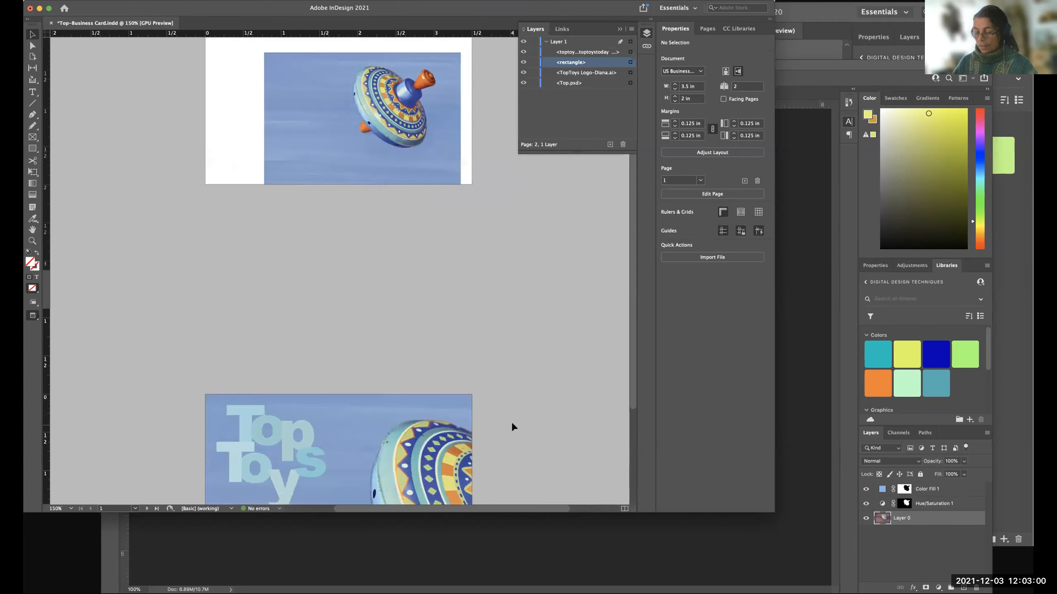
pyautogui.press('super+equal')
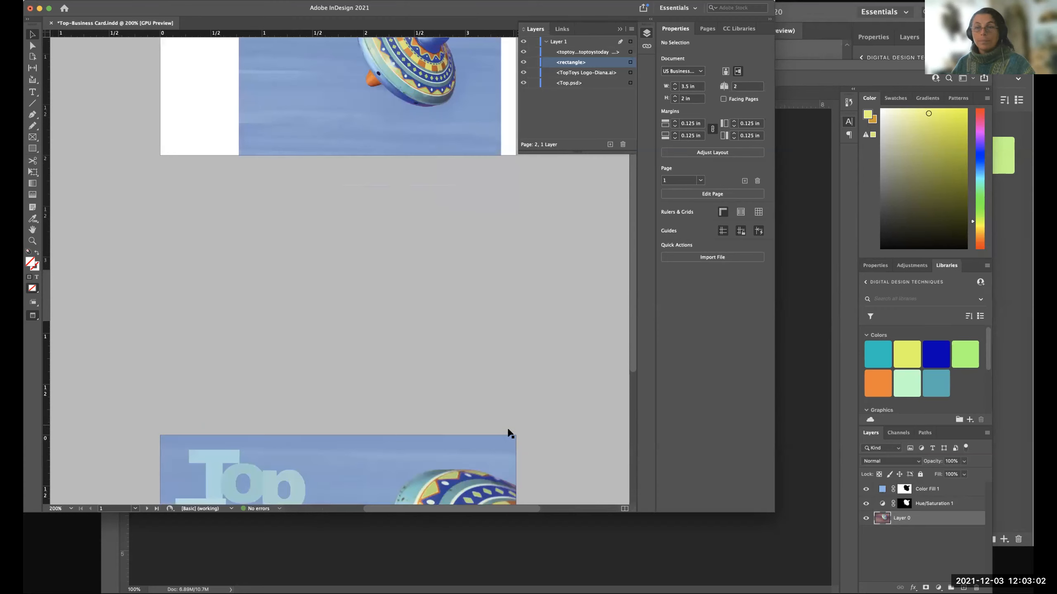
pyautogui.scroll(-5, 484, 394)
pyautogui.scroll(2, 471, 268)
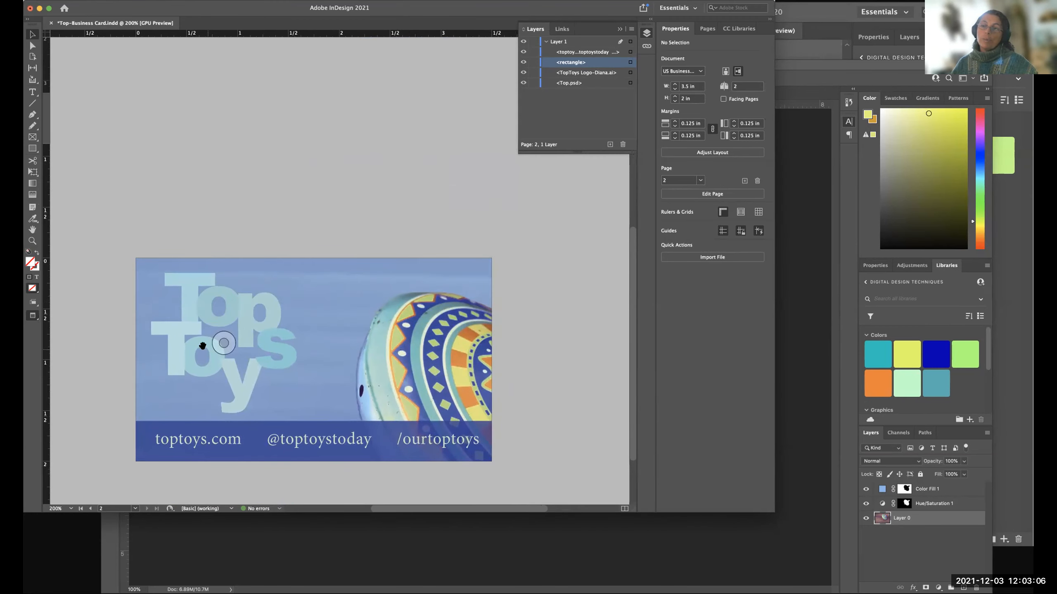
pyautogui.click(207, 368)
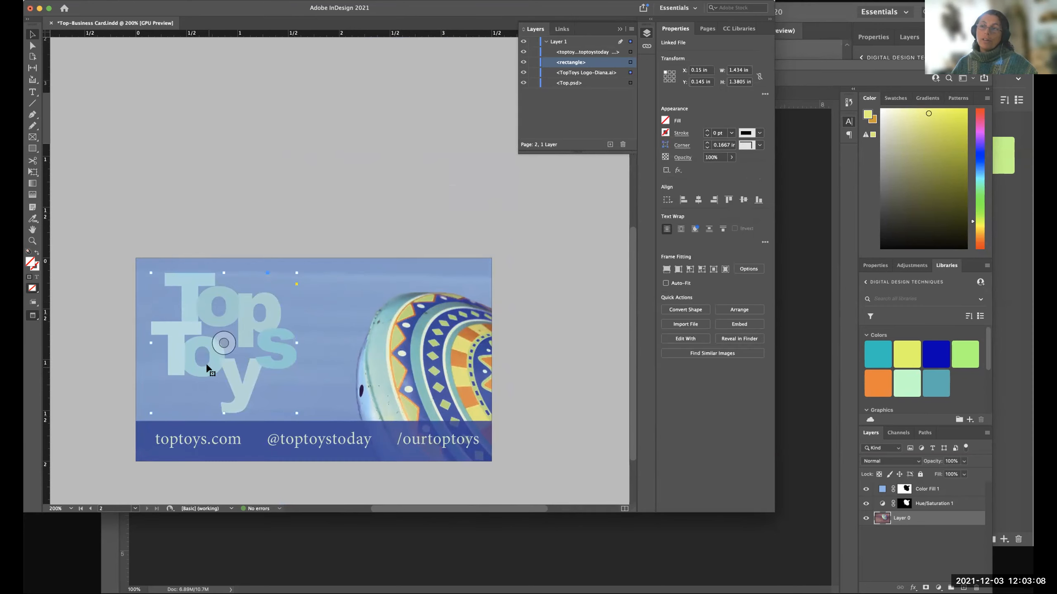
pyautogui.click(542, 331)
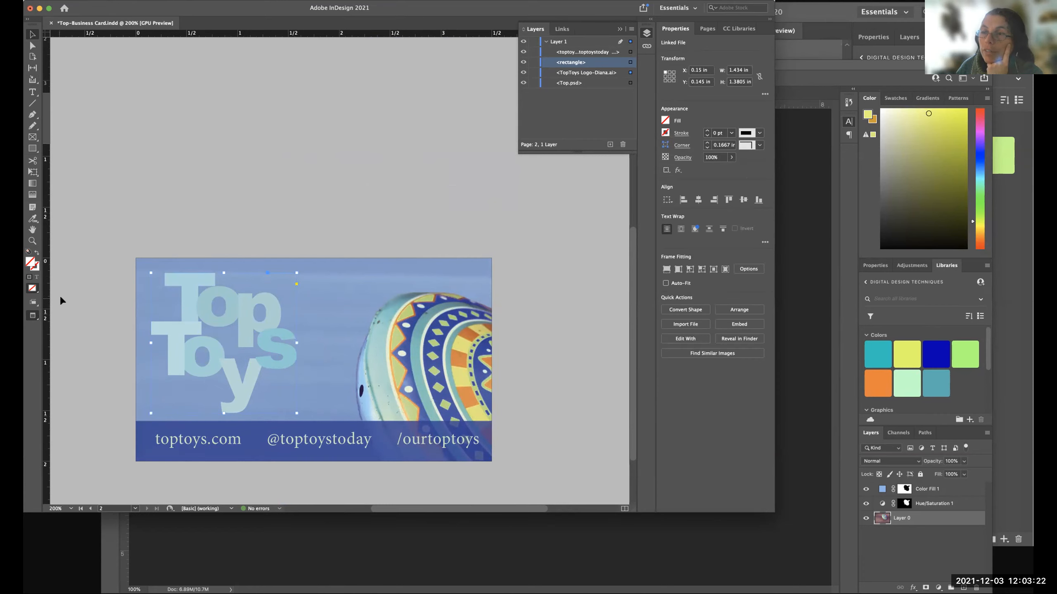
pyautogui.click(121, 298)
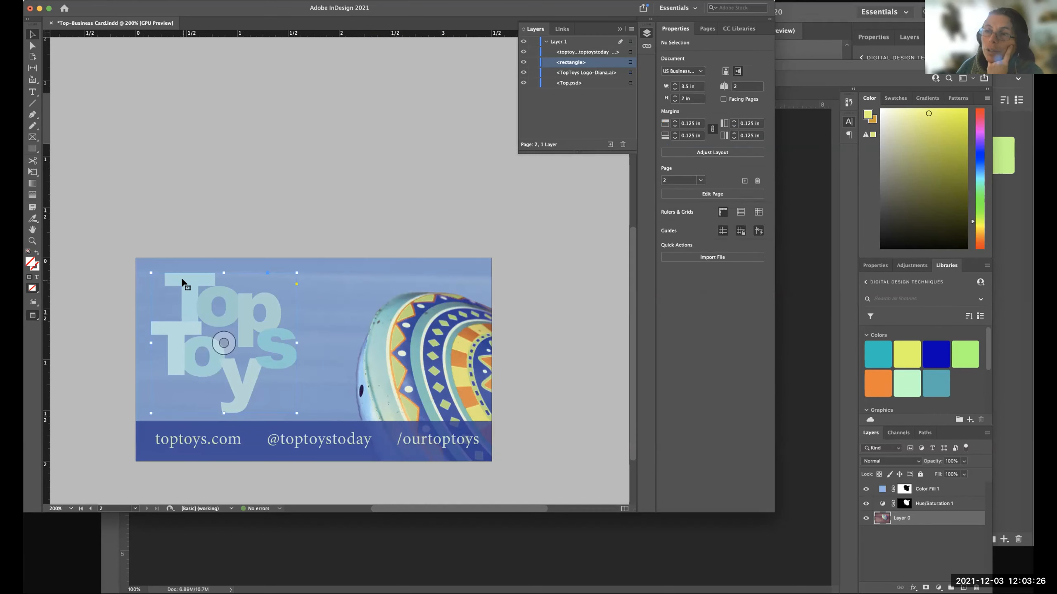
# Add a Drop Shadow effect to the Top Toys logo and move the effect settings clear of the card.
pyautogui.click(183, 284)
pyautogui.hscroll(-2, 207, 287)
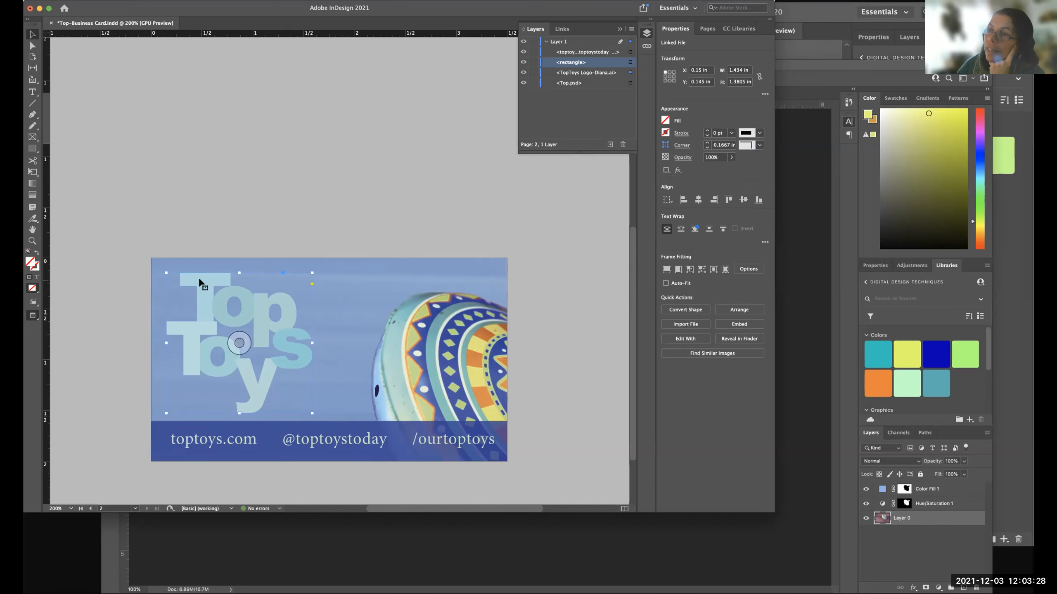
pyautogui.hscroll(-2, 204, 286)
pyautogui.hscroll(2, 201, 283)
pyautogui.hscroll(2, 204, 285)
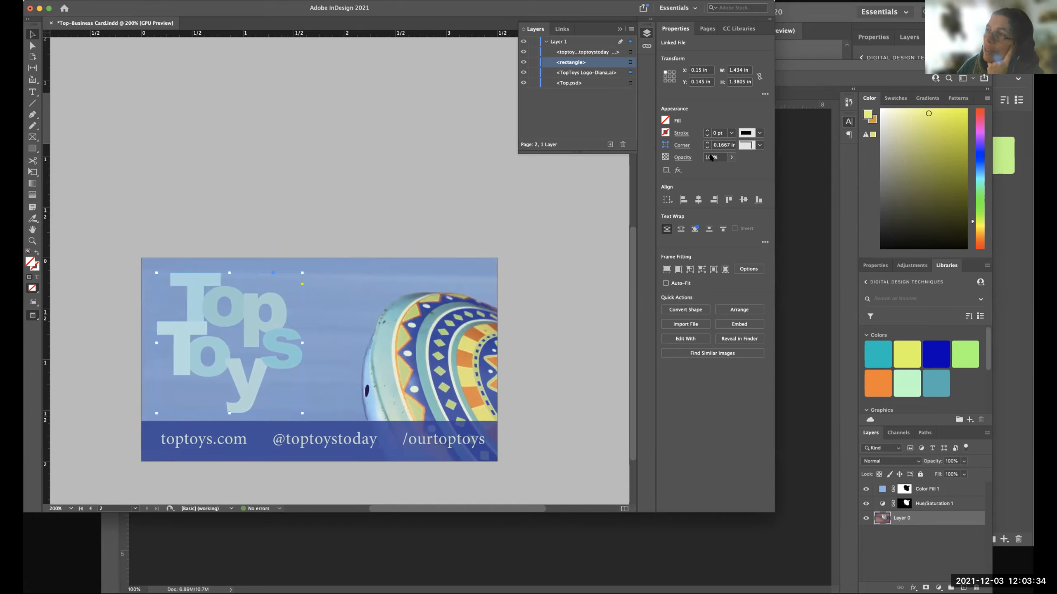
pyautogui.click(677, 171)
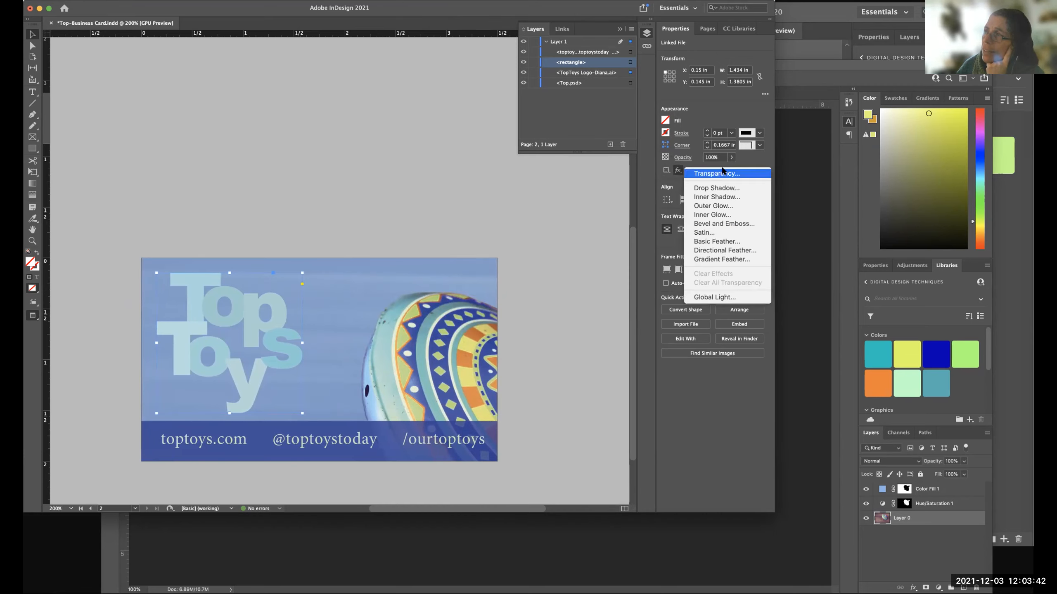
pyautogui.click(719, 189)
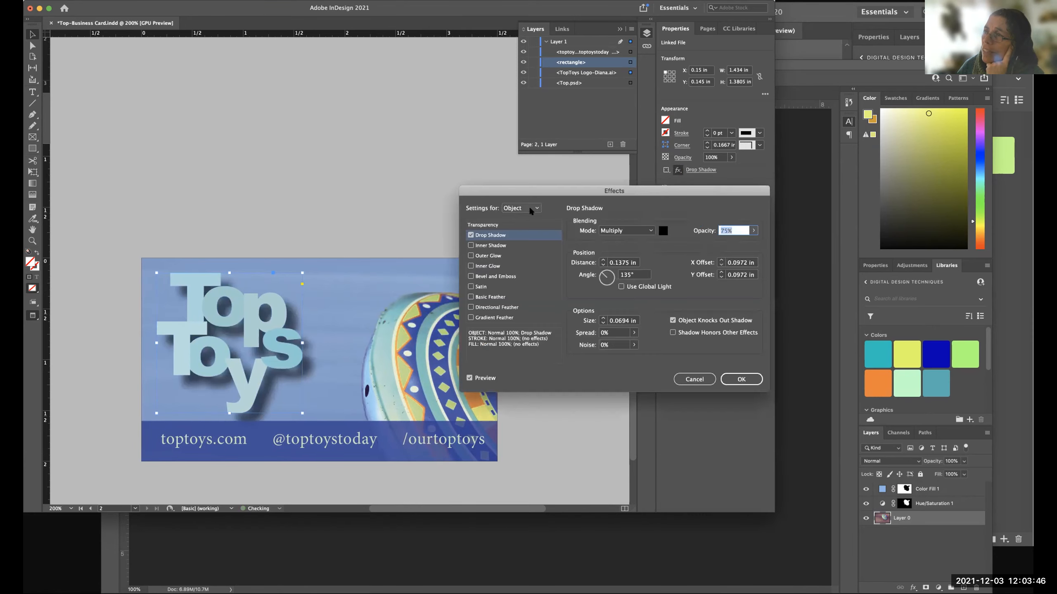
pyautogui.moveTo(559, 188); pyautogui.dragTo(288, 36)
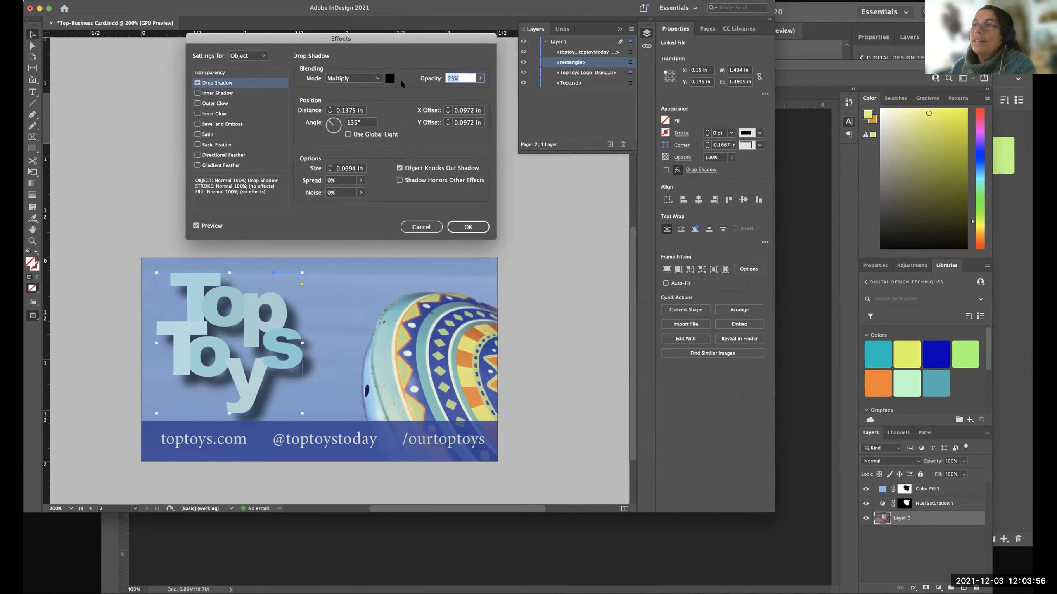
# Compare the logo with and without its drop shadow, leaving the effect preview on.
pyautogui.click(192, 226)
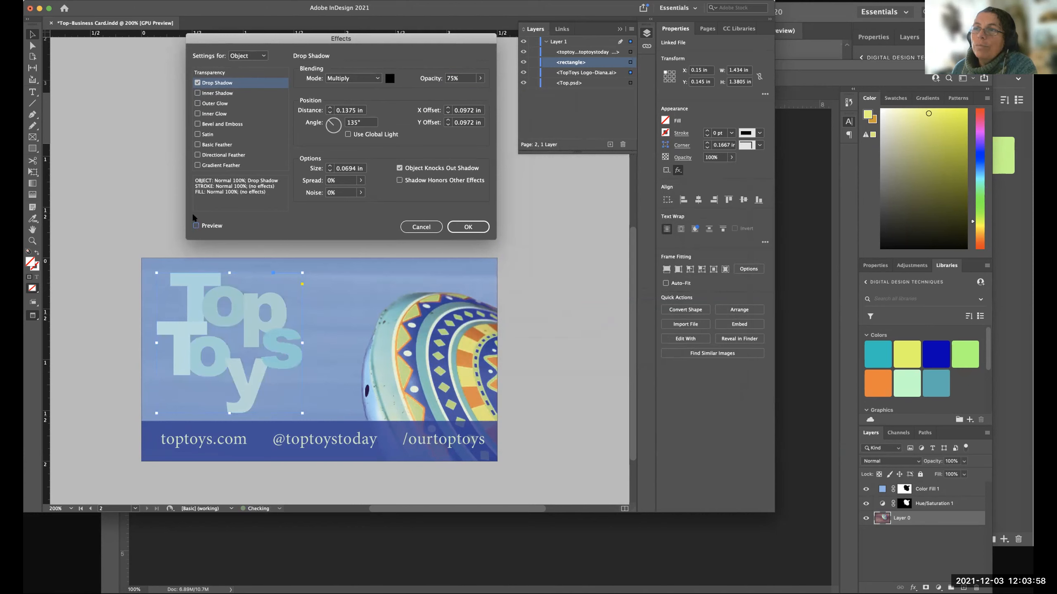
pyautogui.click(194, 224)
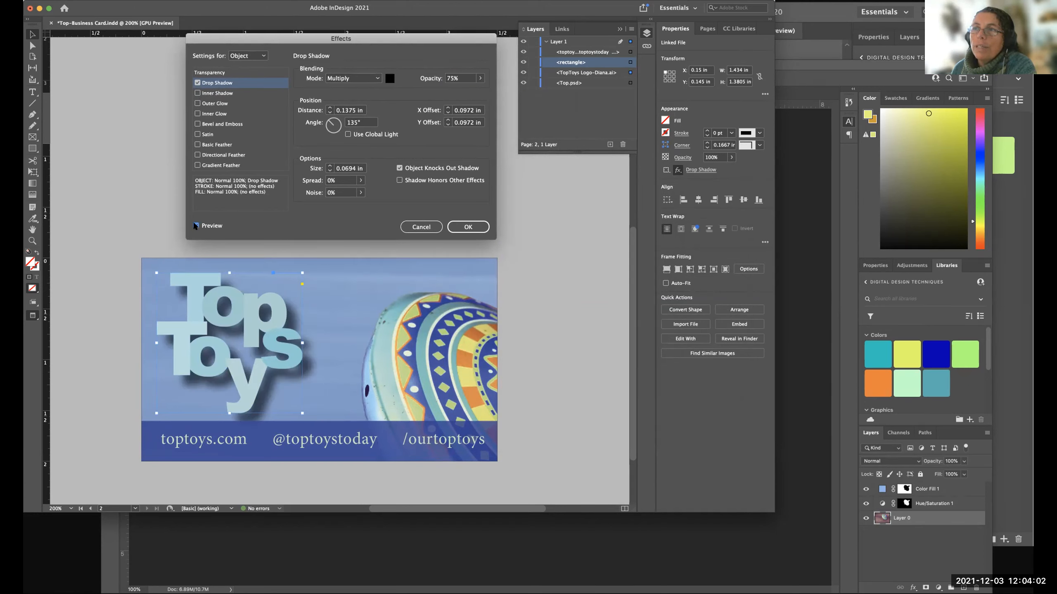
pyautogui.click(194, 226)
pyautogui.click(194, 225)
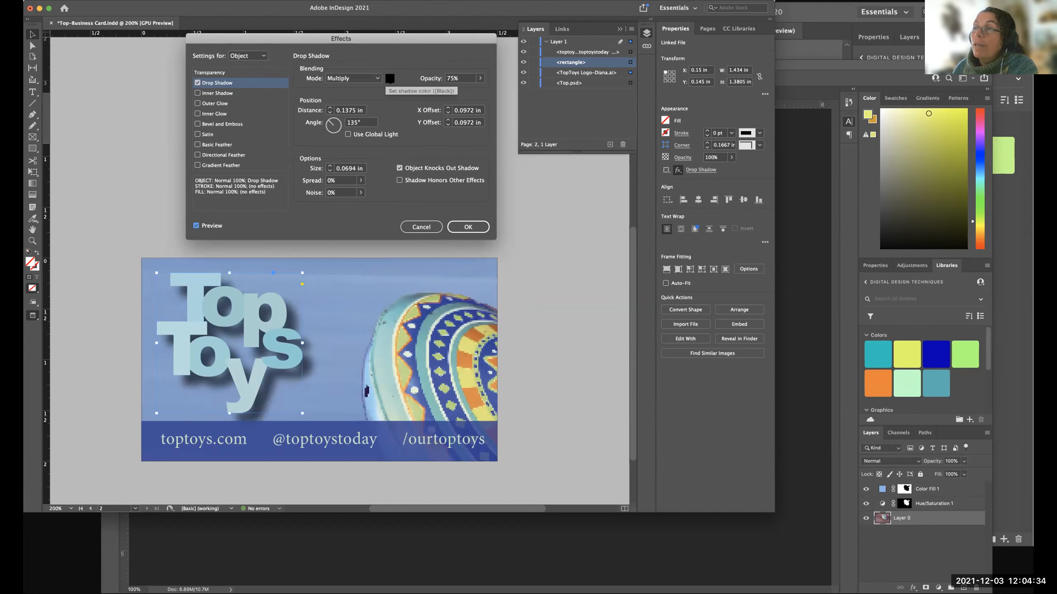
# Set the logo's shadow color to the C=100 M=90 Y=10 K=0 swatch after trying Top Dark Blue, and raise the shadow's opacity to 100%.
pyautogui.click(390, 79)
pyautogui.moveTo(547, 230); pyautogui.dragTo(368, 128)
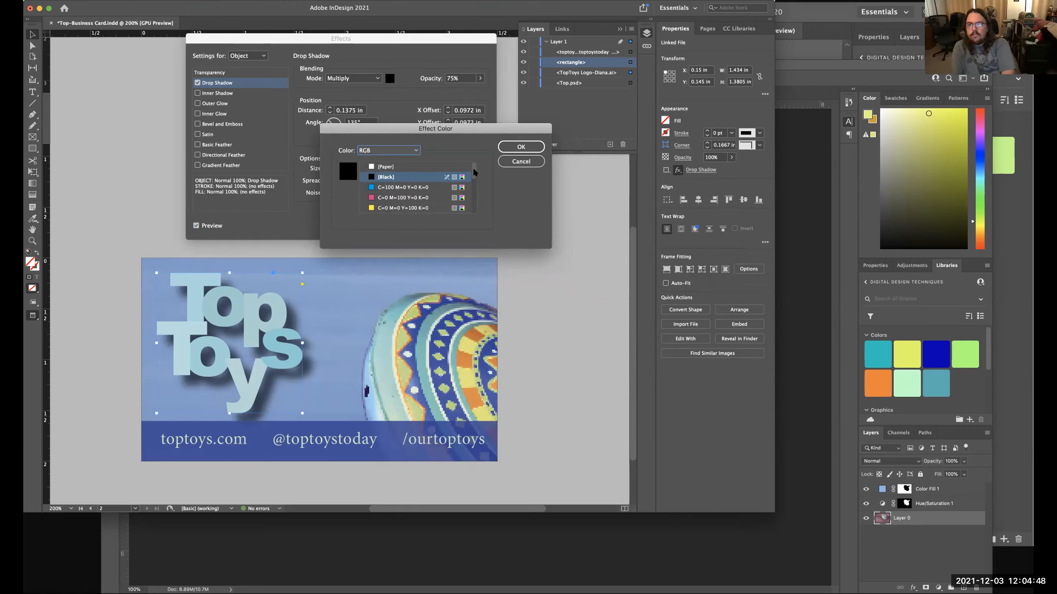
pyautogui.scroll(-5, 474, 189)
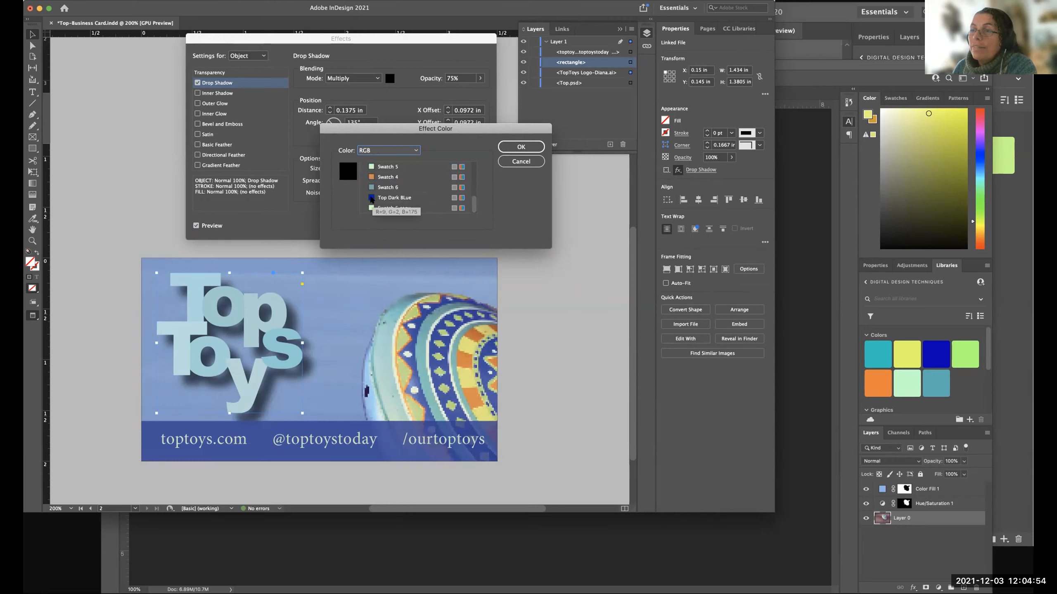
pyautogui.click(372, 199)
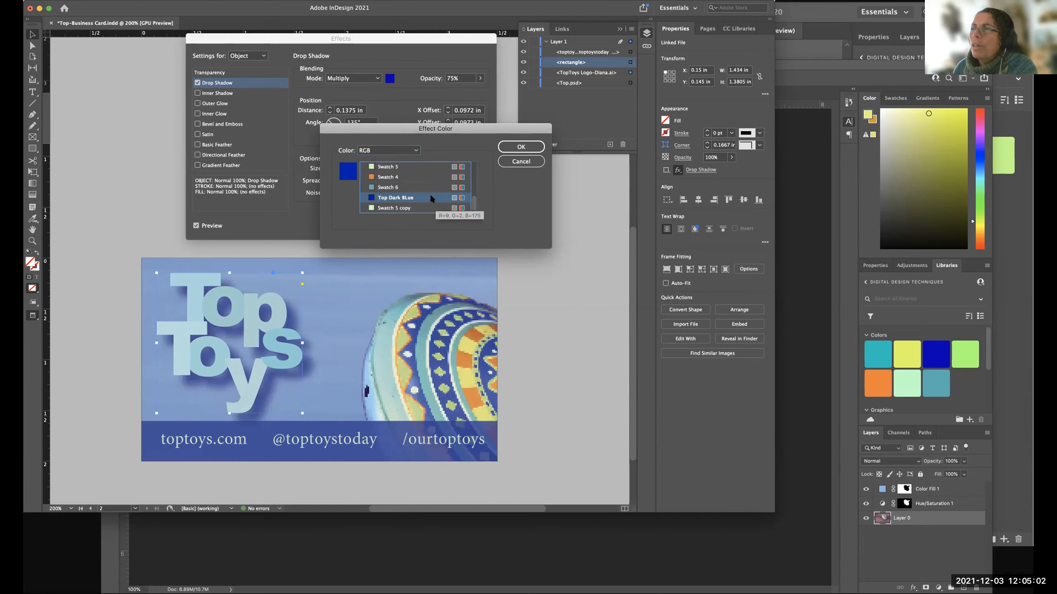
pyautogui.scroll(2, 436, 193)
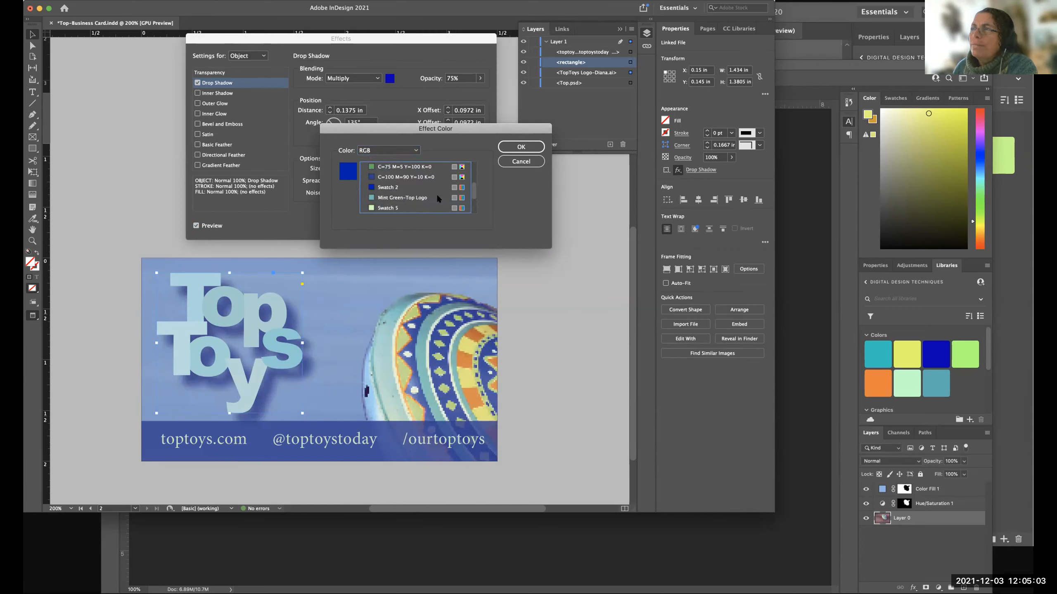
pyautogui.click(371, 175)
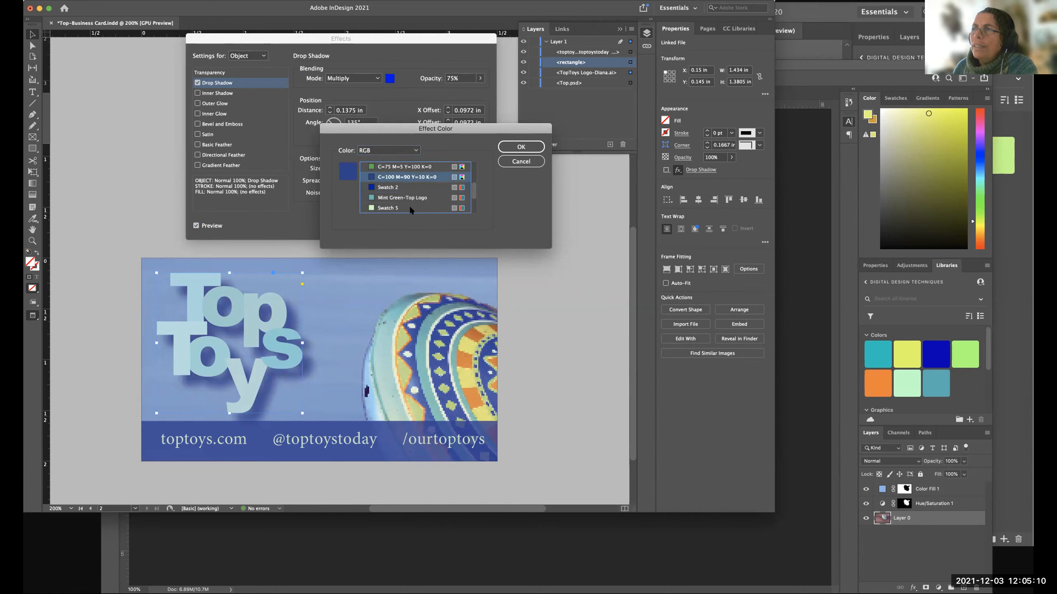
pyautogui.click(516, 147)
pyautogui.click(520, 147)
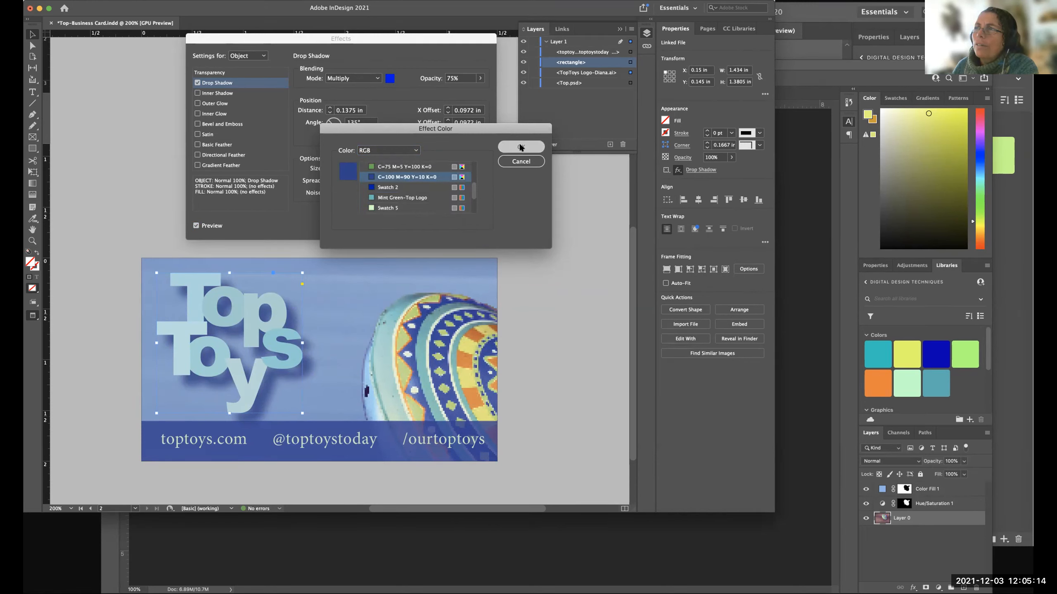
pyautogui.click(479, 77)
pyautogui.moveTo(467, 90)
pyautogui.mouseDown()
pyautogui.moveTo(437, 91)
pyautogui.moveTo(487, 93)
pyautogui.mouseUp()
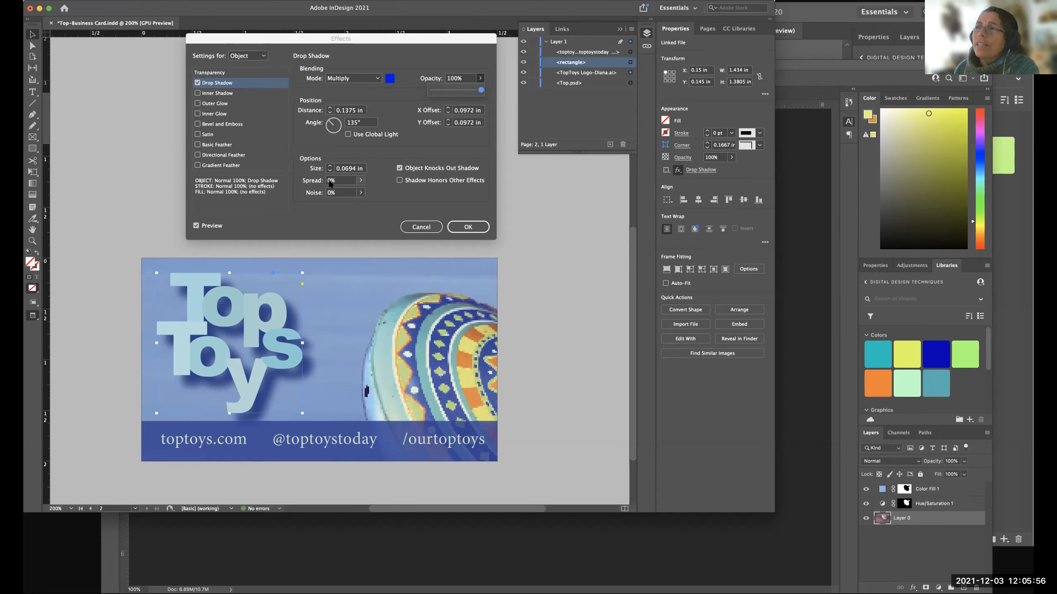
# Compare softer and harder shadow edges on the logo, including sizes of 0.25 in and 0 in, and set the size to 0.125 in.
pyautogui.click(329, 166)
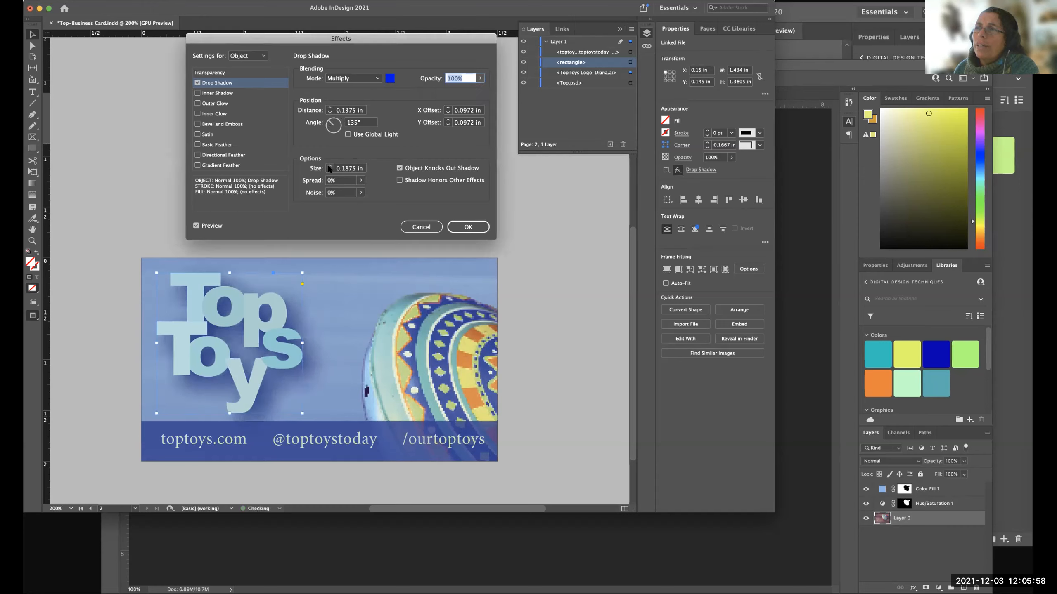
pyautogui.click(329, 170)
pyautogui.click(329, 171)
pyautogui.click(329, 166)
pyautogui.click(329, 166)
pyautogui.click(329, 165)
pyautogui.click(329, 166)
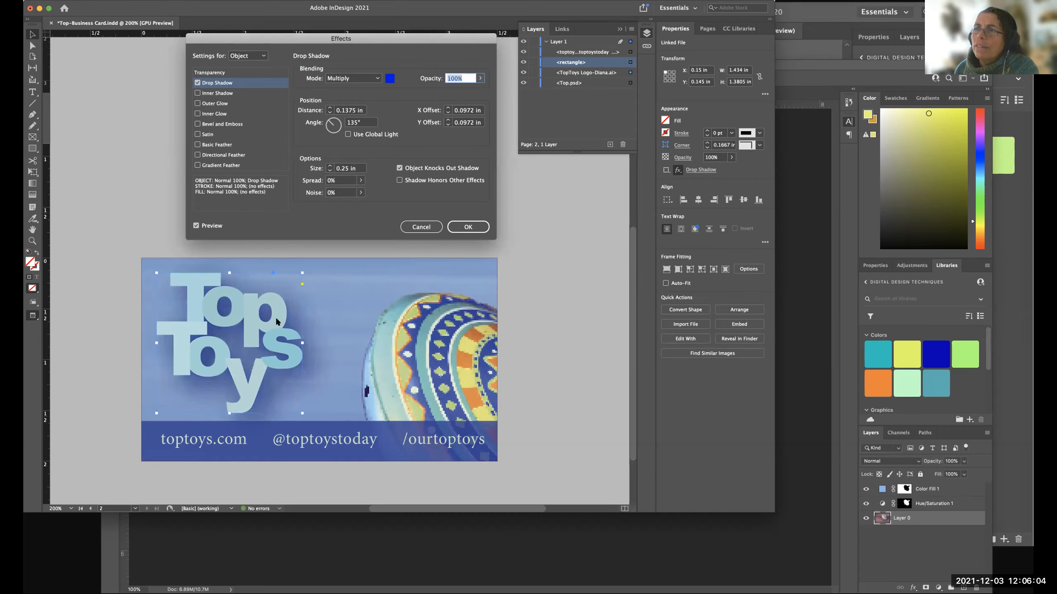
pyautogui.click(329, 171)
pyautogui.click(329, 171)
pyautogui.click(329, 171)
pyautogui.click(329, 171)
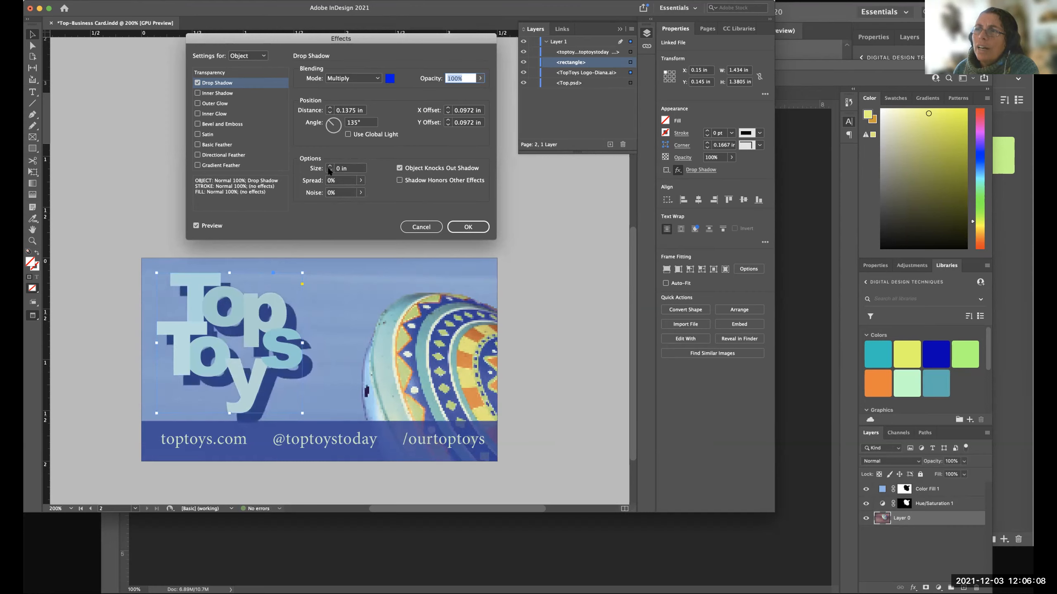
pyautogui.click(329, 166)
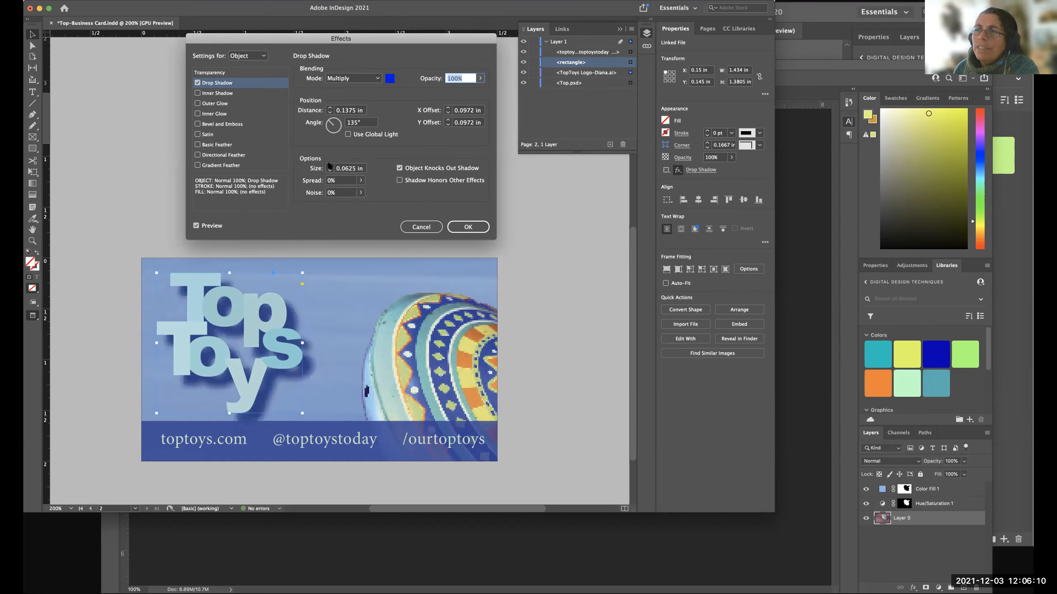
pyautogui.click(329, 166)
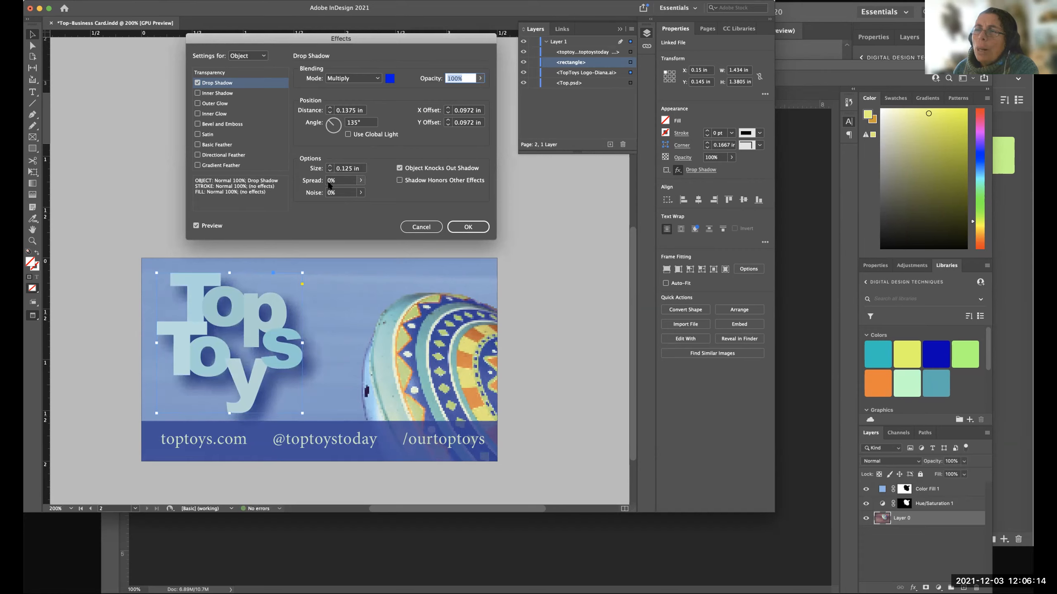
# Increase the logo shadow's spread slightly, try a distance of 0.3125 in, and set the distance to 0.0625 in.
pyautogui.click(361, 180)
pyautogui.moveTo(312, 193)
pyautogui.mouseDown()
pyautogui.moveTo(341, 193)
pyautogui.moveTo(303, 194)
pyautogui.moveTo(322, 190)
pyautogui.moveTo(312, 192)
pyautogui.mouseUp()
pyautogui.click(374, 188)
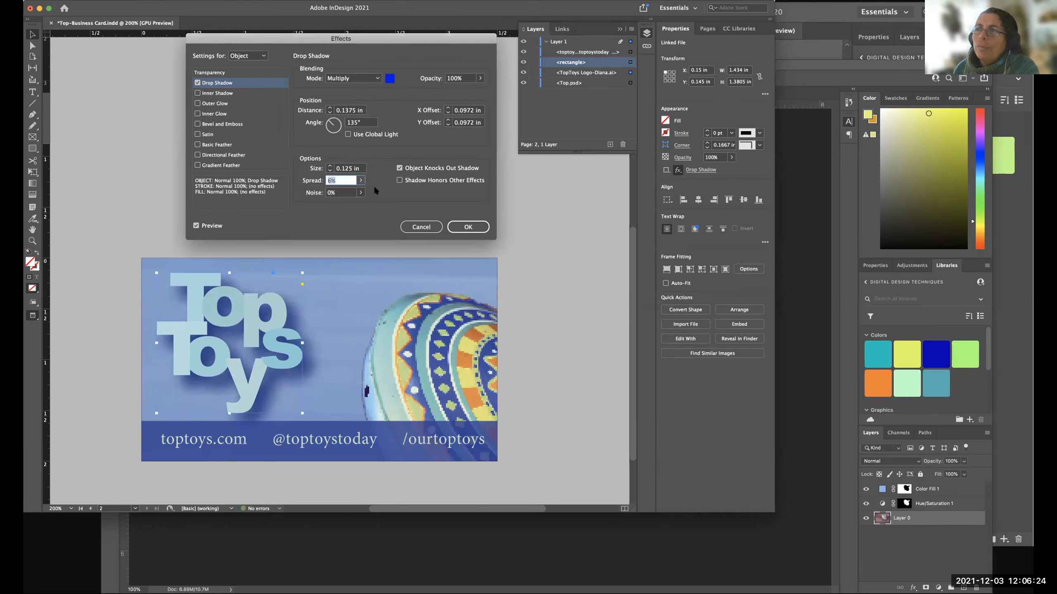
pyautogui.click(329, 112)
pyautogui.click(329, 108)
pyautogui.click(329, 108)
pyautogui.click(329, 108)
pyautogui.click(329, 108)
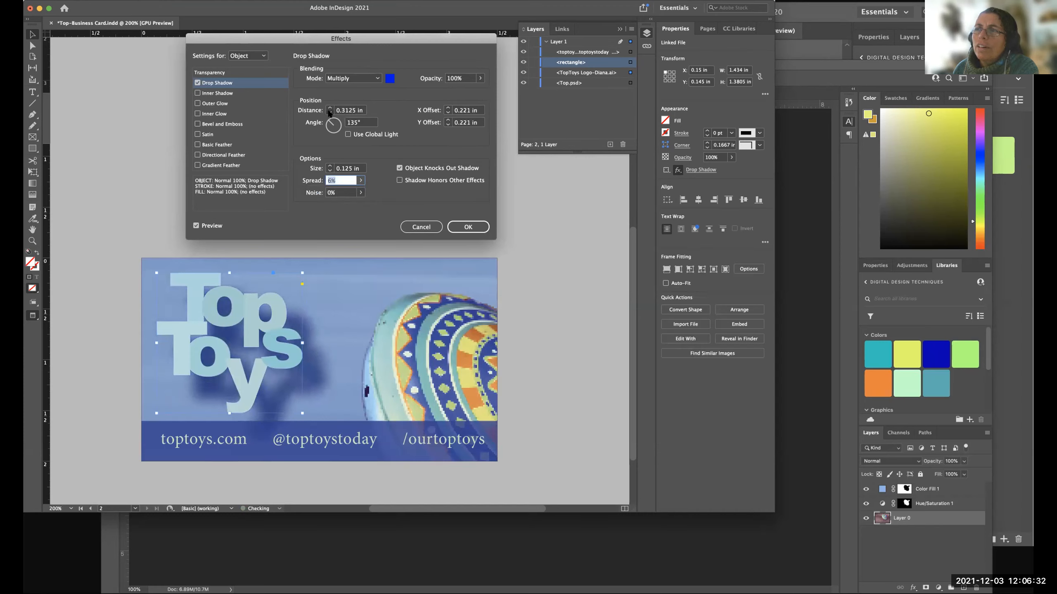
pyautogui.click(330, 112)
pyautogui.click(330, 112)
pyautogui.click(329, 112)
pyautogui.click(329, 113)
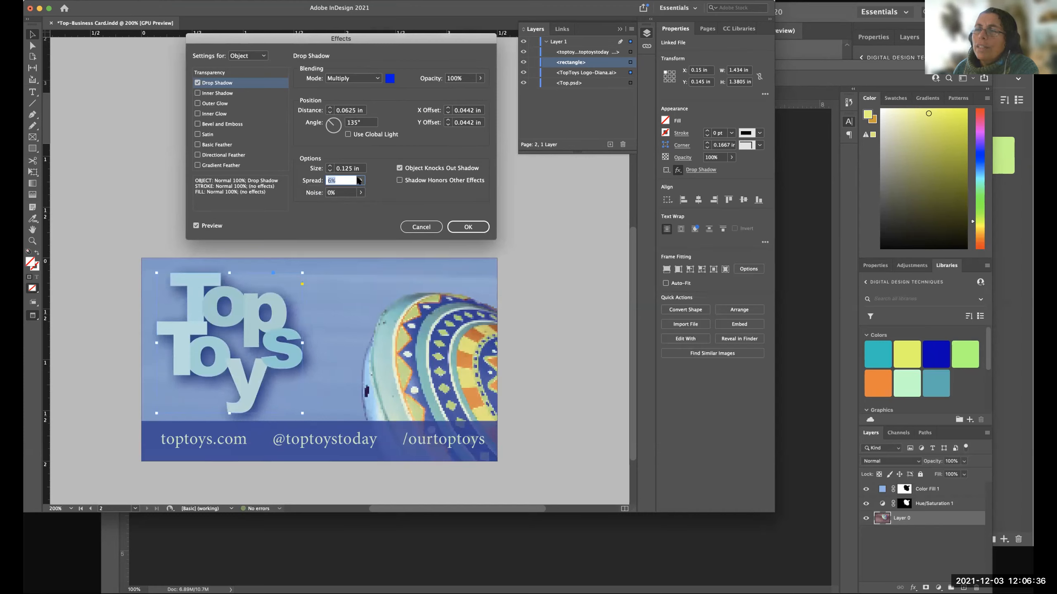
# Set the logo shadow's spread to 0% and its size to 0.0625 in.
pyautogui.click(360, 180)
pyautogui.moveTo(312, 192); pyautogui.dragTo(308, 191)
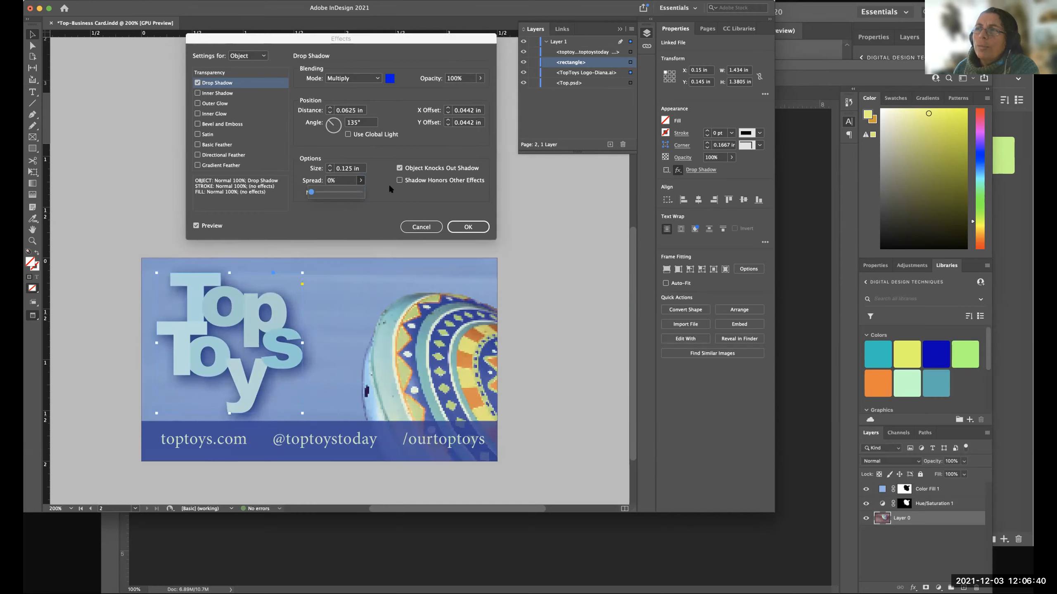
pyautogui.click(387, 184)
pyautogui.click(329, 171)
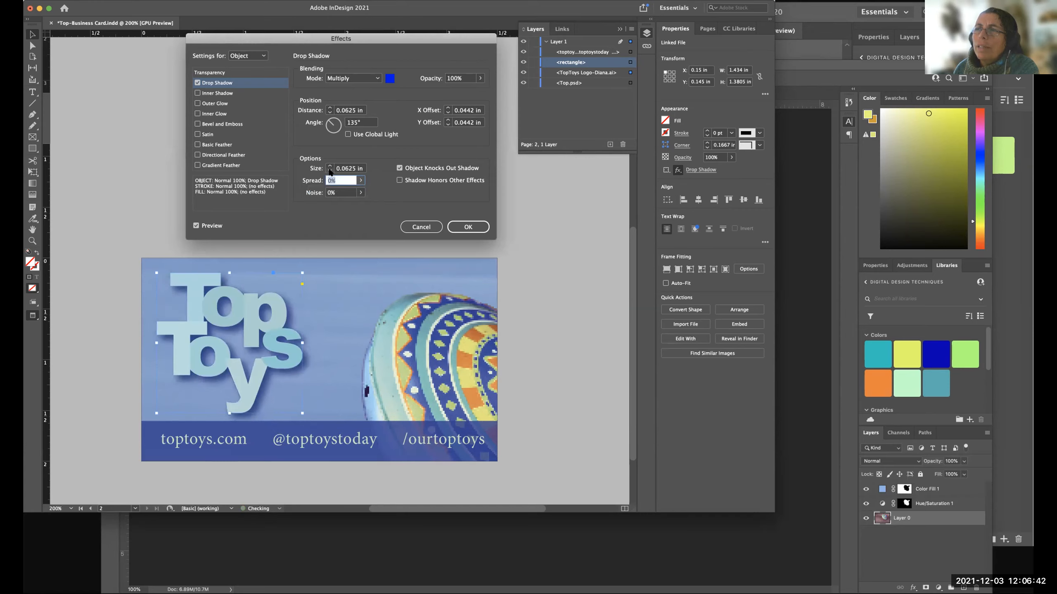
# Reduce the logo shadow's opacity to 19%, compare the logo with and without the effect, apply it and deselect the logo.
pyautogui.click(478, 79)
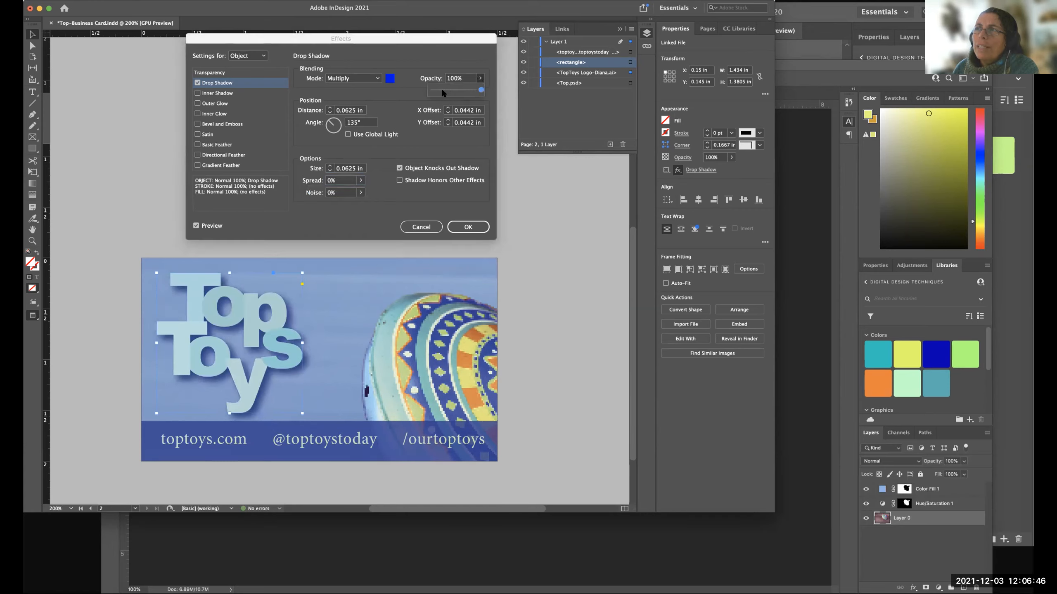
pyautogui.moveTo(462, 90); pyautogui.dragTo(435, 91)
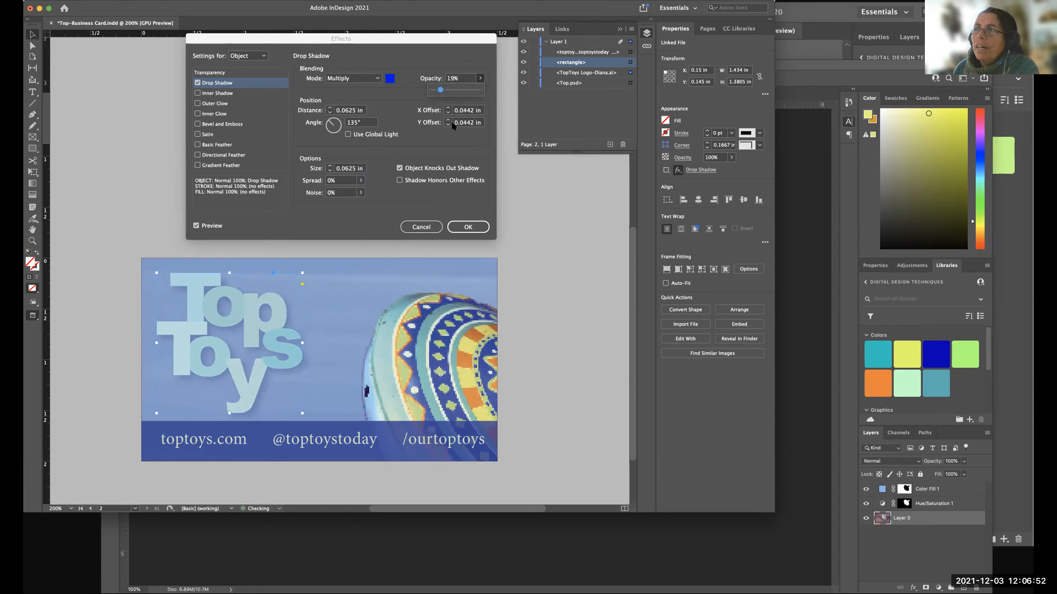
pyautogui.click(441, 203)
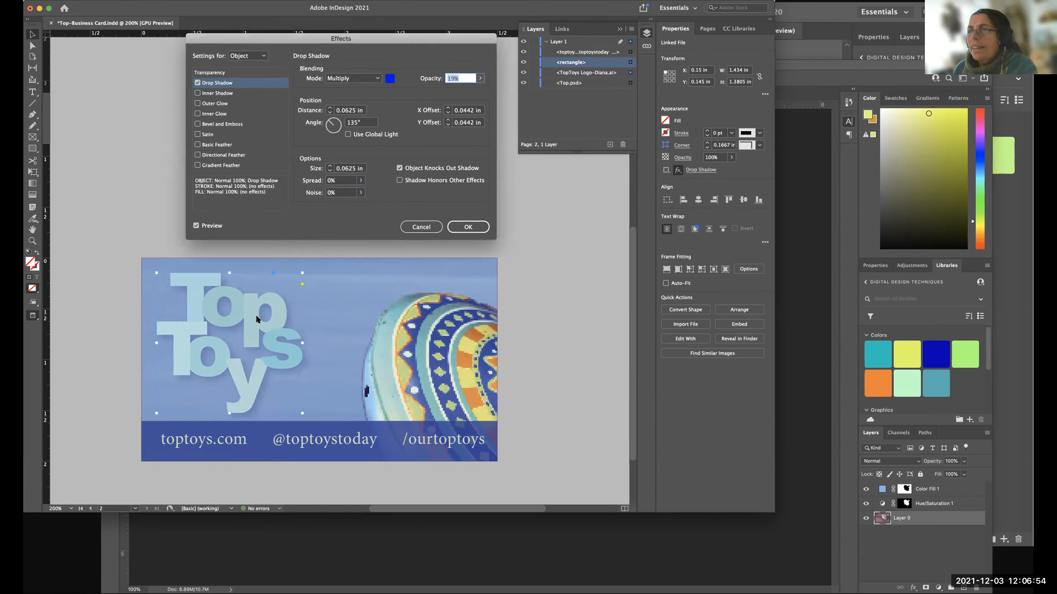
pyautogui.click(195, 224)
pyautogui.click(195, 224)
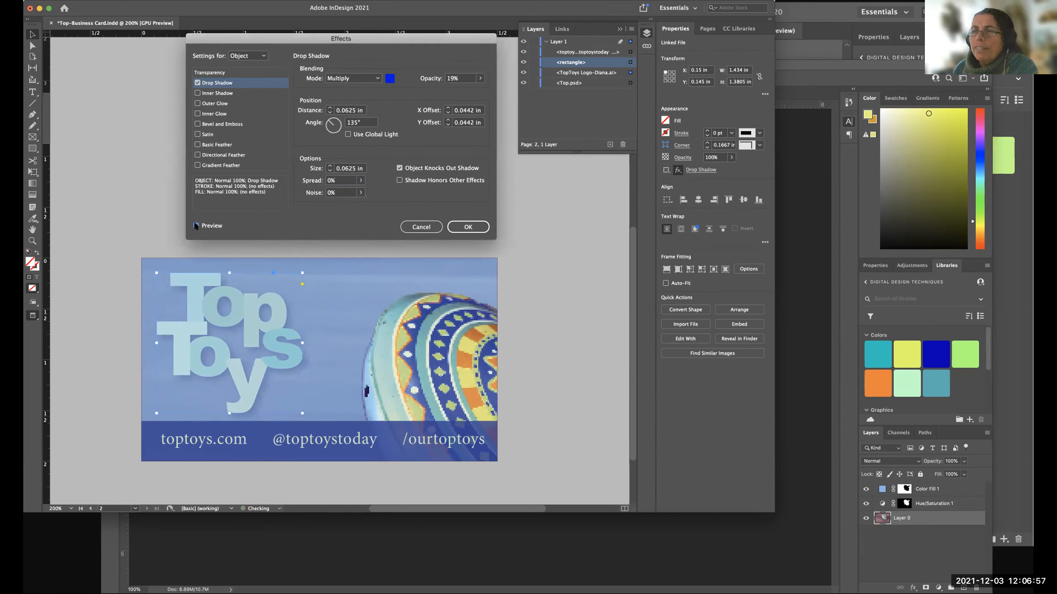
pyautogui.click(467, 222)
pyautogui.click(553, 310)
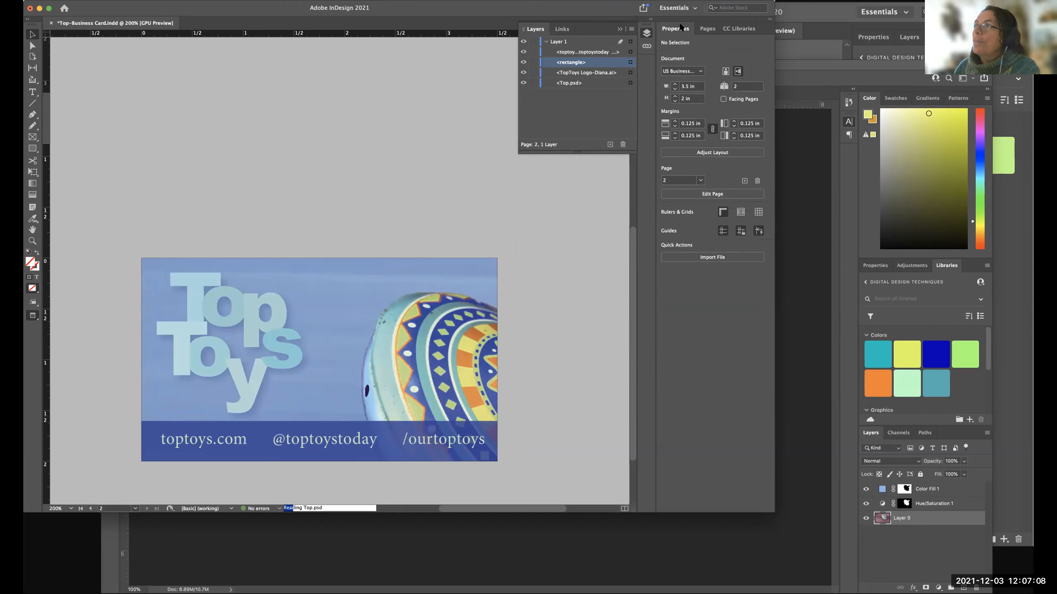
# Reopen the Top Toys logo's Drop Shadow settings and set the opacity to 100% and the angle to 130°.
pyautogui.click(274, 312)
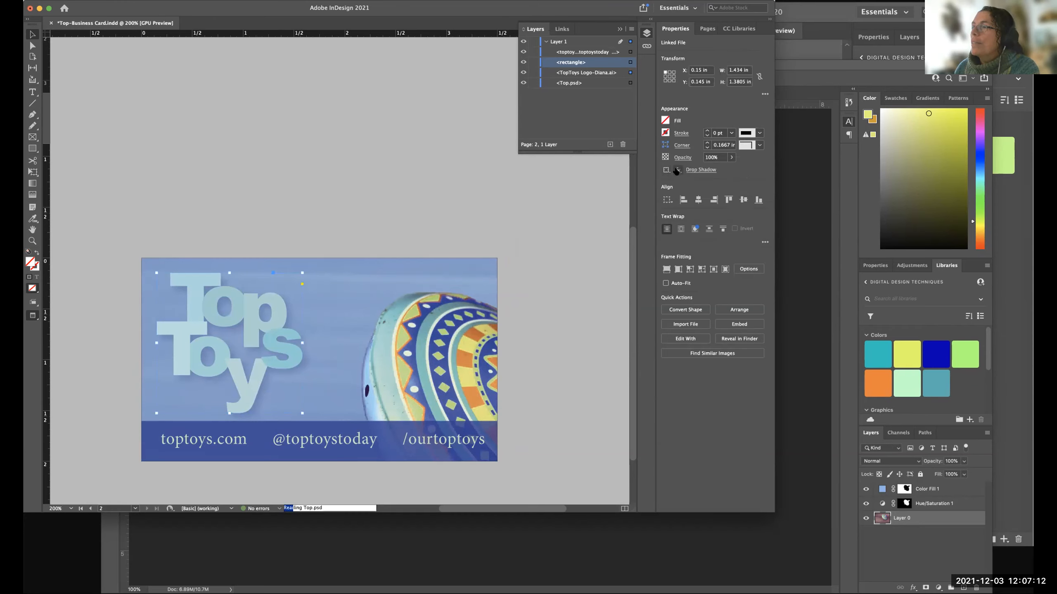
pyautogui.click(676, 171)
pyautogui.click(709, 187)
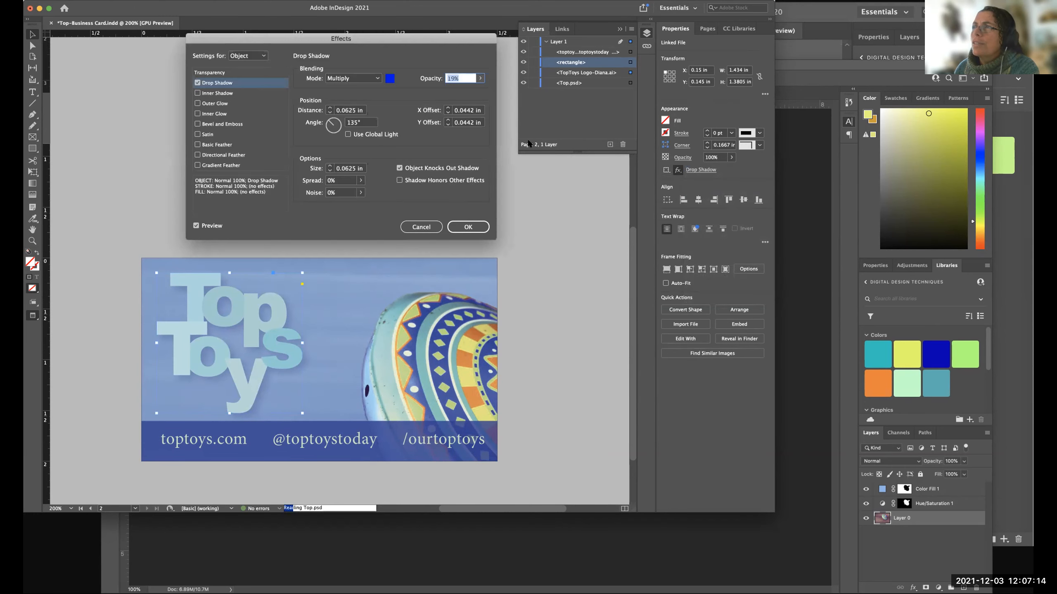
pyautogui.moveTo(406, 39); pyautogui.dragTo(384, 49)
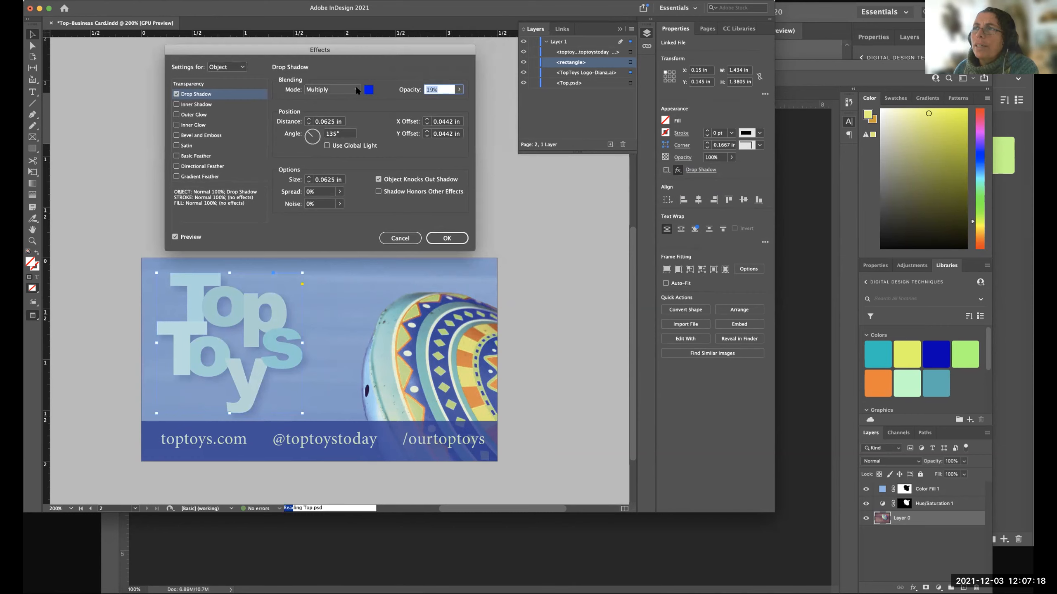
pyautogui.click(459, 89)
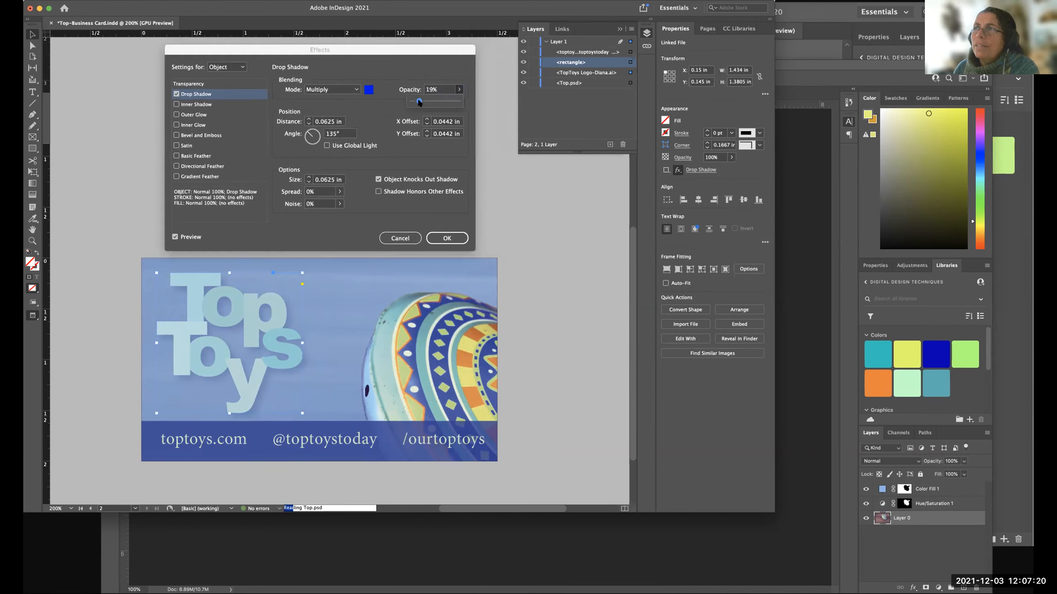
pyautogui.moveTo(462, 106); pyautogui.dragTo(498, 105)
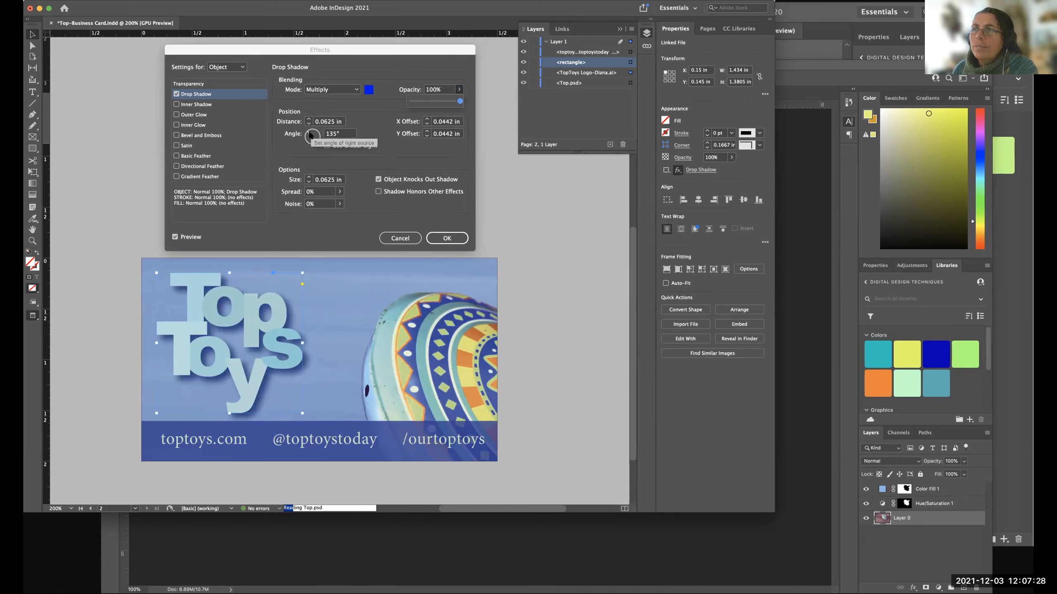
pyautogui.moveTo(310, 134)
pyautogui.mouseDown()
pyautogui.moveTo(320, 135)
pyautogui.moveTo(308, 132)
pyautogui.mouseUp()
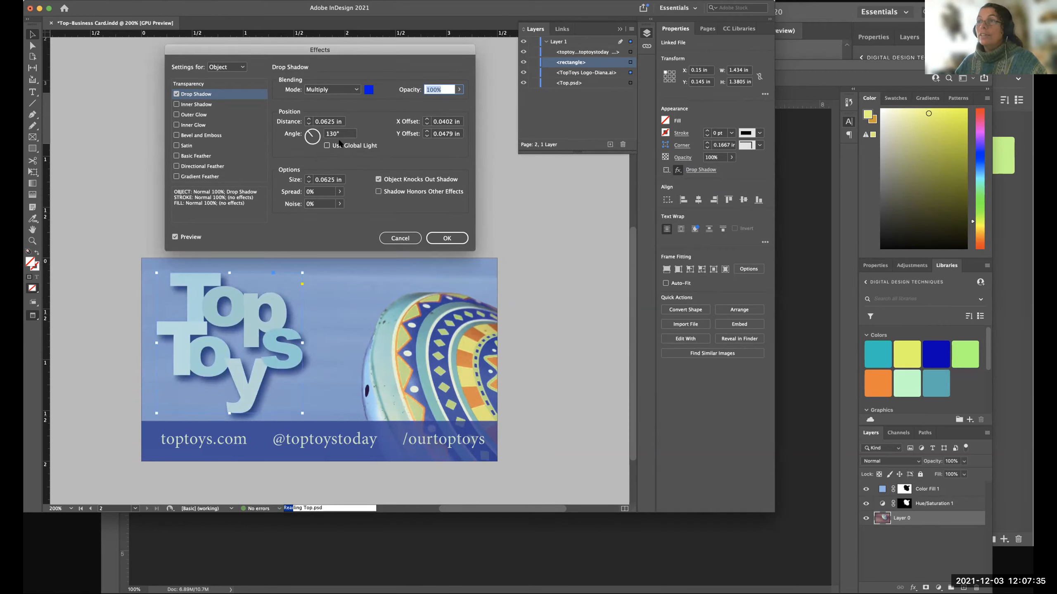
# Try logo shadow distances of 0.4375 in and 0 in, ending back at 0.0625 in.
pyautogui.click(308, 124)
pyautogui.click(308, 119)
pyautogui.click(308, 119)
pyautogui.click(308, 119)
pyautogui.click(308, 120)
pyautogui.click(309, 119)
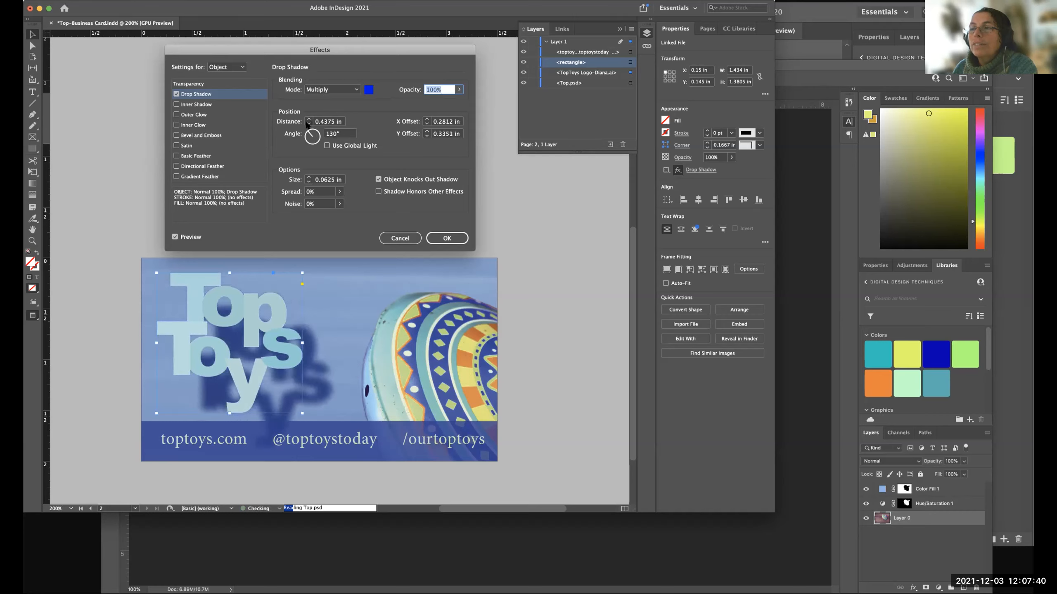
pyautogui.click(308, 123)
pyautogui.click(307, 124)
pyautogui.click(308, 124)
pyautogui.click(307, 123)
pyautogui.click(308, 123)
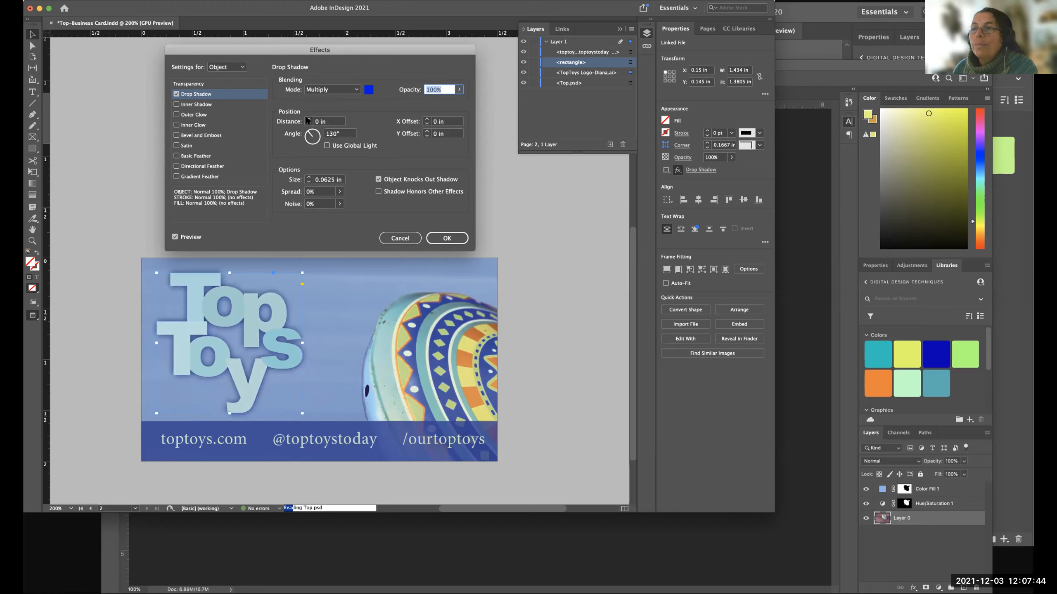
pyautogui.click(308, 119)
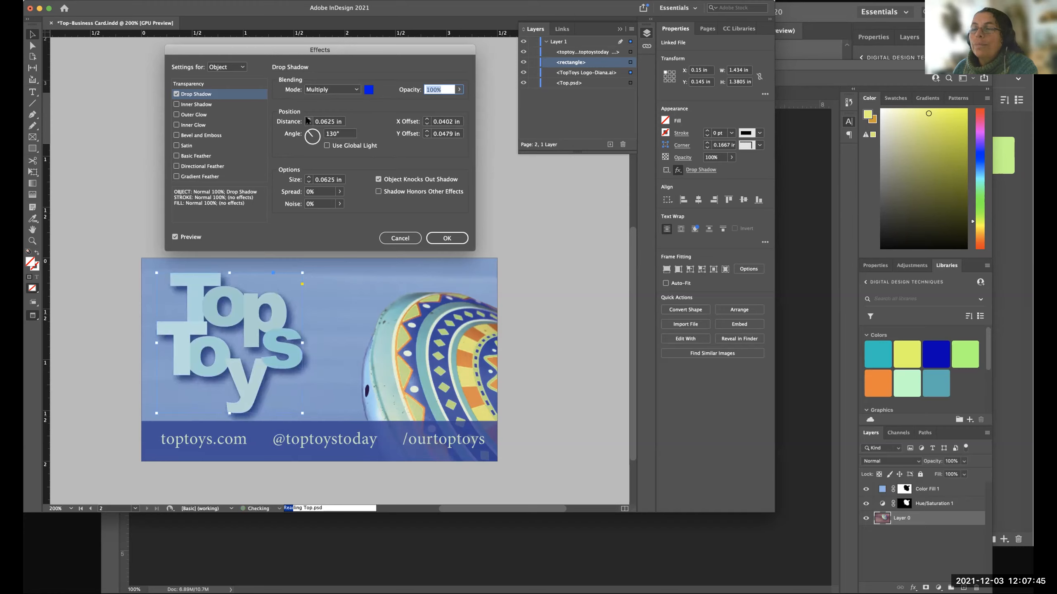
# Try logo shadow sizes of 0.25 in and 0 in while testing the spread, ending at a 0.0625 in size and 0% spread.
pyautogui.click(308, 177)
pyautogui.click(309, 177)
pyautogui.click(308, 177)
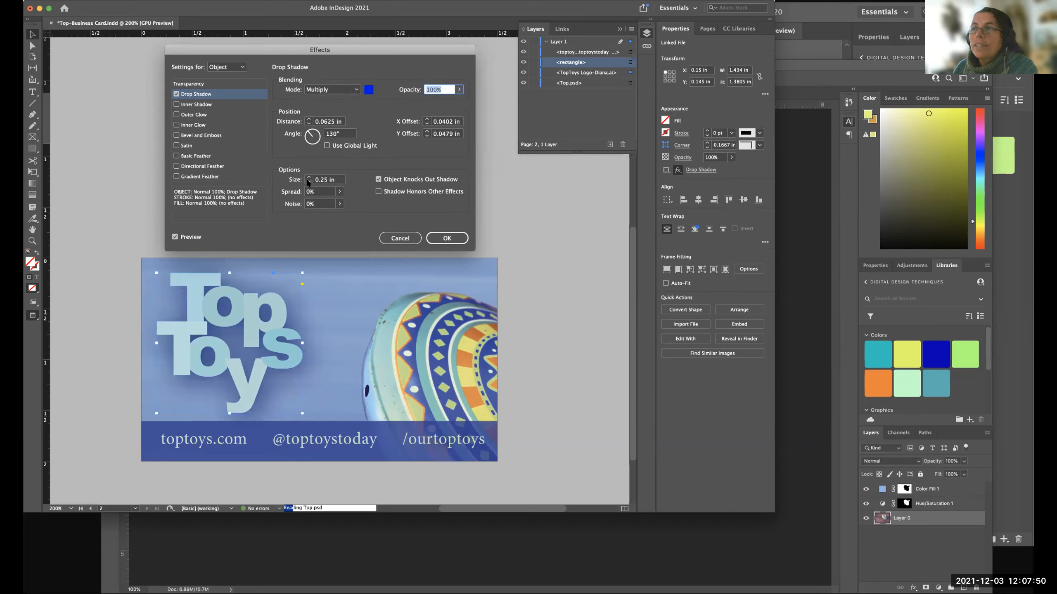
pyautogui.click(340, 192)
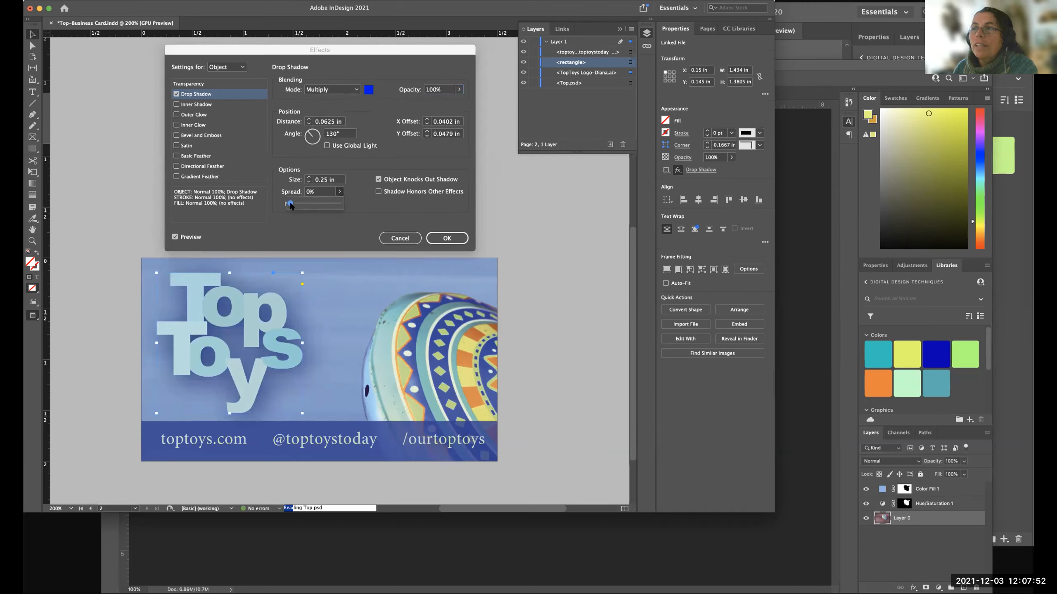
pyautogui.moveTo(290, 203)
pyautogui.mouseDown()
pyautogui.moveTo(316, 202)
pyautogui.moveTo(283, 203)
pyautogui.mouseUp()
pyautogui.click(326, 194)
pyautogui.click(308, 182)
pyautogui.click(308, 182)
pyautogui.click(308, 182)
pyautogui.click(308, 182)
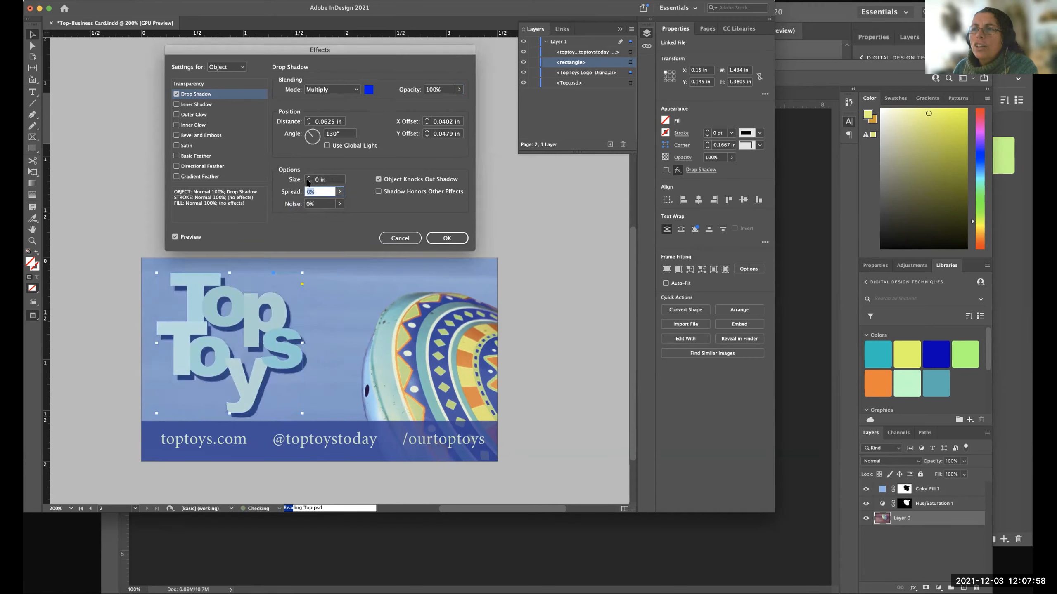
pyautogui.click(308, 178)
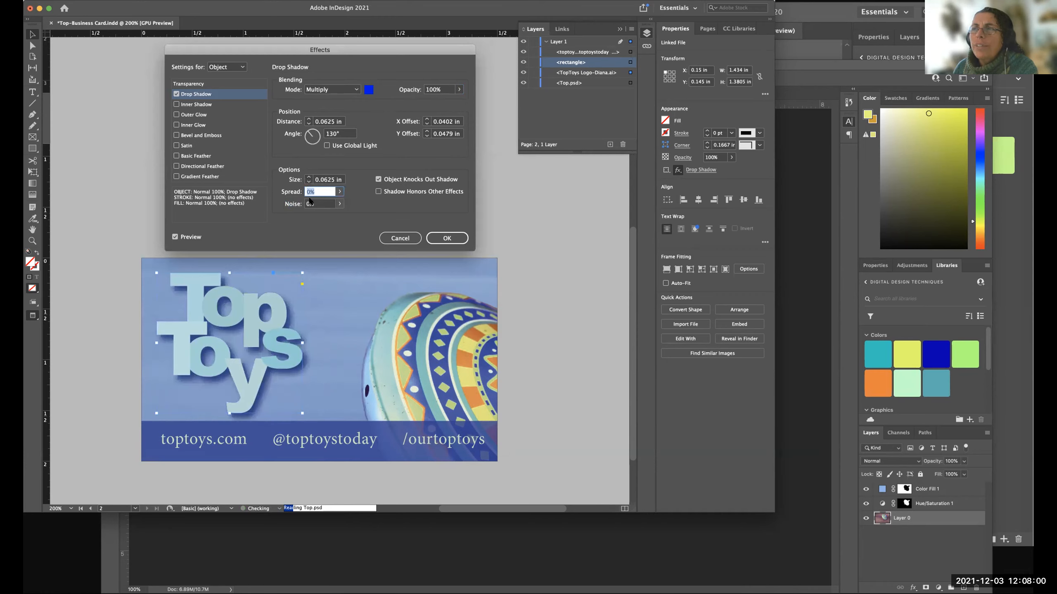
# Try the noise adjustment on the Top Toys logo's drop shadow, leaving it at 0%.
pyautogui.click(337, 204)
pyautogui.moveTo(311, 215); pyautogui.dragTo(266, 213)
pyautogui.click(356, 201)
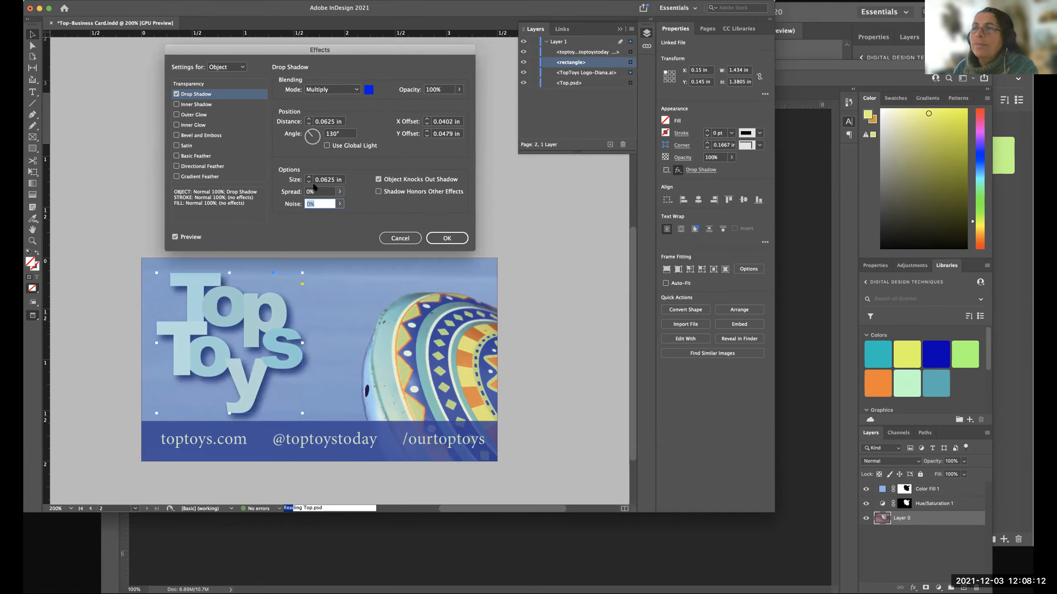
# Reduce the logo shadow's opacity to 16%, apply the effect and deselect the logo.
pyautogui.click(459, 90)
pyautogui.moveTo(425, 104); pyautogui.dragTo(417, 104)
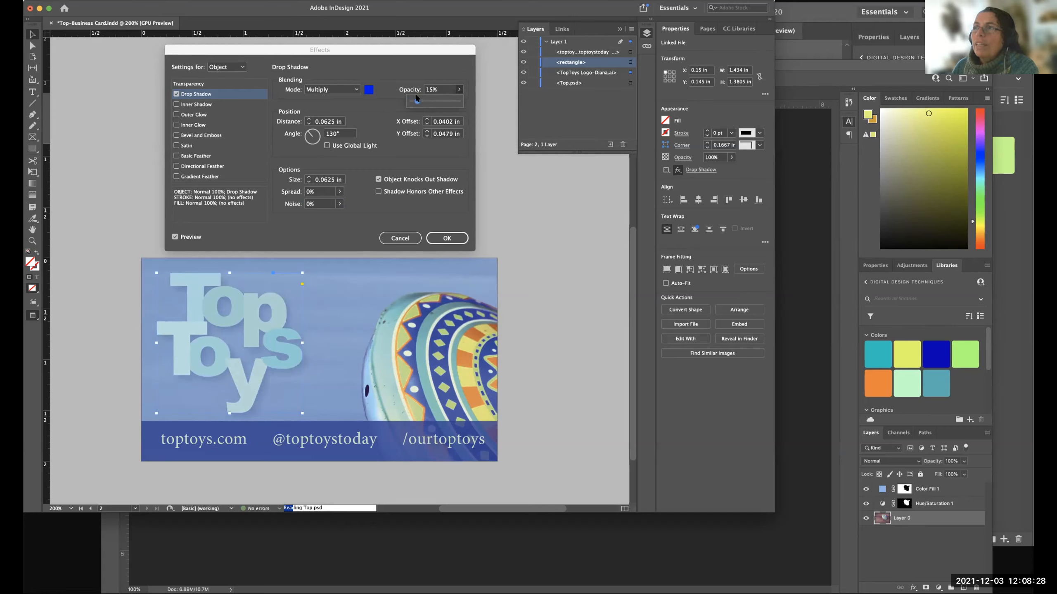
pyautogui.click(446, 238)
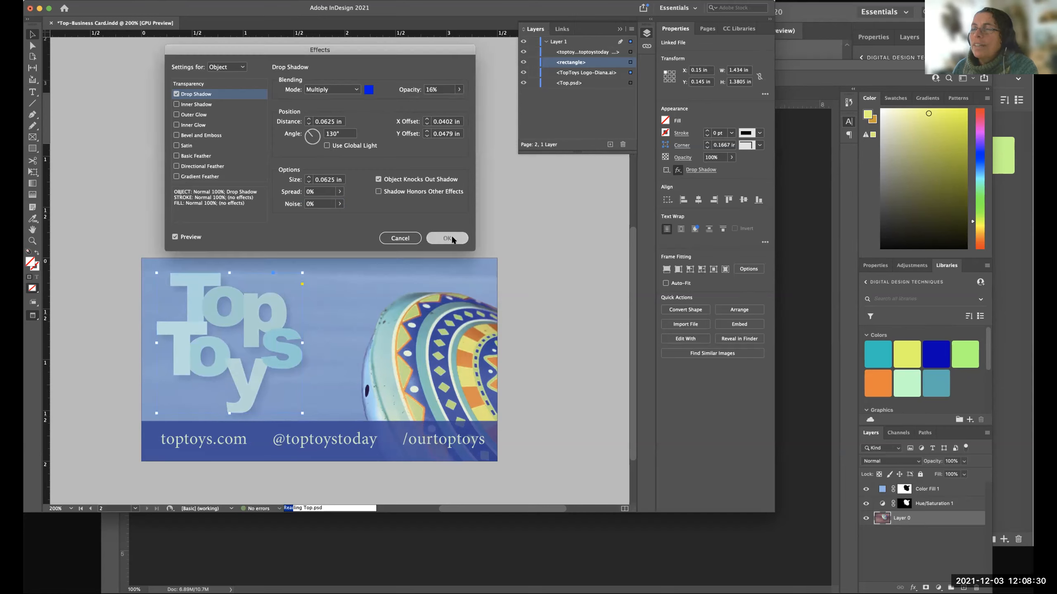
pyautogui.click(583, 345)
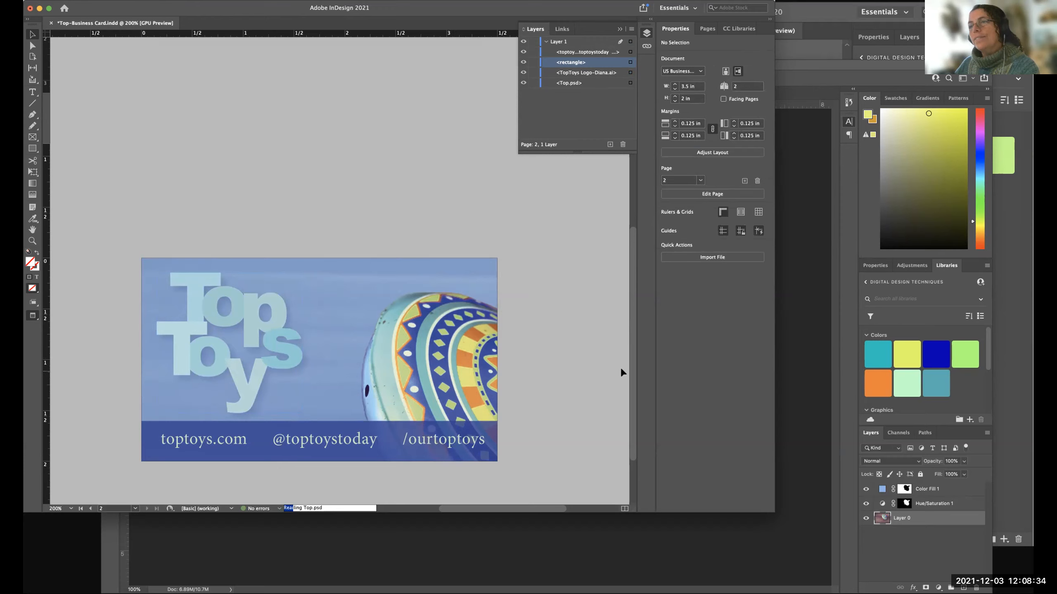
# Reopen the logo's Drop Shadow settings from the effects list, check the preview and cancel without changes.
pyautogui.click(290, 342)
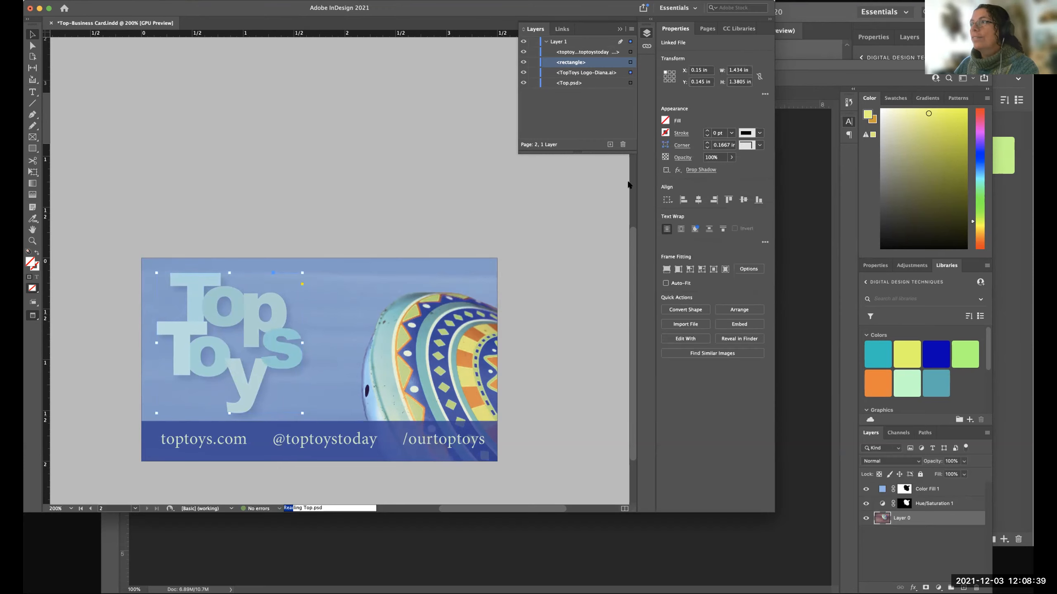
pyautogui.click(677, 170)
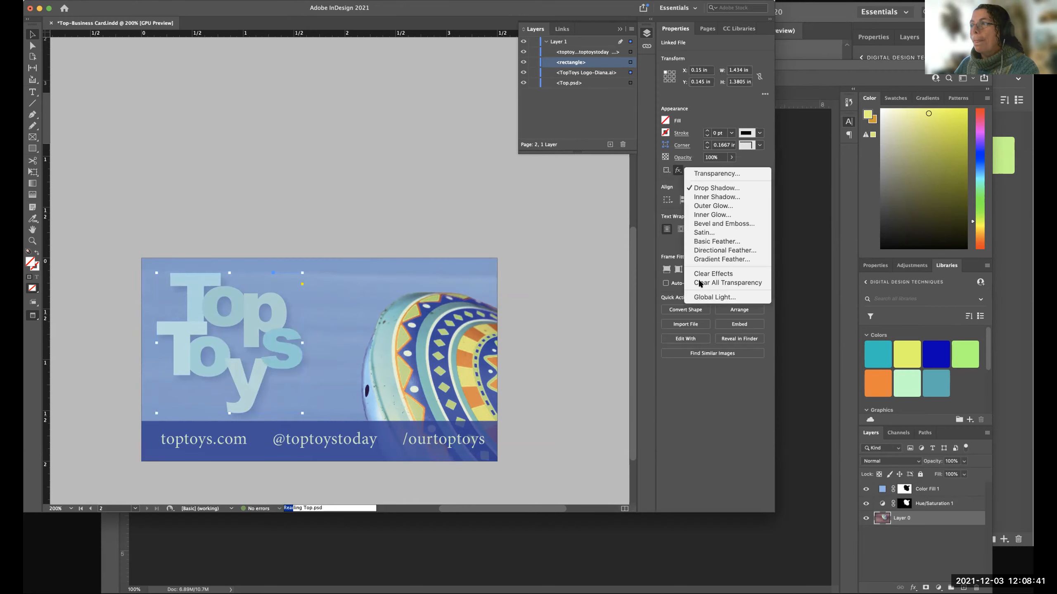
pyautogui.click(701, 188)
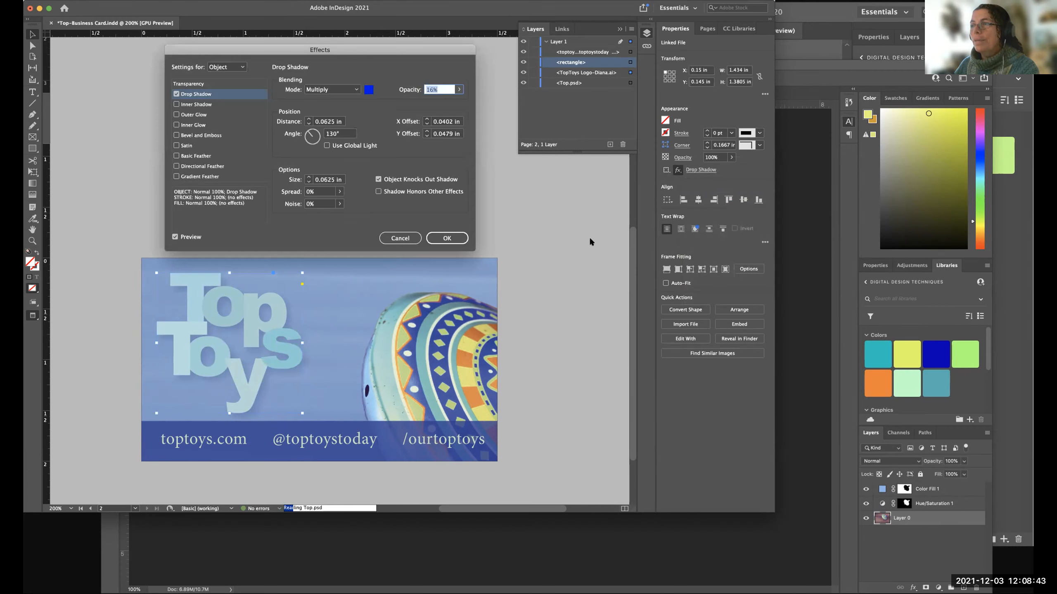
pyautogui.click(175, 237)
pyautogui.click(400, 238)
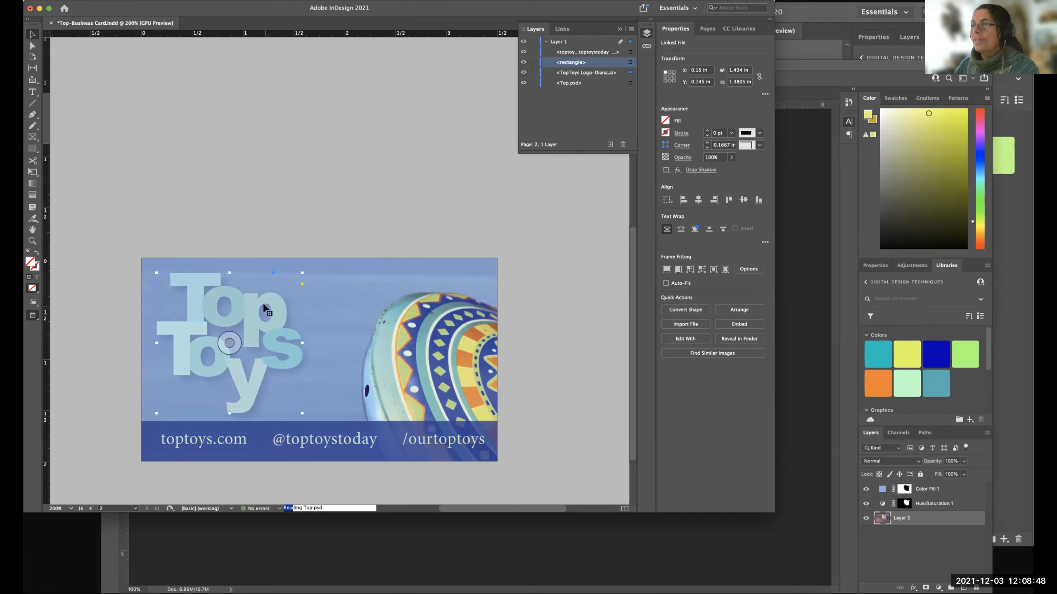
# Inspect the logo's effect settings with preview toggled and the target switched from Object to Fill, cancel and deselect.
pyautogui.click(701, 169)
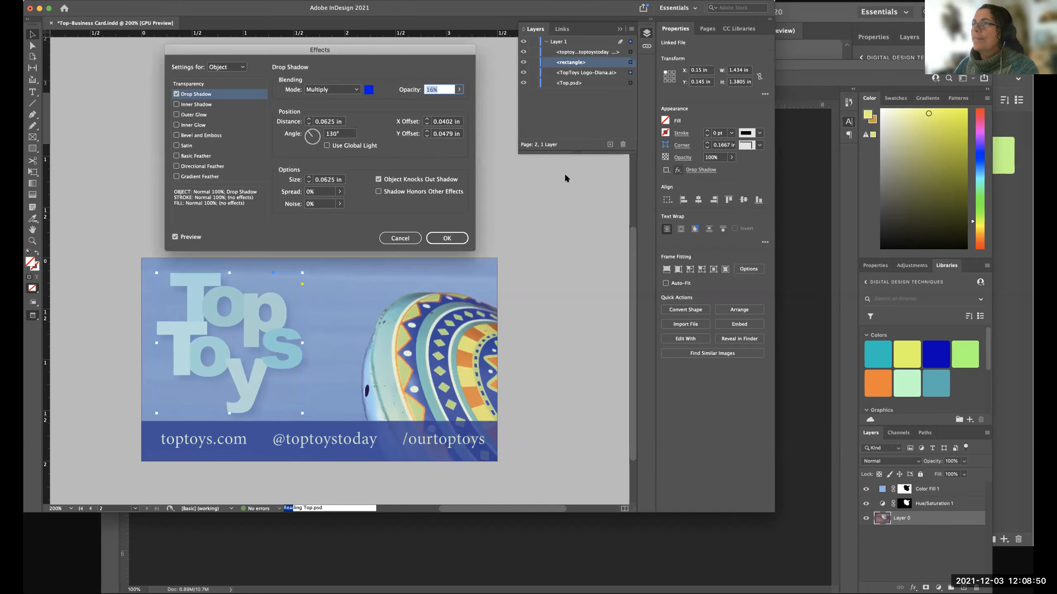
pyautogui.click(175, 237)
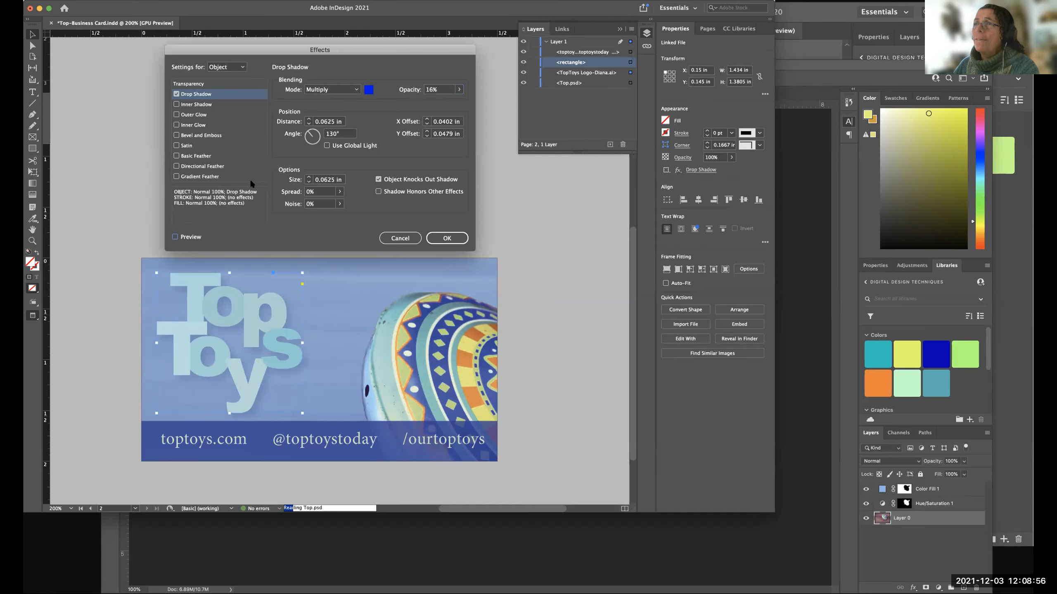
pyautogui.click(242, 67)
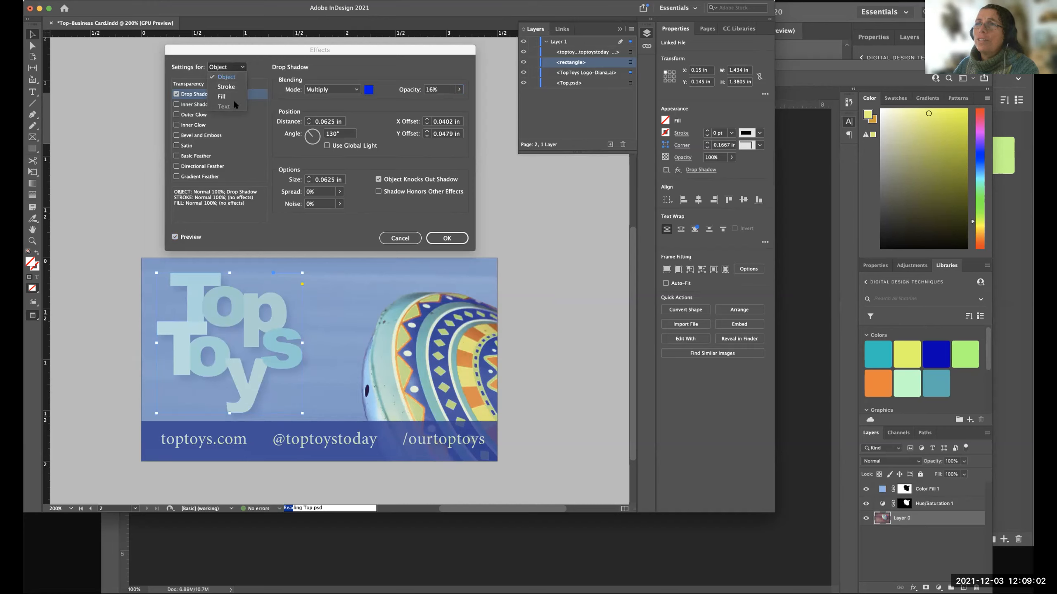
pyautogui.click(221, 96)
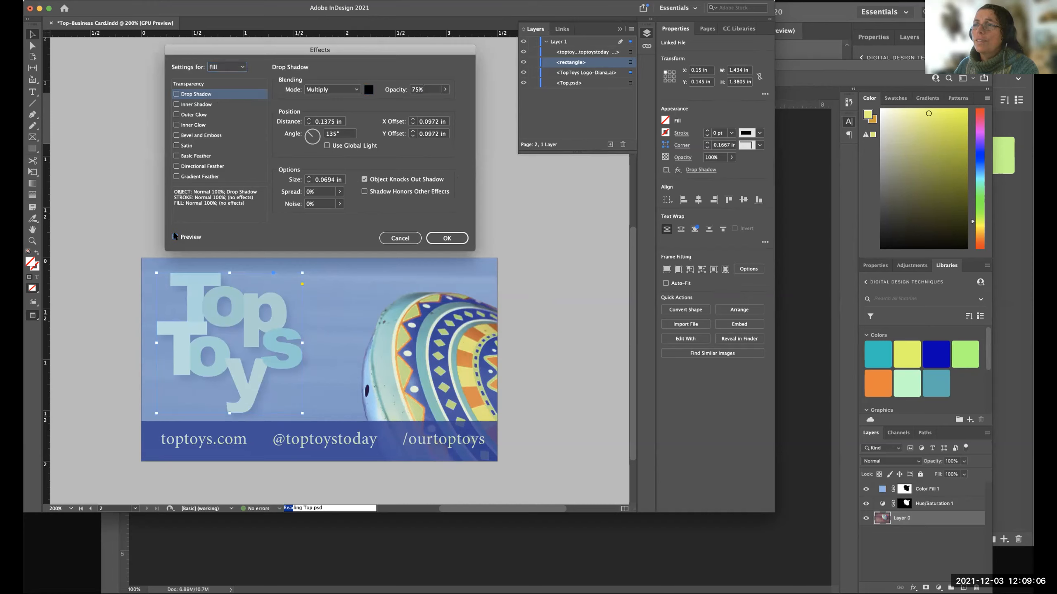
pyautogui.click(404, 238)
pyautogui.click(572, 252)
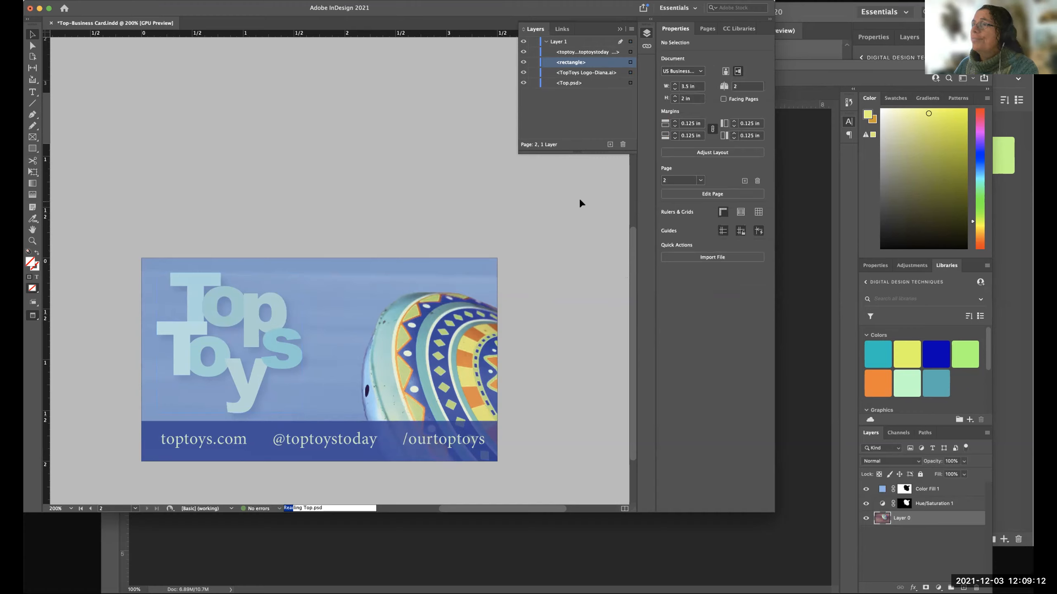
# View both business card pages at 100% zoom and save the document.
pyautogui.scroll(-2, 579, 198)
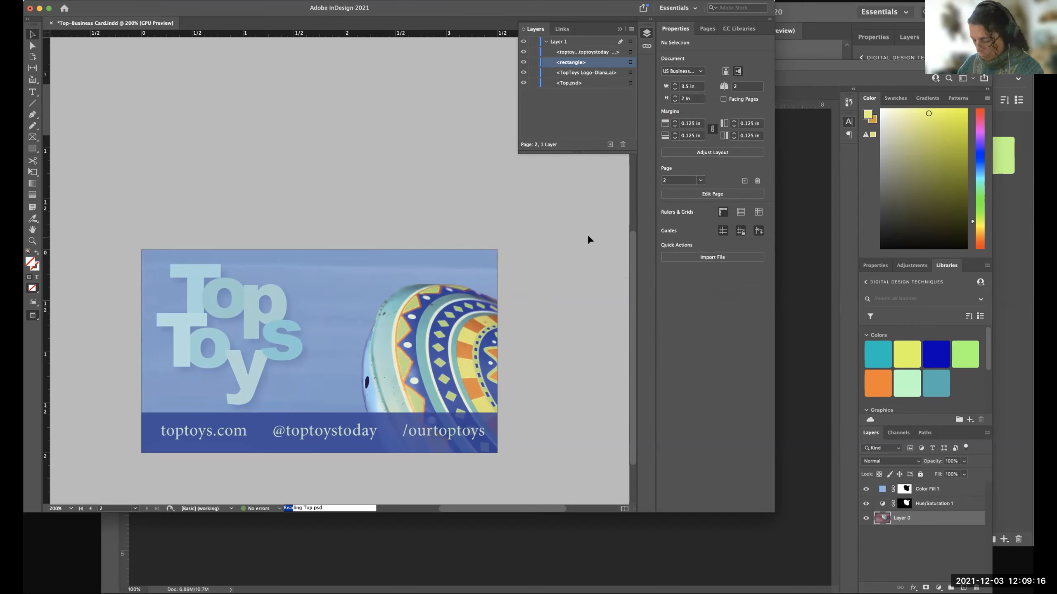
pyautogui.press('super+minus')
pyautogui.press('super+minus')
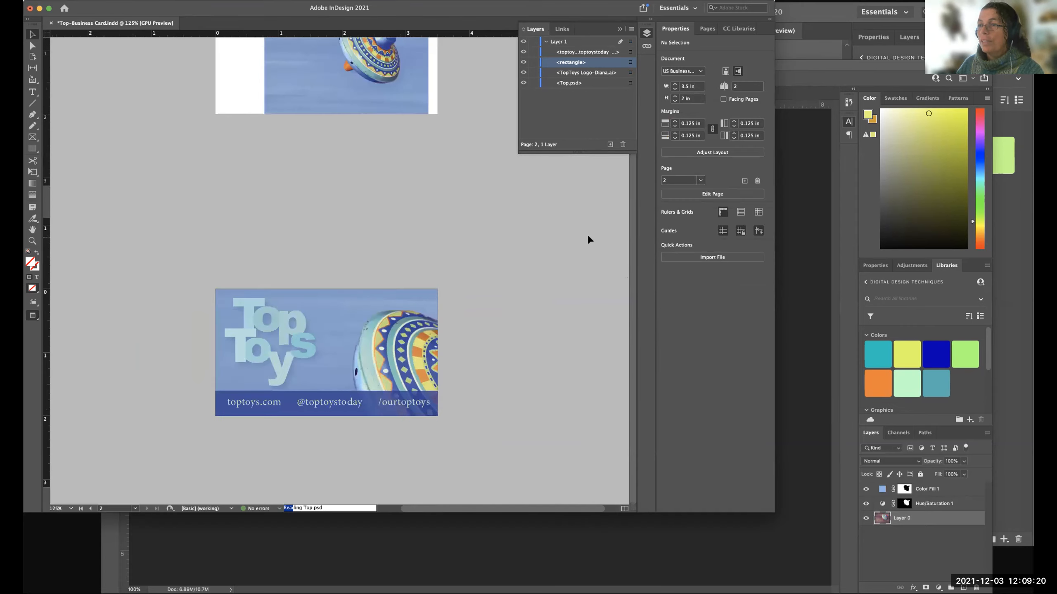
pyautogui.press('super+minus')
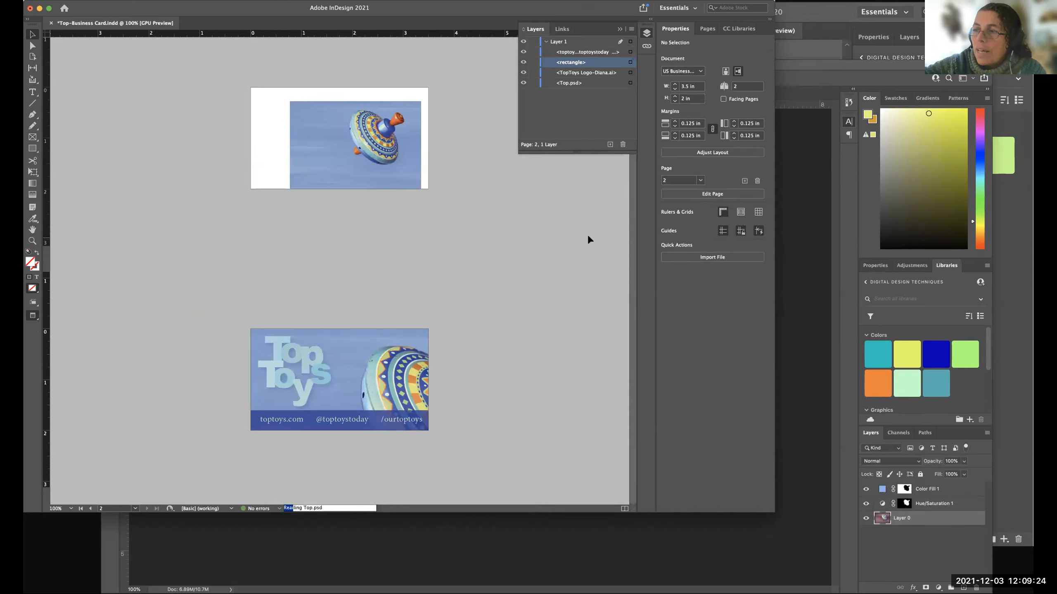
pyautogui.press('super+s')
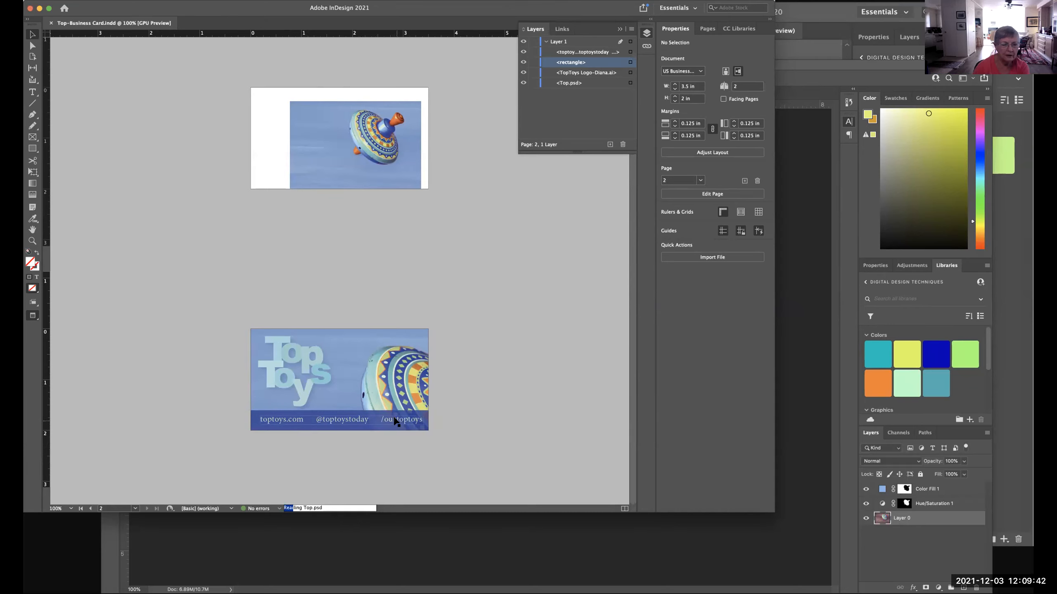
# Shift the contact text frame on the blue band slightly to the left and deselect it.
pyautogui.click(421, 423)
pyautogui.moveTo(406, 423); pyautogui.dragTo(405, 424)
pyautogui.click(537, 409)
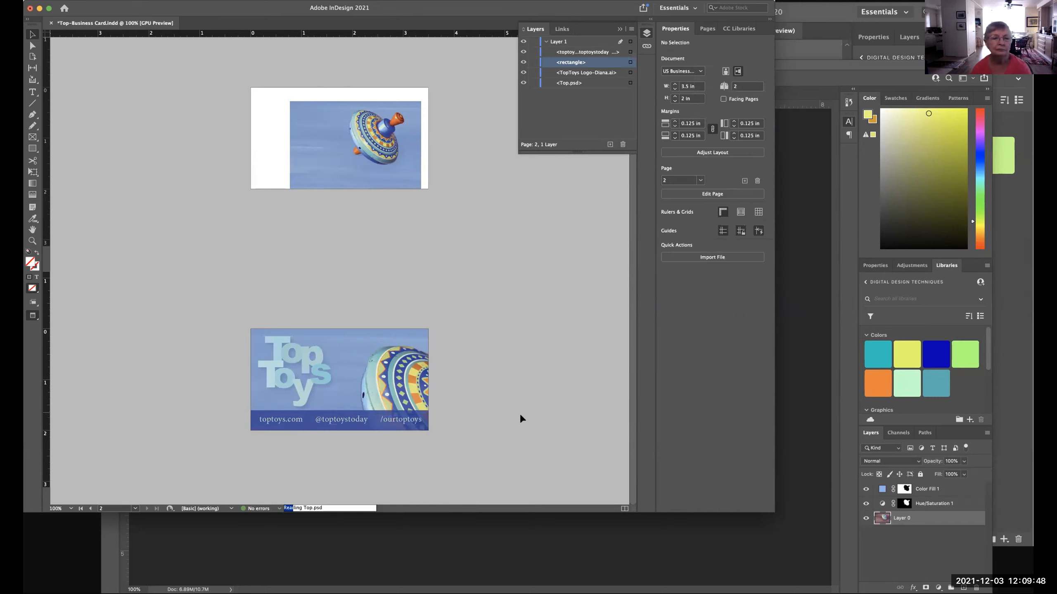
# Examine the contact text frame's fill swatches for Frame and Text, including the text tint, and deselect the frame.
pyautogui.click(392, 420)
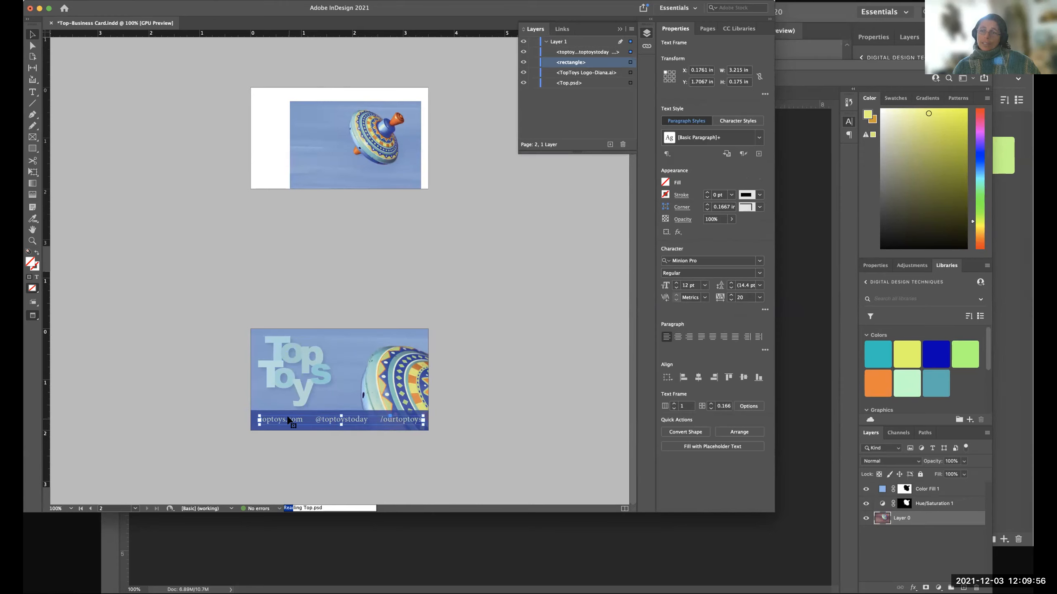
pyautogui.click(665, 182)
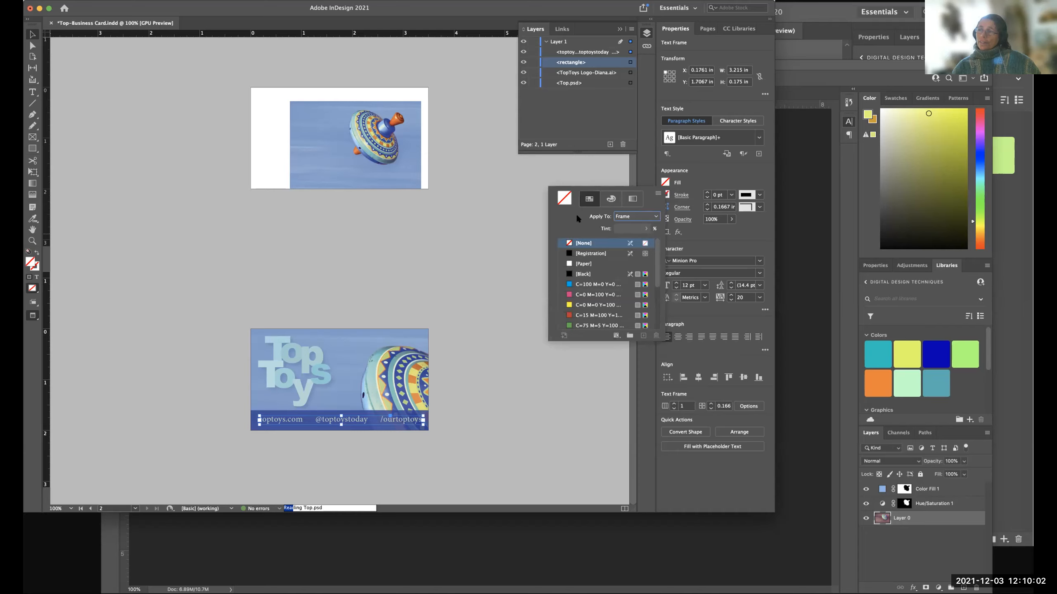
pyautogui.click(664, 179)
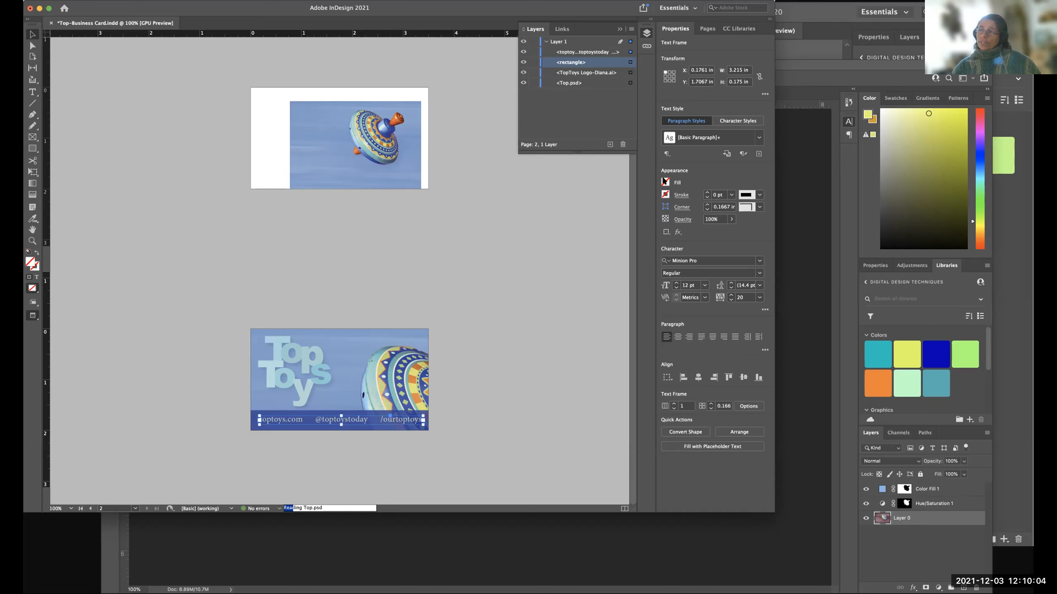
pyautogui.click(665, 182)
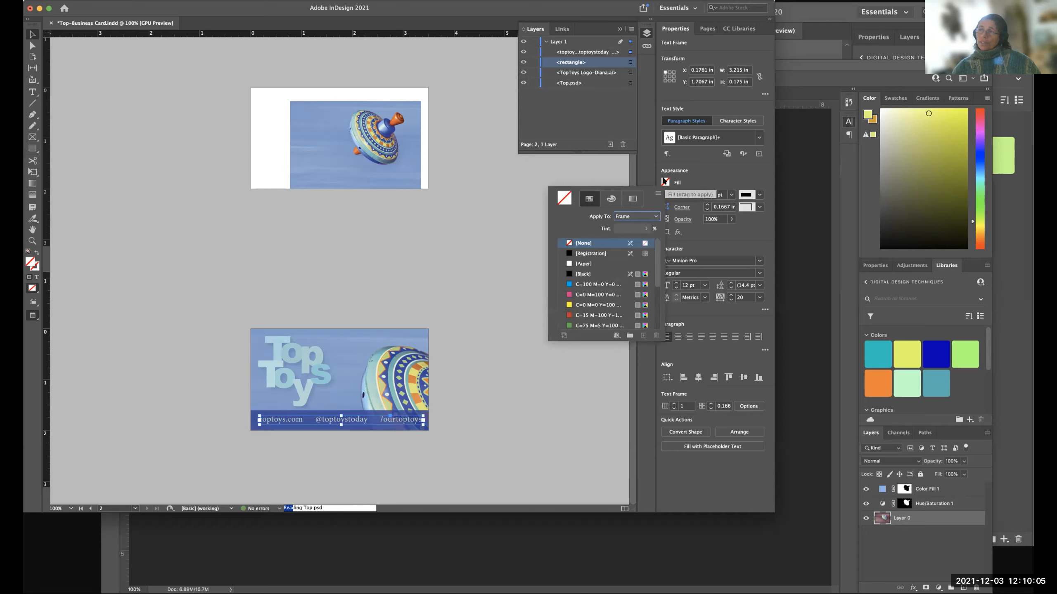
pyautogui.click(620, 216)
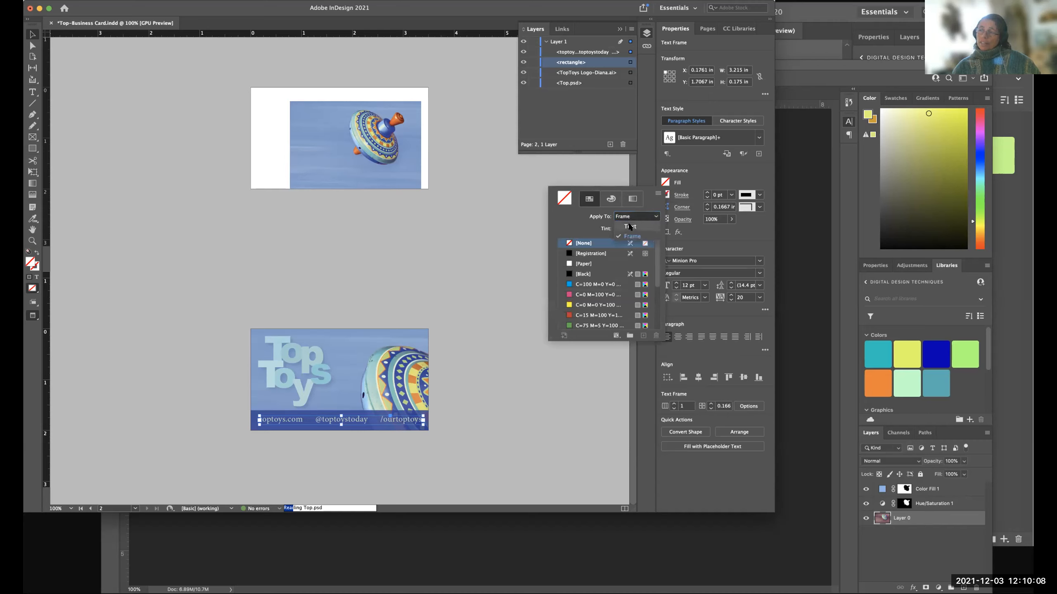
pyautogui.click(629, 226)
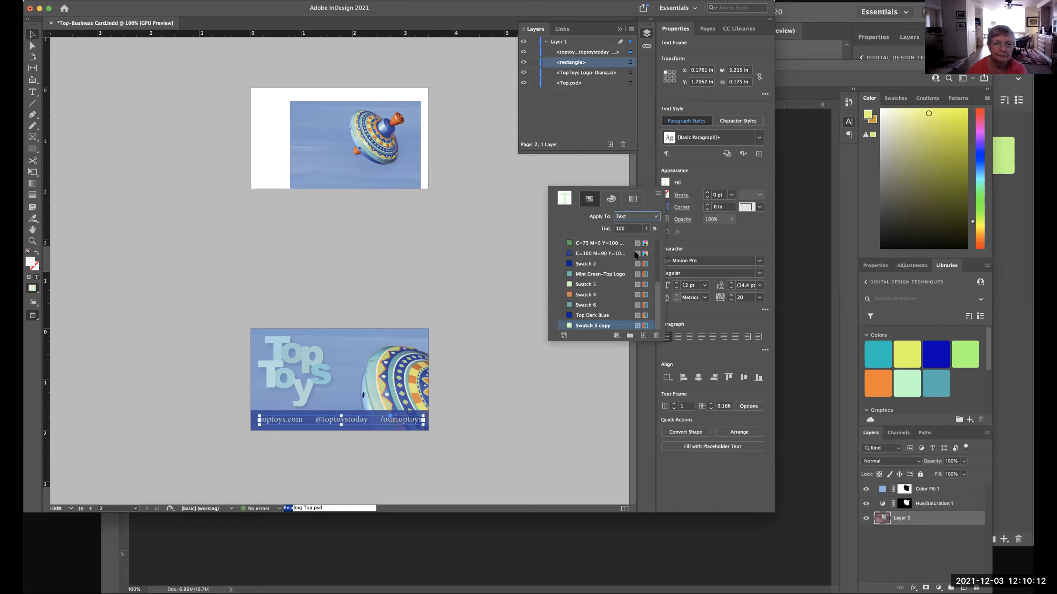
pyautogui.moveTo(645, 230); pyautogui.dragTo(670, 239)
pyautogui.click(582, 224)
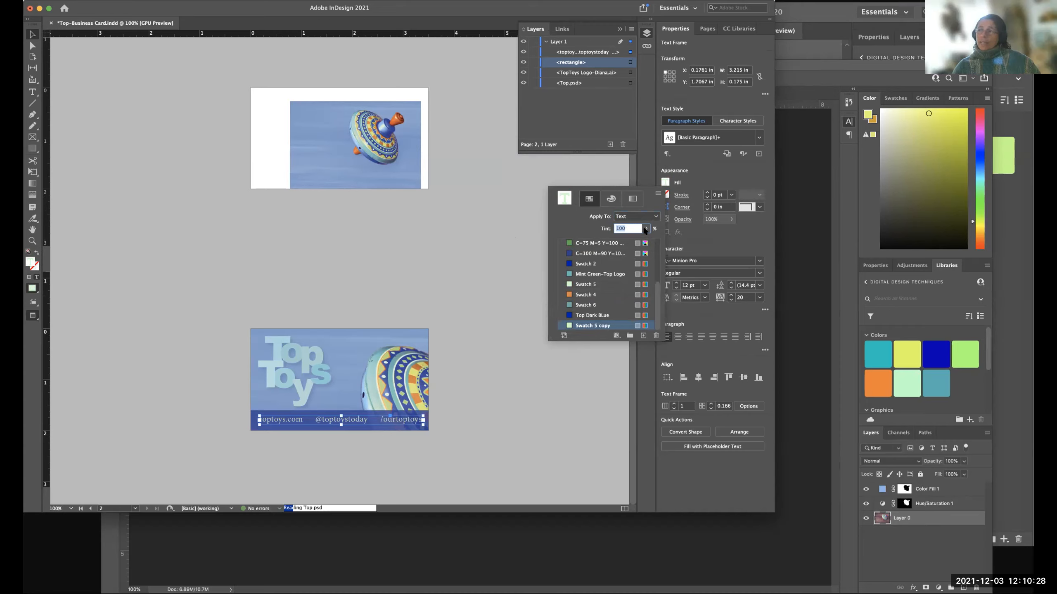
pyautogui.click(522, 257)
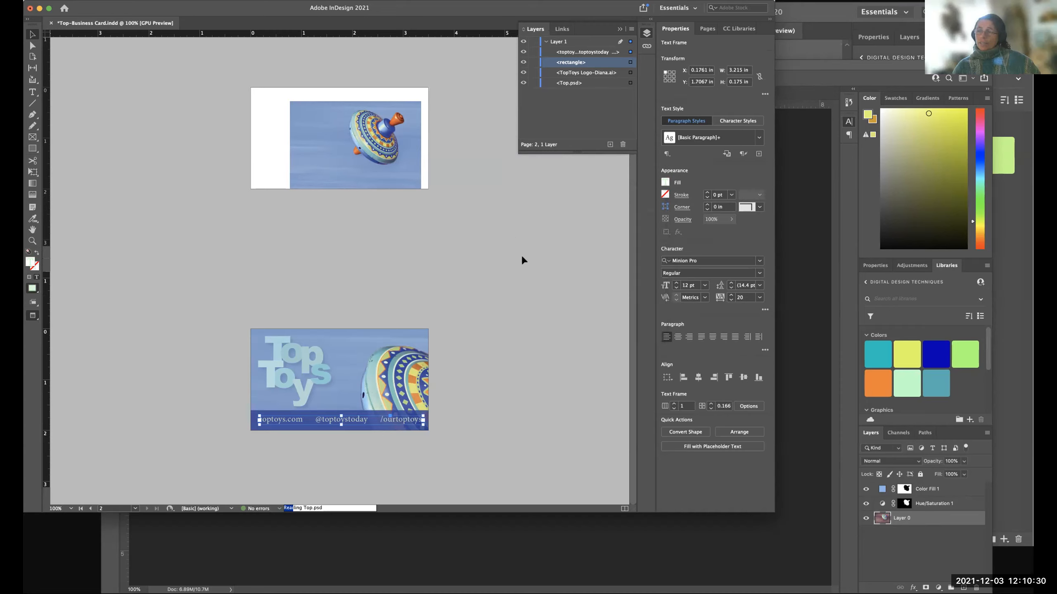
pyautogui.click(468, 370)
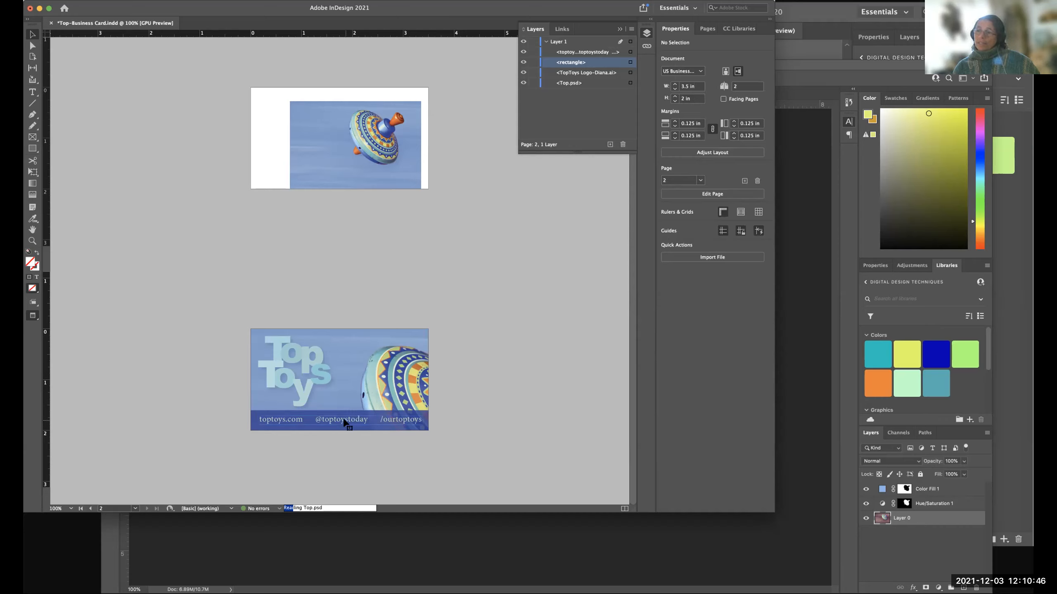
# Try filling the contact text's frame with the [Paper] swatch and undo the fill.
pyautogui.click(344, 423)
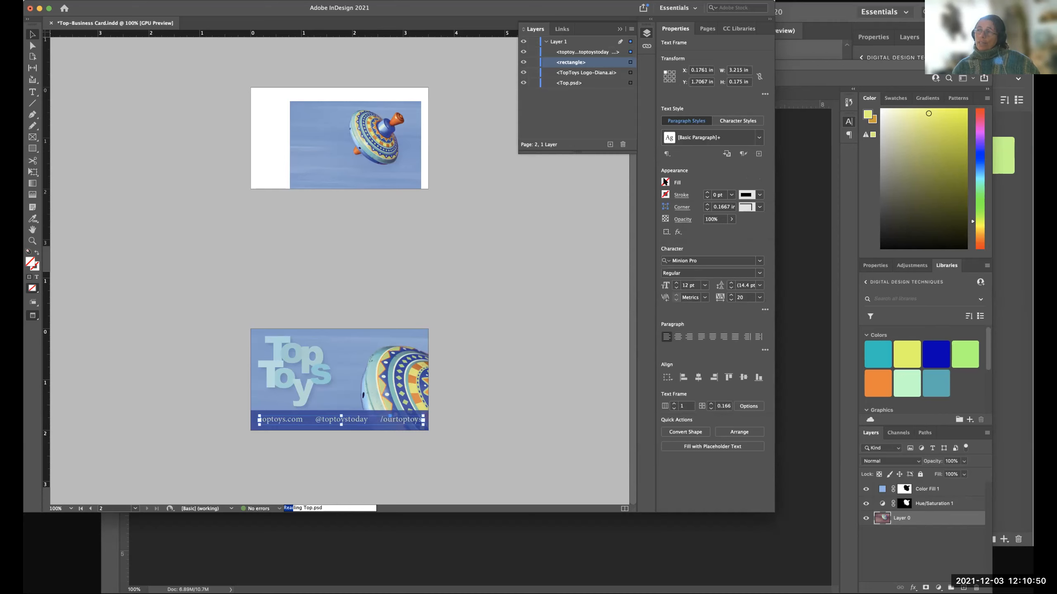
pyautogui.click(665, 182)
pyautogui.click(568, 264)
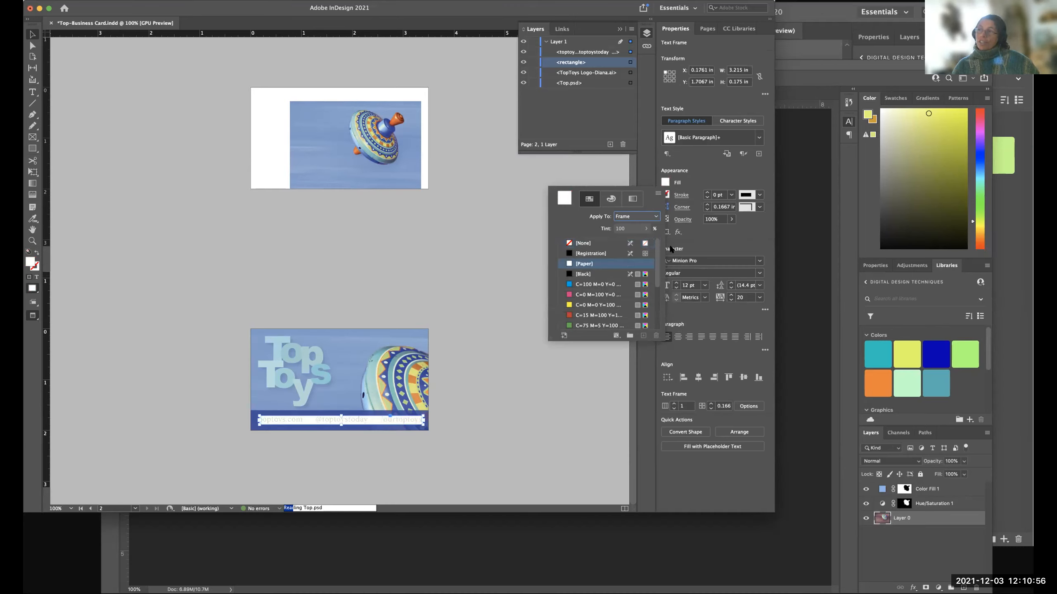
pyautogui.press('super+z')
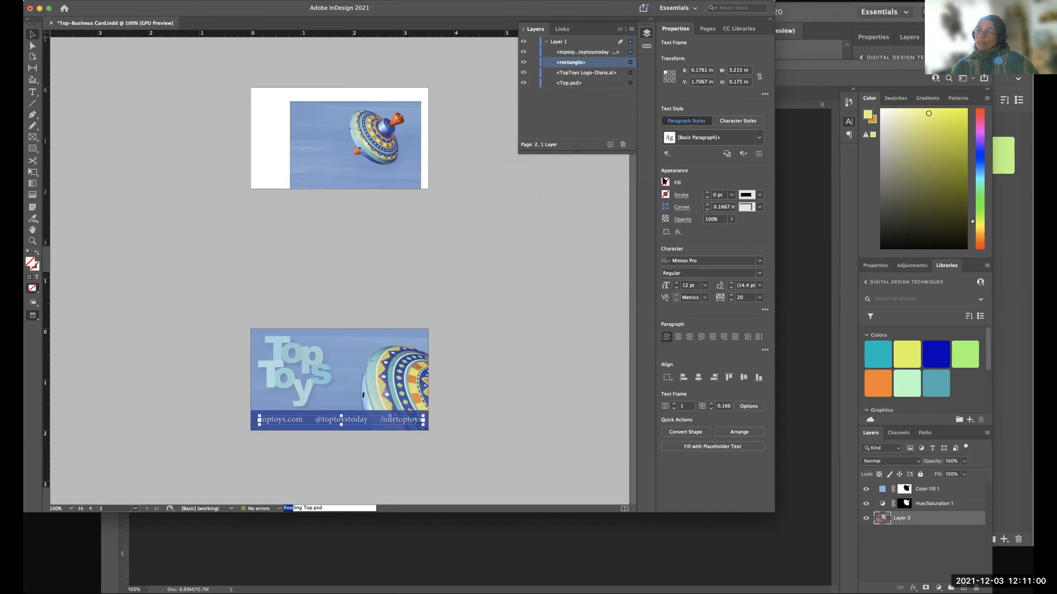
# Apply the [Paper] swatch to the contact text itself instead of its frame and browse the remaining swatches.
pyautogui.click(665, 183)
pyautogui.click(635, 217)
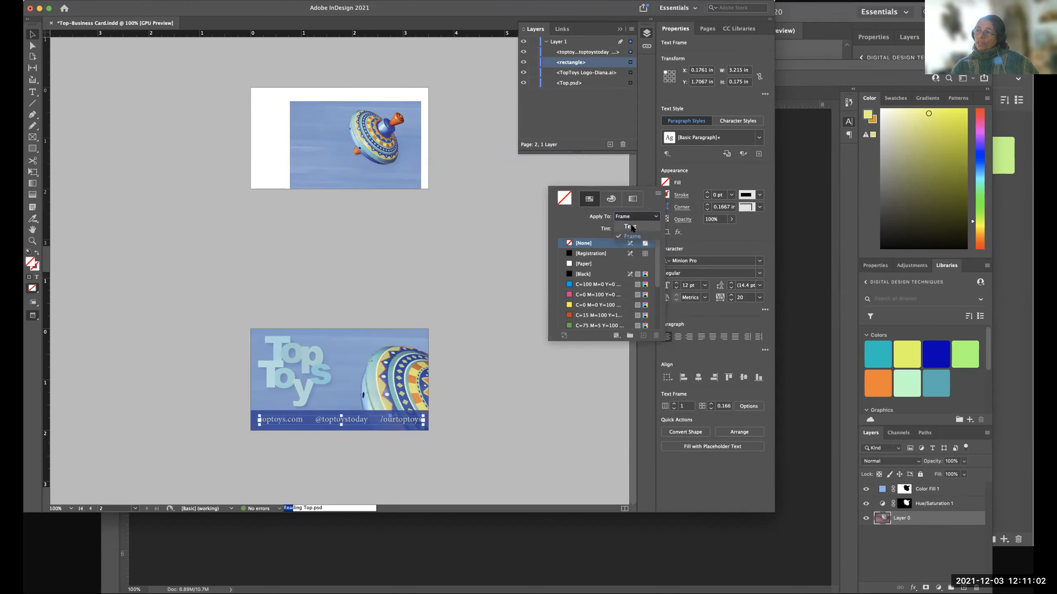
pyautogui.click(630, 227)
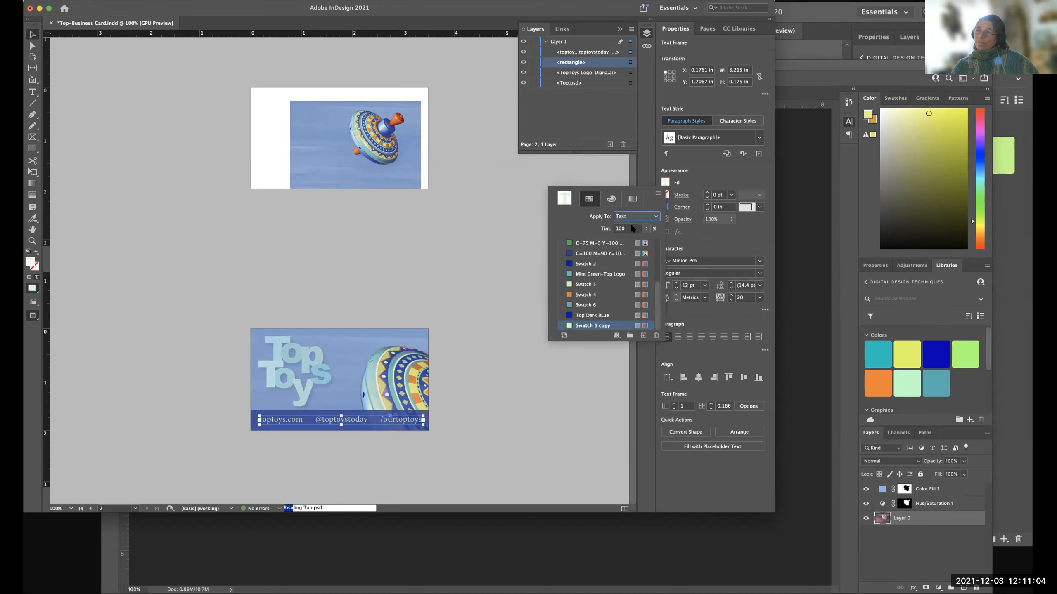
pyautogui.scroll(5, 584, 248)
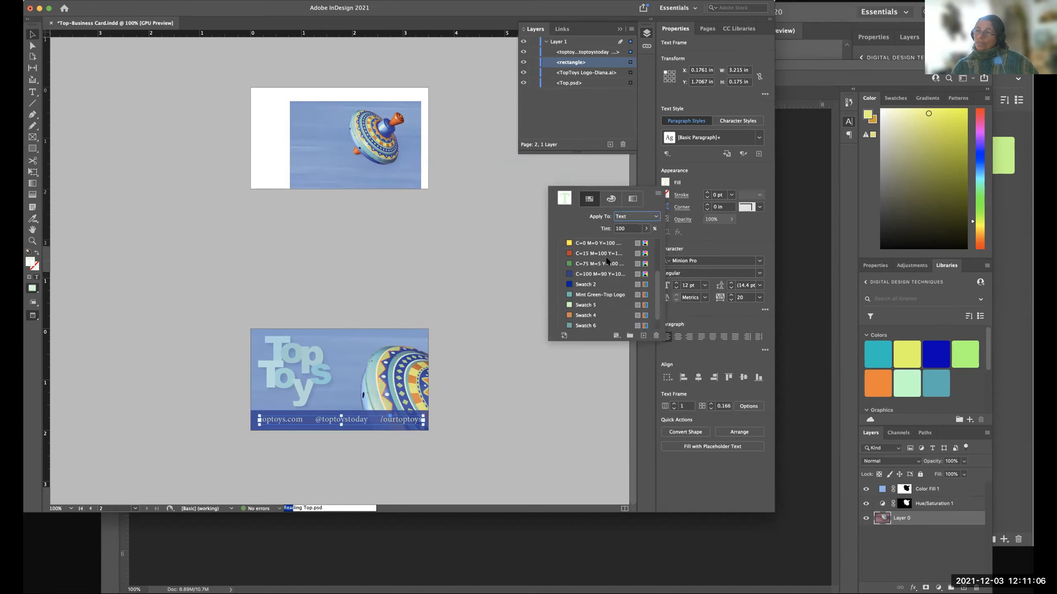
pyautogui.click(569, 263)
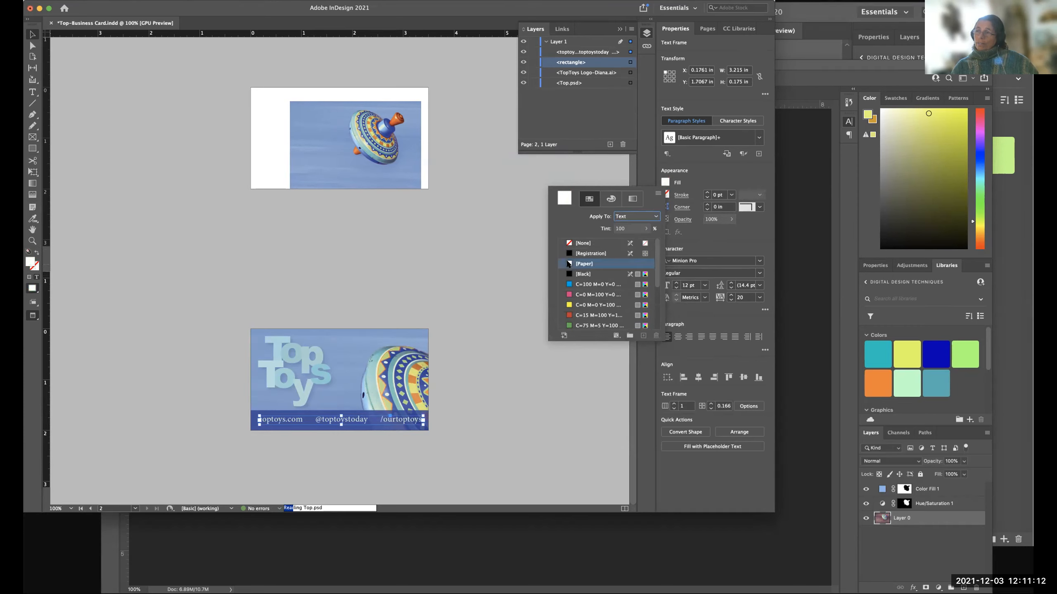
pyautogui.scroll(-3, 603, 304)
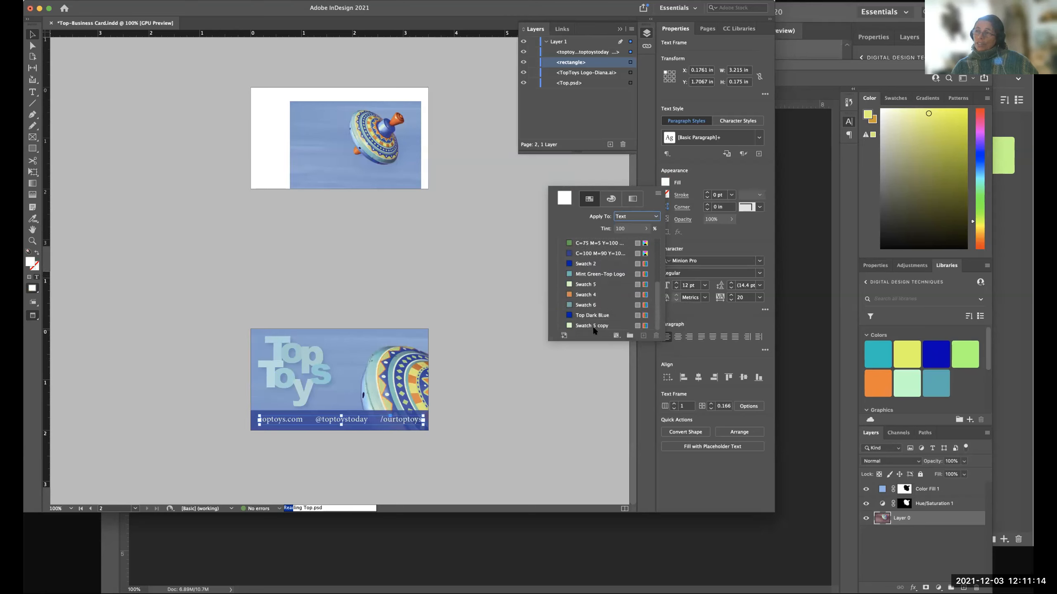
# Try the Top Dark Blue, Swatch 6 and Swatch 4 colors on the contact text.
pyautogui.click(591, 315)
pyautogui.click(589, 306)
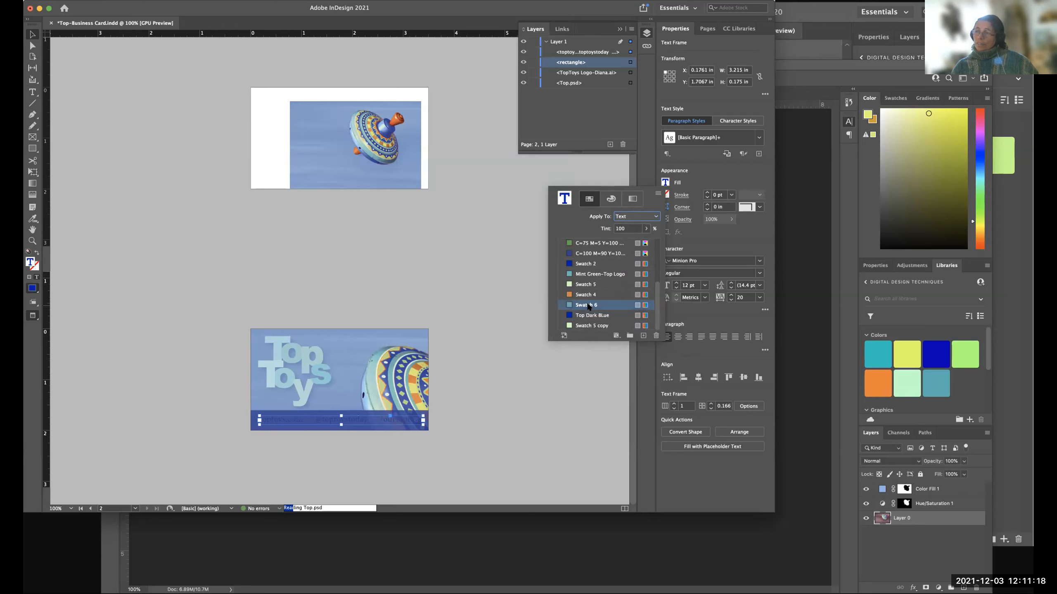
pyautogui.click(588, 295)
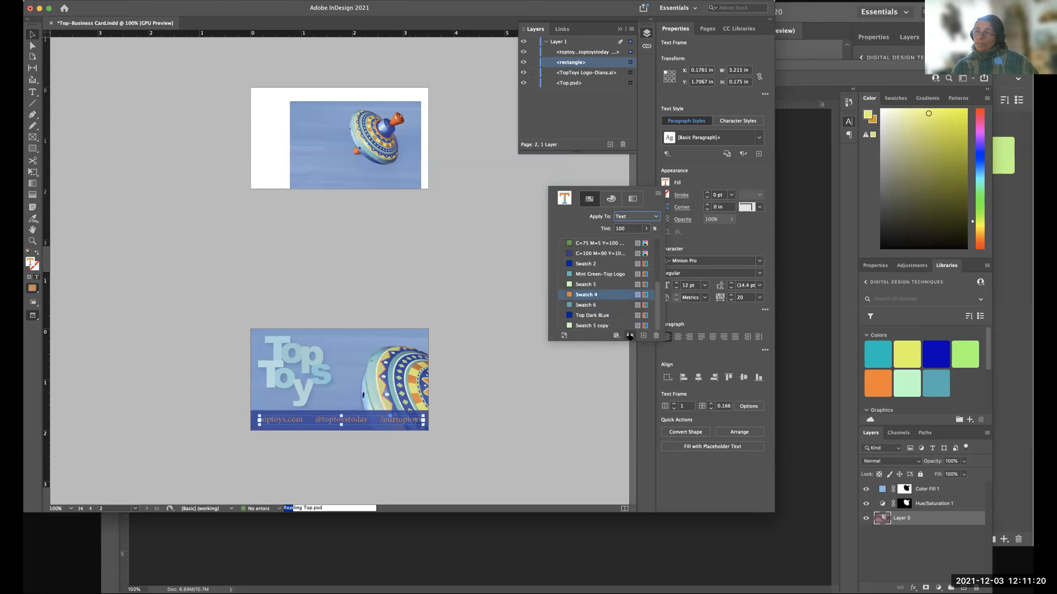
# Open the swatch options of the orange Swatch 4 and set its Red, Green and Blue values to 255.
pyautogui.click(578, 296)
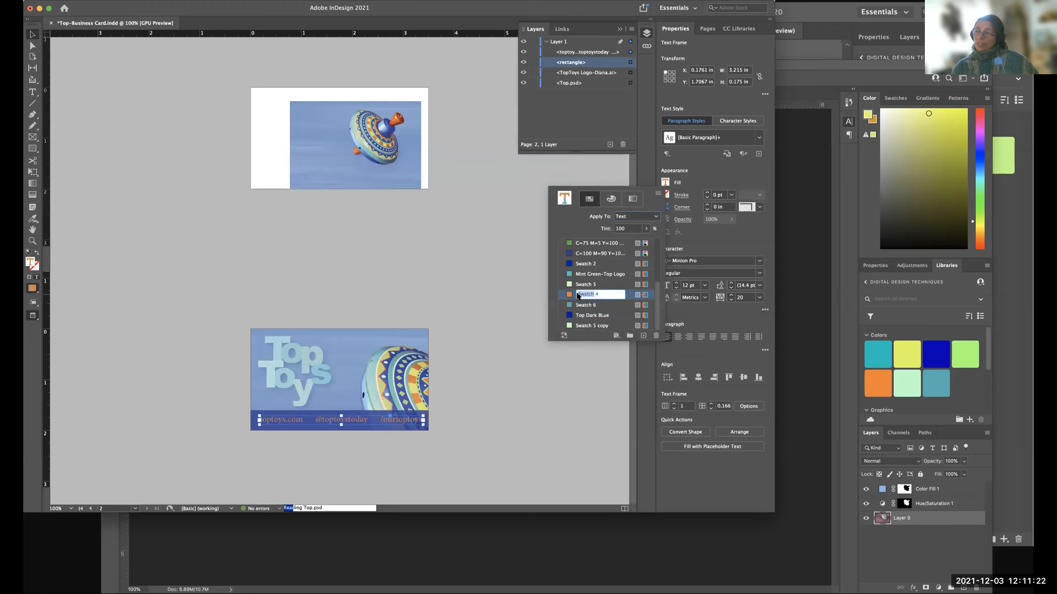
pyautogui.doubleClick(572, 295)
pyautogui.moveTo(390, 127); pyautogui.dragTo(402, 151)
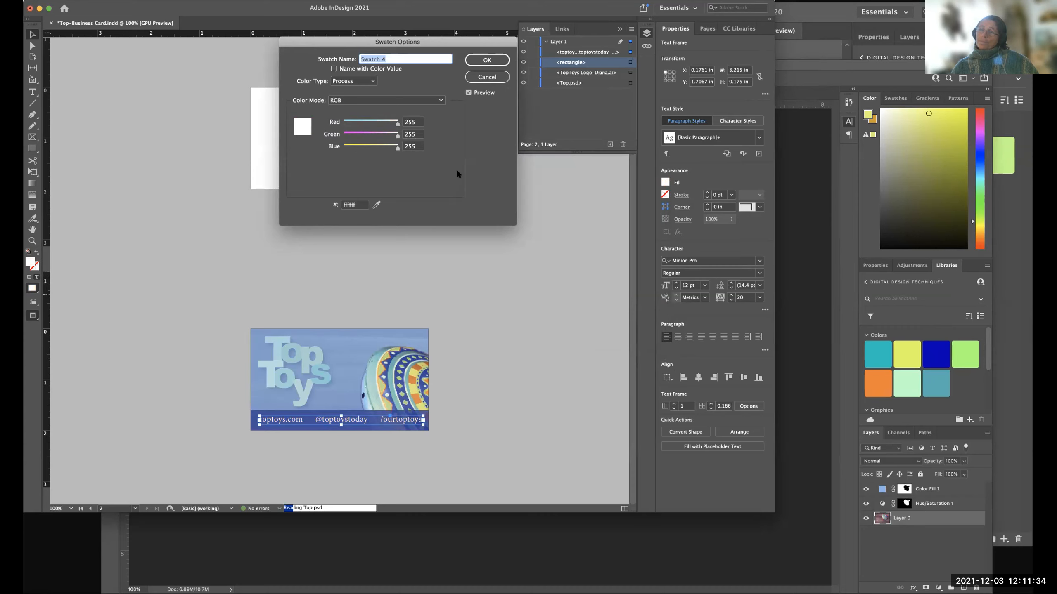
# Switch Swatch 4's color mode to CMYK, keep all four ink values at 0%, and accept the swatch options.
pyautogui.moveTo(353, 41); pyautogui.dragTo(474, 130)
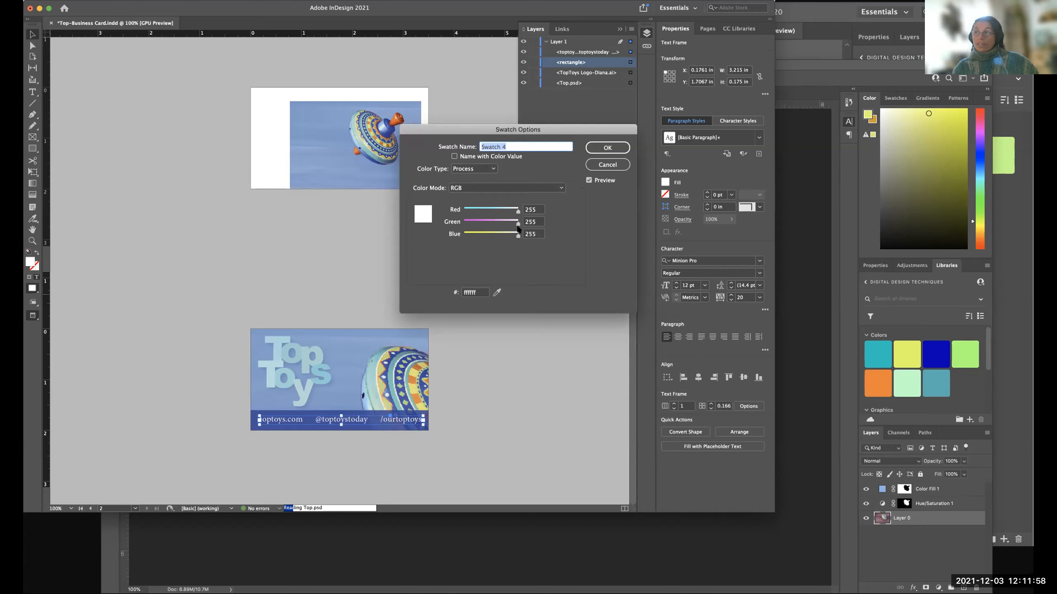
pyautogui.click(519, 188)
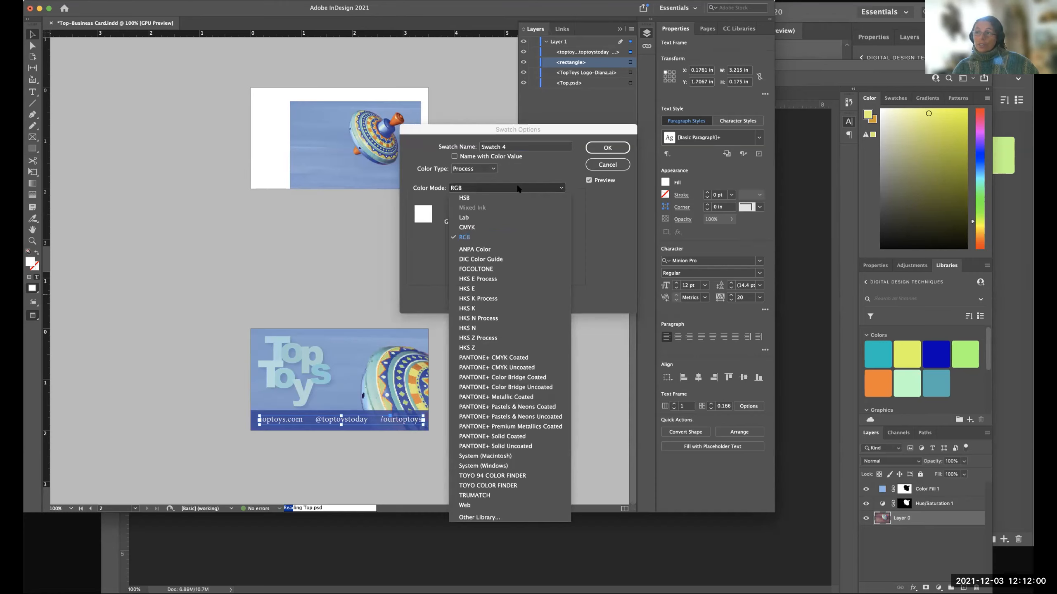
pyautogui.click(506, 228)
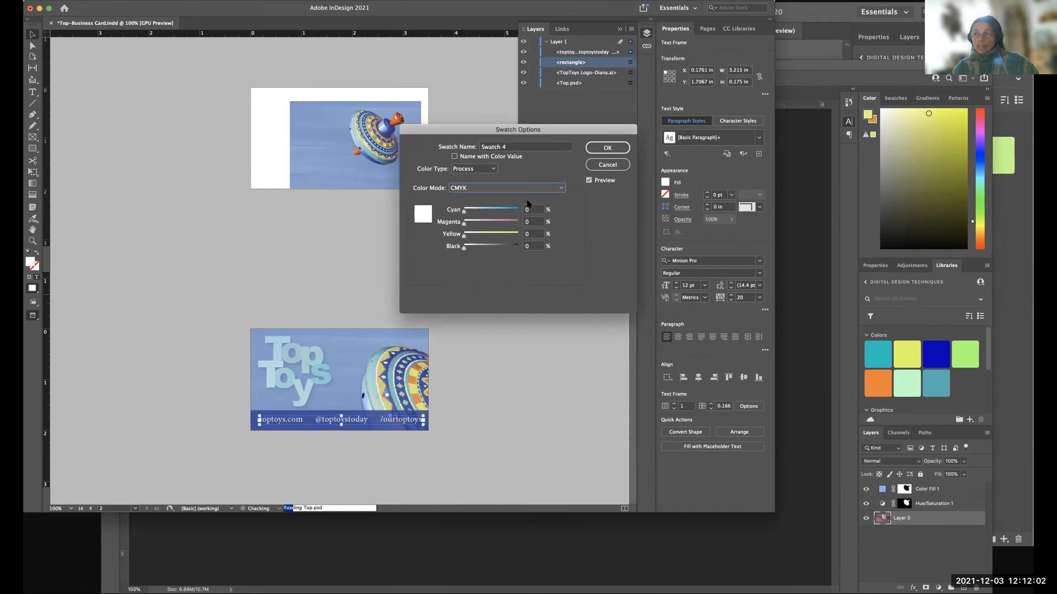
pyautogui.moveTo(463, 212)
pyautogui.mouseDown()
pyautogui.moveTo(509, 213)
pyautogui.moveTo(461, 213)
pyautogui.mouseUp()
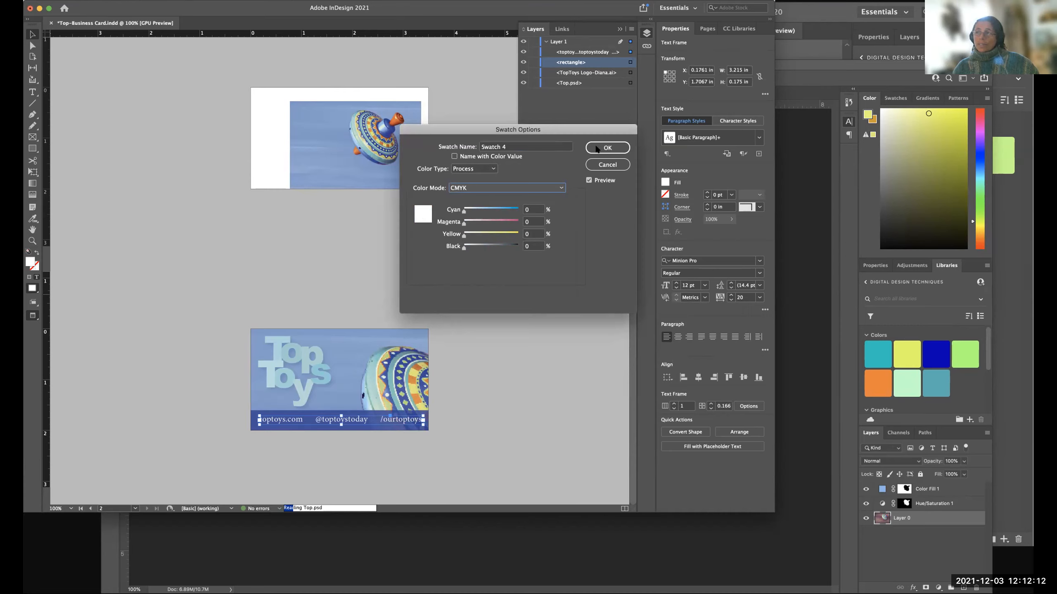
pyautogui.click(601, 148)
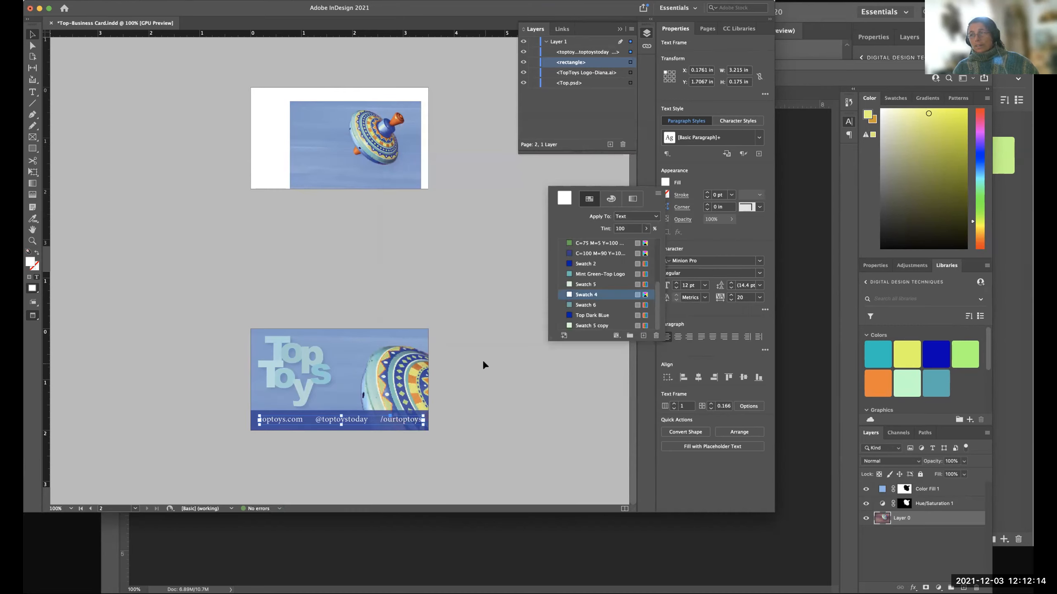
# Apply the Swatch 5 copy color to the contact text, deselect the frame, and save the business card document.
pyautogui.click(599, 326)
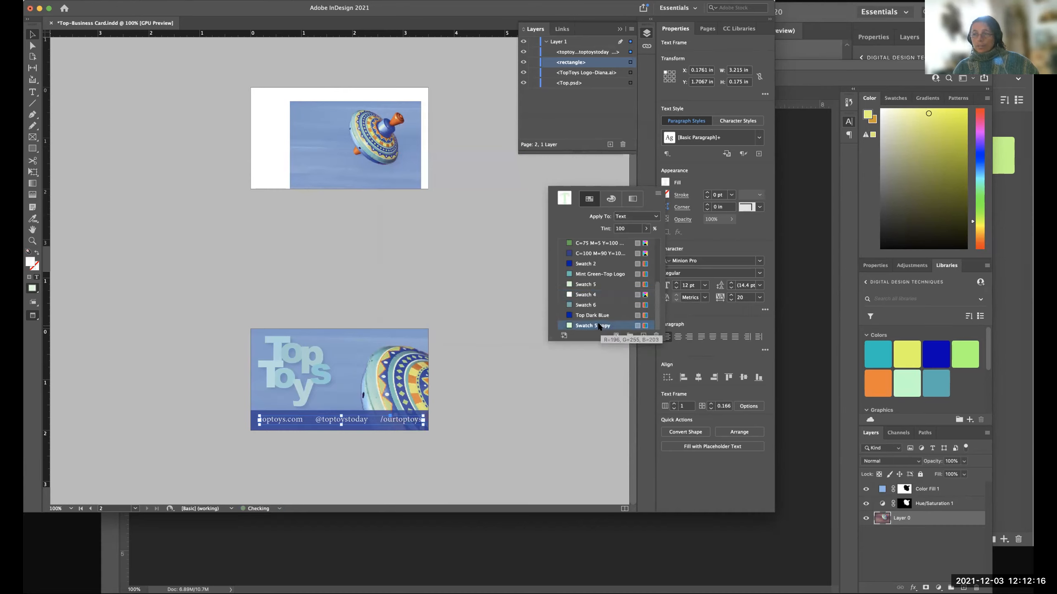
pyautogui.click(487, 372)
pyautogui.click(486, 365)
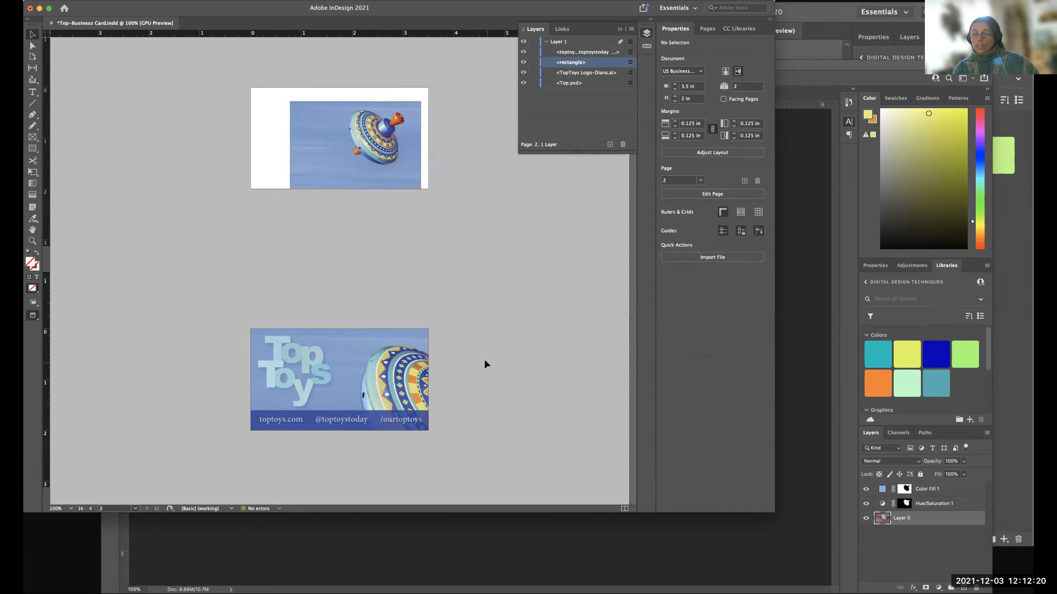
pyautogui.press('super+s')
pyautogui.click(391, 3)
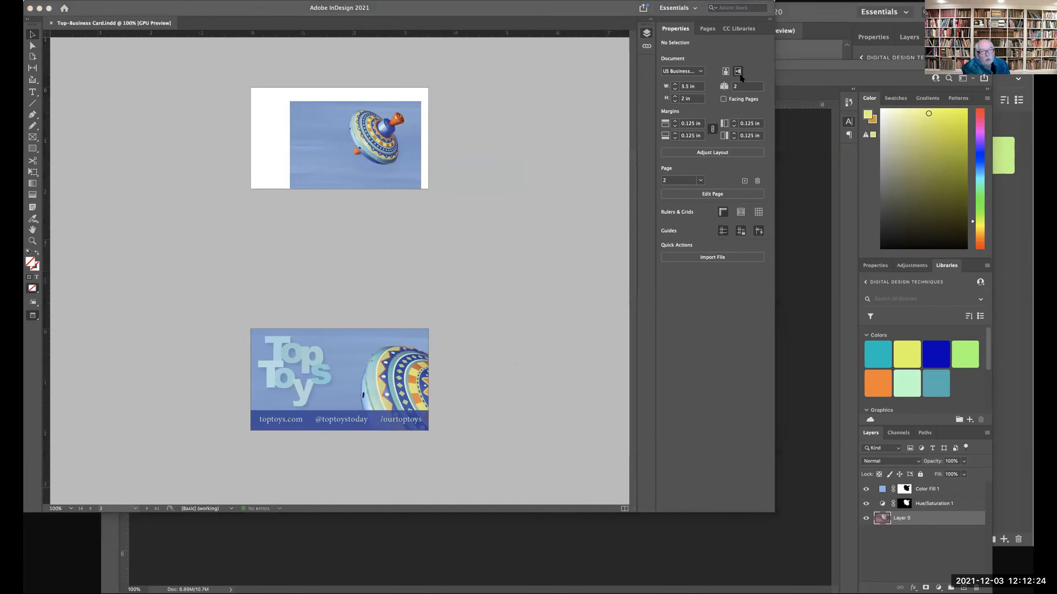
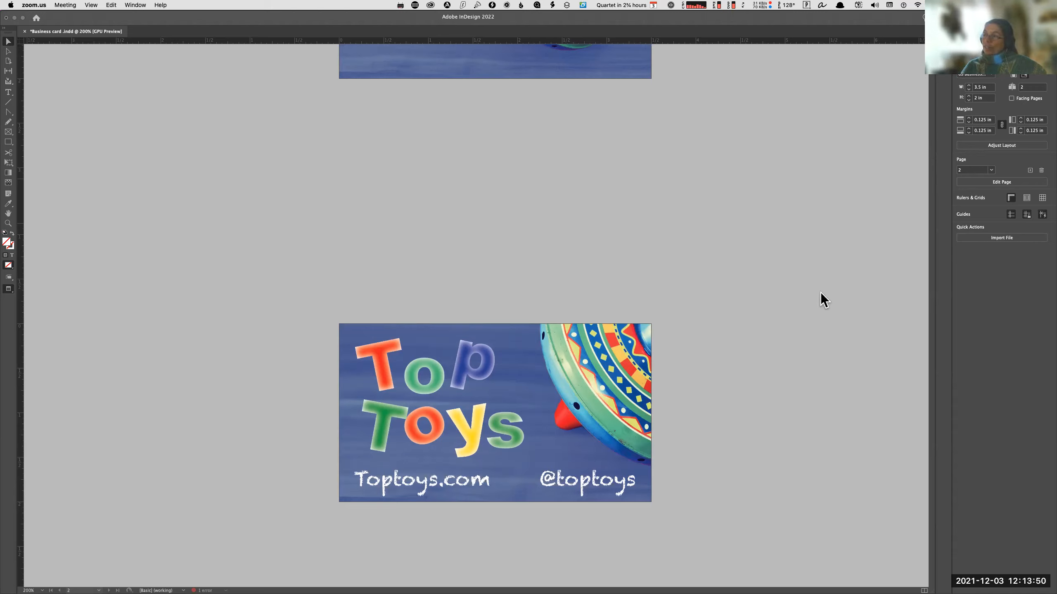
pyautogui.click(501, 368)
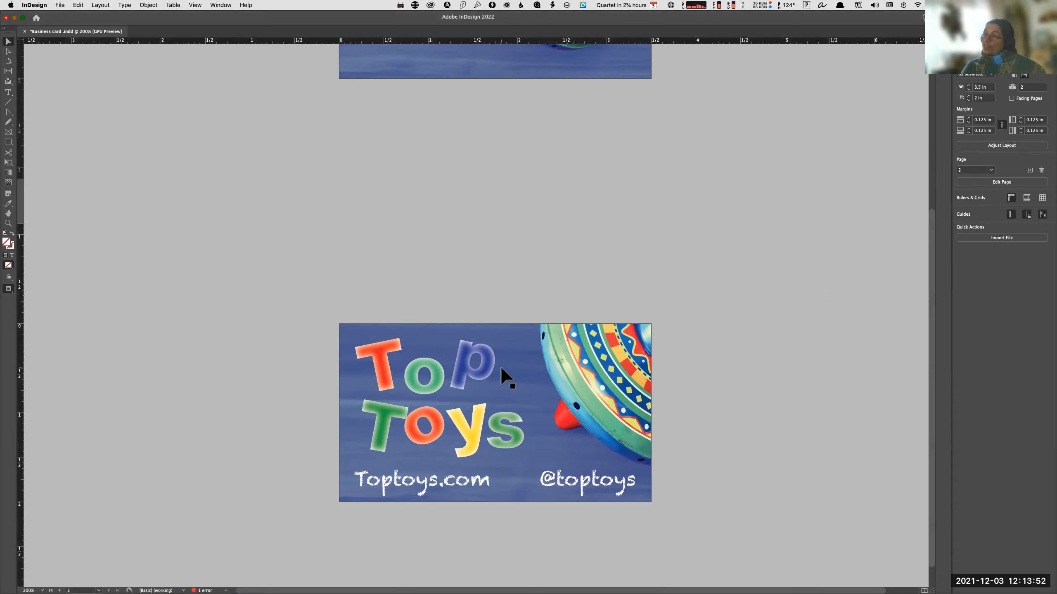
pyautogui.click(146, 5)
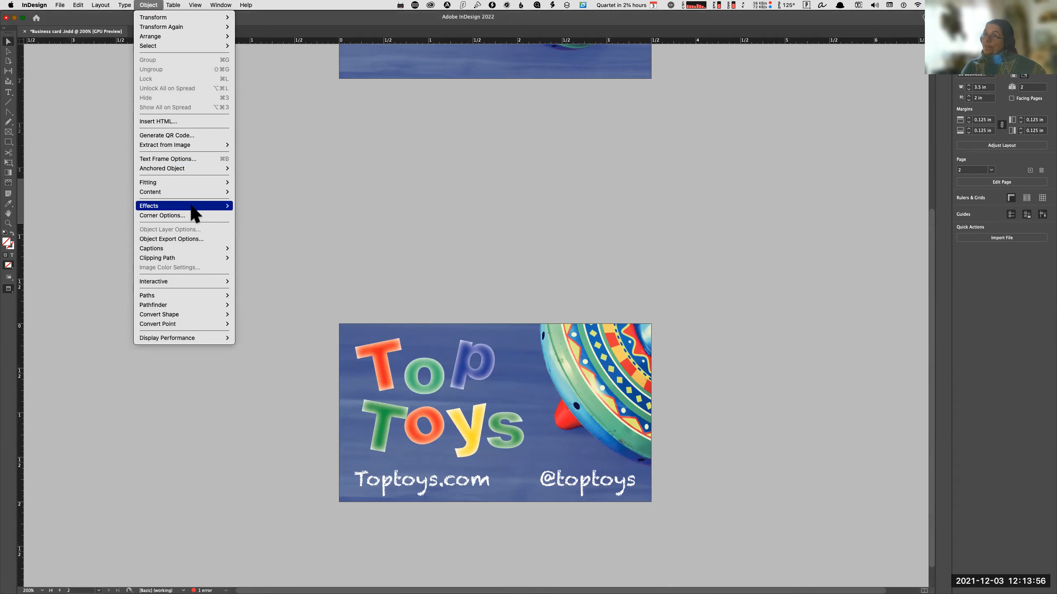
pyautogui.moveTo(192, 208)
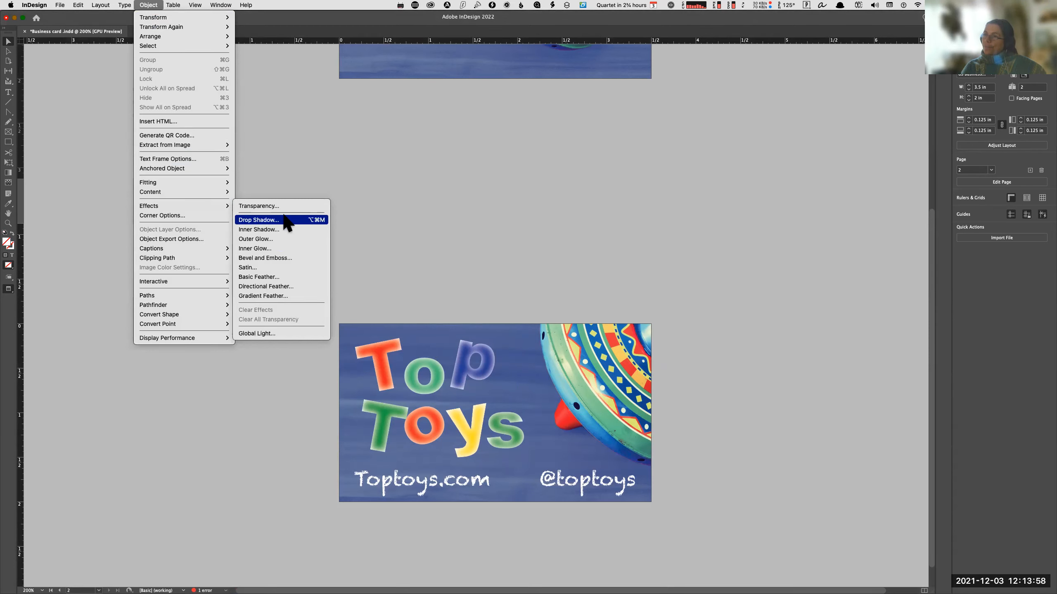
# Select the Top Toys logo graphic on the second page and open its Inner Glow effect settings.
pyautogui.click(450, 389)
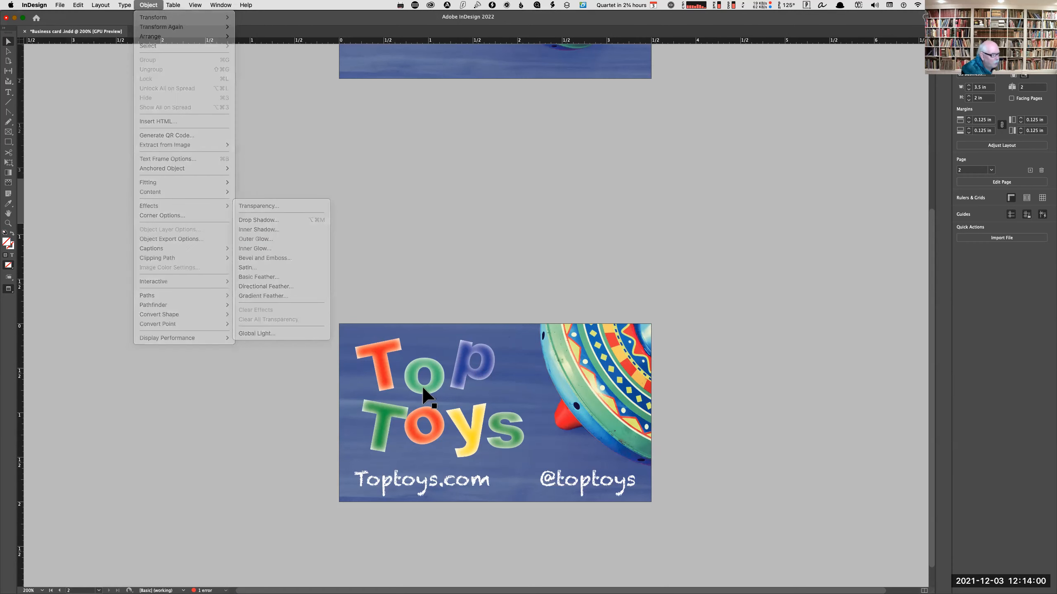
pyautogui.click(124, 6)
pyautogui.moveTo(149, 5)
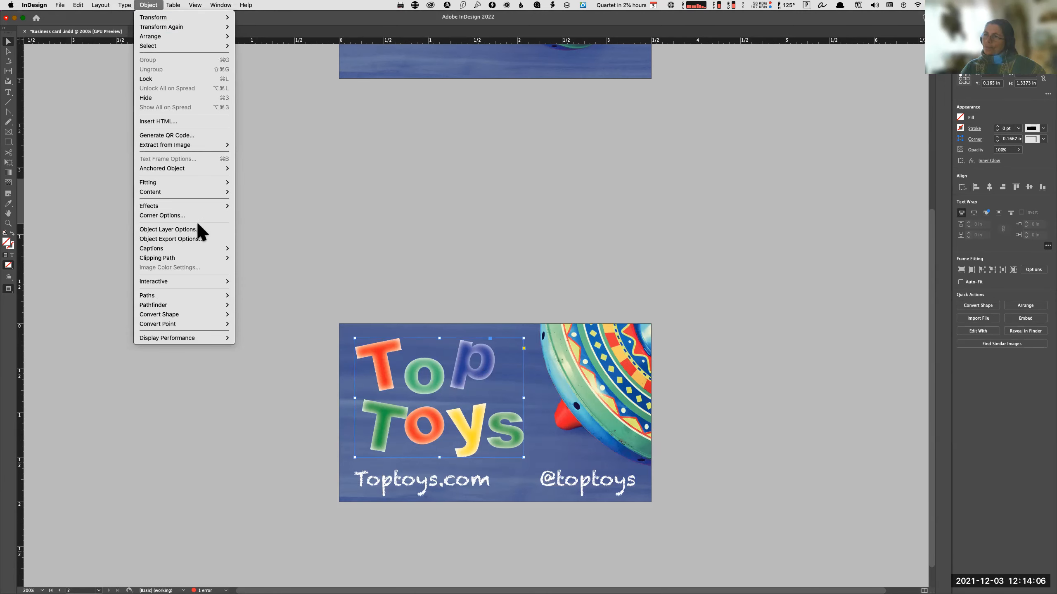
pyautogui.moveTo(235, 204)
pyautogui.click(272, 246)
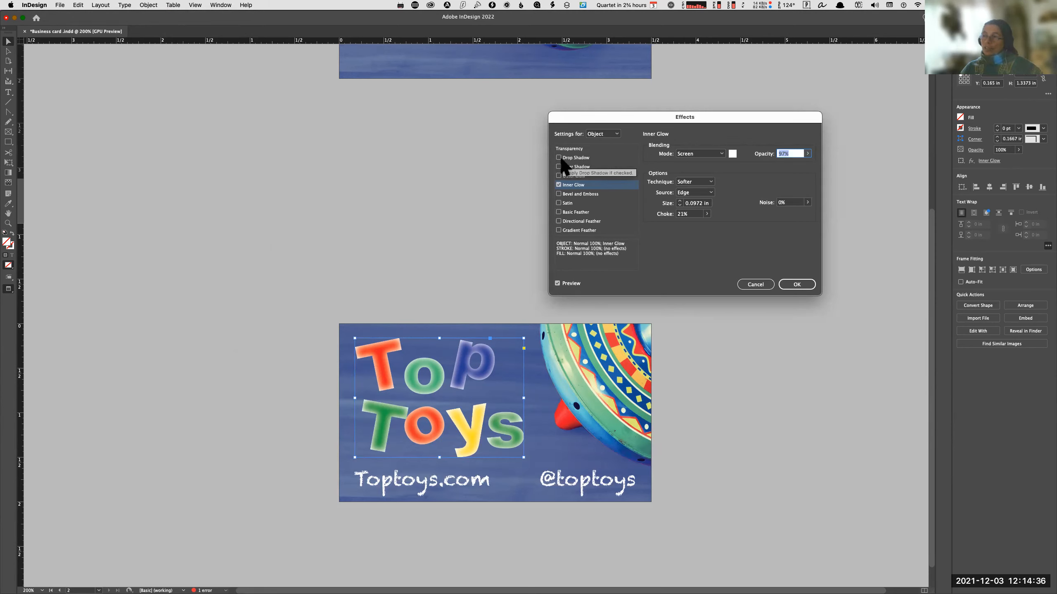
# Try a Drop Shadow and a Gradient Feather effect on the logo, switching each one off again.
pyautogui.click(587, 159)
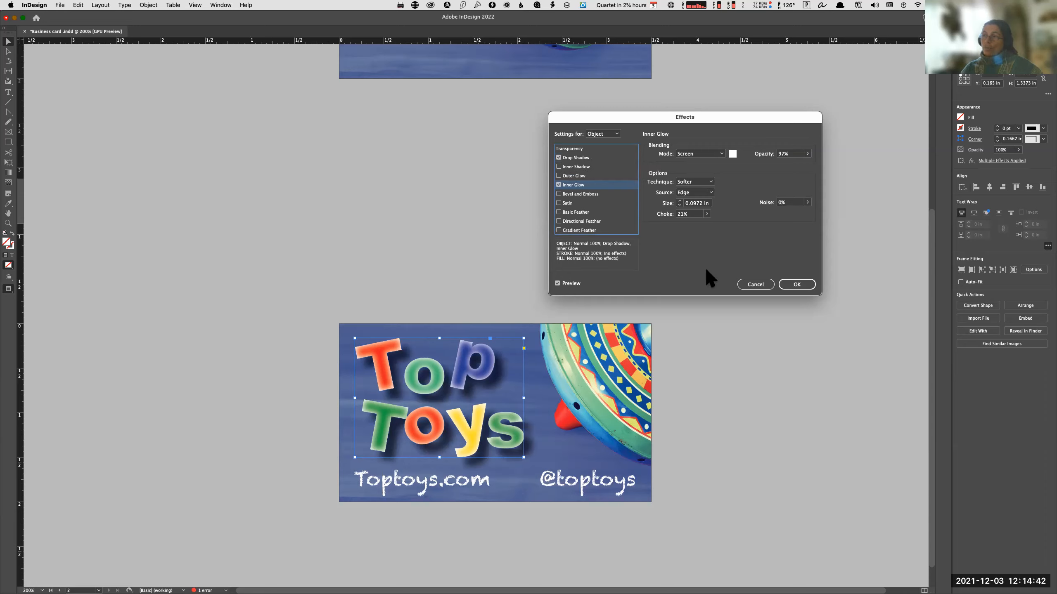
pyautogui.click(571, 158)
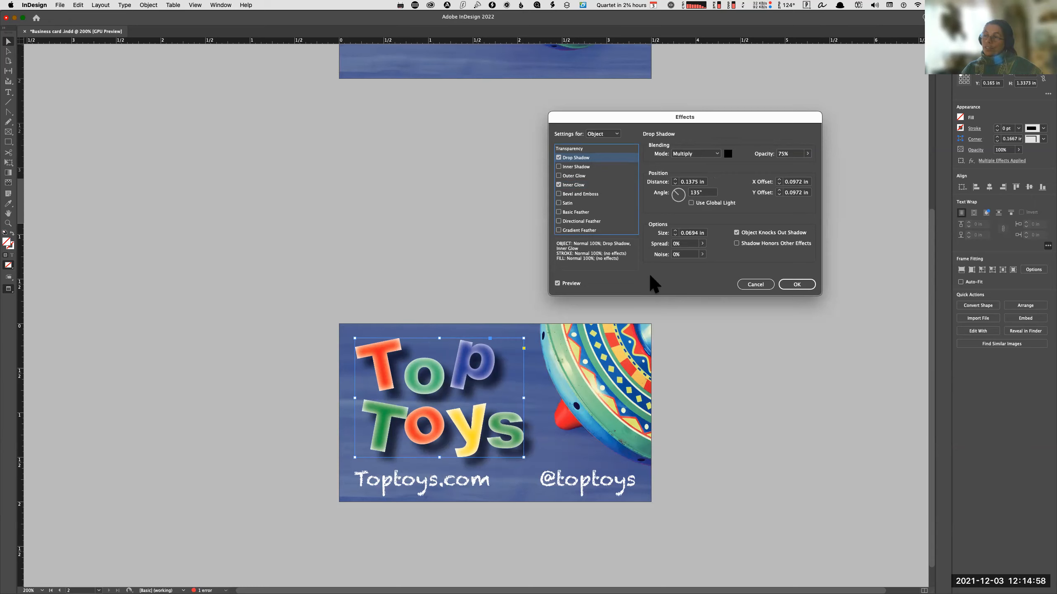
pyautogui.click(559, 157)
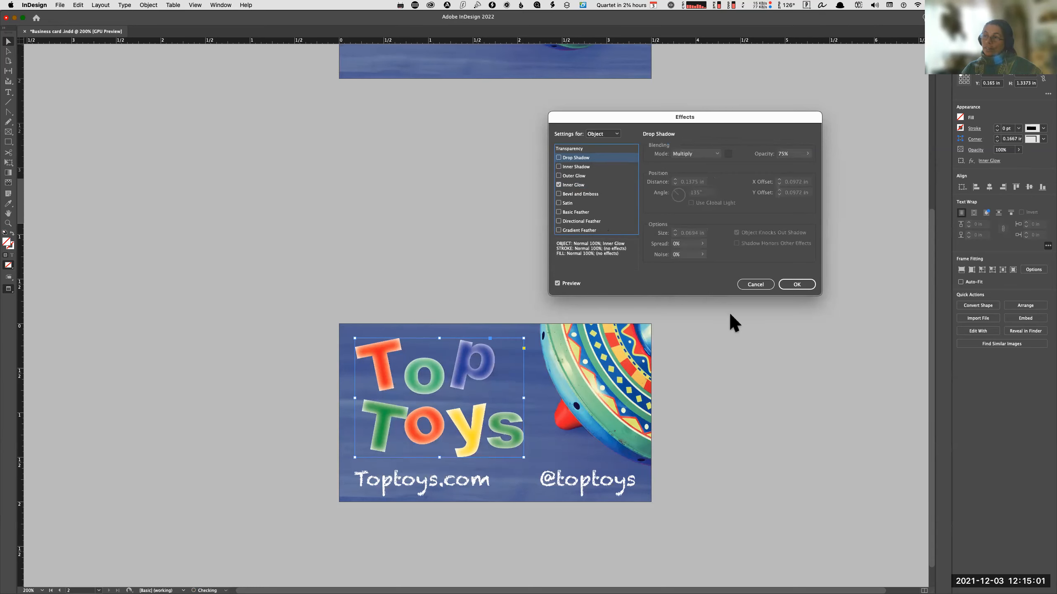
pyautogui.click(578, 231)
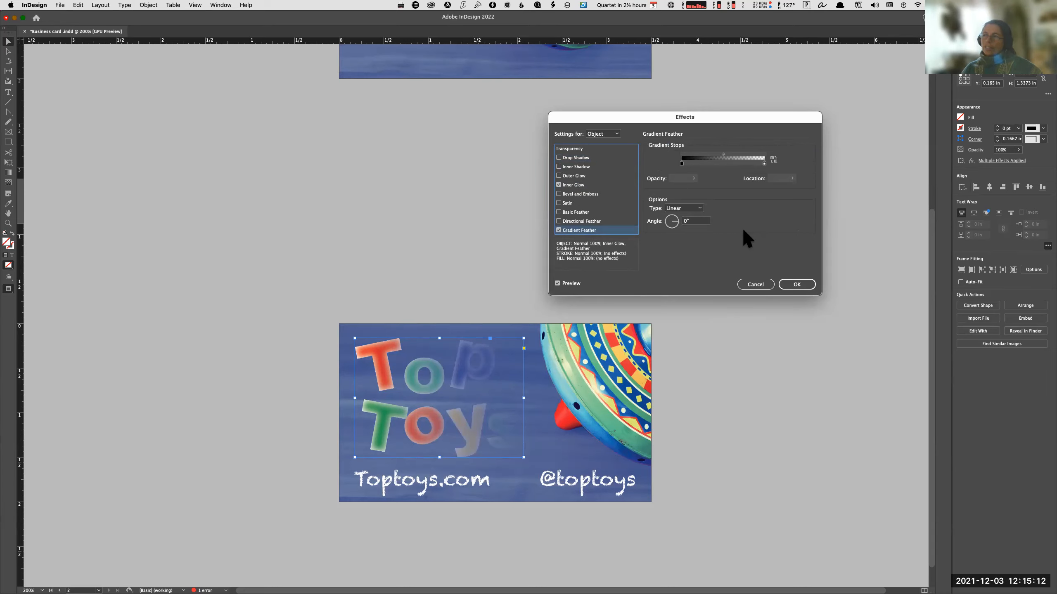
pyautogui.click(559, 231)
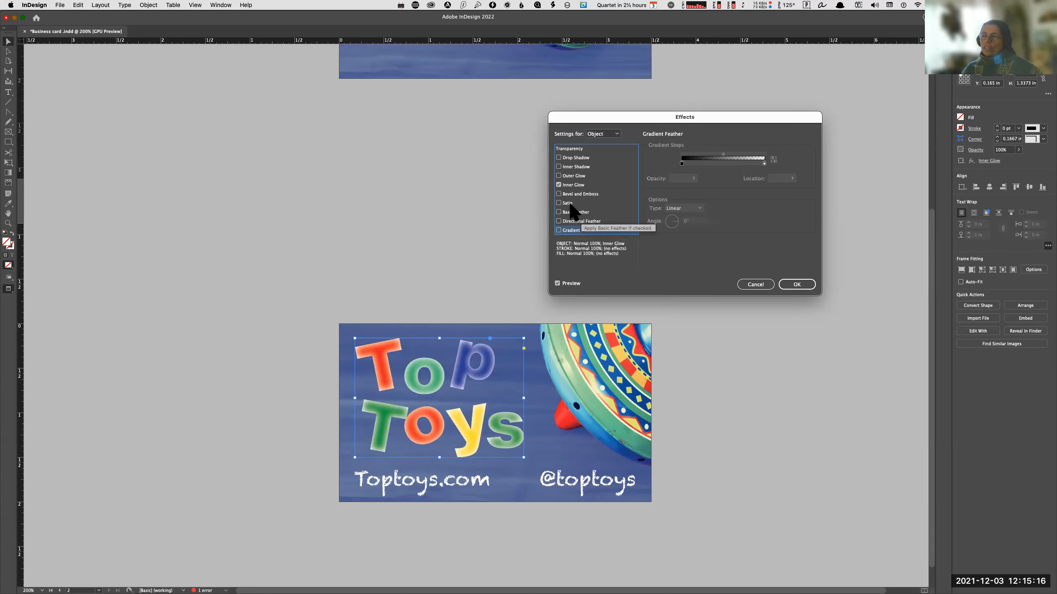
# Add a Satin effect in Multiply mode at 50% opacity to the logo, accept the effects and deselect it.
pyautogui.click(568, 203)
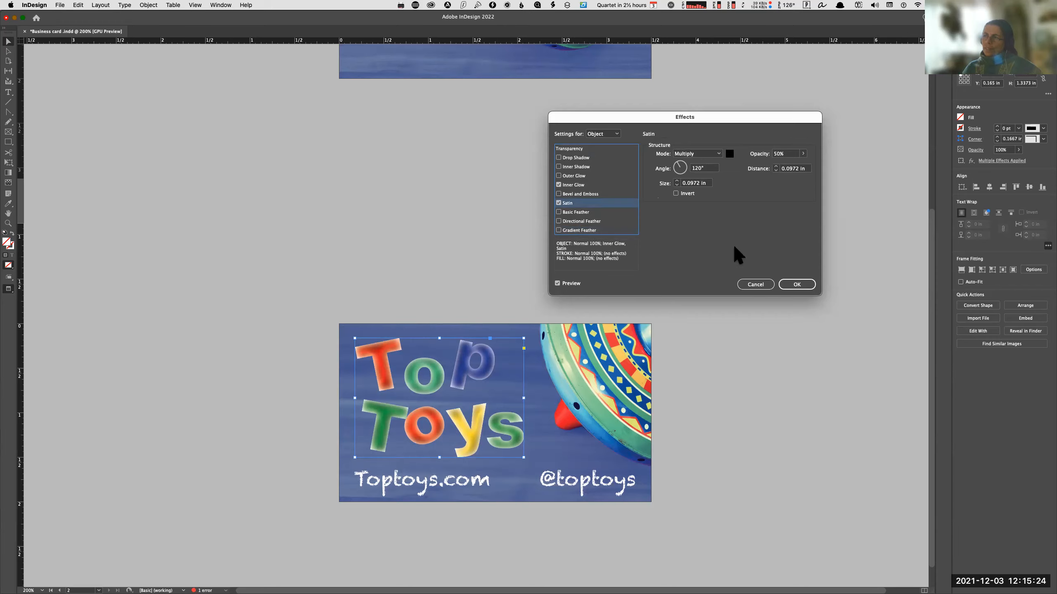
pyautogui.click(801, 286)
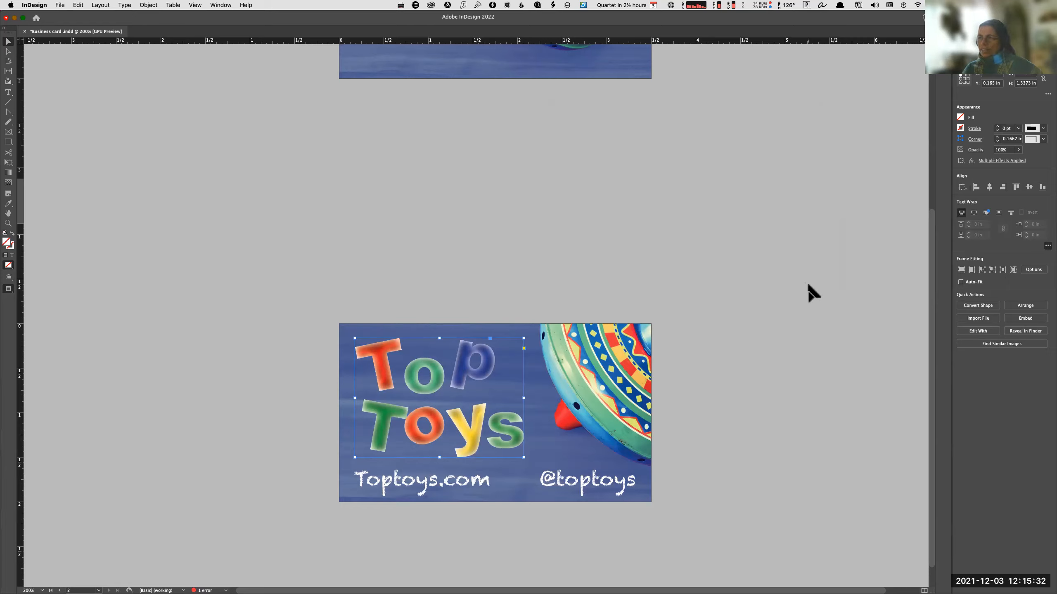
pyautogui.click(746, 264)
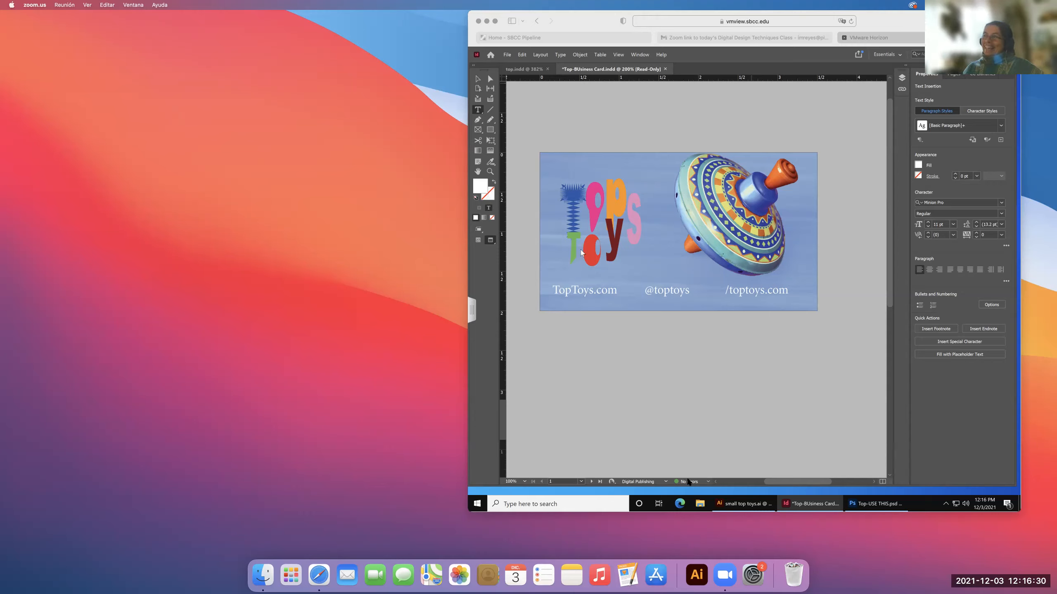
# In the Top-BUsiness Card document, remove the stray w from the /toptoys.com text and switch from Preview to Normal screen mode.
pyautogui.scroll(-2, 657, 465)
pyautogui.hscroll(-2, 657, 465)
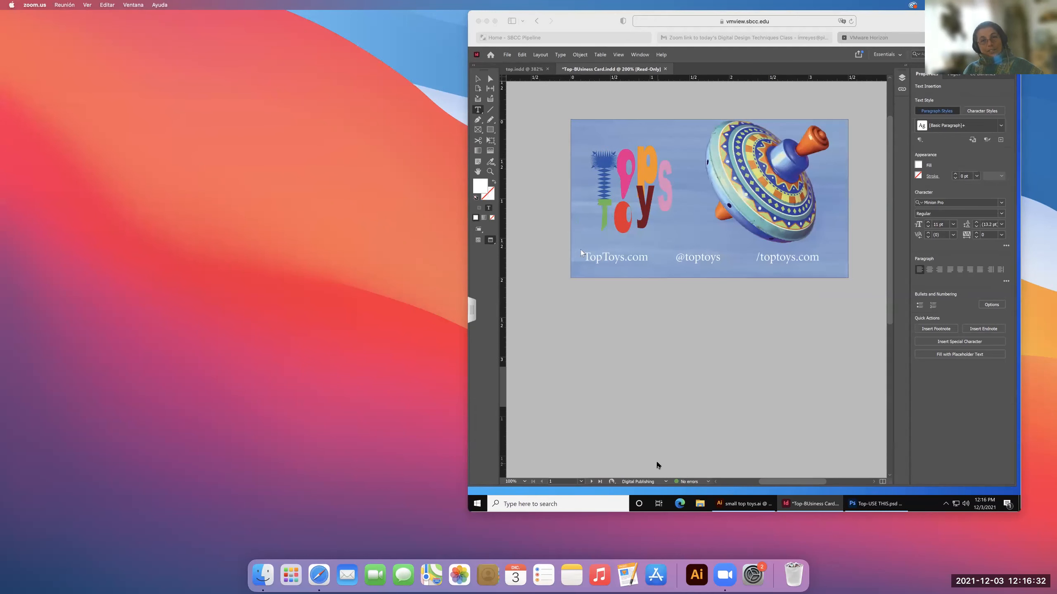
pyautogui.hscroll(2, 624, 400)
pyautogui.scroll(-2, 623, 380)
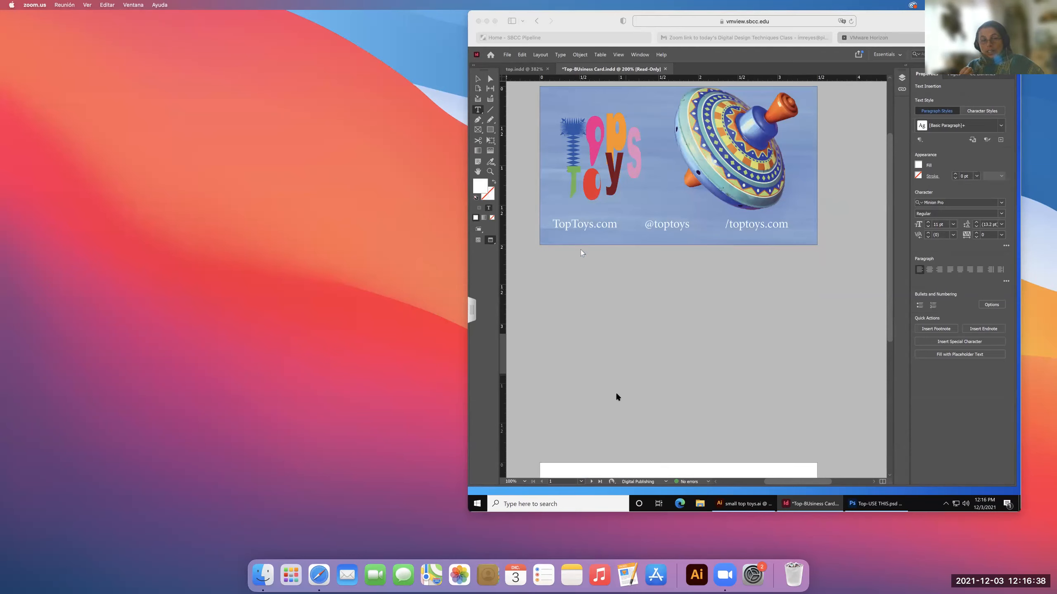
pyautogui.click(617, 397)
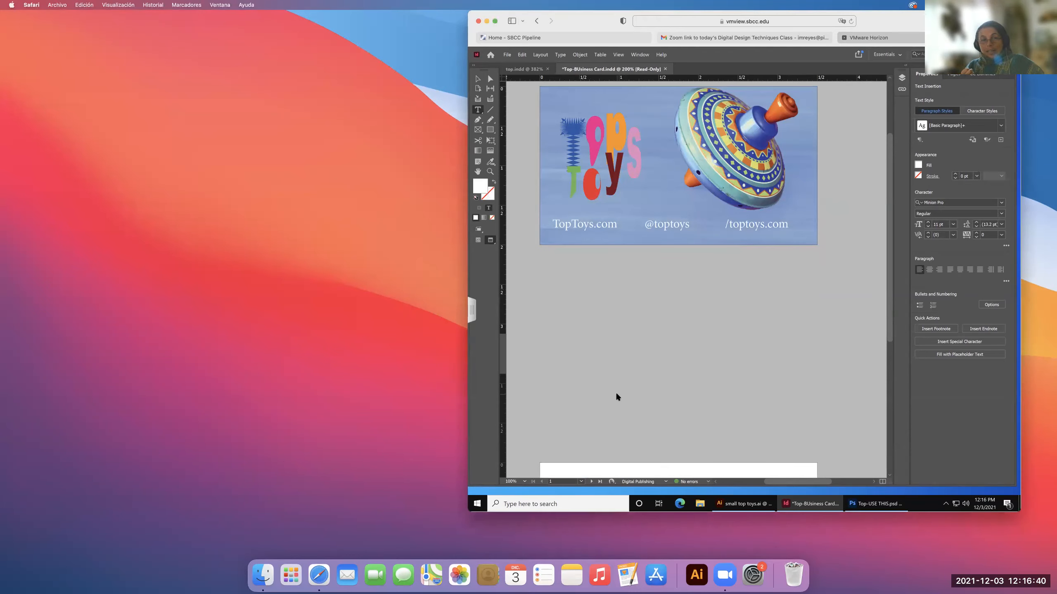
pyautogui.write('w')
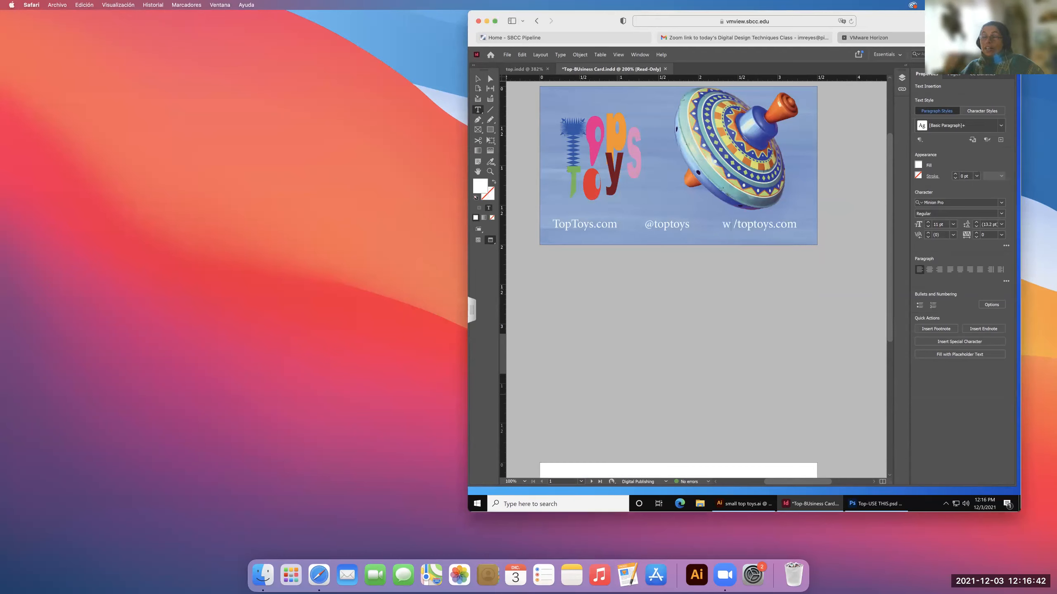
pyautogui.press('BackSpace')
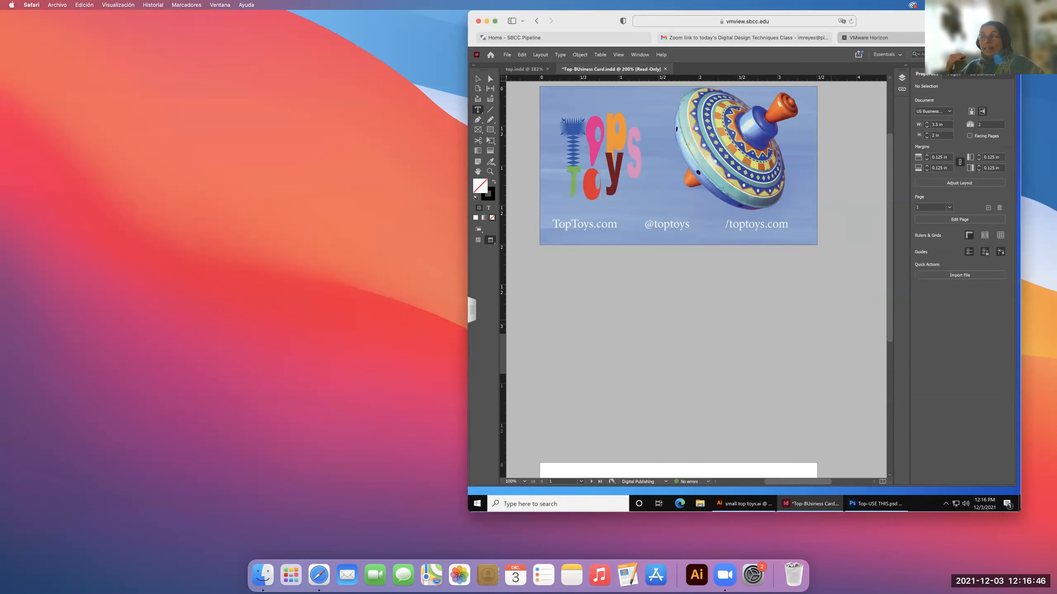
pyautogui.press('w')
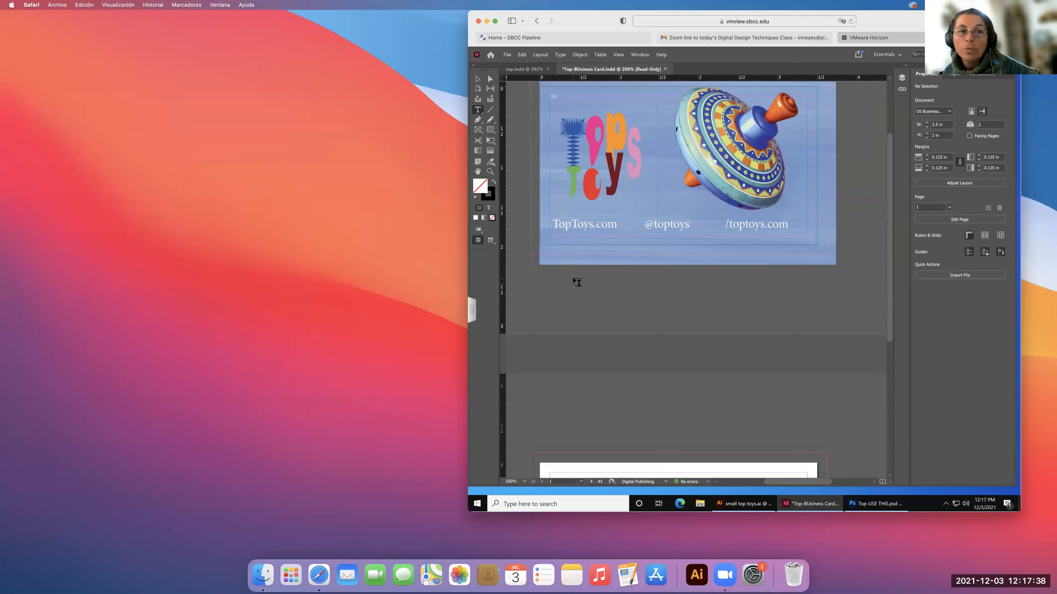
# Extend the left edge of the page 1 background image frame to the bleed line at X -0.125 in.
pyautogui.scroll(2, 553, 273)
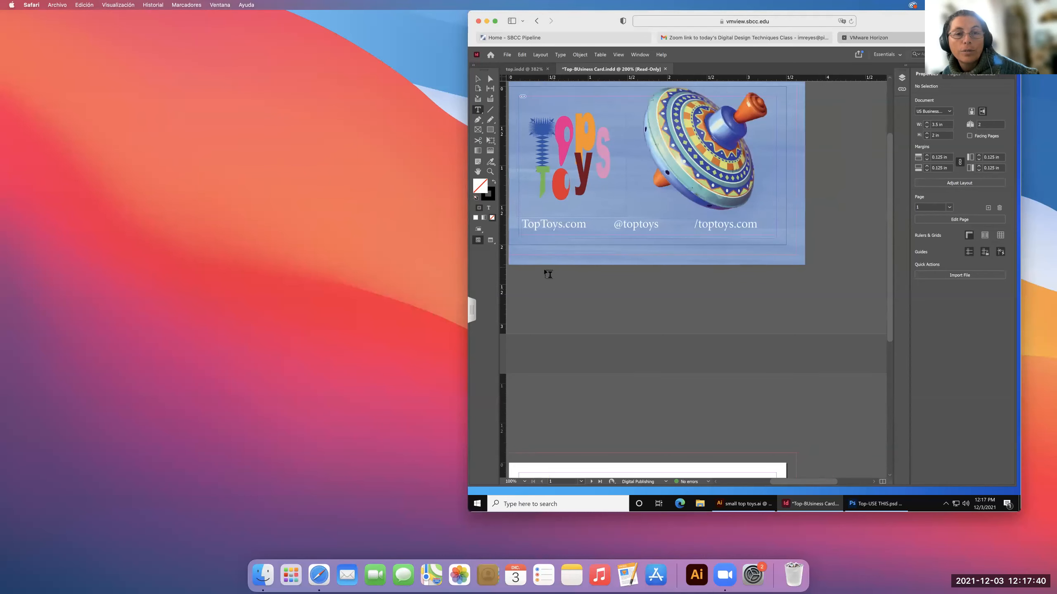
pyautogui.scroll(-8, 628, 330)
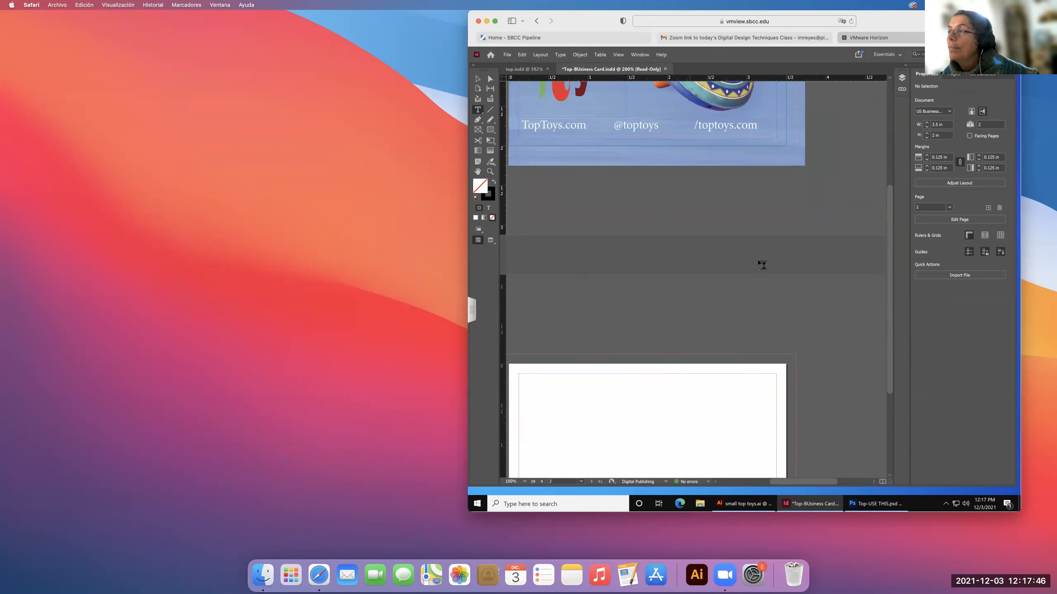
pyautogui.scroll(-1, 825, 242)
pyautogui.click(477, 79)
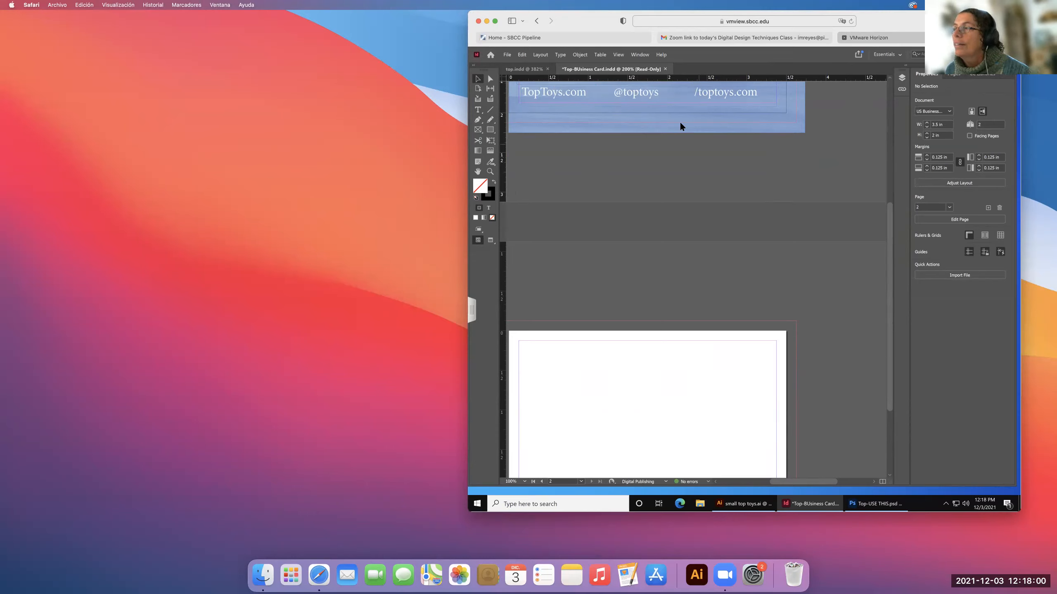
pyautogui.moveTo(670, 114); pyautogui.dragTo(722, 388)
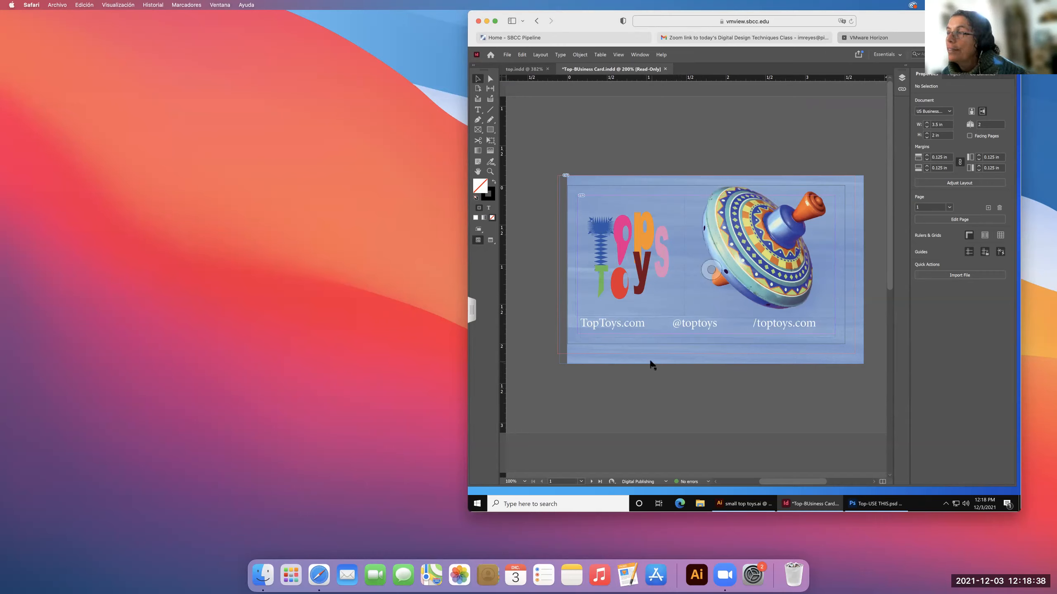
pyautogui.click(567, 339)
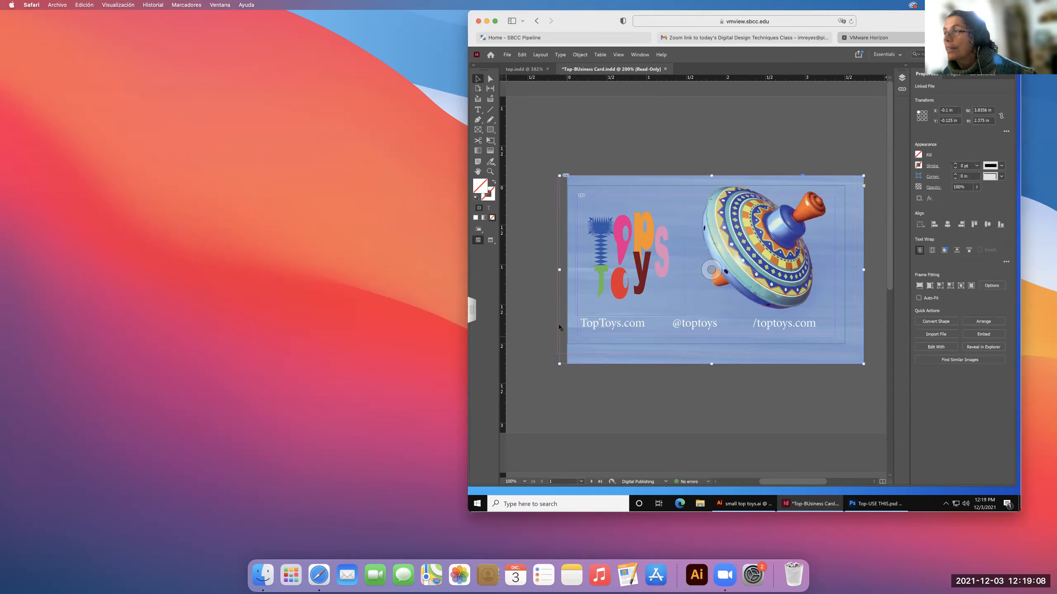
pyautogui.moveTo(560, 269); pyautogui.dragTo(559, 270)
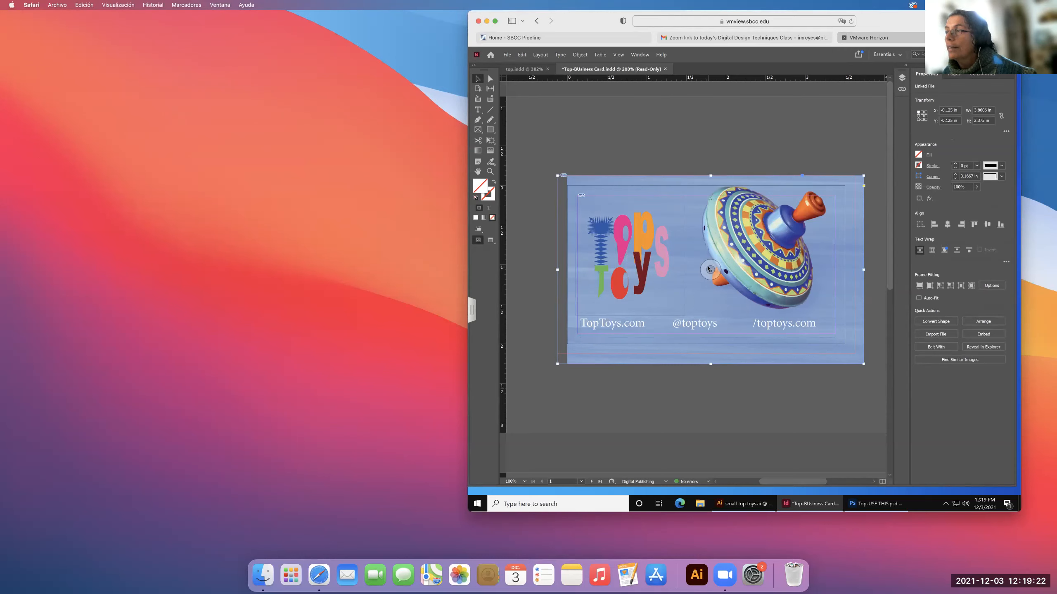
# Shift the background image leftward inside its frame to cover the left bleed, at an X offset of about 0.0047 in.
pyautogui.click(709, 269)
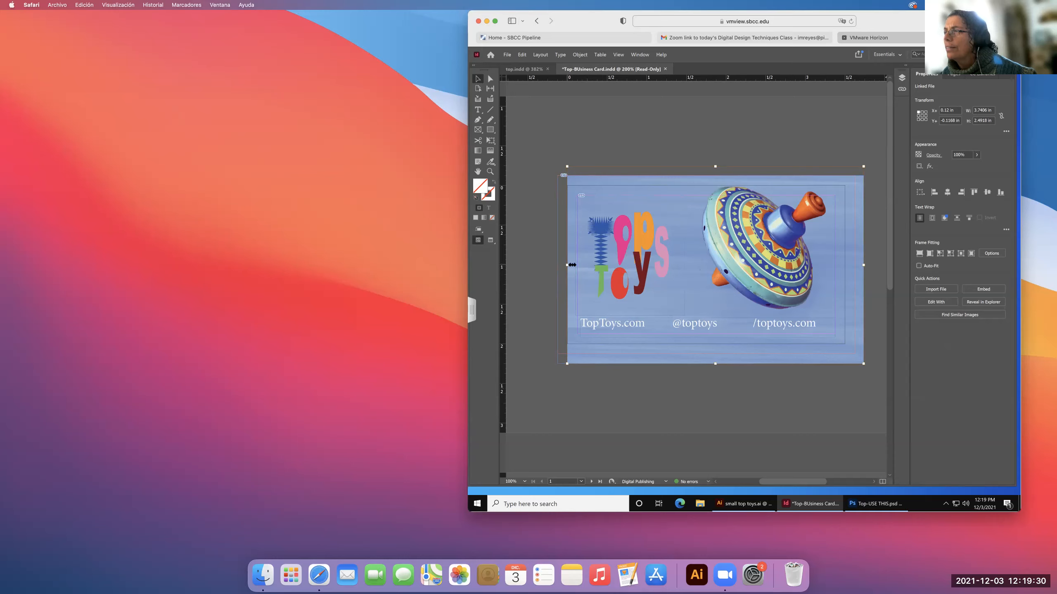
pyautogui.click(636, 257)
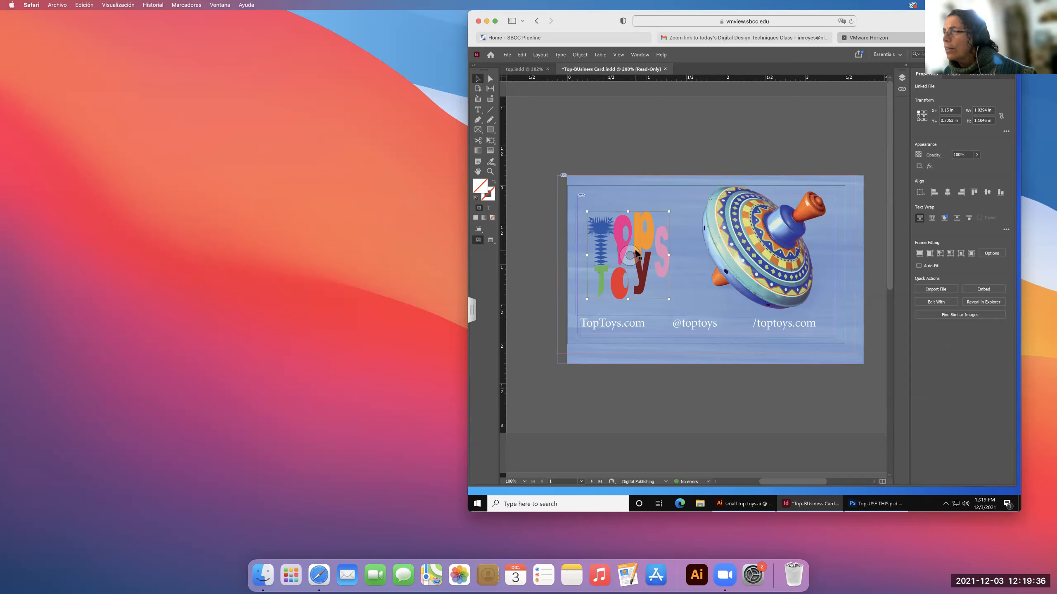
pyautogui.click(701, 275)
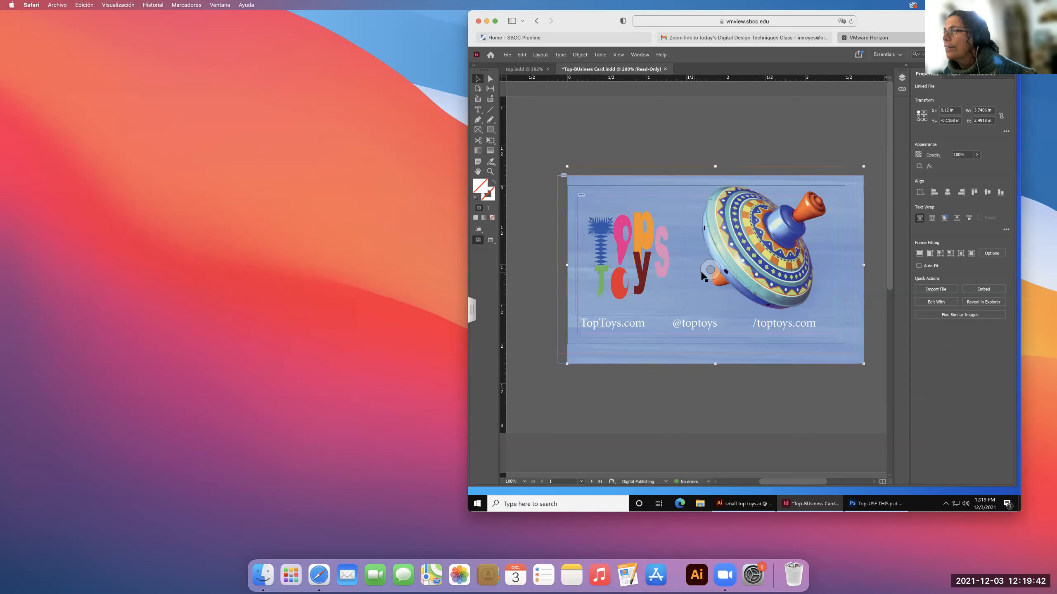
pyautogui.moveTo(702, 275); pyautogui.dragTo(696, 276)
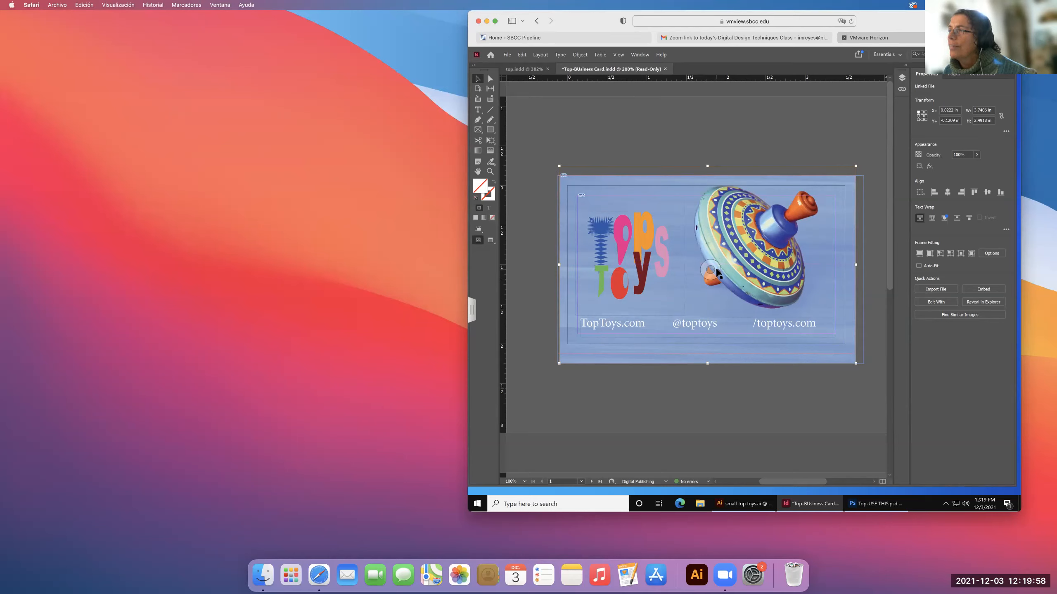
pyautogui.moveTo(715, 270); pyautogui.dragTo(710, 270)
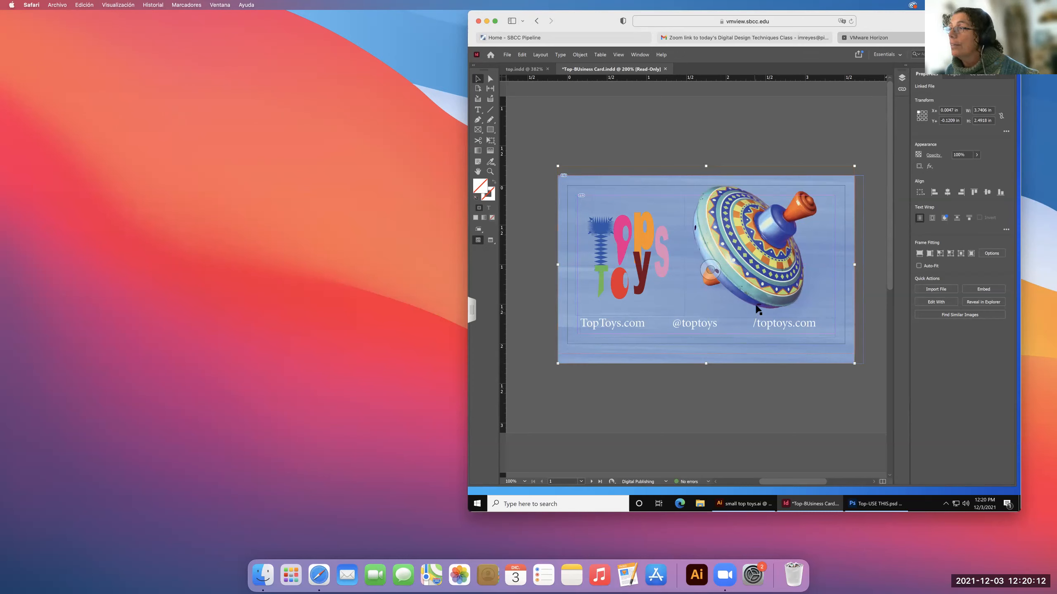
pyautogui.scroll(-1, 755, 310)
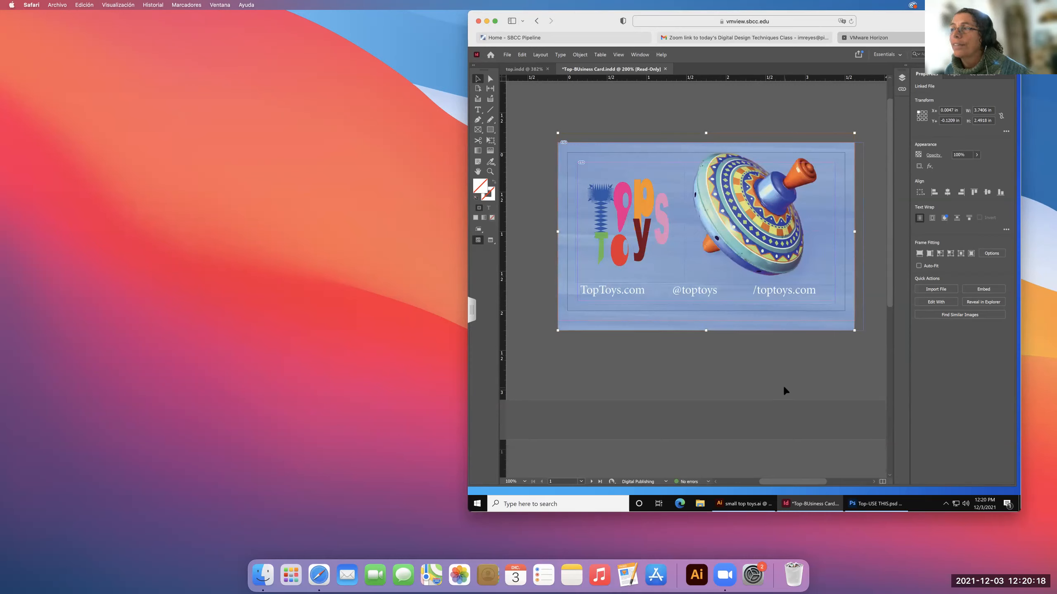
pyautogui.hscroll(1, 781, 350)
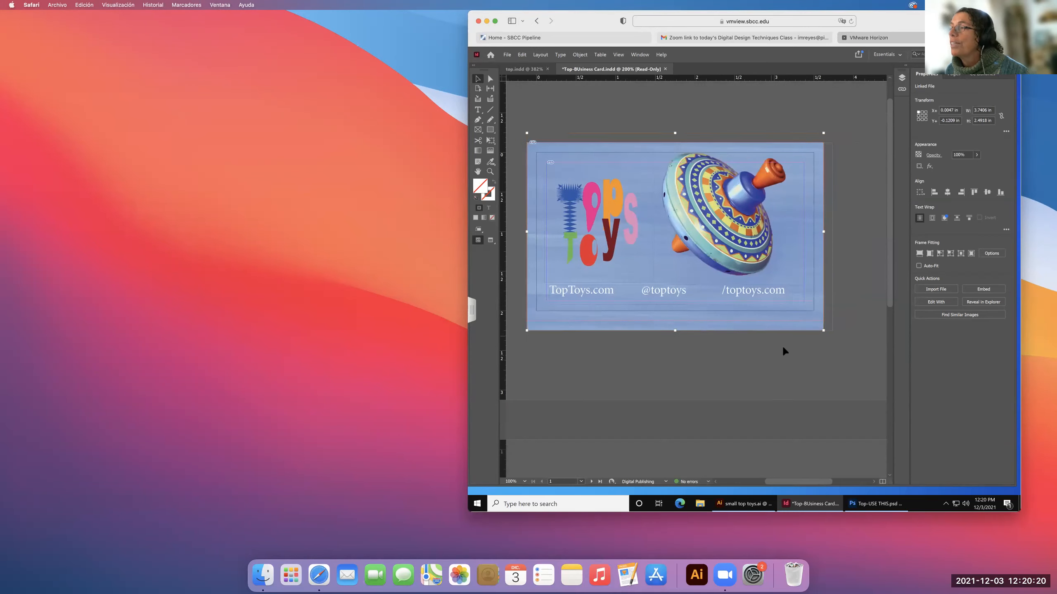
pyautogui.scroll(-1, 782, 348)
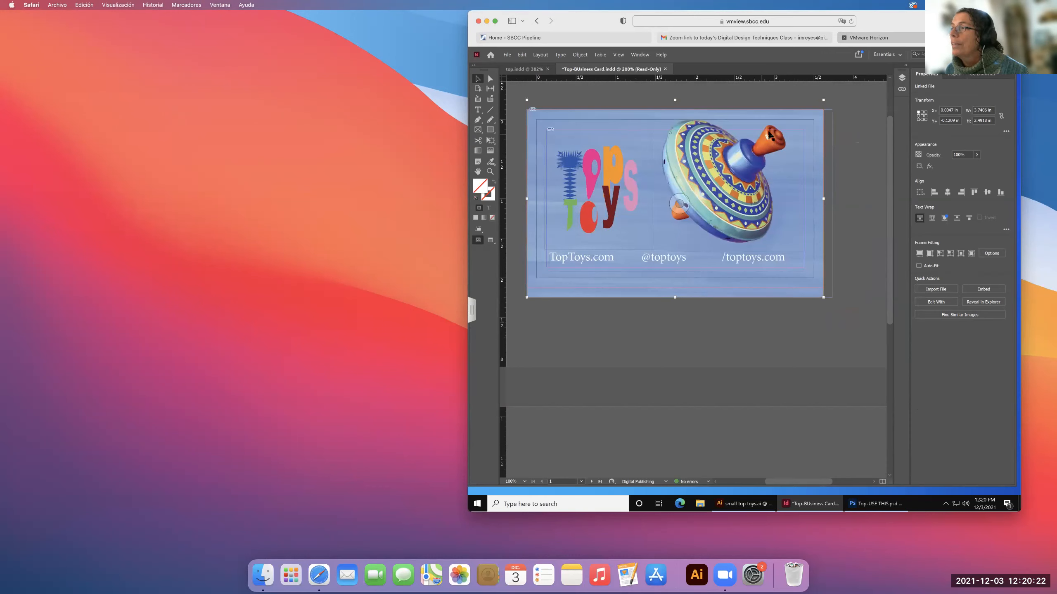
pyautogui.scroll(-2, 767, 131)
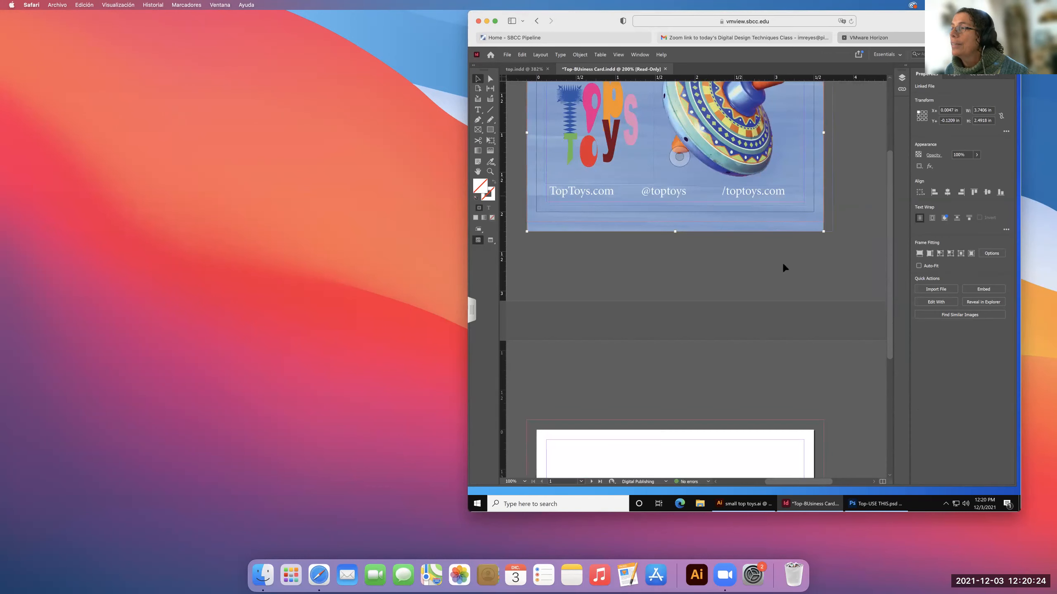
# Examine the full card in Preview screen mode, with the page 1 background image frame selected.
pyautogui.click(800, 268)
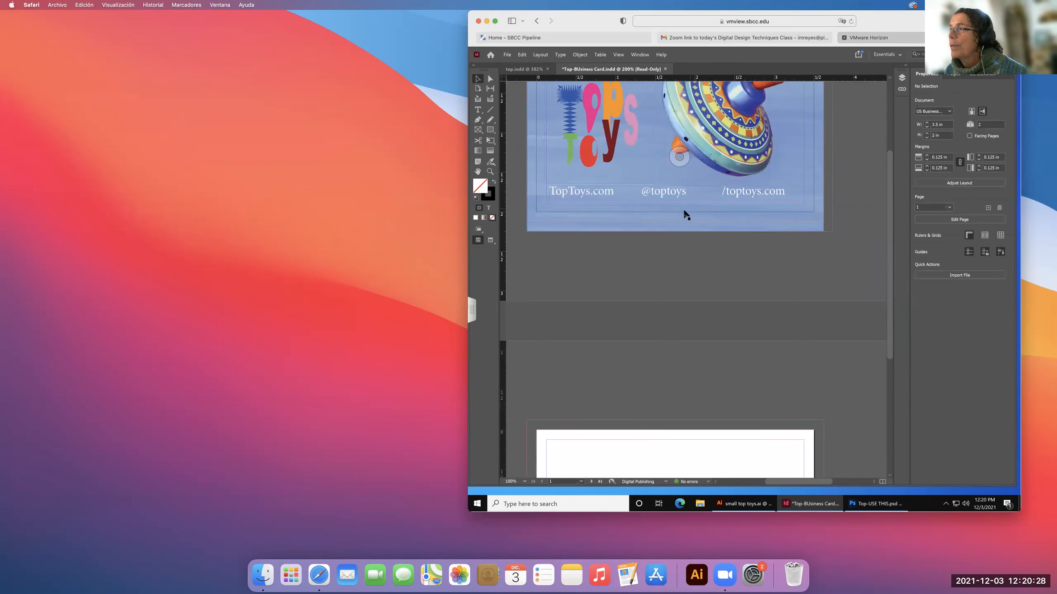
pyautogui.hscroll(-3, 686, 213)
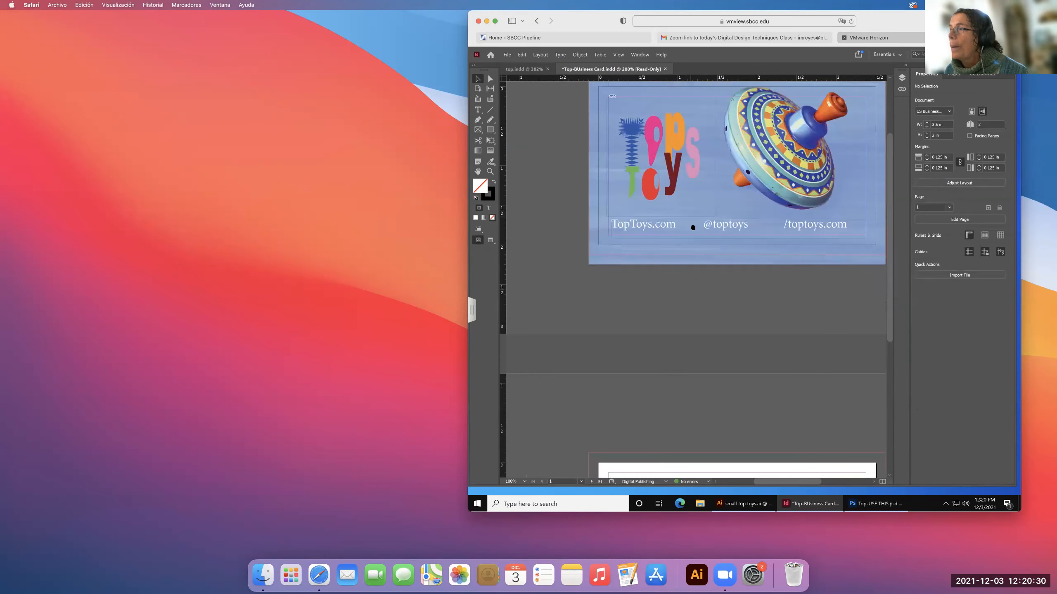
pyautogui.scroll(3, 692, 227)
pyautogui.hscroll(3, 653, 252)
pyautogui.scroll(2, 637, 279)
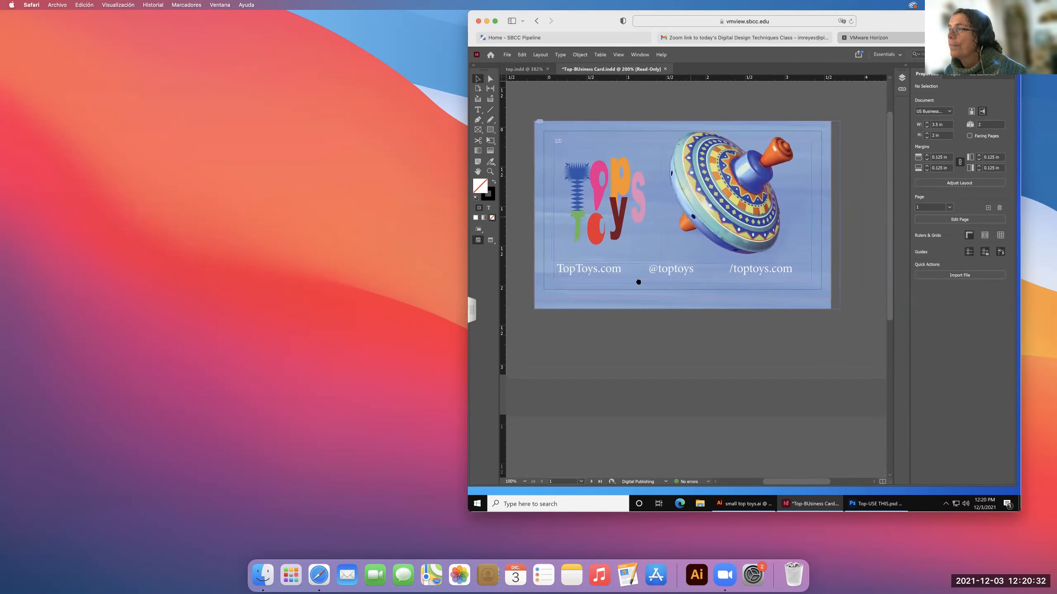
pyautogui.scroll(1, 644, 287)
pyautogui.hscroll(-1, 644, 287)
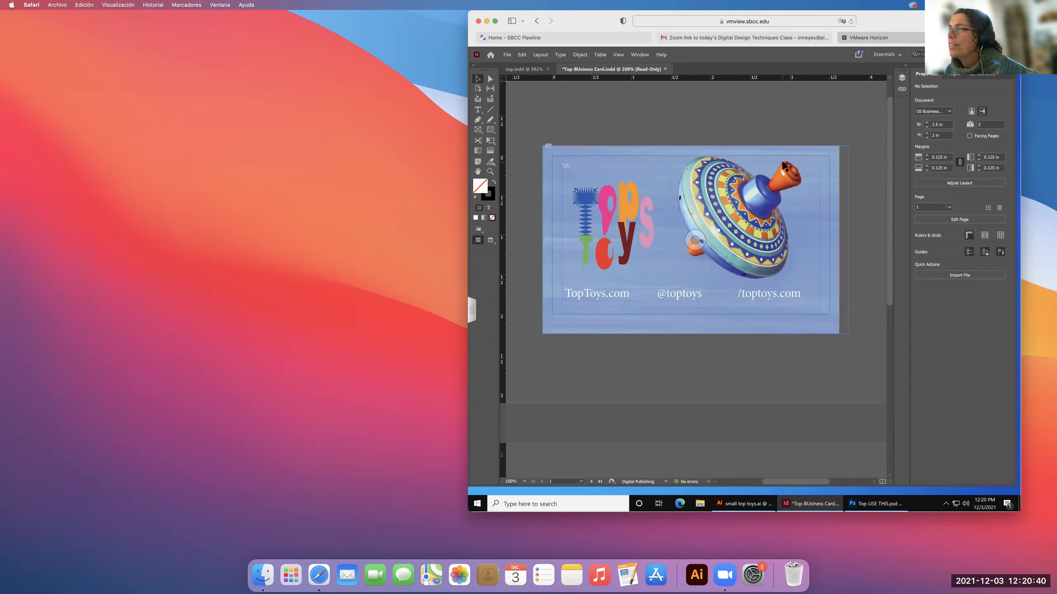
pyautogui.click(705, 152)
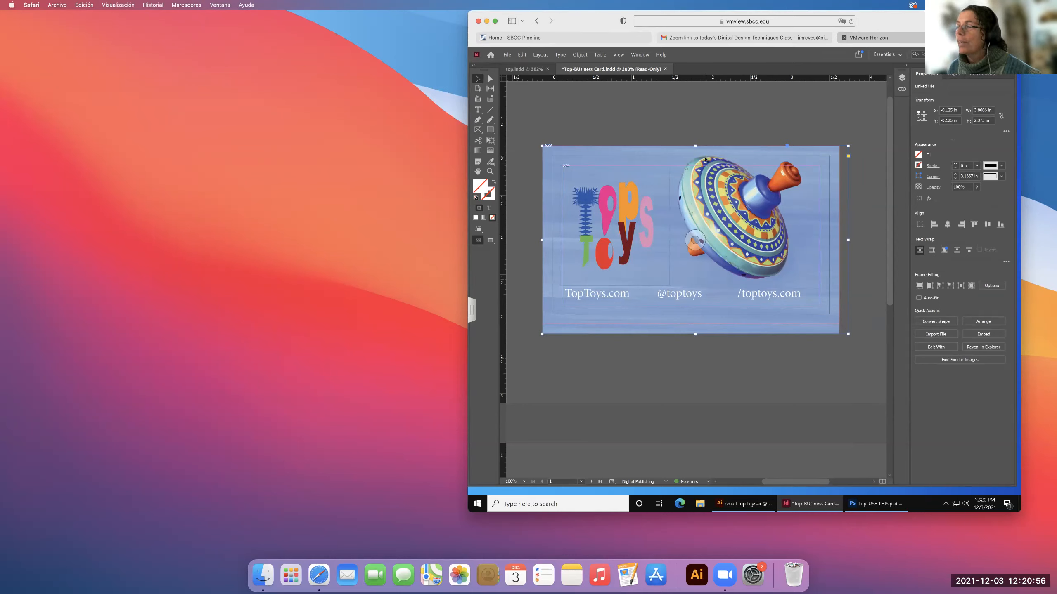
pyautogui.press('w')
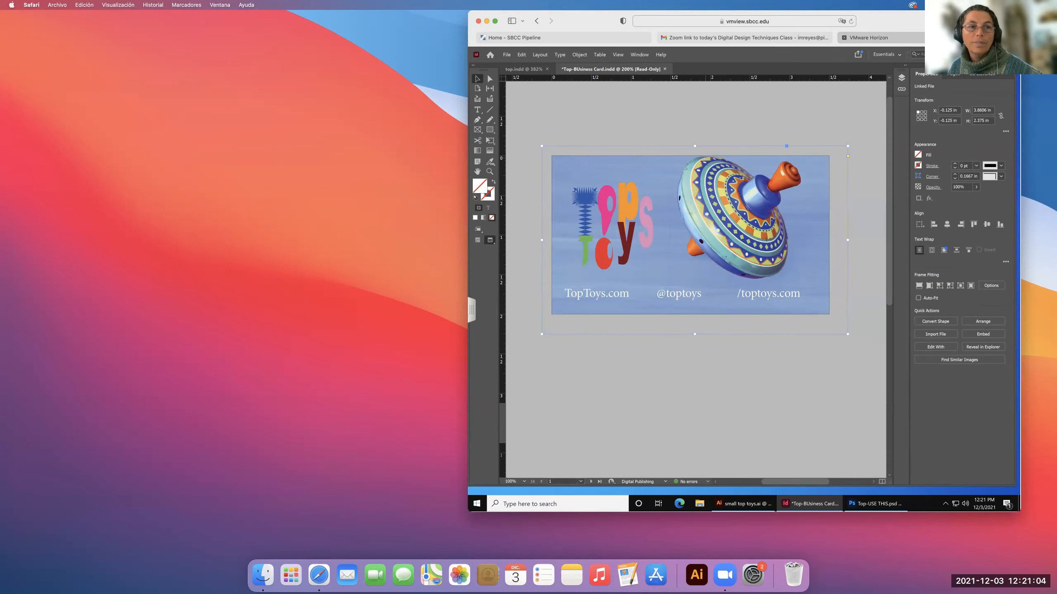
pyautogui.hscroll(2, 707, 161)
pyautogui.scroll(-4, 707, 161)
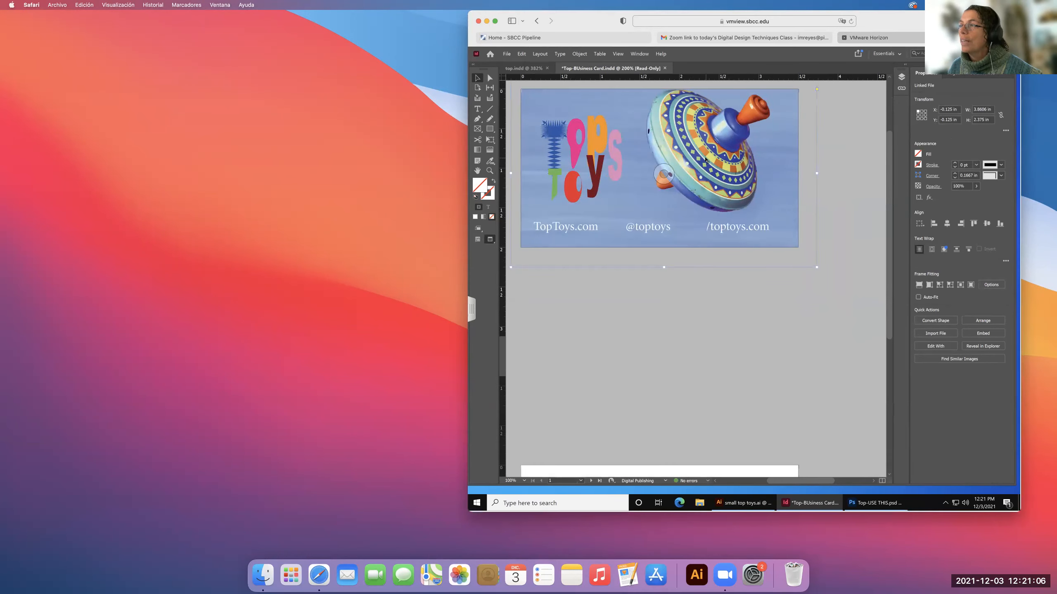
pyautogui.scroll(-4, 706, 161)
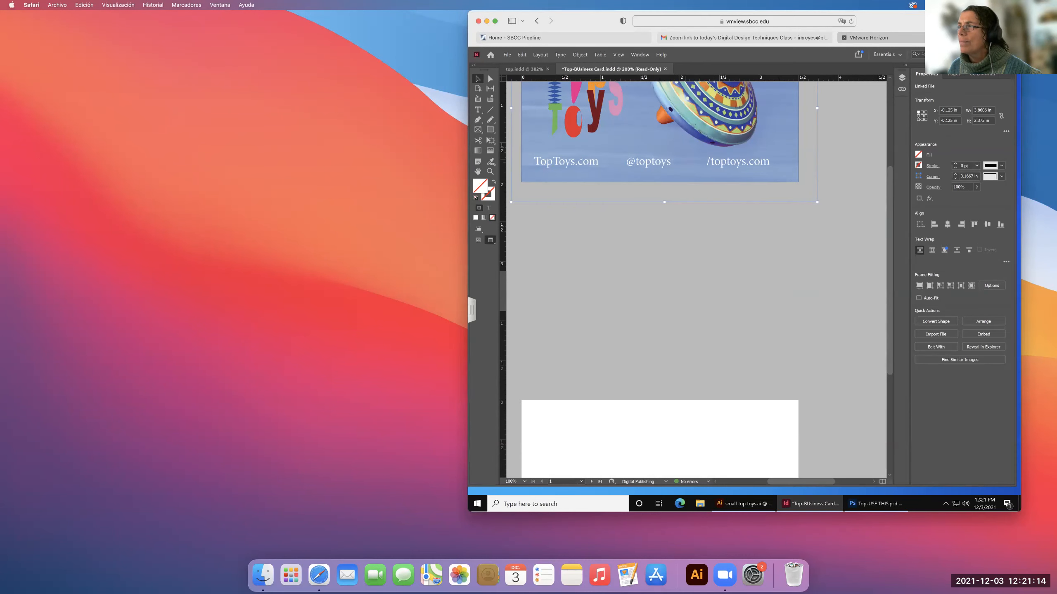
pyautogui.moveTo(689, 171); pyautogui.dragTo(708, 378)
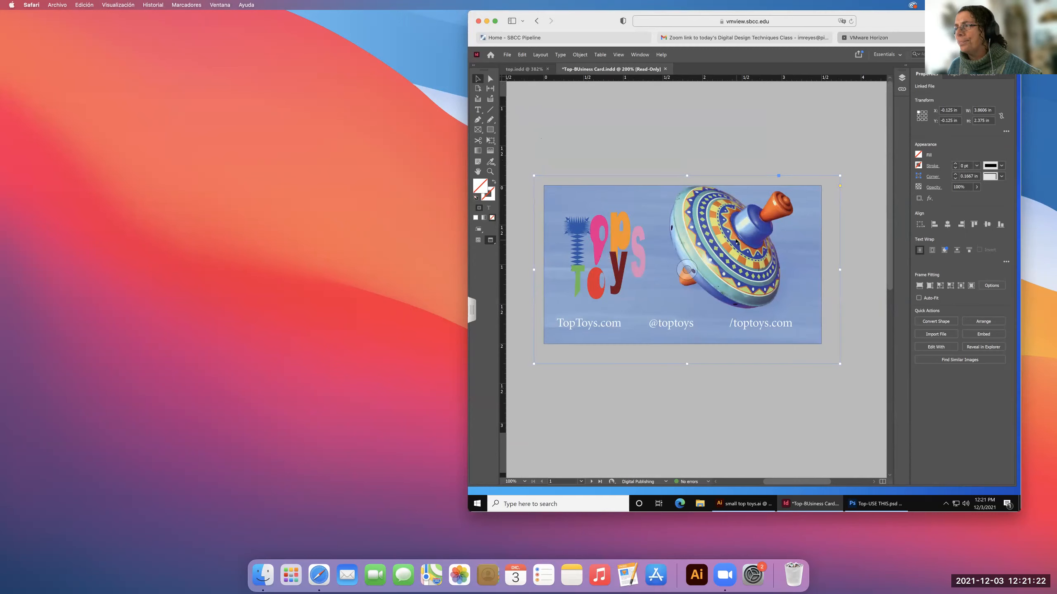
# Lower the background image frame to about X -0.13 in, Y -0.07 in, shift the image down inside it, and return to Normal screen mode.
pyautogui.moveTo(735, 241); pyautogui.dragTo(730, 246)
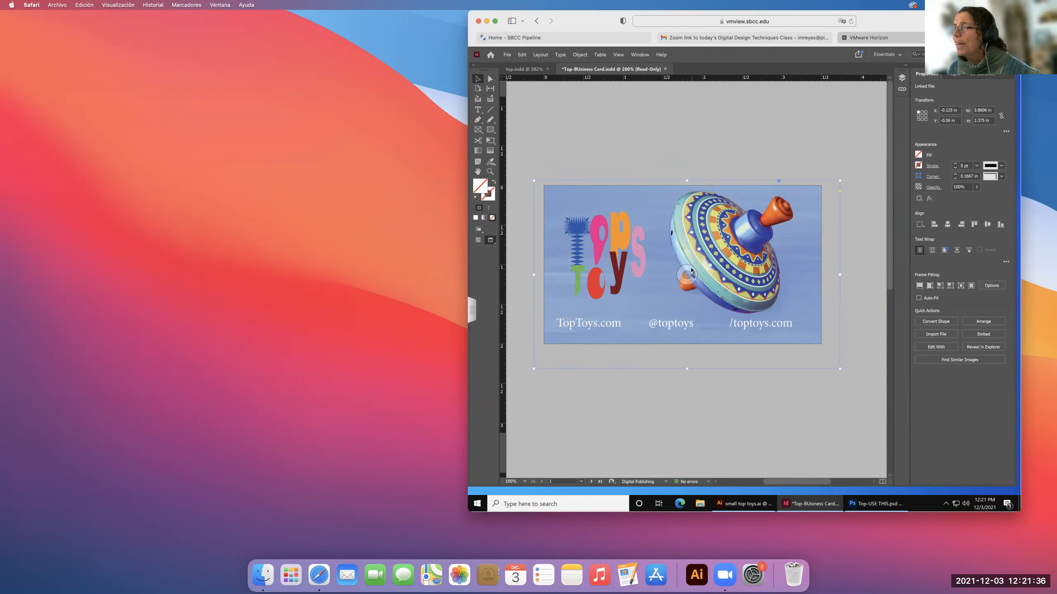
pyautogui.moveTo(691, 272); pyautogui.dragTo(687, 275)
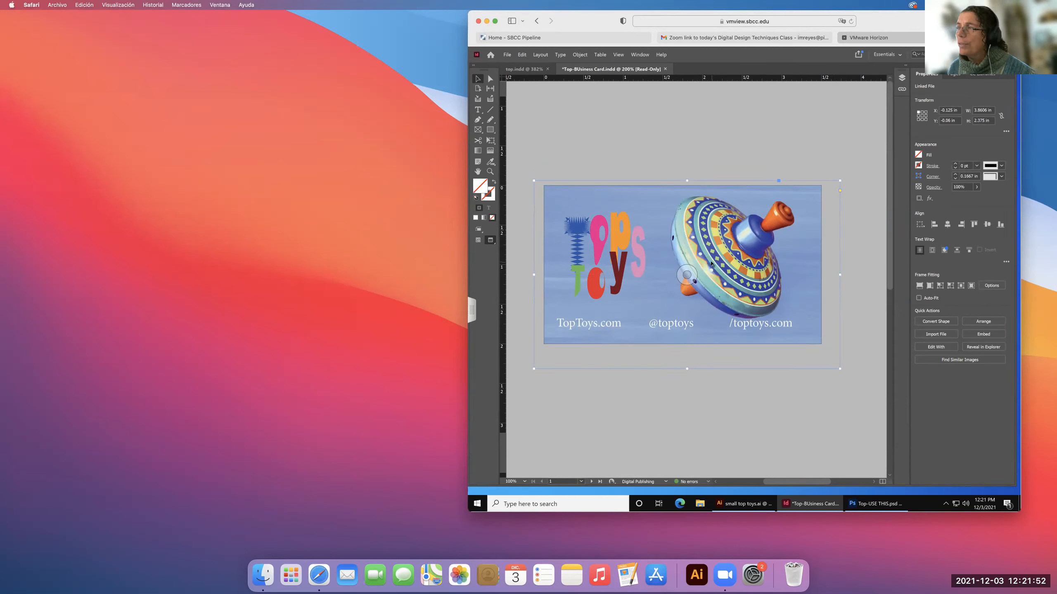
pyautogui.press('w')
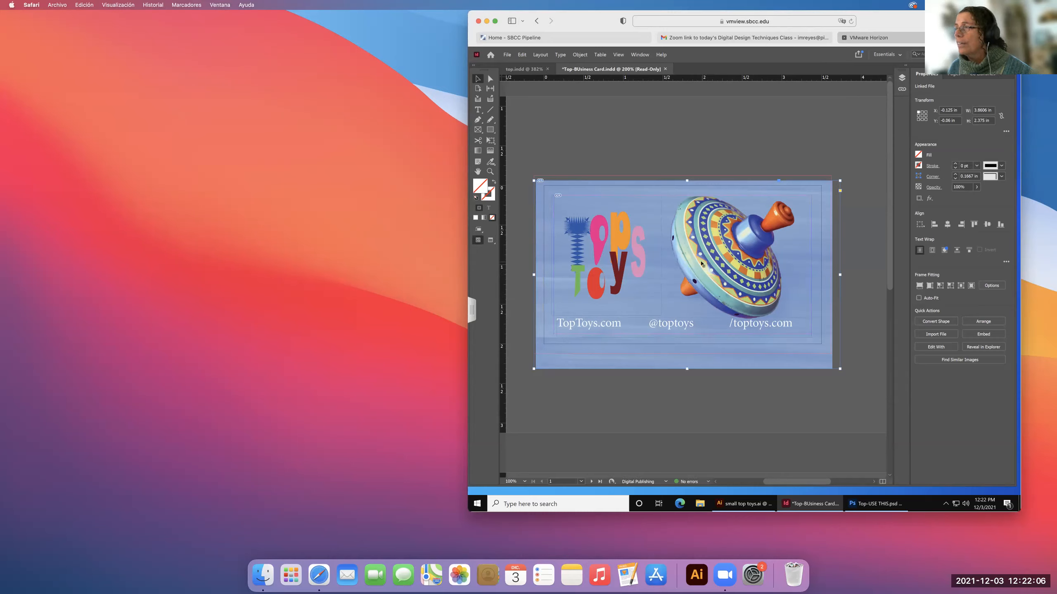
pyautogui.moveTo(701, 263); pyautogui.dragTo(702, 265)
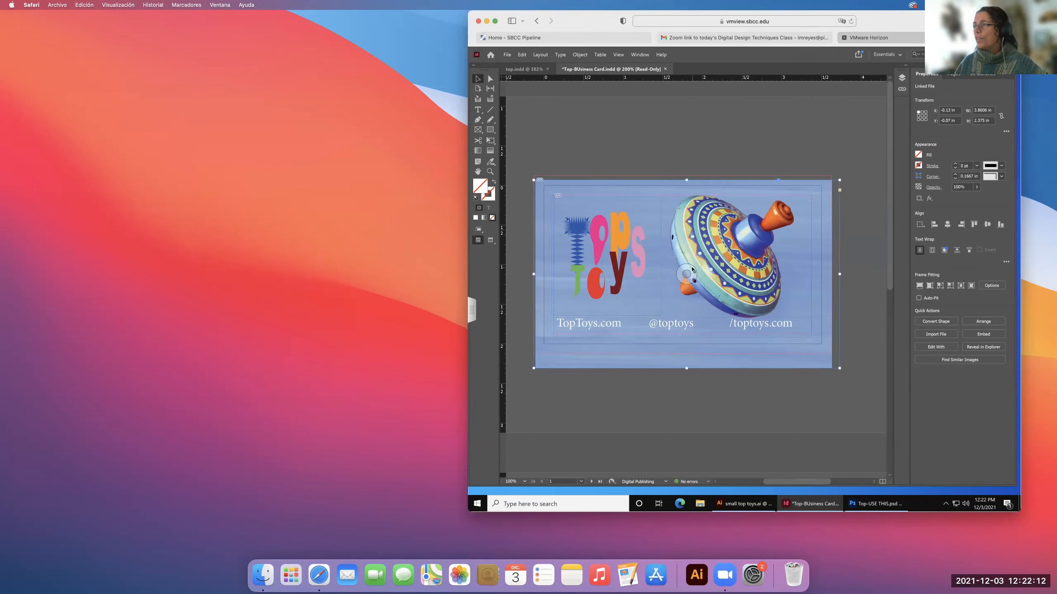
# Reposition the background image inside its frame at offsets X 0.0097 in and Y -0.0594 in, then deselect it and switch to Preview mode.
pyautogui.click(692, 269)
pyautogui.moveTo(692, 268); pyautogui.dragTo(693, 272)
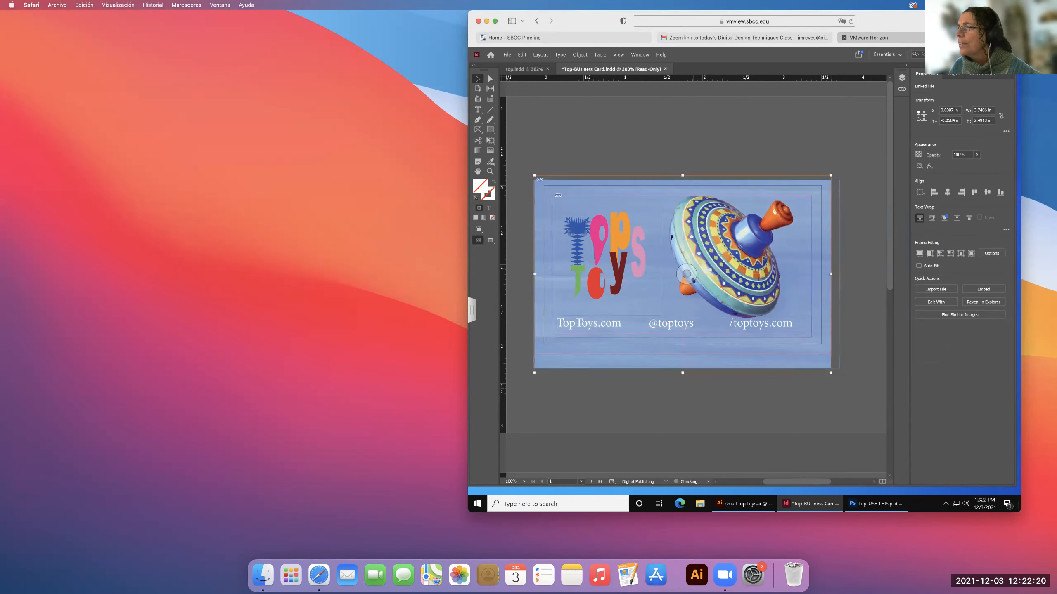
pyautogui.press('w')
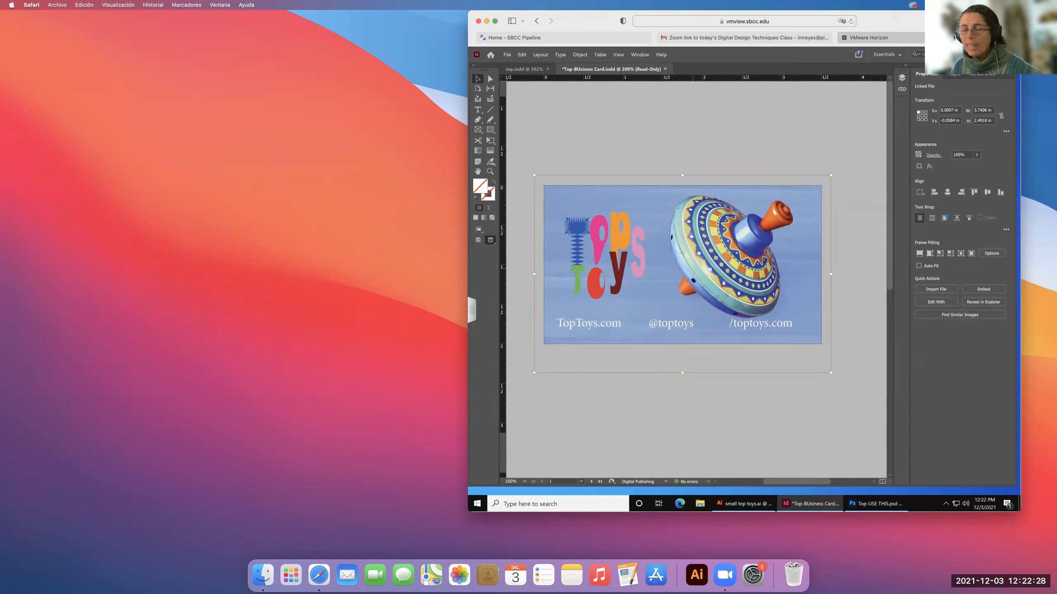
pyautogui.press('w')
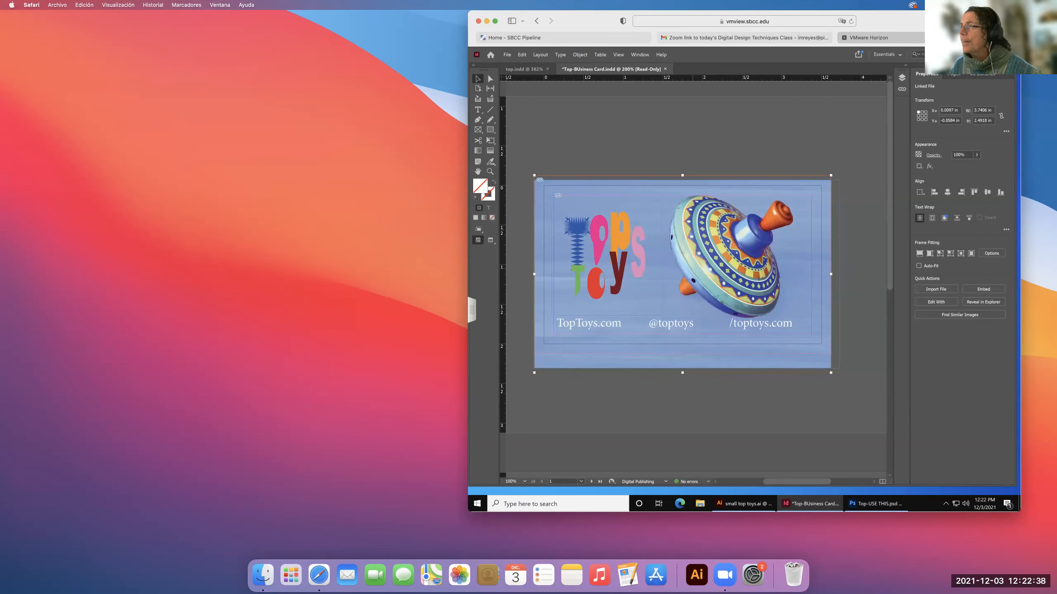
pyautogui.click(708, 137)
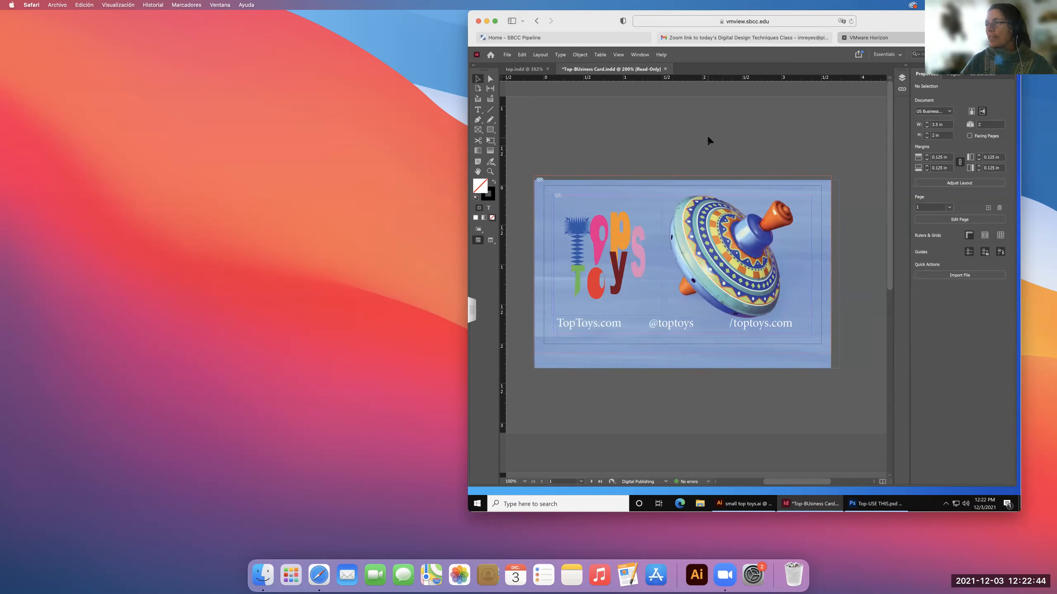
pyautogui.press('w')
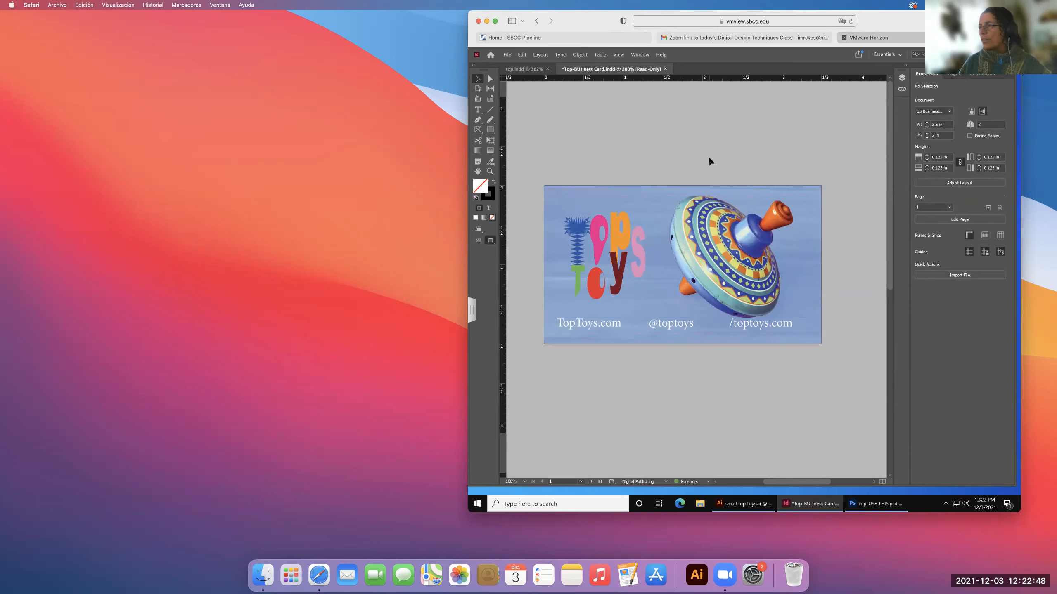
# Move the contact text frame to X 0.1425 in, Y 1.6978 in, and finish in Preview mode with nothing selected.
pyautogui.click(680, 324)
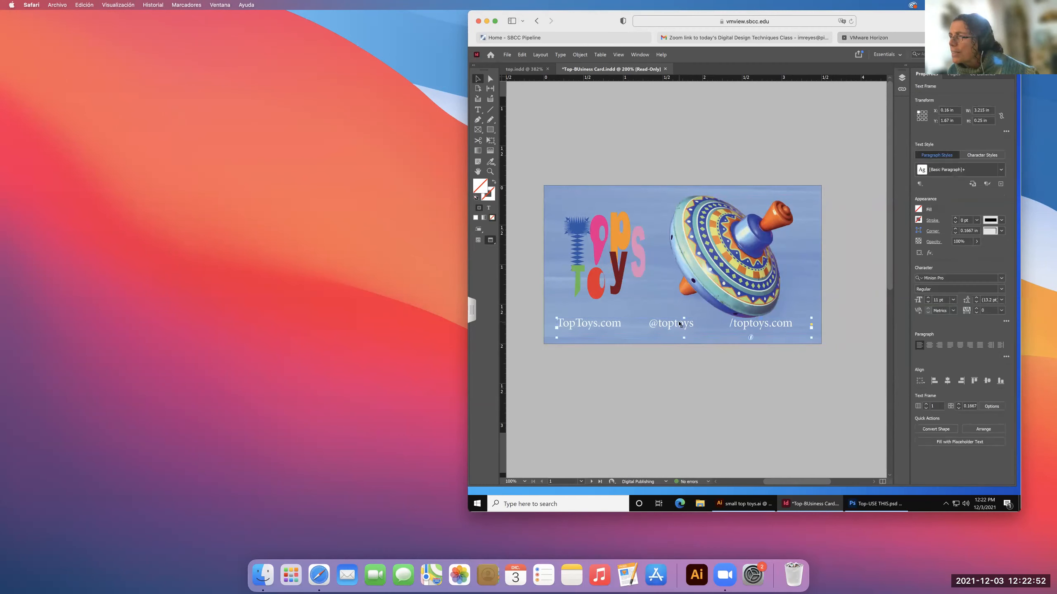
pyautogui.press('w')
pyautogui.press('w')
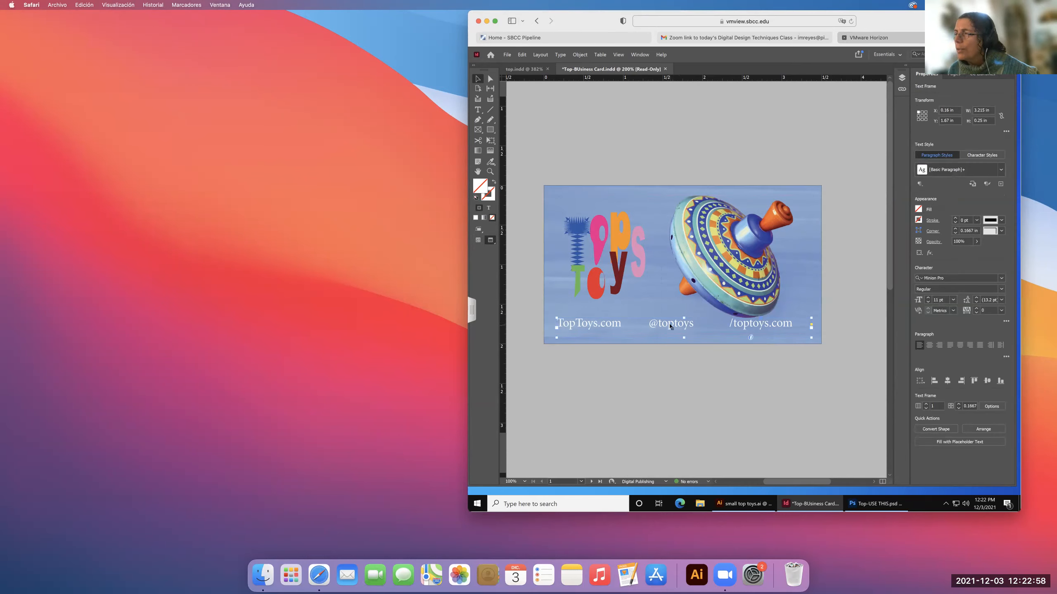
pyautogui.press('w')
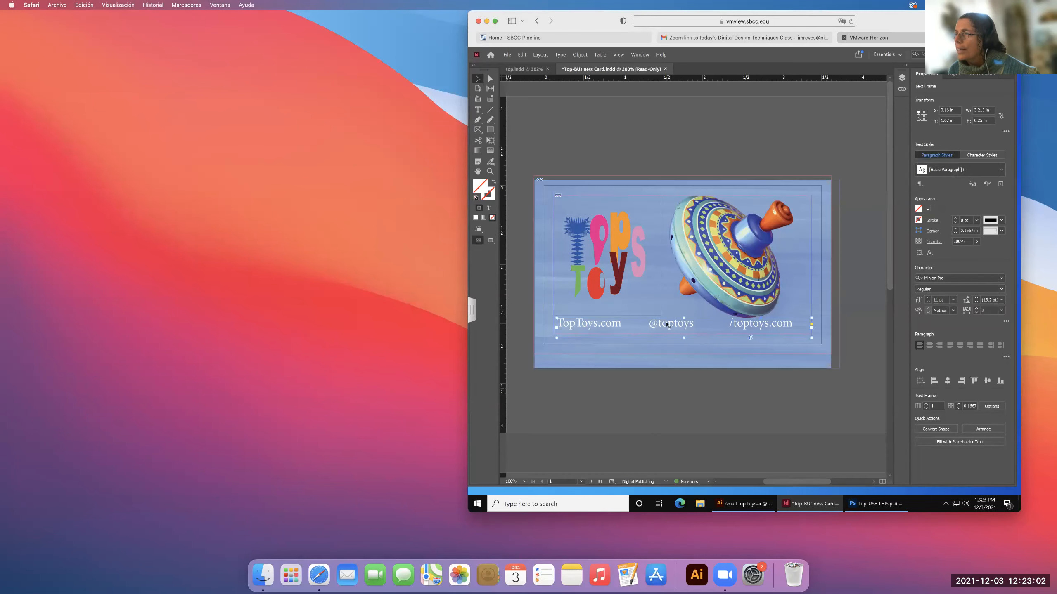
pyautogui.moveTo(668, 326); pyautogui.dragTo(666, 326)
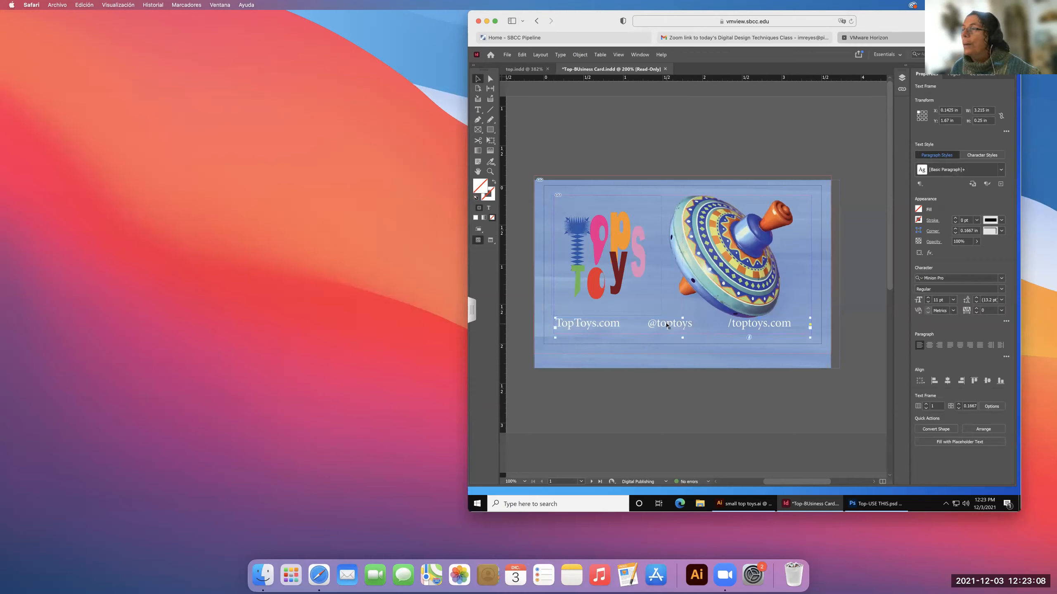
pyautogui.press('Down')
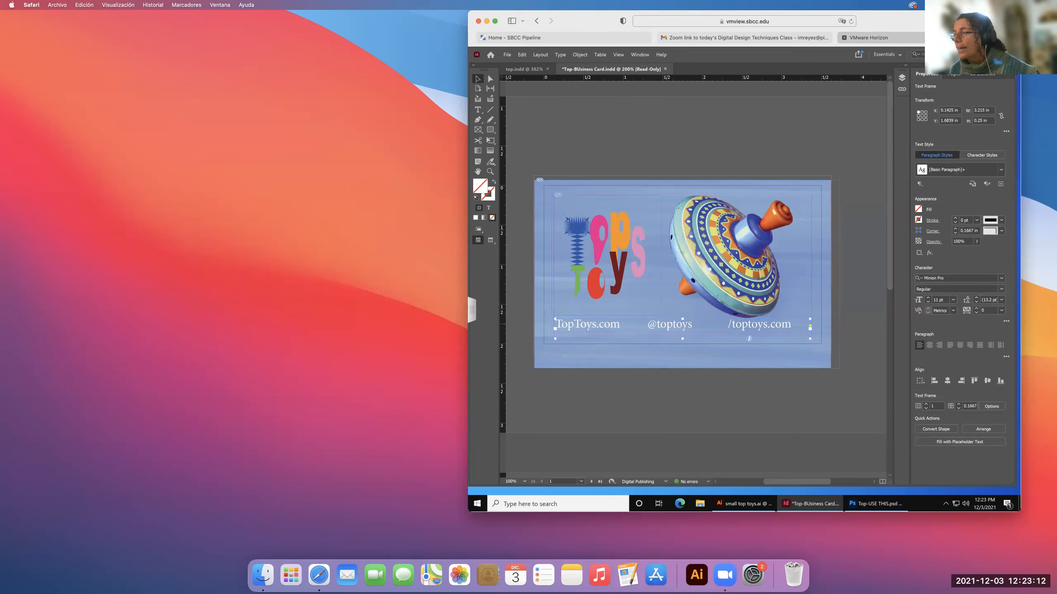
pyautogui.press('Down')
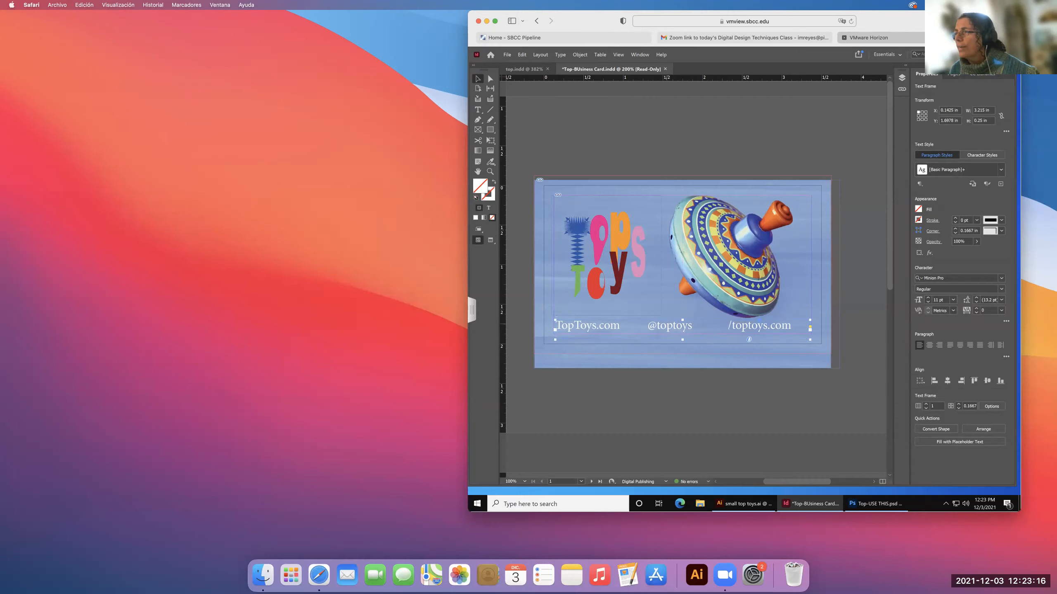
pyautogui.press('w')
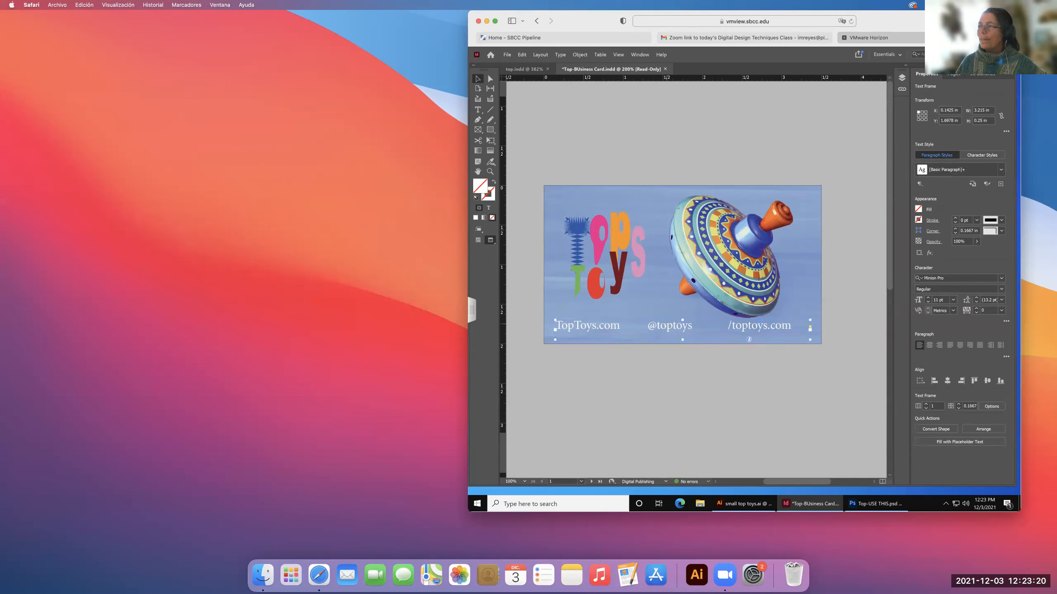
pyautogui.hscroll(-2, 641, 357)
pyautogui.click(641, 373)
pyautogui.scroll(-2, 640, 372)
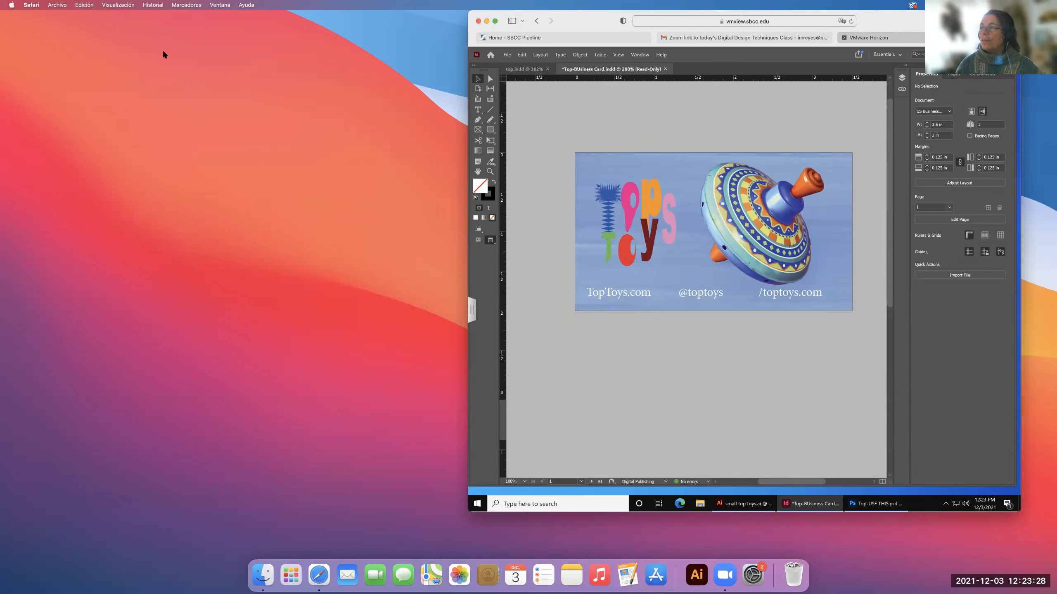
pyautogui.click(130, 78)
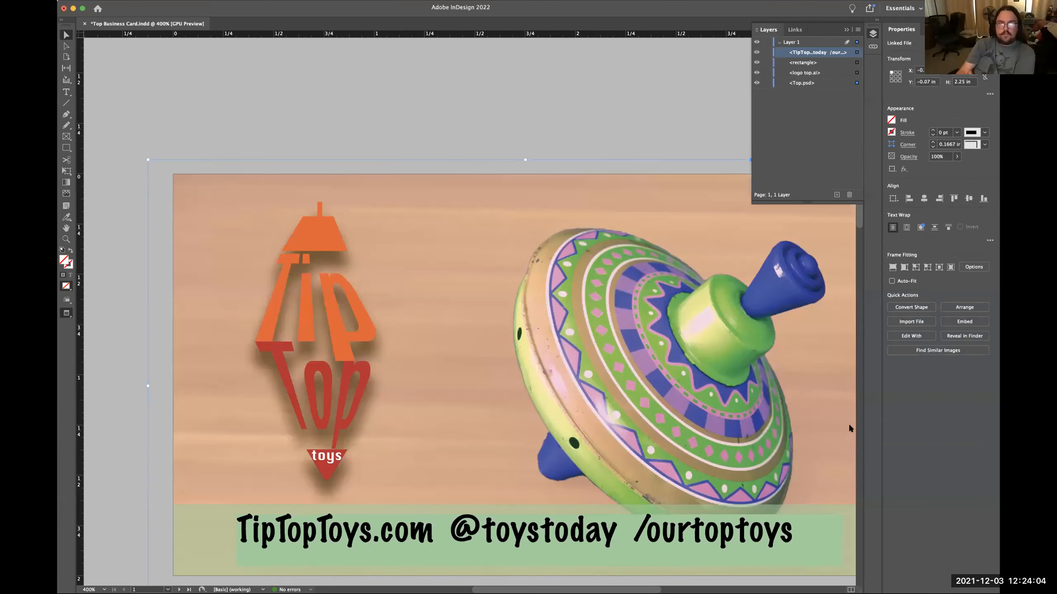
# Examine the Tip Top toys layout in Top Business Card.indd, deselecting the background image and collapsing the layers list to uncover the whole card.
pyautogui.scroll(-2, 855, 415)
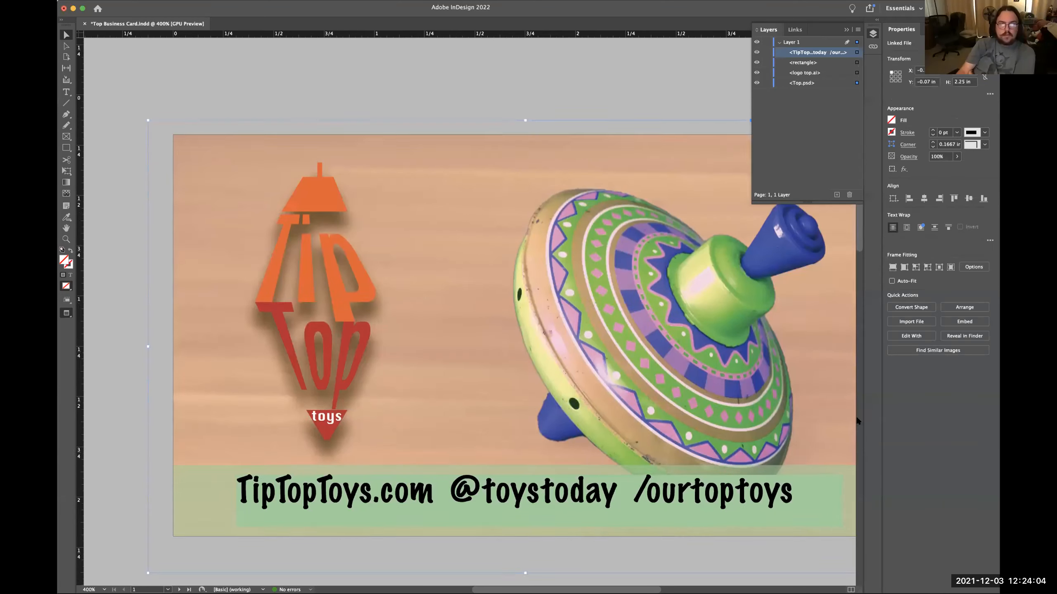
pyautogui.scroll(-6, 856, 417)
pyautogui.scroll(4, 824, 416)
pyautogui.hscroll(4, 825, 417)
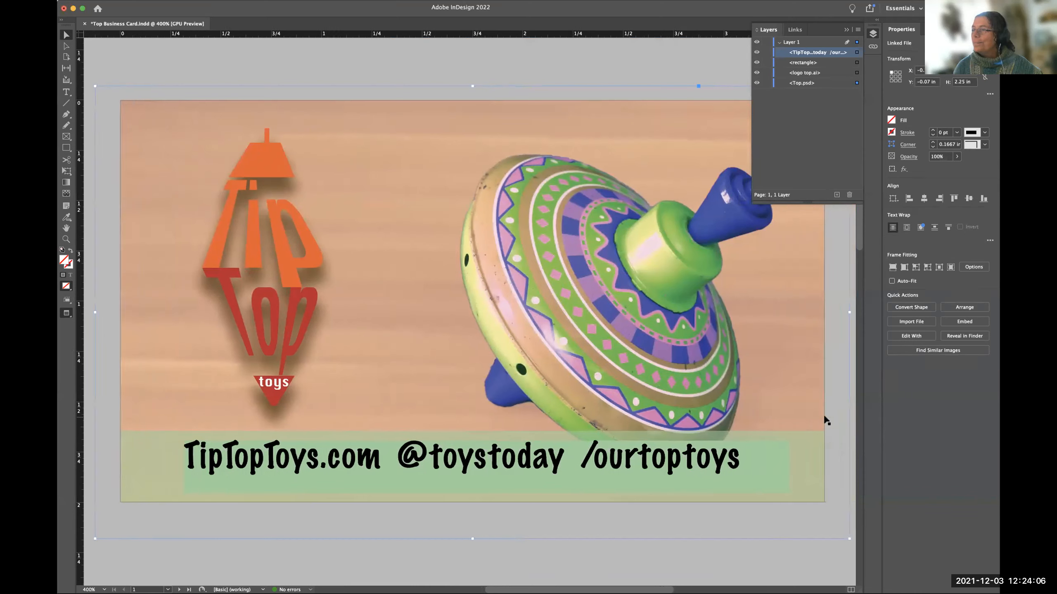
pyautogui.click(829, 419)
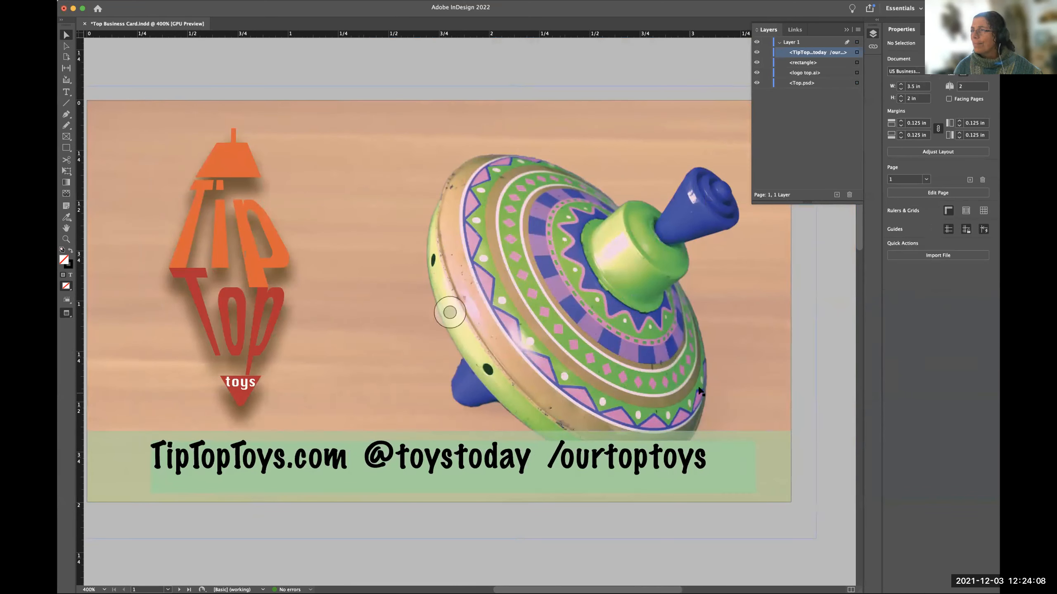
pyautogui.hscroll(-6, 700, 389)
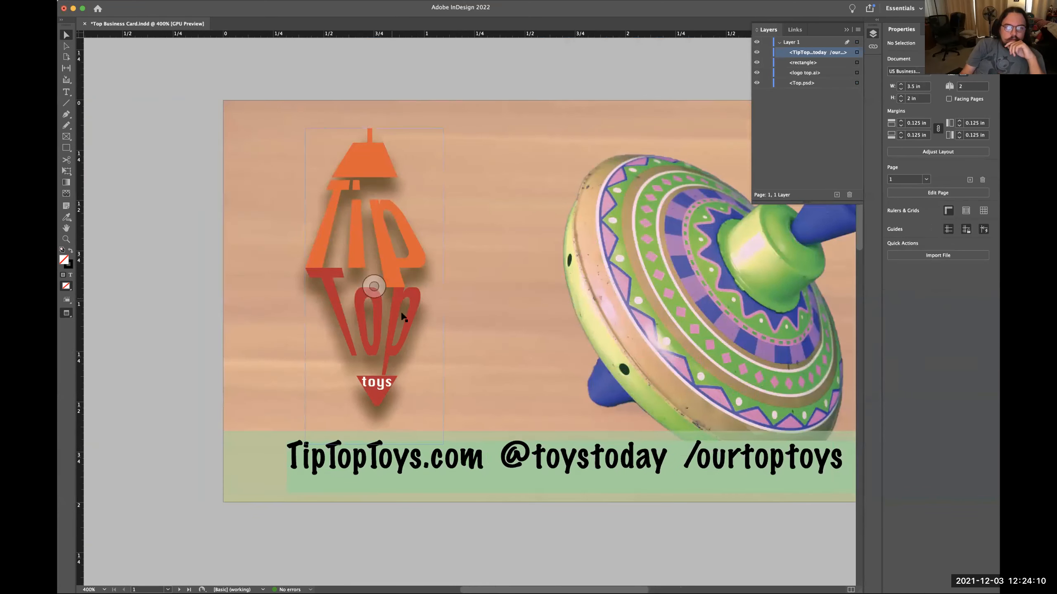
pyautogui.scroll(6, 566, 373)
pyautogui.hscroll(2, 566, 372)
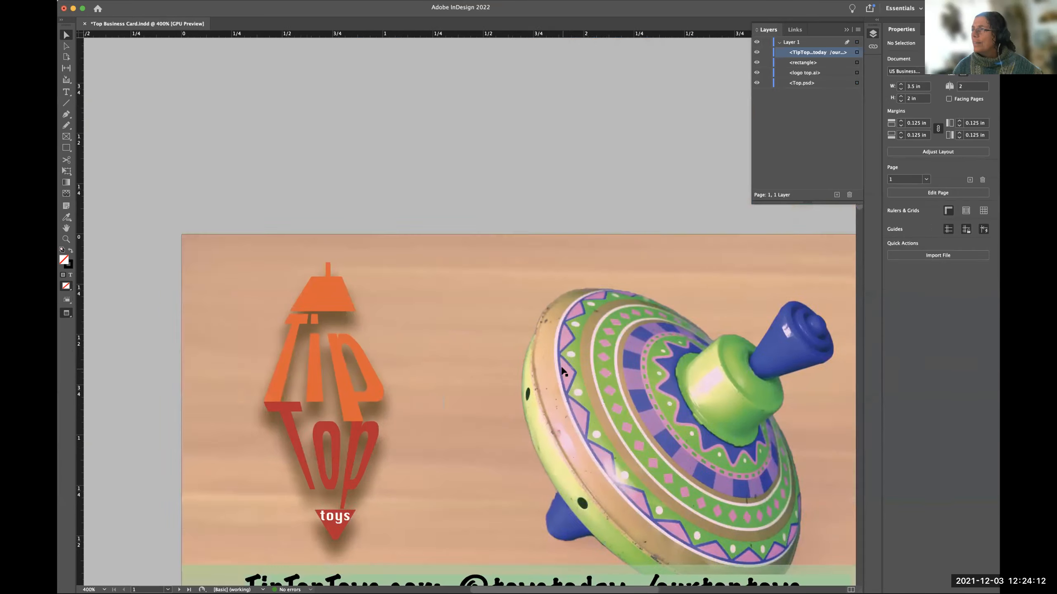
pyautogui.hscroll(3, 566, 373)
pyautogui.scroll(-8, 564, 371)
pyautogui.scroll(3, 562, 372)
pyautogui.hscroll(-1, 562, 372)
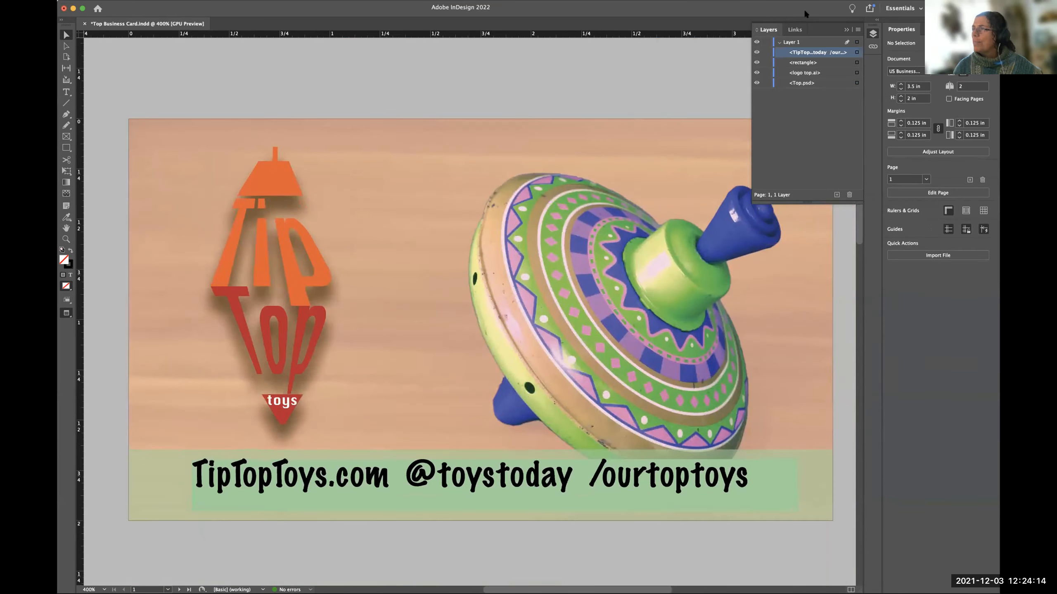
pyautogui.click(873, 33)
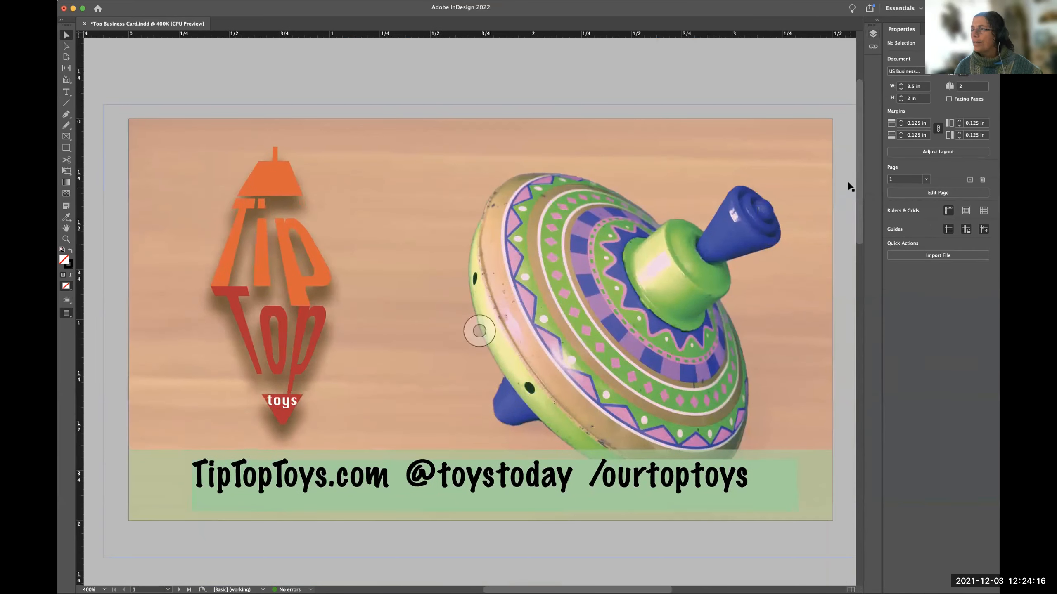
pyautogui.scroll(1, 850, 187)
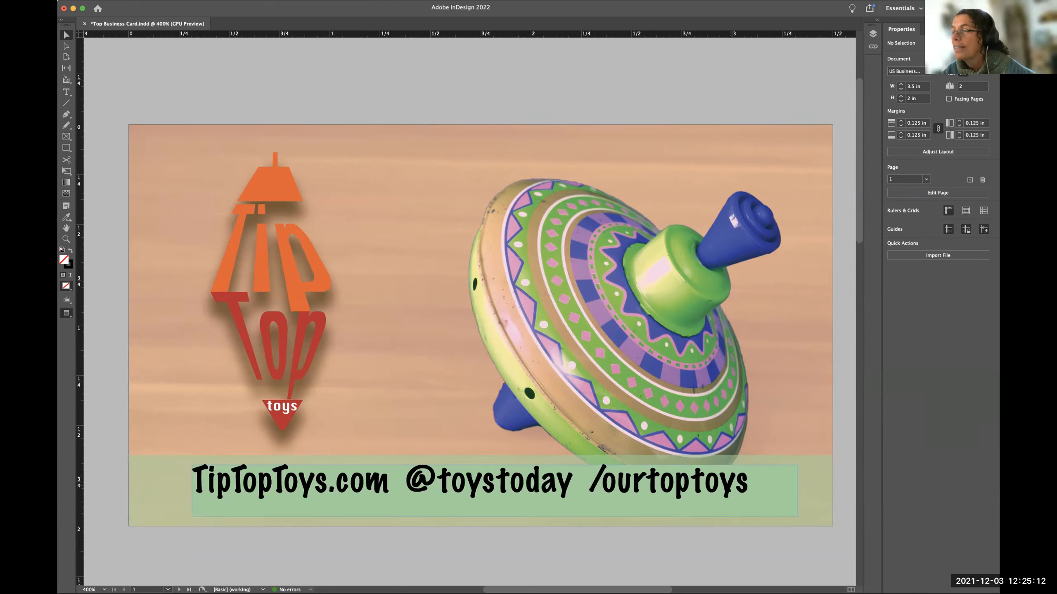
# Remove the green fill from the contact text frame by setting it to None, leaving the translucent band behind it.
pyautogui.click(730, 492)
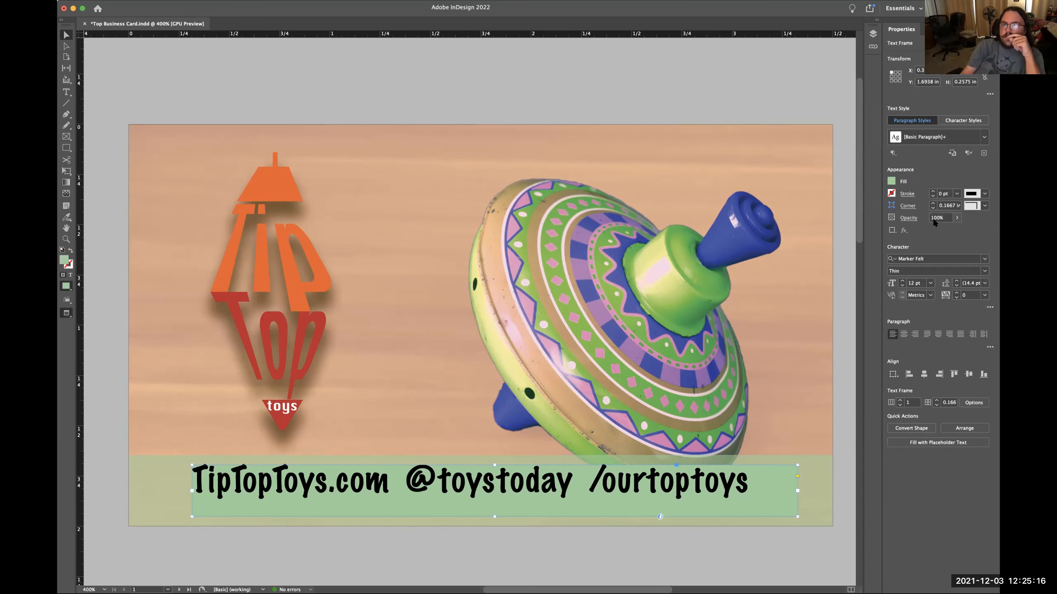
pyautogui.click(891, 182)
pyautogui.click(878, 213)
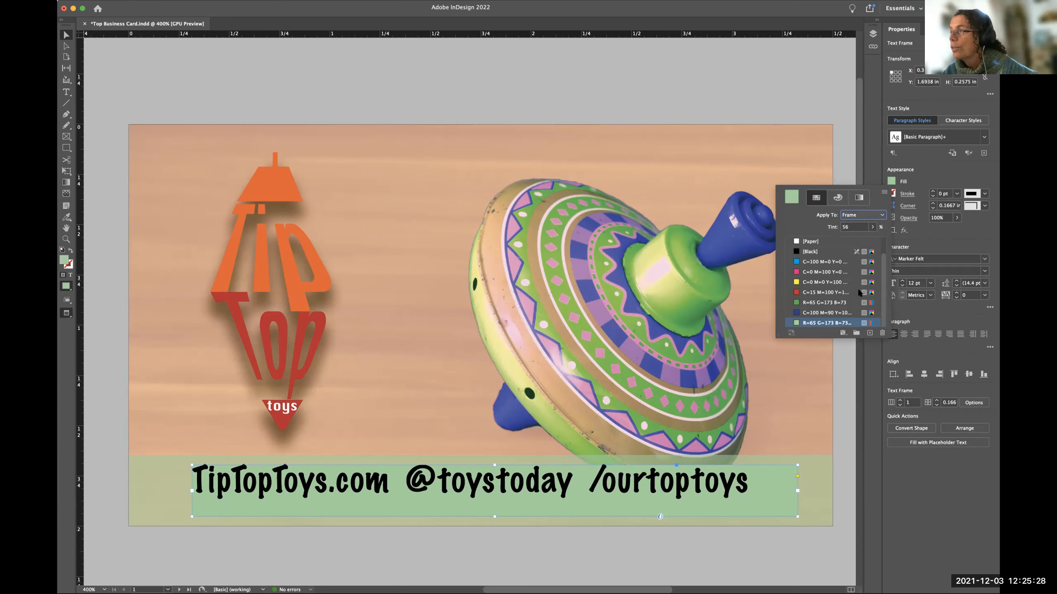
pyautogui.scroll(1, 828, 264)
pyautogui.click(813, 242)
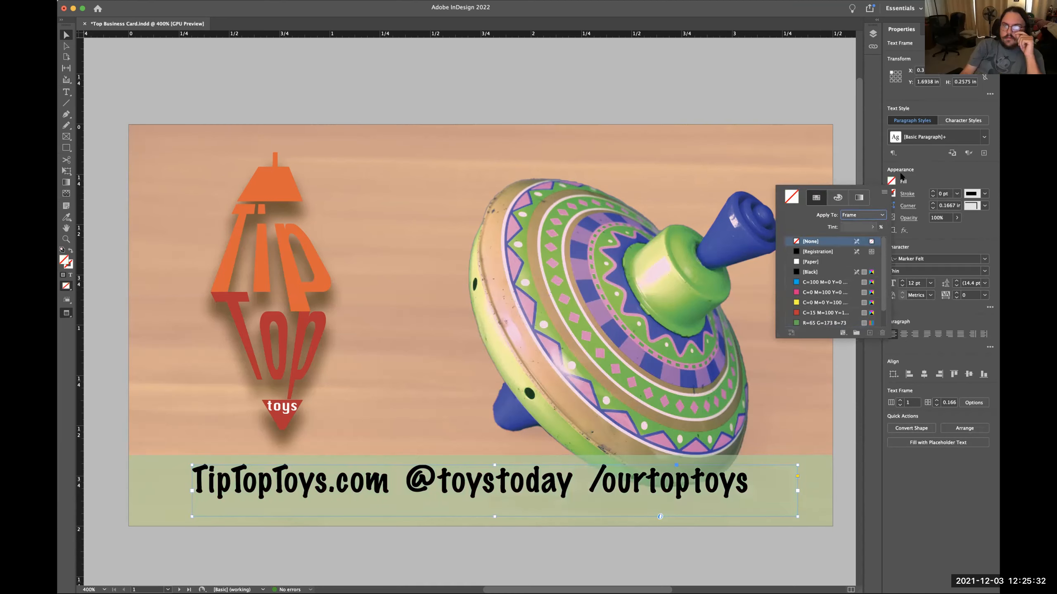
pyautogui.click(874, 150)
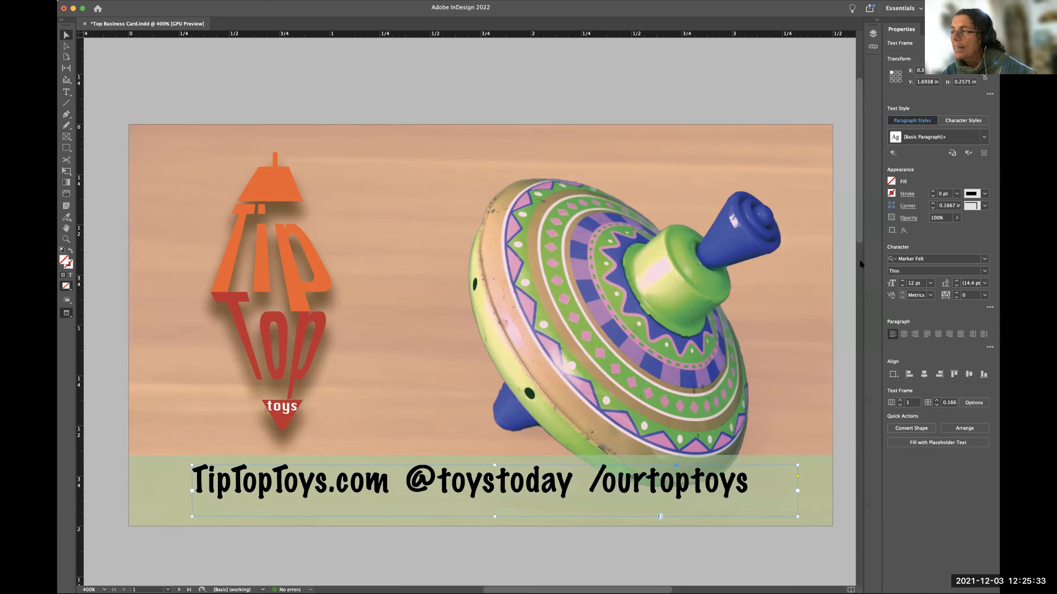
pyautogui.click(841, 364)
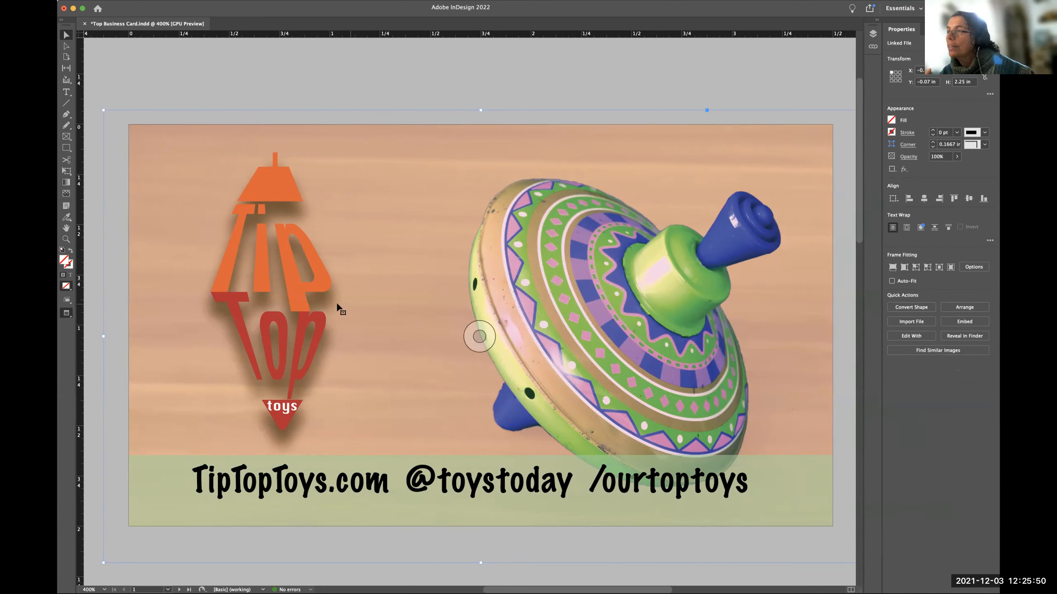
# Lower the Tip Top toys logo's drop shadow opacity to 47%.
pyautogui.press('super+minus')
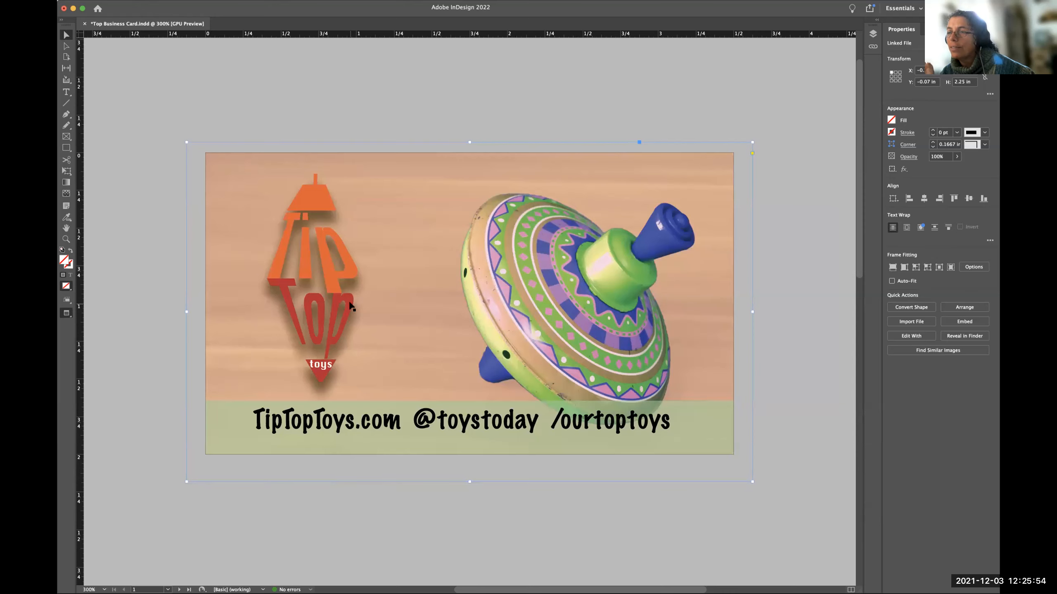
pyautogui.press('super+minus')
pyautogui.press('super+minus')
pyautogui.scroll(-1, 350, 307)
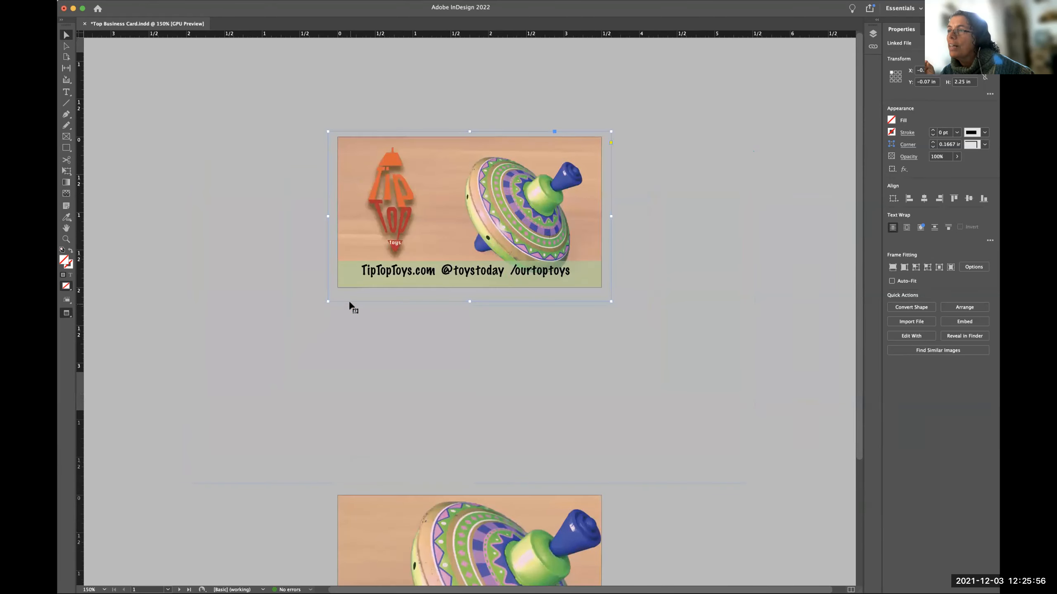
pyautogui.scroll(1, 350, 307)
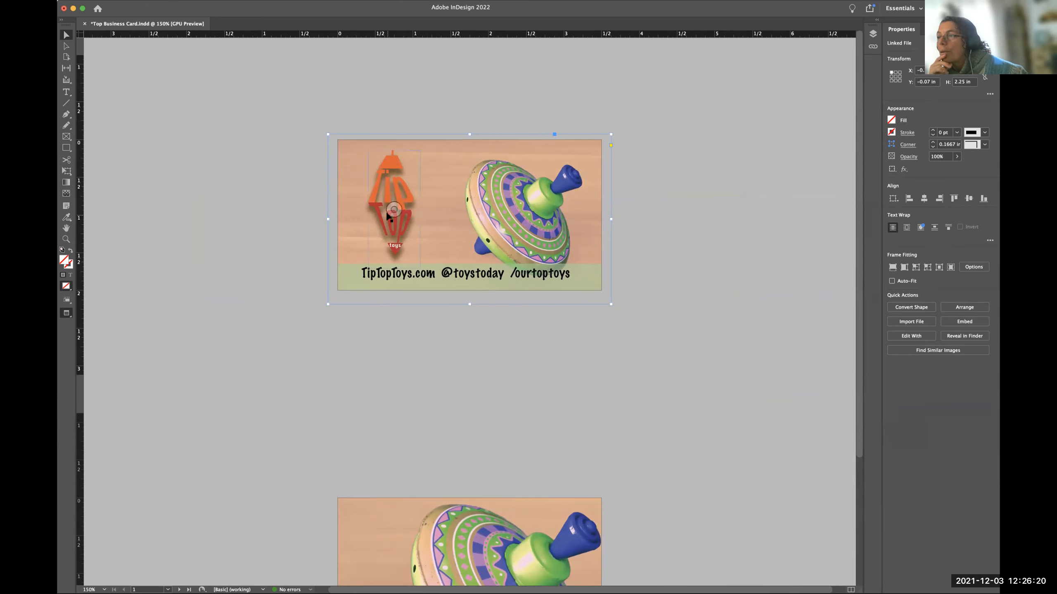
pyautogui.press('super+equal')
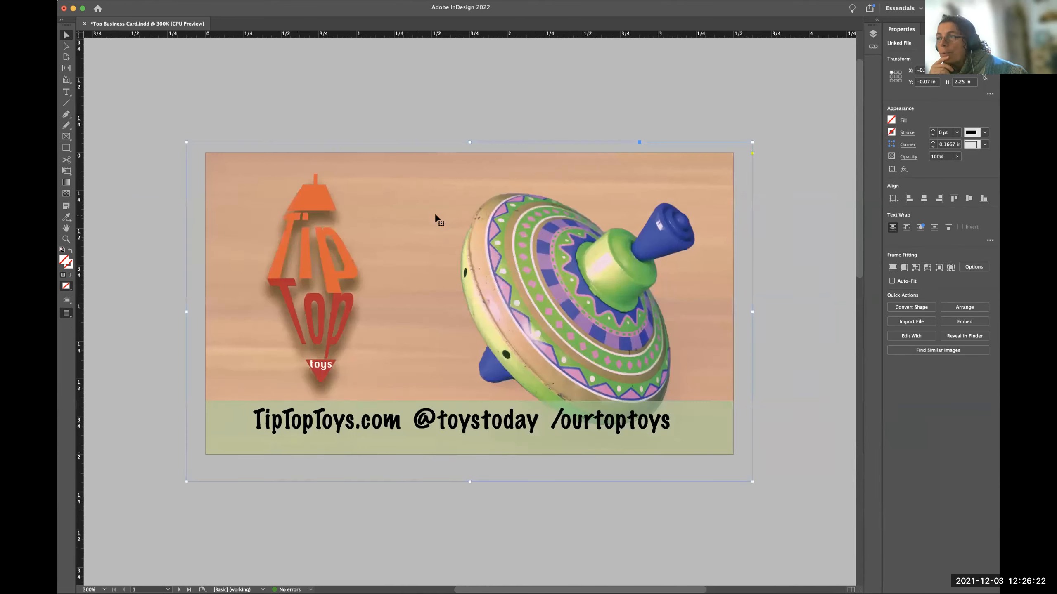
pyautogui.press('super+equal')
pyautogui.click(321, 282)
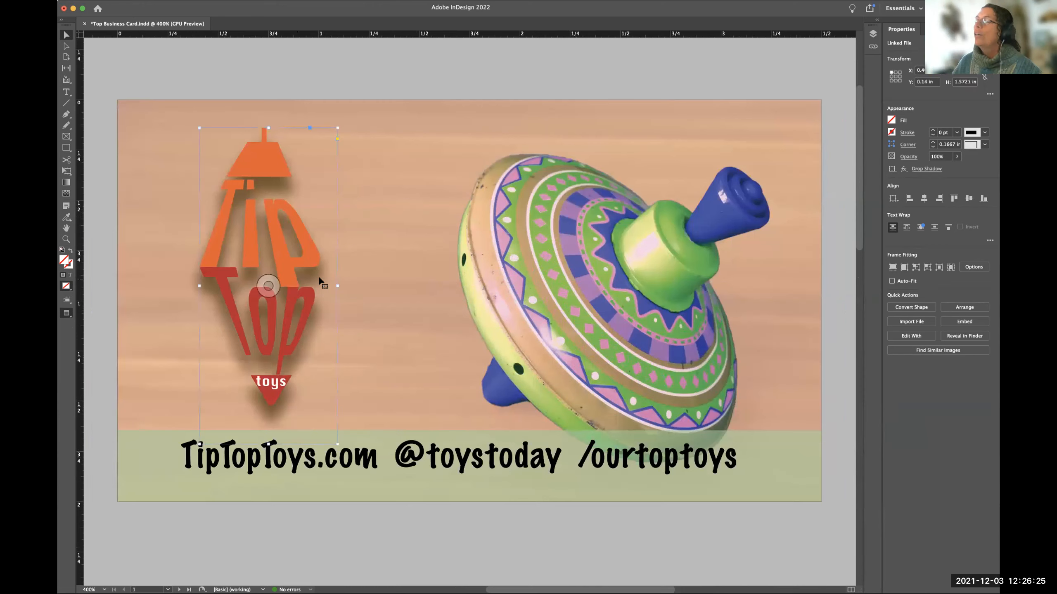
pyautogui.click(926, 169)
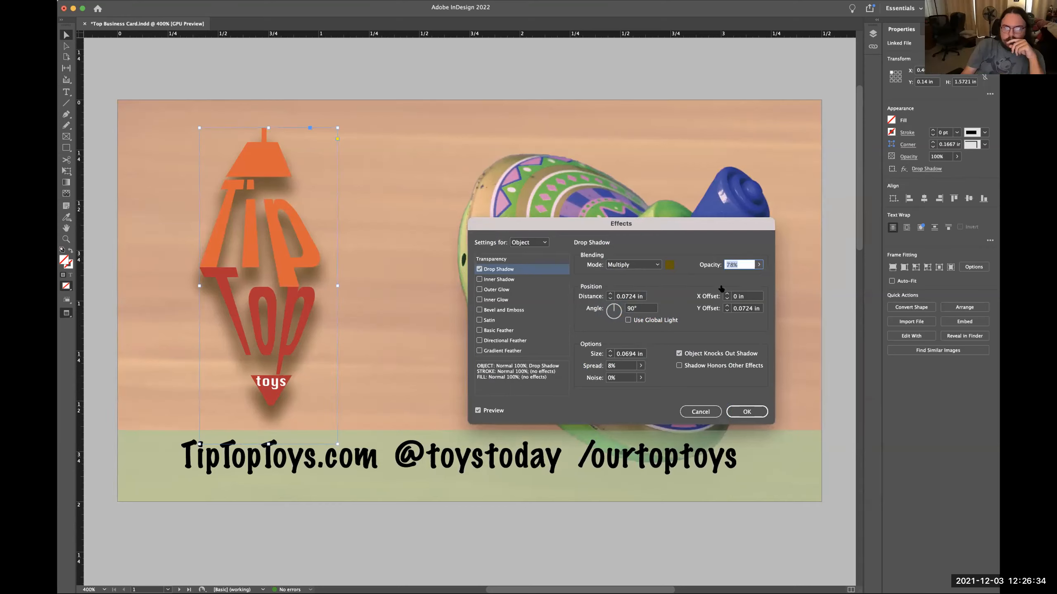
pyautogui.click(758, 265)
pyautogui.moveTo(752, 275); pyautogui.dragTo(731, 275)
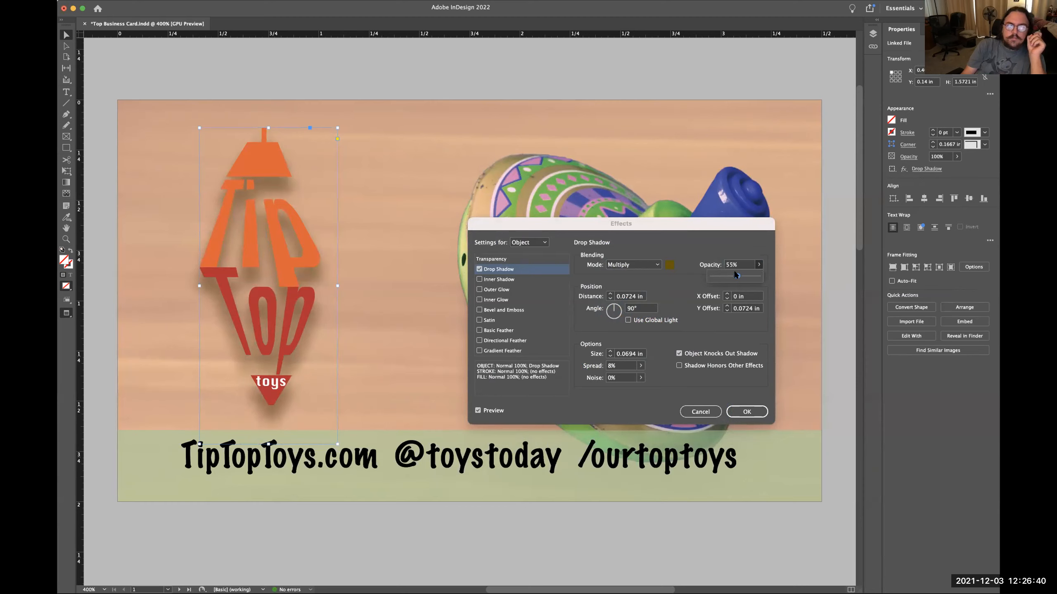
pyautogui.moveTo(735, 275); pyautogui.dragTo(731, 275)
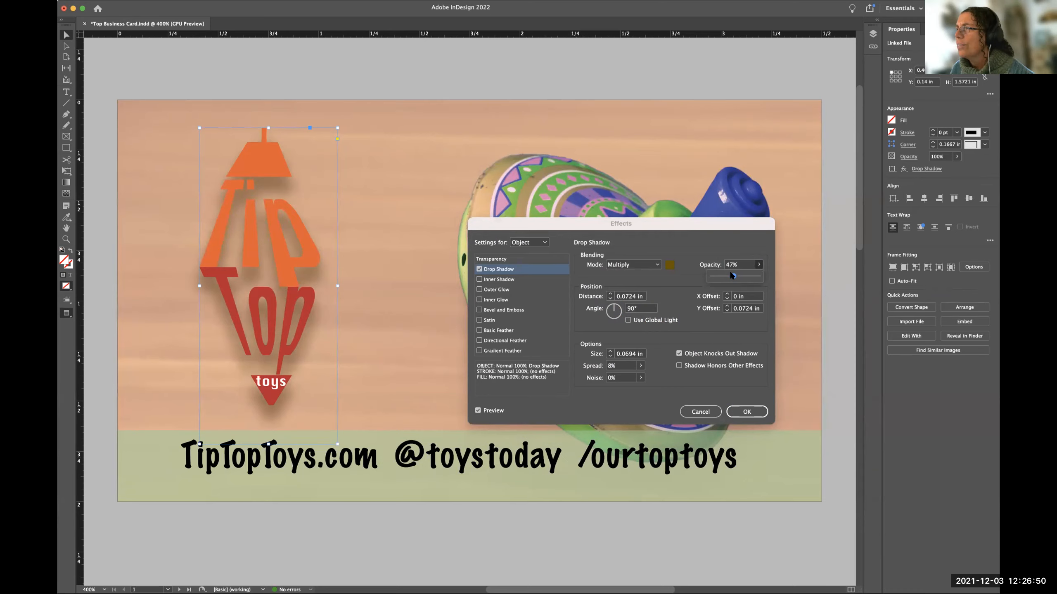
# Recolor the logo's drop shadow in CMYK with 12% cyan and 77% magenta, and apply the effect.
pyautogui.click(669, 268)
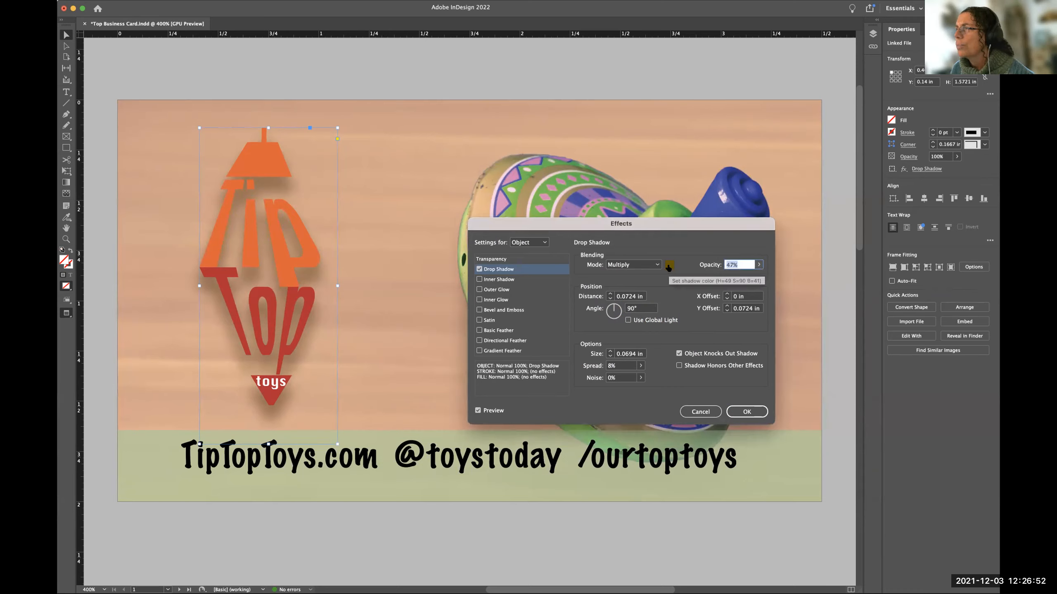
pyautogui.click(668, 266)
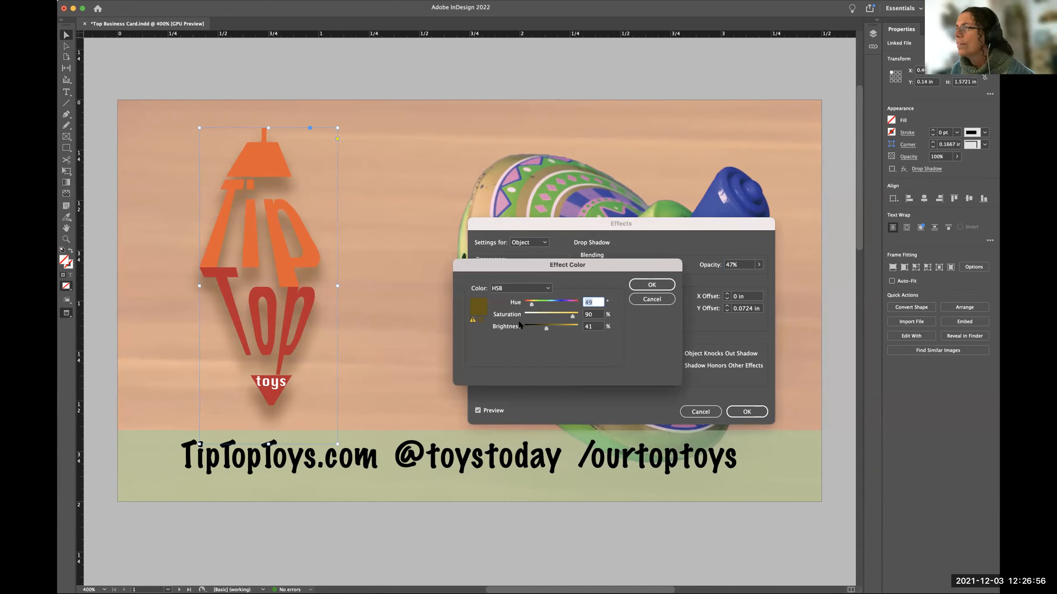
pyautogui.click(546, 288)
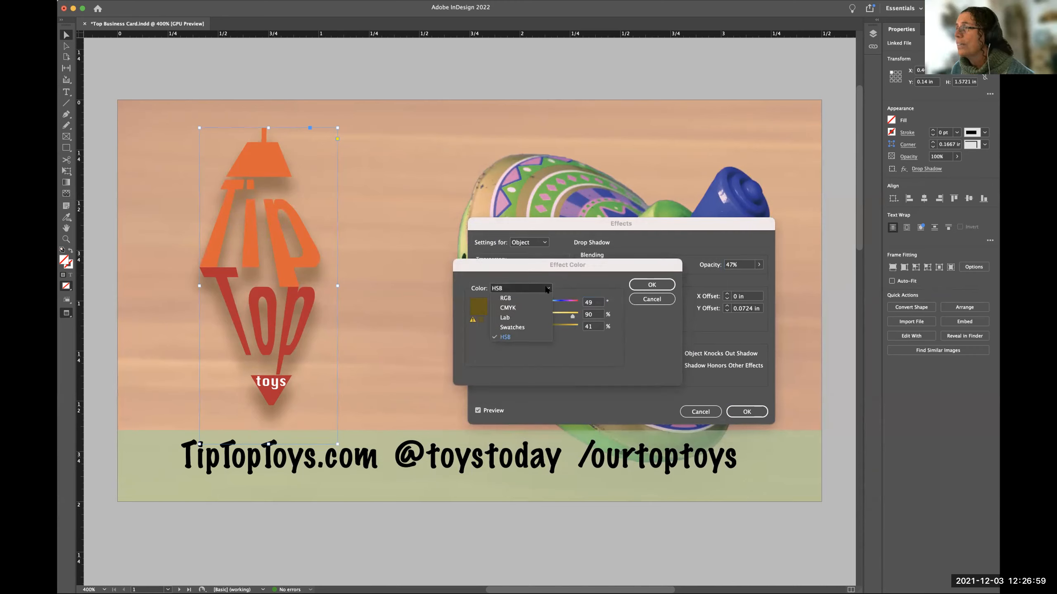
pyautogui.click(518, 307)
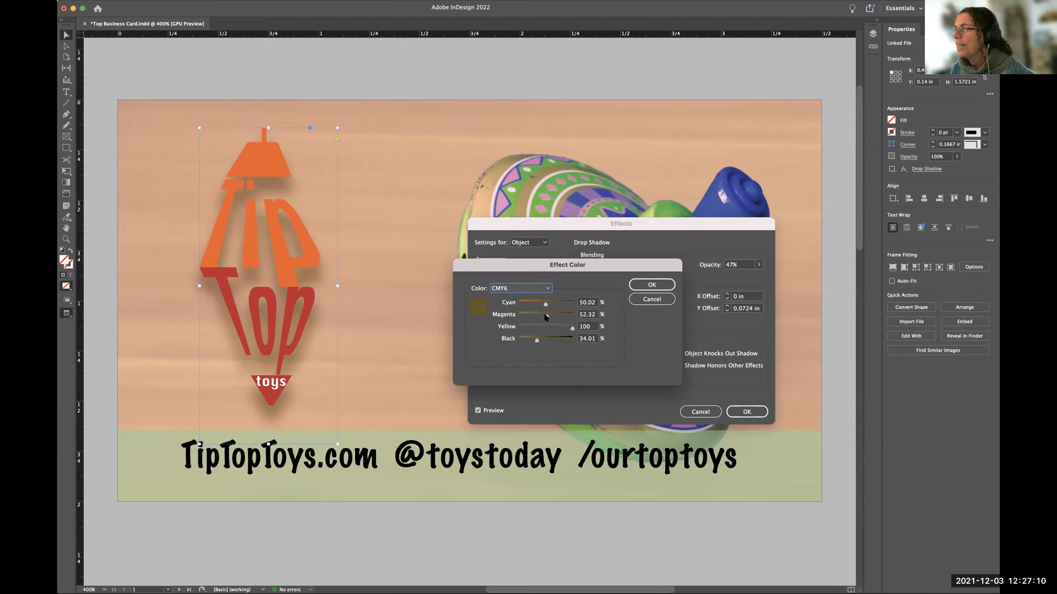
pyautogui.moveTo(545, 314); pyautogui.dragTo(559, 317)
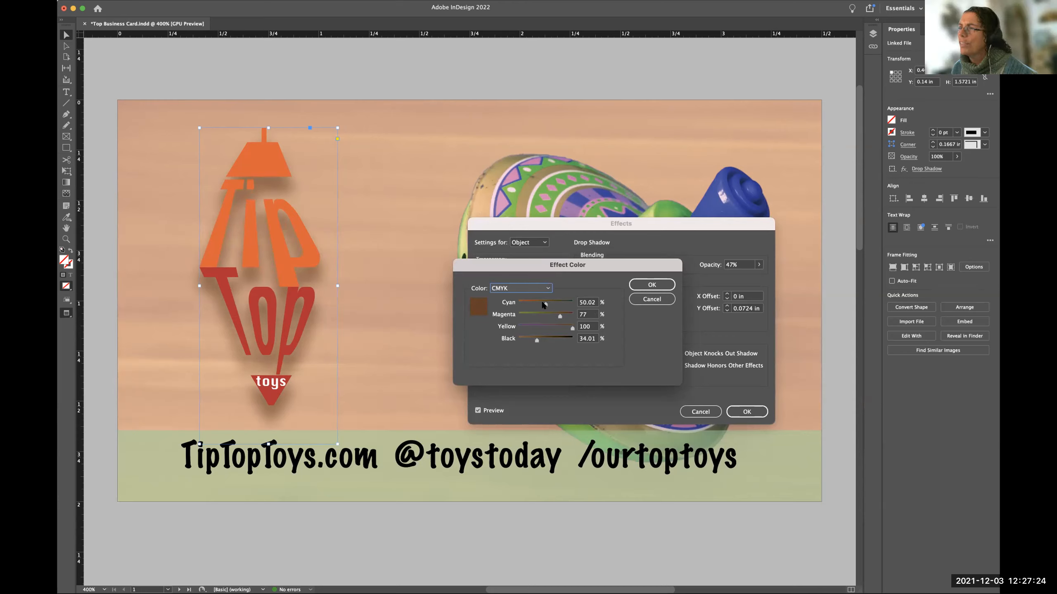
pyautogui.moveTo(543, 302); pyautogui.dragTo(522, 303)
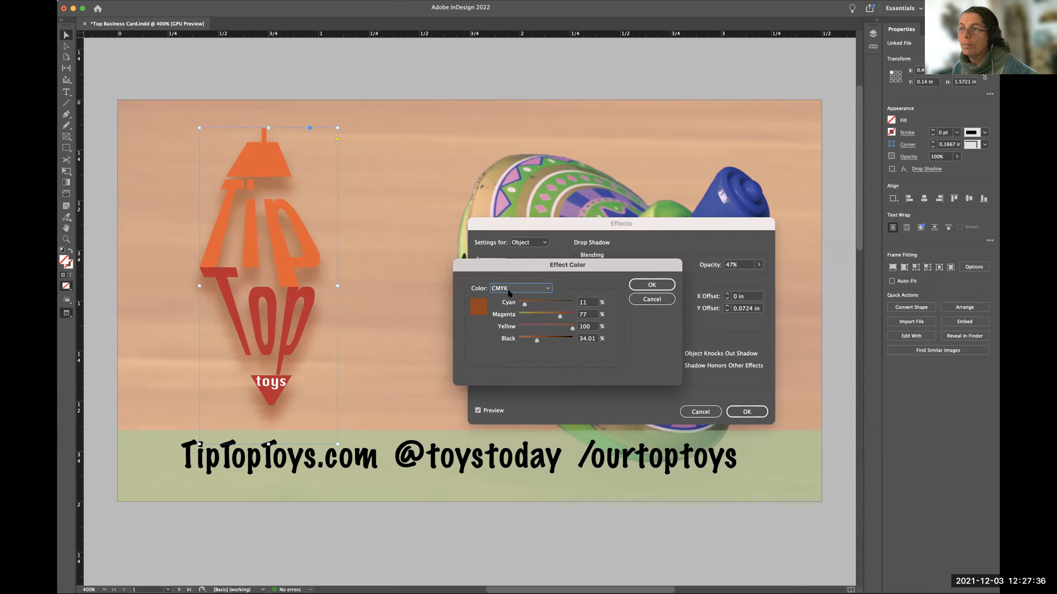
pyautogui.moveTo(523, 306); pyautogui.dragTo(523, 305)
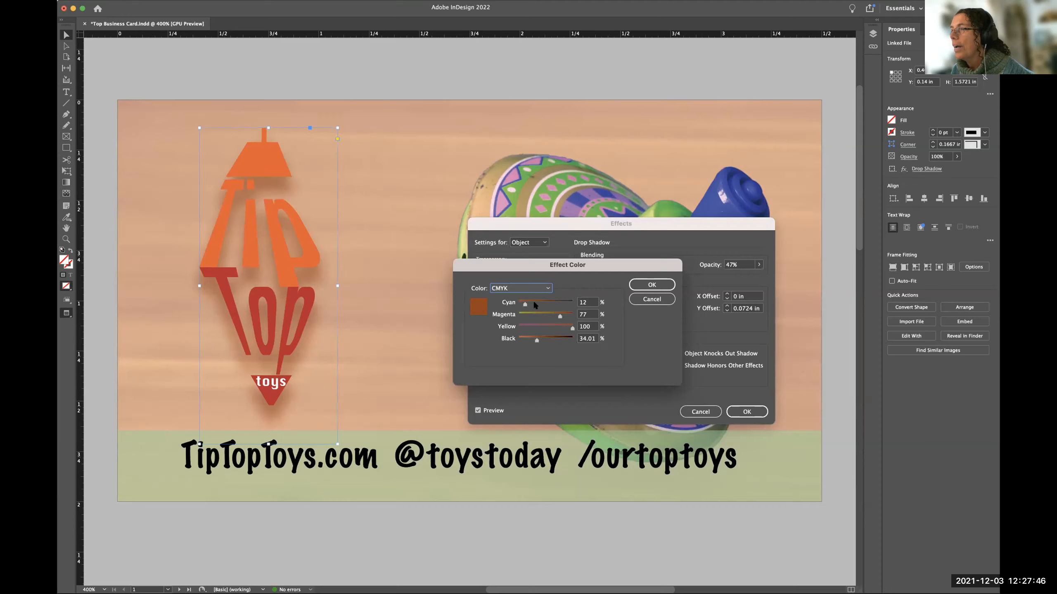
pyautogui.click(639, 290)
pyautogui.click(749, 411)
# Deselect the logo and examine its shadow and the overall layout of the card pages at several magnifications.
pyautogui.scroll(5, 564, 331)
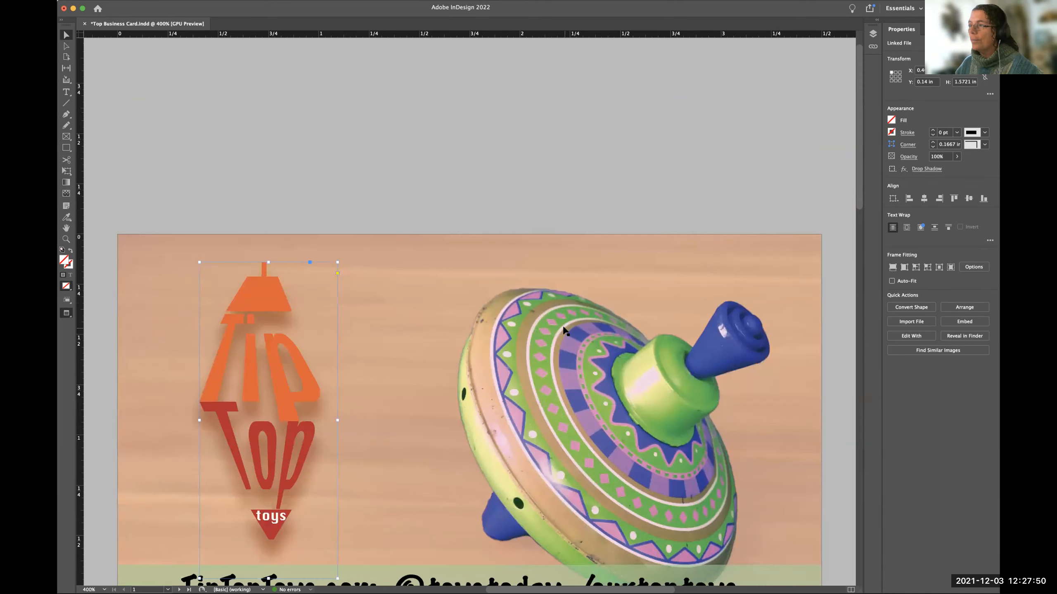
pyautogui.scroll(-1, 563, 331)
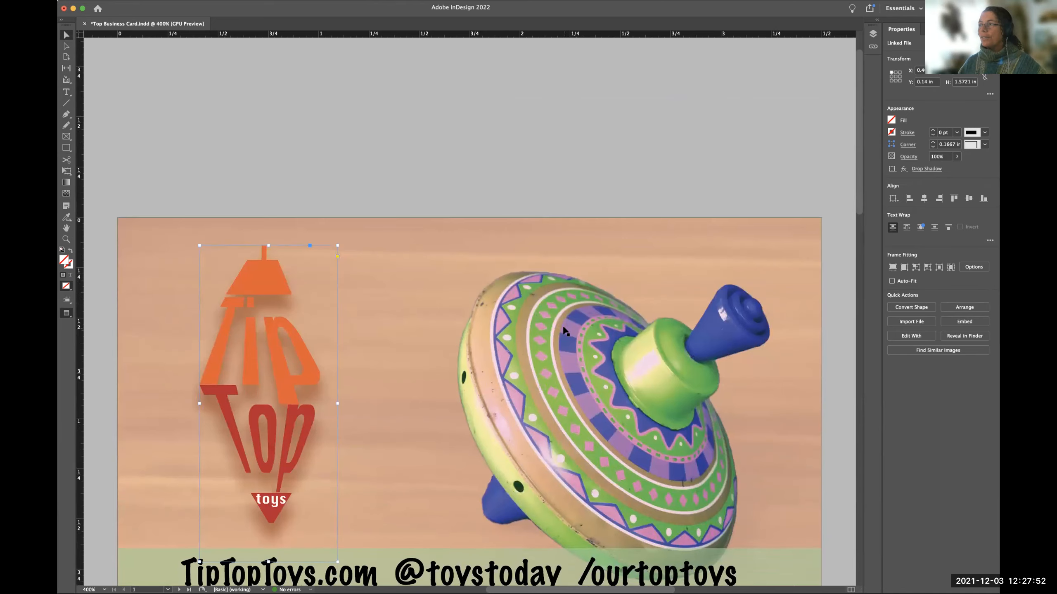
pyautogui.press('super+minus')
pyautogui.press('super+minus')
pyautogui.press('super+minus')
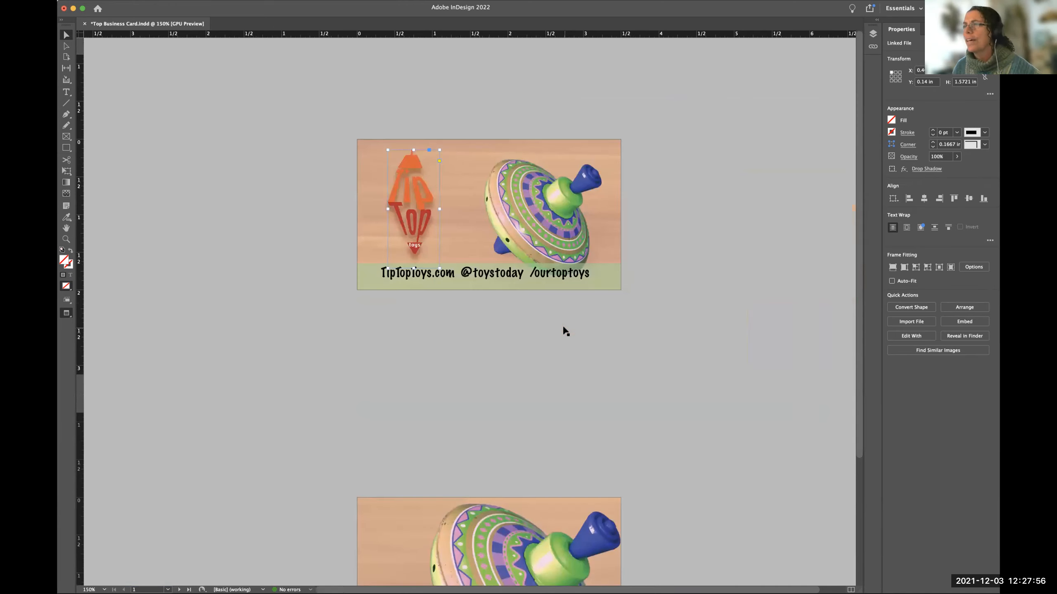
pyautogui.press('super+equal')
pyautogui.press('super+equal')
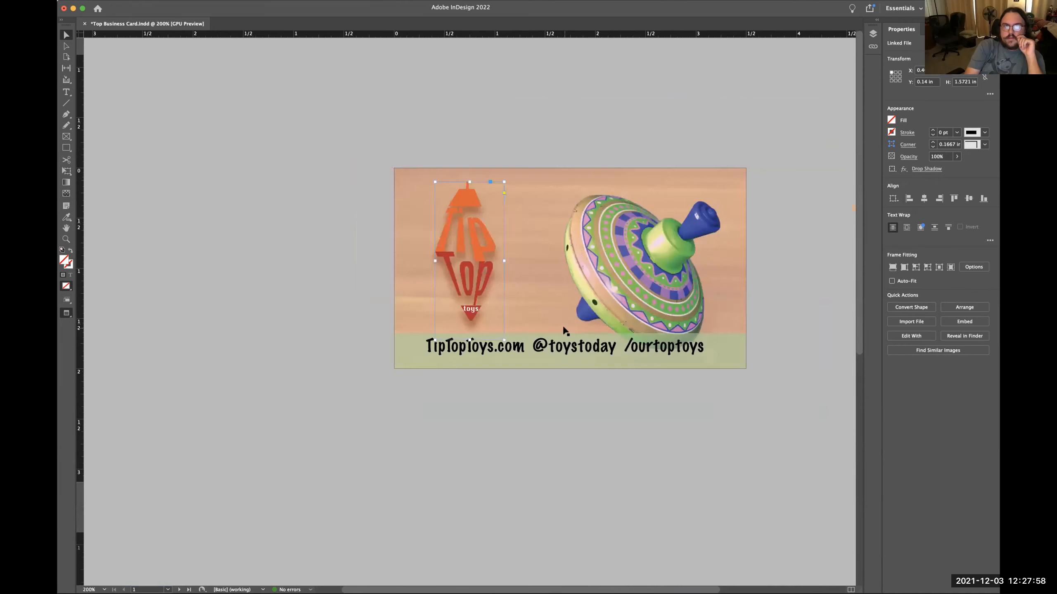
pyautogui.click(223, 265)
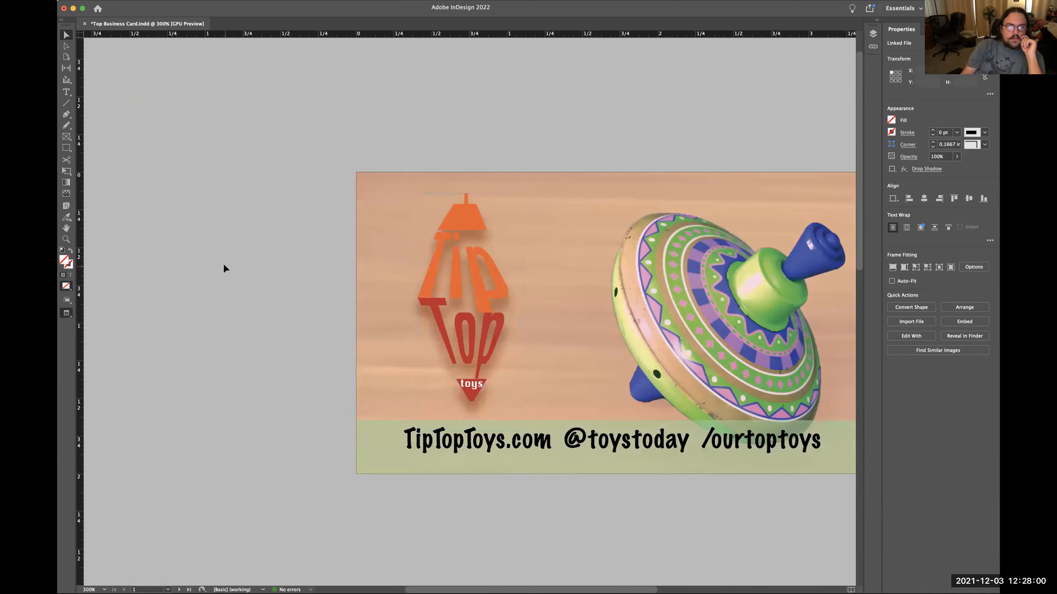
pyautogui.hscroll(5, 337, 291)
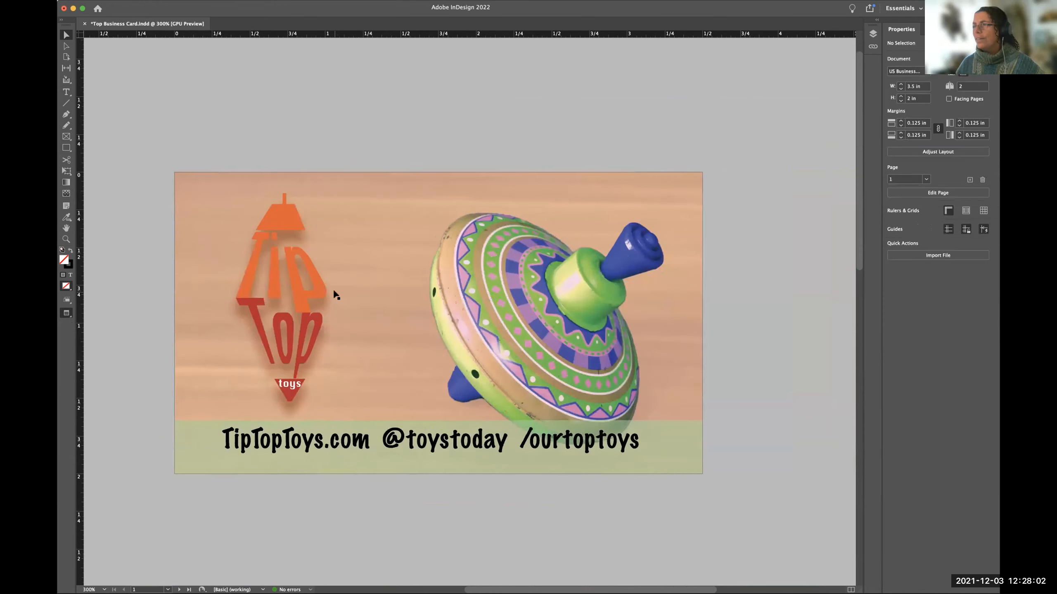
pyautogui.press('super+minus')
pyautogui.press('super+minus')
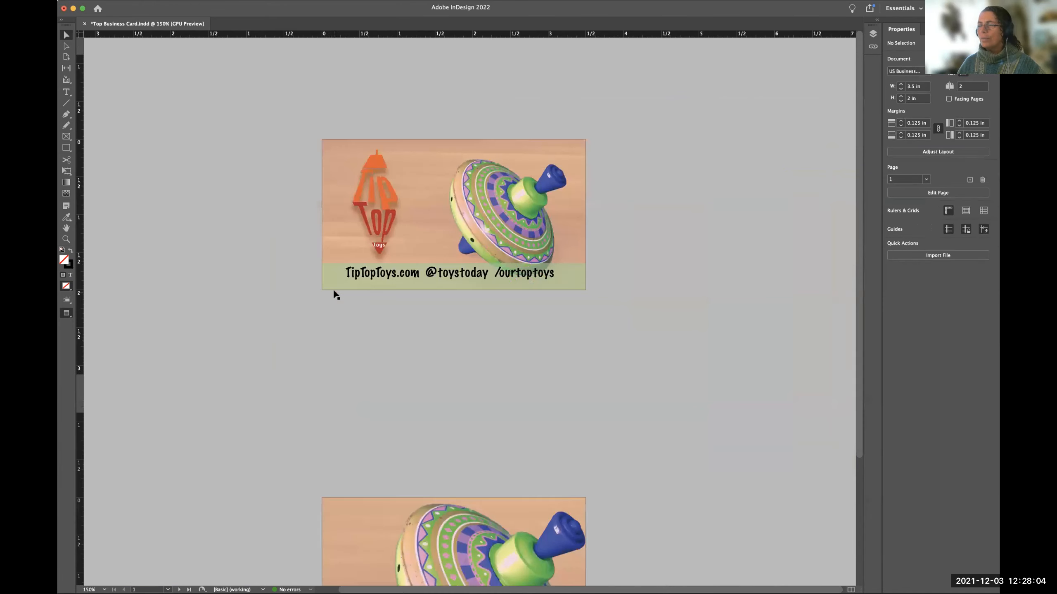
pyautogui.press('super+minus')
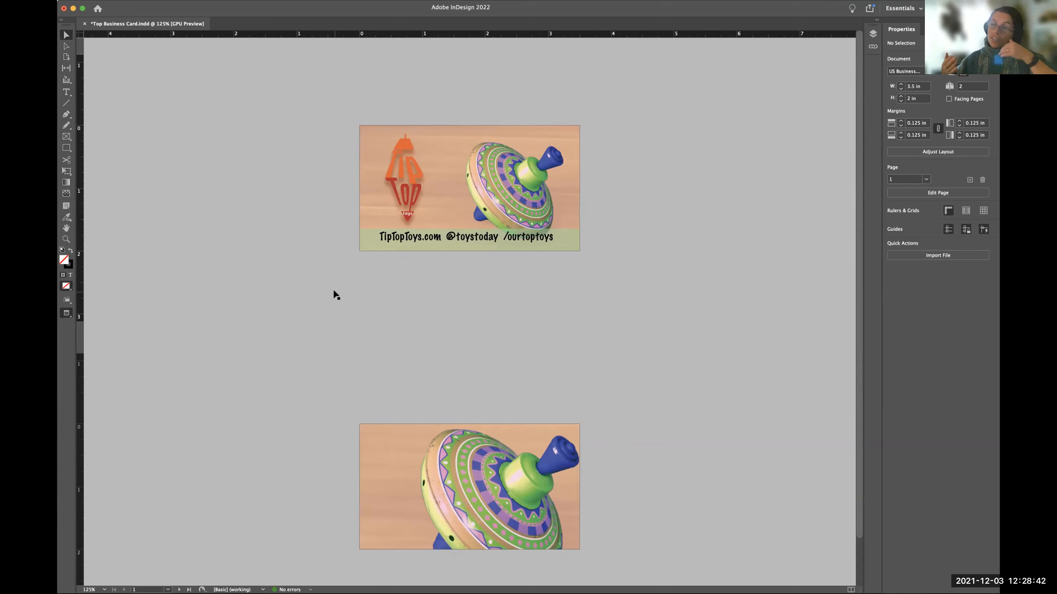
pyautogui.press('super+equal')
pyautogui.press('super+equal')
pyautogui.press('super+equal')
pyautogui.press('super+equal')
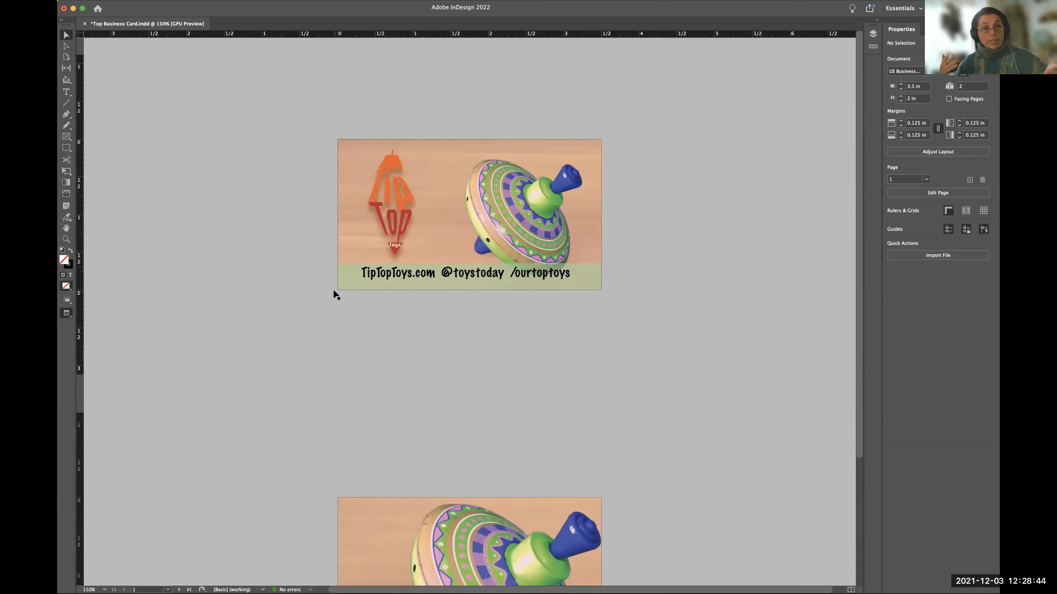
pyautogui.scroll(10, 332, 289)
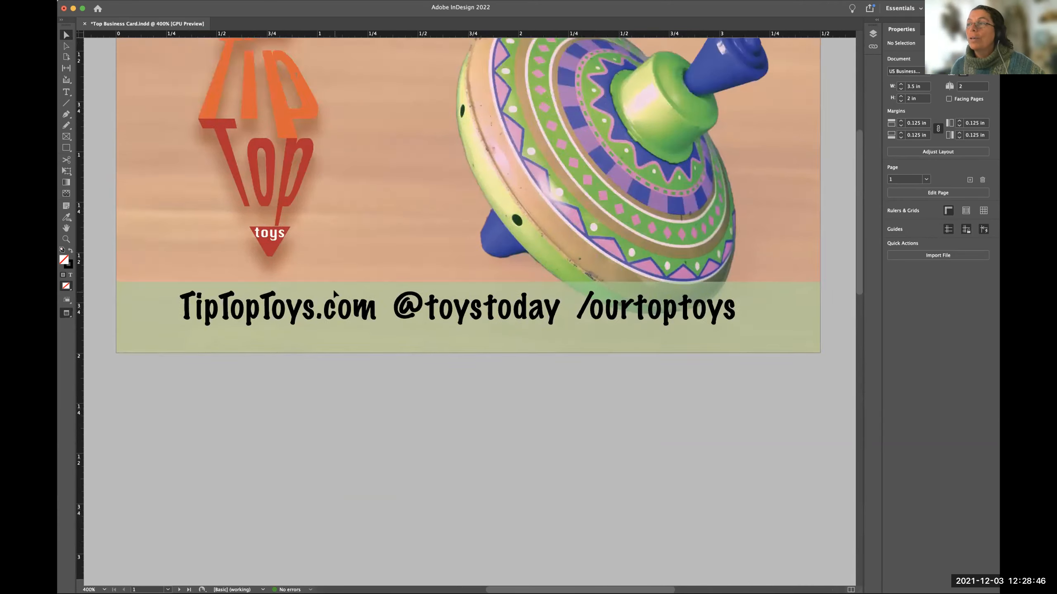
pyautogui.hscroll(-3, 332, 289)
pyautogui.scroll(-1, 333, 290)
pyautogui.hscroll(1, 332, 290)
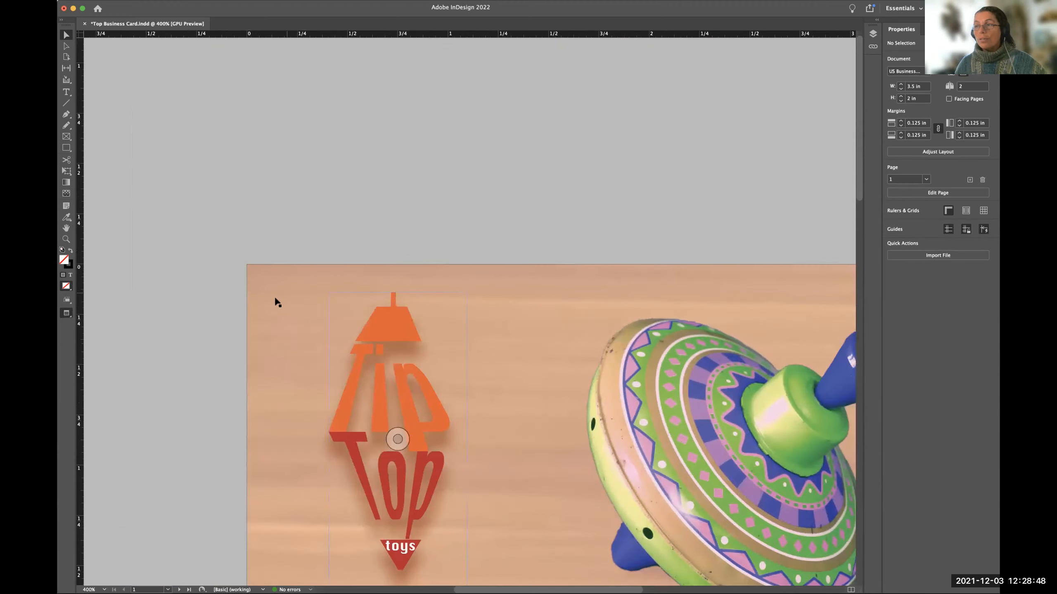
# Select the first card's background image and inspect the document's layer objects and the Top.psd link information.
pyautogui.click(279, 304)
pyautogui.scroll(-8, 280, 305)
pyautogui.hscroll(6, 280, 305)
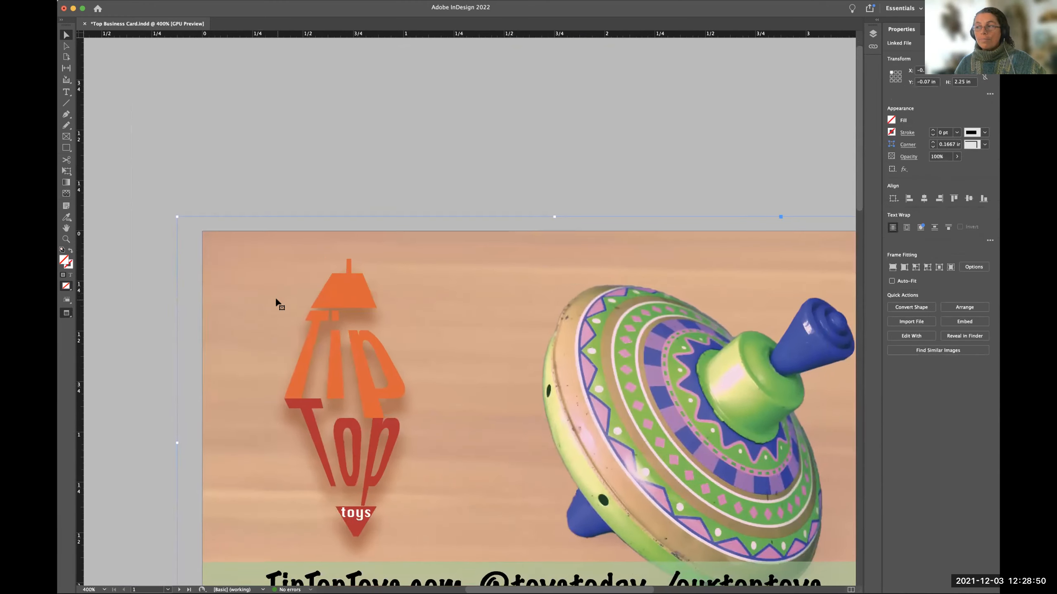
pyautogui.scroll(8, 278, 301)
pyautogui.hscroll(-4, 279, 302)
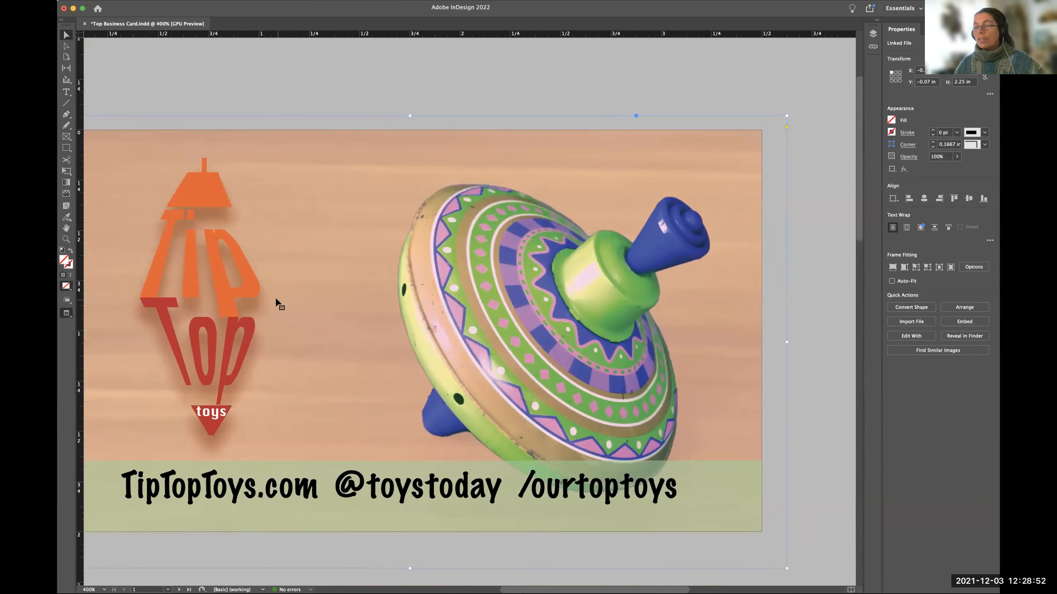
pyautogui.click(871, 32)
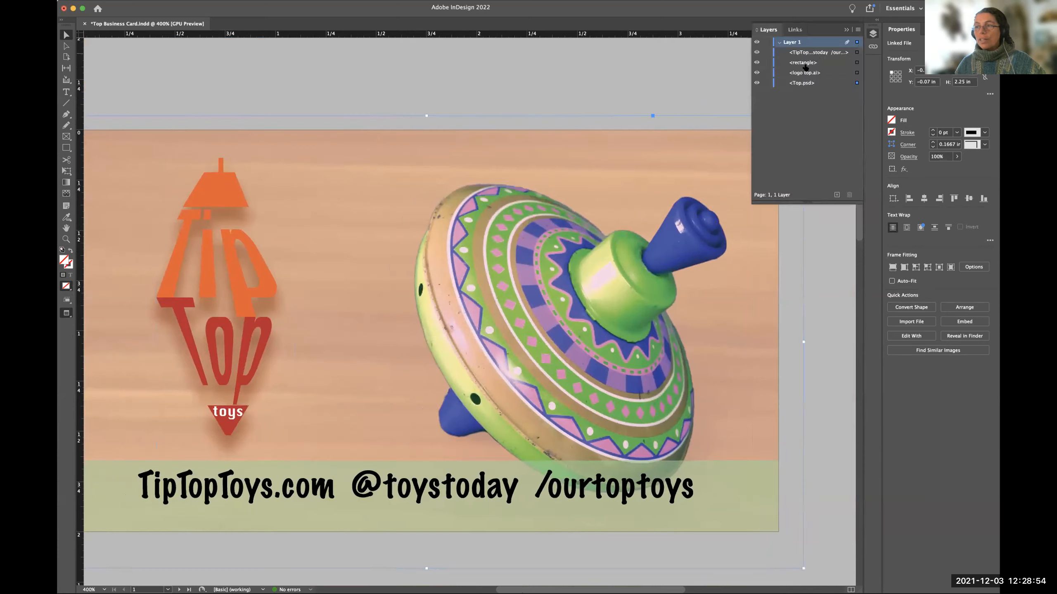
pyautogui.click(793, 29)
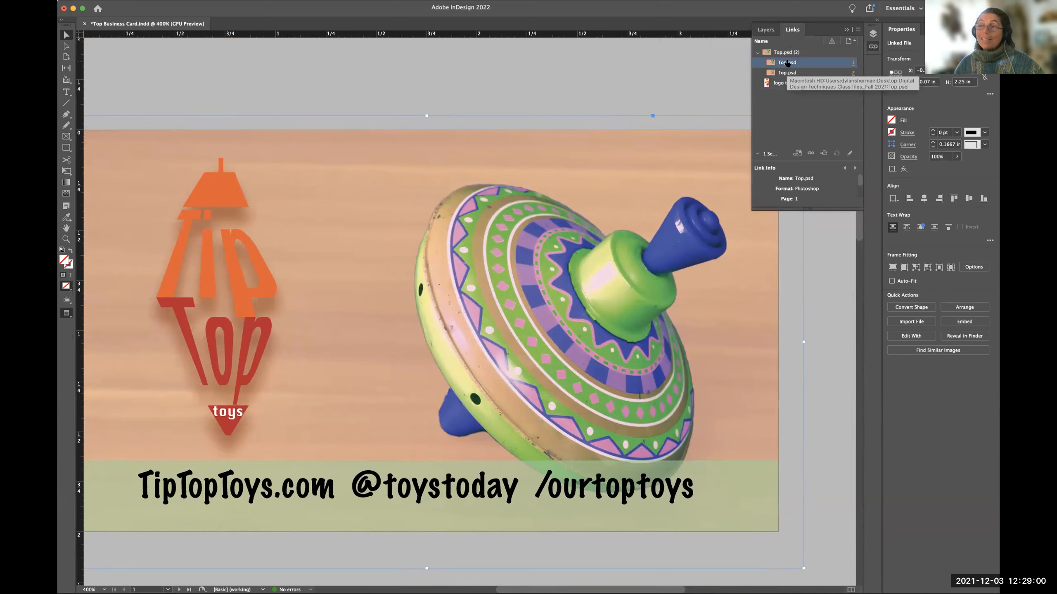
# Open the linked Top.psd in Photoshop for editing and return it to its opening history snapshot.
pyautogui.click(850, 154)
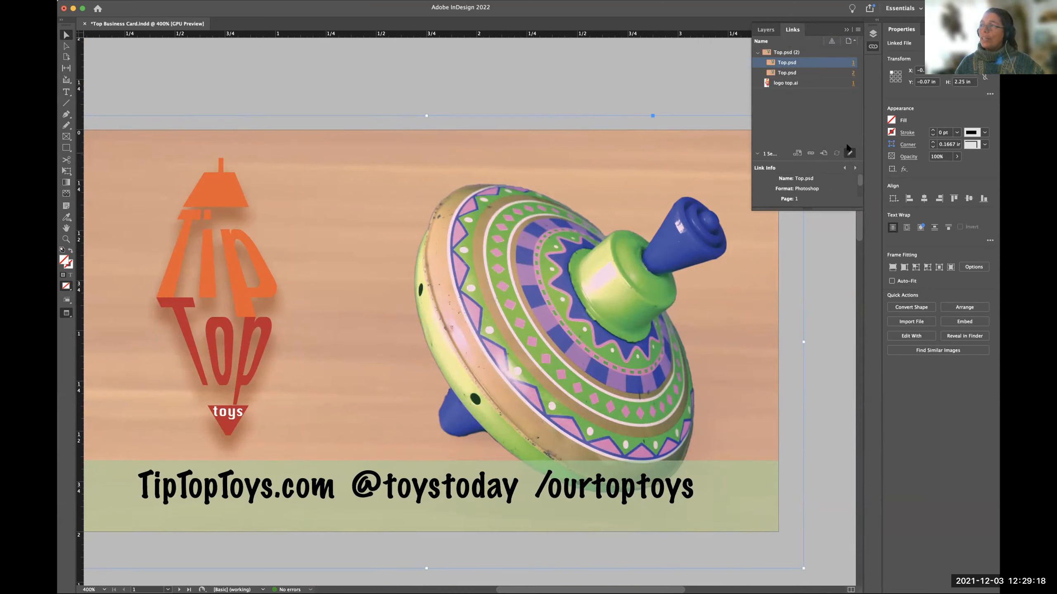
pyautogui.click(848, 153)
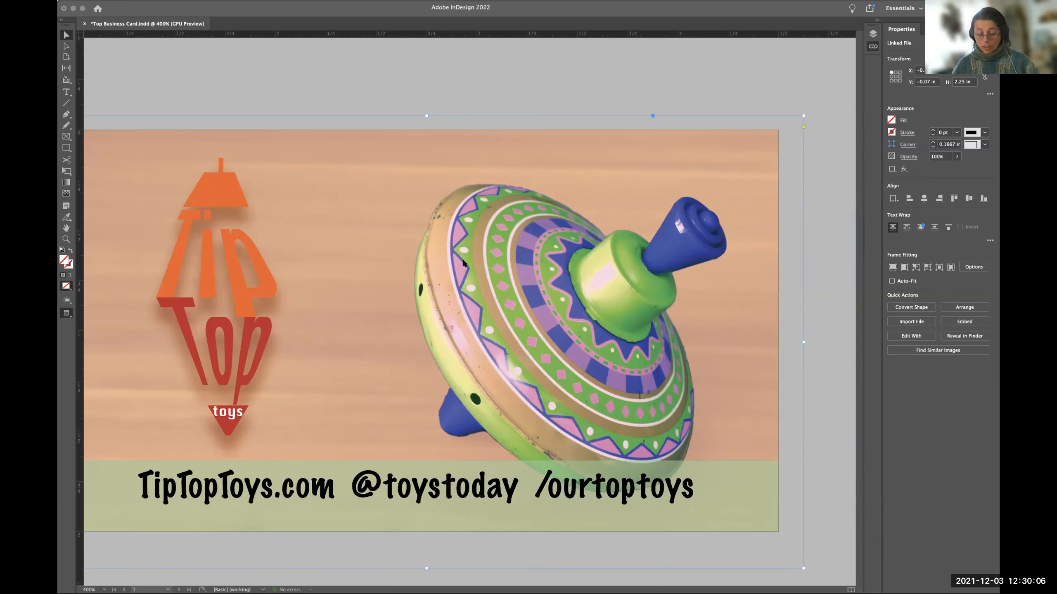
pyautogui.click(822, 422)
pyautogui.hscroll(1, 643, 349)
pyautogui.scroll(3, 644, 349)
pyautogui.scroll(-3, 644, 349)
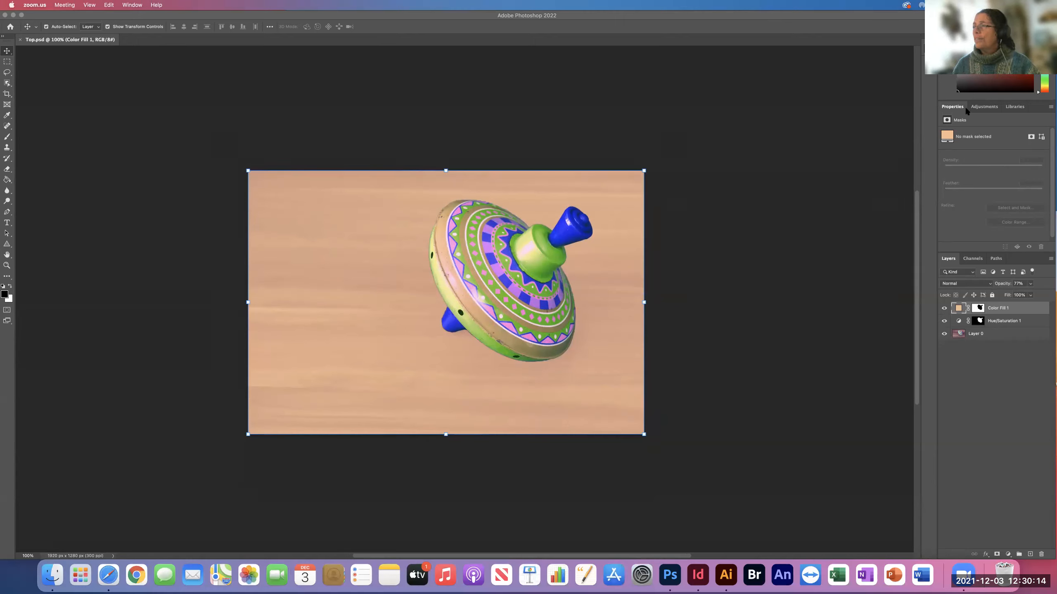
pyautogui.click(929, 49)
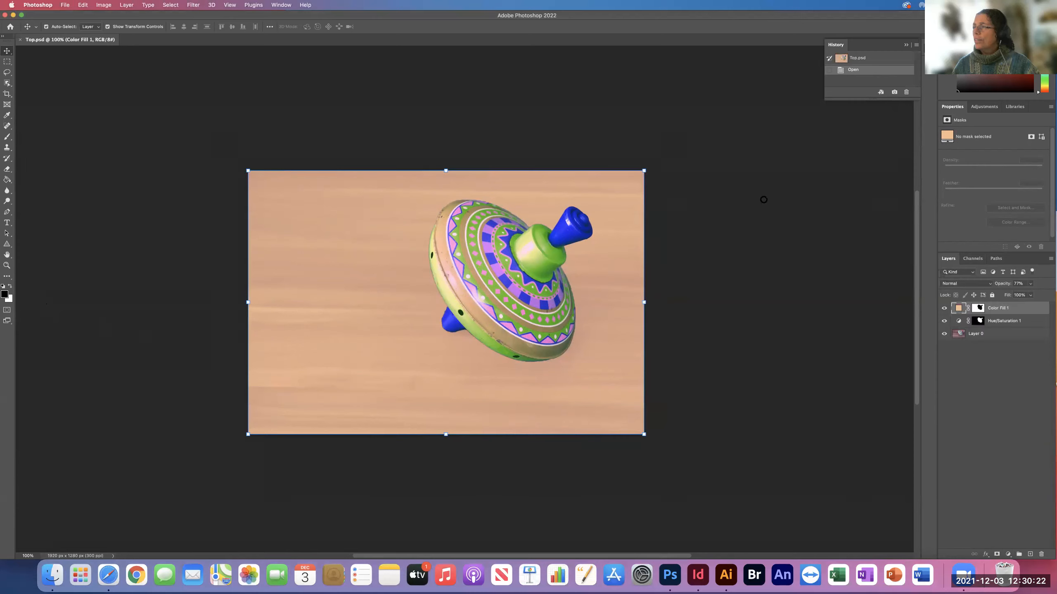
pyautogui.click(863, 61)
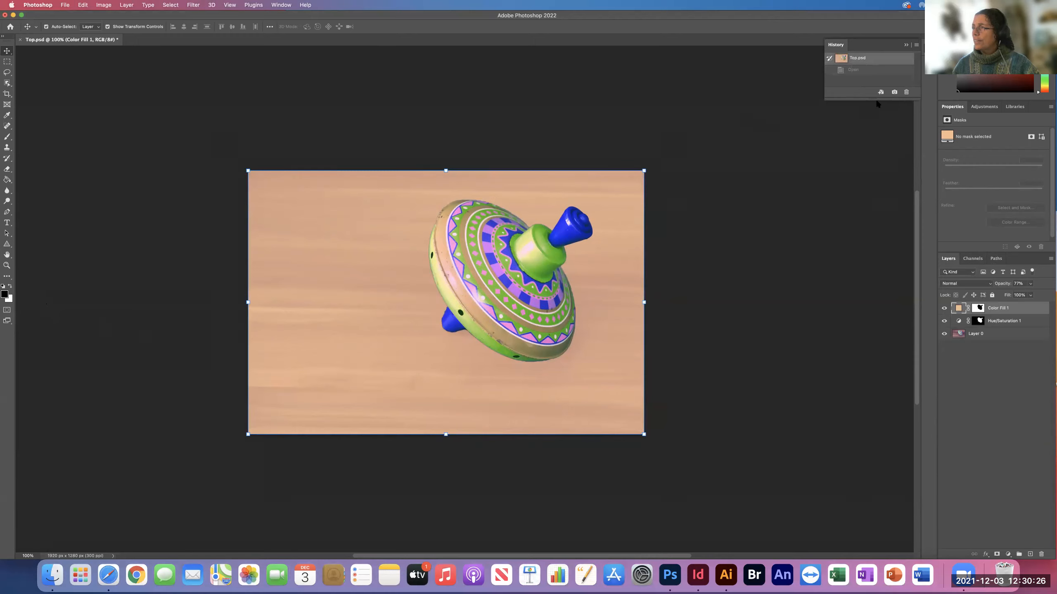
pyautogui.click(972, 337)
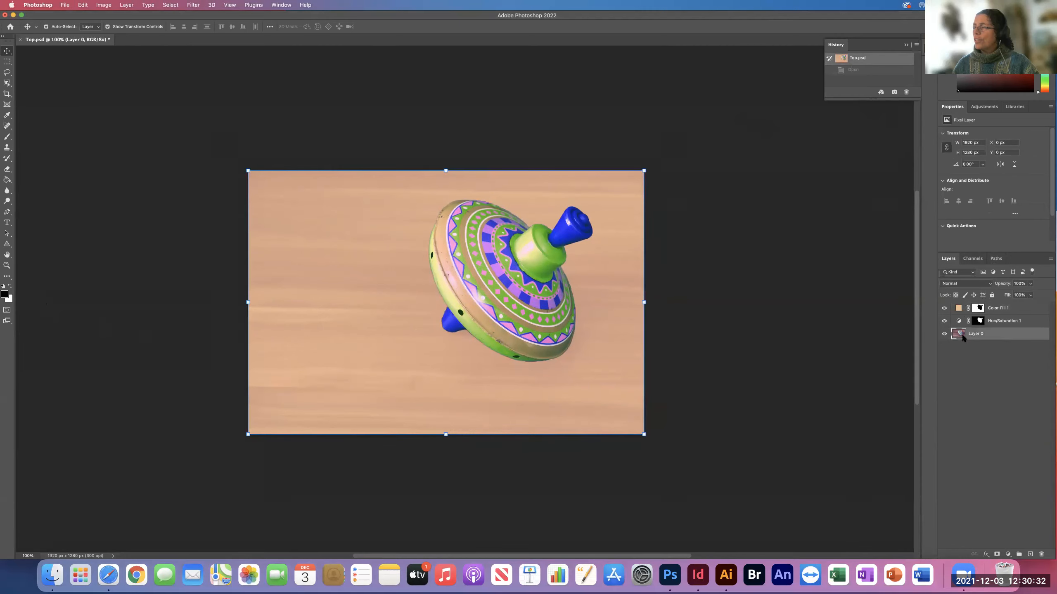
pyautogui.doubleClick(961, 335)
pyautogui.click(660, 214)
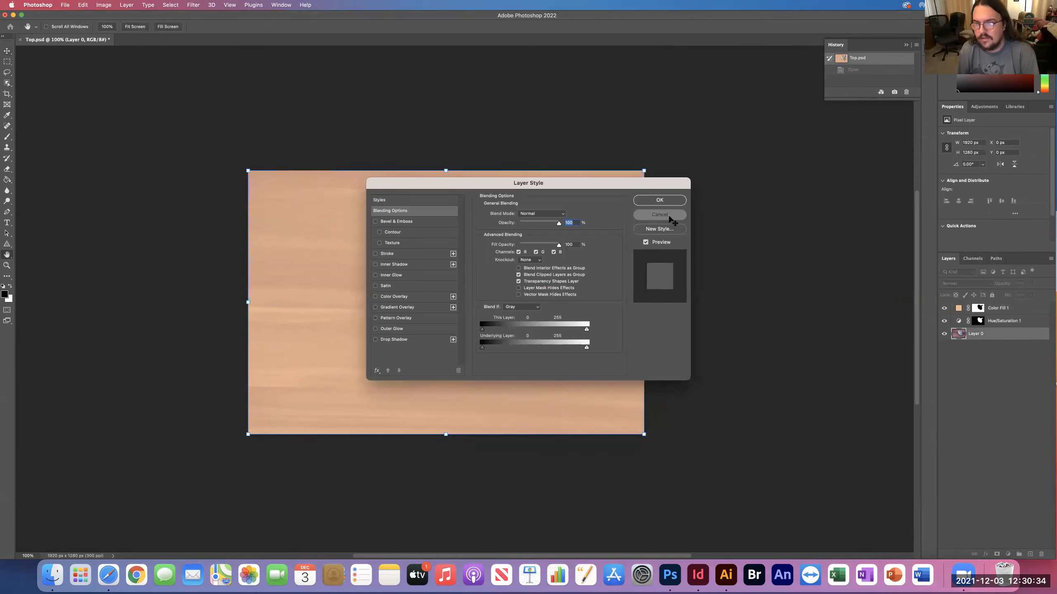
# Try orange, reddish and green tones for the Color Fill 1 layer, settling on pale green with hex 8be3aa.
pyautogui.click(956, 308)
pyautogui.doubleClick(956, 308)
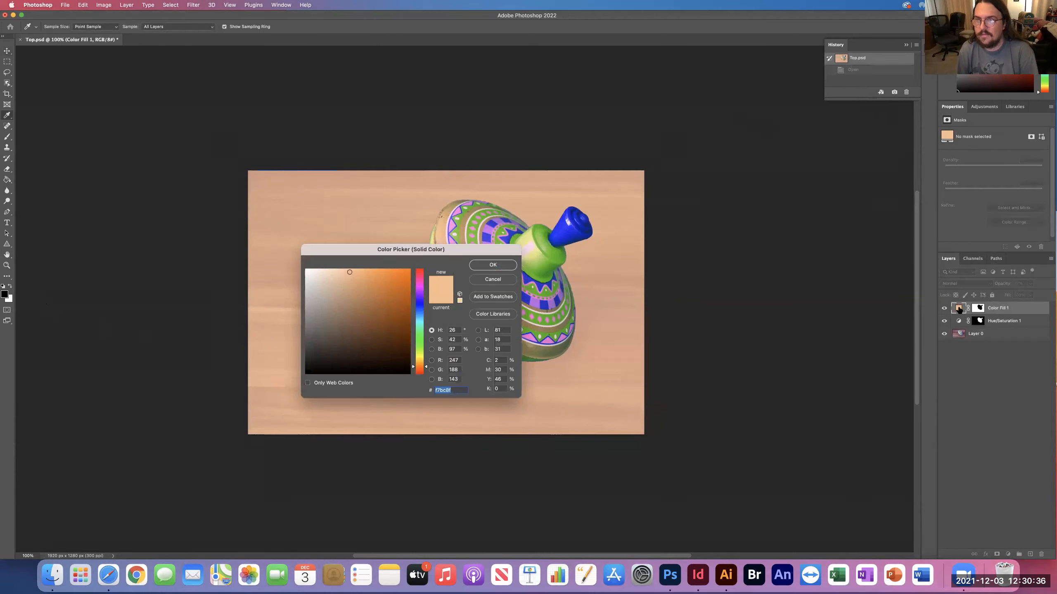
pyautogui.moveTo(421, 255); pyautogui.dragTo(282, 222)
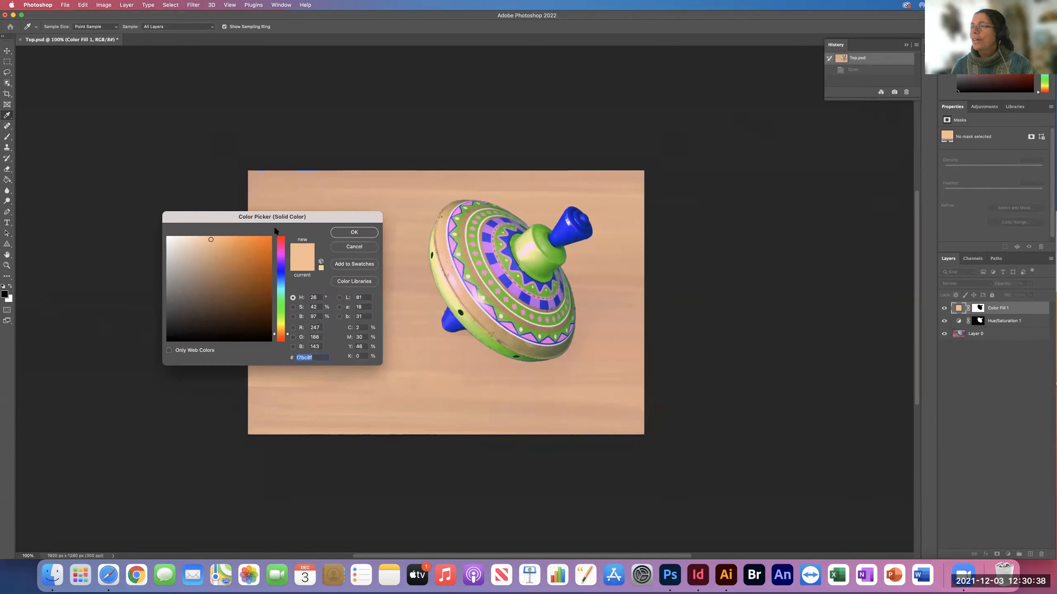
pyautogui.moveTo(219, 241)
pyautogui.mouseDown()
pyautogui.moveTo(243, 252)
pyautogui.moveTo(223, 240)
pyautogui.mouseUp()
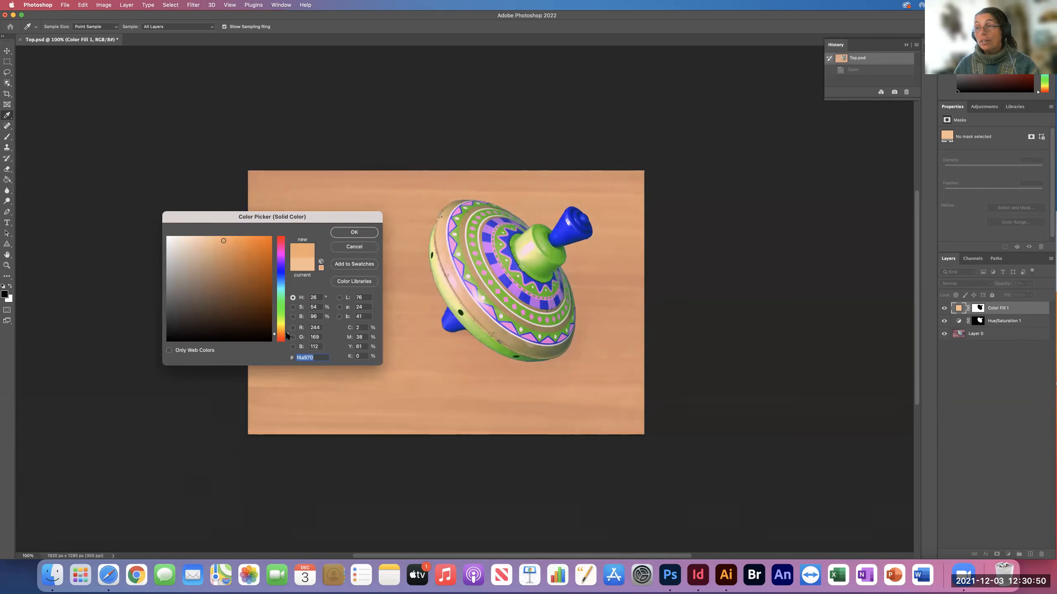
pyautogui.moveTo(286, 335); pyautogui.dragTo(286, 338)
pyautogui.moveTo(241, 262); pyautogui.dragTo(212, 262)
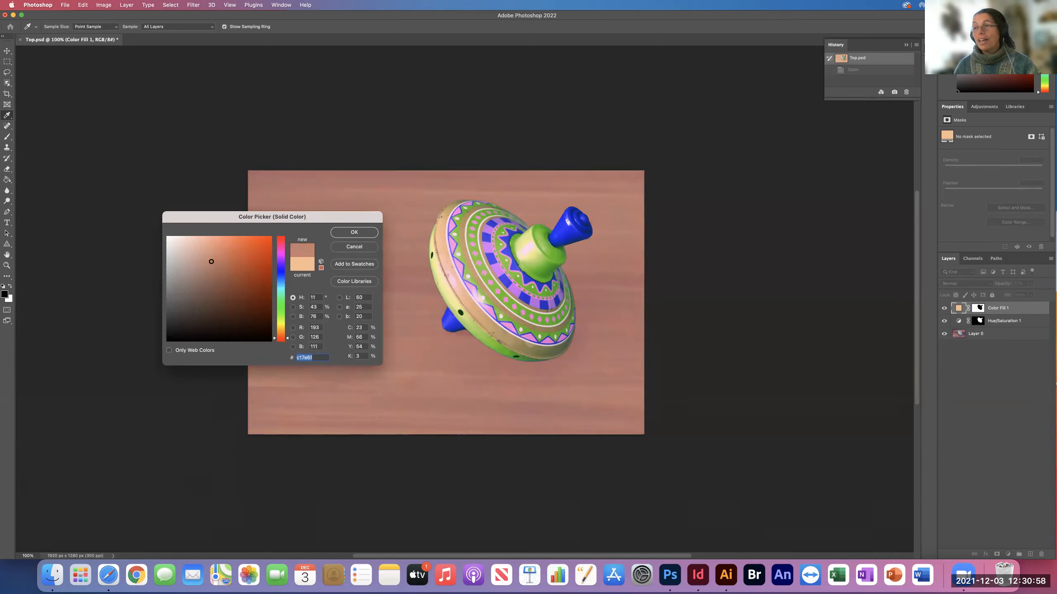
pyautogui.moveTo(286, 338); pyautogui.dragTo(285, 300)
pyautogui.moveTo(215, 259)
pyautogui.mouseDown()
pyautogui.moveTo(229, 251)
pyautogui.moveTo(213, 268)
pyautogui.moveTo(233, 267)
pyautogui.mouseUp()
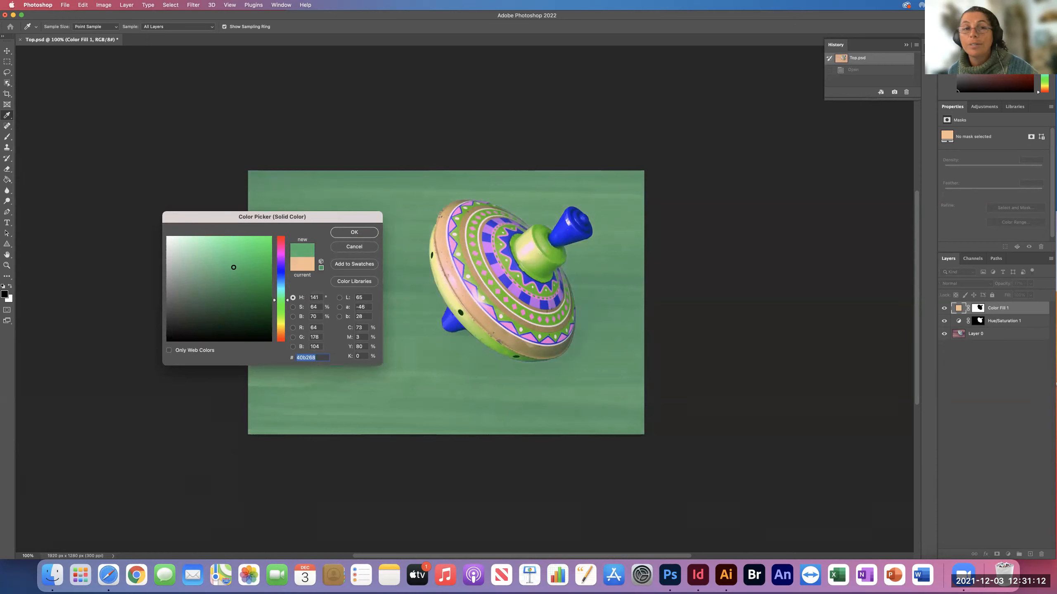
pyautogui.moveTo(233, 267); pyautogui.dragTo(252, 272)
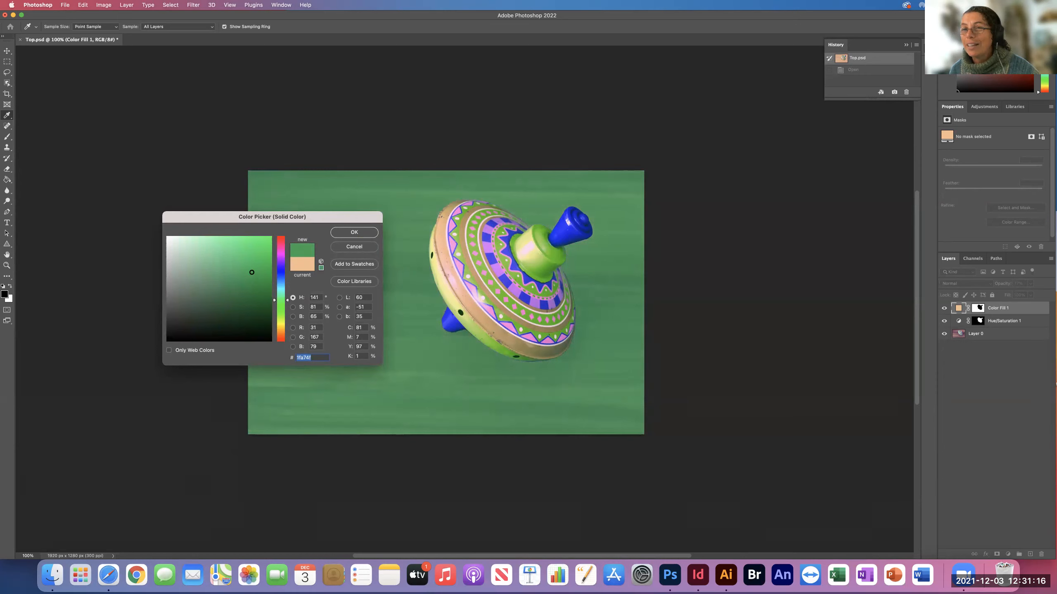
pyautogui.moveTo(252, 272); pyautogui.dragTo(208, 247)
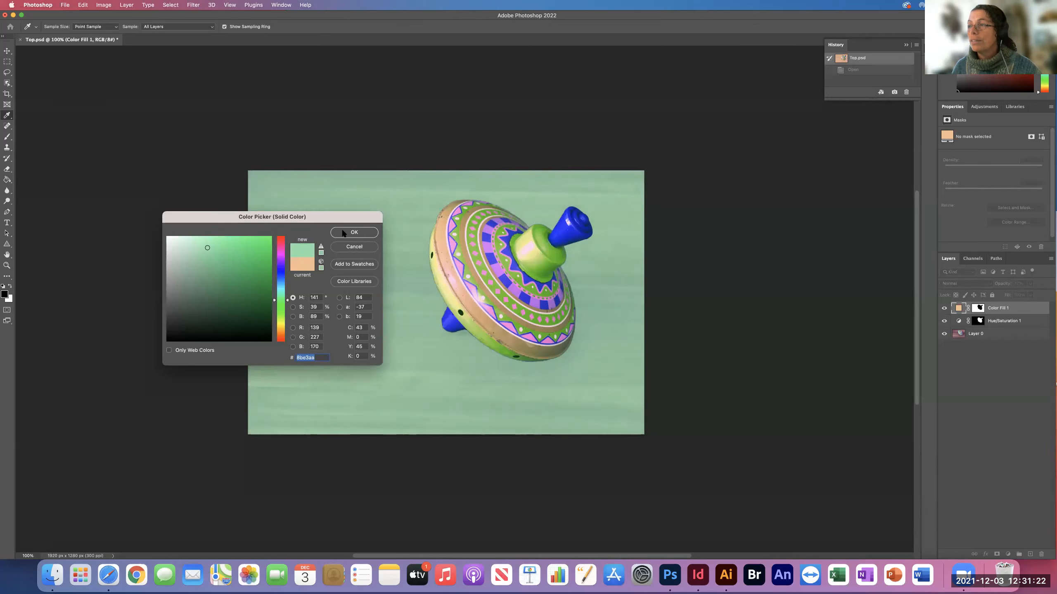
pyautogui.click(347, 236)
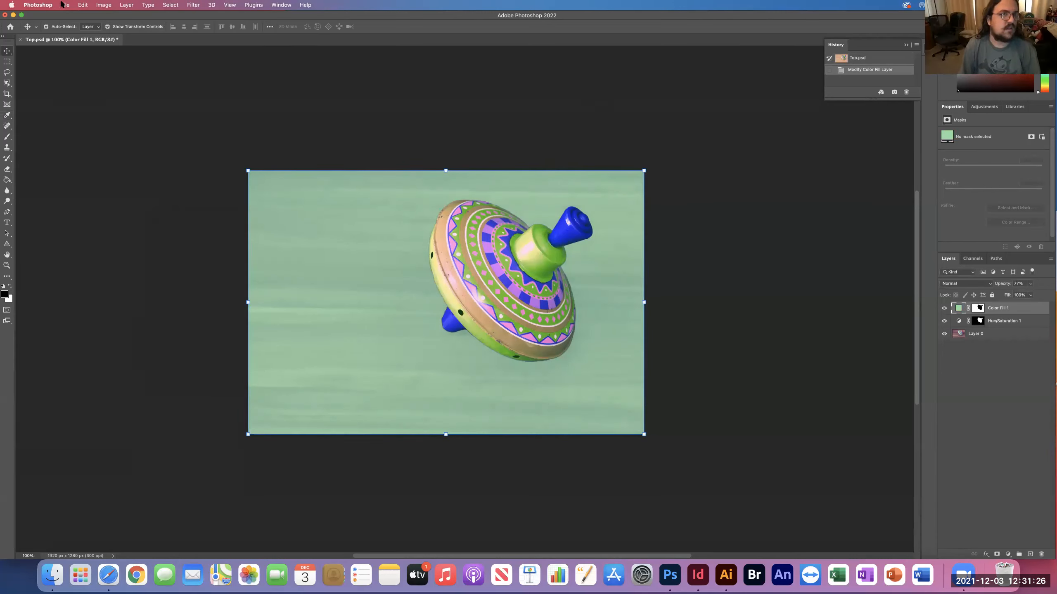
# Save Top.psd and switch back to the business card in InDesign.
pyautogui.click(63, 4)
pyautogui.click(89, 88)
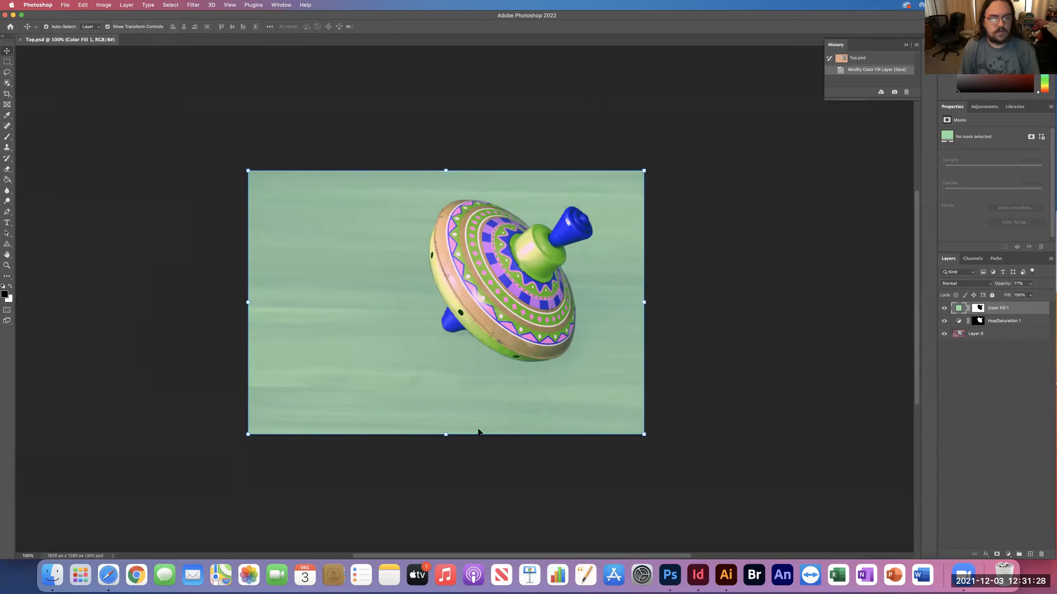
pyautogui.click(699, 583)
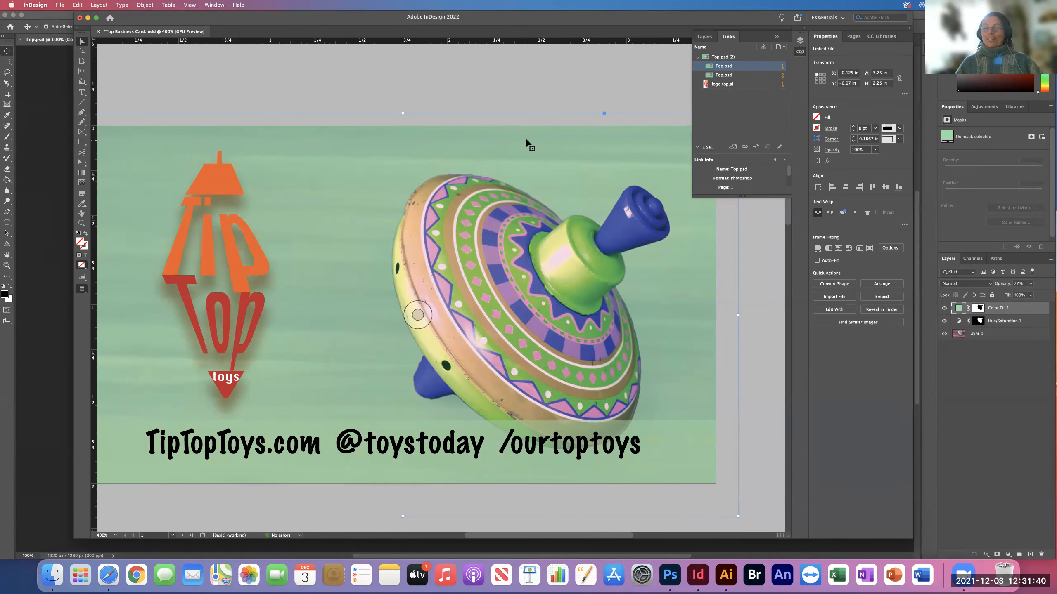
pyautogui.hscroll(-1, 528, 144)
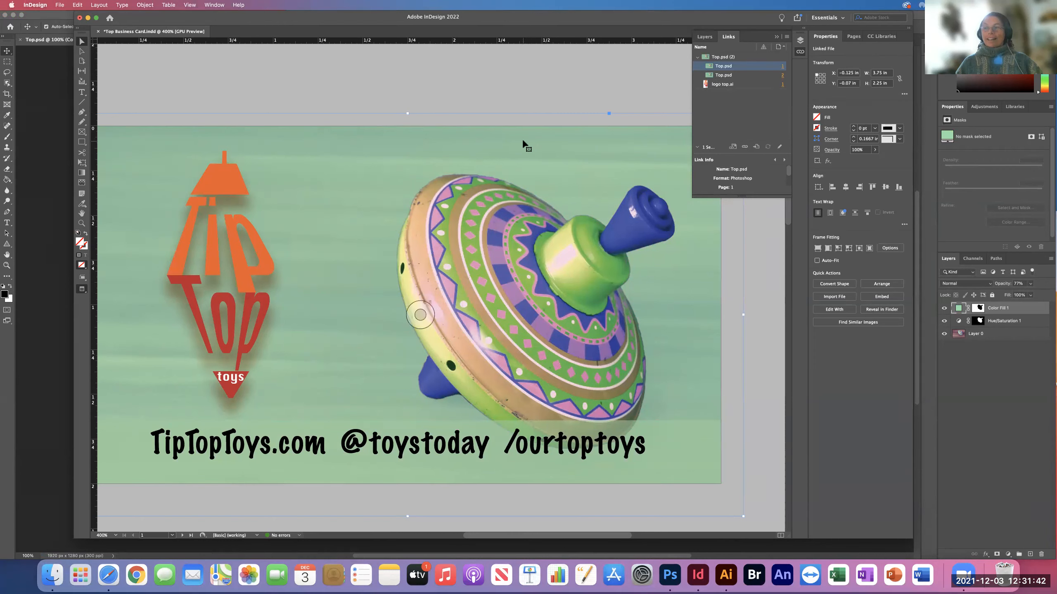
# Recolor the translucent strip behind the contact text with the red C=15 M=100 swatch.
pyautogui.click(649, 429)
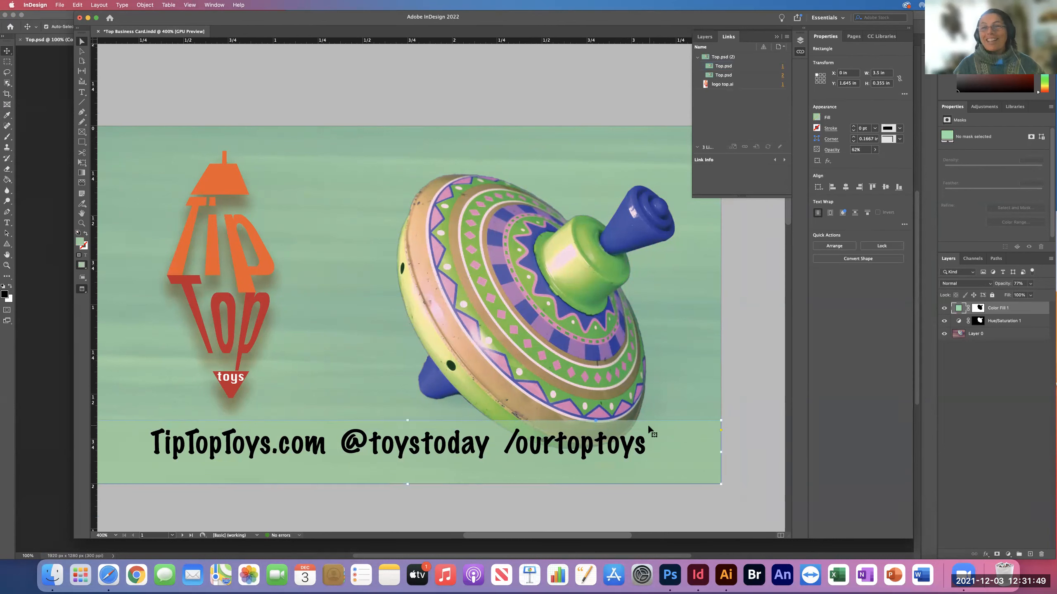
pyautogui.click(816, 118)
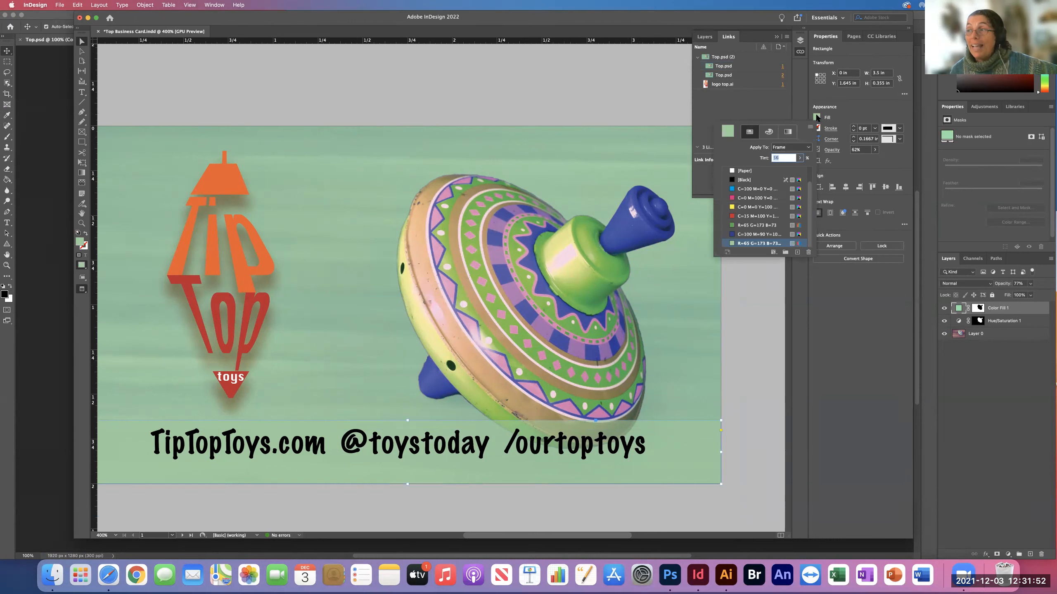
pyautogui.click(744, 216)
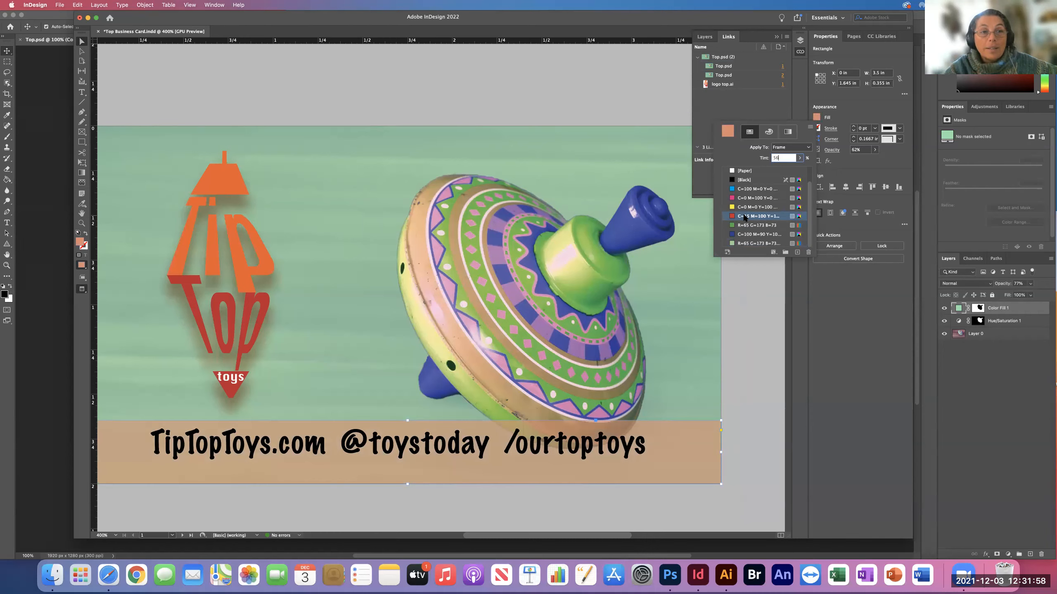
pyautogui.click(597, 62)
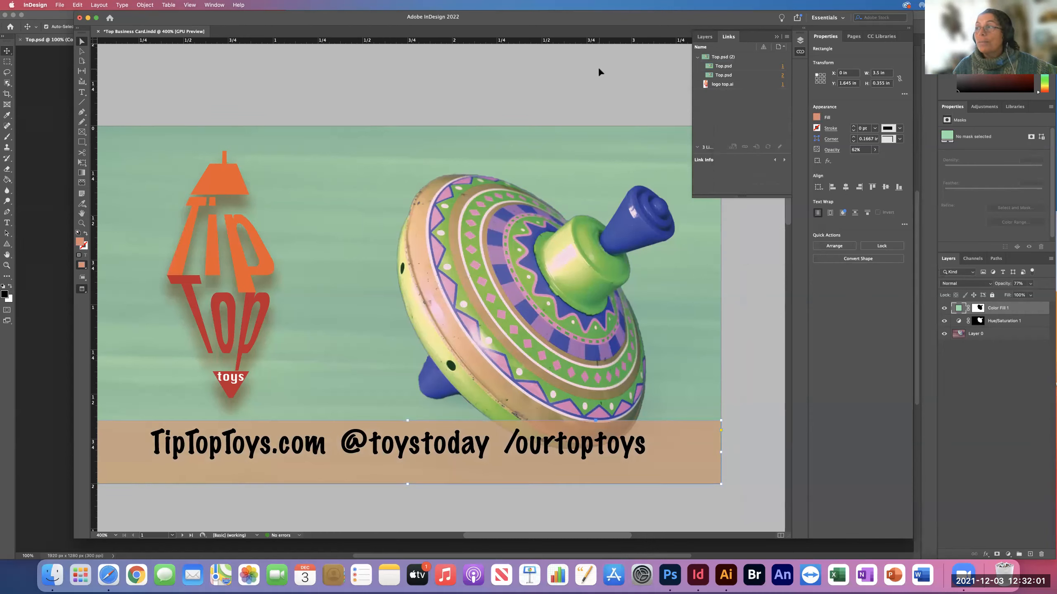
# Hide the links list, deselect the strip and examine the recolored card pages at several magnifications.
pyautogui.click(735, 37)
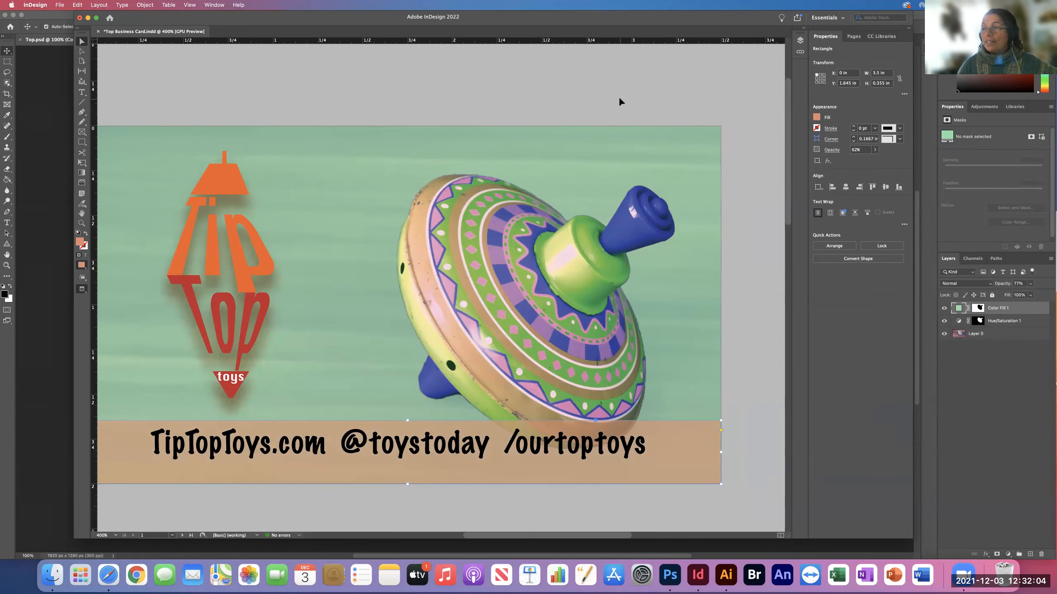
pyautogui.press('super+minus')
pyautogui.press('super+minus')
pyautogui.press('super+minus')
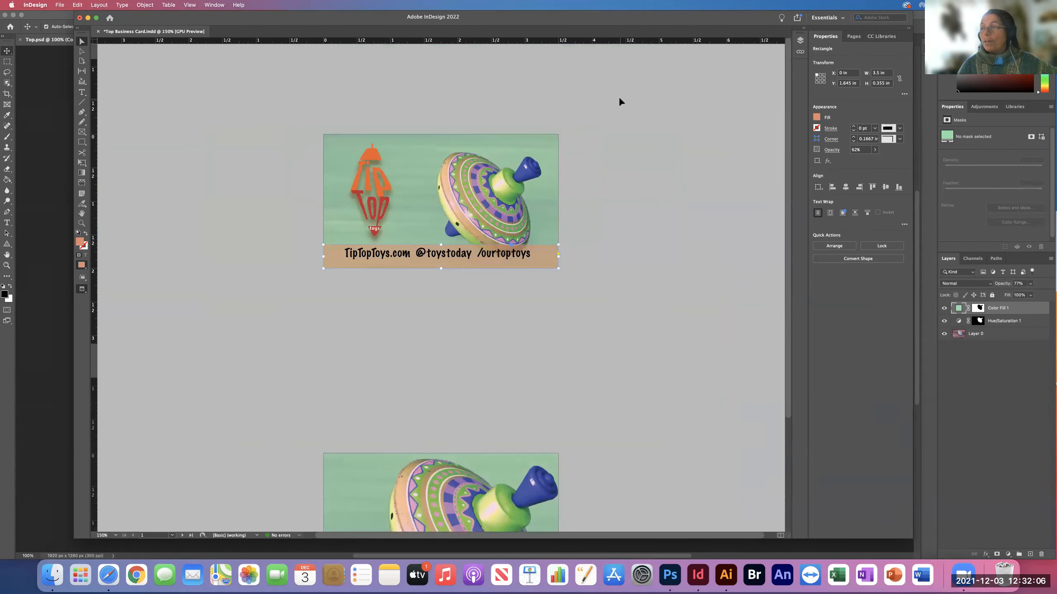
pyautogui.click(602, 211)
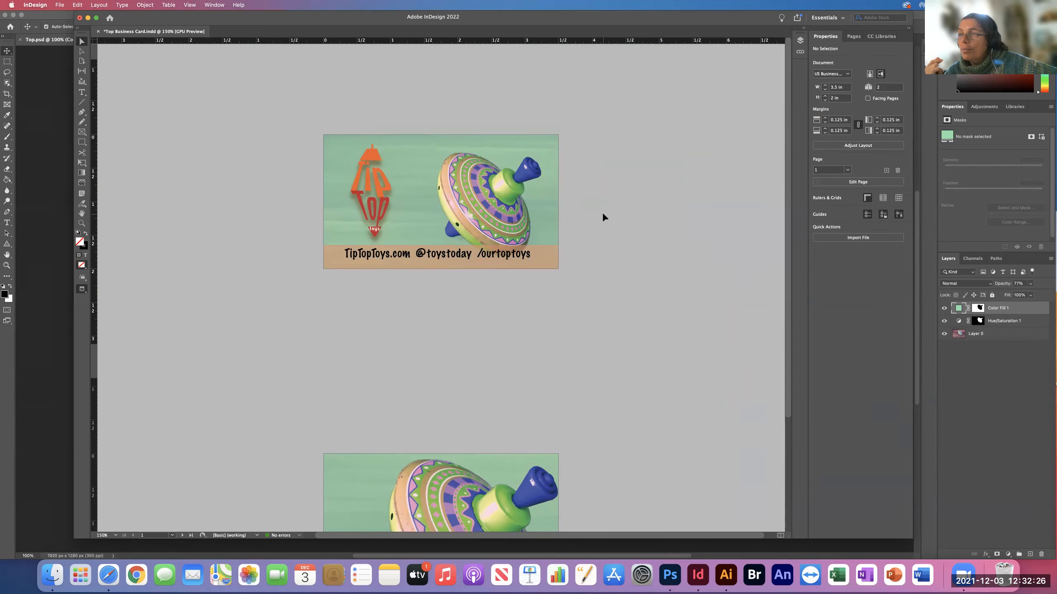
pyautogui.press('super+equal')
pyautogui.press('super+equal')
pyautogui.scroll(5, 602, 214)
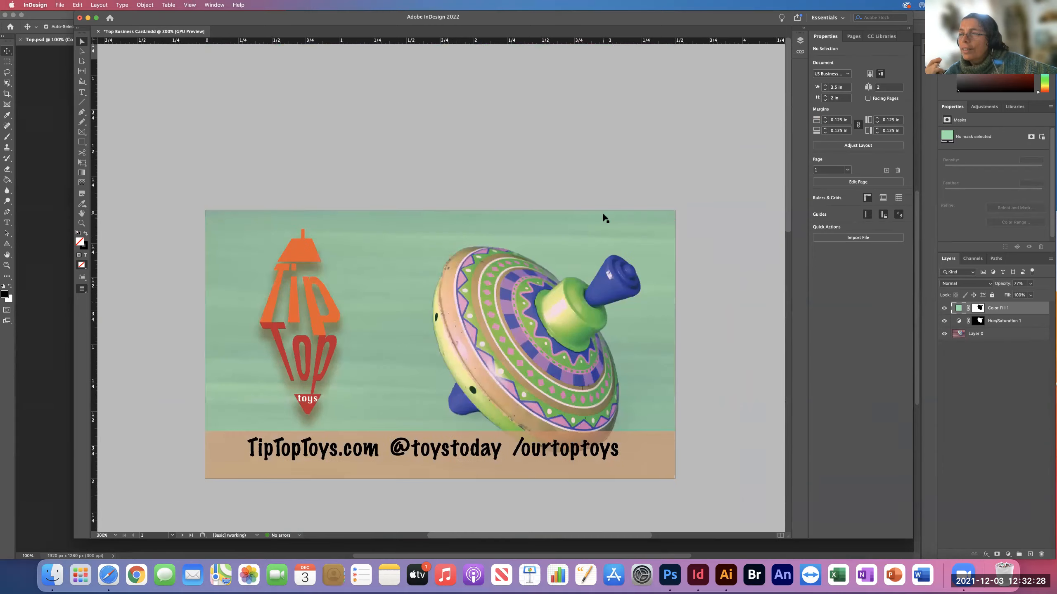
# Turn off the preview mode and inspect the contact text frame and the background image against the margin and bleed guides.
pyautogui.press('w')
pyautogui.scroll(-4, 594, 246)
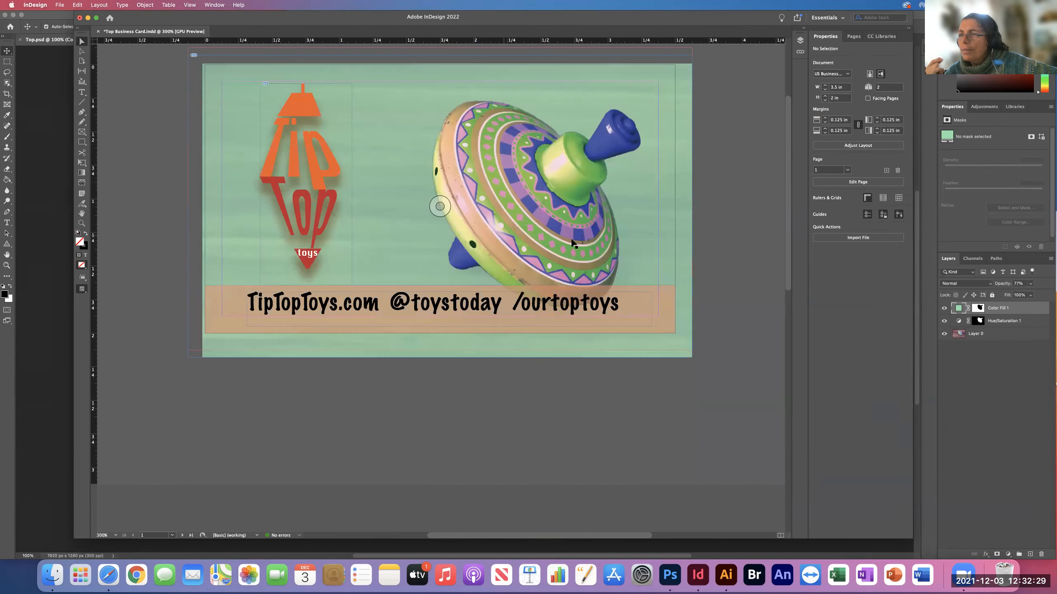
pyautogui.click(588, 308)
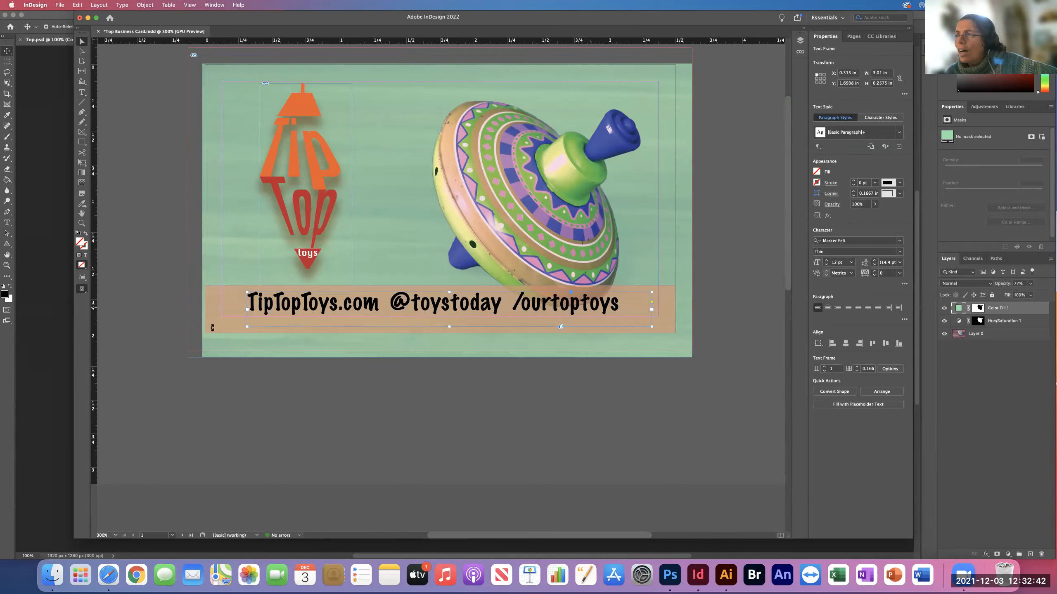
pyautogui.click(195, 352)
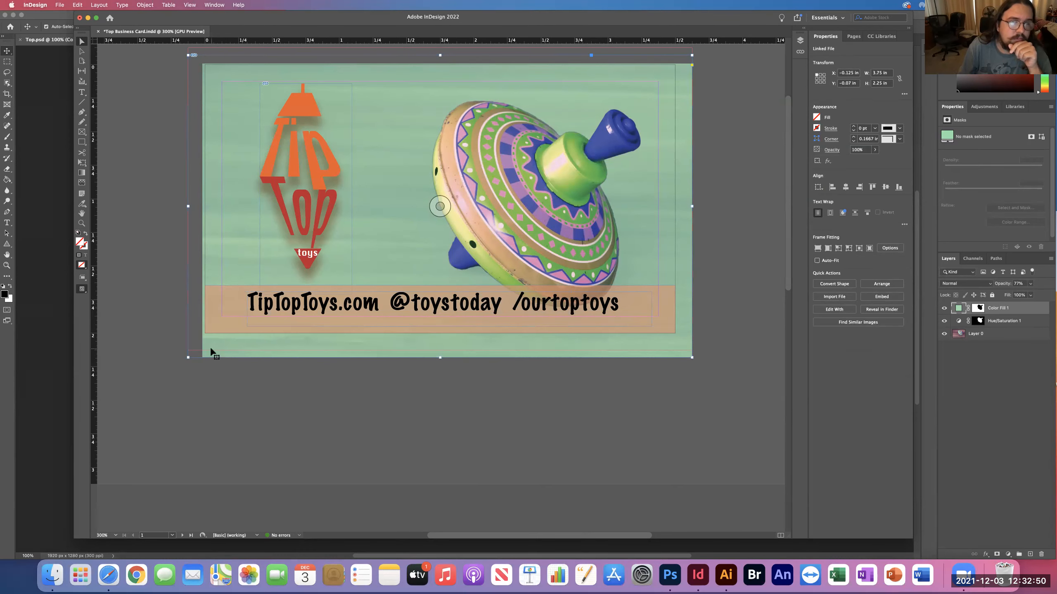
pyautogui.scroll(2, 211, 353)
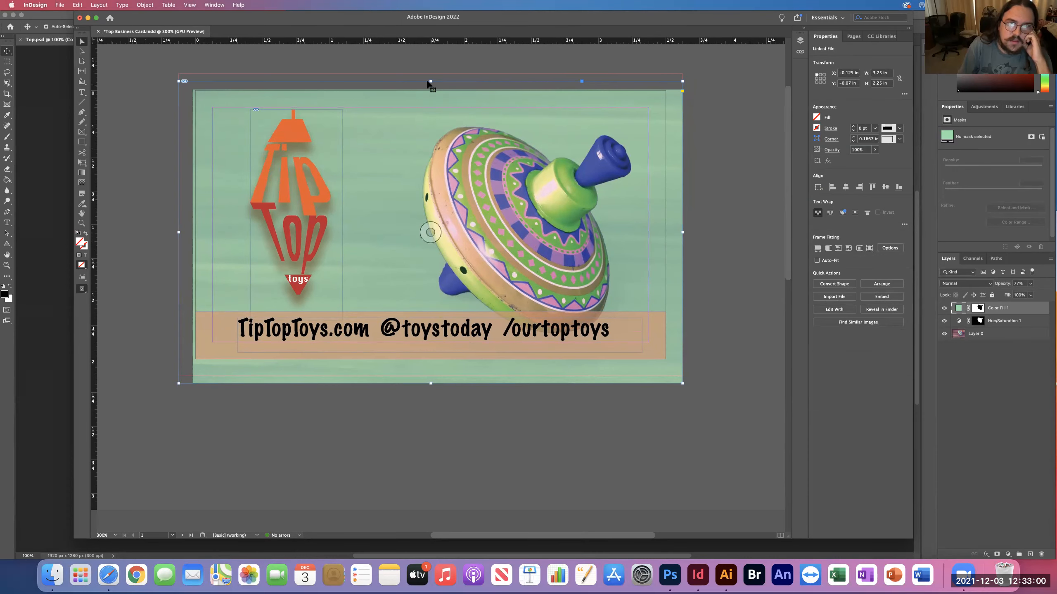
pyautogui.scroll(3, 430, 81)
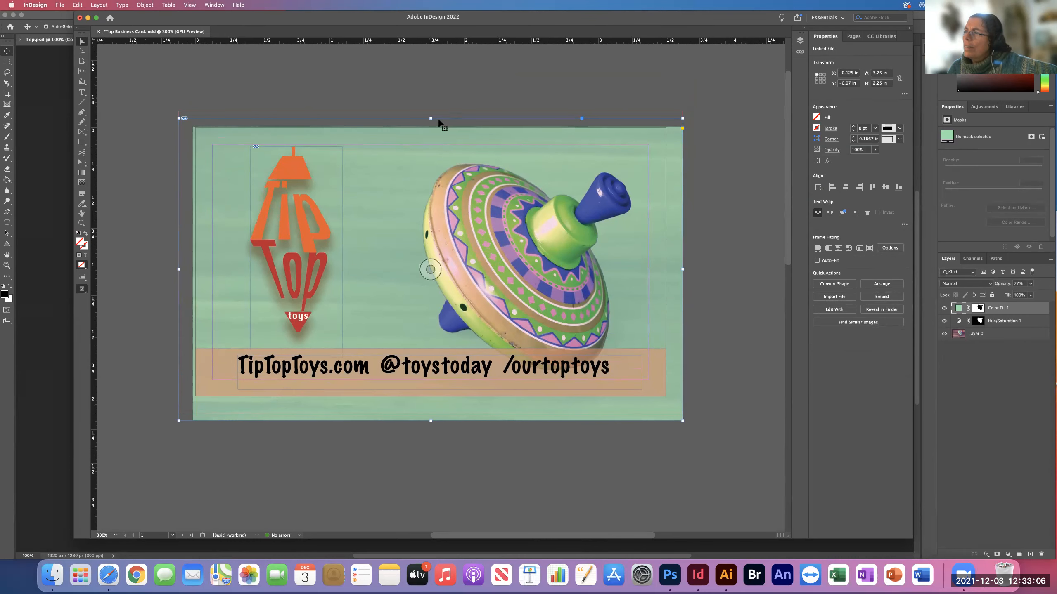
pyautogui.scroll(2, 436, 107)
pyautogui.scroll(1, 437, 106)
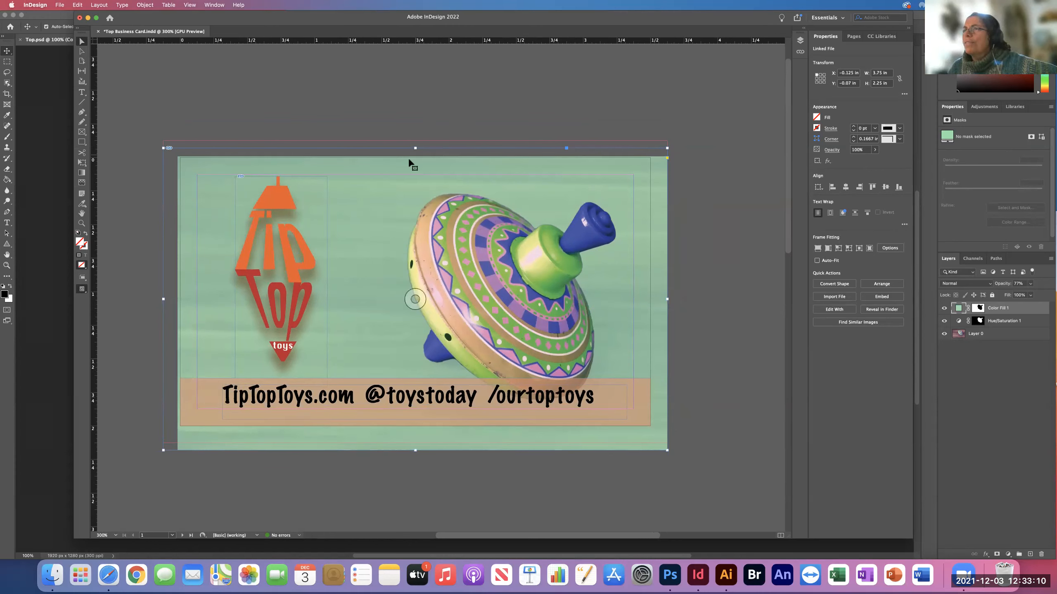
pyautogui.click(57, 5)
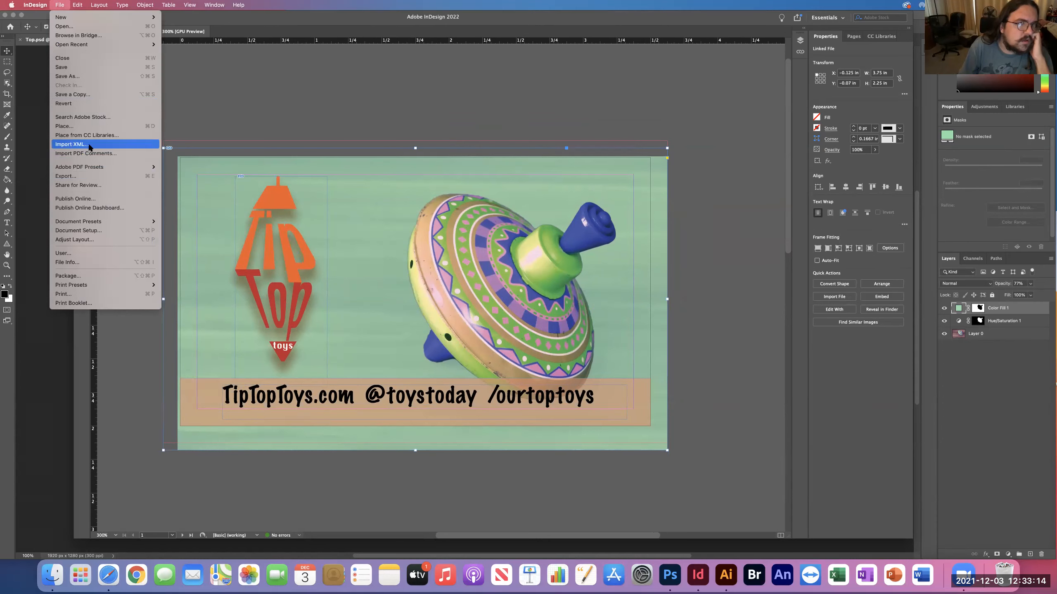
pyautogui.moveTo(94, 168)
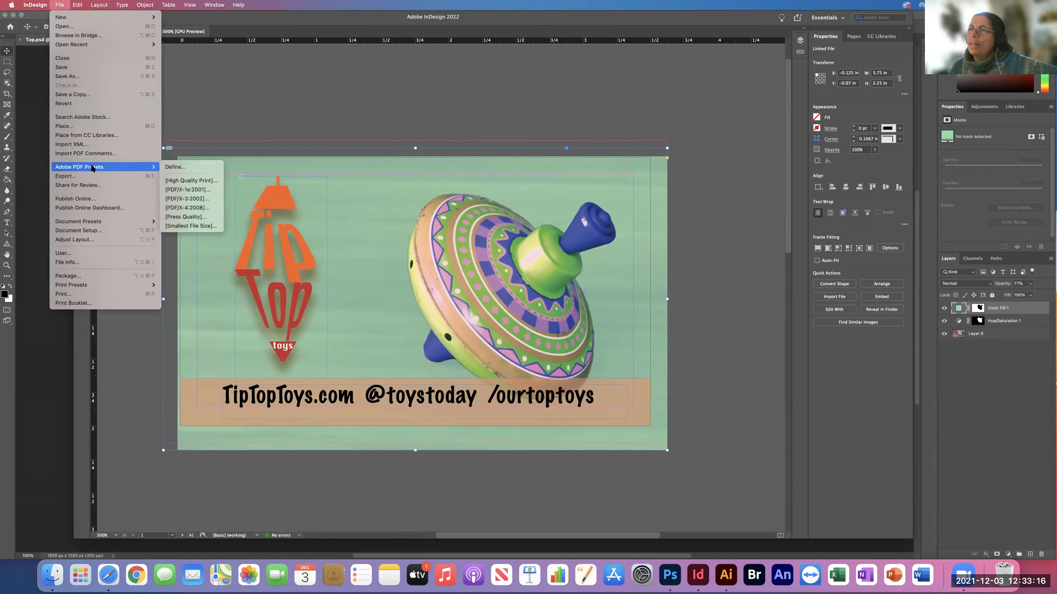
pyautogui.moveTo(78, 5)
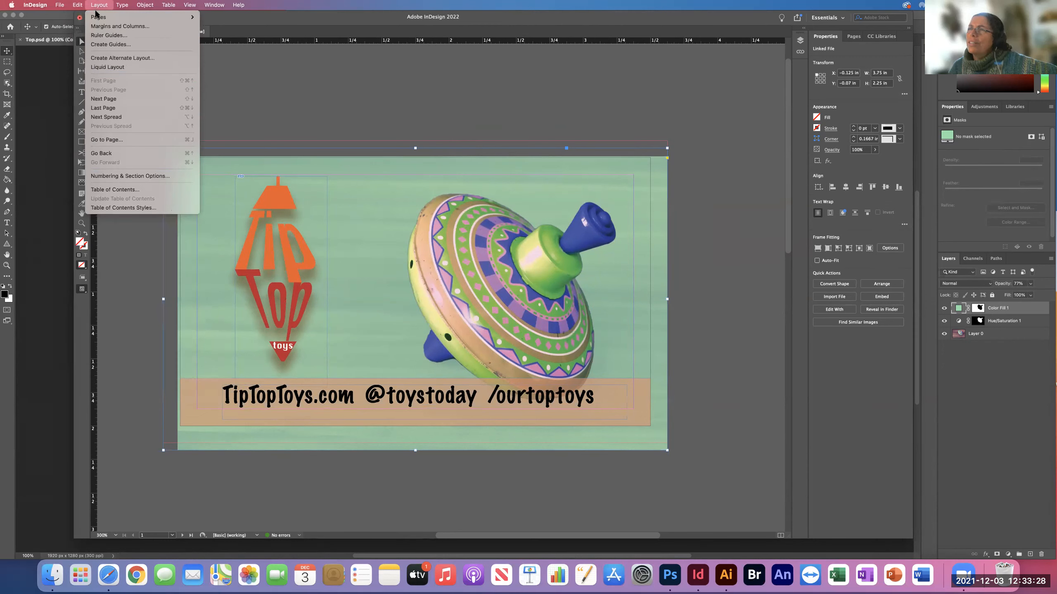
# Check the page size, margins and bleed values in the business card's document setup, including the expanded Bleed and Slug section.
pyautogui.moveTo(100, 16)
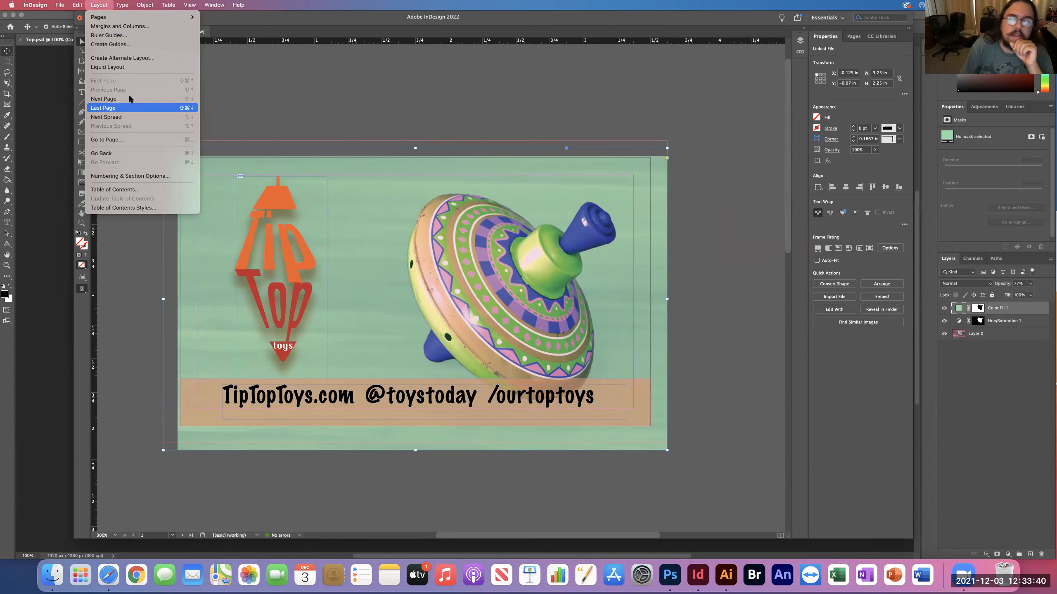
pyautogui.moveTo(60, 5)
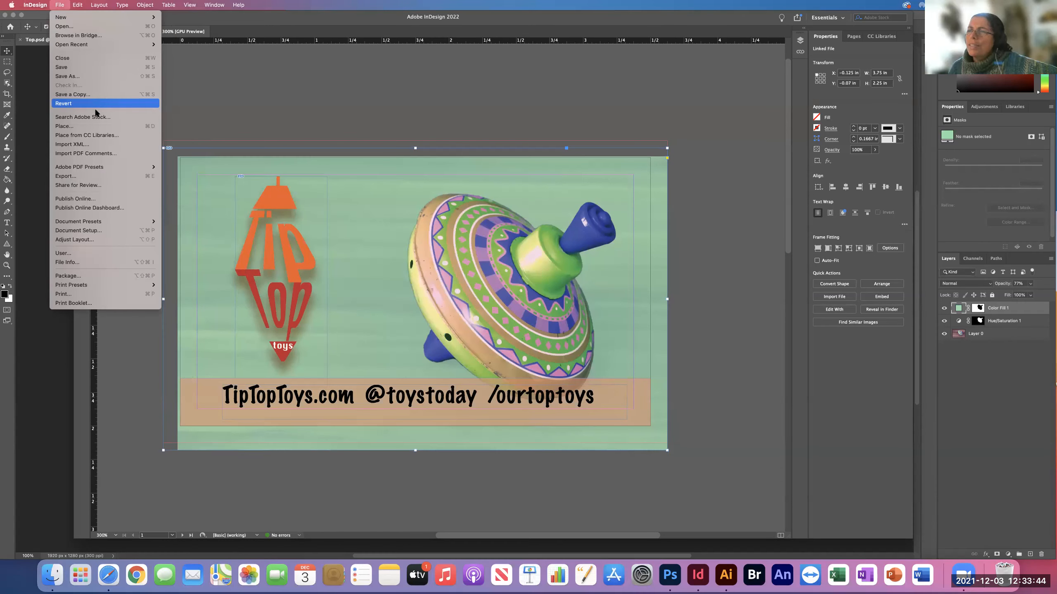
pyautogui.click(96, 231)
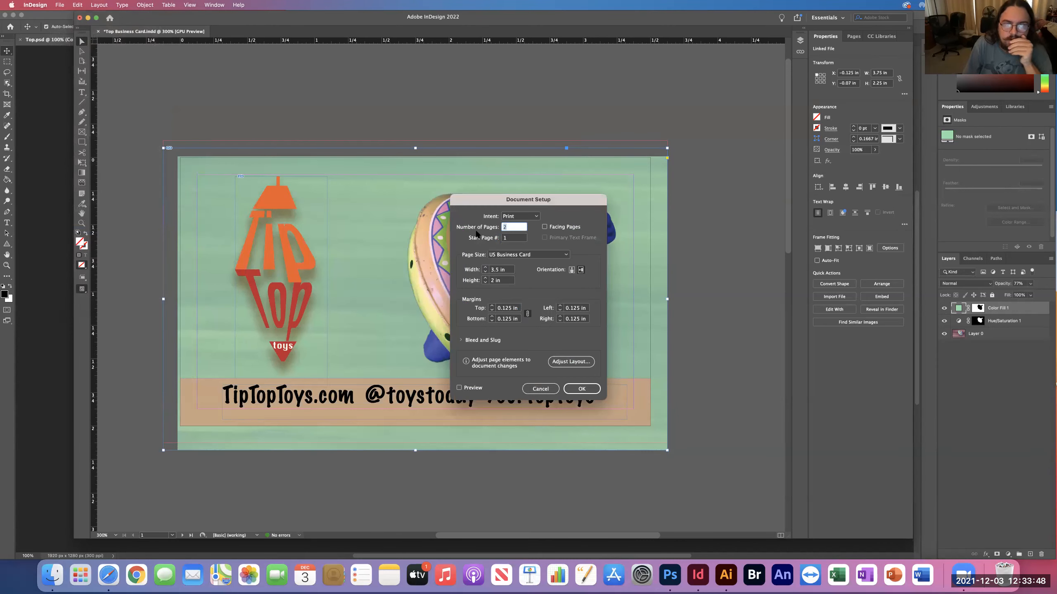
pyautogui.moveTo(562, 201); pyautogui.dragTo(561, 196)
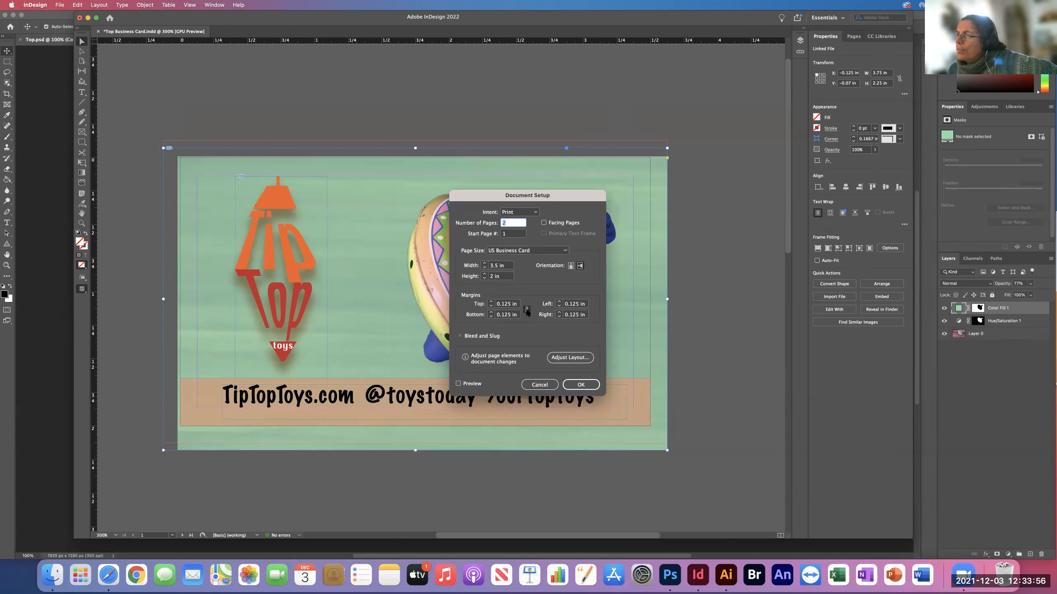
pyautogui.click(460, 336)
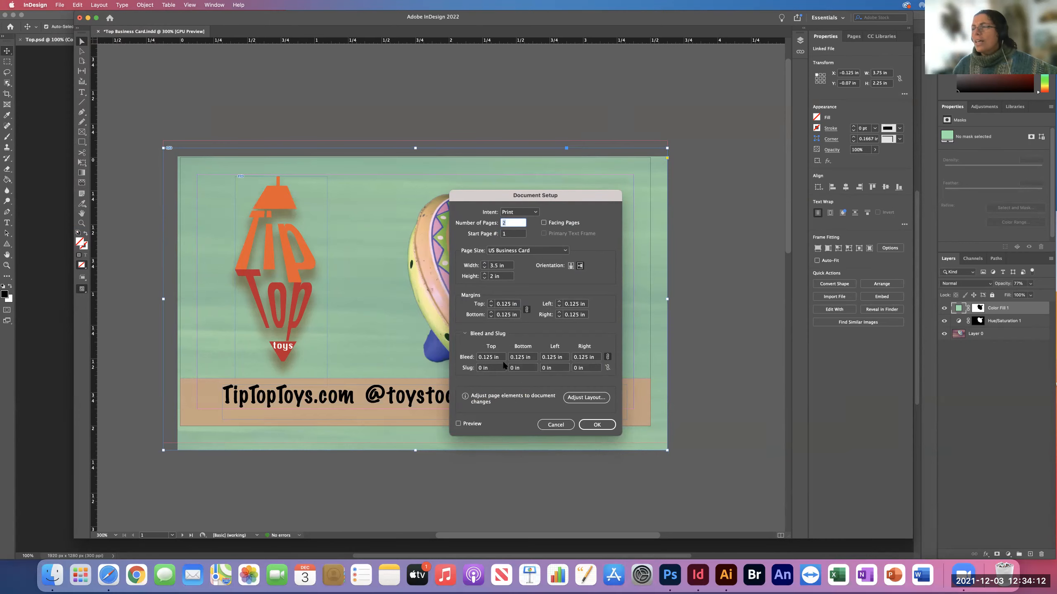
pyautogui.click(596, 427)
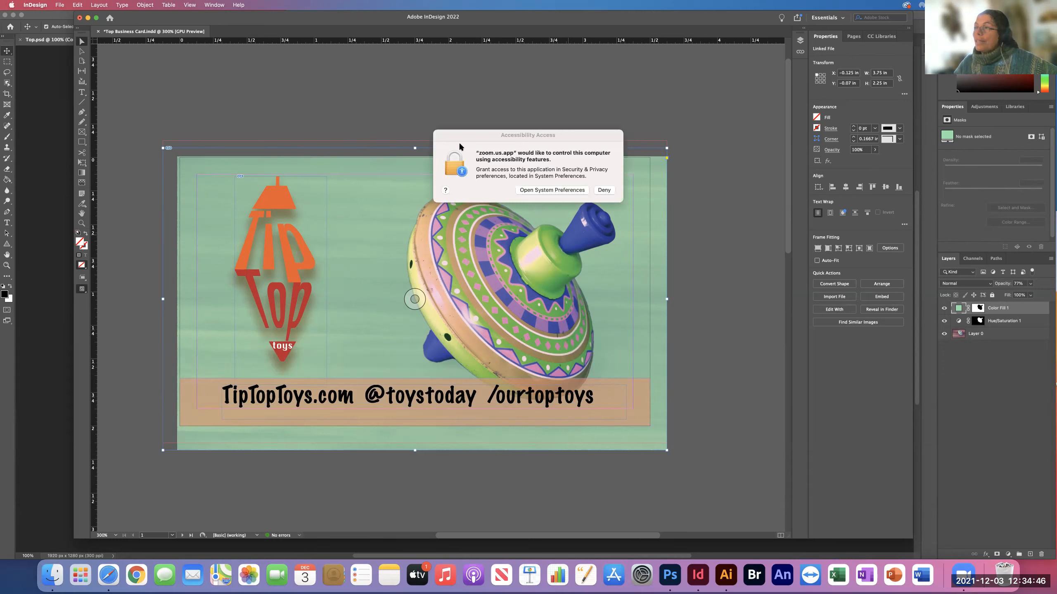
# Open the system's accessibility privacy settings from the access request and unlock them with the account password.
pyautogui.click(478, 134)
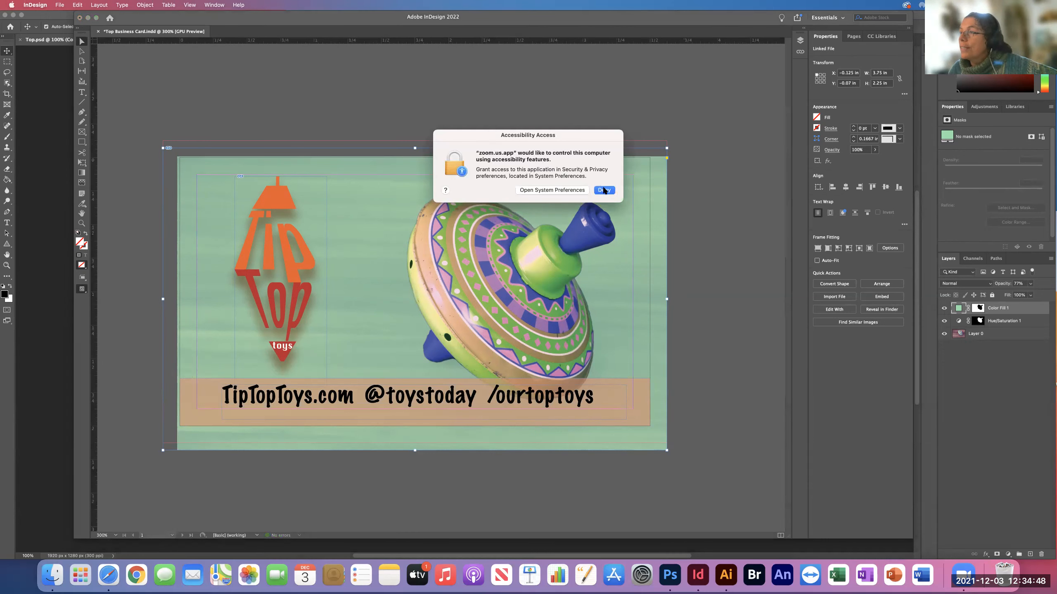
pyautogui.click(556, 190)
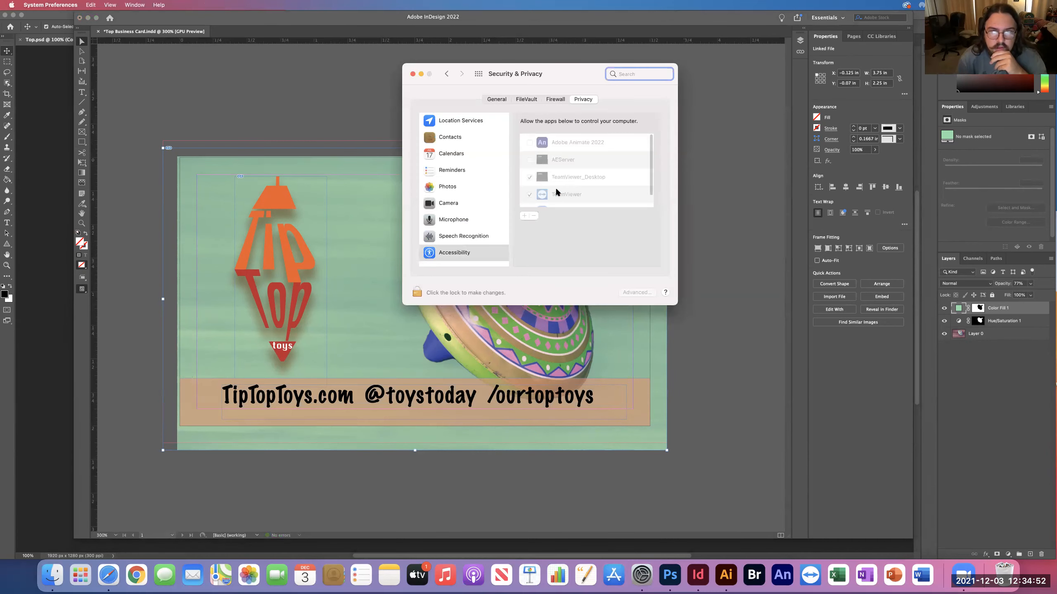
pyautogui.click(416, 291)
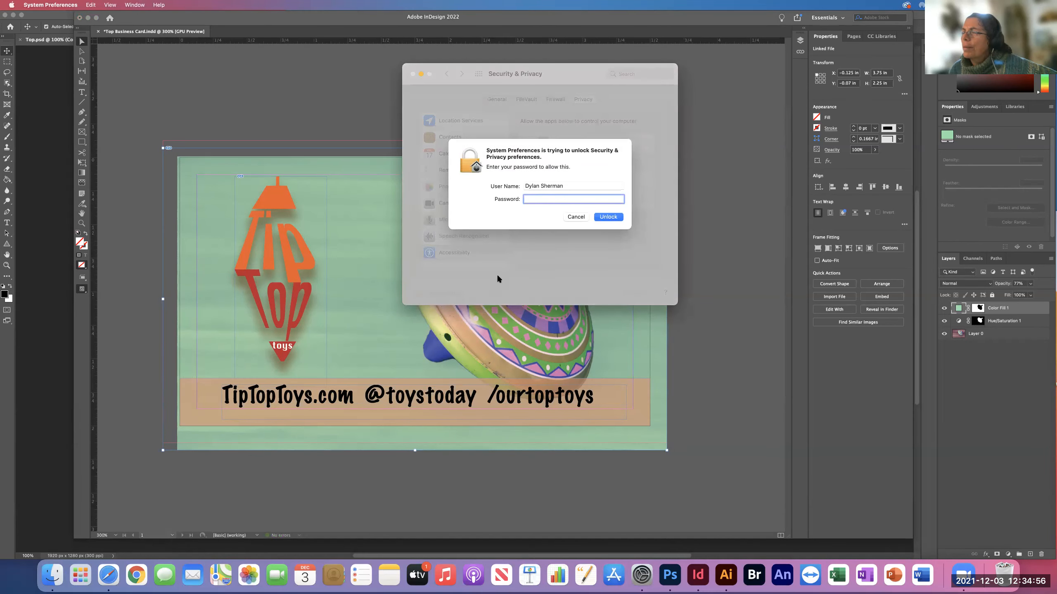
pyautogui.write('•••••••')
pyautogui.press('Return')
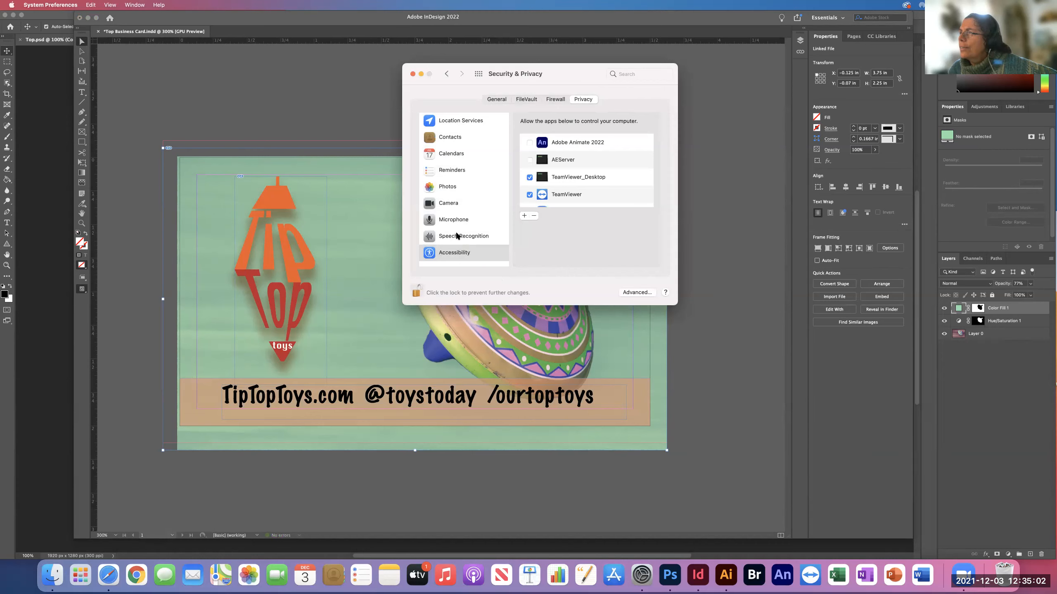
# Allow zoom.us.app to control the computer in the accessibility list and close the privacy settings.
pyautogui.scroll(-4, 453, 225)
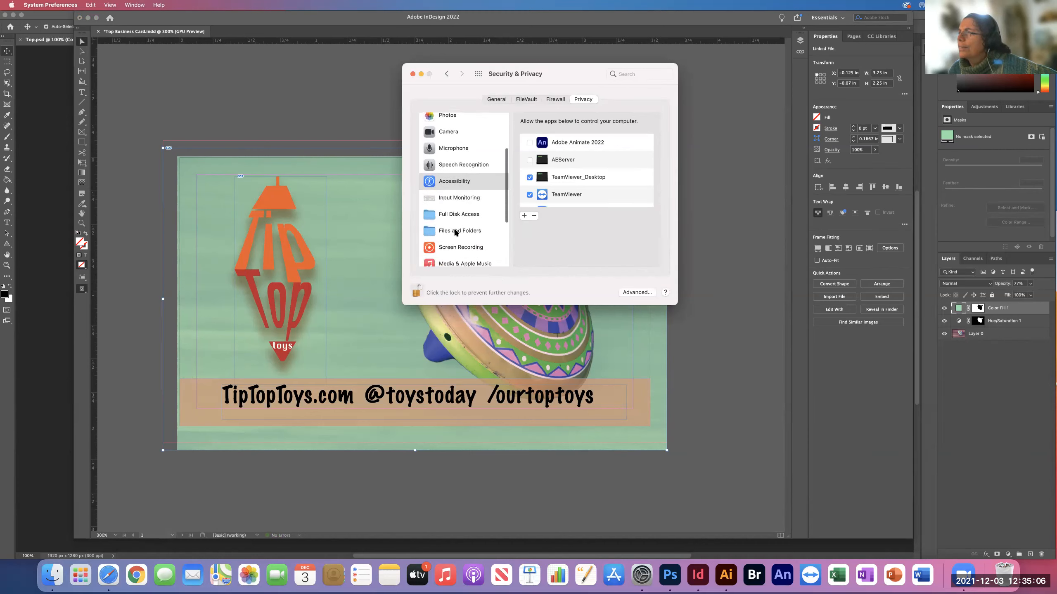
pyautogui.scroll(-3, 494, 237)
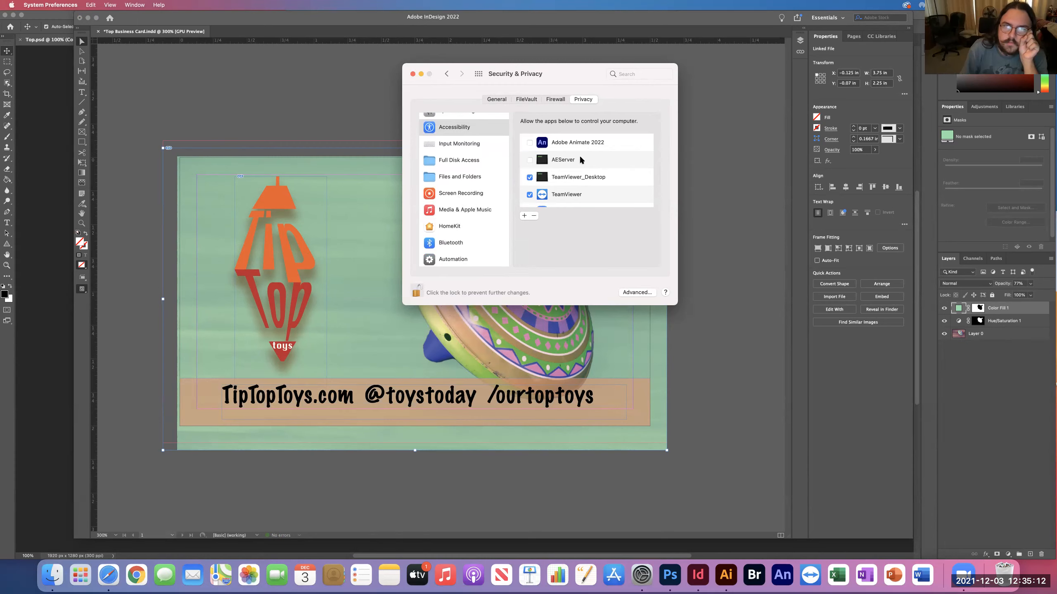
pyautogui.scroll(-2, 571, 158)
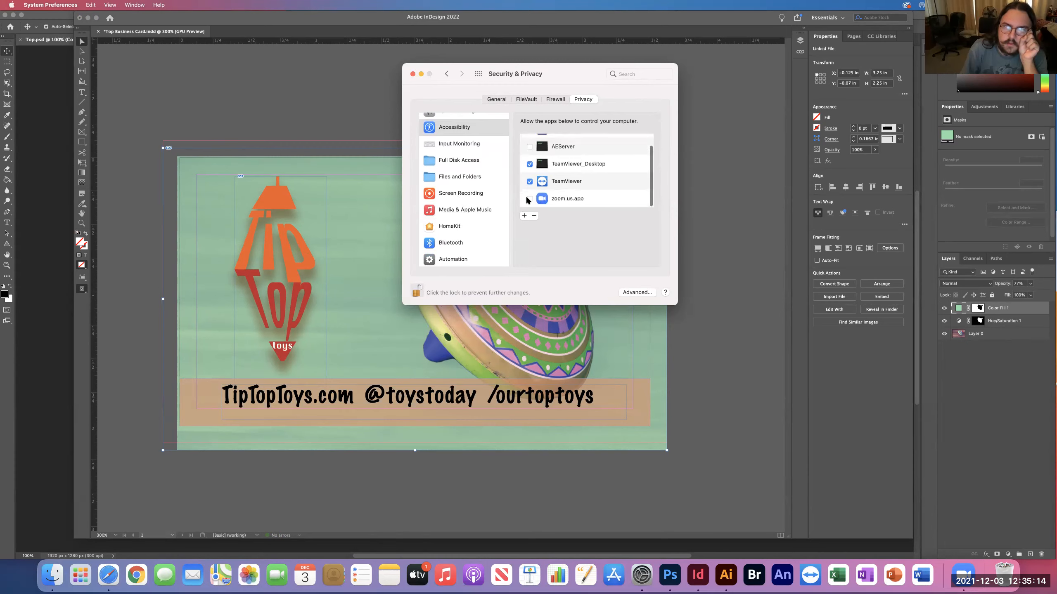
pyautogui.click(529, 199)
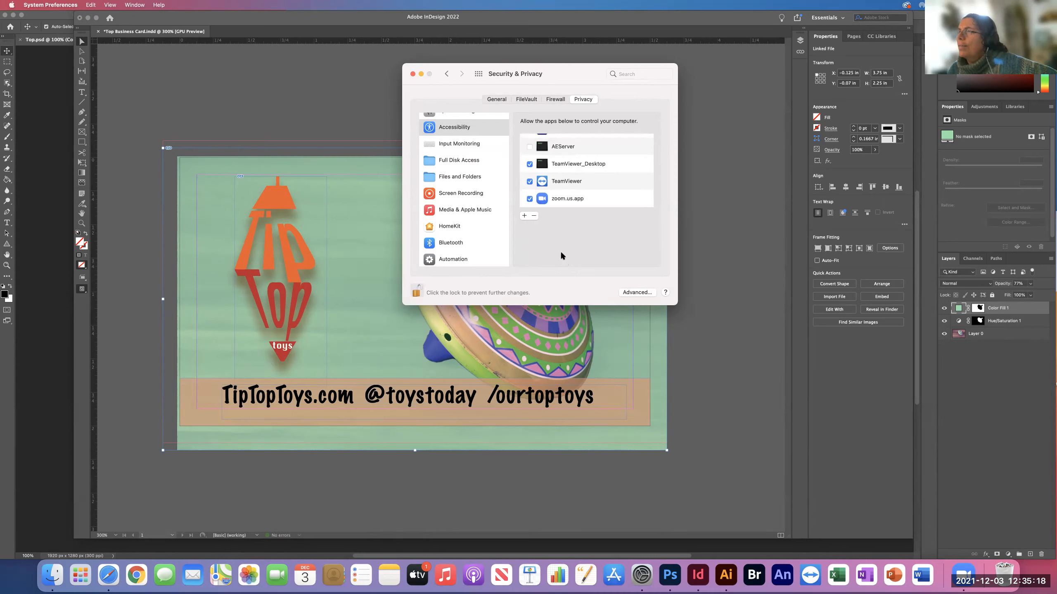
pyautogui.click(413, 74)
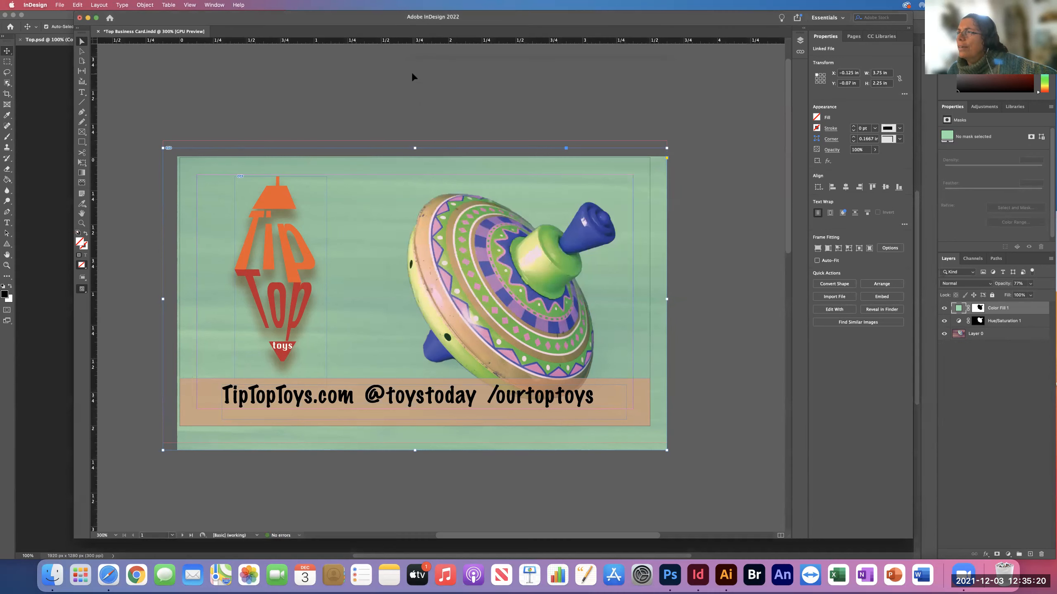
# Deselect the background image and compare the card's trimmed preview with its normal view showing the bleed guides.
pyautogui.click(732, 242)
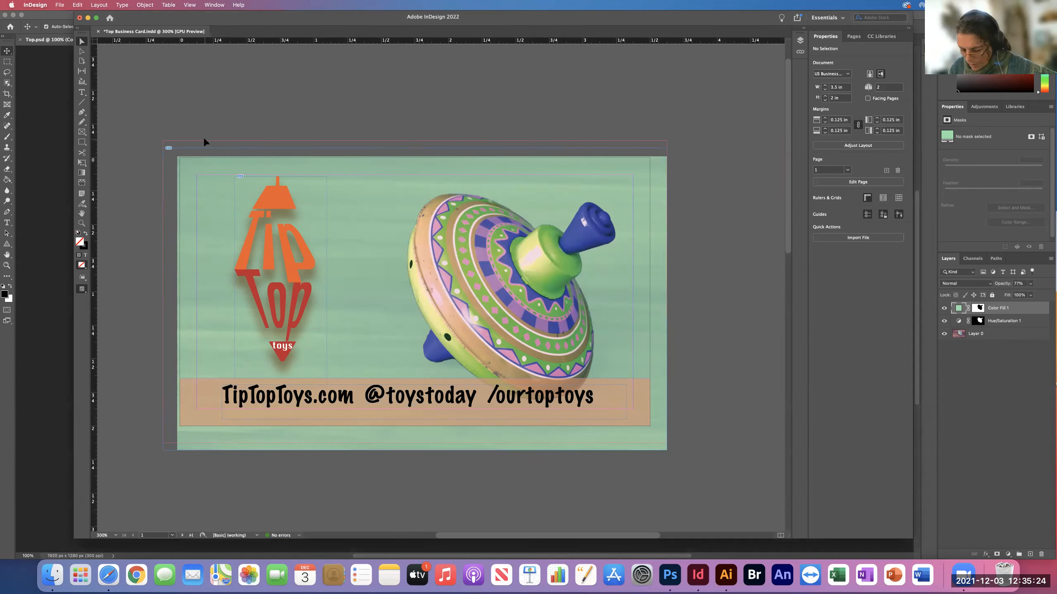
pyautogui.press('w')
pyautogui.press('w')
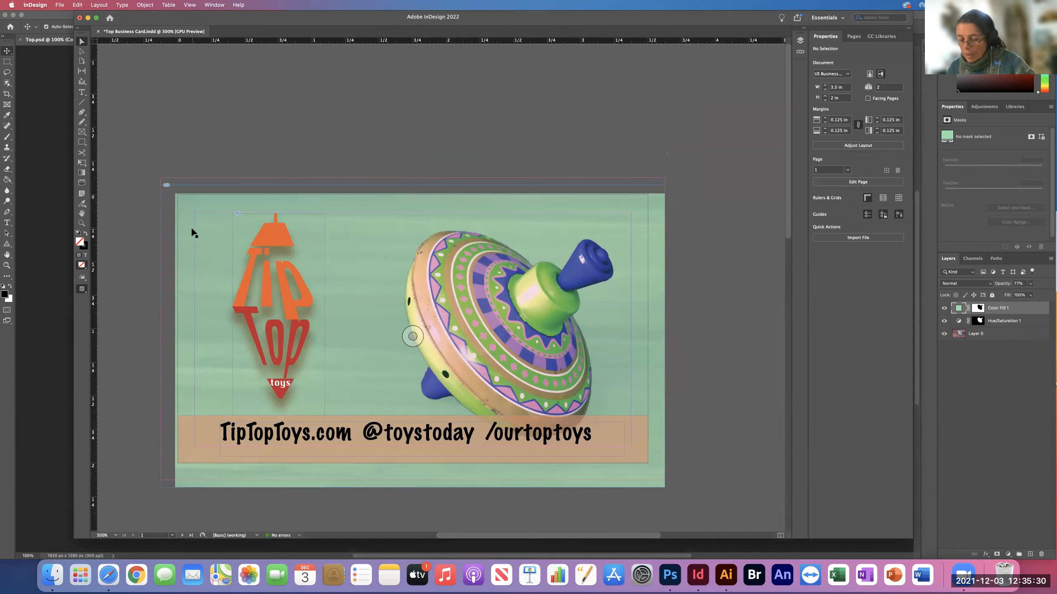
pyautogui.press('w')
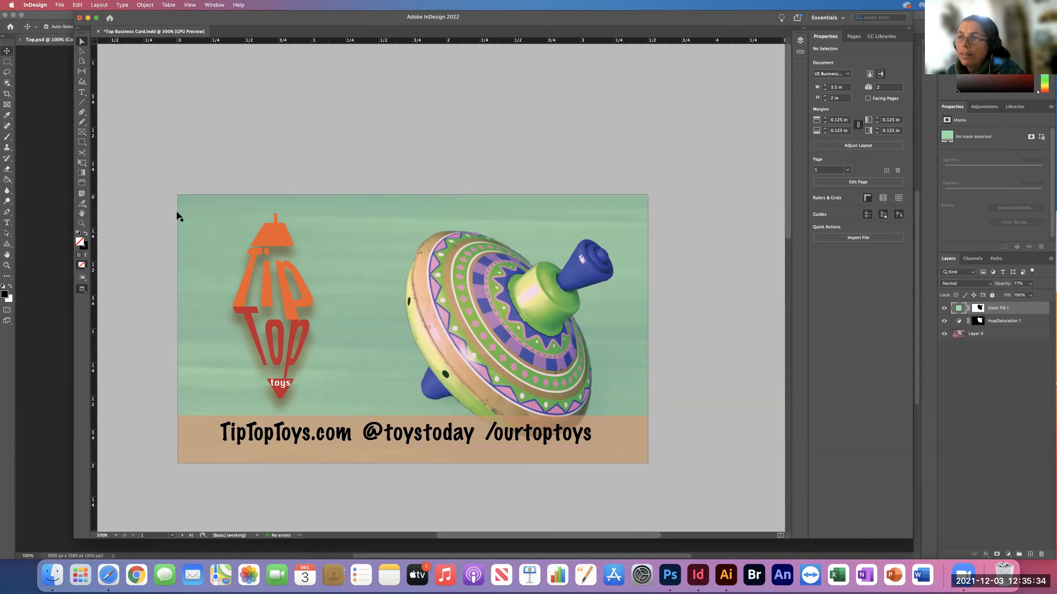
pyautogui.press('w')
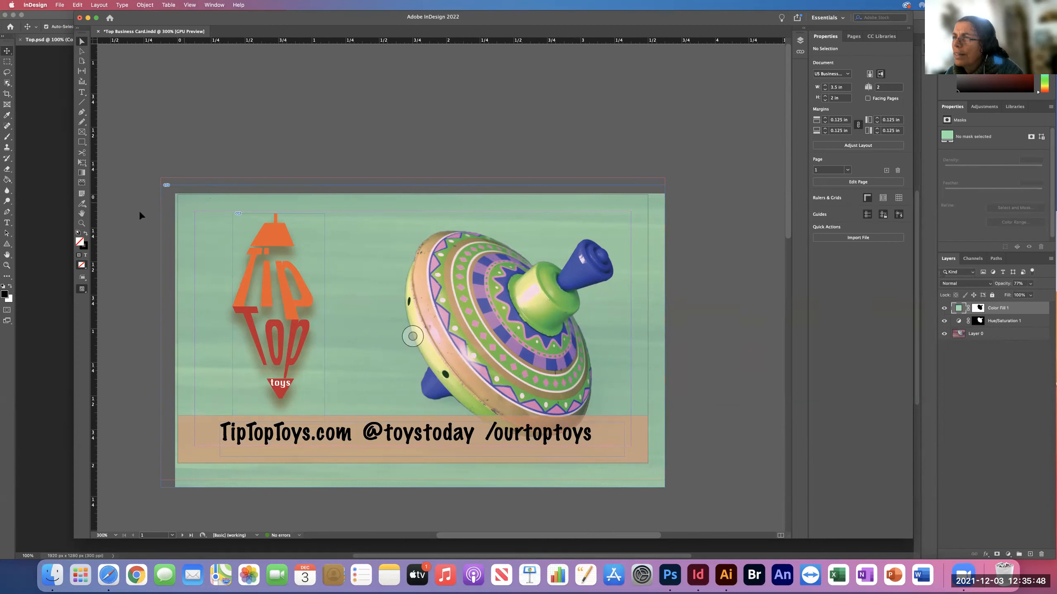
pyautogui.click(171, 185)
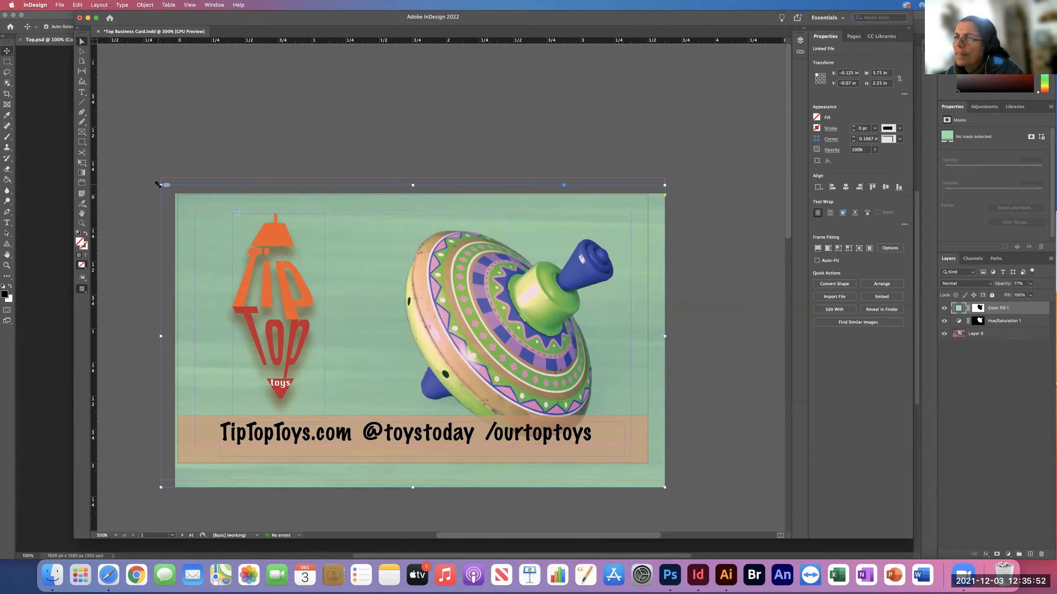
pyautogui.moveTo(161, 185)
pyautogui.mouseDown()
pyautogui.moveTo(283, 270)
pyautogui.moveTo(177, 198)
pyautogui.mouseUp()
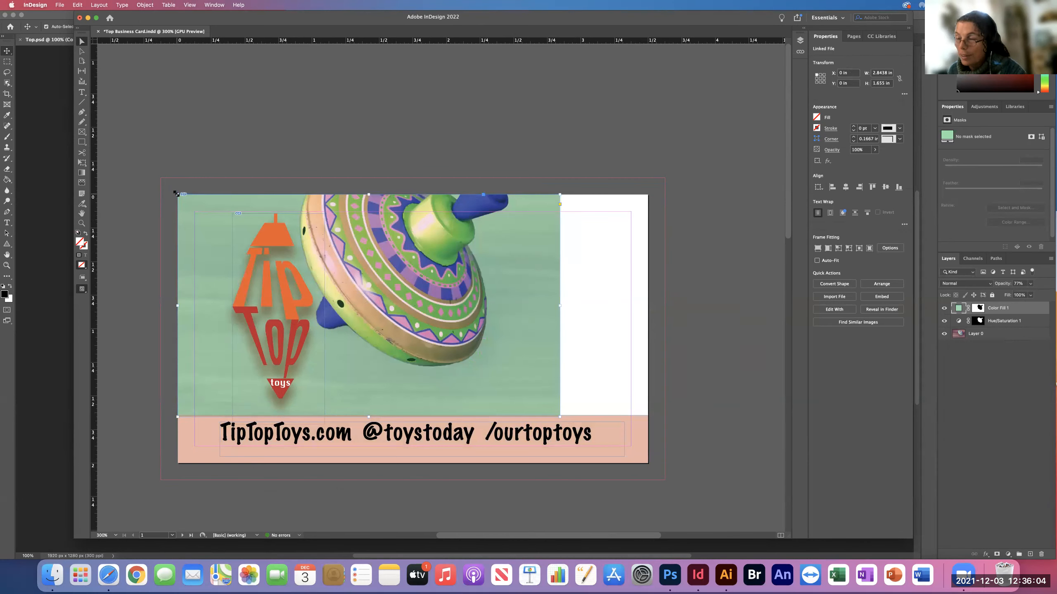
pyautogui.press('super+z')
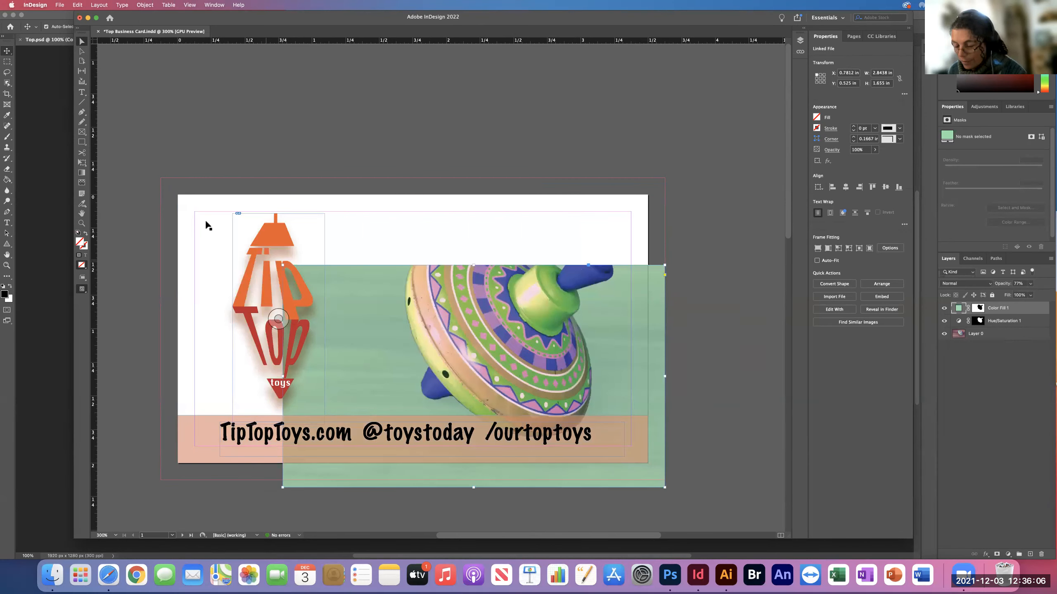
pyautogui.press('super+z')
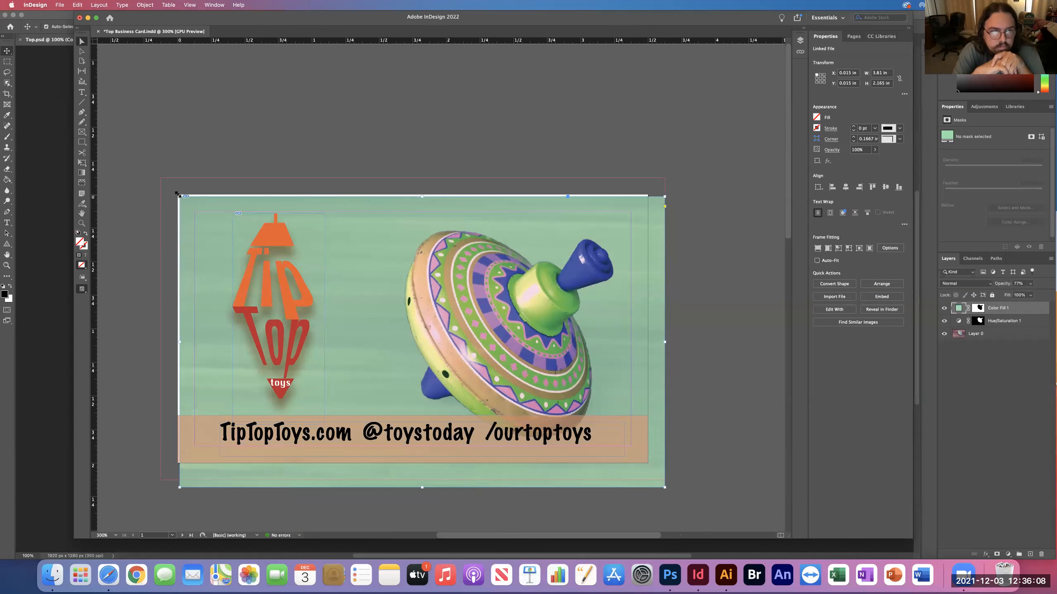
# Extend the background image frame's upper-left corner to the bleed guides at X -0.125 in, Y -0.125 in, and deselect it.
pyautogui.moveTo(177, 194); pyautogui.dragTo(160, 178)
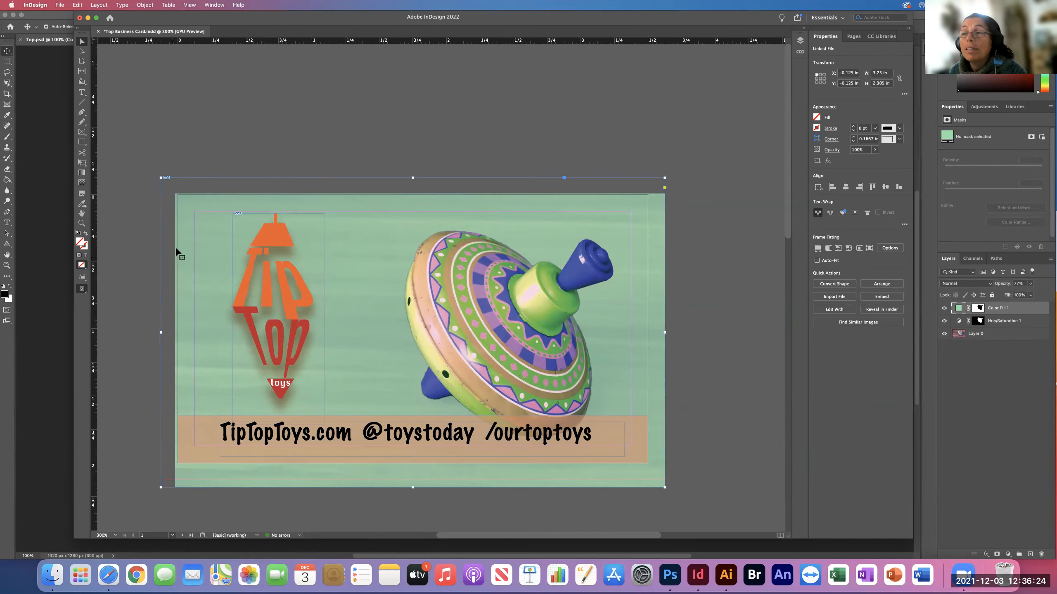
pyautogui.click(131, 257)
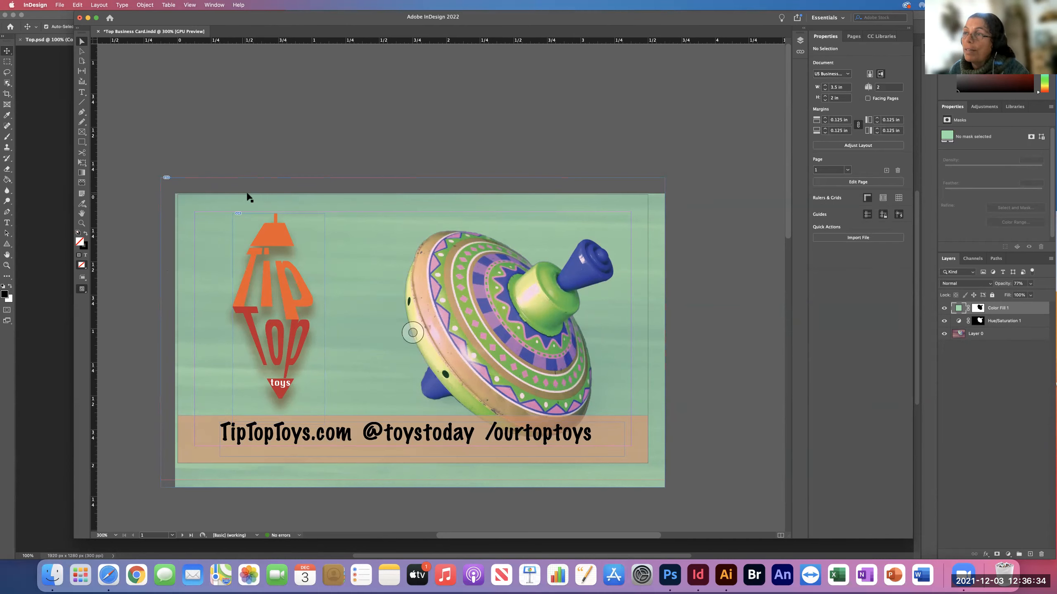
# Alternate between the preview and normal views to examine how the extended background covers the page edges and bleed.
pyautogui.press('w')
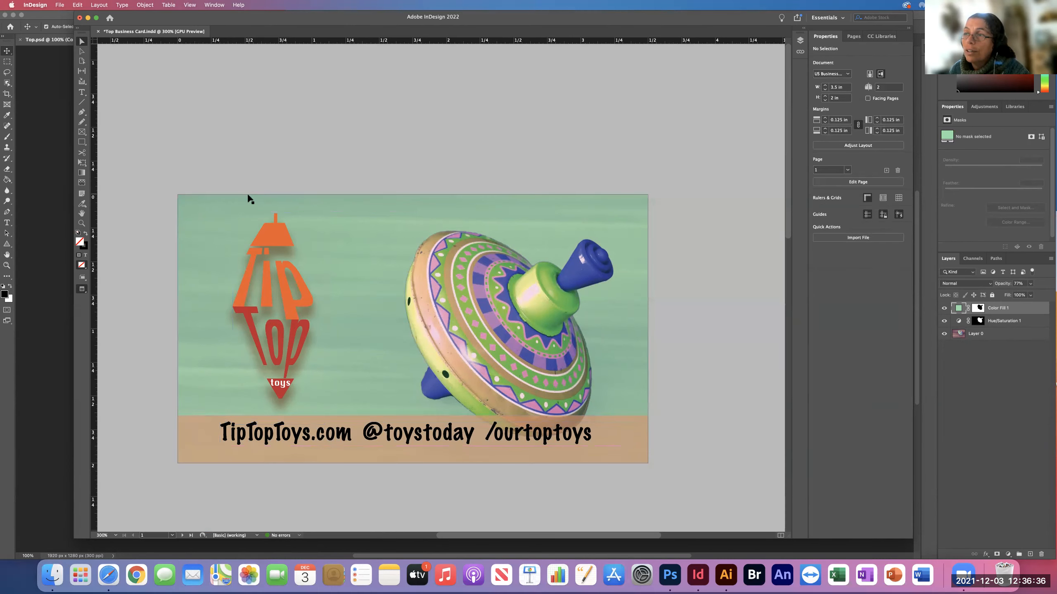
pyautogui.press('w')
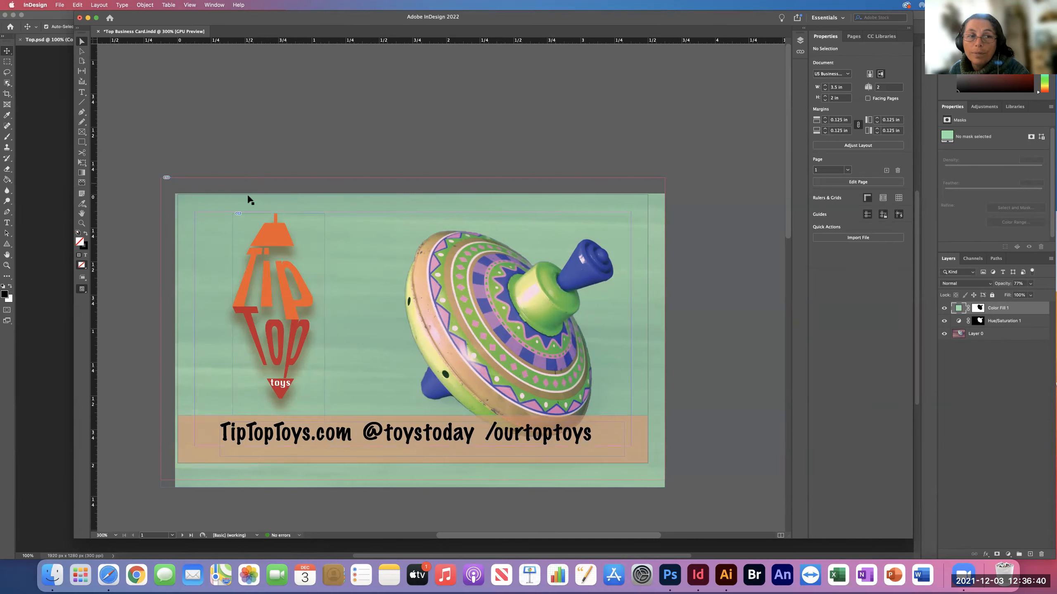
pyautogui.press('w')
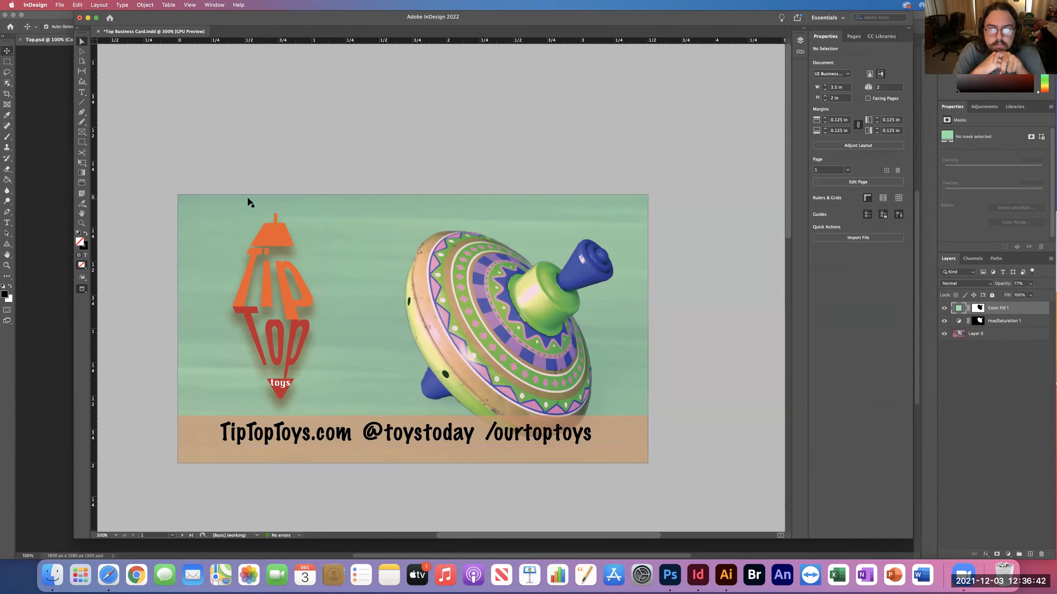
pyautogui.press('w')
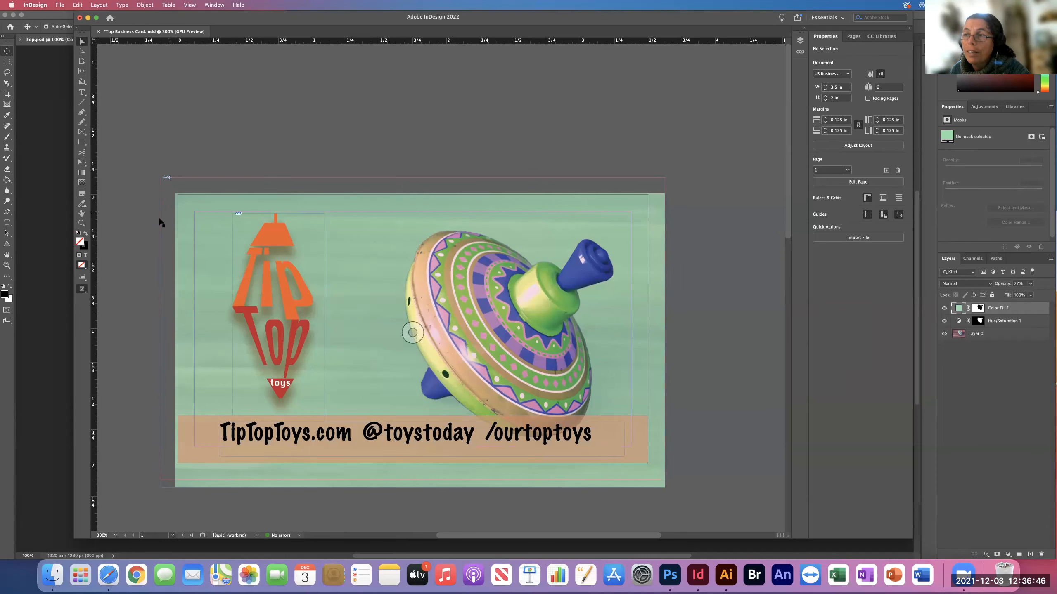
pyautogui.press('w')
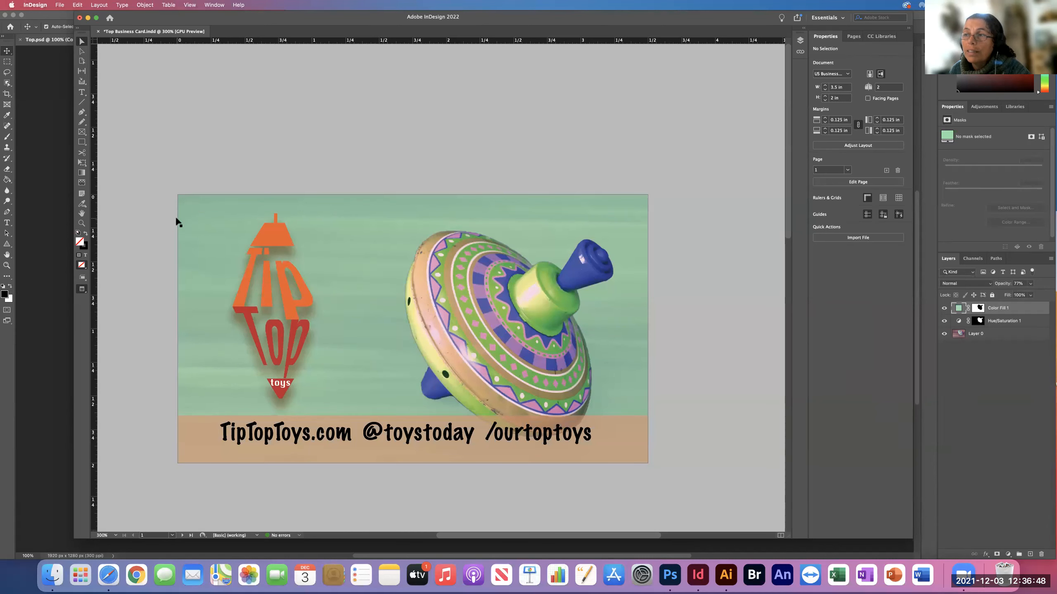
pyautogui.click(412, 333)
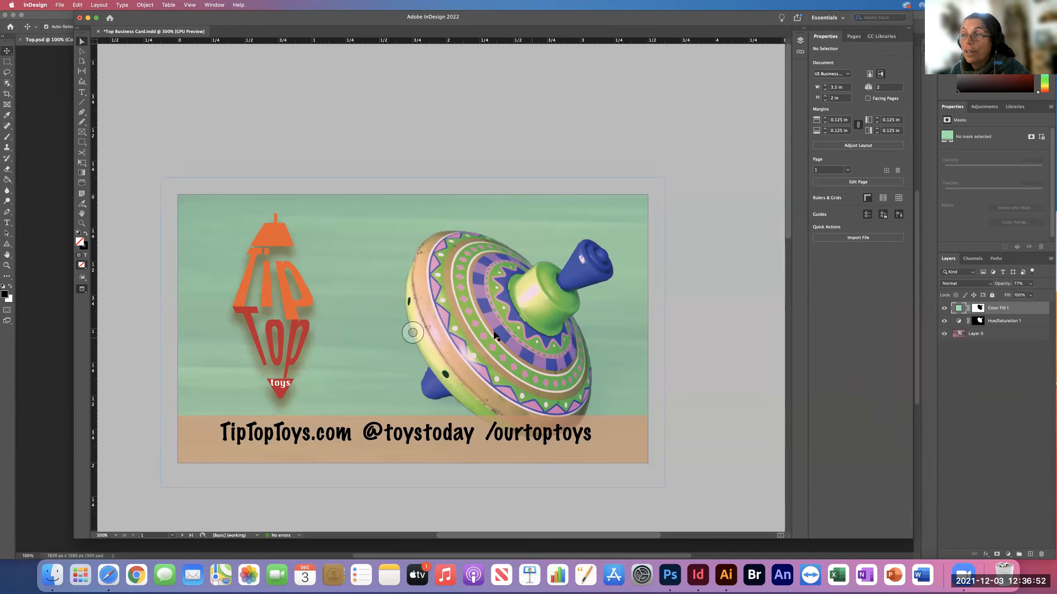
pyautogui.press('w')
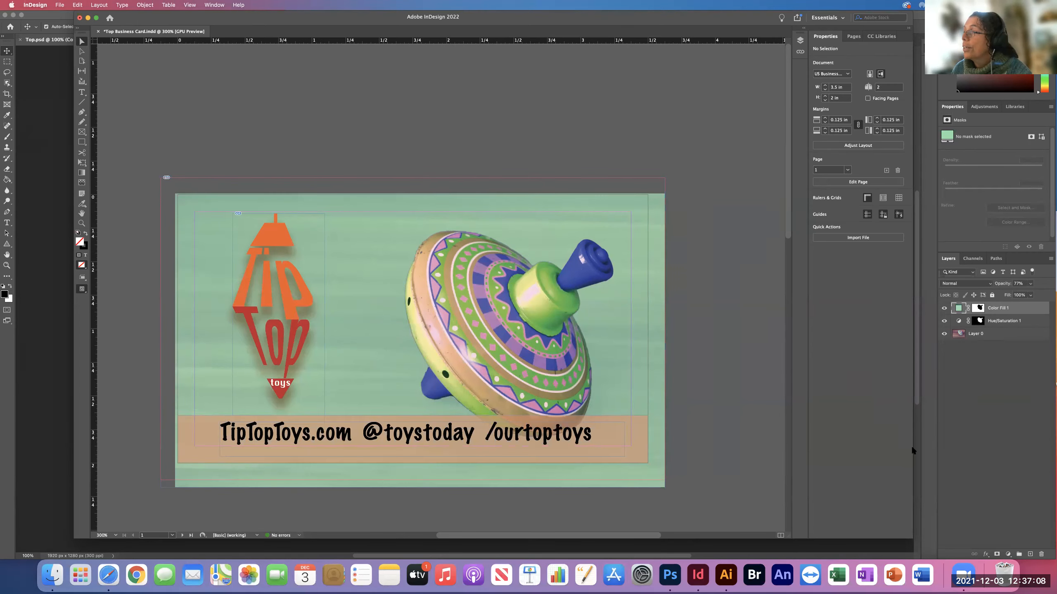
# Switch to Photoshop and open the image size settings of Top.psd to check its dimensions and resolution.
pyautogui.click(1001, 428)
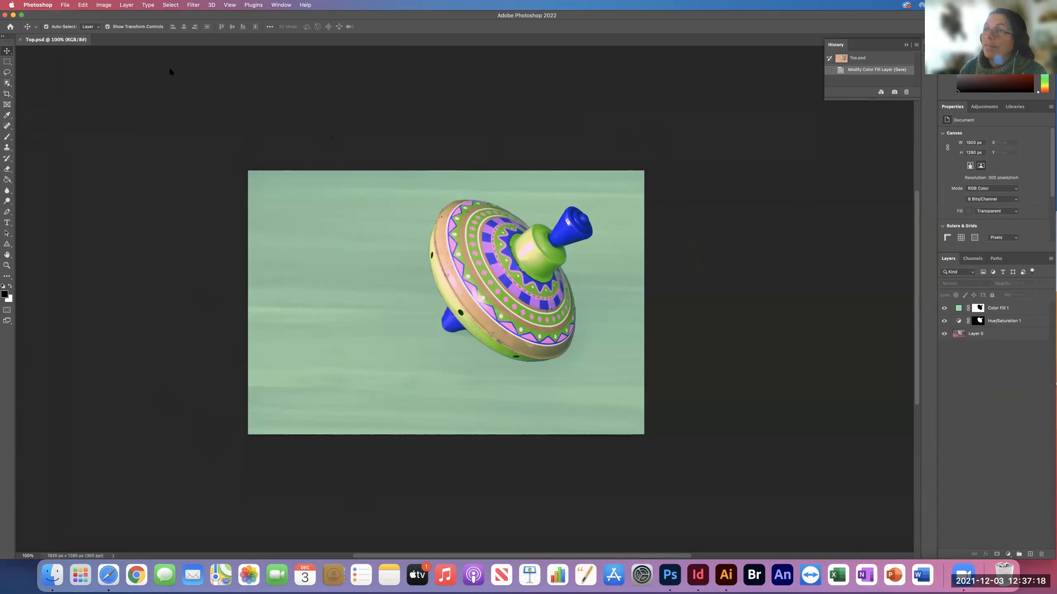
pyautogui.click(103, 5)
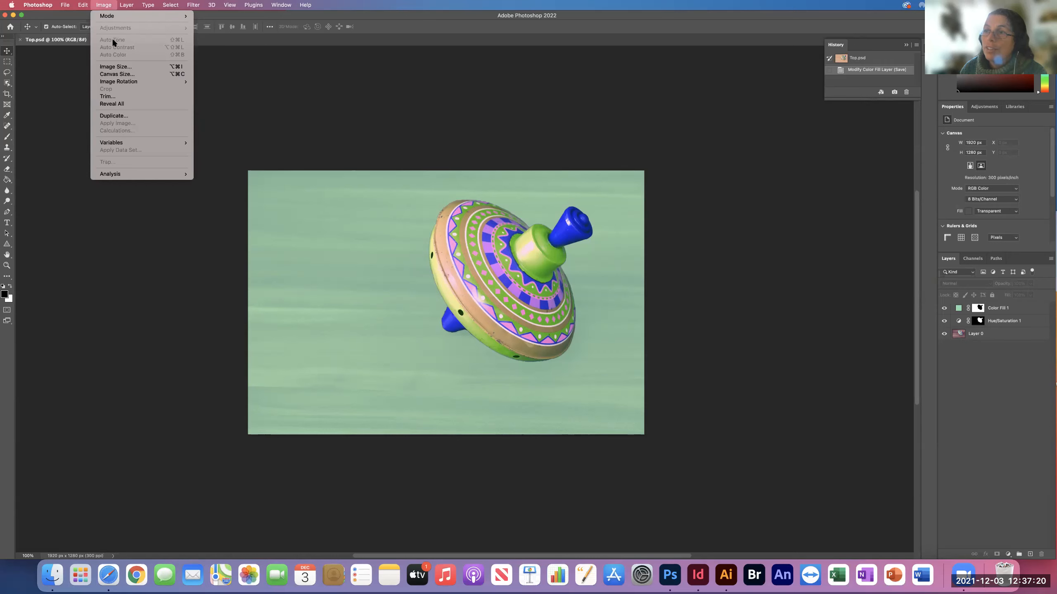
pyautogui.click(120, 68)
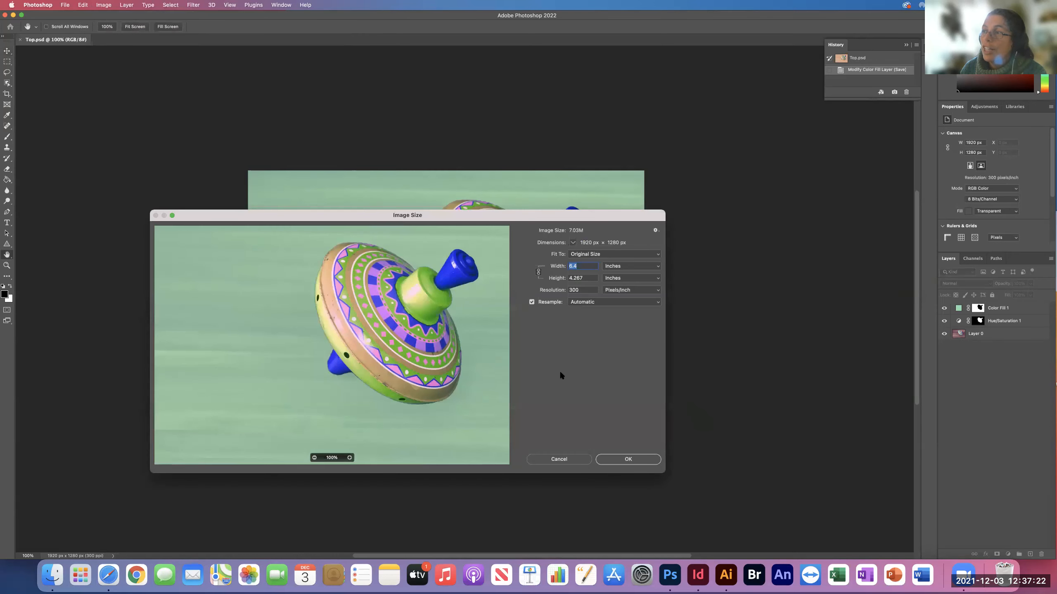
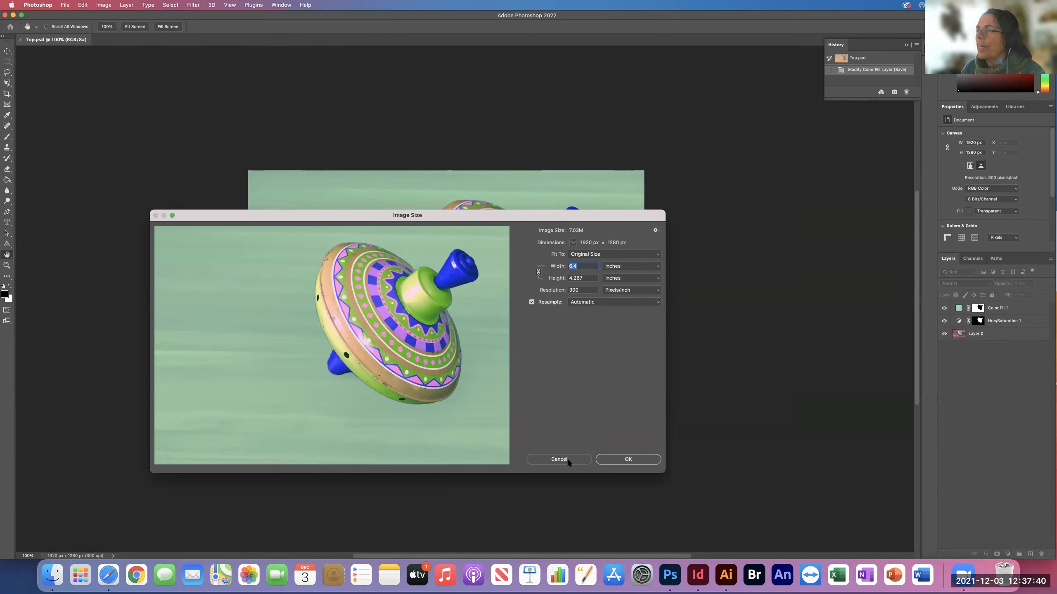
# Leave the image size unchanged and open the canvas size settings, anchoring the image at the lower-right corner with inches as the unit.
pyautogui.click(568, 461)
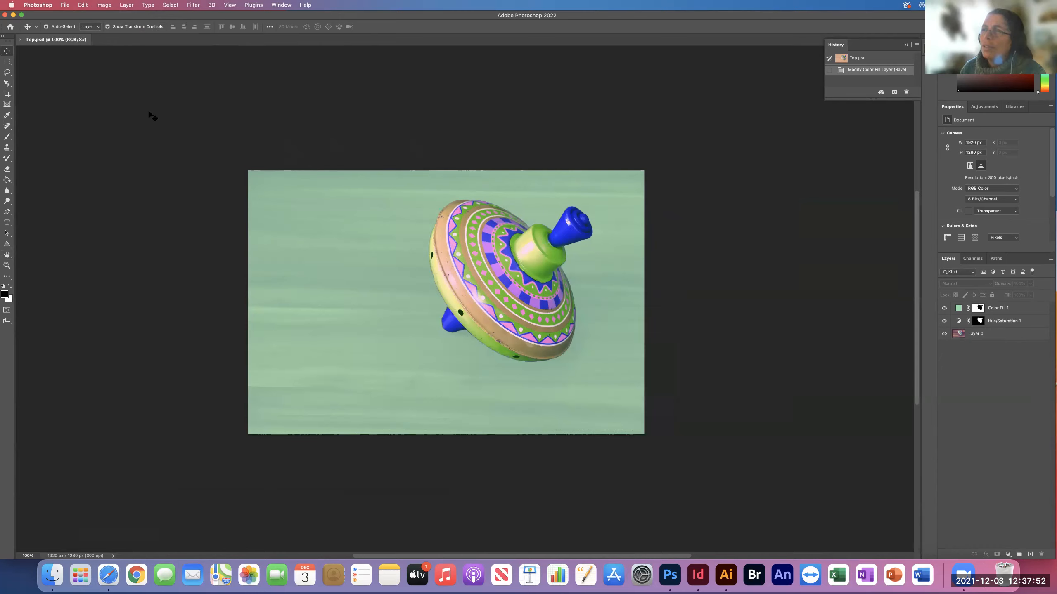
pyautogui.click(109, 6)
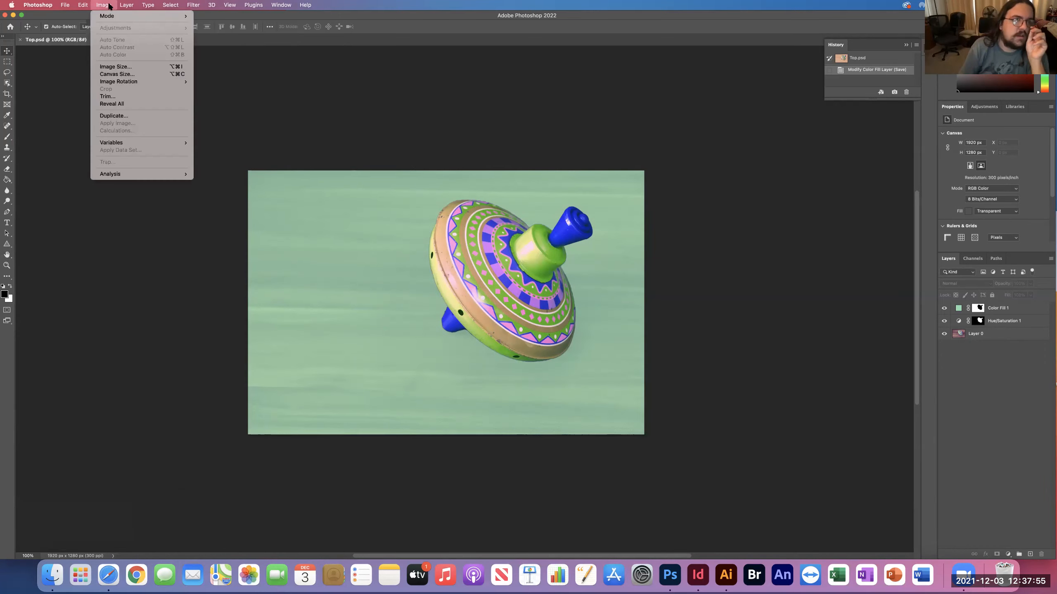
pyautogui.click(108, 75)
pyautogui.moveTo(586, 230); pyautogui.dragTo(566, 227)
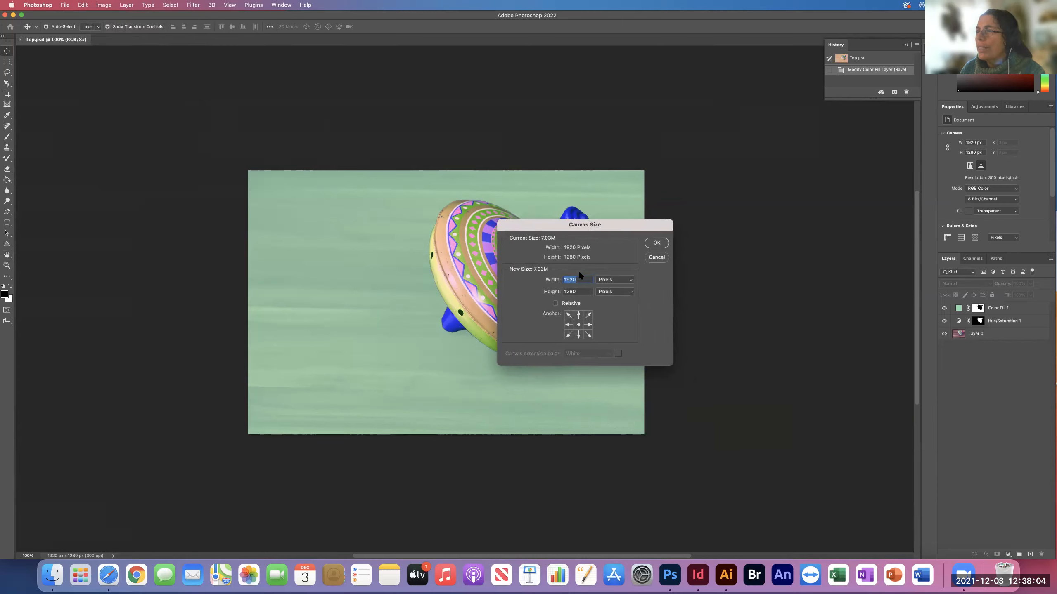
pyautogui.click(568, 315)
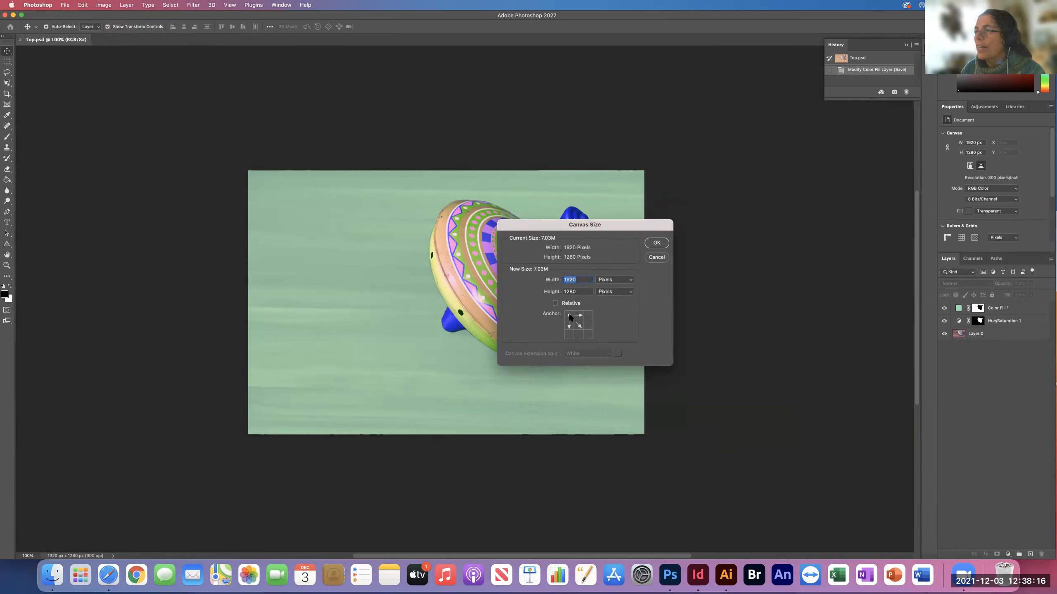
pyautogui.click(588, 316)
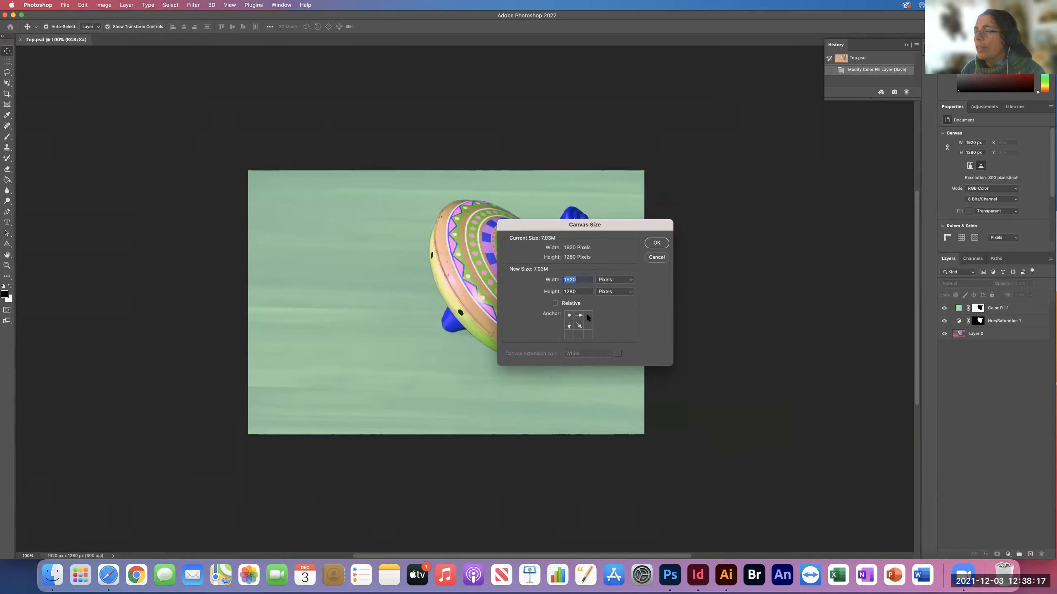
pyautogui.click(587, 335)
pyautogui.click(615, 281)
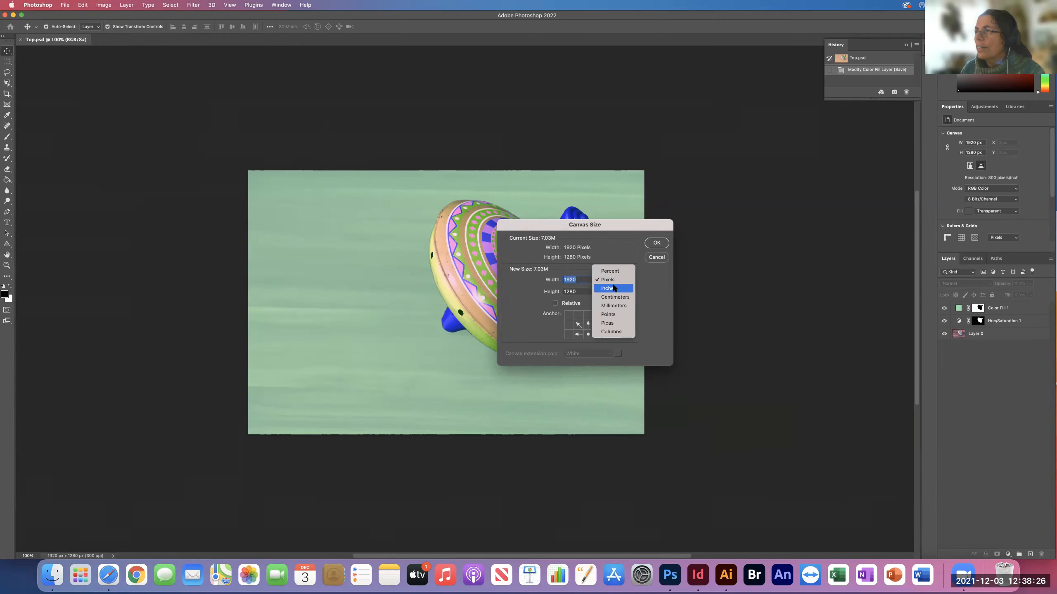
pyautogui.click(612, 289)
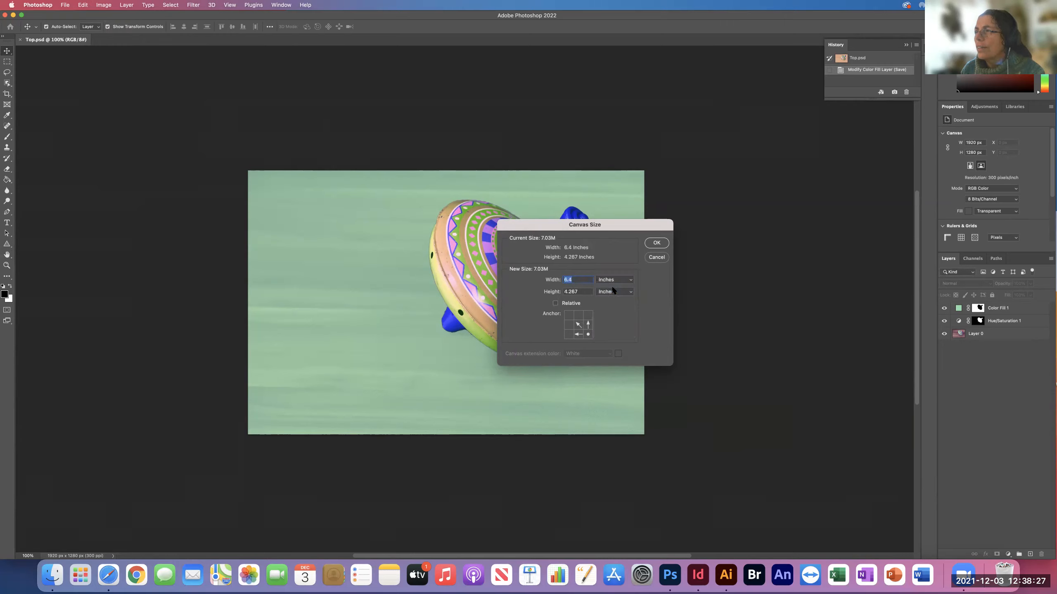
# Enlarge the canvas relative to its current size by 0.5 inches in width and 0.5 inches in height.
pyautogui.click(579, 292)
pyautogui.click(556, 303)
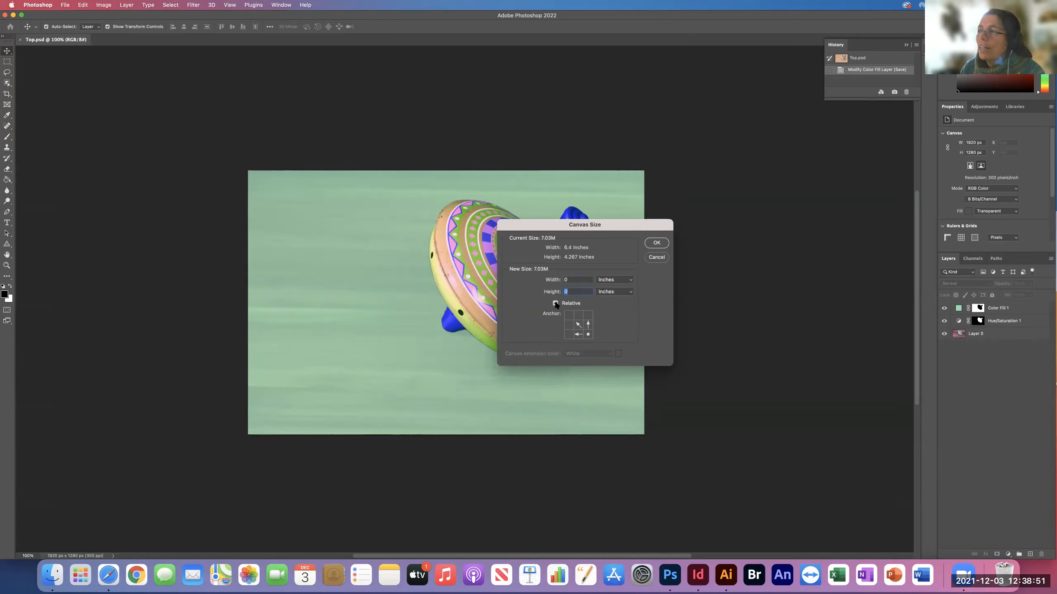
pyautogui.click(575, 280)
pyautogui.write('.5')
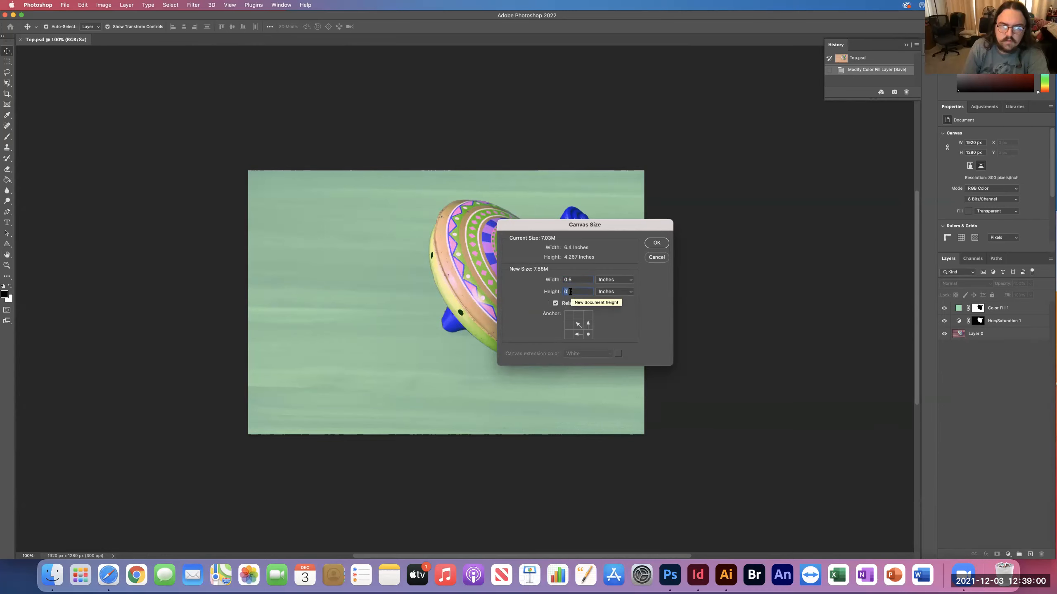
pyautogui.press('BackSpace')
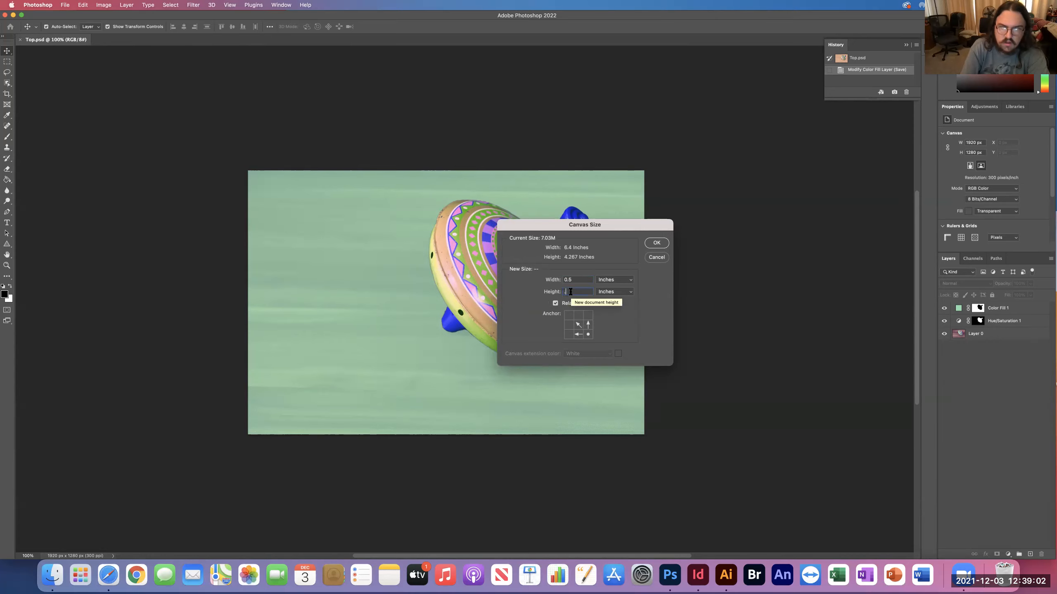
pyautogui.write('.5')
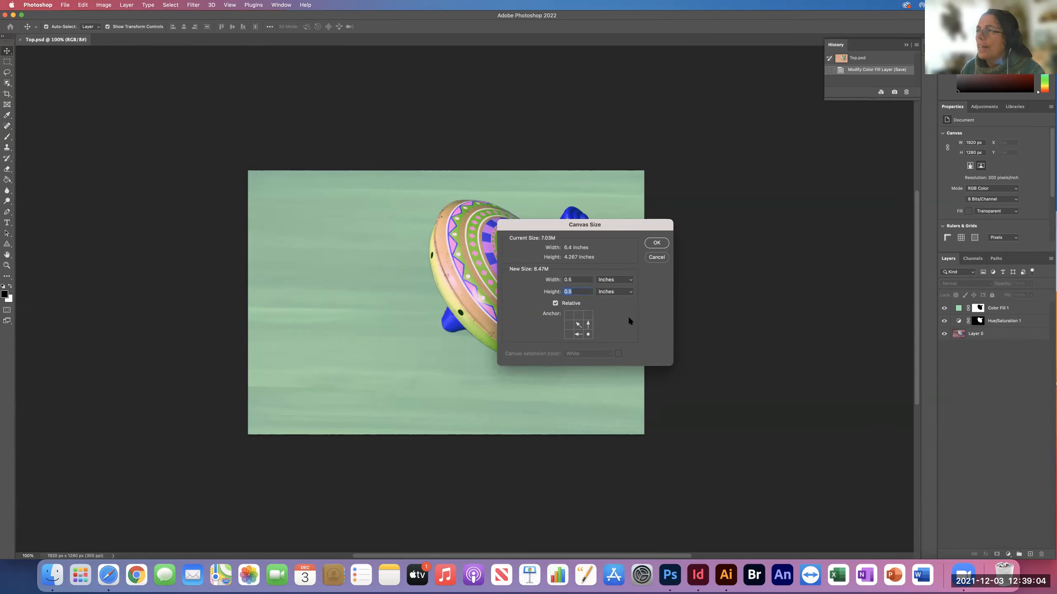
pyautogui.click(656, 243)
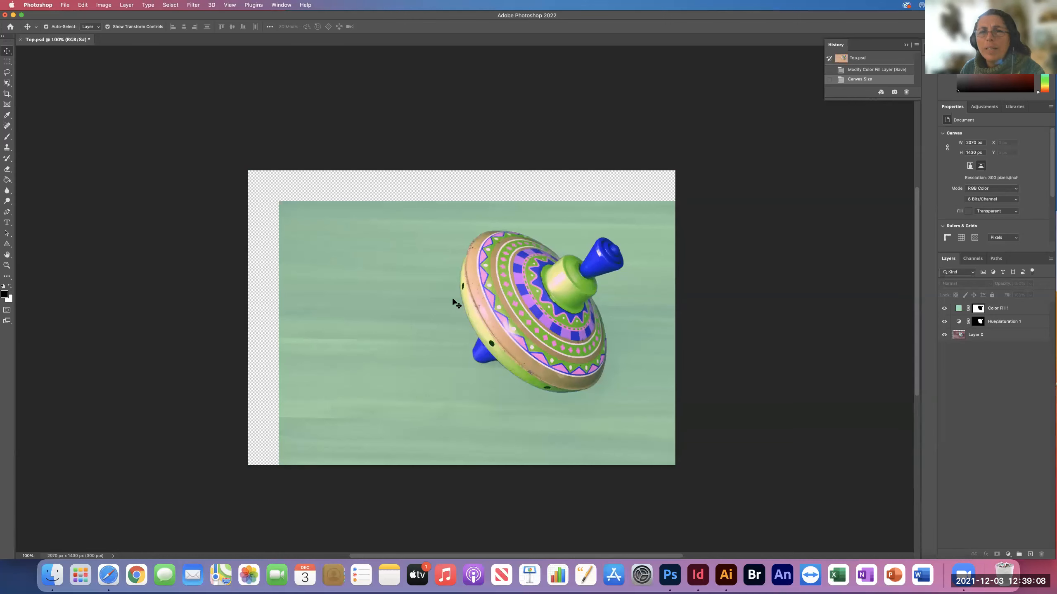
# Select the empty strips along the canvas's upper and left edges with combined rectangular marquees slightly overlapping the image, and add a new layer on top.
pyautogui.scroll(3, 457, 304)
pyautogui.hscroll(3, 456, 304)
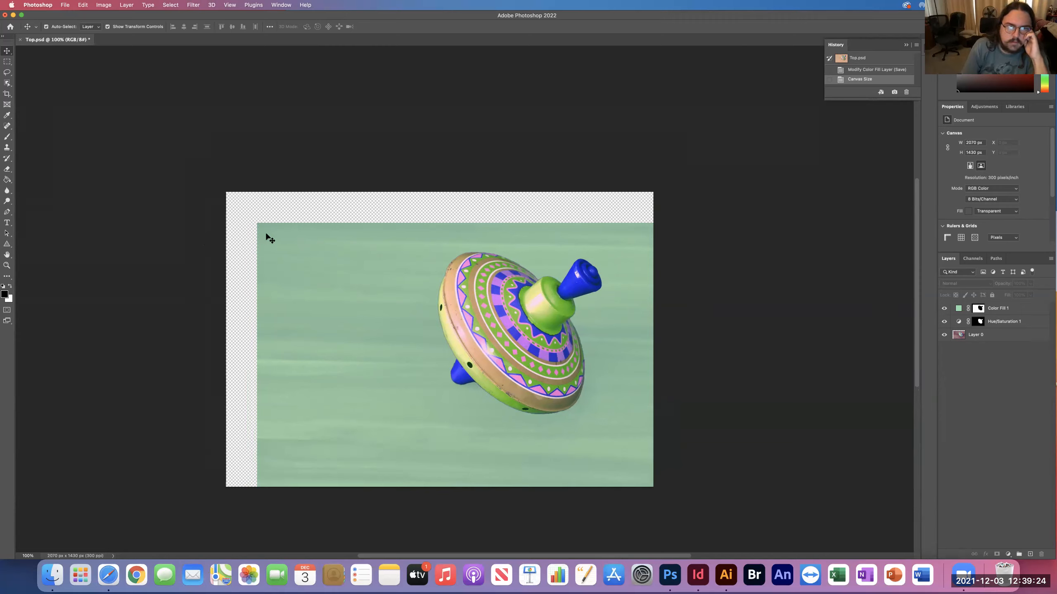
pyautogui.moveTo(220, 184); pyautogui.dragTo(247, 212)
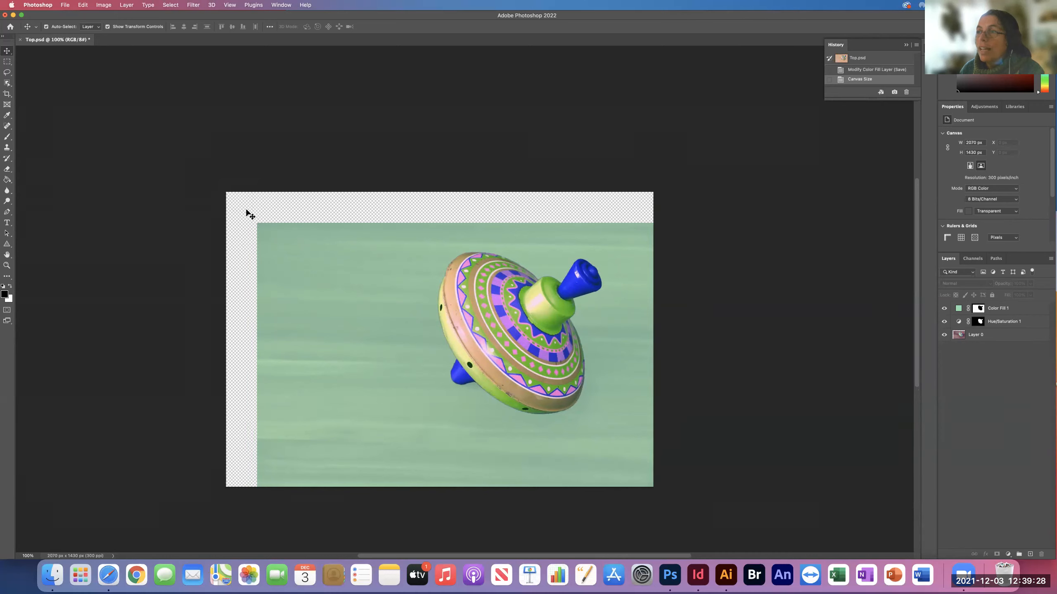
pyautogui.moveTo(217, 184); pyautogui.dragTo(272, 254)
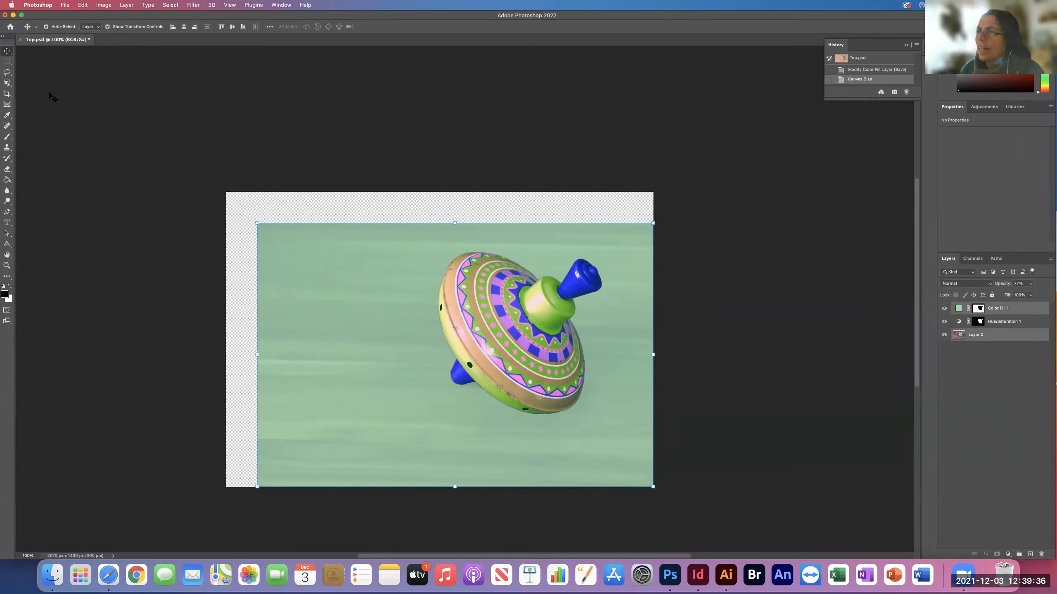
pyautogui.click(7, 62)
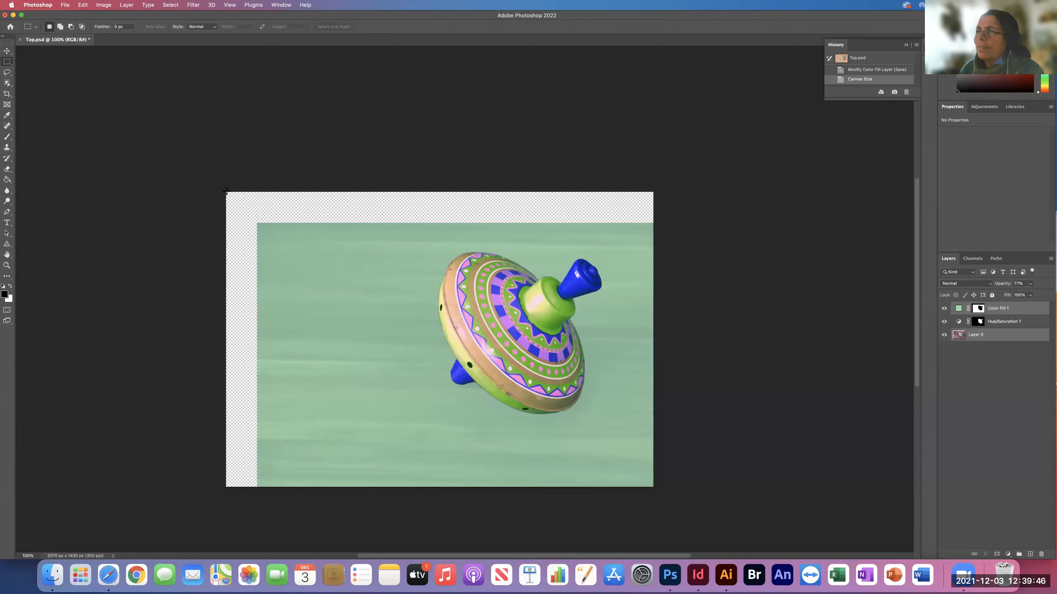
pyautogui.moveTo(226, 192); pyautogui.dragTo(661, 234)
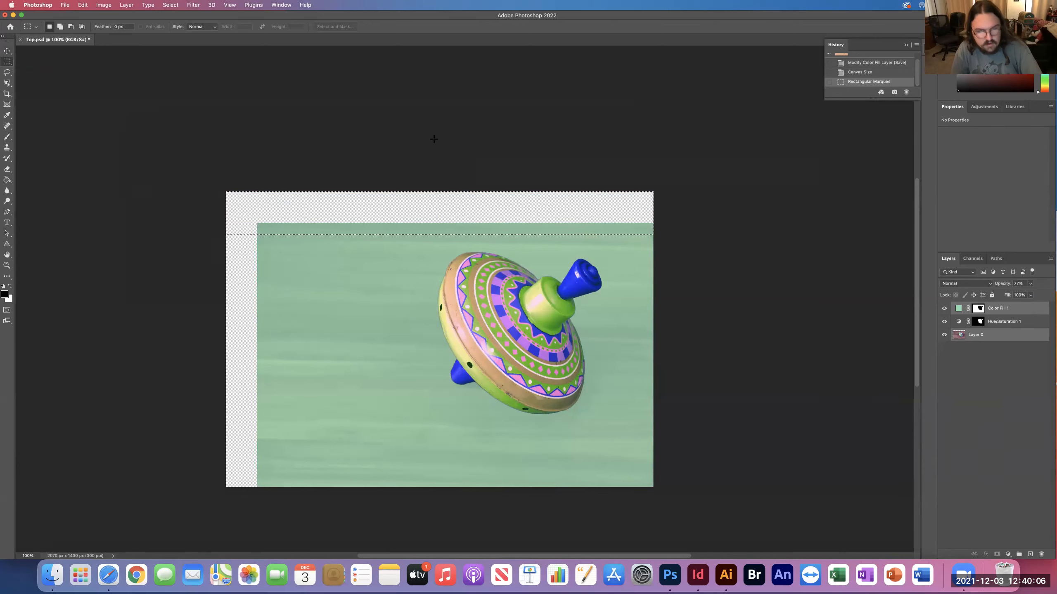
pyautogui.press('shift')
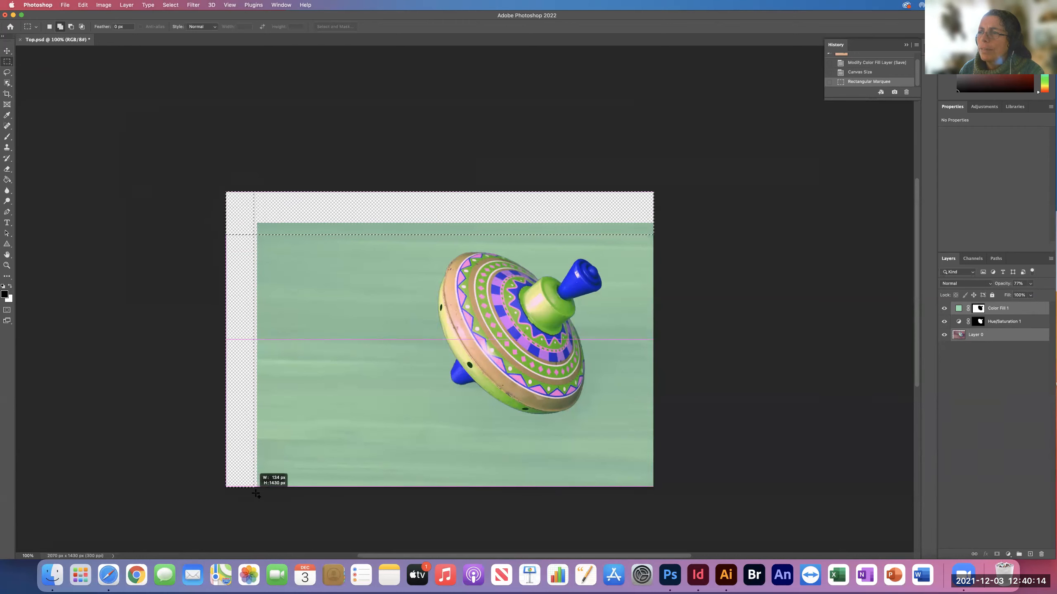
pyautogui.moveTo(259, 493); pyautogui.dragTo(258, 493)
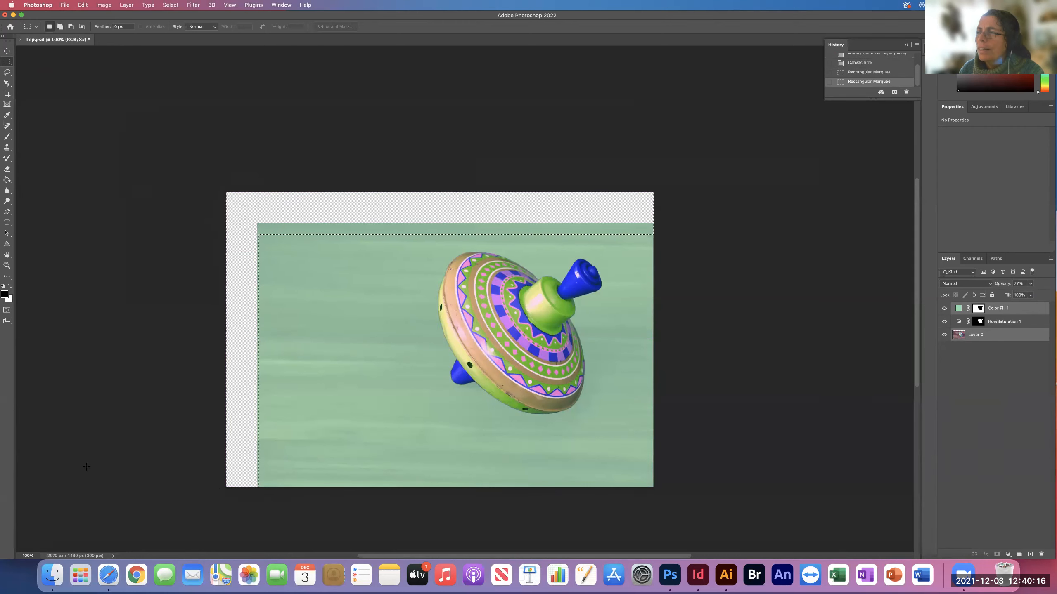
pyautogui.scroll(-2, 180, 446)
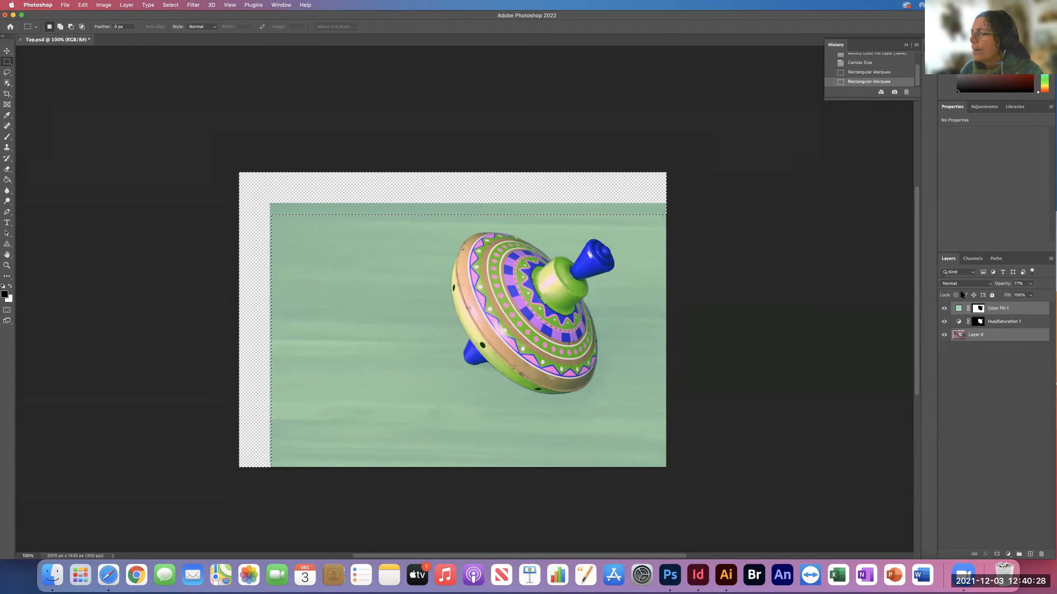
pyautogui.click(1031, 554)
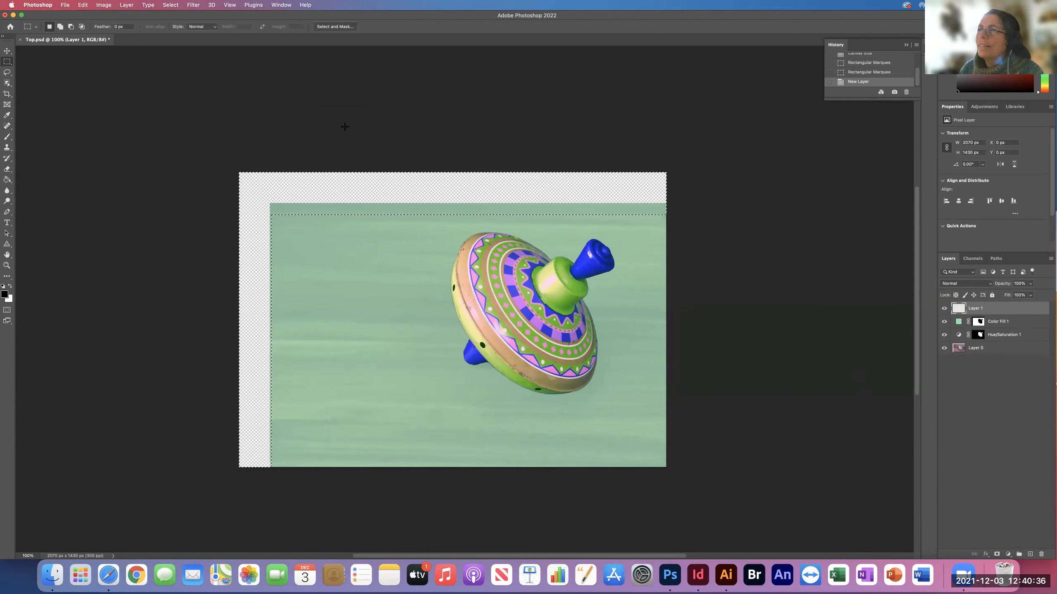
pyautogui.click(81, 4)
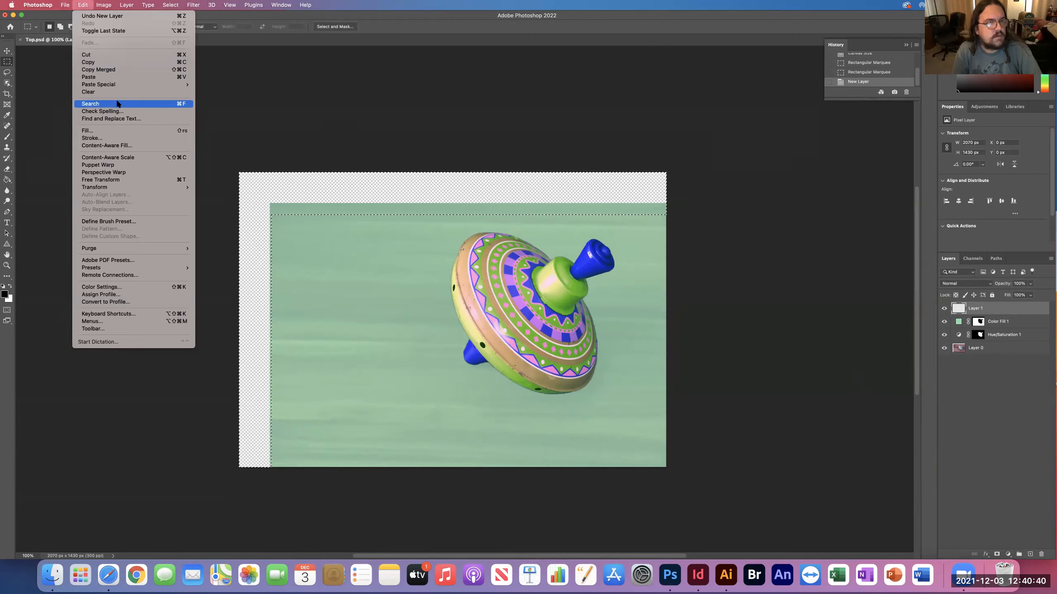
pyautogui.click(125, 130)
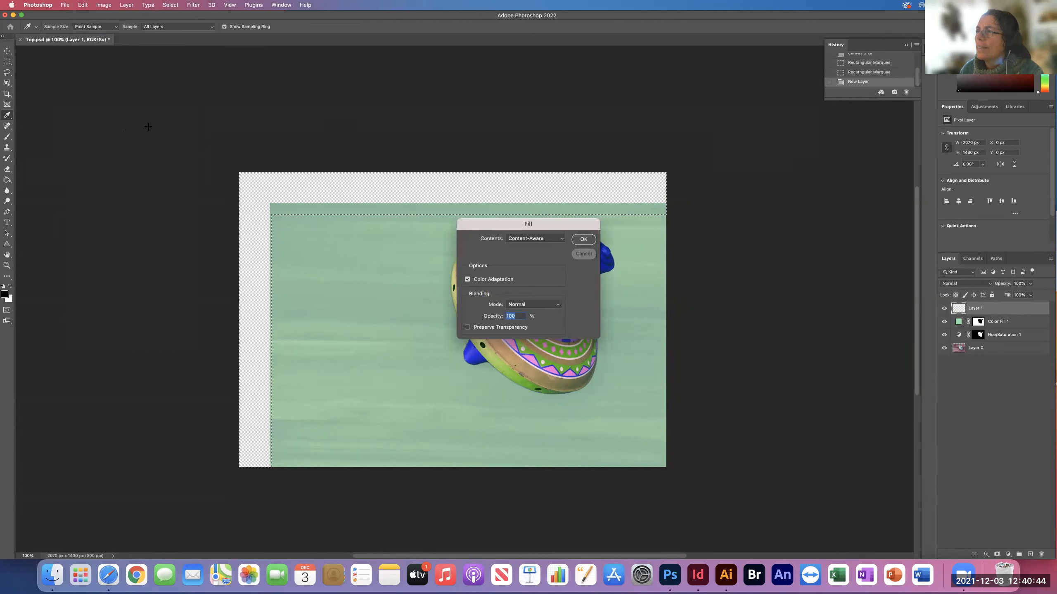
pyautogui.click(583, 253)
pyautogui.click(83, 4)
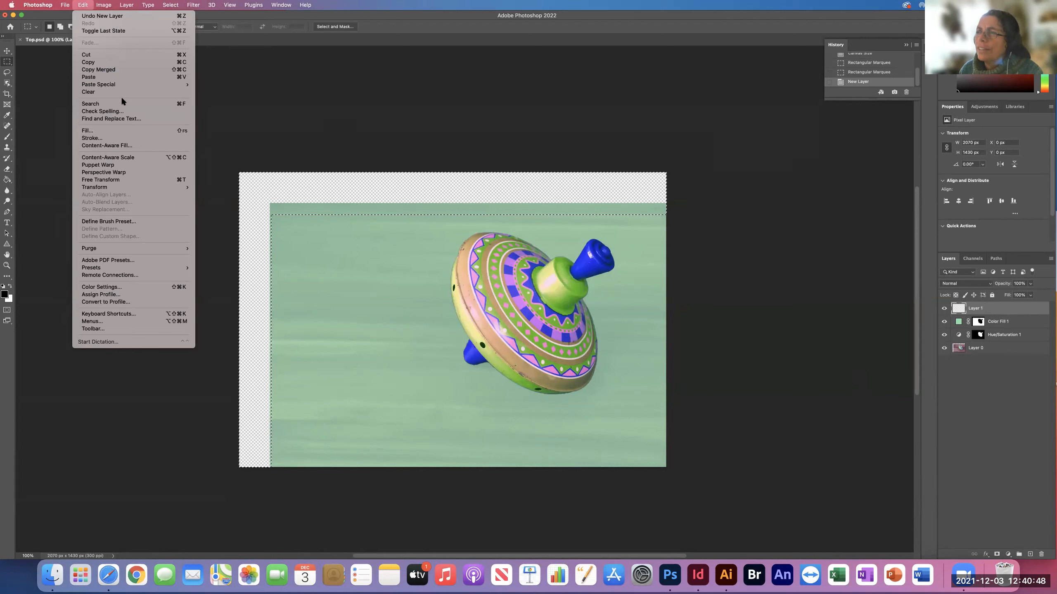
pyautogui.click(118, 138)
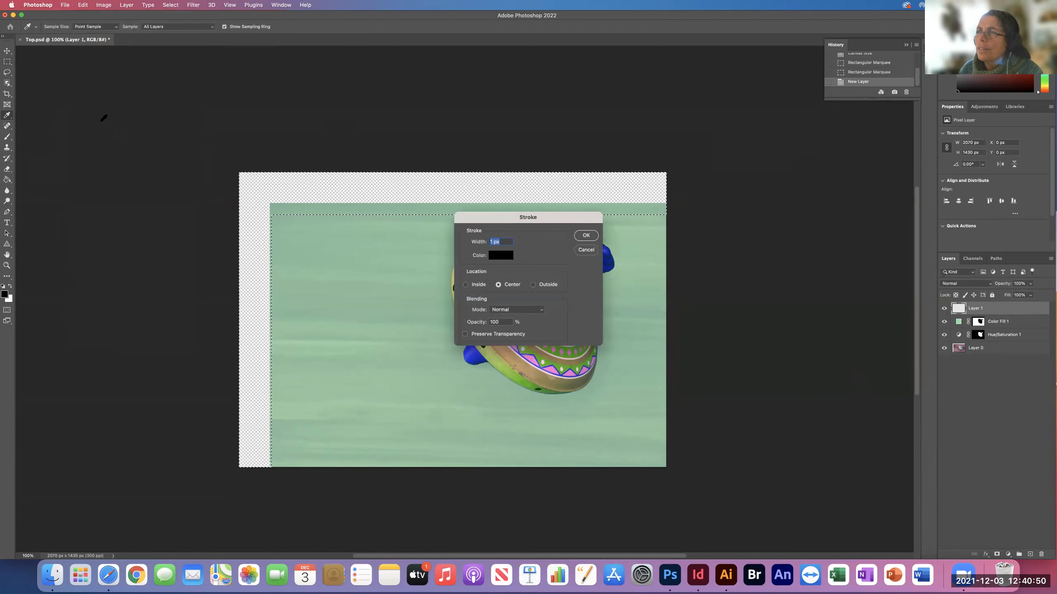
pyautogui.press('Escape')
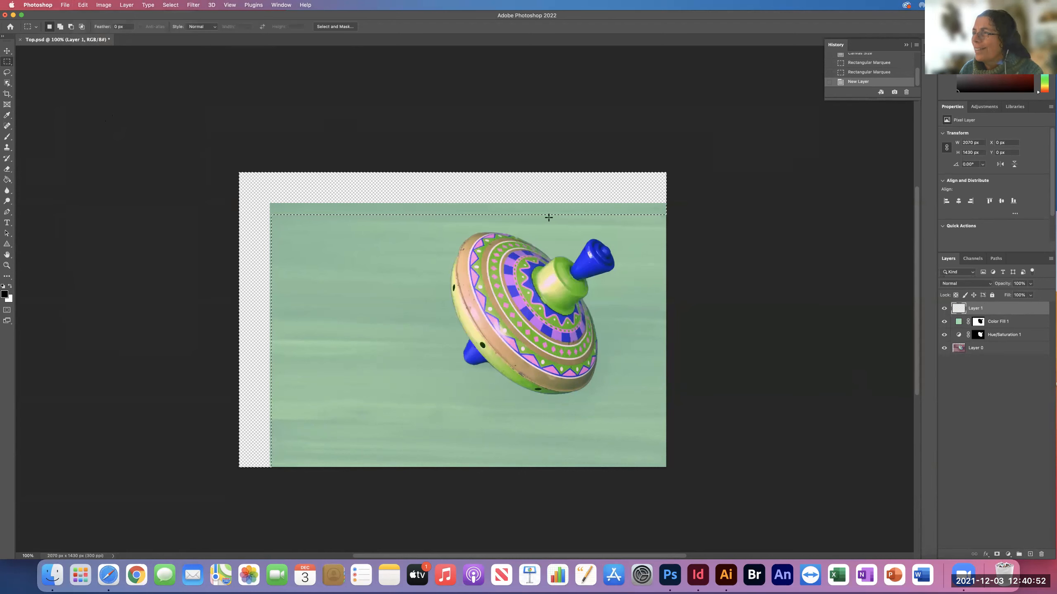
pyautogui.click(52, 4)
pyautogui.moveTo(86, 5)
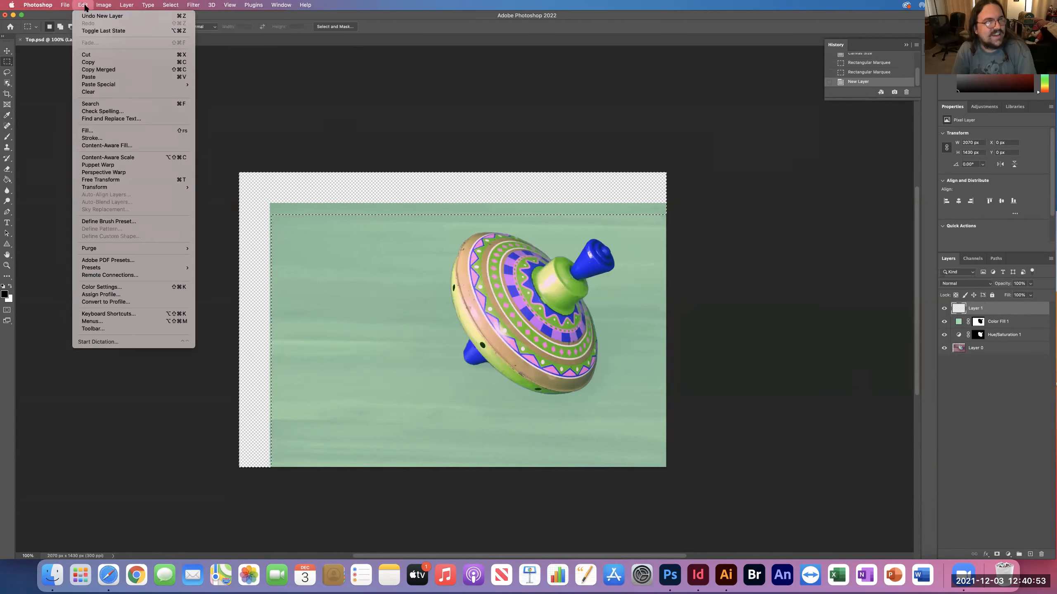
pyautogui.click(140, 145)
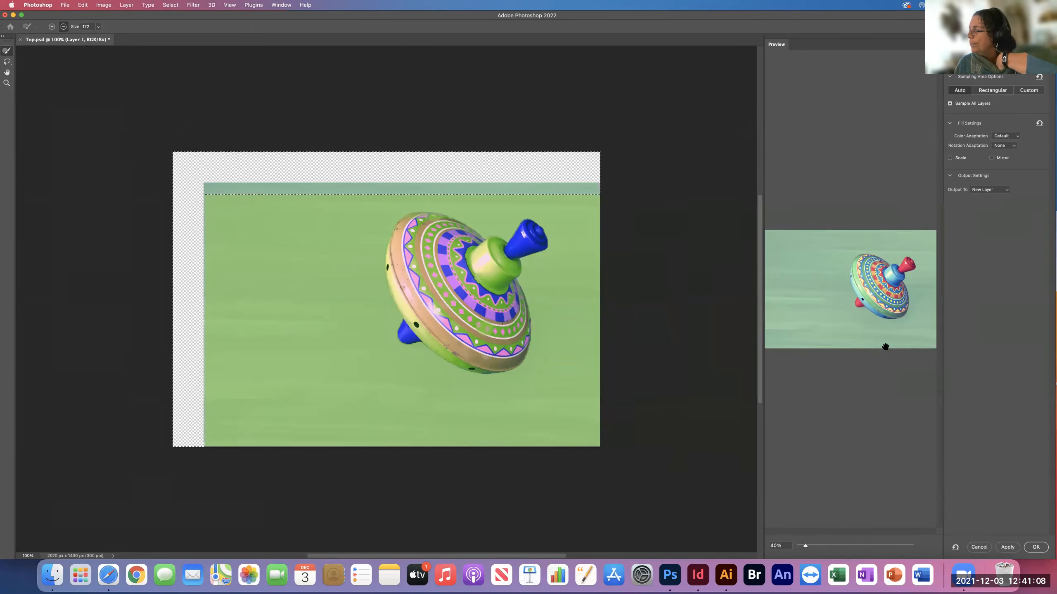
pyautogui.click(979, 547)
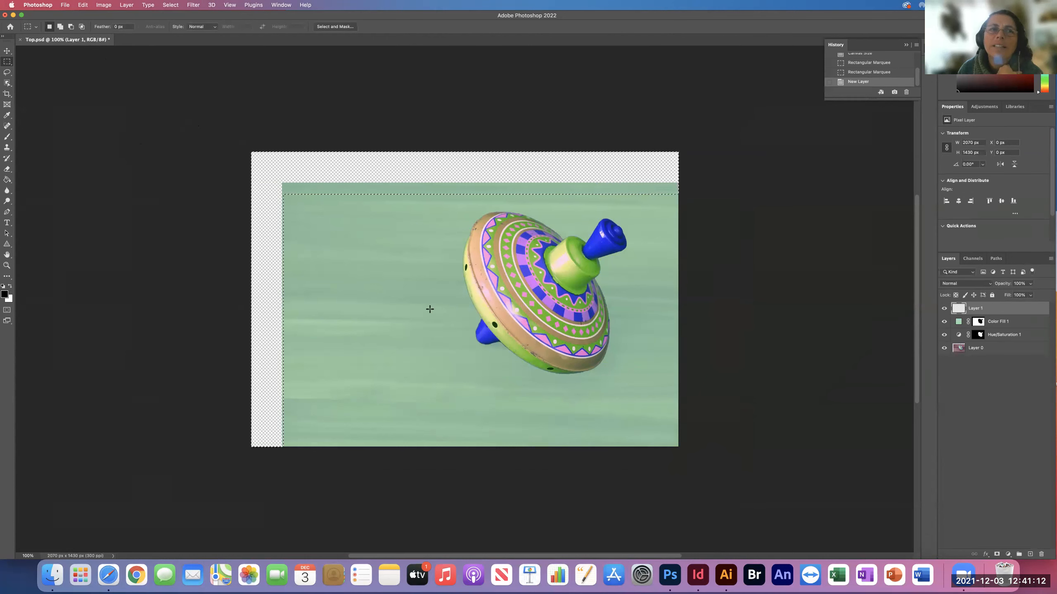
# Try to fill the selected edge strips on the new empty layer with Content-Aware contents in Normal mode at 100% opacity.
pyautogui.click(83, 5)
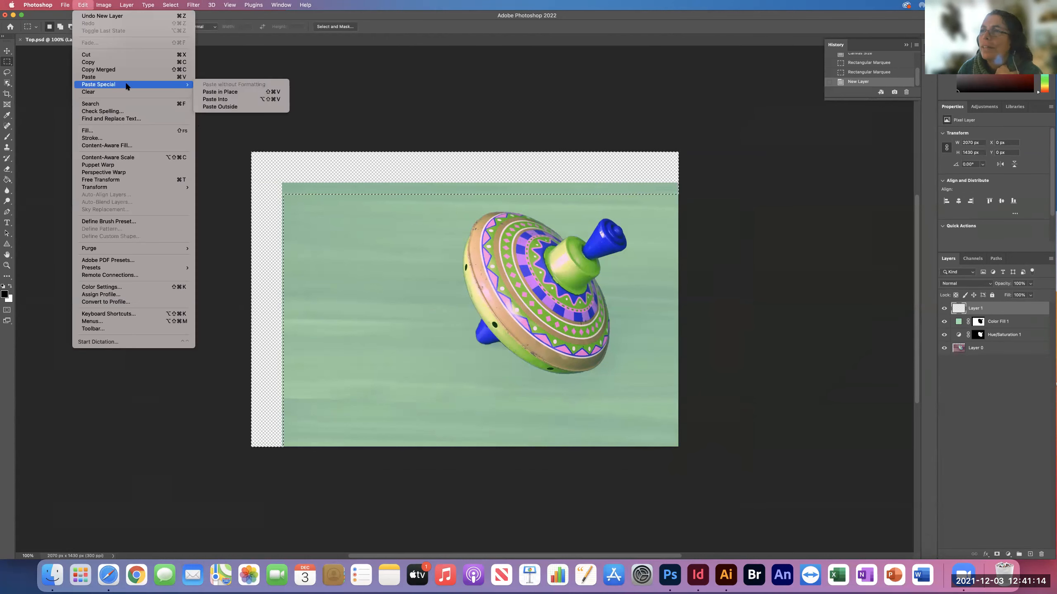
pyautogui.click(118, 132)
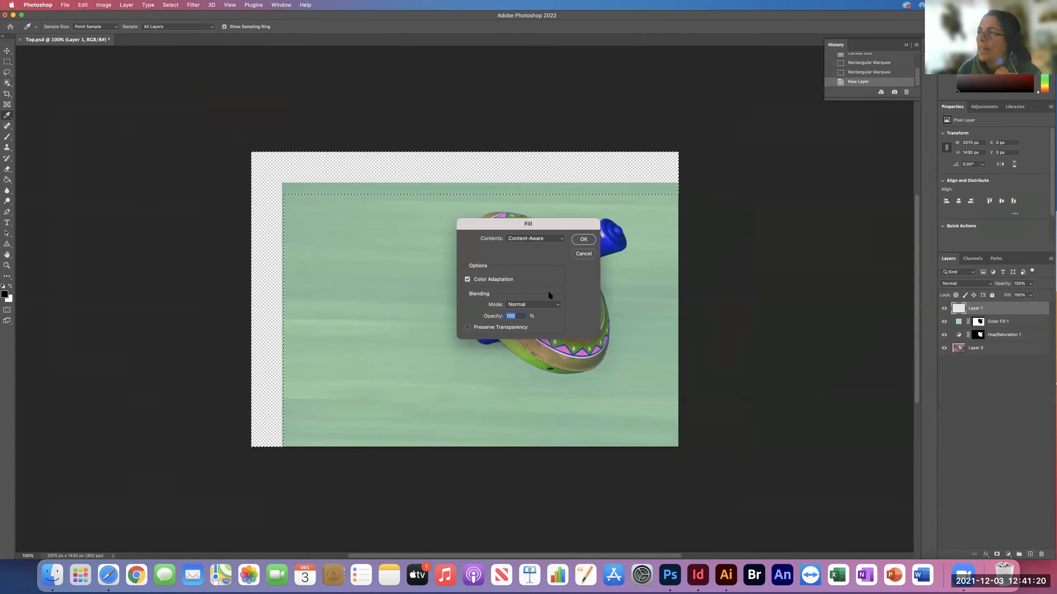
pyautogui.click(582, 241)
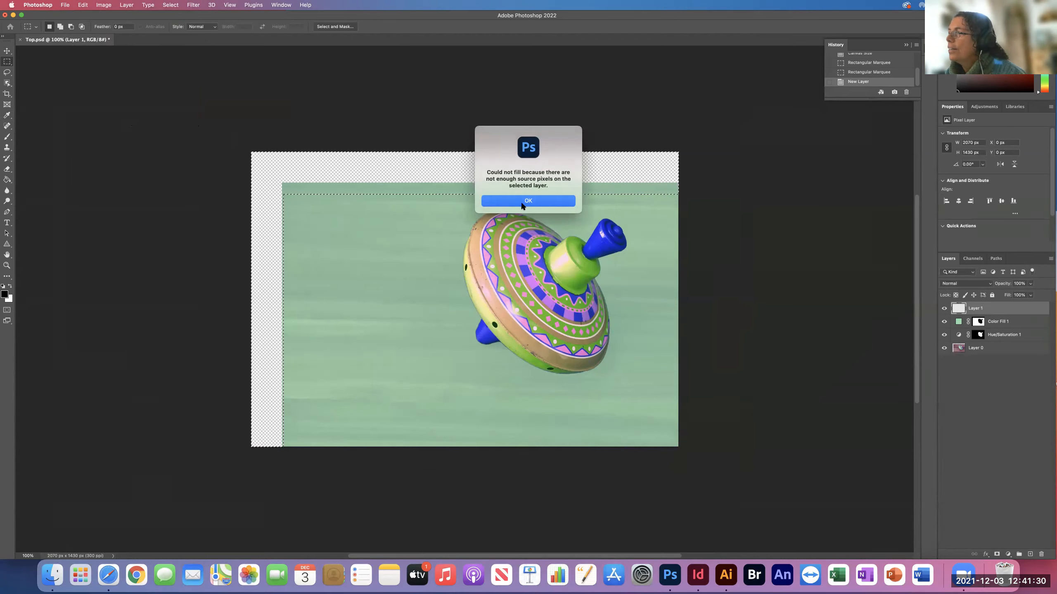
pyautogui.click(522, 202)
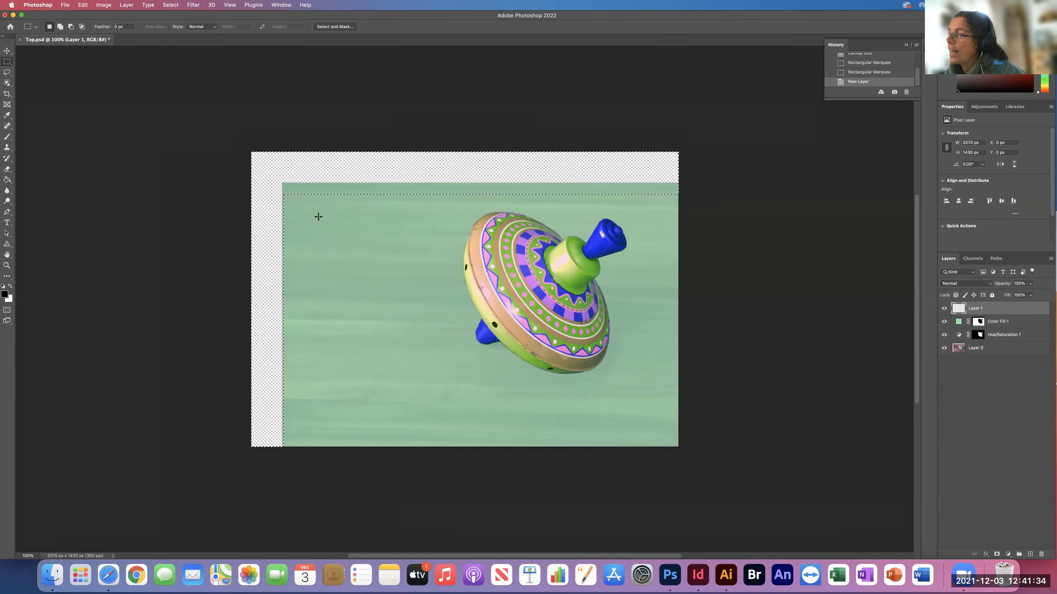
# Fill the selected edge strips on Layer 0 with Content-Aware contents in Normal mode at 100% opacity, with Color Adaptation on.
pyautogui.keyDown('shift'); pyautogui.click(973, 353); pyautogui.keyUp('shift')
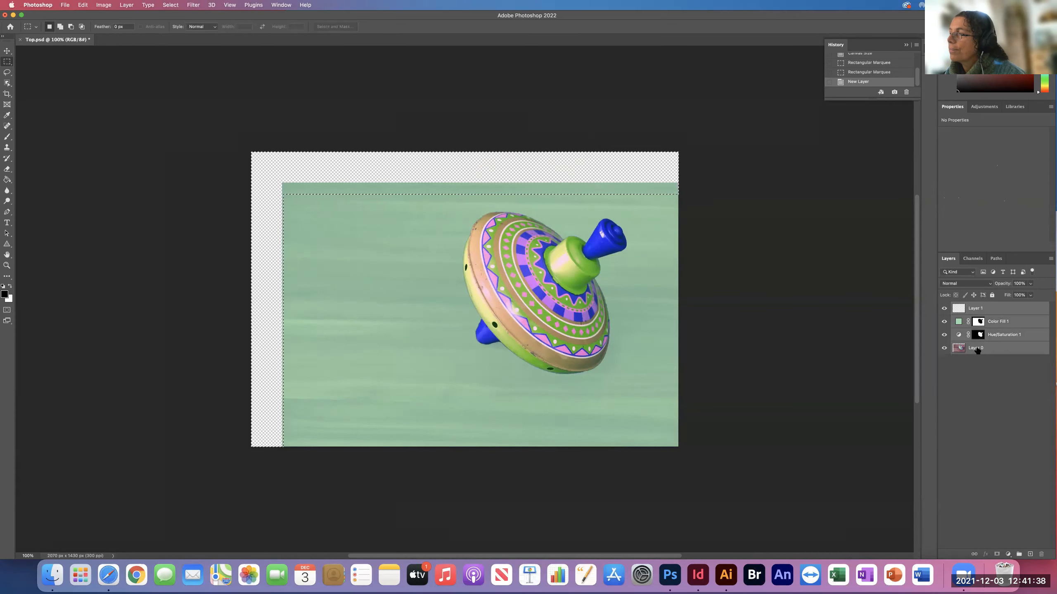
pyautogui.click(970, 350)
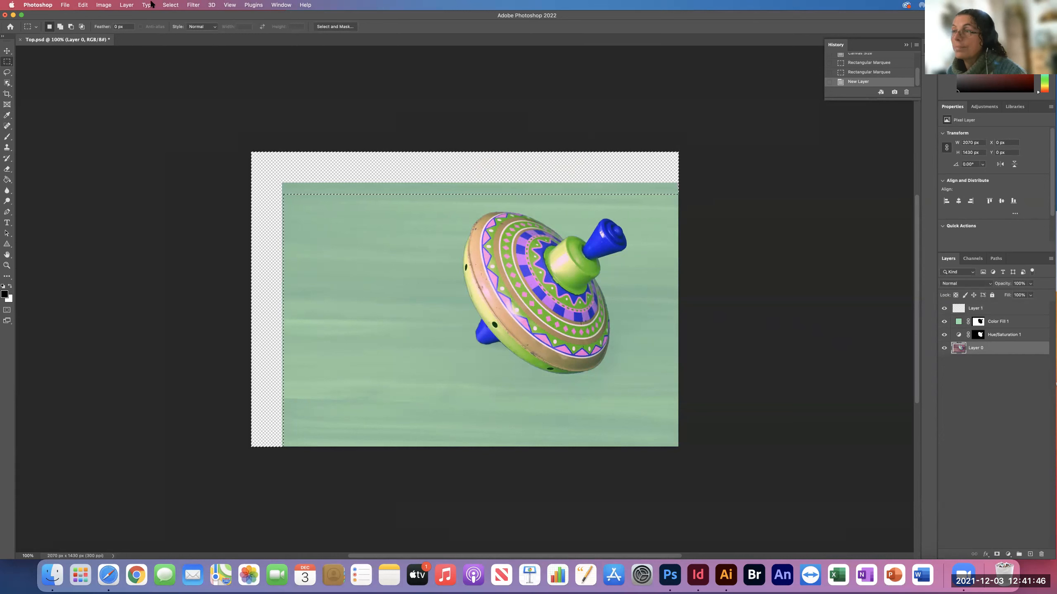
pyautogui.click(118, 4)
pyautogui.moveTo(86, 5)
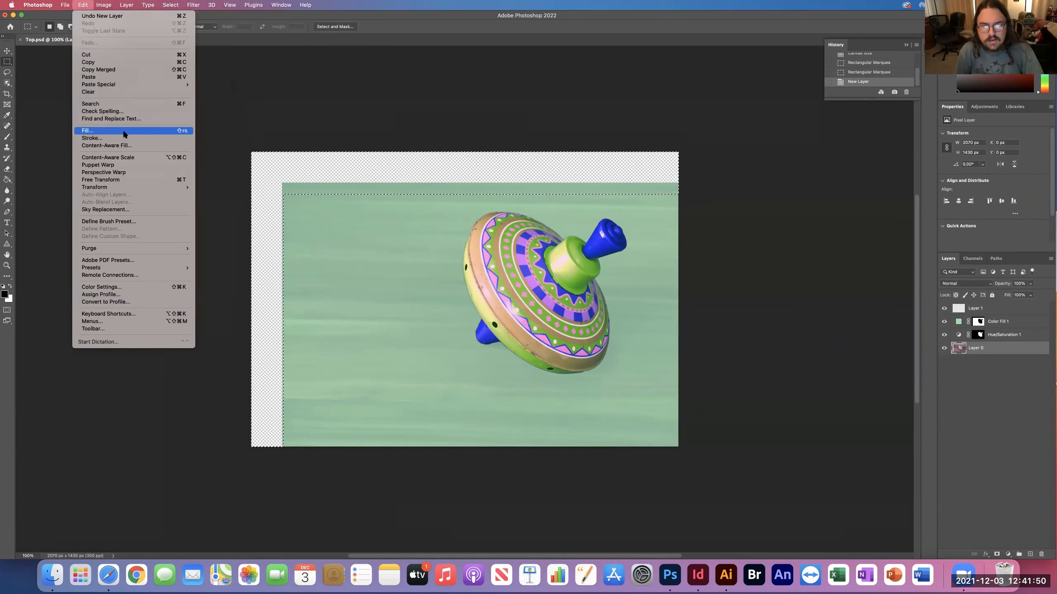
pyautogui.click(123, 132)
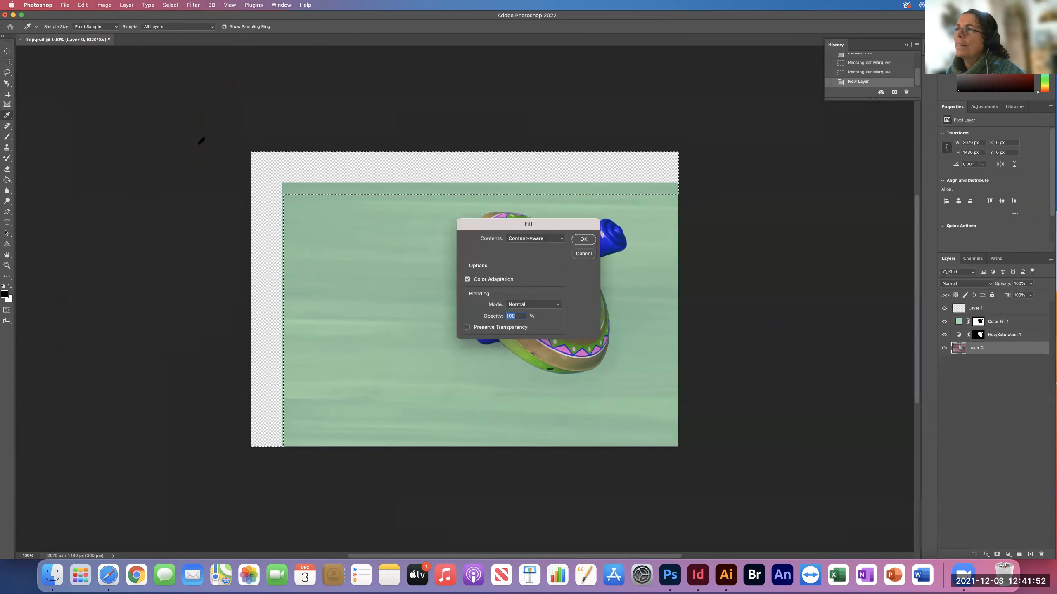
pyautogui.click(582, 240)
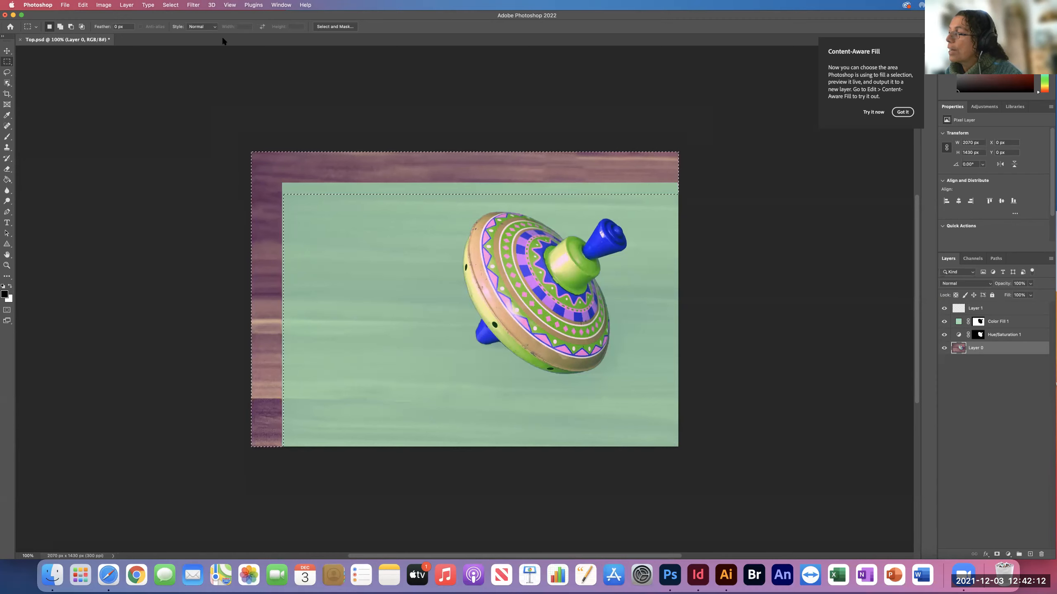
# Extend the green color fill over the selected edge strips by filling them with white on the Color Fill 1 layer mask.
pyautogui.click(991, 319)
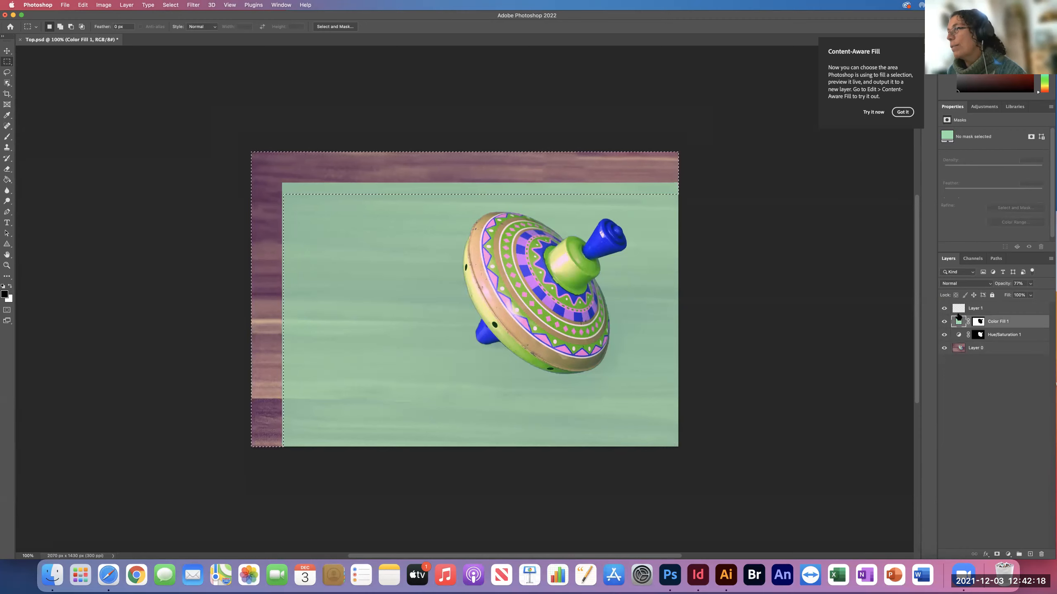
pyautogui.doubleClick(978, 322)
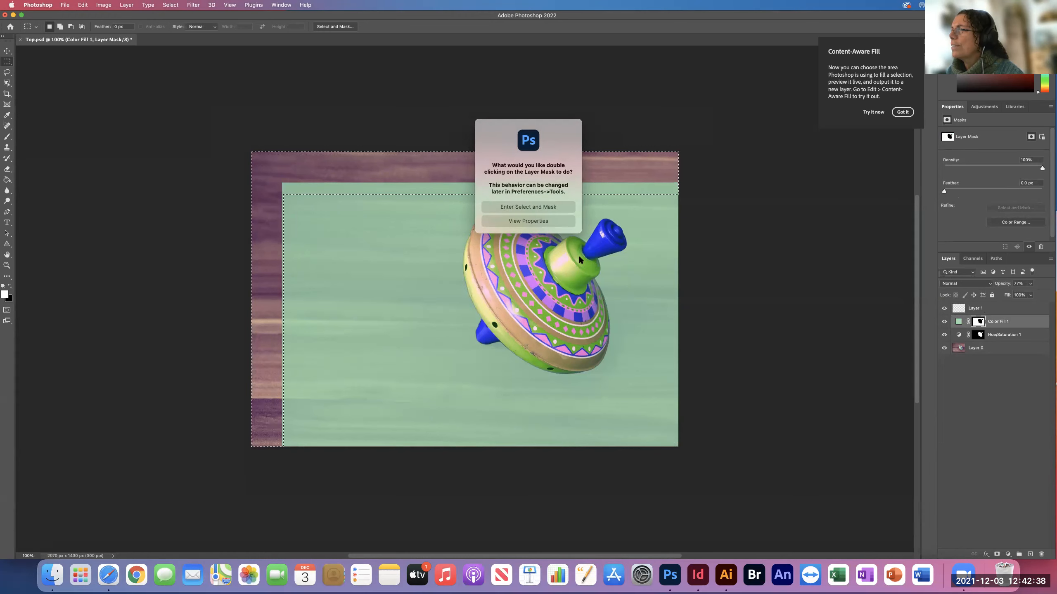
pyautogui.click(524, 205)
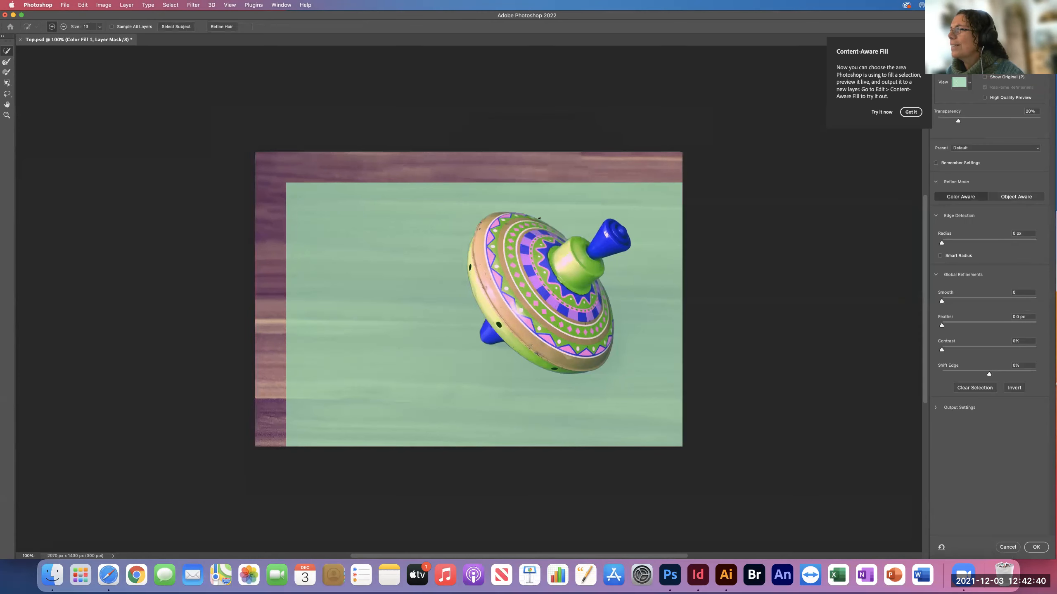
pyautogui.click(1007, 547)
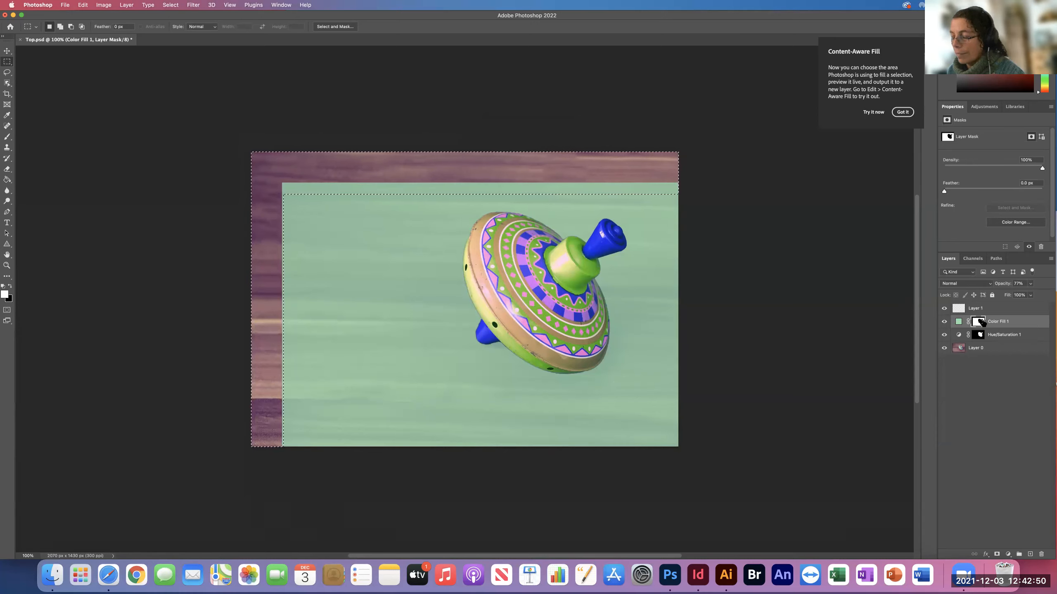
pyautogui.press('x')
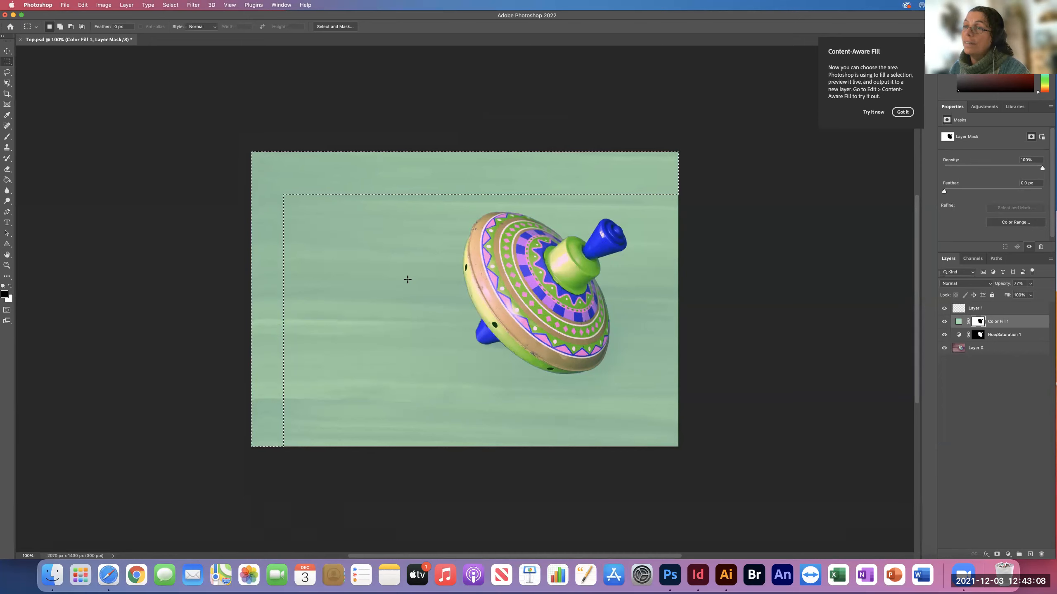
# Activate the Move tool and save the extended Top.psd under its existing name.
pyautogui.scroll(9, 533, 220)
pyautogui.hscroll(5, 533, 220)
pyautogui.scroll(-7, 141, 129)
pyautogui.hscroll(-2, 141, 129)
pyautogui.press('v')
pyautogui.click(65, 4)
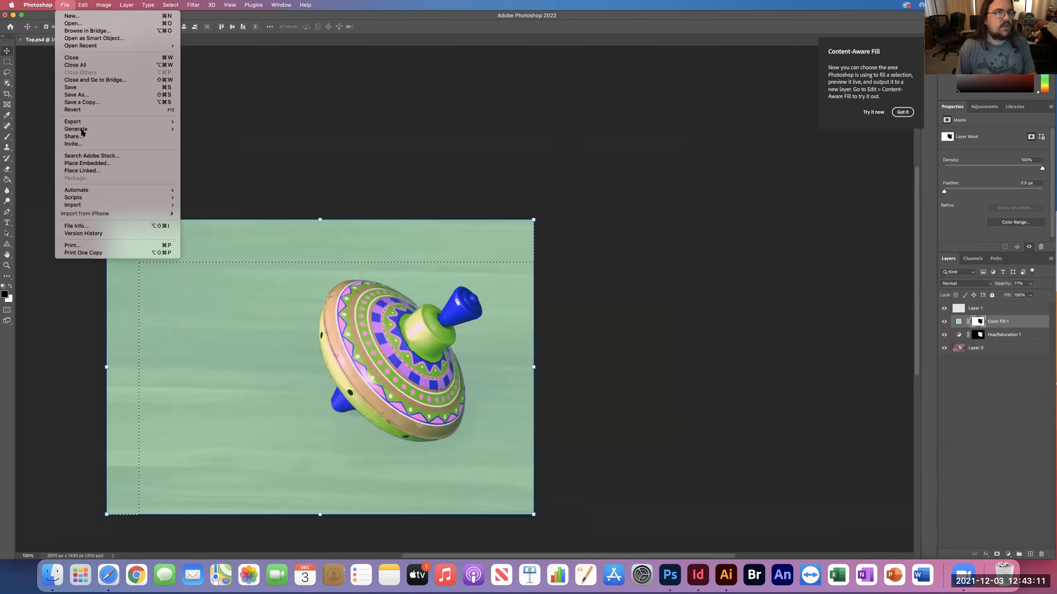
pyautogui.click(88, 89)
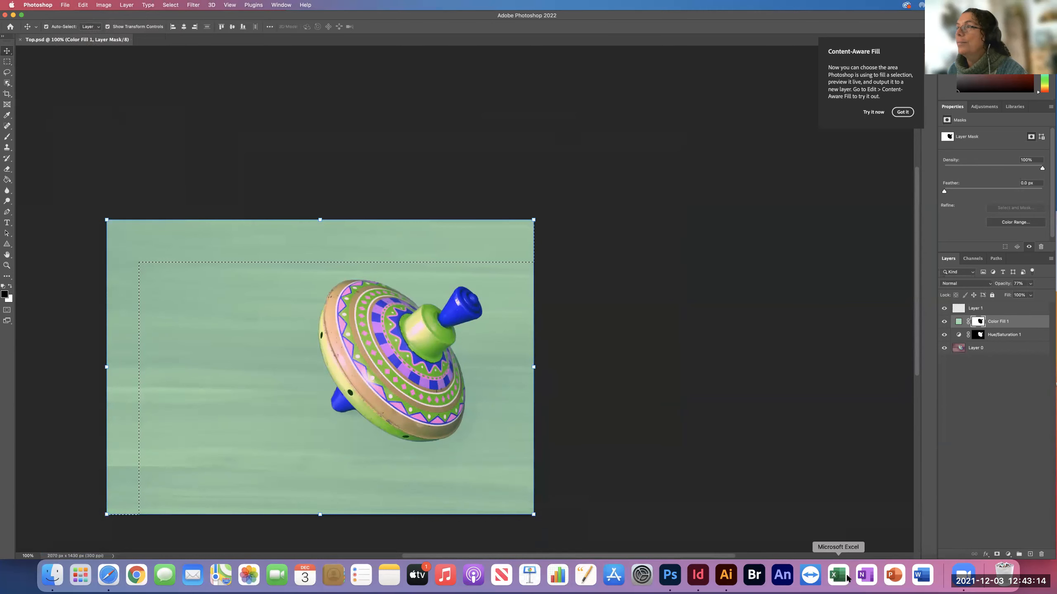
# Switch to InDesign and update the modified Top.psd link in the business card.
pyautogui.click(698, 575)
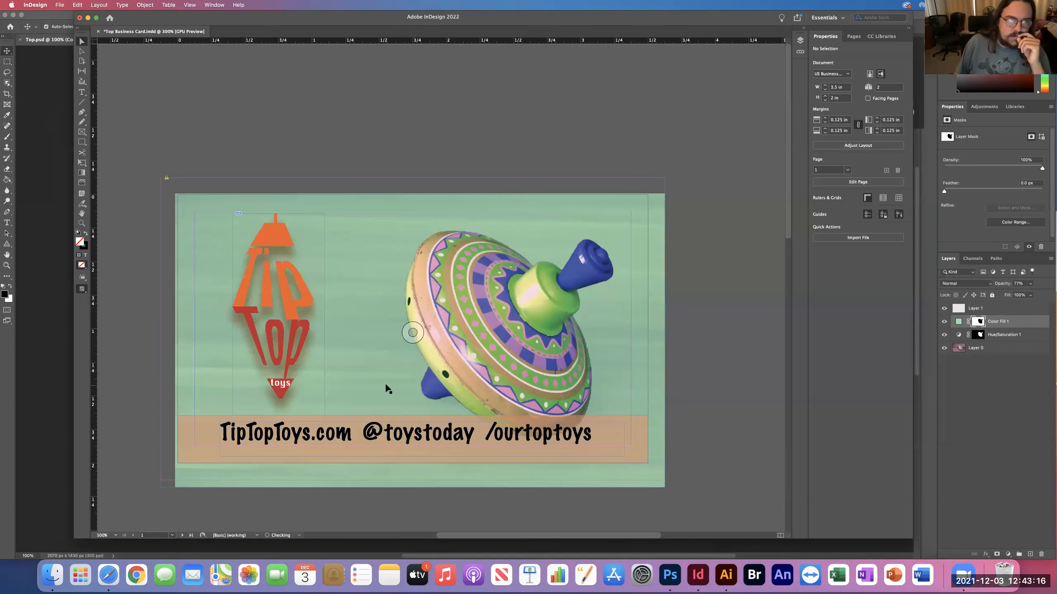
pyautogui.click(166, 178)
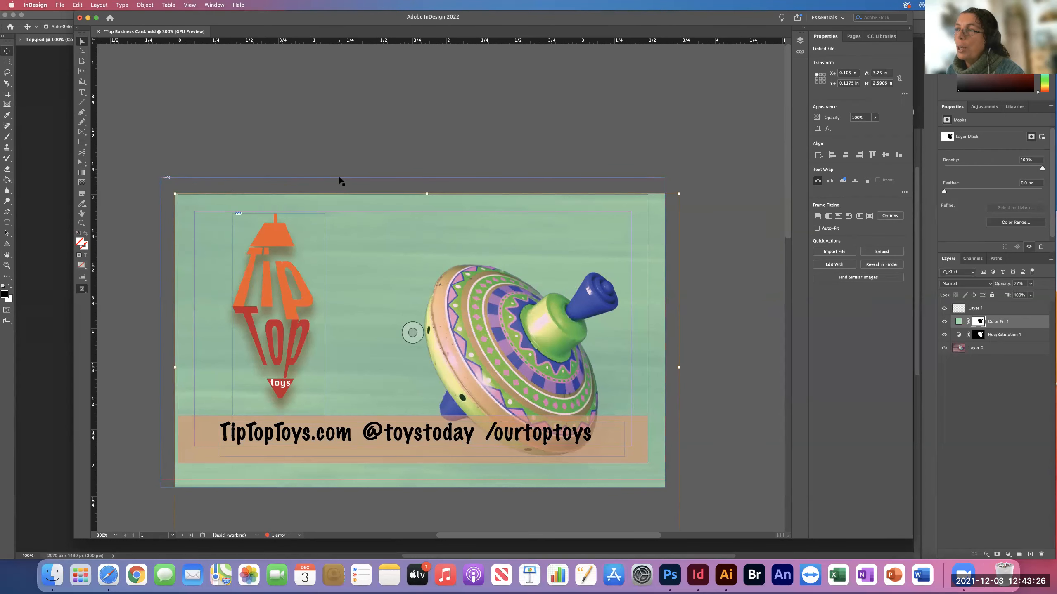
pyautogui.scroll(-2, 343, 167)
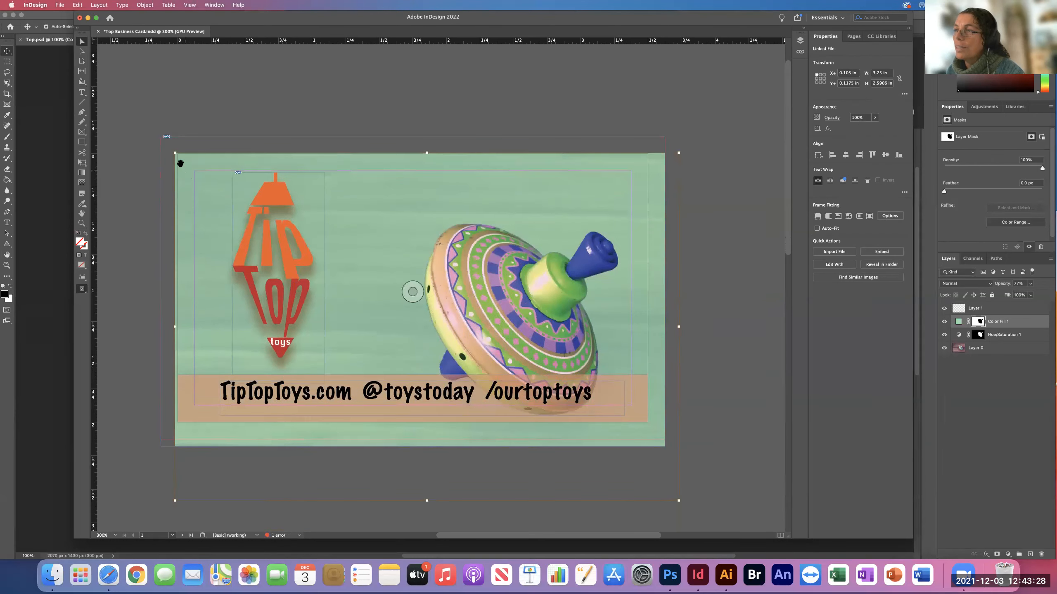
pyautogui.scroll(1, 180, 163)
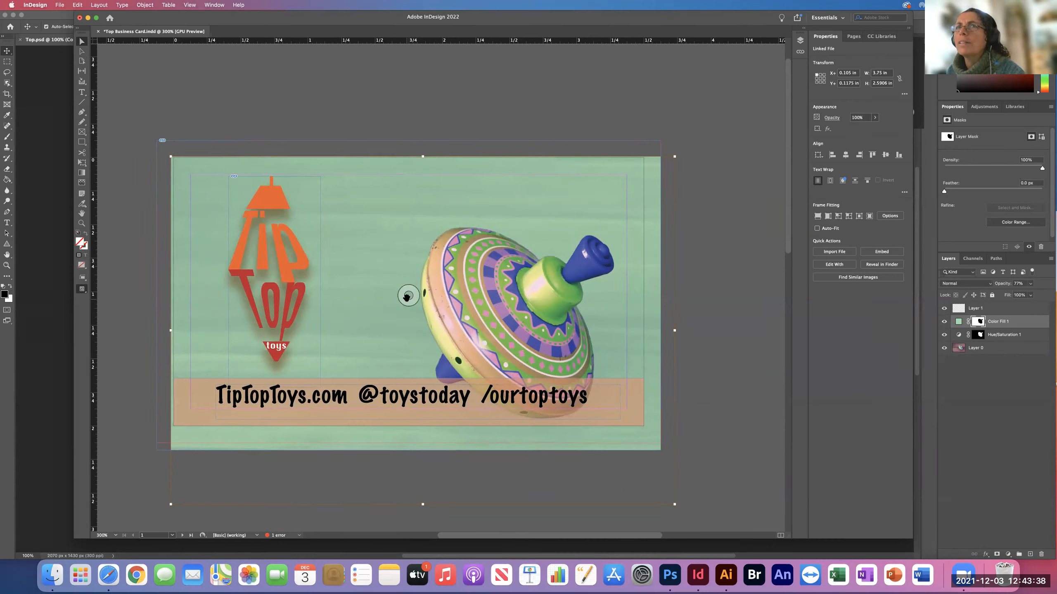
# Move the placed spinning top image so it covers the whole bleed area, at about X 0 in and Y -0.215 in.
pyautogui.moveTo(409, 296)
pyautogui.mouseDown()
pyautogui.moveTo(395, 281)
pyautogui.moveTo(402, 296)
pyautogui.mouseUp()
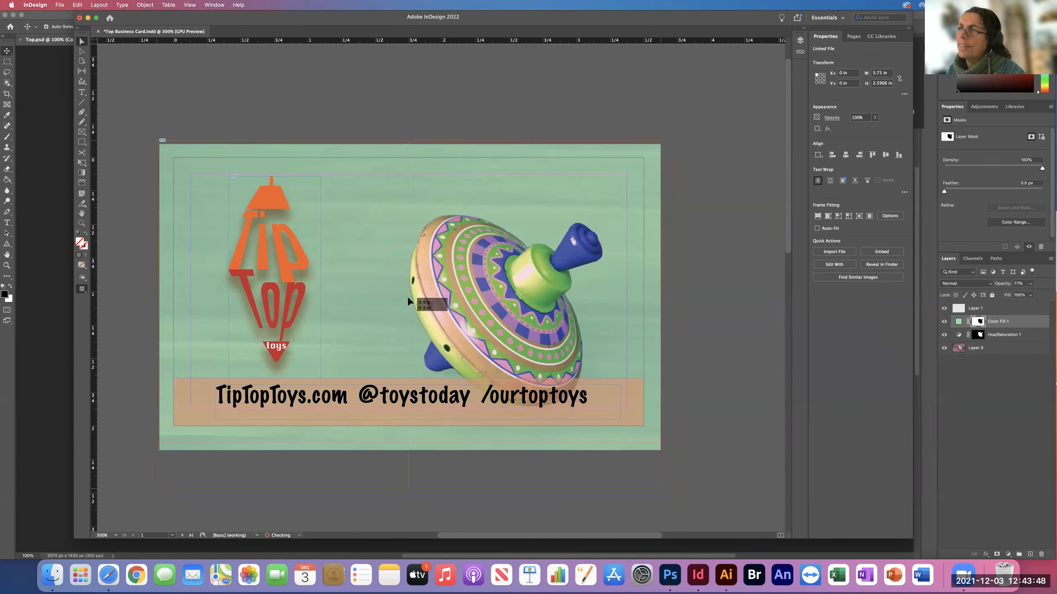
pyautogui.press('super+z')
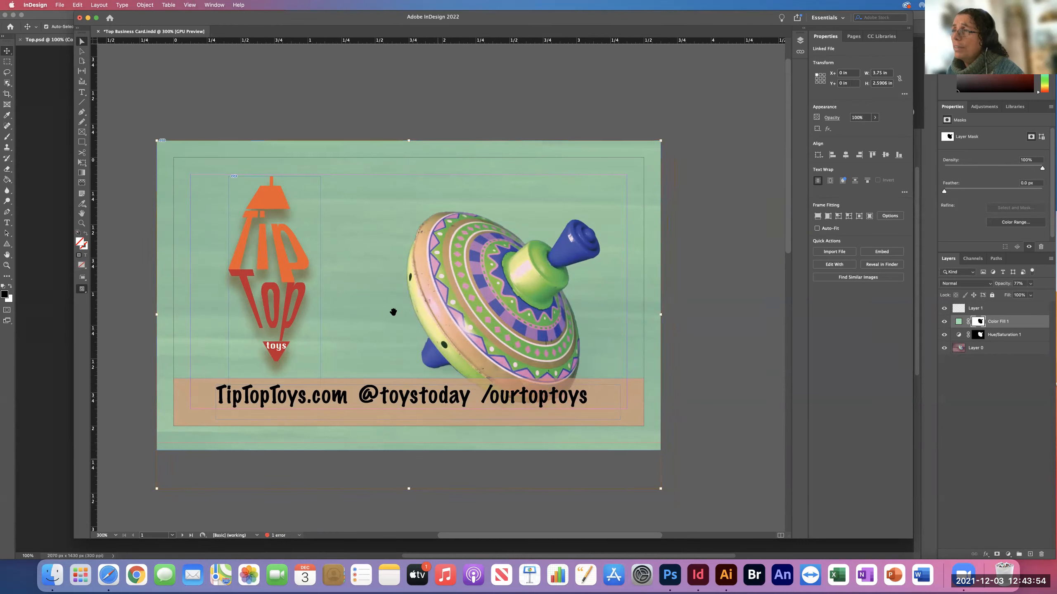
pyautogui.moveTo(408, 298); pyautogui.dragTo(408, 263)
pyautogui.press('Up')
pyautogui.press('Up')
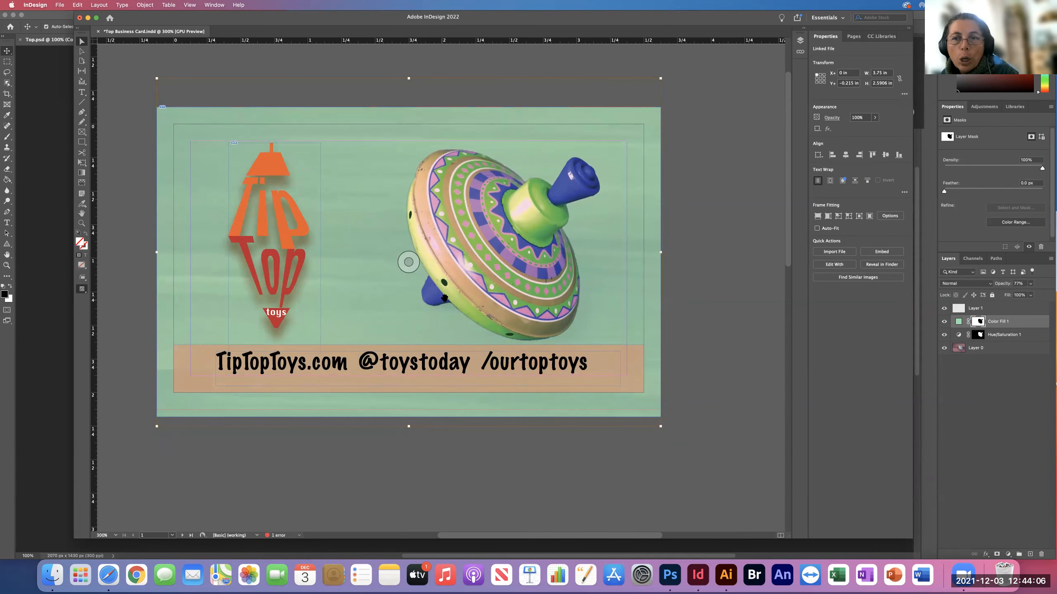
# Deselect the placed image and compare the business card in Preview and Normal screen modes.
pyautogui.scroll(4, 444, 298)
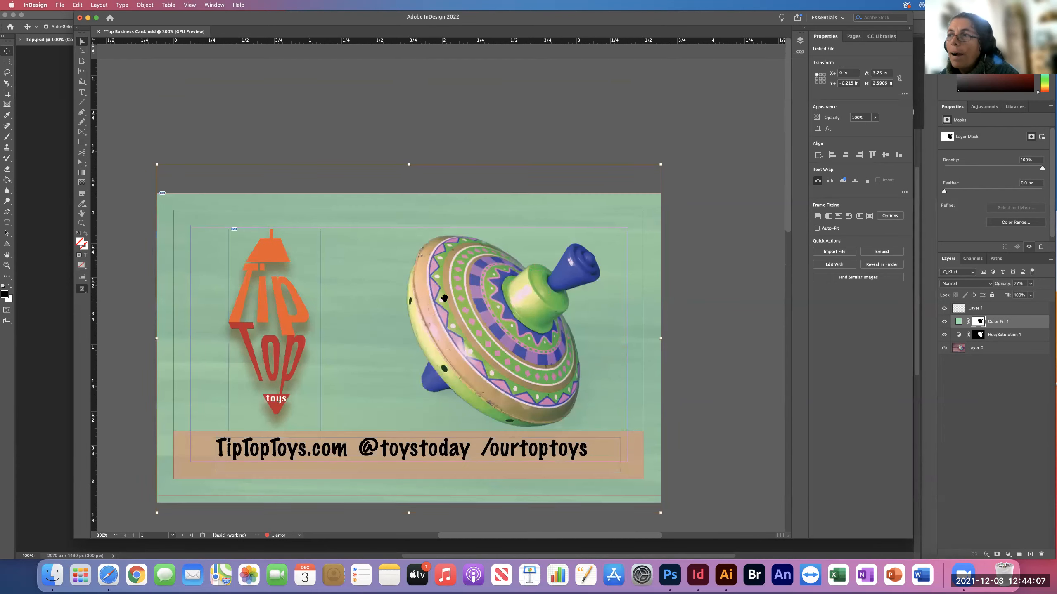
pyautogui.click(144, 348)
pyautogui.hscroll(-1, 145, 348)
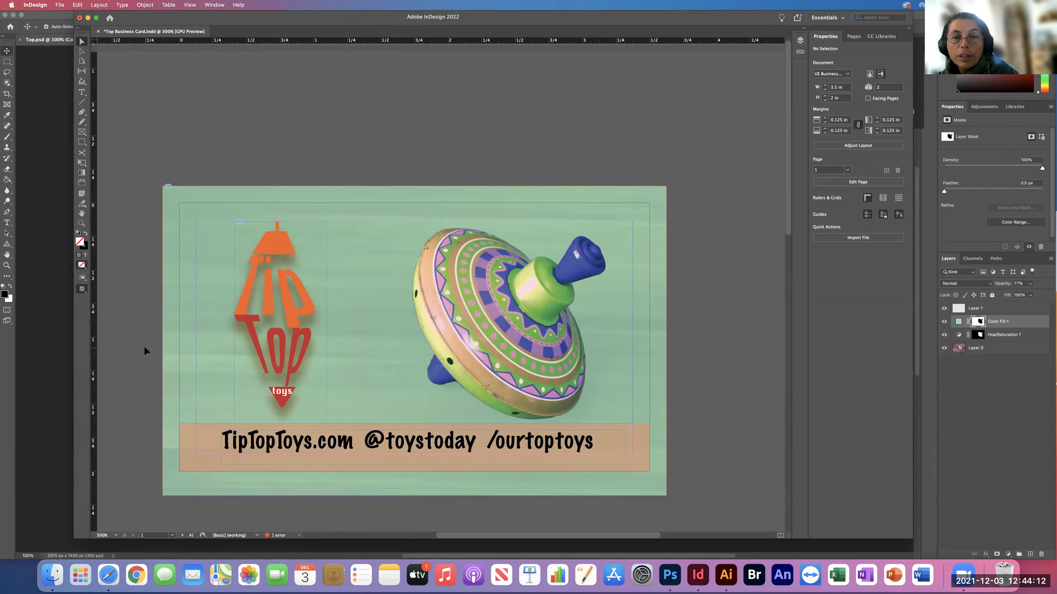
pyautogui.press('w')
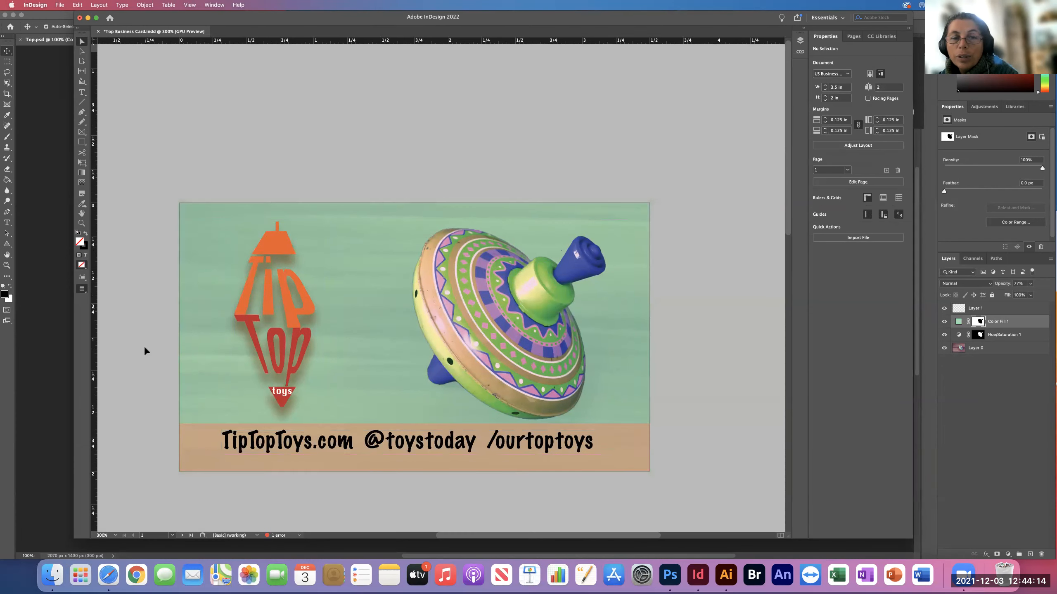
pyautogui.press('w')
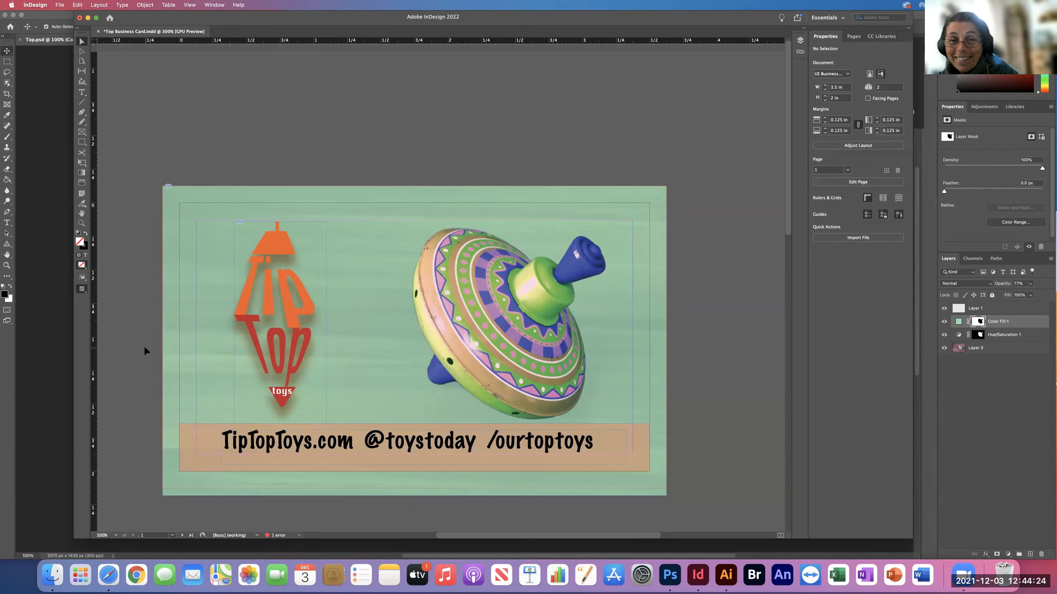
pyautogui.press('w')
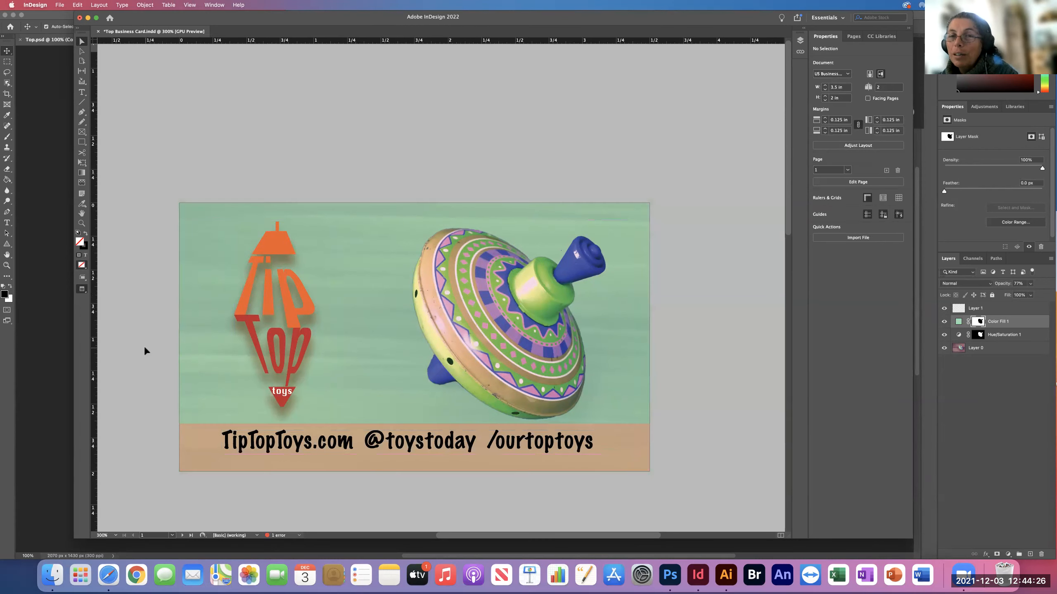
pyautogui.press('w')
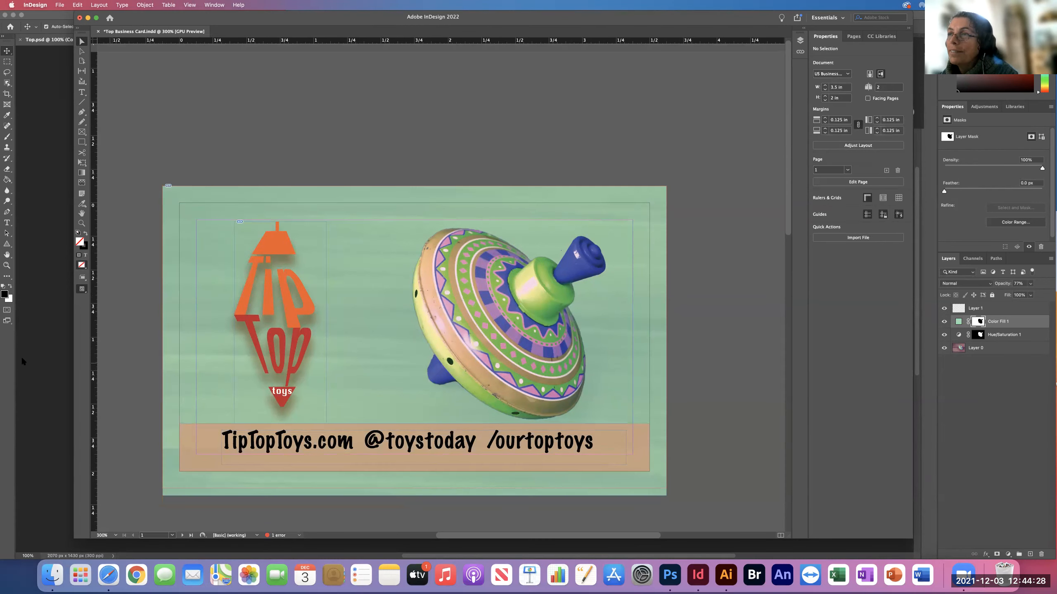
# Switch back to Photoshop, compare Top.psd with the Color Fill 1 layer hidden and shown, and clear the marquee and layer selections.
pyautogui.click(61, 369)
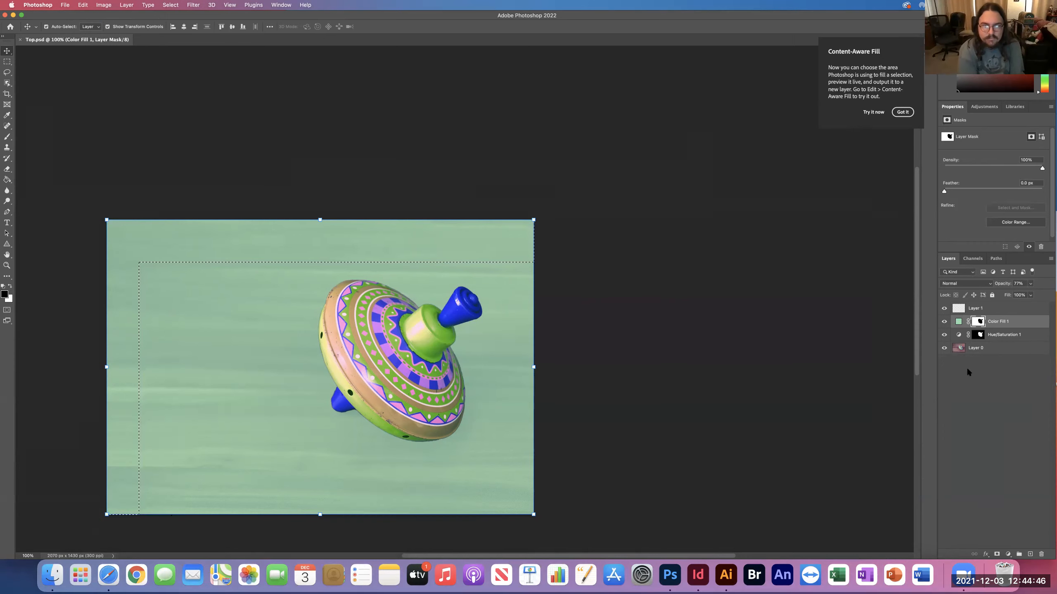
pyautogui.click(944, 321)
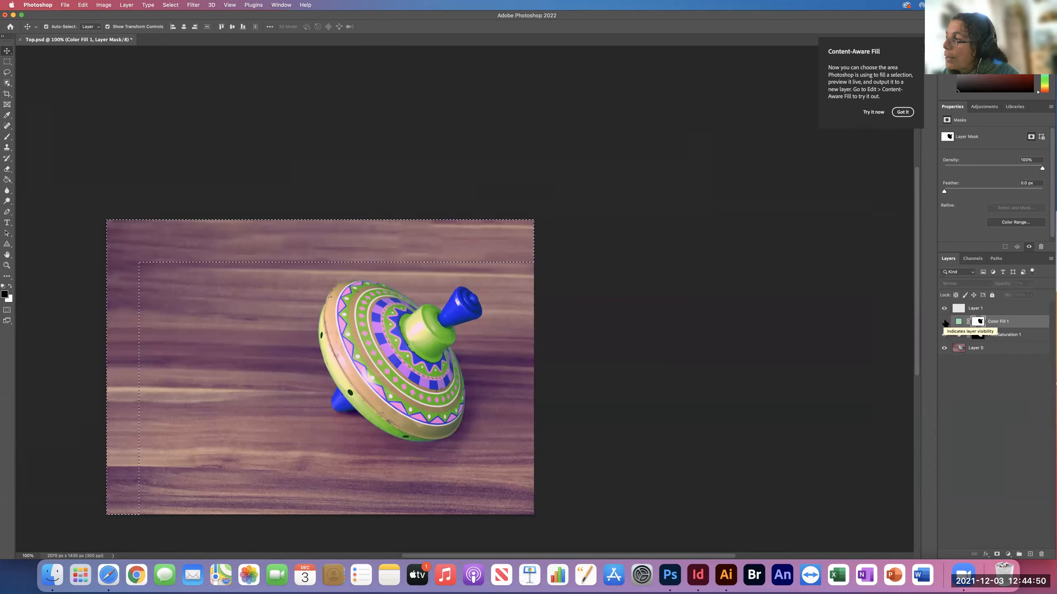
pyautogui.click(944, 322)
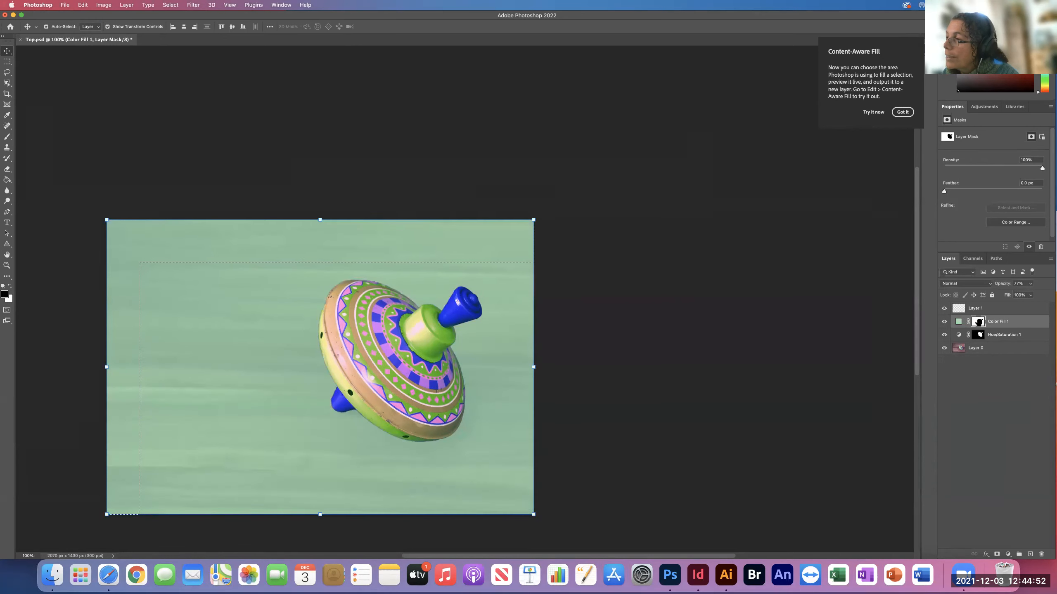
pyautogui.press('super+d')
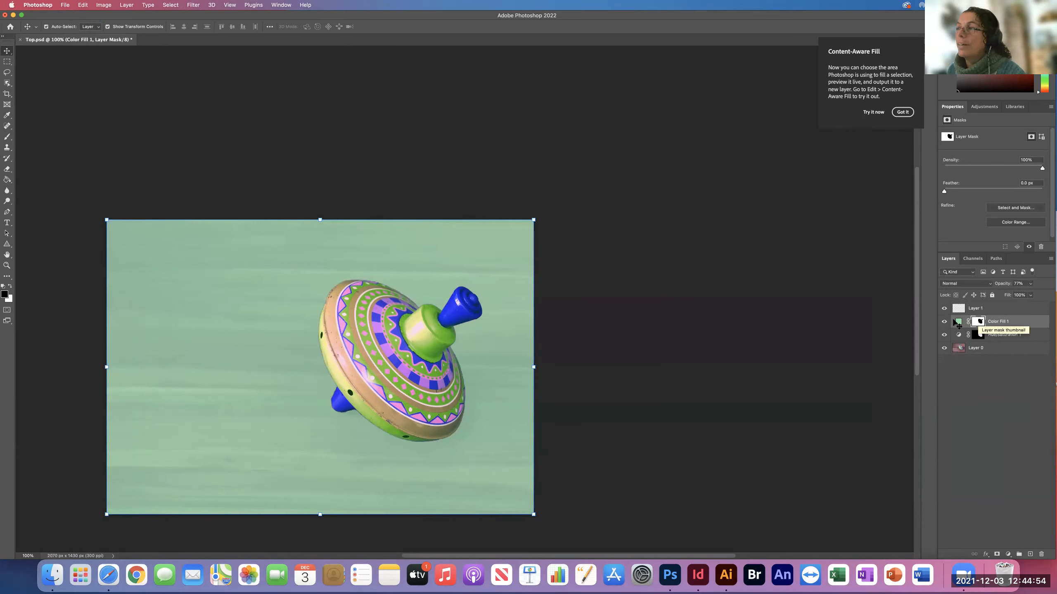
pyautogui.click(627, 315)
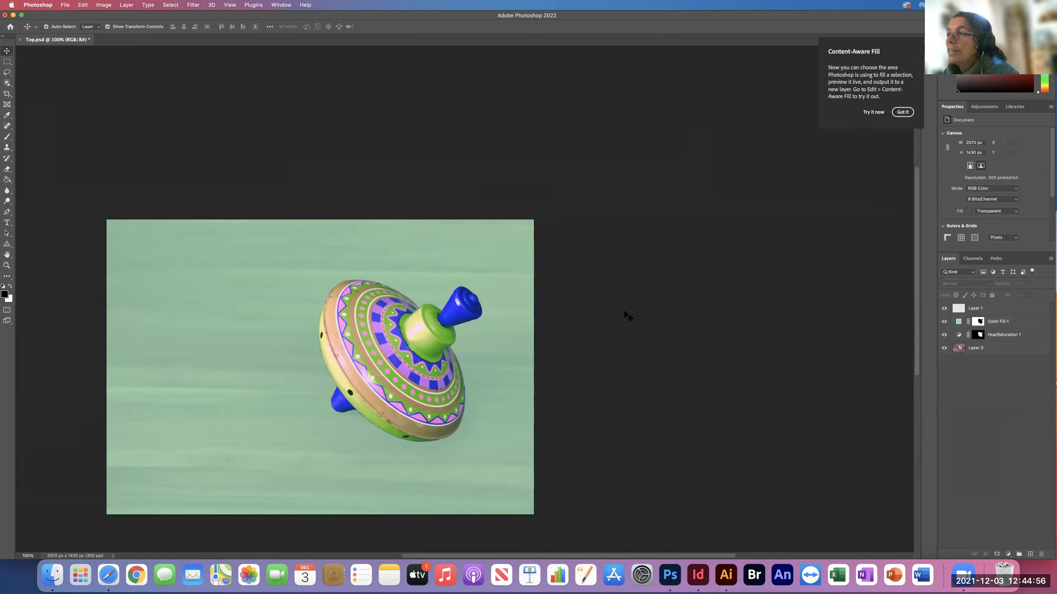